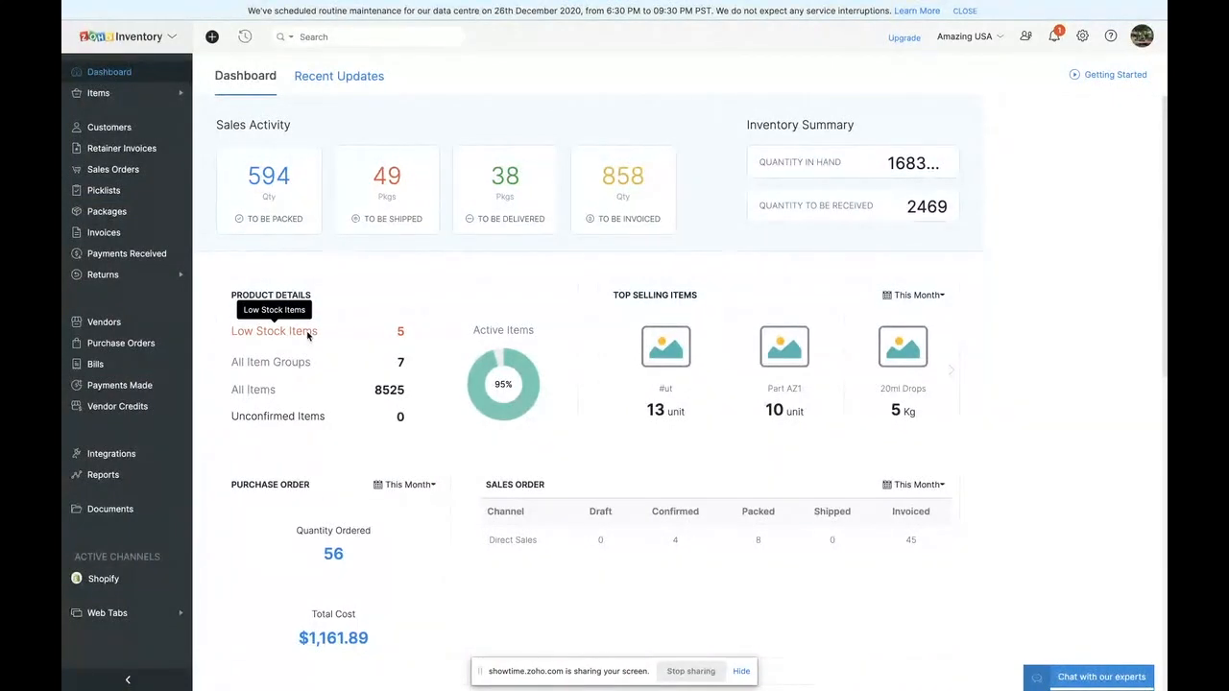
- Review the dashboard's product details, purchase order and sales order figures, and the sales order summary chart
{"action": "scroll", "coordinate": [326, 572], "scroll_direction": "down", "scroll_amount": 3}
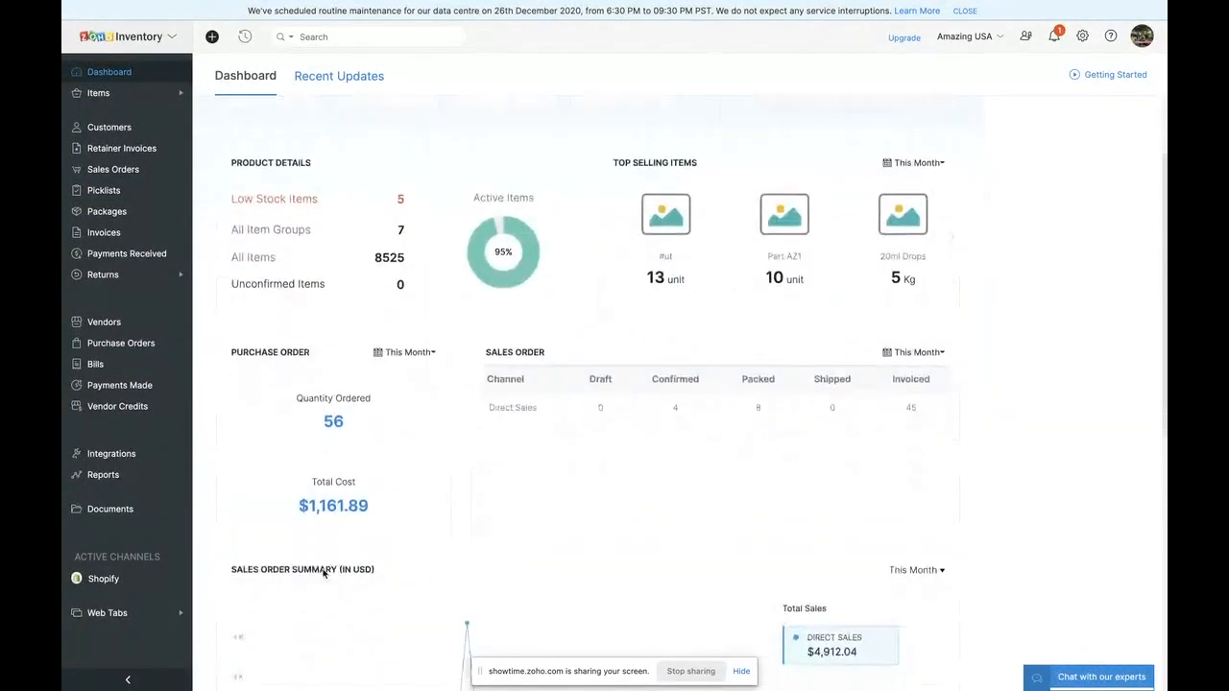
{"action": "scroll", "coordinate": [496, 568], "scroll_direction": "down", "scroll_amount": 3}
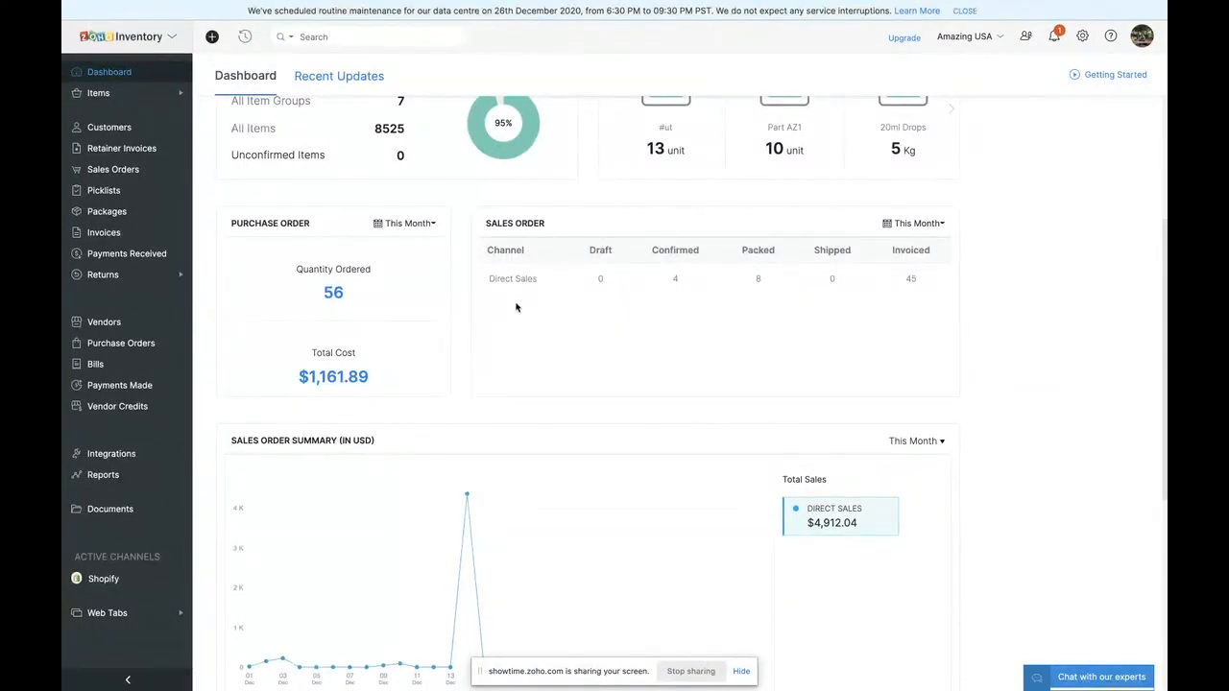
{"action": "scroll", "coordinate": [516, 308], "scroll_direction": "down", "scroll_amount": 3}
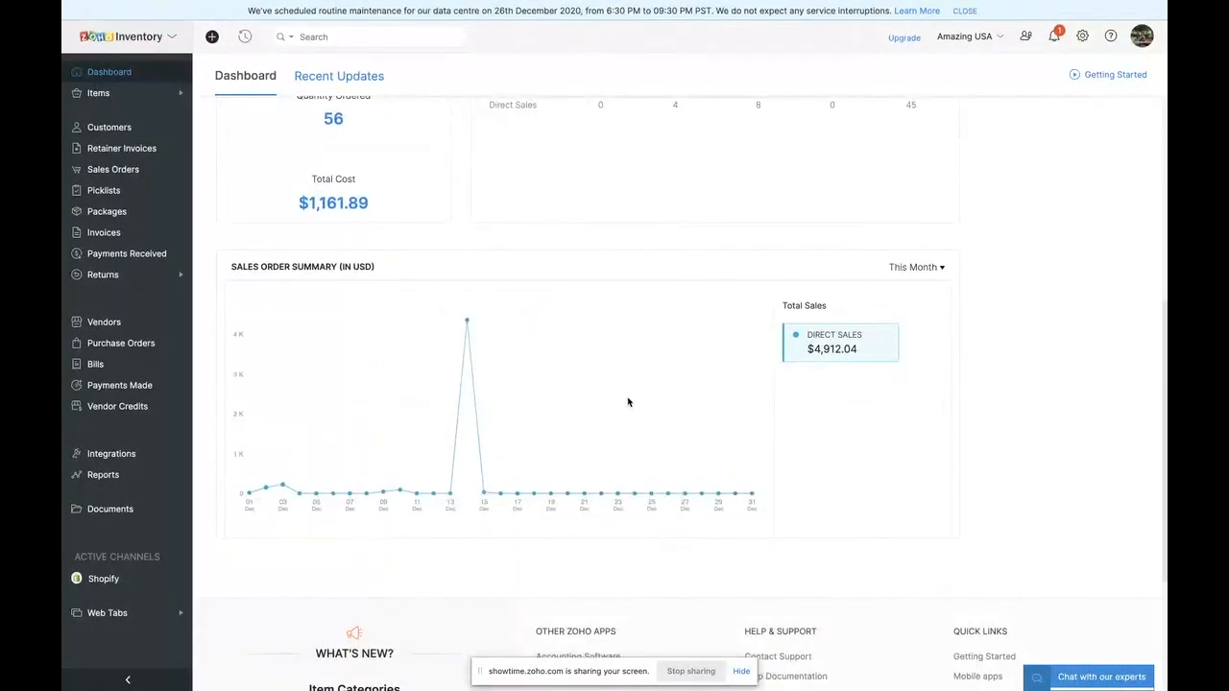
{"action": "mouse_move", "coordinate": [319, 490]}
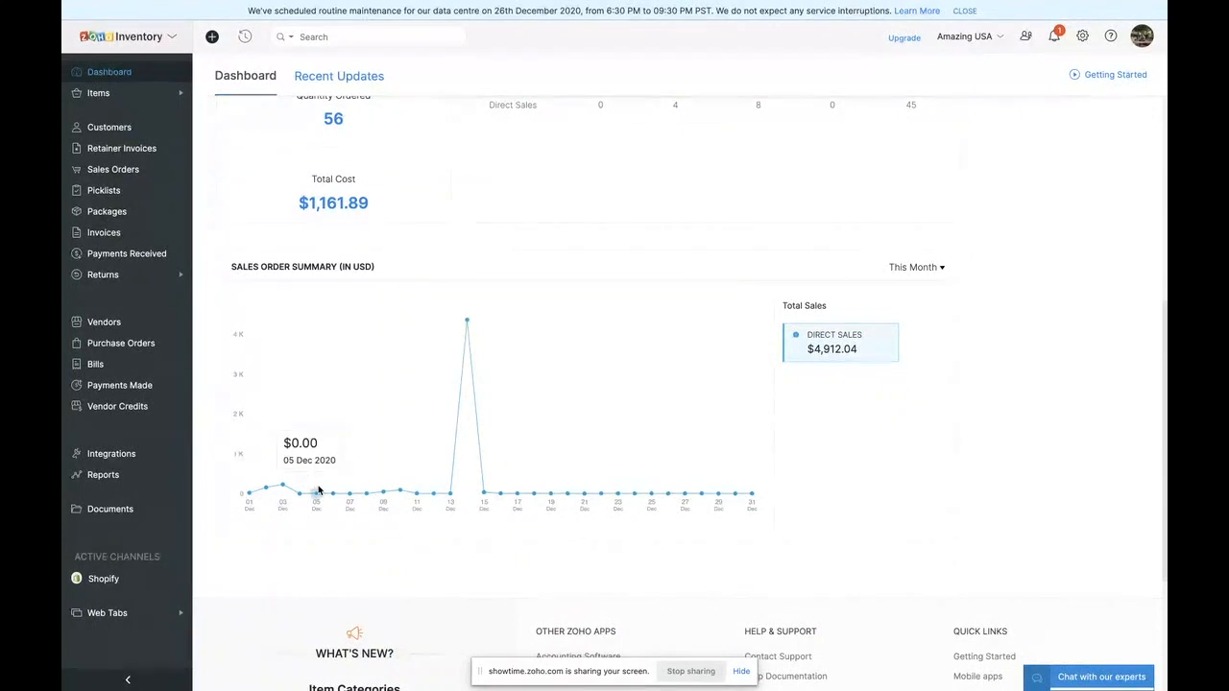
{"action": "scroll", "coordinate": [357, 365], "scroll_direction": "up", "scroll_amount": 3}
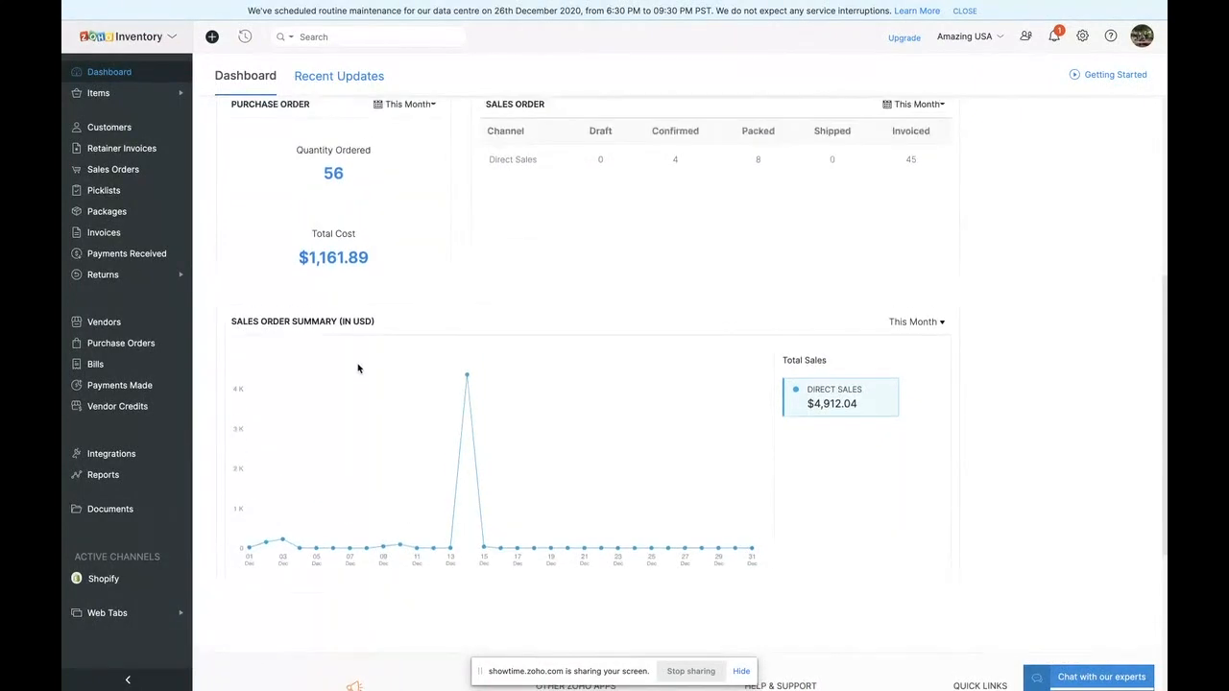
{"action": "scroll", "coordinate": [357, 368], "scroll_direction": "up", "scroll_amount": 5}
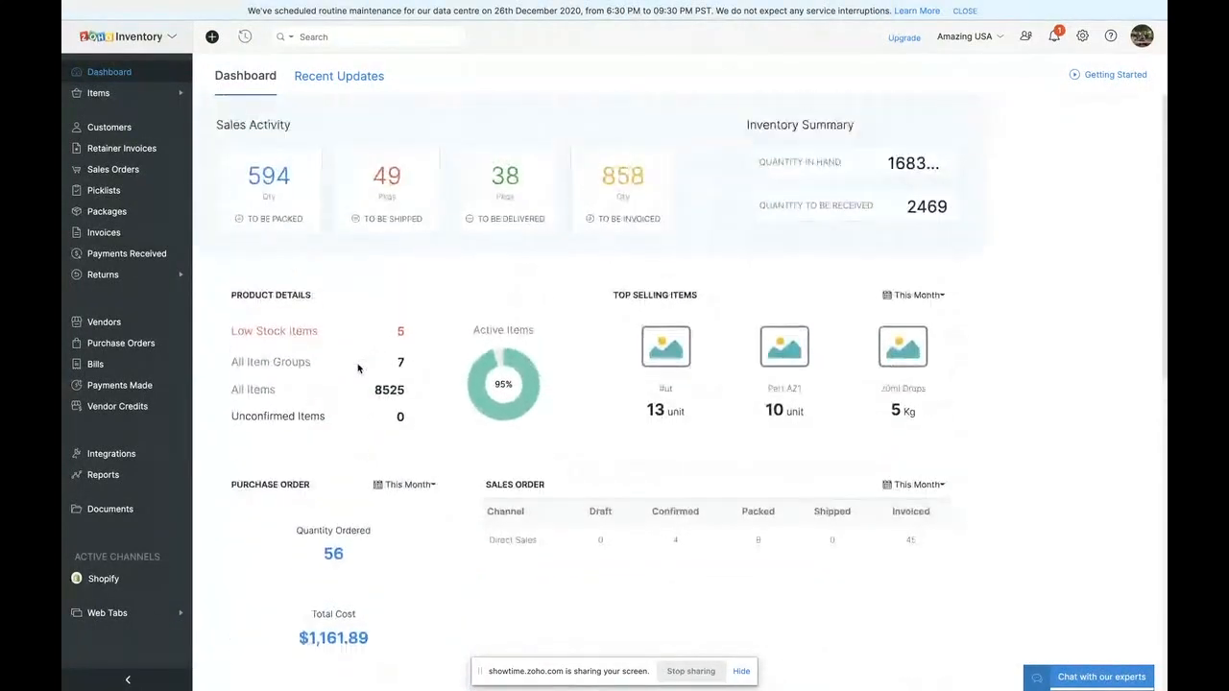
- Start a new item from the Items list and view the available unit options
{"action": "left_click", "coordinate": [103, 98]}
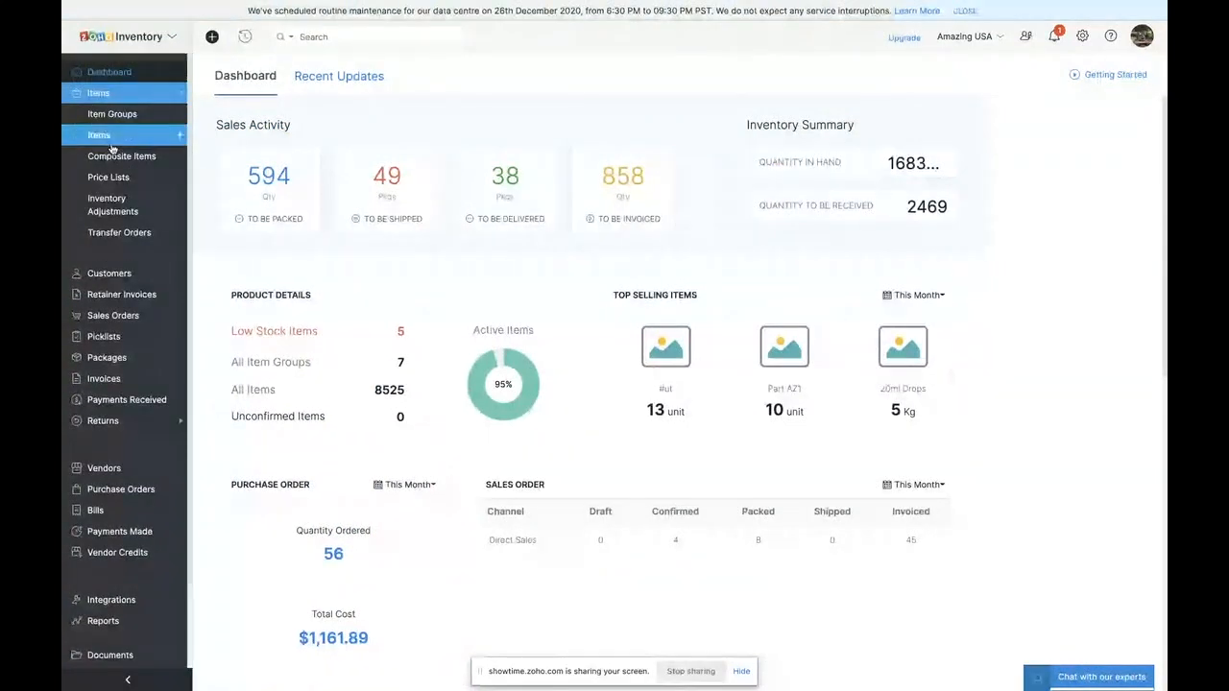
{"action": "left_click", "coordinate": [113, 133]}
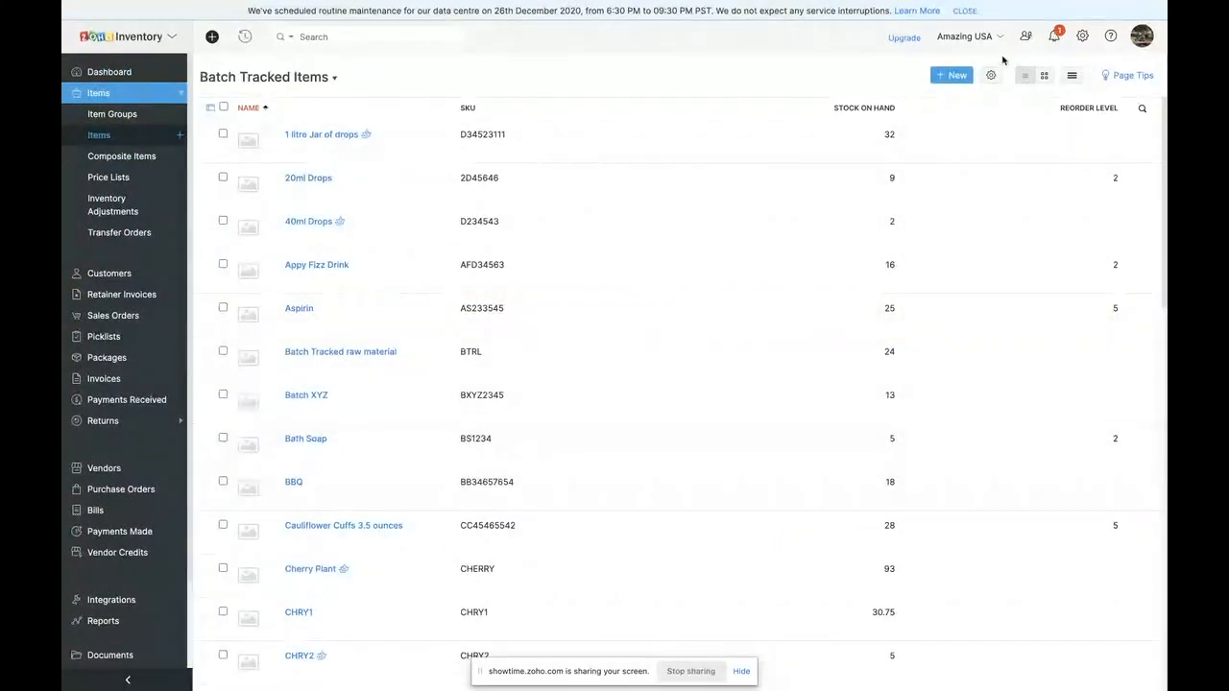
{"action": "left_click", "coordinate": [950, 75]}
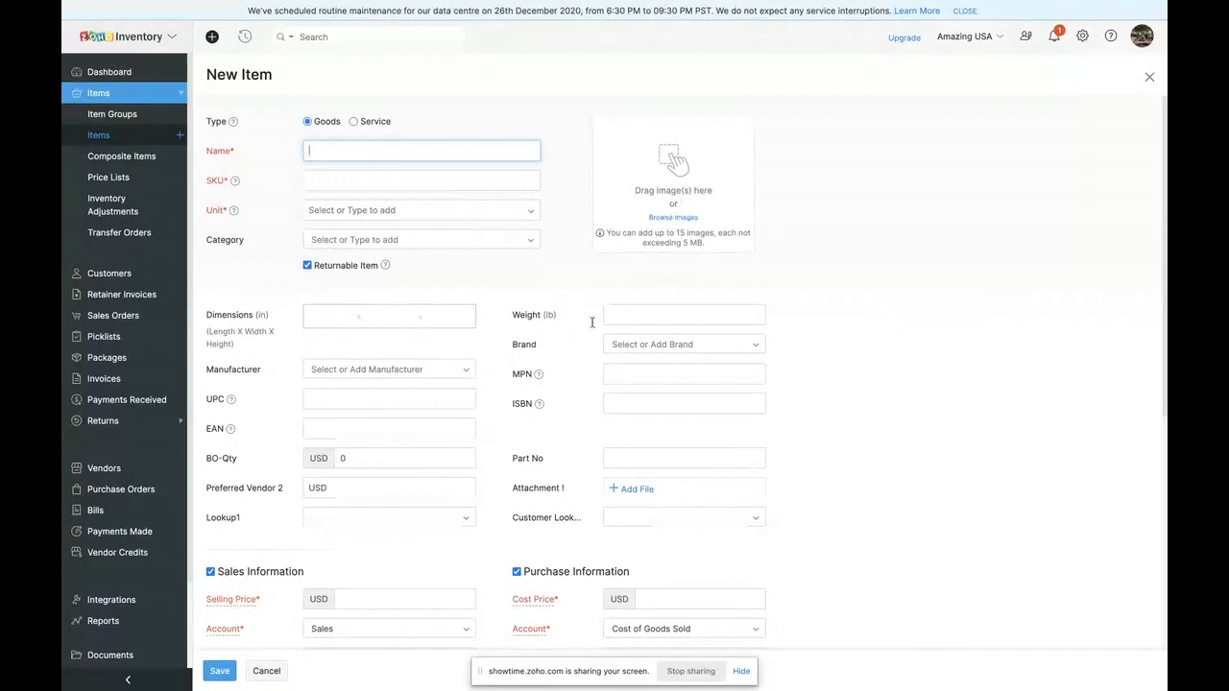
{"action": "left_click", "coordinate": [349, 183]}
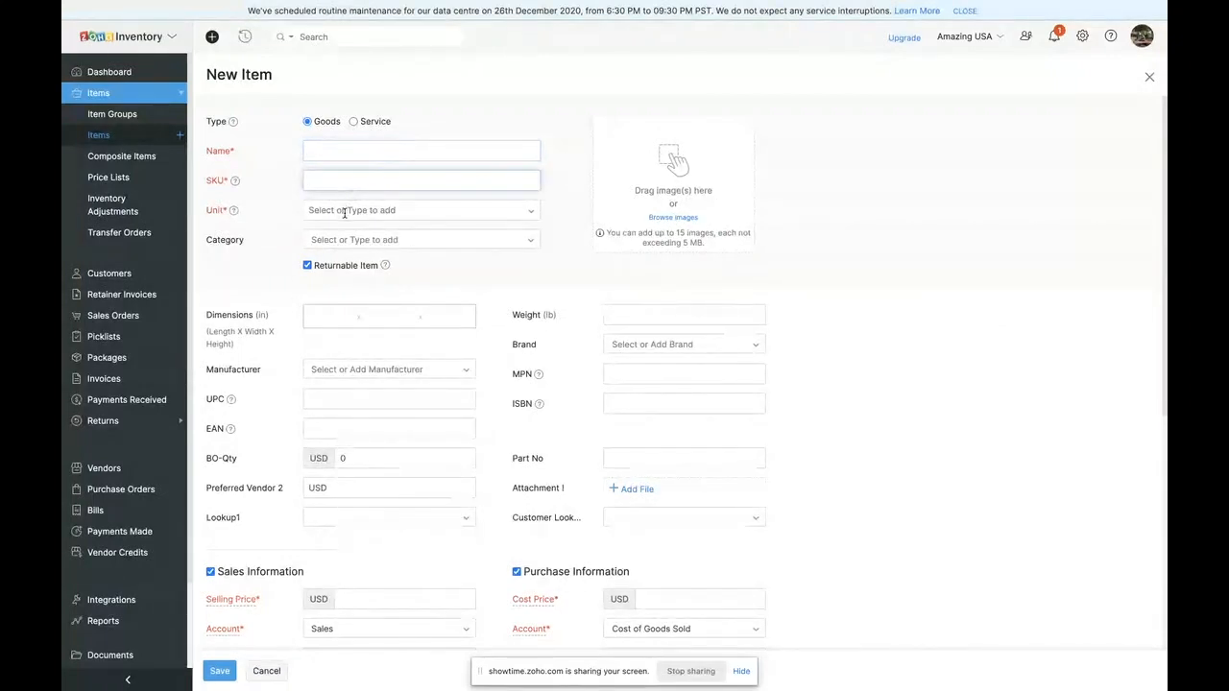
{"action": "left_click", "coordinate": [344, 211]}
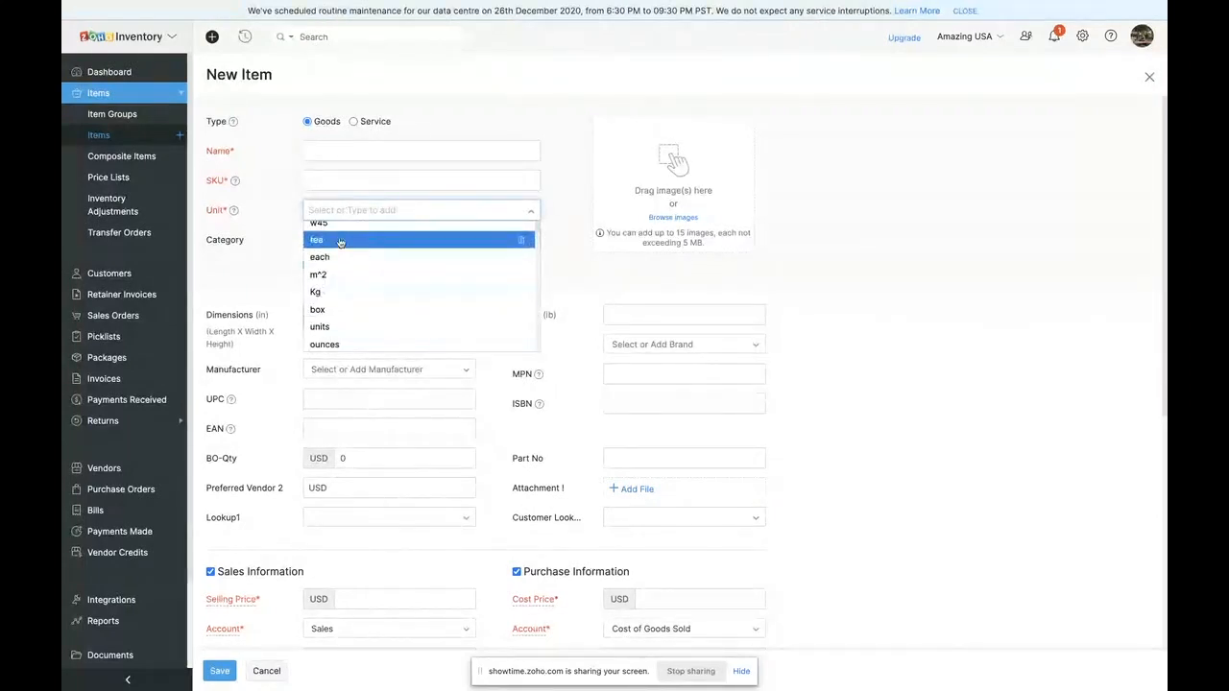
{"action": "left_click", "coordinate": [284, 278]}
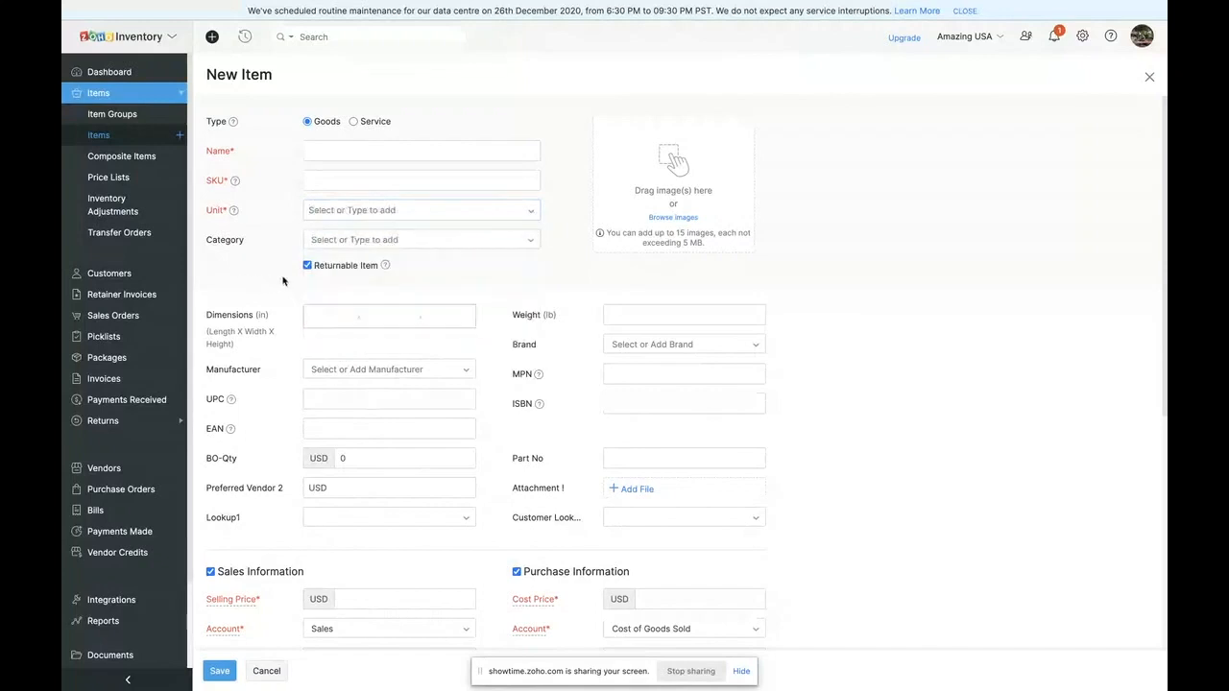
- Examine the existing item categories in the category manager, and close it without applying one
{"action": "left_click", "coordinate": [355, 242]}
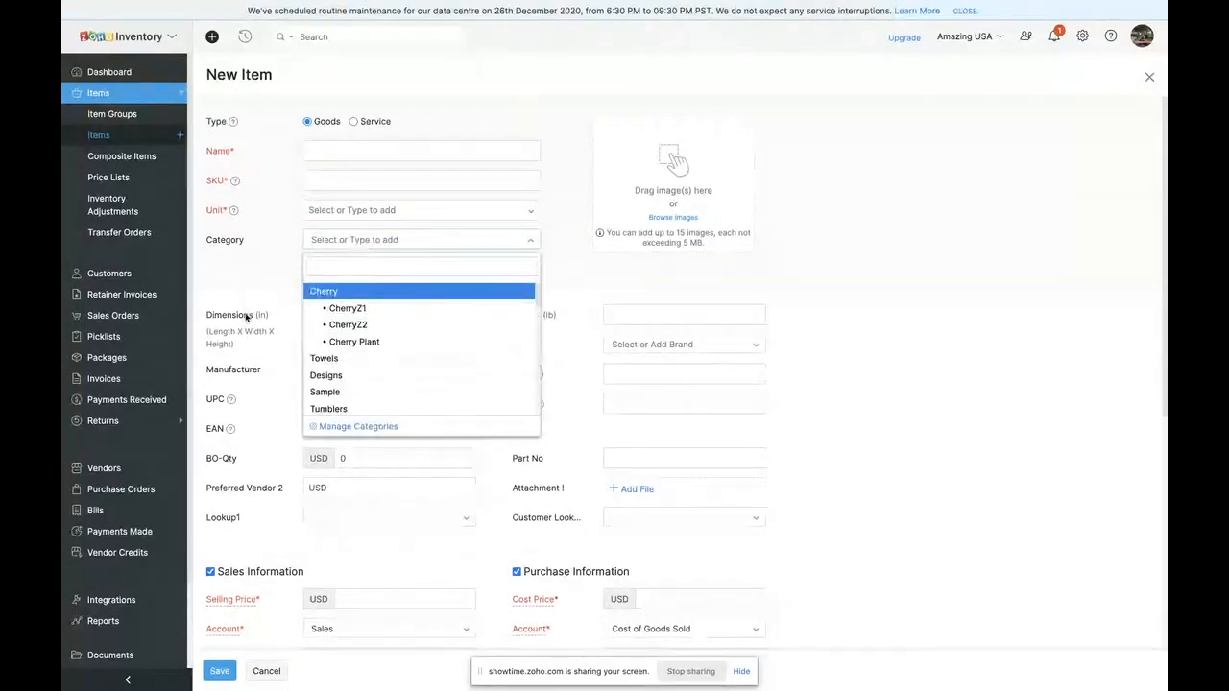
{"action": "left_click", "coordinate": [357, 426]}
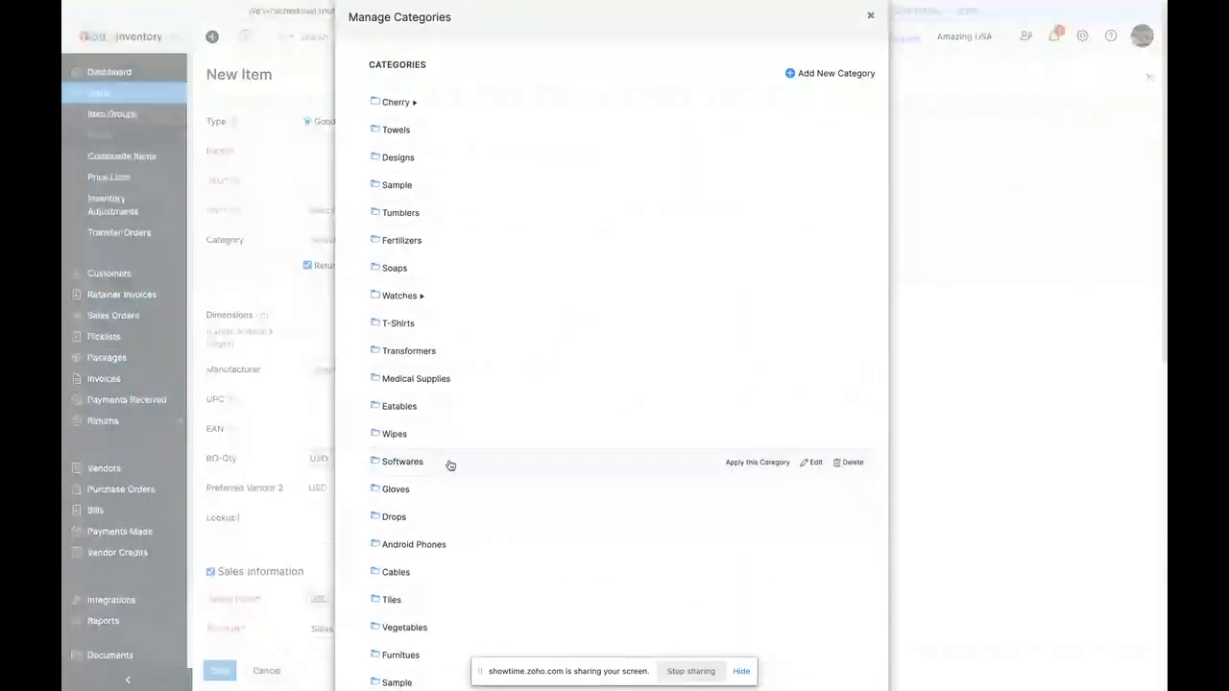
{"action": "scroll", "coordinate": [450, 464], "scroll_direction": "down", "scroll_amount": 2}
{"action": "scroll", "coordinate": [450, 463], "scroll_direction": "up", "scroll_amount": 2}
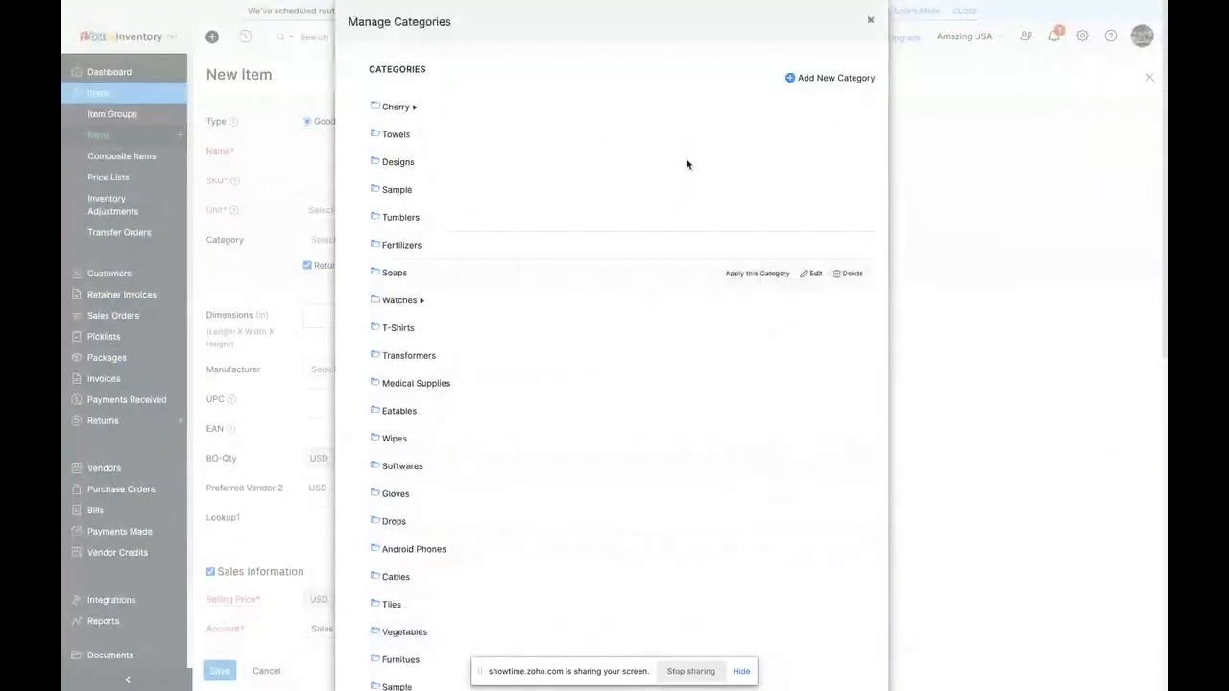
{"action": "left_click", "coordinate": [870, 19]}
- Try the serial number and batch options for the new item's advanced inventory tracking, ending on Track Batches
{"action": "scroll", "coordinate": [246, 442], "scroll_direction": "down", "scroll_amount": 2}
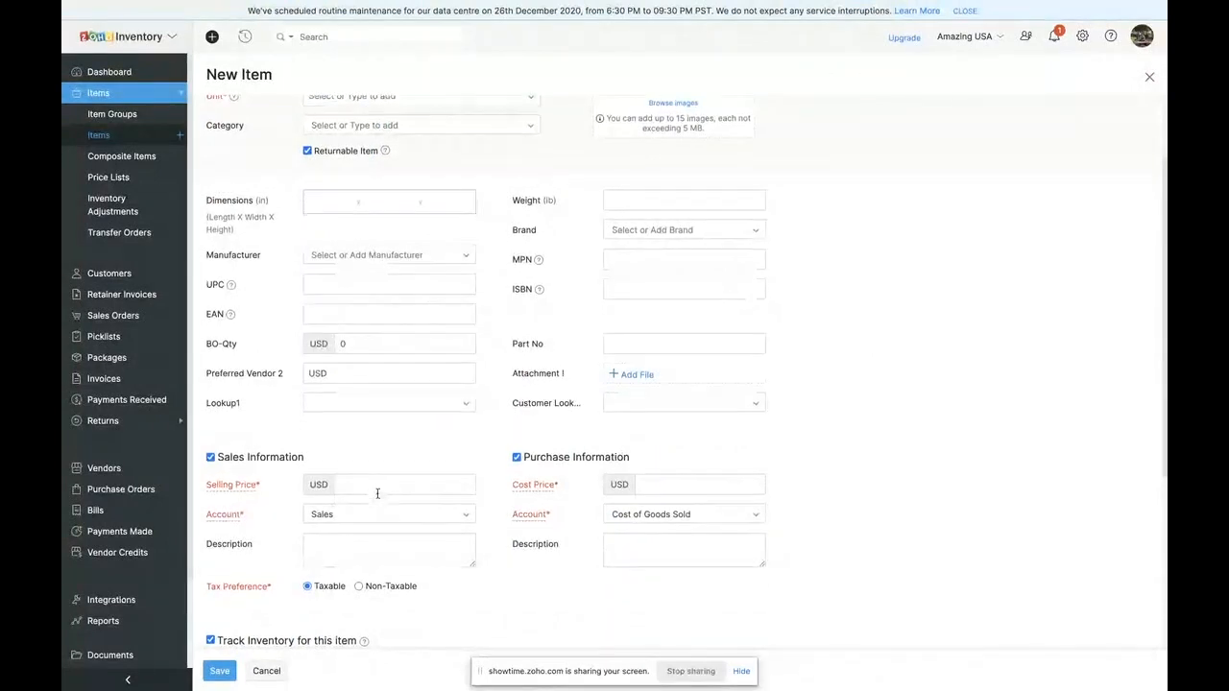
{"action": "scroll", "coordinate": [370, 485], "scroll_direction": "down", "scroll_amount": 1}
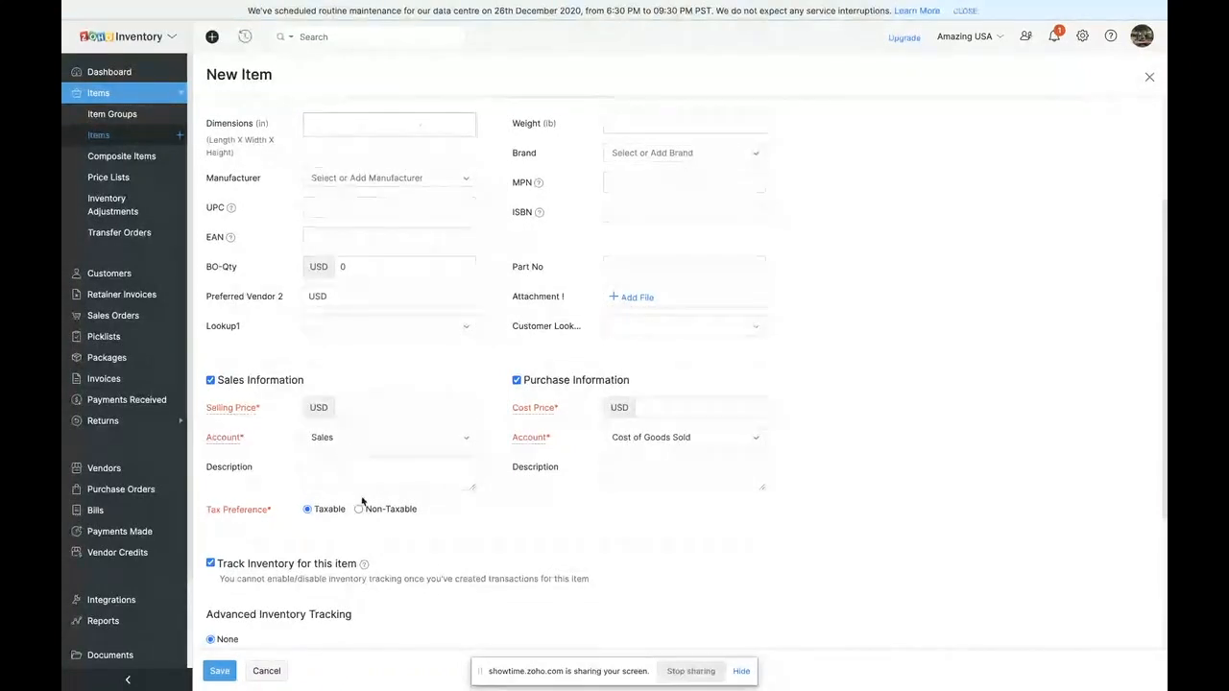
{"action": "scroll", "coordinate": [355, 538], "scroll_direction": "down", "scroll_amount": 2}
{"action": "scroll", "coordinate": [362, 601], "scroll_direction": "down", "scroll_amount": 1}
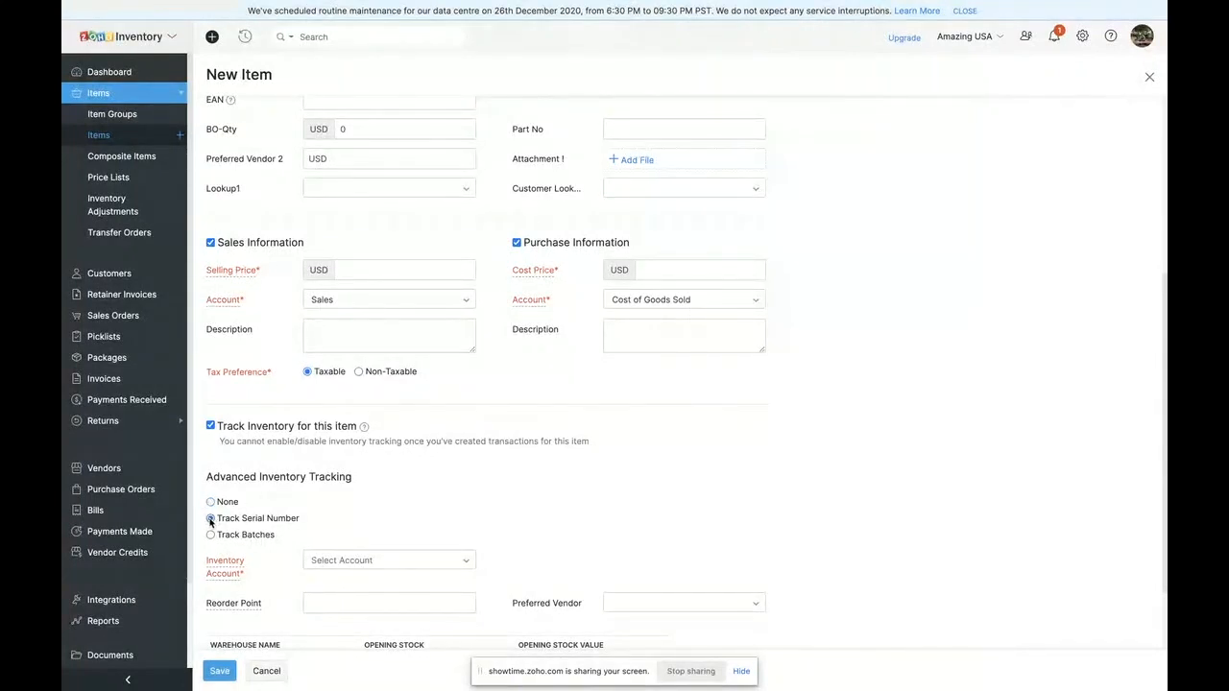
{"action": "scroll", "coordinate": [210, 521], "scroll_direction": "down", "scroll_amount": 1}
{"action": "left_click", "coordinate": [210, 489]}
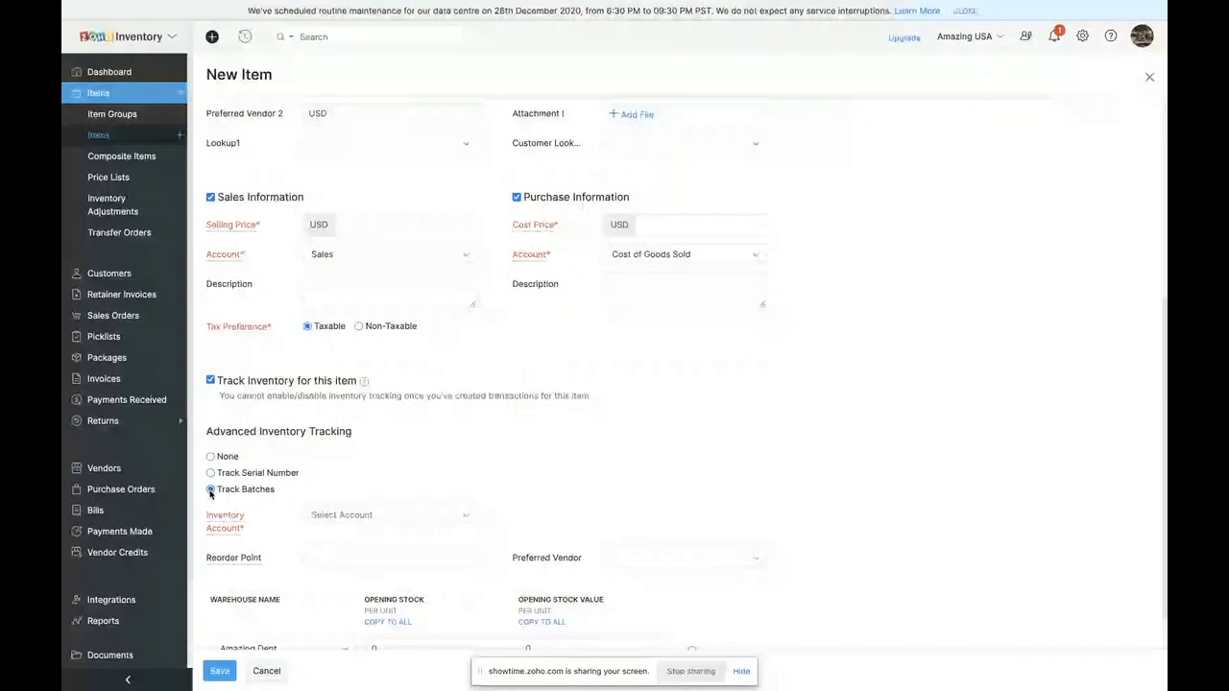
{"action": "left_click", "coordinate": [210, 473]}
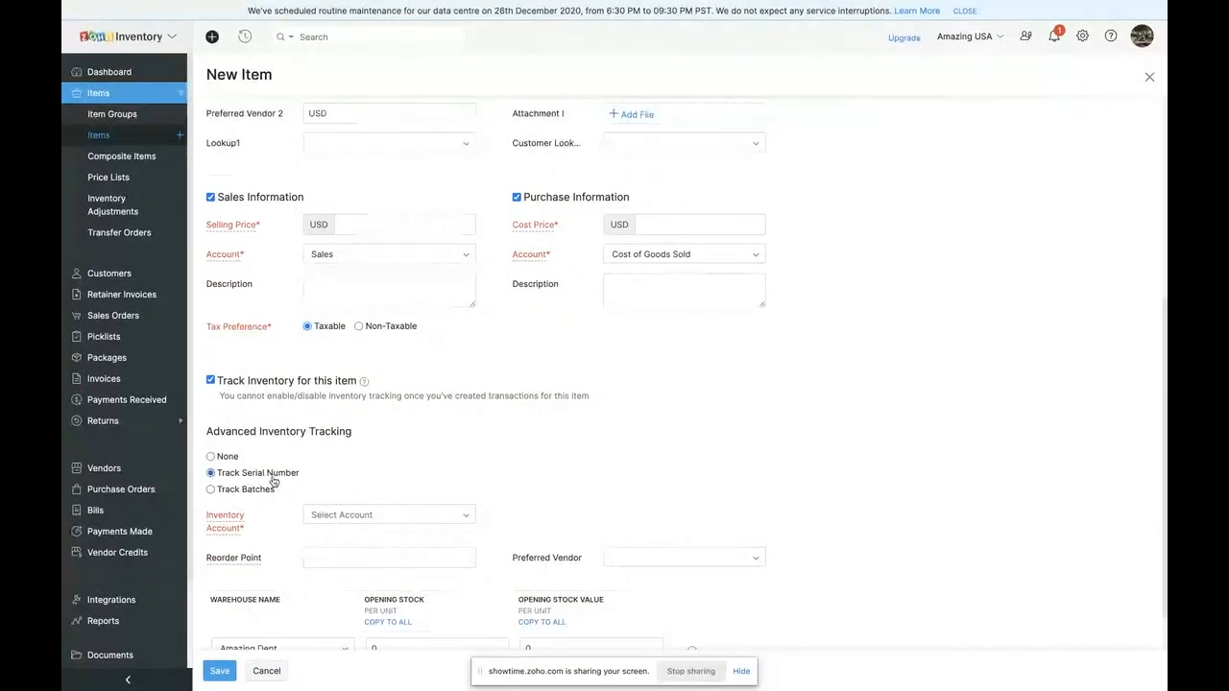
{"action": "scroll", "coordinate": [273, 482], "scroll_direction": "down", "scroll_amount": 2}
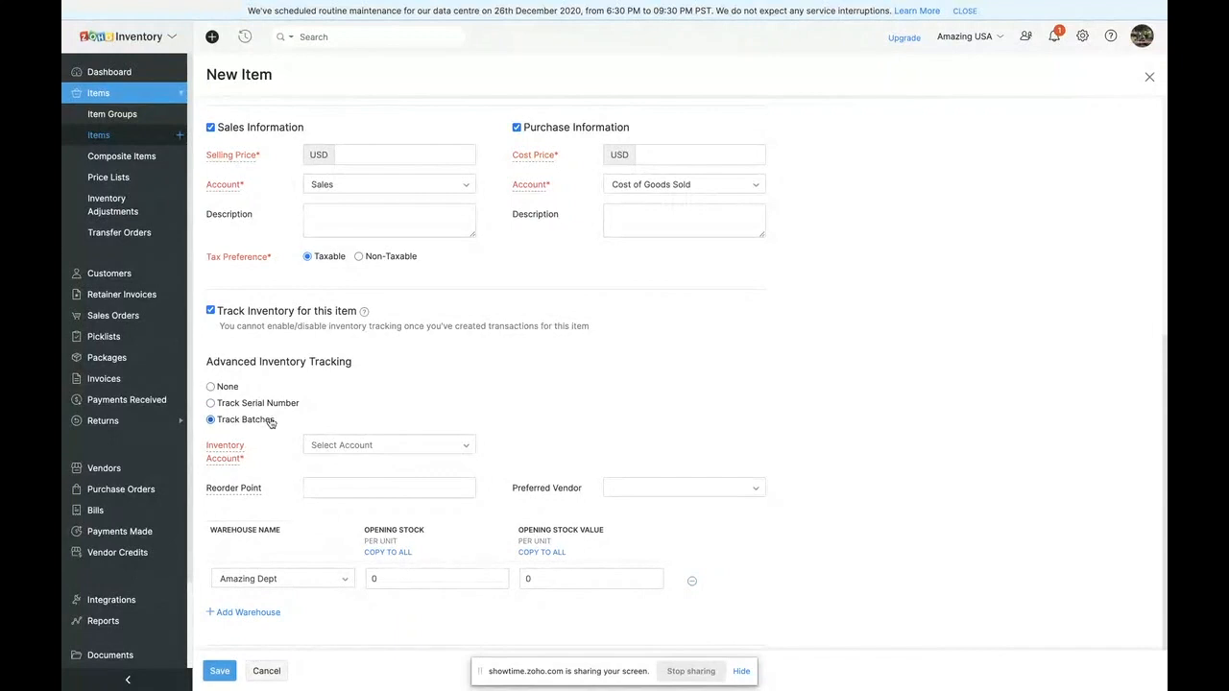
{"action": "scroll", "coordinate": [377, 577], "scroll_direction": "down", "scroll_amount": 2}
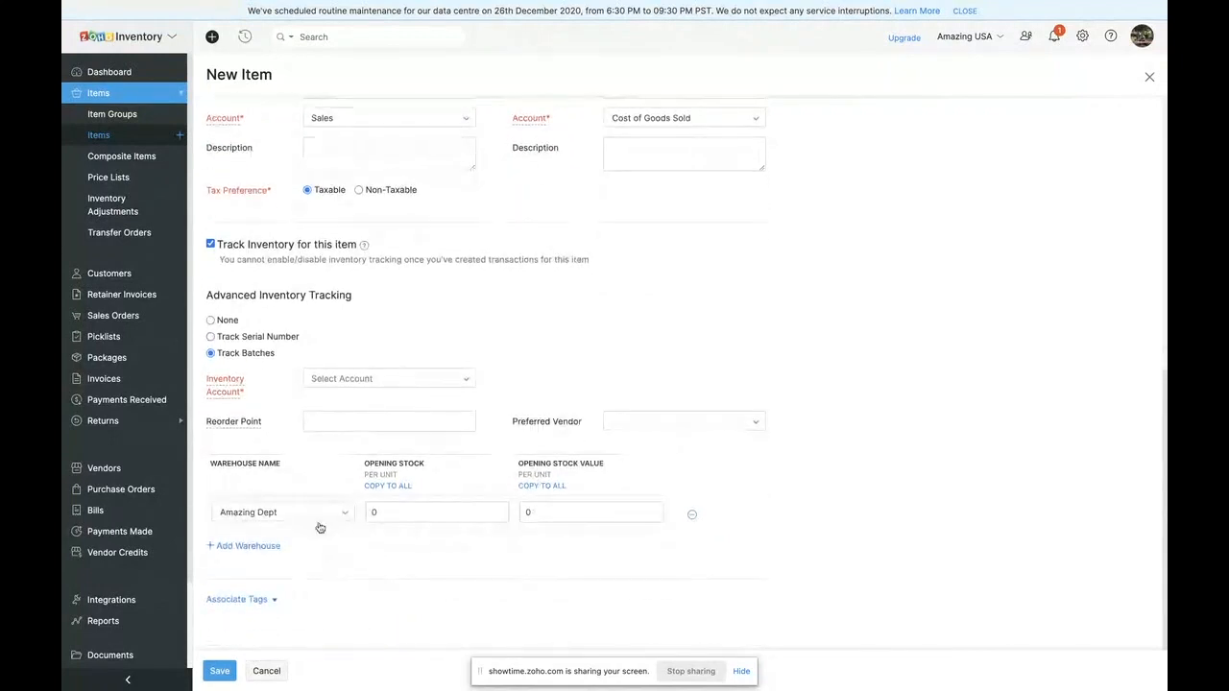
- Add South Dakota Warehouse as a second opening stock location, and discard the new item without saving
{"action": "left_click", "coordinate": [225, 545]}
{"action": "left_click", "coordinate": [225, 546]}
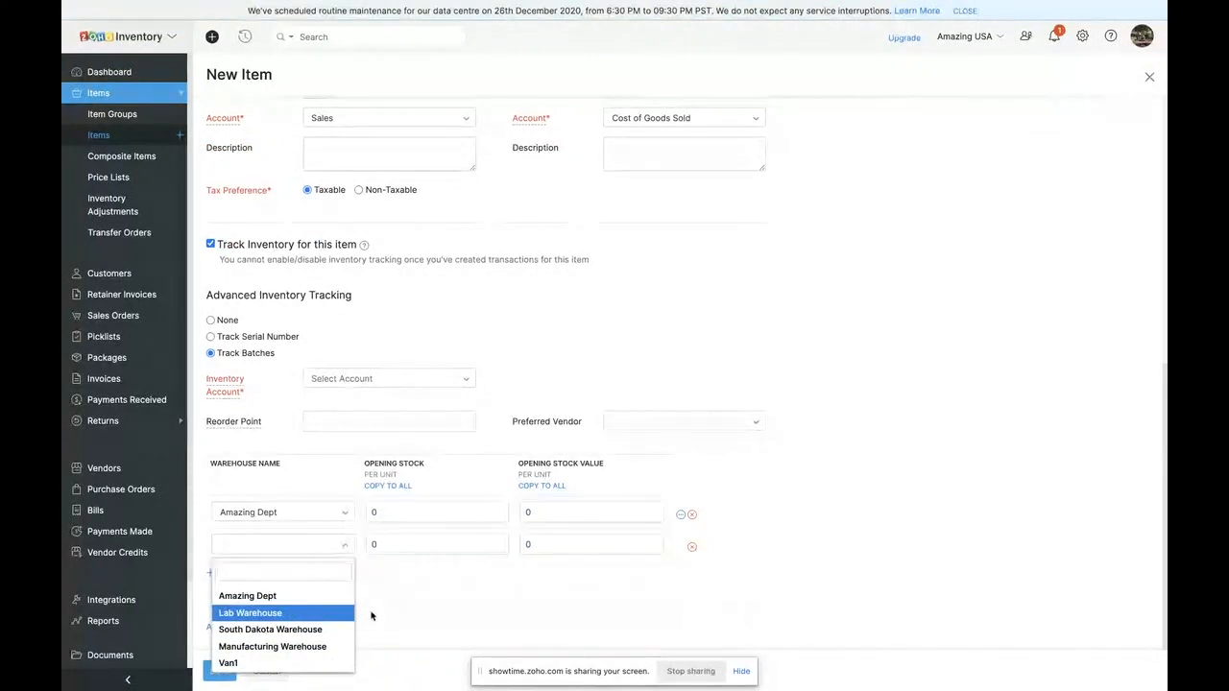
{"action": "left_click", "coordinate": [291, 632]}
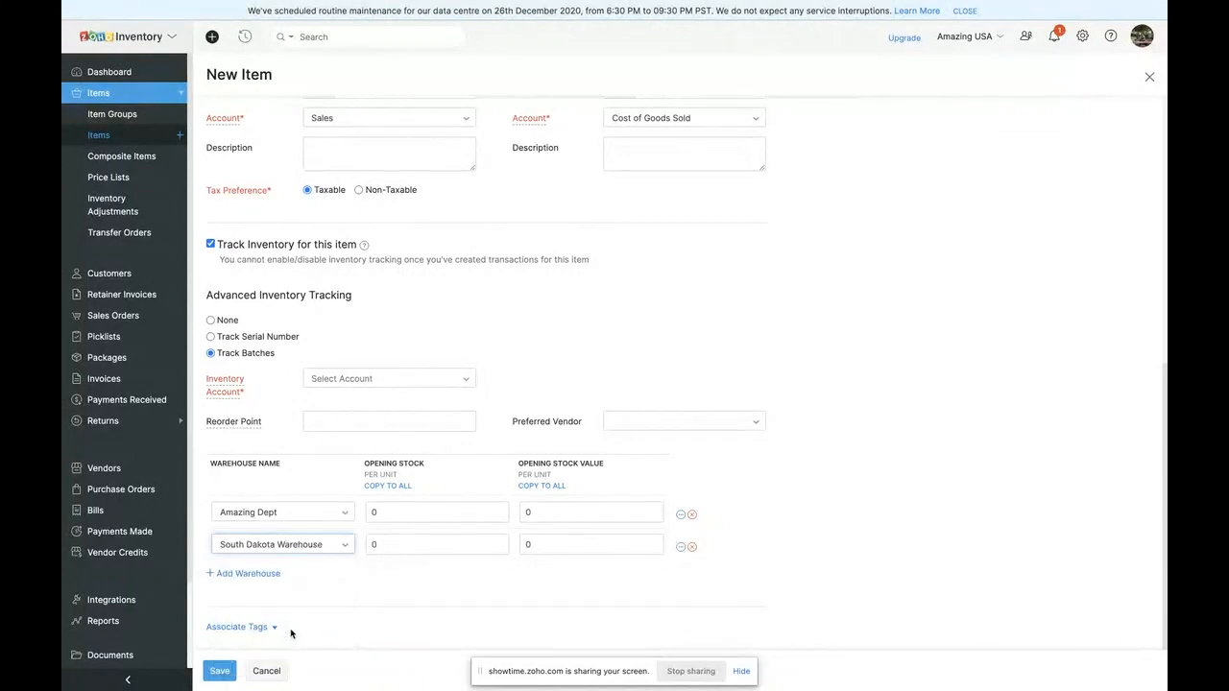
{"action": "scroll", "coordinate": [291, 632], "scroll_direction": "down", "scroll_amount": 1}
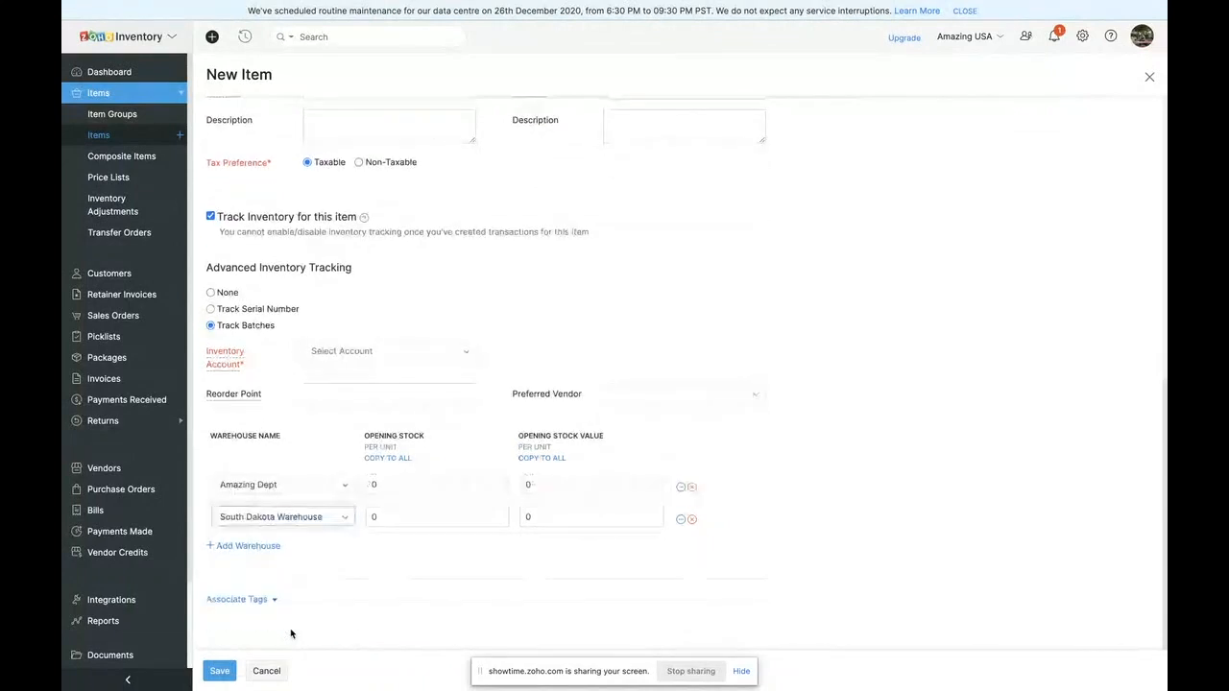
{"action": "left_click", "coordinate": [255, 672]}
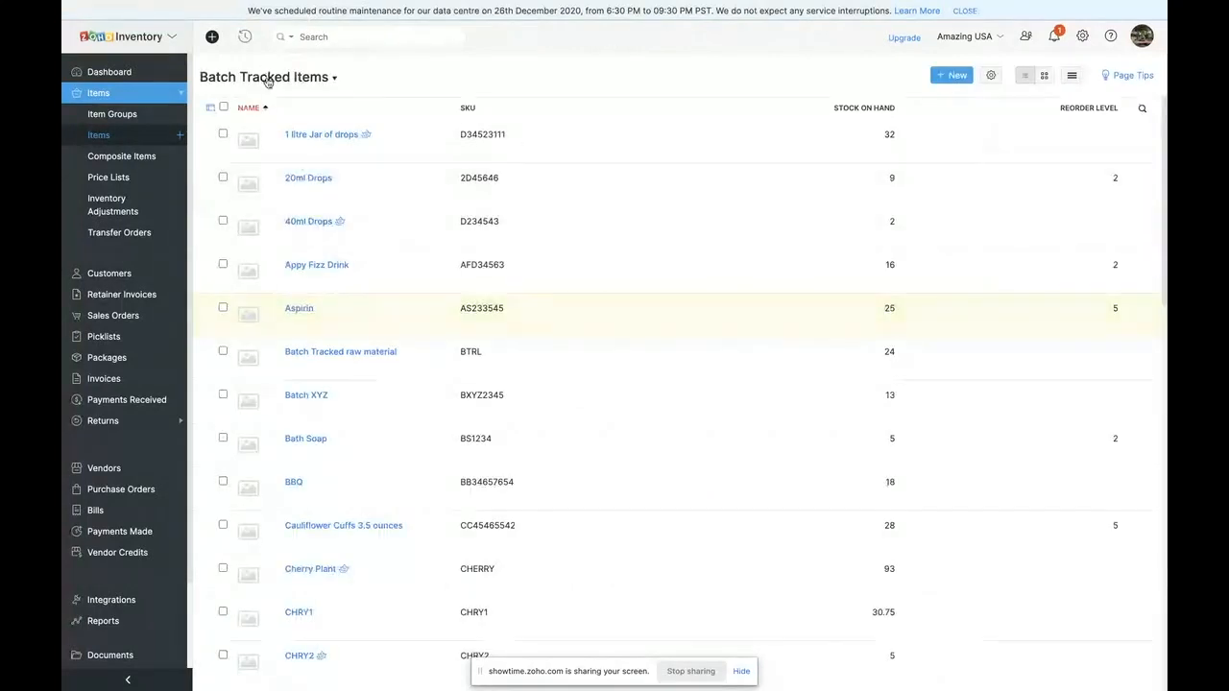
- Open the Appy Fizz Drink item and review its overview, including stock per warehouse
{"action": "left_click", "coordinate": [304, 267]}
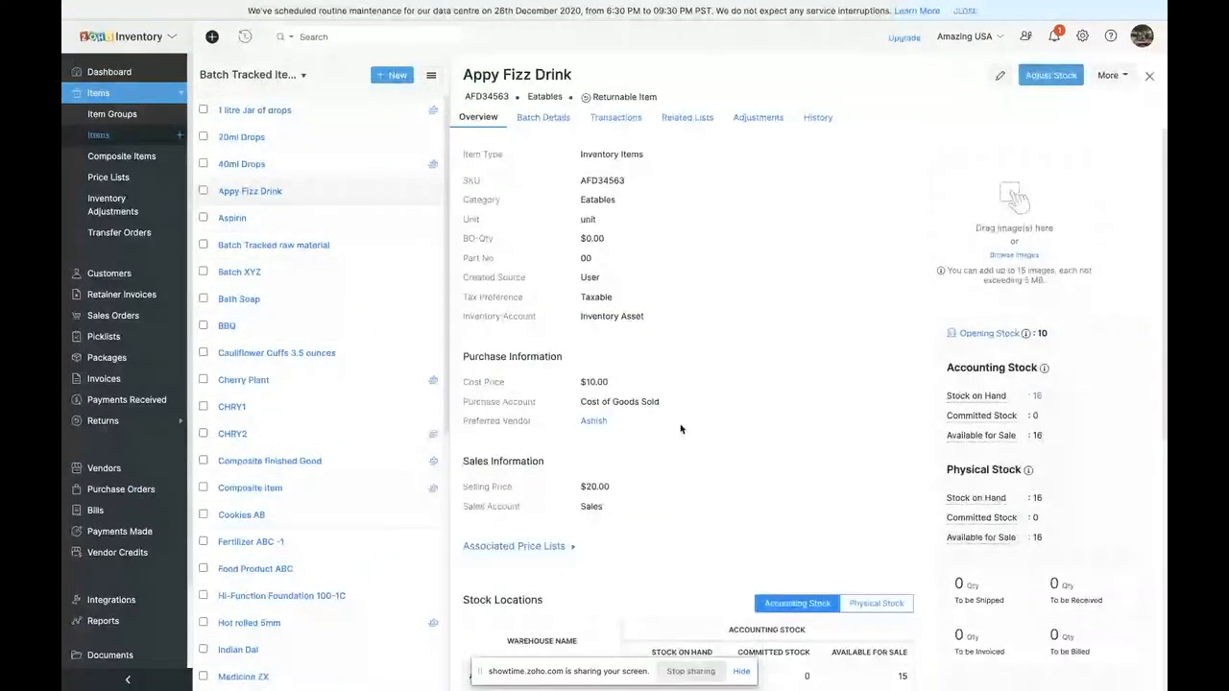
{"action": "scroll", "coordinate": [794, 518], "scroll_direction": "down", "scroll_amount": 2}
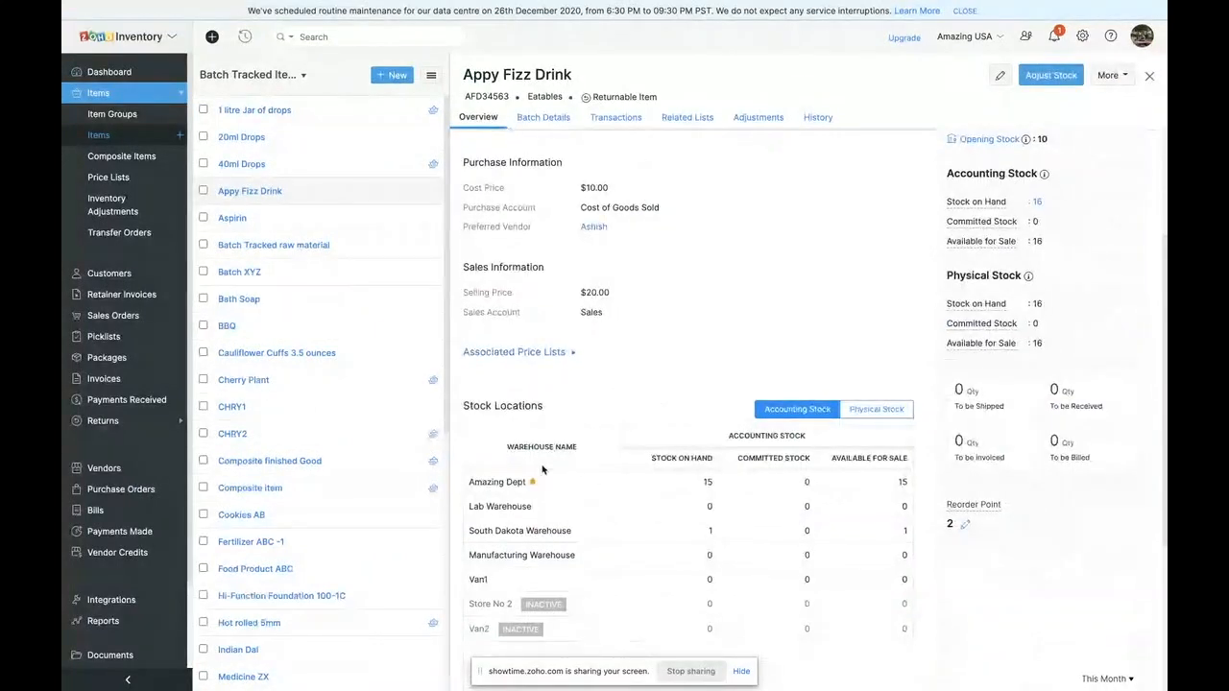
{"action": "scroll", "coordinate": [699, 485], "scroll_direction": "up", "scroll_amount": 1}
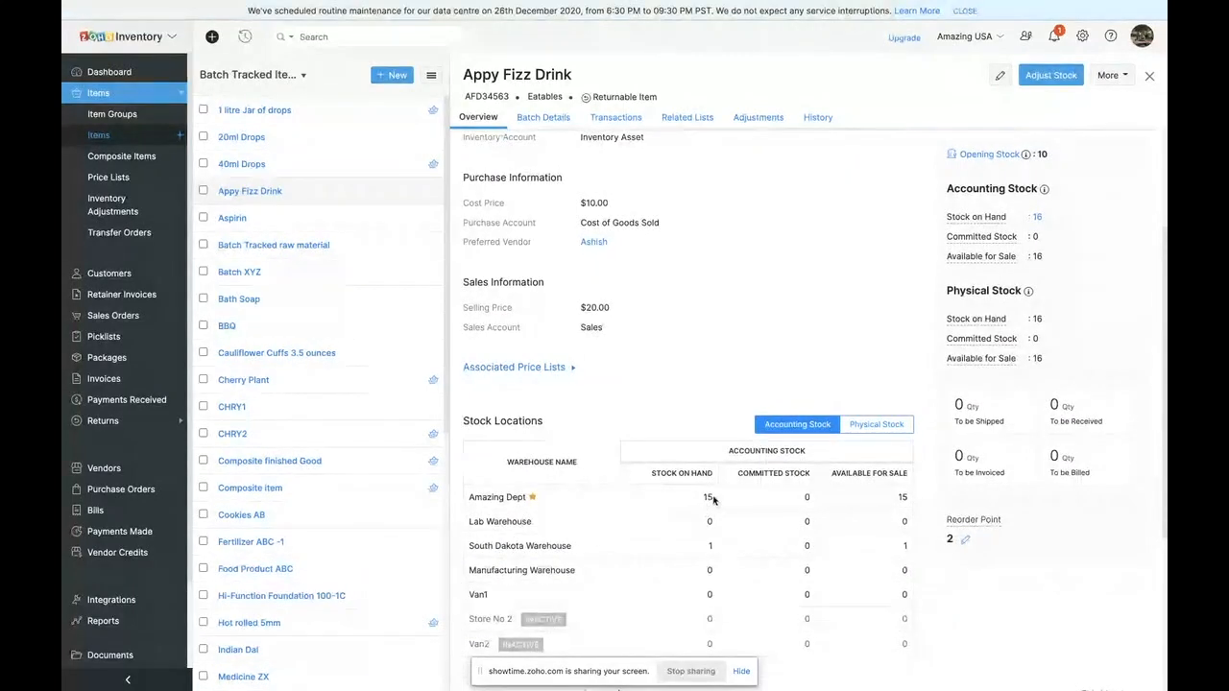
{"action": "scroll", "coordinate": [710, 499], "scroll_direction": "up", "scroll_amount": 3}
{"action": "scroll", "coordinate": [714, 500], "scroll_direction": "up", "scroll_amount": 3}
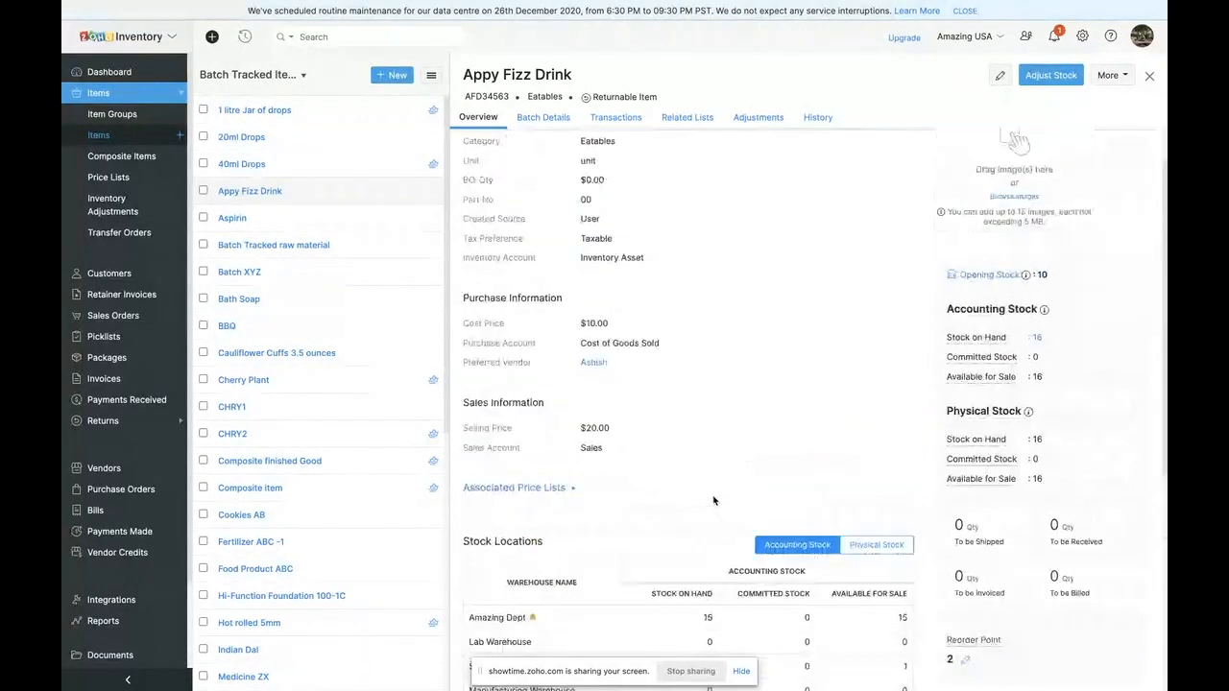
- Inspect the Appy Fizz Drink batch details and the transactions of batch BR--000001, and return to the item list
{"action": "left_click", "coordinate": [534, 116]}
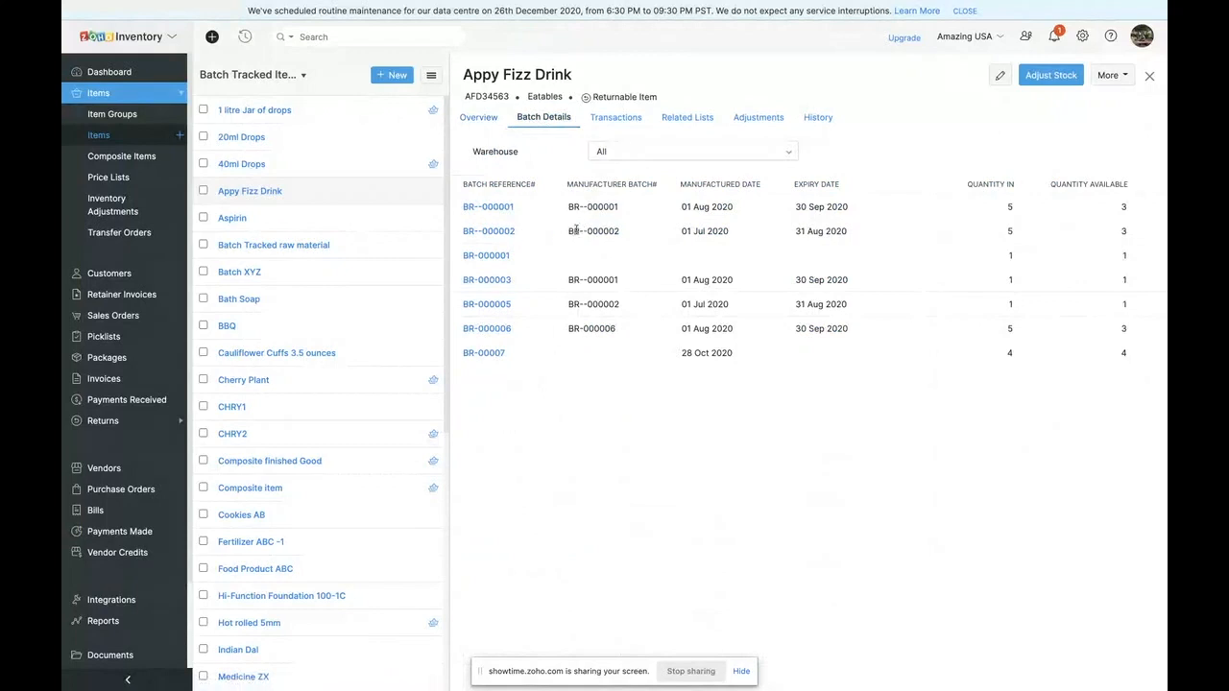
{"action": "left_click", "coordinate": [497, 207]}
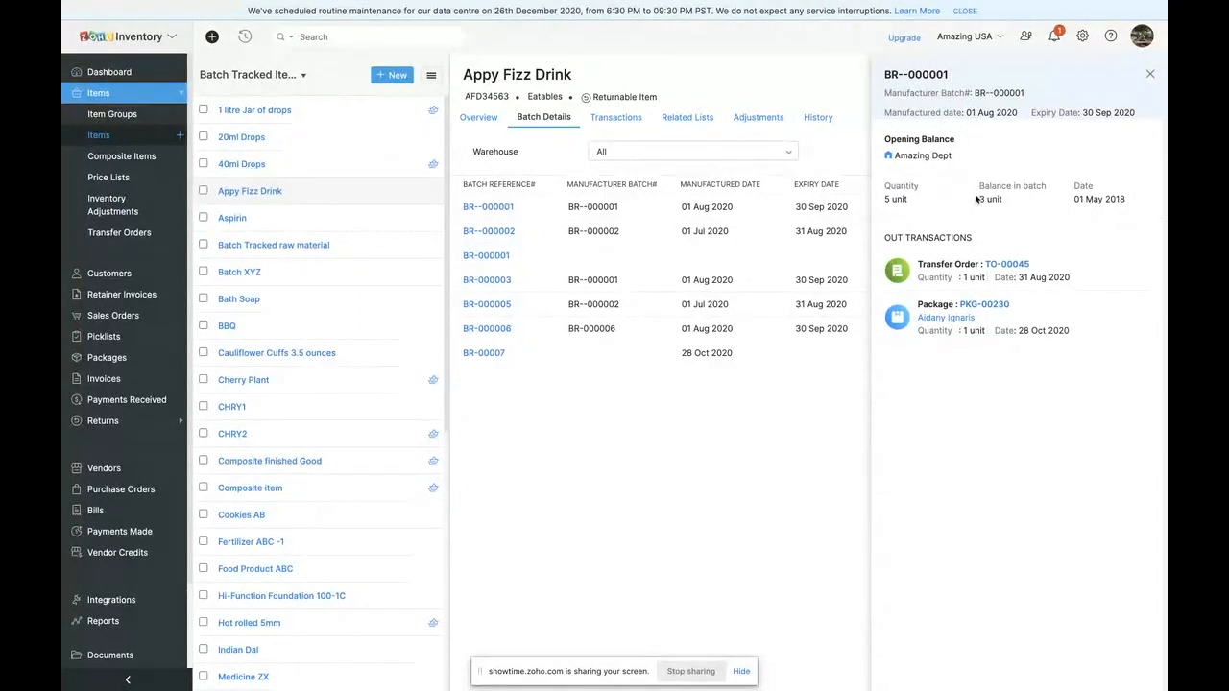
{"action": "left_click_drag", "start_coordinate": [973, 198], "coordinate": [1004, 200]}
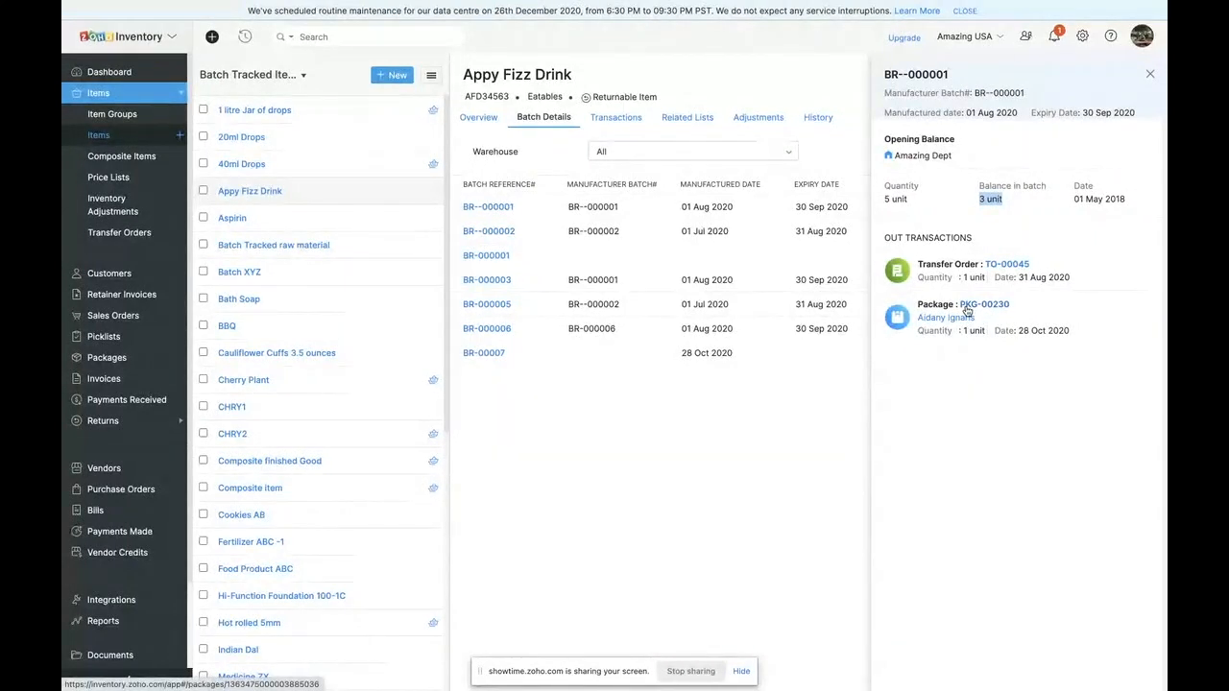
{"action": "left_click", "coordinate": [1149, 74]}
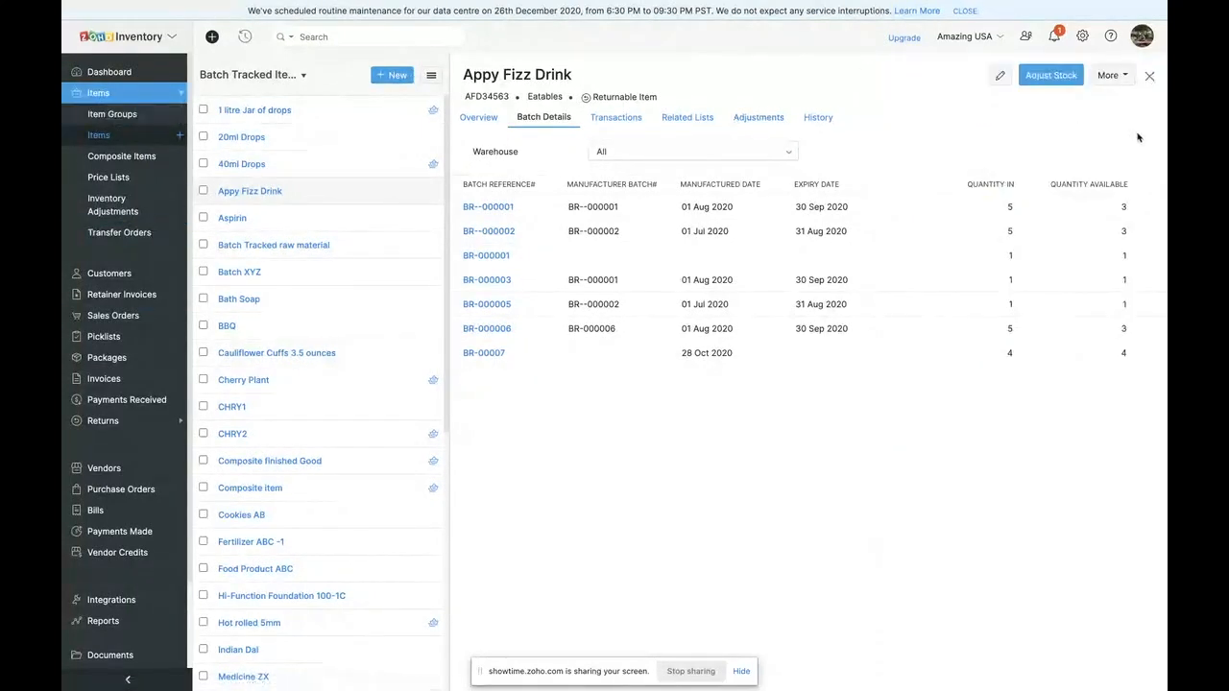
- Filter the item list to show Serialized Items
{"action": "left_click", "coordinate": [288, 78]}
{"action": "scroll", "coordinate": [240, 283], "scroll_direction": "down", "scroll_amount": 2}
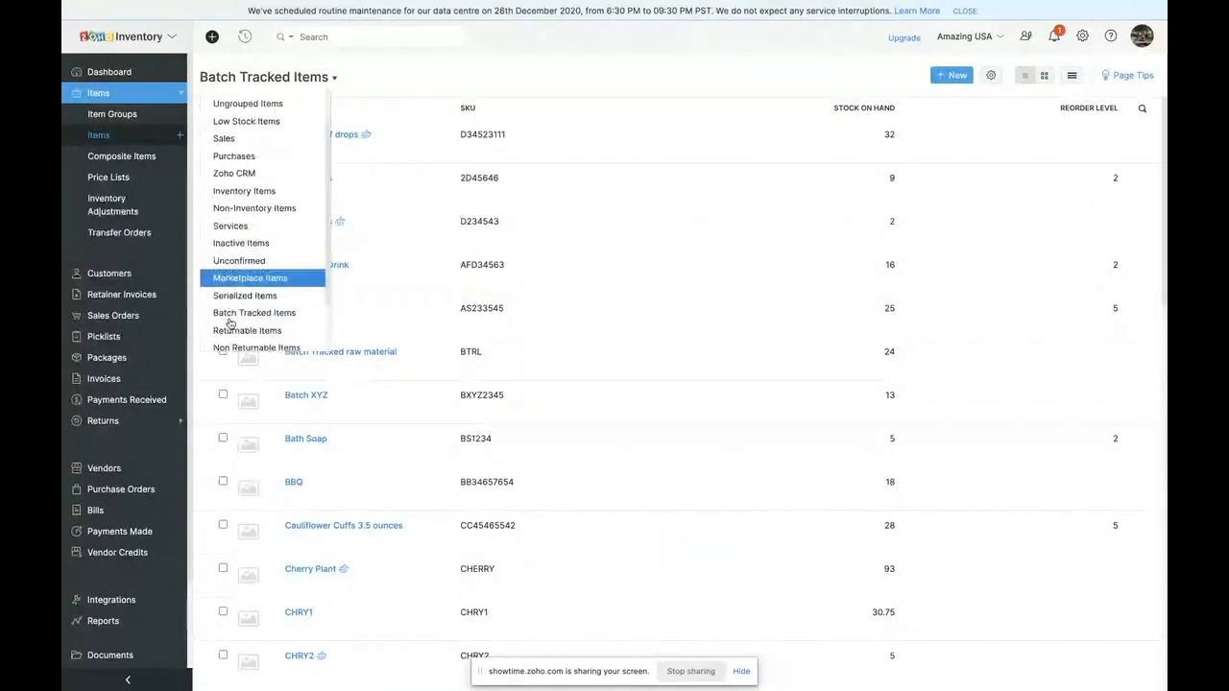
{"action": "left_click", "coordinate": [238, 296]}
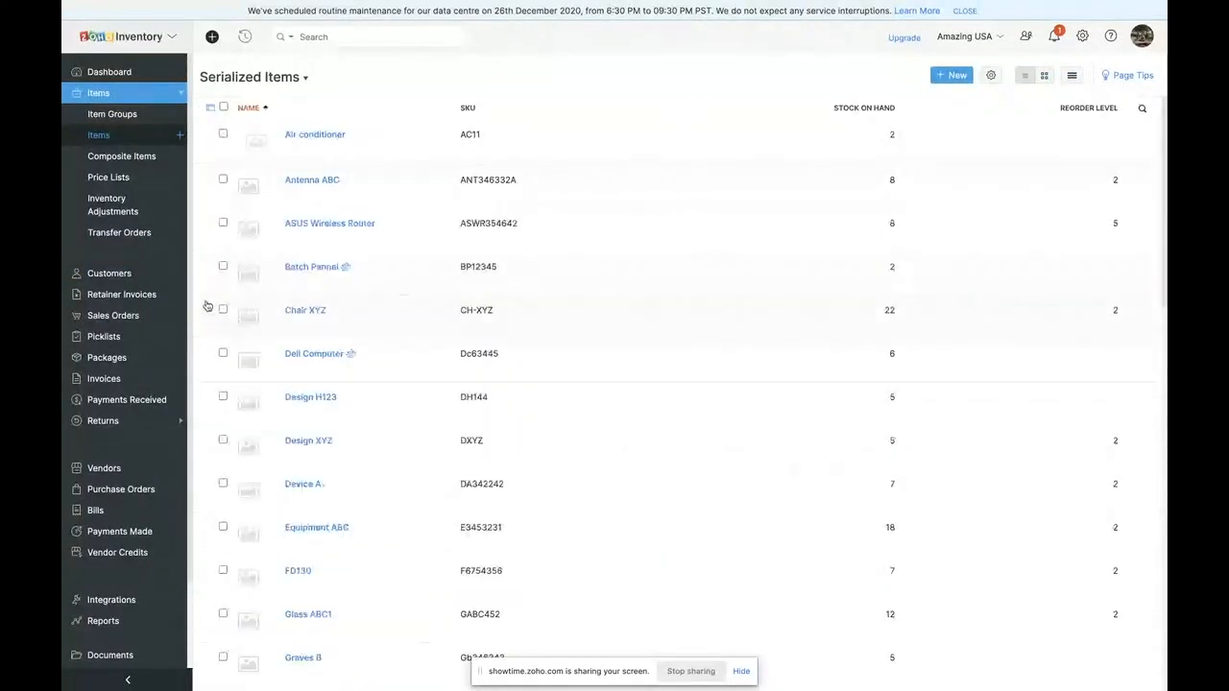
- Open the ASUS Wireless Router item and inspect the transaction history of its serial number AWR10
{"action": "left_click", "coordinate": [324, 224]}
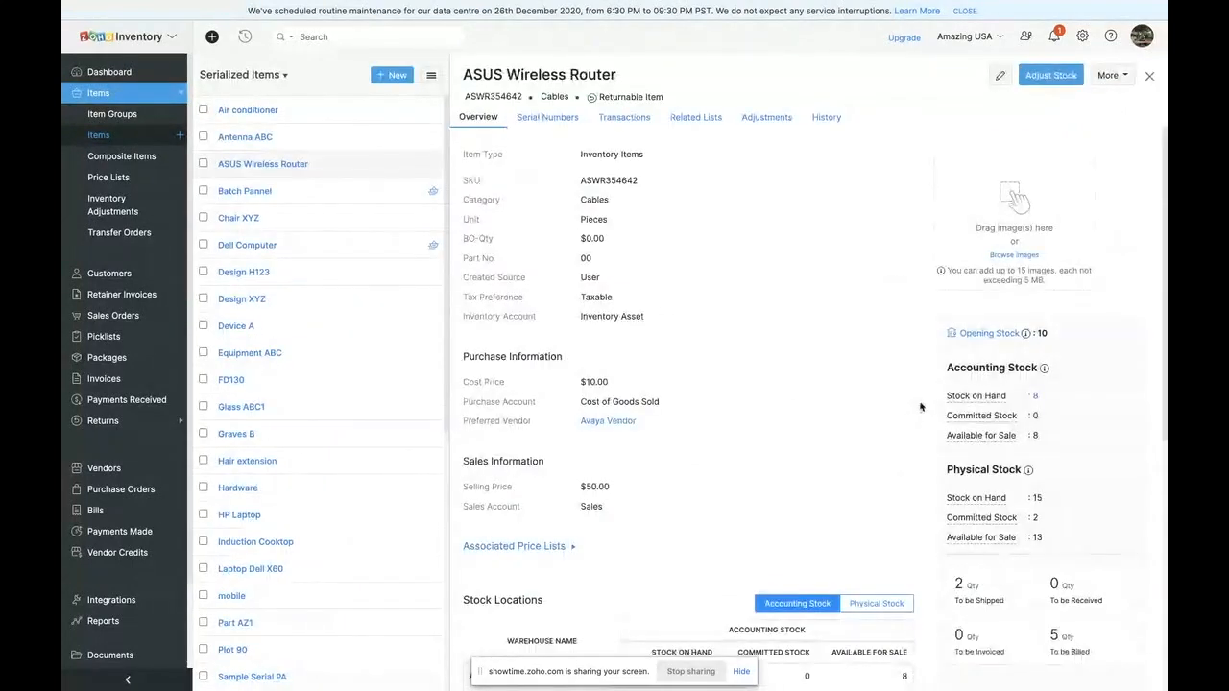
{"action": "left_click", "coordinate": [547, 117]}
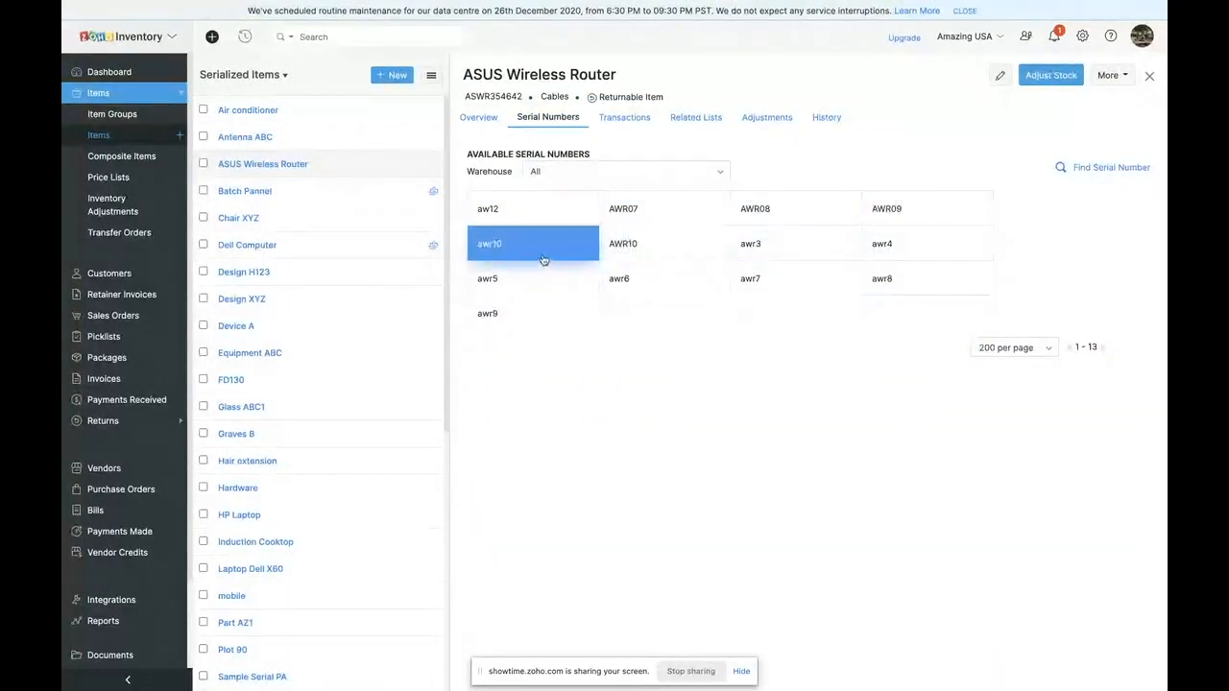
{"action": "left_click", "coordinate": [654, 243]}
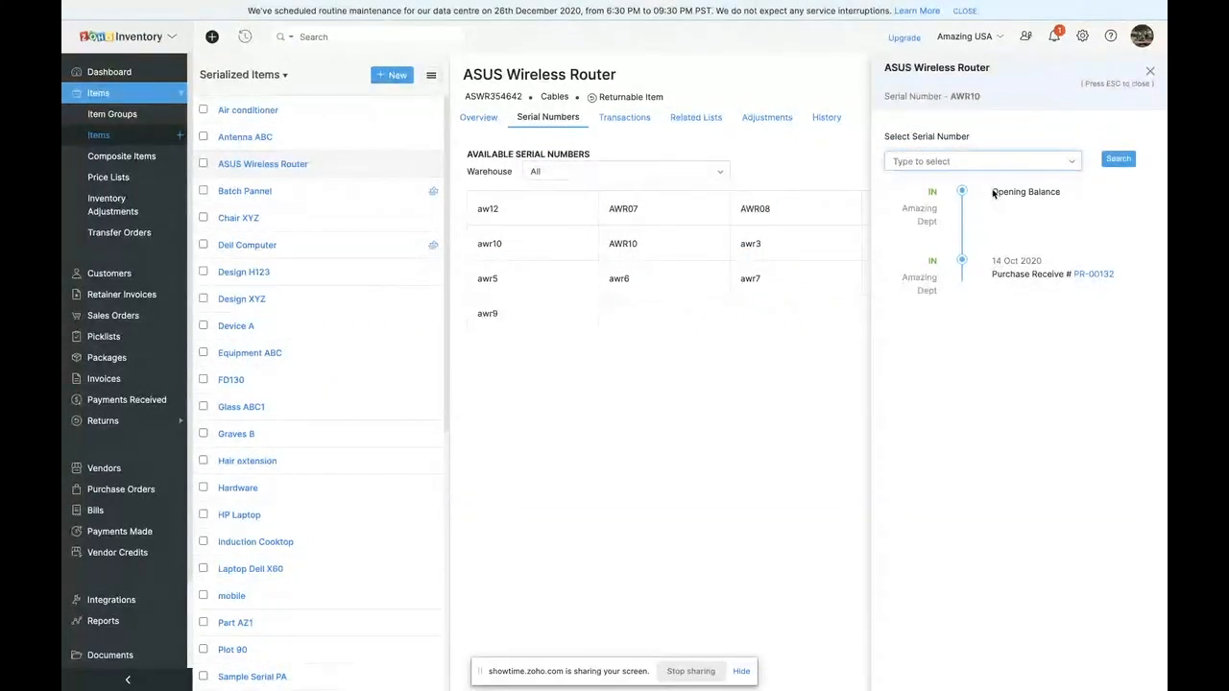
{"action": "left_click", "coordinate": [619, 265]}
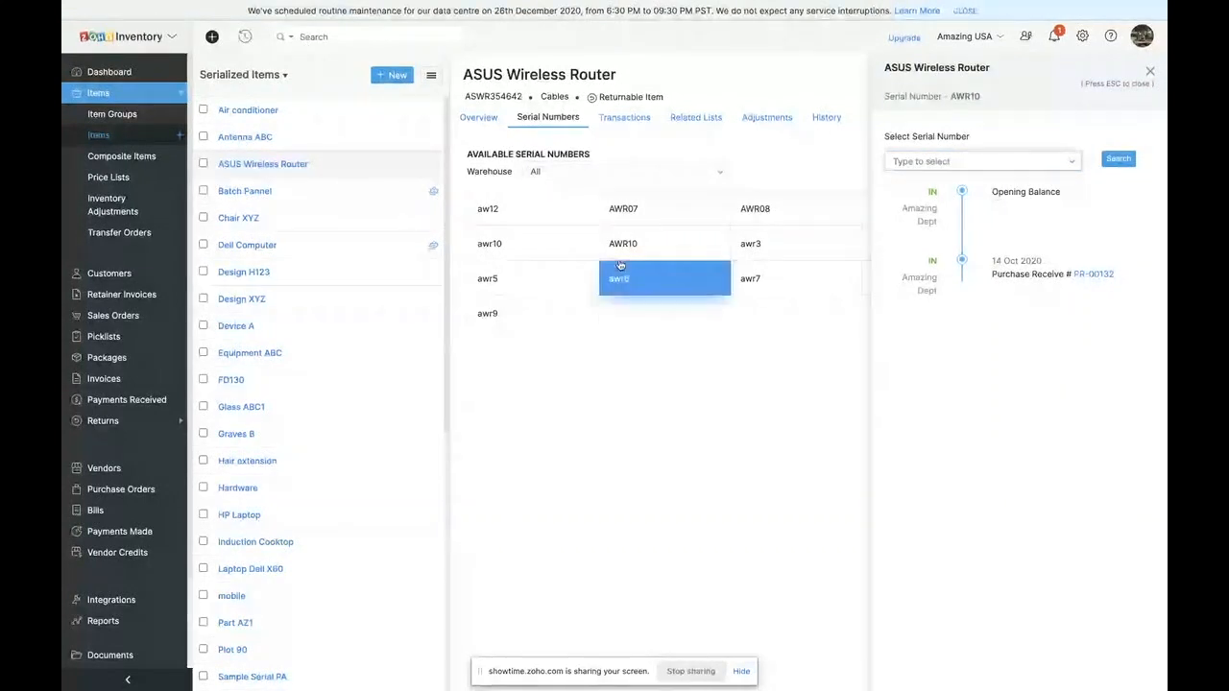
- Review the ASUS Wireless Router's overview, including its accounting stock per warehouse
{"action": "left_click", "coordinate": [478, 117]}
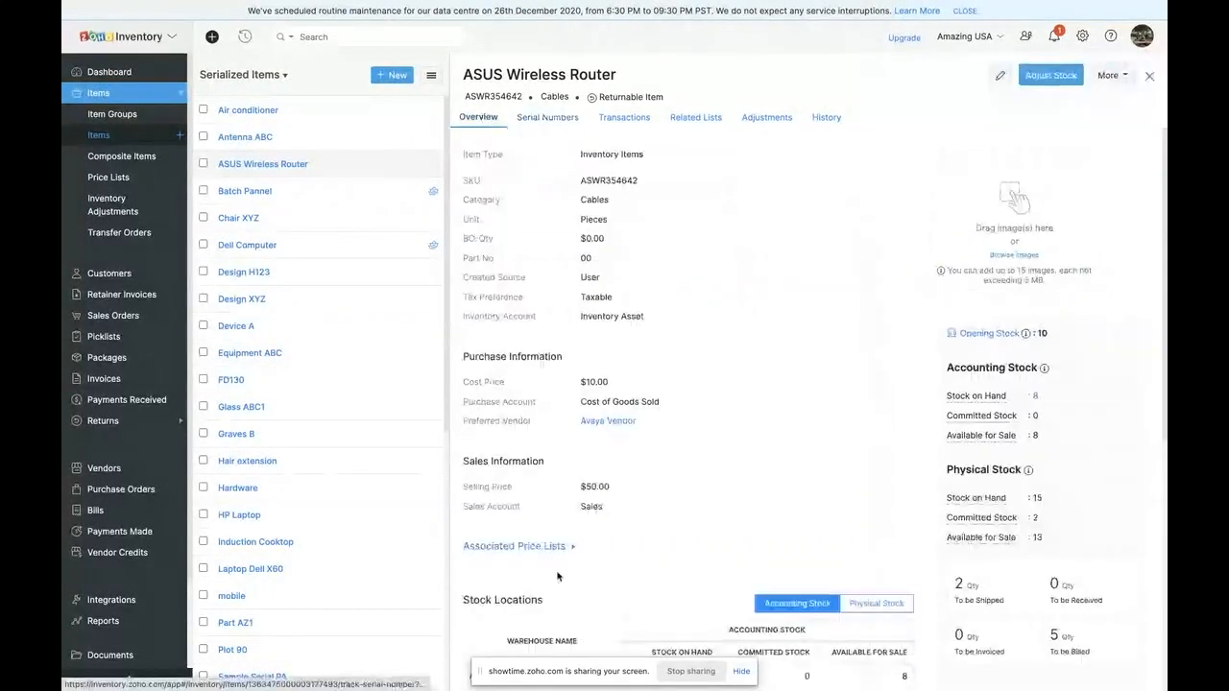
{"action": "scroll", "coordinate": [749, 423], "scroll_direction": "down", "scroll_amount": 3}
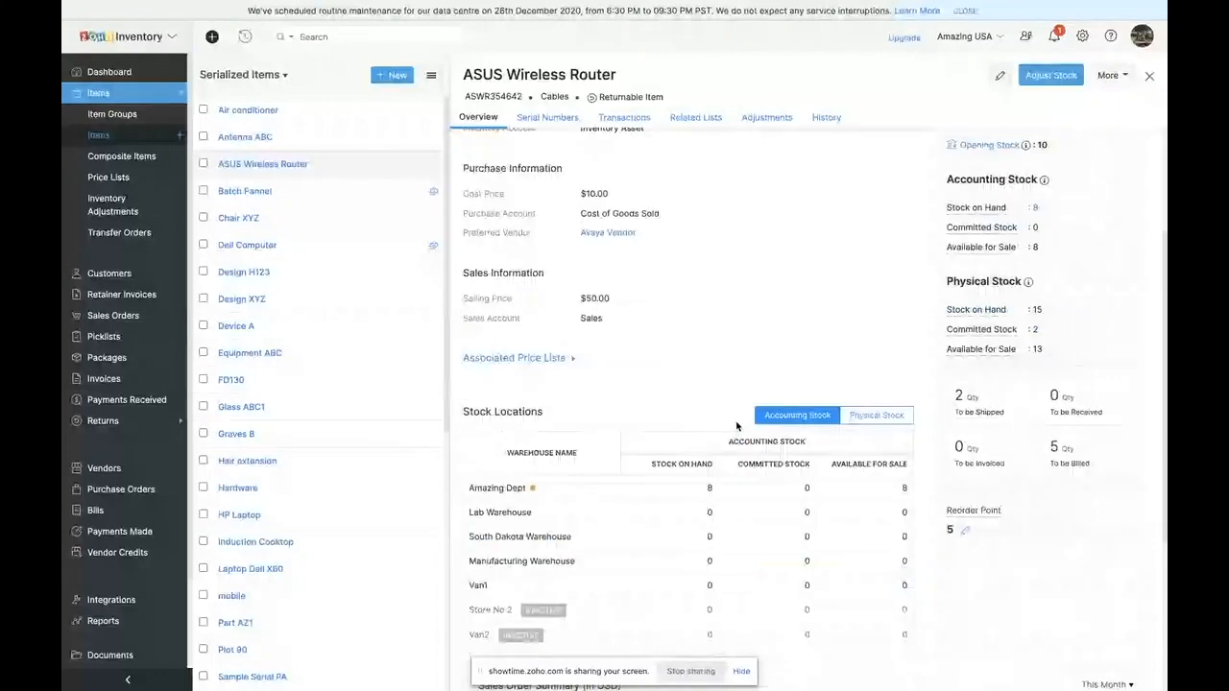
{"action": "scroll", "coordinate": [615, 308], "scroll_direction": "up", "scroll_amount": 3}
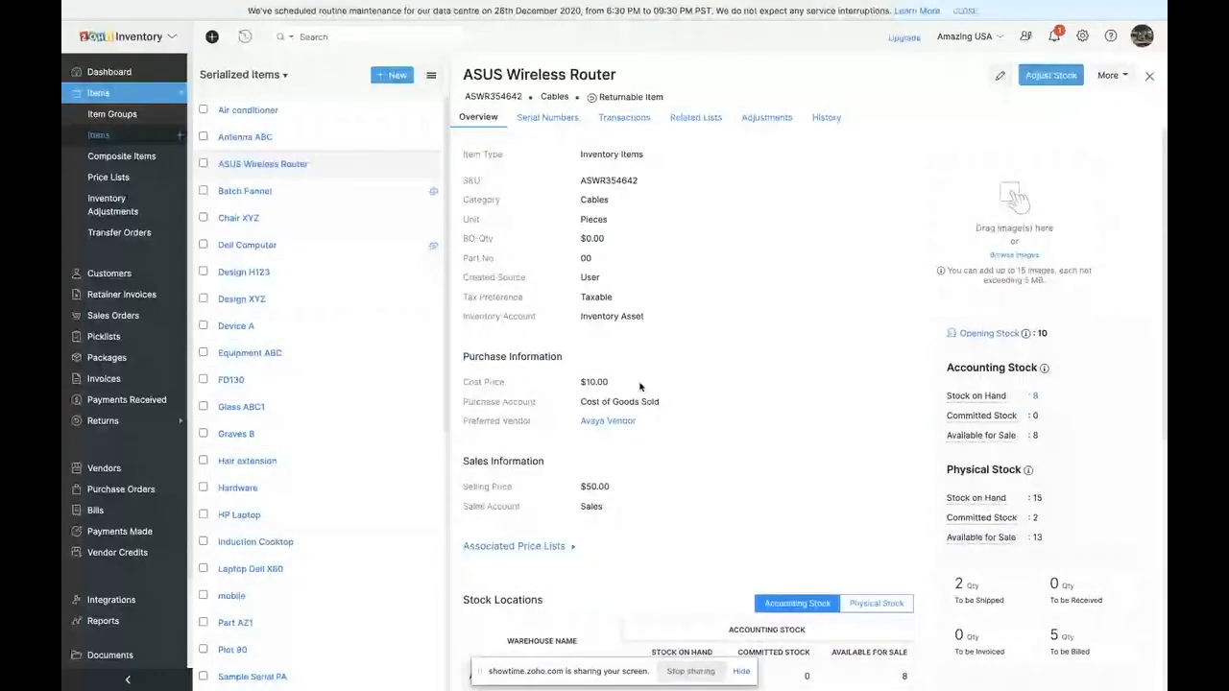
{"action": "scroll", "coordinate": [629, 527], "scroll_direction": "down", "scroll_amount": 2}
{"action": "scroll", "coordinate": [630, 527], "scroll_direction": "down", "scroll_amount": 1}
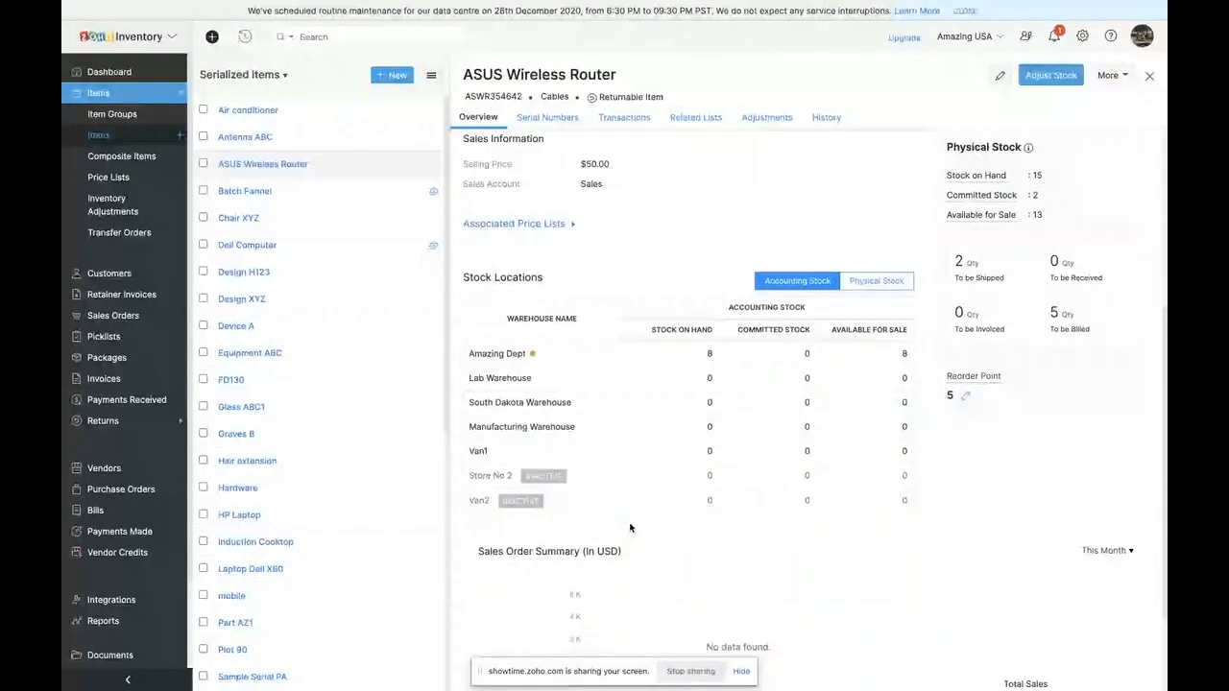
{"action": "scroll", "coordinate": [629, 527], "scroll_direction": "up", "scroll_amount": 1}
{"action": "scroll", "coordinate": [676, 382], "scroll_direction": "up", "scroll_amount": 3}
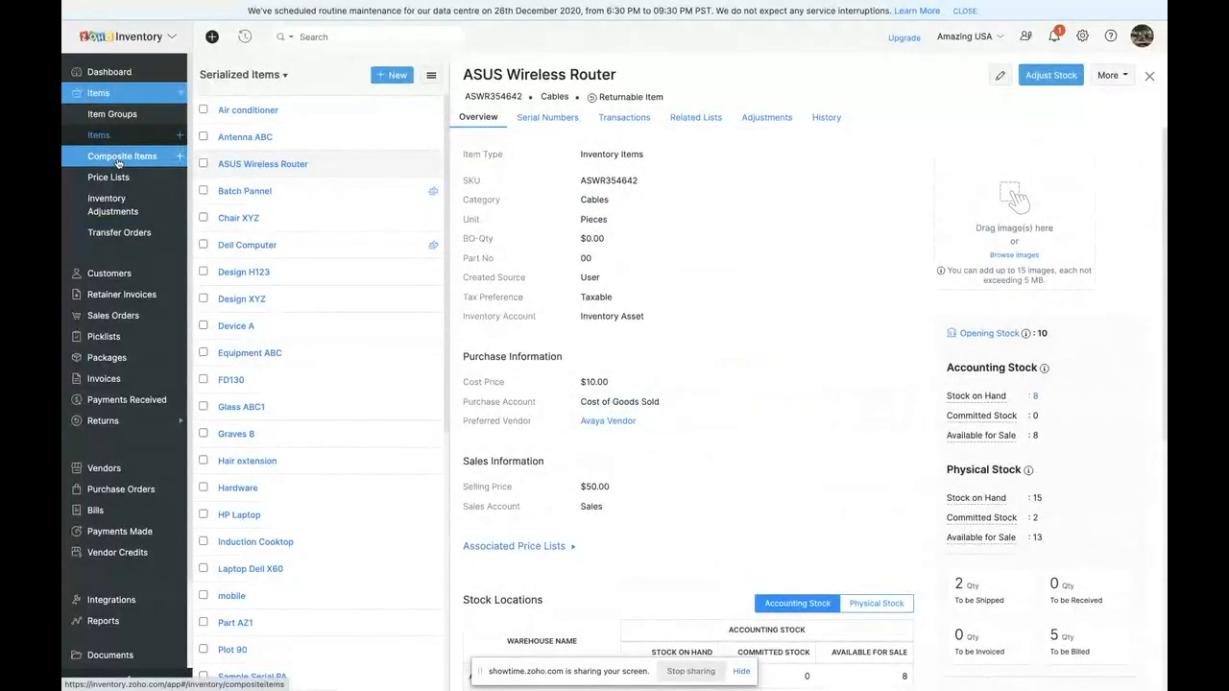
- Check the router's transactions and their filter options, related lists, adjustments and change history, and return to its overview
{"action": "left_click", "coordinate": [625, 118]}
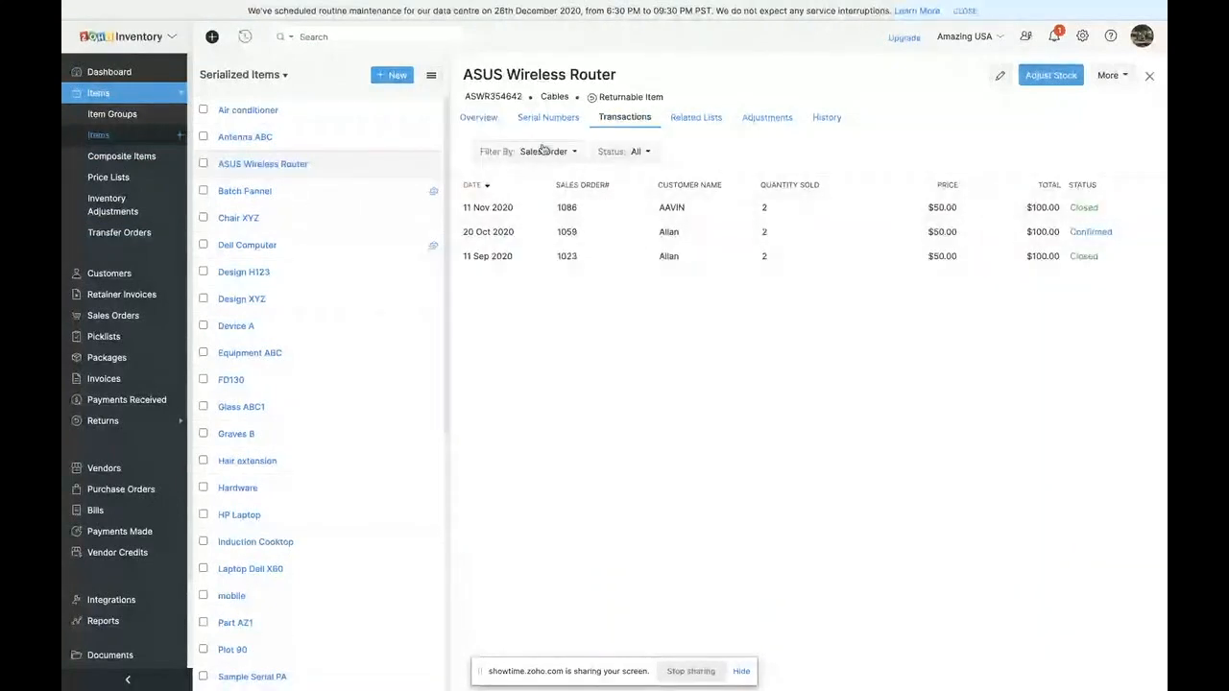
{"action": "left_click", "coordinate": [544, 151]}
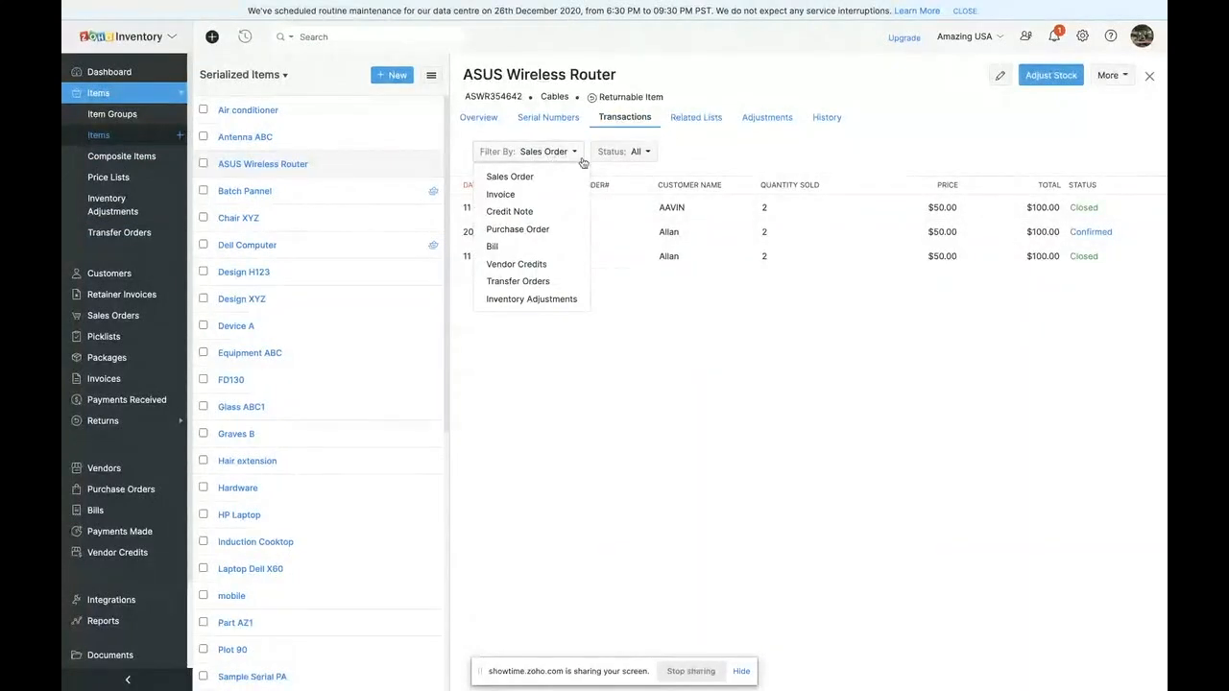
{"action": "left_click", "coordinate": [684, 117]}
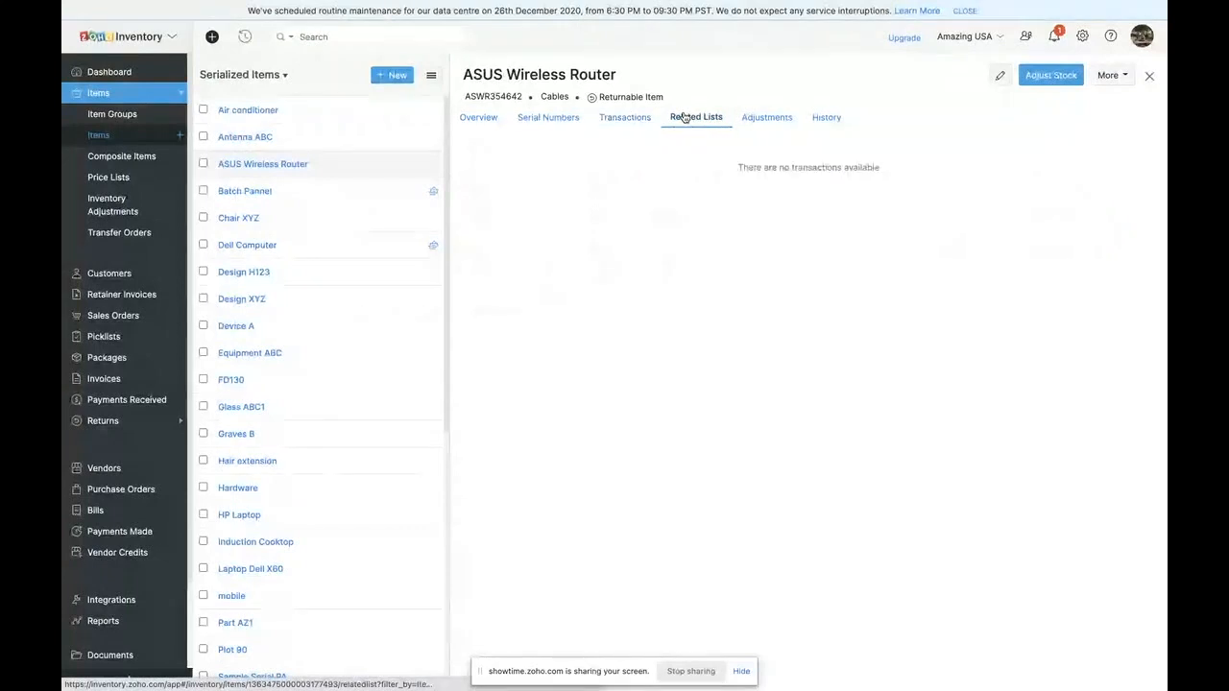
{"action": "left_click", "coordinate": [774, 121]}
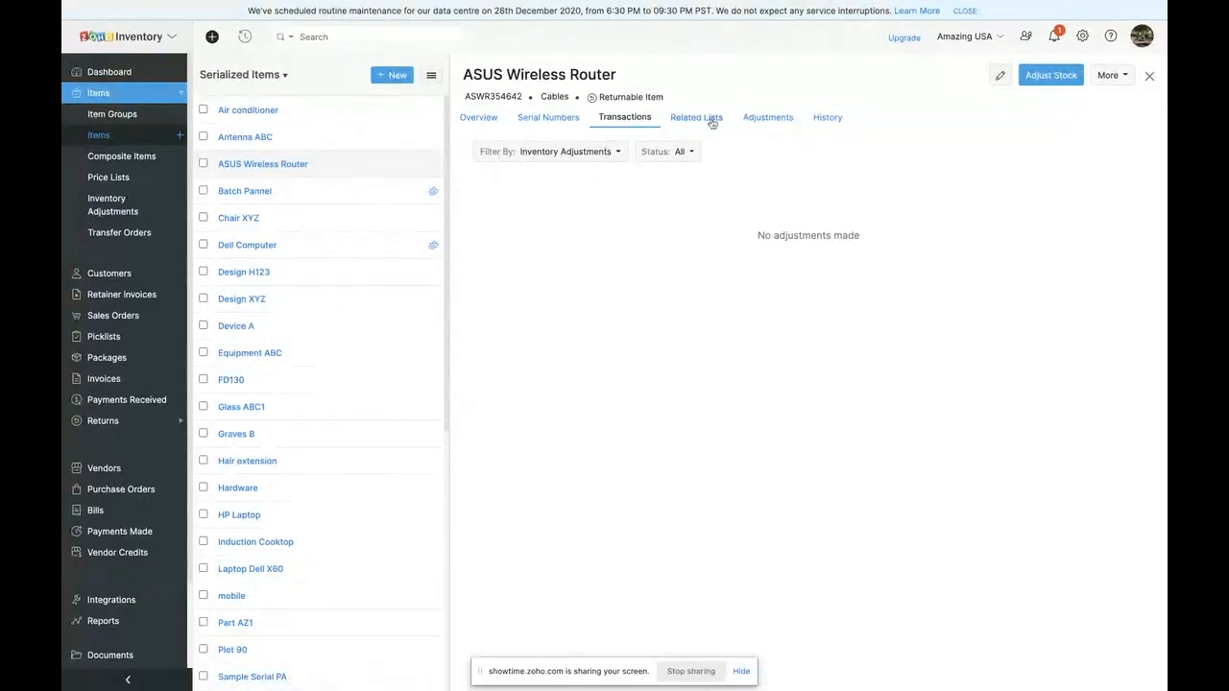
{"action": "left_click", "coordinate": [820, 118]}
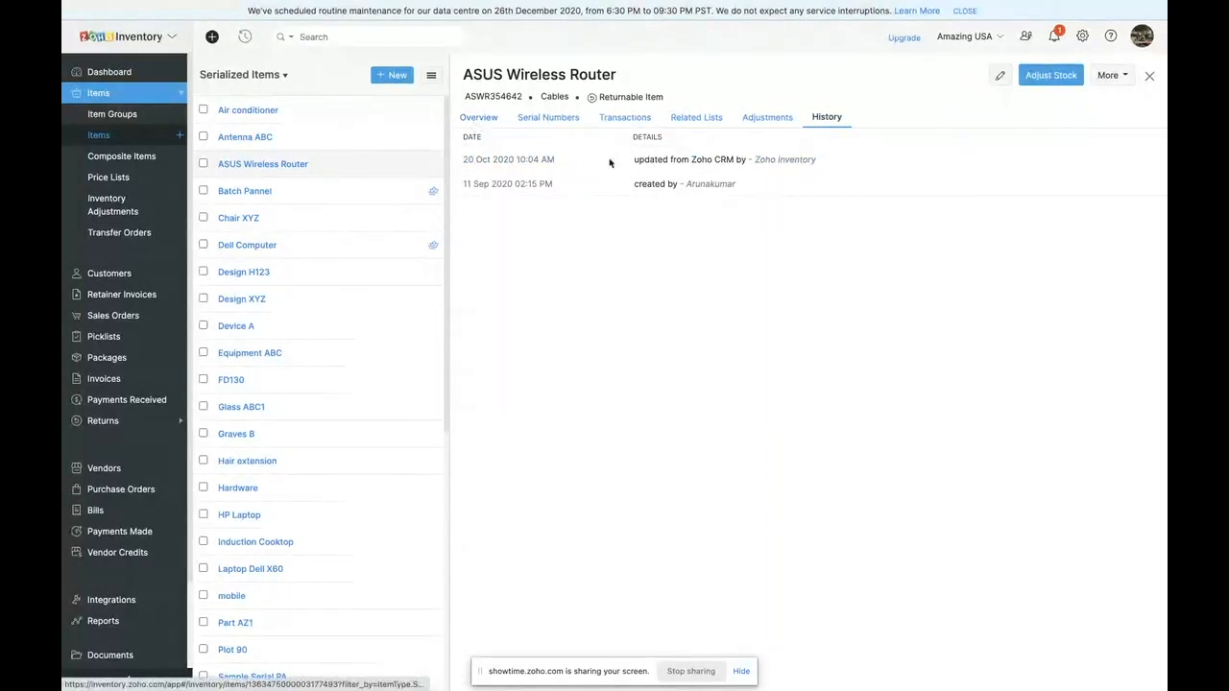
{"action": "left_click", "coordinate": [486, 121]}
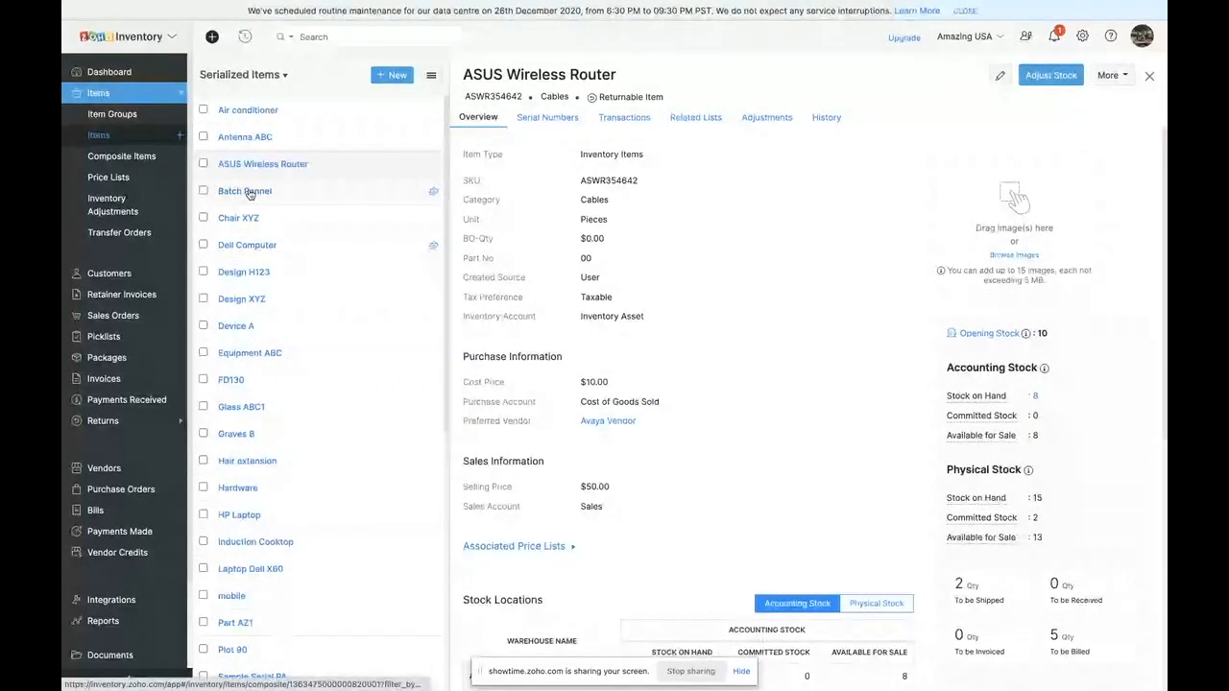
- Browse the active composite items, open Assembled Part, and review its overview and associated items
{"action": "left_click", "coordinate": [126, 158]}
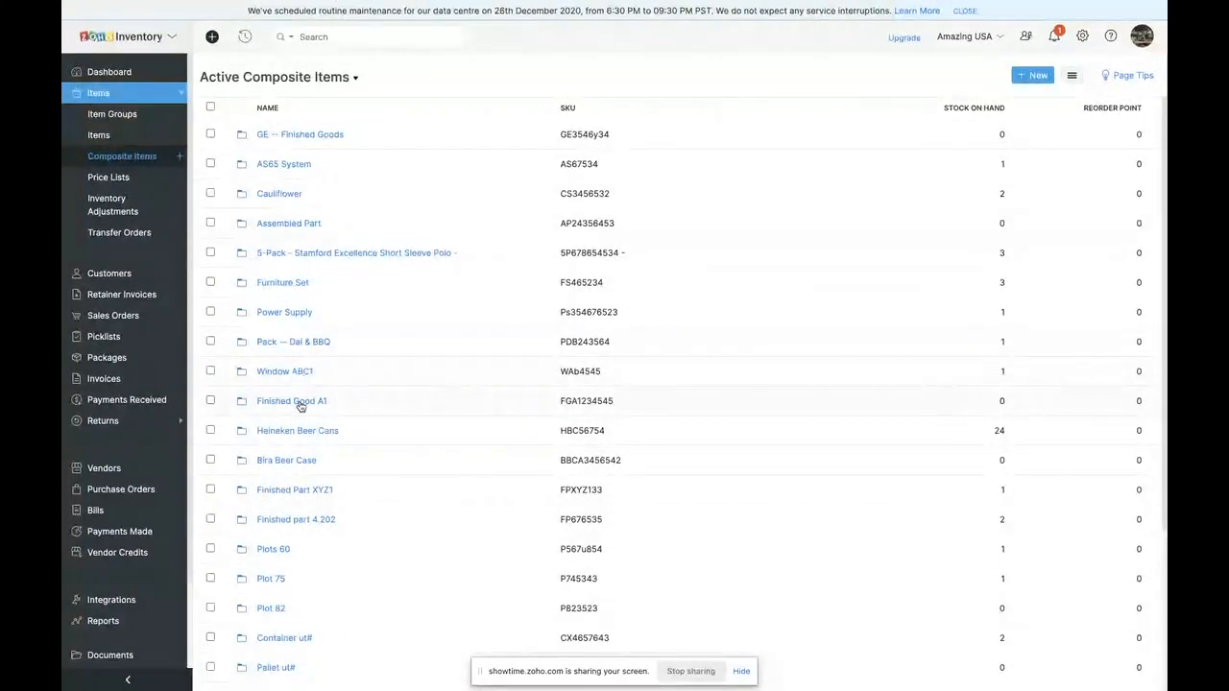
{"action": "scroll", "coordinate": [307, 572], "scroll_direction": "down", "scroll_amount": 2}
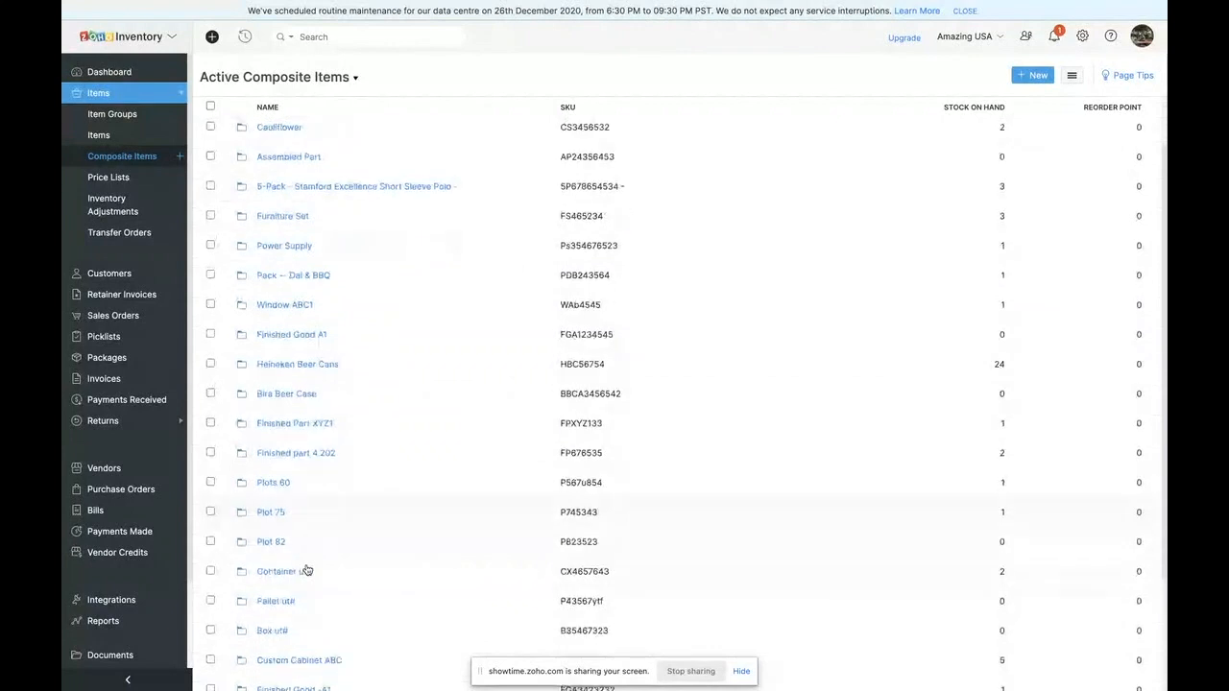
{"action": "scroll", "coordinate": [307, 330], "scroll_direction": "up", "scroll_amount": 2}
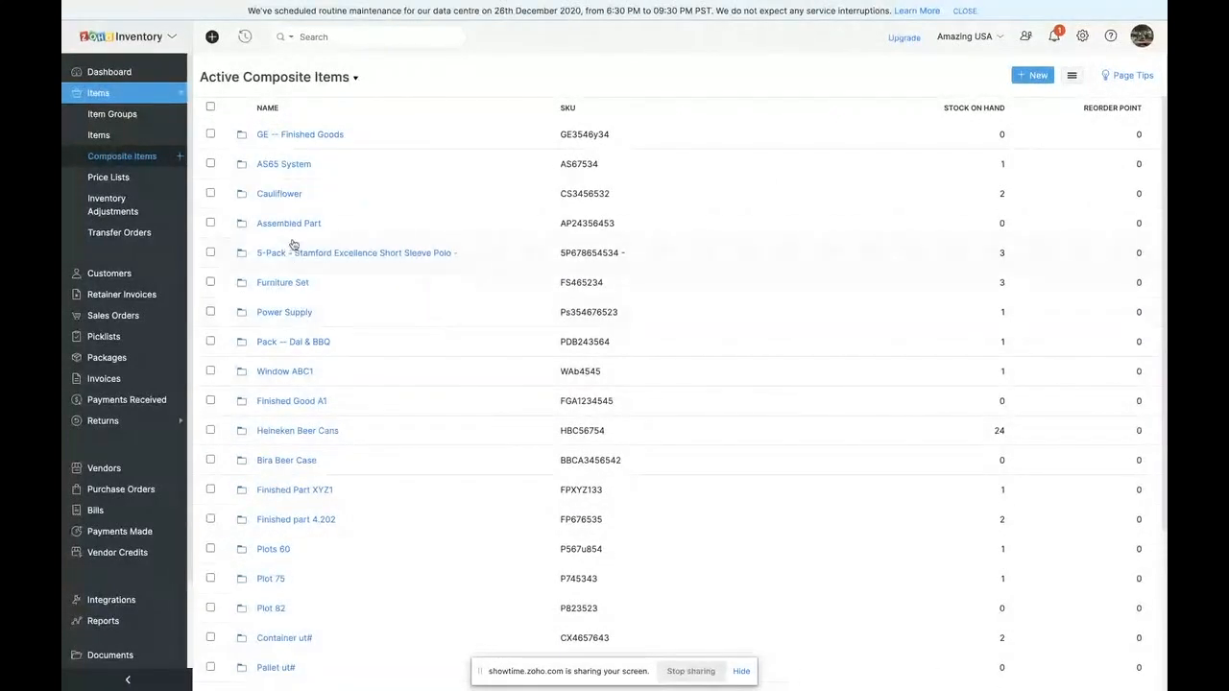
{"action": "left_click", "coordinate": [291, 228]}
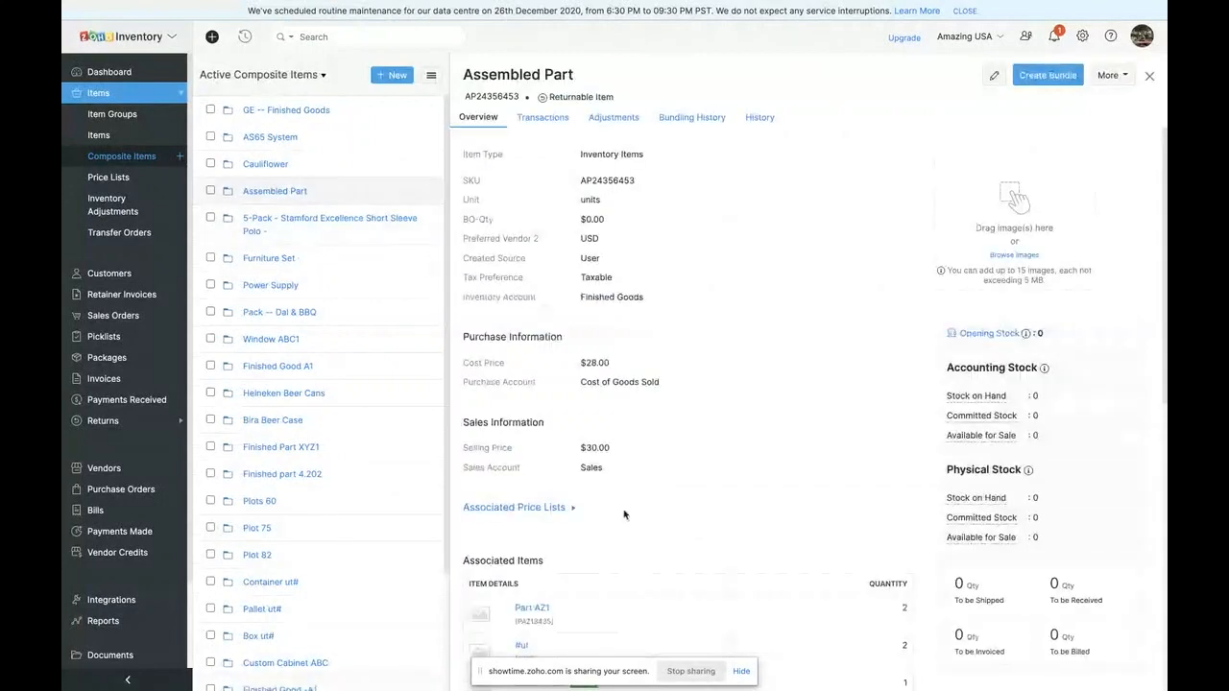
{"action": "scroll", "coordinate": [596, 499], "scroll_direction": "down", "scroll_amount": 3}
{"action": "scroll", "coordinate": [624, 516], "scroll_direction": "down", "scroll_amount": 1}
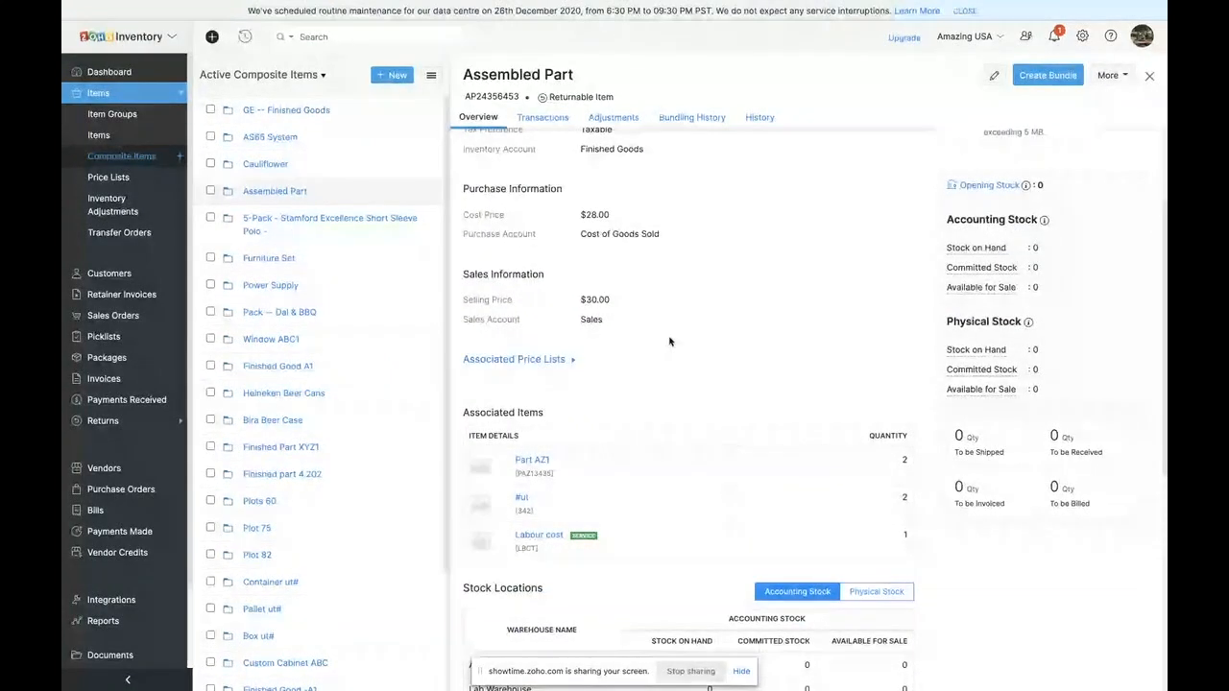
{"action": "scroll", "coordinate": [788, 240], "scroll_direction": "up", "scroll_amount": 2}
- Open Assembled Part for editing and examine its associated items, services, and sales and purchase information
{"action": "left_click", "coordinate": [993, 74]}
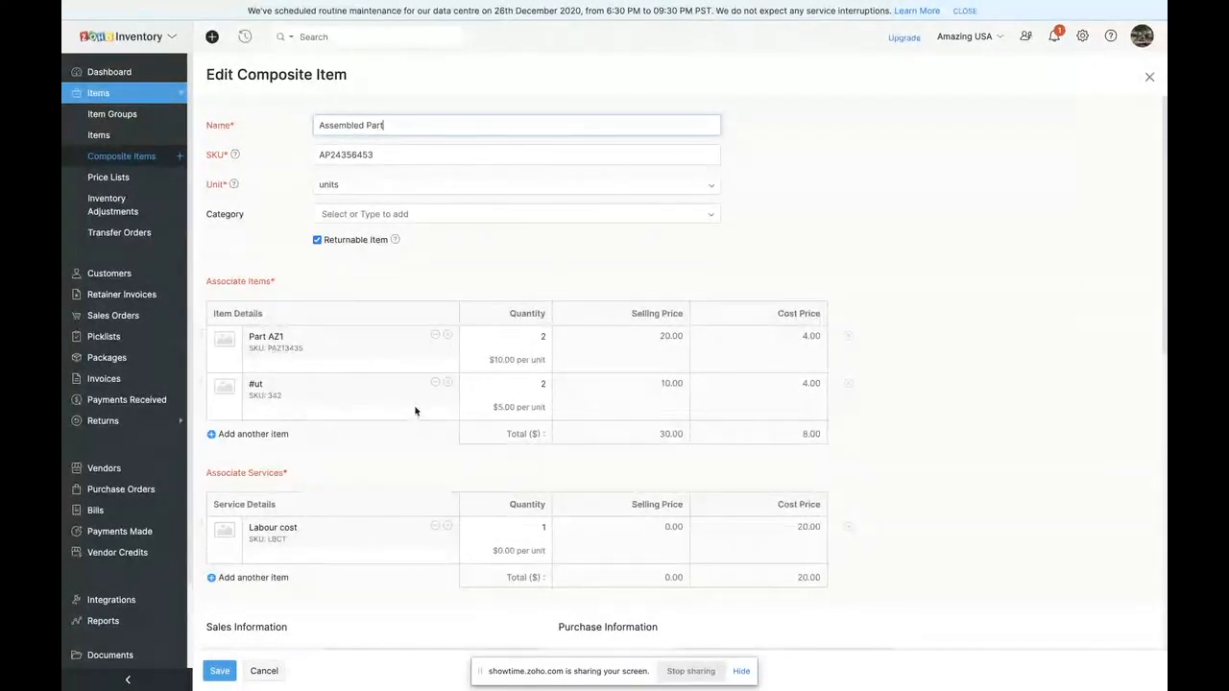
{"action": "scroll", "coordinate": [499, 420], "scroll_direction": "down", "scroll_amount": 1}
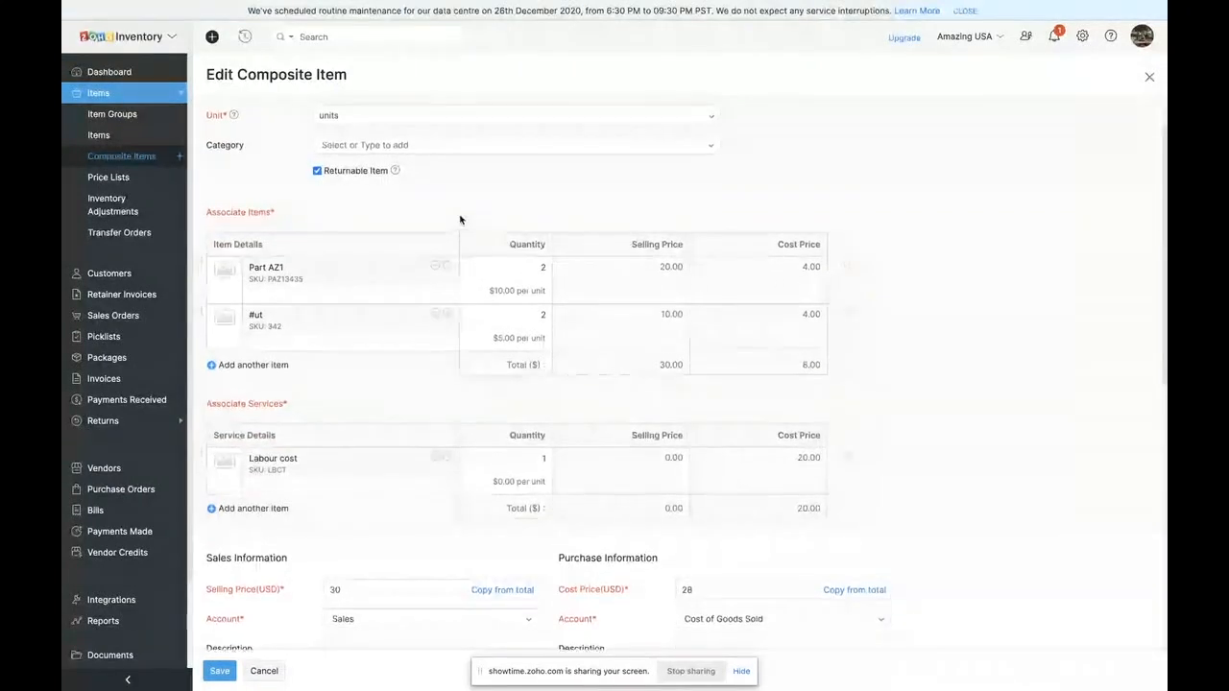
{"action": "scroll", "coordinate": [459, 223], "scroll_direction": "up", "scroll_amount": 1}
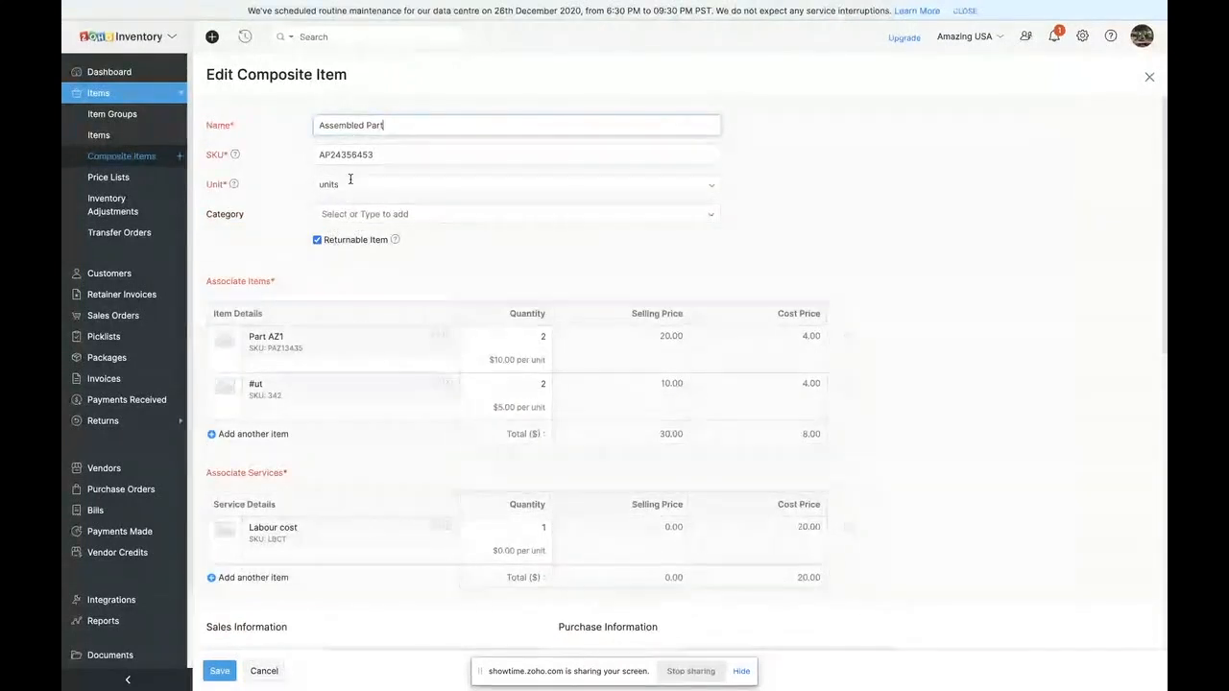
{"action": "scroll", "coordinate": [319, 397], "scroll_direction": "down", "scroll_amount": 2}
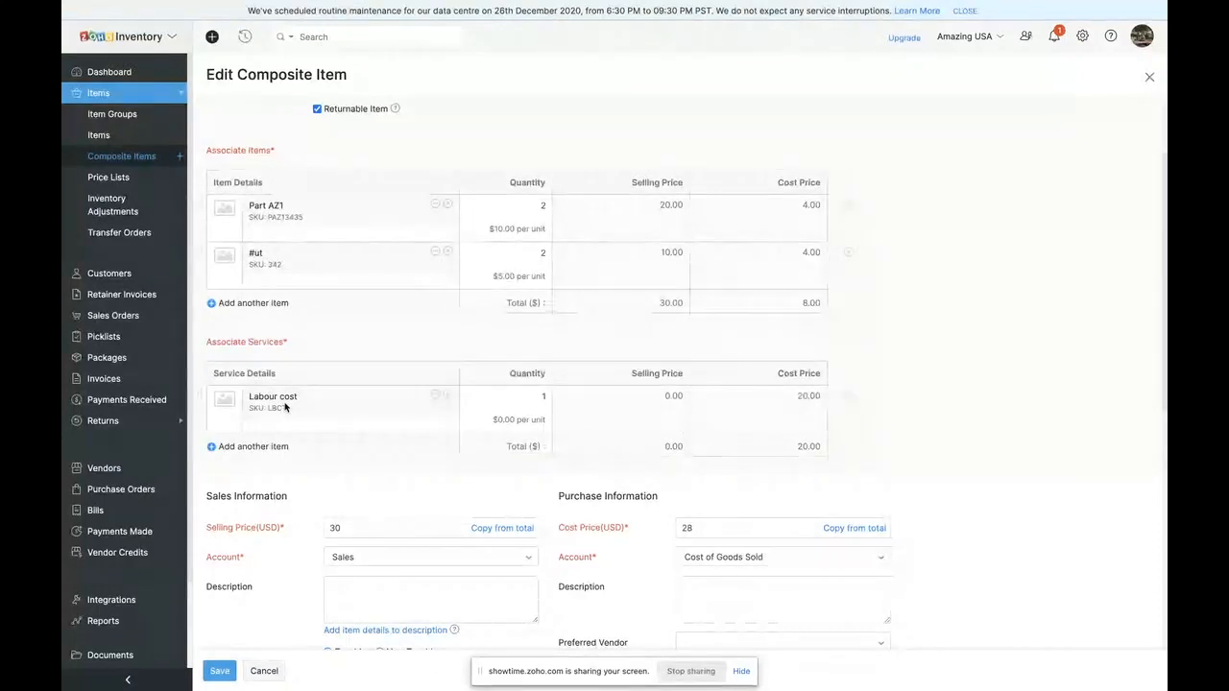
{"action": "scroll", "coordinate": [332, 480], "scroll_direction": "down", "scroll_amount": 3}
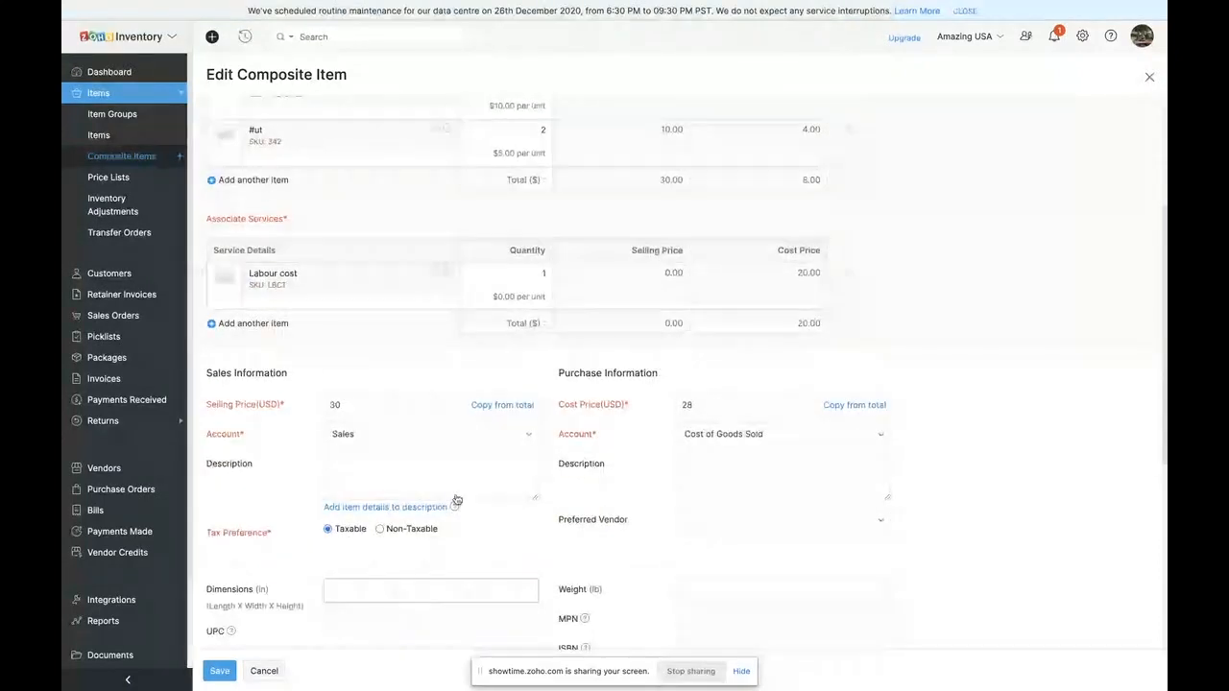
{"action": "scroll", "coordinate": [460, 482], "scroll_direction": "down", "scroll_amount": 3}
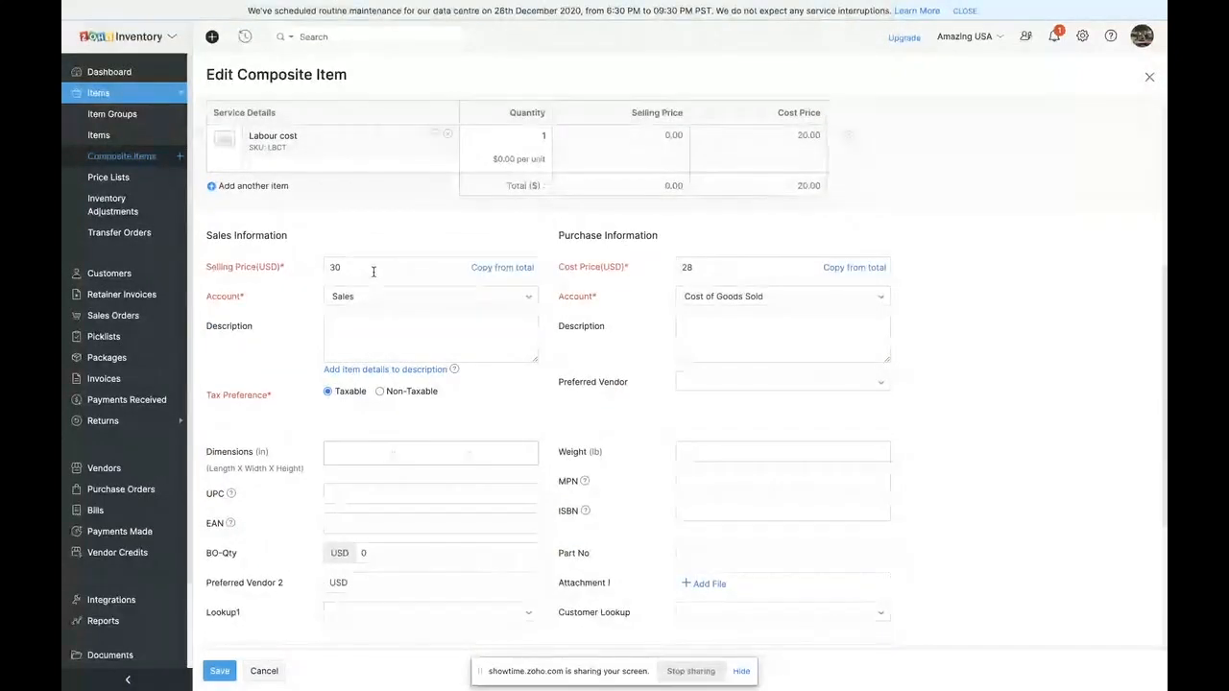
{"action": "scroll", "coordinate": [374, 269], "scroll_direction": "up", "scroll_amount": 1}
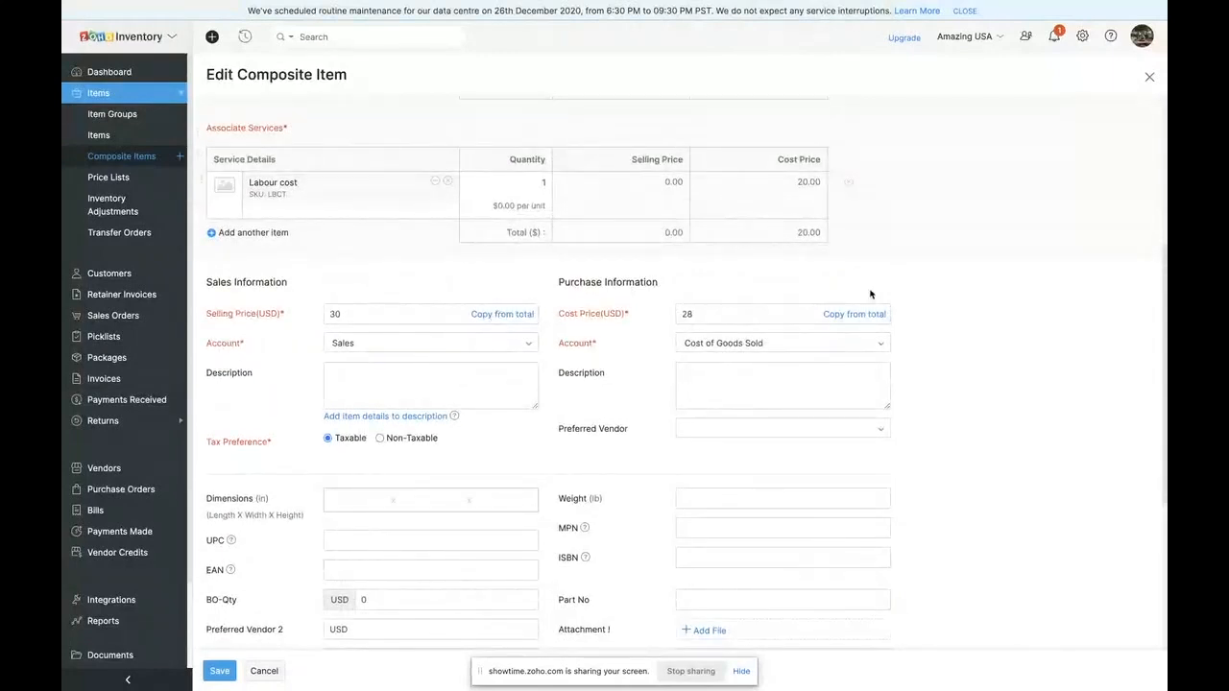
{"action": "scroll", "coordinate": [796, 226], "scroll_direction": "up", "scroll_amount": 1}
{"action": "scroll", "coordinate": [796, 226], "scroll_direction": "up", "scroll_amount": 2}
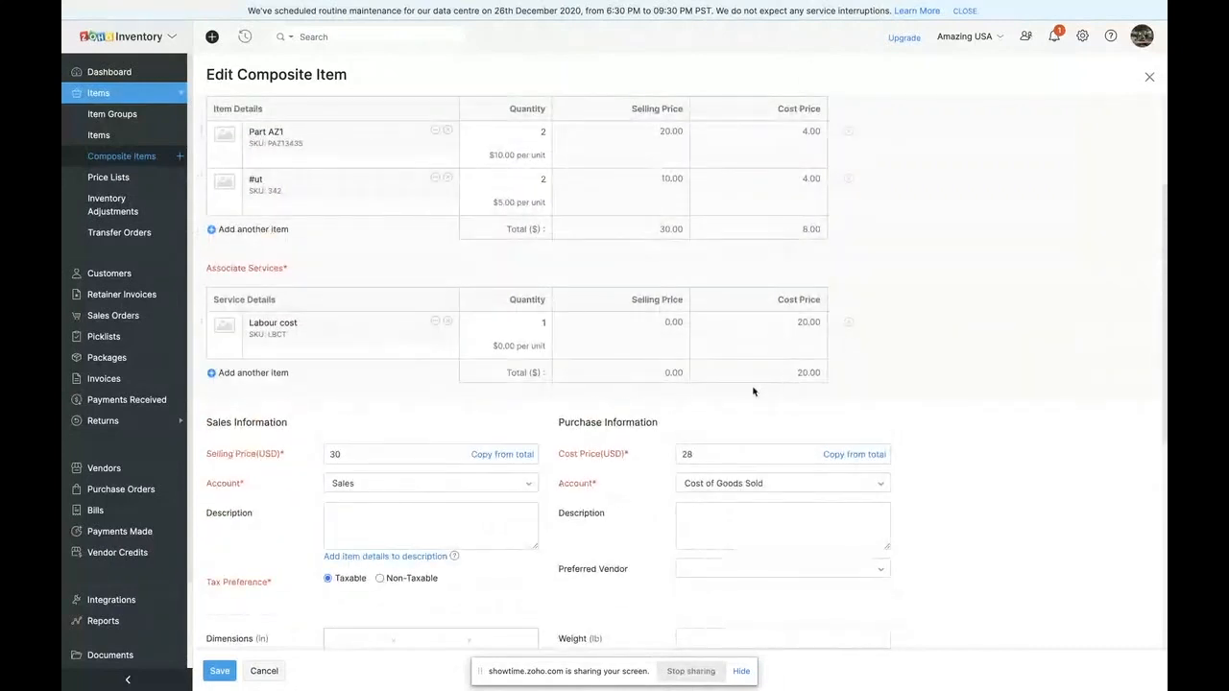
- Set the selling price of Assembled Part to 36 USD
{"action": "left_click", "coordinate": [351, 458]}
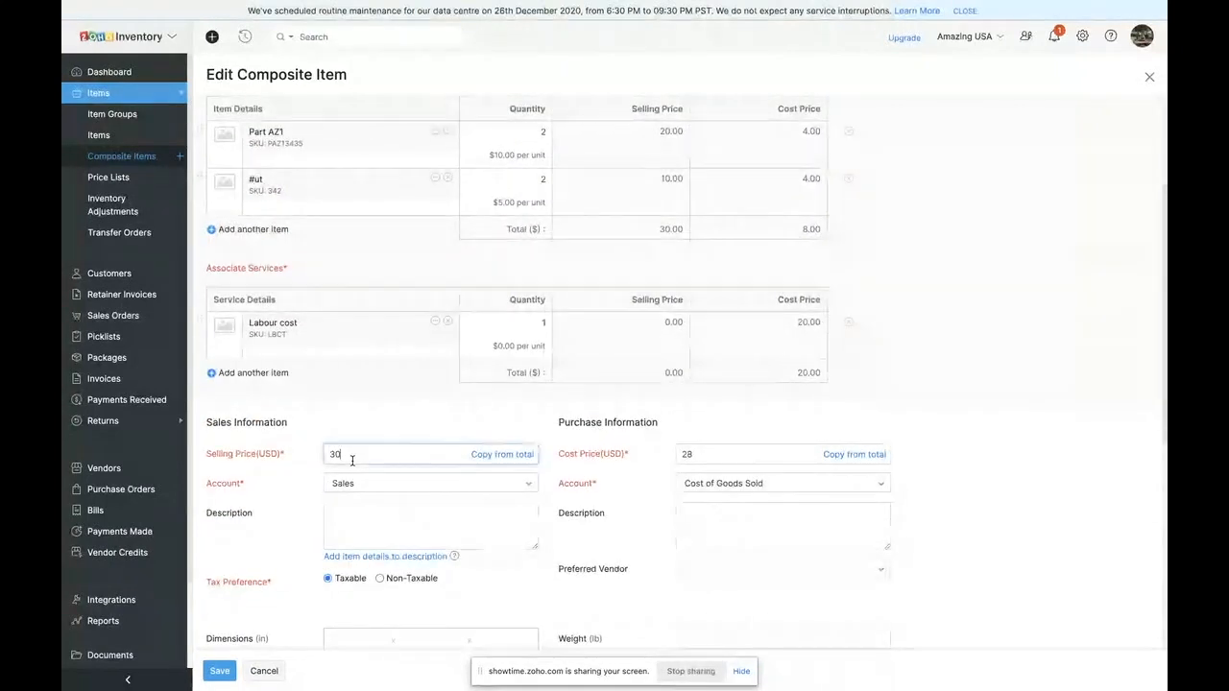
{"action": "key", "text": "BackSpace"}
{"action": "key", "text": "BackSpace"}
{"action": "type", "text": "36"}
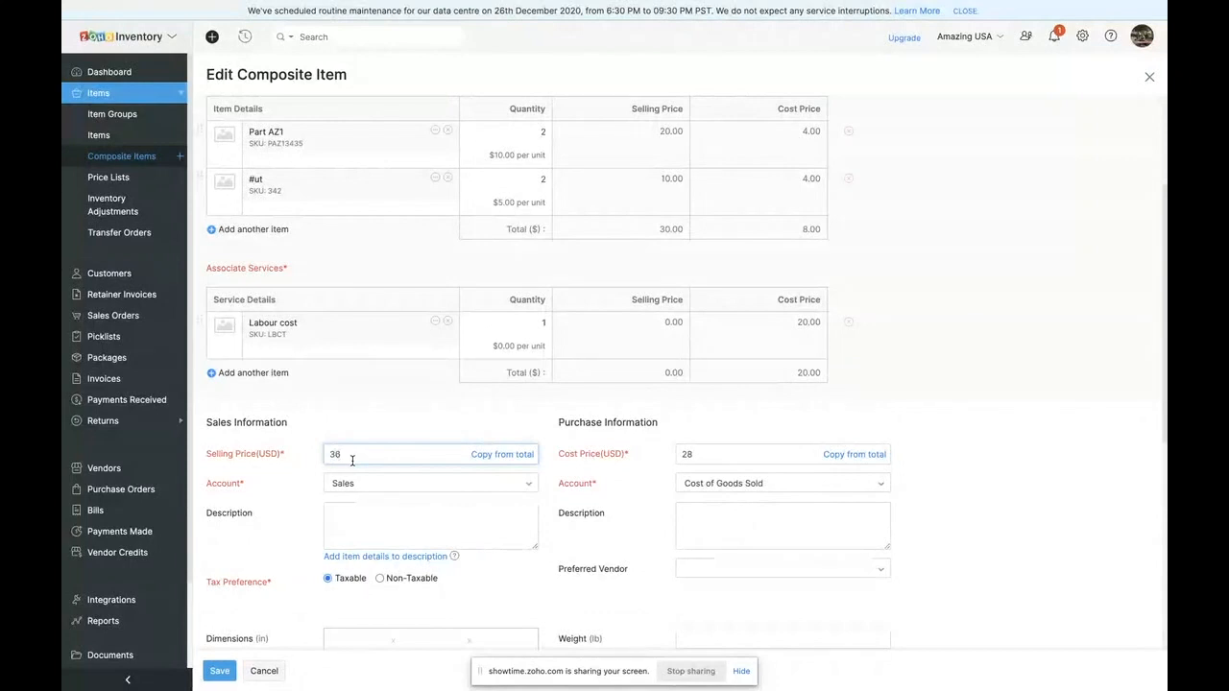
{"action": "left_click", "coordinate": [390, 438]}
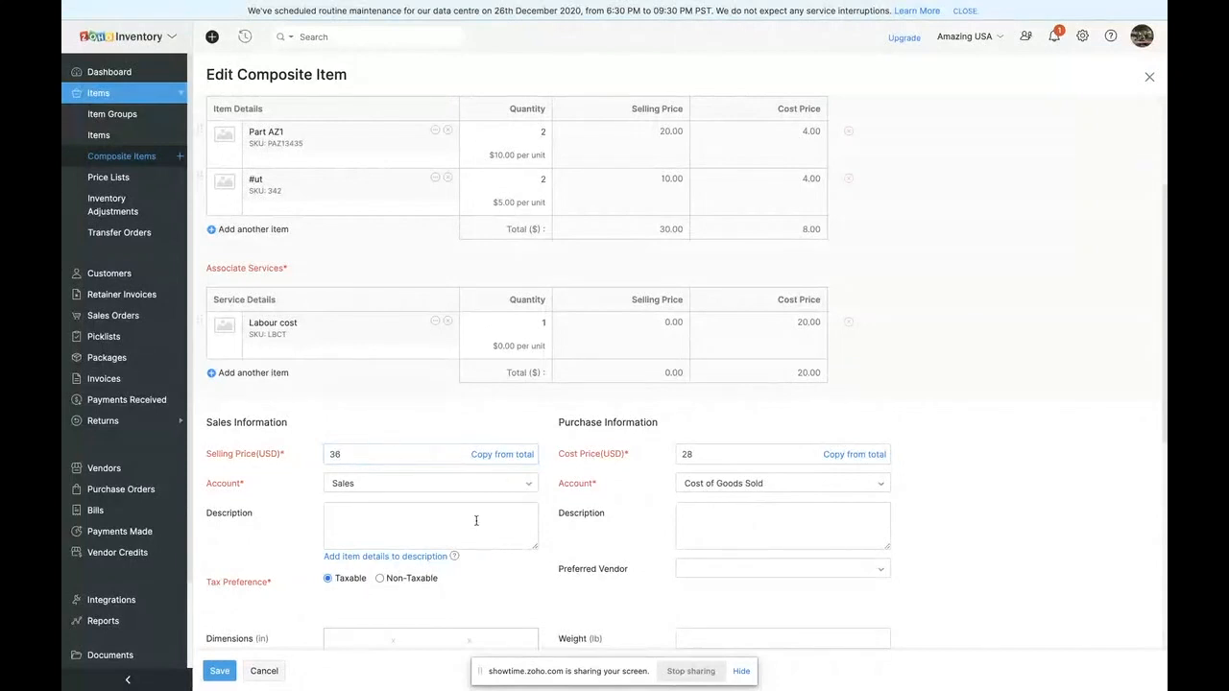
- Add the associated item details to the sales description, and check the remaining fields down to Advanced Inventory Tracking
{"action": "scroll", "coordinate": [476, 520], "scroll_direction": "down", "scroll_amount": 4}
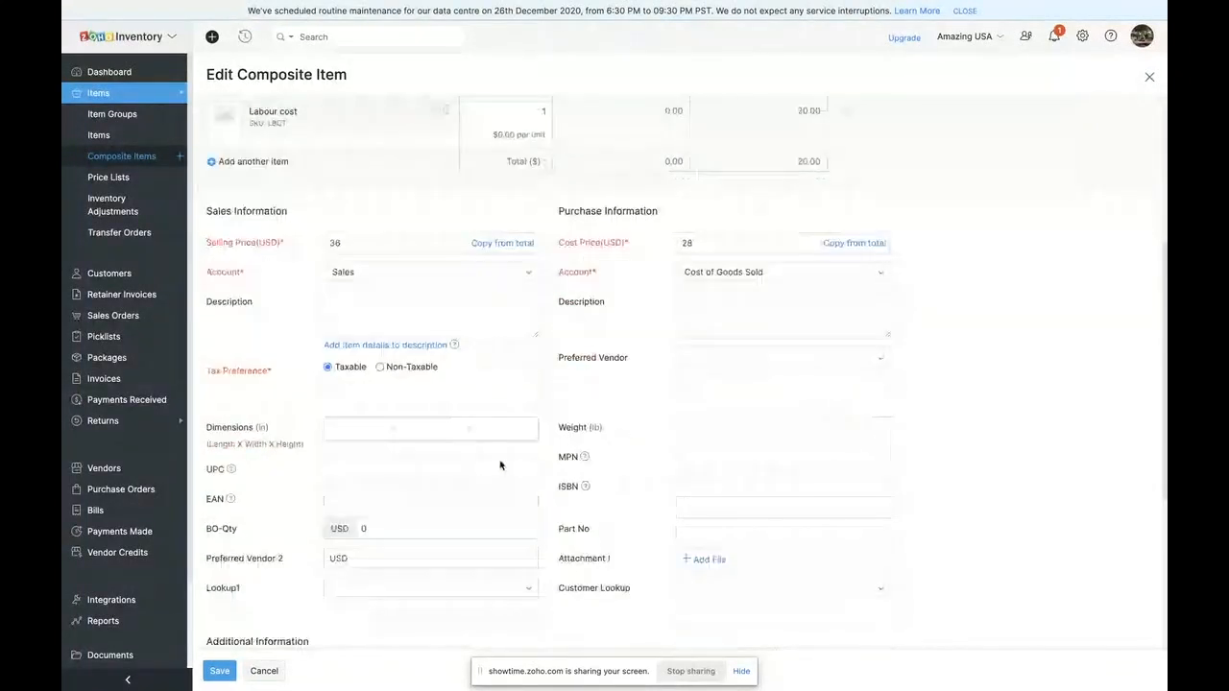
{"action": "left_click", "coordinate": [388, 309]}
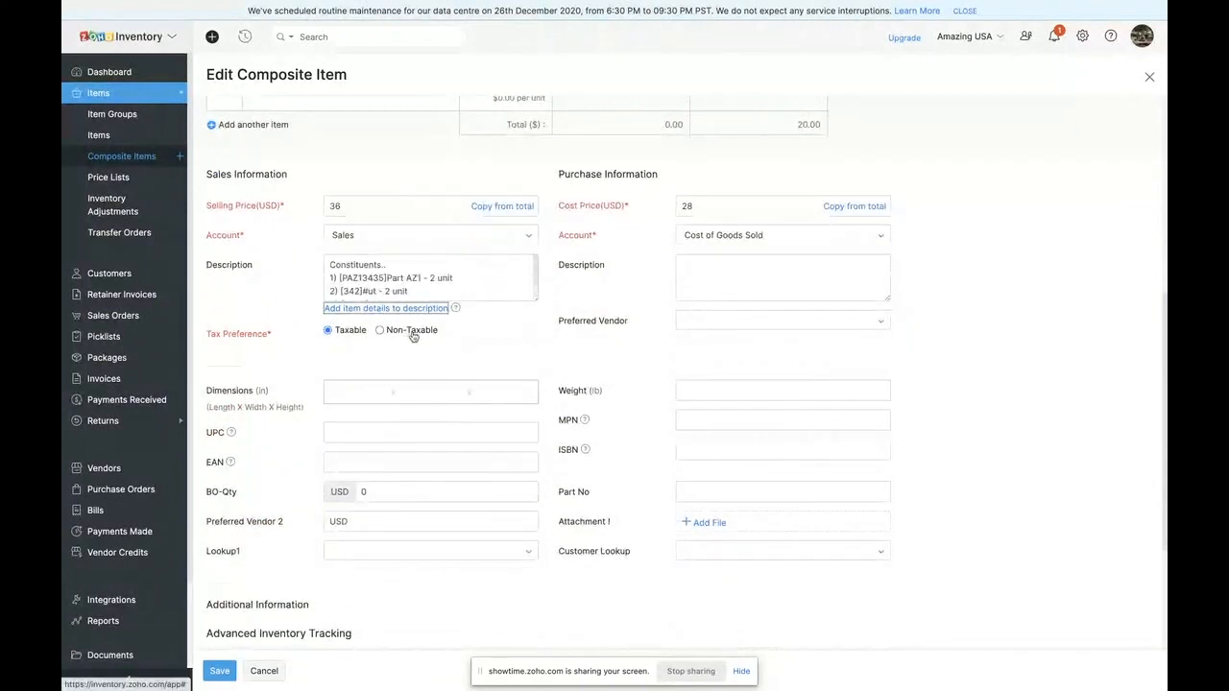
{"action": "scroll", "coordinate": [405, 281], "scroll_direction": "down", "scroll_amount": 1}
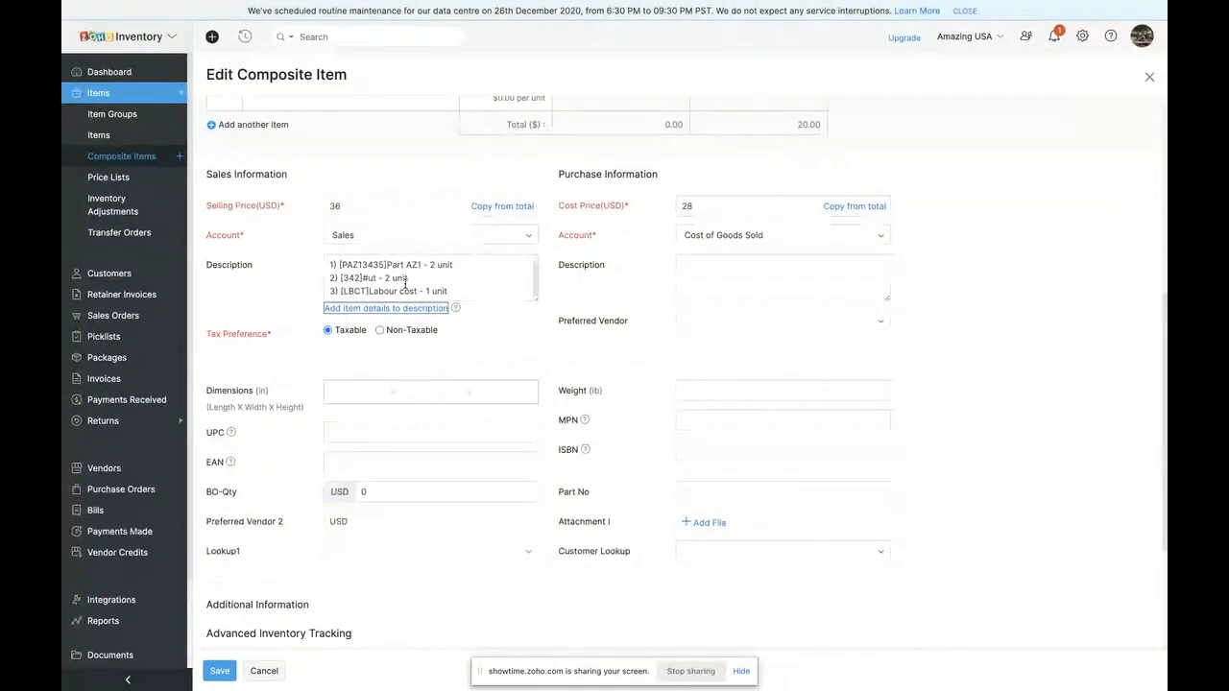
{"action": "scroll", "coordinate": [401, 384], "scroll_direction": "down", "scroll_amount": 3}
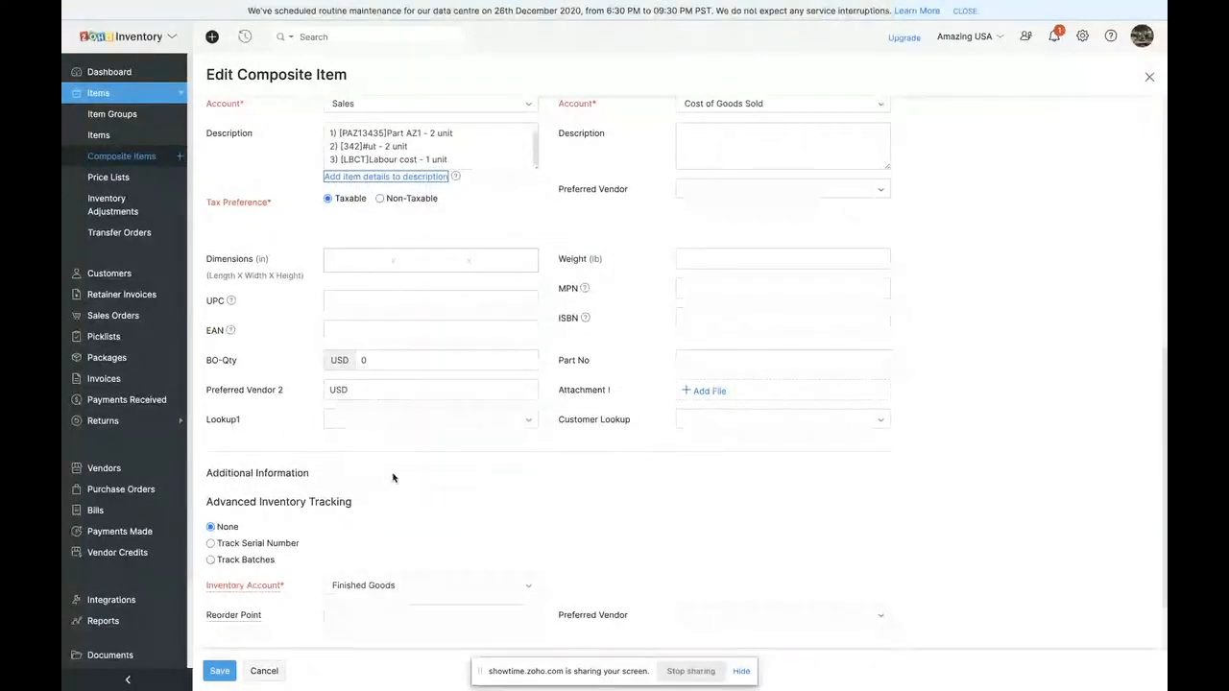
- Check the custom fields, advanced inventory tracking options and warehouse opening stock of Assembled Part, and save the composite item
{"action": "scroll", "coordinate": [392, 477], "scroll_direction": "down", "scroll_amount": 1}
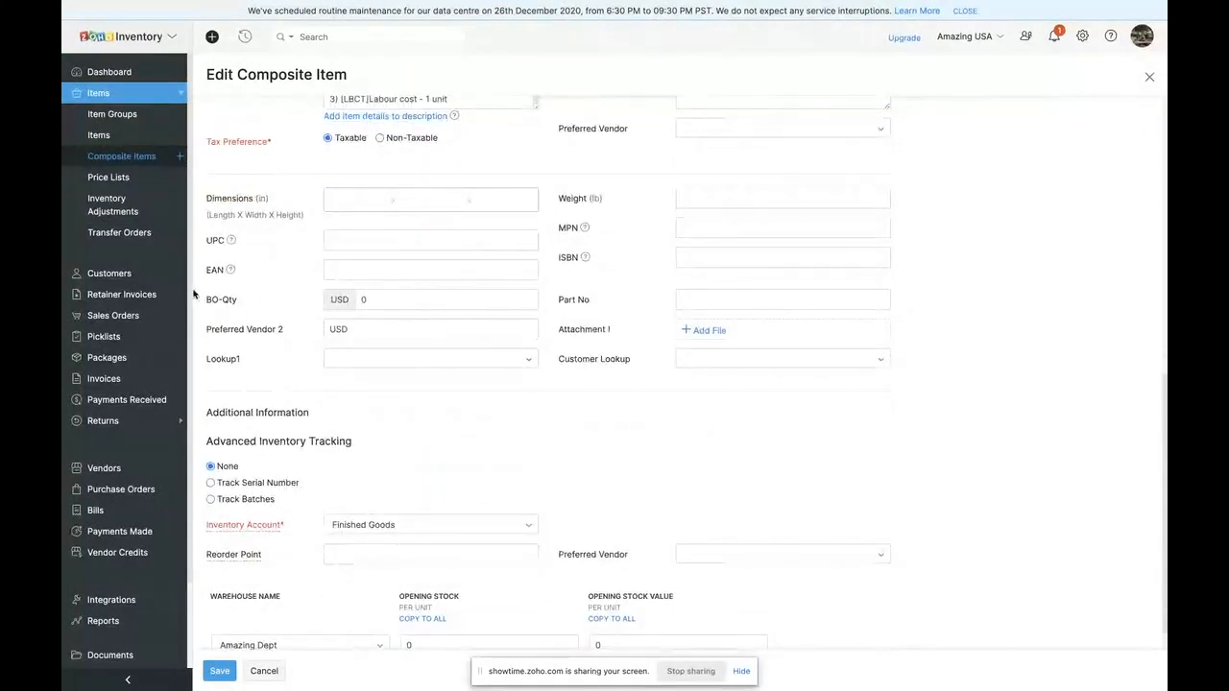
{"action": "left_click", "coordinate": [432, 302]}
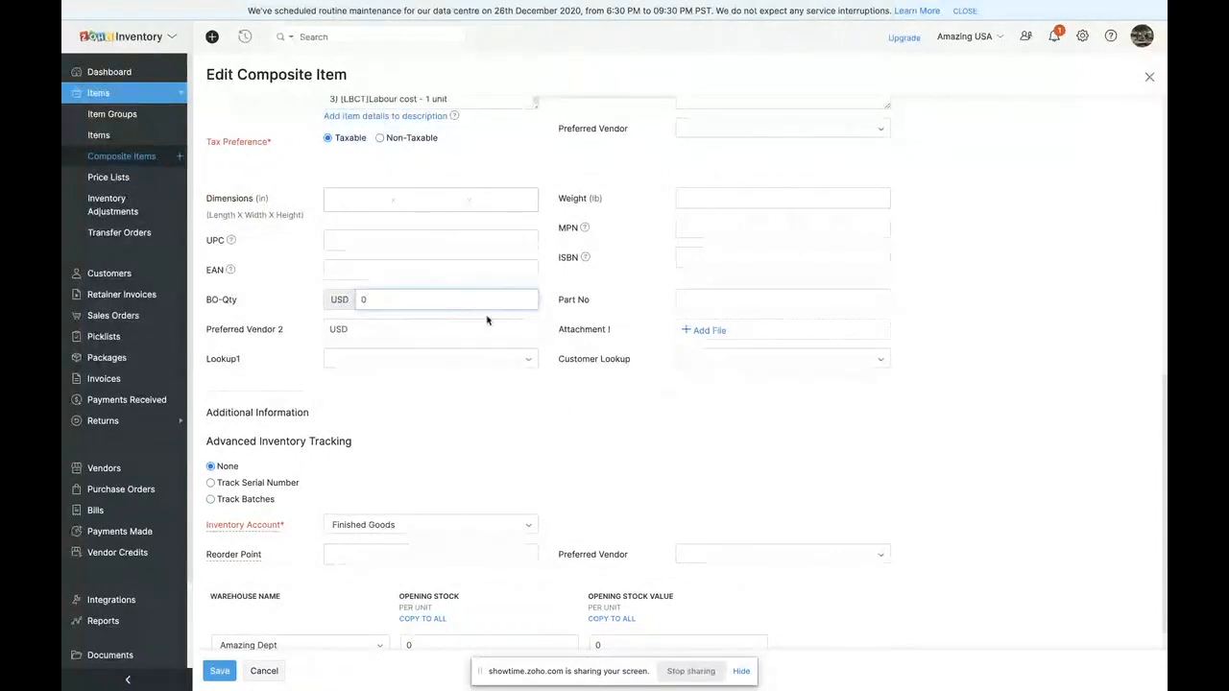
{"action": "left_click_drag", "start_coordinate": [205, 300], "coordinate": [607, 385]}
{"action": "left_click", "coordinate": [1036, 332]}
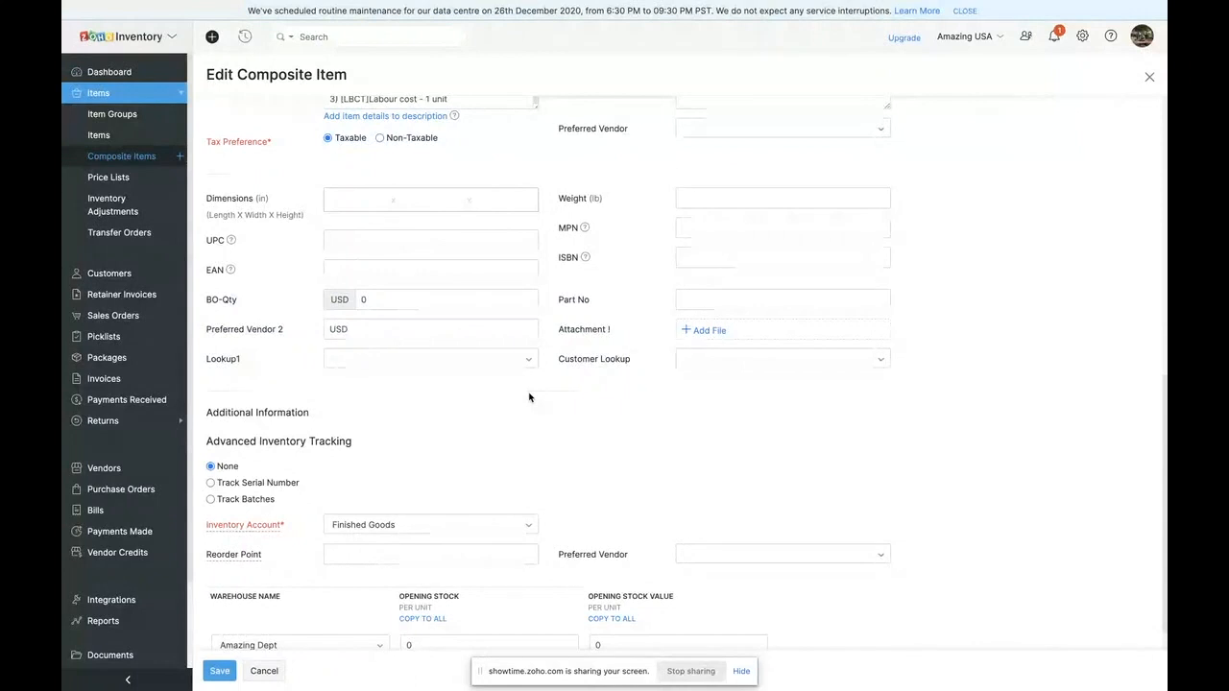
{"action": "scroll", "coordinate": [463, 391], "scroll_direction": "down", "scroll_amount": 3}
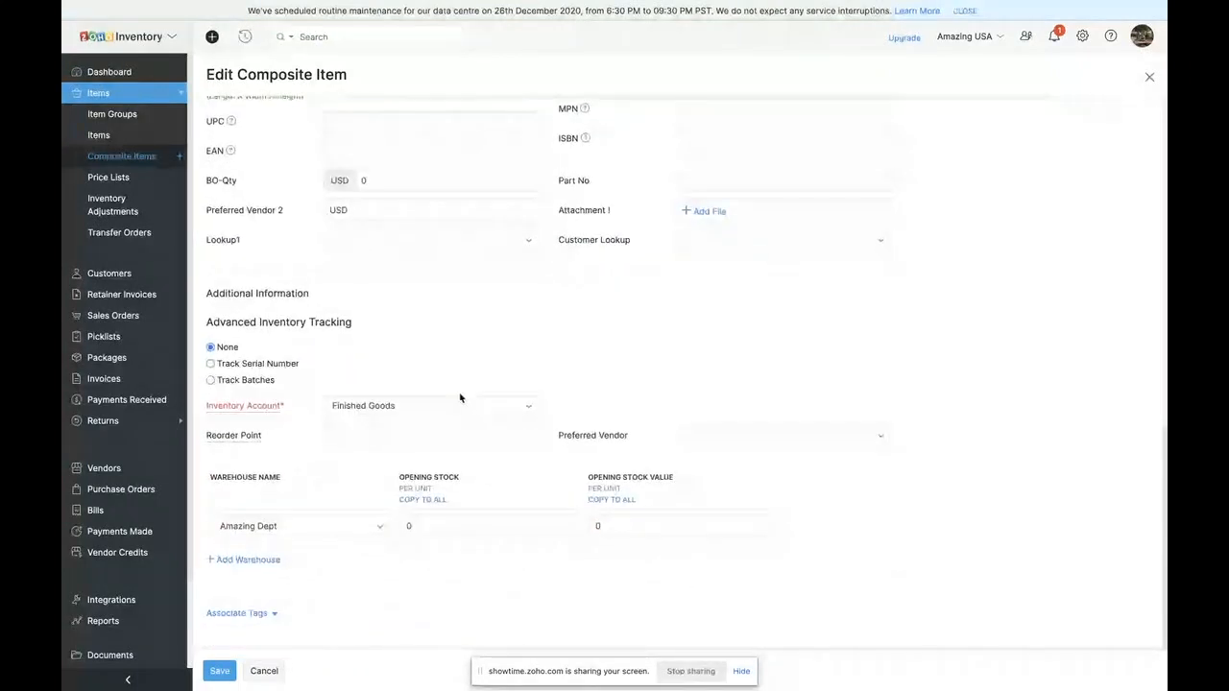
{"action": "scroll", "coordinate": [392, 394], "scroll_direction": "down", "scroll_amount": 1}
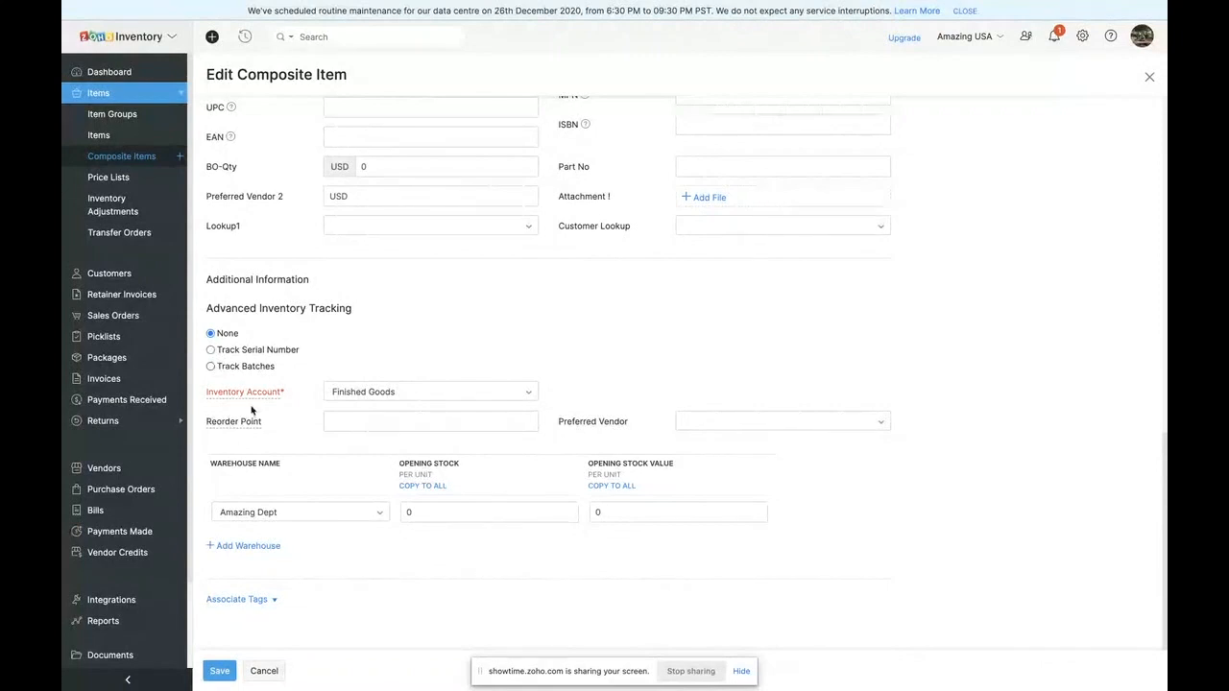
{"action": "left_click", "coordinate": [220, 671]}
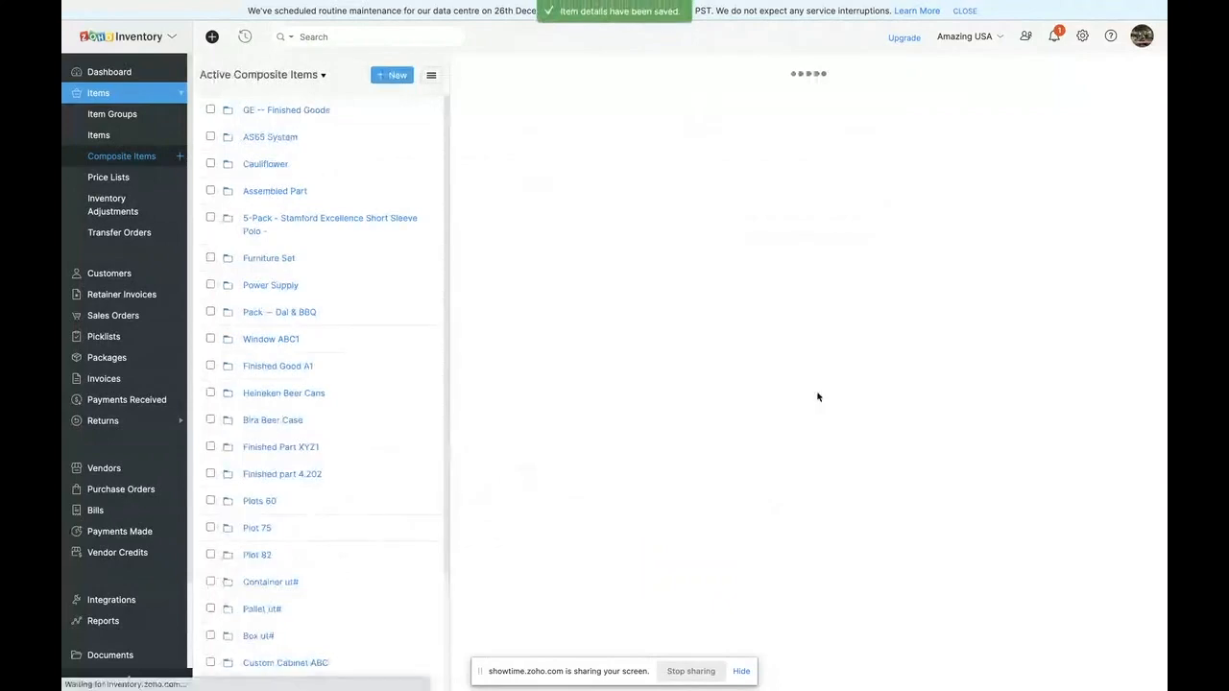
- Review the saved overview of Assembled Part, start a new bundle for it, and check the quantity available to bundle
{"action": "scroll", "coordinate": [602, 470], "scroll_direction": "down", "scroll_amount": 4}
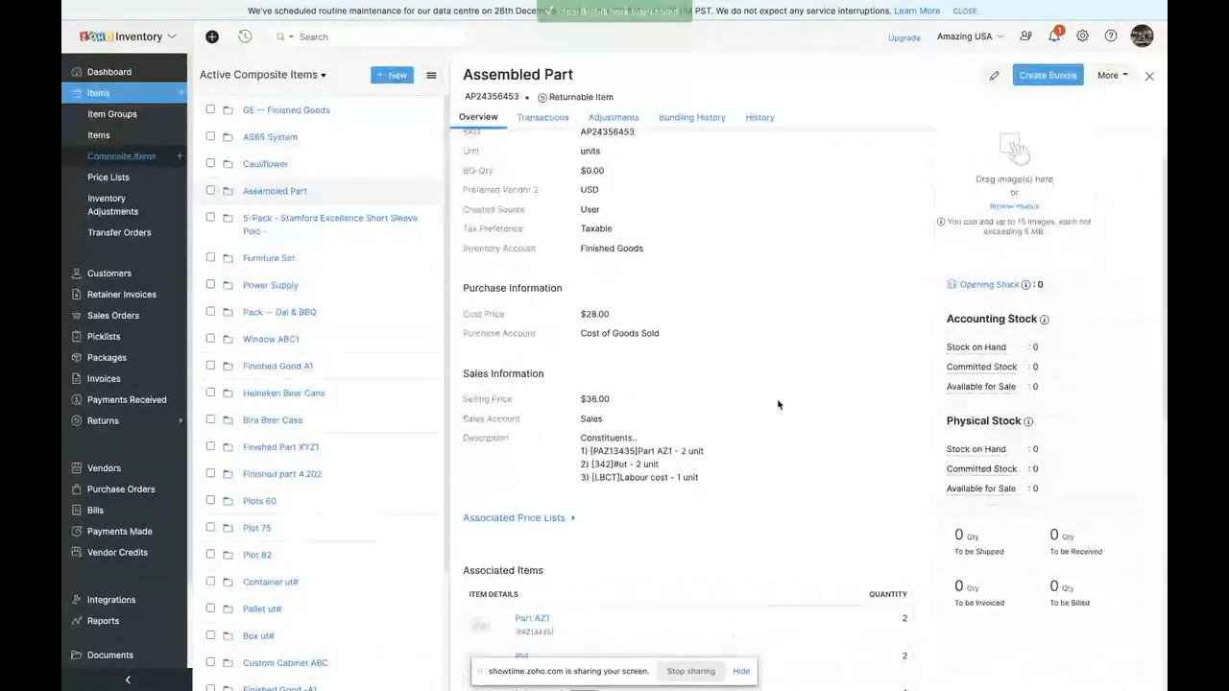
{"action": "scroll", "coordinate": [602, 470], "scroll_direction": "up", "scroll_amount": 4}
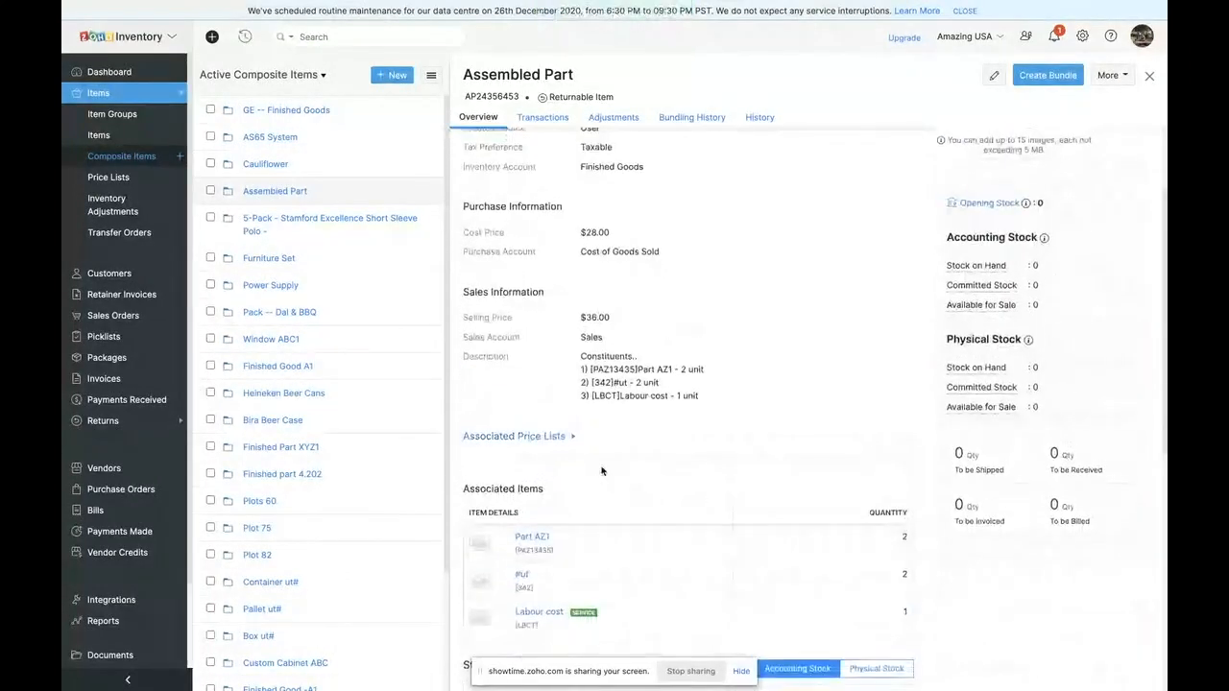
{"action": "left_click", "coordinate": [1047, 81]}
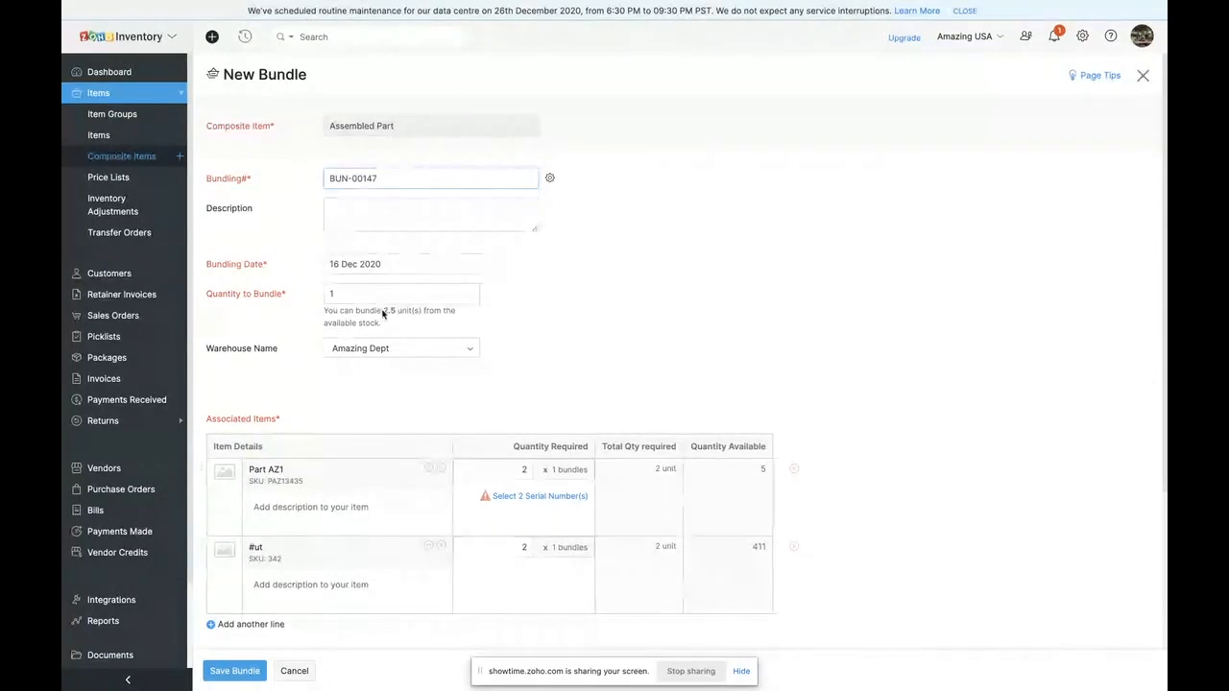
{"action": "left_click_drag", "start_coordinate": [383, 310], "coordinate": [399, 310]}
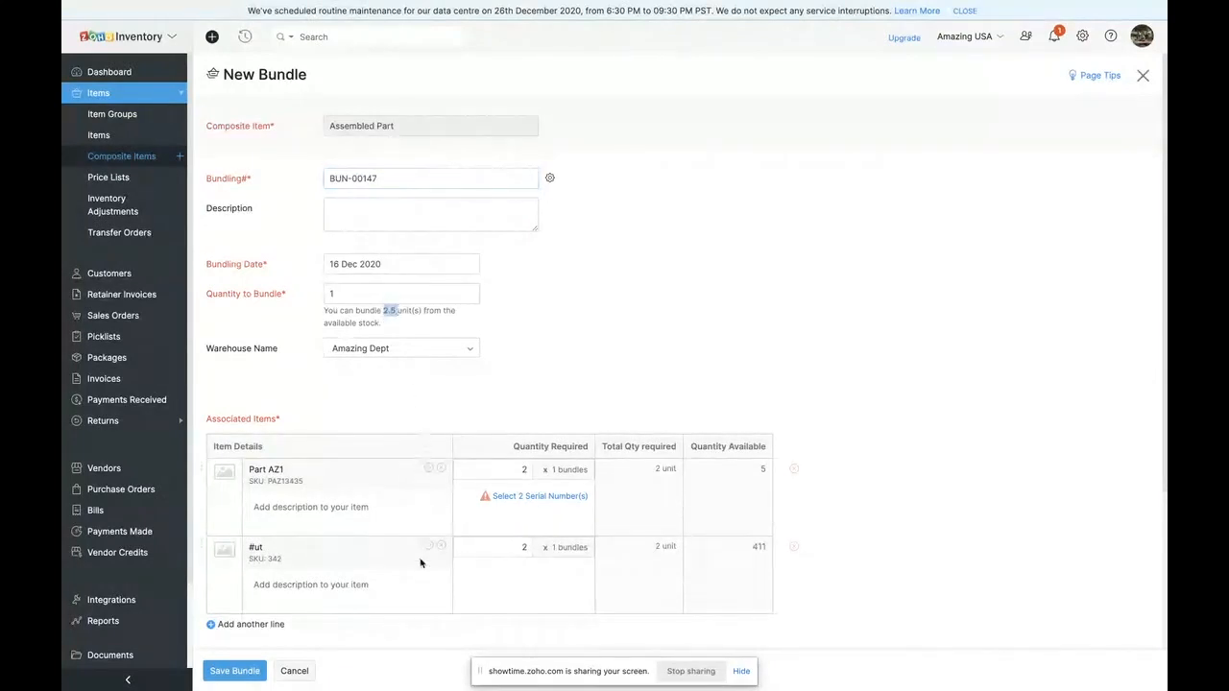
- Assign serial numbers pa3 and pa2 to Part AZ1 in the new bundle
{"action": "left_click", "coordinate": [525, 498]}
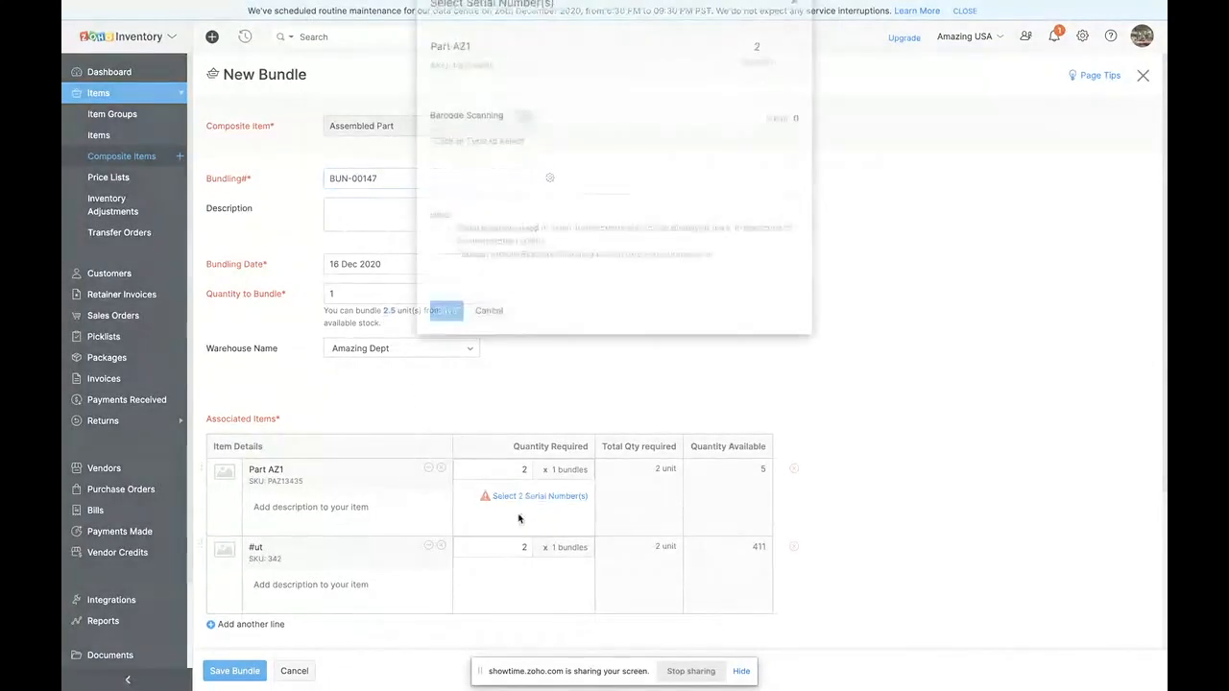
{"action": "left_click", "coordinate": [486, 178]}
{"action": "left_click", "coordinate": [490, 283]}
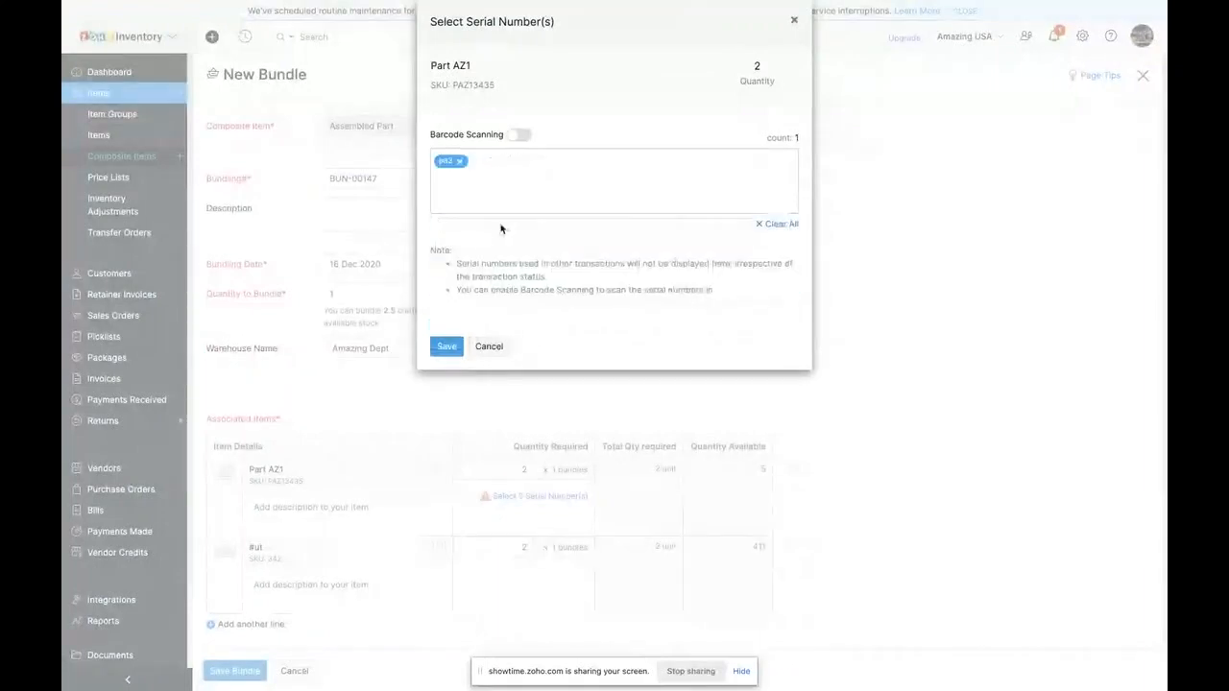
{"action": "left_click", "coordinate": [517, 184]}
{"action": "left_click", "coordinate": [510, 268]}
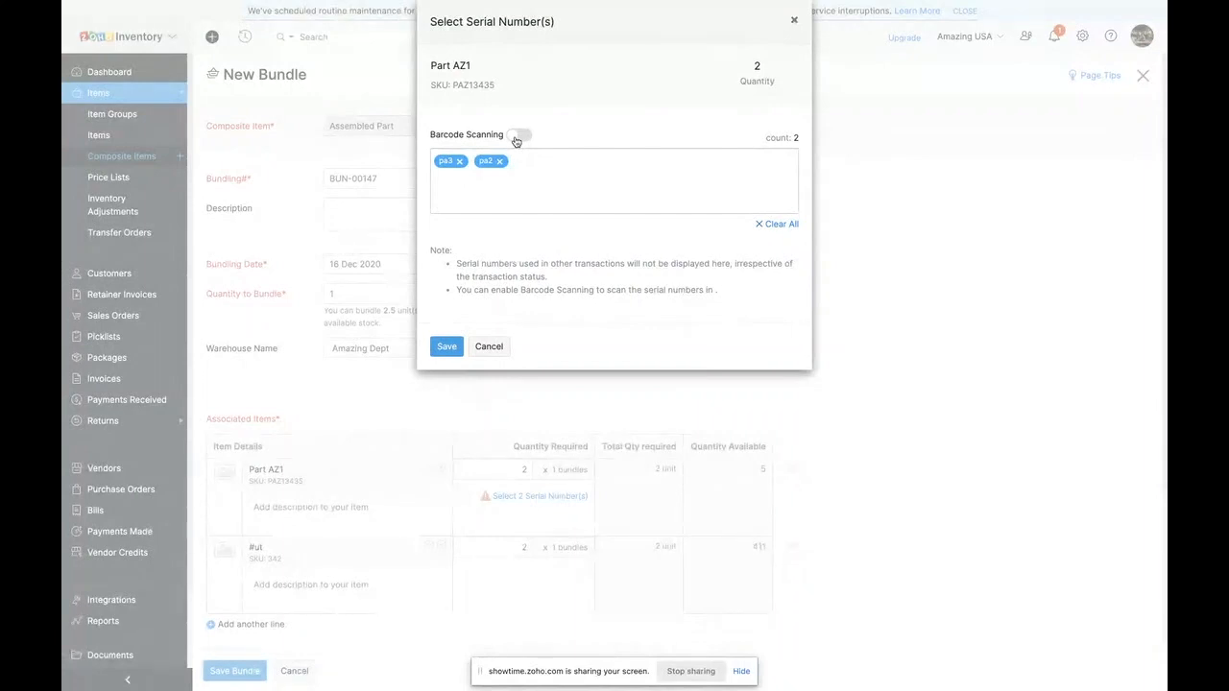
{"action": "left_click", "coordinate": [443, 351]}
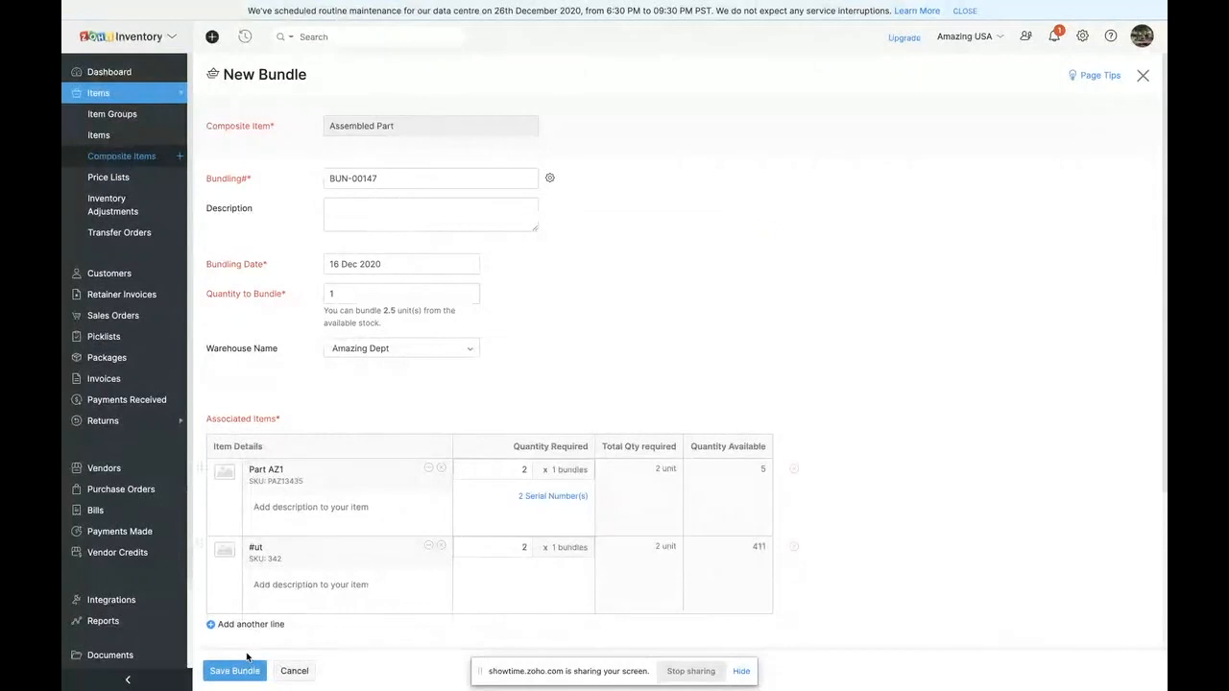
- Check the bundle's associated items and services, save the bundle, and examine its total cost in the bundling details
{"action": "scroll", "coordinate": [274, 567], "scroll_direction": "down", "scroll_amount": 1}
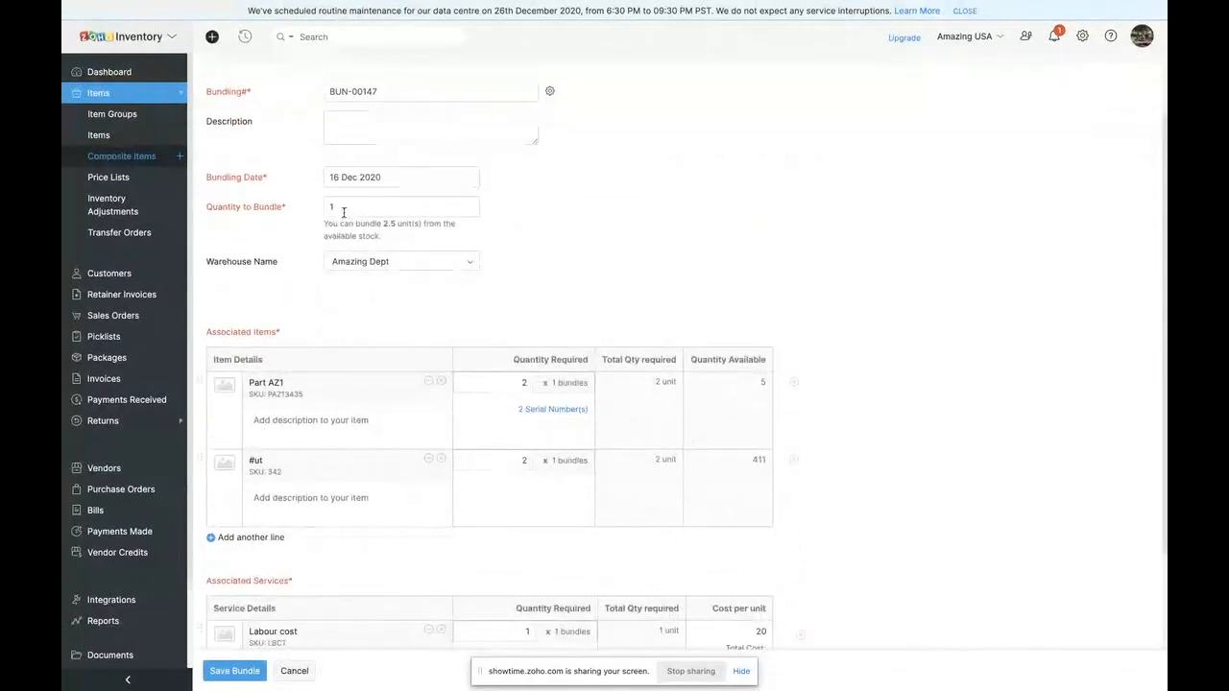
{"action": "scroll", "coordinate": [326, 394], "scroll_direction": "down", "scroll_amount": 2}
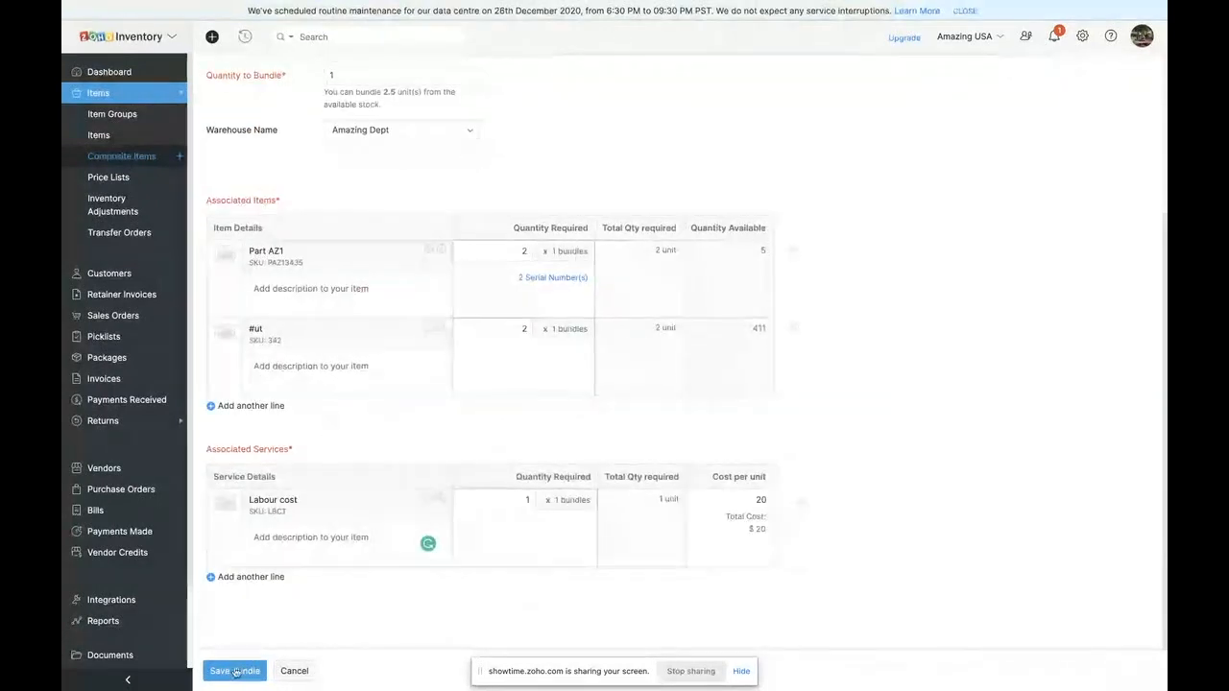
{"action": "left_click", "coordinate": [236, 670]}
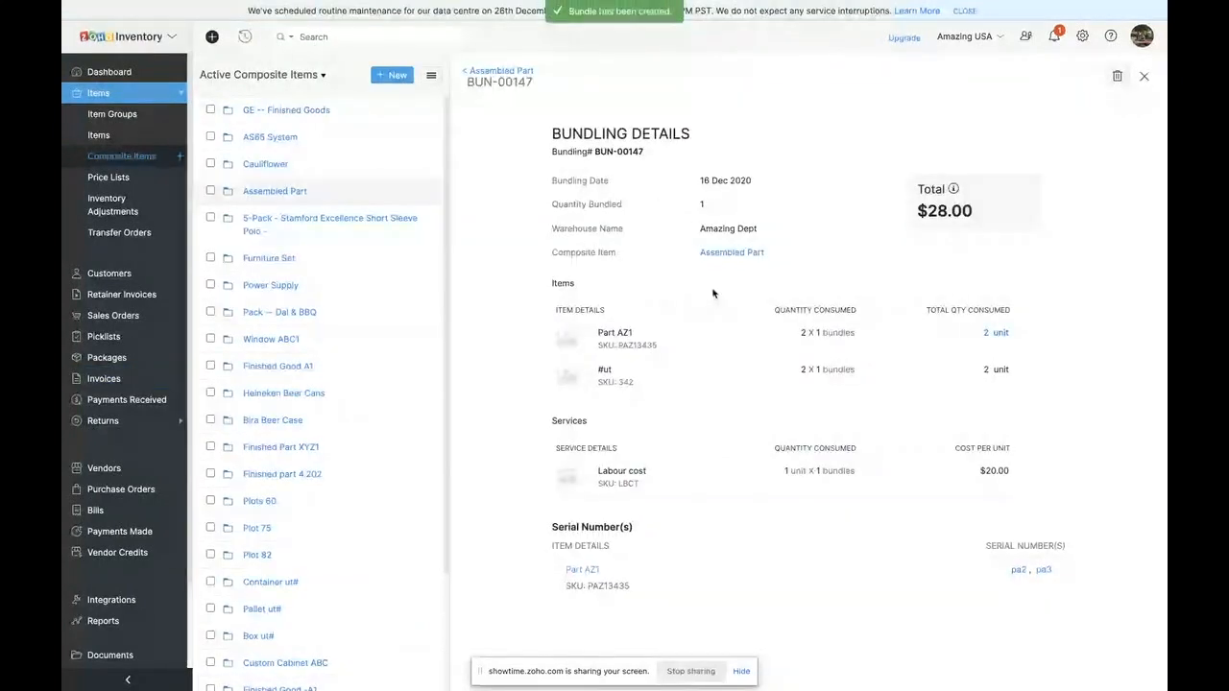
{"action": "left_click_drag", "start_coordinate": [920, 211], "coordinate": [981, 212]}
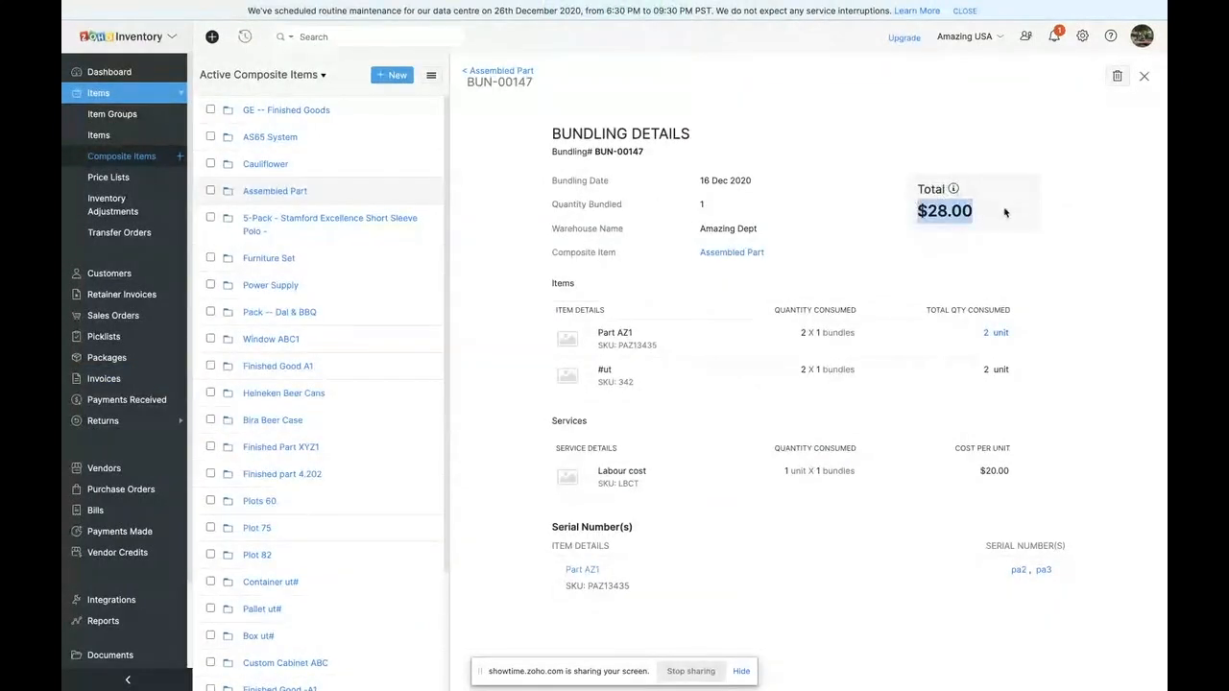
{"action": "left_click", "coordinate": [882, 256]}
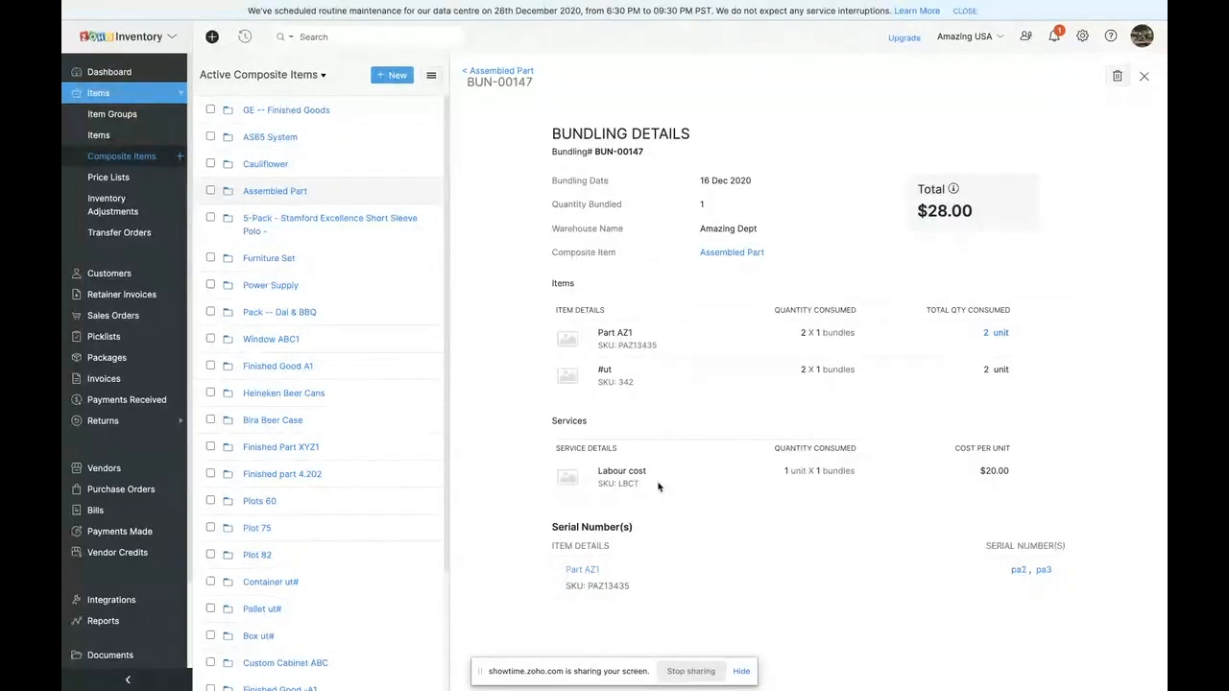
- Return to Assembled Part and review the dates and bundles in its bundling history
{"action": "left_click", "coordinate": [468, 72]}
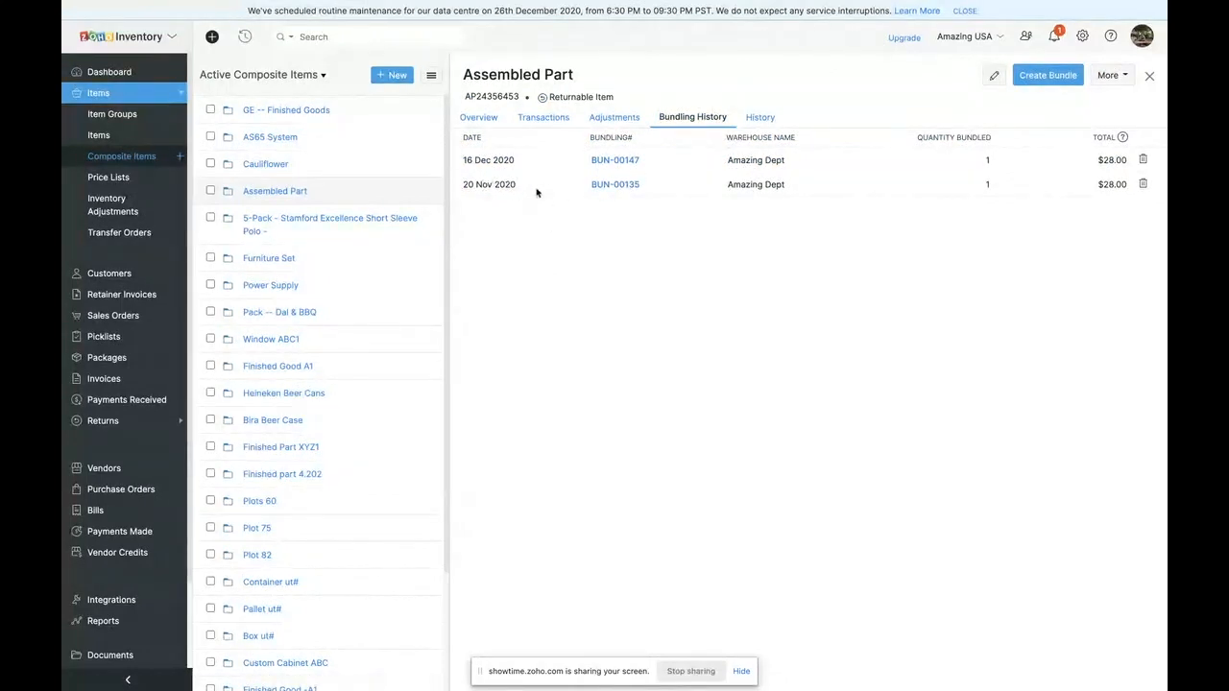
{"action": "left_click_drag", "start_coordinate": [520, 184], "coordinate": [463, 184]}
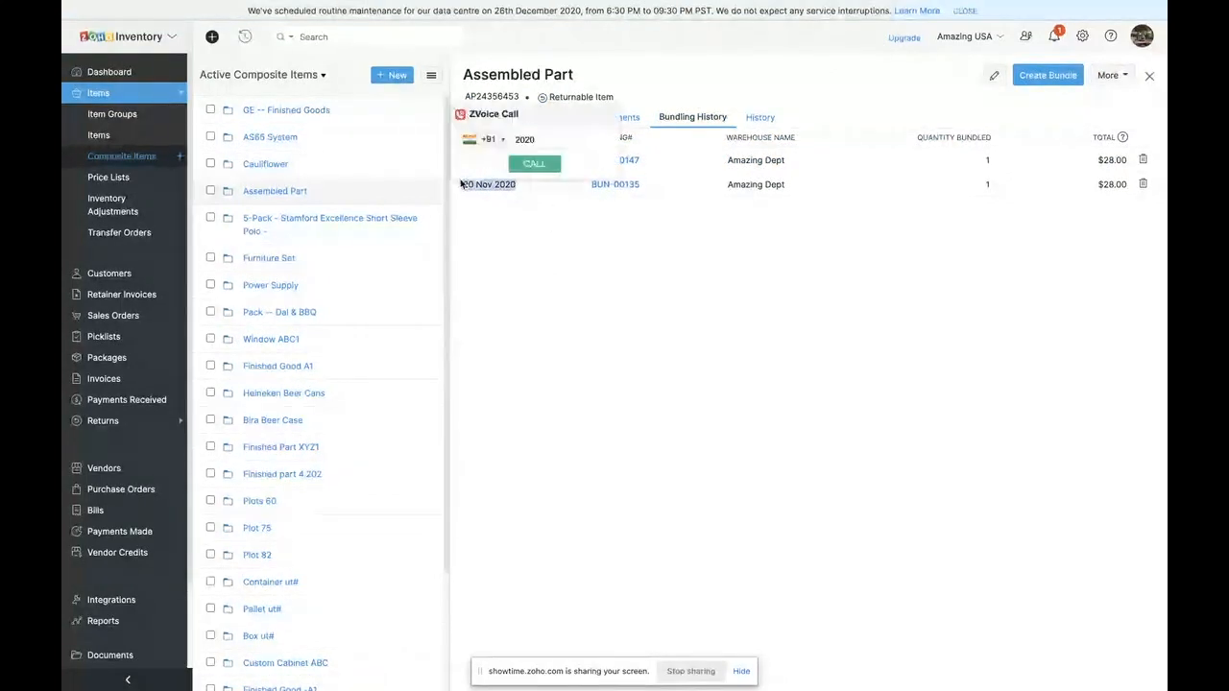
{"action": "left_click", "coordinate": [488, 209]}
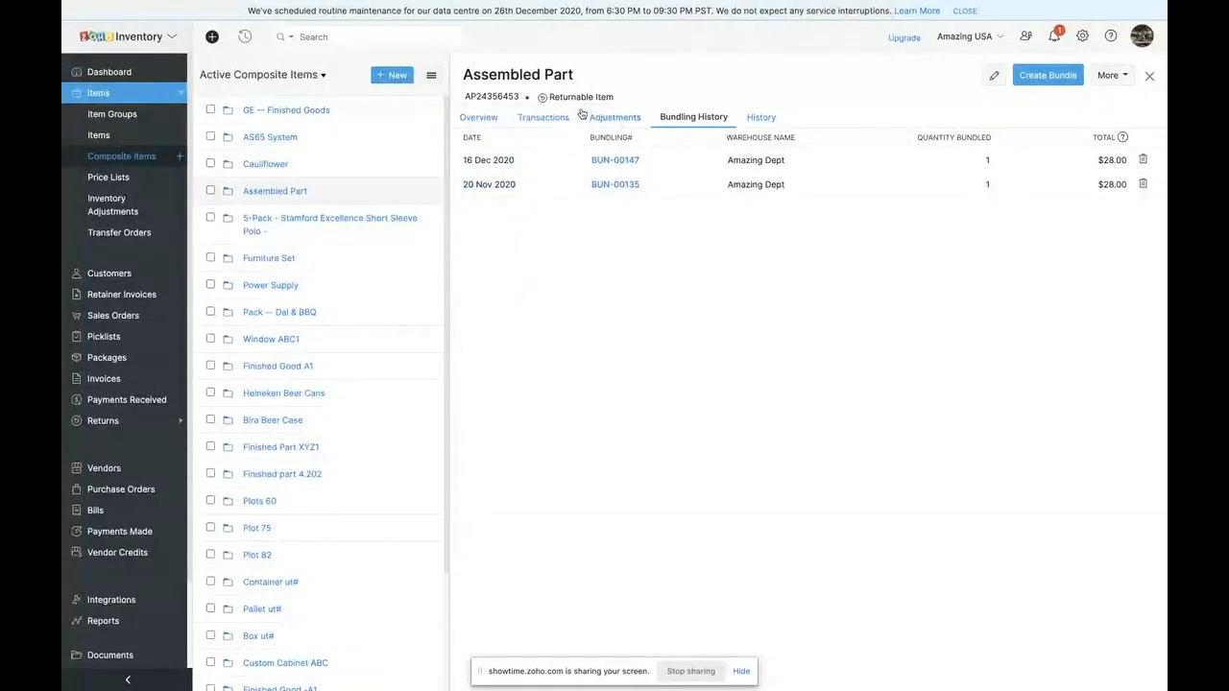
- Review Assembled Part's accounting and physical stock, associated items, and stock per warehouse, and glance at its transactions
{"action": "left_click", "coordinate": [480, 118]}
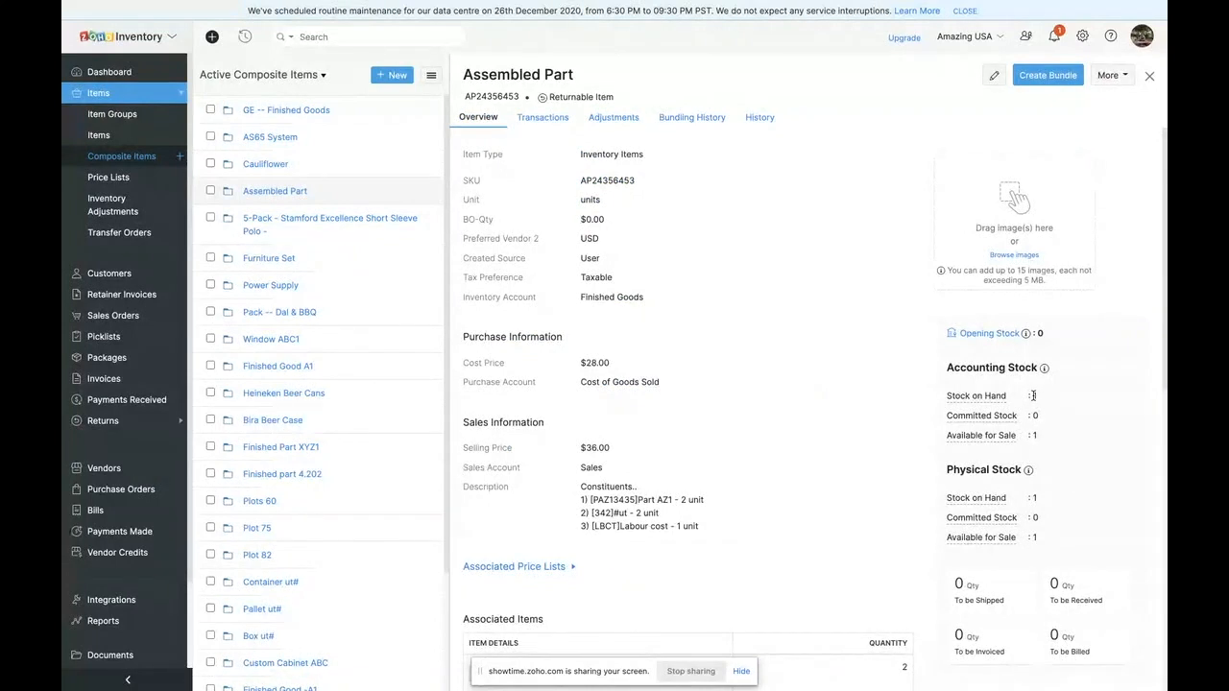
{"action": "scroll", "coordinate": [1033, 395], "scroll_direction": "down", "scroll_amount": 3}
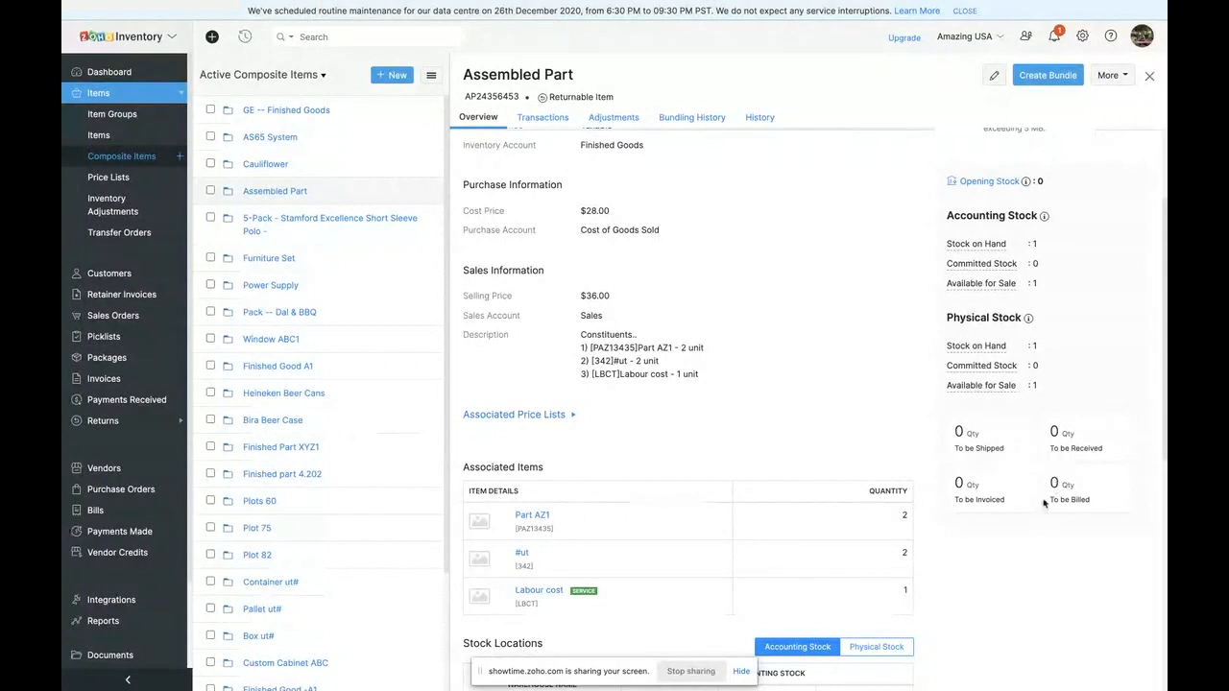
{"action": "scroll", "coordinate": [707, 450], "scroll_direction": "down", "scroll_amount": 5}
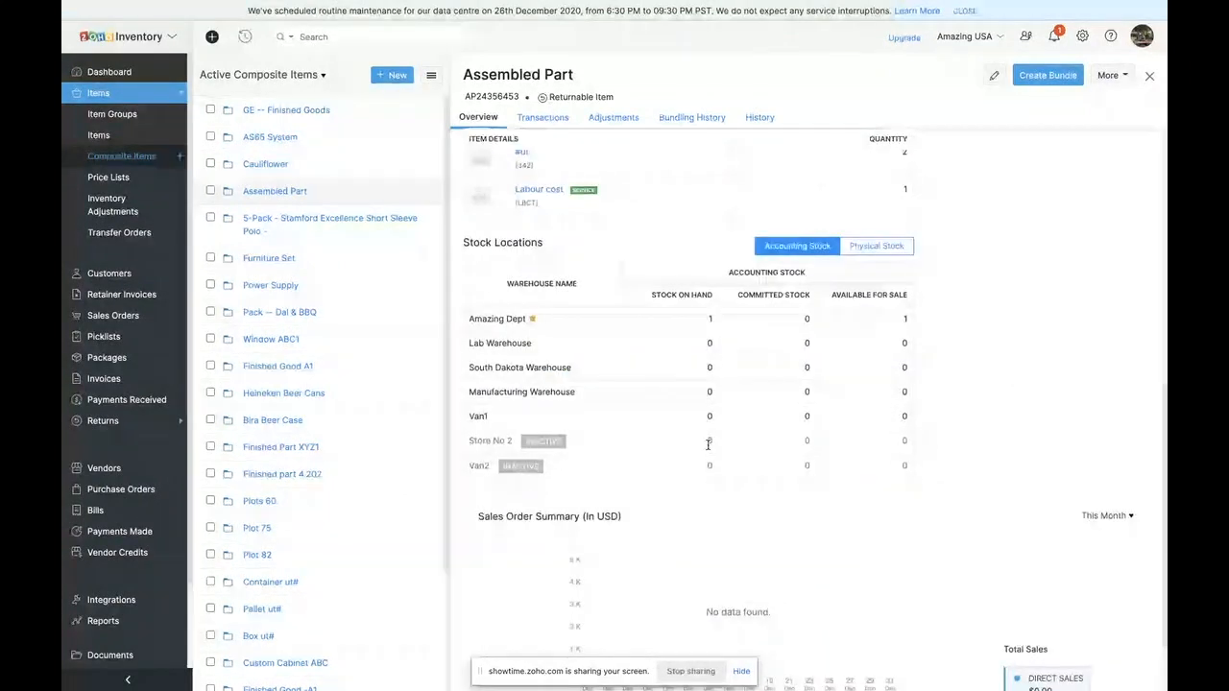
{"action": "scroll", "coordinate": [643, 653], "scroll_direction": "up", "scroll_amount": 6}
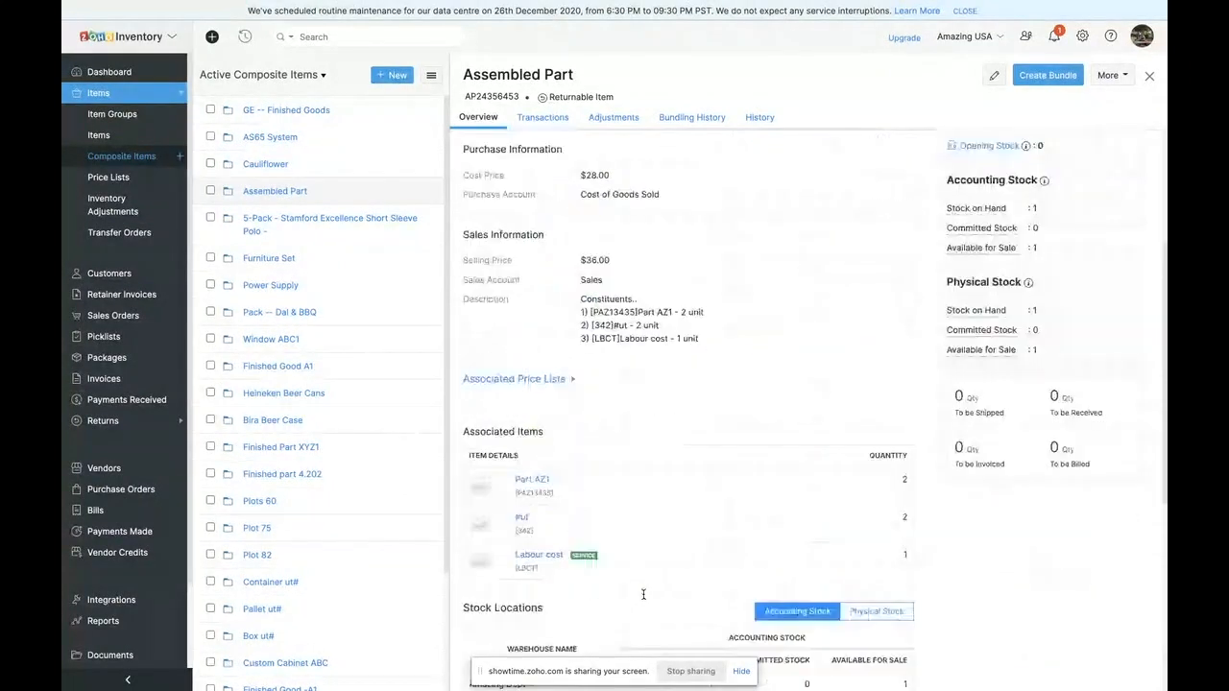
{"action": "left_click", "coordinate": [542, 118]}
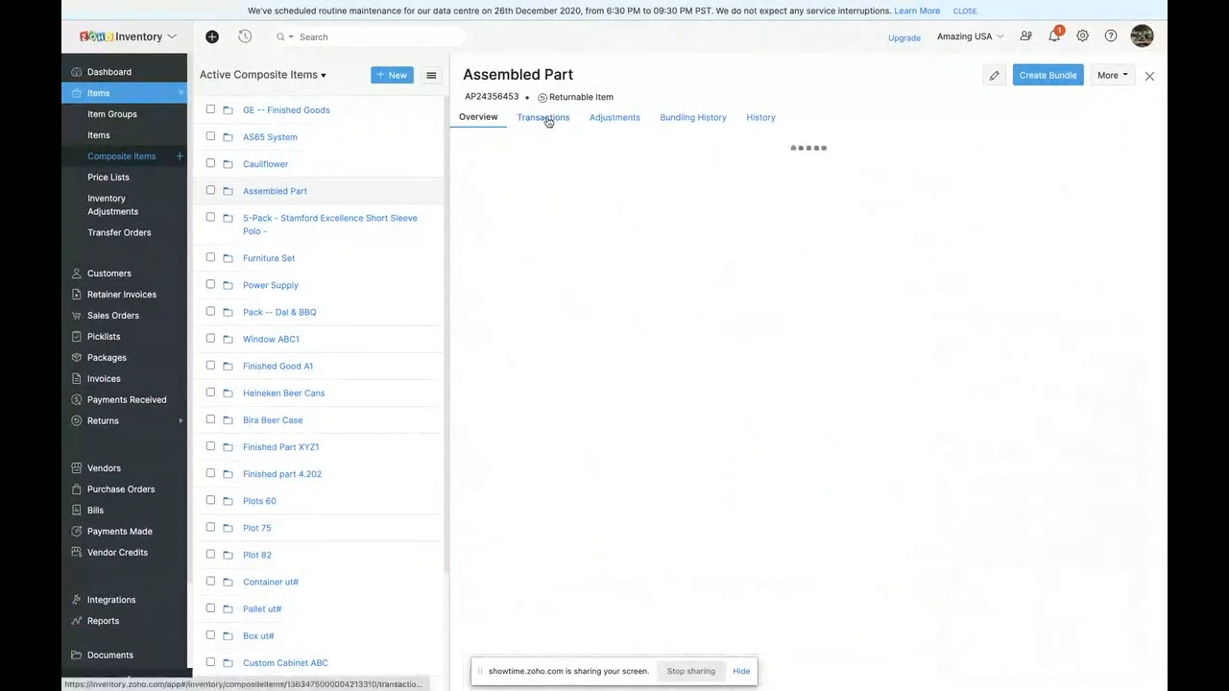
{"action": "left_click", "coordinate": [479, 119]}
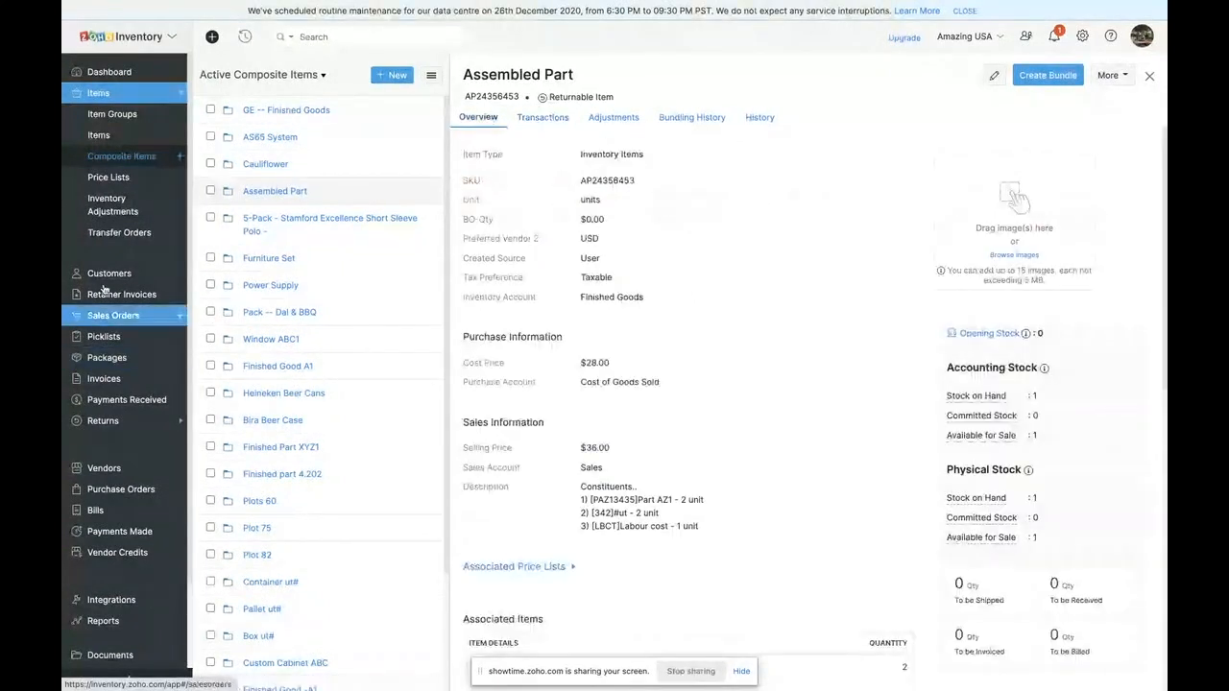
- Browse the price lists, examine the markdown settings of Sales Offer, and leave it without saving
{"action": "left_click", "coordinate": [109, 178]}
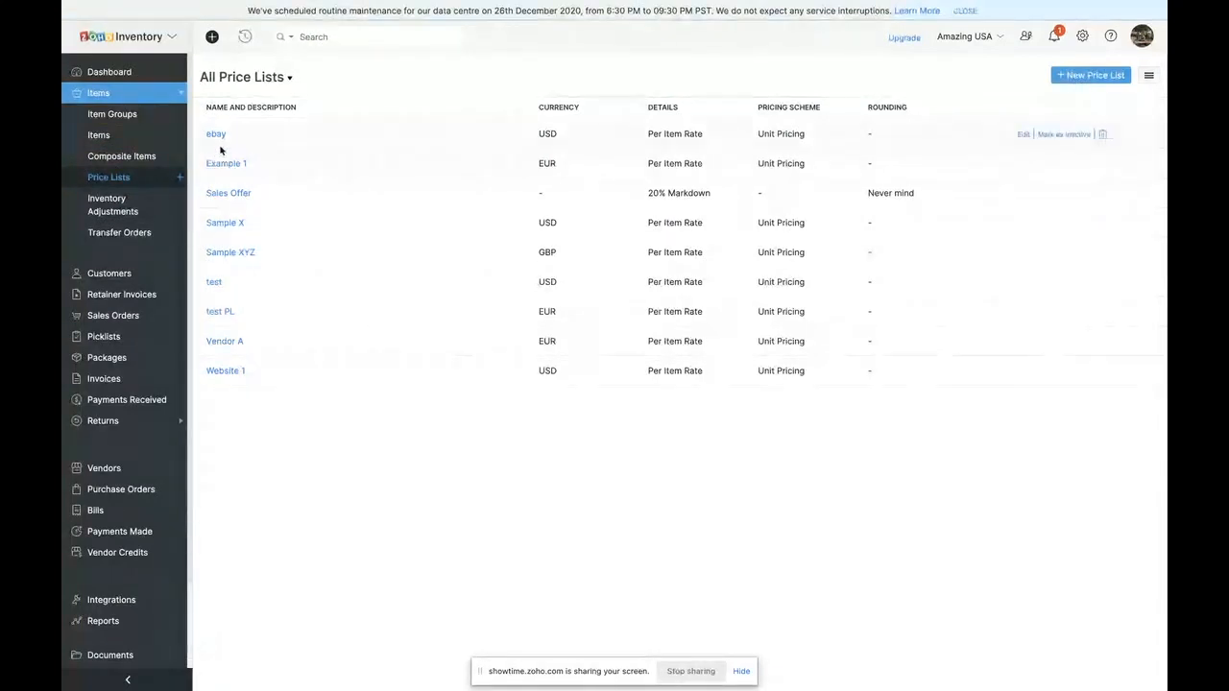
{"action": "left_click", "coordinate": [229, 193]}
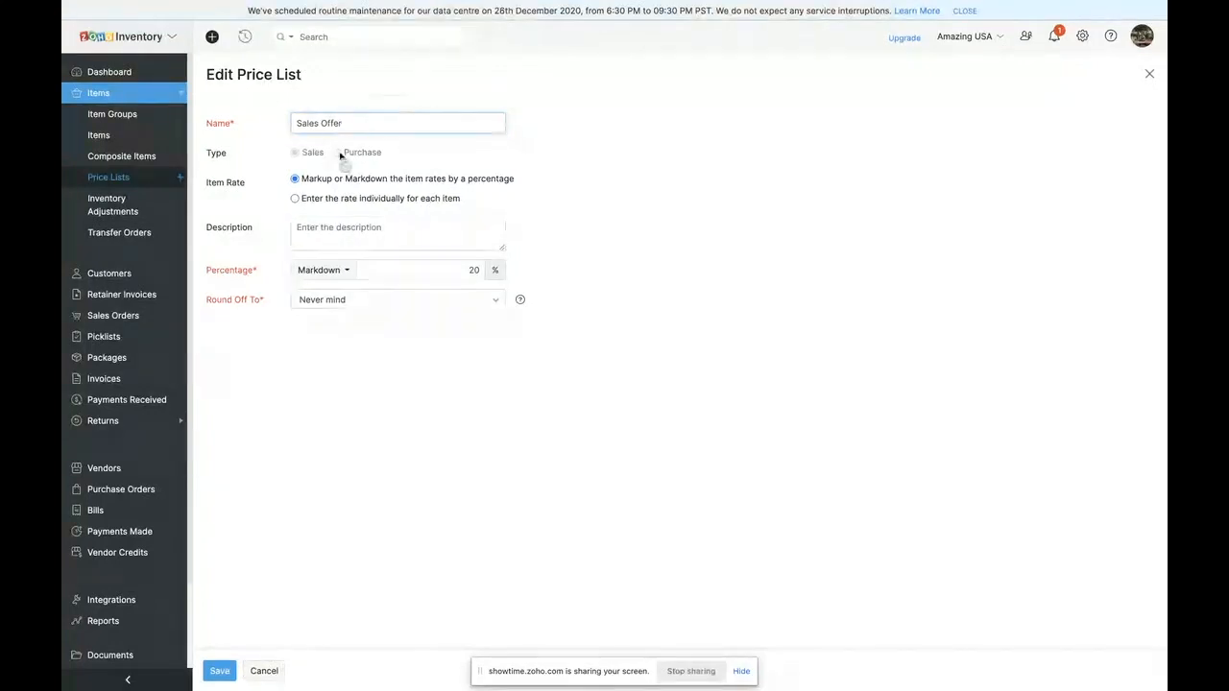
{"action": "left_click", "coordinate": [271, 672]}
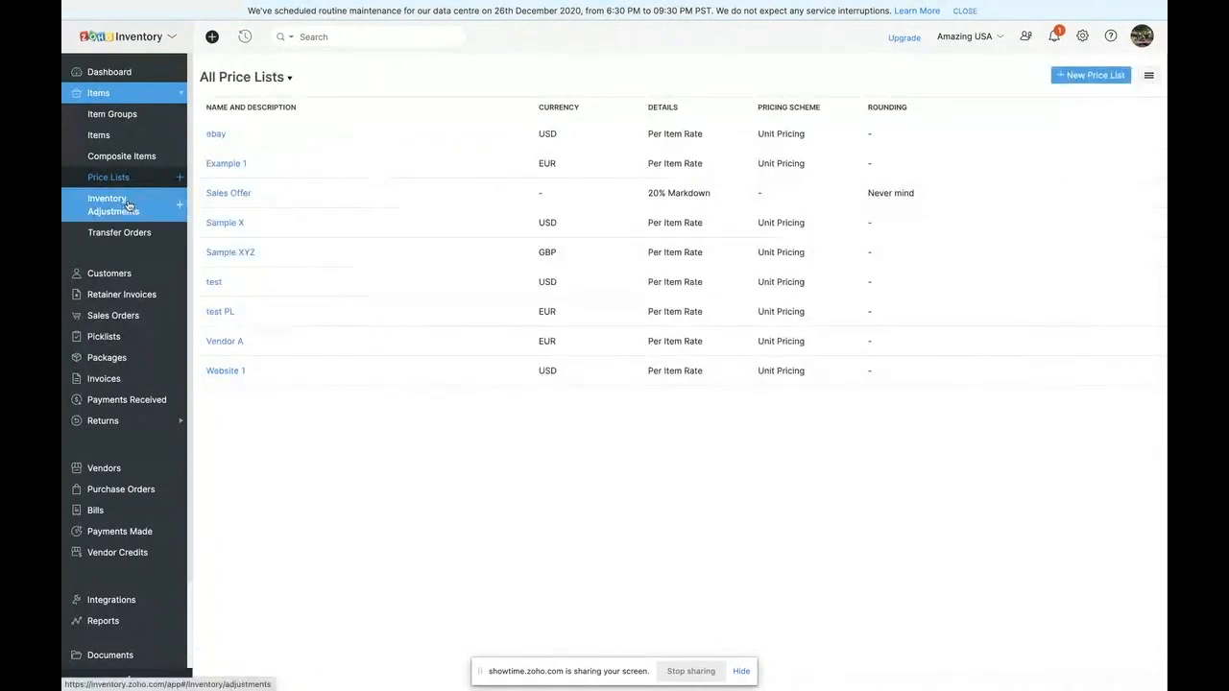
- Start a new inventory adjustment by quantity with Damaged goods as the reason
{"action": "left_click", "coordinate": [175, 203]}
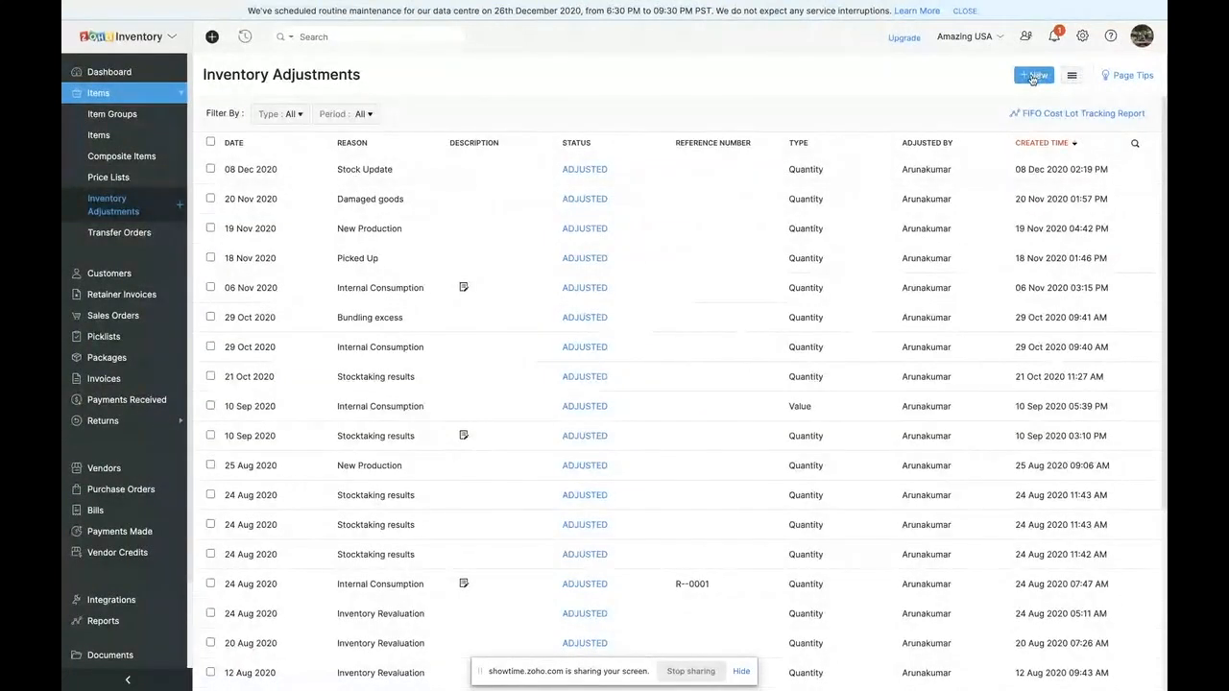
{"action": "left_click", "coordinate": [1033, 76]}
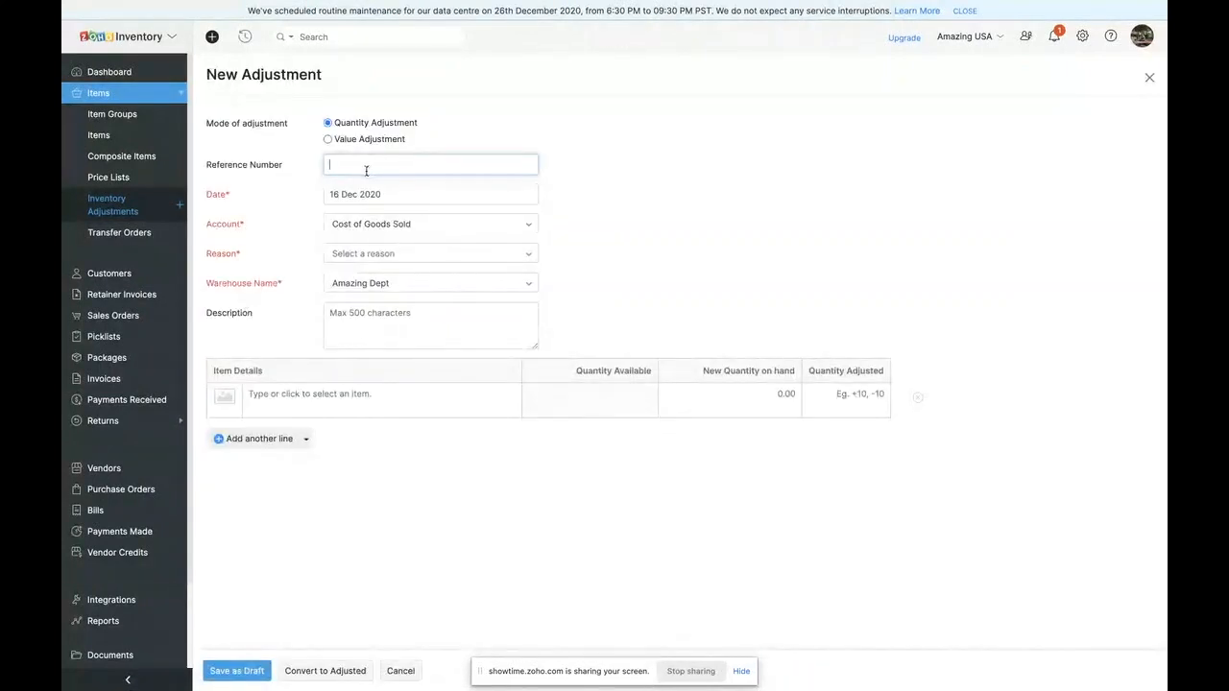
{"action": "left_click", "coordinate": [374, 256]}
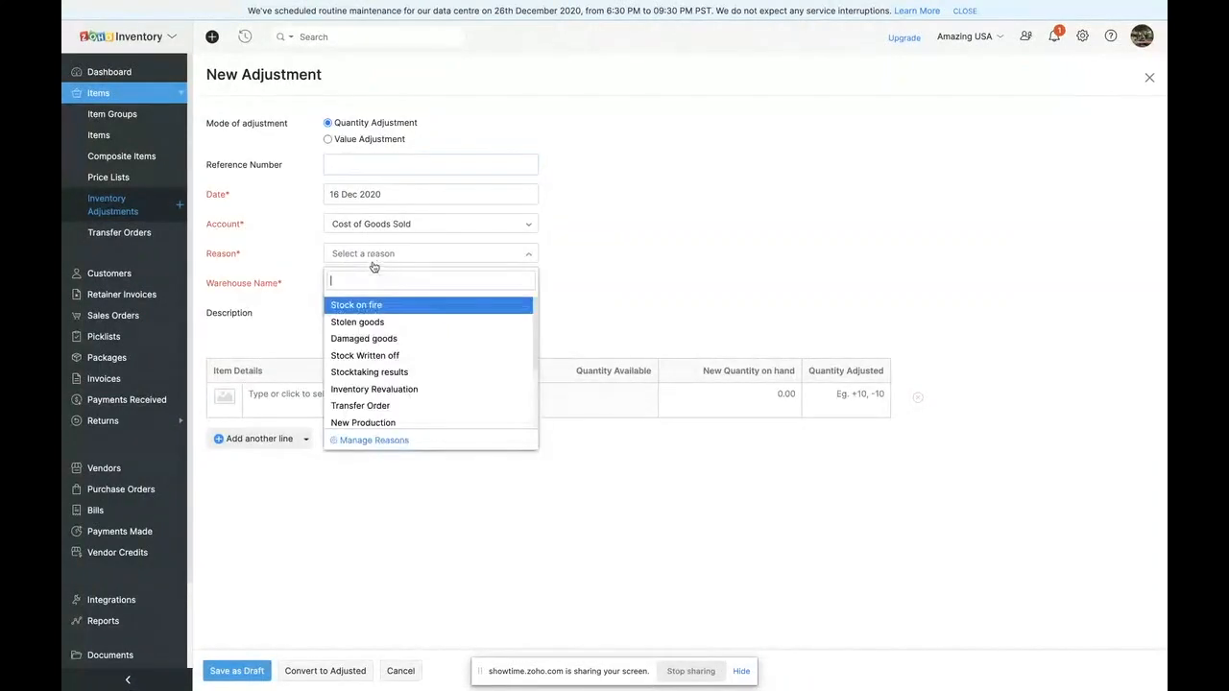
{"action": "left_click", "coordinate": [363, 338]}
- Add 1 litre Jar of drops to the adjustment with a new quantity on hand of 31
{"action": "left_click", "coordinate": [353, 402]}
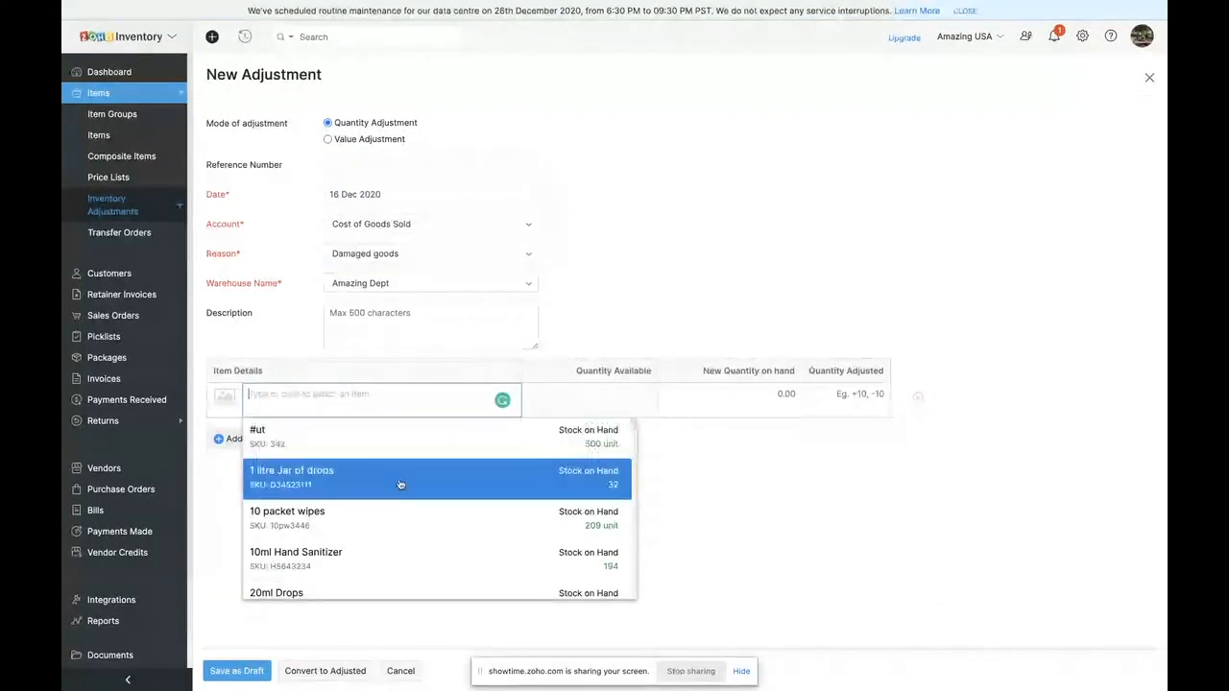
{"action": "left_click", "coordinate": [557, 470]}
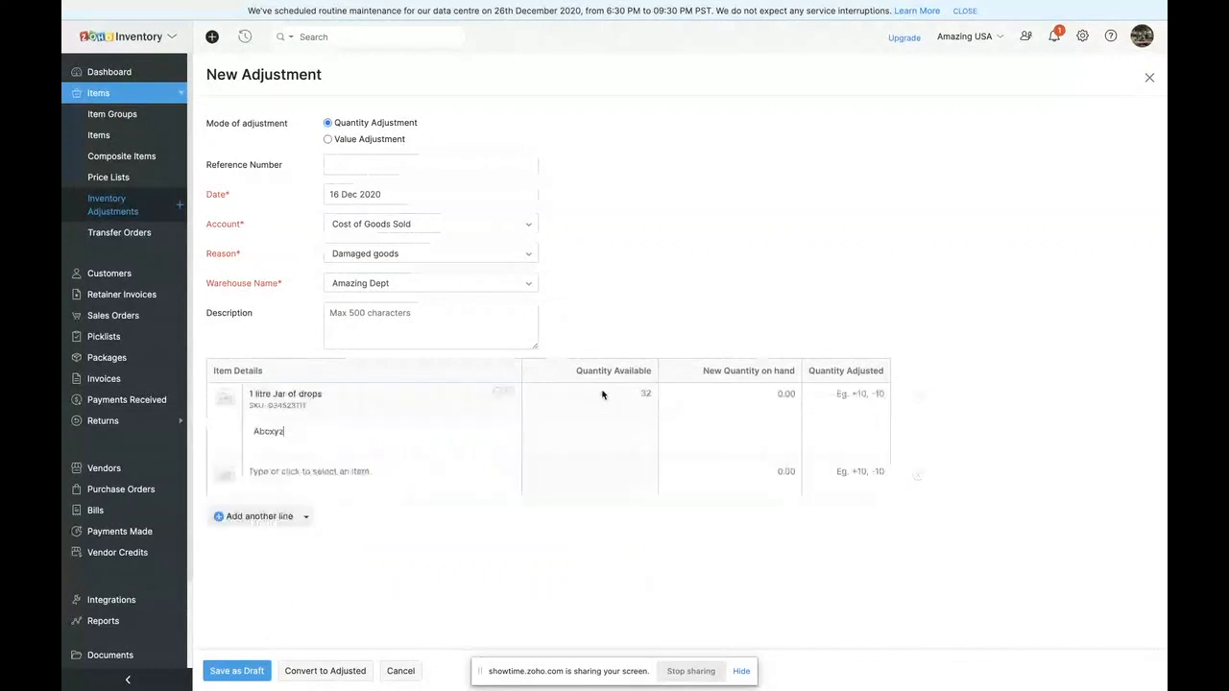
{"action": "left_click", "coordinate": [783, 394]}
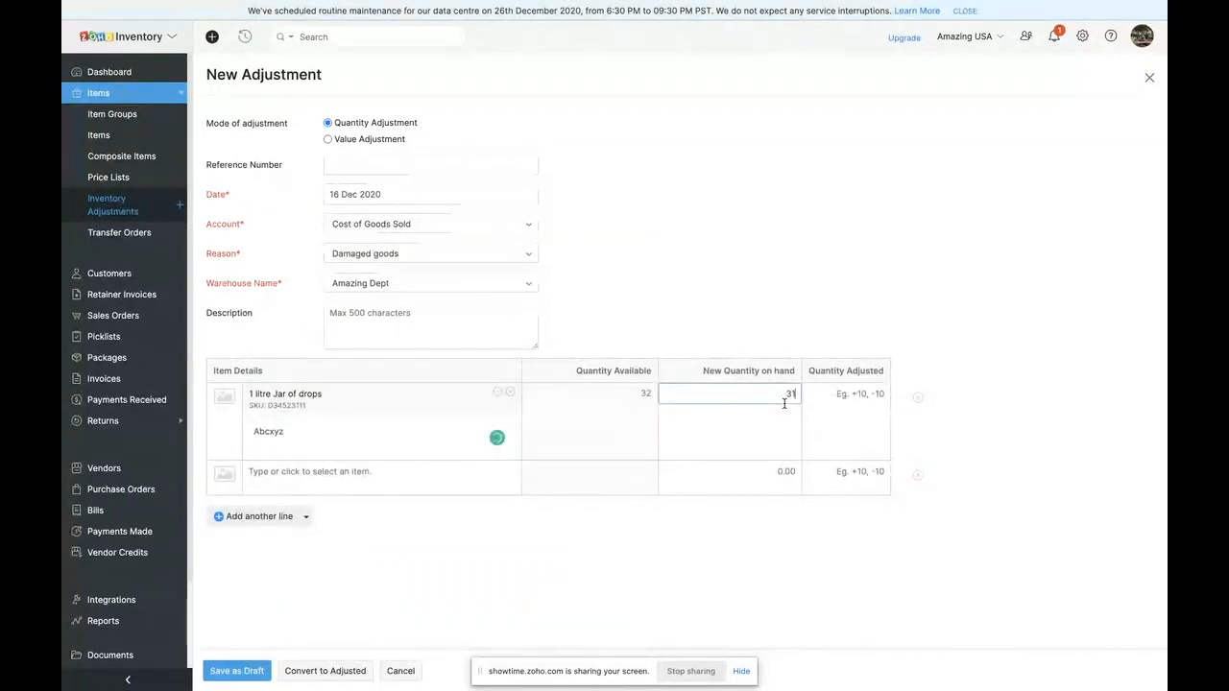
{"action": "type", "text": "31"}
- Take the removed unit from batch BR-00003--a2/b3 and convert the adjustment to adjusted
{"action": "left_click", "coordinate": [851, 411]}
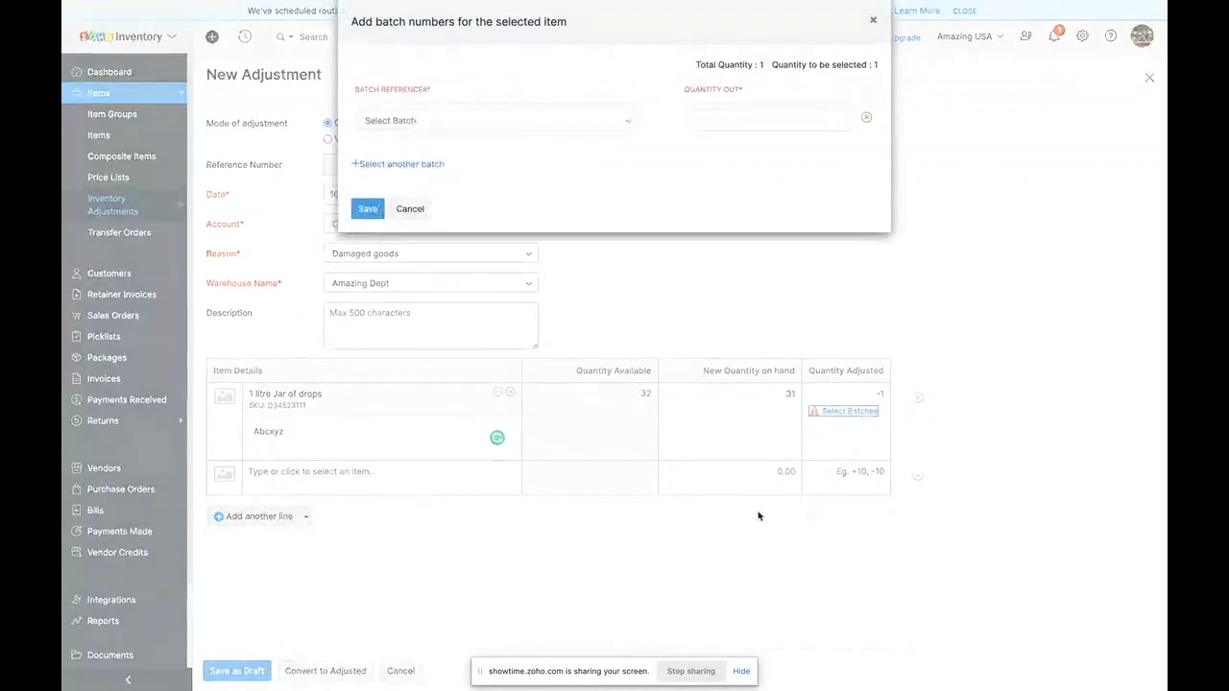
{"action": "left_click", "coordinate": [567, 120]}
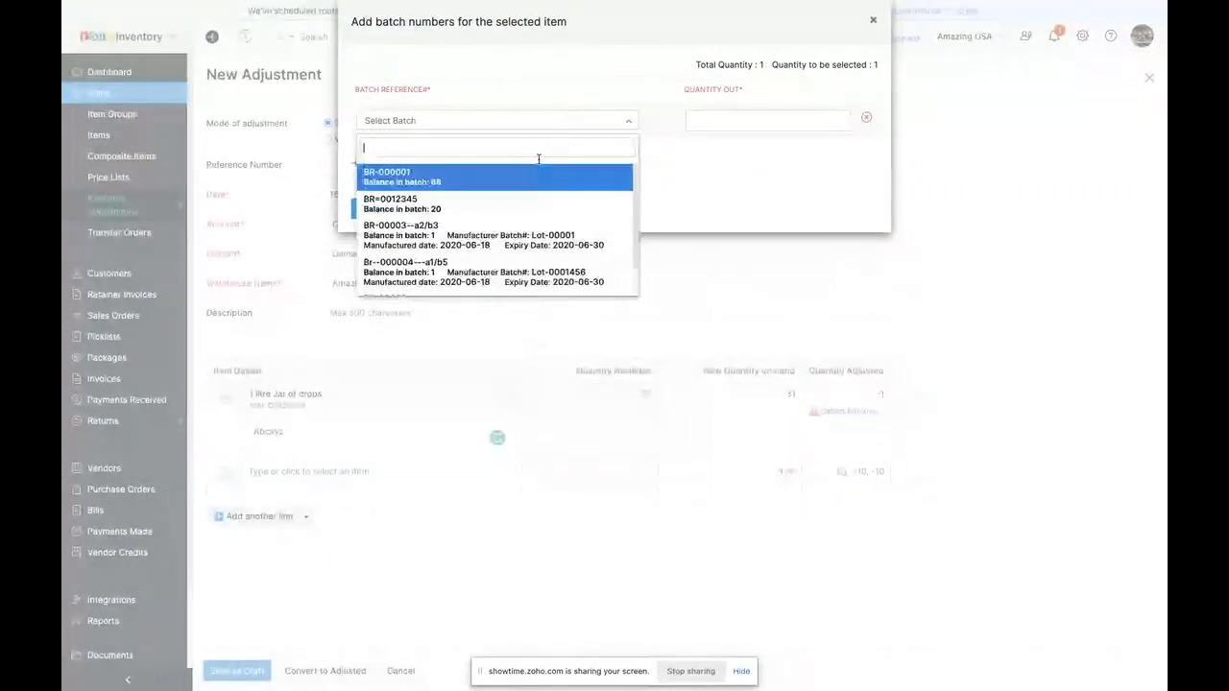
{"action": "left_click", "coordinate": [509, 242]}
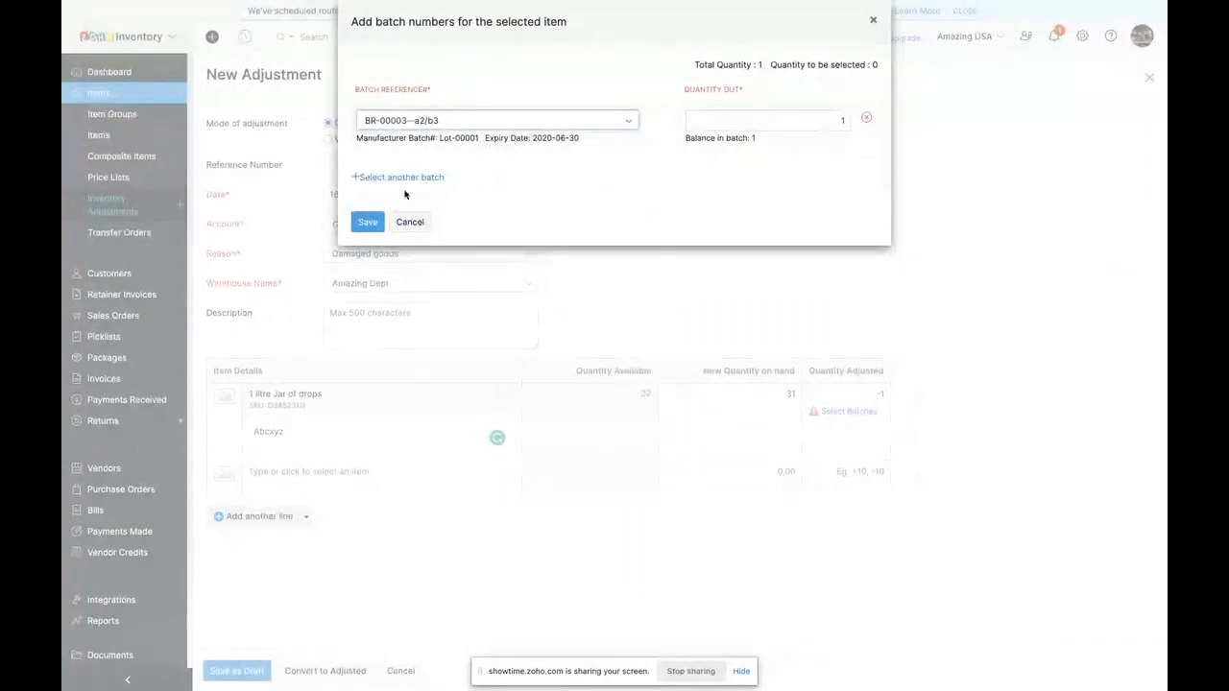
{"action": "left_click", "coordinate": [367, 224]}
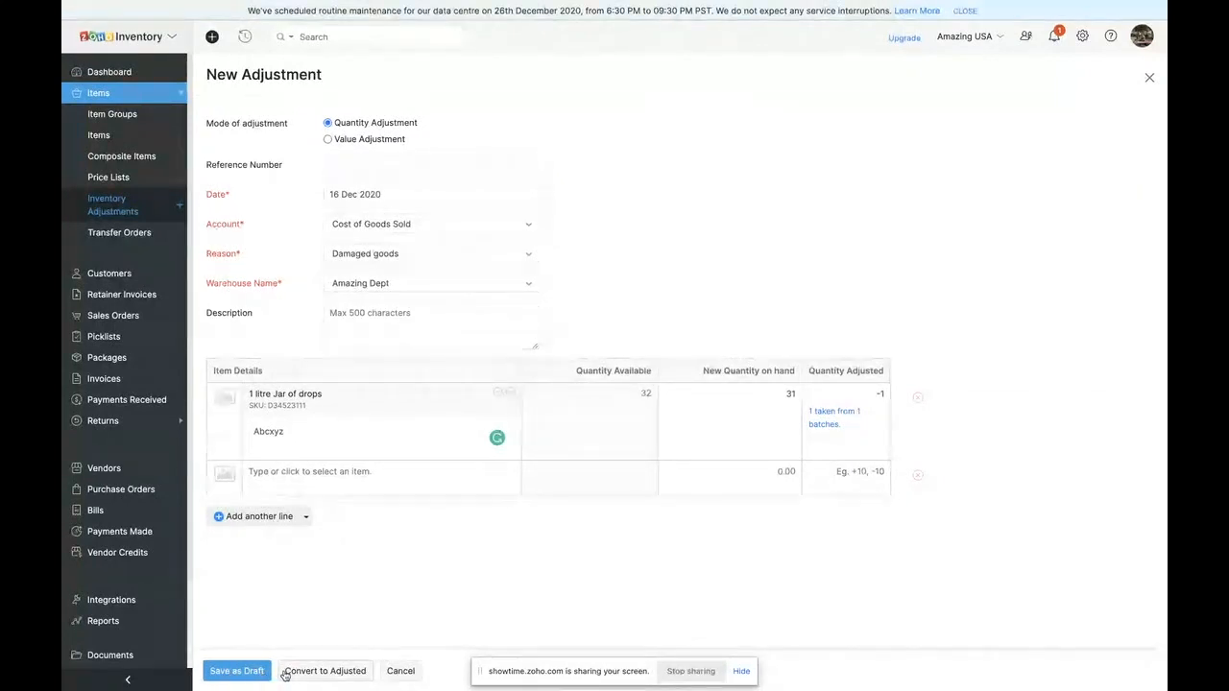
{"action": "left_click", "coordinate": [285, 675]}
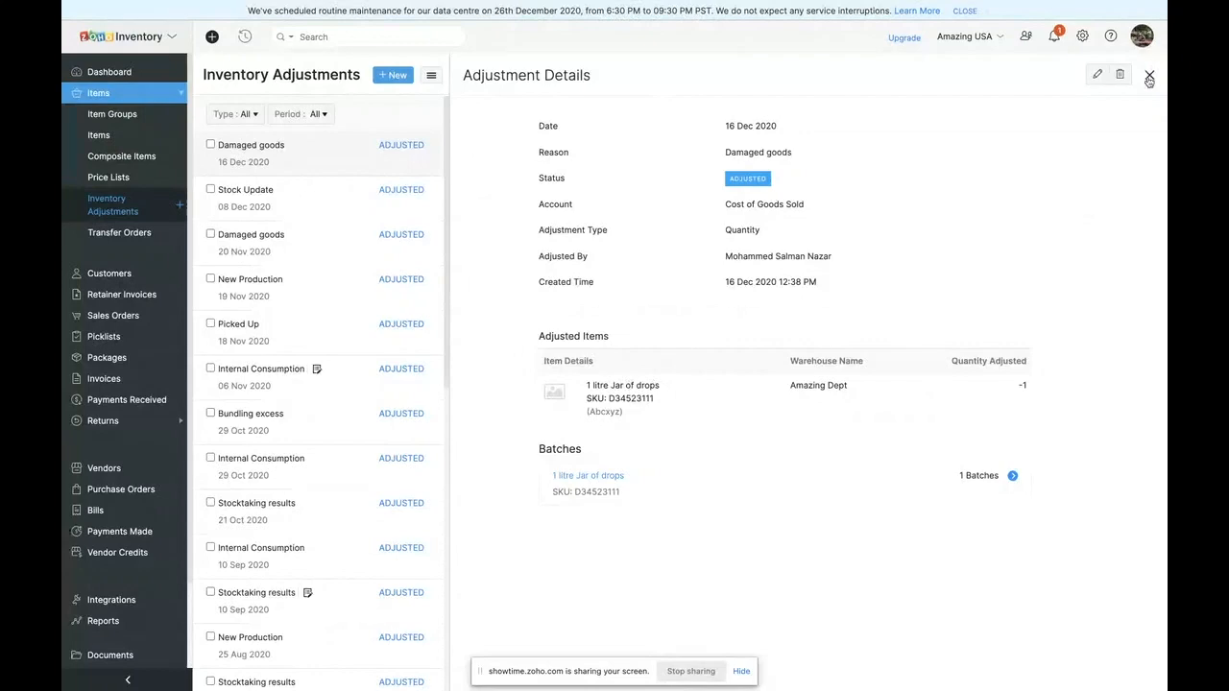
{"action": "left_click", "coordinate": [1150, 75]}
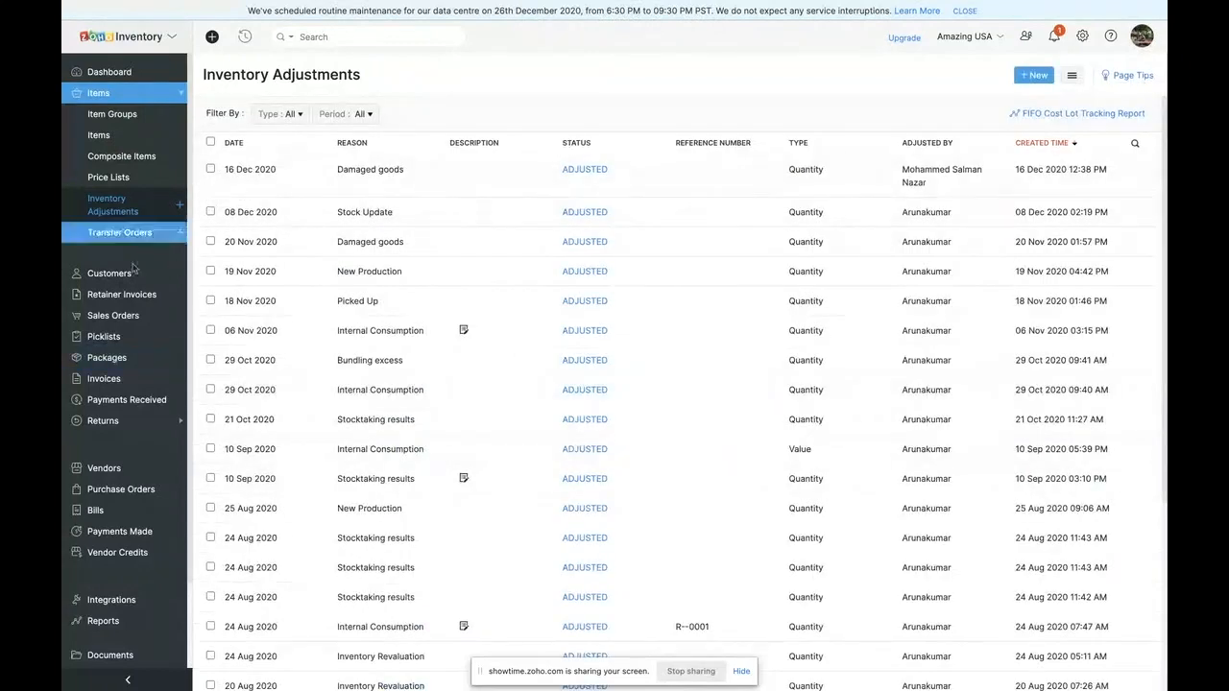
- Start a new transfer order from Amazing Dept to South Dakota Warehouse
{"action": "left_click", "coordinate": [120, 233]}
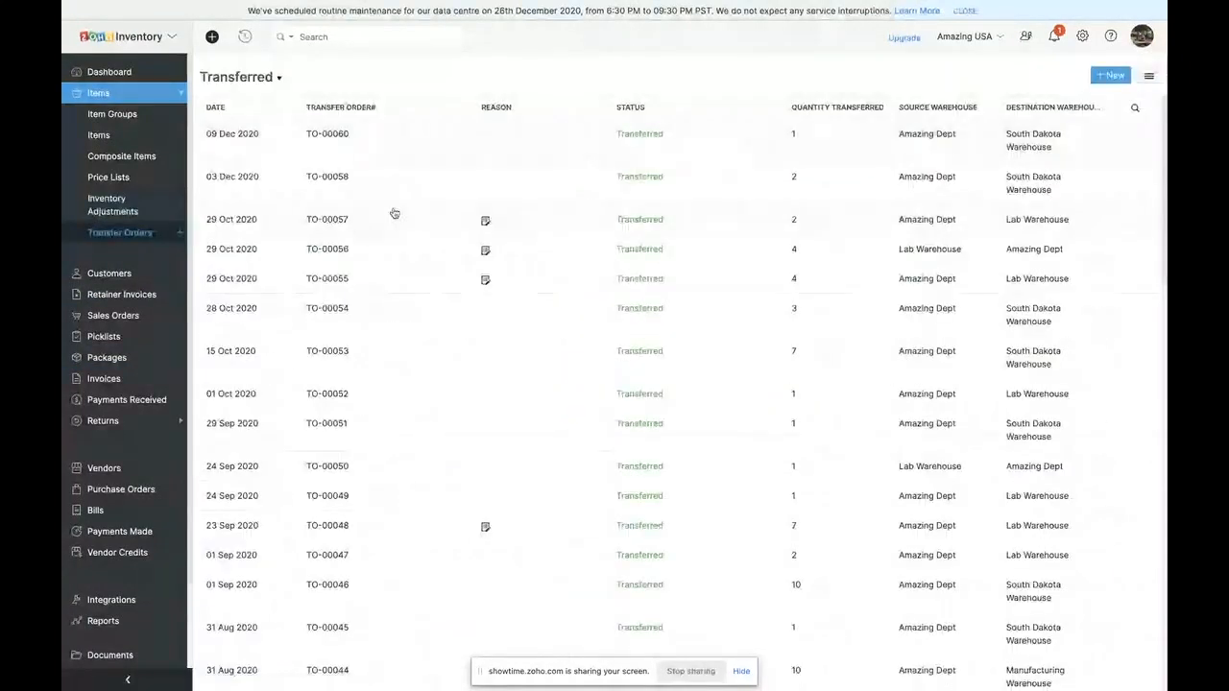
{"action": "left_click", "coordinate": [1115, 84]}
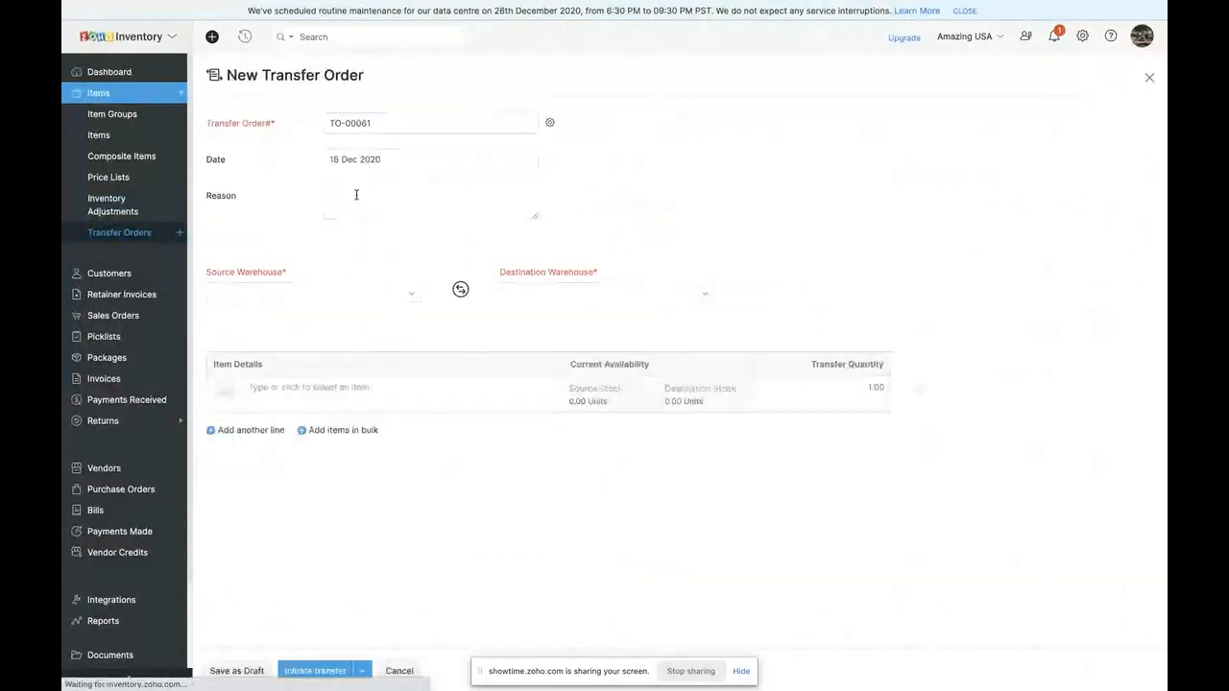
{"action": "left_click", "coordinate": [324, 293]}
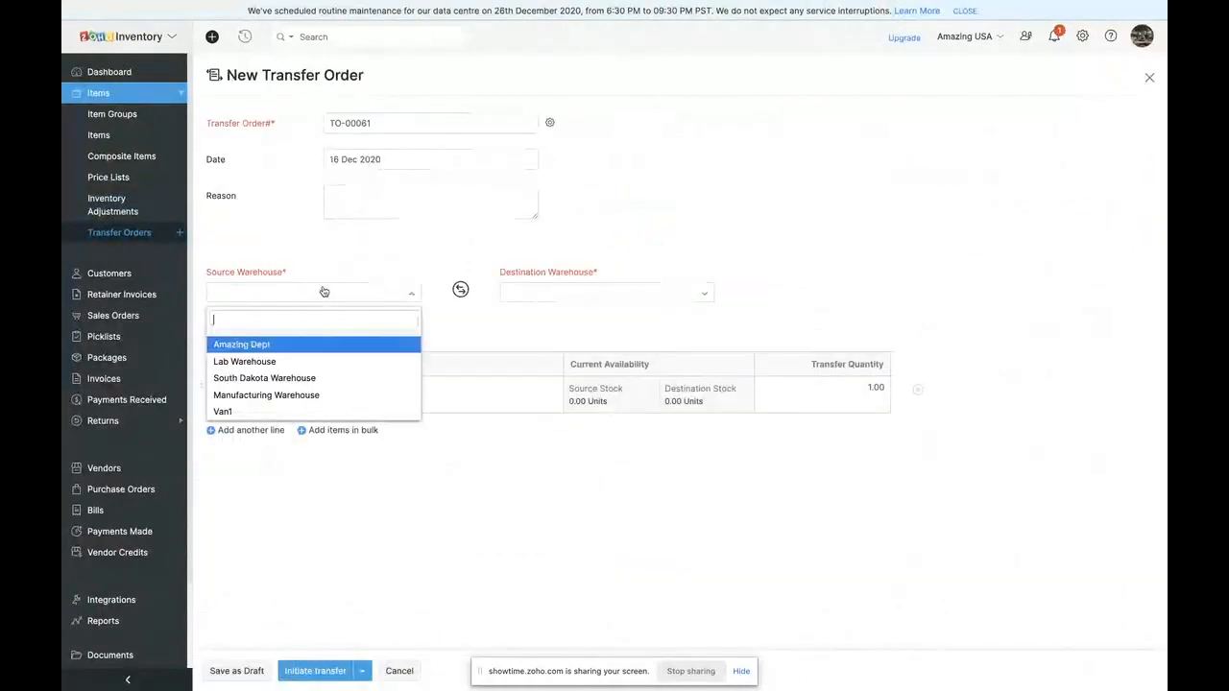
{"action": "left_click", "coordinate": [287, 352]}
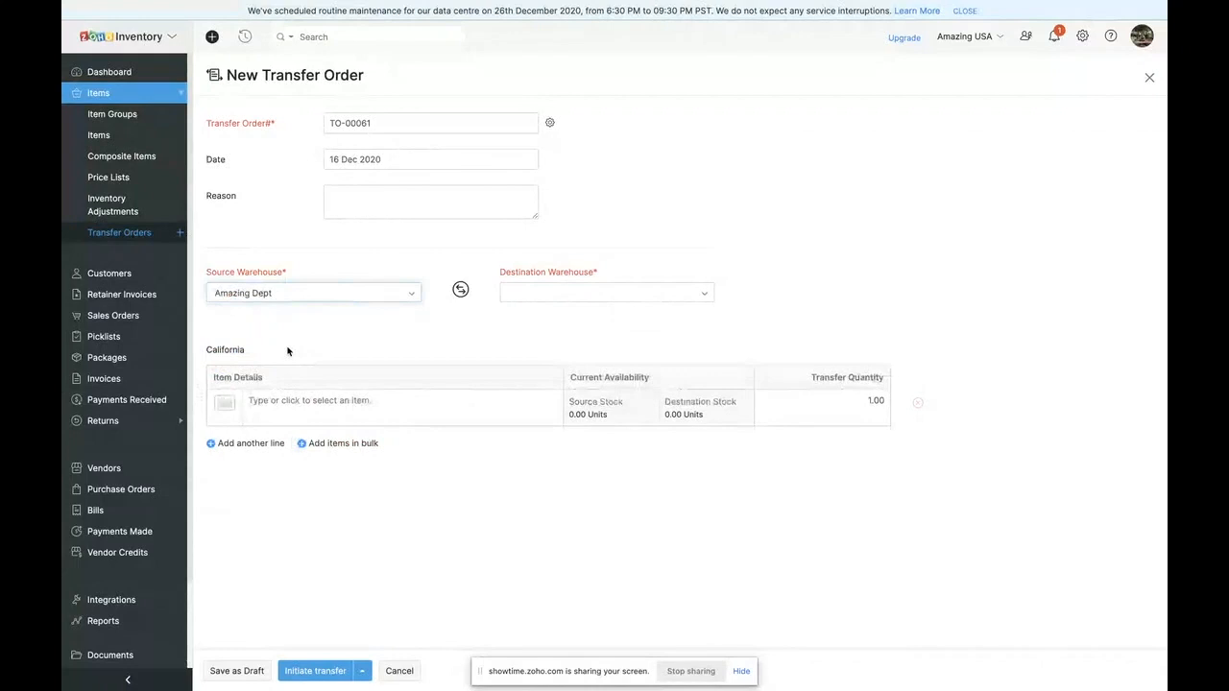
{"action": "left_click", "coordinate": [584, 294]}
{"action": "left_click", "coordinate": [571, 380]}
- Add 10 packet wipes to the transfer order with a transfer quantity of 50 and initiate the transfer
{"action": "left_click", "coordinate": [400, 394]}
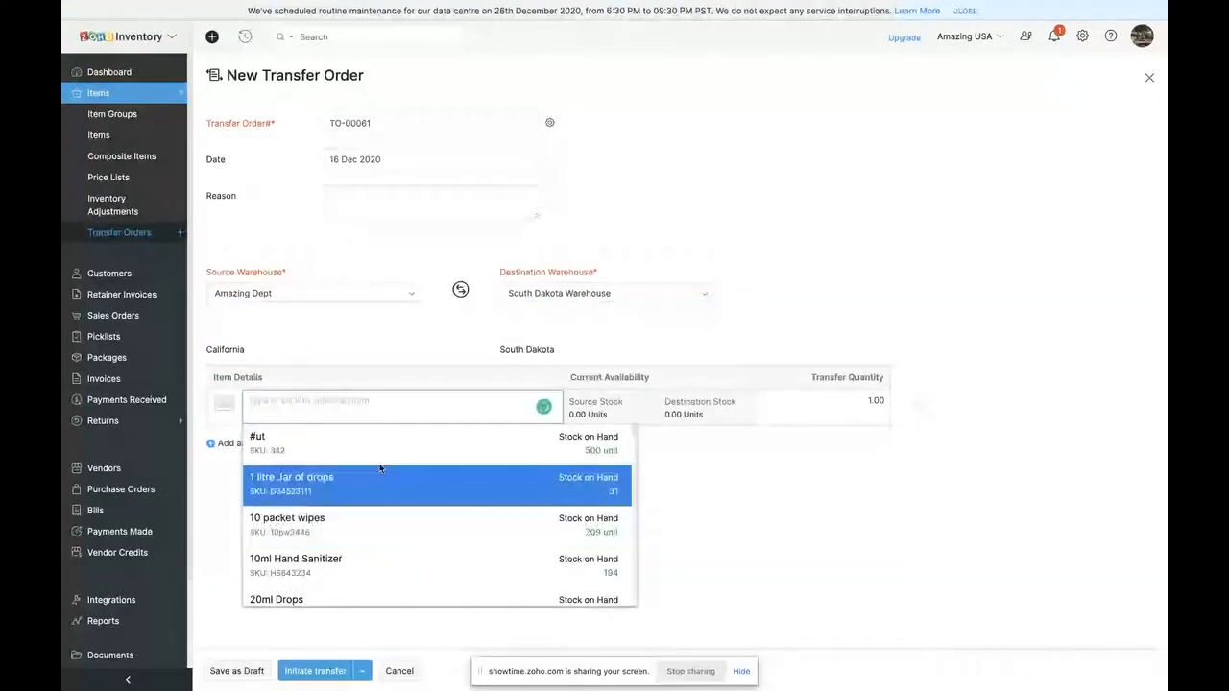
{"action": "left_click", "coordinate": [374, 525]}
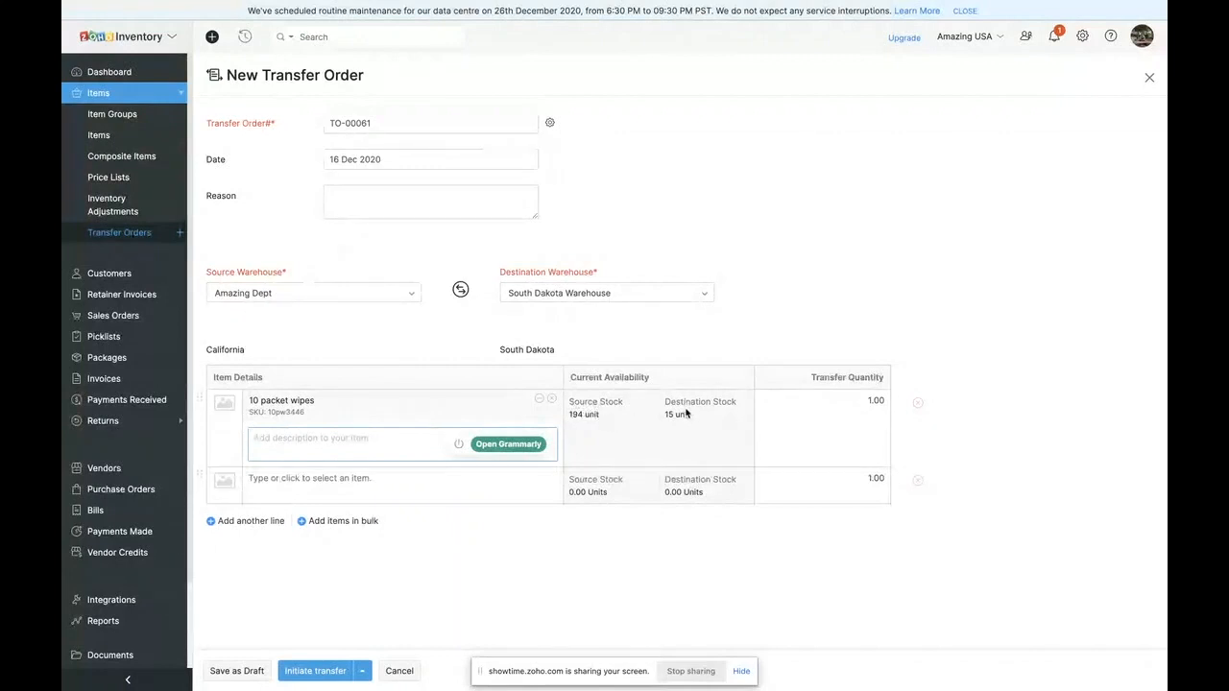
{"action": "left_click", "coordinate": [838, 400]}
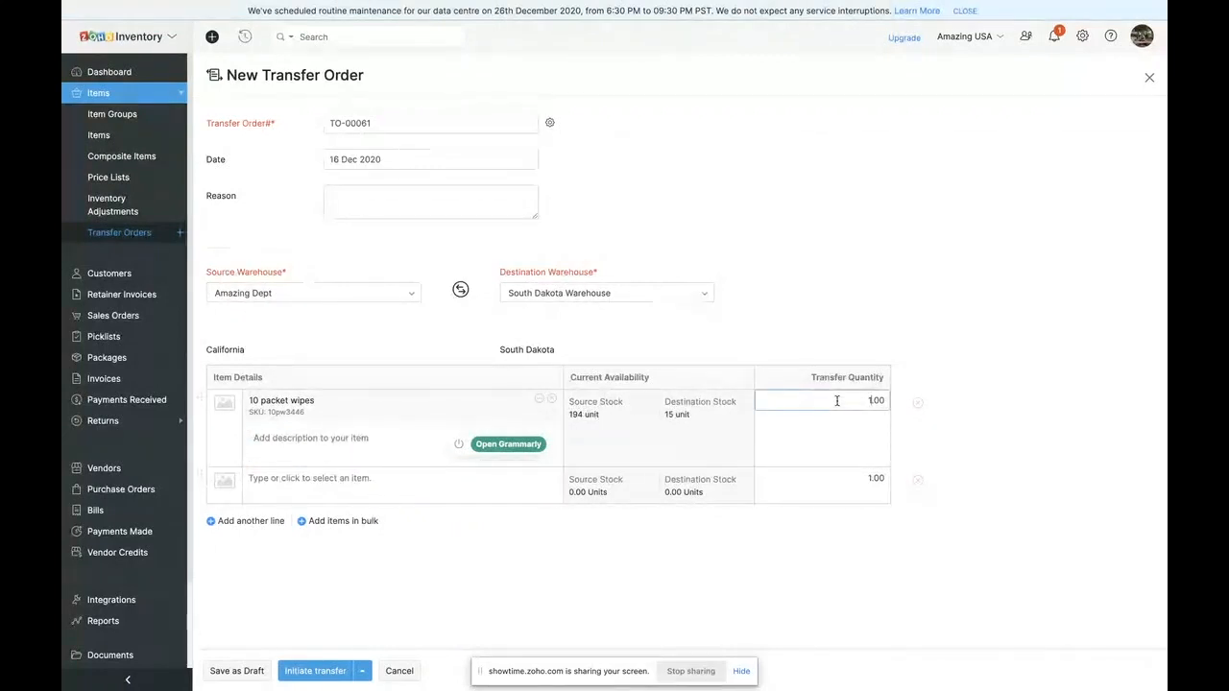
{"action": "type", "text": "50"}
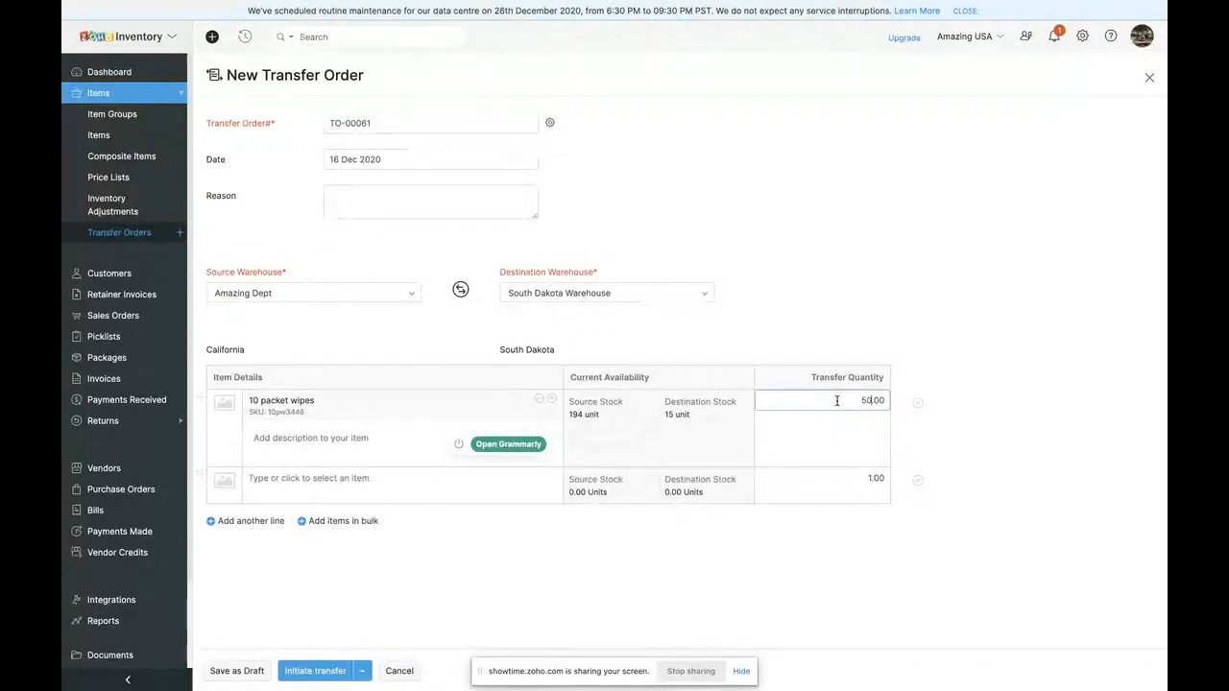
{"action": "left_click", "coordinate": [899, 152]}
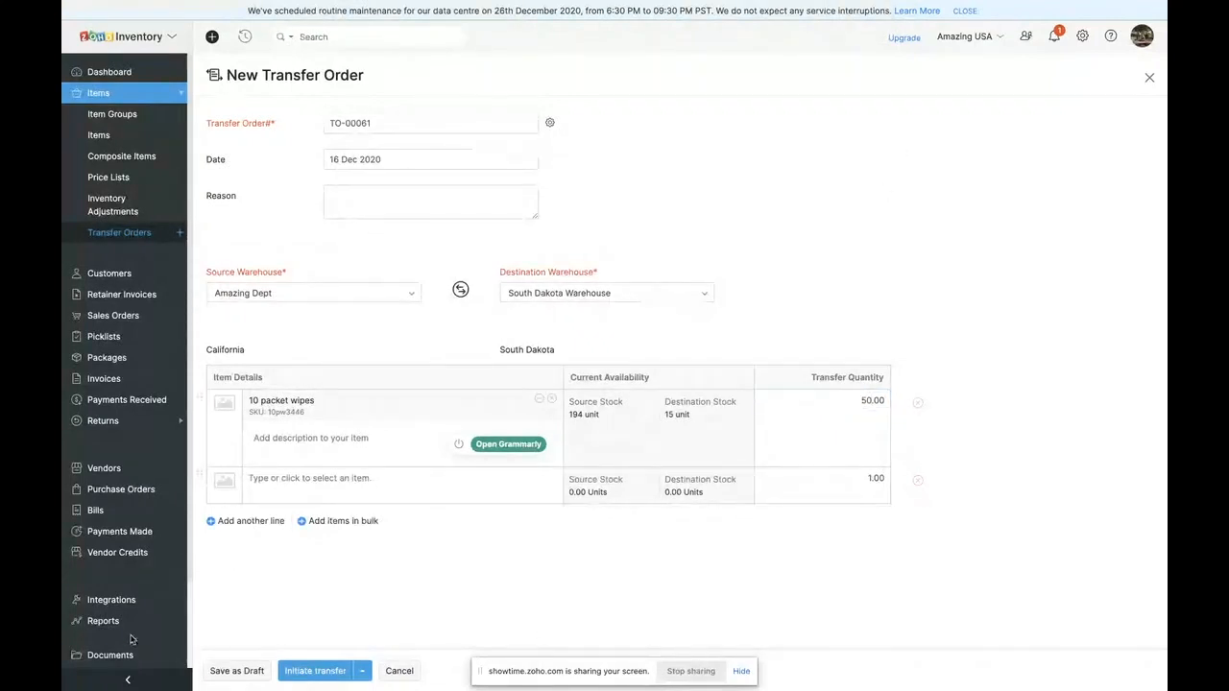
{"action": "left_click", "coordinate": [329, 673]}
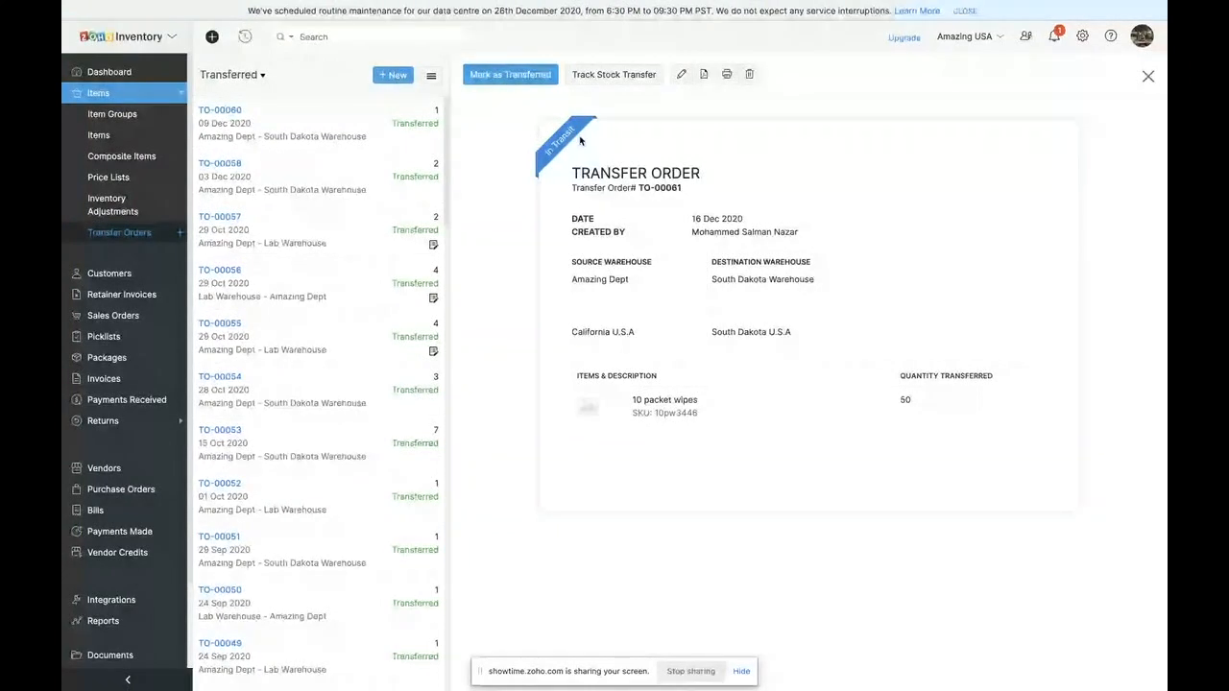
- Examine the transfer order's stock tracking details, search the carriers for UPS, and leave without saving
{"action": "left_click", "coordinate": [613, 74]}
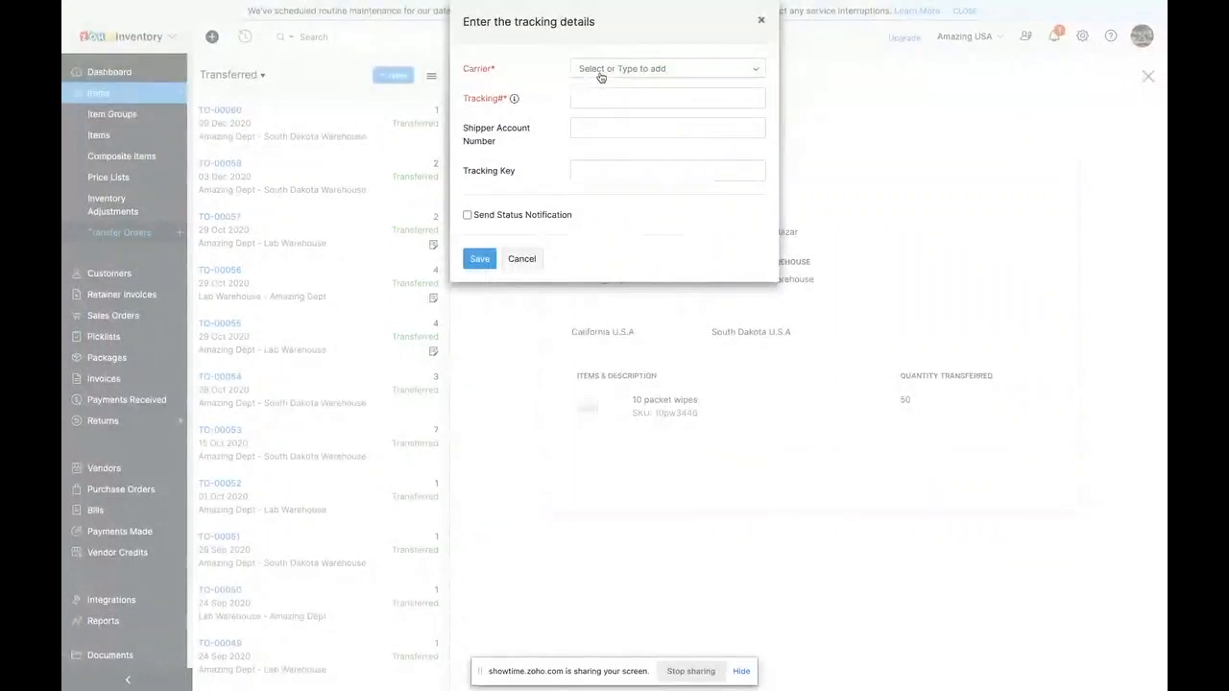
{"action": "left_click", "coordinate": [601, 72]}
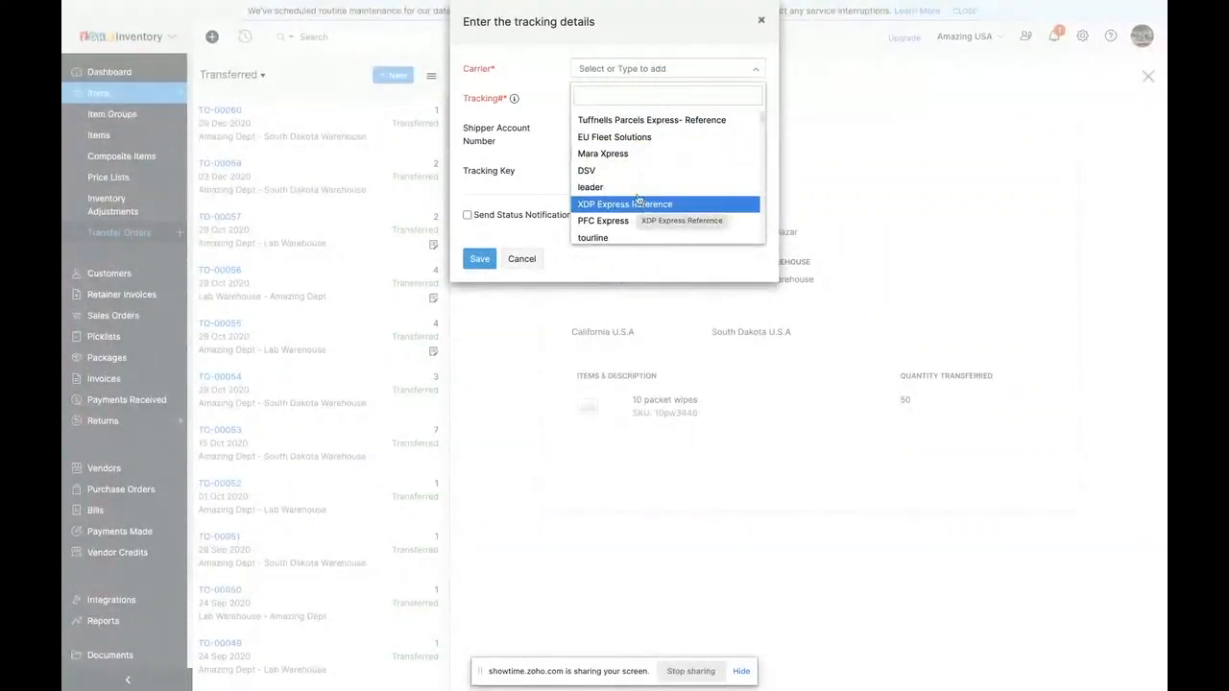
{"action": "scroll", "coordinate": [637, 199], "scroll_direction": "down", "scroll_amount": 3}
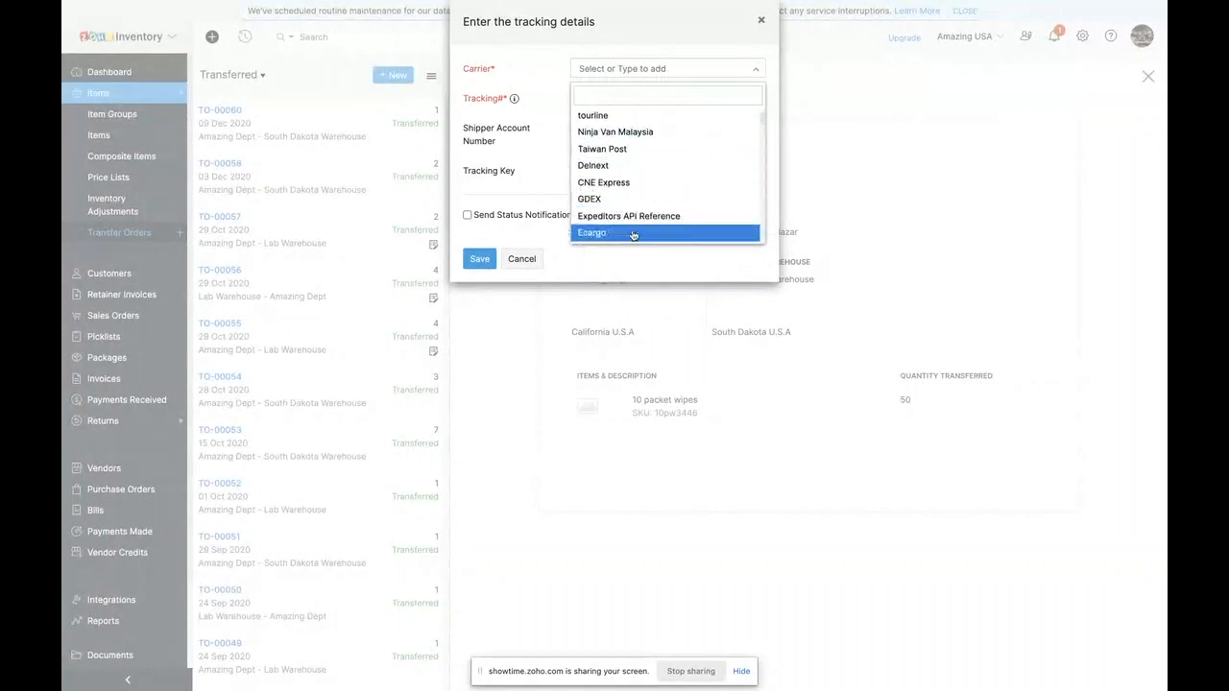
{"action": "scroll", "coordinate": [632, 235], "scroll_direction": "down", "scroll_amount": 3}
{"action": "type", "text": "UP"}
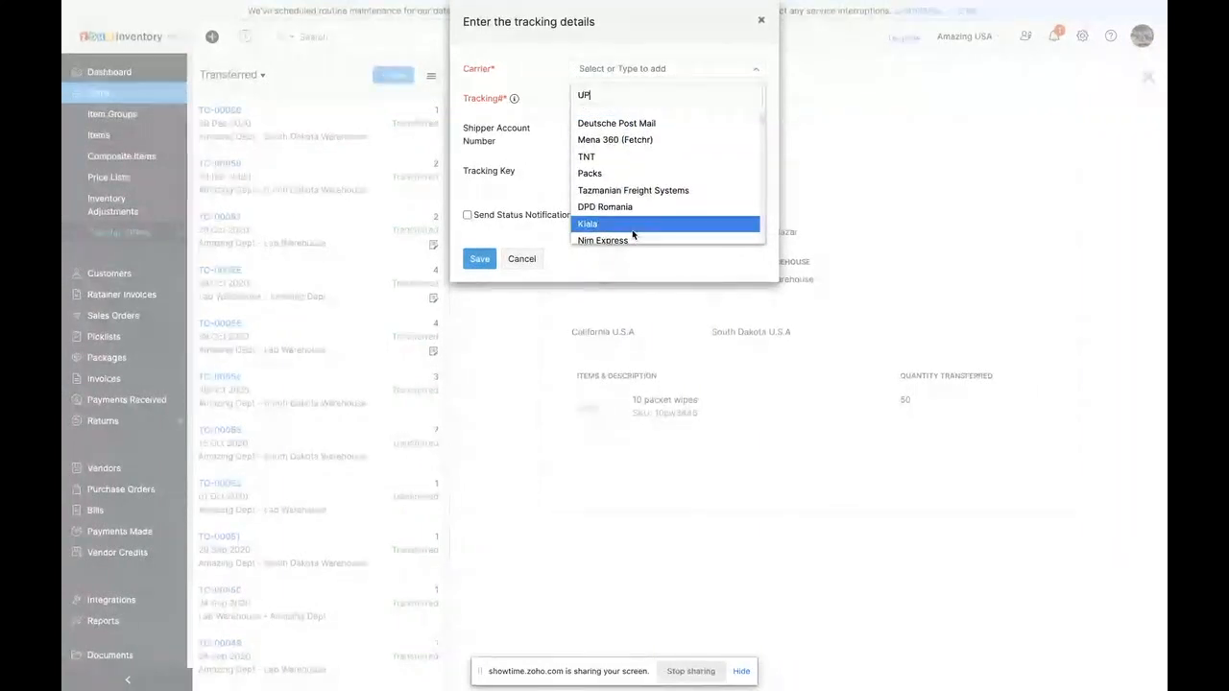
{"action": "type", "text": "S"}
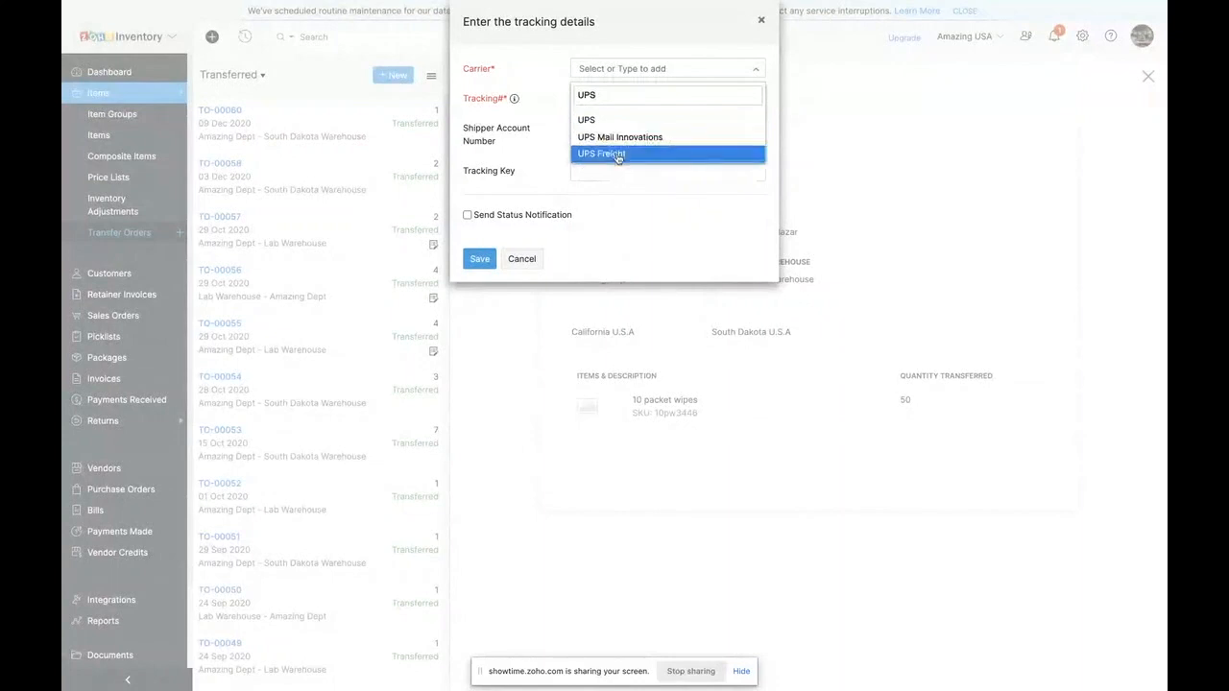
{"action": "left_click", "coordinate": [575, 231]}
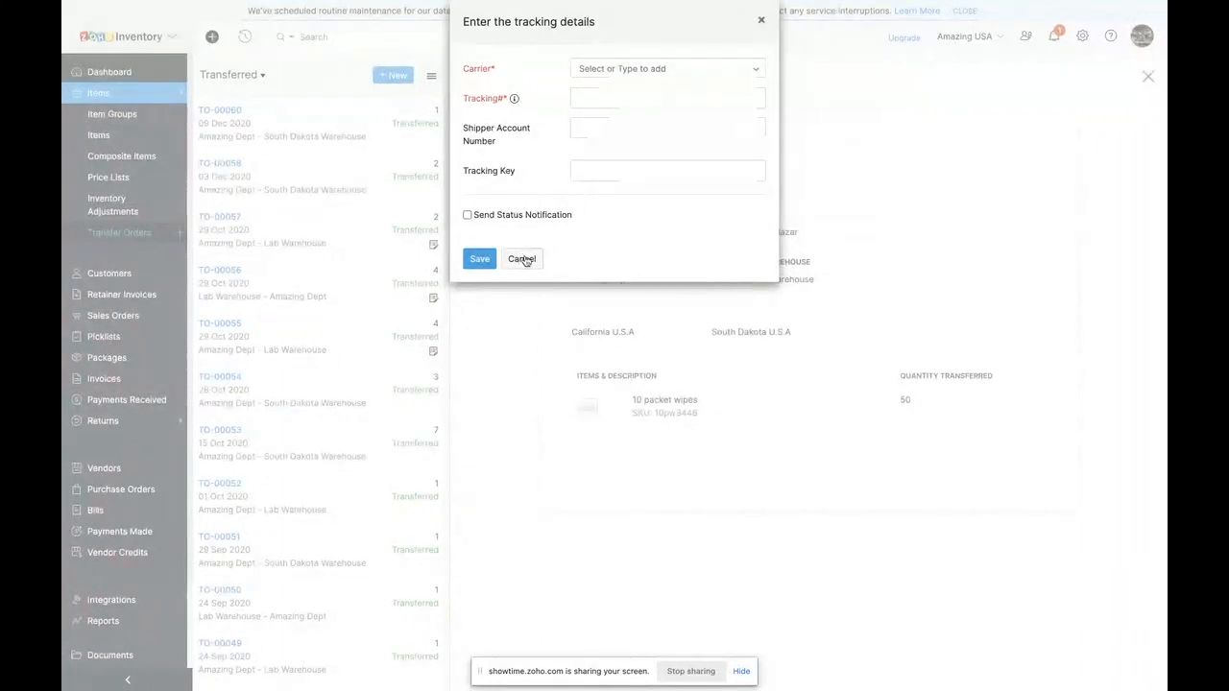
{"action": "left_click", "coordinate": [523, 260]}
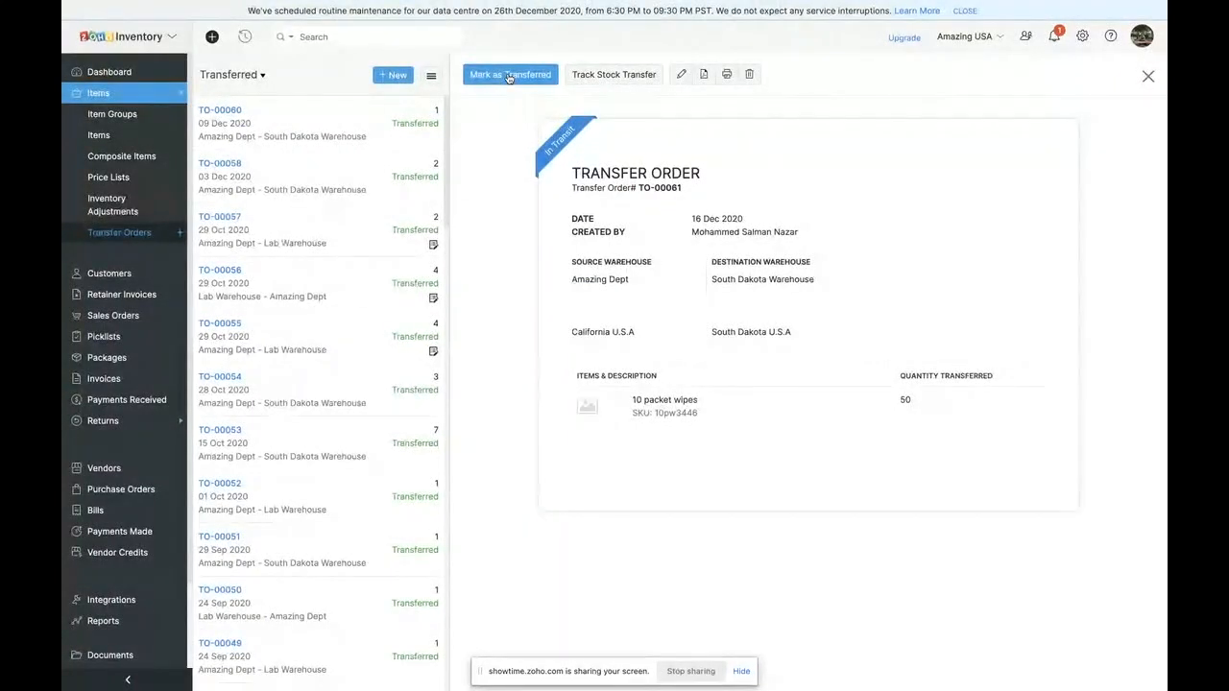
- Mark the transfer order as transferred with the transfer date 16 Dec 2020
{"action": "left_click", "coordinate": [509, 75]}
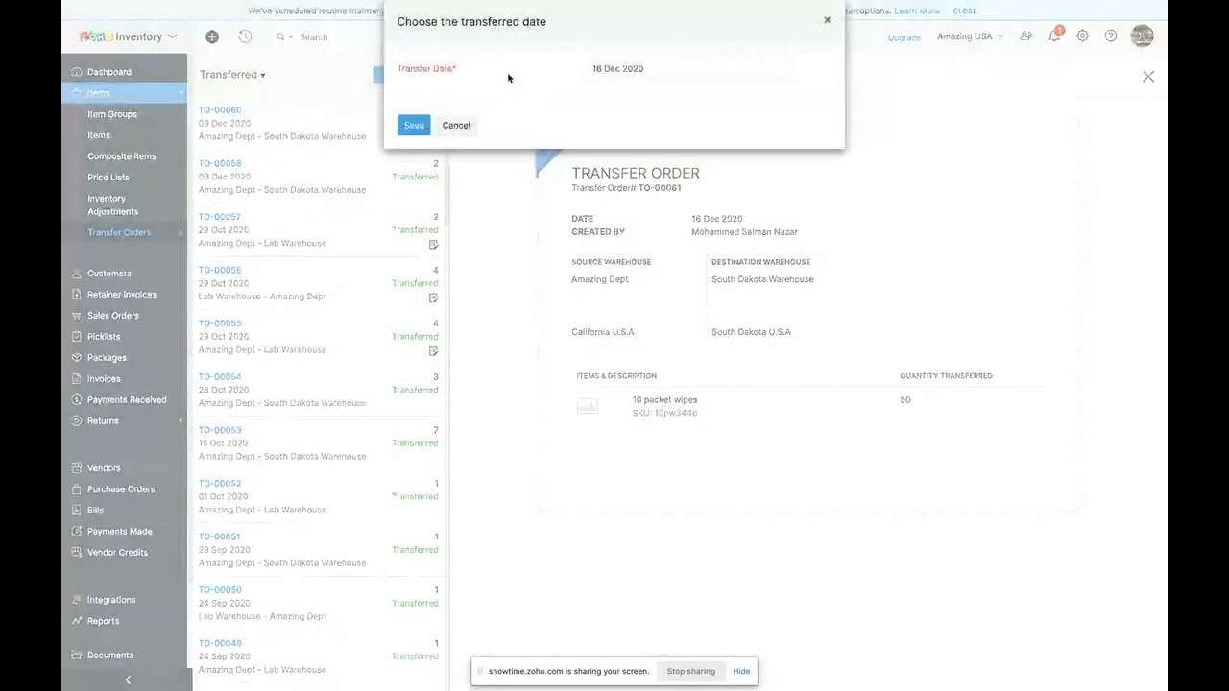
{"action": "left_click", "coordinate": [410, 127]}
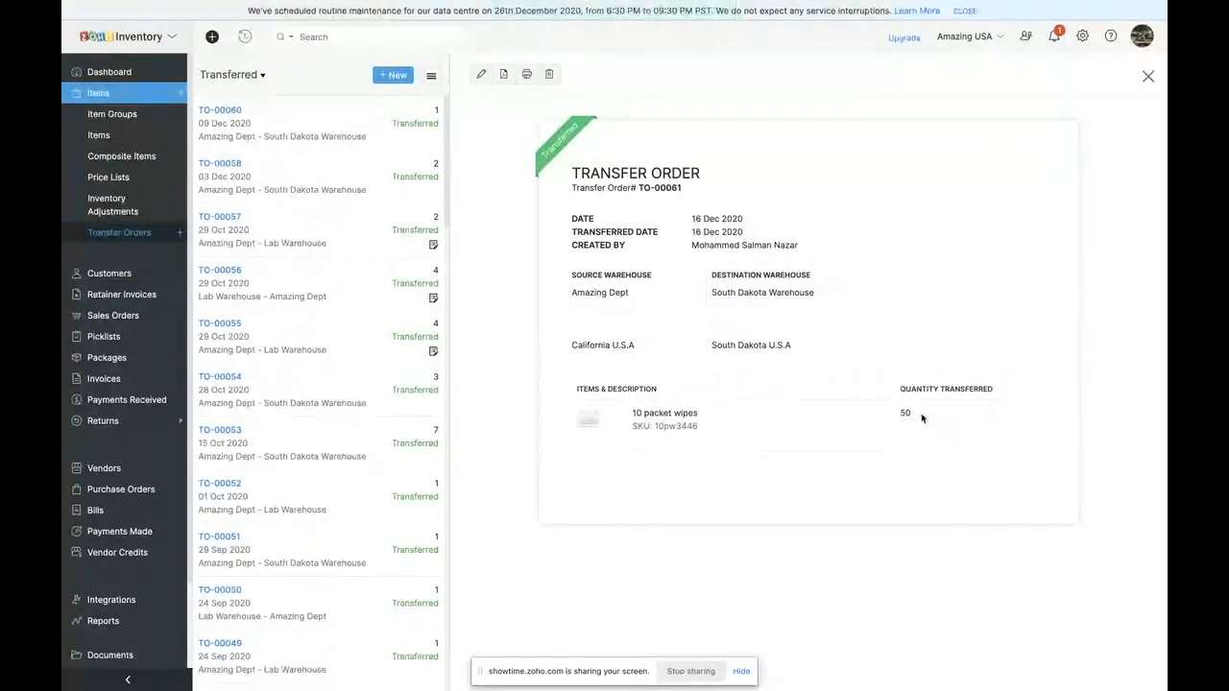
- Copy the item name 10 packet wipes from the transfer order, search the items for it, and open its overview
{"action": "left_click_drag", "start_coordinate": [631, 413], "coordinate": [760, 417]}
{"action": "key", "text": "ctrl+c"}
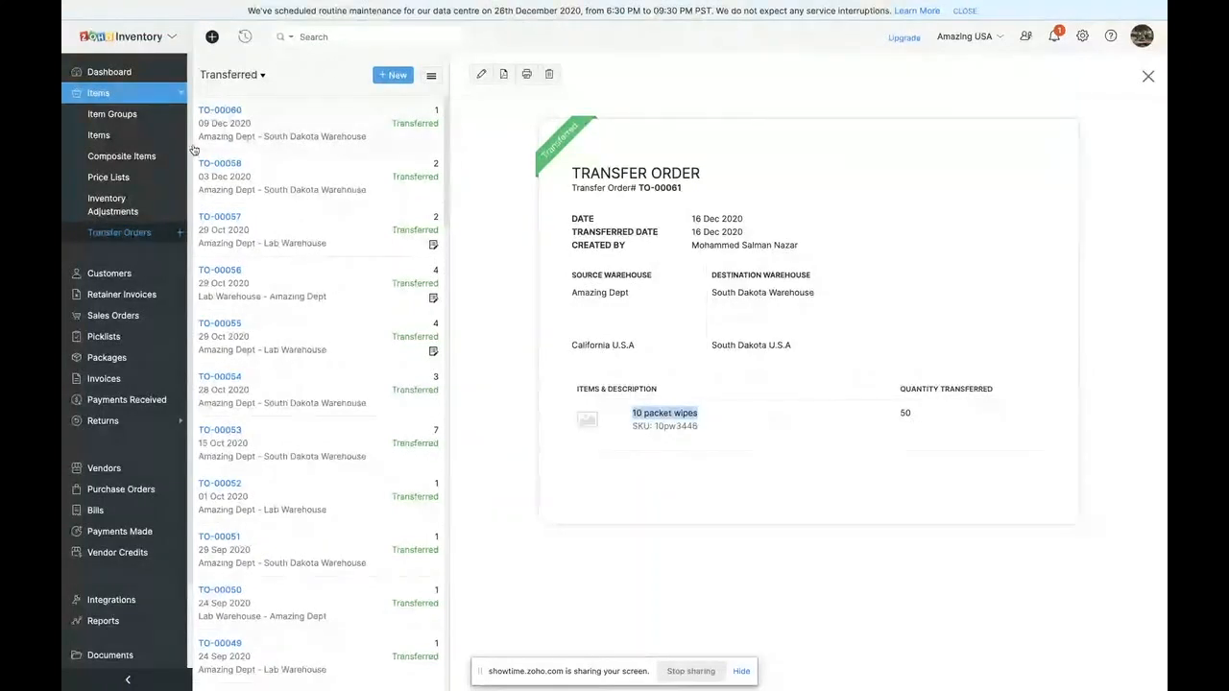
{"action": "left_click", "coordinate": [307, 37]}
{"action": "key", "text": "ctrl+v"}
{"action": "key", "text": "Return"}
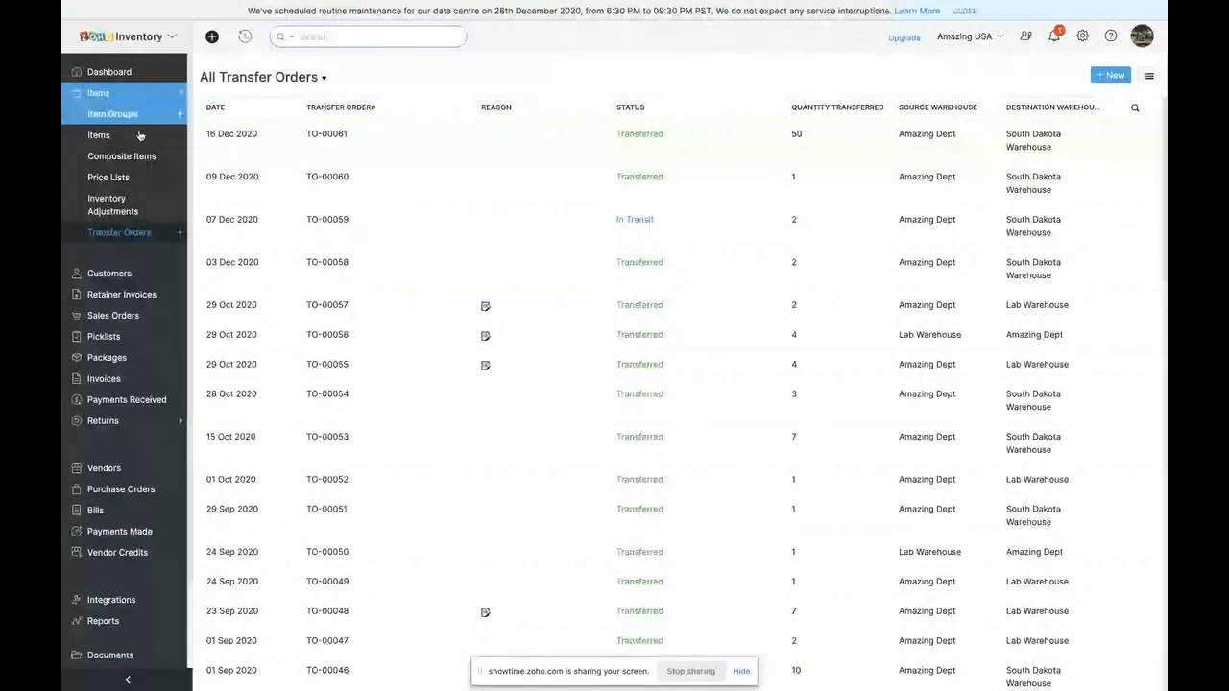
{"action": "left_click", "coordinate": [311, 37]}
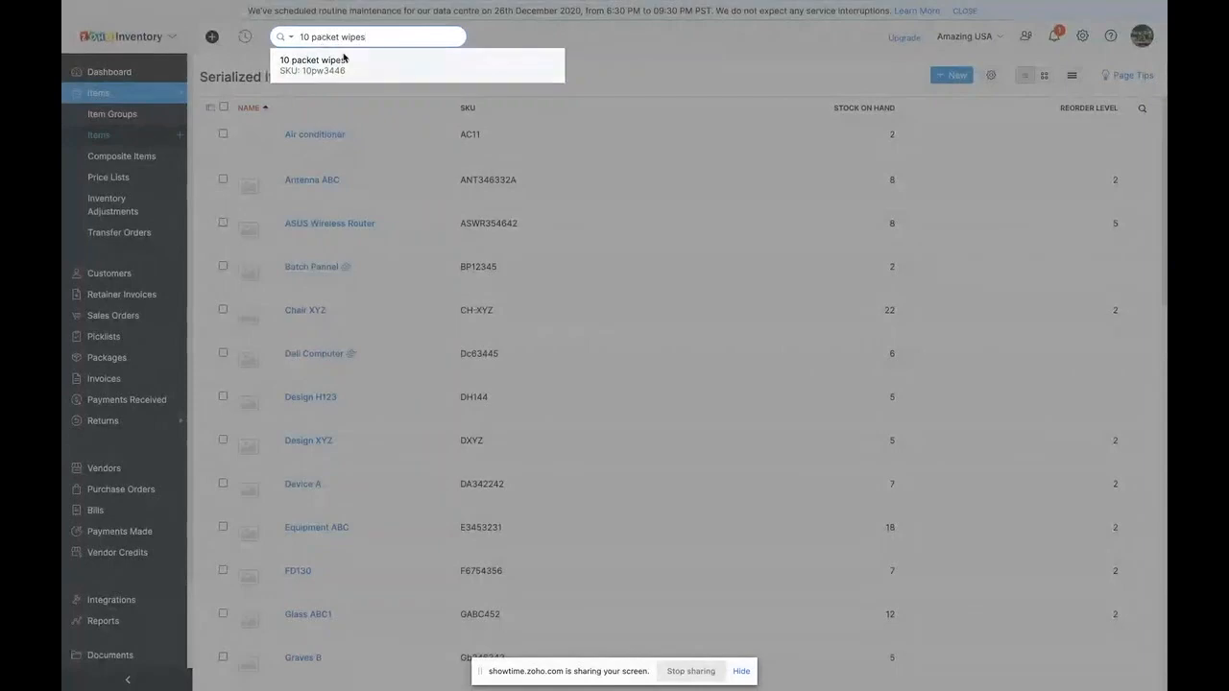
{"action": "left_click", "coordinate": [344, 56]}
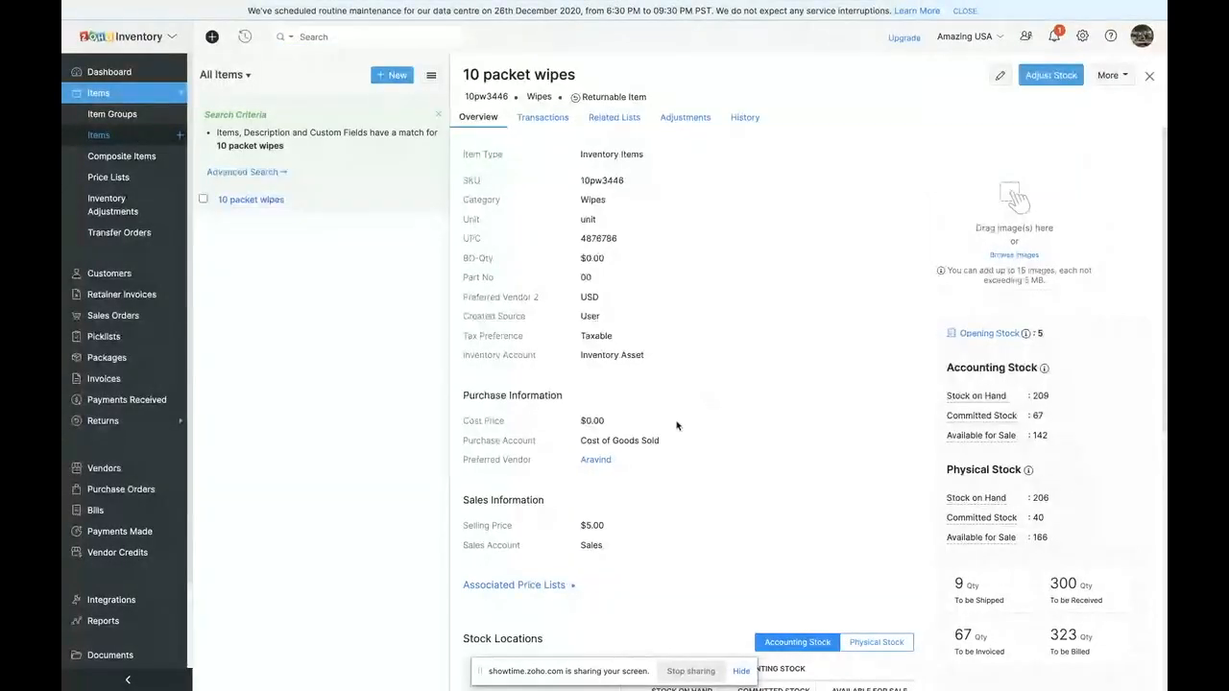
- Check the accounting stock of 10 packet wipes by warehouse, focusing on the South Dakota Warehouse's committed stock
{"action": "scroll", "coordinate": [677, 426], "scroll_direction": "down", "scroll_amount": 3}
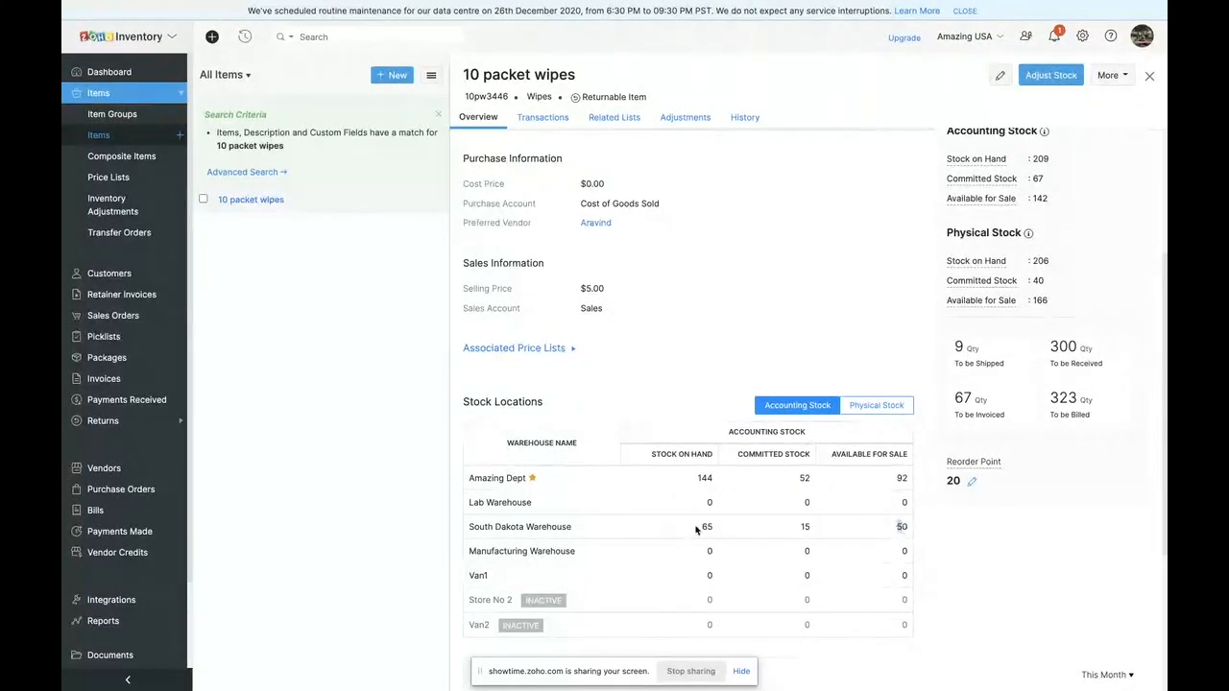
{"action": "left_click_drag", "start_coordinate": [794, 526], "coordinate": [842, 527]}
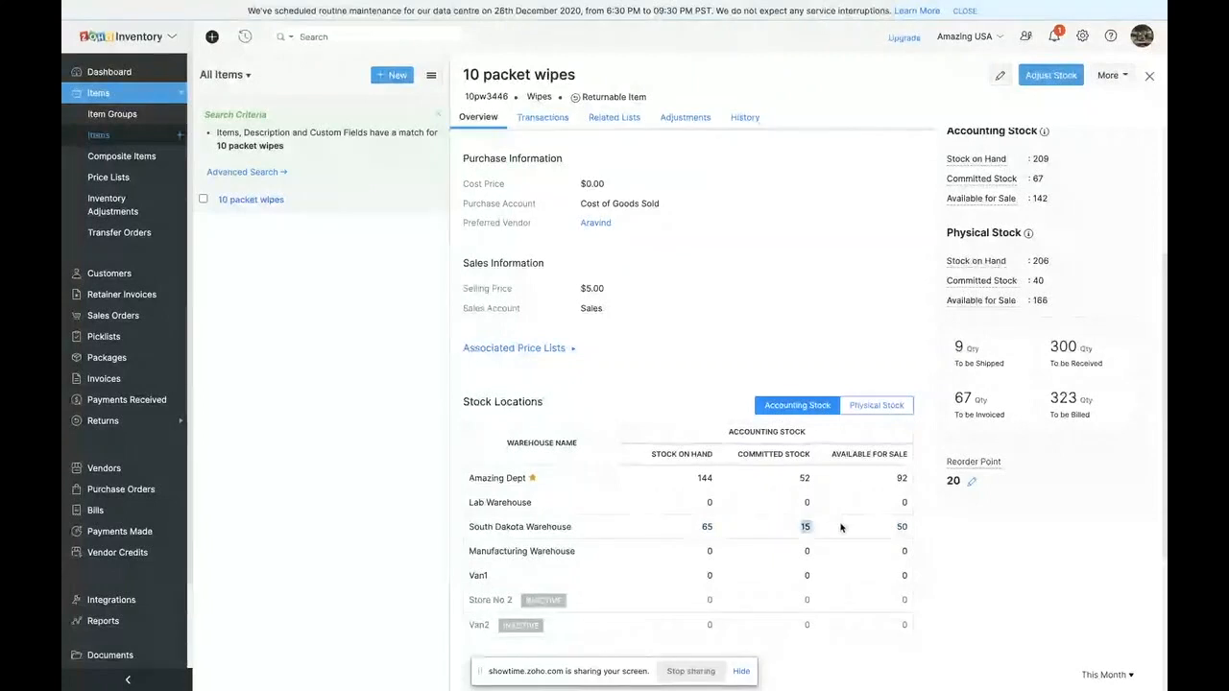
{"action": "left_click", "coordinate": [843, 527]}
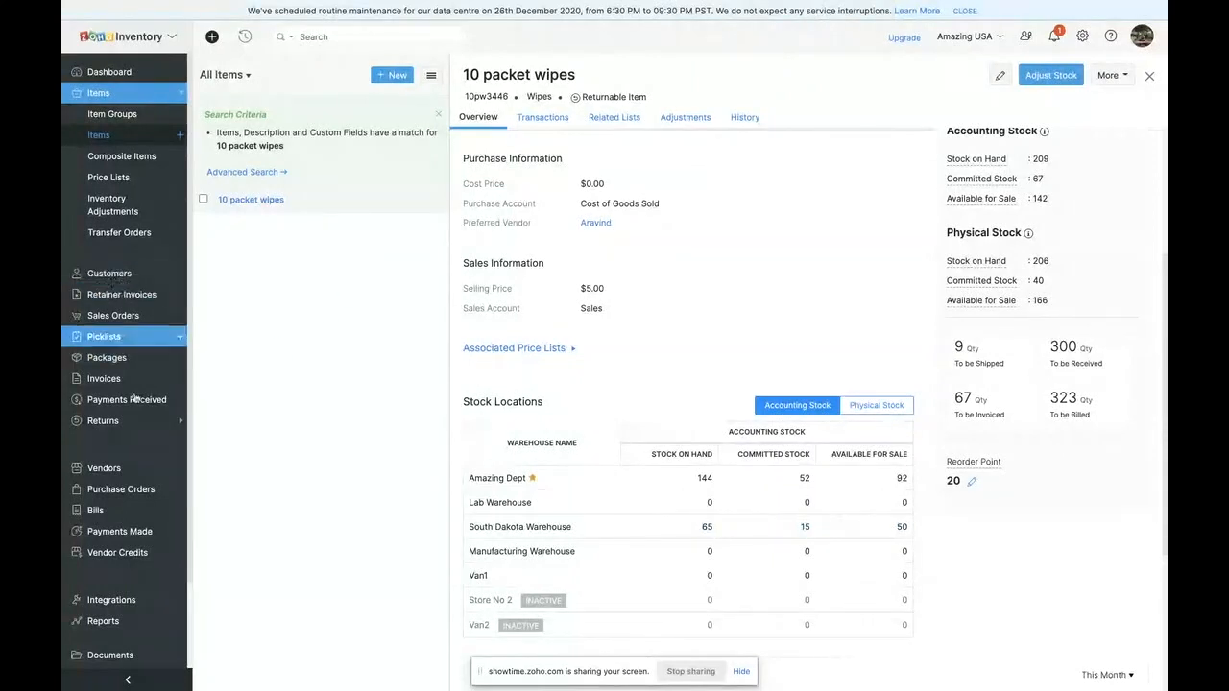
- Open the customers list and review the overview of the first customer listed
{"action": "scroll", "coordinate": [135, 384], "scroll_direction": "down", "scroll_amount": 2}
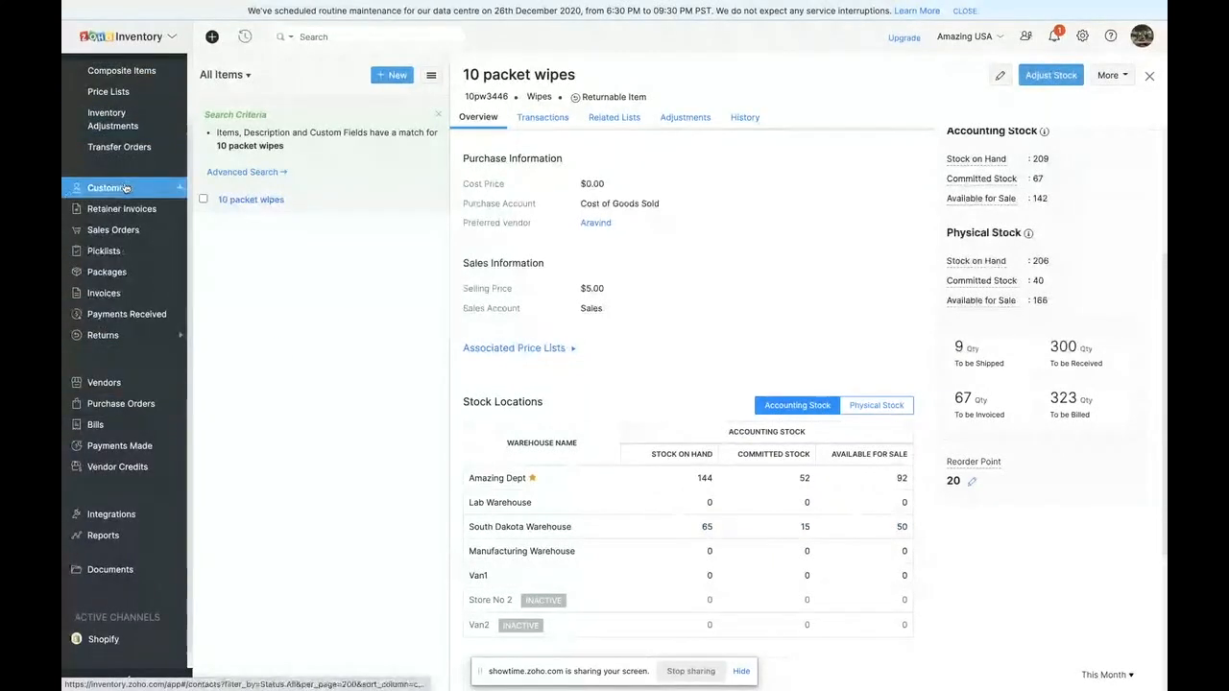
{"action": "left_click", "coordinate": [125, 189]}
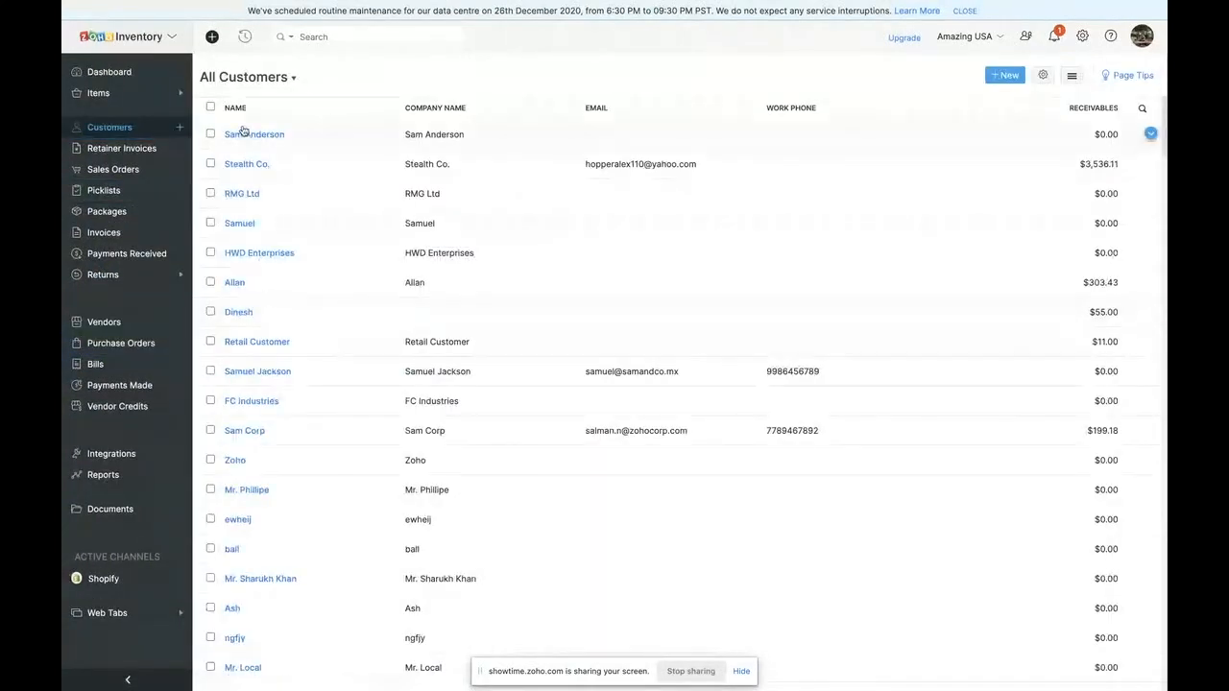
{"action": "left_click", "coordinate": [429, 136]}
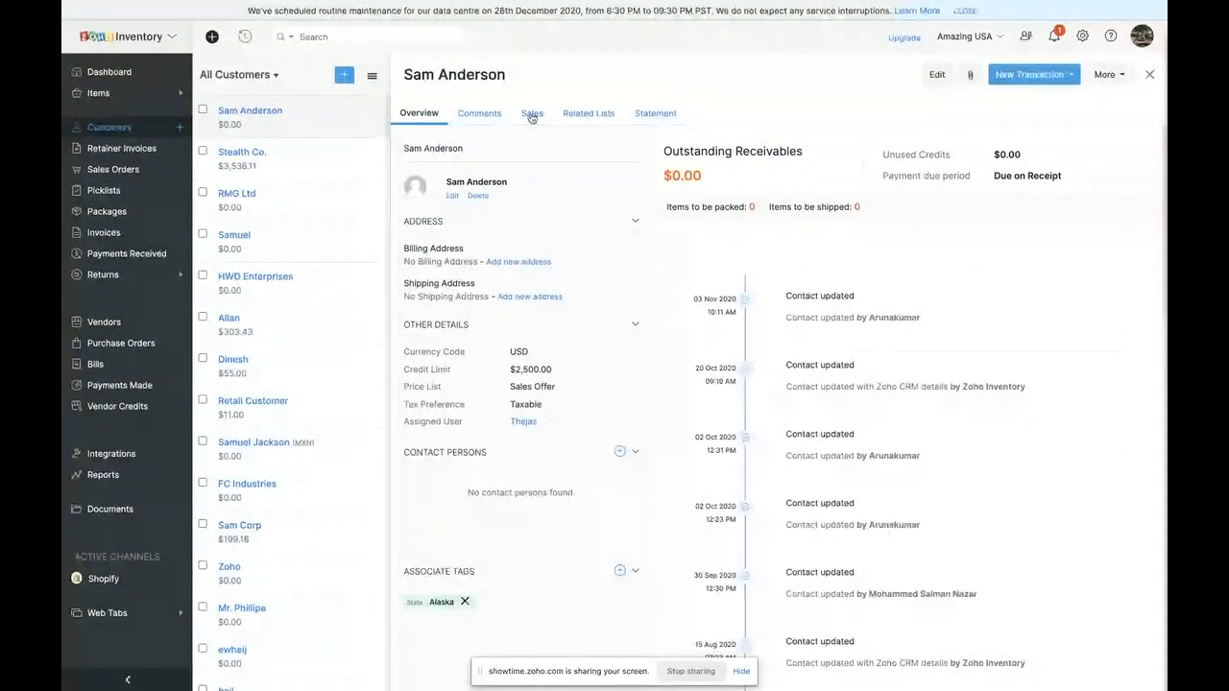
{"action": "scroll", "coordinate": [496, 250], "scroll_direction": "down", "scroll_amount": 1}
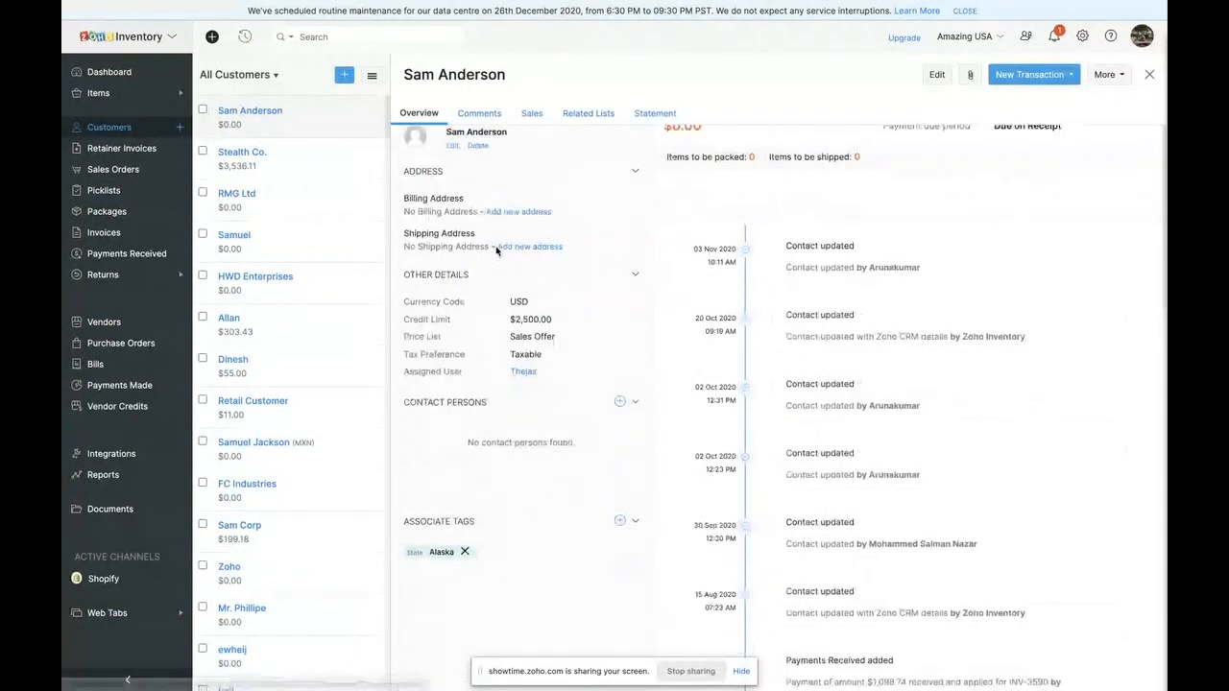
{"action": "scroll", "coordinate": [480, 168], "scroll_direction": "up", "scroll_amount": 1}
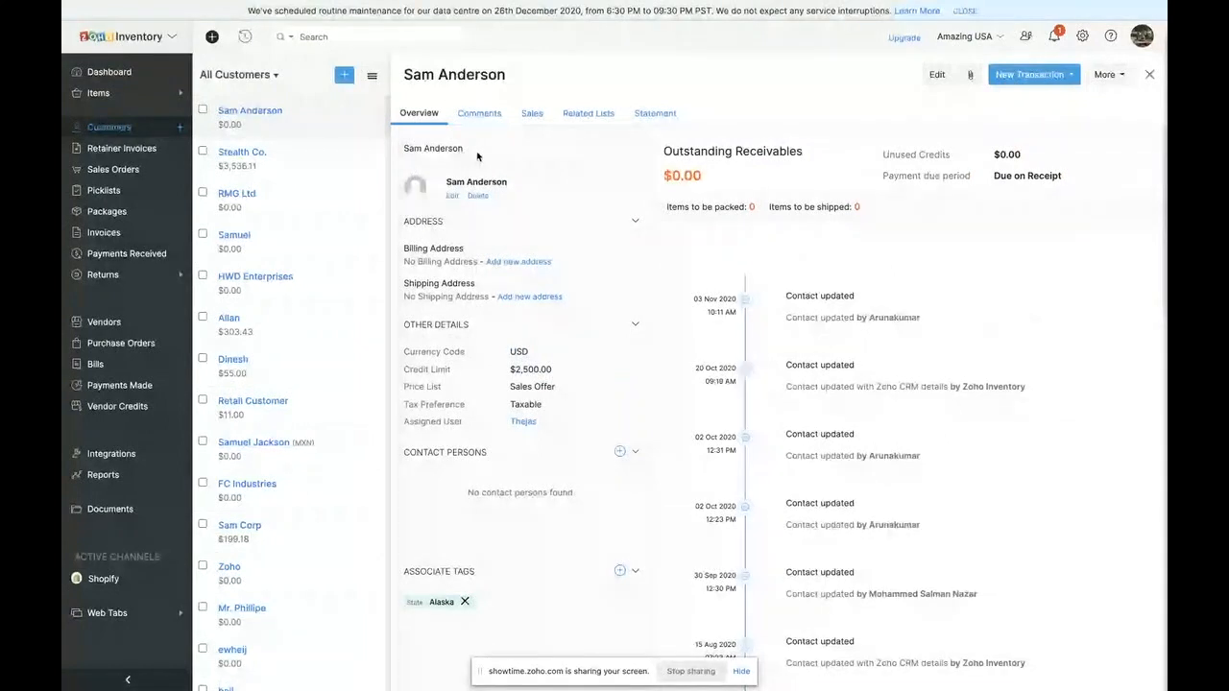
- Open the customer Stealth Co. and examine its addresses, other details, and activity timeline
{"action": "left_click", "coordinate": [288, 171]}
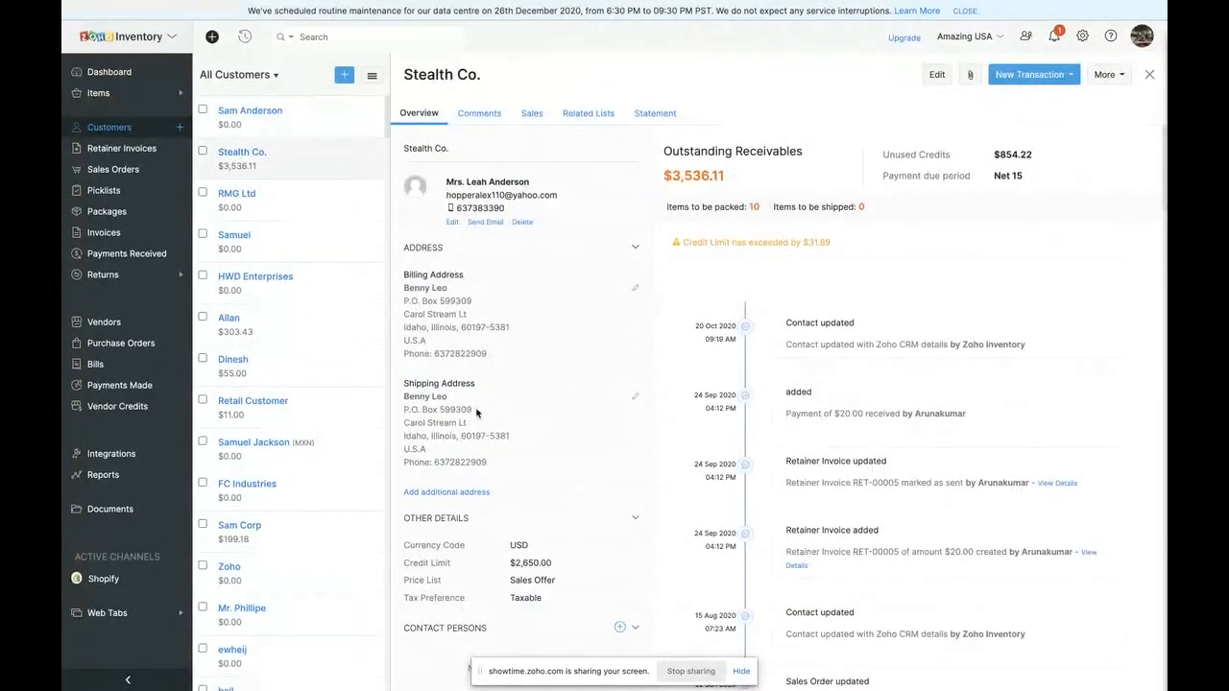
{"action": "scroll", "coordinate": [477, 413], "scroll_direction": "down", "scroll_amount": 3}
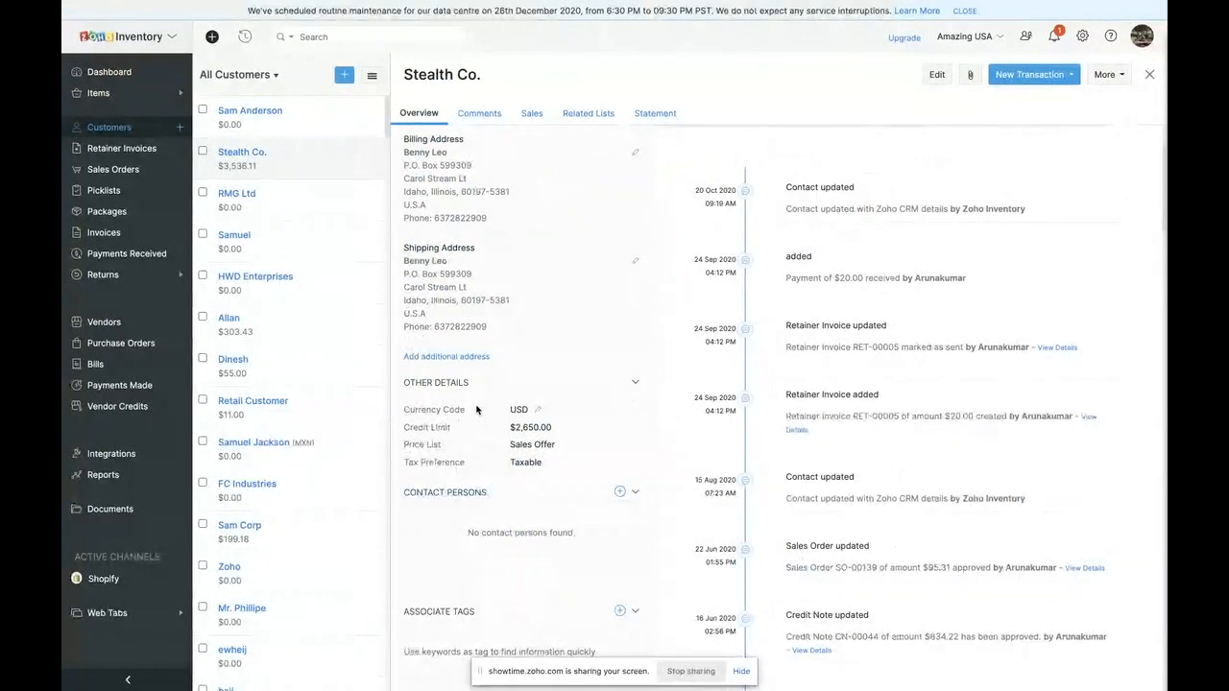
{"action": "scroll", "coordinate": [824, 331], "scroll_direction": "up", "scroll_amount": 3}
{"action": "scroll", "coordinate": [833, 401], "scroll_direction": "down", "scroll_amount": 5}
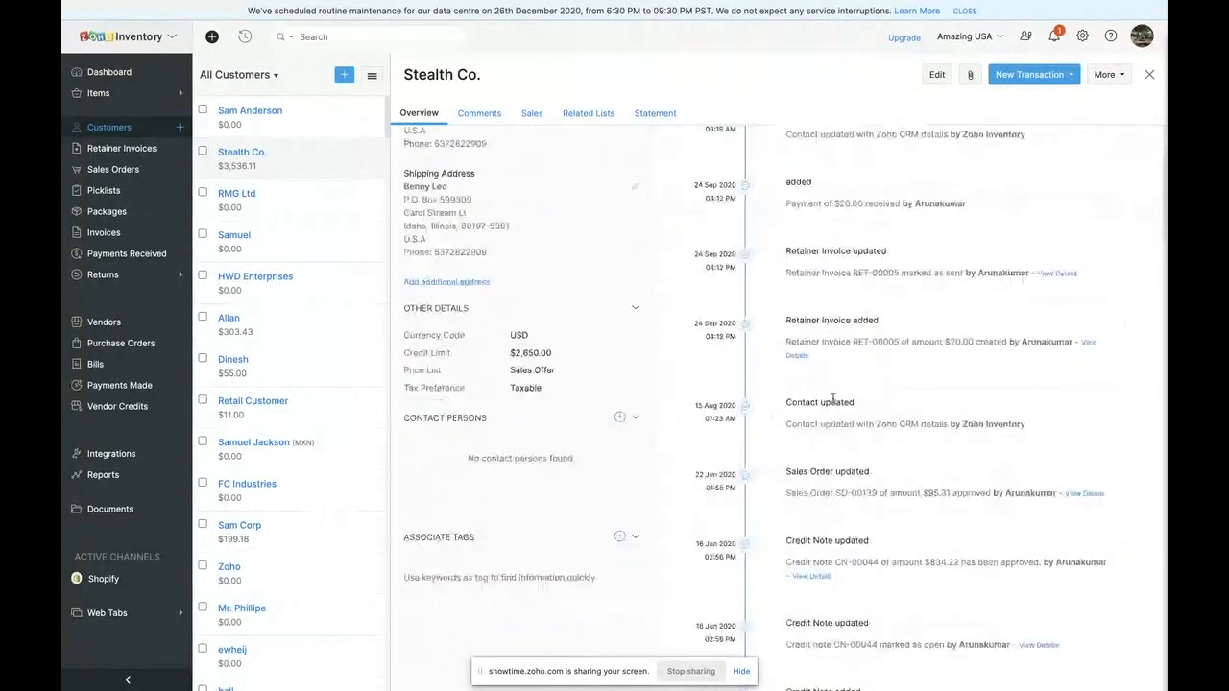
{"action": "scroll", "coordinate": [832, 400], "scroll_direction": "down", "scroll_amount": 5}
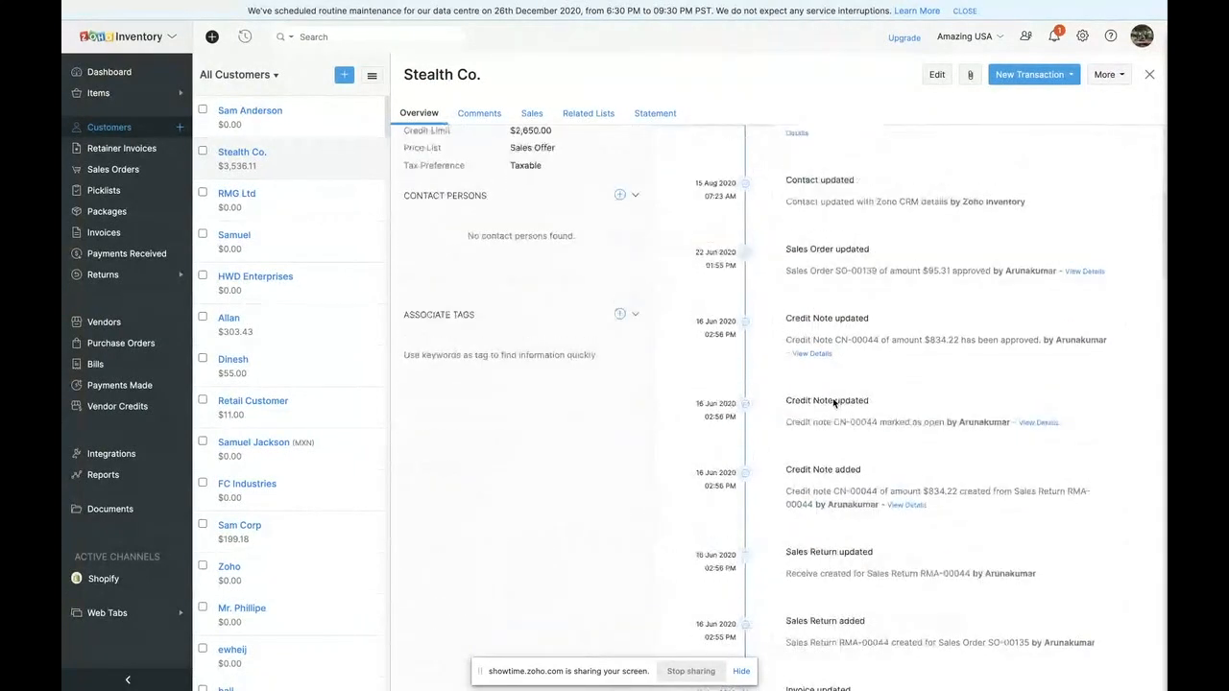
{"action": "scroll", "coordinate": [833, 403], "scroll_direction": "up", "scroll_amount": 10}
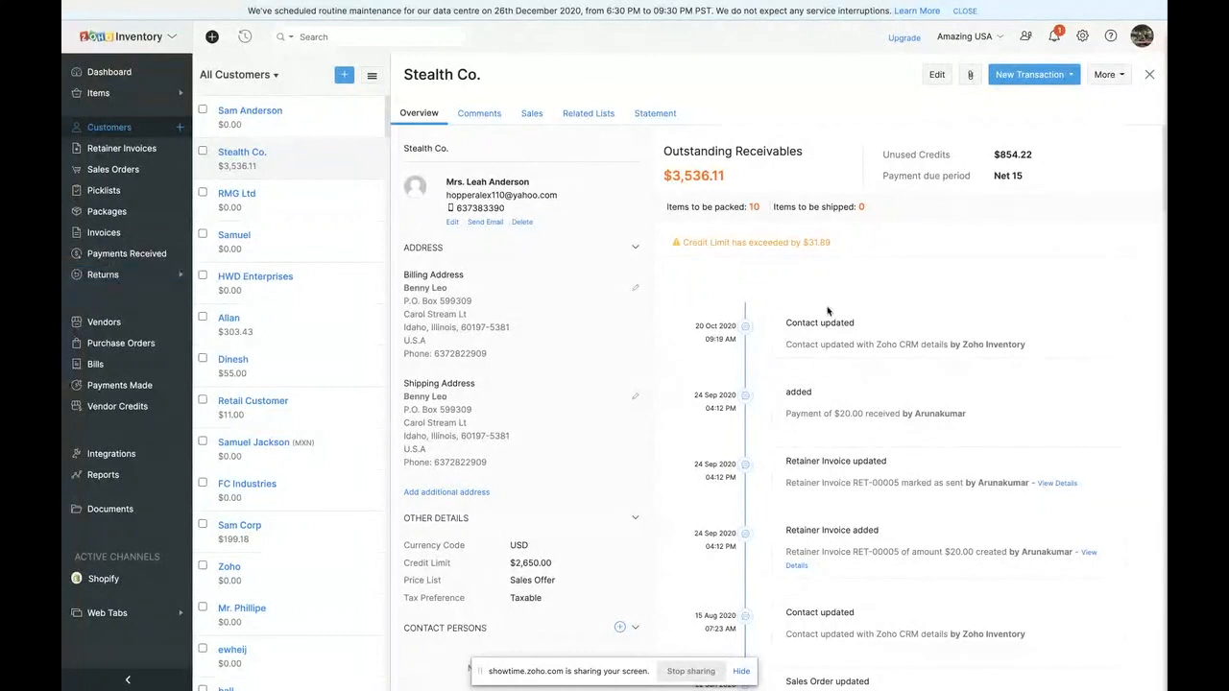
- Review Stealth Co.'s comments and sales transactions, expanding its credit notes
{"action": "left_click", "coordinate": [477, 114]}
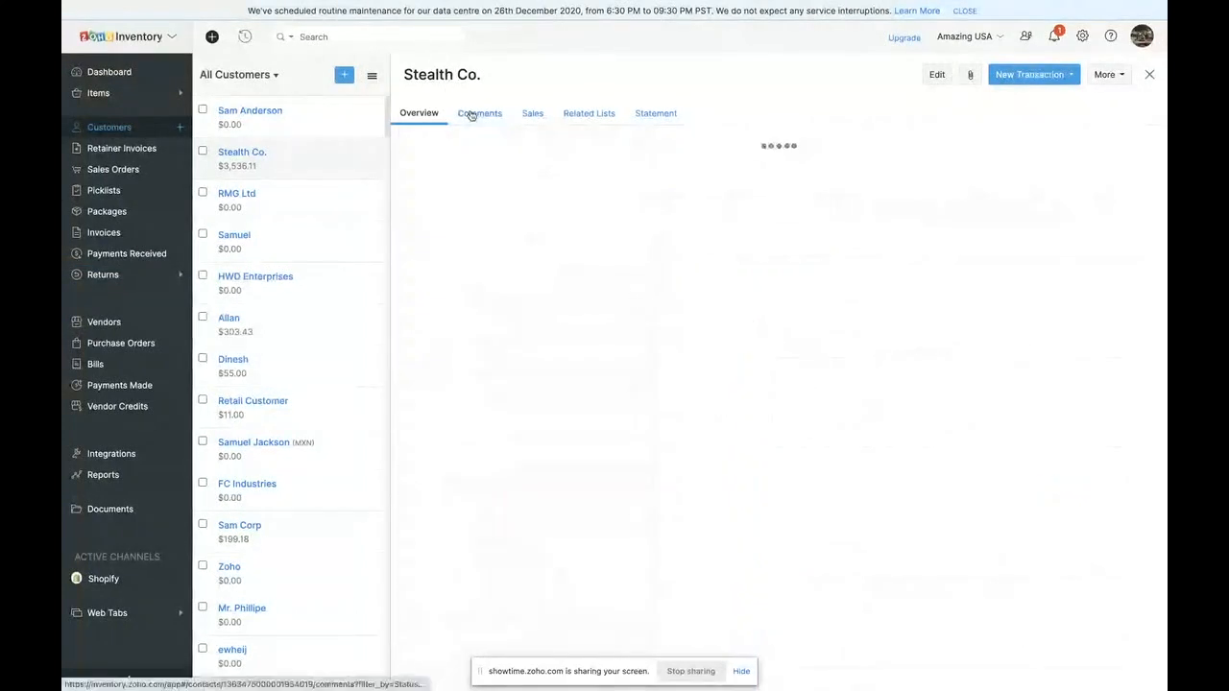
{"action": "left_click", "coordinate": [532, 115]}
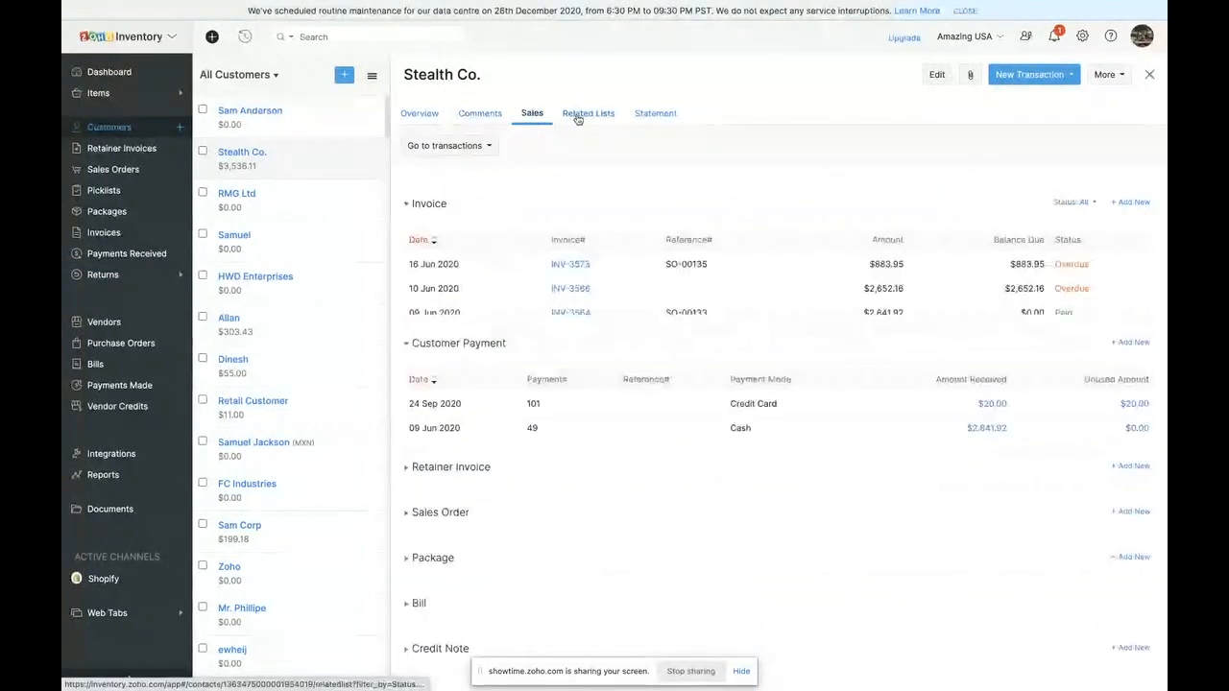
{"action": "scroll", "coordinate": [444, 488], "scroll_direction": "down", "scroll_amount": 2}
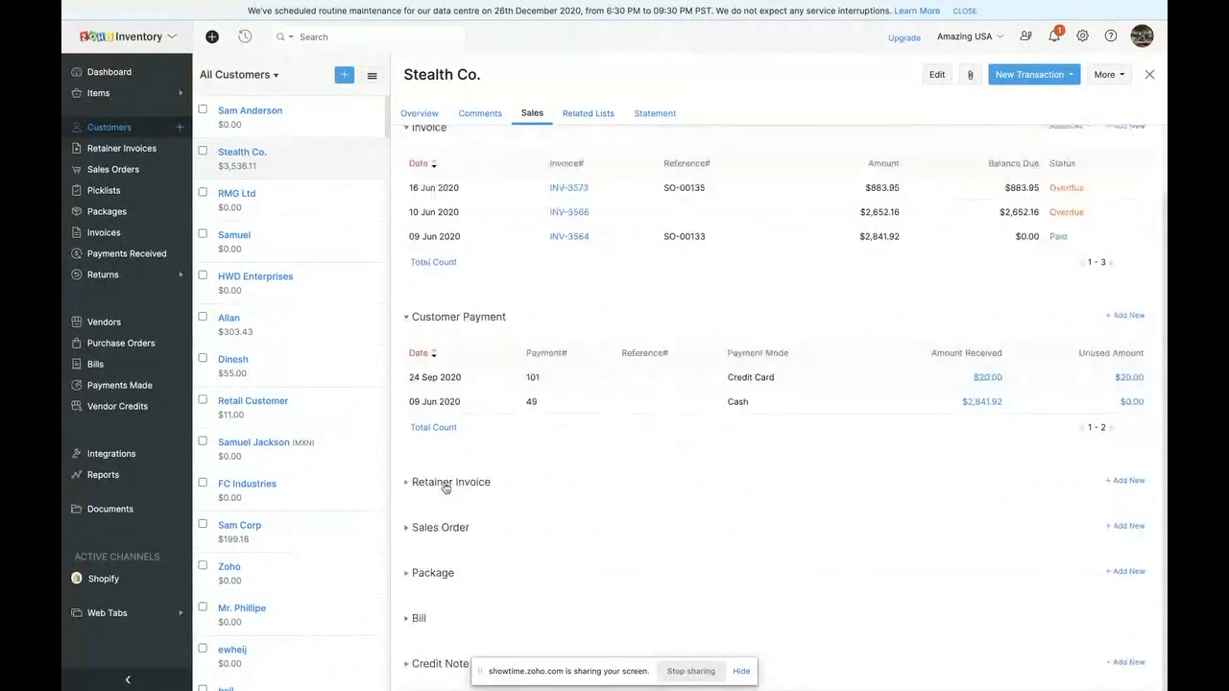
{"action": "scroll", "coordinate": [434, 577], "scroll_direction": "down", "scroll_amount": 2}
{"action": "left_click", "coordinate": [438, 569]}
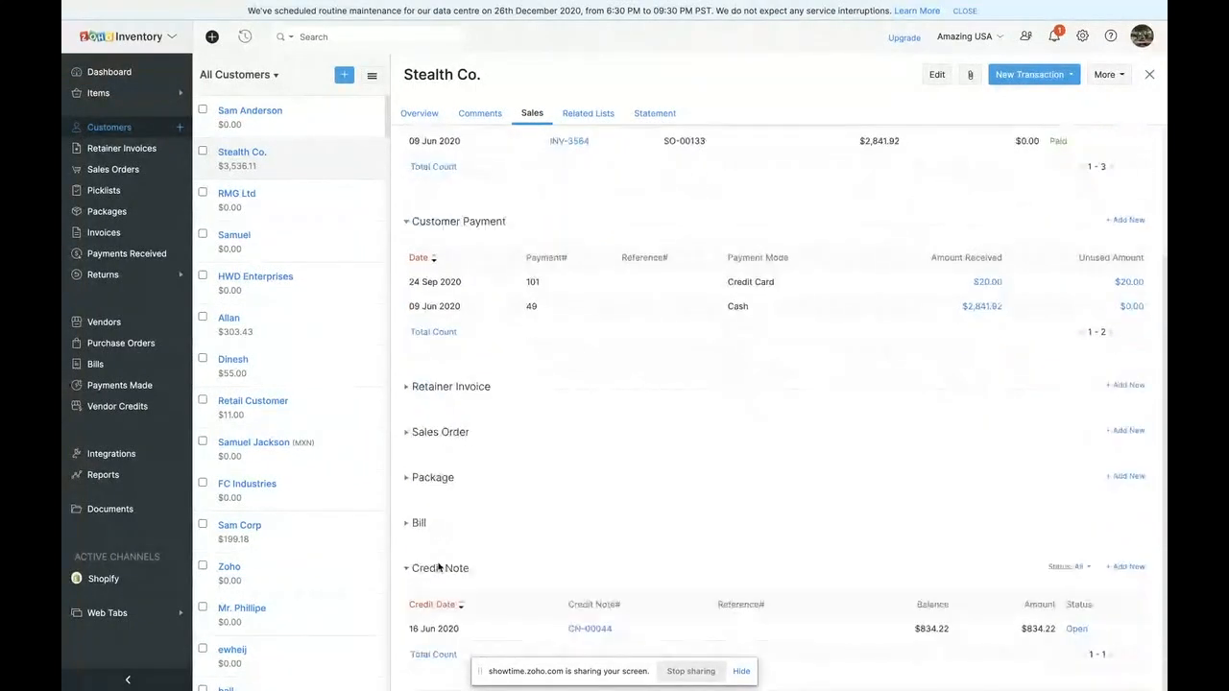
{"action": "scroll", "coordinate": [436, 468], "scroll_direction": "up", "scroll_amount": 4}
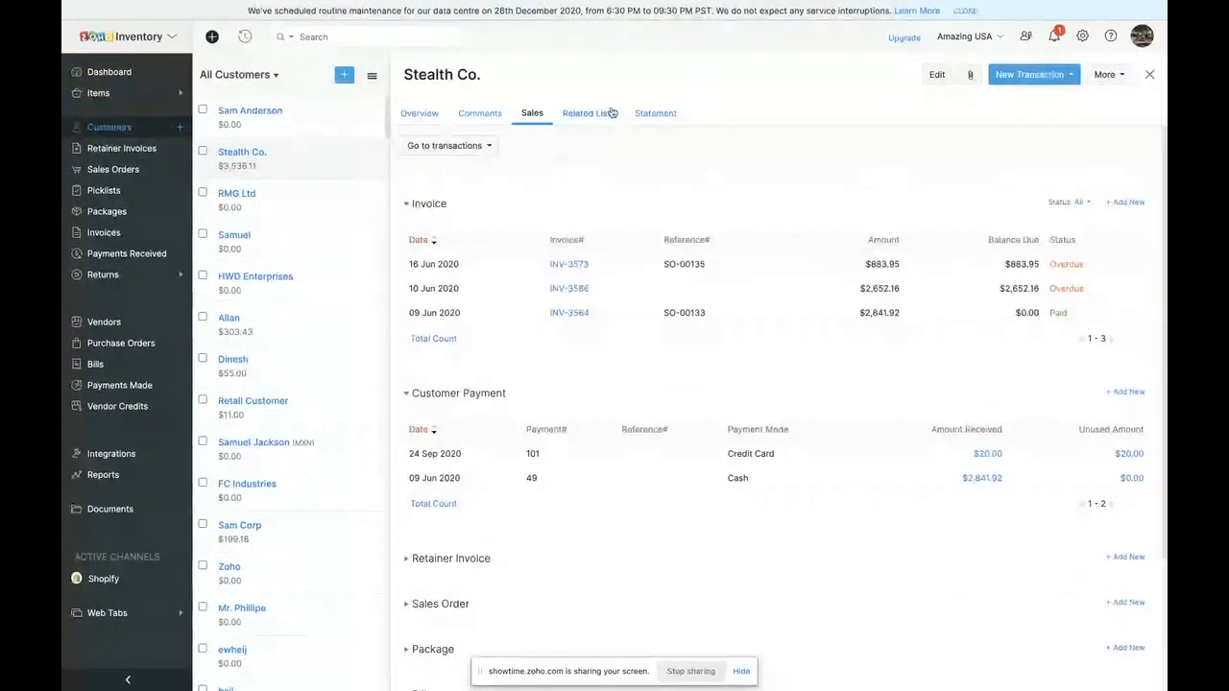
- View Stealth Co.'s customer statement for this month and return to its overview details
{"action": "left_click", "coordinate": [658, 113]}
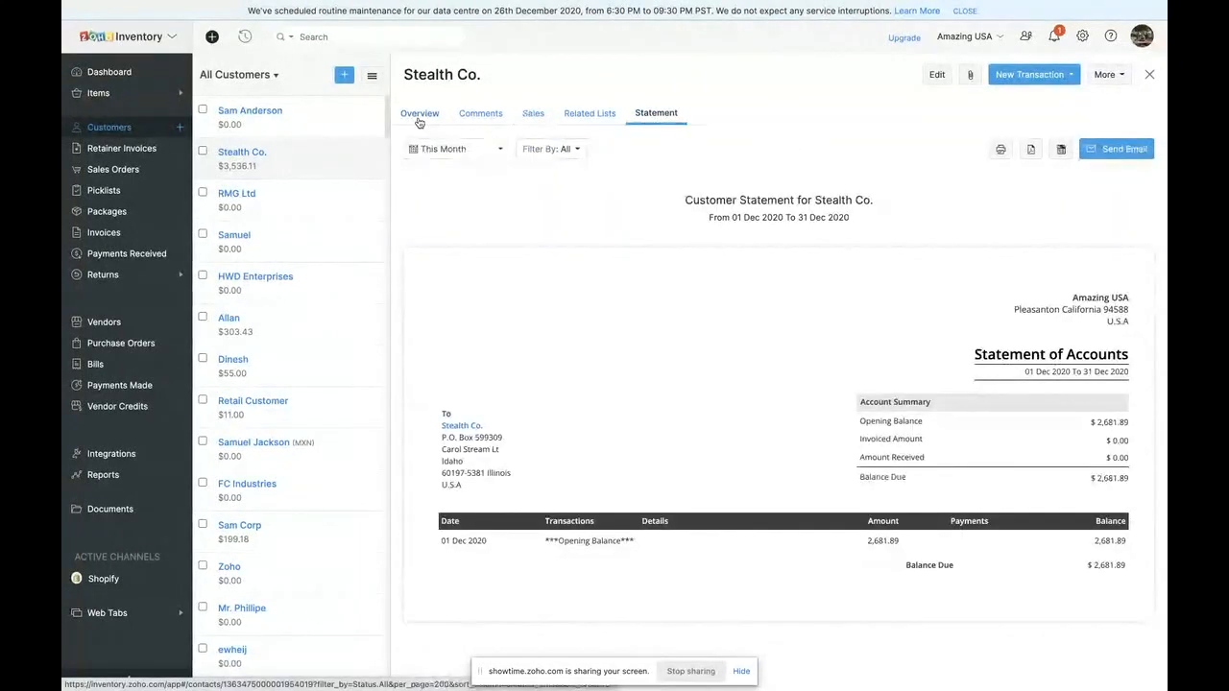
{"action": "left_click", "coordinate": [418, 115]}
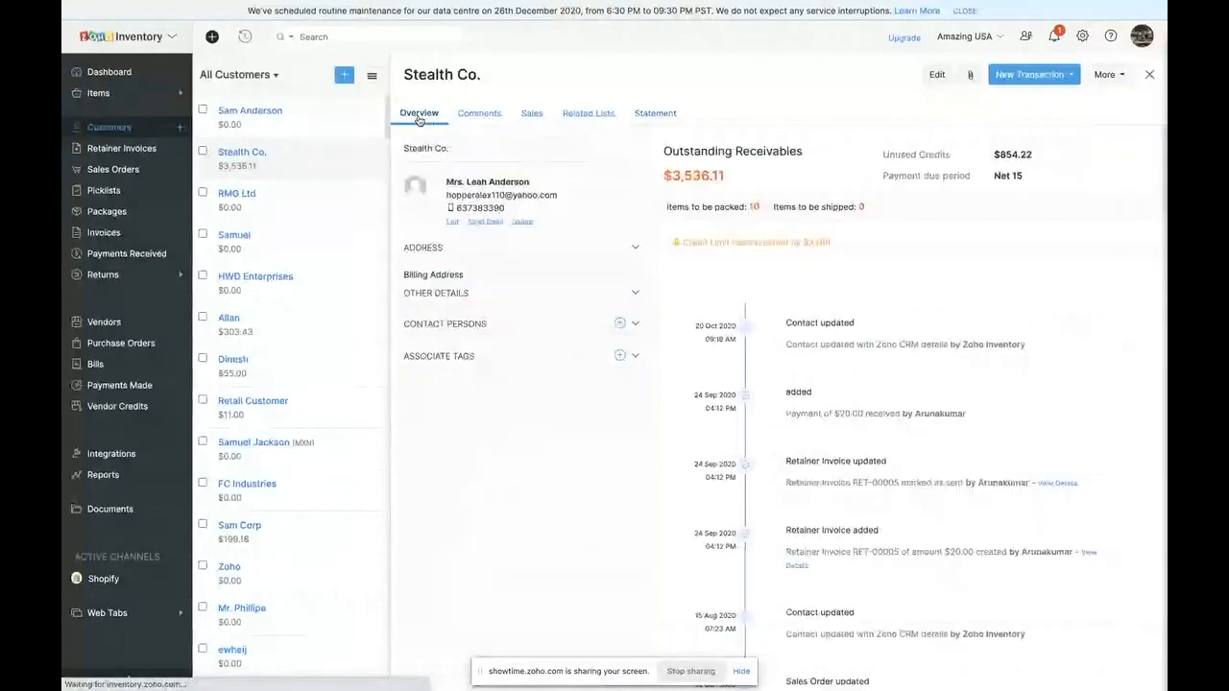
{"action": "scroll", "coordinate": [486, 356], "scroll_direction": "down", "scroll_amount": 2}
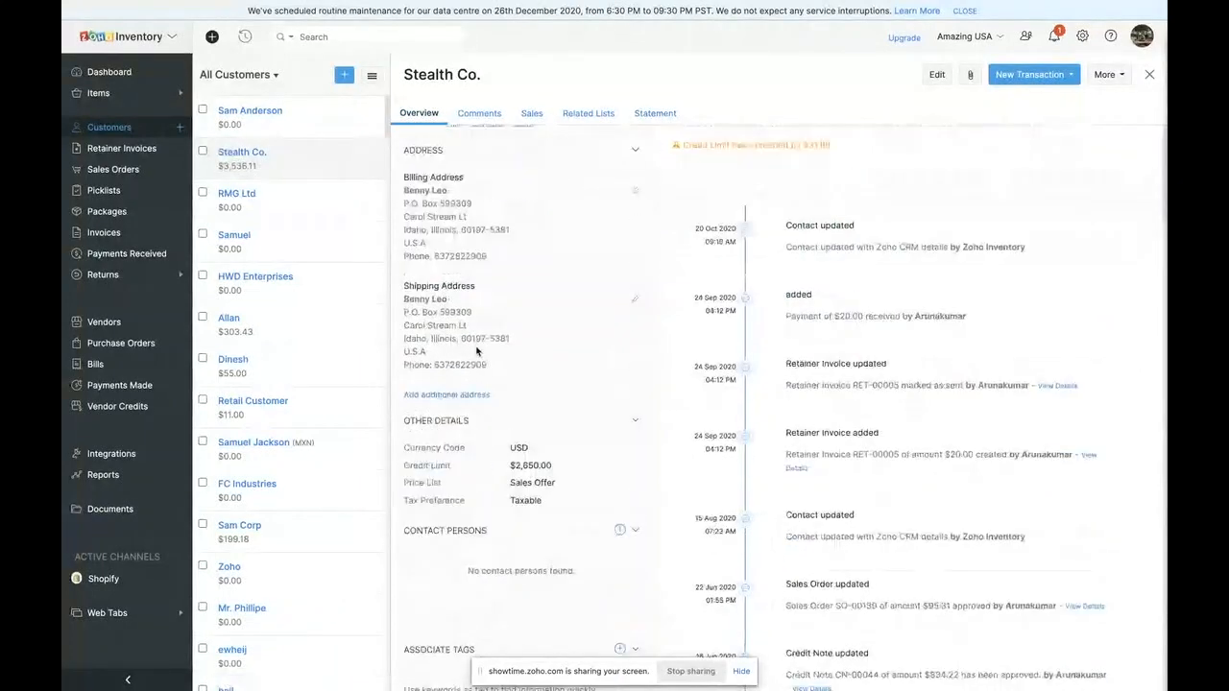
{"action": "scroll", "coordinate": [475, 343], "scroll_direction": "up", "scroll_amount": 2}
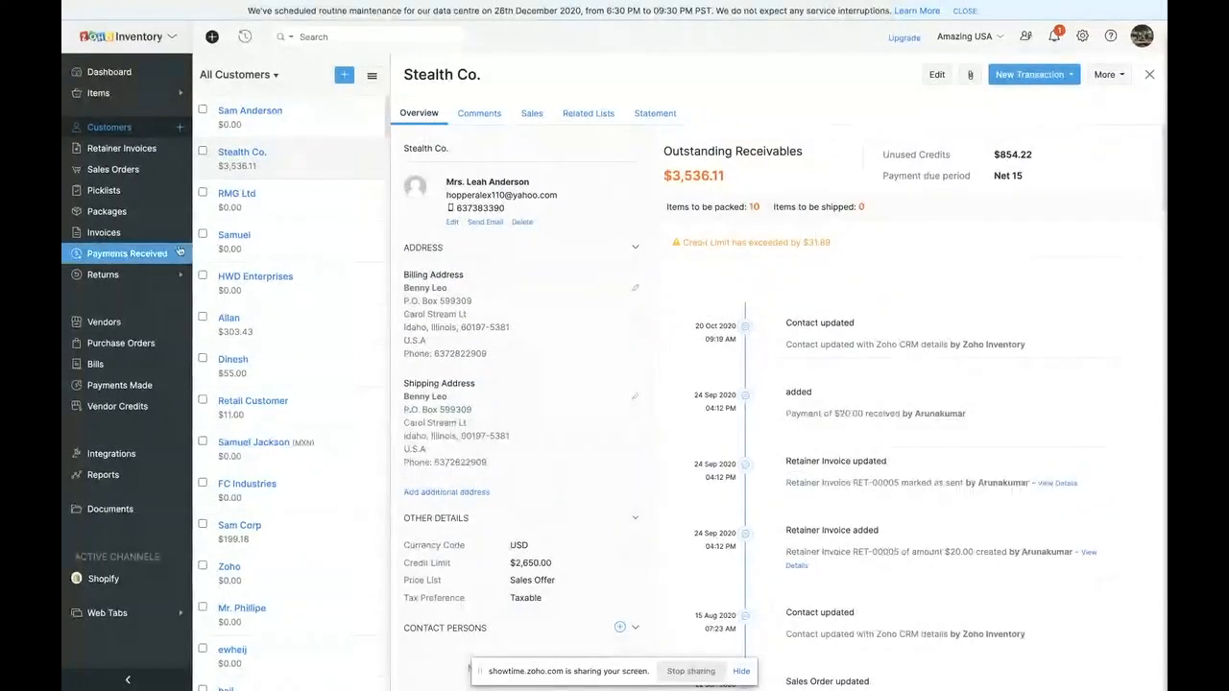
- Review the fields of a new retainer invoice and leave the form without saving
{"action": "left_click", "coordinate": [114, 154]}
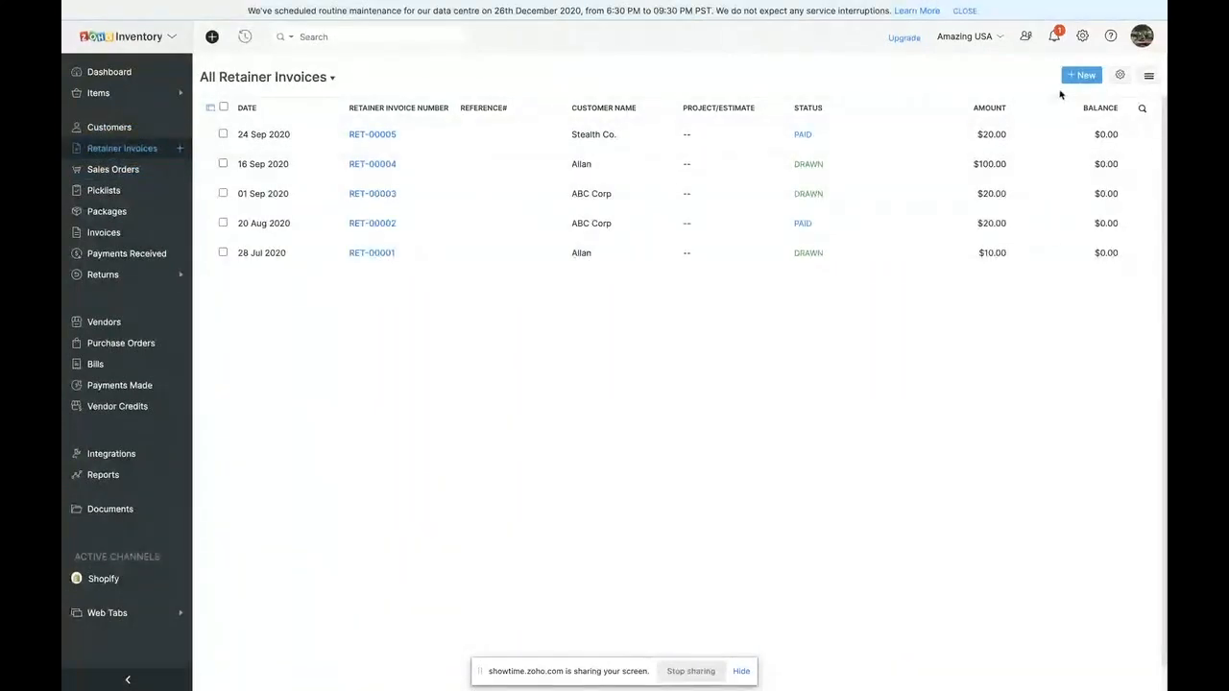
{"action": "left_click", "coordinate": [1073, 80]}
{"action": "scroll", "coordinate": [326, 384], "scroll_direction": "down", "scroll_amount": 1}
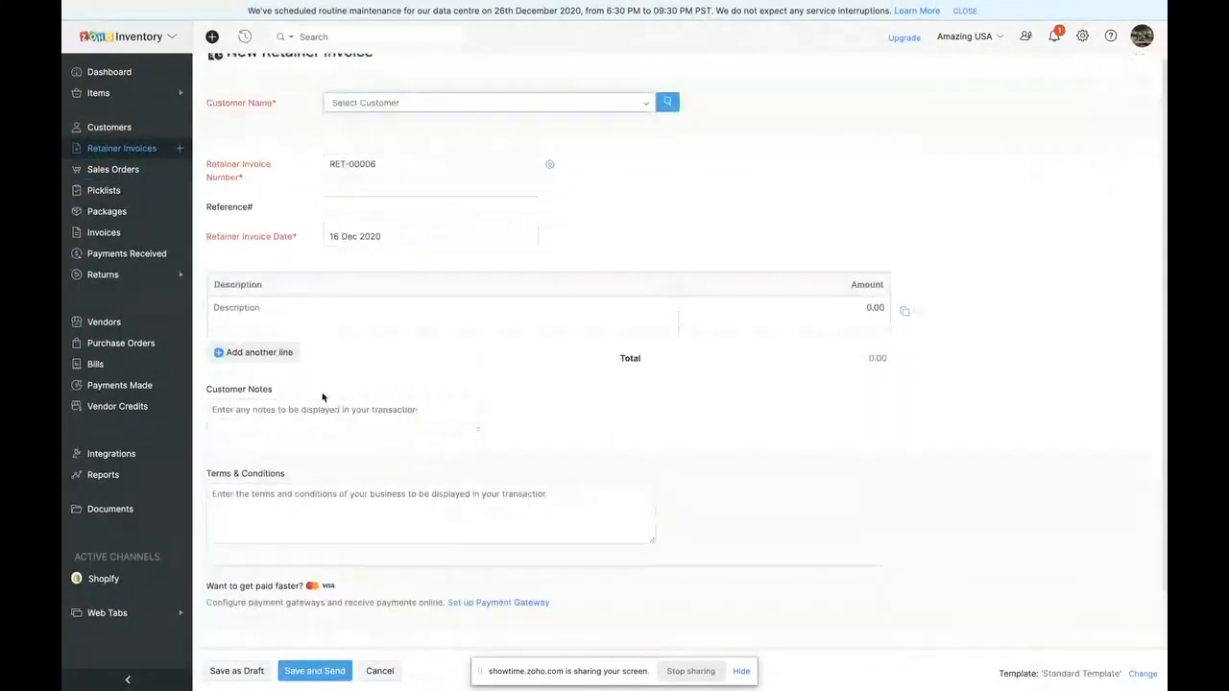
{"action": "scroll", "coordinate": [323, 397], "scroll_direction": "down", "scroll_amount": 1}
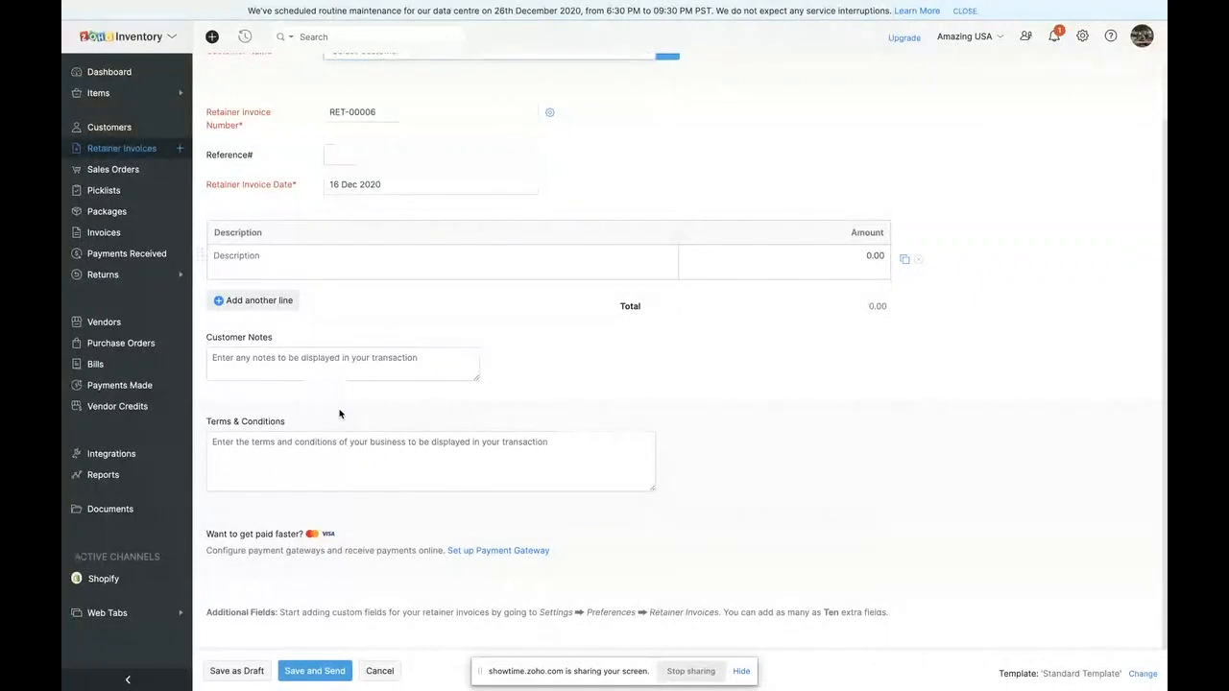
{"action": "scroll", "coordinate": [340, 417], "scroll_direction": "up", "scroll_amount": 1}
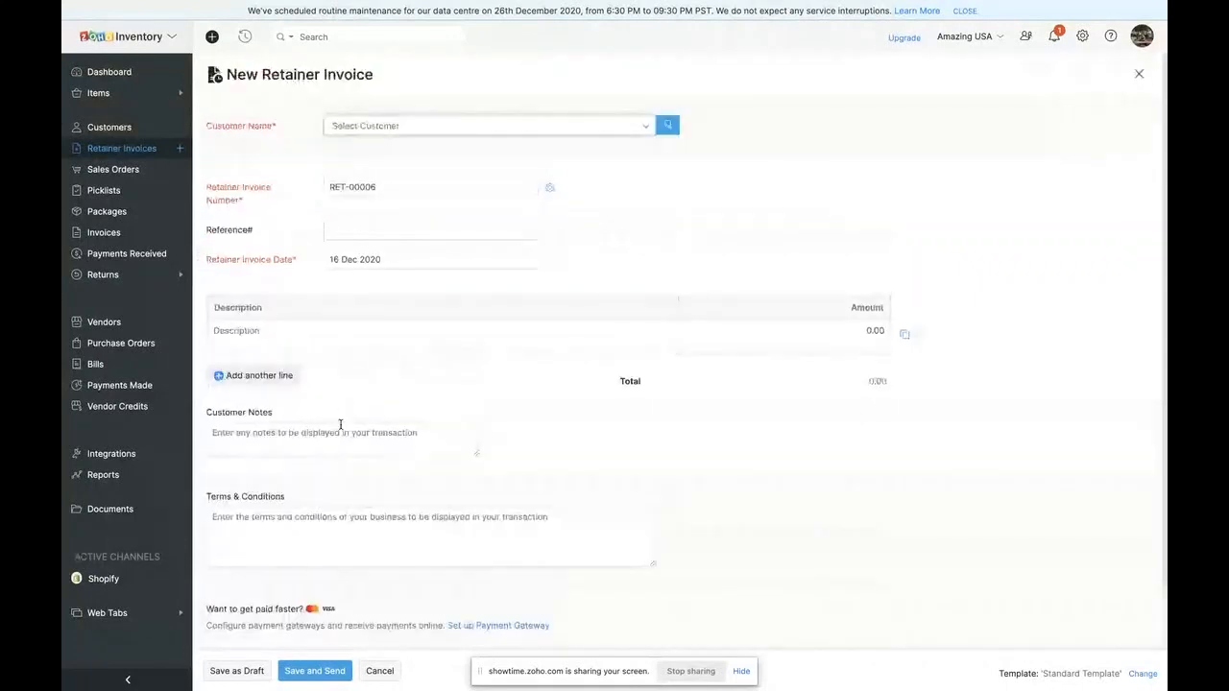
{"action": "left_click", "coordinate": [377, 673]}
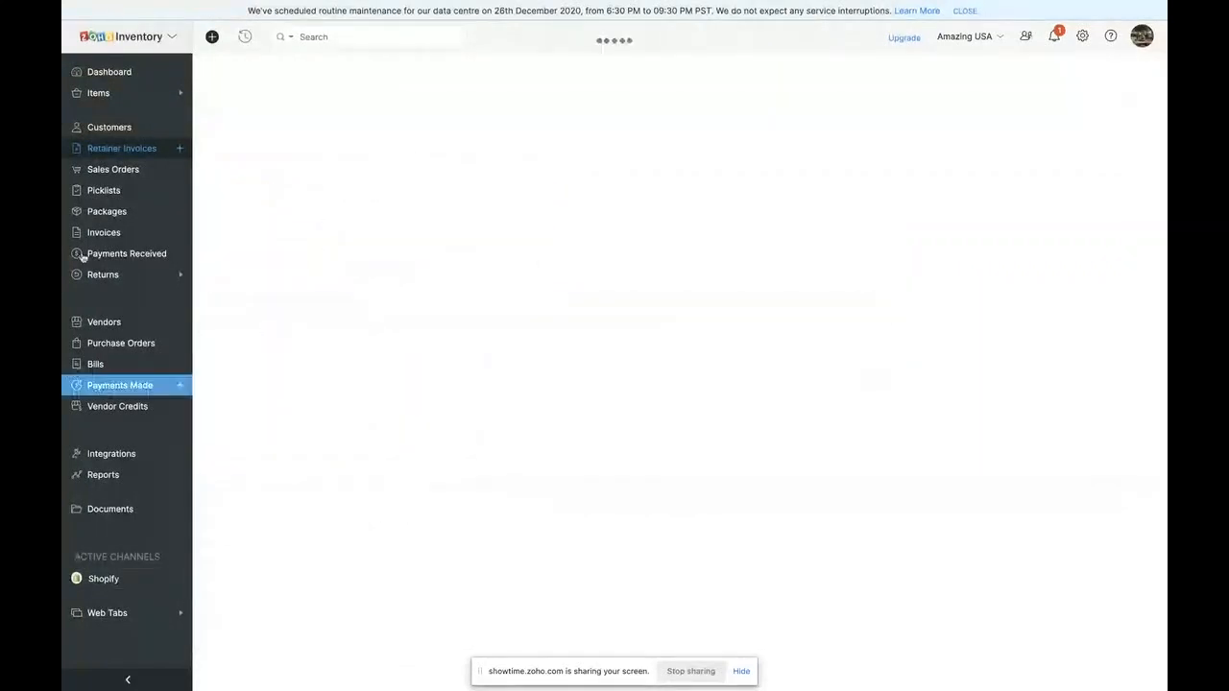
- Start a new sales order for the customer Stealth Co
{"action": "left_click", "coordinate": [177, 169]}
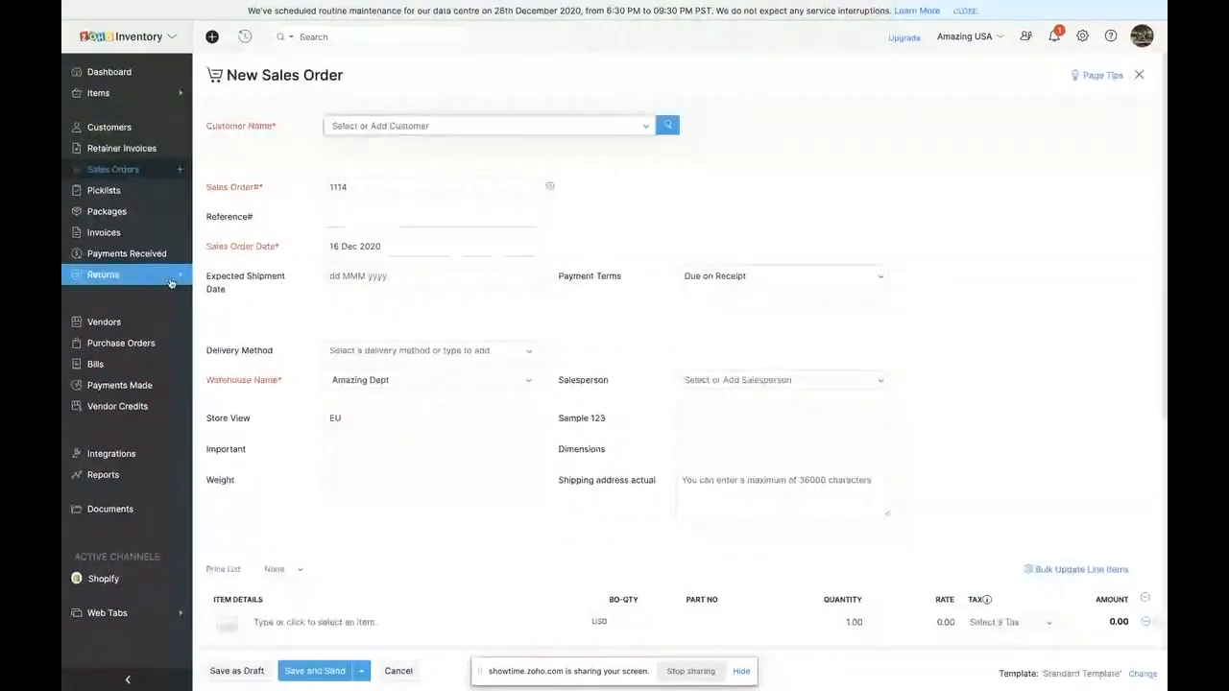
{"action": "left_click", "coordinate": [428, 127]}
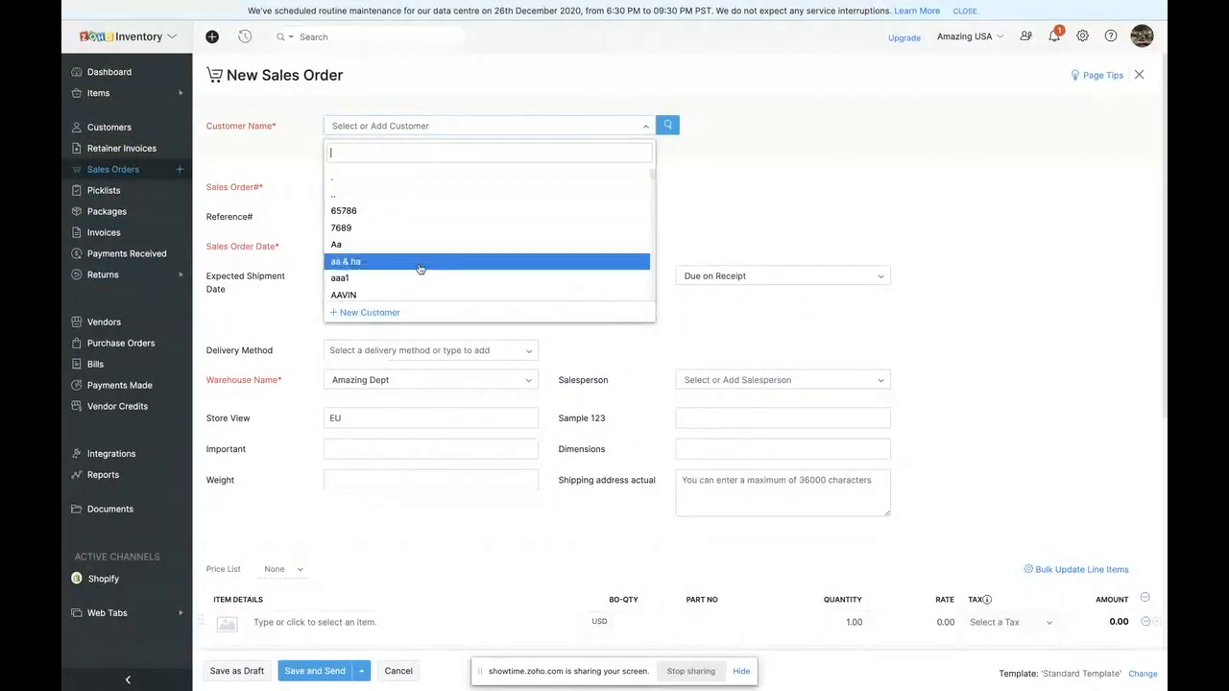
{"action": "type", "text": "stea"}
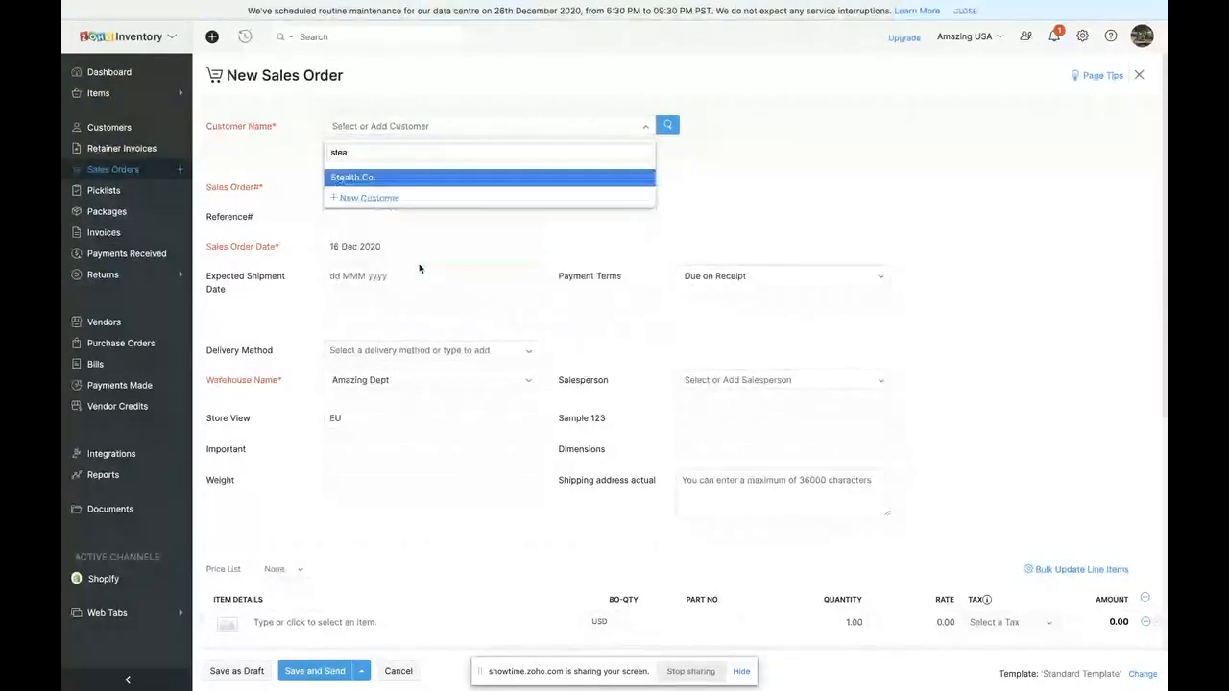
{"action": "key", "text": "Return"}
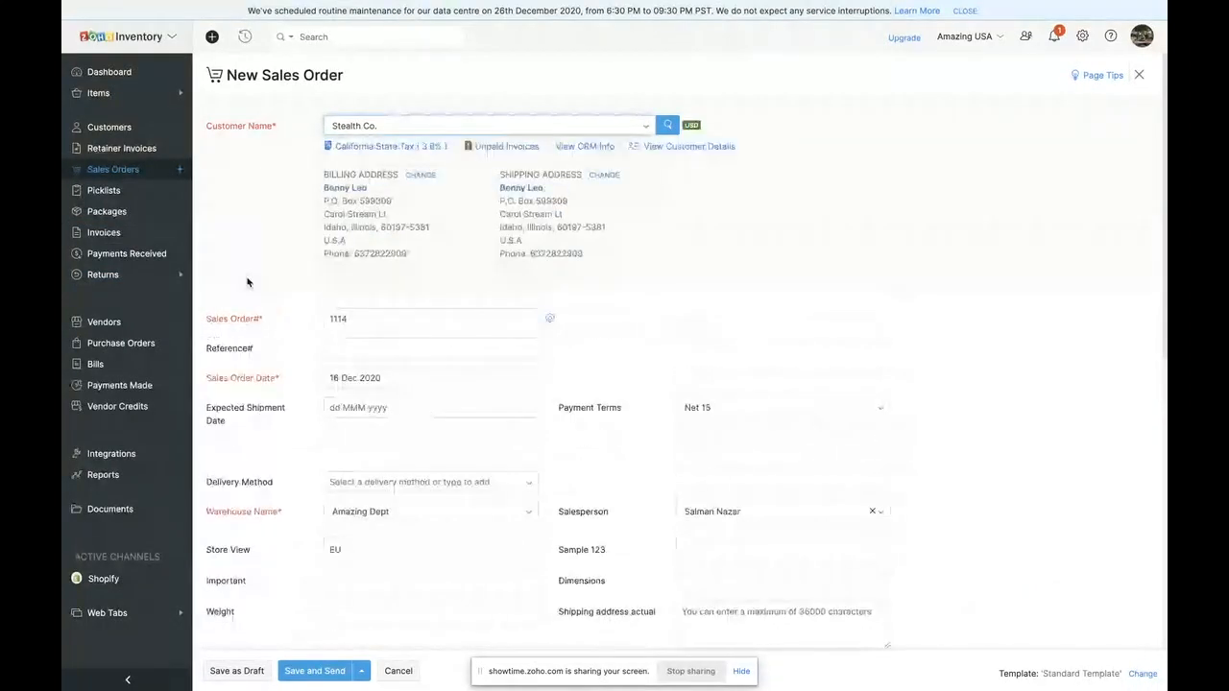
- Review the customer details filled into the sales order and add 10 packet wipes as its line item
{"action": "scroll", "coordinate": [405, 220], "scroll_direction": "down", "scroll_amount": 1}
{"action": "scroll", "coordinate": [472, 135], "scroll_direction": "up", "scroll_amount": 1}
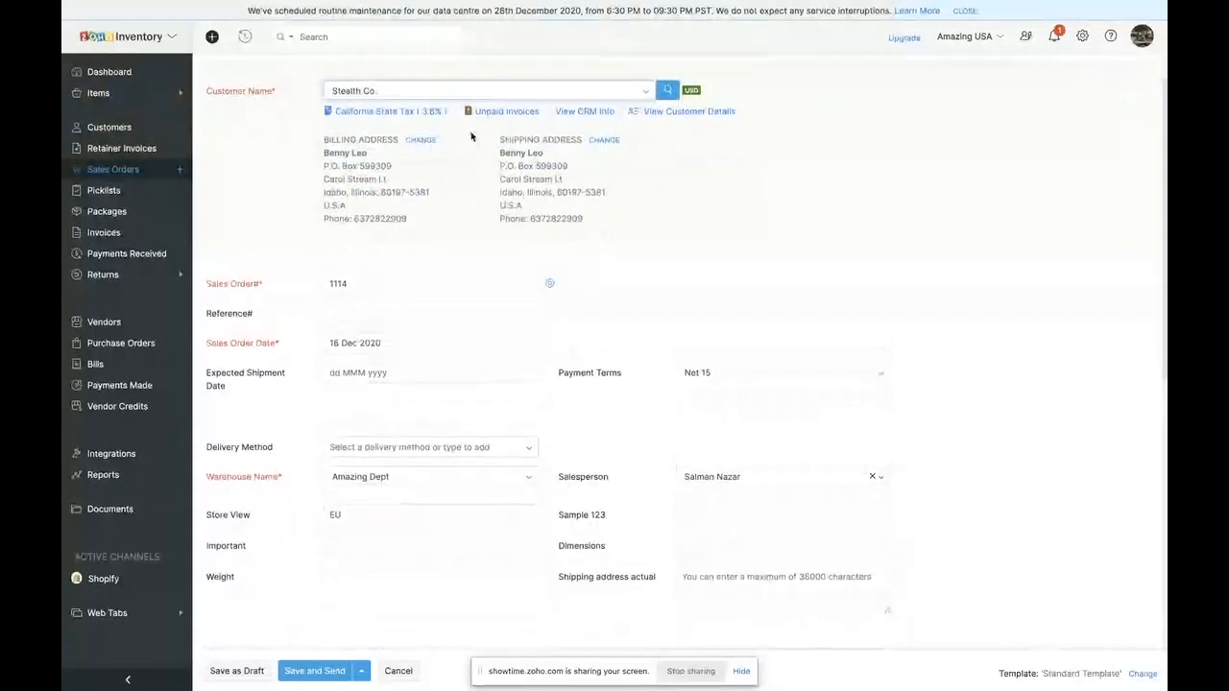
{"action": "scroll", "coordinate": [444, 365], "scroll_direction": "down", "scroll_amount": 5}
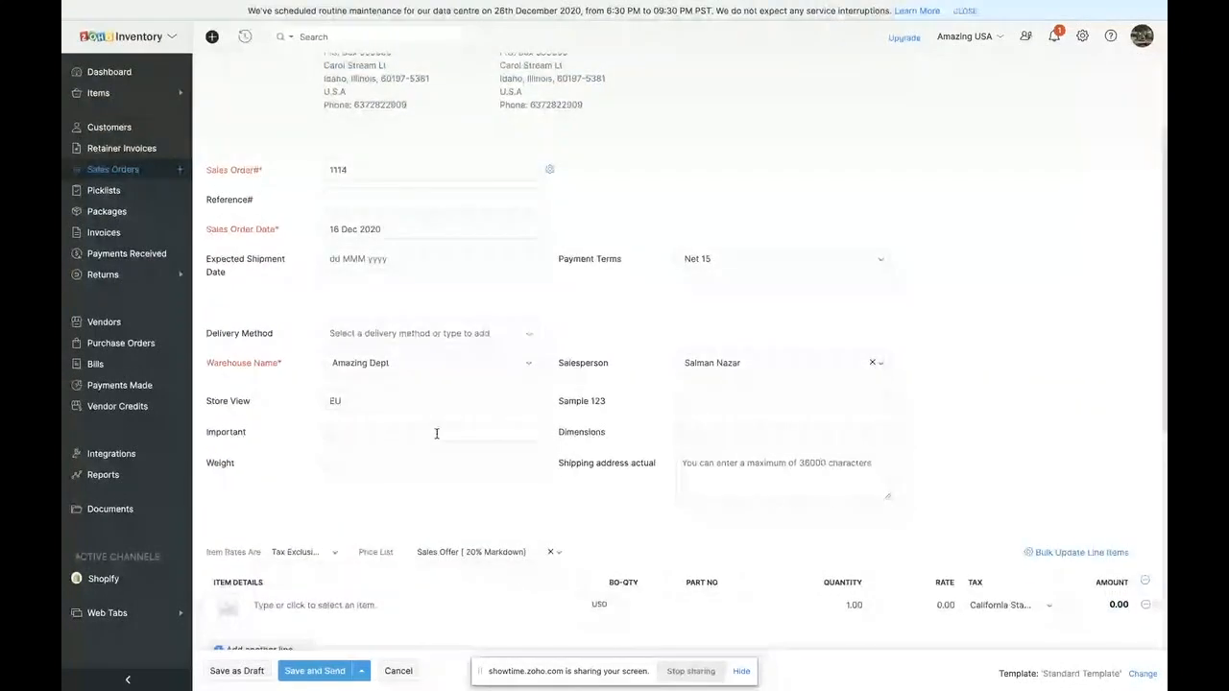
{"action": "left_click", "coordinate": [396, 442]}
{"action": "type", "text": "10 packet wipes"}
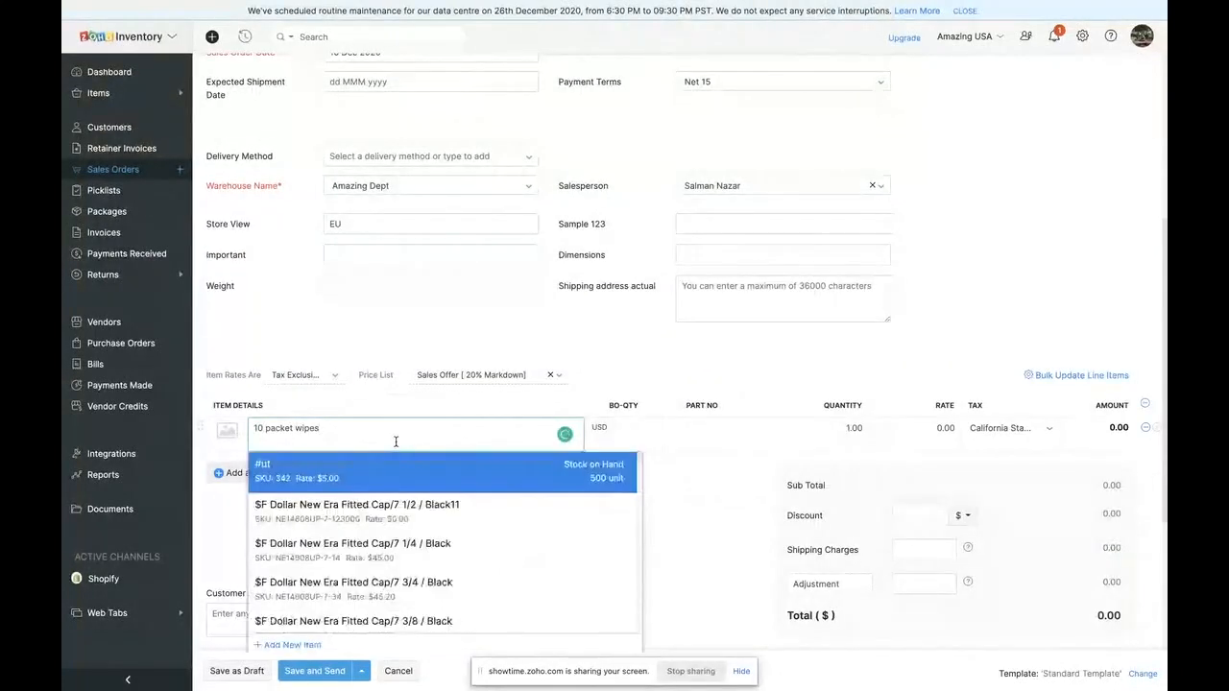
{"action": "left_click", "coordinate": [401, 471]}
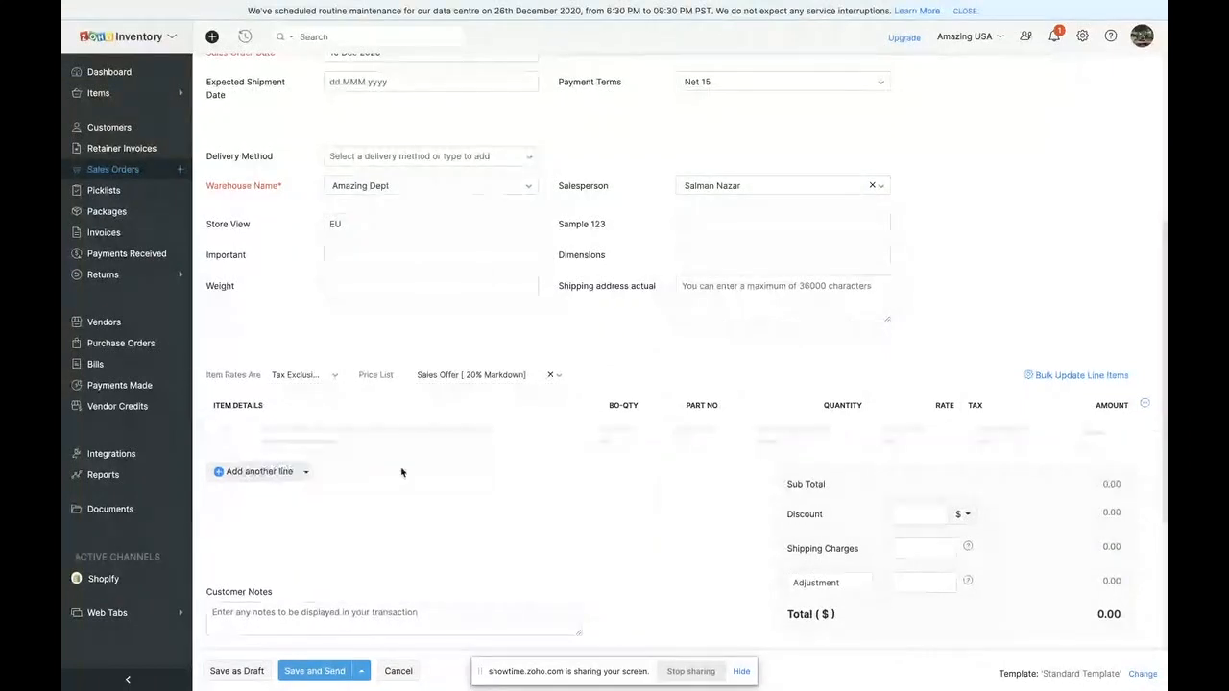
- Set the 10 packet wipes quantity to 20 and try to save the Stealth Co. sales order as a draft
{"action": "left_click", "coordinate": [834, 432]}
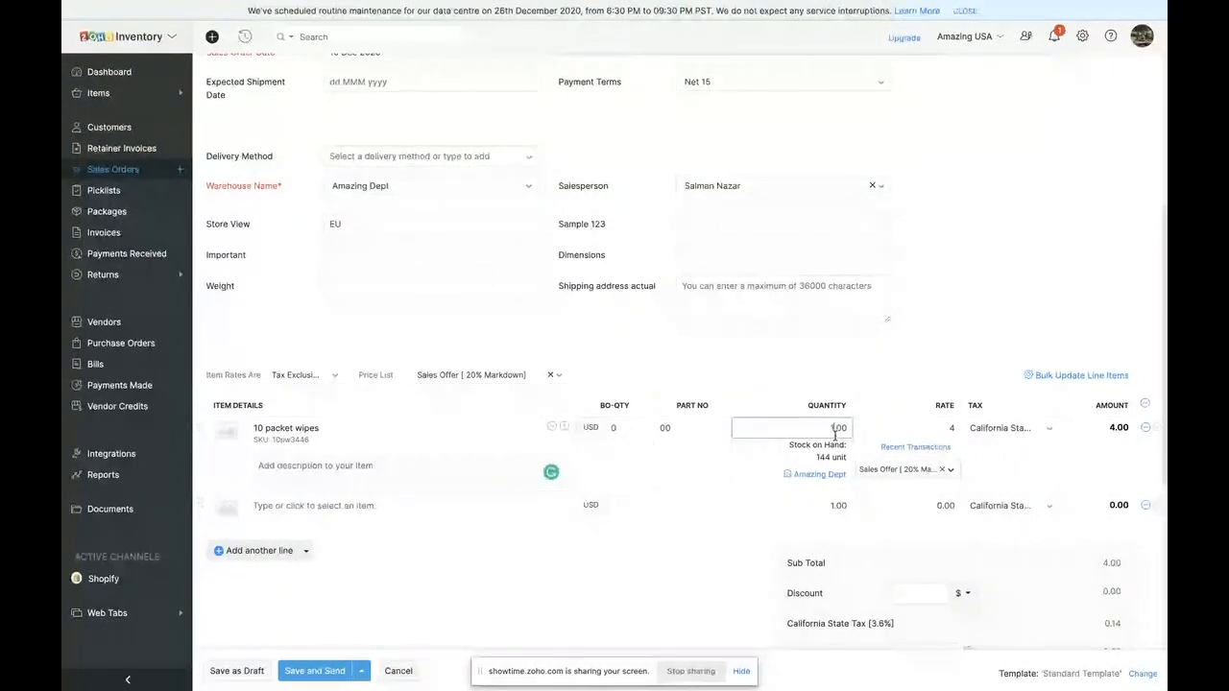
{"action": "type", "text": "20"}
{"action": "left_click", "coordinate": [914, 457]}
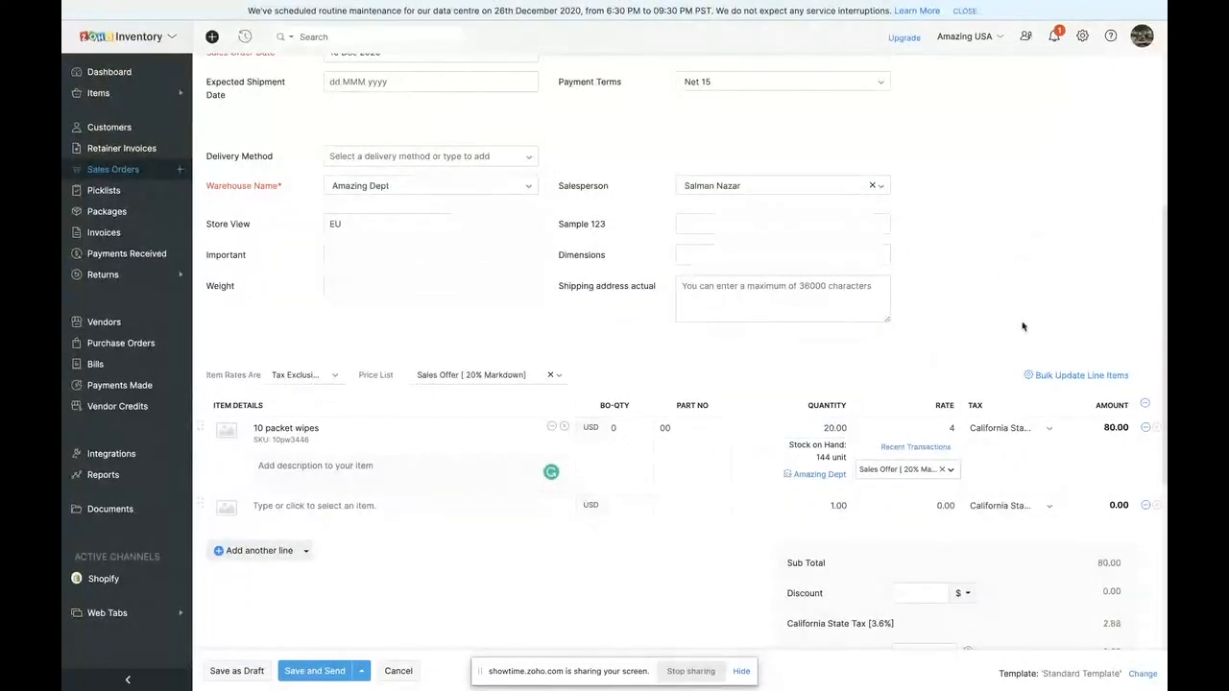
{"action": "scroll", "coordinate": [1102, 370], "scroll_direction": "down", "scroll_amount": 3}
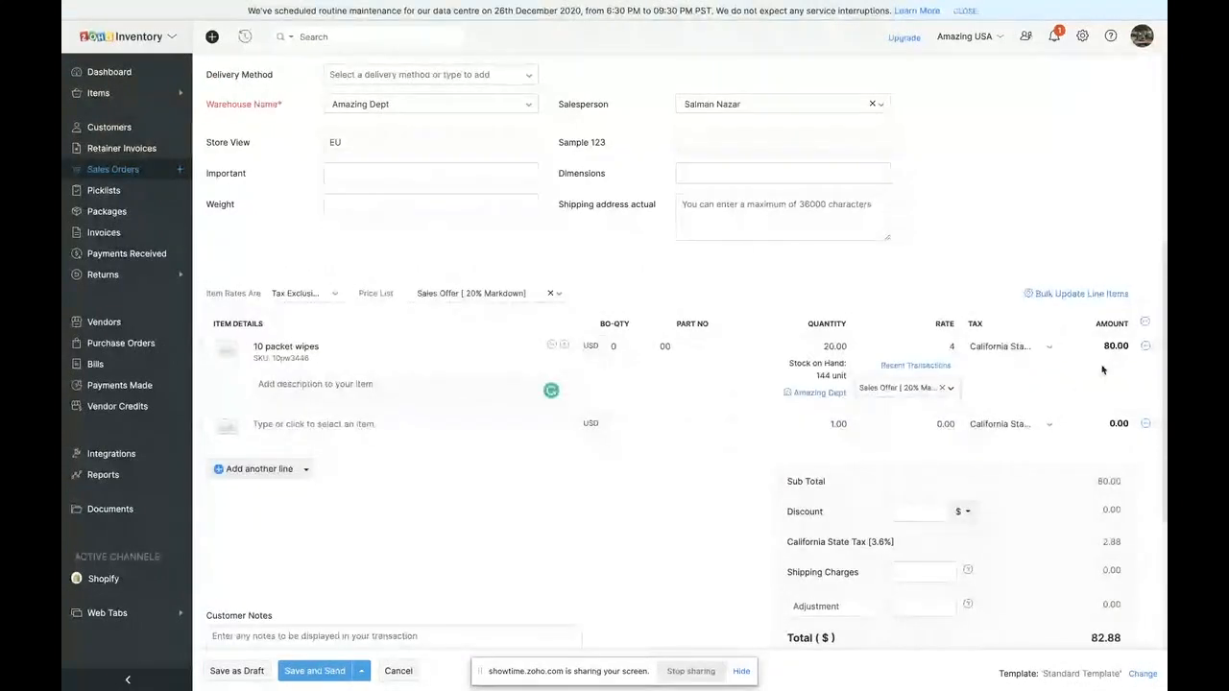
{"action": "scroll", "coordinate": [1102, 370], "scroll_direction": "down", "scroll_amount": 5}
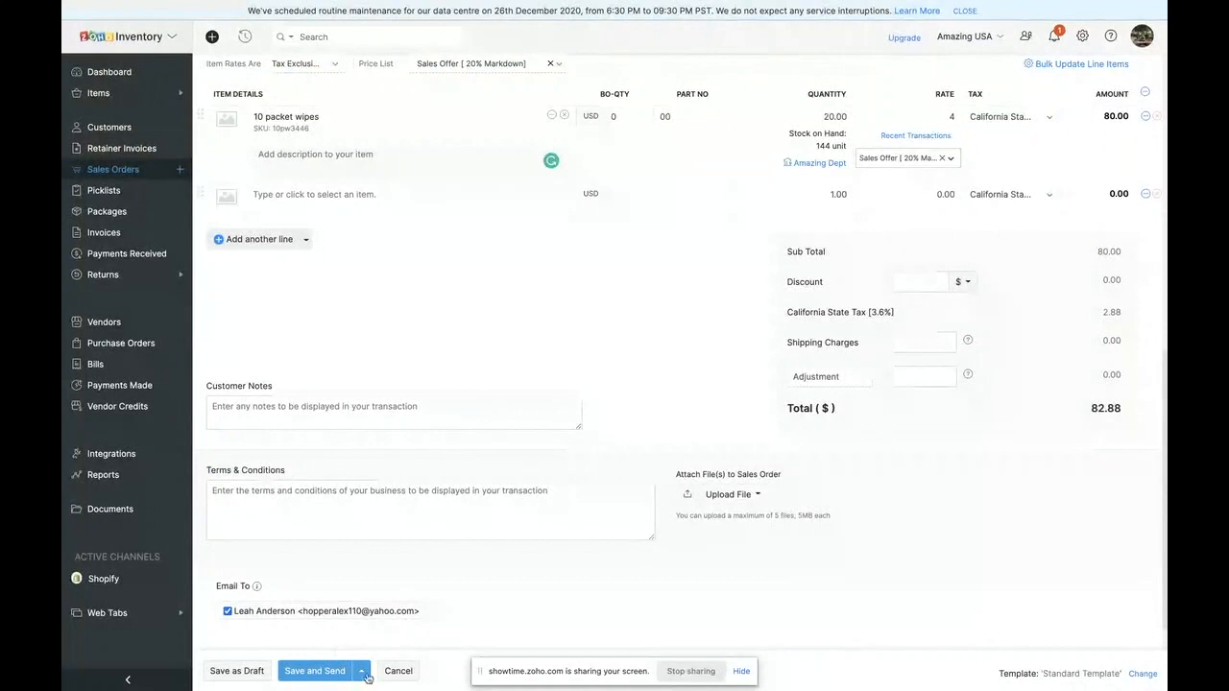
{"action": "left_click", "coordinate": [237, 671]}
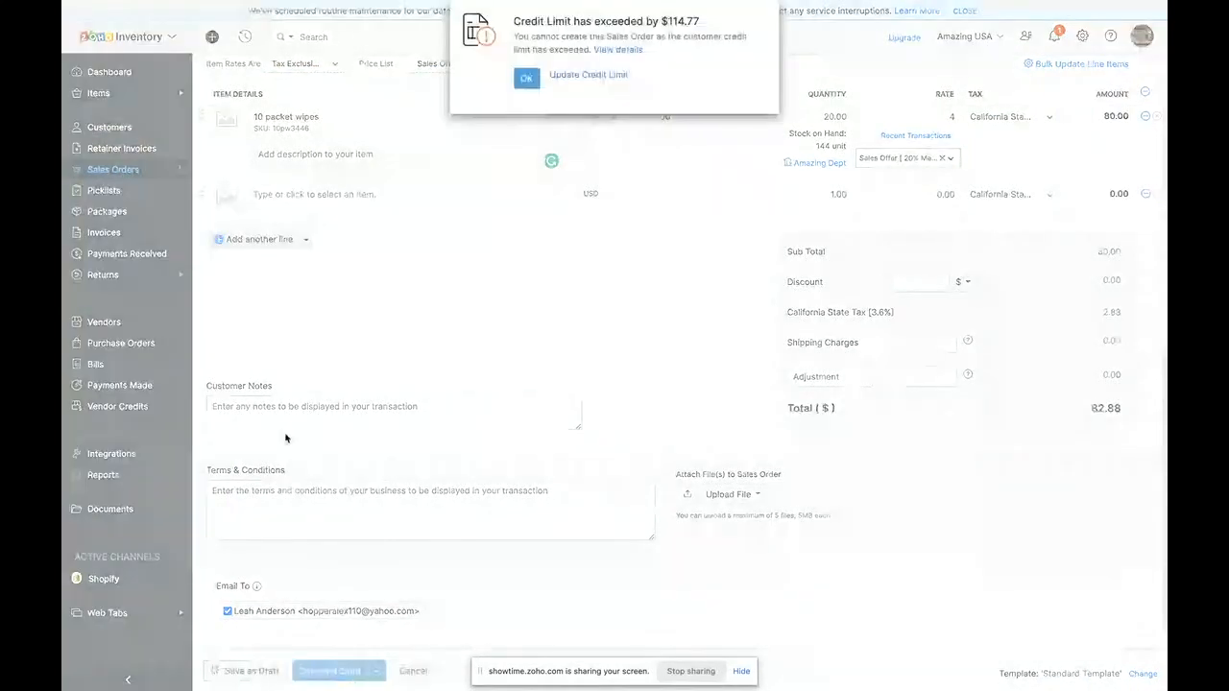
- Update Stealth Co.'s credit limit from the credit warning and try again to save the sales order
{"action": "left_click", "coordinate": [569, 76]}
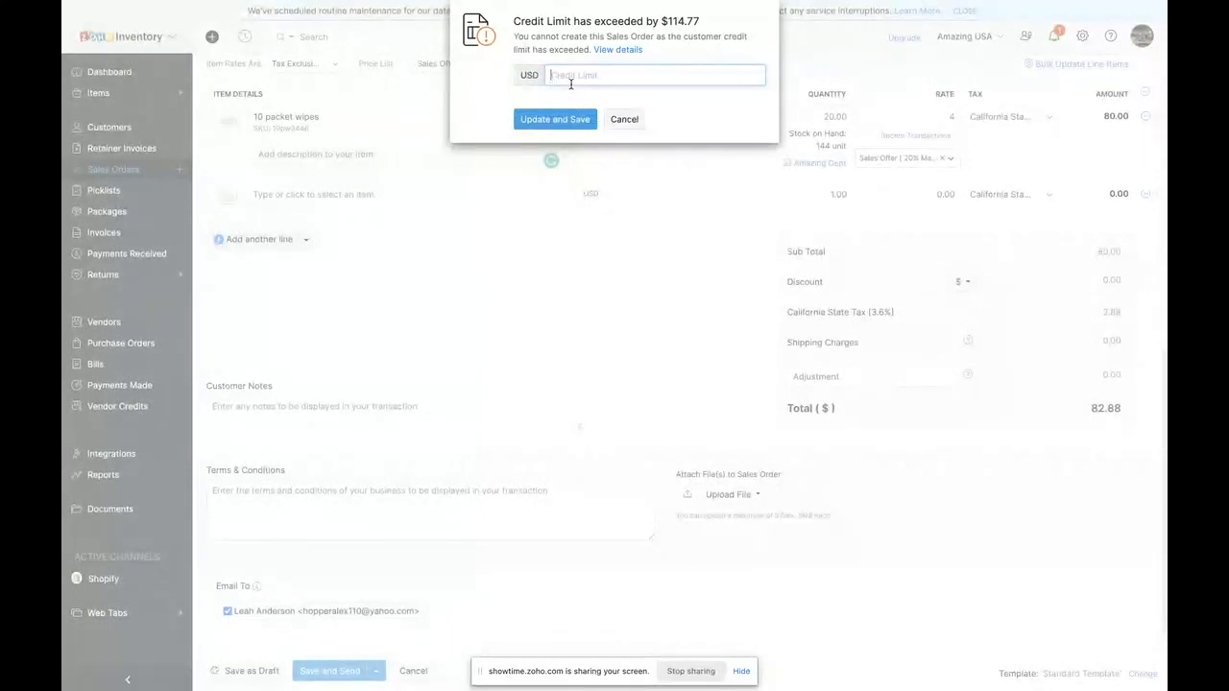
{"action": "type", "text": "300"}
{"action": "left_click", "coordinate": [554, 119]}
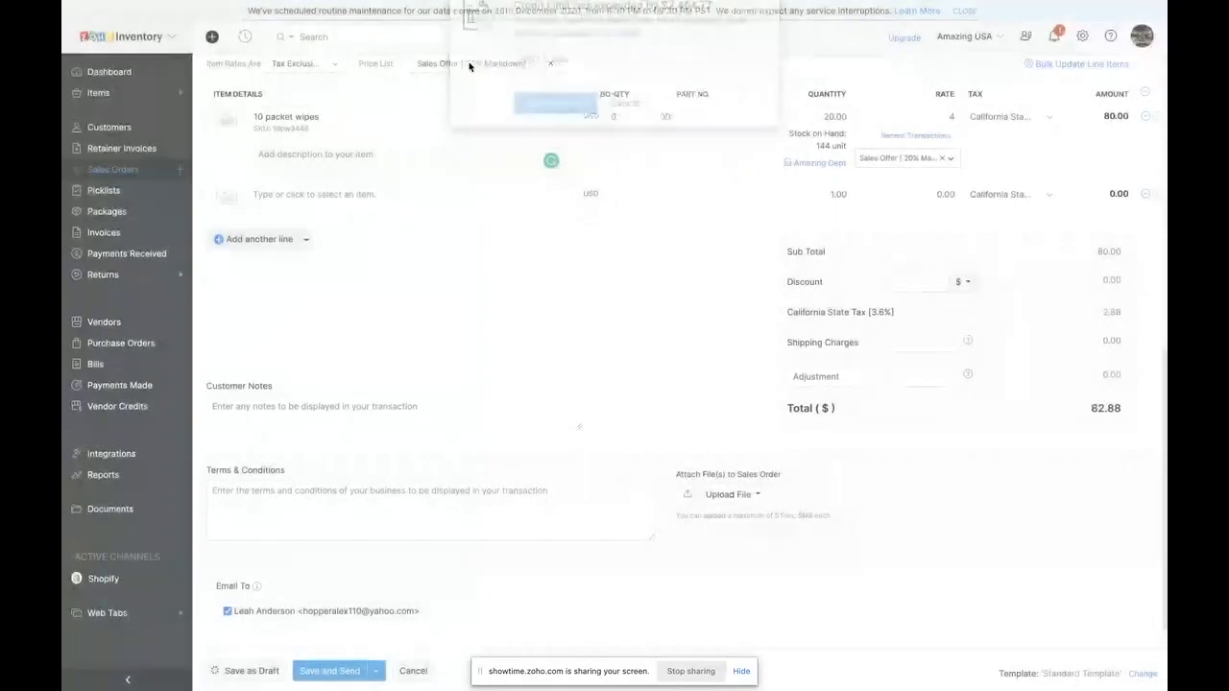
{"action": "left_click", "coordinate": [531, 82]}
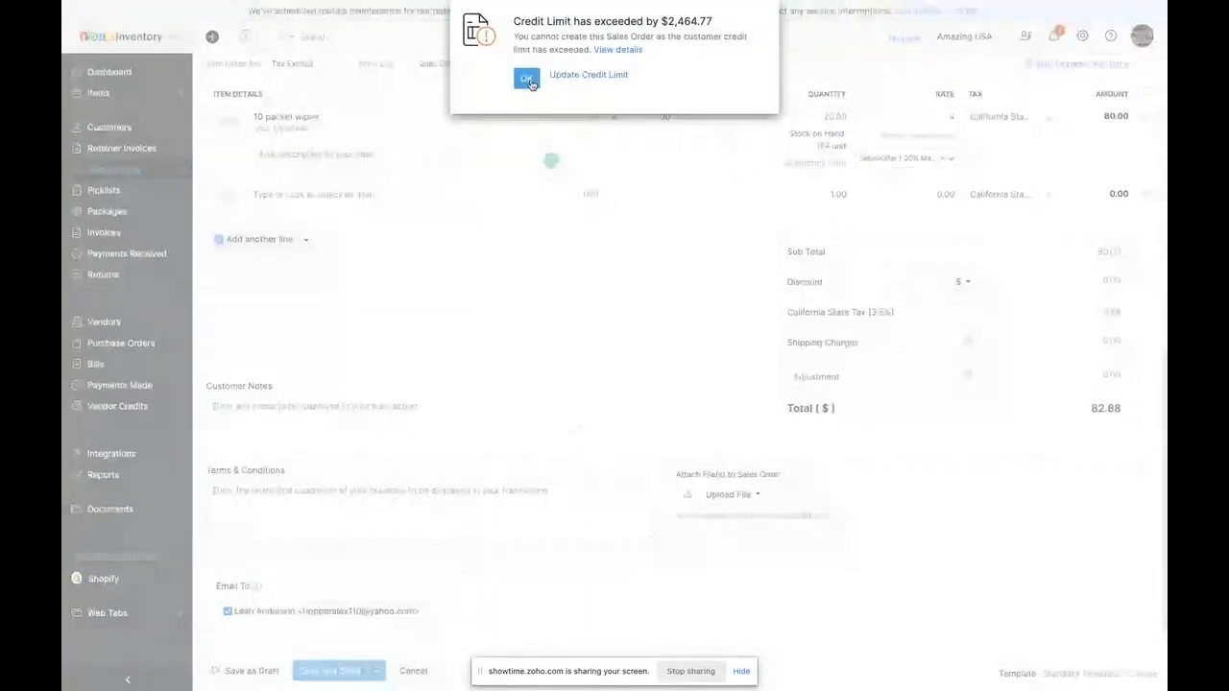
{"action": "left_click", "coordinate": [290, 675]}
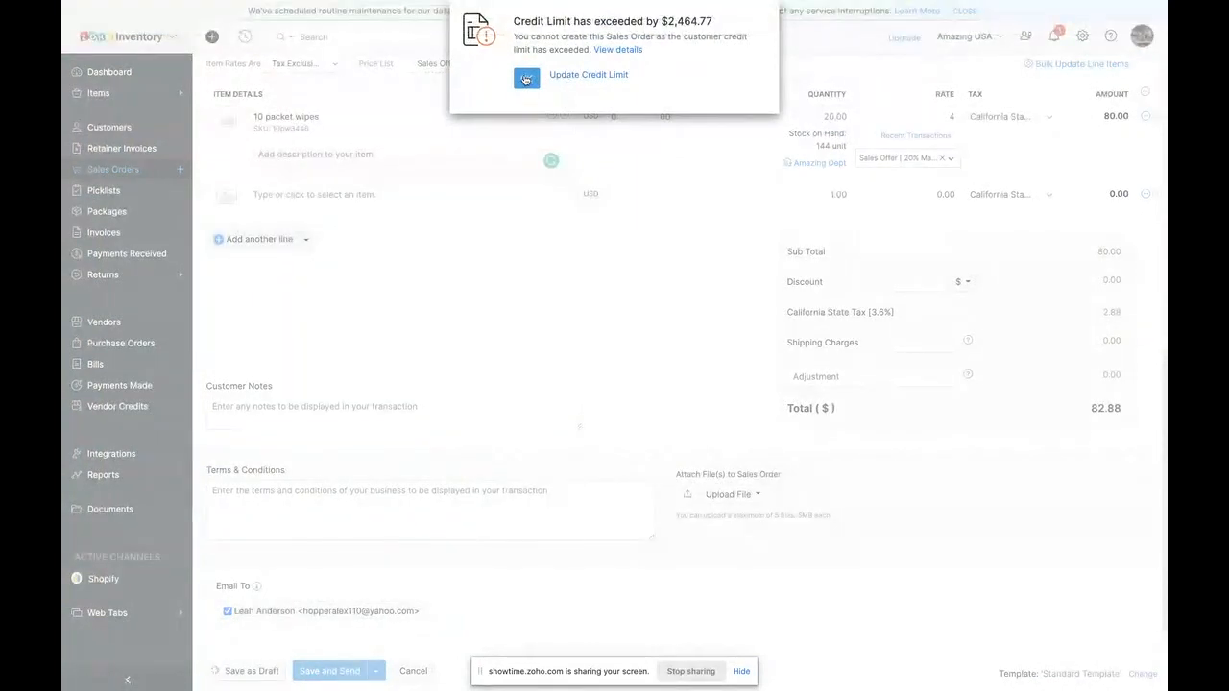
{"action": "left_click", "coordinate": [526, 77]}
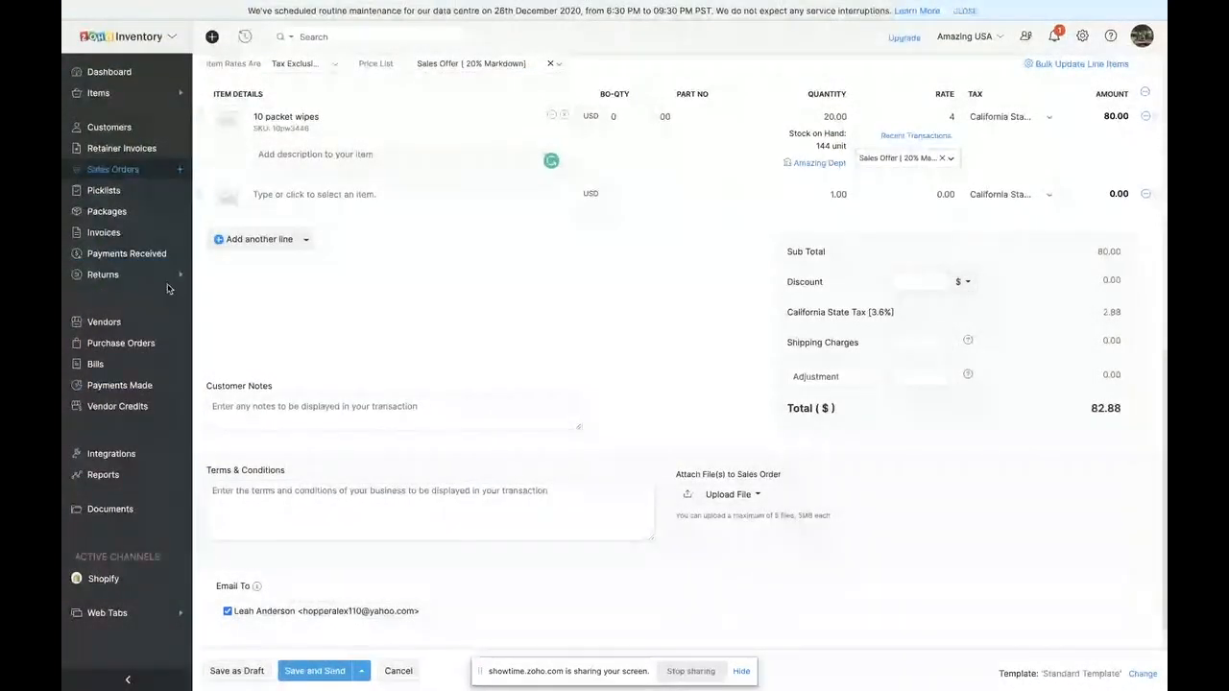
- Abandon the Stealth Co. sales order and leave the form without saving
{"action": "scroll", "coordinate": [641, 259], "scroll_direction": "up", "scroll_amount": 2}
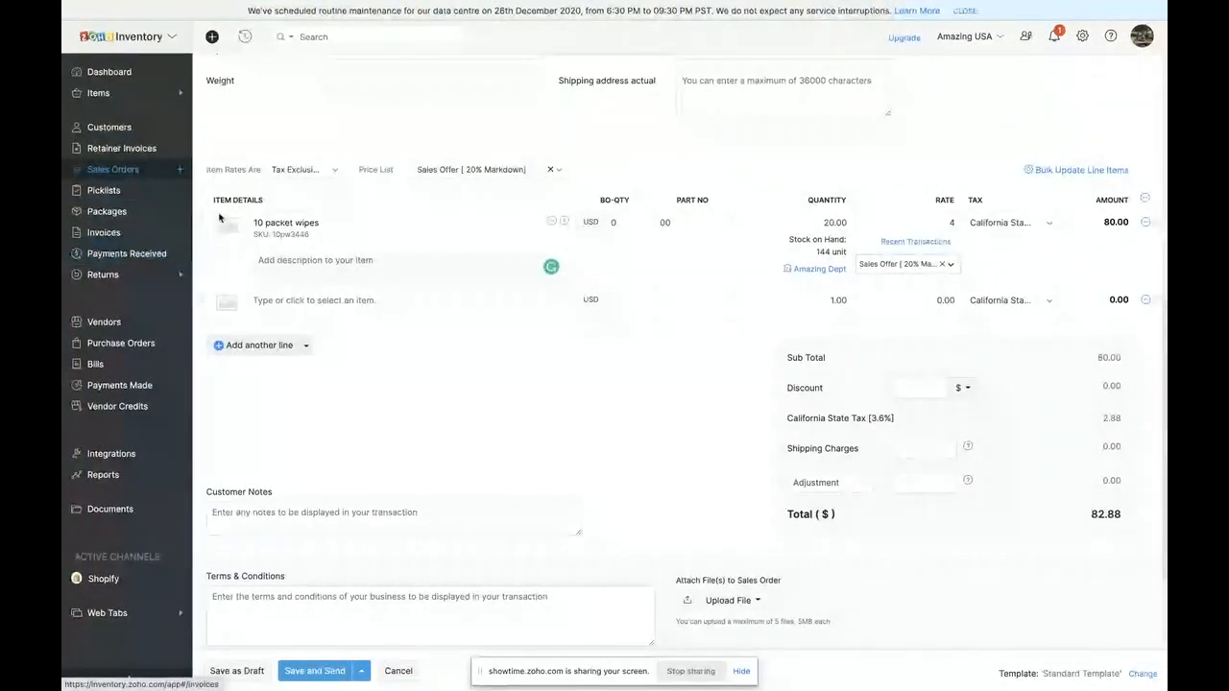
{"action": "left_click", "coordinate": [153, 212]}
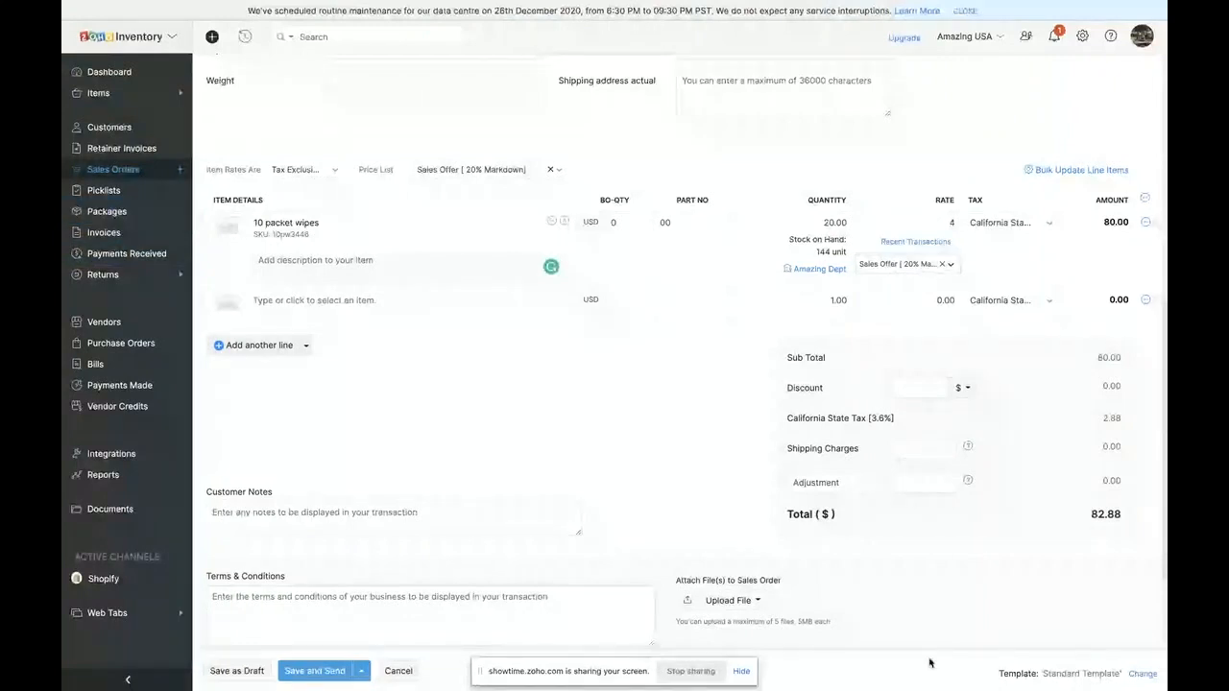
{"action": "left_click", "coordinate": [400, 669]}
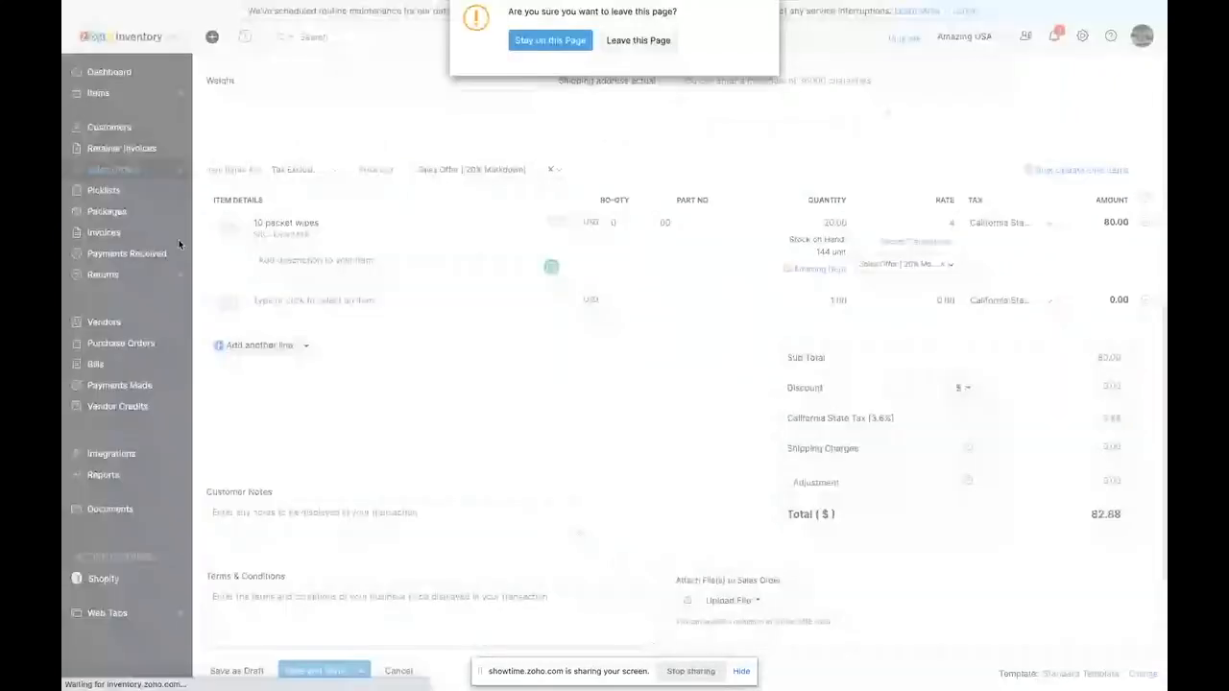
{"action": "left_click", "coordinate": [652, 50]}
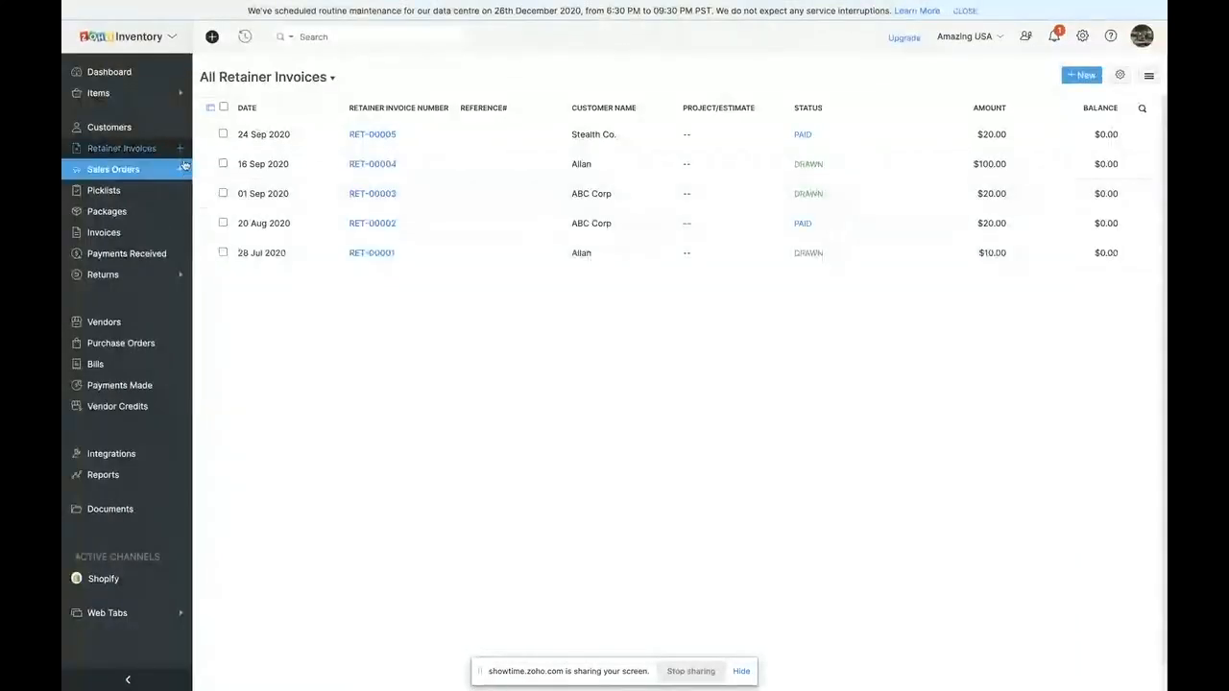
- Start a new retainer invoice for an individual customer and view that customer's outstanding receivables and address details
{"action": "left_click", "coordinate": [1084, 75]}
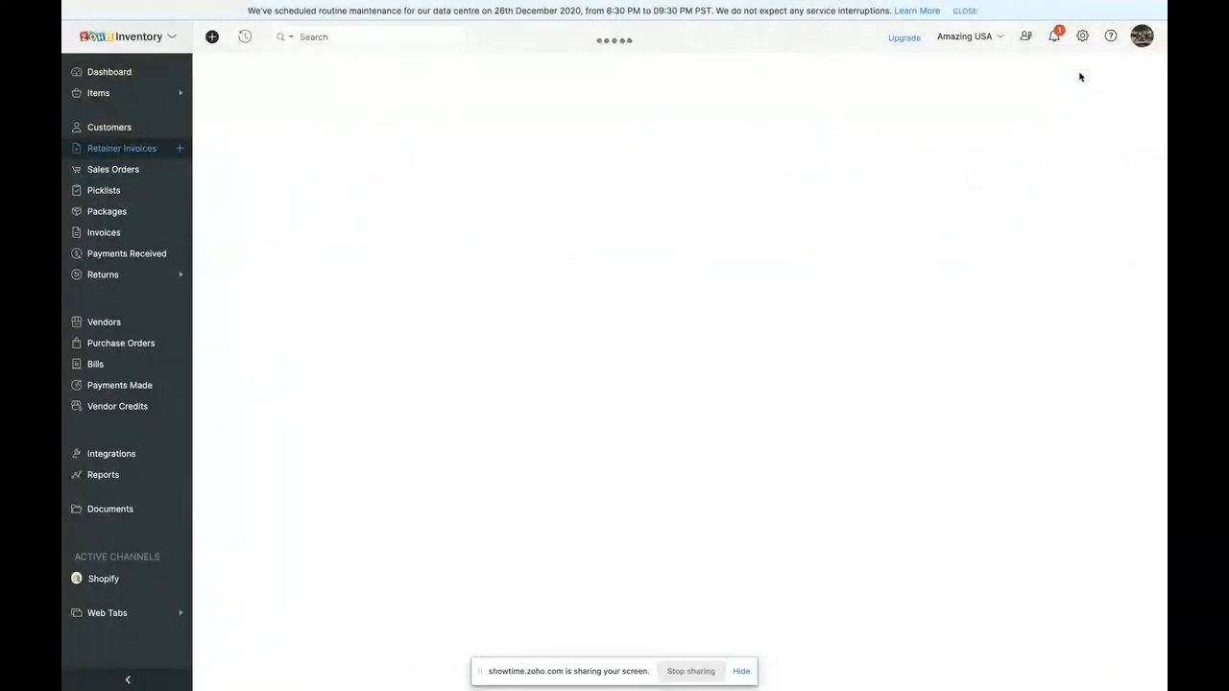
{"action": "left_click", "coordinate": [357, 130]}
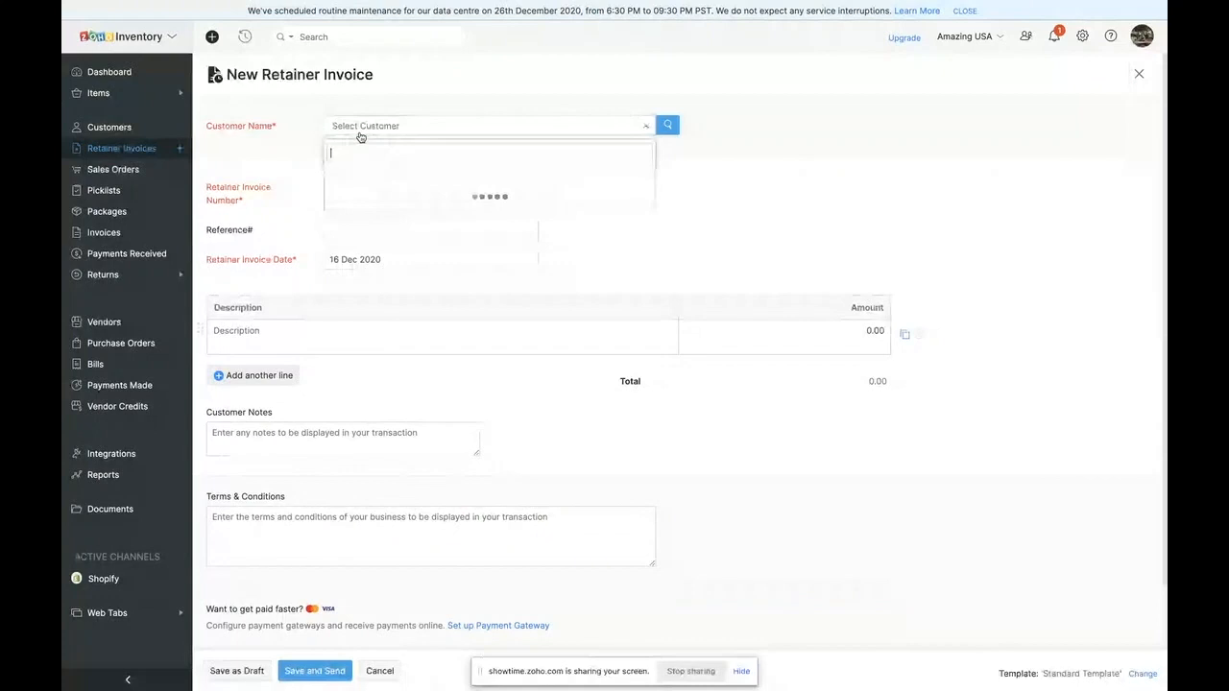
{"action": "left_click", "coordinate": [374, 204]}
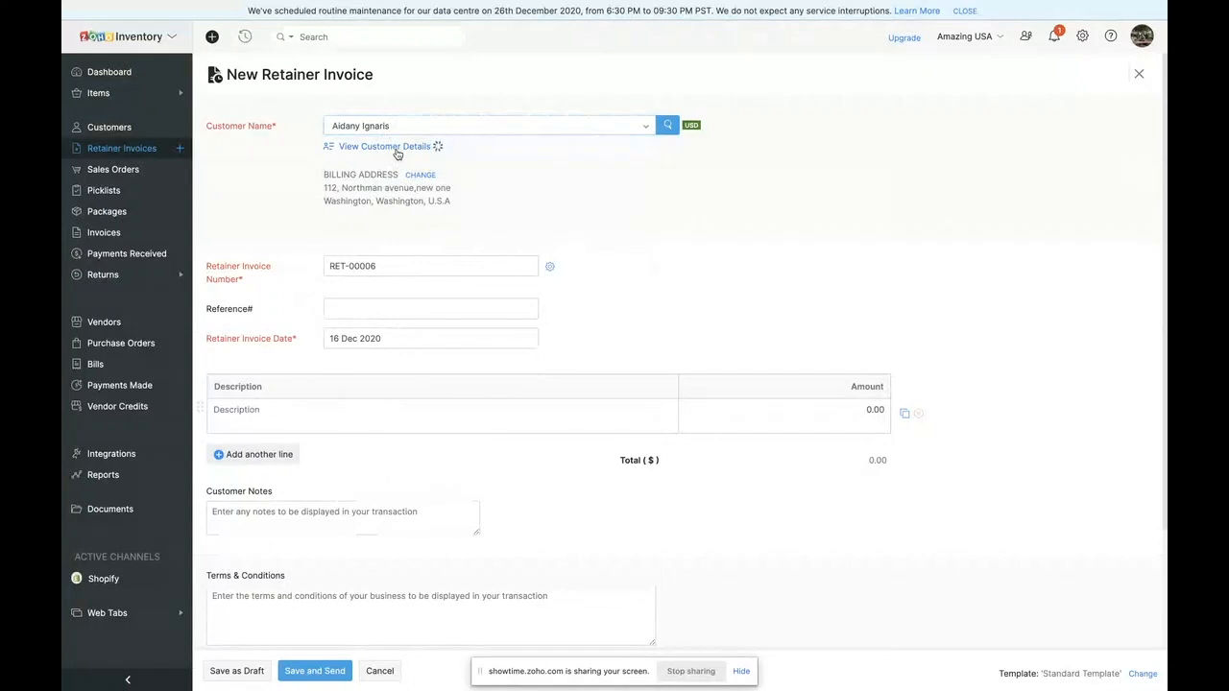
{"action": "left_click", "coordinate": [397, 148]}
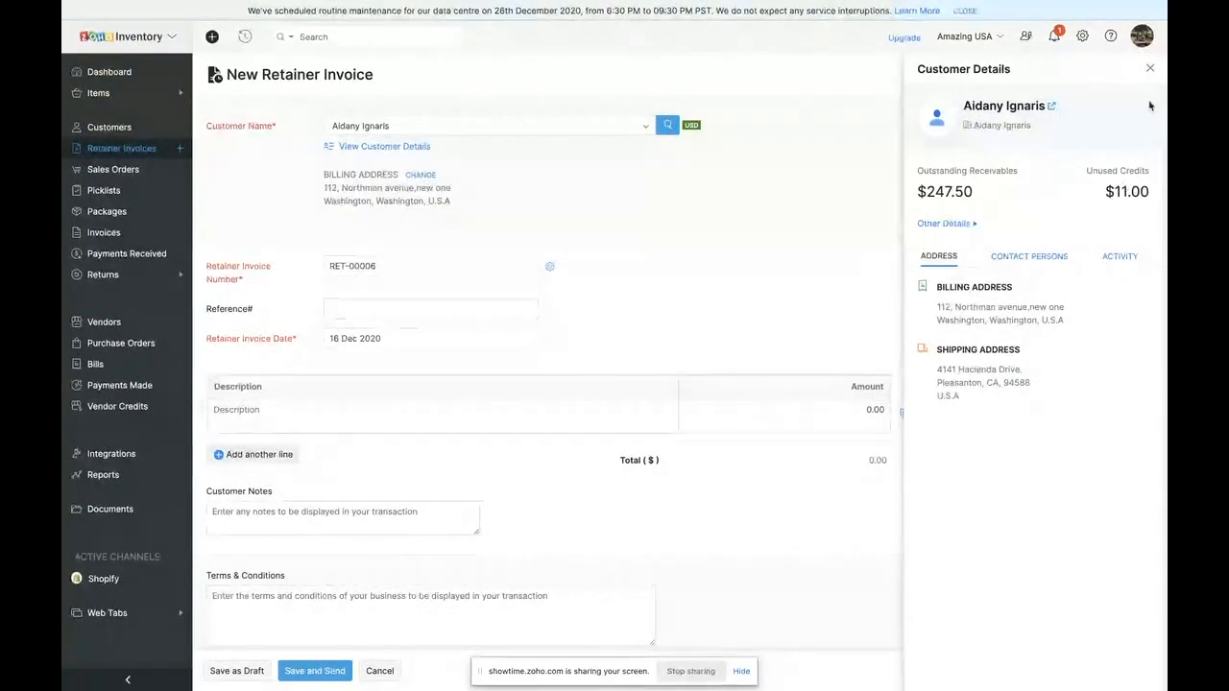
{"action": "left_click", "coordinate": [1150, 70]}
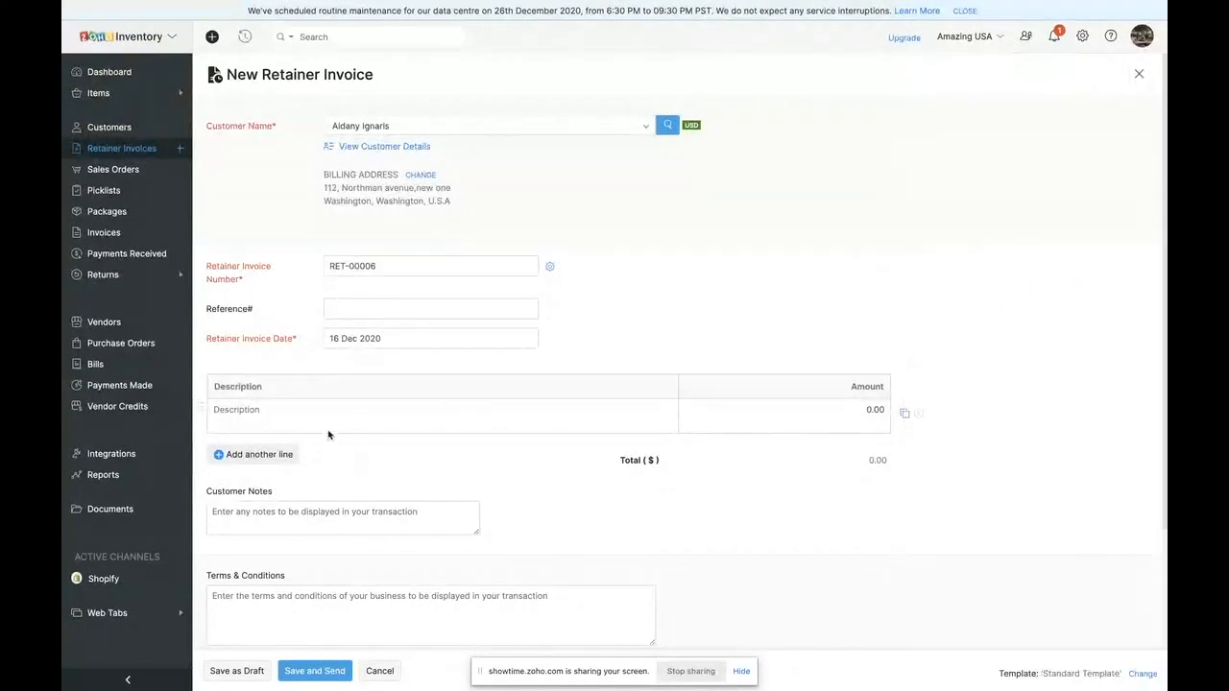
- Start a new sales order for the same customer that was chosen in the retainer invoice
{"action": "left_click", "coordinate": [166, 171]}
{"action": "left_click", "coordinate": [496, 125]}
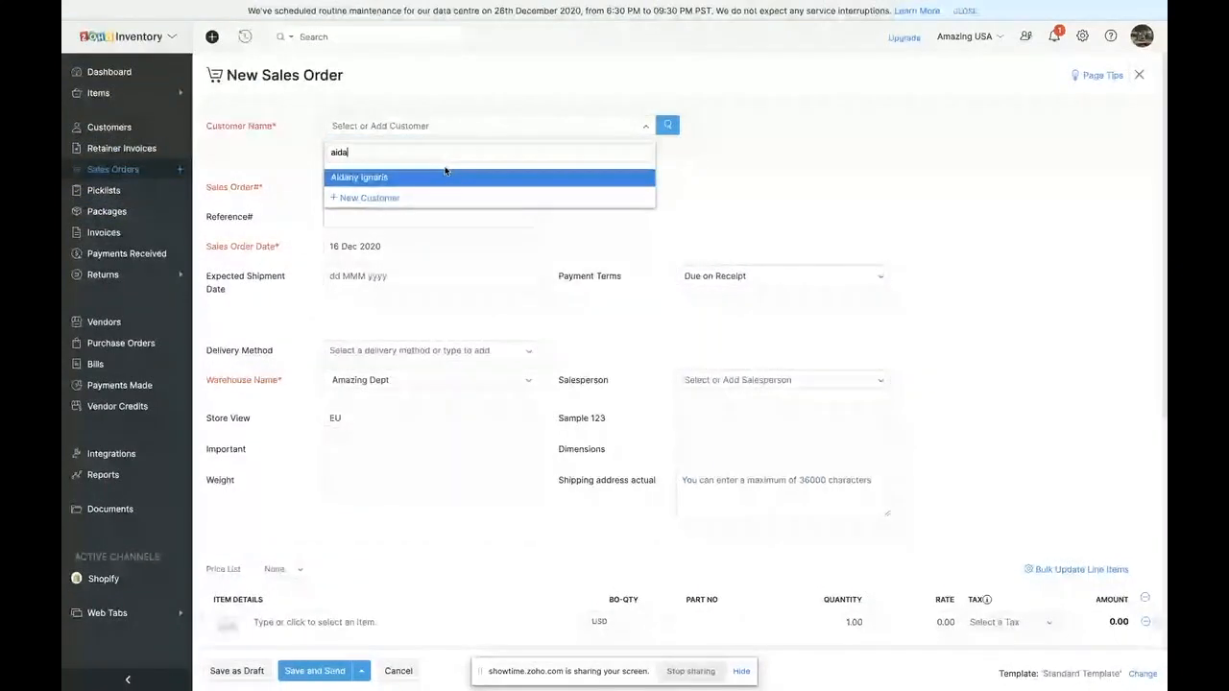
{"action": "left_click", "coordinate": [445, 172]}
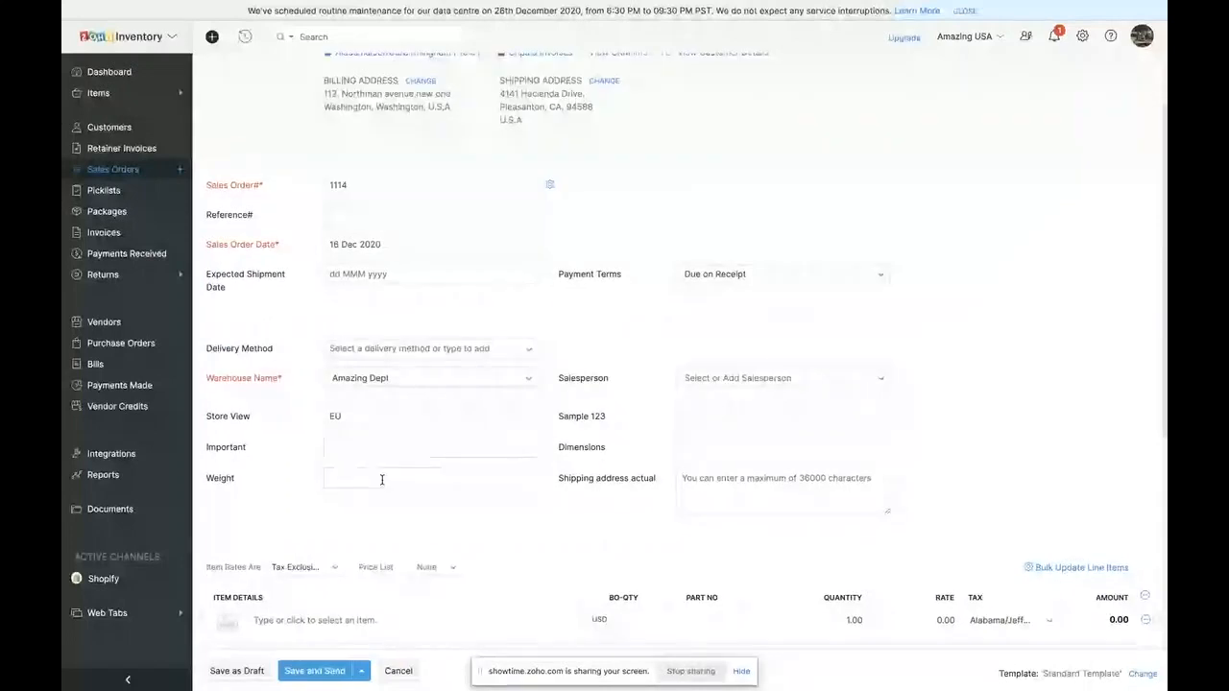
- Add 10 packet wipes to the sales order with a quantity of 20
{"action": "scroll", "coordinate": [381, 480], "scroll_direction": "down", "scroll_amount": 3}
{"action": "left_click", "coordinate": [336, 382]}
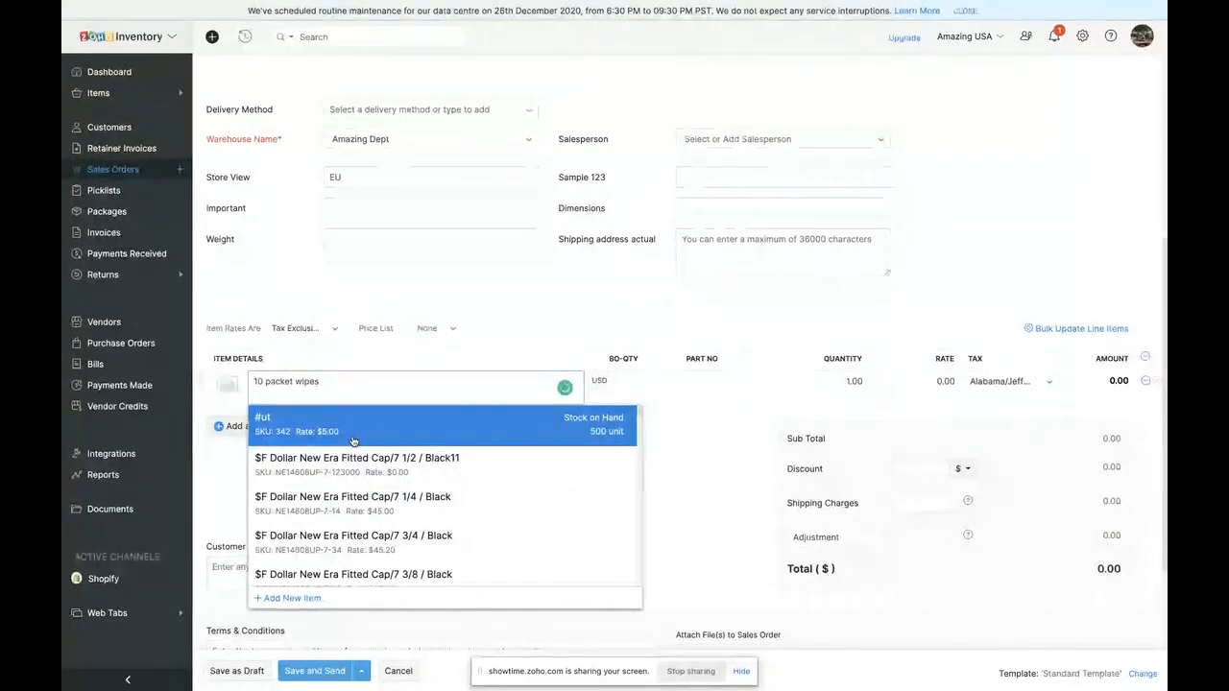
{"action": "left_click", "coordinate": [354, 441]}
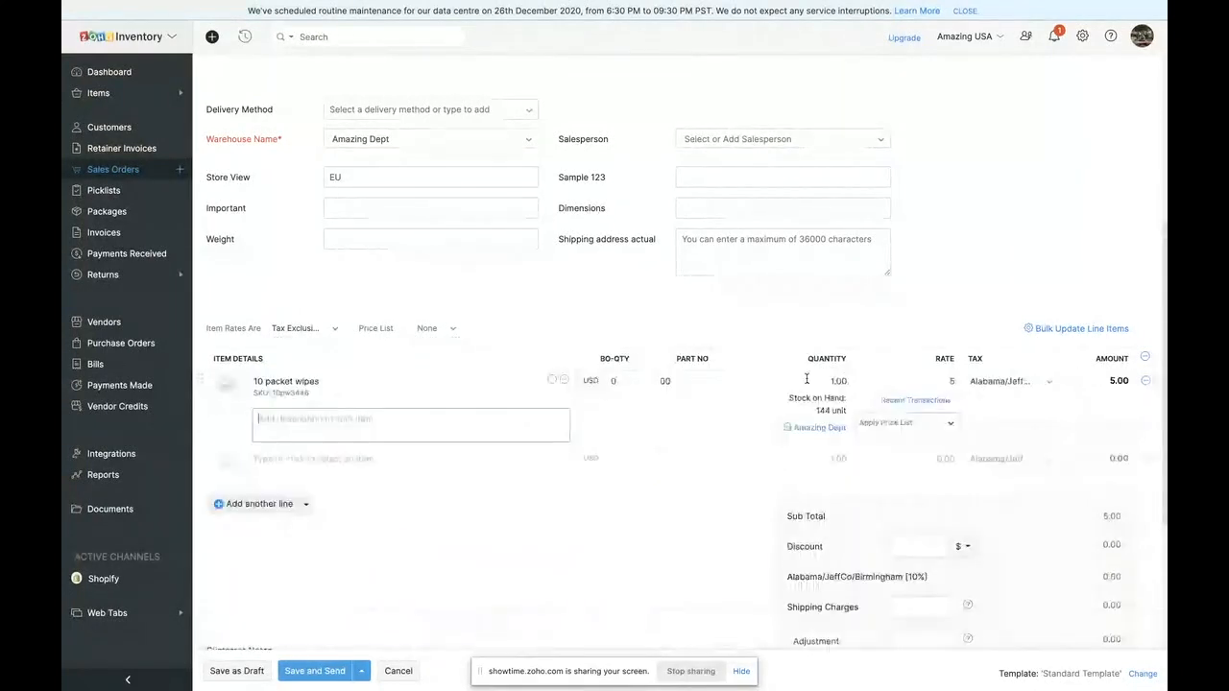
{"action": "type", "text": "20"}
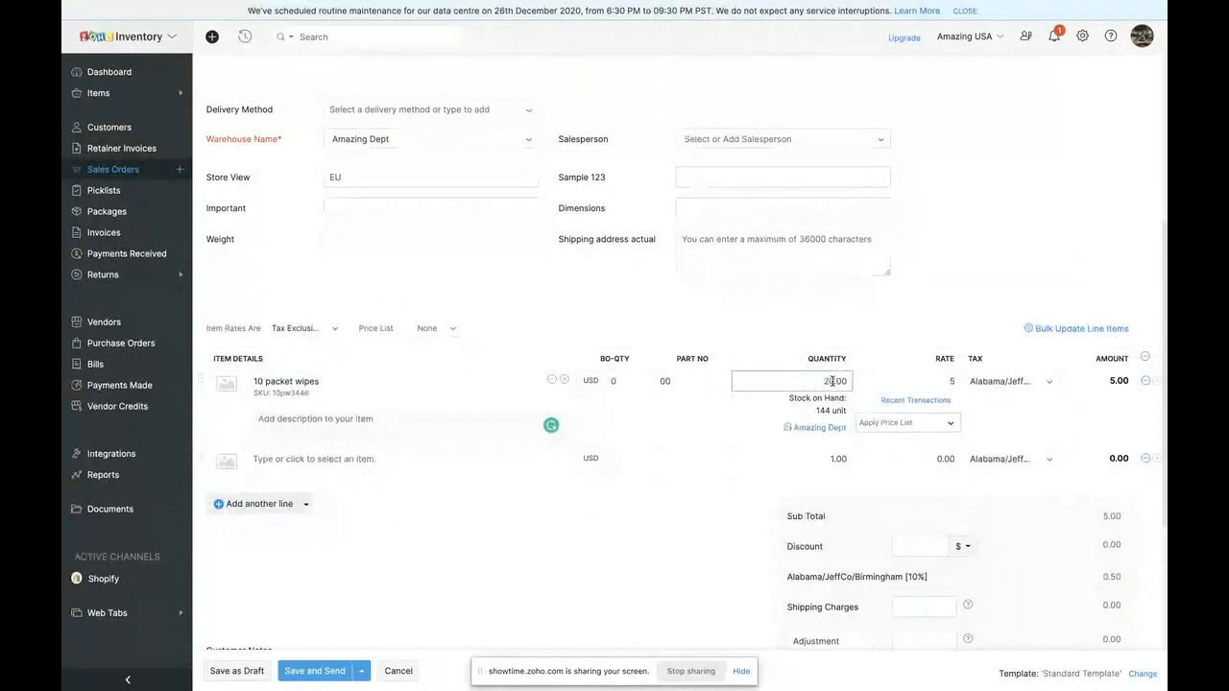
{"action": "left_click", "coordinate": [923, 315]}
{"action": "scroll", "coordinate": [924, 315], "scroll_direction": "down", "scroll_amount": 3}
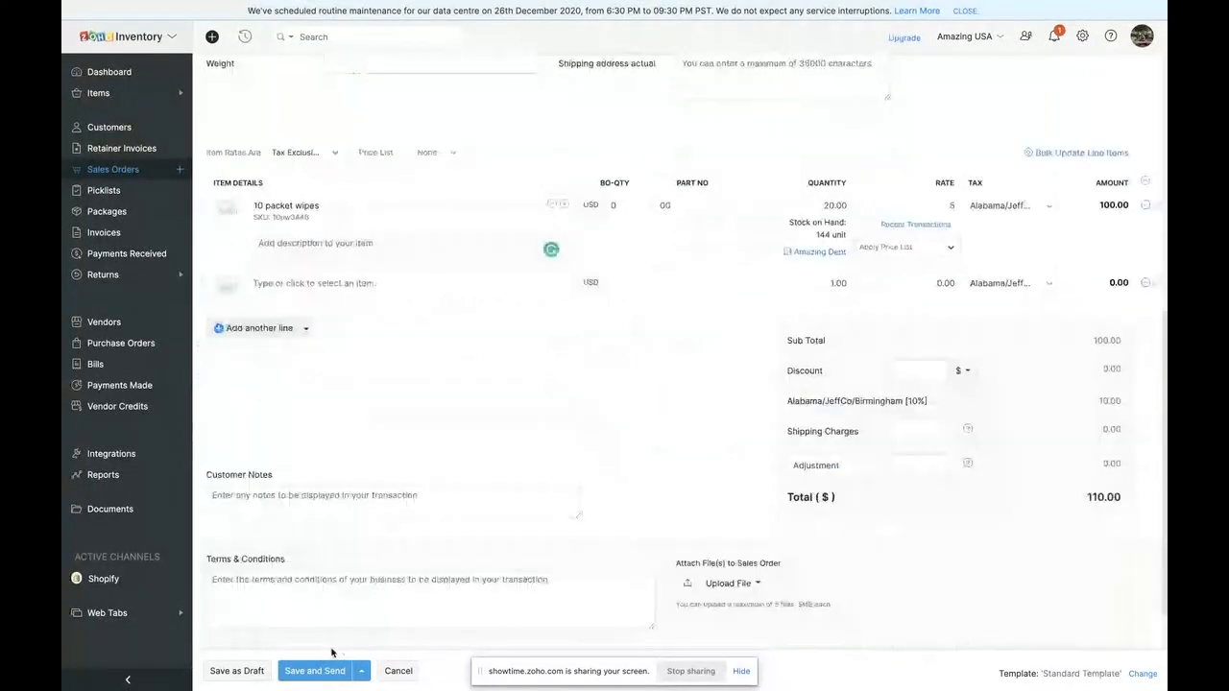
- Check the item's stock across warehouses and set the sales order's warehouse to South Dakota Warehouse
{"action": "left_click", "coordinate": [821, 252]}
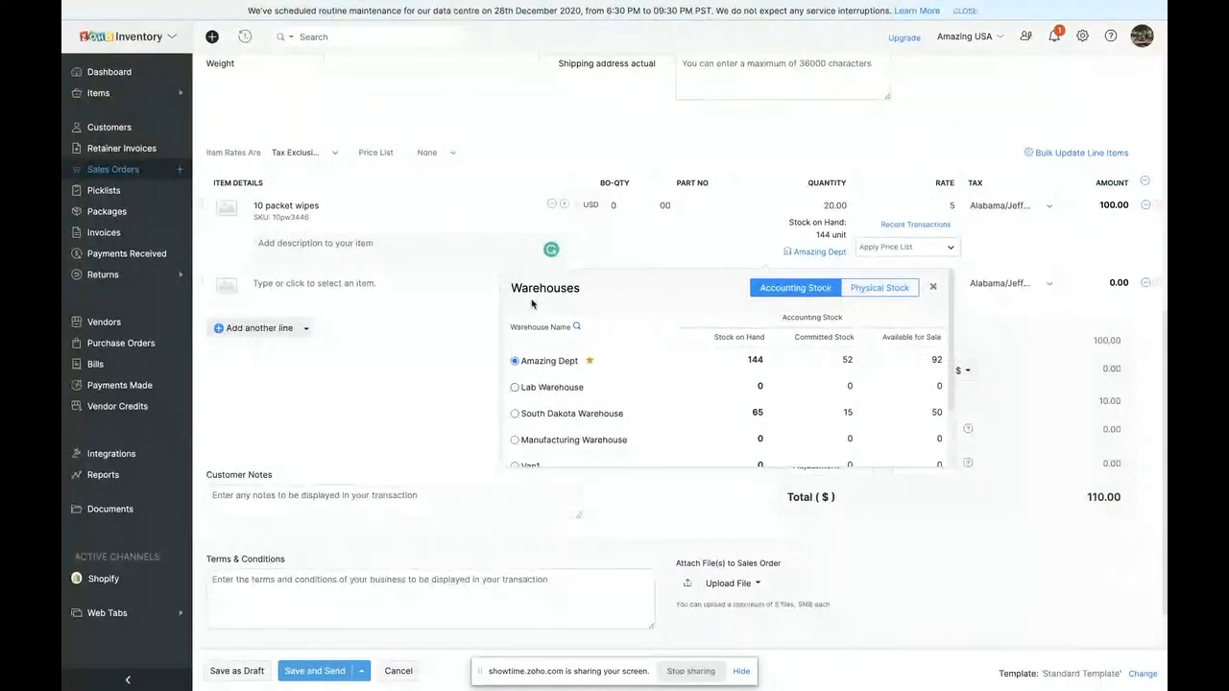
{"action": "scroll", "coordinate": [534, 303], "scroll_direction": "up", "scroll_amount": 1}
{"action": "scroll", "coordinate": [534, 304], "scroll_direction": "up", "scroll_amount": 3}
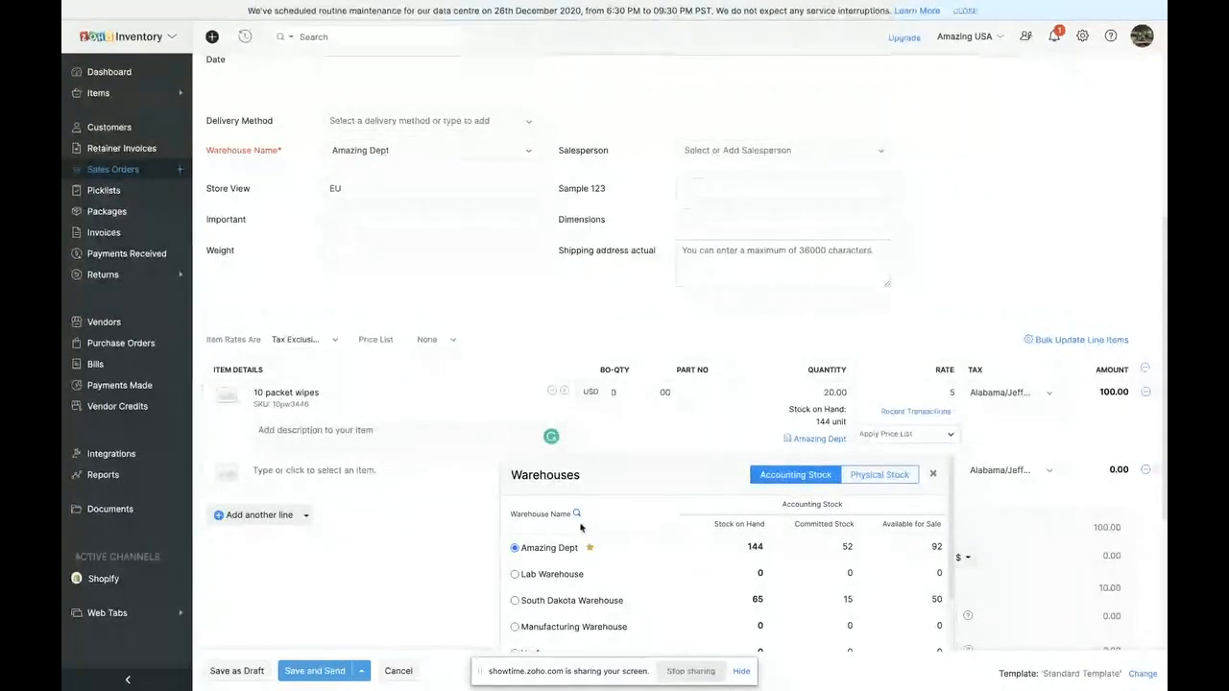
{"action": "left_click", "coordinate": [421, 151]}
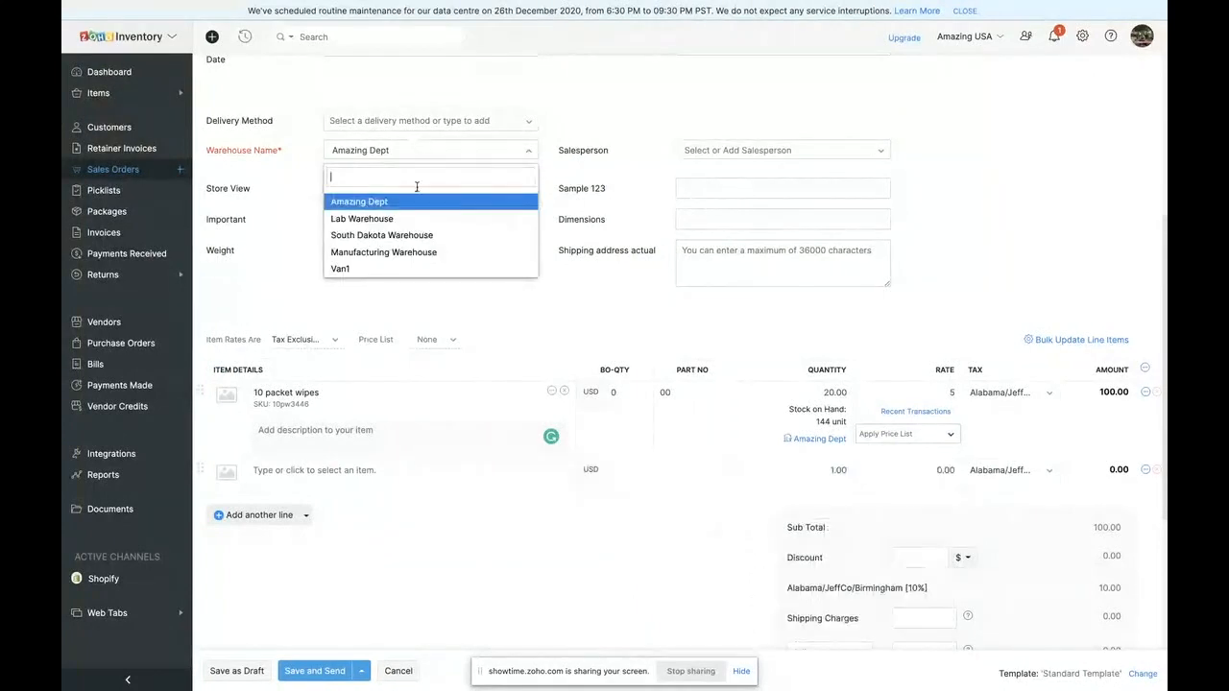
{"action": "left_click", "coordinate": [410, 235]}
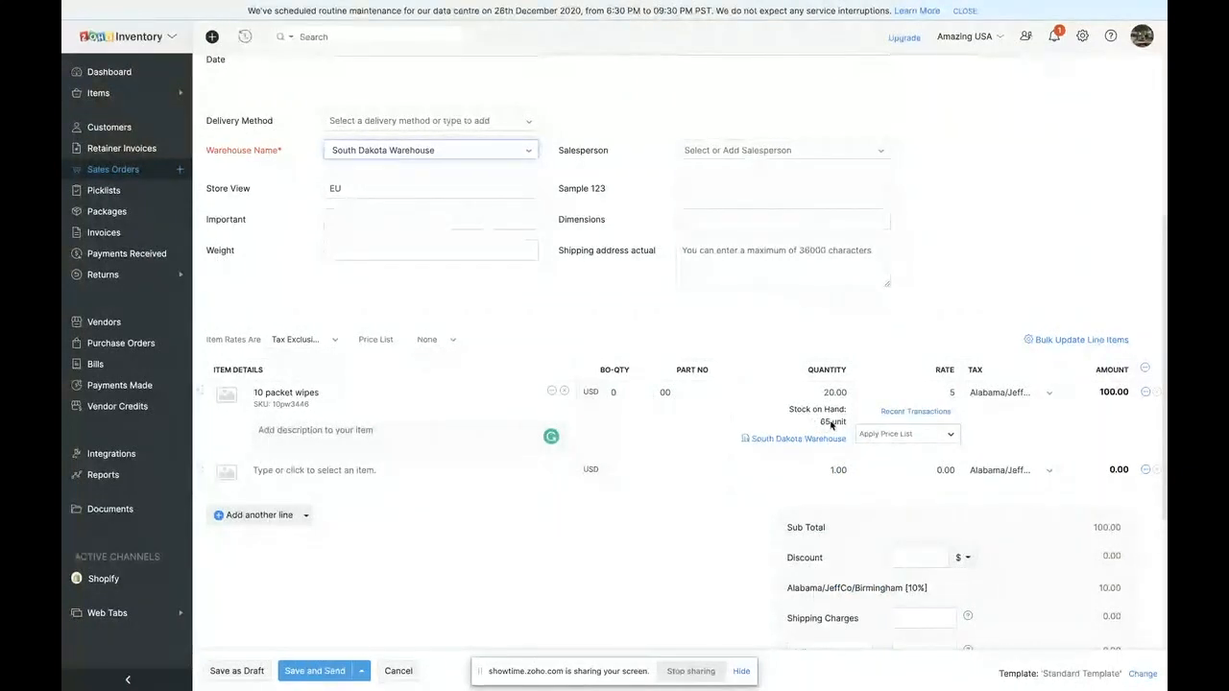
- Save the sales order as a draft and review its addresses, line item and total
{"action": "scroll", "coordinate": [831, 427], "scroll_direction": "down", "scroll_amount": 2}
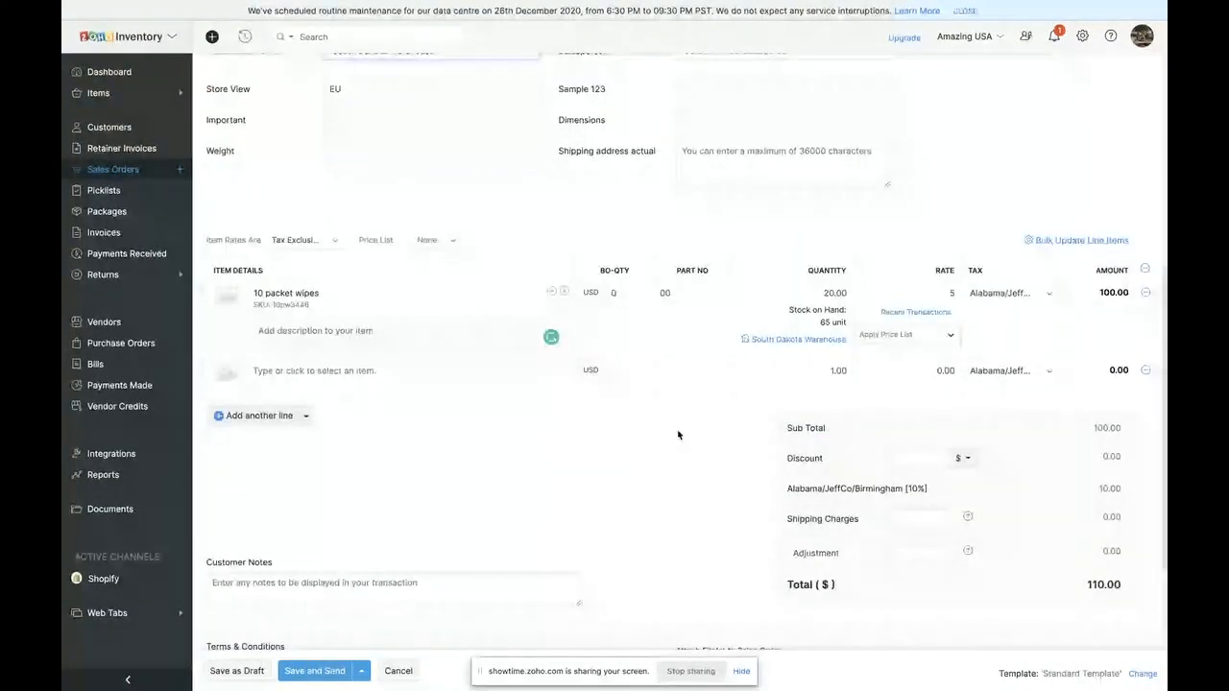
{"action": "scroll", "coordinate": [678, 435], "scroll_direction": "down", "scroll_amount": 3}
{"action": "left_click", "coordinate": [247, 672]}
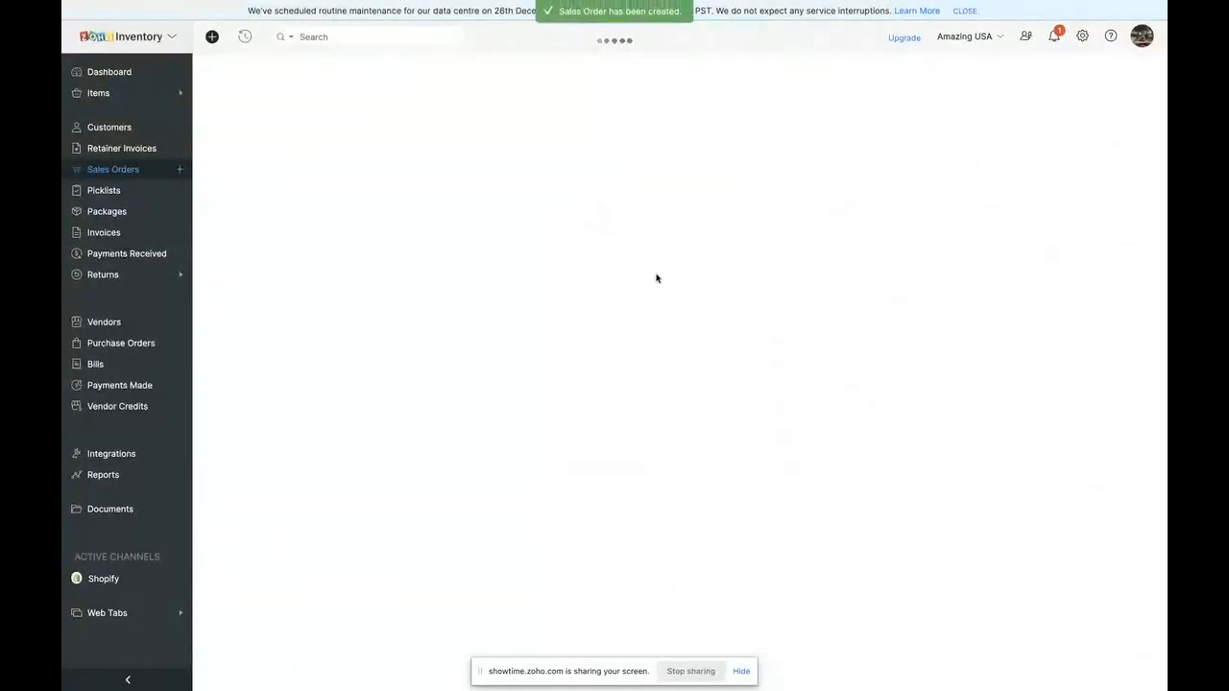
{"action": "scroll", "coordinate": [914, 516], "scroll_direction": "down", "scroll_amount": 1}
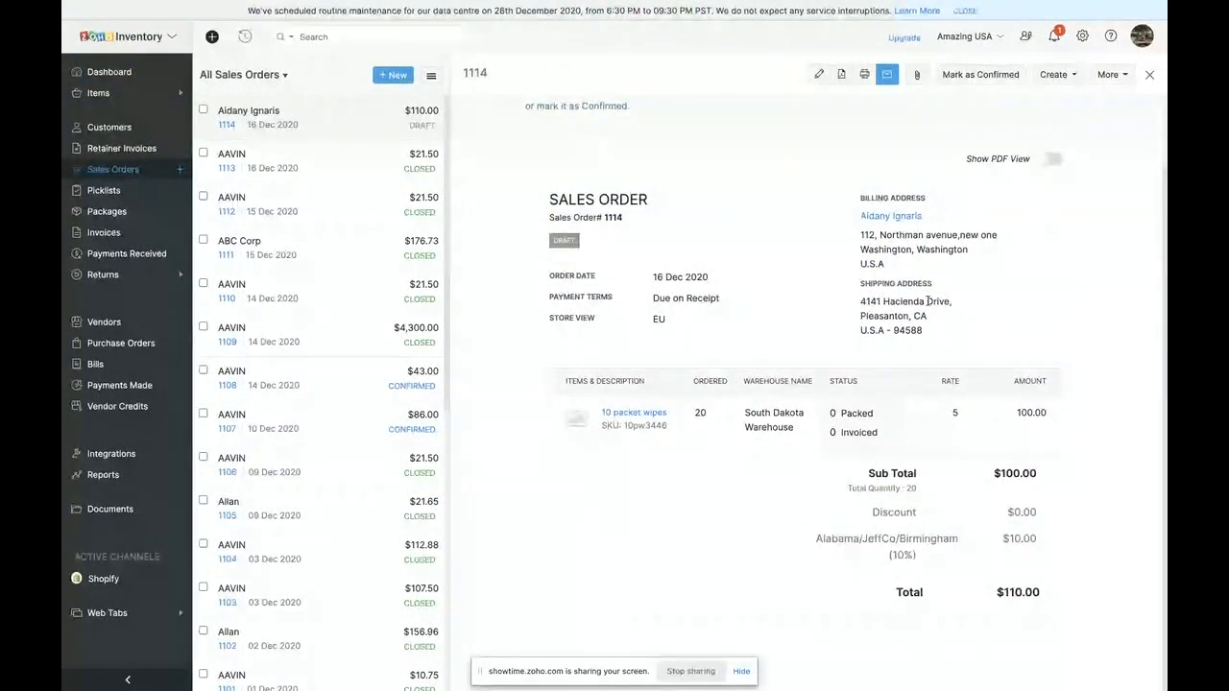
{"action": "scroll", "coordinate": [946, 235], "scroll_direction": "up", "scroll_amount": 1}
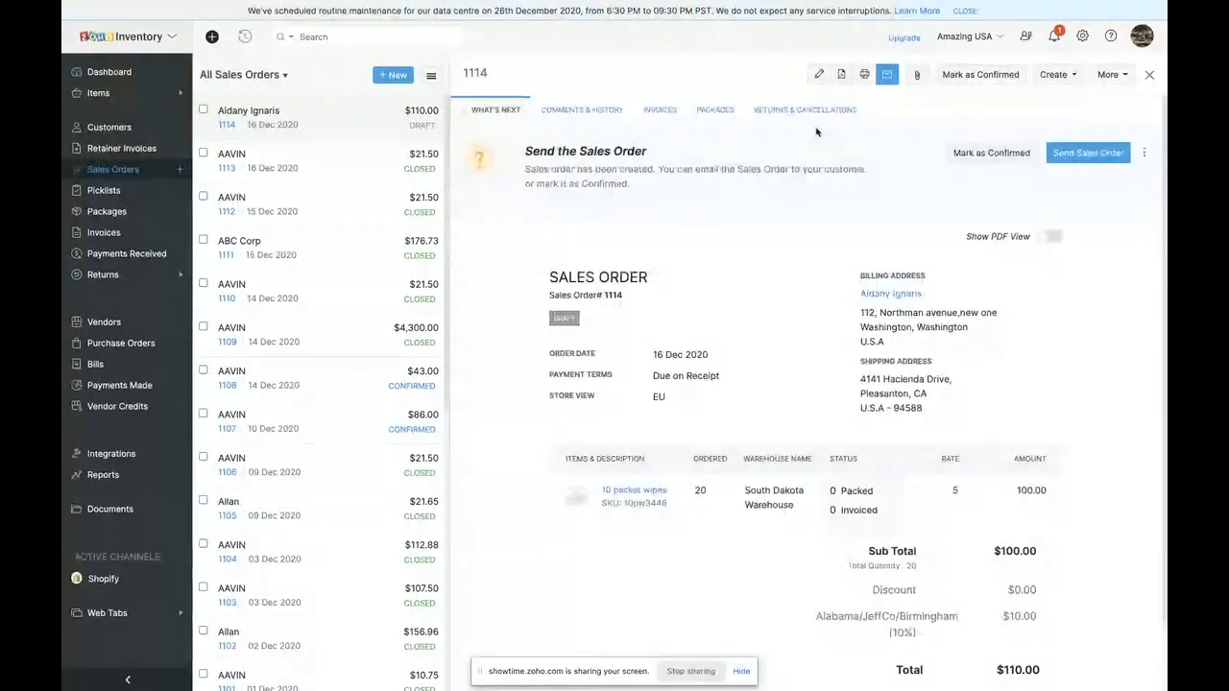
- Mark sales order 1114 as confirmed and start a new package for it
{"action": "left_click", "coordinate": [963, 79]}
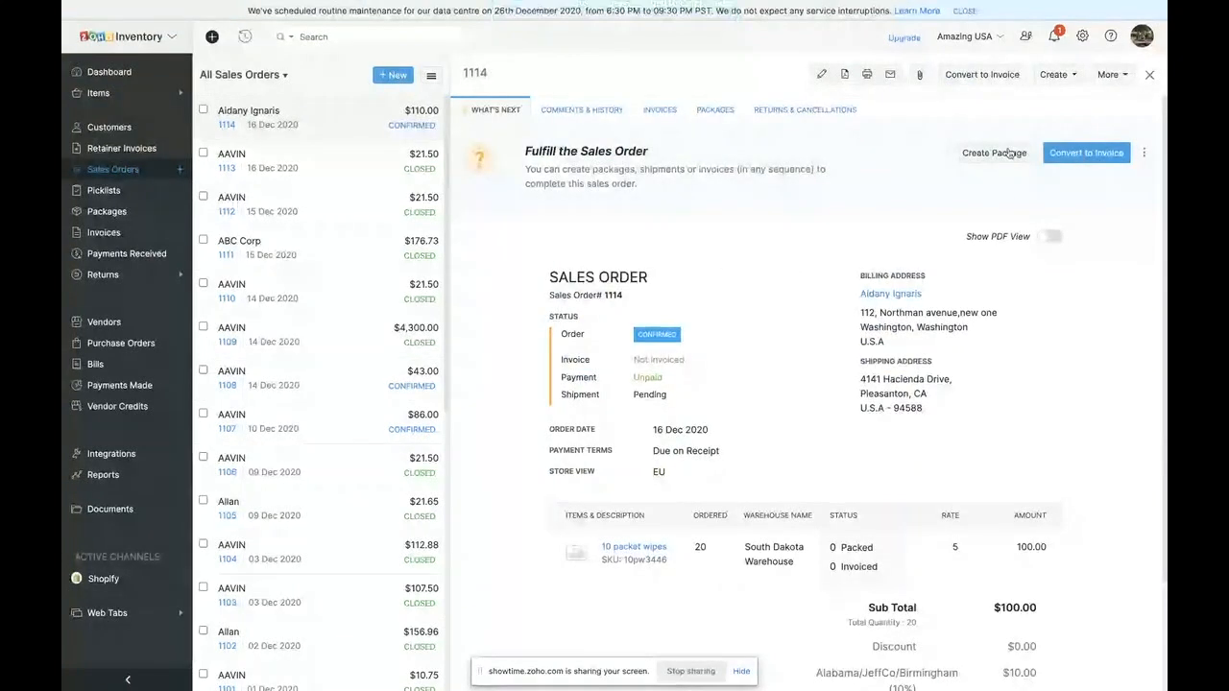
{"action": "left_click", "coordinate": [1008, 154]}
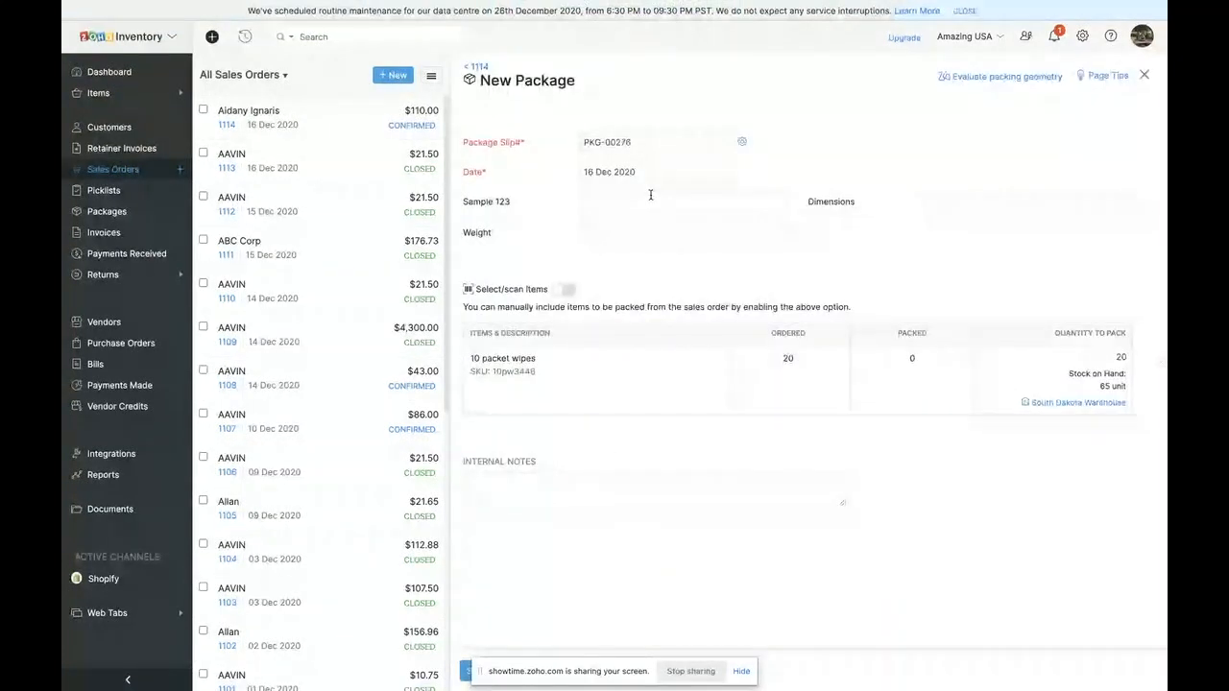
- Set the quantity of 10 packet wipes to pack to 10 and save the package
{"action": "left_click", "coordinate": [566, 291]}
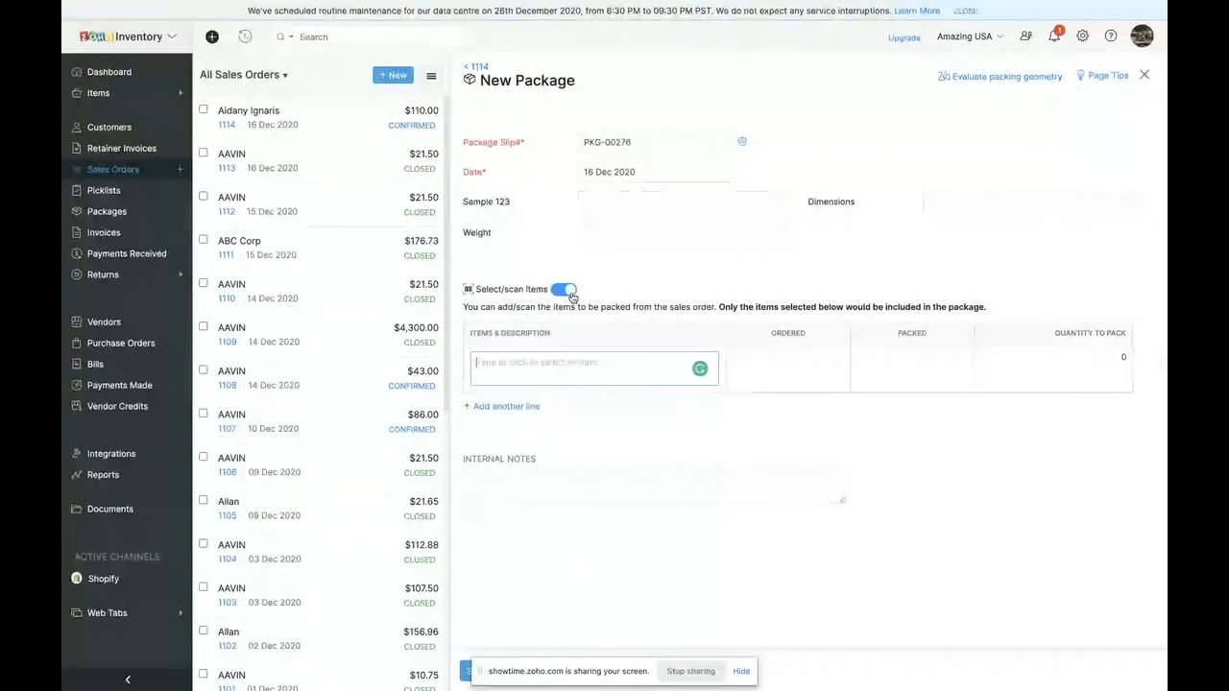
{"action": "left_click", "coordinate": [566, 290]}
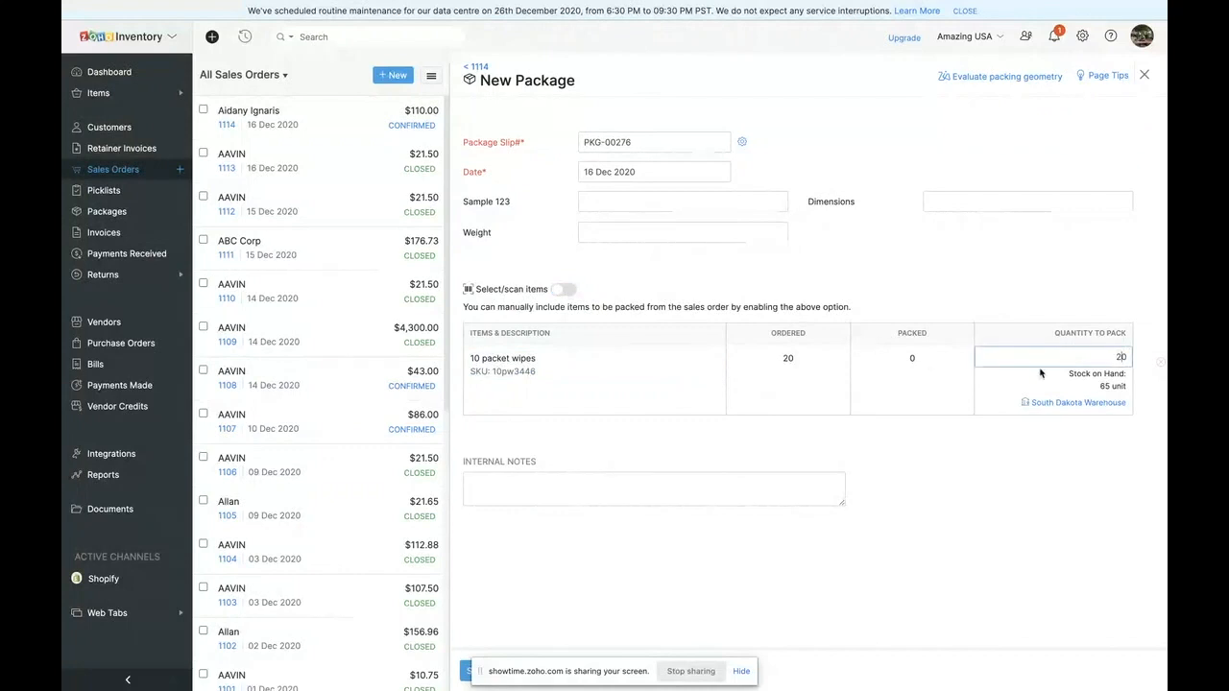
{"action": "type", "text": "1"}
{"action": "left_click", "coordinate": [1029, 277]}
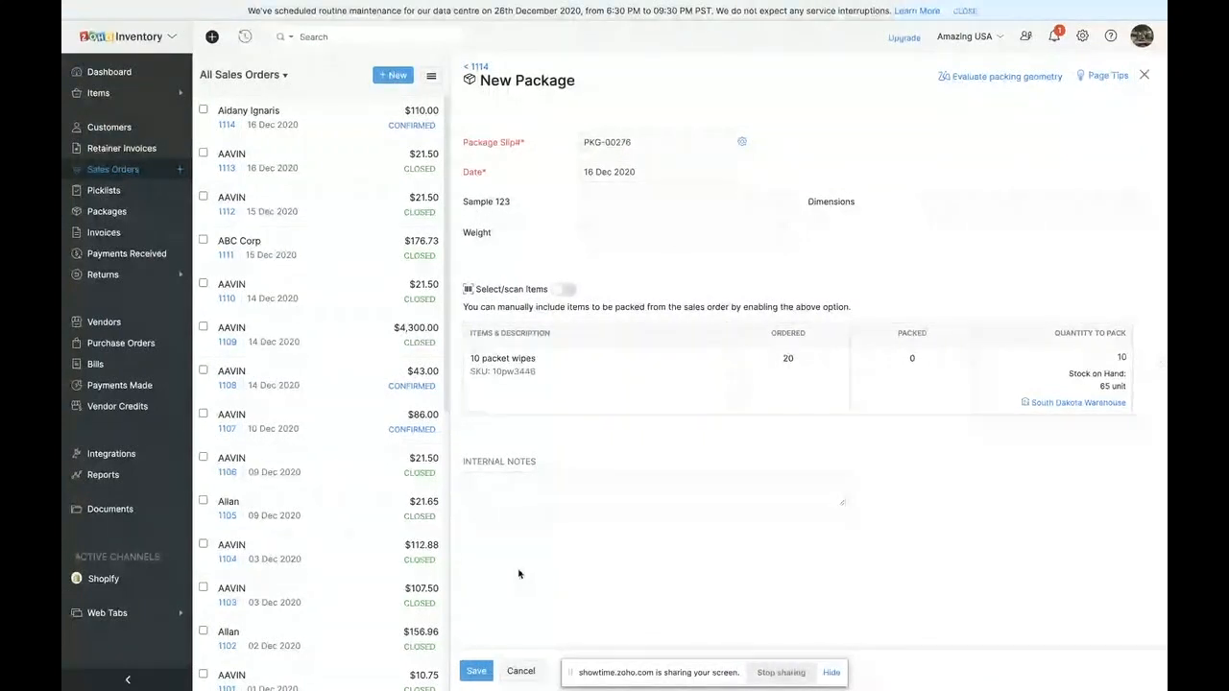
{"action": "left_click", "coordinate": [476, 671]}
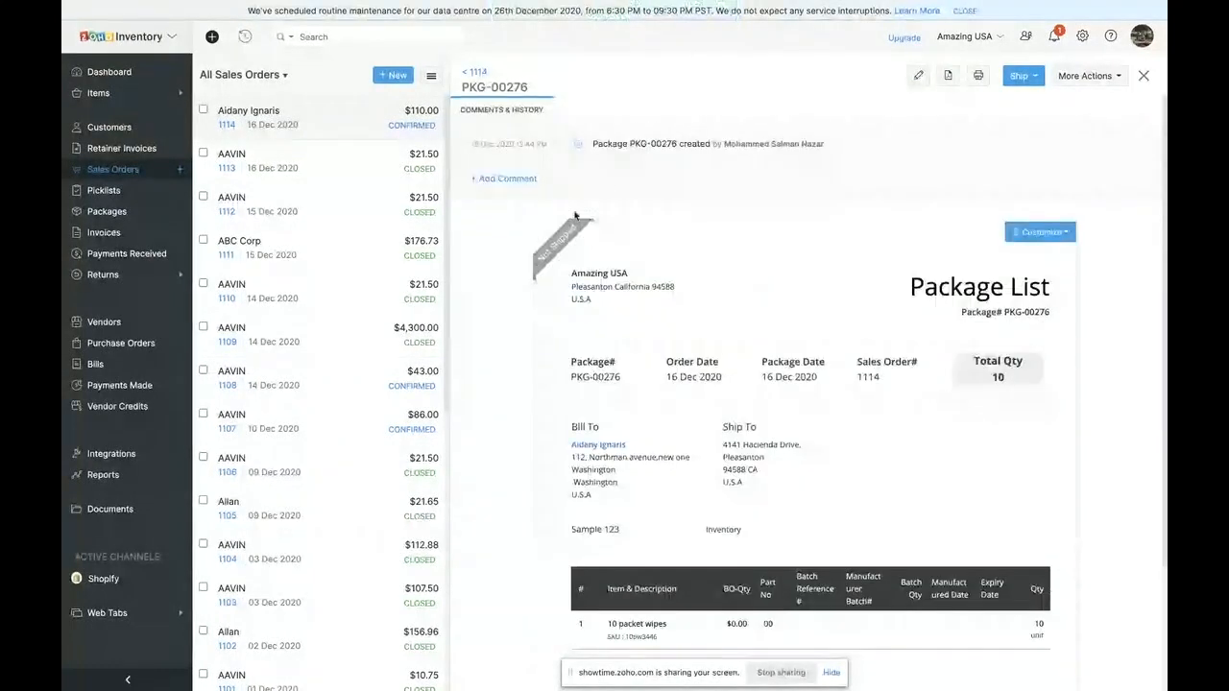
- Start a manual shipment for the package, enable real-time tracking and choose FedEx as the carrier
{"action": "scroll", "coordinate": [701, 184], "scroll_direction": "down", "scroll_amount": 1}
{"action": "left_click", "coordinate": [1023, 75]}
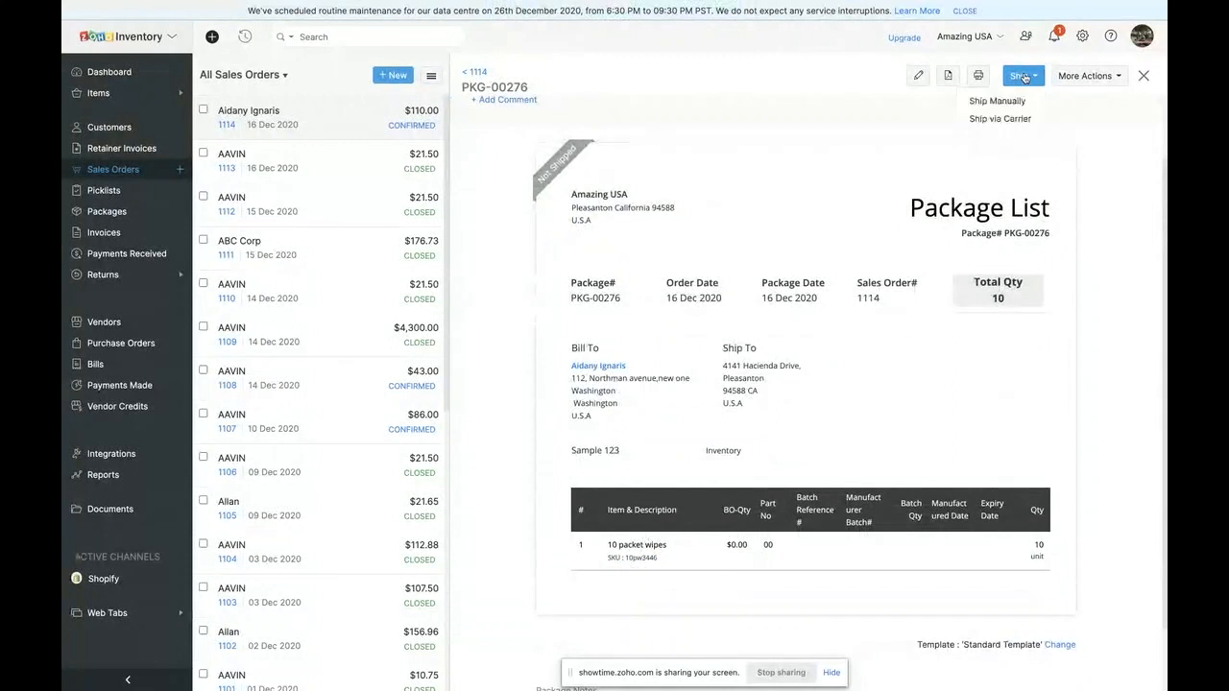
{"action": "left_click", "coordinate": [1000, 102]}
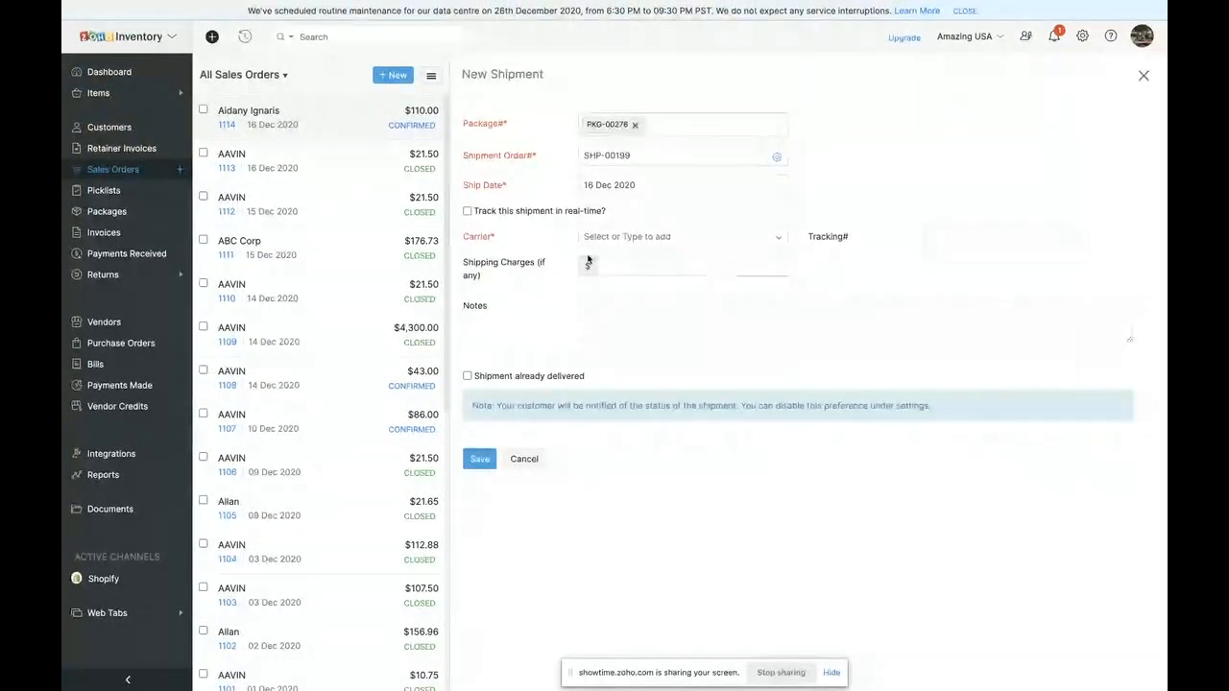
{"action": "left_click", "coordinate": [467, 211]}
{"action": "left_click", "coordinate": [619, 238]}
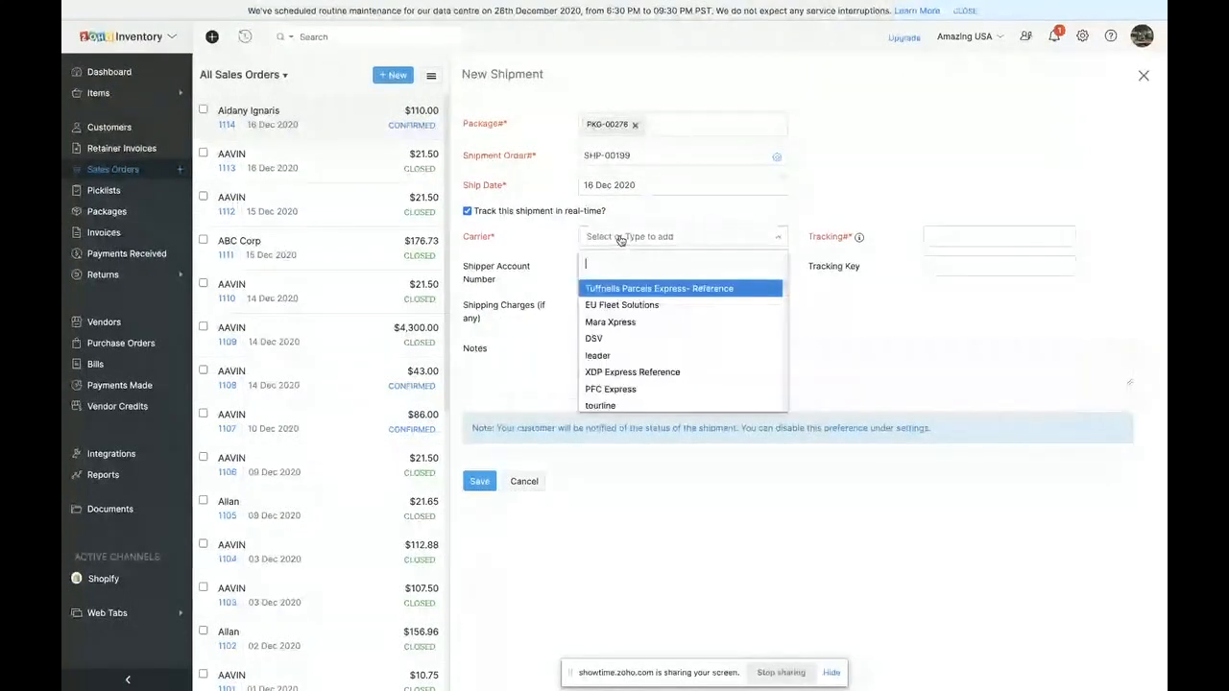
{"action": "type", "text": "Ups"}
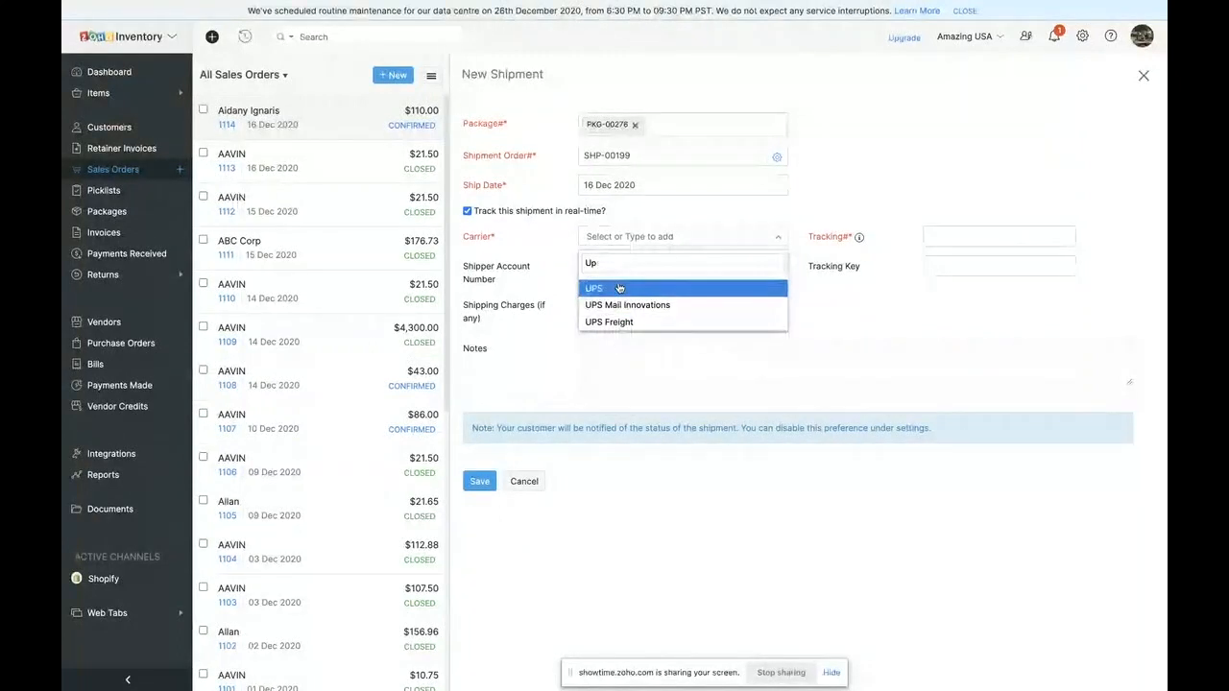
{"action": "key", "text": "BackSpace"}
{"action": "key", "text": "BackSpace"}
{"action": "type", "text": "F"}
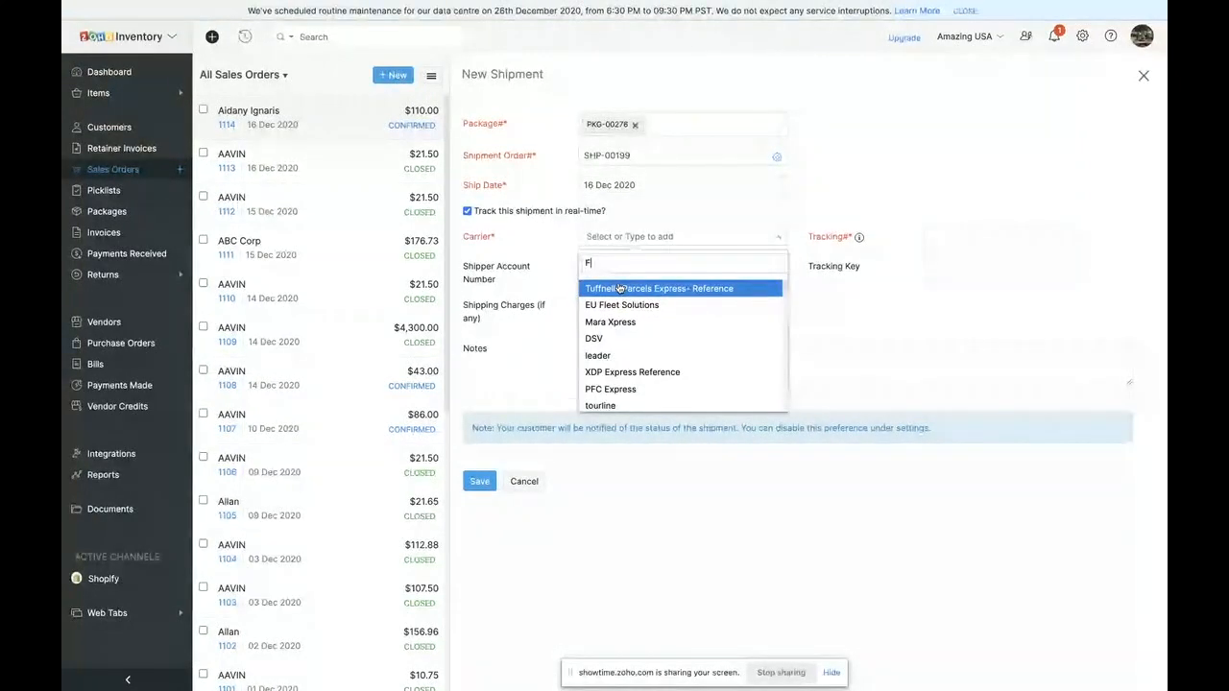
{"action": "type", "text": "ed"}
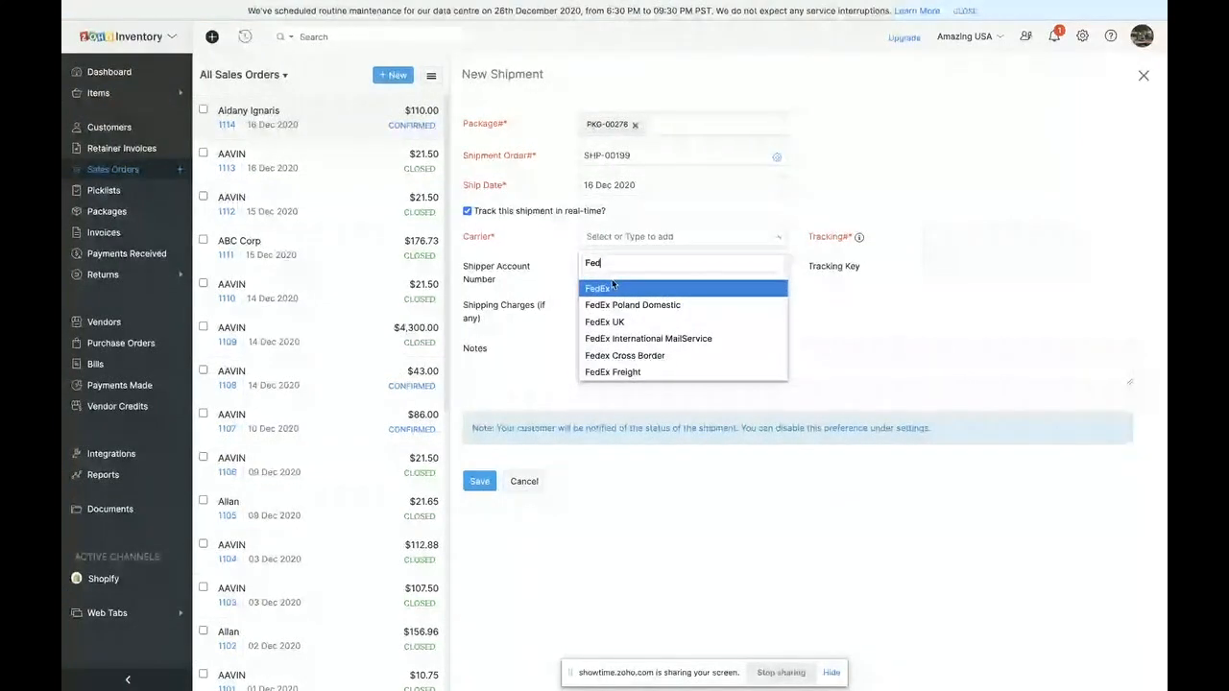
{"action": "left_click", "coordinate": [613, 288]}
- Enter YU67252YU as the shipment's tracking number and save the shipment
{"action": "left_click", "coordinate": [946, 243]}
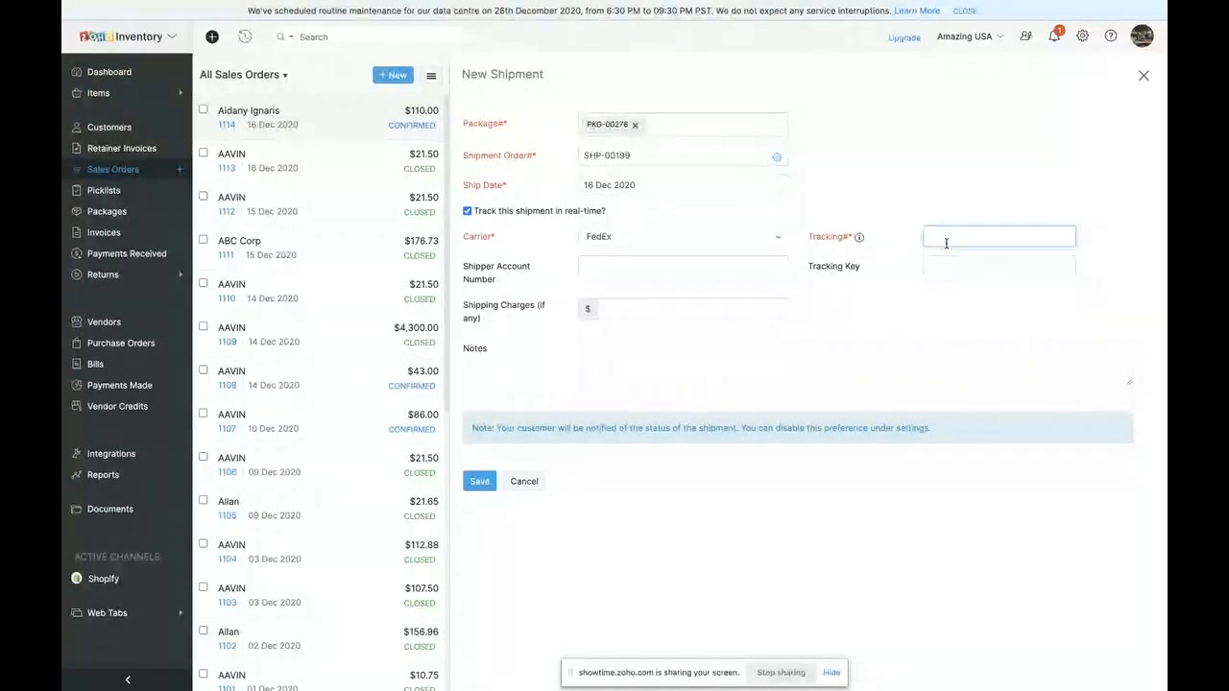
{"action": "type", "text": "YU67252"}
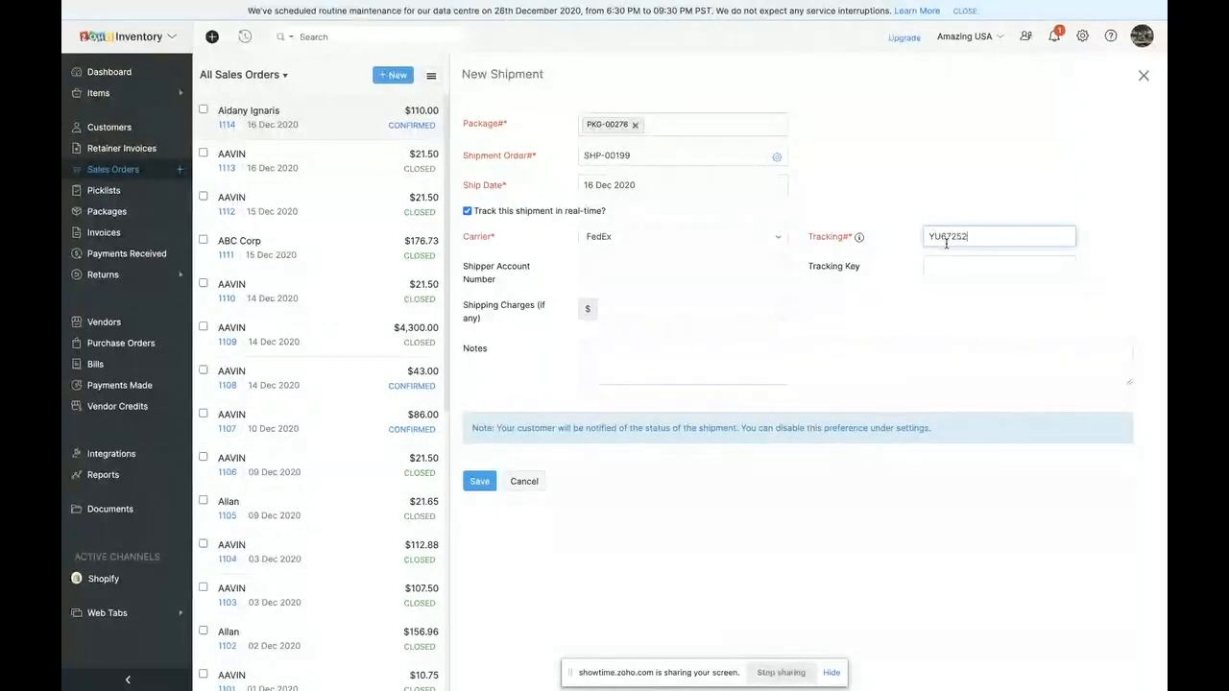
{"action": "type", "text": "YU"}
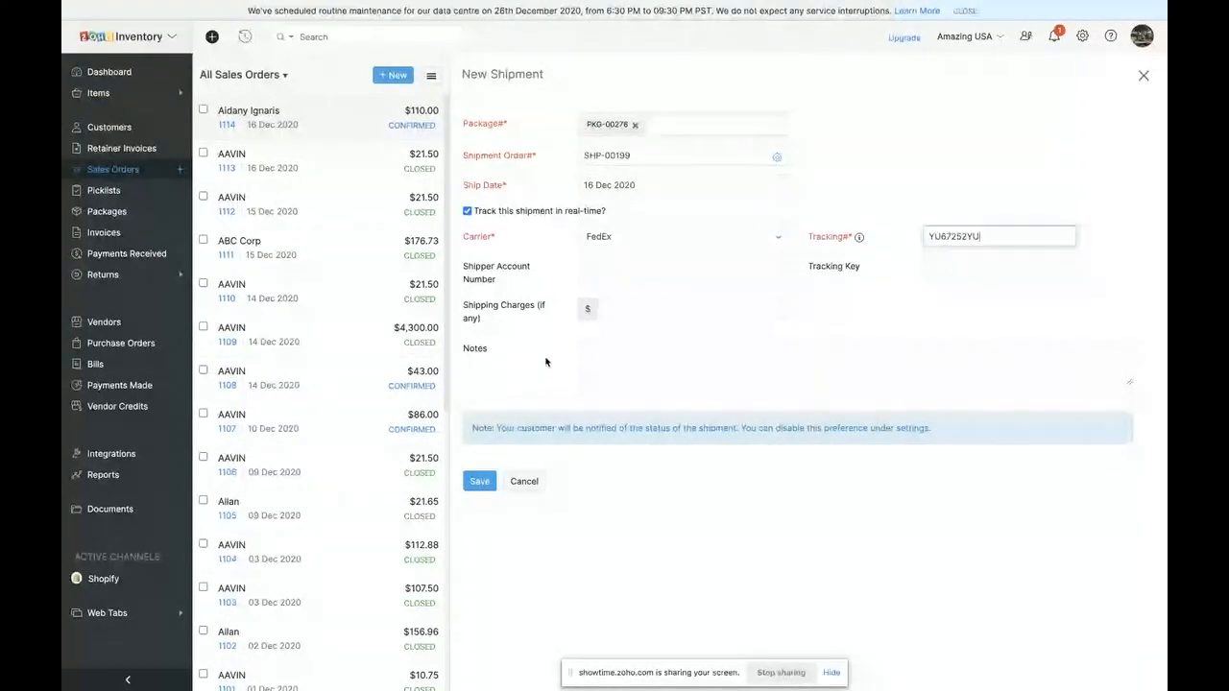
{"action": "key", "text": "Return"}
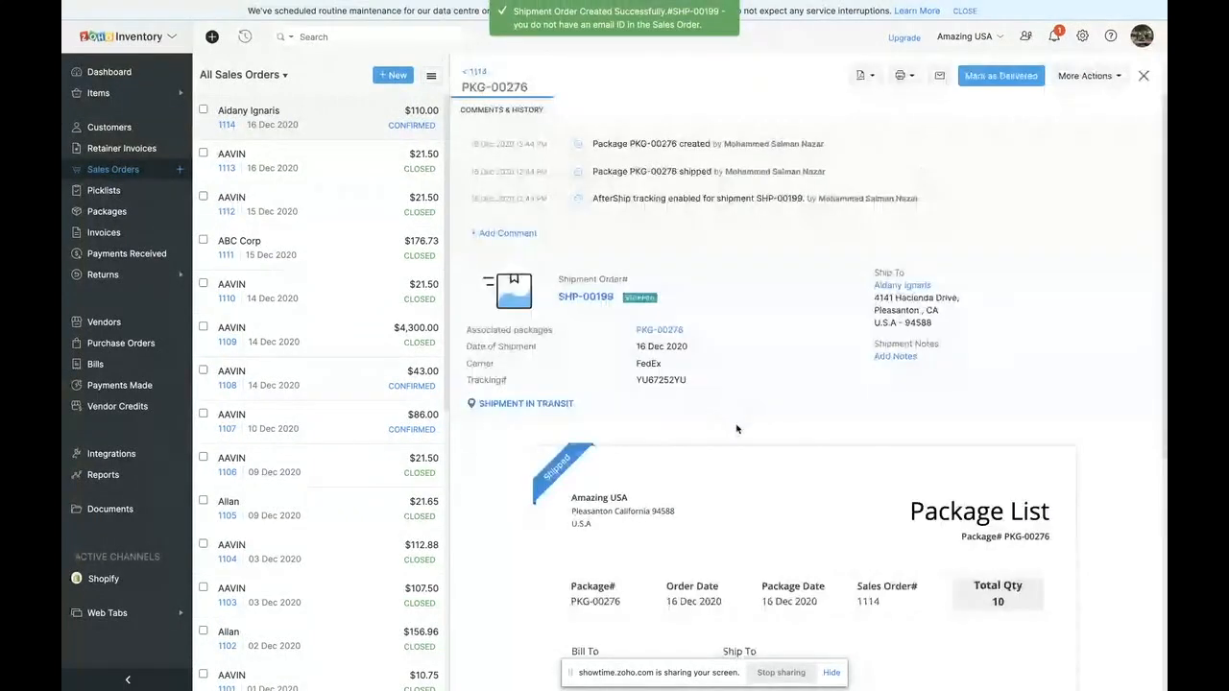
- Check the FedEx tracking details of the shipment and return to its sales order
{"action": "left_click", "coordinate": [523, 383]}
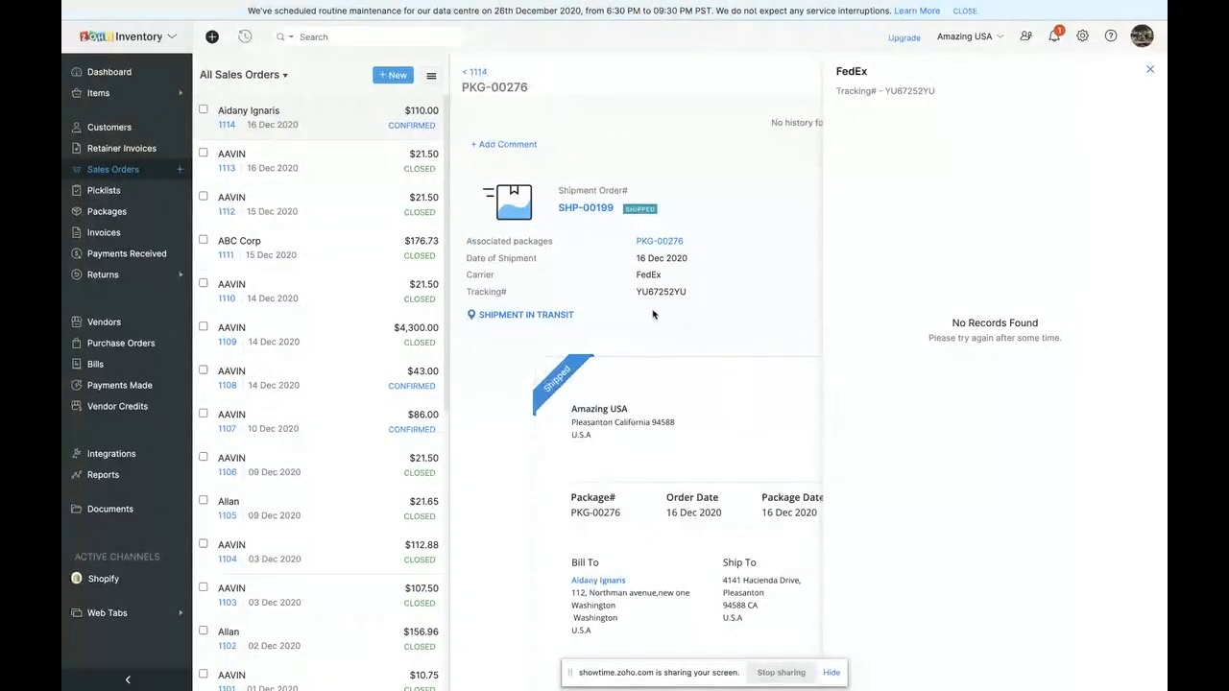
{"action": "left_click", "coordinate": [1150, 72]}
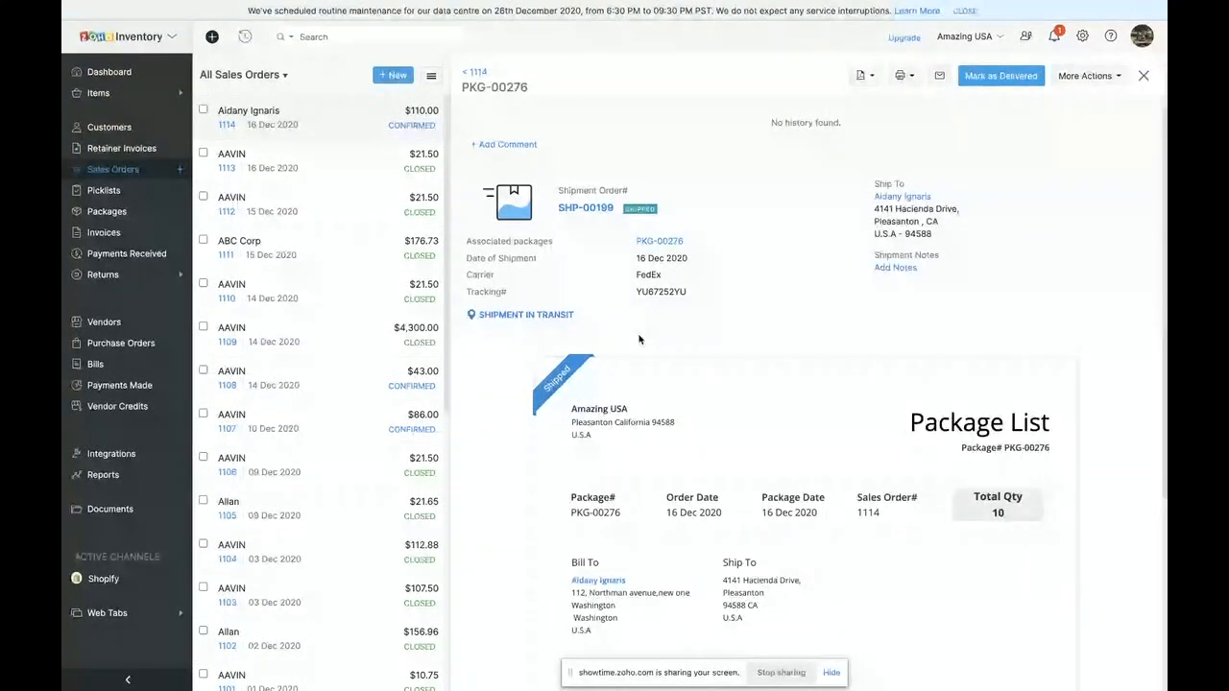
{"action": "left_click", "coordinate": [480, 74]}
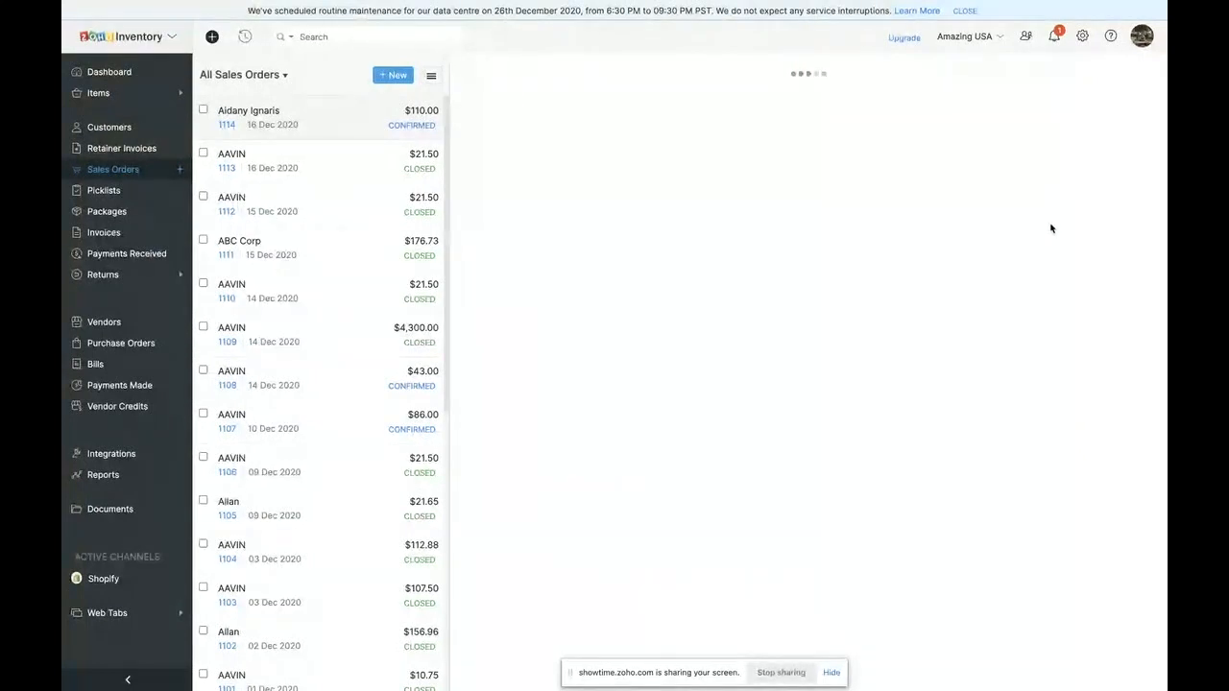
- Review the sales order's packages, shipment status and the item's packed, shipped and invoiced quantities
{"action": "left_click", "coordinate": [720, 110]}
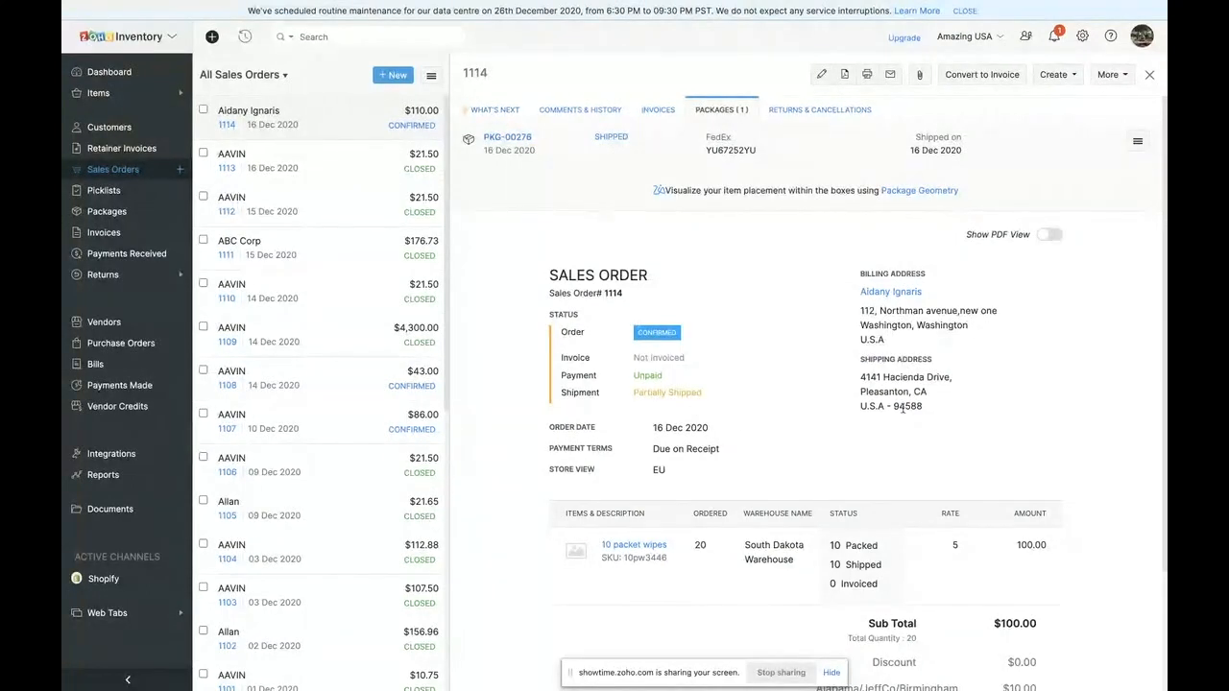
{"action": "scroll", "coordinate": [912, 554], "scroll_direction": "down", "scroll_amount": 1}
{"action": "scroll", "coordinate": [912, 554], "scroll_direction": "down", "scroll_amount": 3}
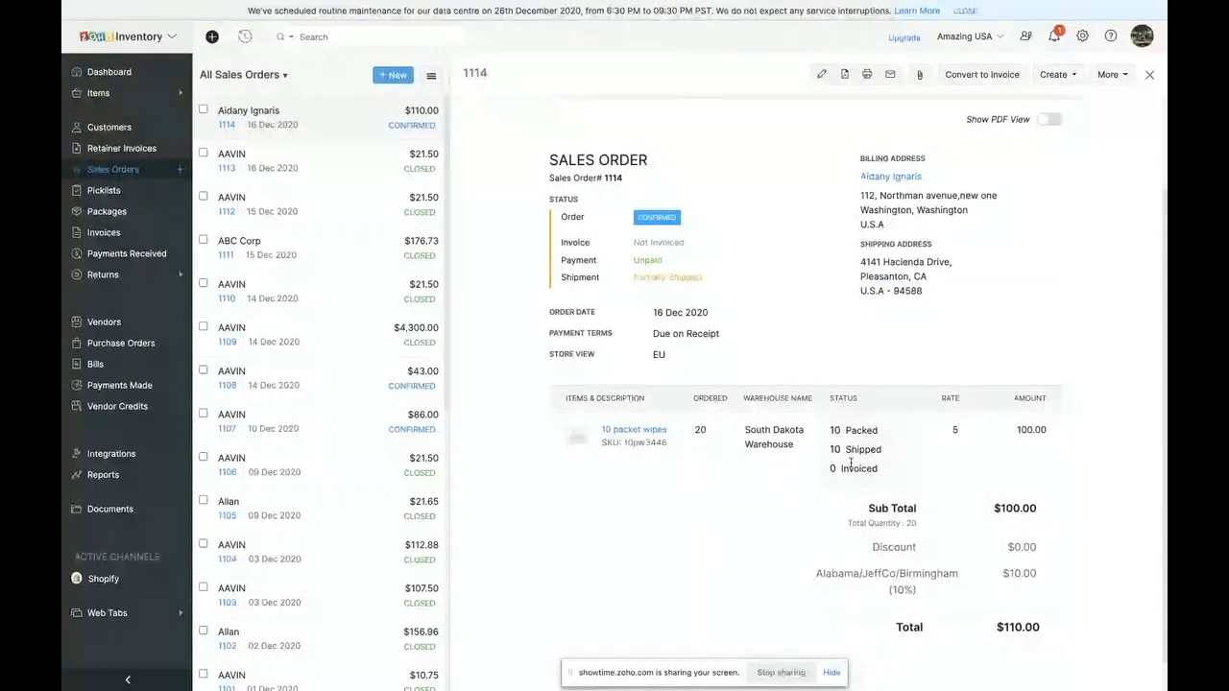
{"action": "scroll", "coordinate": [849, 459], "scroll_direction": "up", "scroll_amount": 1}
{"action": "scroll", "coordinate": [806, 480], "scroll_direction": "up", "scroll_amount": 1}
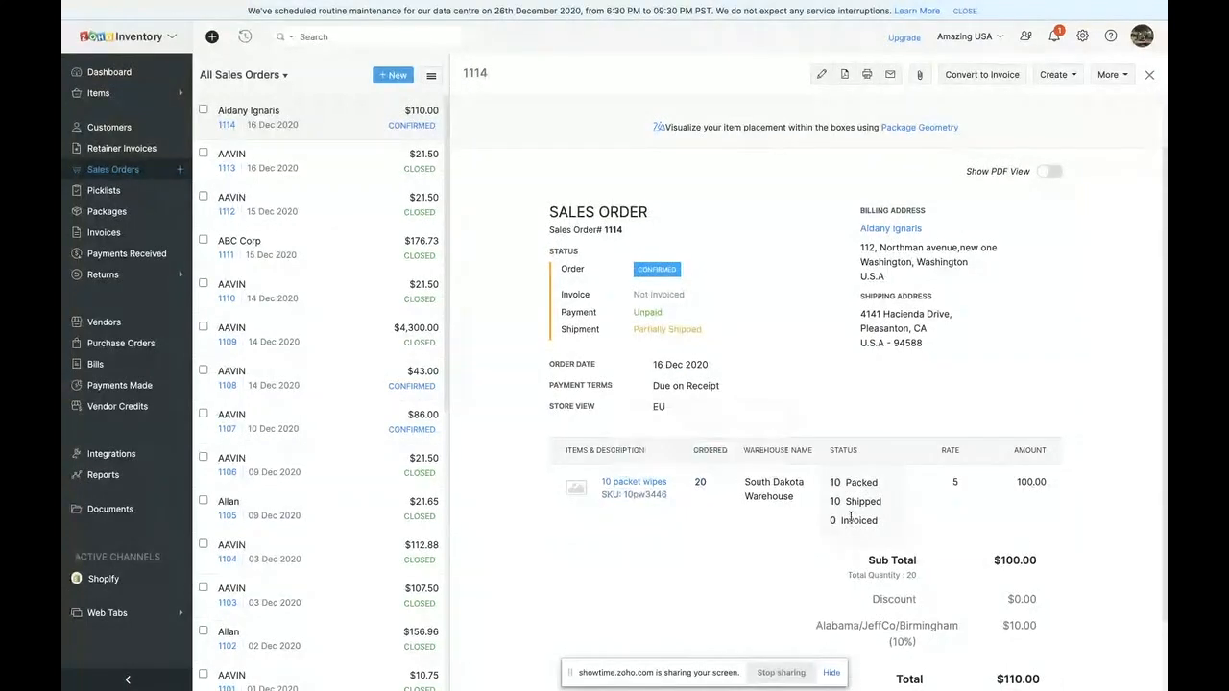
{"action": "scroll", "coordinate": [836, 510], "scroll_direction": "up", "scroll_amount": 2}
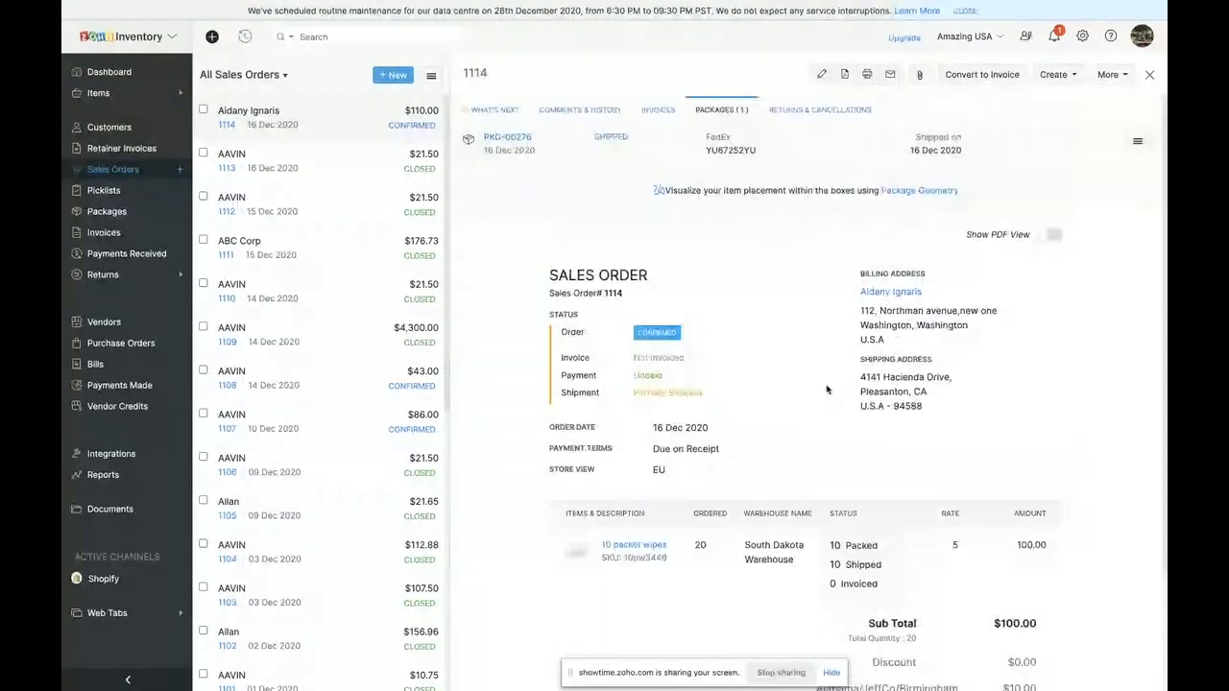
- Open Package Geometry for the sales order and give 10 packet wipes dimensions of 10 x 10 x 10 in and a weight of 3 lb
{"action": "left_click", "coordinate": [911, 192]}
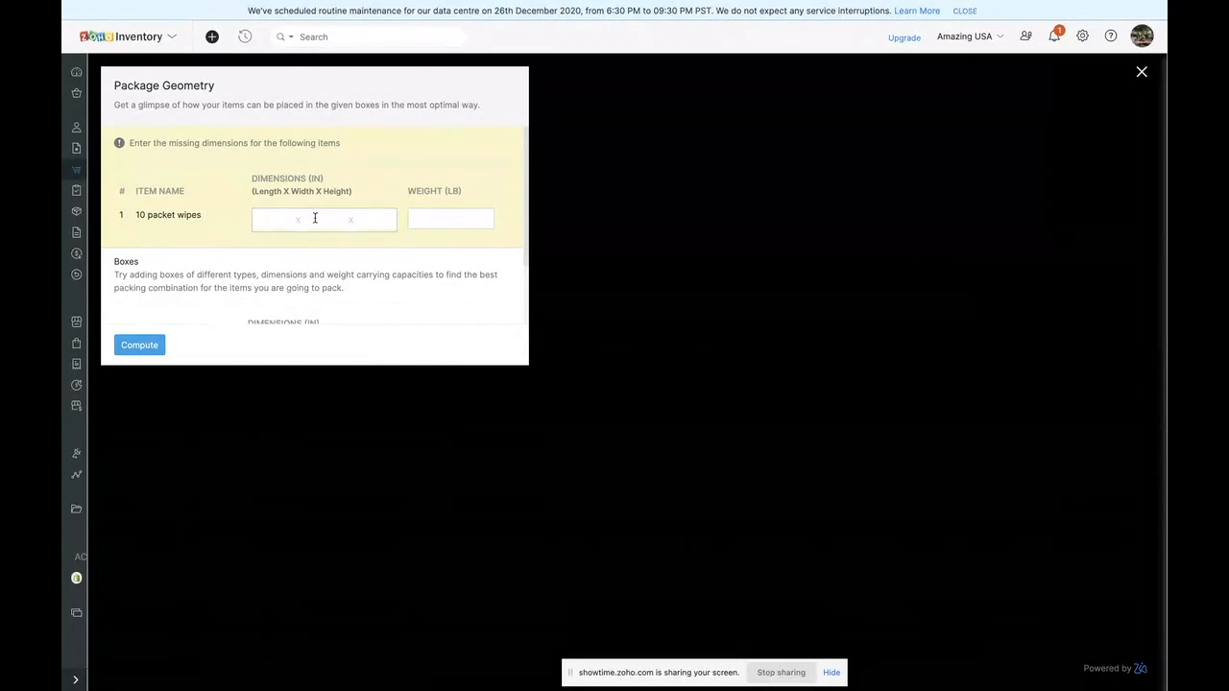
{"action": "scroll", "coordinate": [315, 218], "scroll_direction": "down", "scroll_amount": 1}
{"action": "type", "text": "10"}
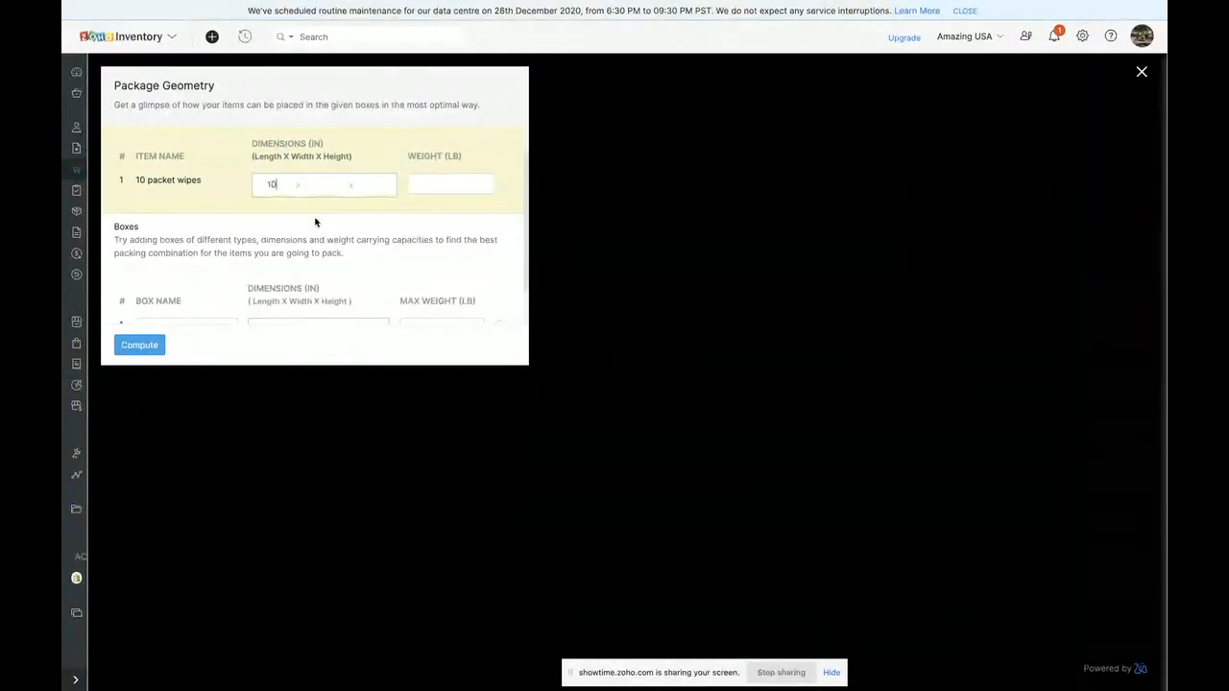
{"action": "type", "text": " x 10 x 10"}
{"action": "scroll", "coordinate": [358, 259], "scroll_direction": "down", "scroll_amount": 1}
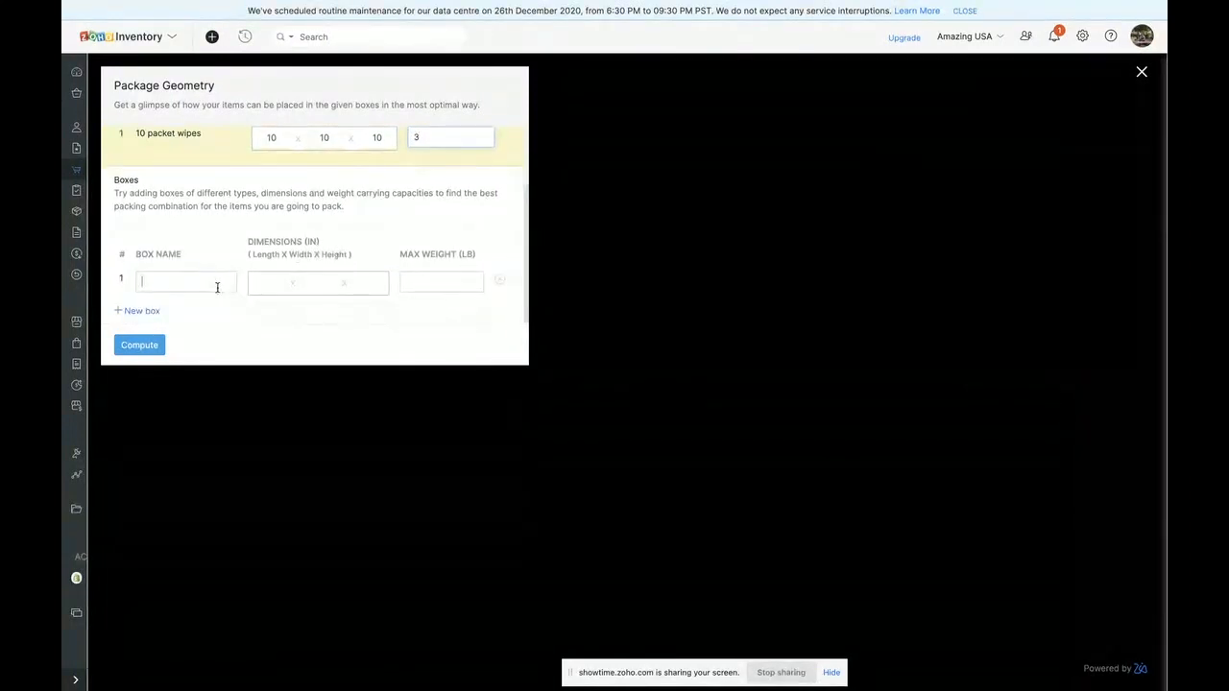
- Define a box named Box1 measuring 200 x 200 x 200 in with a maximum weight of 35 lb and compute the placement
{"action": "left_click", "coordinate": [266, 279]}
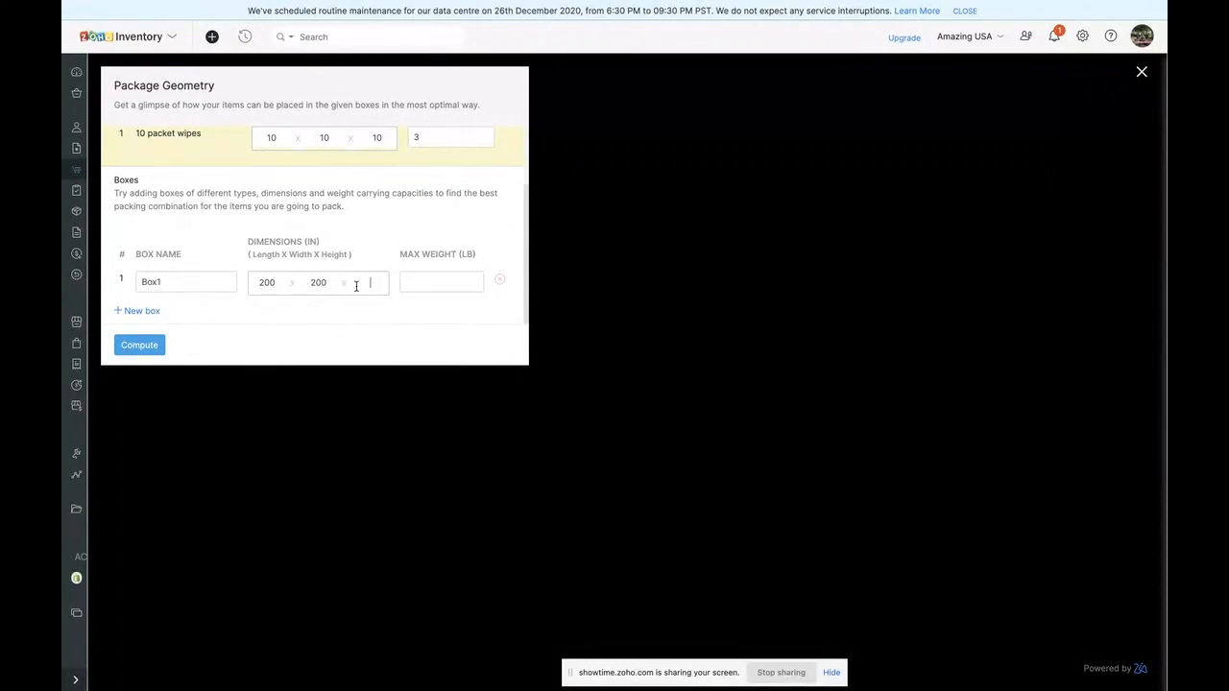
{"action": "left_click", "coordinate": [444, 274]}
{"action": "left_click", "coordinate": [142, 347]}
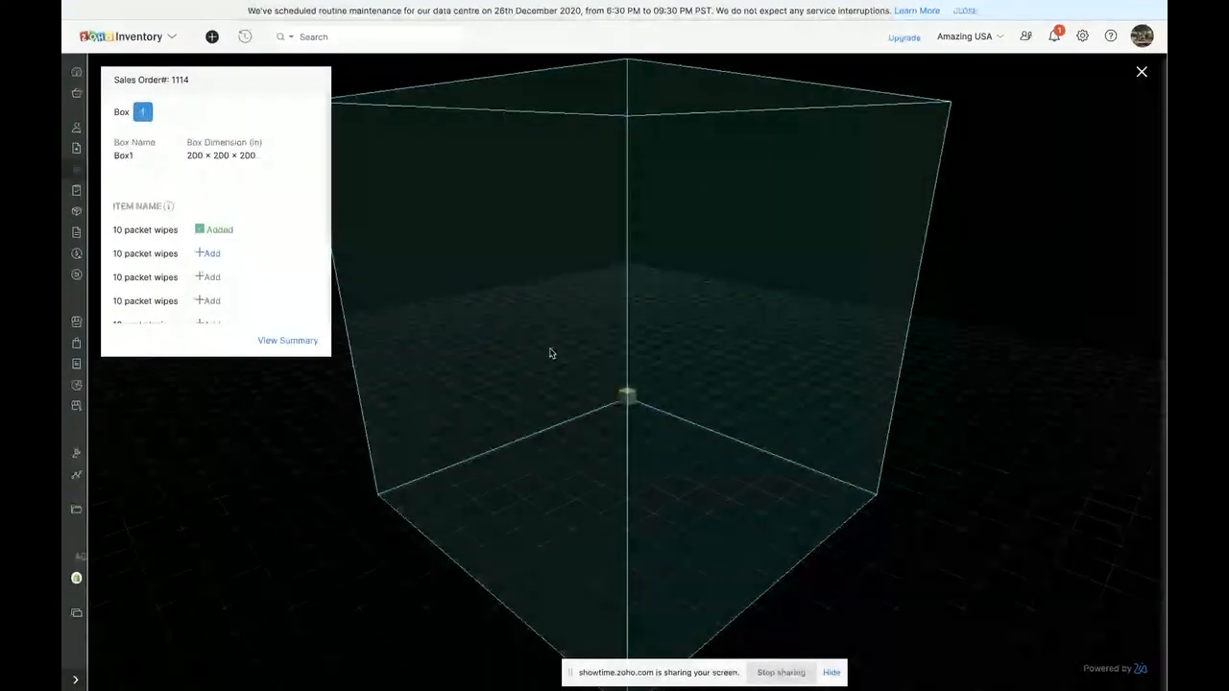
- Add the remaining nine units of 10 packet wipes to Box1 one by one in the 3D packing view
{"action": "left_click_drag", "start_coordinate": [573, 336], "coordinate": [467, 303]}
{"action": "left_click", "coordinate": [210, 254]}
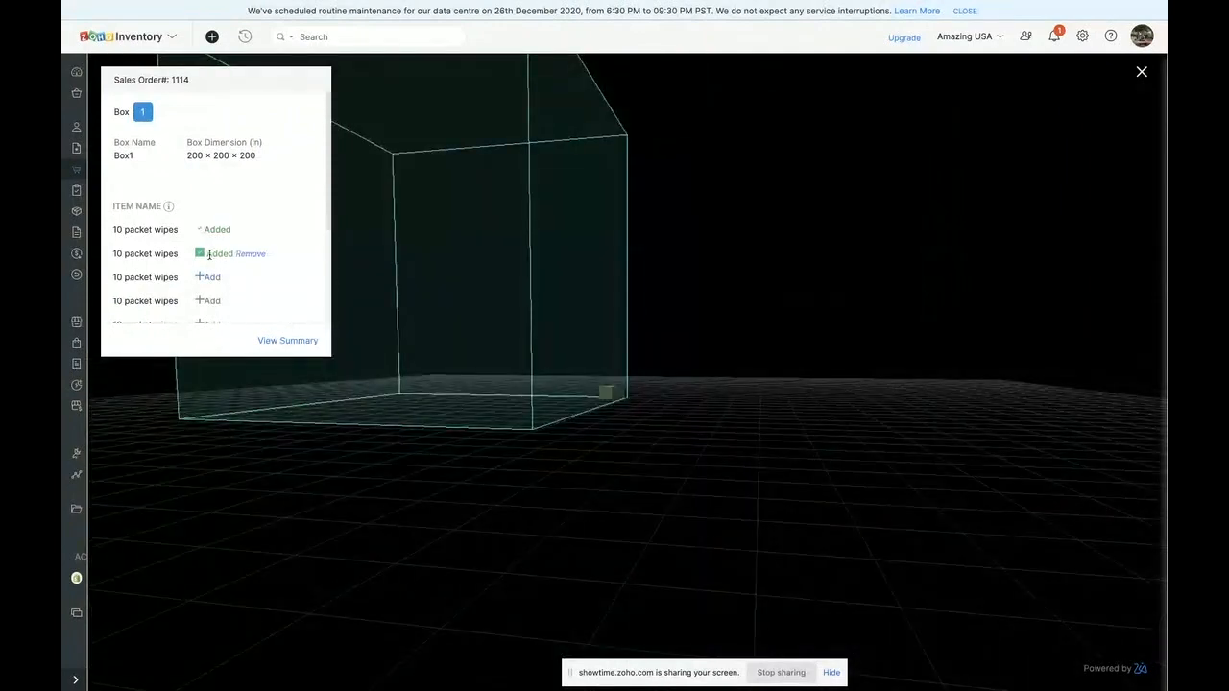
{"action": "left_click", "coordinate": [209, 278]}
{"action": "left_click", "coordinate": [207, 301]}
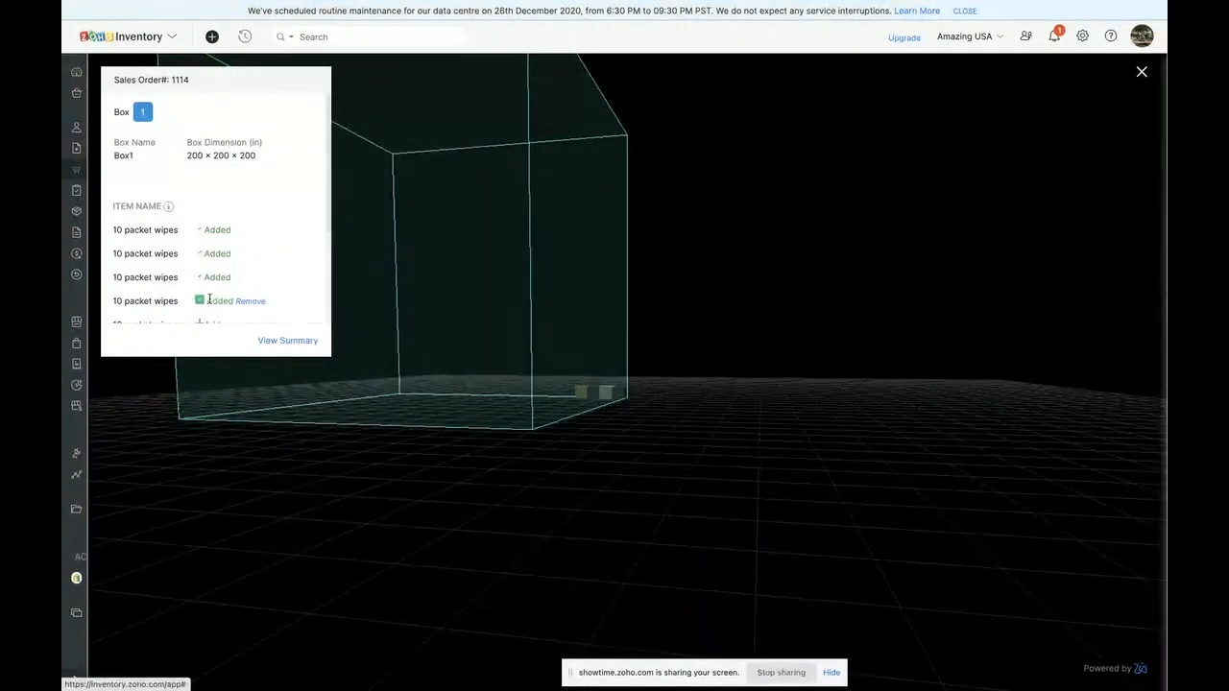
{"action": "scroll", "coordinate": [205, 293], "scroll_direction": "down", "scroll_amount": 2}
{"action": "left_click", "coordinate": [208, 240]}
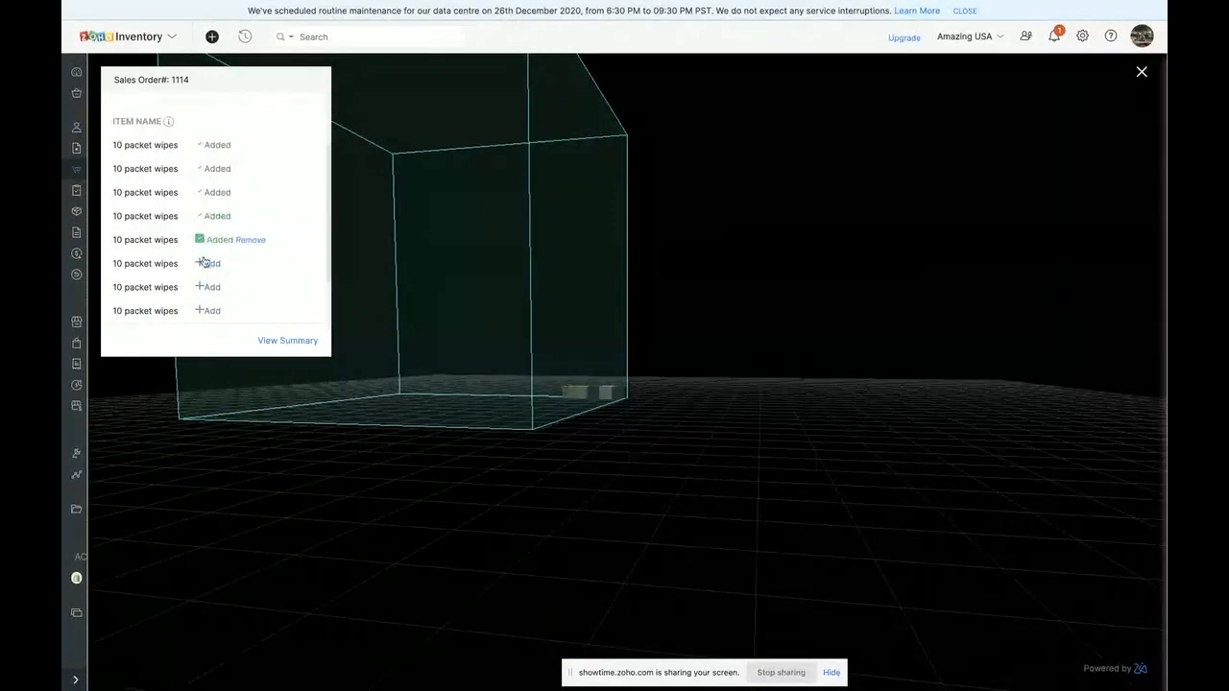
{"action": "left_click", "coordinate": [207, 263]}
{"action": "left_click_drag", "start_coordinate": [544, 344], "coordinate": [663, 432]}
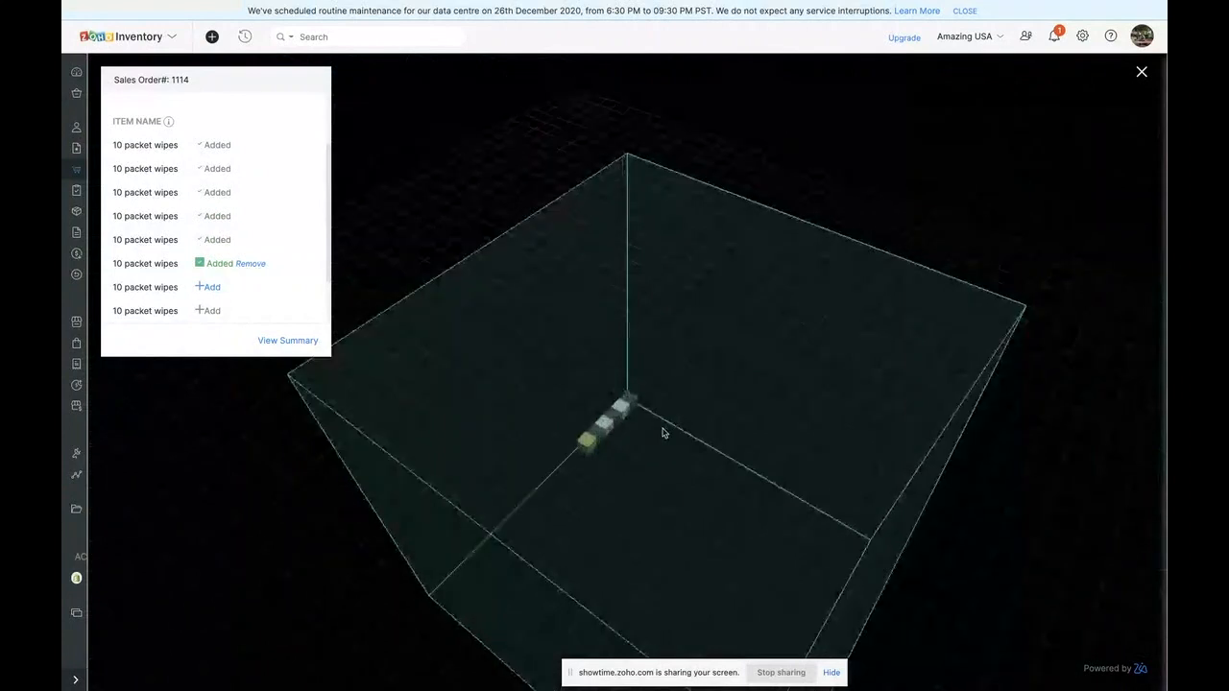
{"action": "left_click", "coordinate": [200, 287]}
{"action": "left_click", "coordinate": [204, 308]}
{"action": "scroll", "coordinate": [204, 308], "scroll_direction": "down", "scroll_amount": 1}
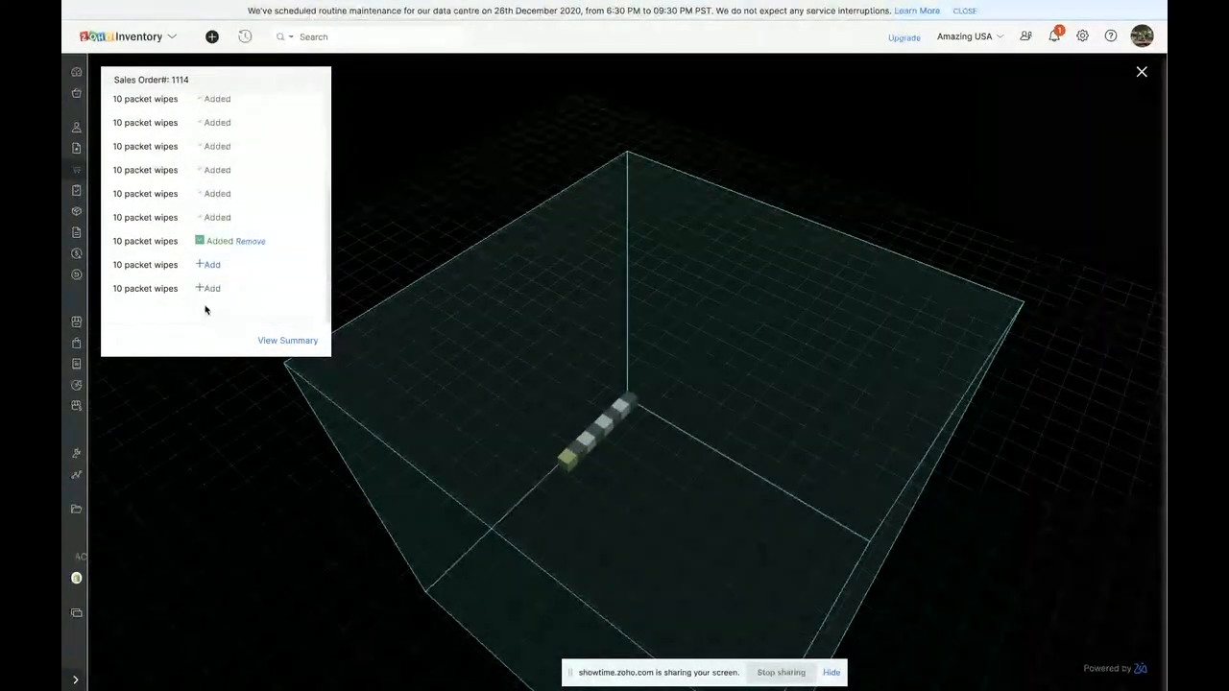
{"action": "left_click", "coordinate": [207, 265]}
{"action": "left_click", "coordinate": [207, 289]}
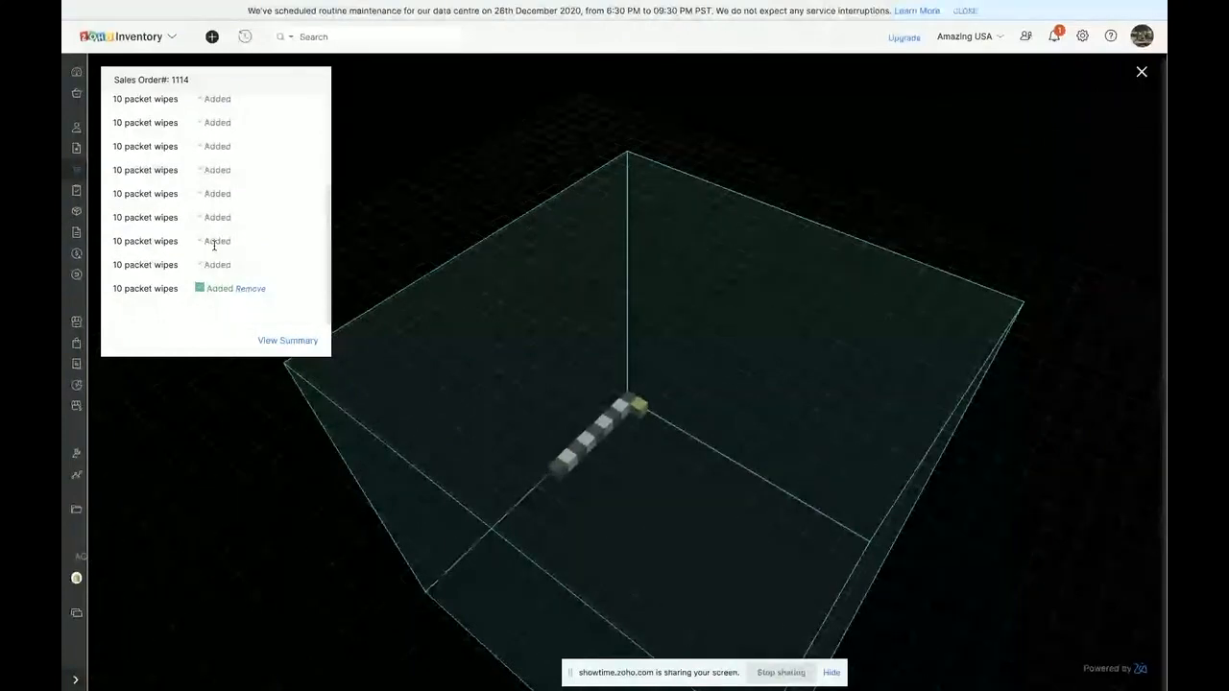
- Create and save a package of 10 units for Box1 from the package geometry summary
{"action": "scroll", "coordinate": [213, 245], "scroll_direction": "up", "scroll_amount": 3}
{"action": "left_click", "coordinate": [284, 341]}
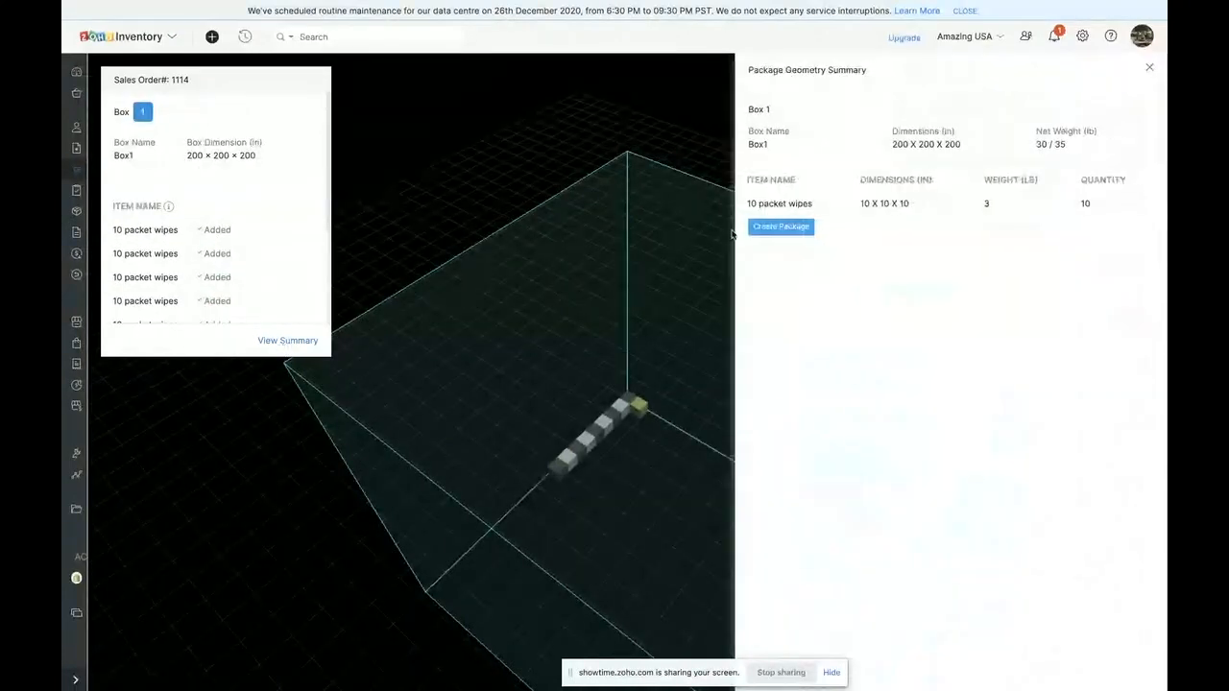
{"action": "left_click", "coordinate": [782, 227]}
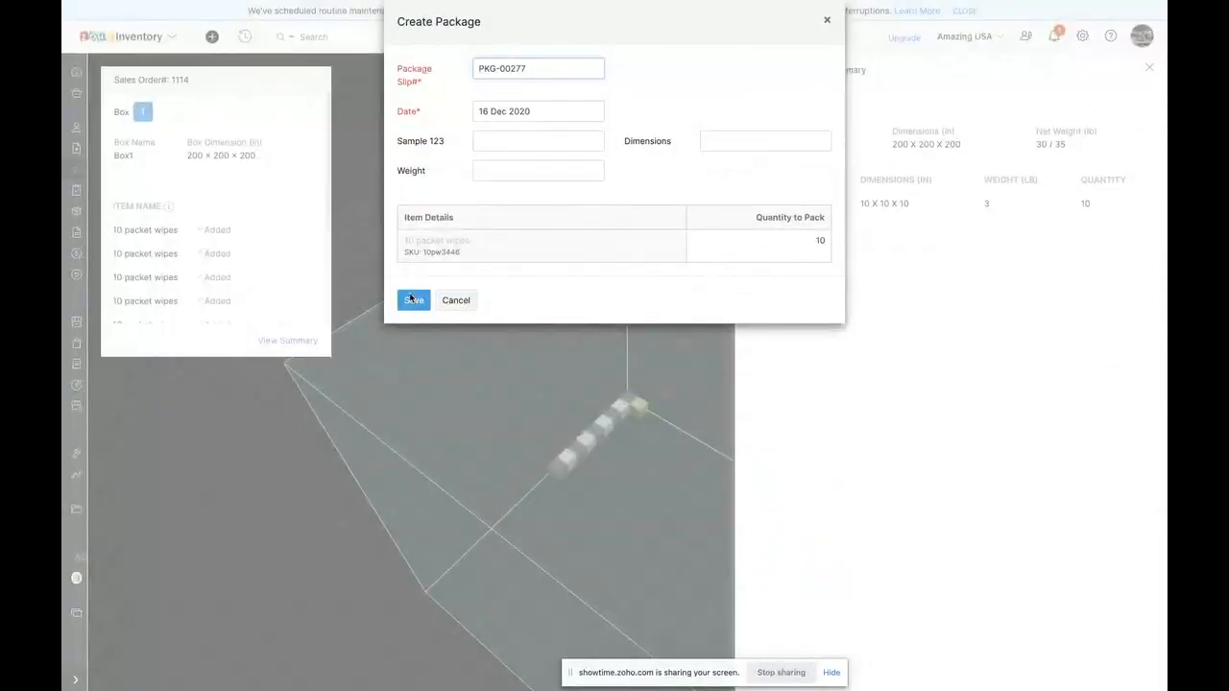
{"action": "left_click", "coordinate": [411, 300]}
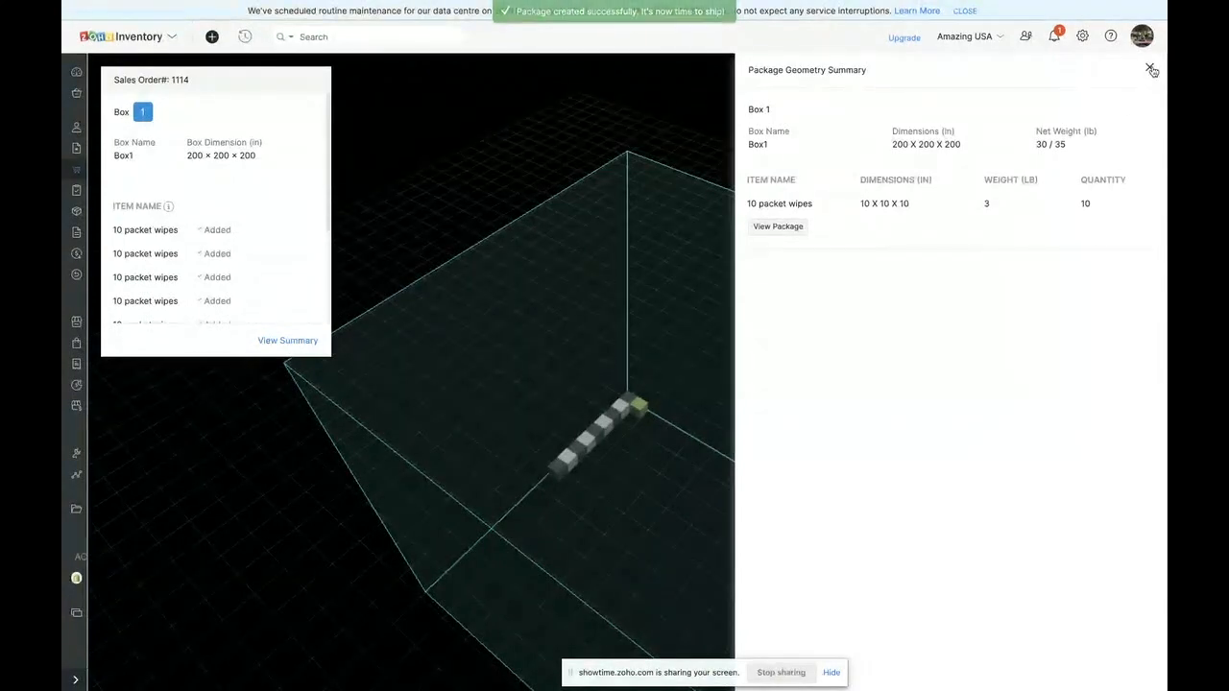
- Open the newly created package from the package geometry summary, leaving the packing view, and review its package list
{"action": "left_click", "coordinate": [778, 225]}
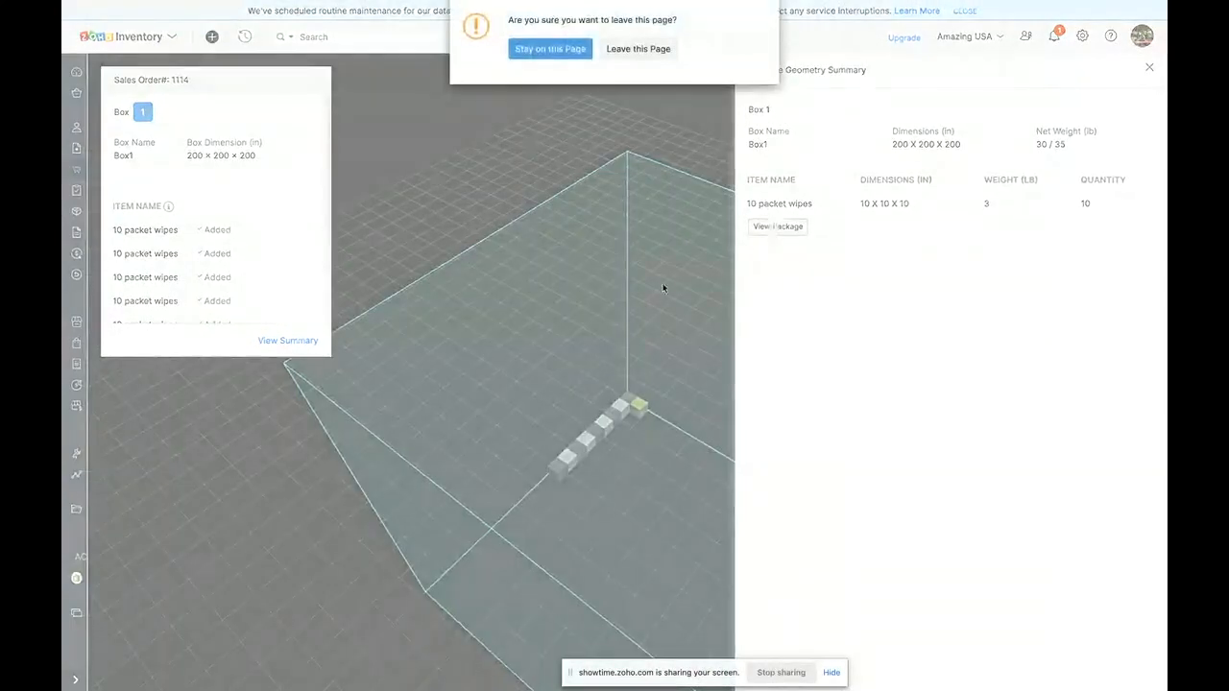
{"action": "left_click", "coordinate": [634, 49]}
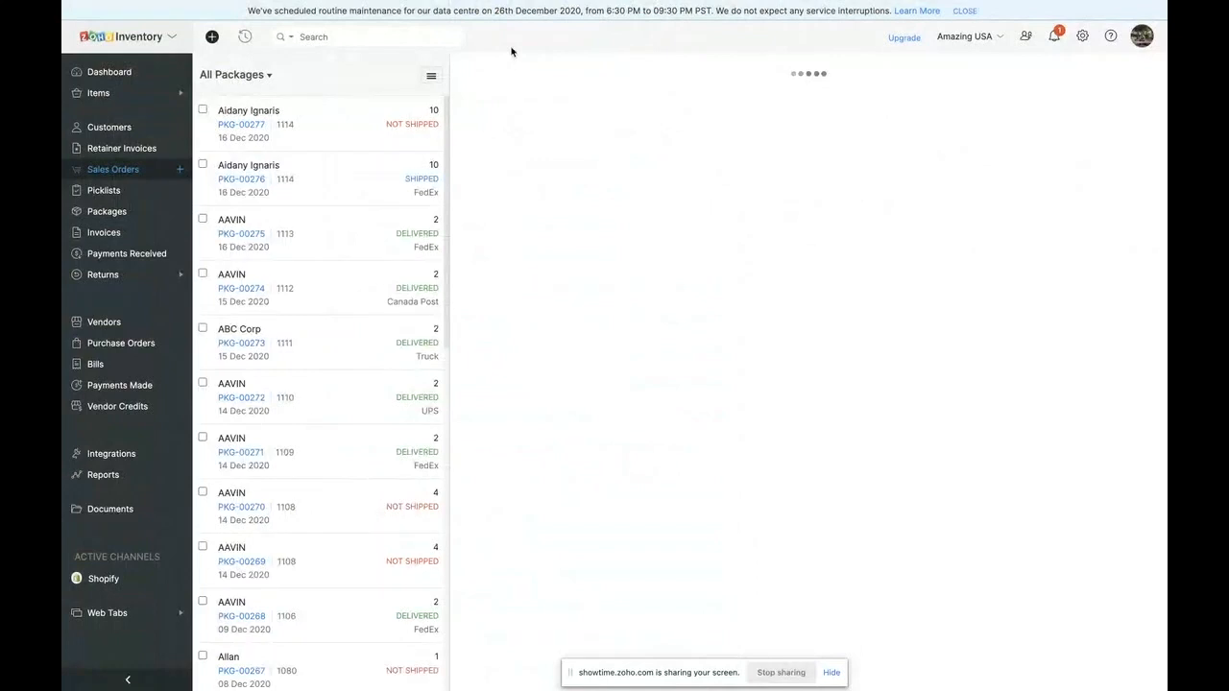
{"action": "scroll", "coordinate": [720, 413], "scroll_direction": "down", "scroll_amount": 3}
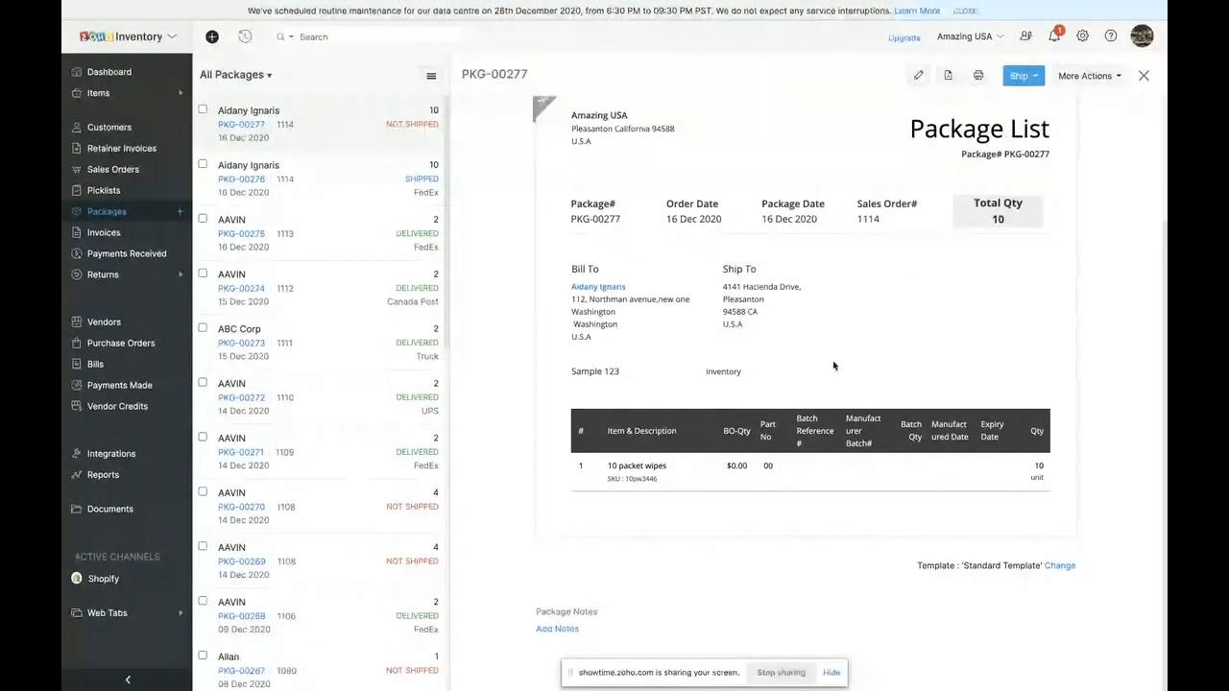
{"action": "scroll", "coordinate": [833, 365], "scroll_direction": "up", "scroll_amount": 1}
{"action": "scroll", "coordinate": [833, 366], "scroll_direction": "up", "scroll_amount": 3}
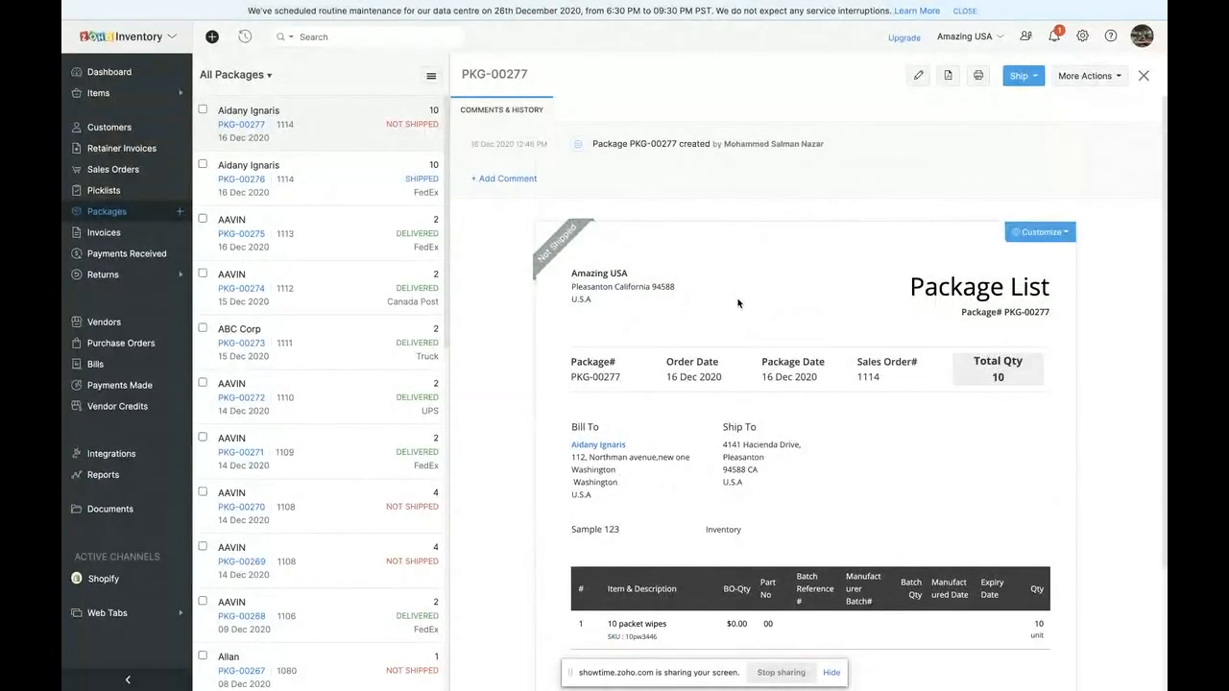
{"action": "scroll", "coordinate": [737, 303], "scroll_direction": "down", "scroll_amount": 2}
{"action": "scroll", "coordinate": [735, 294], "scroll_direction": "up", "scroll_amount": 2}
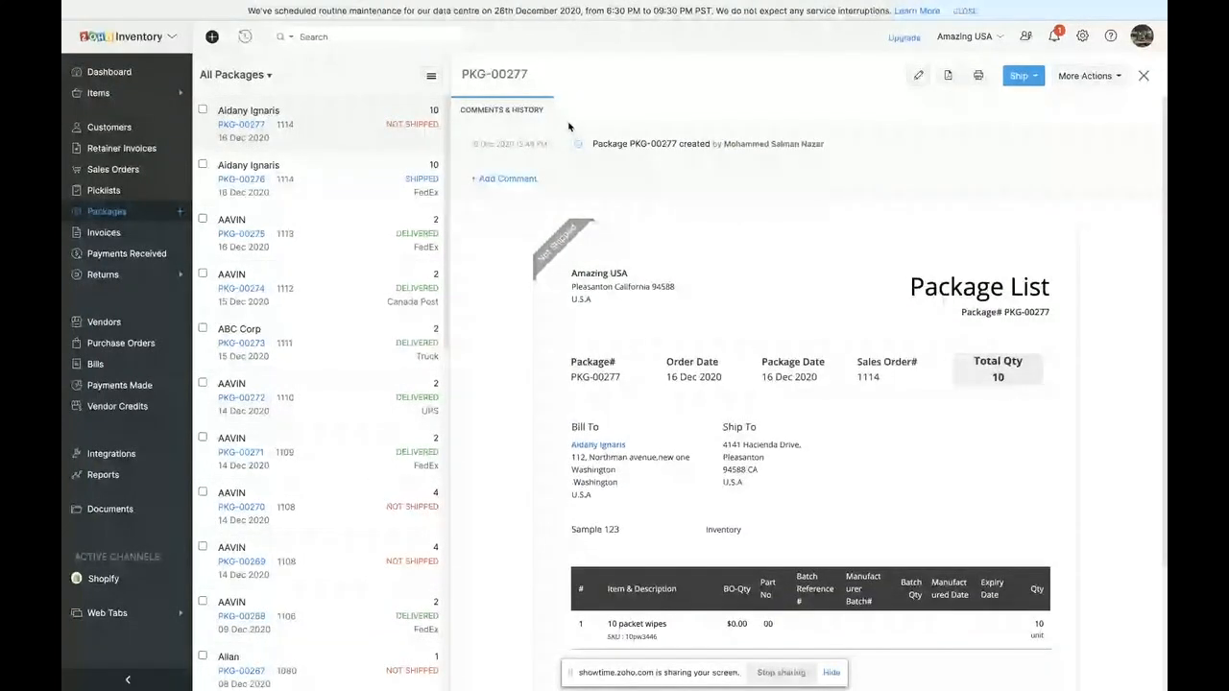
- Start a carrier shipment for the unshipped package with UPS as carrier and proceed with the existing dispatch and destination addresses
{"action": "left_click", "coordinate": [1023, 76]}
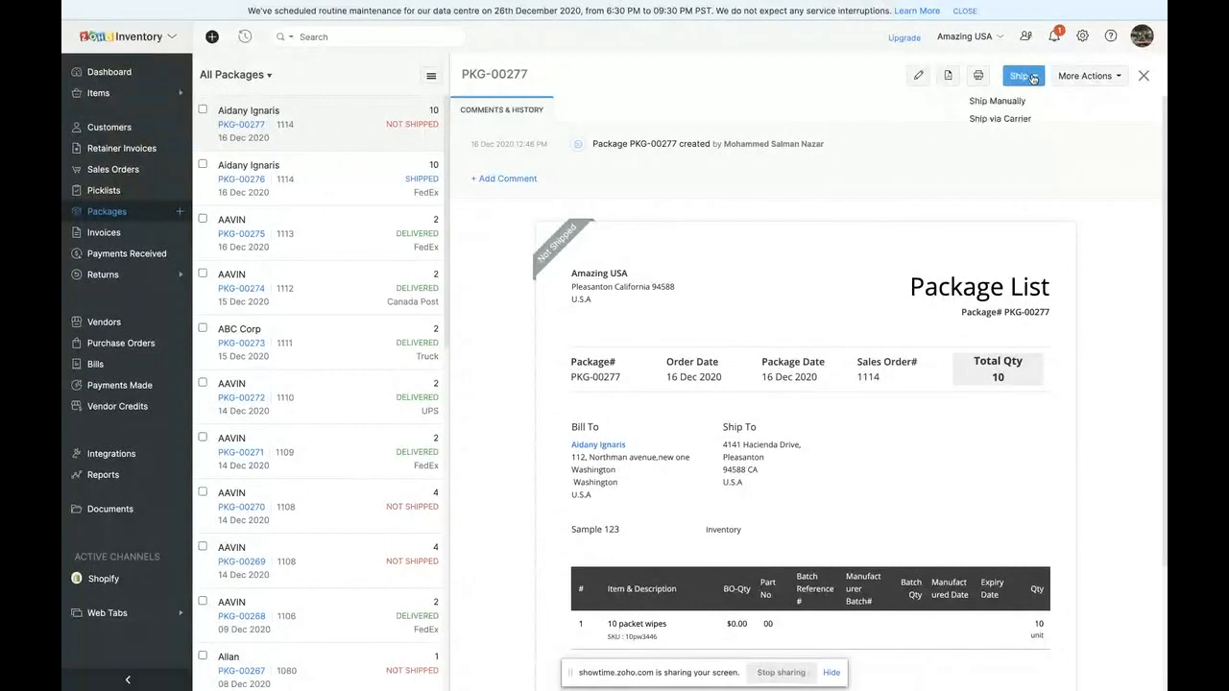
{"action": "left_click", "coordinate": [997, 119]}
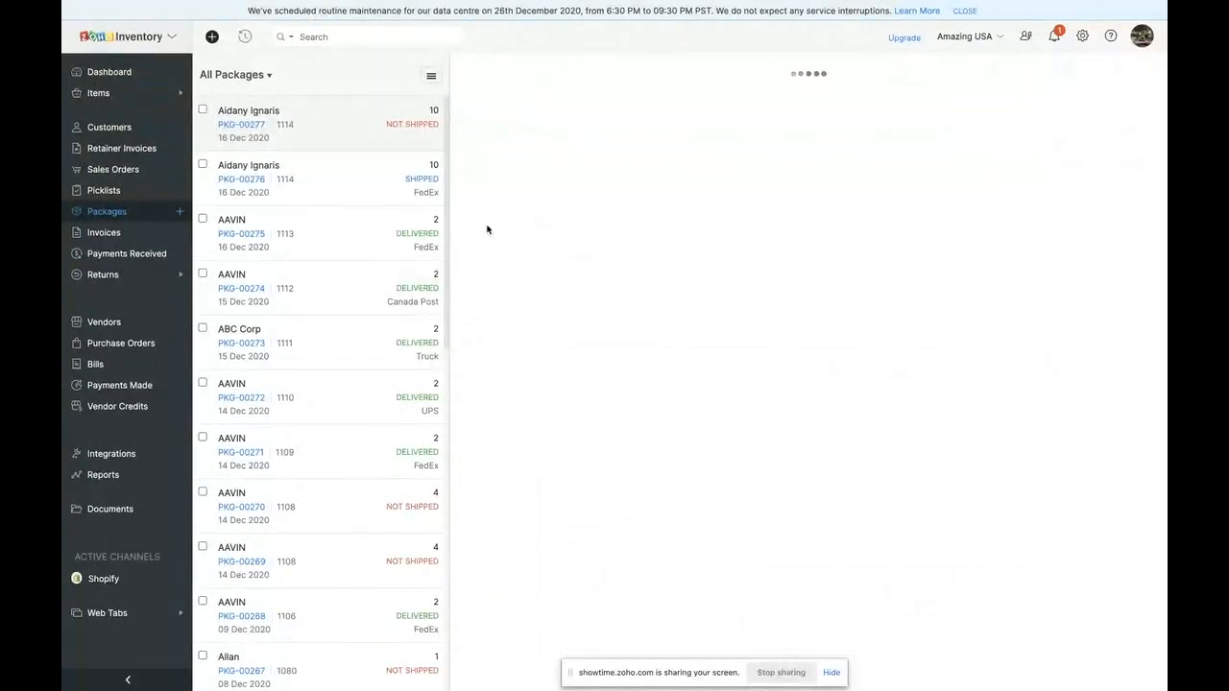
{"action": "left_click", "coordinate": [599, 174]}
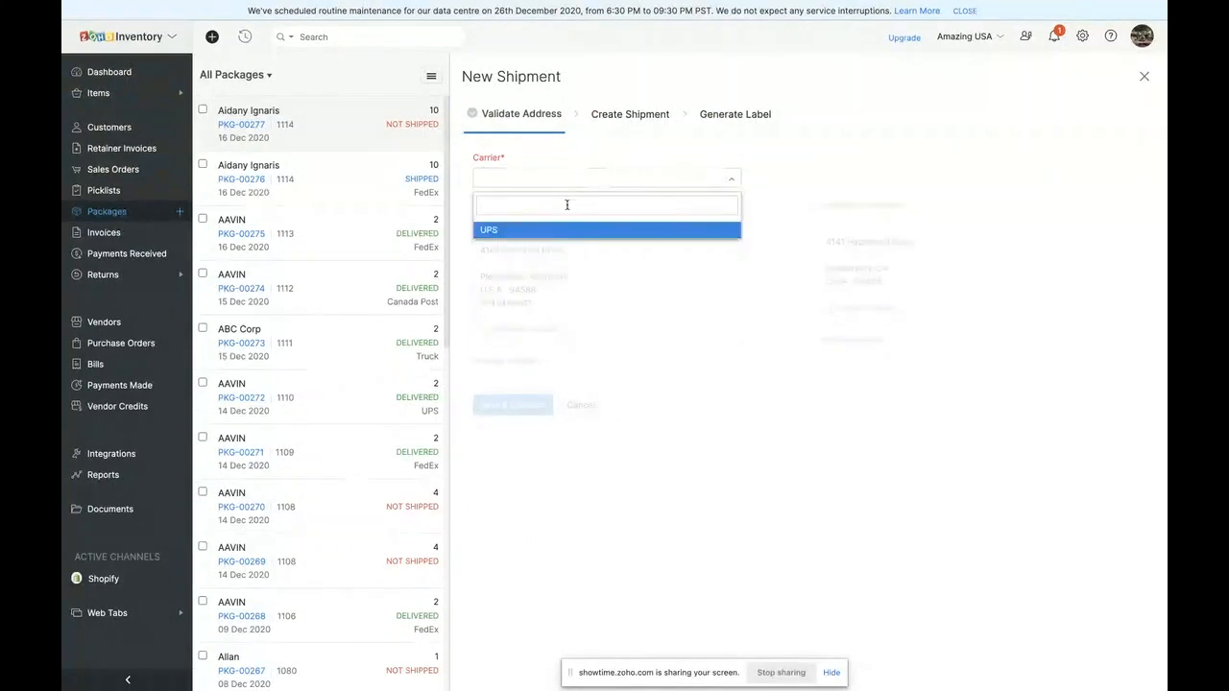
{"action": "left_click", "coordinate": [563, 231]}
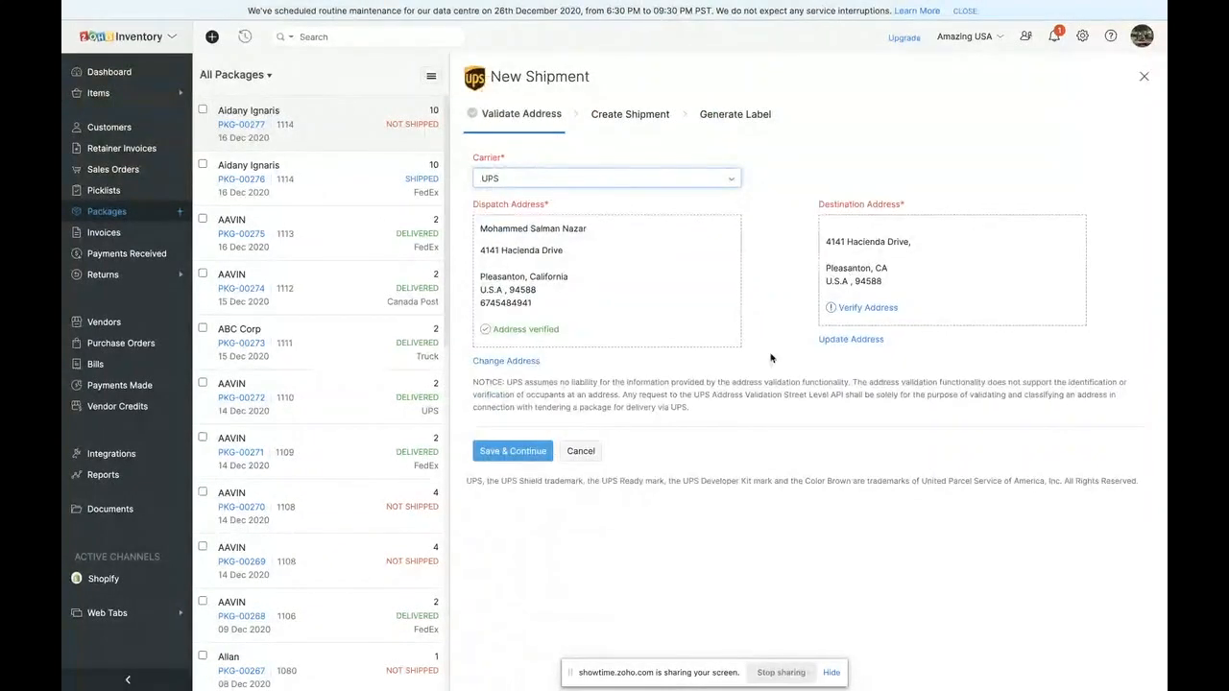
{"action": "left_click", "coordinate": [518, 451]}
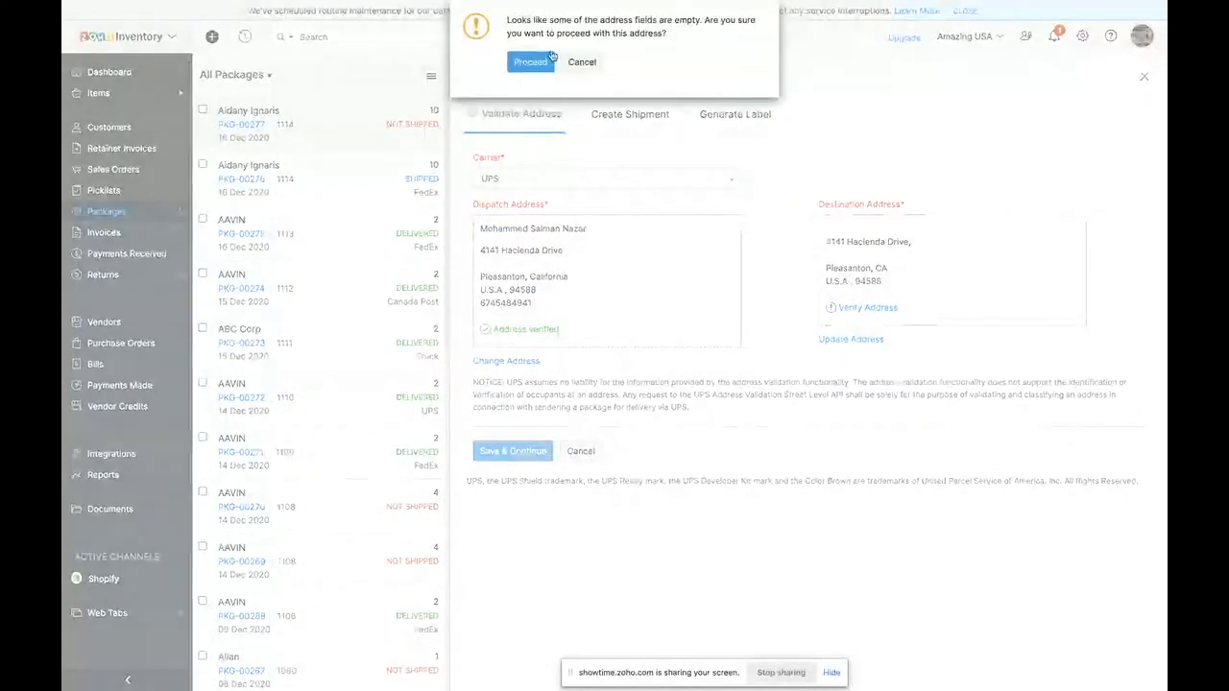
{"action": "left_click", "coordinate": [543, 60]}
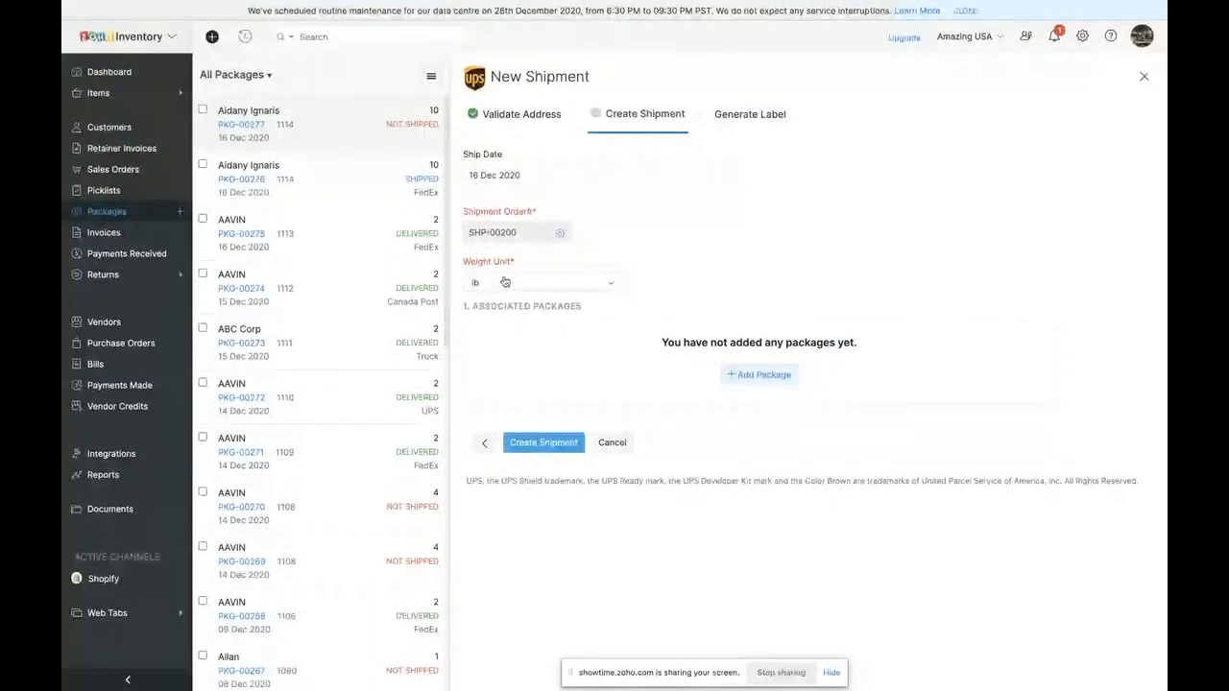
- Add the package to the UPS shipment with parcel type Medium Express Box and a weight of 20 lb
{"action": "left_click", "coordinate": [749, 374]}
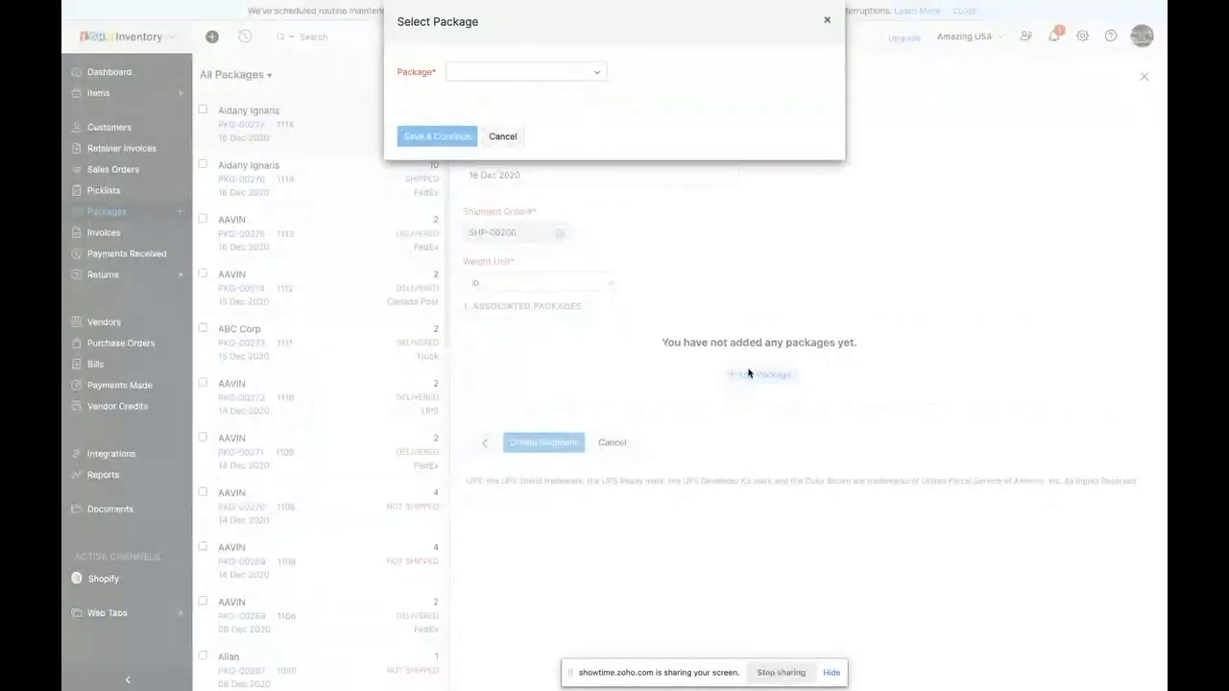
{"action": "left_click", "coordinate": [507, 72]}
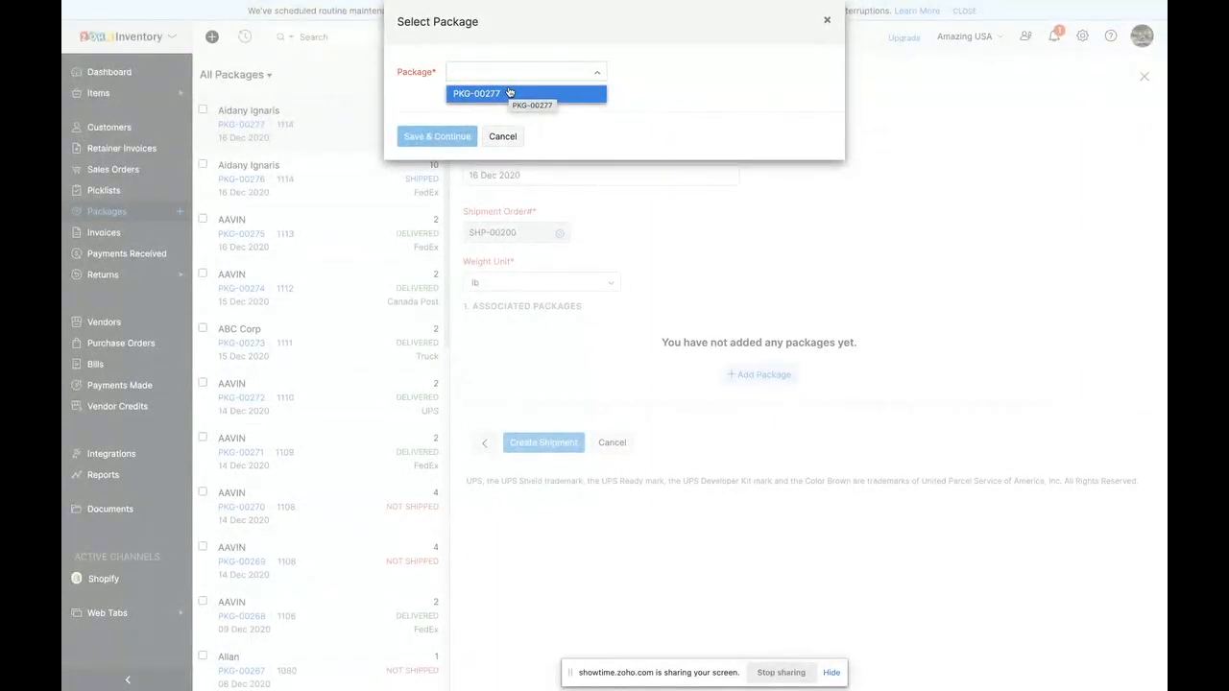
{"action": "left_click", "coordinate": [508, 93]}
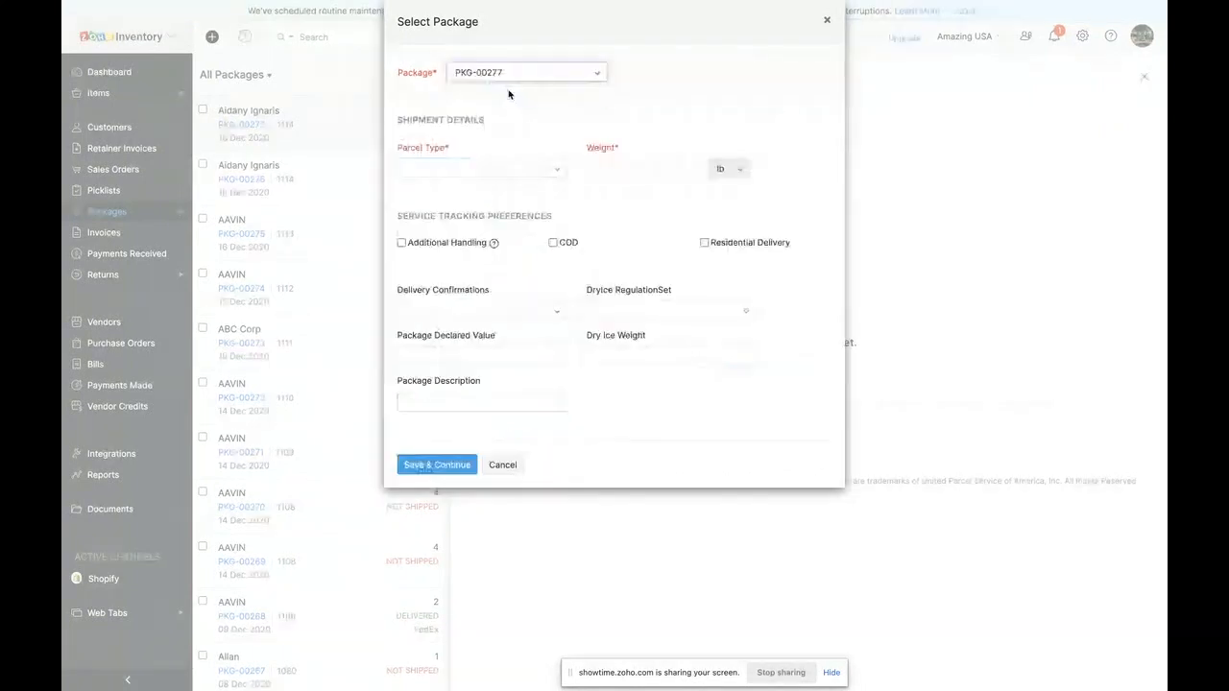
{"action": "left_click", "coordinate": [446, 169]}
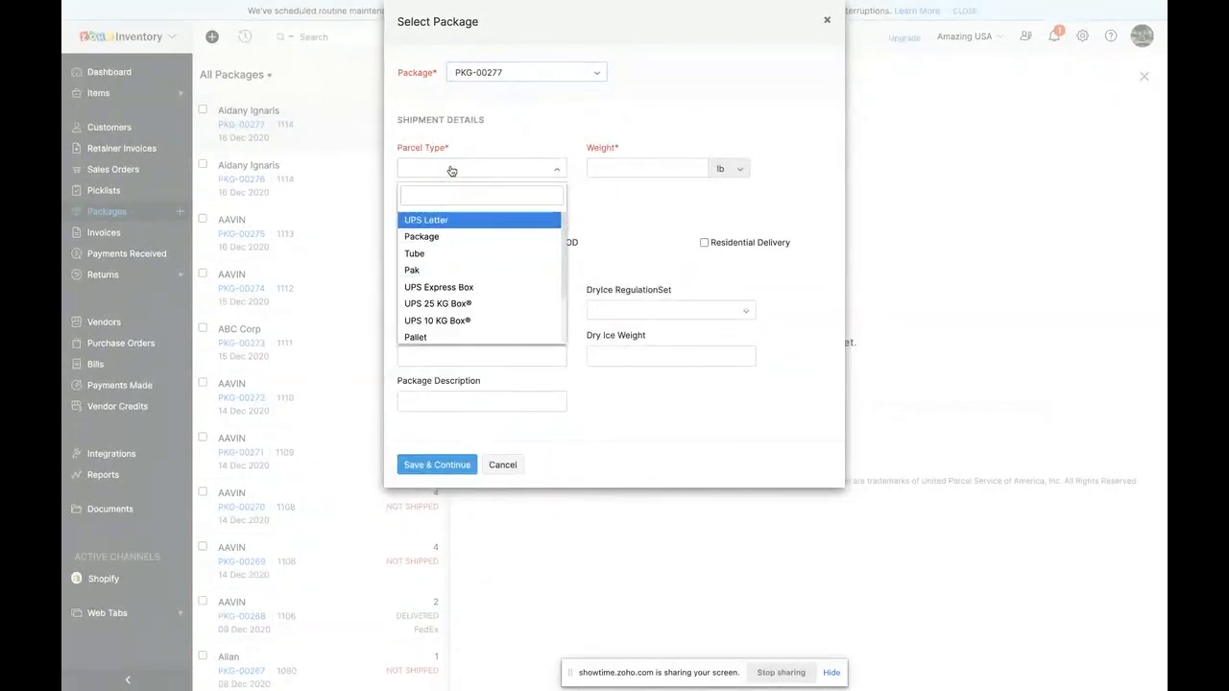
{"action": "scroll", "coordinate": [455, 265], "scroll_direction": "down", "scroll_amount": 1}
{"action": "scroll", "coordinate": [455, 265], "scroll_direction": "down", "scroll_amount": 2}
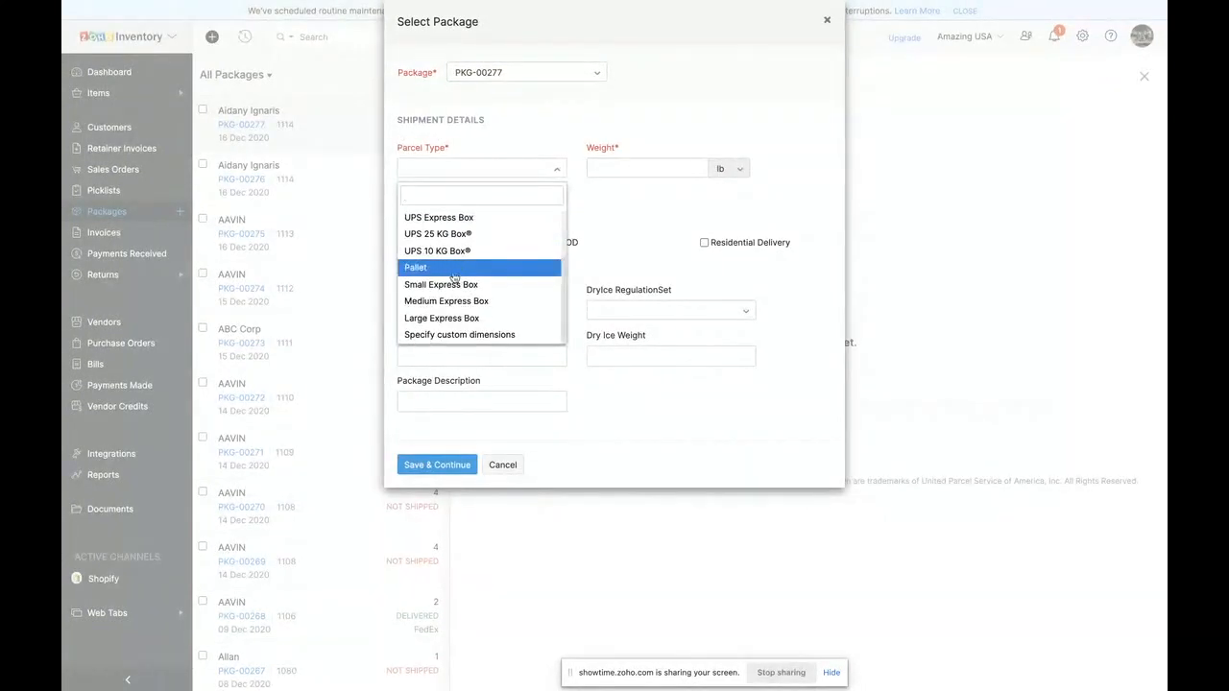
{"action": "left_click", "coordinate": [455, 301]}
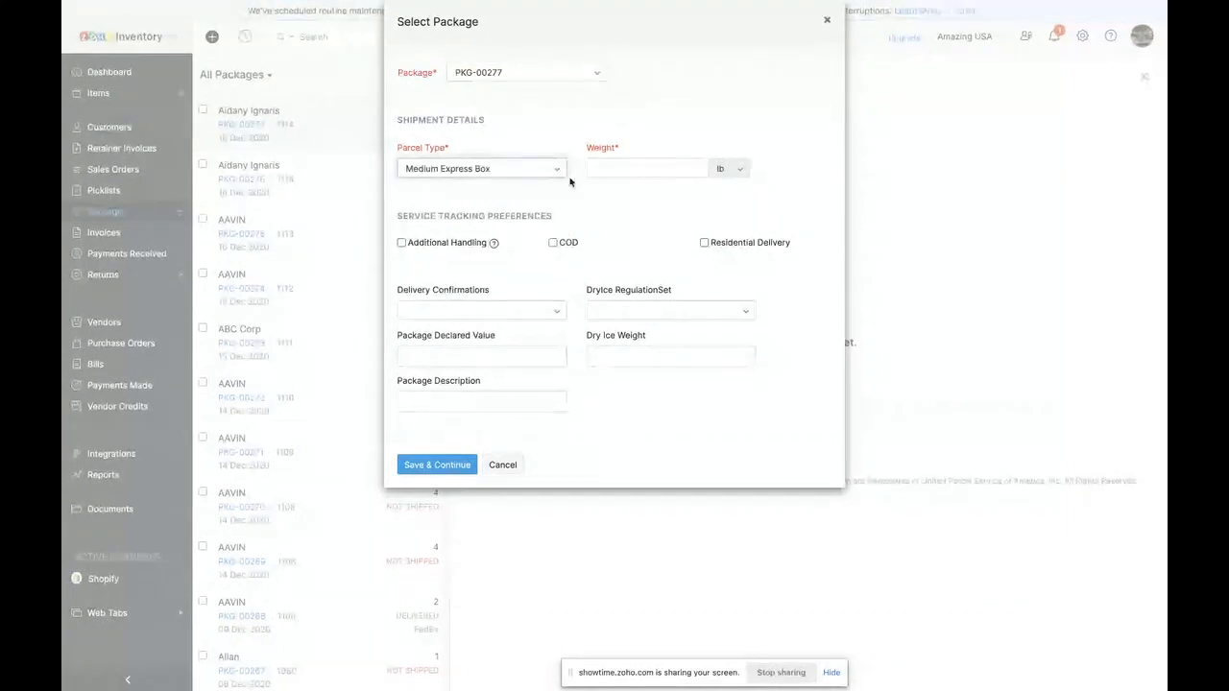
{"action": "left_click", "coordinate": [654, 167]}
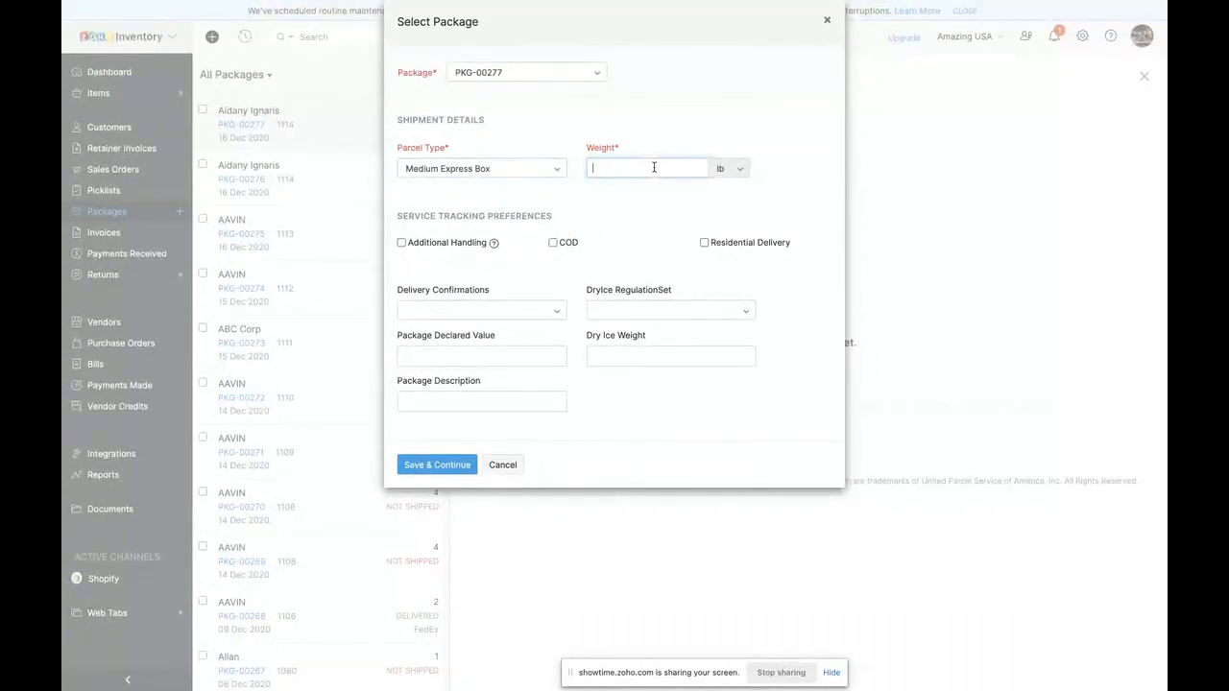
{"action": "type", "text": "20"}
- Enable Additional Handling with COD left off in the service tracking preferences and save the package to the shipment
{"action": "left_click", "coordinate": [401, 243]}
{"action": "left_click", "coordinate": [553, 243]}
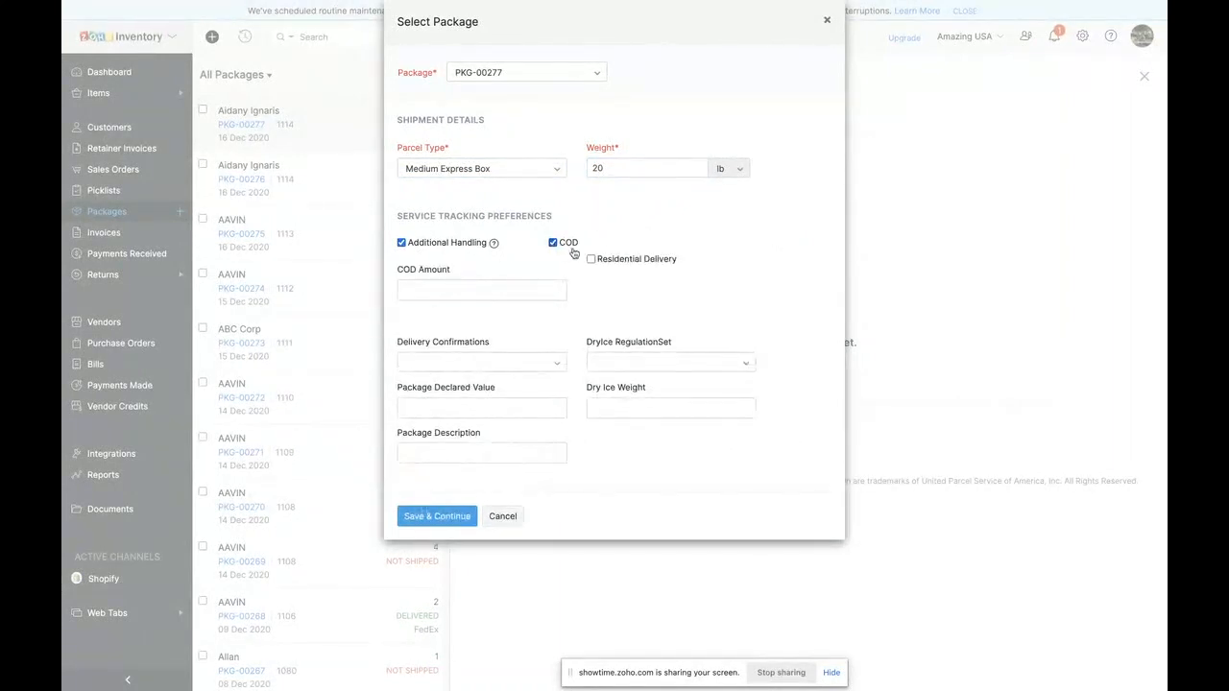
{"action": "left_click", "coordinate": [553, 243]}
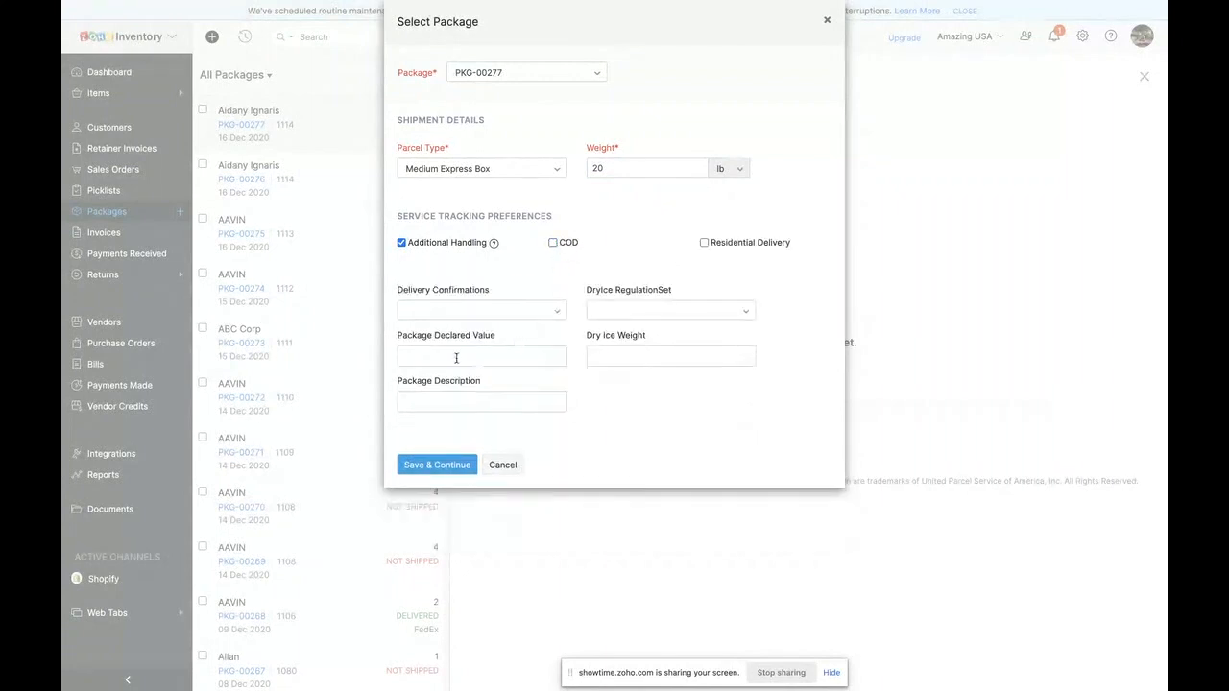
{"action": "left_click", "coordinate": [707, 244]}
{"action": "left_click", "coordinate": [443, 466]}
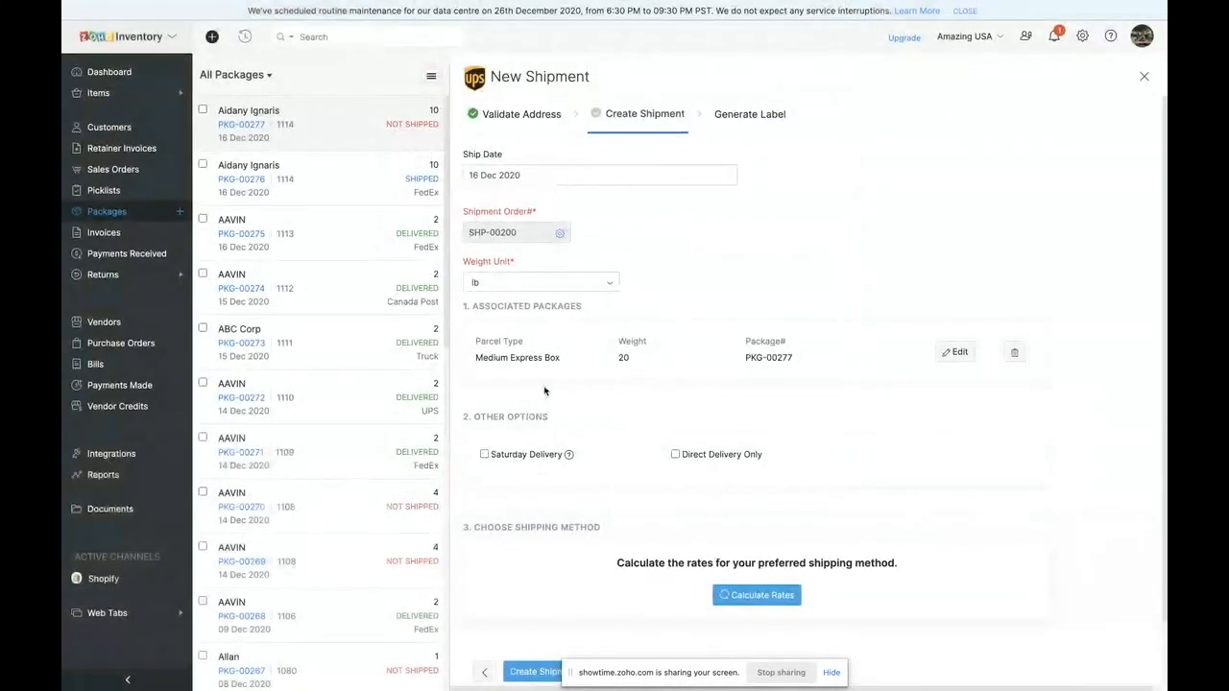
- Choose UPS 2nd Day Air from the calculated shipping rates and cancel the new shipment without creating it
{"action": "scroll", "coordinate": [663, 380], "scroll_direction": "down", "scroll_amount": 1}
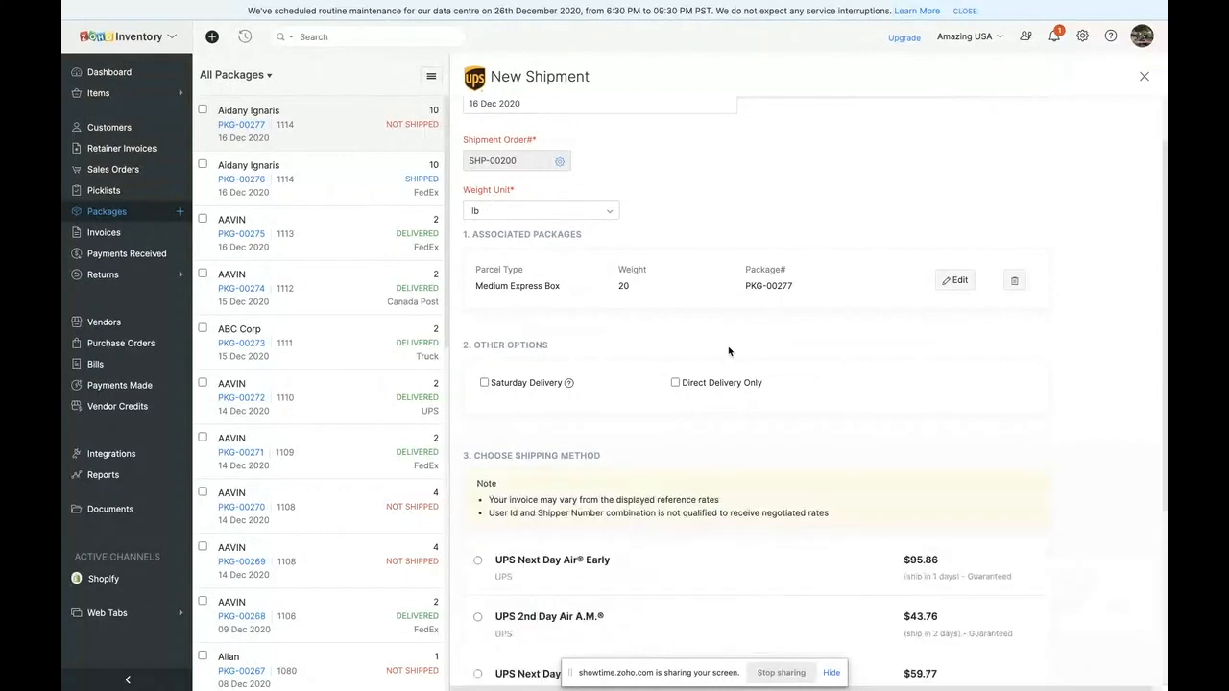
{"action": "scroll", "coordinate": [736, 456], "scroll_direction": "down", "scroll_amount": 3}
{"action": "scroll", "coordinate": [737, 456], "scroll_direction": "down", "scroll_amount": 1}
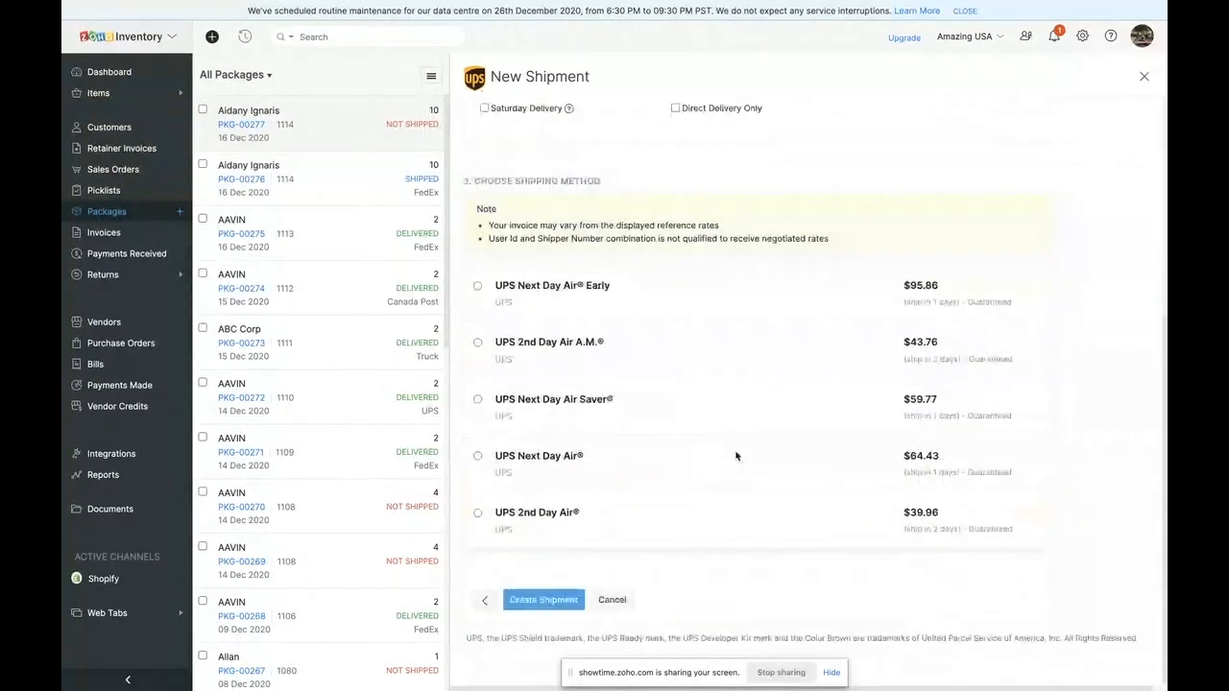
{"action": "left_click", "coordinate": [479, 515]}
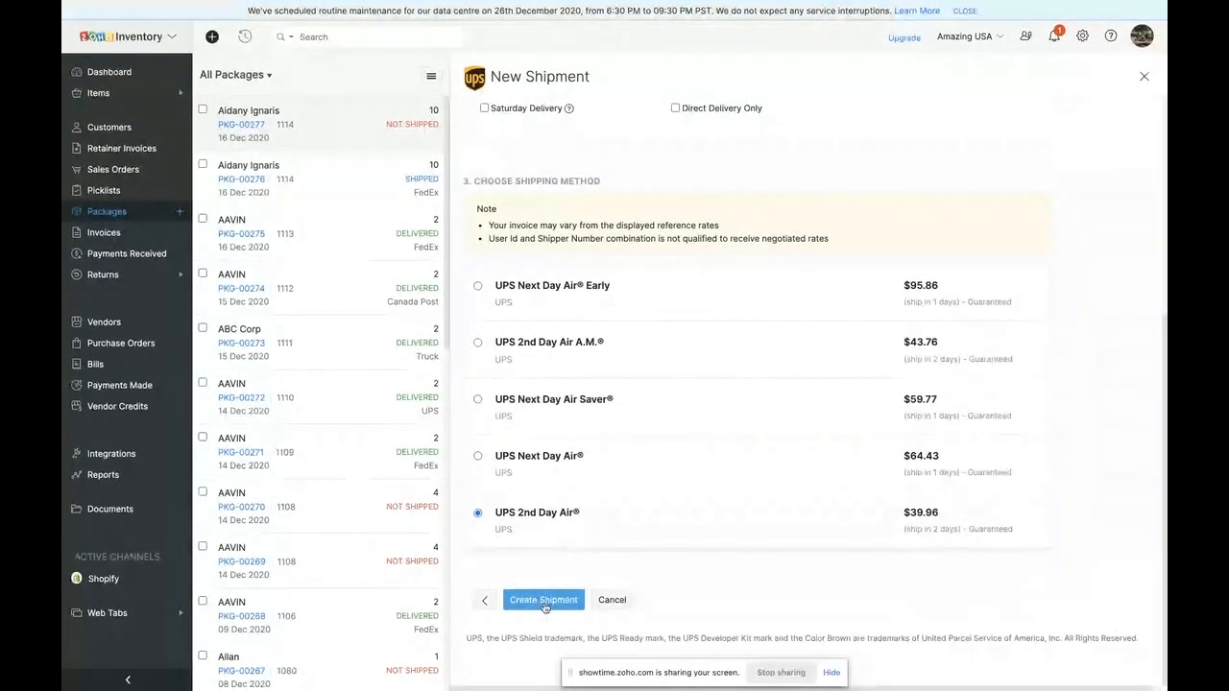
{"action": "left_click", "coordinate": [611, 600]}
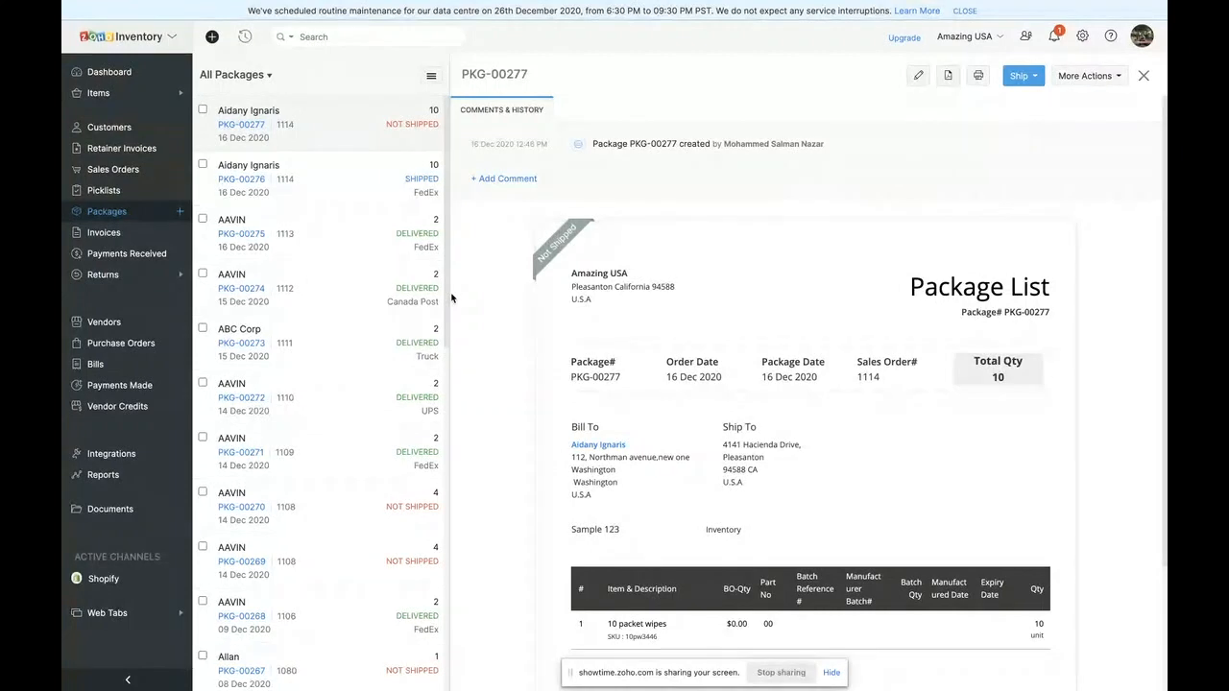
- Switch to the Zoho Showtime session and stop sharing the screen
{"action": "key", "text": "ctrl+Left"}
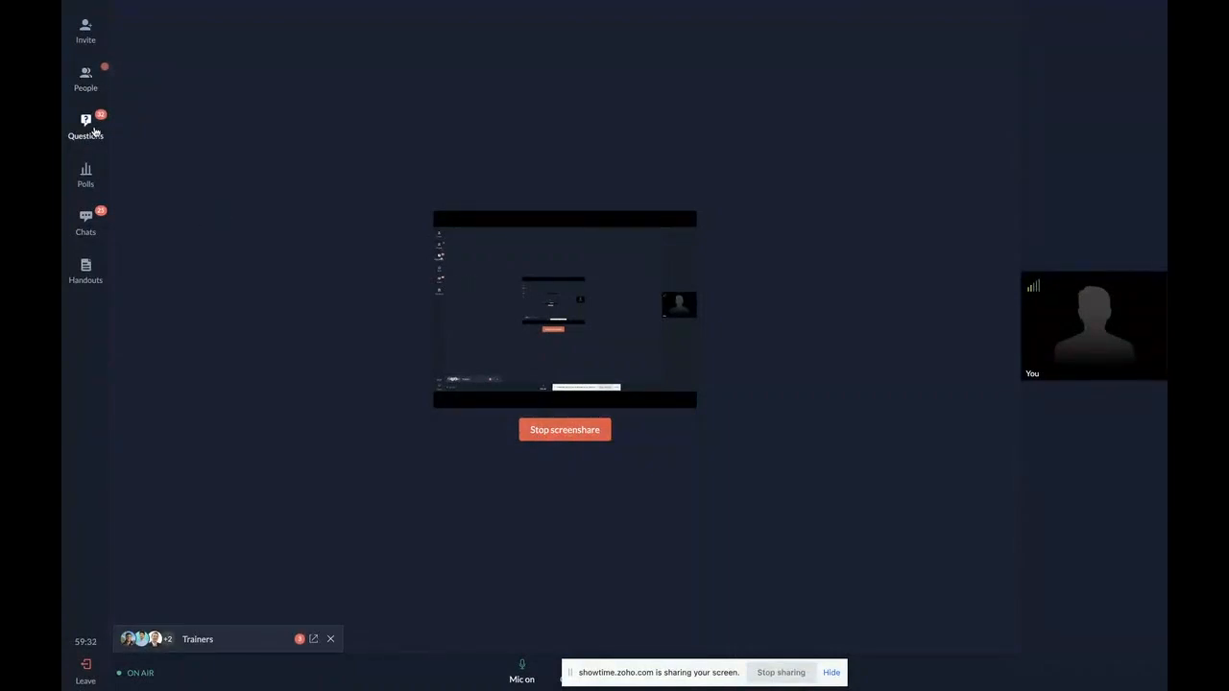
{"action": "left_click", "coordinate": [565, 430]}
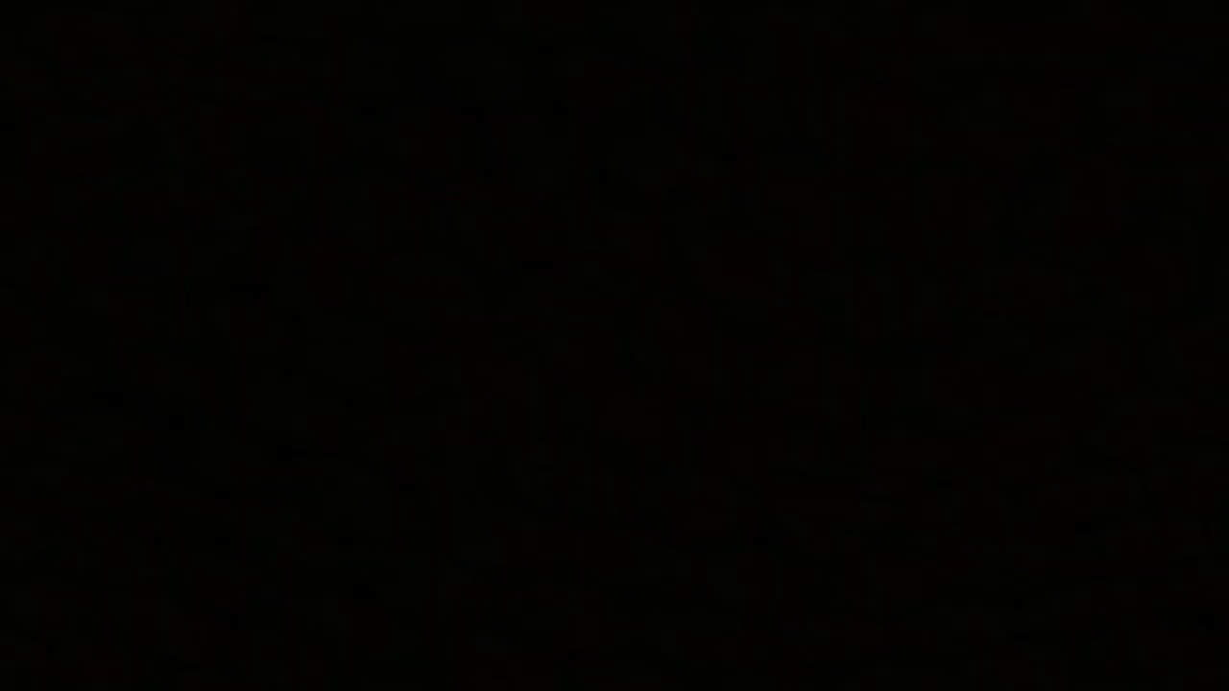
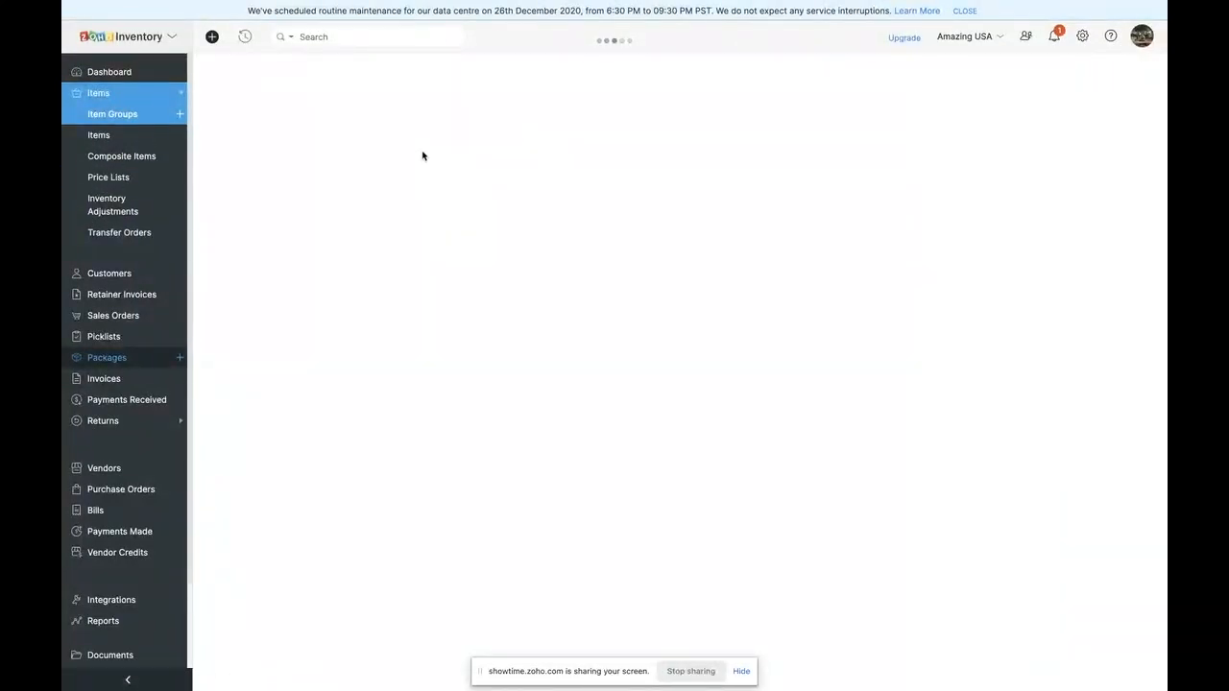
- Name the new item group IPhone and set its unit of measure to unit
{"action": "left_click", "coordinate": [439, 183]}
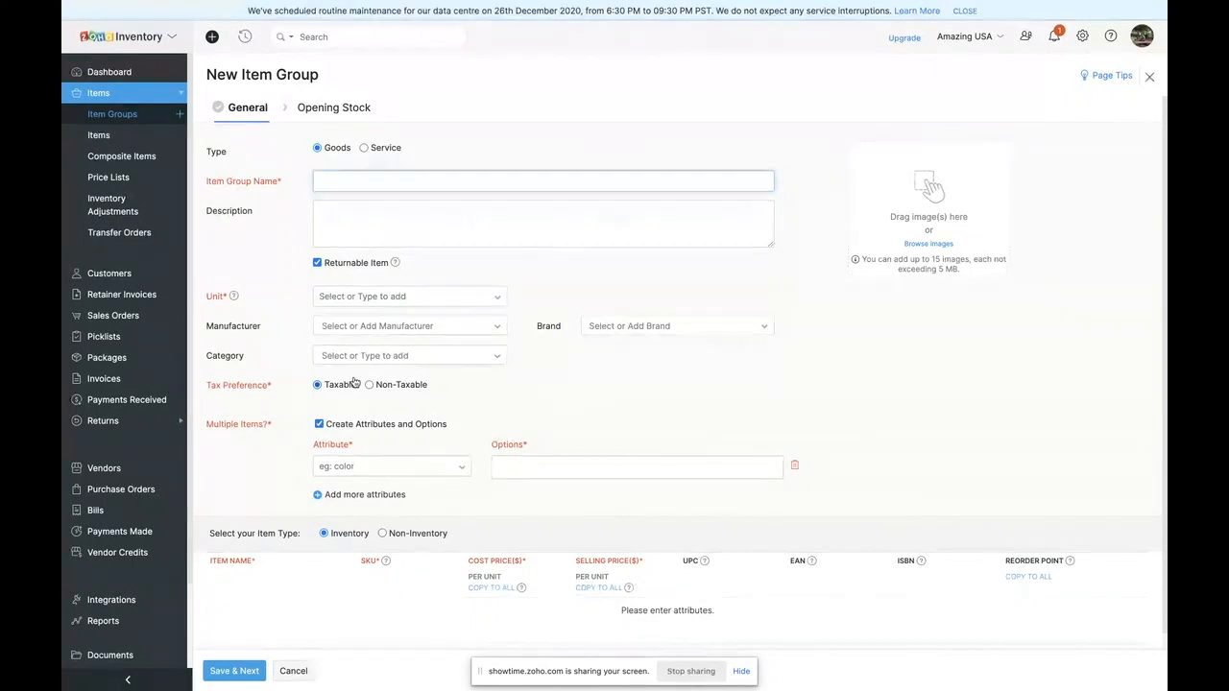
{"action": "type", "text": "T"}
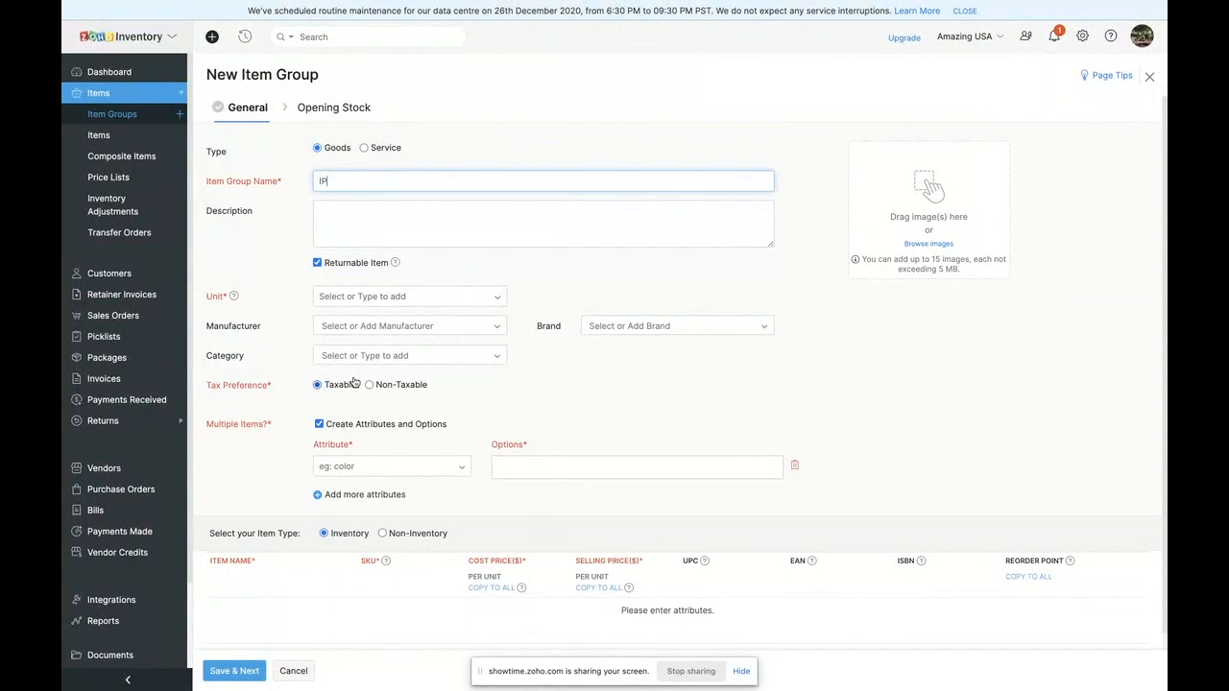
{"action": "left_click", "coordinate": [351, 295]}
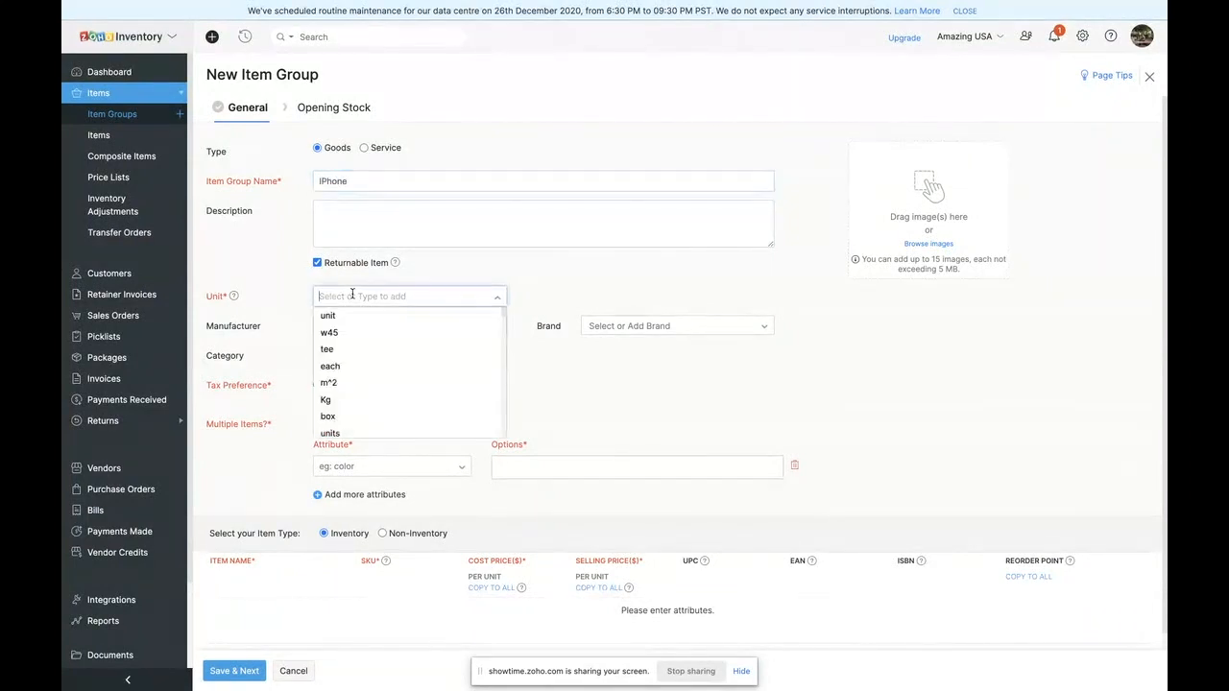
{"action": "left_click", "coordinate": [351, 315]}
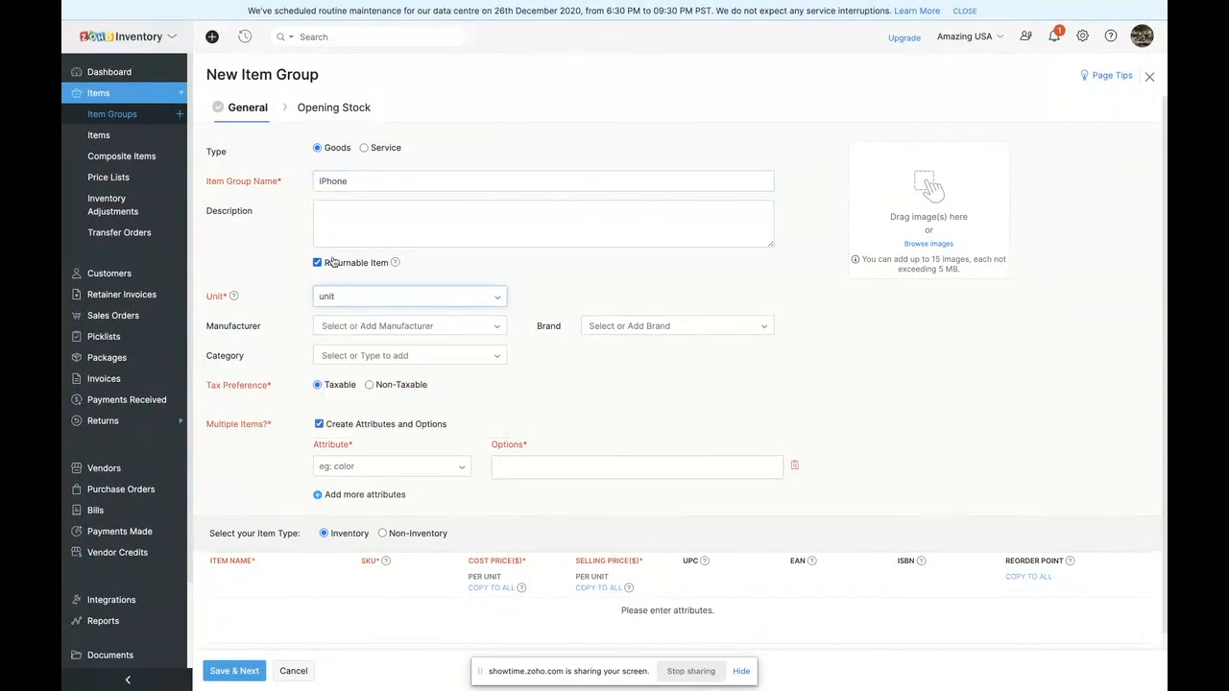
- Look through the available manufacturer, brand and category choices for the item group without selecting any
{"action": "scroll", "coordinate": [371, 355], "scroll_direction": "down", "scroll_amount": 1}
{"action": "left_click", "coordinate": [442, 272]}
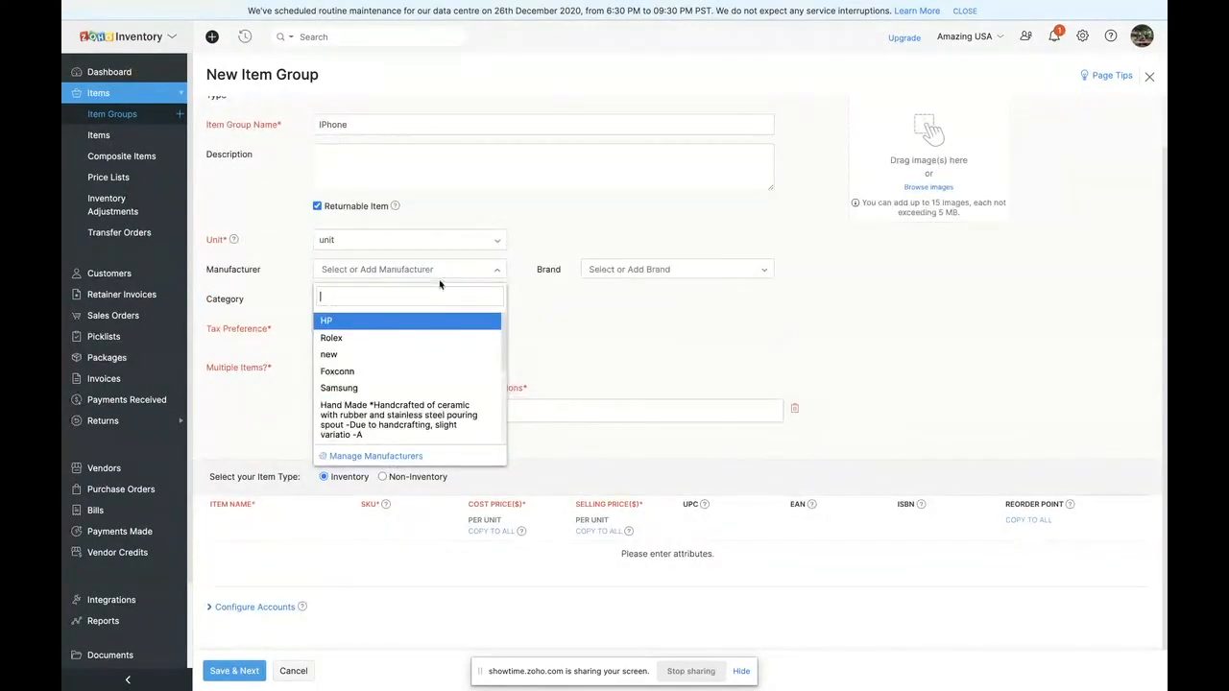
{"action": "left_click", "coordinate": [614, 271]}
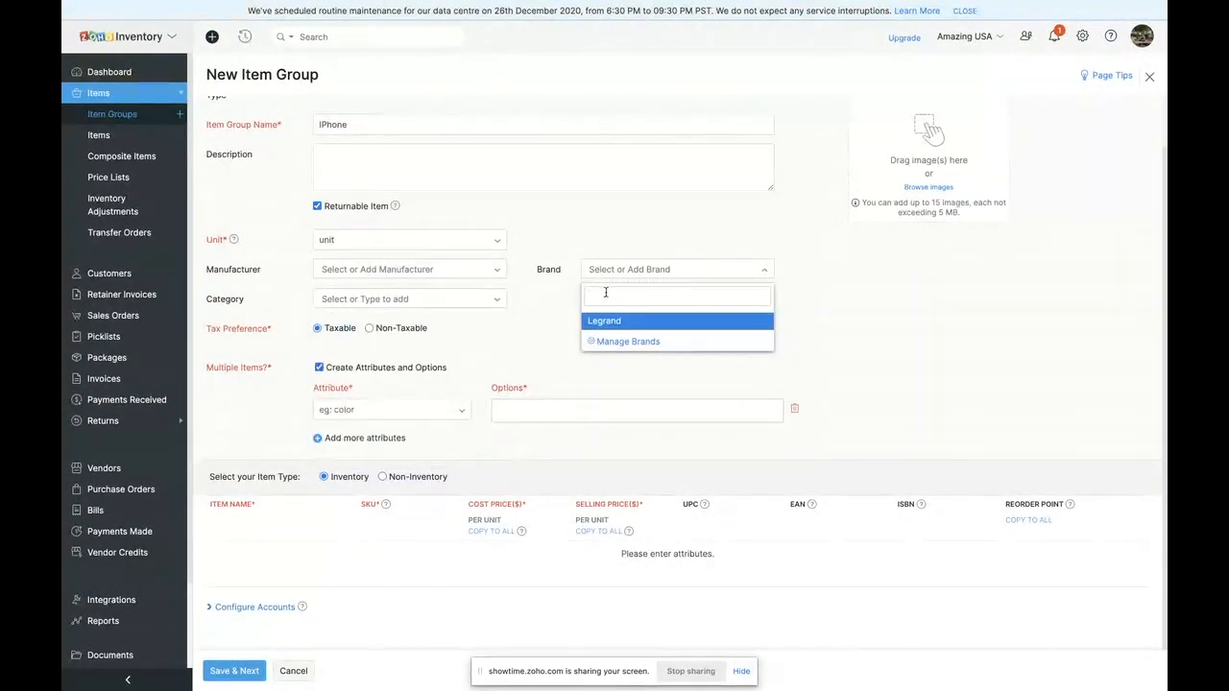
{"action": "left_click", "coordinate": [545, 365]}
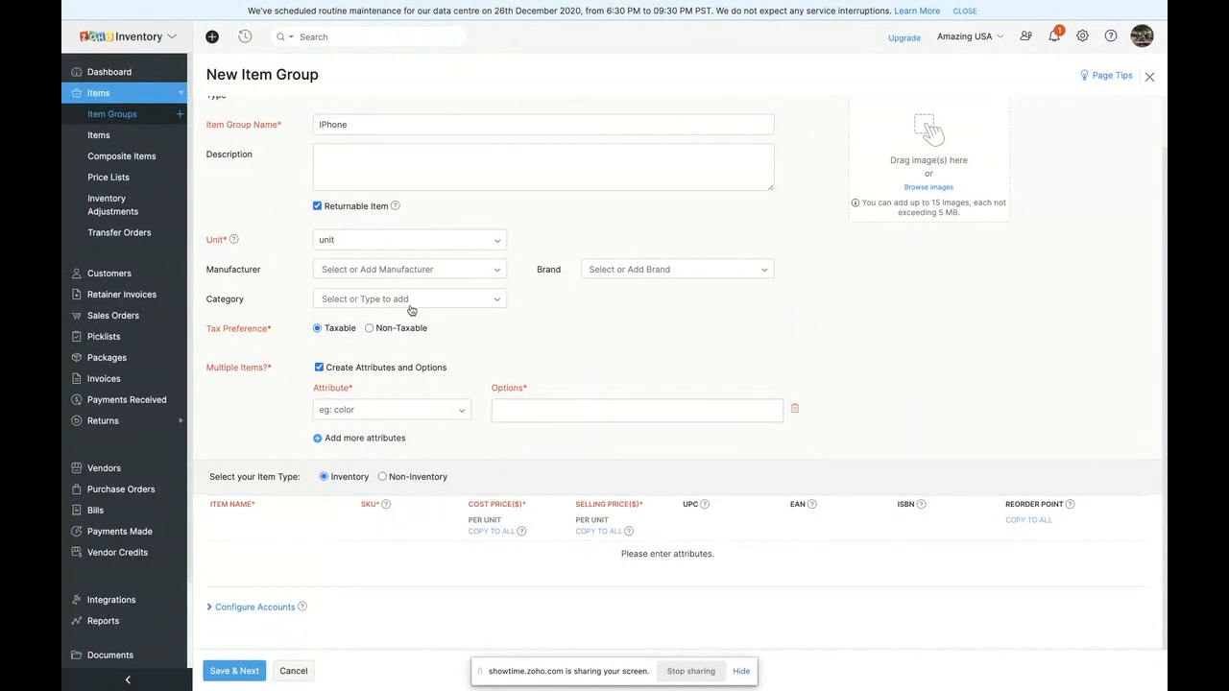
{"action": "scroll", "coordinate": [411, 310], "scroll_direction": "down", "scroll_amount": 1}
{"action": "left_click", "coordinate": [384, 290]}
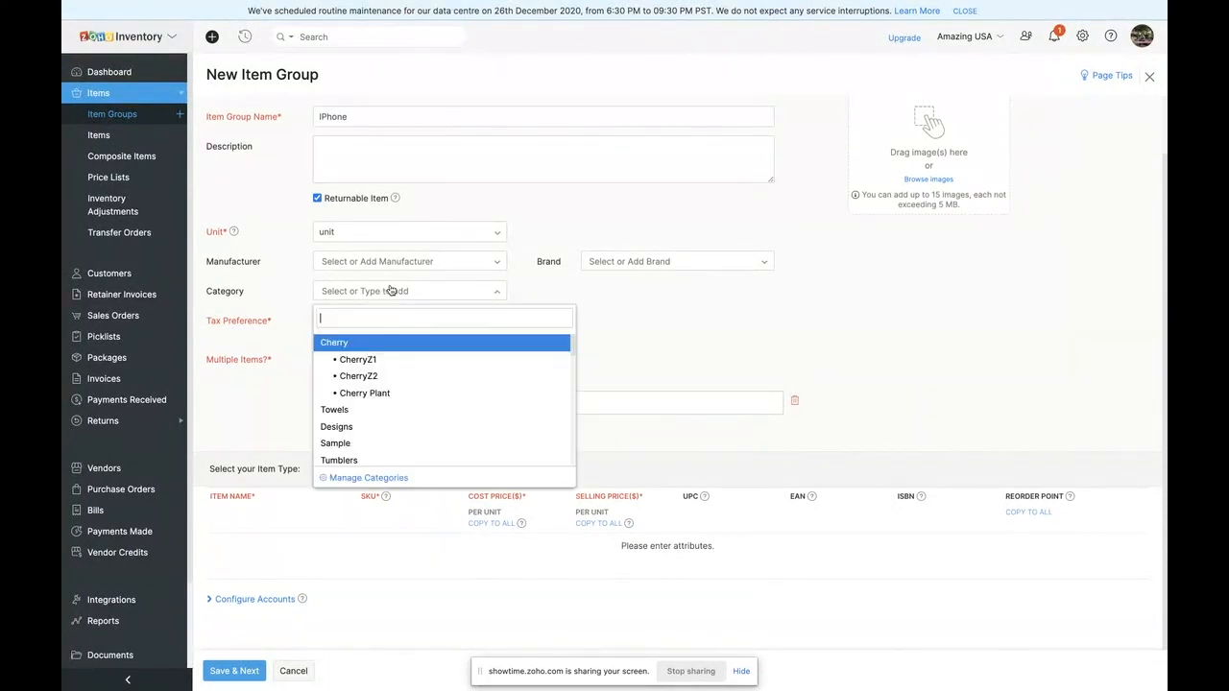
{"action": "left_click", "coordinate": [250, 387]}
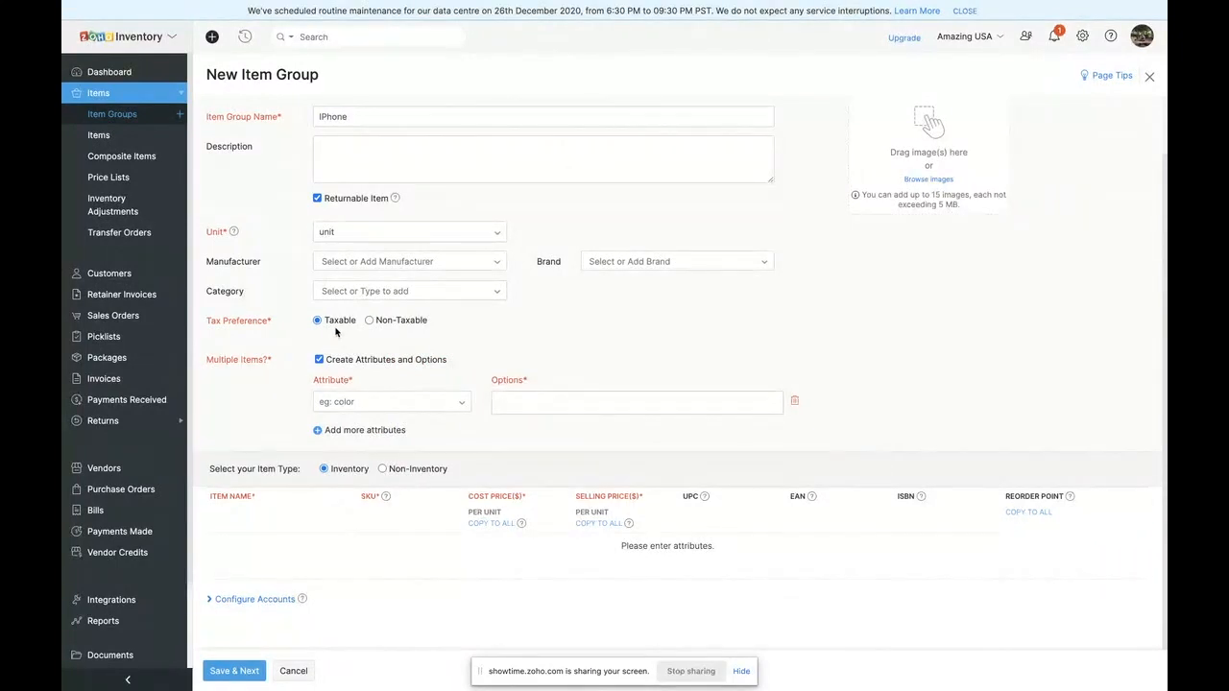
- Define the Size attribute for the item group with the options Normal, Plus and SE
{"action": "left_click", "coordinate": [354, 402]}
{"action": "left_click", "coordinate": [356, 420]}
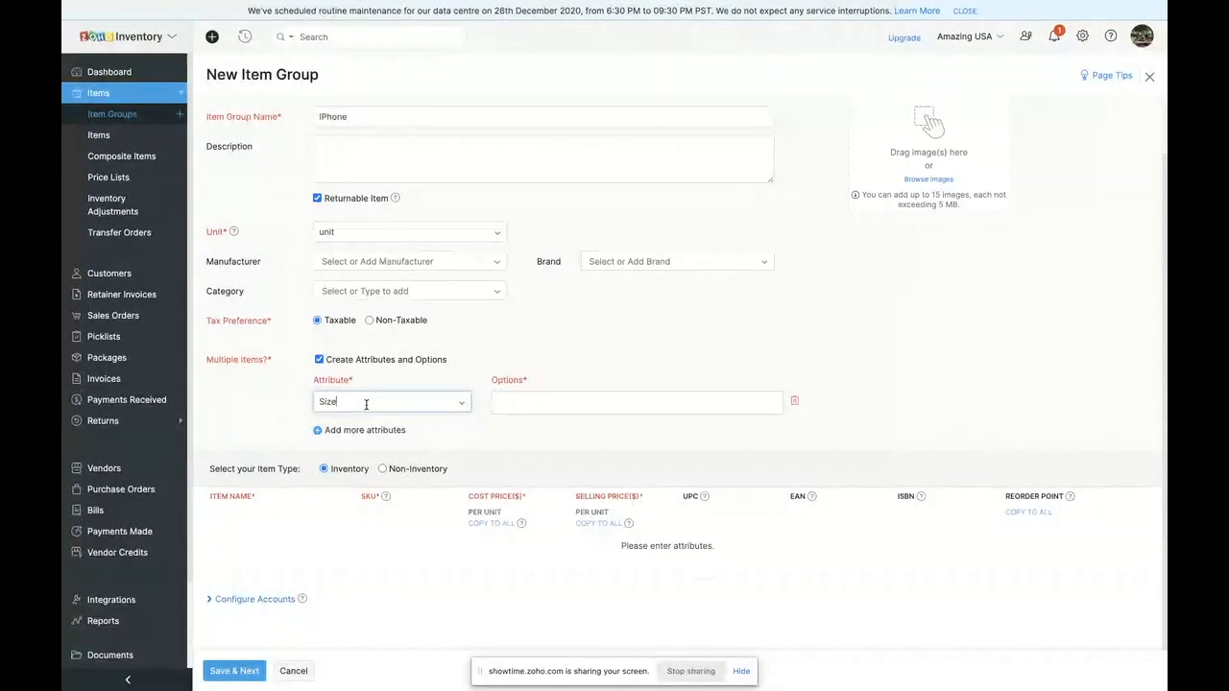
{"action": "left_click", "coordinate": [370, 404]}
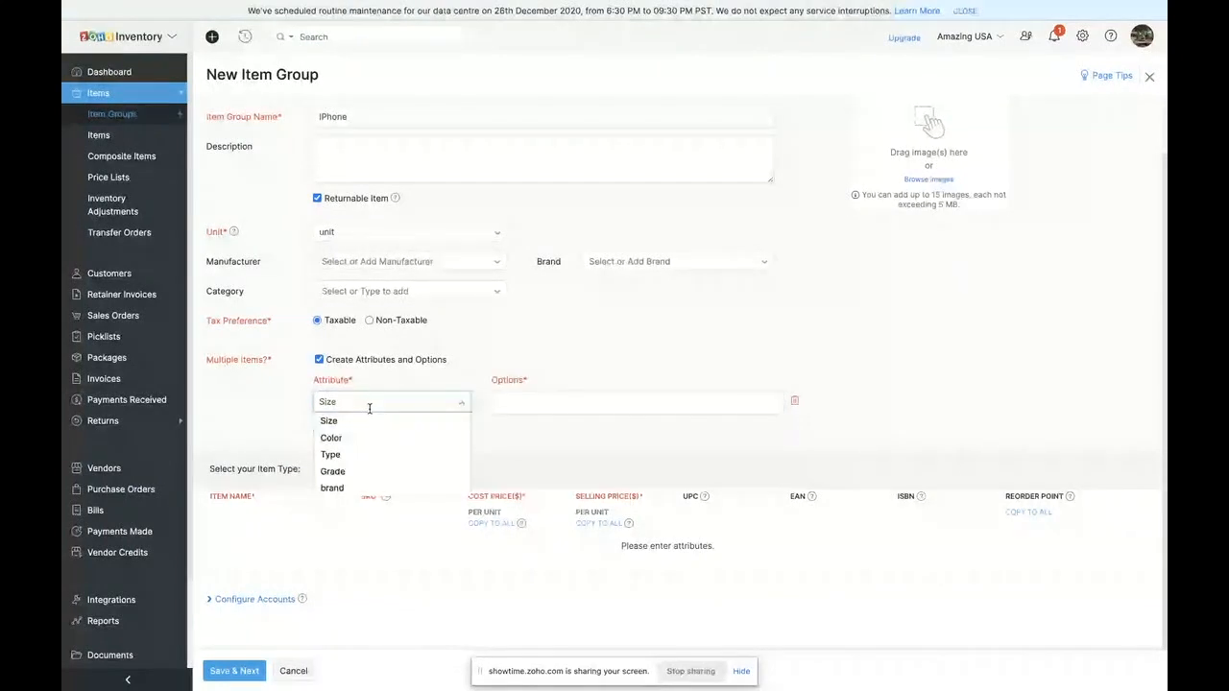
{"action": "left_click", "coordinate": [515, 399]}
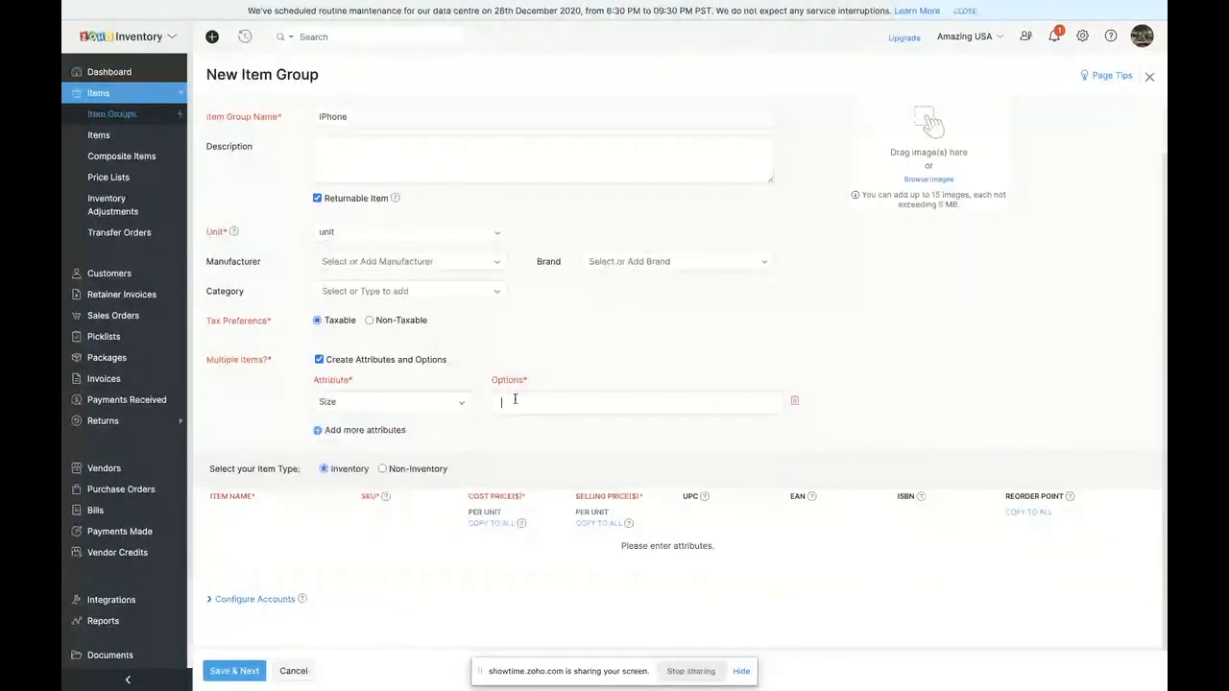
{"action": "type", "text": "Normal"}
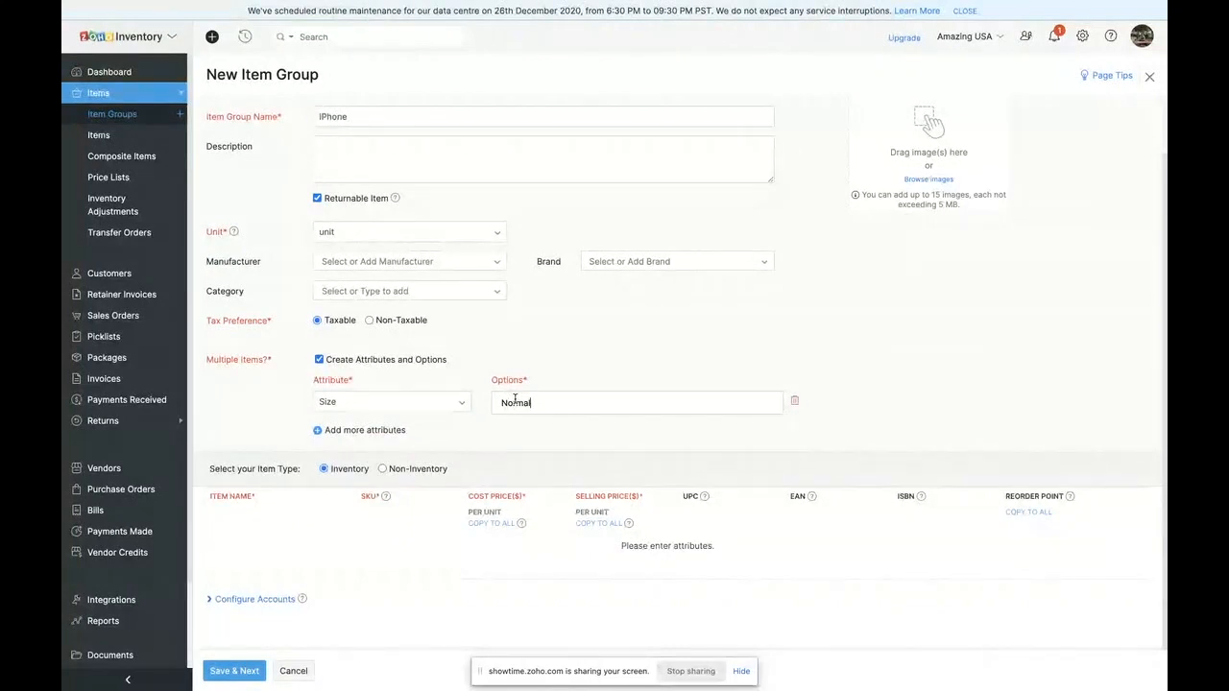
{"action": "key", "text": "Return"}
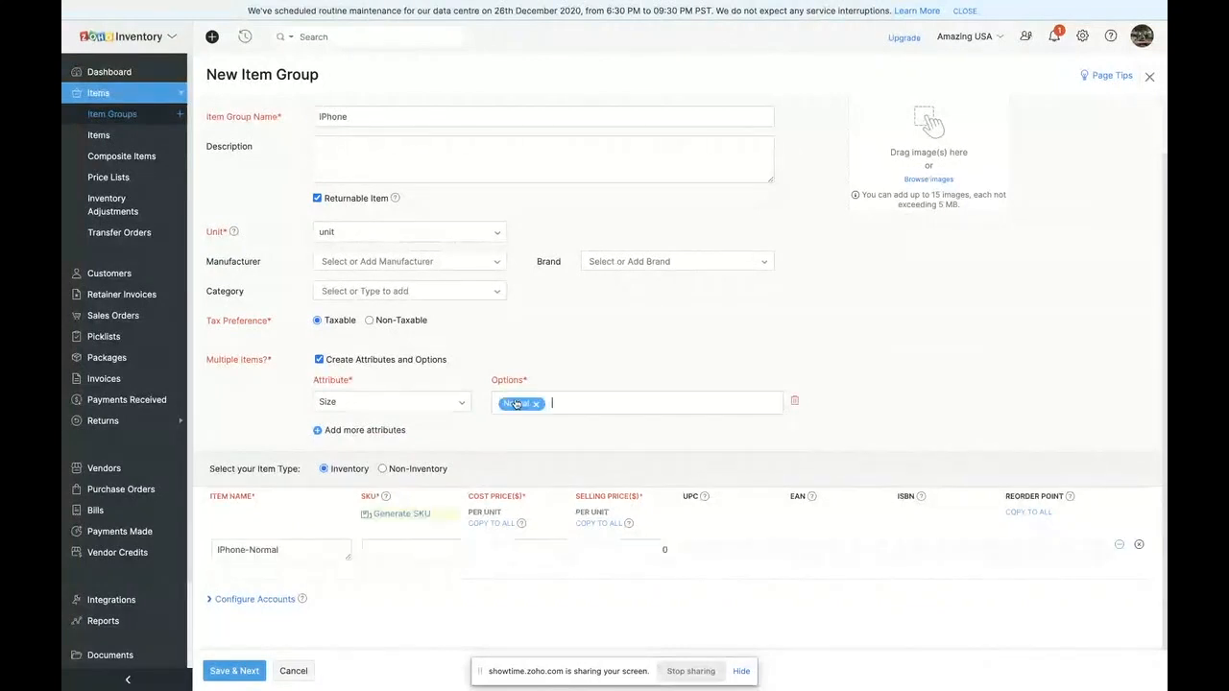
{"action": "type", "text": "Plus"}
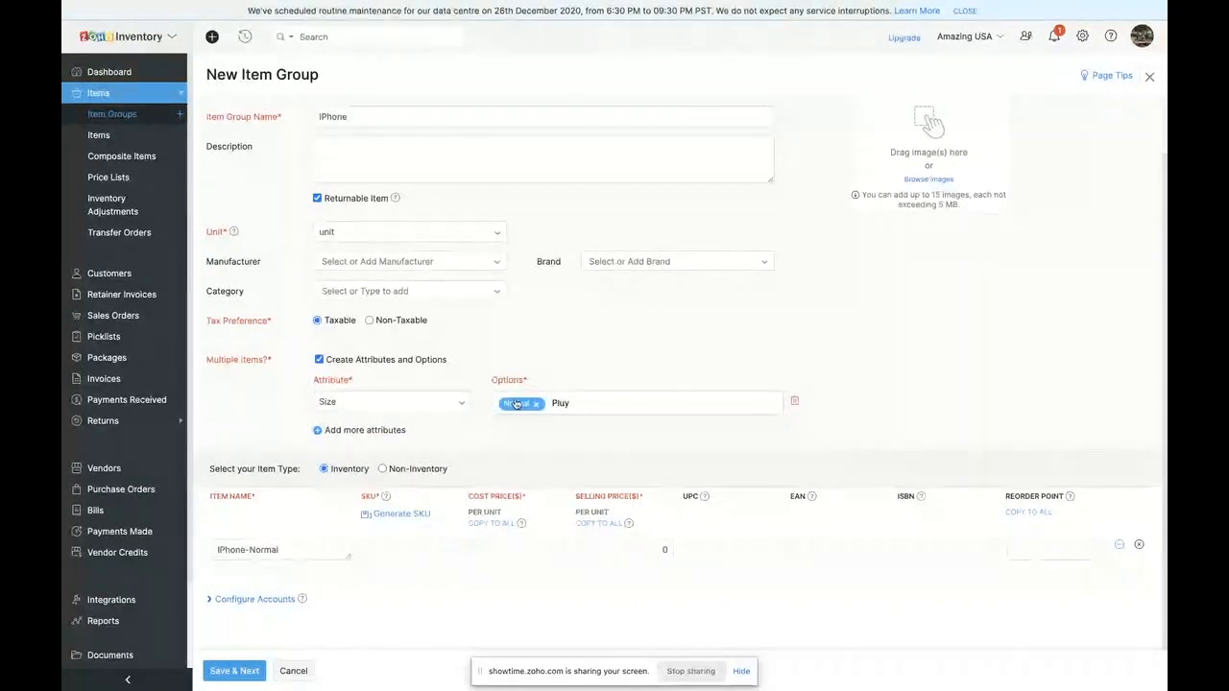
{"action": "key", "text": "Return"}
{"action": "type", "text": "SE"}
{"action": "key", "text": "Return"}
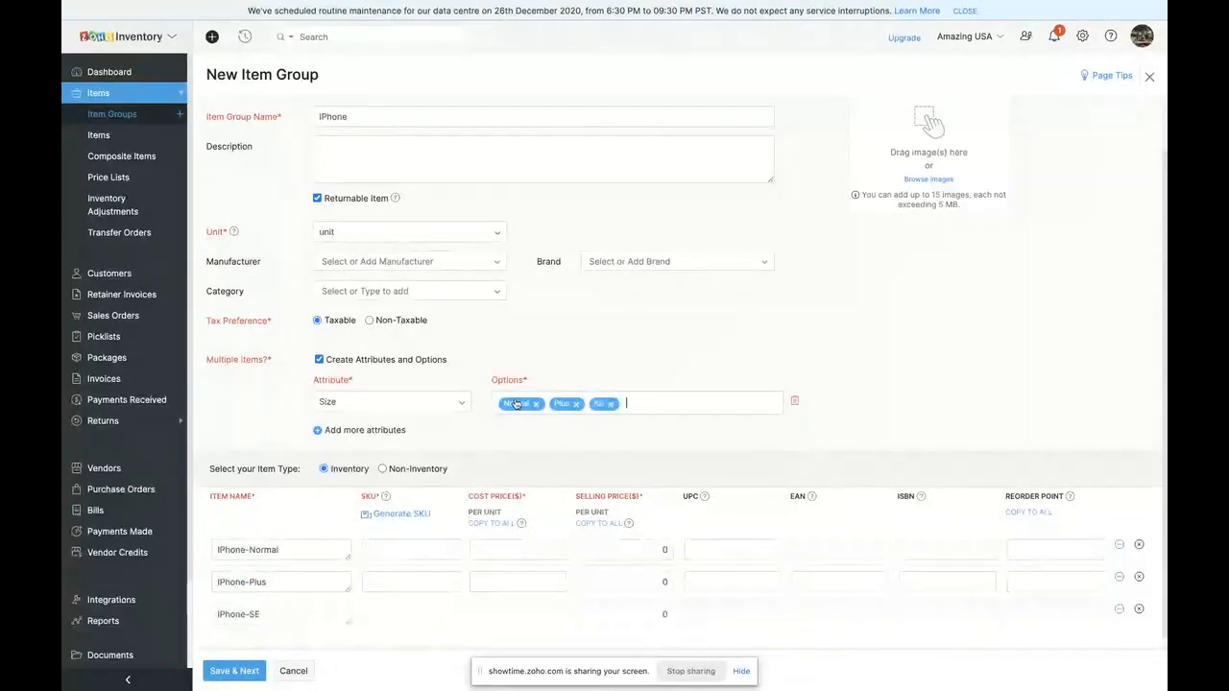
- Add a Color attribute to the item group with the options Black, Grey, White and Product Red
{"action": "left_click", "coordinate": [381, 431]}
{"action": "left_click", "coordinate": [354, 434]}
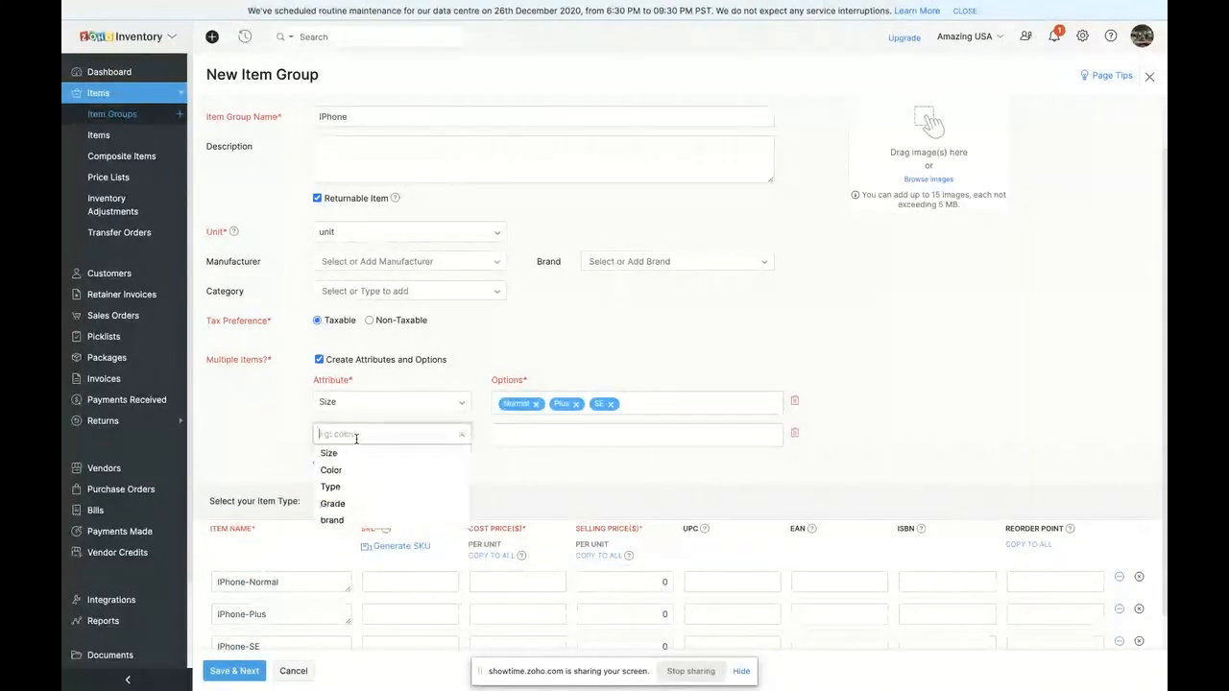
{"action": "left_click", "coordinate": [354, 469]}
{"action": "left_click", "coordinate": [598, 432]}
{"action": "type", "text": "Black"}
{"action": "key", "text": "Return"}
{"action": "type", "text": "Grey"}
{"action": "key", "text": "Return"}
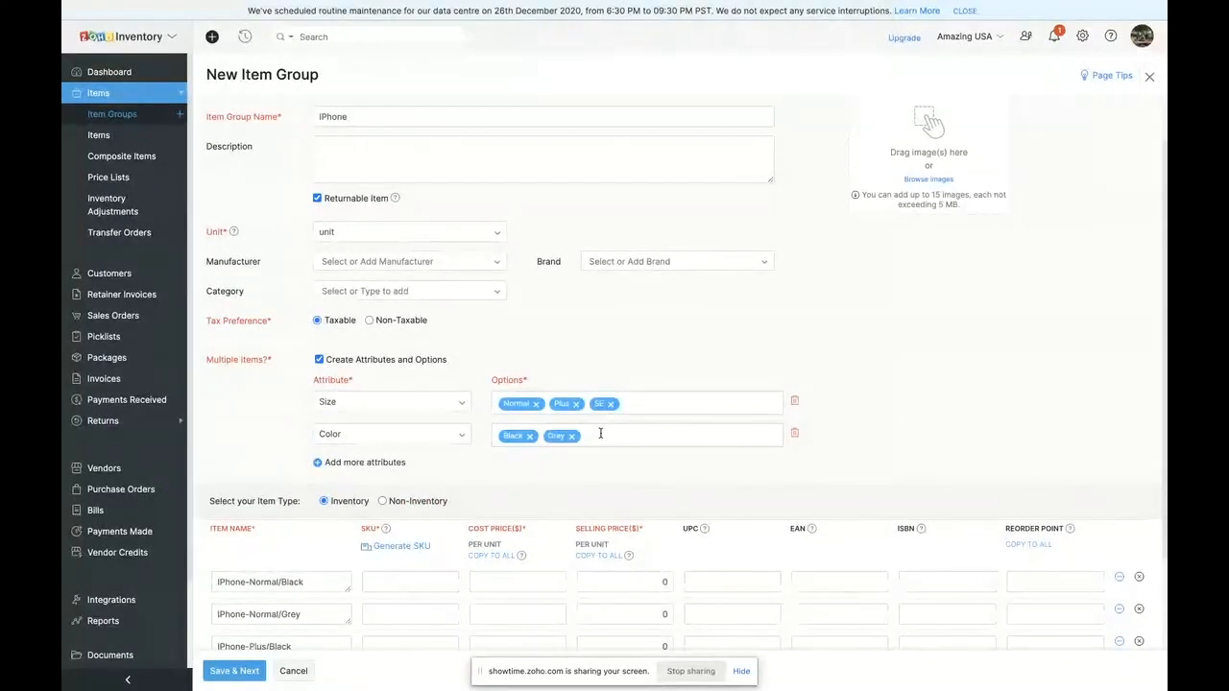
{"action": "type", "text": "While"}
{"action": "key", "text": "BackSpace"}
{"action": "key", "text": "BackSpace"}
{"action": "type", "text": "te"}
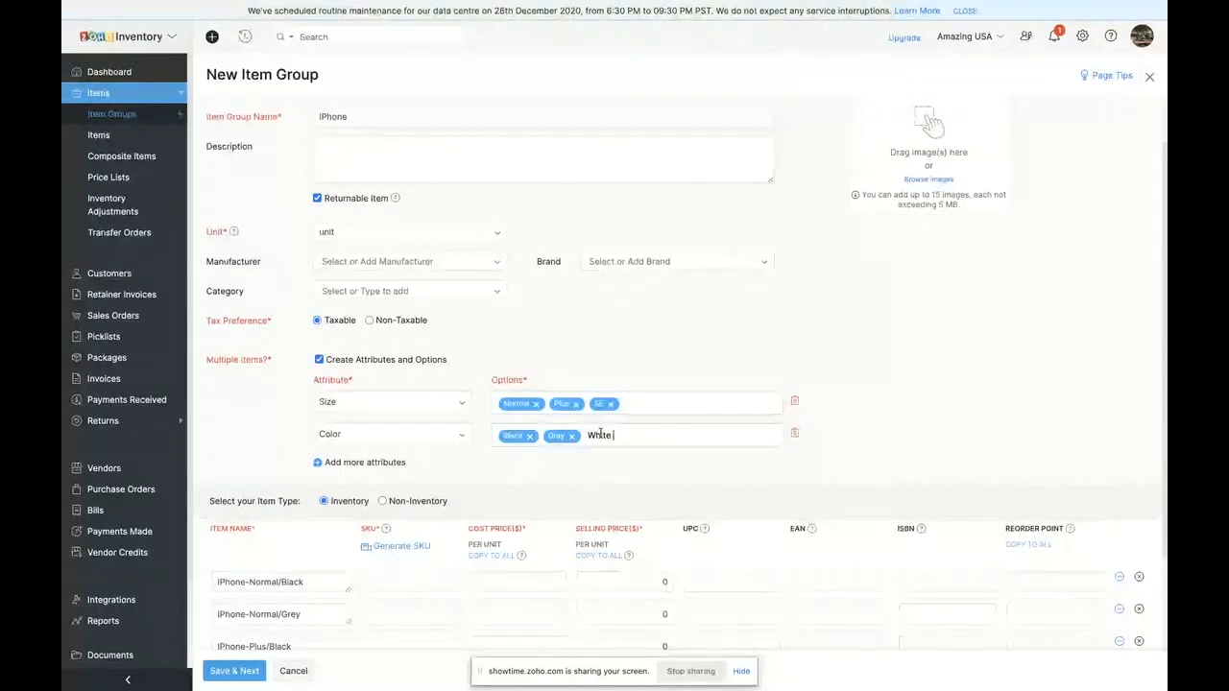
{"action": "key", "text": "Return"}
{"action": "type", "text": "Pr"}
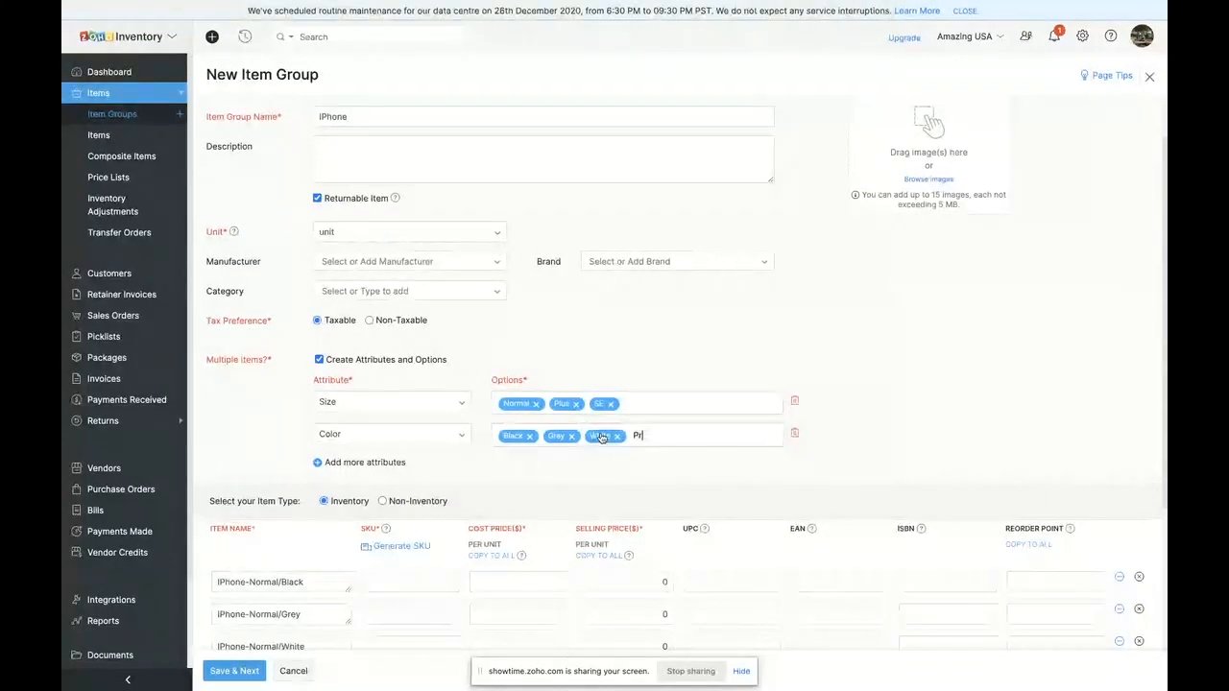
{"action": "type", "text": "oduct Red"}
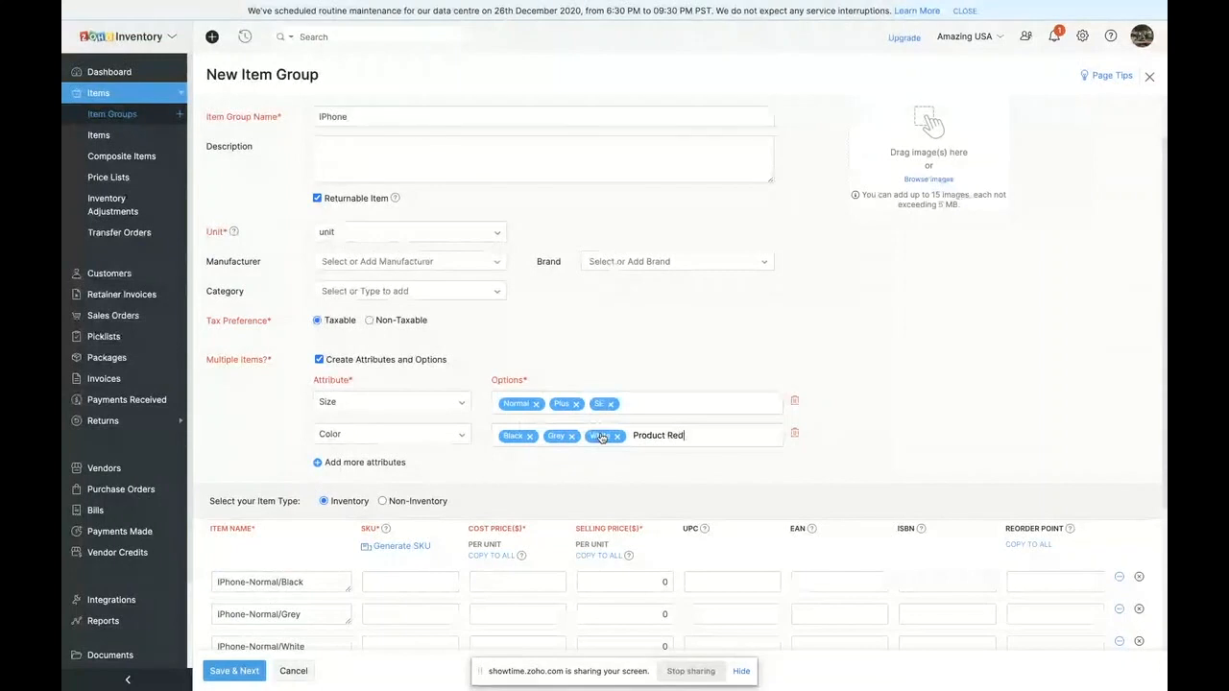
{"action": "key", "text": "Return"}
- Add a third attribute called Memory to the item group with the options 64, 128 and 256
{"action": "left_click", "coordinate": [373, 479]}
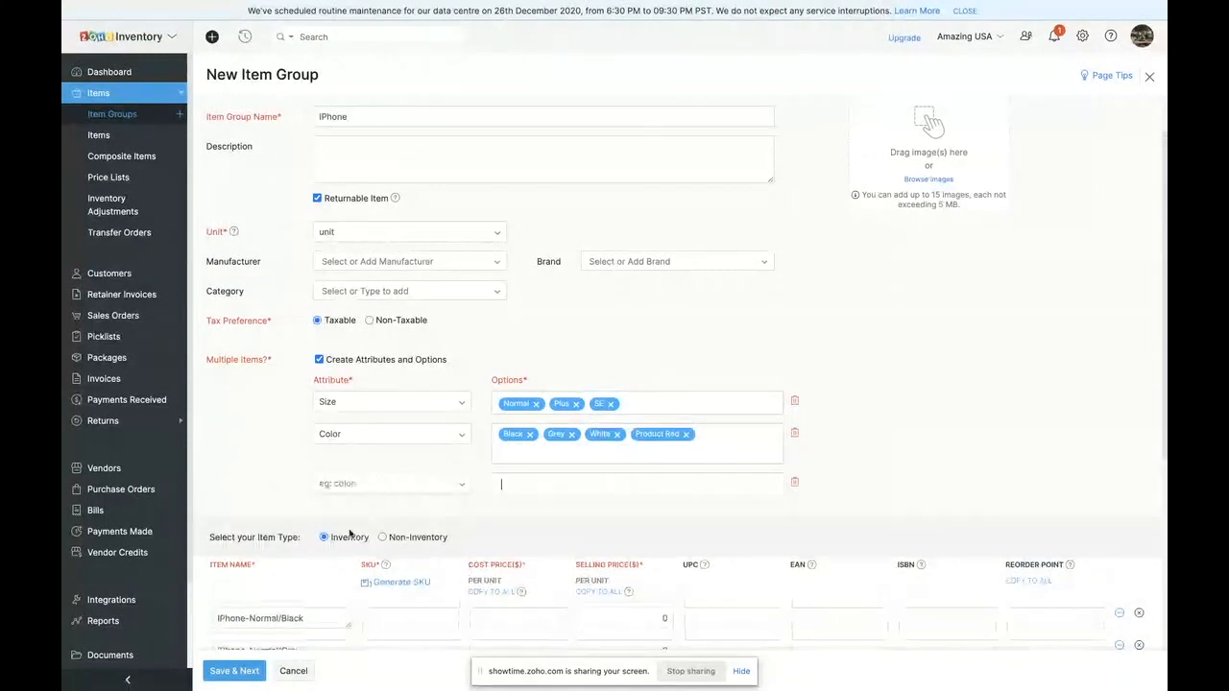
{"action": "left_click", "coordinate": [373, 483]}
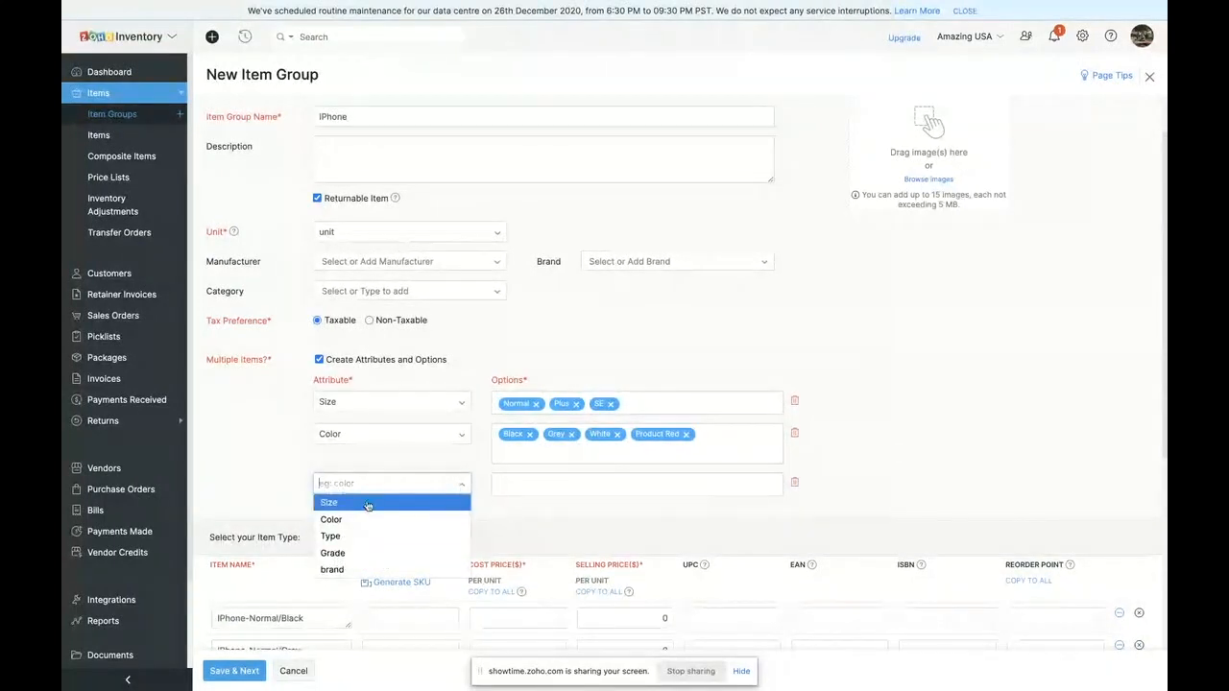
{"action": "type", "text": "Storage"}
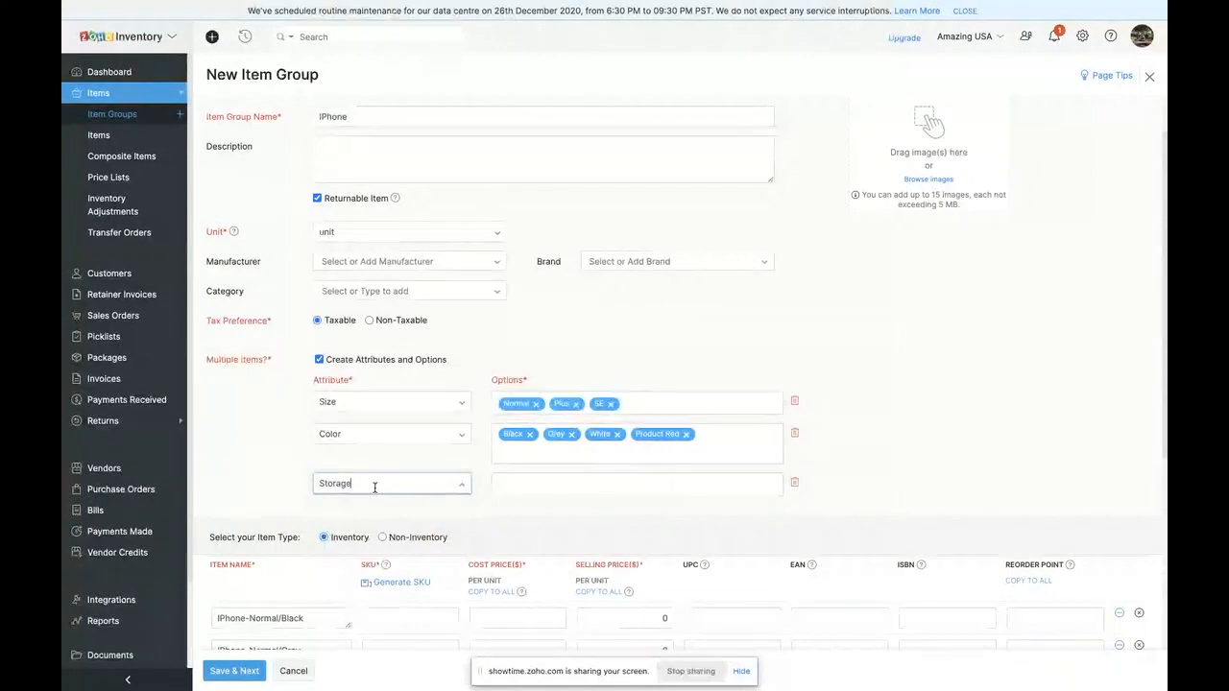
{"action": "key", "text": "BackSpace"}
{"action": "key", "text": "BackSpace"}
{"action": "type", "text": "Memory"}
{"action": "left_click", "coordinate": [510, 481]}
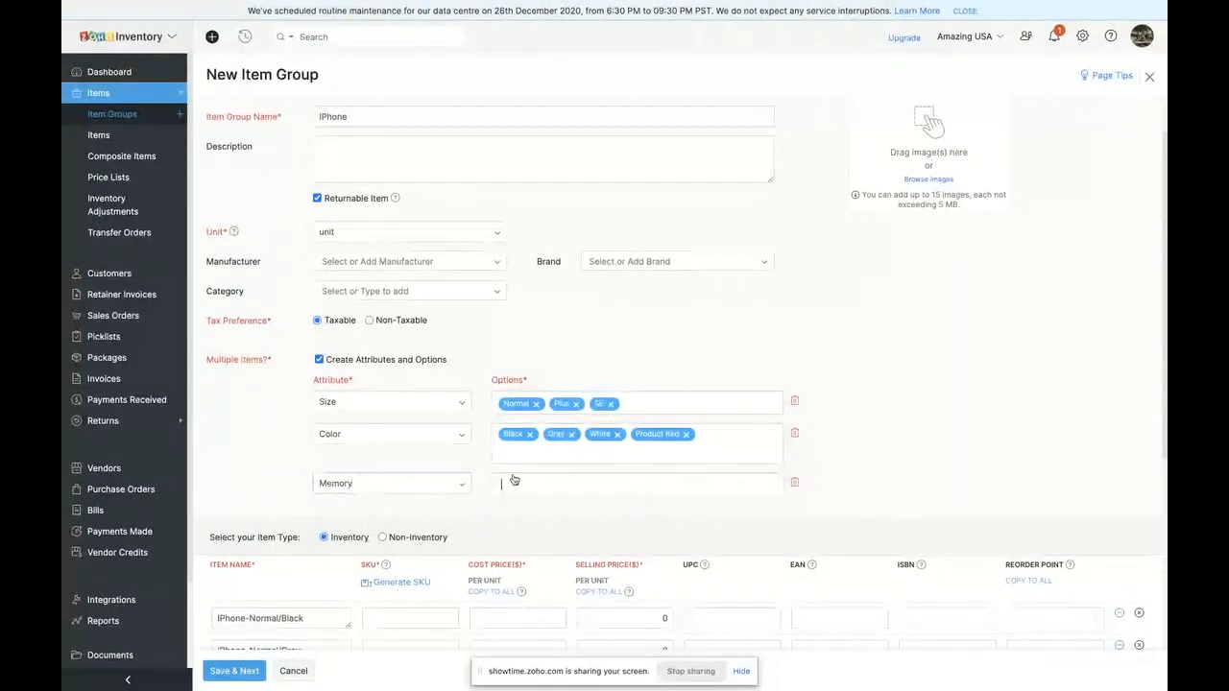
{"action": "type", "text": "64"}
{"action": "key", "text": "Return"}
{"action": "type", "text": "128"}
{"action": "key", "text": "Return"}
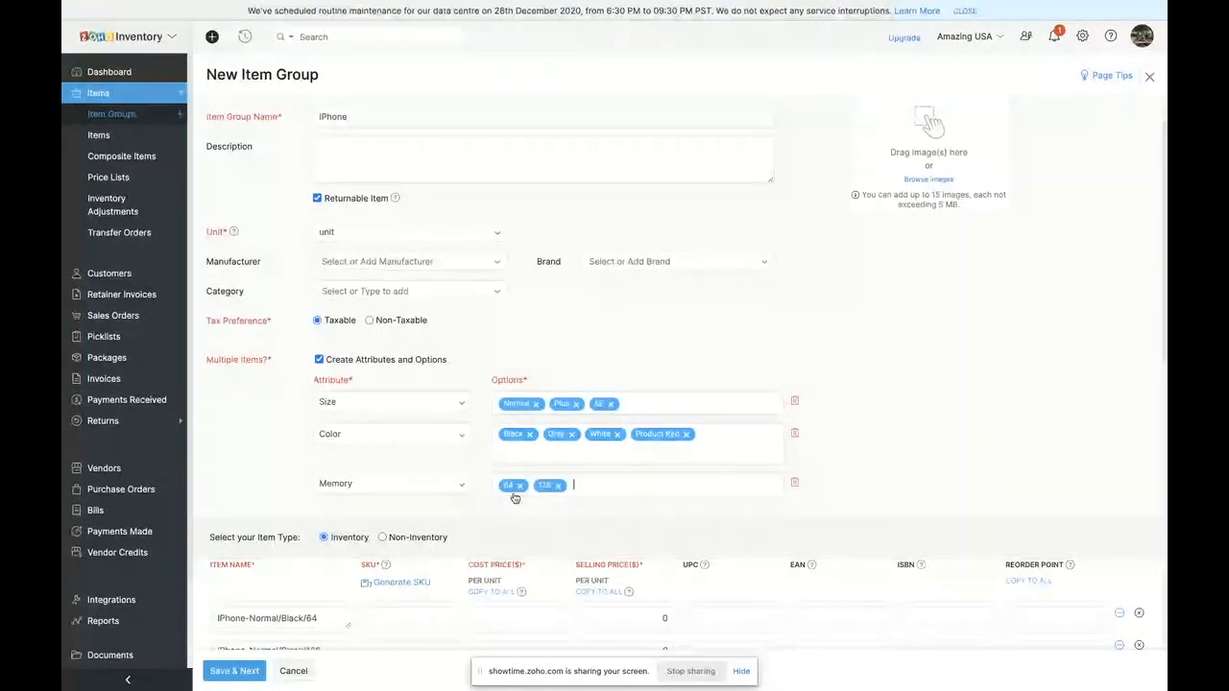
{"action": "type", "text": "256"}
{"action": "key", "text": "Return"}
- Generate hyphenated upper-case SKUs from group name, size, color and memory, using the first 2 letters of the size and 3 of the others
{"action": "scroll", "coordinate": [251, 425], "scroll_direction": "down", "scroll_amount": 3}
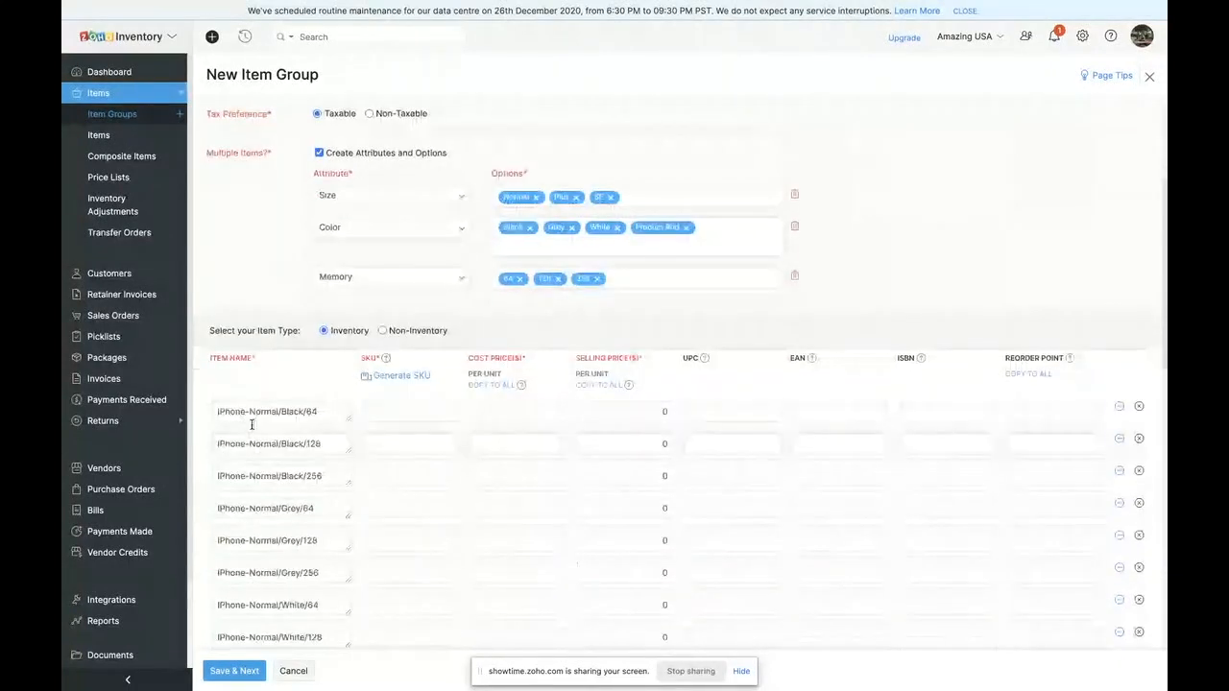
{"action": "left_click", "coordinate": [404, 375]}
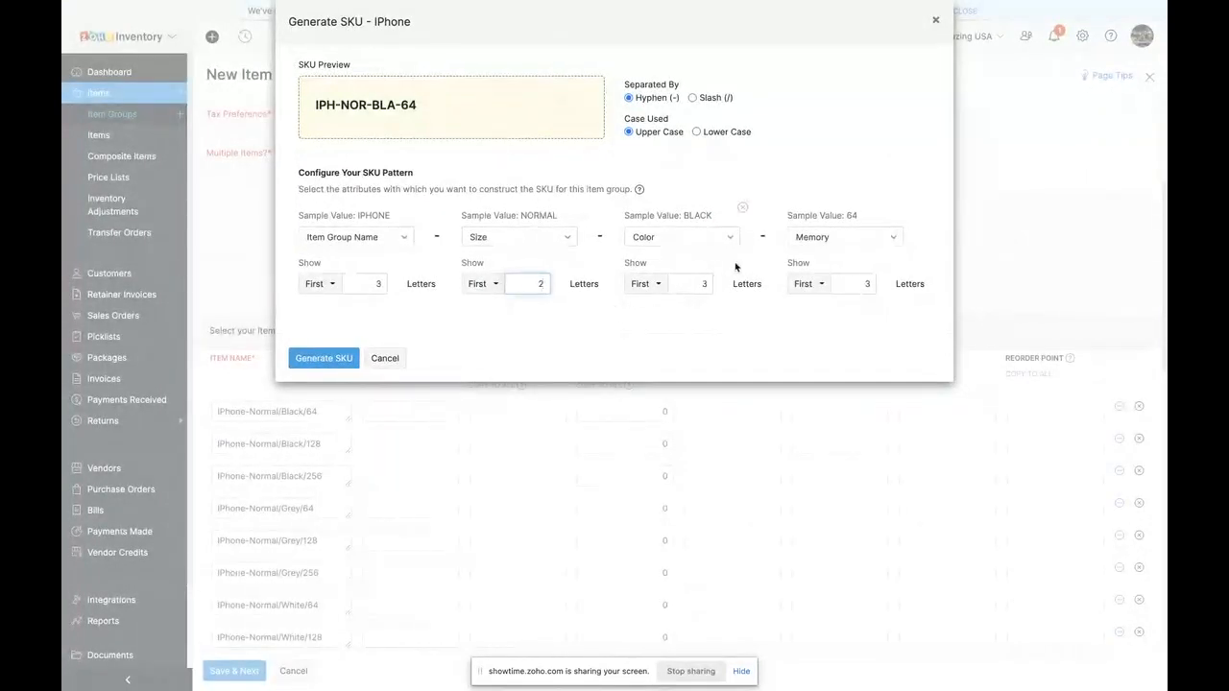
{"action": "left_click", "coordinate": [862, 283]}
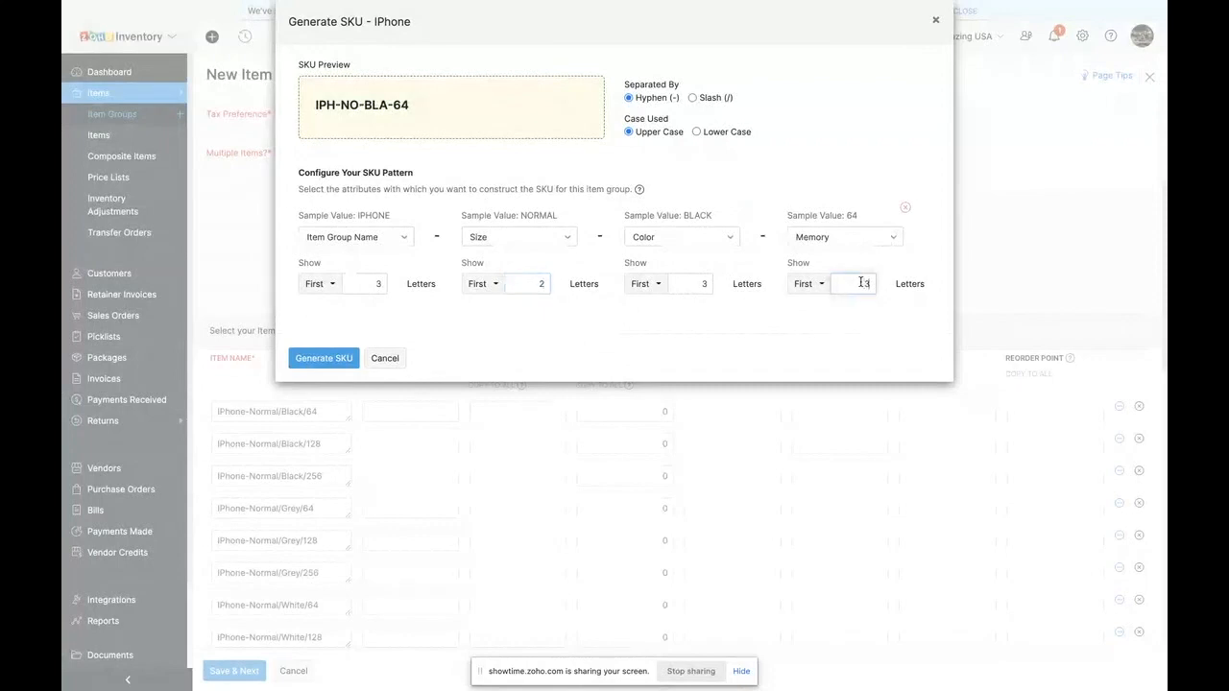
{"action": "left_click", "coordinate": [345, 291]}
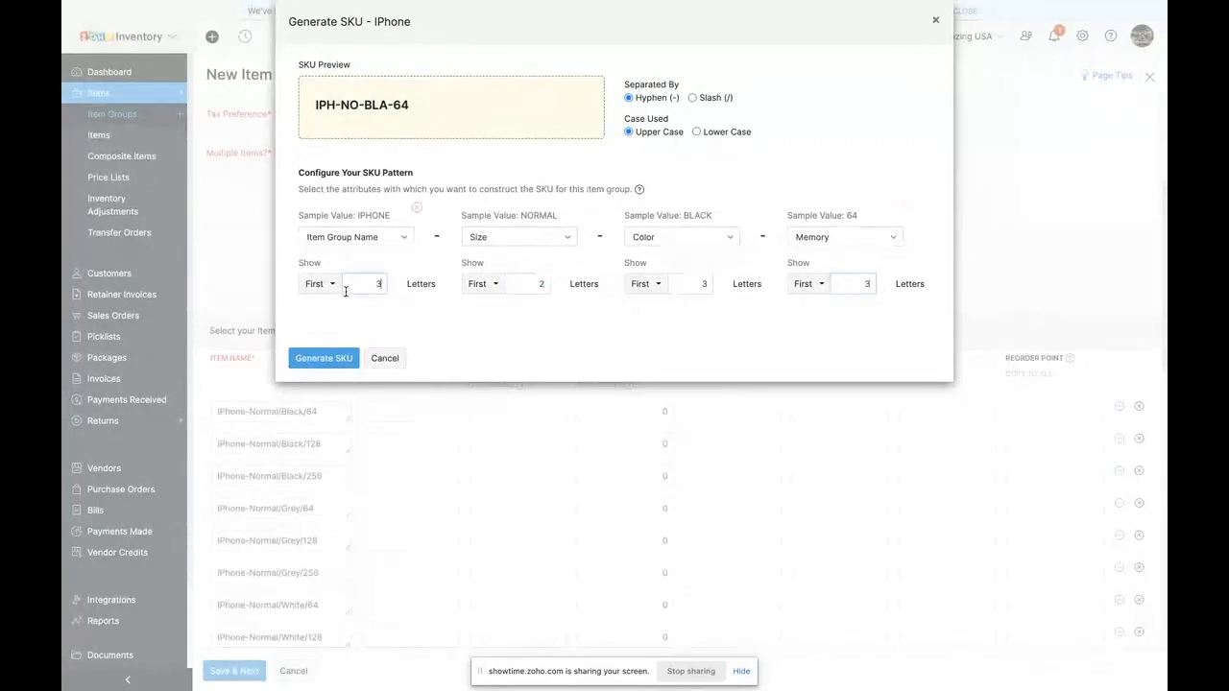
{"action": "left_click", "coordinate": [324, 358]}
- Review the generated SKUs and set the cost price of the IPhone-Normal/Black/64 item to 499
{"action": "scroll", "coordinate": [326, 358], "scroll_direction": "down", "scroll_amount": 5}
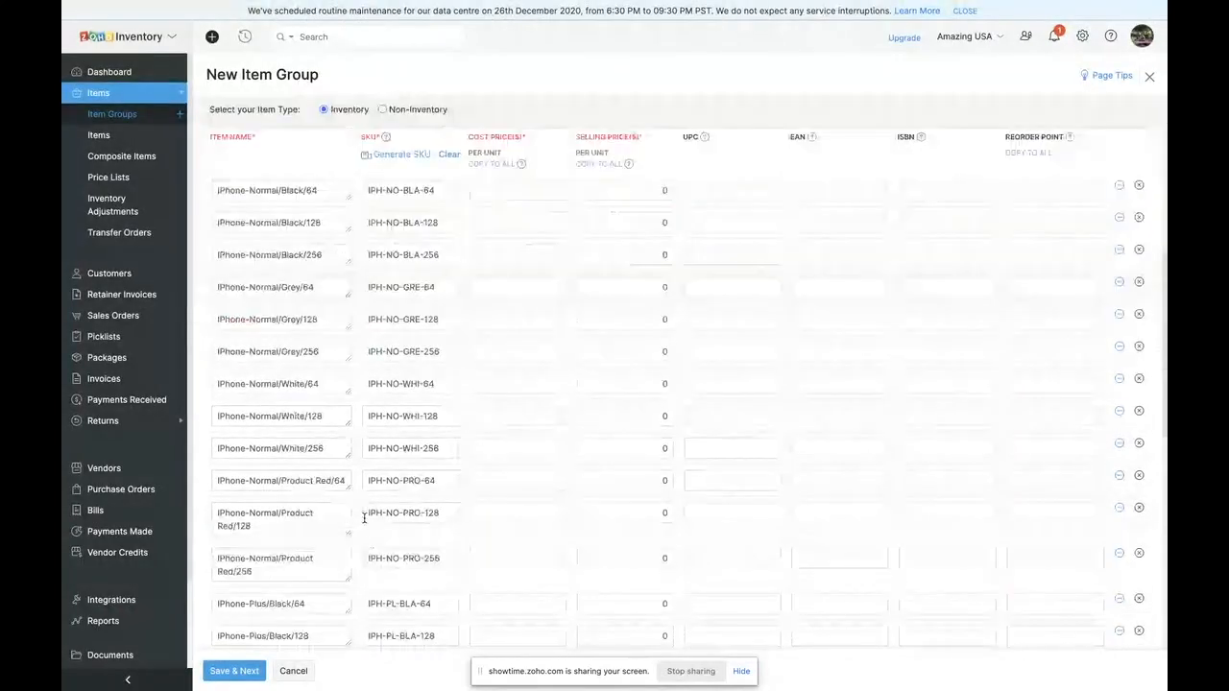
{"action": "scroll", "coordinate": [364, 518], "scroll_direction": "down", "scroll_amount": 3}
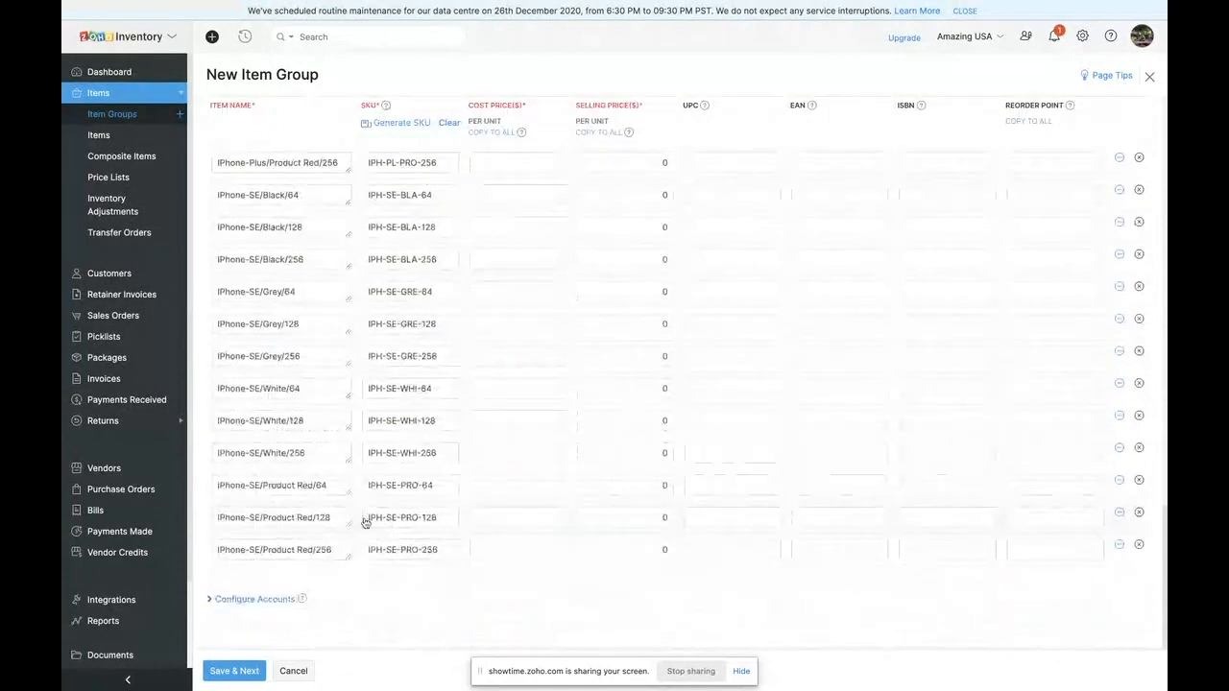
{"action": "scroll", "coordinate": [365, 516], "scroll_direction": "up", "scroll_amount": 8}
{"action": "scroll", "coordinate": [540, 560], "scroll_direction": "down", "scroll_amount": 1}
{"action": "left_click", "coordinate": [514, 497]}
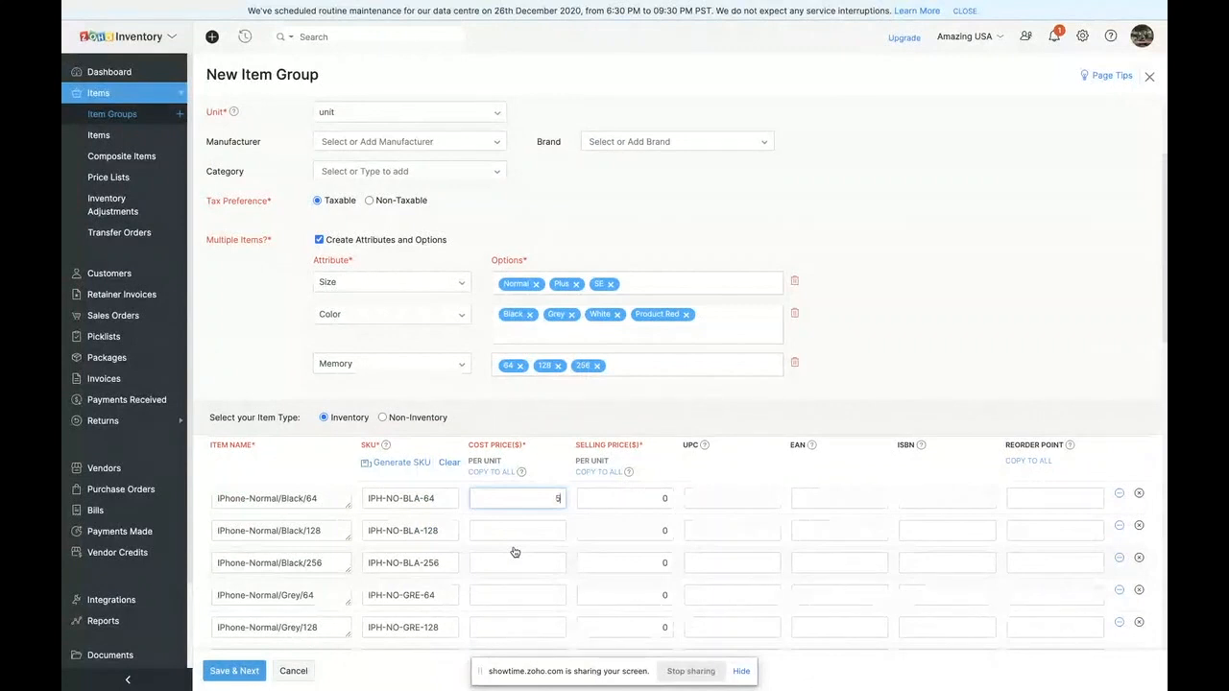
{"action": "type", "text": "499"}
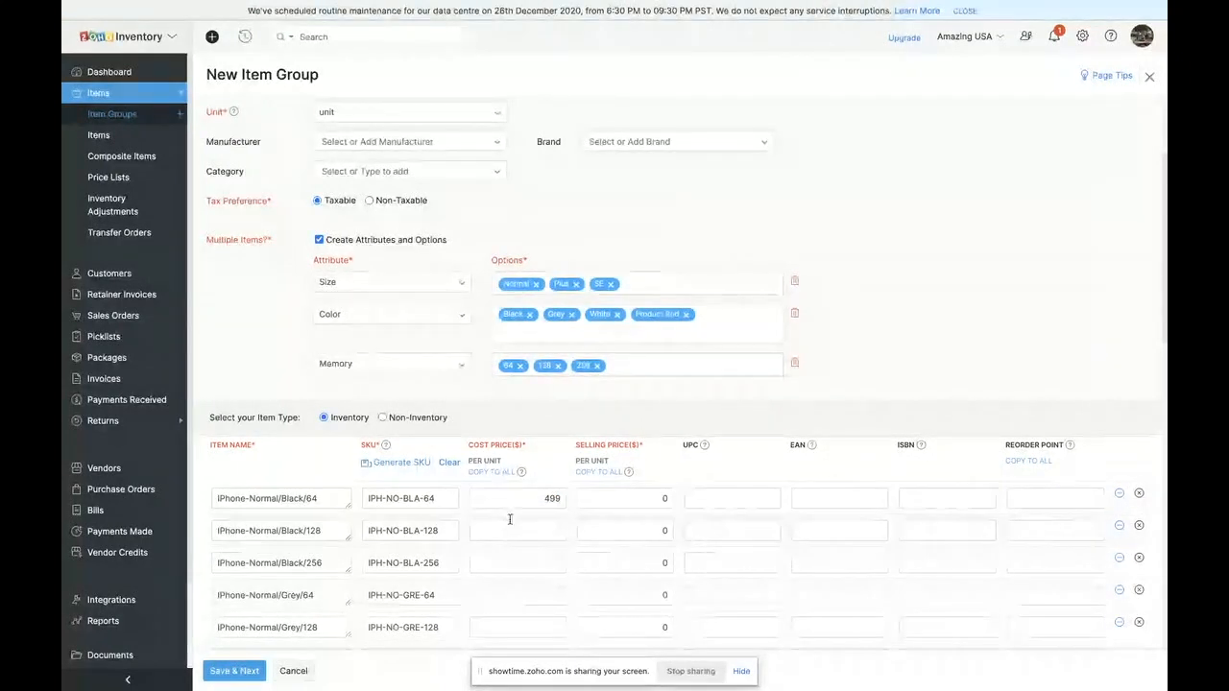
{"action": "scroll", "coordinate": [510, 520], "scroll_direction": "down", "scroll_amount": 3}
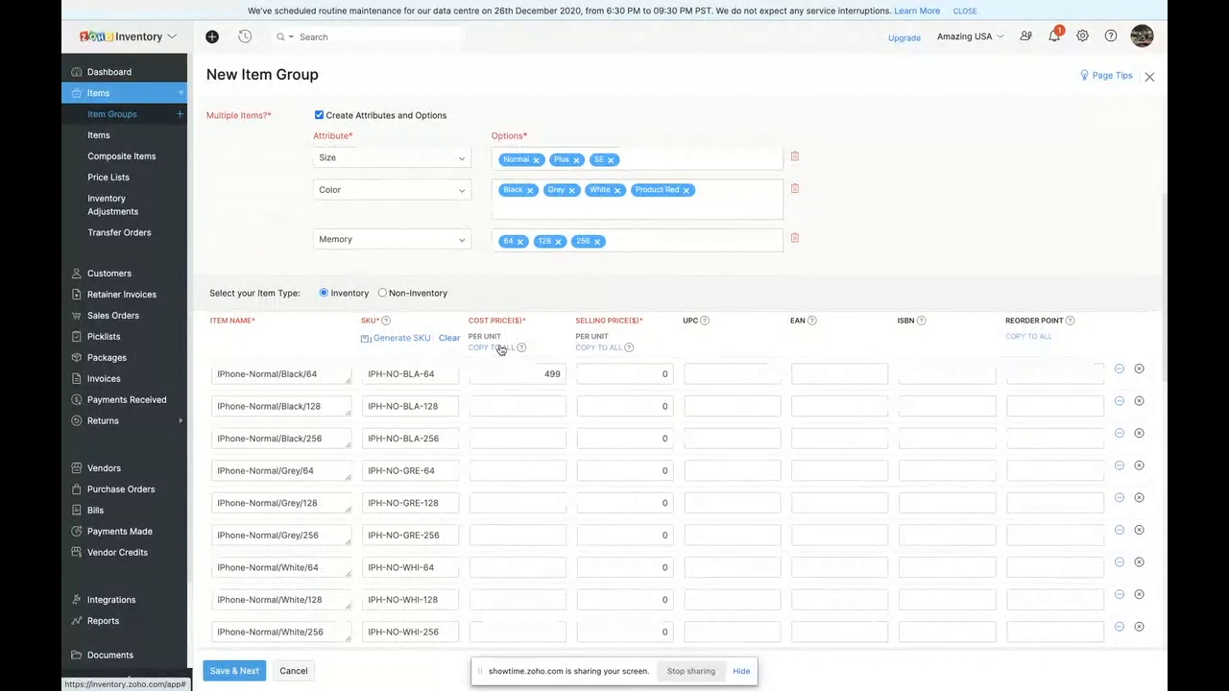
- Apply a cost price of 499, a selling price of 600 and a reorder point of 10 to every item in the group
{"action": "left_click", "coordinate": [500, 348]}
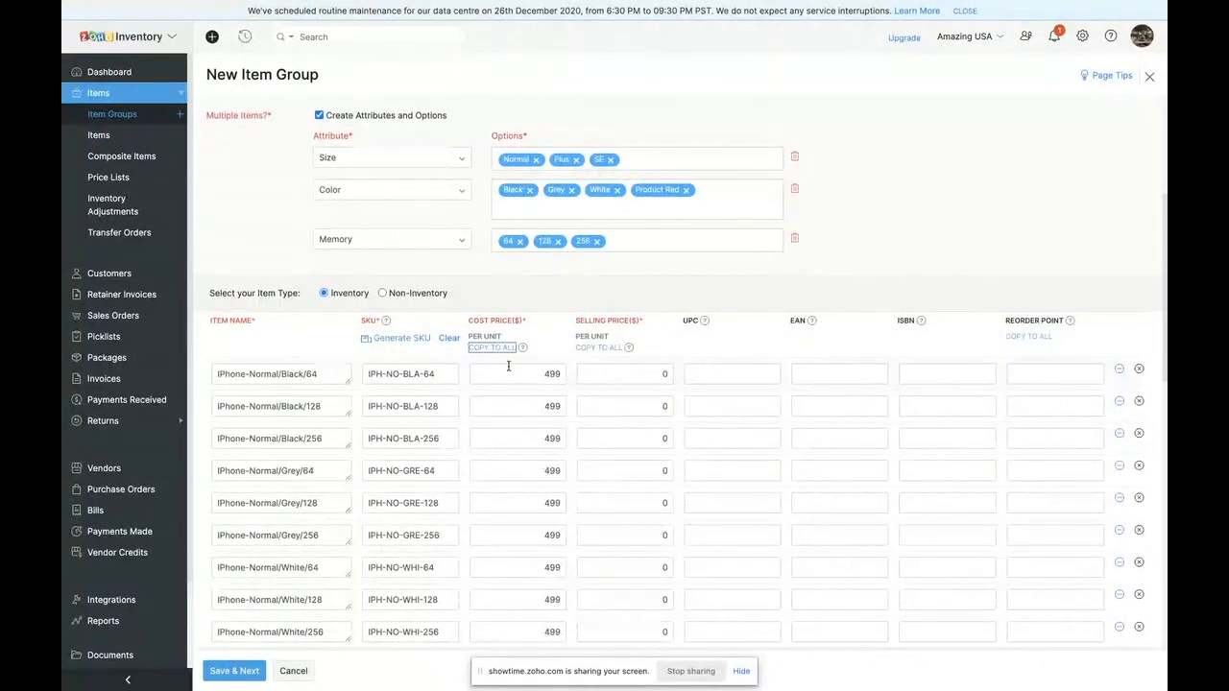
{"action": "left_click", "coordinate": [619, 374]}
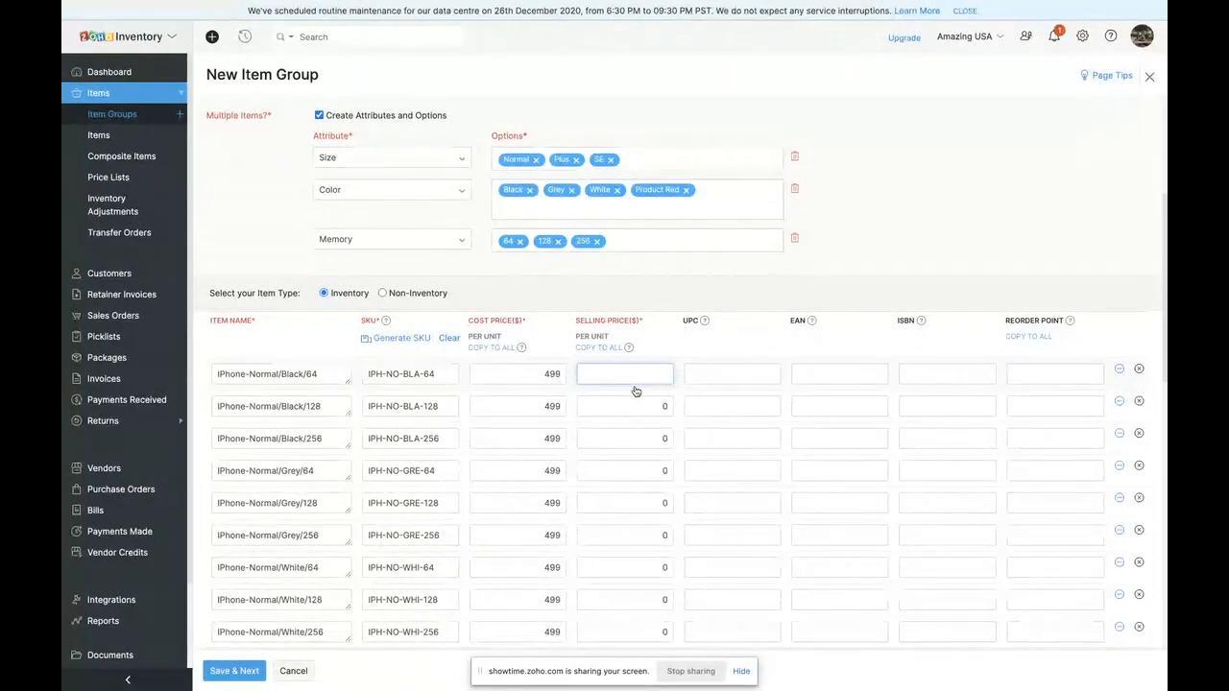
{"action": "type", "text": "600"}
{"action": "left_click", "coordinate": [599, 346]}
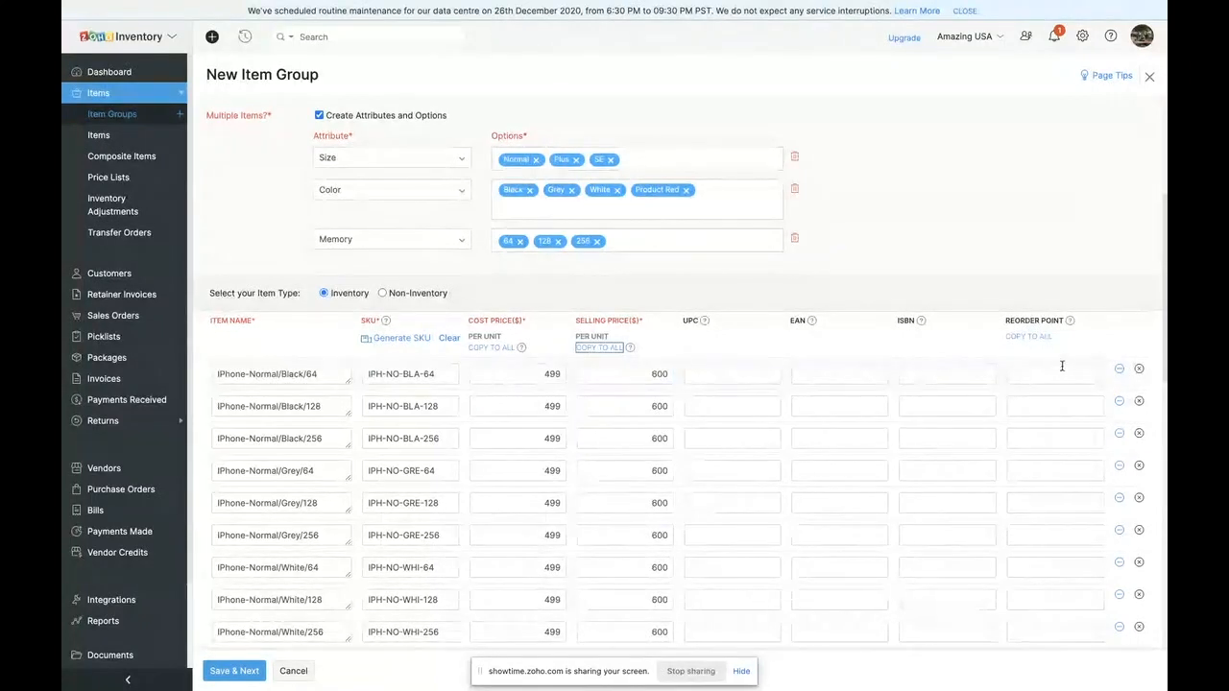
{"action": "left_click", "coordinate": [1043, 374]}
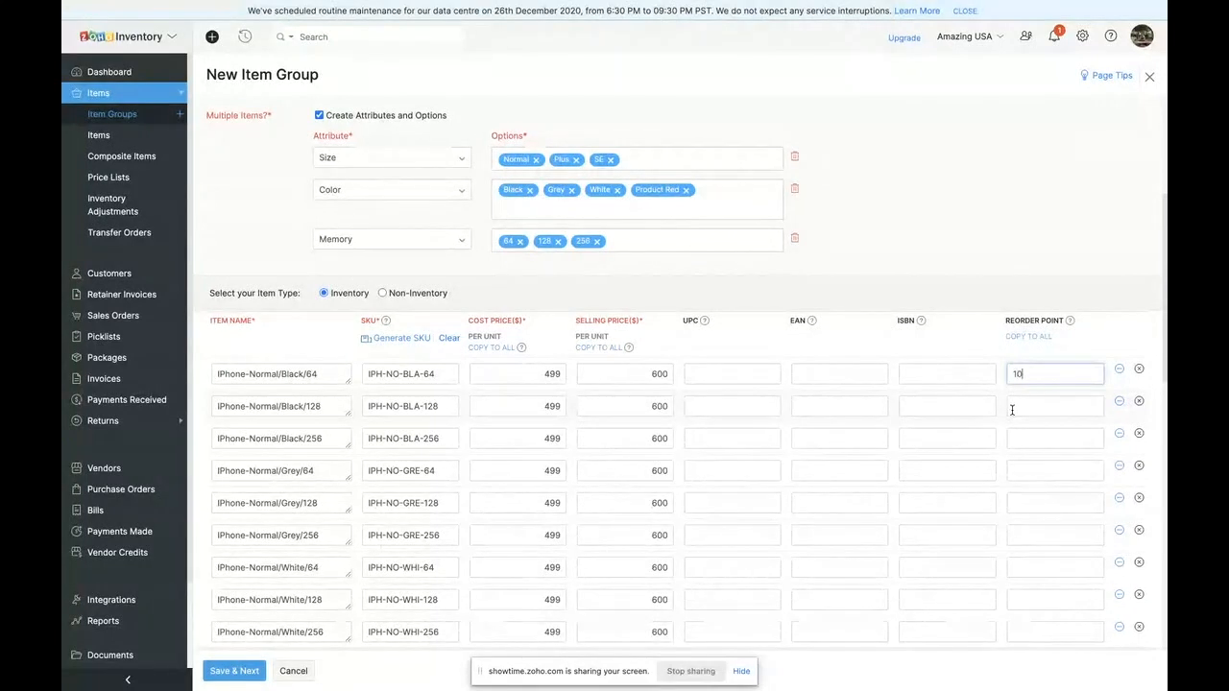
{"action": "left_click", "coordinate": [1037, 336]}
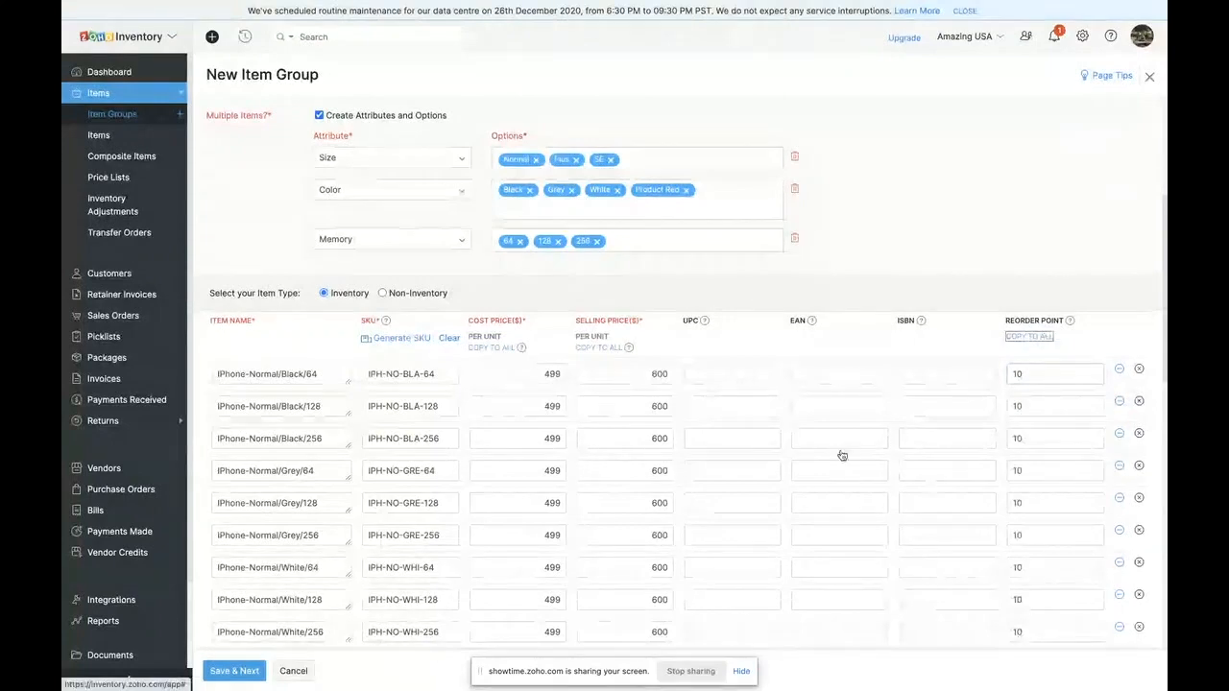
- Expand the account configuration below the item list, then save the group's general details and continue to the opening stock
{"action": "scroll", "coordinate": [840, 453], "scroll_direction": "down", "scroll_amount": 5}
{"action": "scroll", "coordinate": [275, 620], "scroll_direction": "down", "scroll_amount": 5}
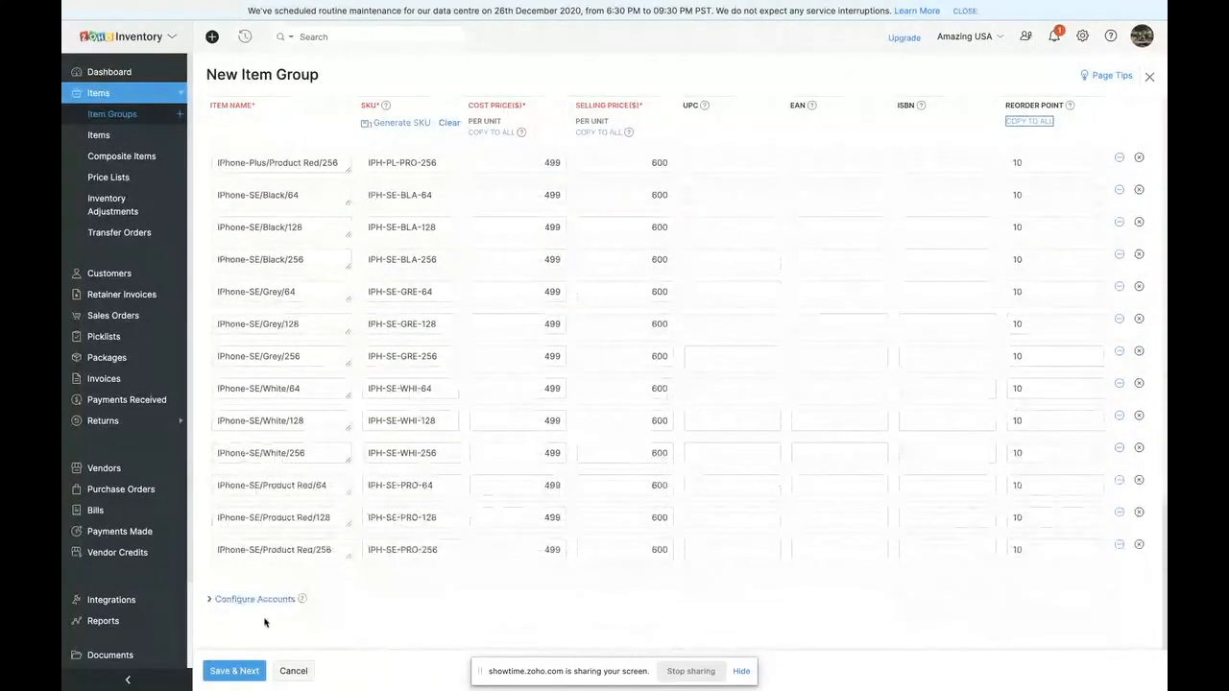
{"action": "left_click", "coordinate": [255, 600]}
{"action": "scroll", "coordinate": [576, 601], "scroll_direction": "down", "scroll_amount": 1}
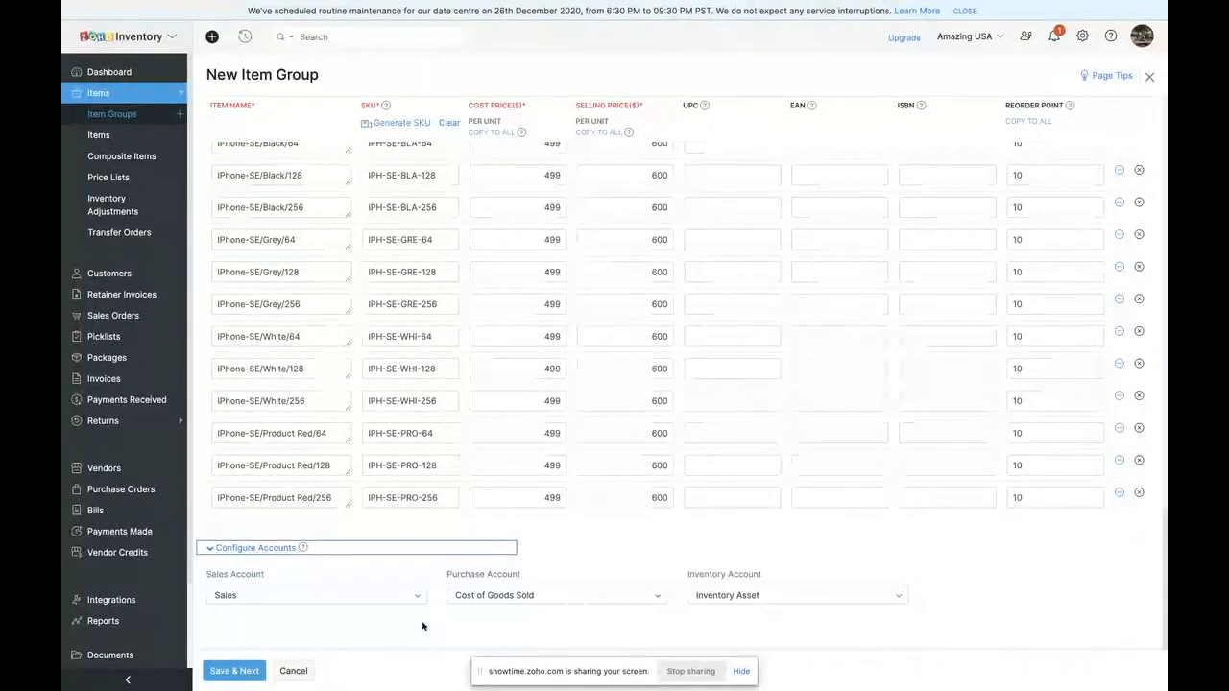
{"action": "left_click", "coordinate": [226, 674]}
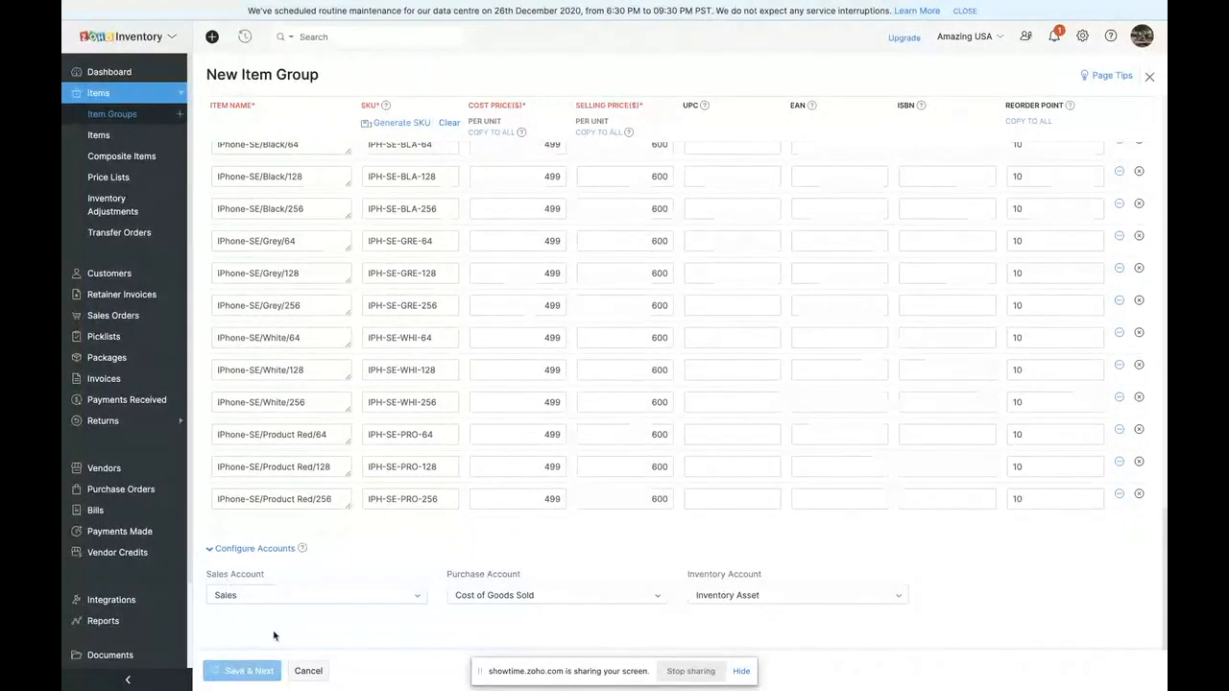
{"action": "scroll", "coordinate": [388, 249], "scroll_direction": "up", "scroll_amount": 3}
{"action": "scroll", "coordinate": [388, 250], "scroll_direction": "up", "scroll_amount": 3}
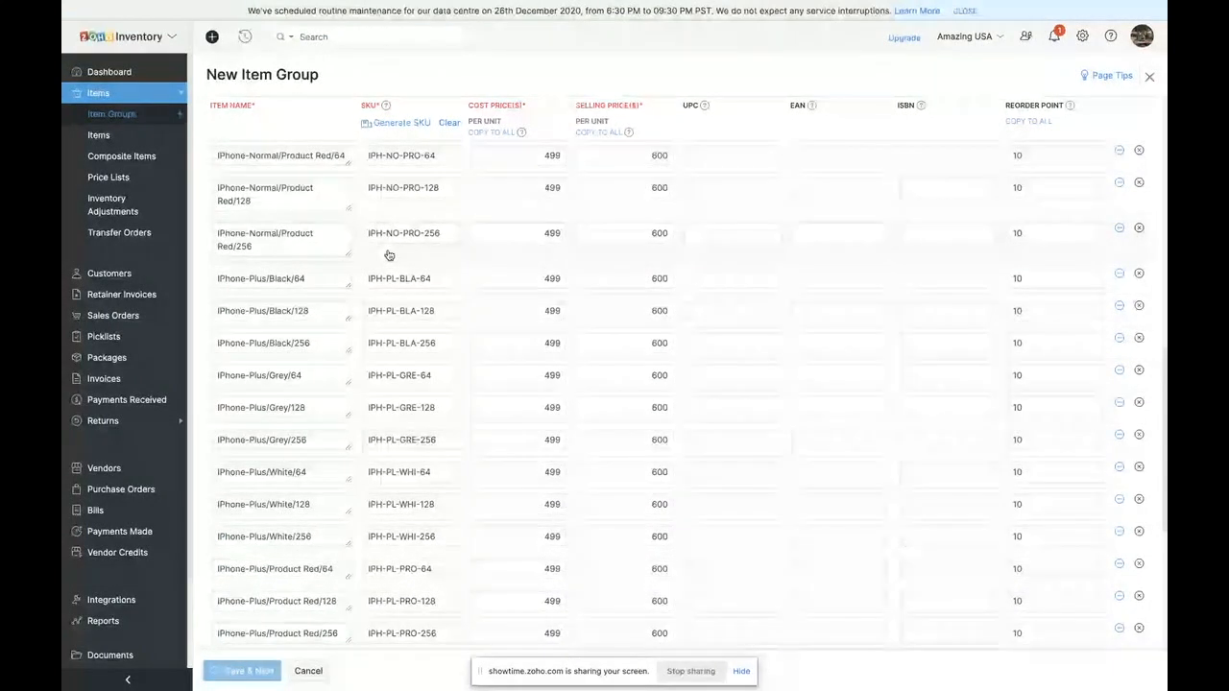
{"action": "scroll", "coordinate": [437, 288], "scroll_direction": "up", "scroll_amount": 5}
{"action": "scroll", "coordinate": [435, 225], "scroll_direction": "up", "scroll_amount": 2}
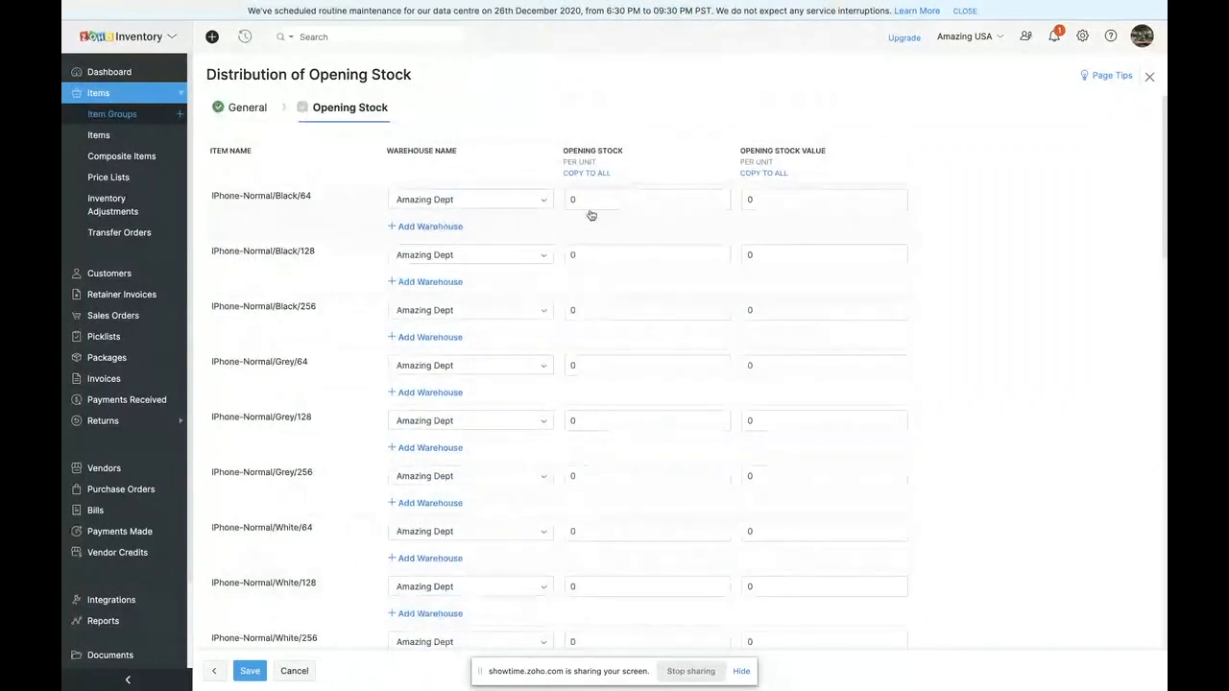
- Look through the opening stock distribution and save it with all stock quantities and values left at 0
{"action": "scroll", "coordinate": [379, 401], "scroll_direction": "down", "scroll_amount": 5}
{"action": "scroll", "coordinate": [380, 401], "scroll_direction": "down", "scroll_amount": 10}
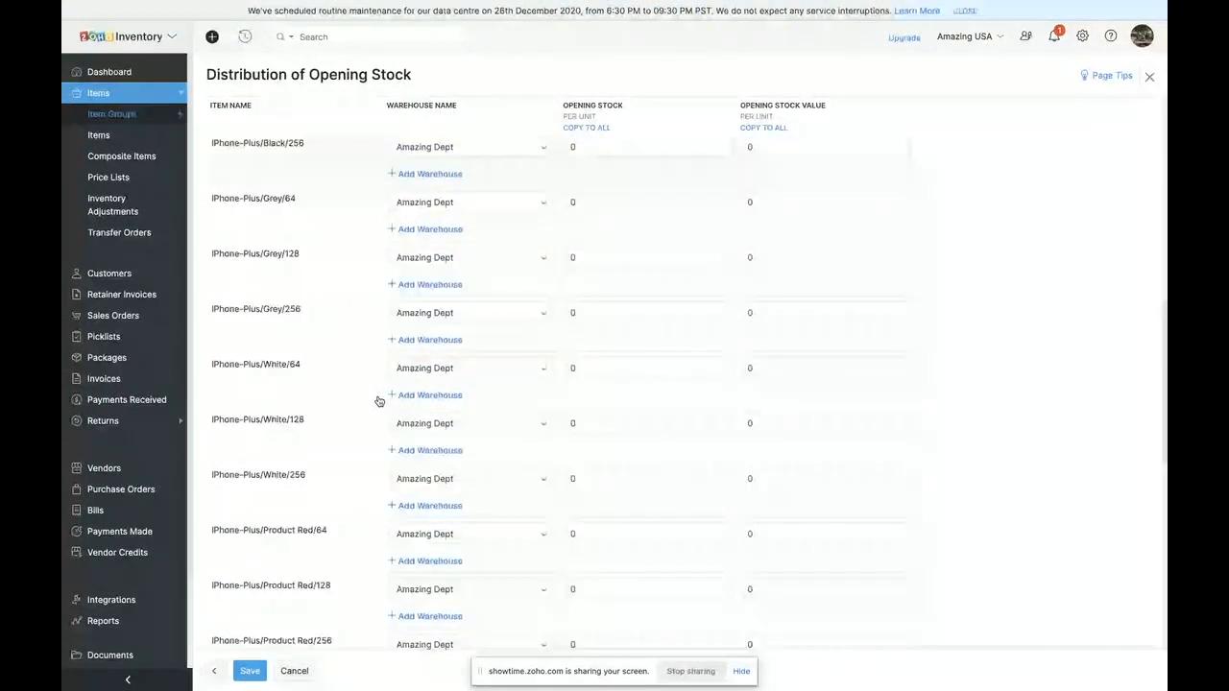
{"action": "left_click", "coordinate": [251, 671]}
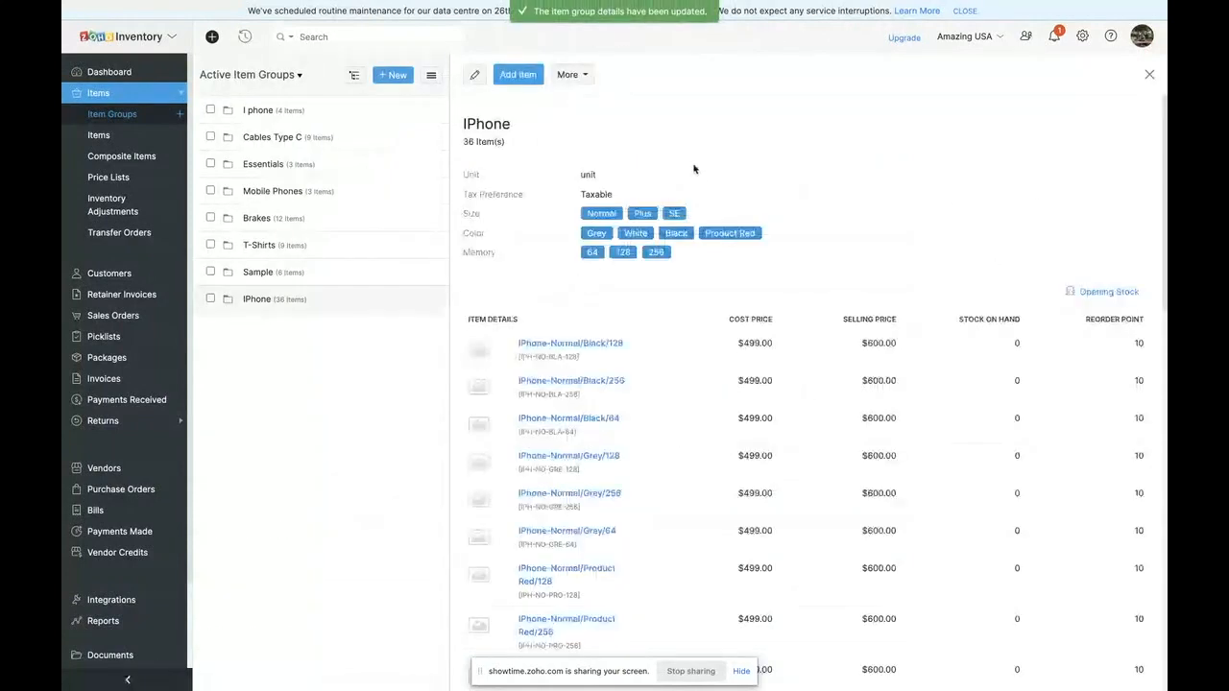
- Review the items of the saved IPhone group and examine the details of the IPhone-Normal/Black/128 item
{"action": "scroll", "coordinate": [625, 447], "scroll_direction": "down", "scroll_amount": 2}
{"action": "scroll", "coordinate": [628, 447], "scroll_direction": "down", "scroll_amount": 5}
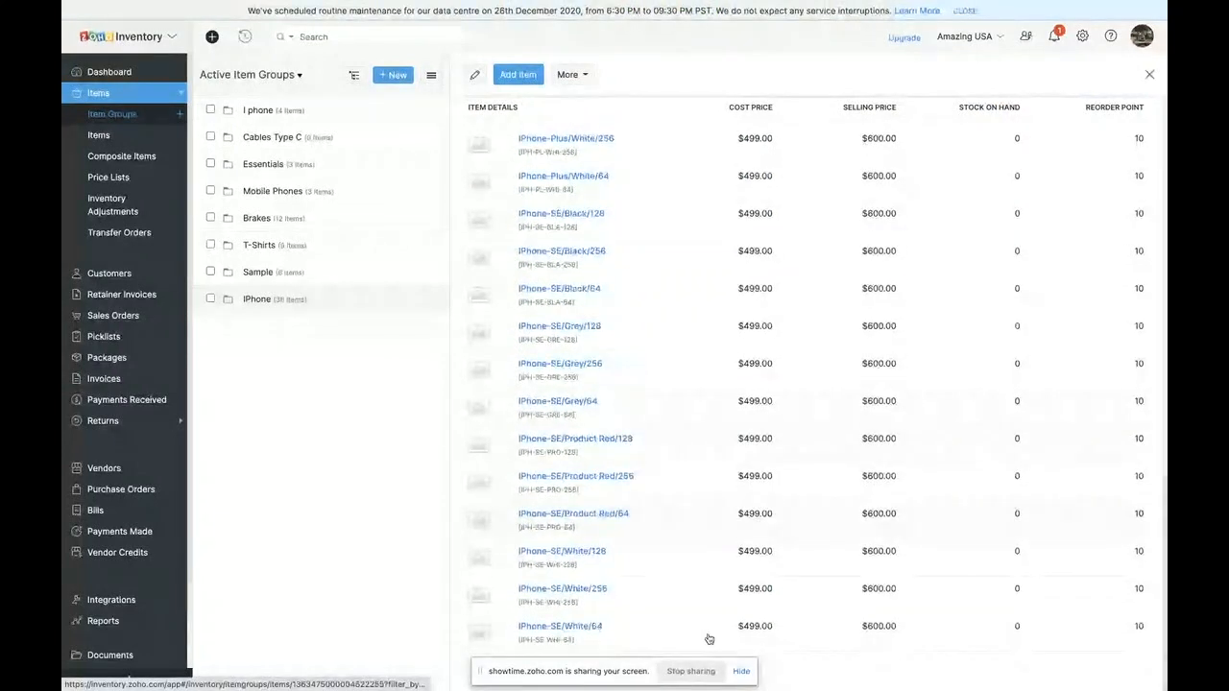
{"action": "left_click_drag", "start_coordinate": [578, 673], "coordinate": [743, 674]}
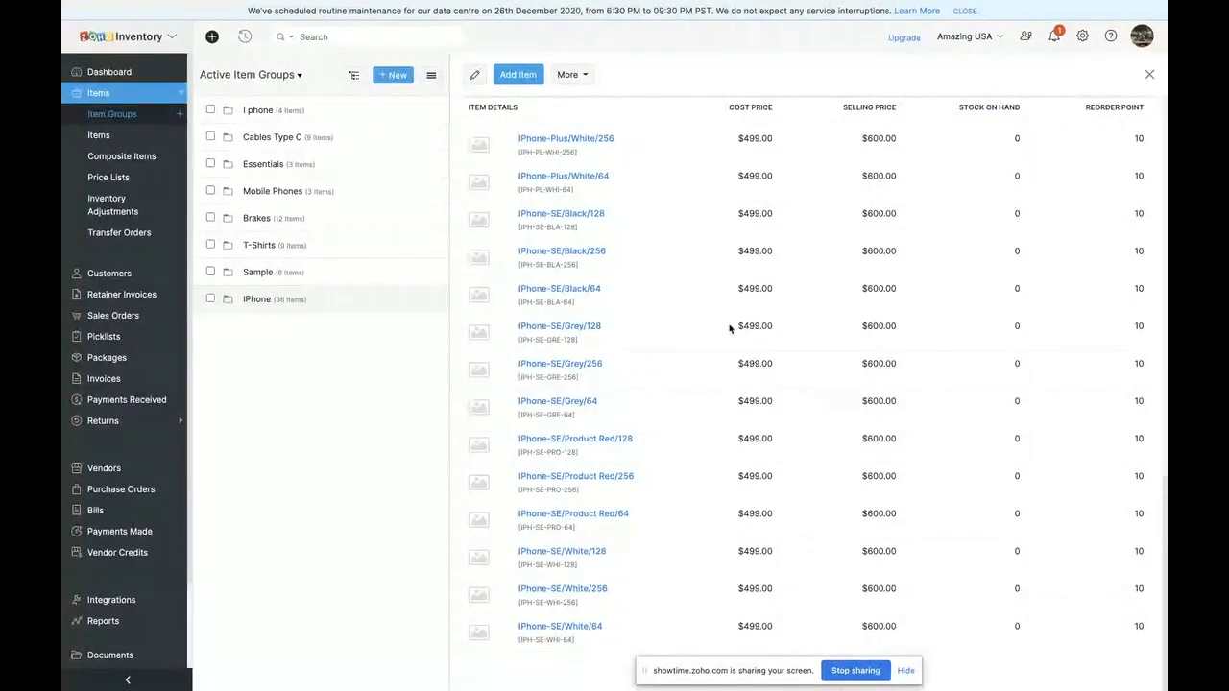
{"action": "scroll", "coordinate": [730, 326], "scroll_direction": "up", "scroll_amount": 7}
{"action": "left_click", "coordinate": [570, 346]}
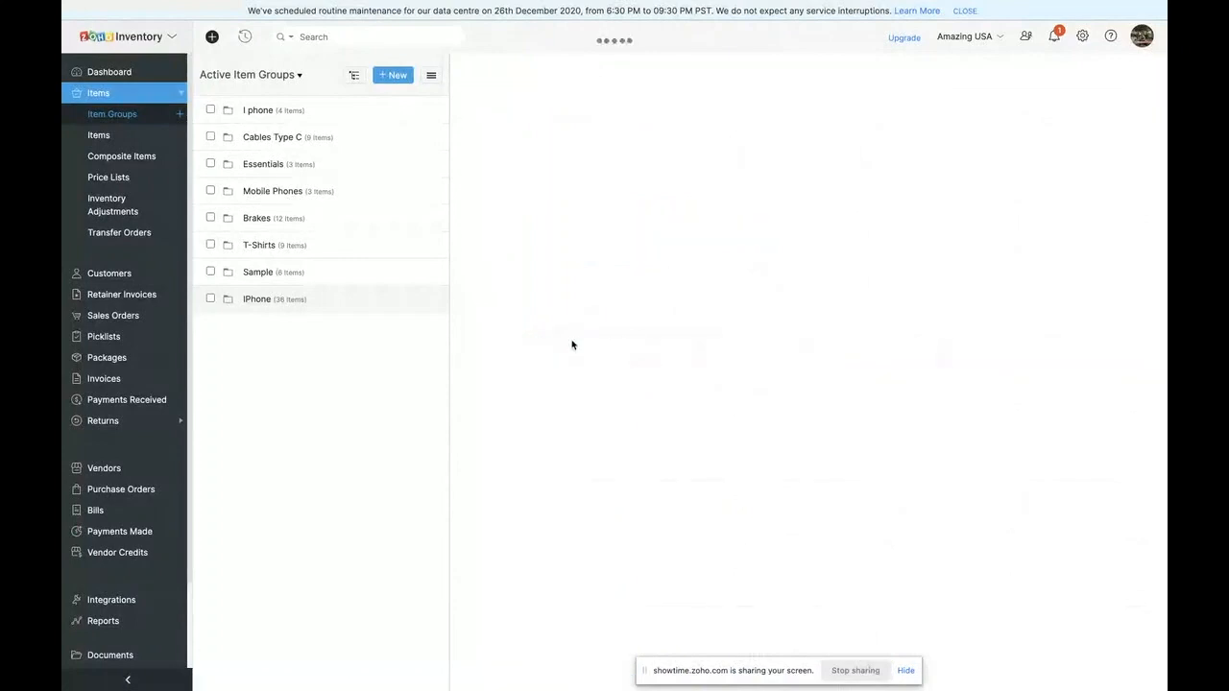
{"action": "scroll", "coordinate": [719, 411], "scroll_direction": "down", "scroll_amount": 5}
{"action": "scroll", "coordinate": [719, 411], "scroll_direction": "up", "scroll_amount": 3}
{"action": "scroll", "coordinate": [719, 410], "scroll_direction": "up", "scroll_amount": 3}
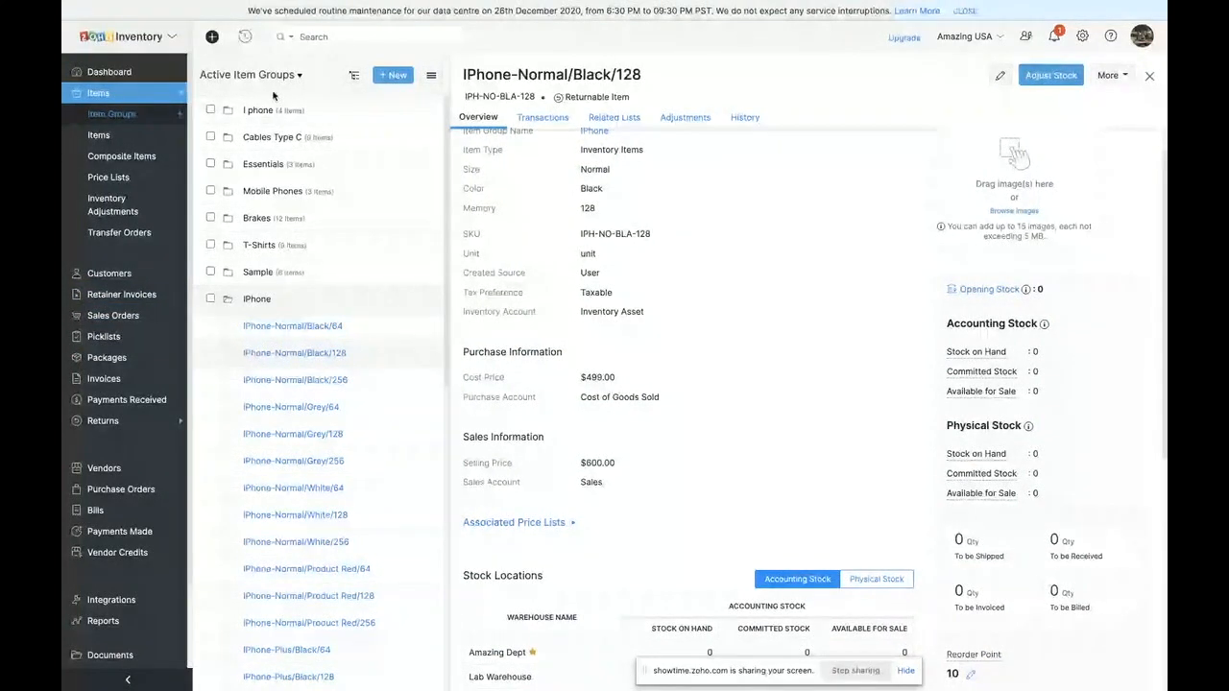
- View the T-Shirts, Mobile Phones and Essentials item groups, collapsing the T-Shirts item list
{"action": "left_click", "coordinate": [269, 247]}
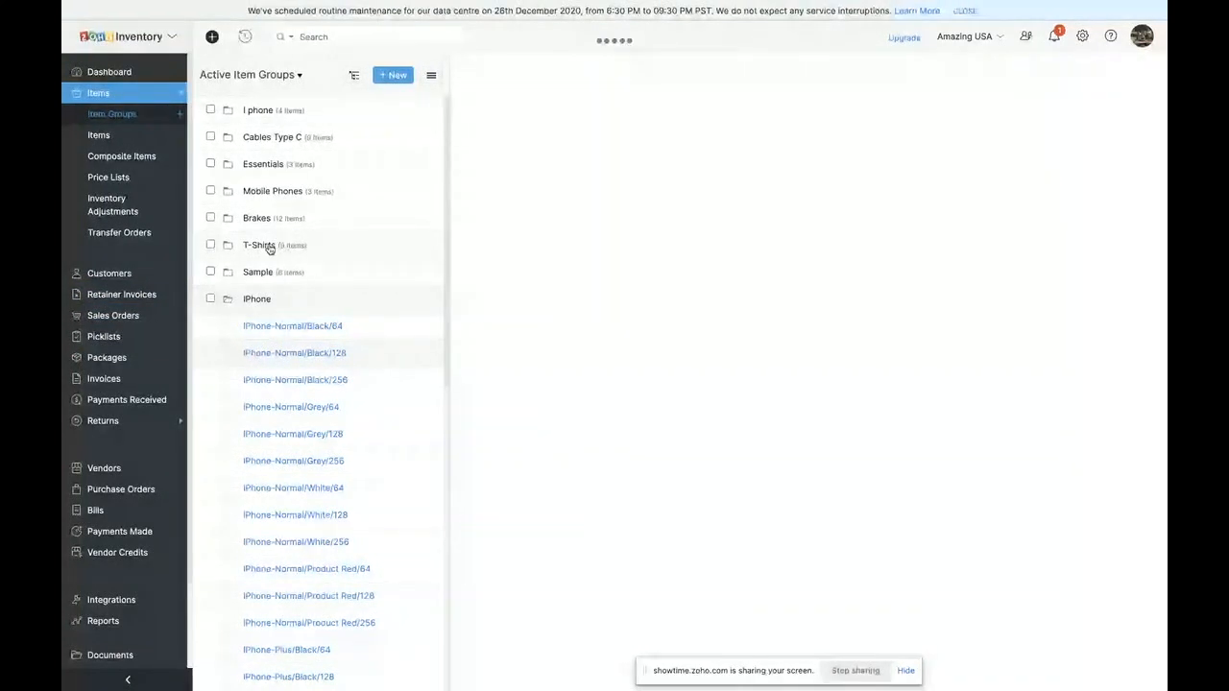
{"action": "left_click", "coordinate": [228, 248]}
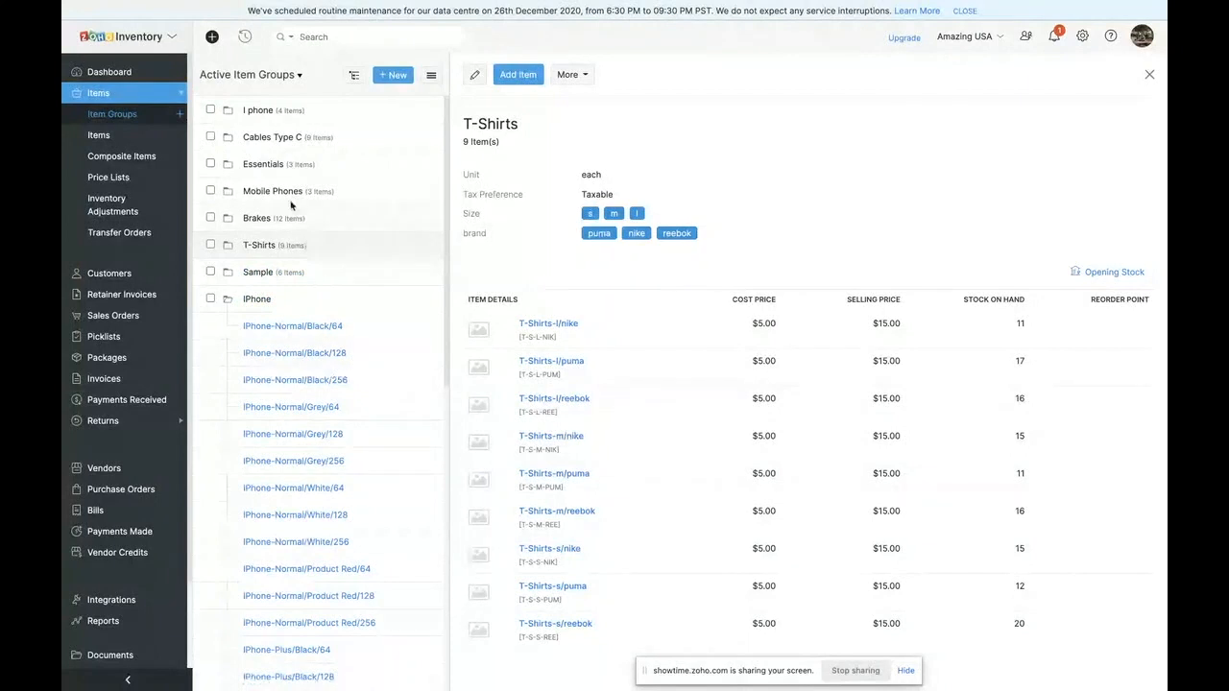
{"action": "left_click", "coordinate": [261, 196]}
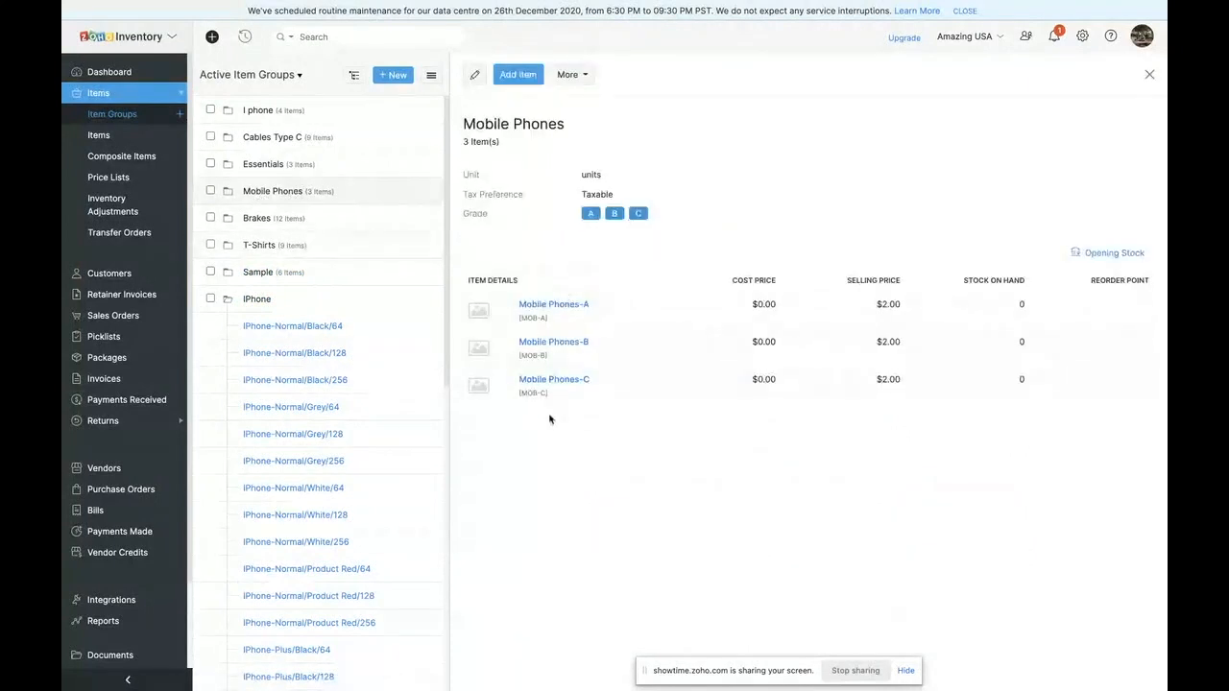
{"action": "left_click", "coordinate": [271, 165]}
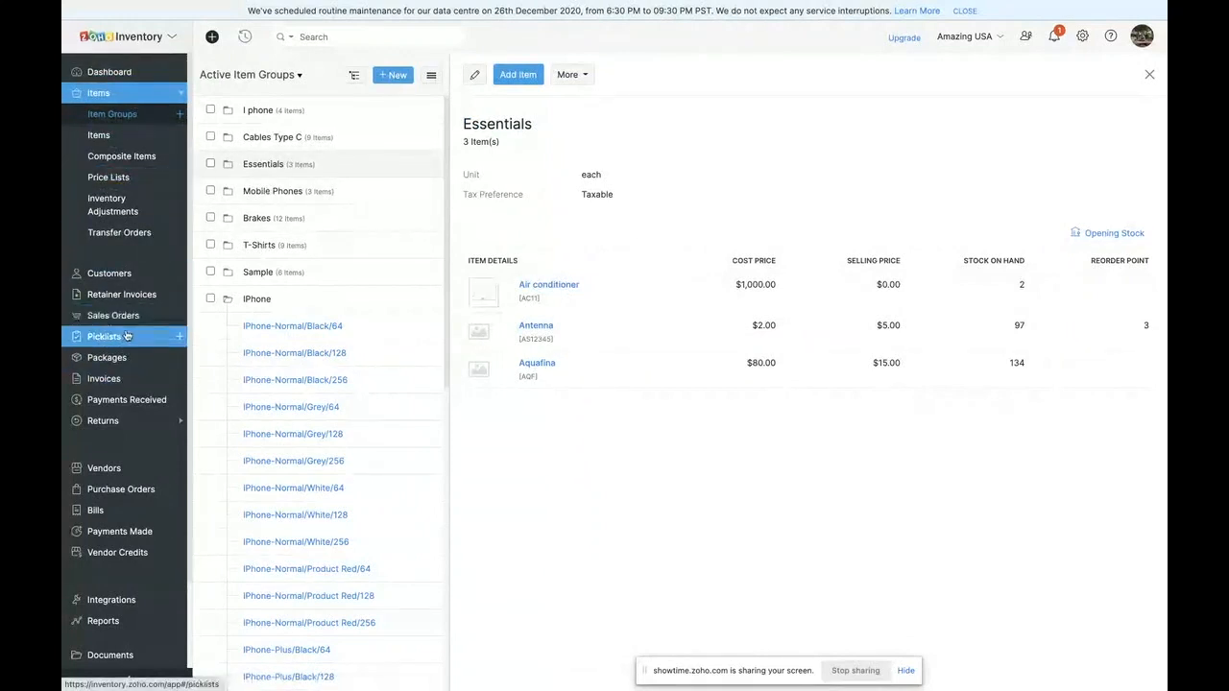
- Start a new picklist for the Amazing Dept warehouse and open its item selection
{"action": "left_click", "coordinate": [126, 336]}
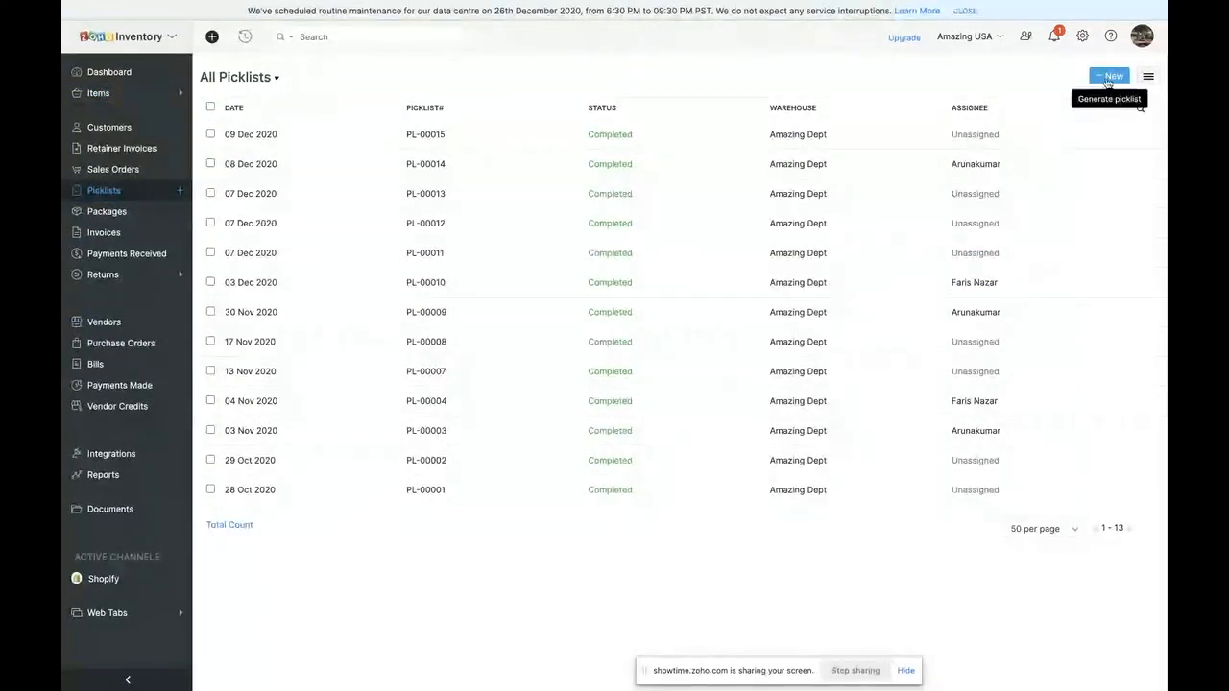
{"action": "left_click", "coordinate": [1110, 75]}
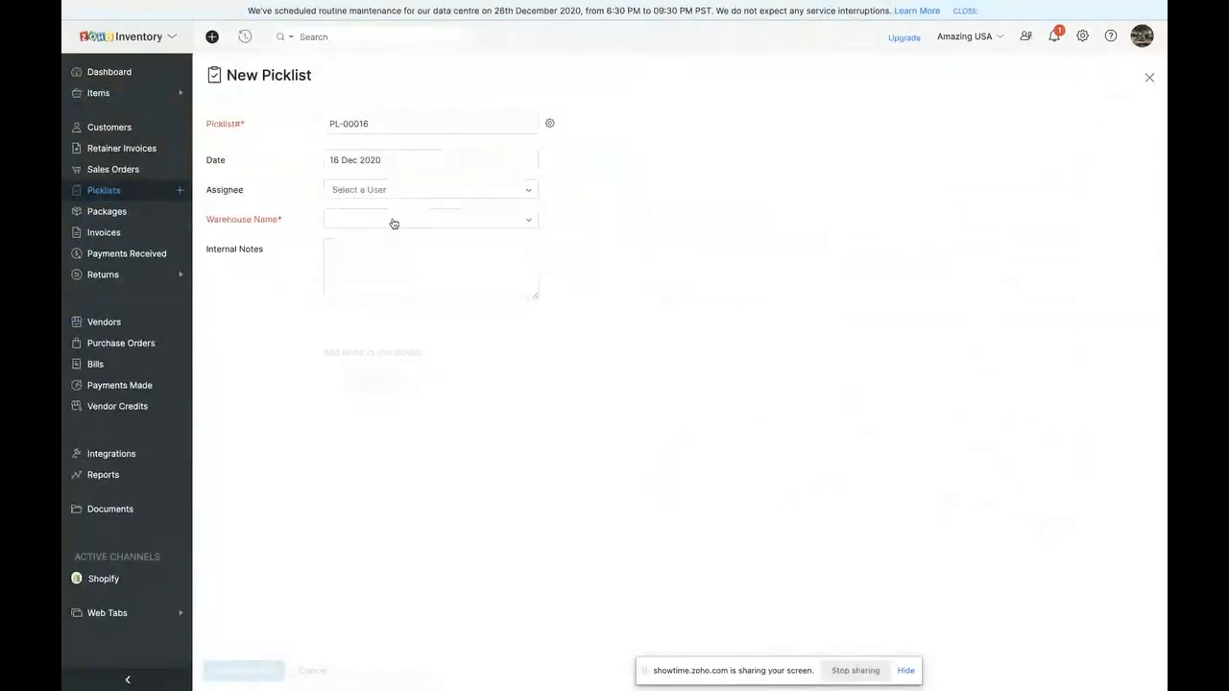
{"action": "left_click", "coordinate": [392, 223]}
{"action": "left_click", "coordinate": [379, 270]}
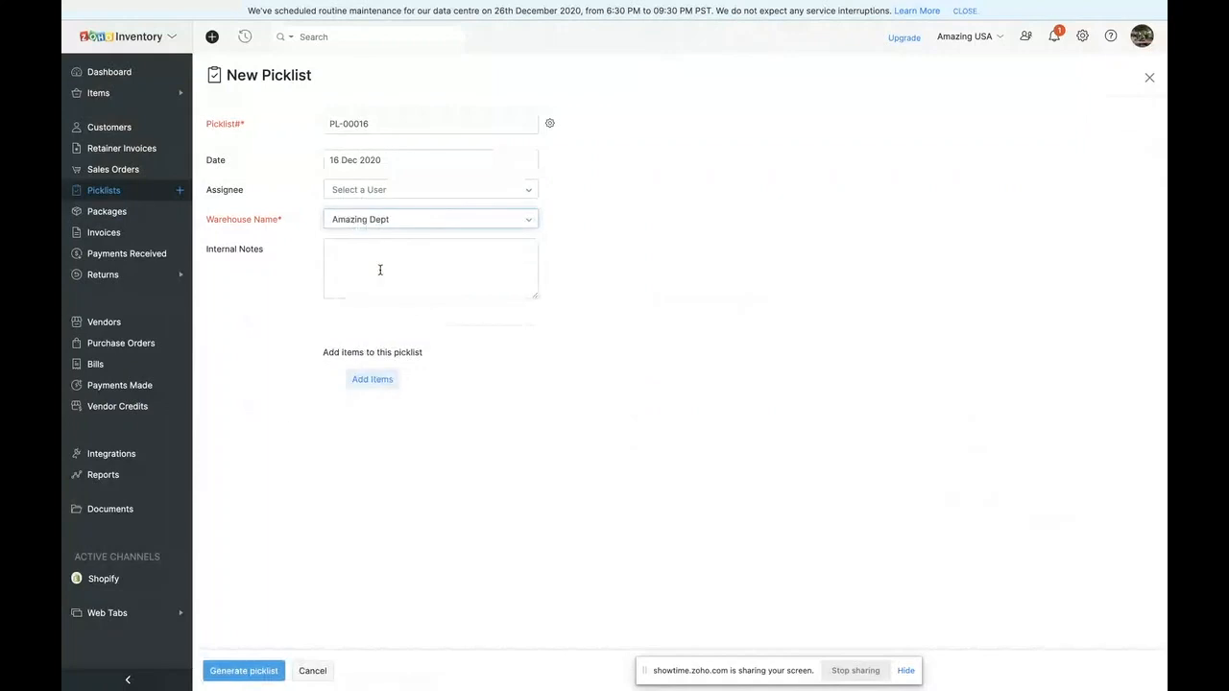
{"action": "left_click", "coordinate": [380, 380]}
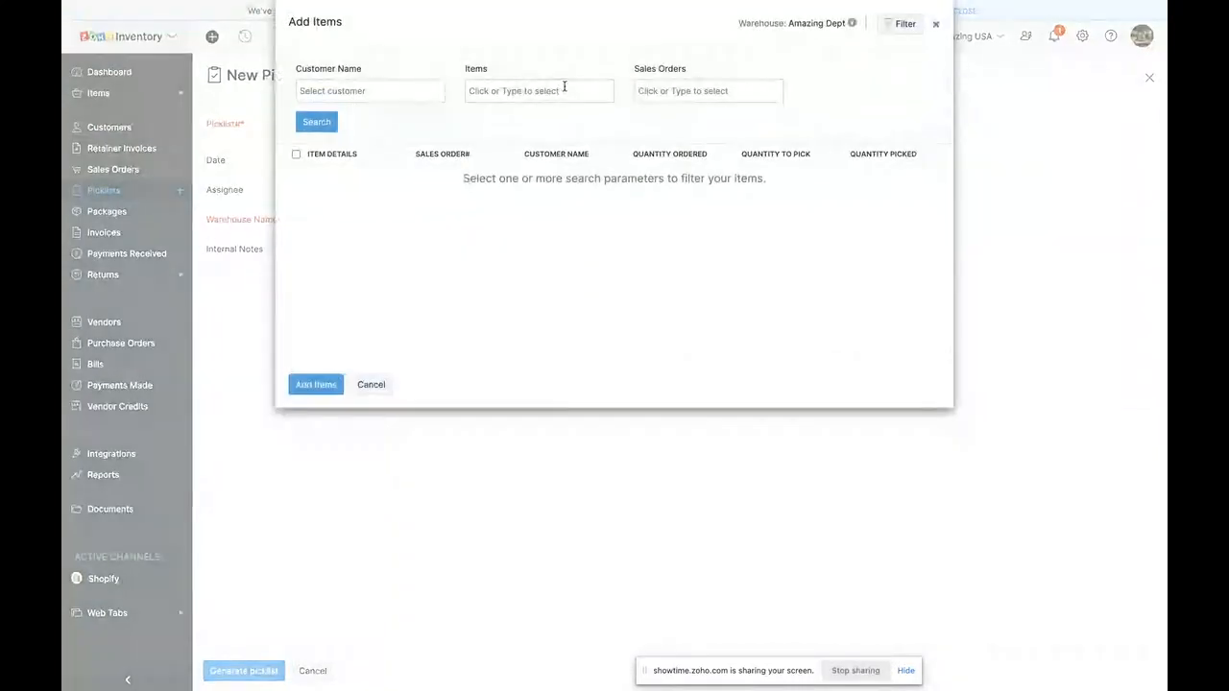
- Try to find items to pick by searching for a single customer, and clear the customer filter
{"action": "left_click", "coordinate": [374, 91]}
{"action": "scroll", "coordinate": [344, 219], "scroll_direction": "down", "scroll_amount": 4}
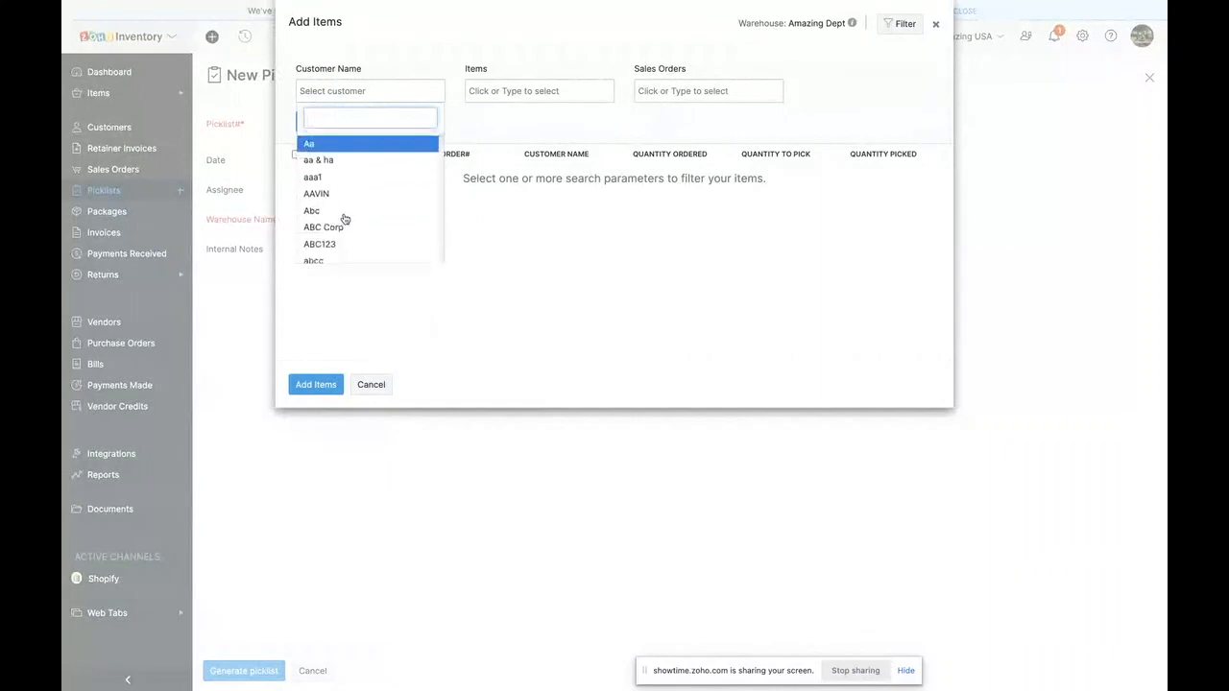
{"action": "left_click", "coordinate": [344, 193]}
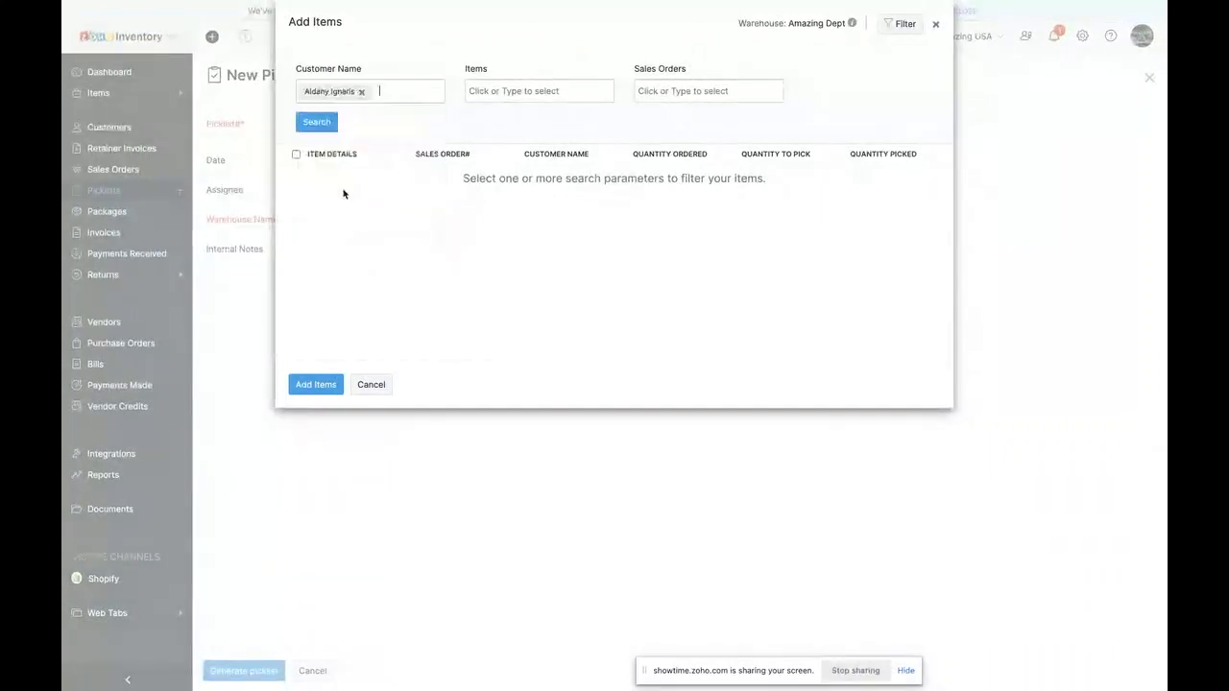
{"action": "left_click", "coordinate": [513, 91]}
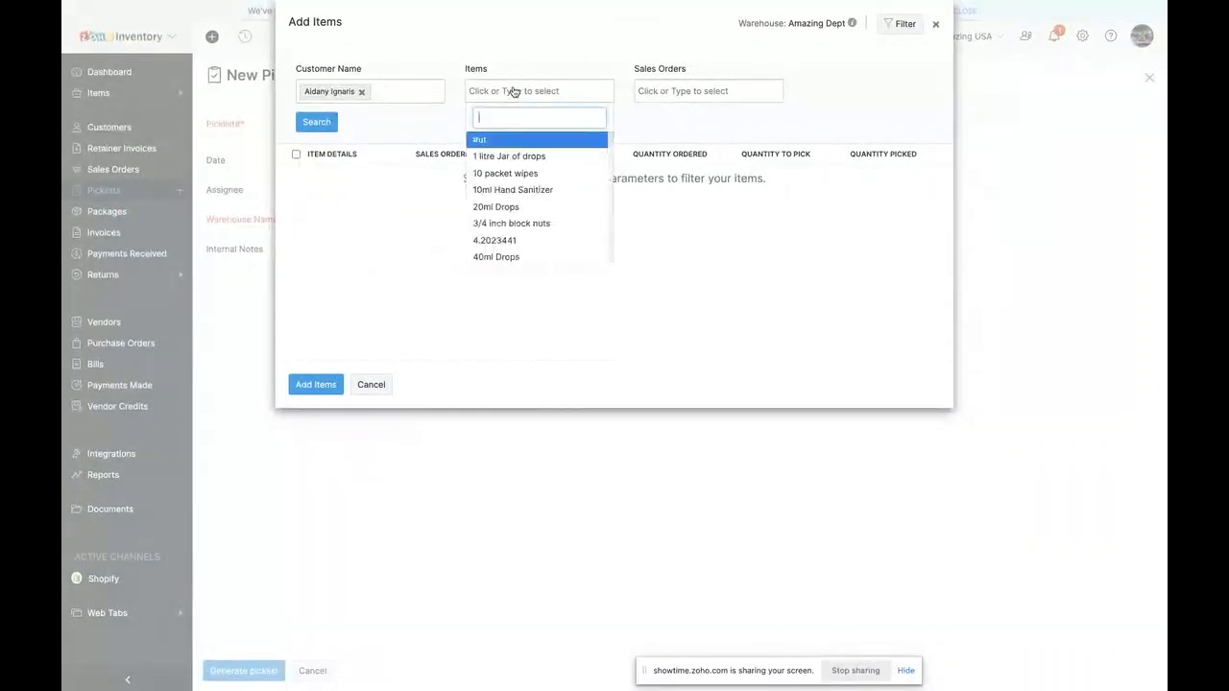
{"action": "left_click", "coordinate": [783, 143]}
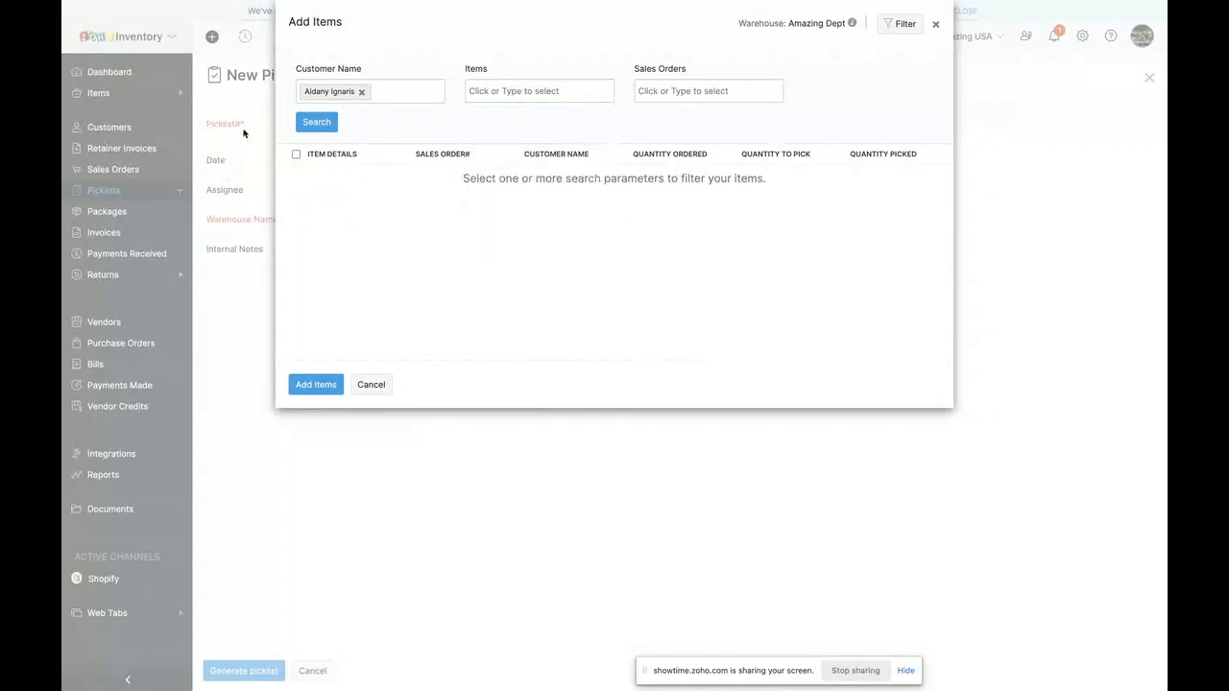
{"action": "left_click", "coordinate": [315, 125]}
{"action": "left_click", "coordinate": [357, 95]}
{"action": "left_click", "coordinate": [360, 92]}
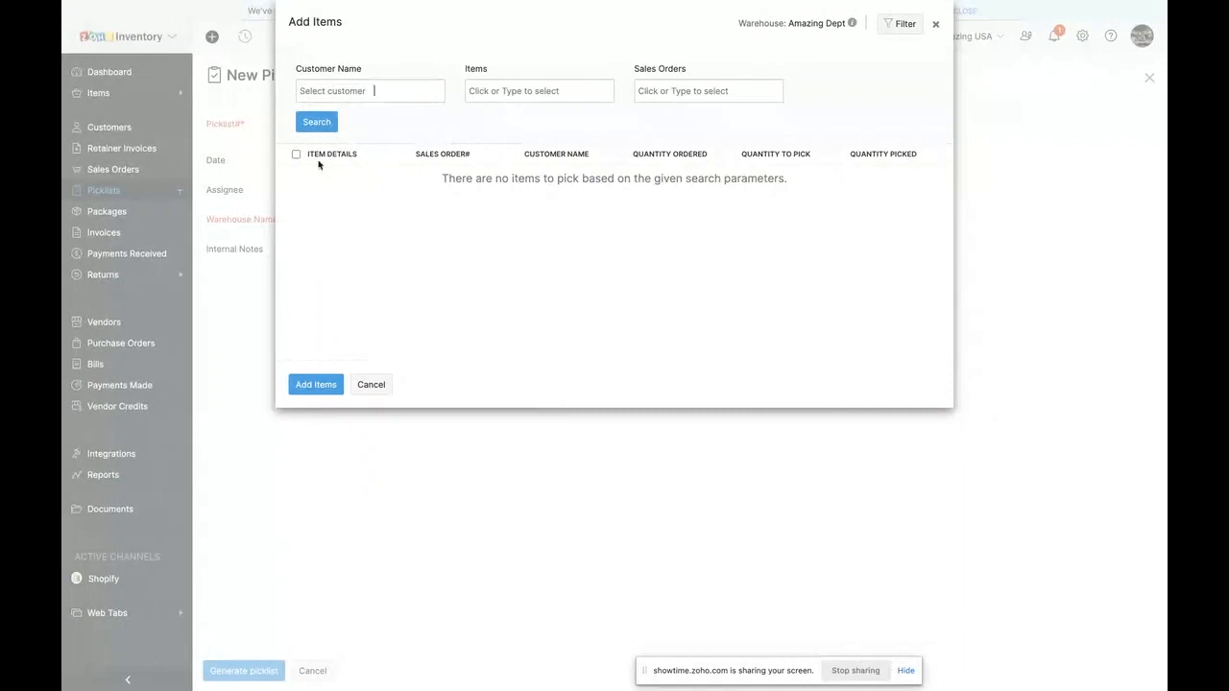
- Search for items to pick across three chosen sales orders and select the #ut item for the picklist
{"action": "left_click", "coordinate": [687, 98]}
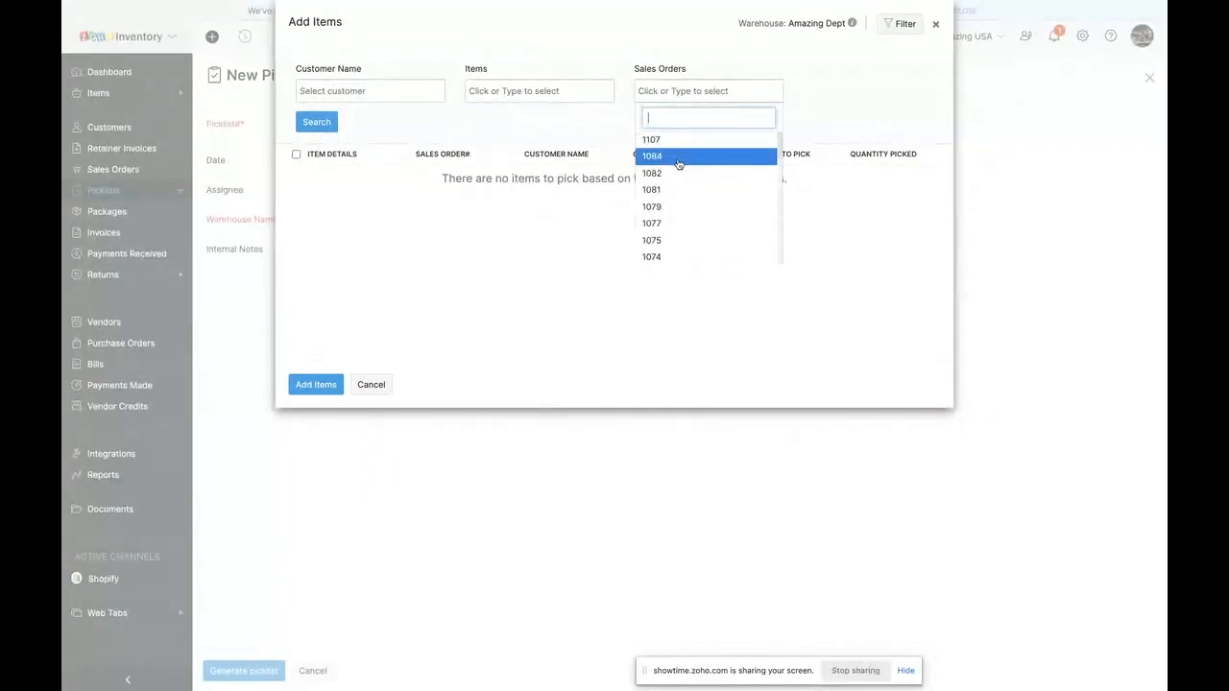
{"action": "left_click", "coordinate": [678, 164]}
{"action": "left_click", "coordinate": [697, 96]}
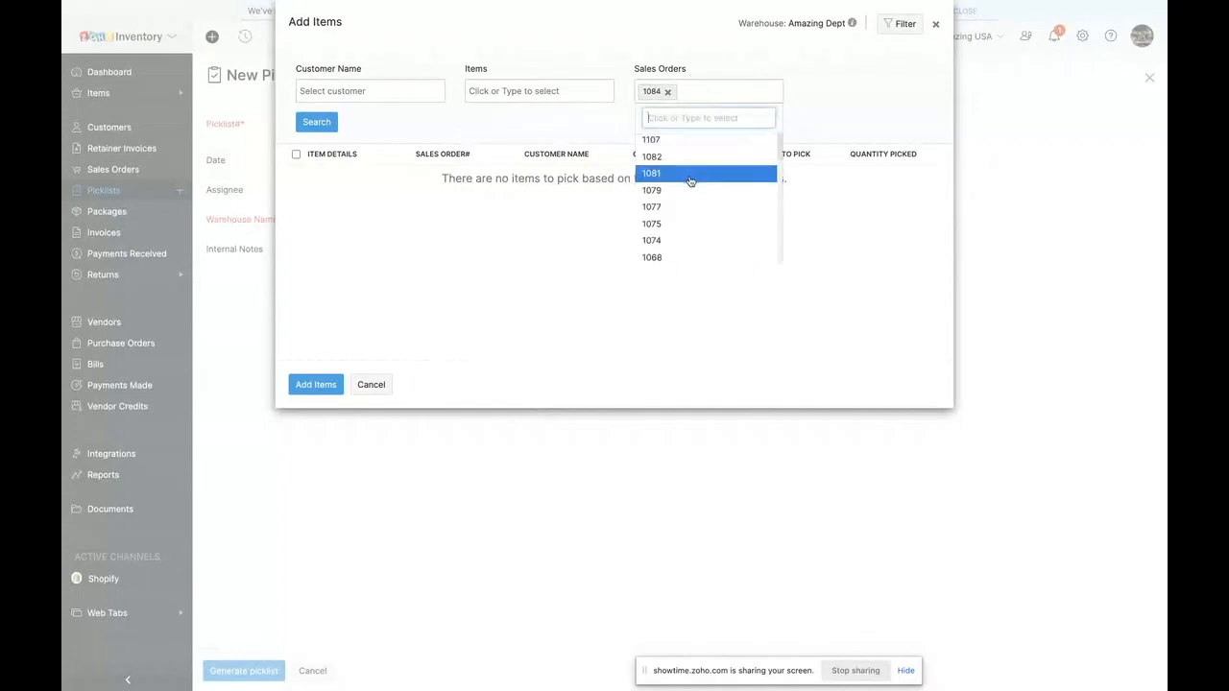
{"action": "left_click", "coordinate": [683, 207]}
{"action": "left_click", "coordinate": [759, 90]}
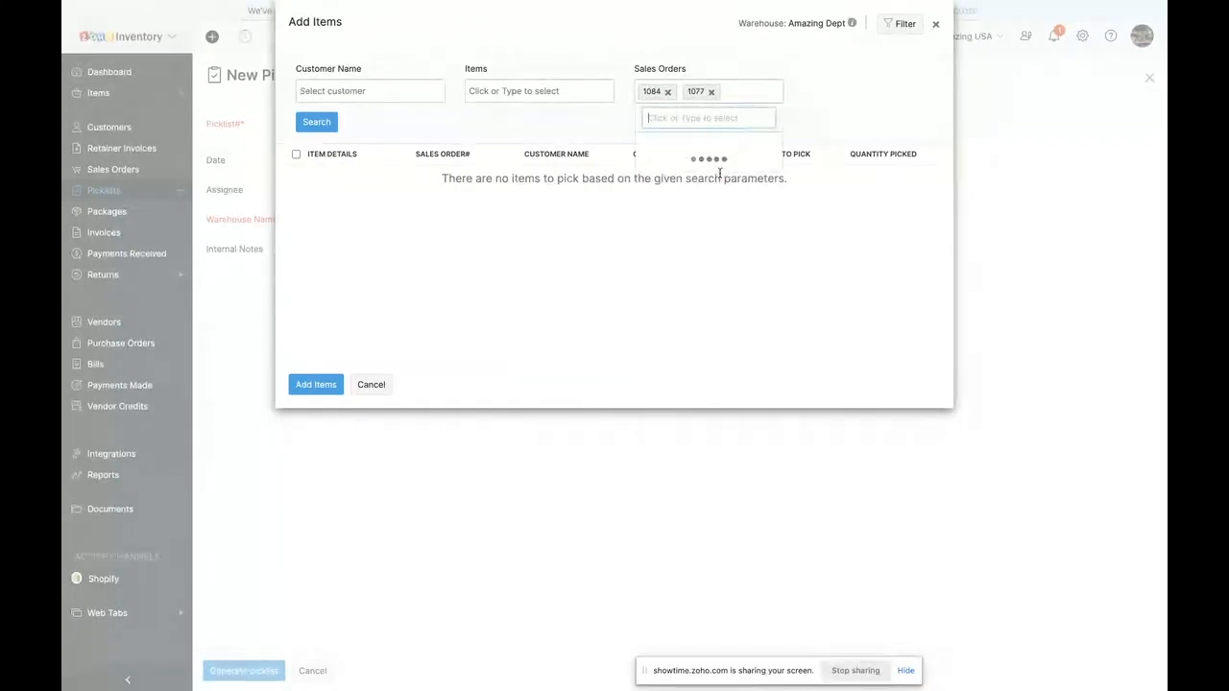
{"action": "left_click", "coordinate": [711, 223]}
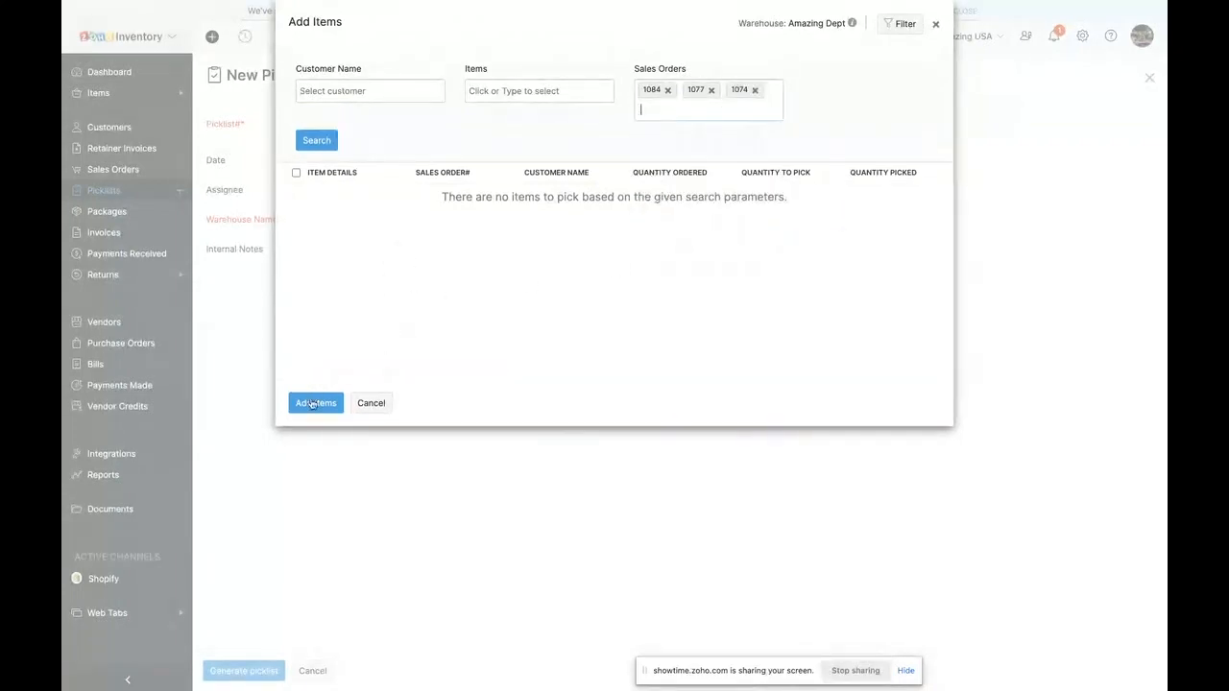
{"action": "left_click", "coordinate": [317, 140]}
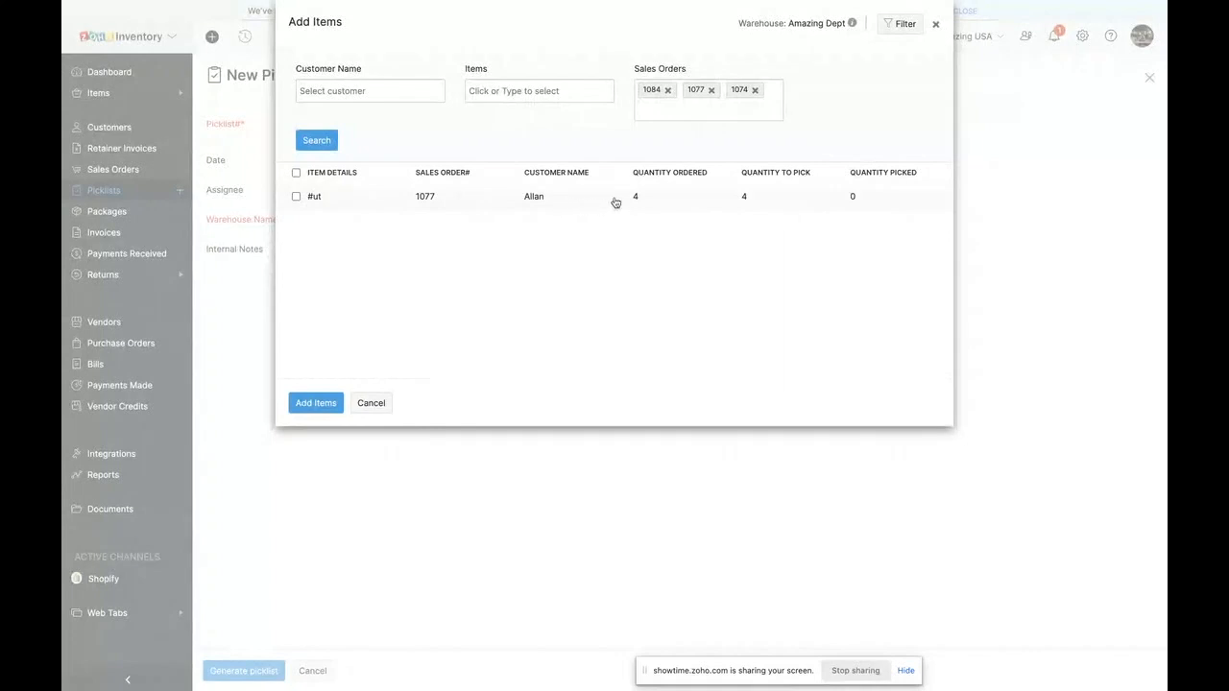
{"action": "left_click", "coordinate": [295, 196]}
- Add two more sales orders from the available ones to the picklist item filter and search for their items
{"action": "left_click", "coordinate": [732, 100]}
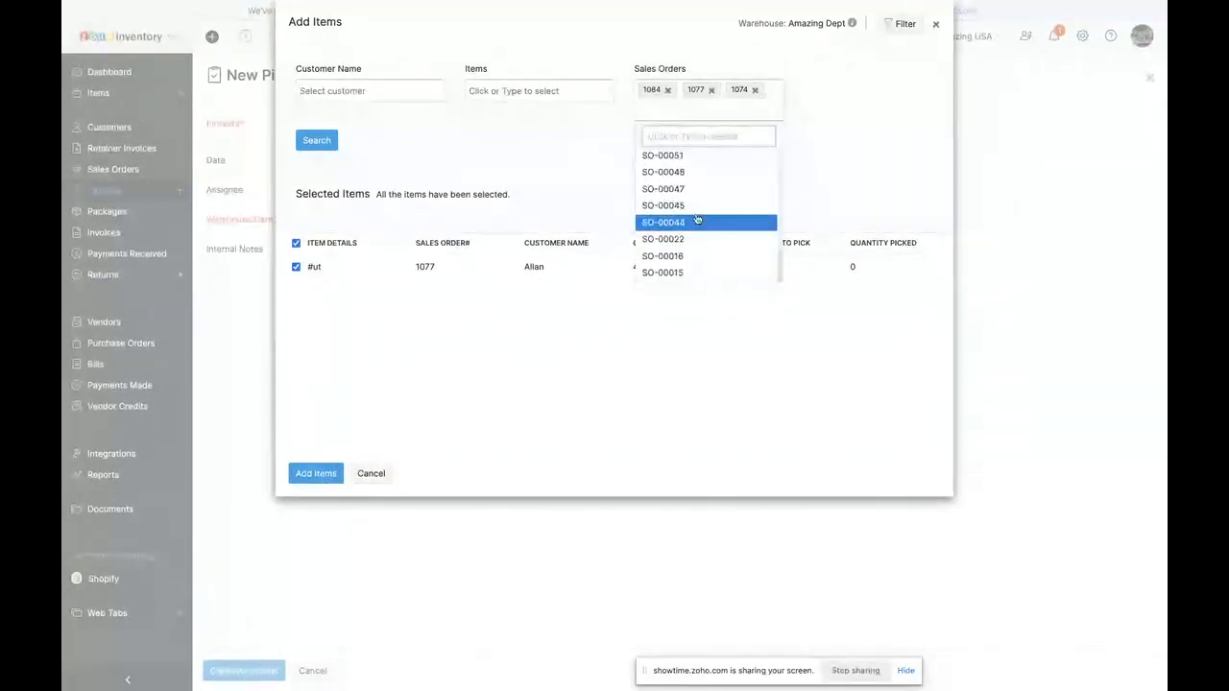
{"action": "left_click", "coordinate": [697, 222]}
{"action": "left_click", "coordinate": [728, 110]}
{"action": "scroll", "coordinate": [688, 242], "scroll_direction": "down", "scroll_amount": 5}
{"action": "left_click", "coordinate": [689, 242]}
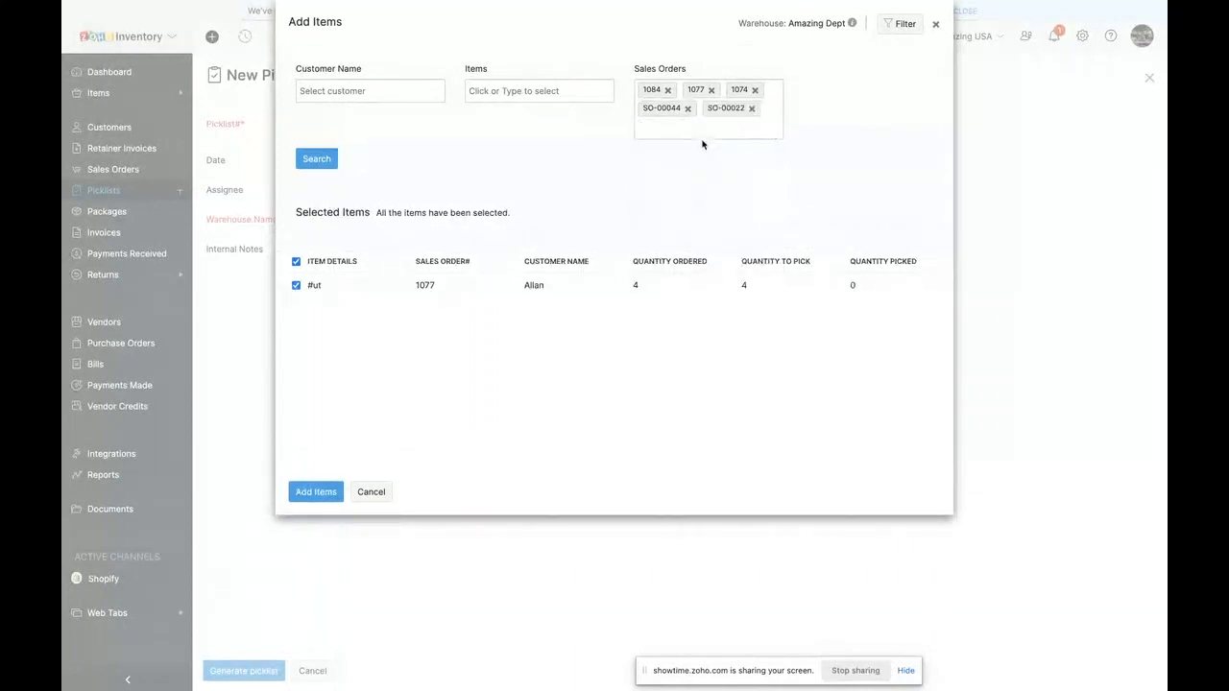
{"action": "left_click", "coordinate": [314, 159]}
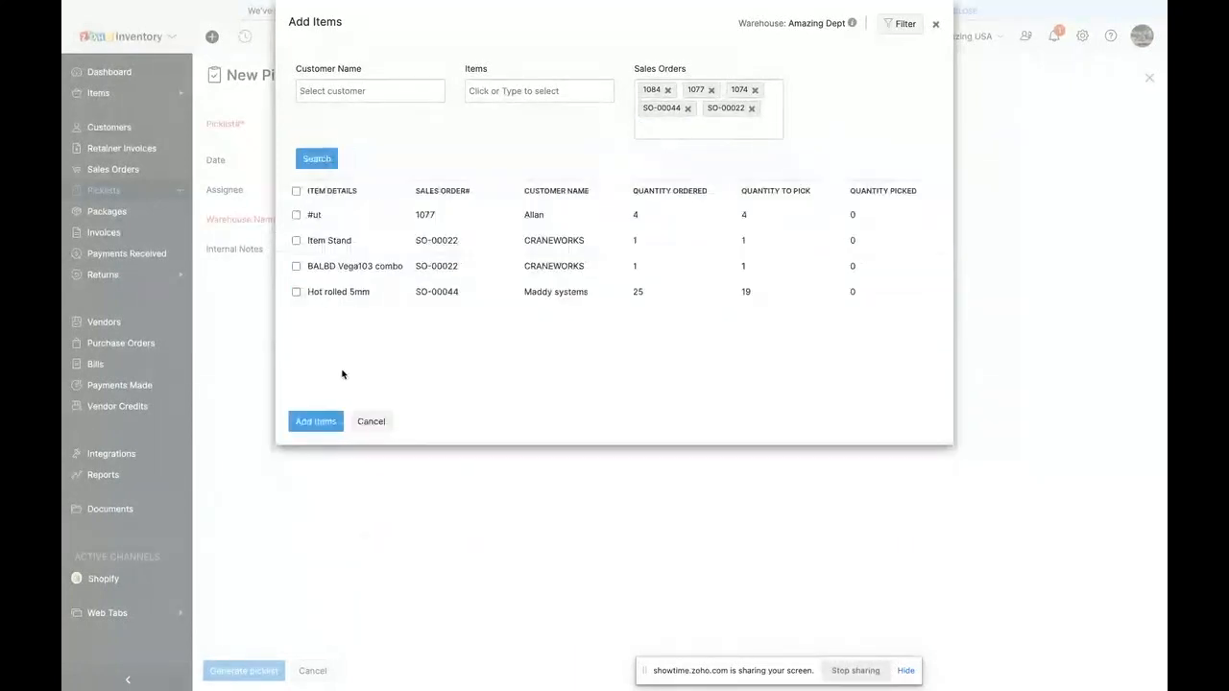
- Add all the found items to the picklist and generate it for the Amazing Dept warehouse
{"action": "left_click", "coordinate": [296, 191]}
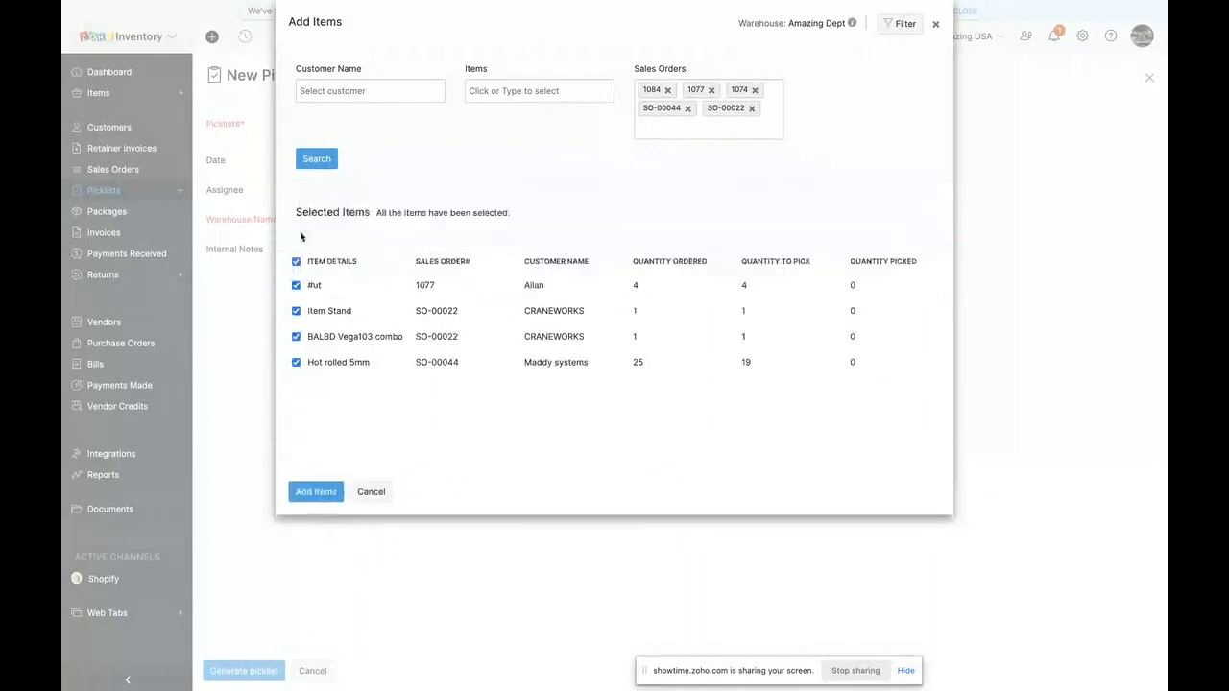
{"action": "left_click", "coordinate": [330, 495]}
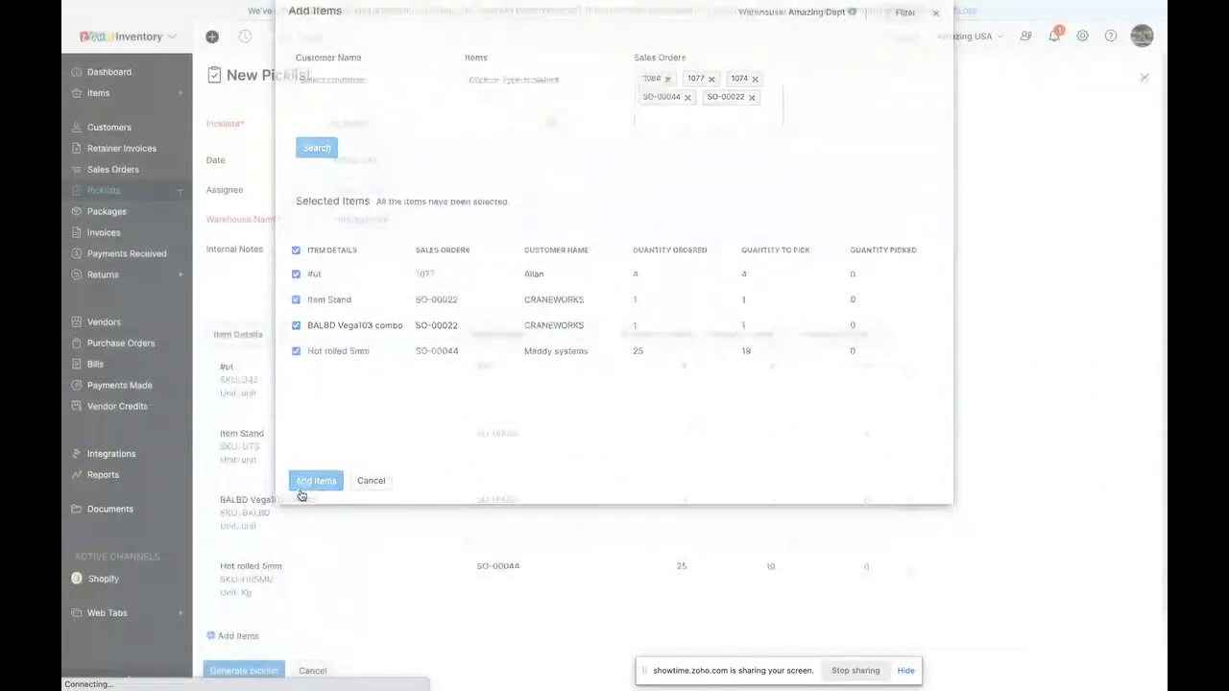
{"action": "scroll", "coordinate": [464, 491], "scroll_direction": "down", "scroll_amount": 1}
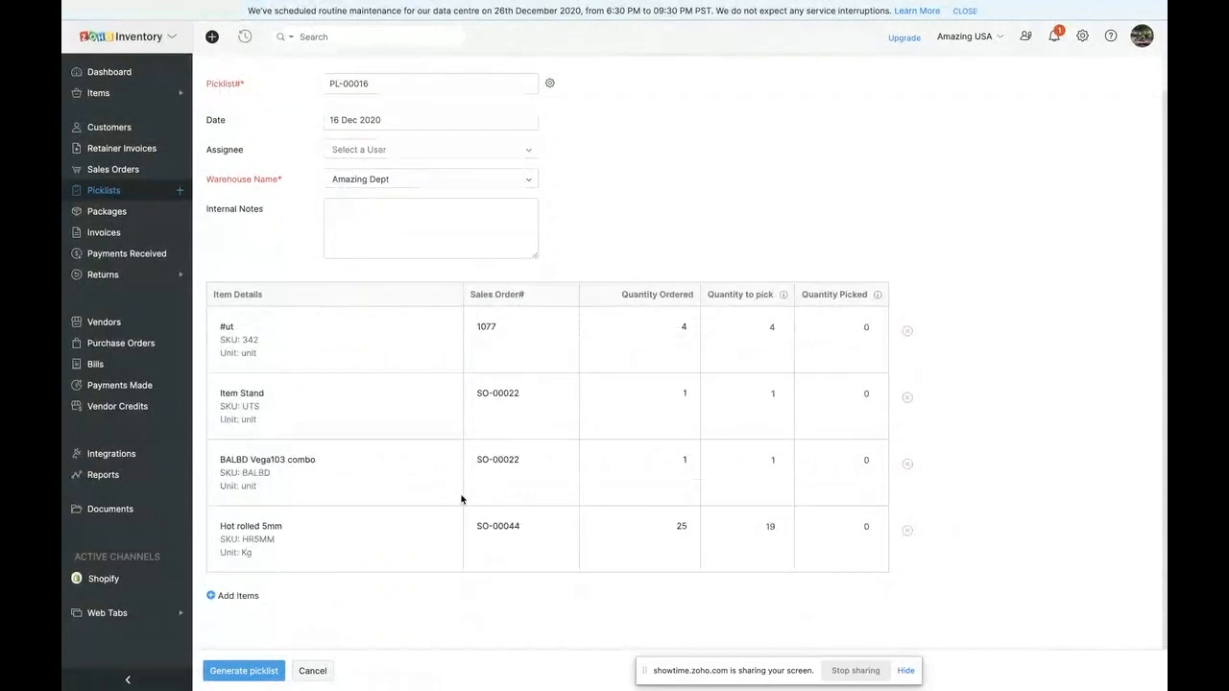
{"action": "scroll", "coordinate": [461, 497], "scroll_direction": "up", "scroll_amount": 1}
{"action": "scroll", "coordinate": [823, 362], "scroll_direction": "down", "scroll_amount": 1}
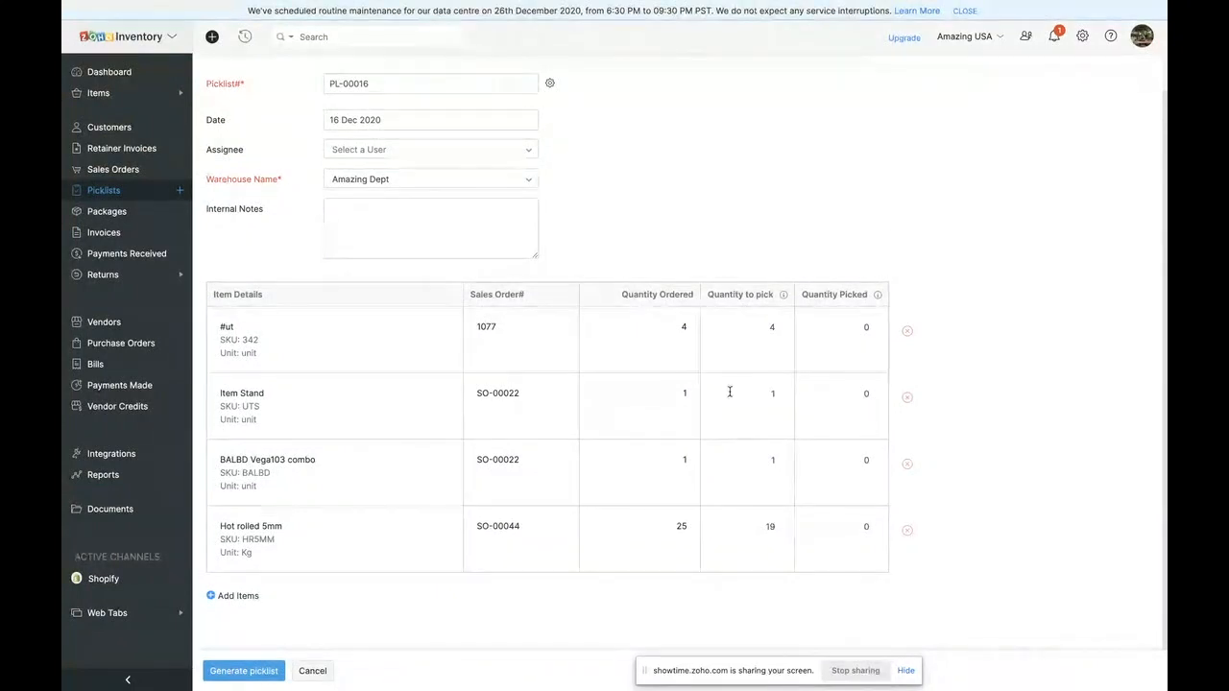
{"action": "mouse_move", "coordinate": [876, 299]}
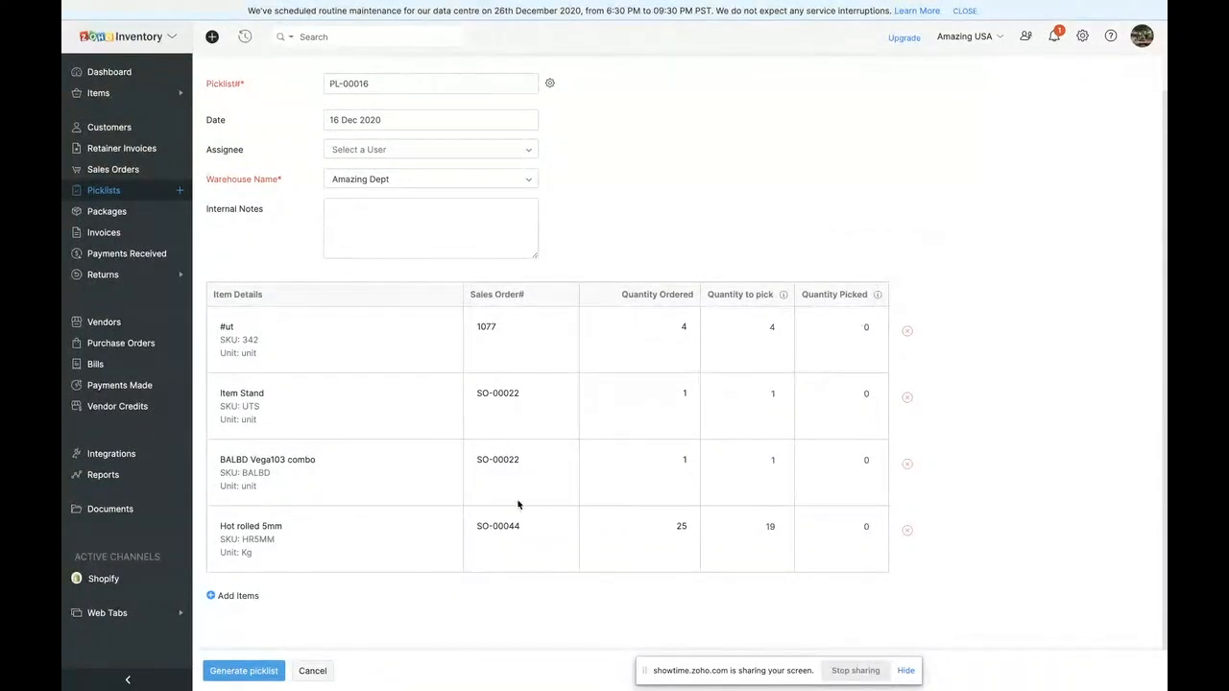
{"action": "left_click", "coordinate": [205, 667]}
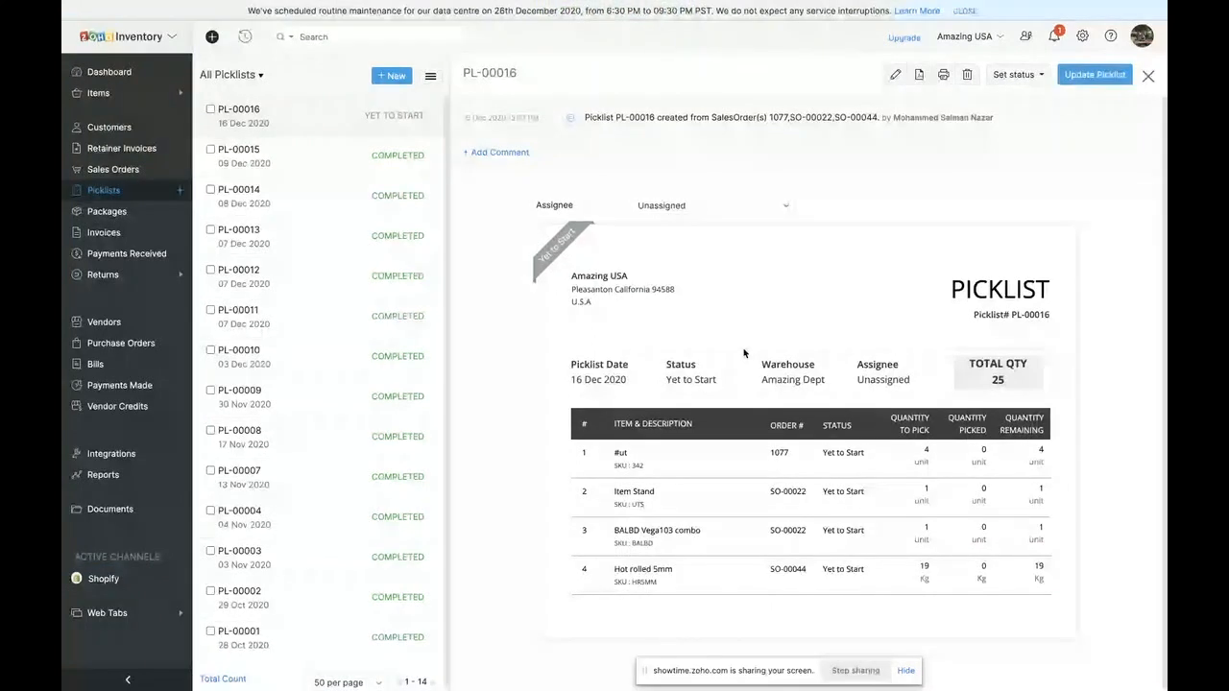
- Assign the generated picklist to the first user offered as assignee
{"action": "left_click", "coordinate": [684, 207]}
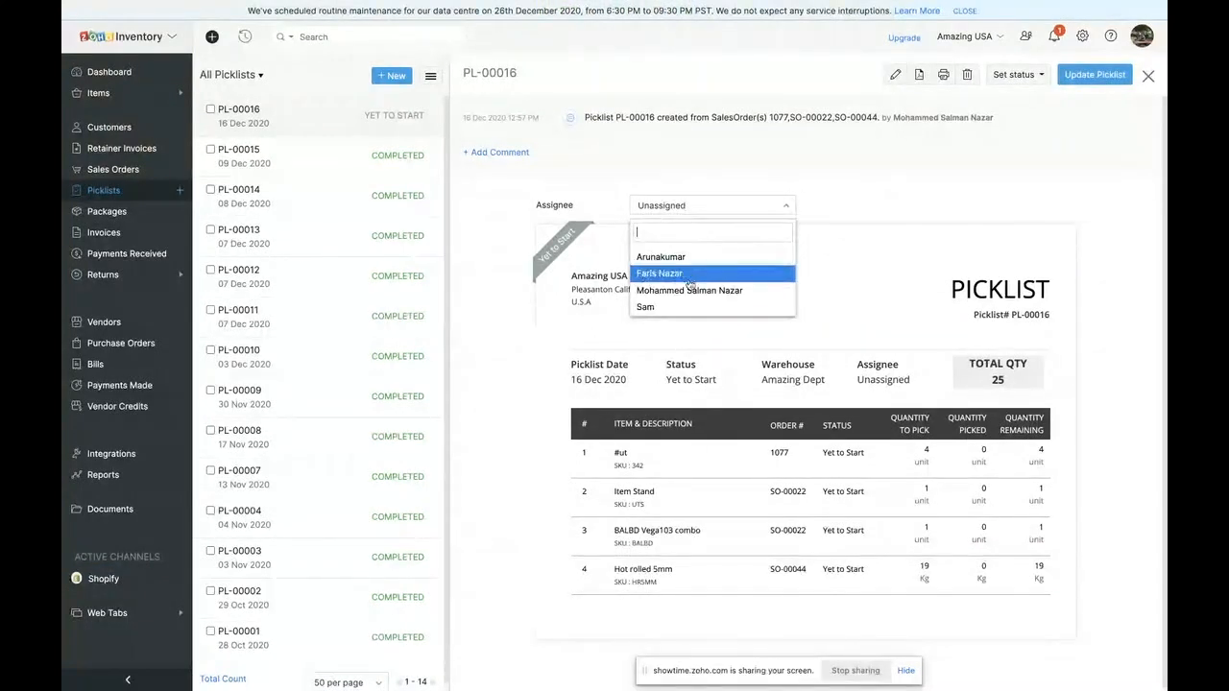
{"action": "left_click", "coordinate": [687, 258]}
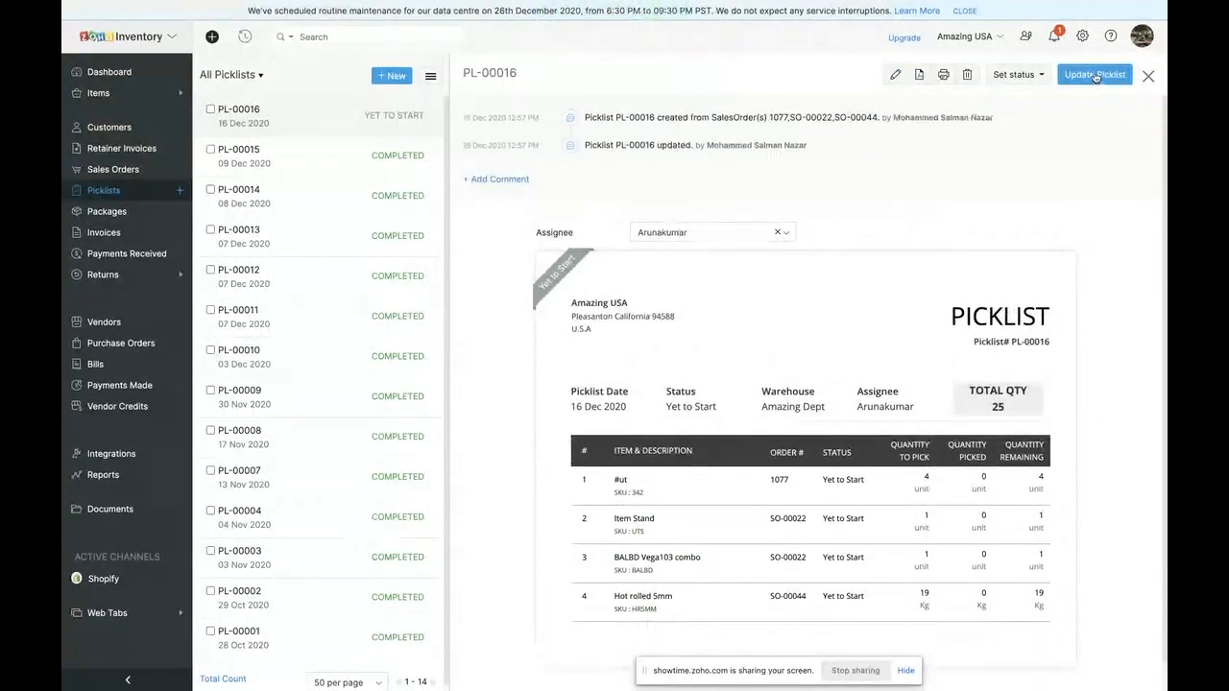
{"action": "left_click", "coordinate": [1014, 75]}
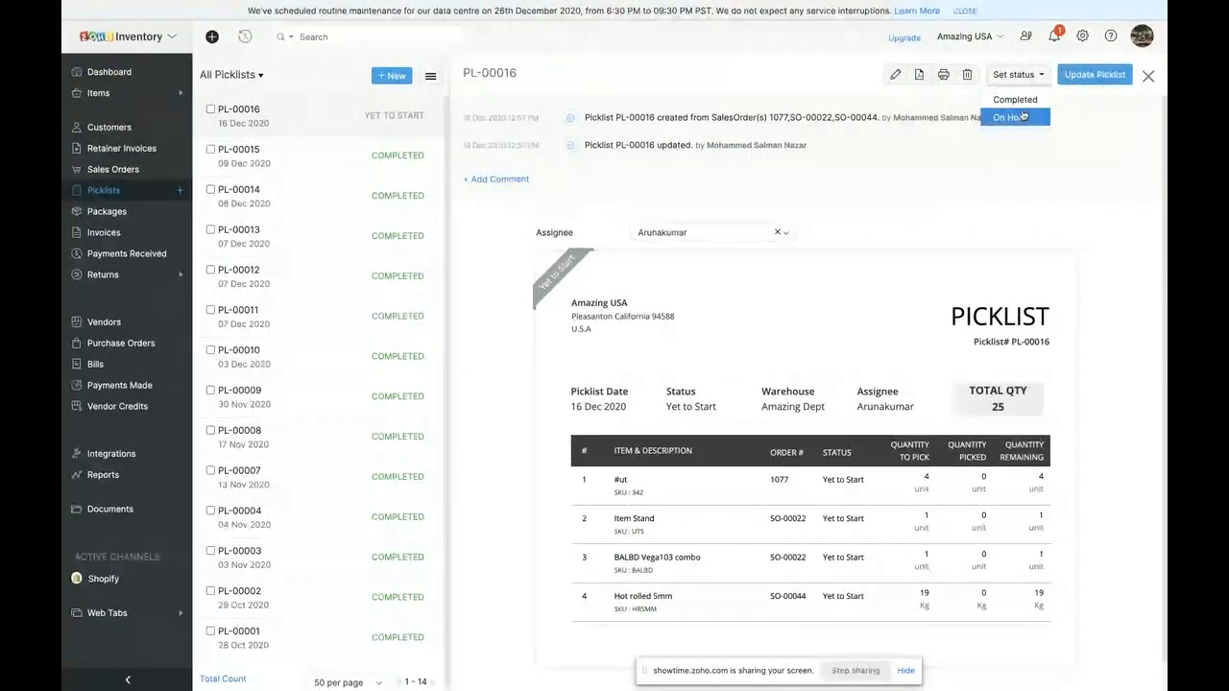
{"action": "left_click", "coordinate": [1038, 144]}
{"action": "left_click", "coordinate": [1095, 75]}
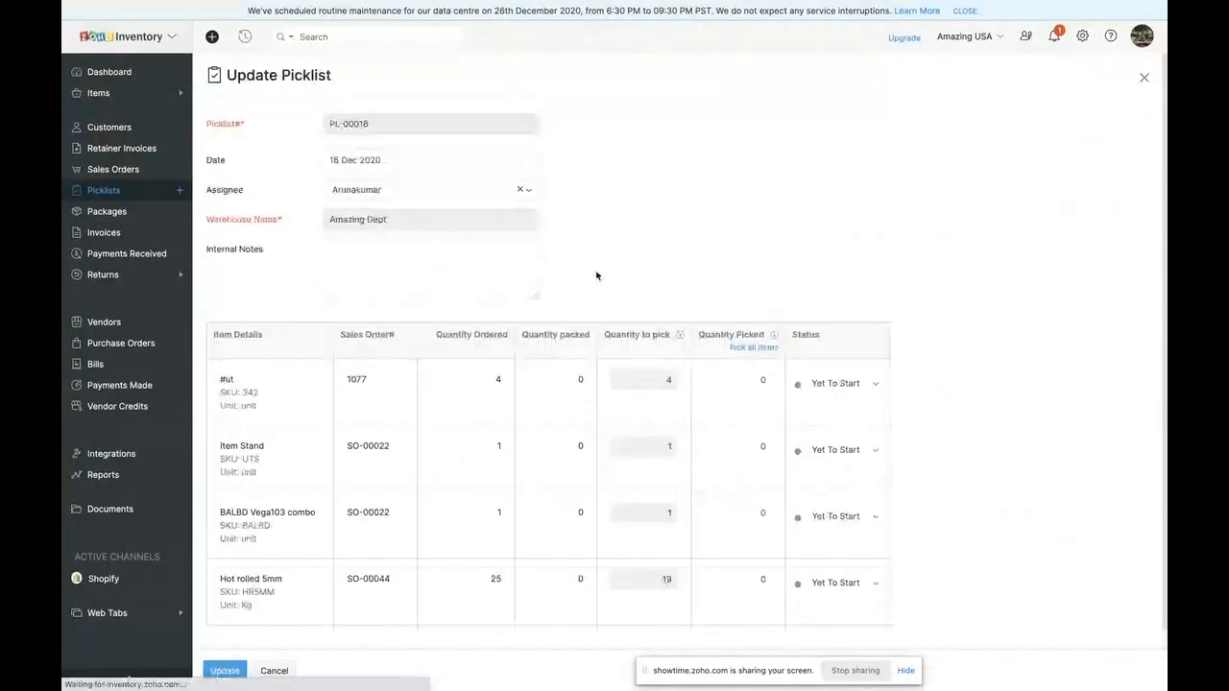
{"action": "left_click", "coordinate": [274, 671]}
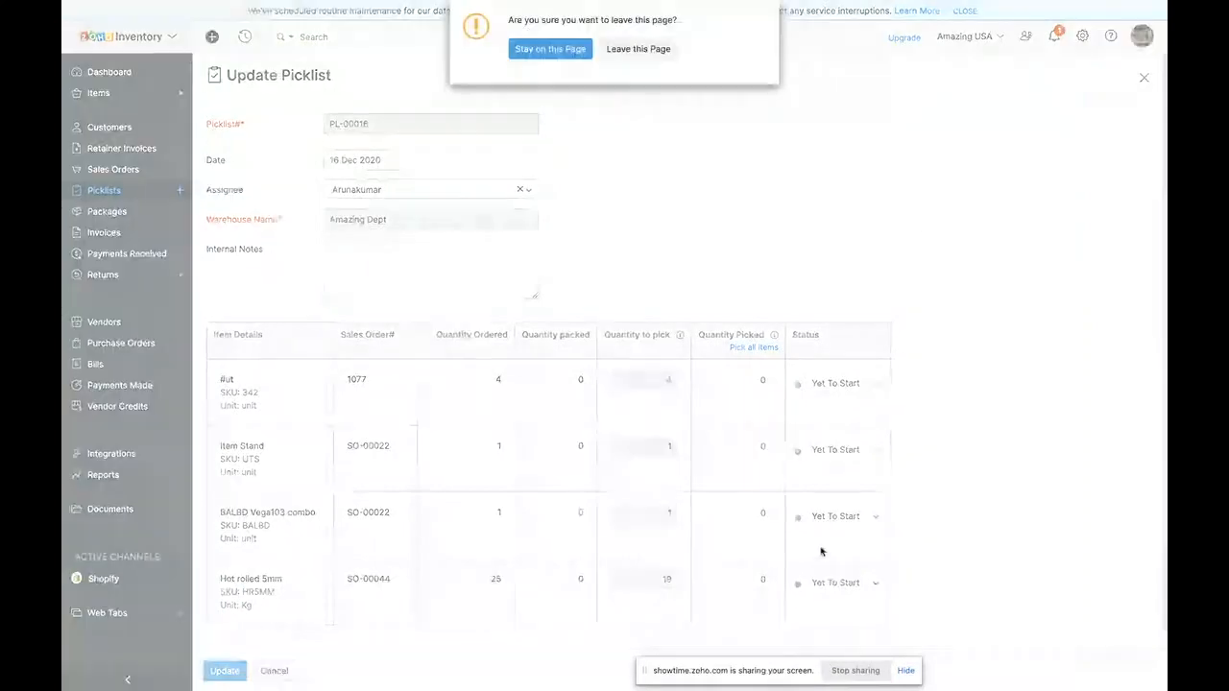
{"action": "left_click", "coordinate": [659, 46]}
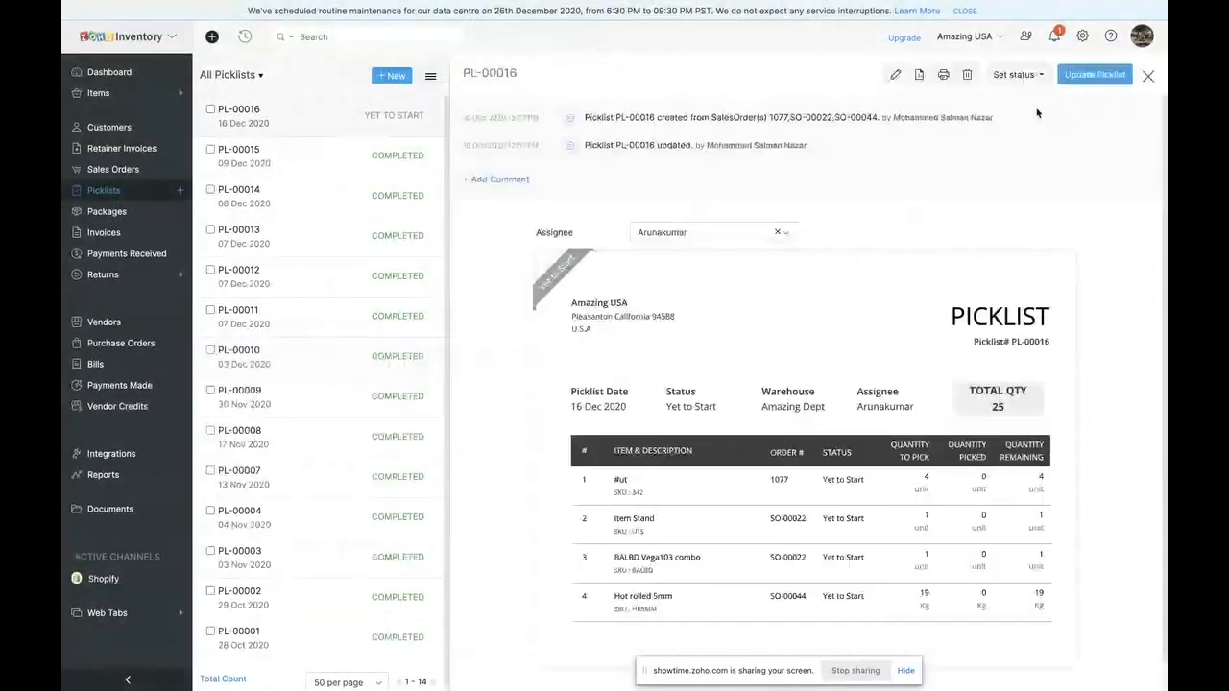
- Set the picklist's status to Completed and review its item quantities
{"action": "scroll", "coordinate": [758, 374], "scroll_direction": "down", "scroll_amount": 2}
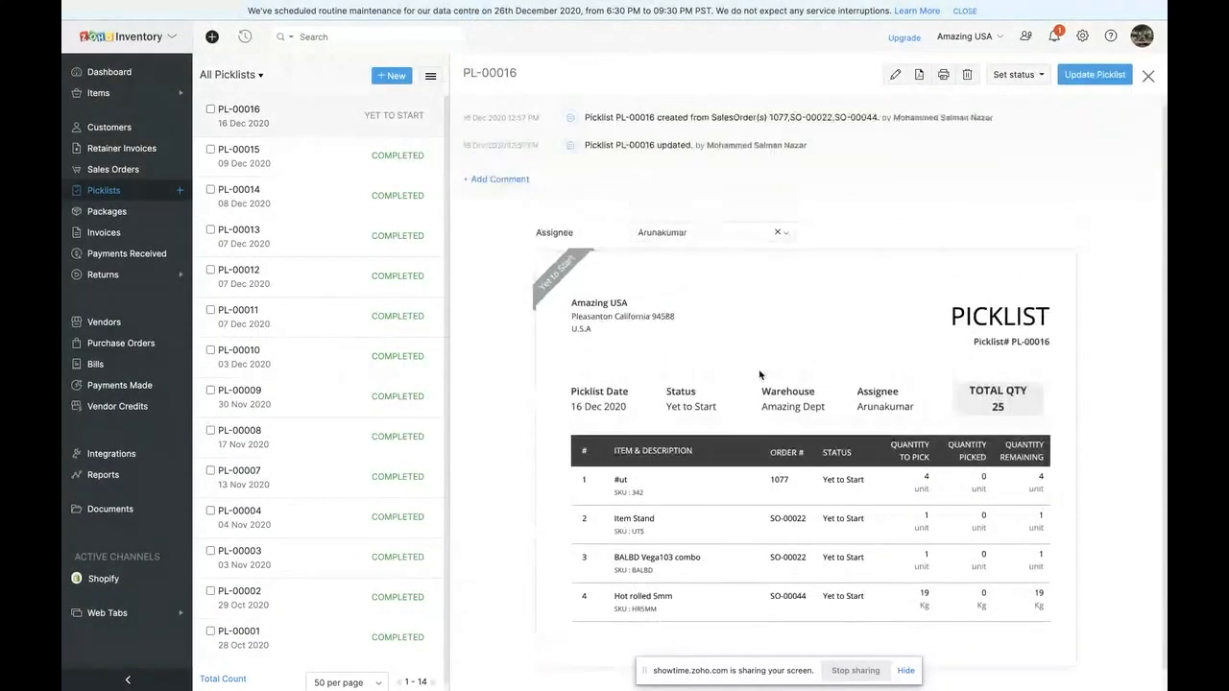
{"action": "left_click", "coordinate": [1017, 74]}
{"action": "left_click", "coordinate": [1009, 100]}
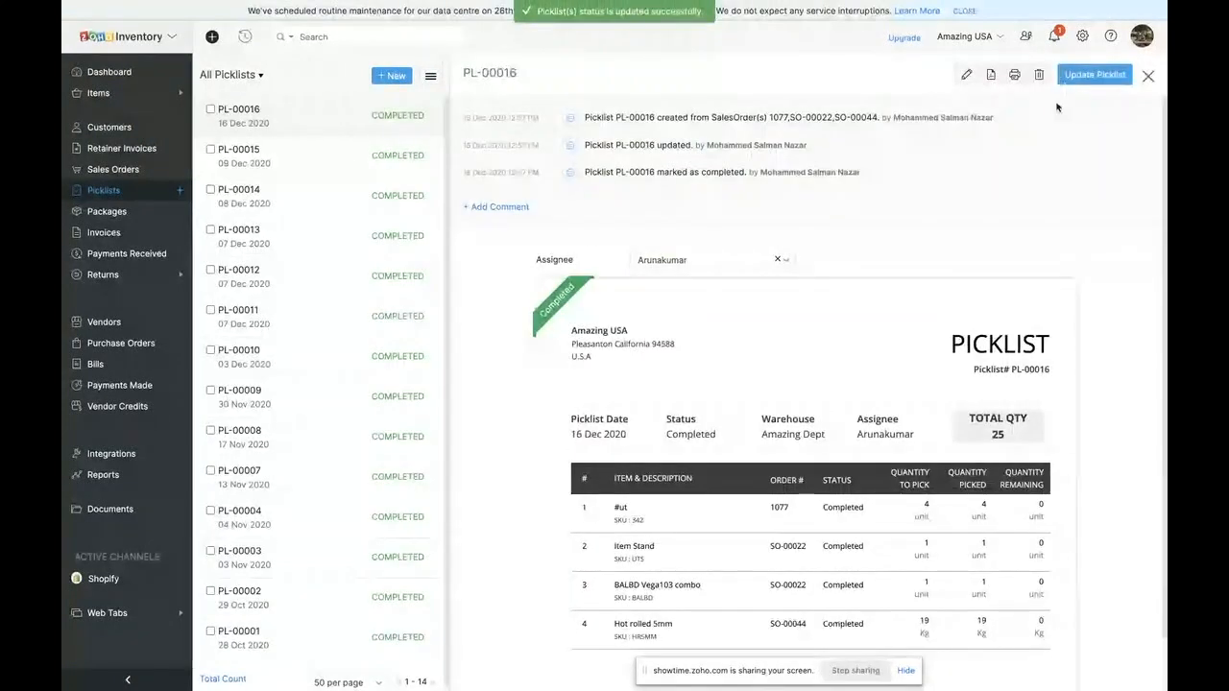
{"action": "scroll", "coordinate": [689, 266], "scroll_direction": "down", "scroll_amount": 1}
{"action": "scroll", "coordinate": [629, 384], "scroll_direction": "up", "scroll_amount": 1}
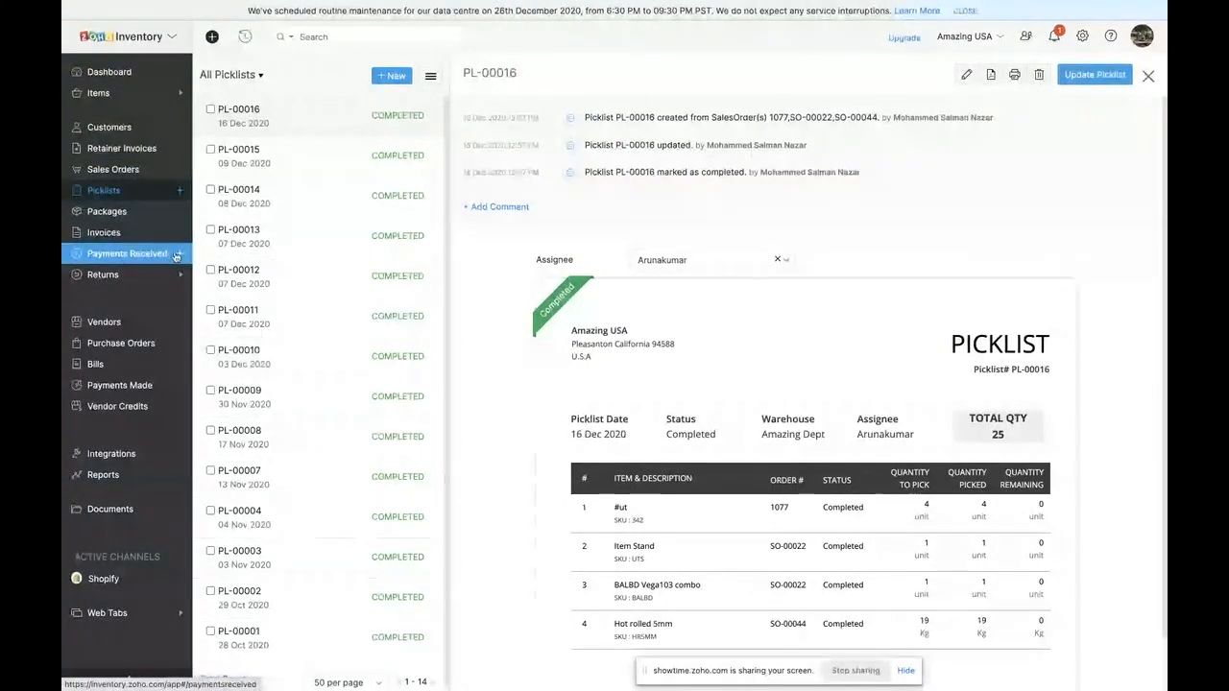
- View the packages as a list and switch back to the Kanban view
{"action": "left_click", "coordinate": [107, 219]}
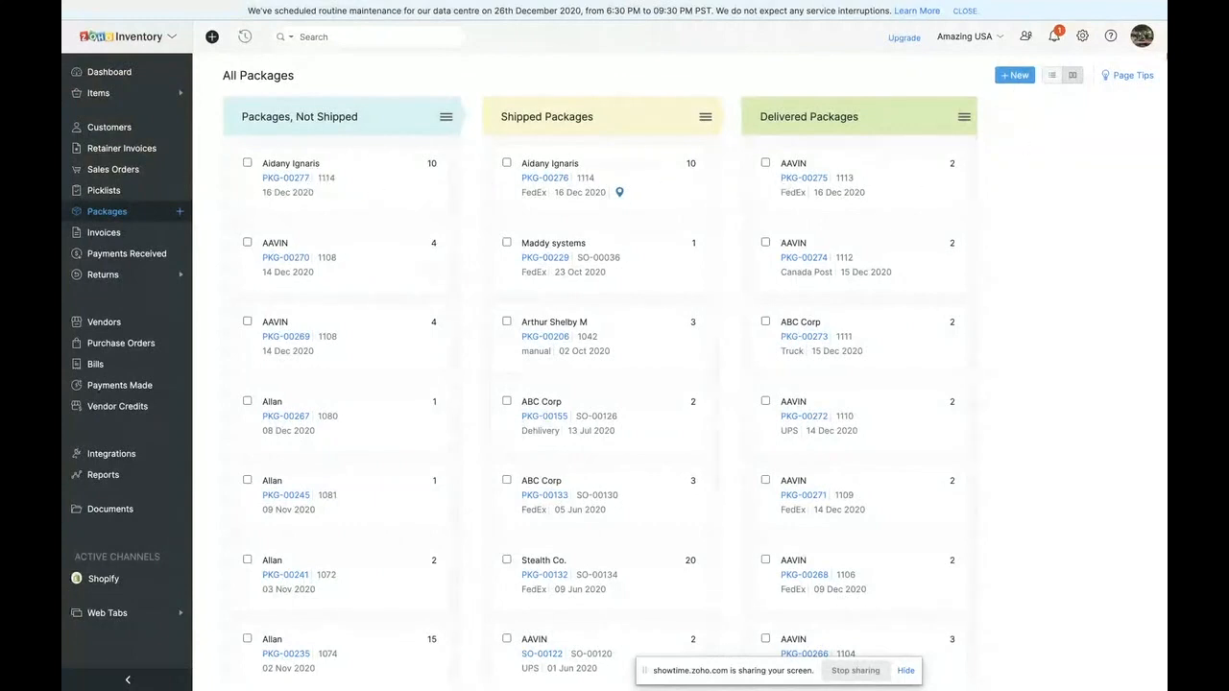
{"action": "left_click", "coordinate": [1051, 75]}
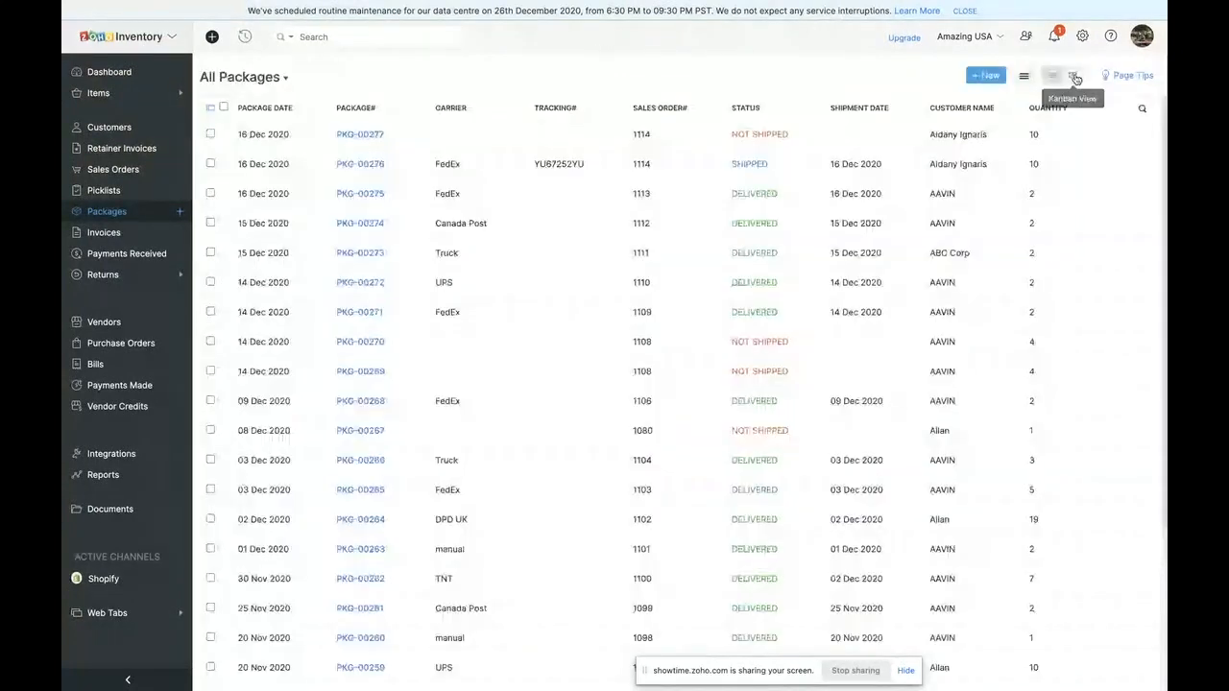
{"action": "left_click", "coordinate": [1074, 75]}
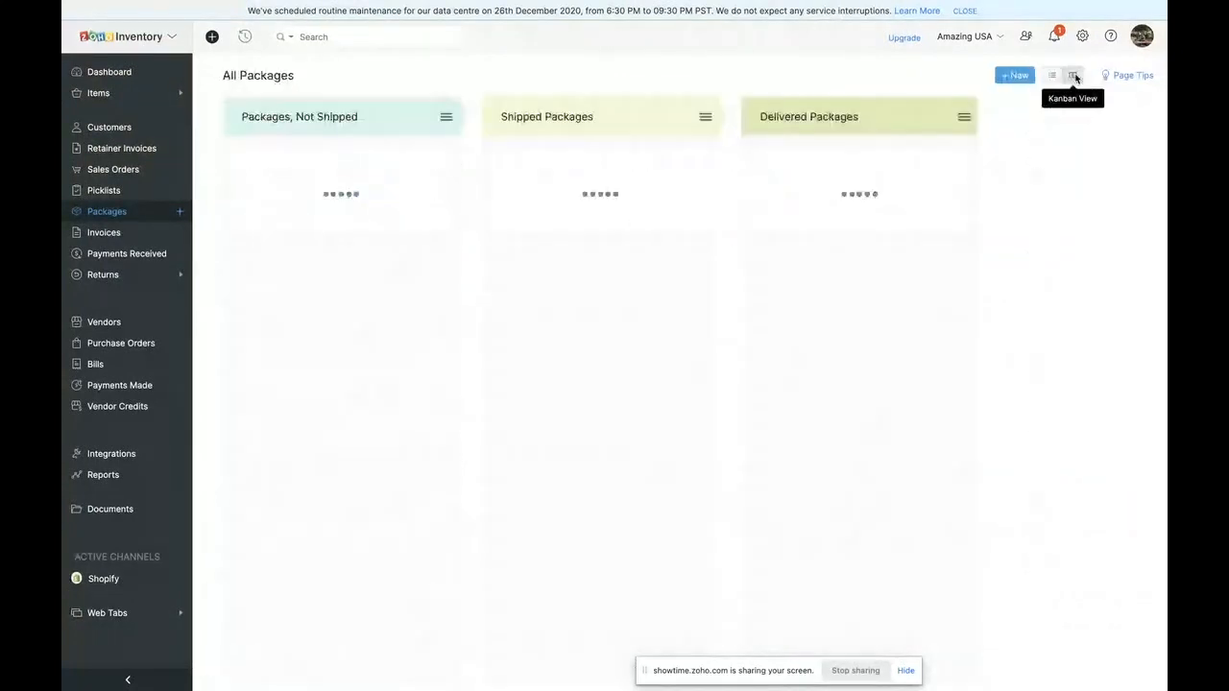
- Open the confirmed sales order dated 16 Dec 2020 and start converting it to an invoice from its invoices section
{"action": "left_click", "coordinate": [83, 235]}
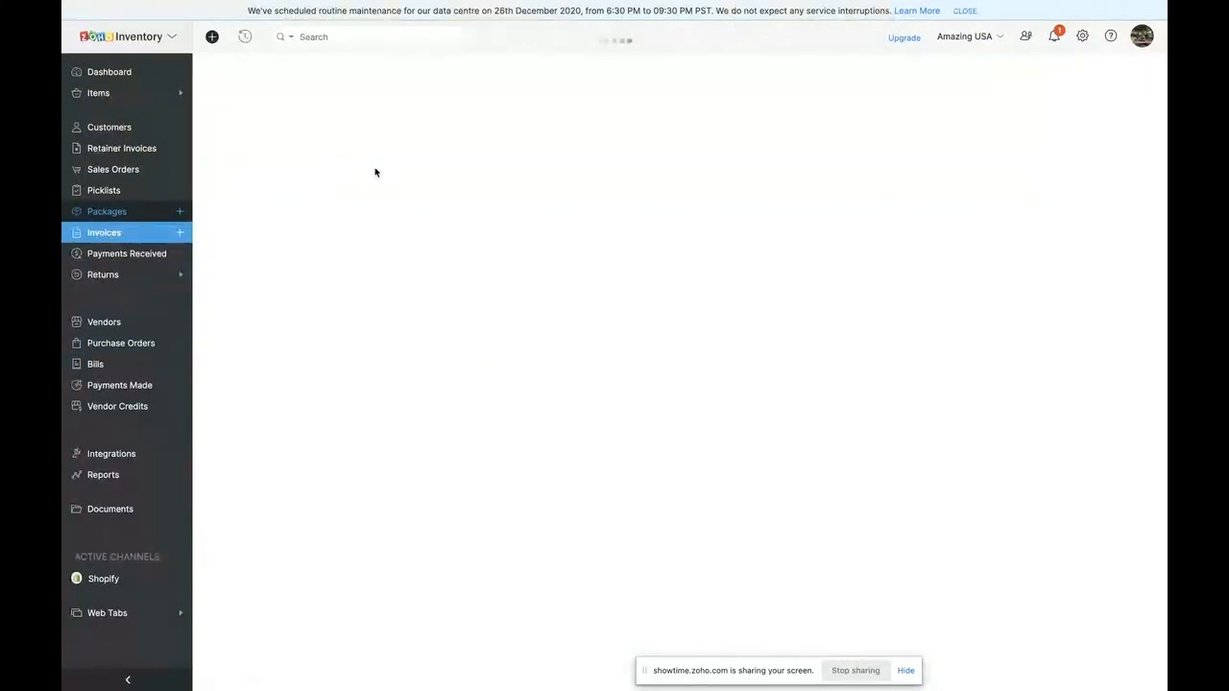
{"action": "left_click", "coordinate": [143, 171]}
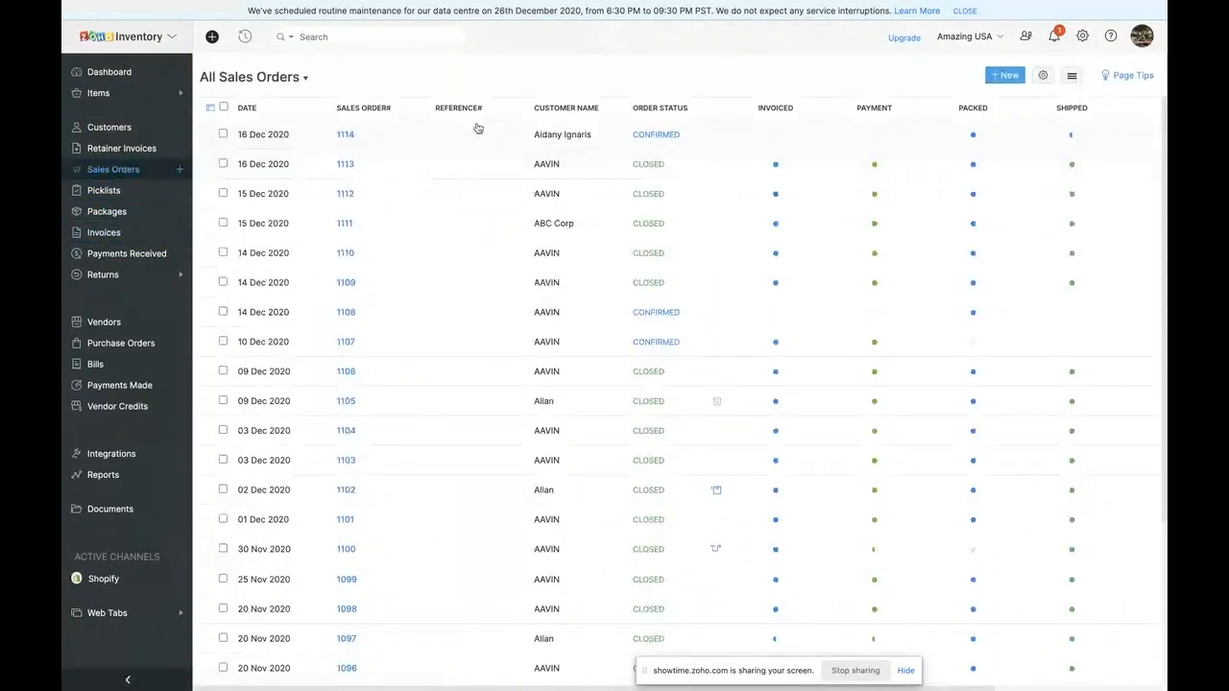
{"action": "left_click", "coordinate": [582, 134]}
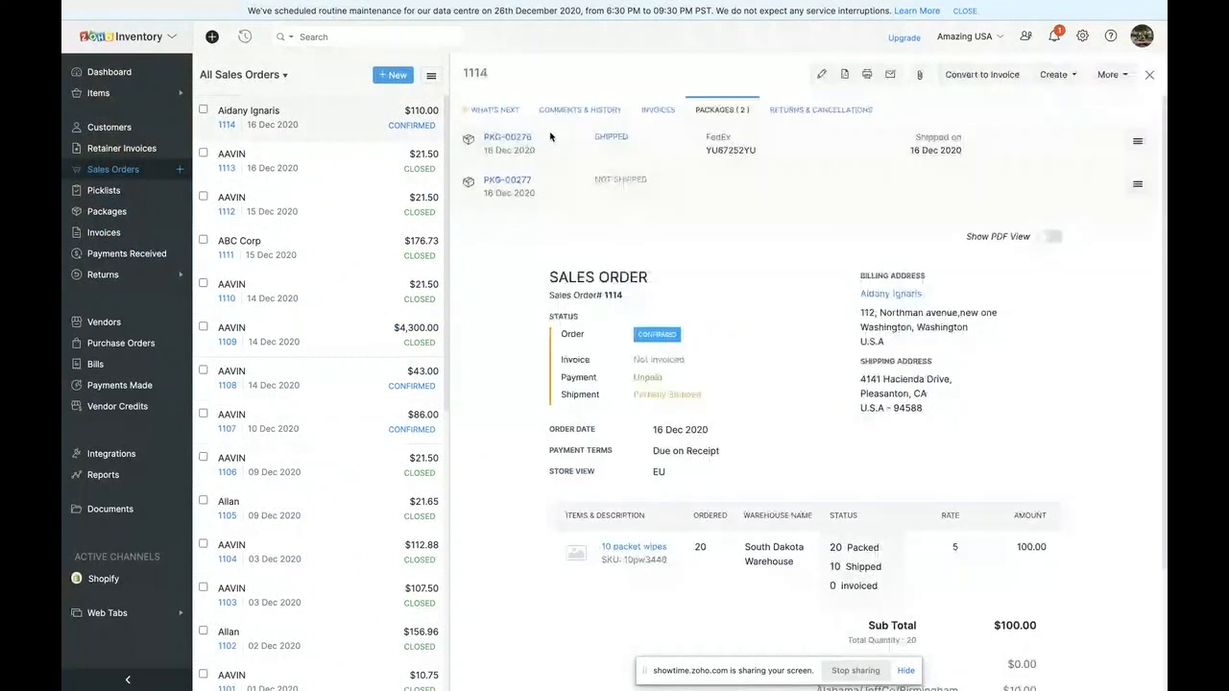
{"action": "left_click", "coordinate": [654, 116]}
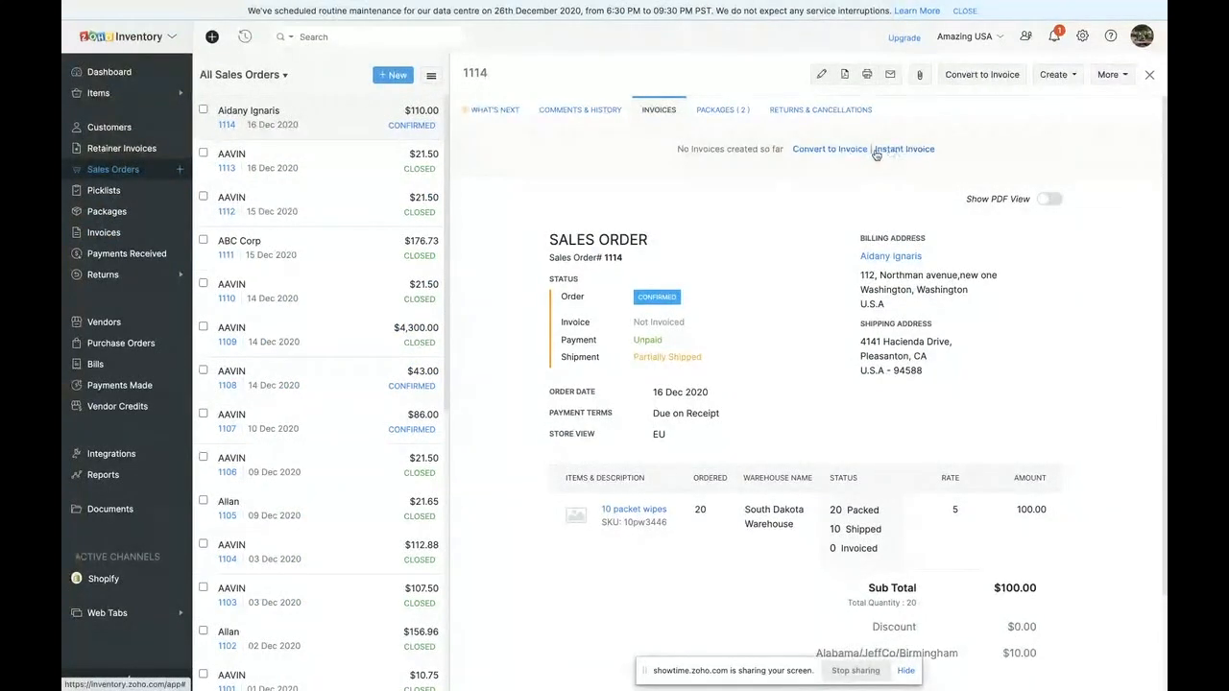
{"action": "left_click", "coordinate": [836, 150]}
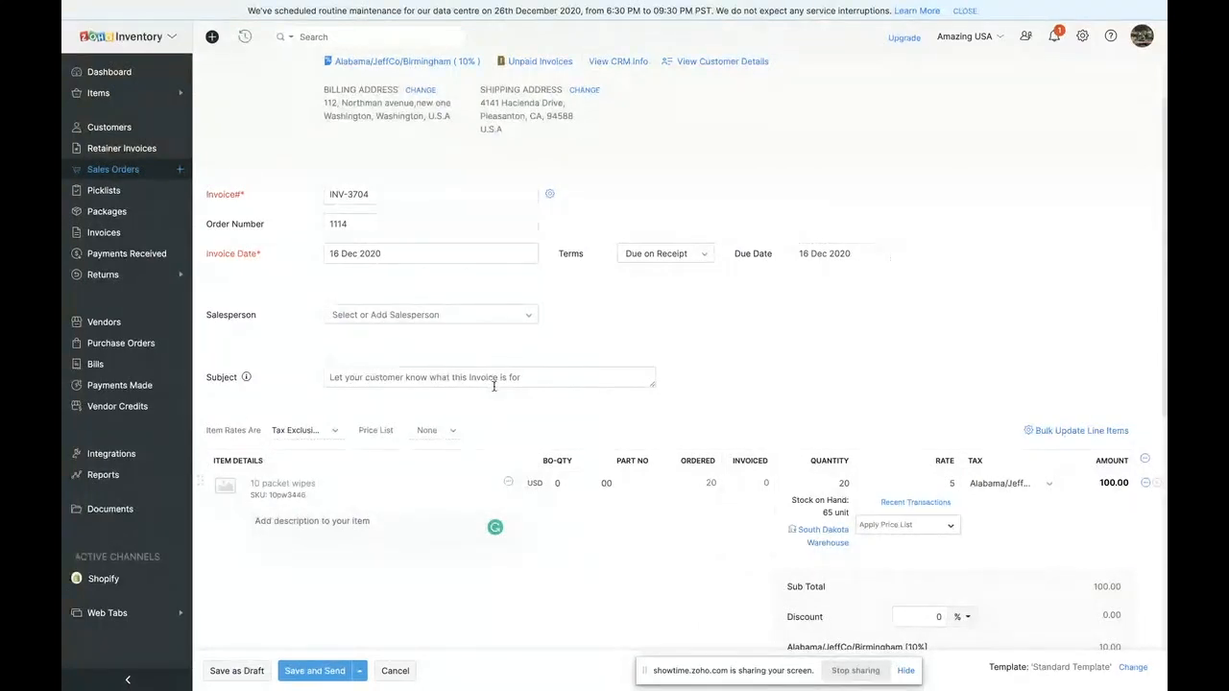
- Review the invoice form, dismiss adding a contact person, and save the invoice as a draft
{"action": "scroll", "coordinate": [626, 519], "scroll_direction": "down", "scroll_amount": 5}
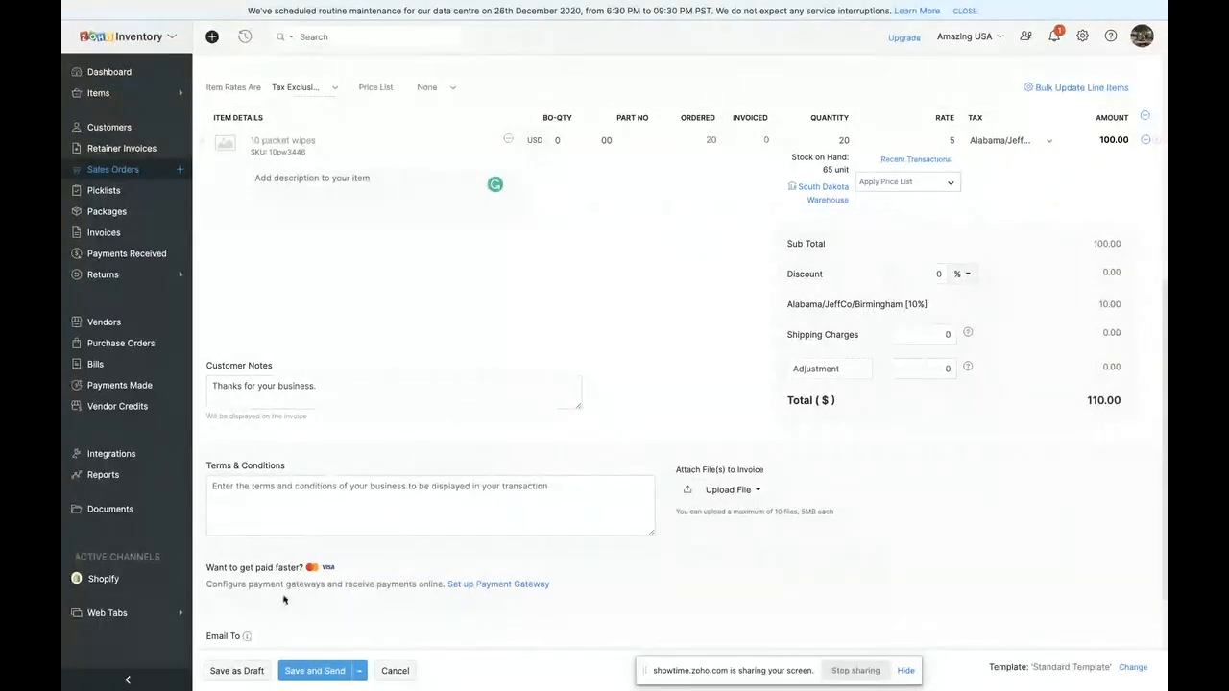
{"action": "scroll", "coordinate": [243, 625], "scroll_direction": "down", "scroll_amount": 2}
{"action": "left_click", "coordinate": [246, 575]}
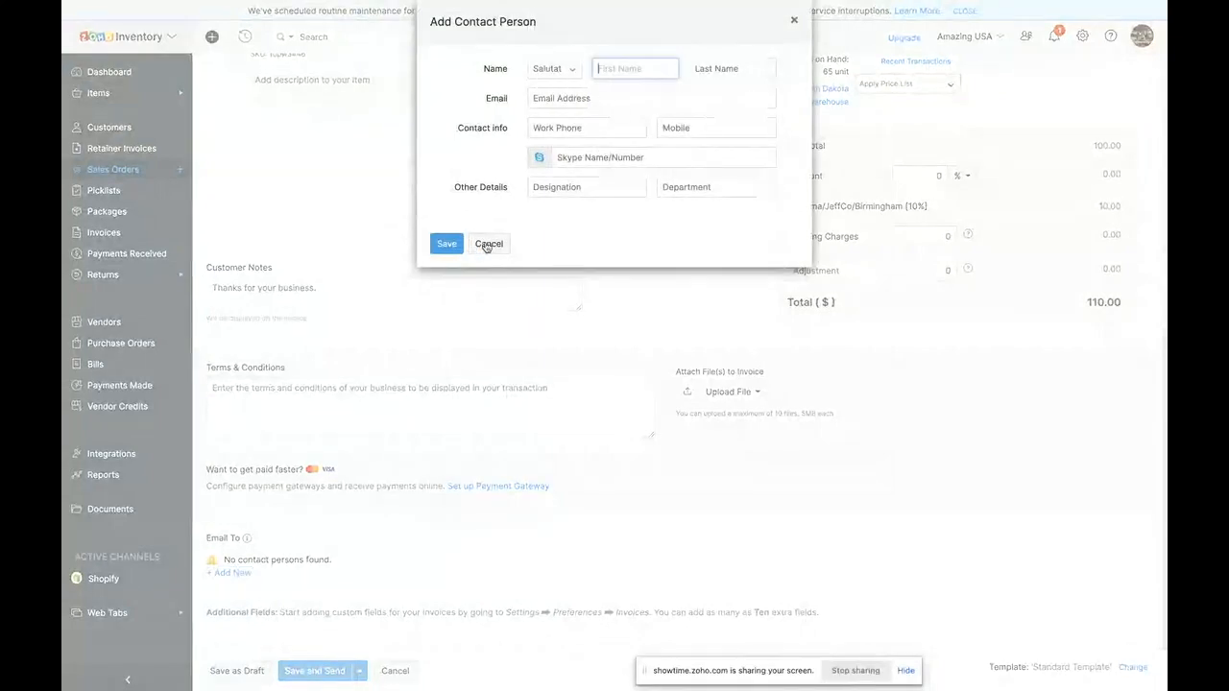
{"action": "left_click", "coordinate": [488, 244]}
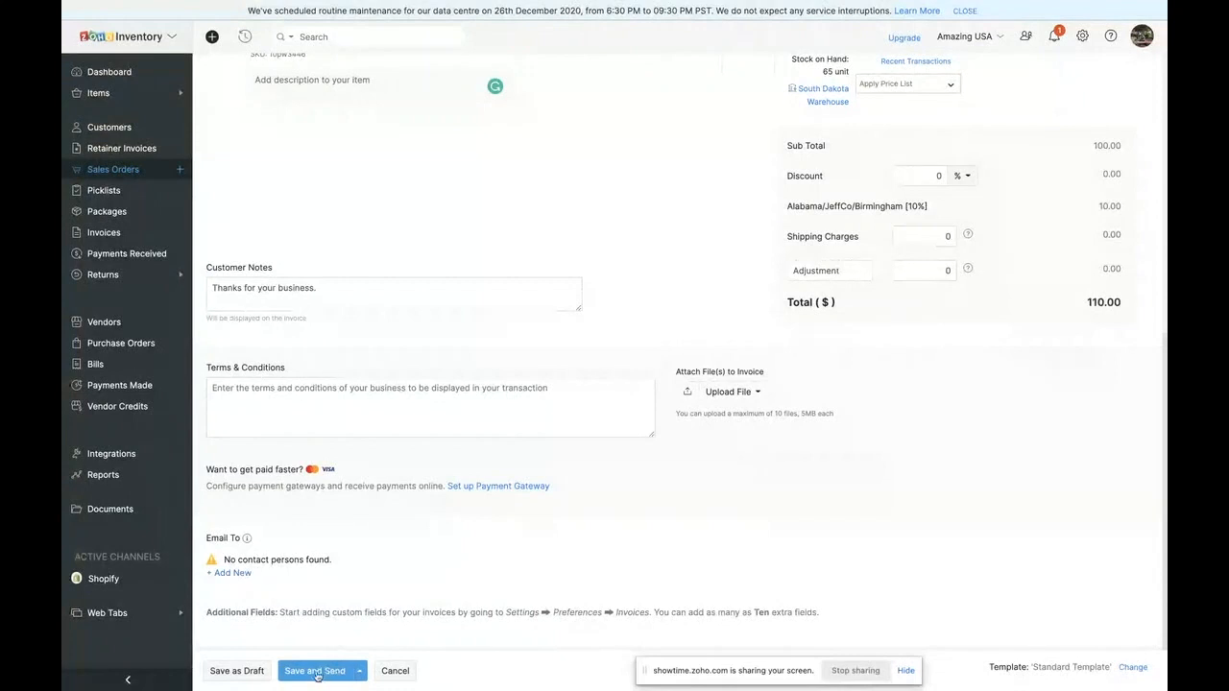
{"action": "left_click", "coordinate": [250, 670]}
{"action": "scroll", "coordinate": [741, 235], "scroll_direction": "up", "scroll_amount": 6}
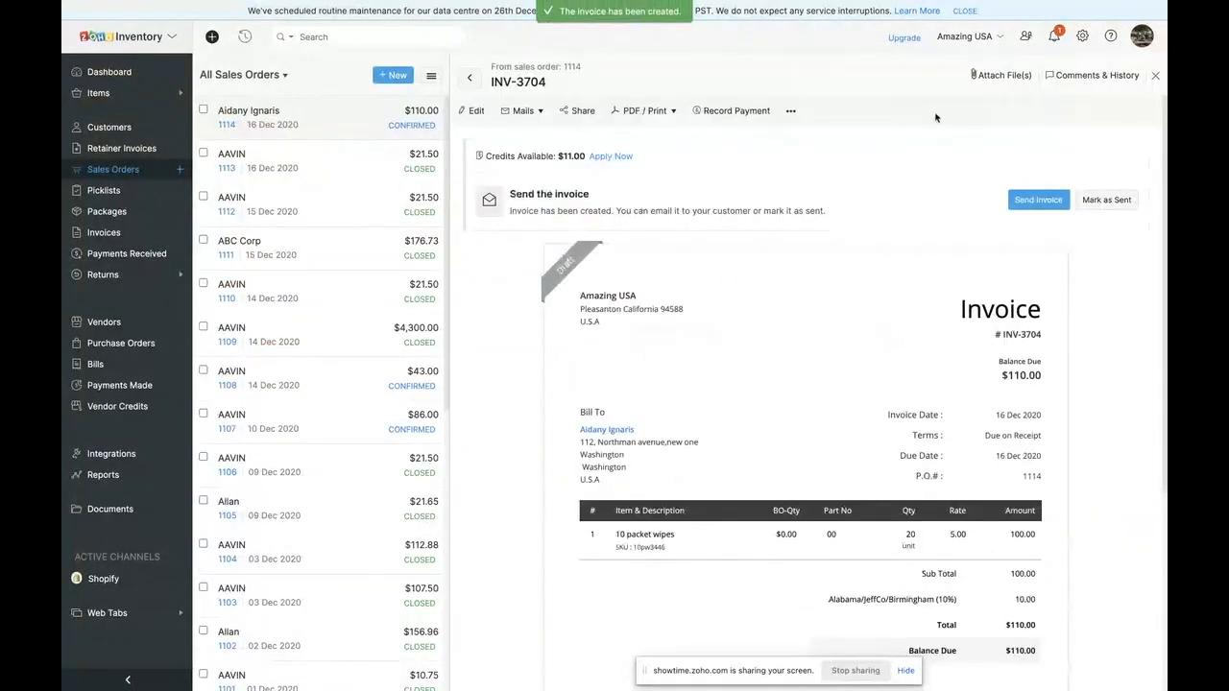
- Mark the new draft invoice as sent
{"action": "left_click", "coordinate": [1105, 199]}
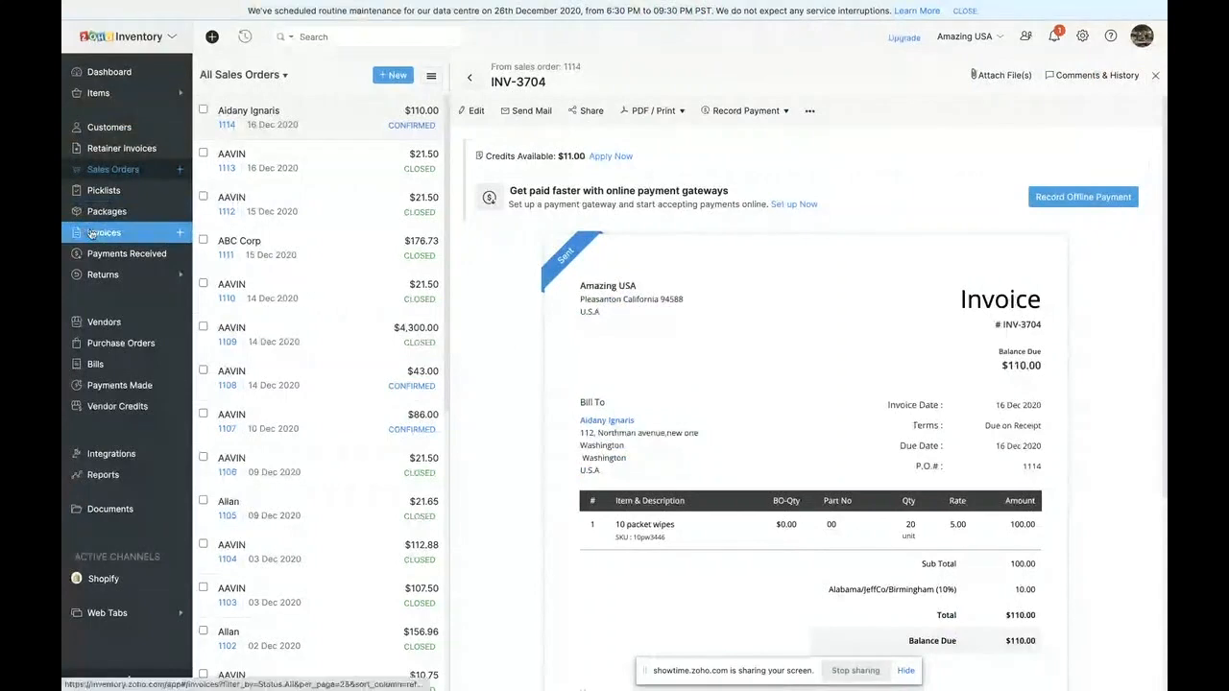
{"action": "scroll", "coordinate": [643, 334], "scroll_direction": "down", "scroll_amount": 2}
{"action": "scroll", "coordinate": [643, 334], "scroll_direction": "up", "scroll_amount": 2}
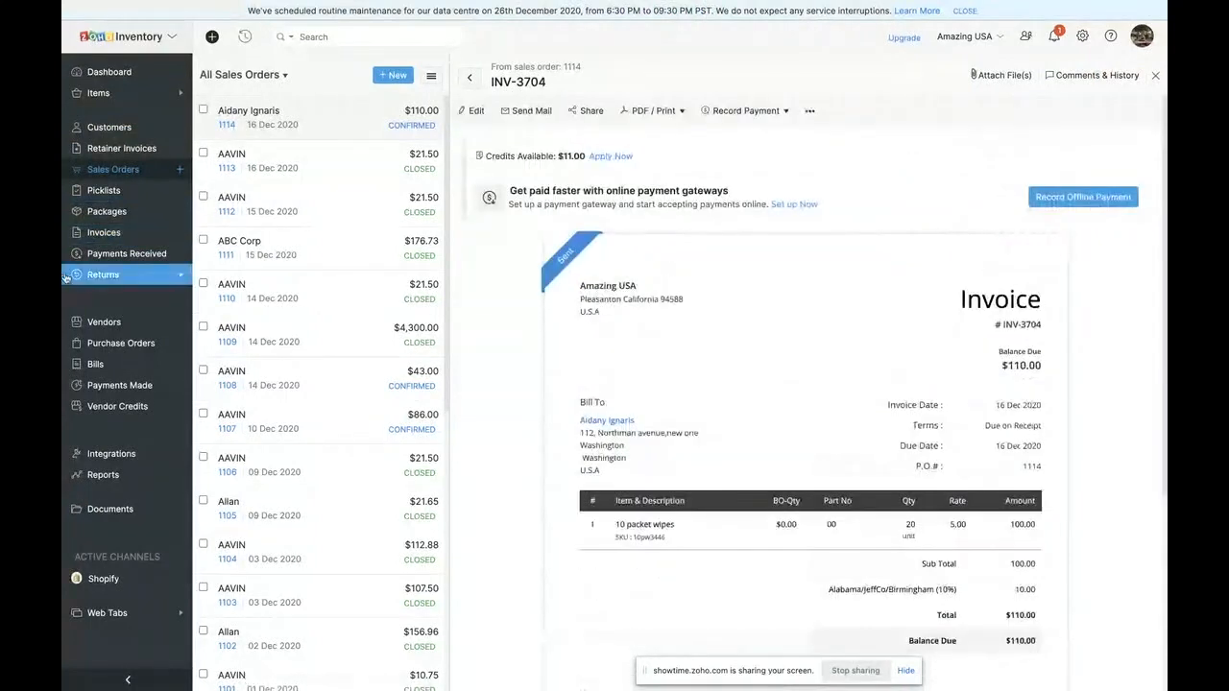
- View the list of all invoices and the list of received payments, and expand the Returns section
{"action": "left_click", "coordinate": [107, 235]}
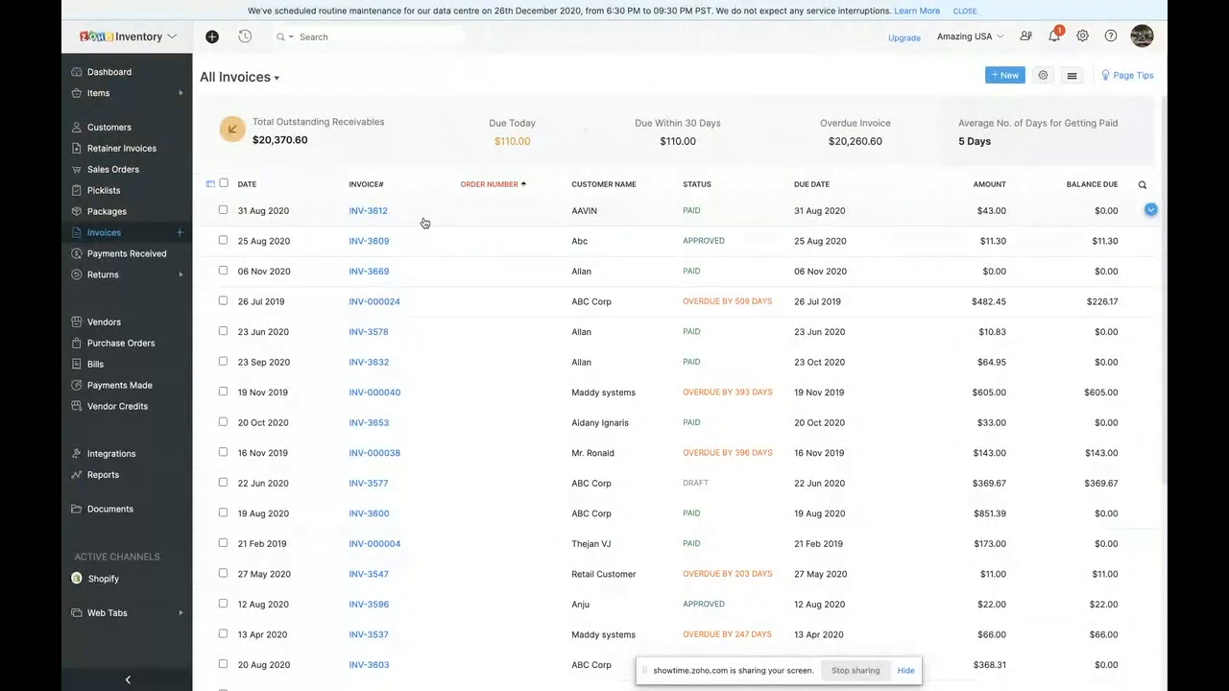
{"action": "left_click", "coordinate": [131, 261]}
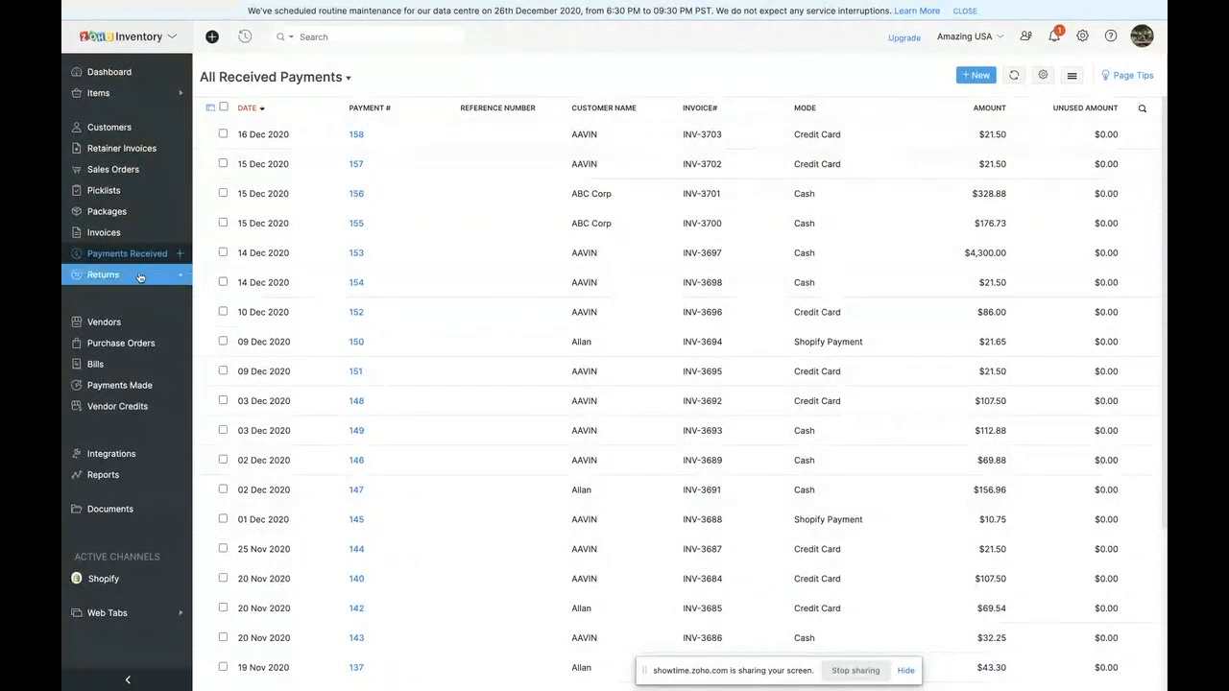
{"action": "left_click", "coordinate": [103, 276]}
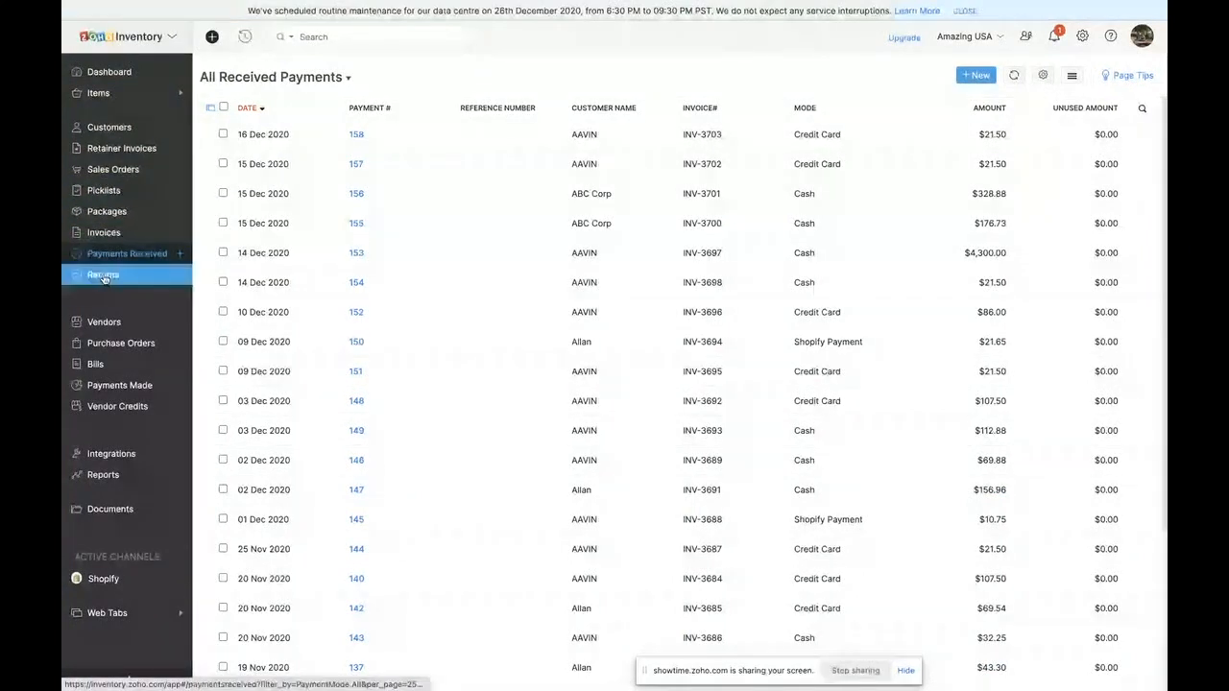
- View the sales returns list, and create a sales return for 10 units of 10 packet wipes from the 16 Dec 2020 sales order
{"action": "left_click", "coordinate": [112, 298]}
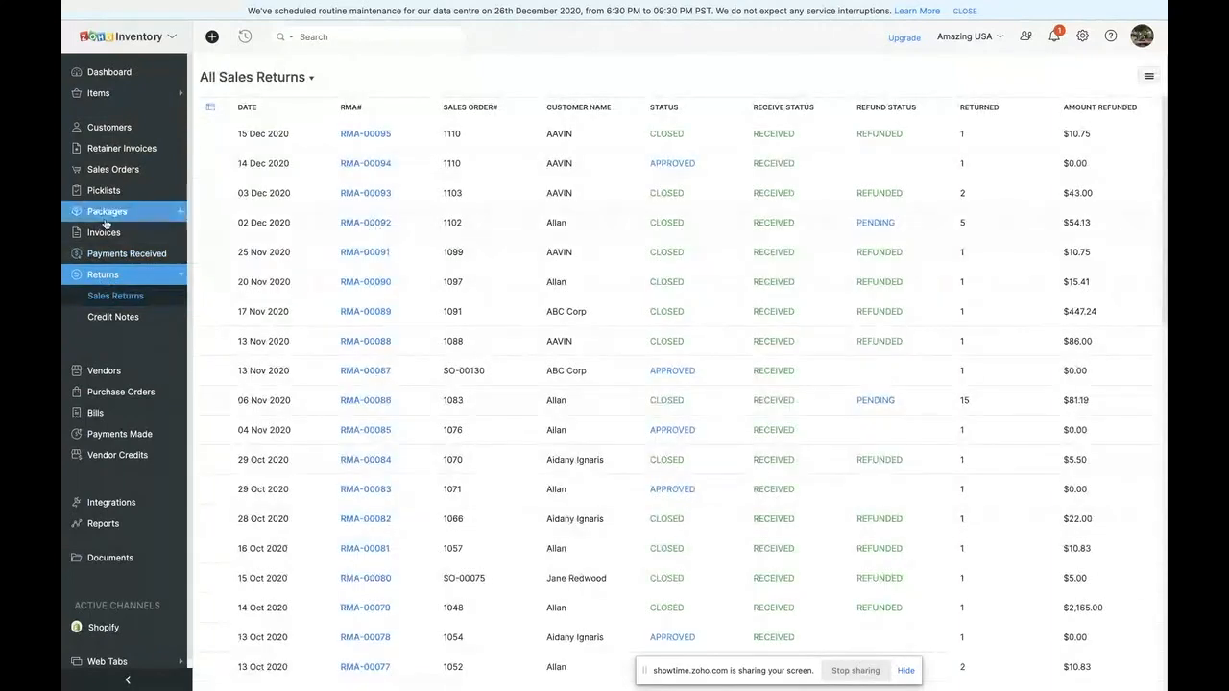
{"action": "left_click", "coordinate": [144, 170]}
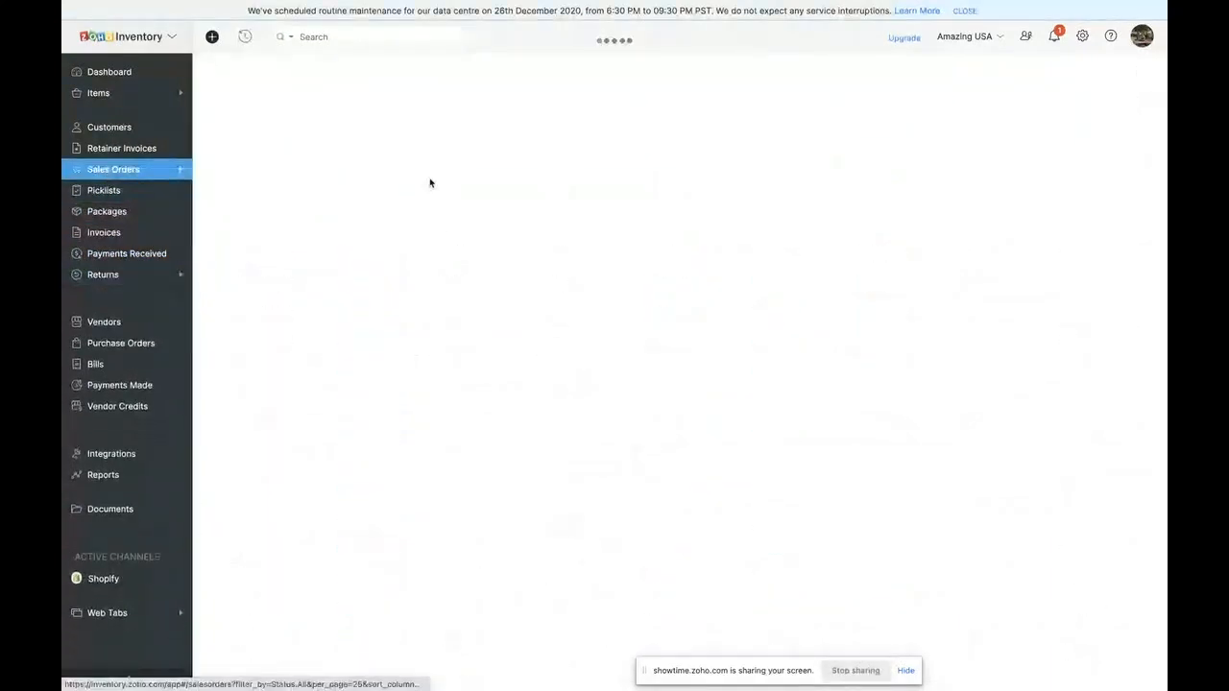
{"action": "left_click", "coordinate": [425, 129]}
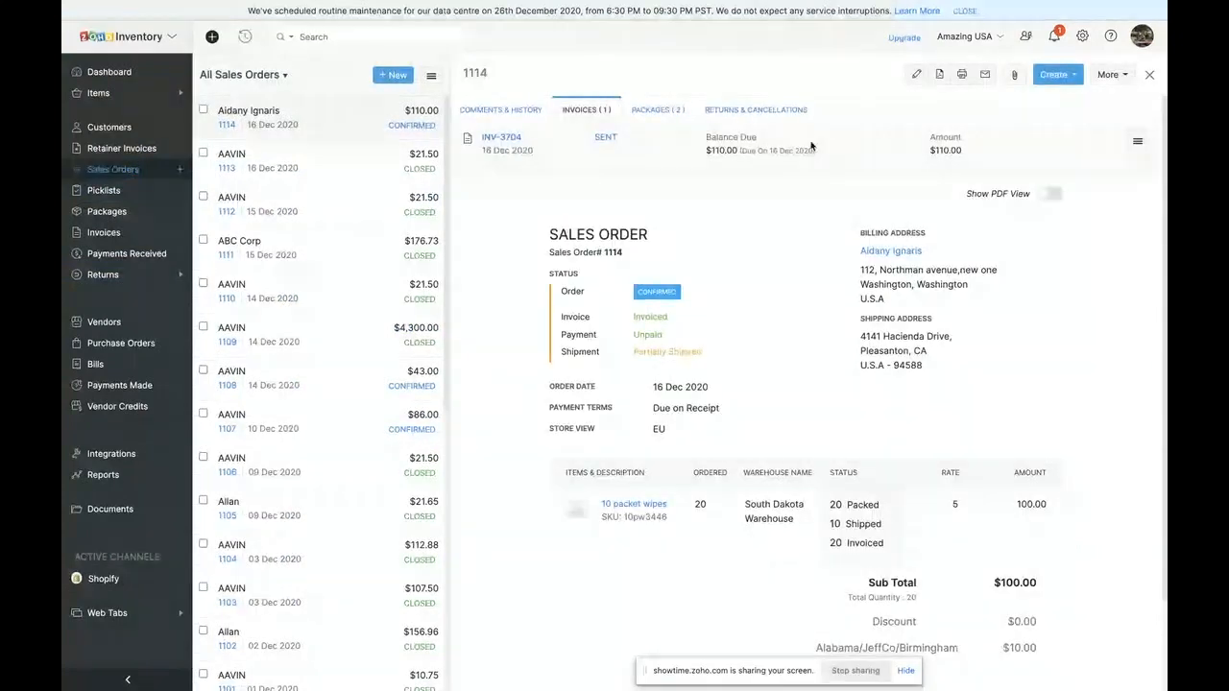
{"action": "left_click", "coordinate": [1055, 75]}
{"action": "left_click", "coordinate": [1058, 124]}
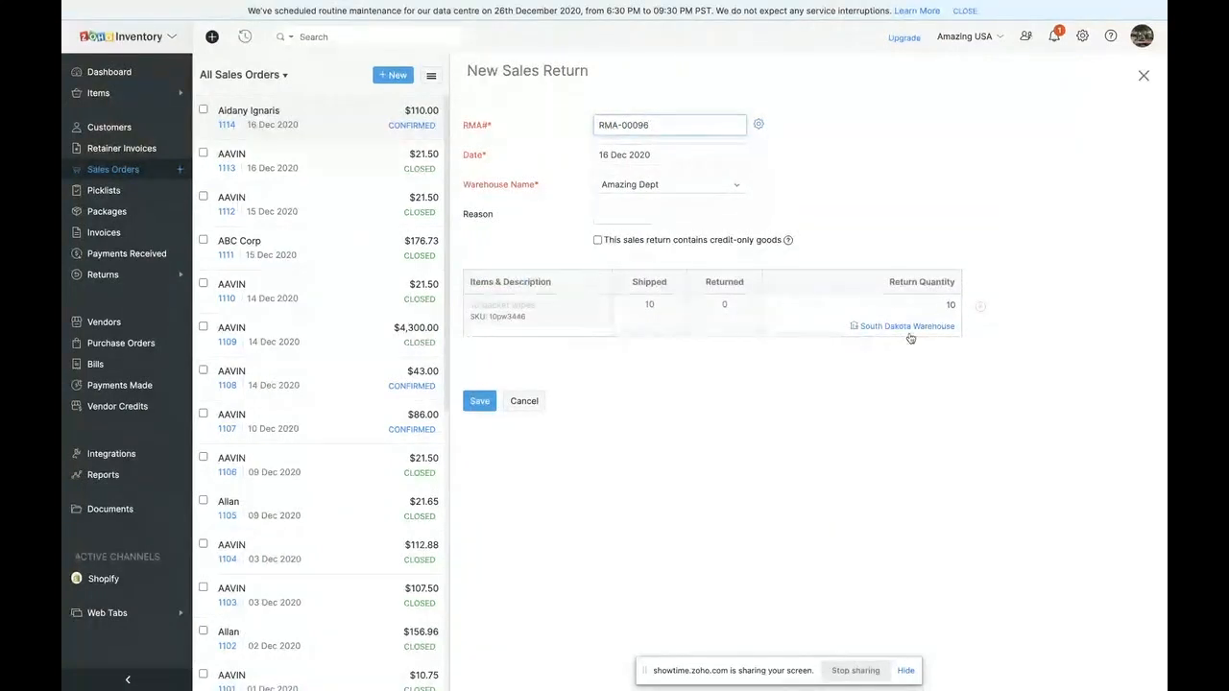
{"action": "left_click", "coordinate": [479, 408]}
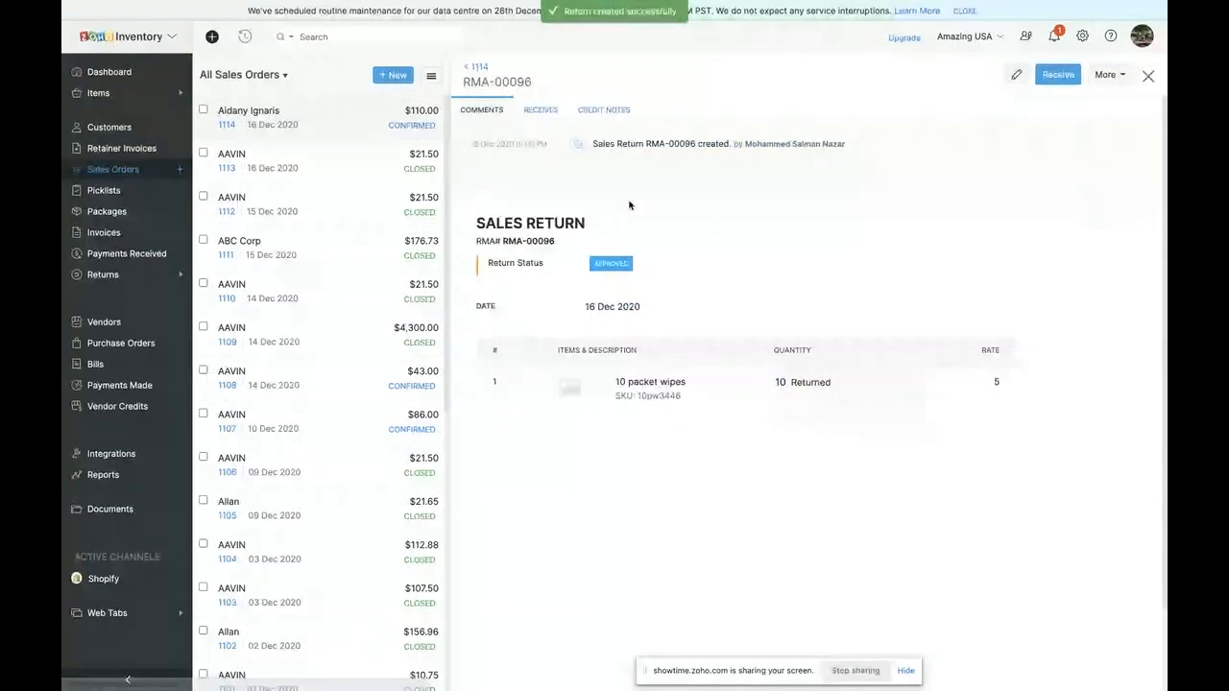
- Check the warehouse choices for the returned item in the return's edit form, and cancel the edit
{"action": "left_click", "coordinate": [1016, 74]}
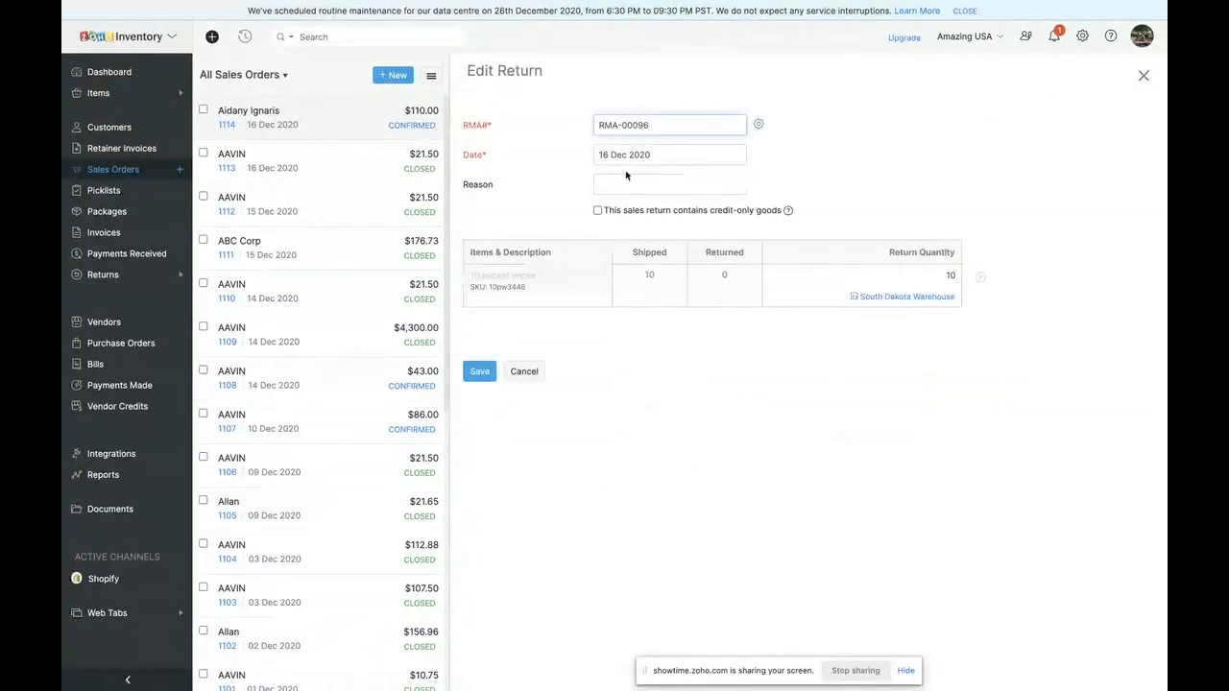
{"action": "left_click", "coordinate": [860, 299]}
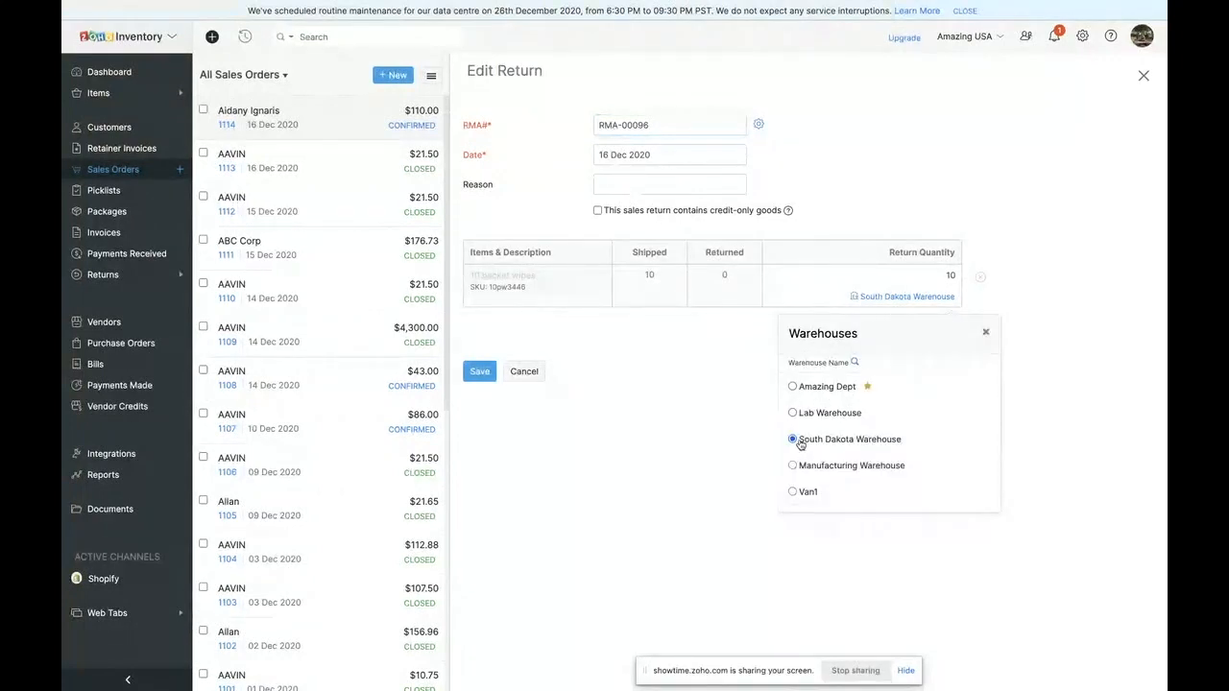
{"action": "left_click", "coordinate": [524, 371]}
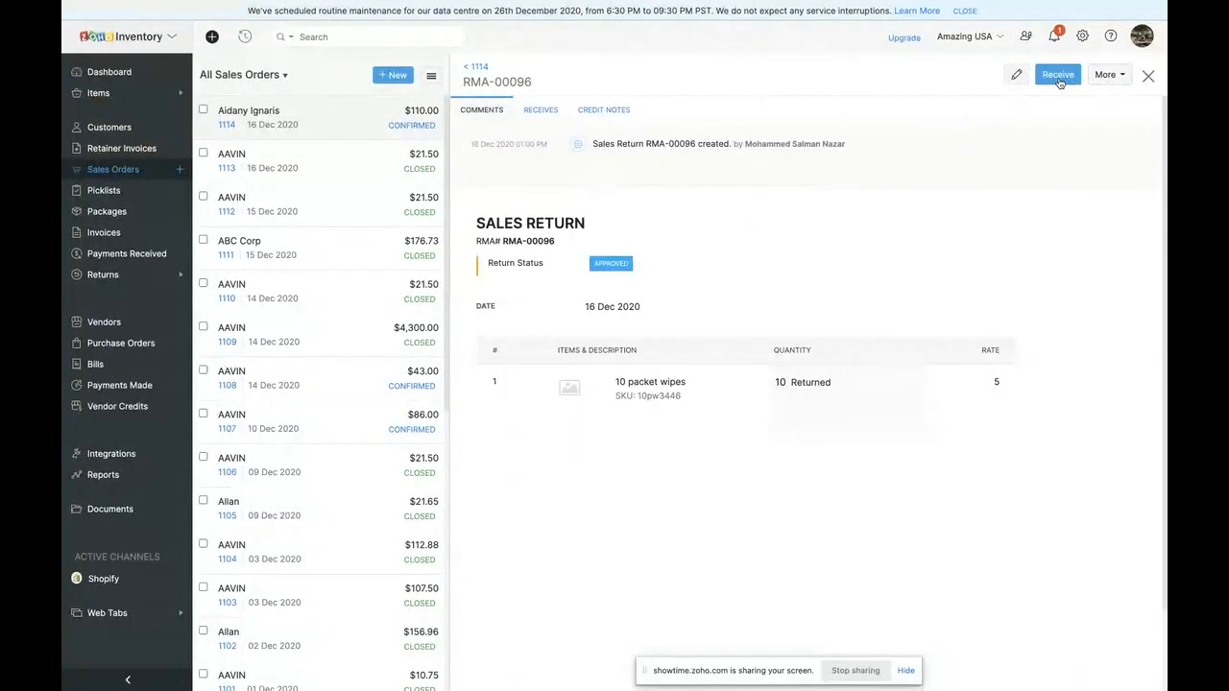
- Receive the 10 returned units with the internal note "Received in good condition - Refund Approved"
{"action": "left_click", "coordinate": [1059, 75]}
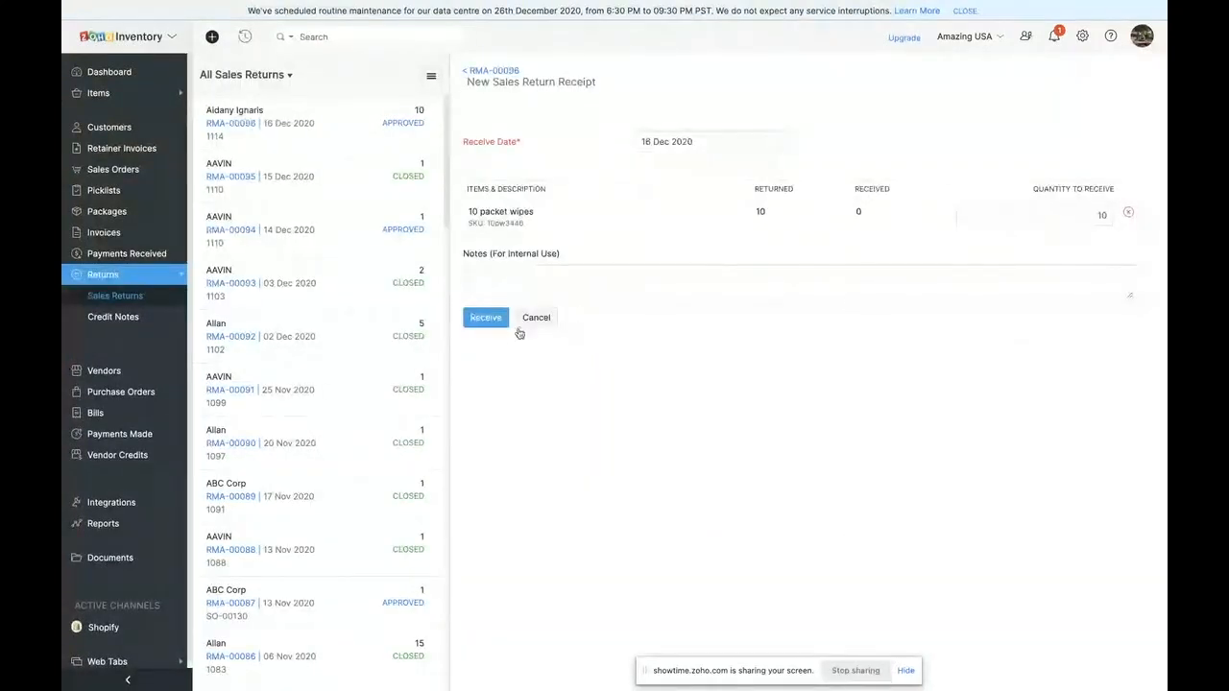
{"action": "left_click", "coordinate": [505, 292]}
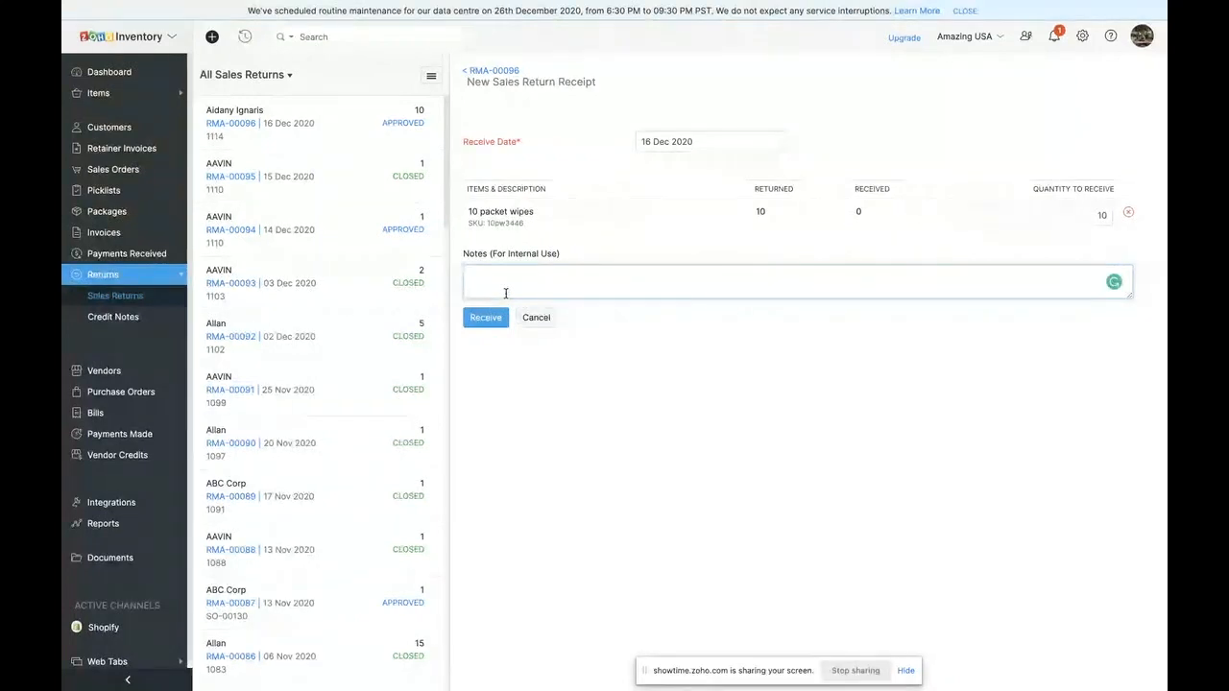
{"action": "type", "text": "Received un"}
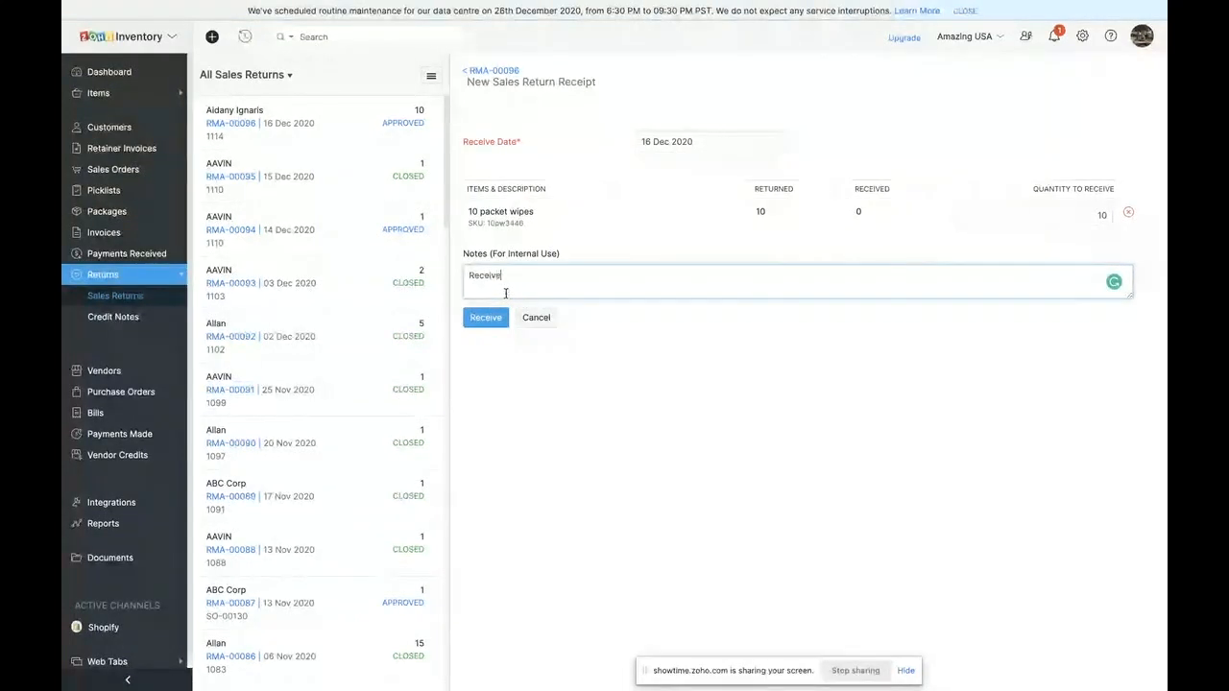
{"action": "key", "text": "BackSpace"}
{"action": "key", "text": "BackSpace"}
{"action": "type", "text": "in good c"}
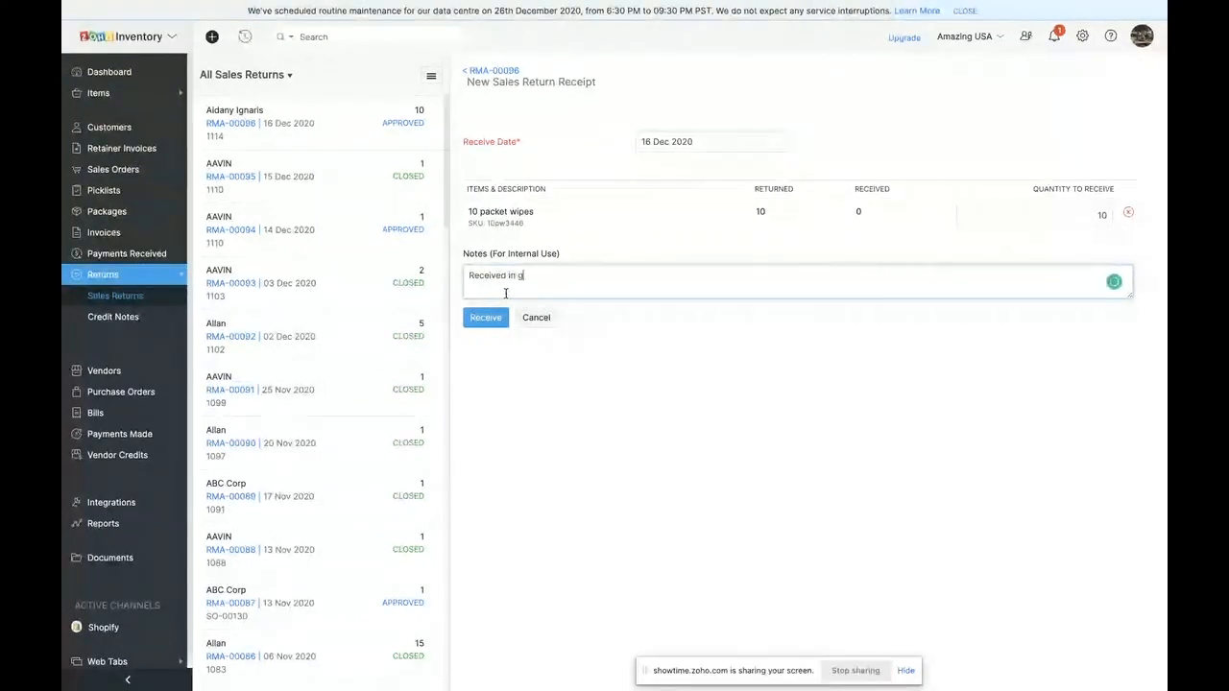
{"action": "type", "text": "ondition - Refund App"}
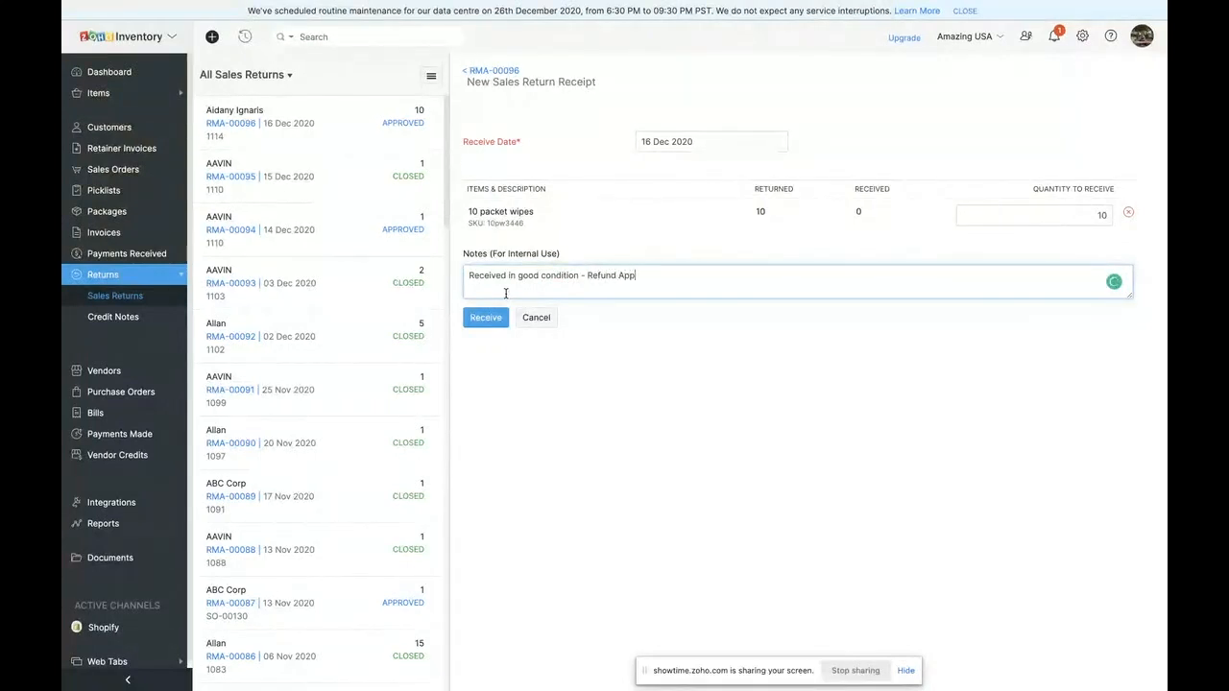
{"action": "type", "text": "roved"}
{"action": "left_click", "coordinate": [485, 318]}
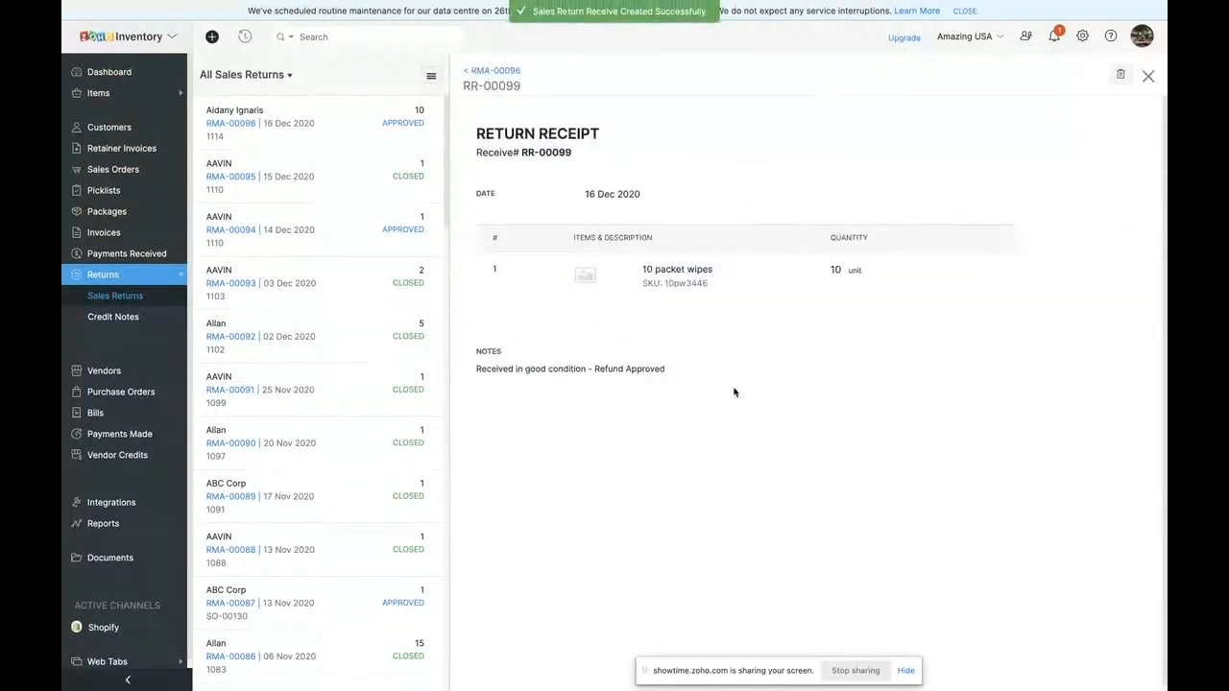
- Create a credit note from the received sales return, review its form, and save it as open
{"action": "left_click", "coordinate": [490, 72]}
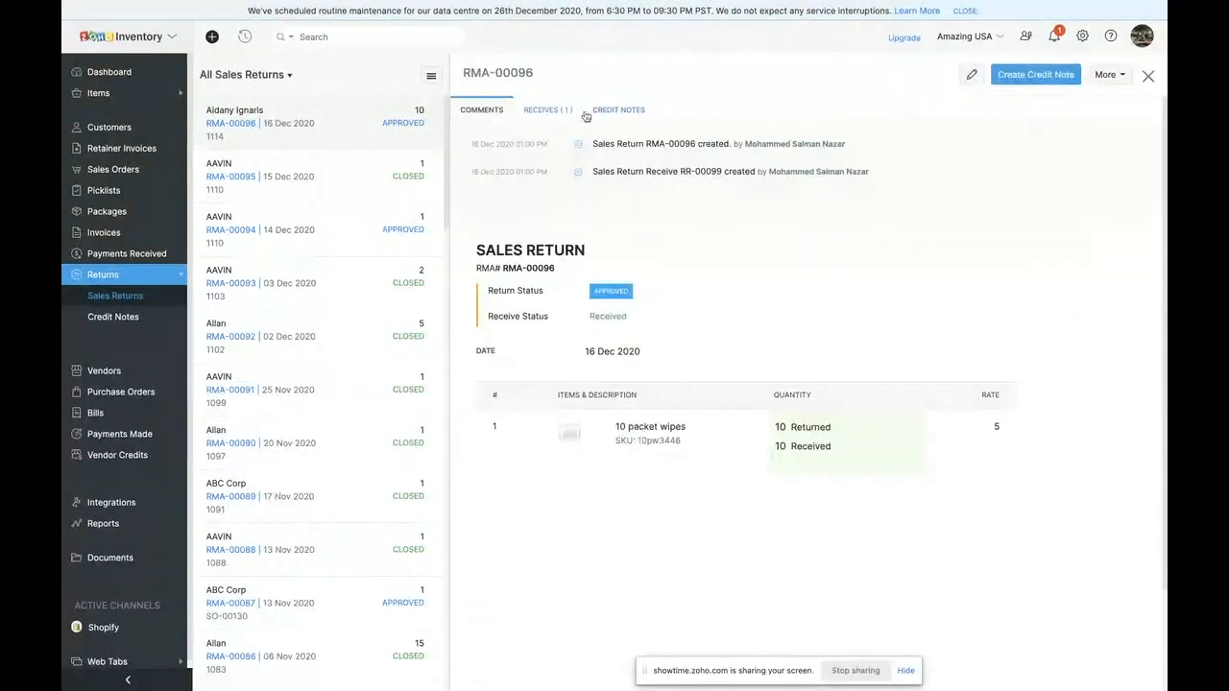
{"action": "left_click", "coordinate": [603, 112]}
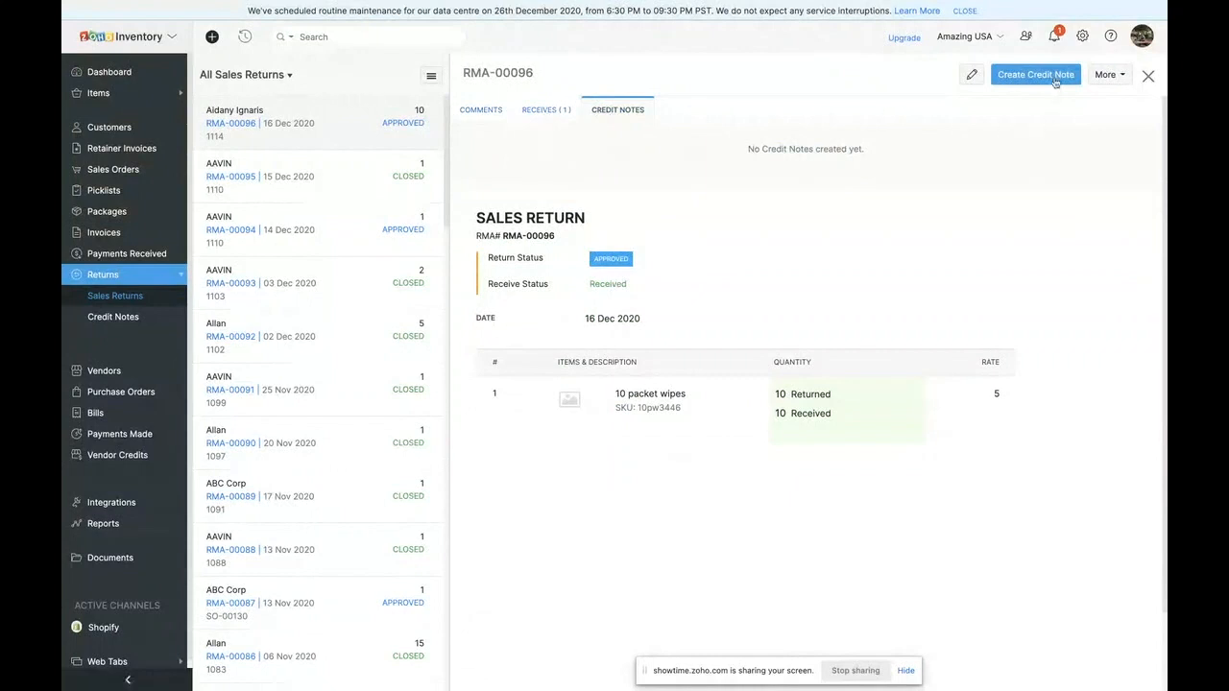
{"action": "left_click", "coordinate": [1048, 77]}
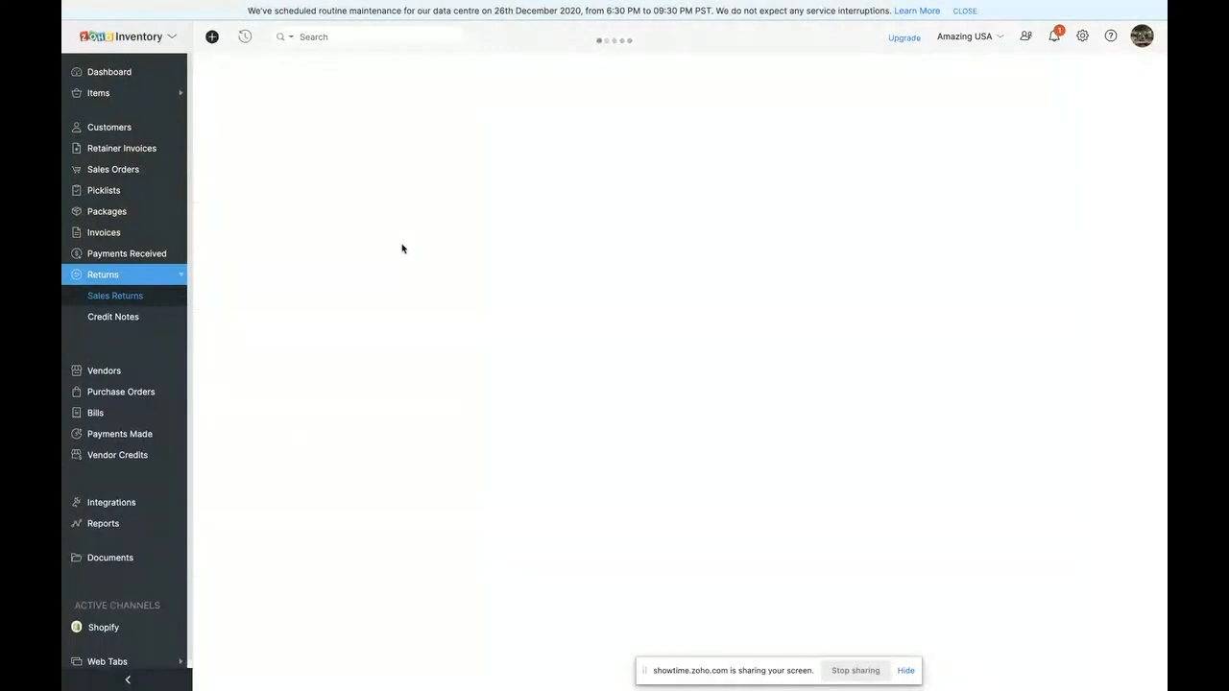
{"action": "scroll", "coordinate": [563, 418], "scroll_direction": "down", "scroll_amount": 4}
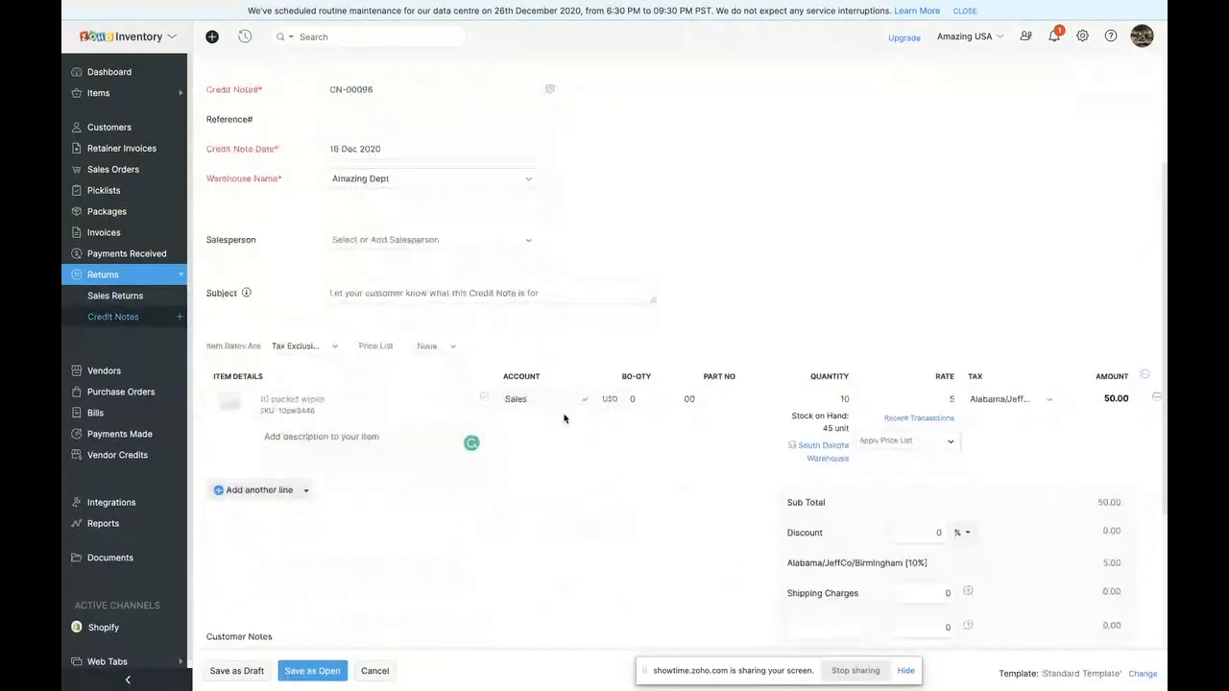
{"action": "scroll", "coordinate": [633, 516], "scroll_direction": "down", "scroll_amount": 2}
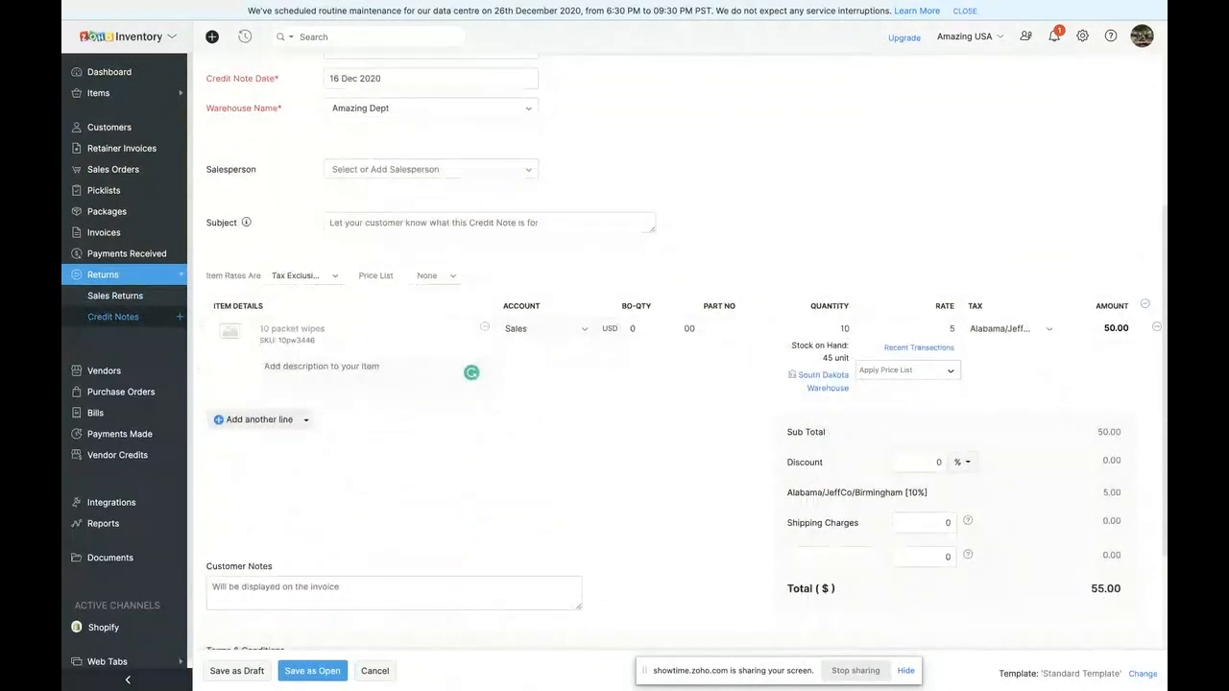
{"action": "scroll", "coordinate": [310, 301], "scroll_direction": "down", "scroll_amount": 4}
{"action": "scroll", "coordinate": [310, 301], "scroll_direction": "up", "scroll_amount": 2}
{"action": "left_click", "coordinate": [311, 677]}
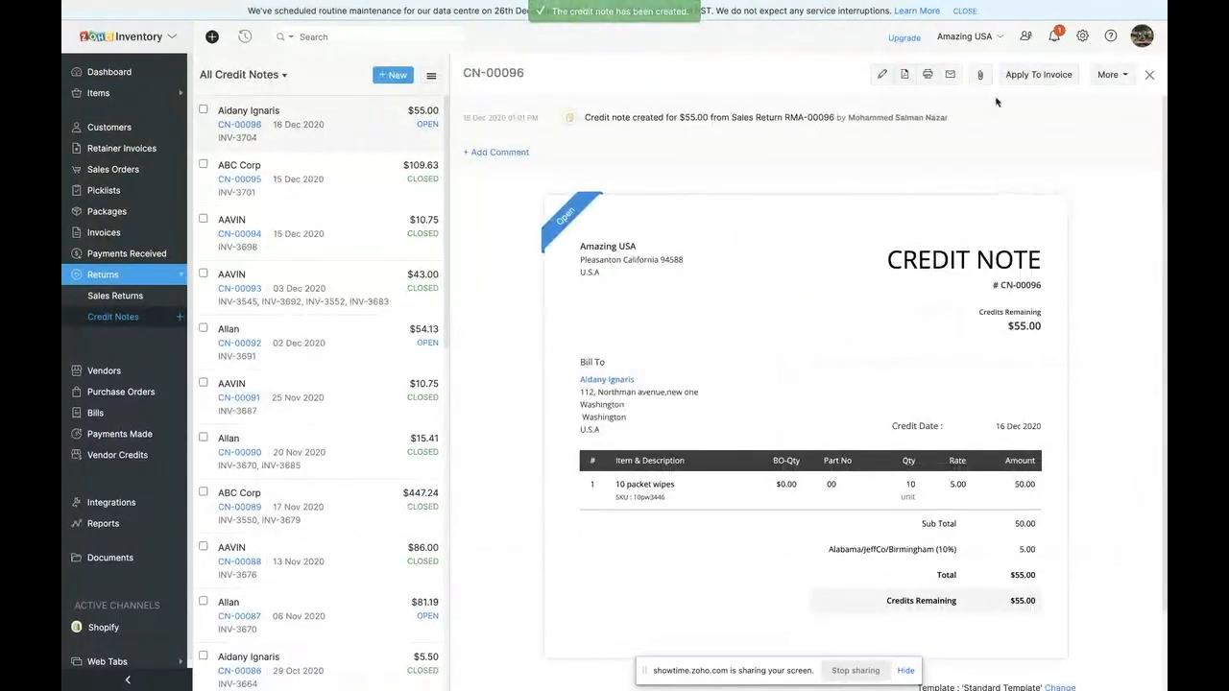
- Review the new credit note's options for applying credits to invoices and for refunding, including the source accounts, and cancel both
{"action": "left_click", "coordinate": [1039, 75]}
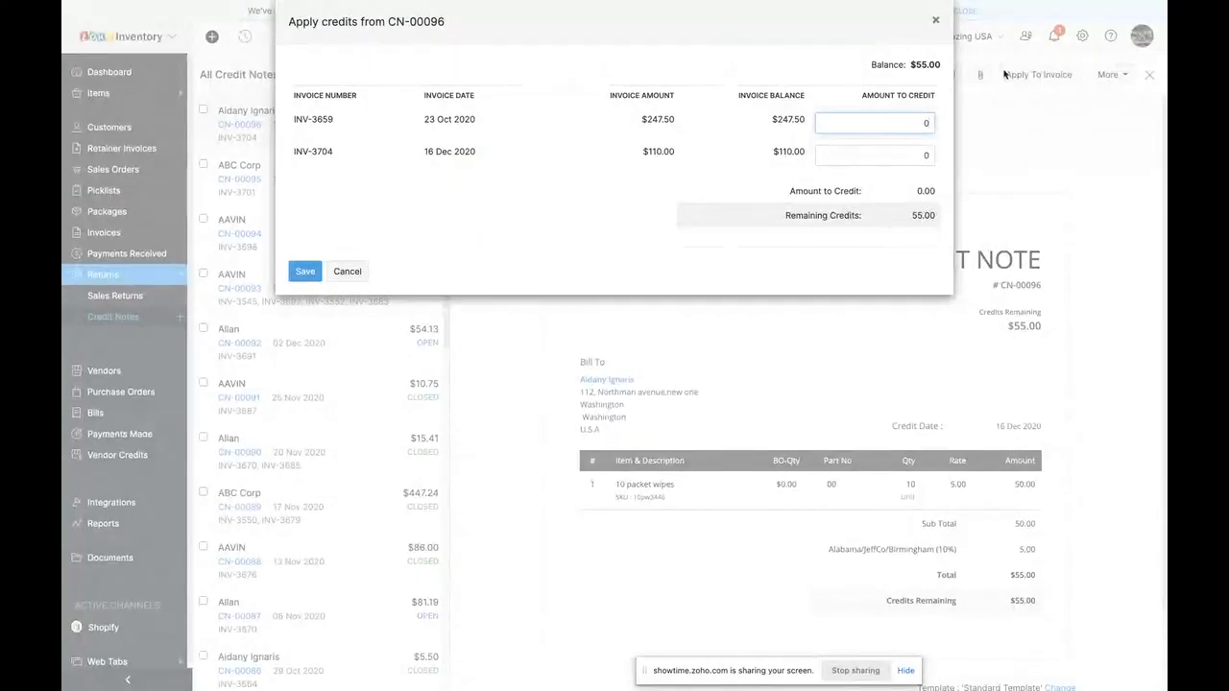
{"action": "left_click", "coordinate": [365, 273]}
{"action": "left_click", "coordinate": [1114, 75]}
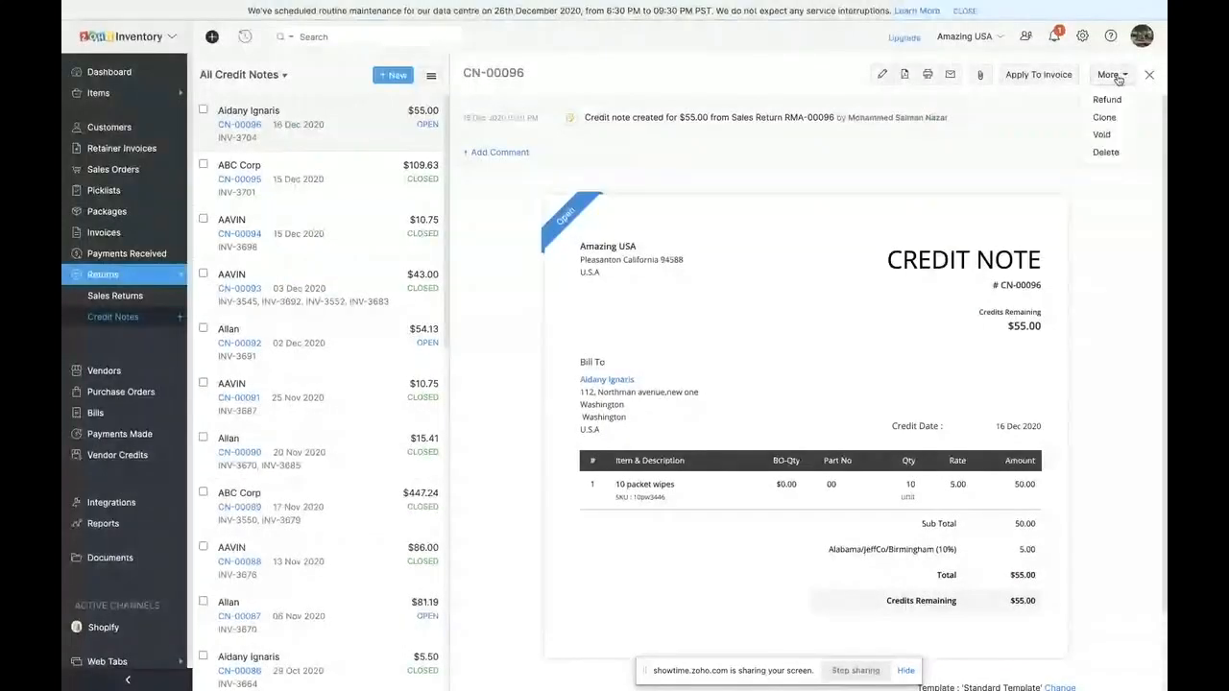
{"action": "left_click", "coordinate": [1109, 101]}
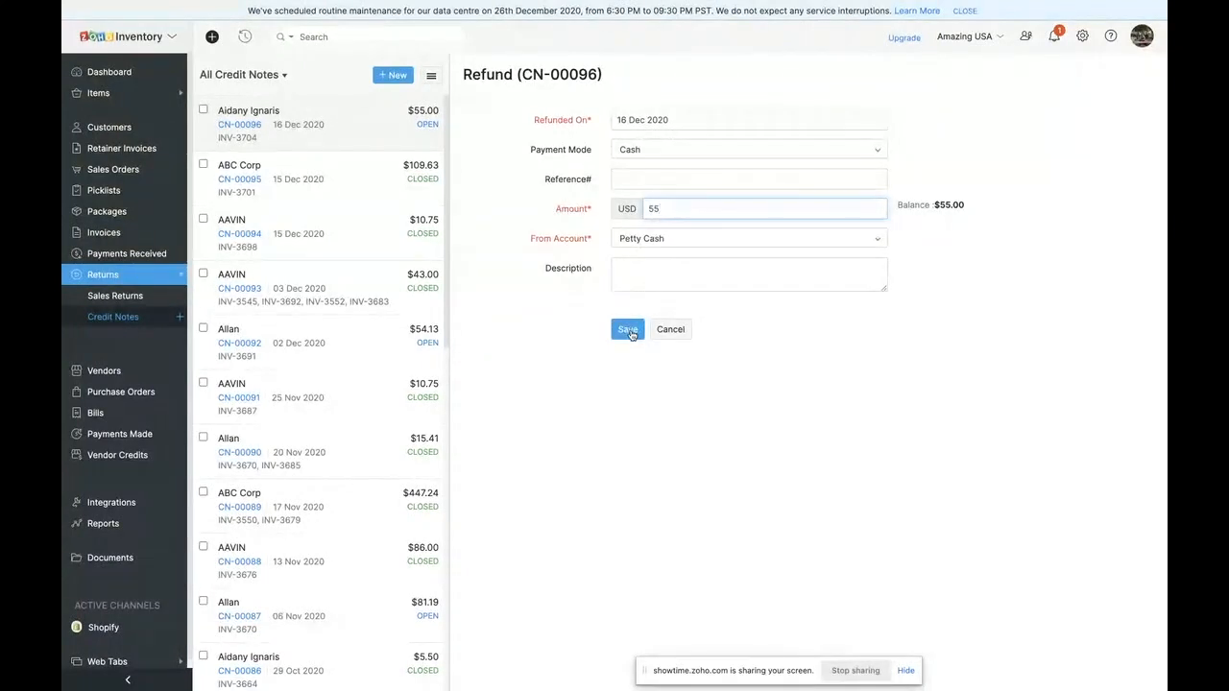
{"action": "left_click", "coordinate": [669, 240]}
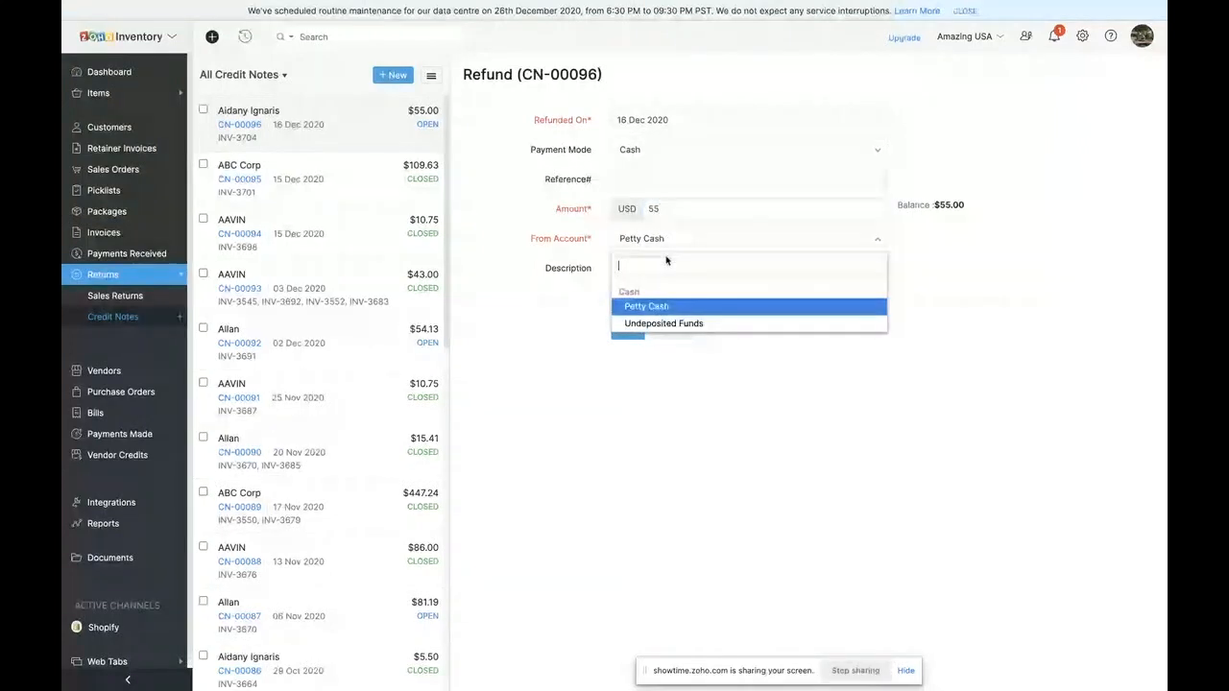
{"action": "left_click", "coordinate": [641, 342]}
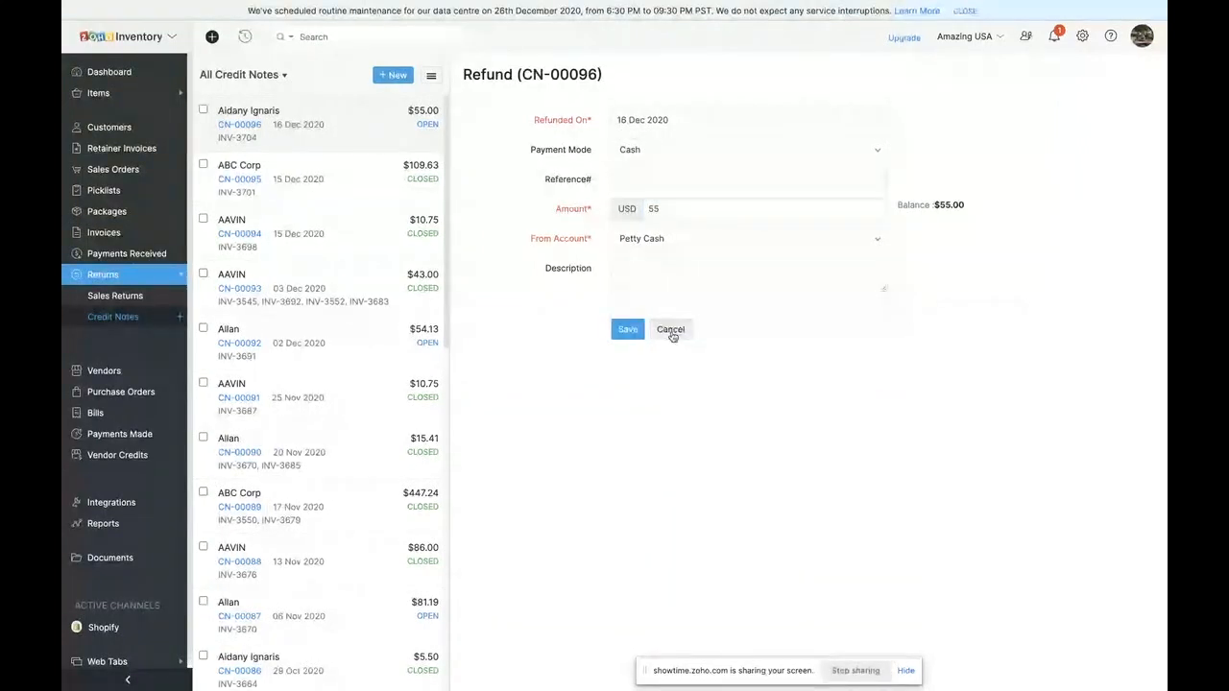
{"action": "left_click", "coordinate": [669, 331]}
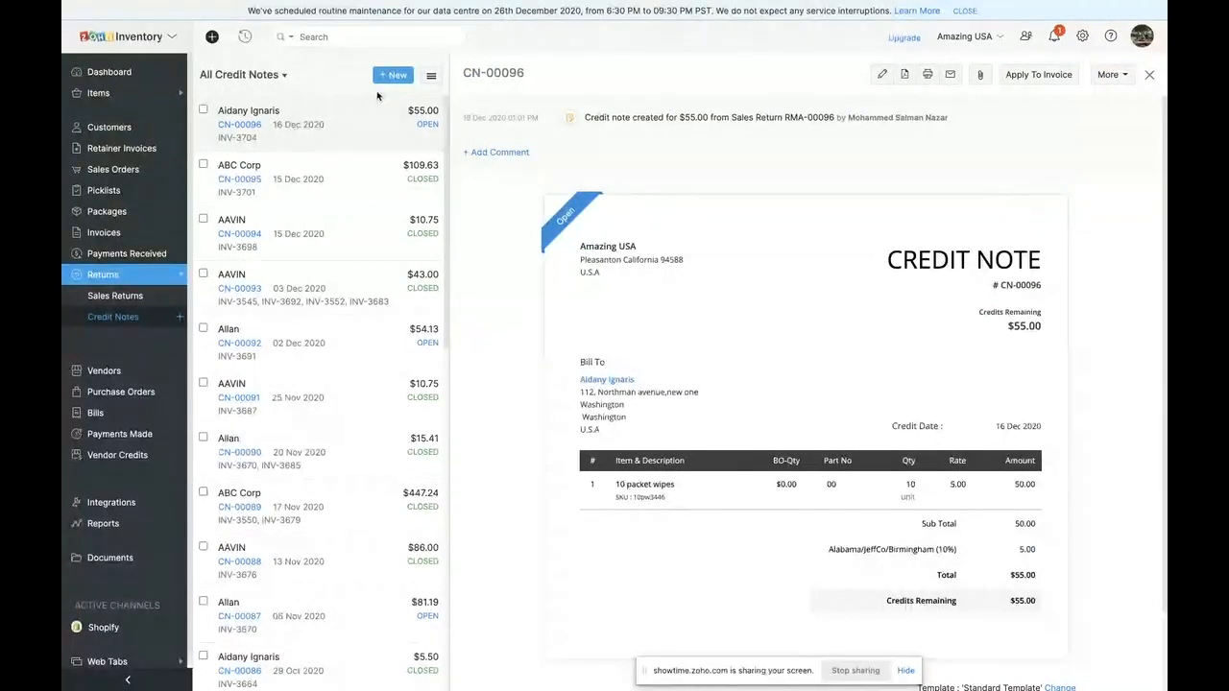
- Open the 16 Dec 2020 sales return from the returns list and review its credit notes, receives and comments
{"action": "left_click", "coordinate": [108, 301]}
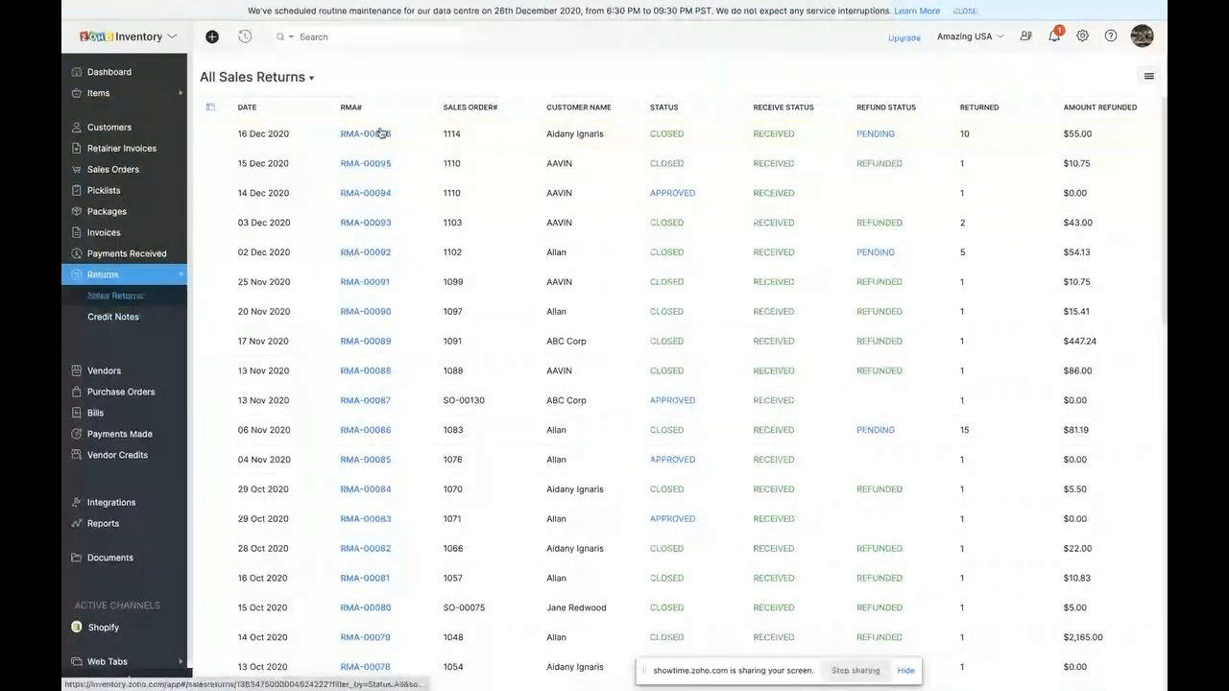
{"action": "left_click", "coordinate": [377, 133]}
{"action": "left_click", "coordinate": [624, 110]}
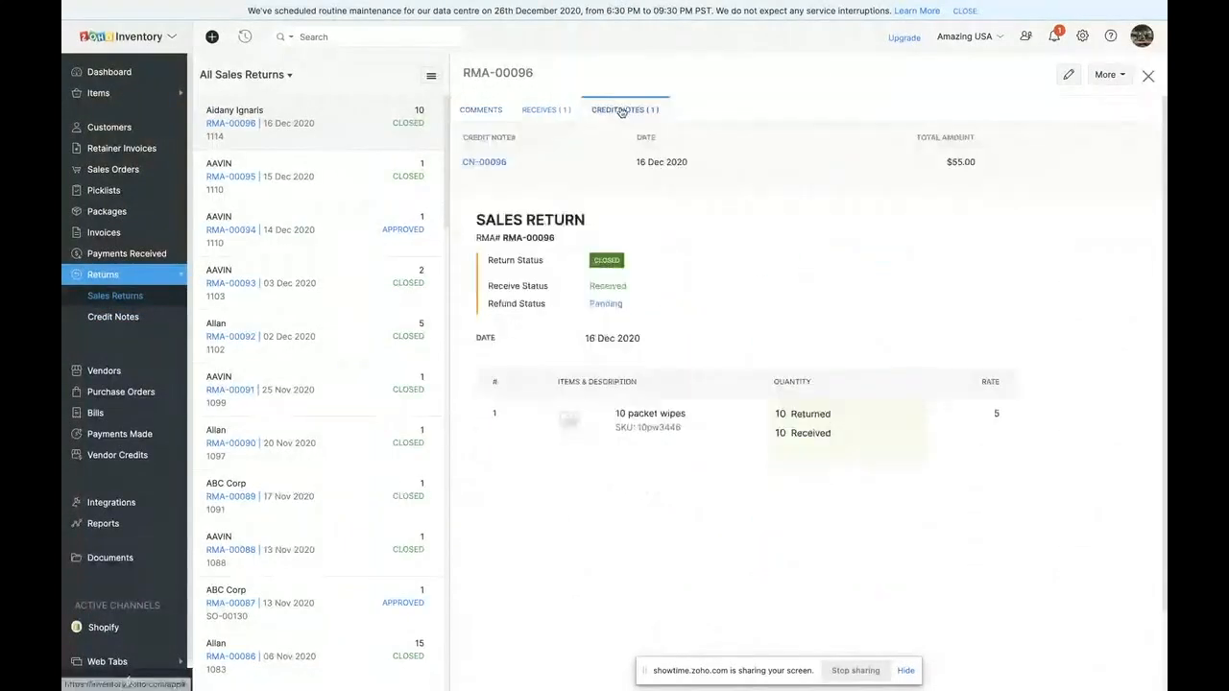
{"action": "left_click", "coordinate": [565, 111]}
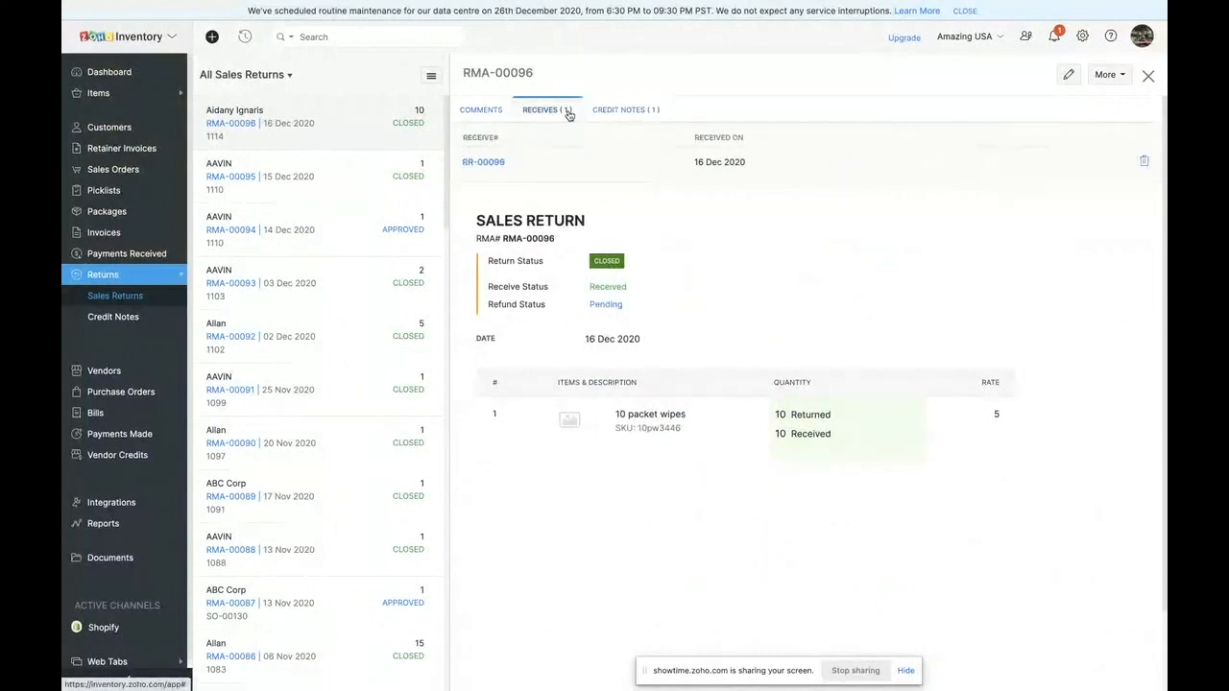
{"action": "left_click", "coordinate": [483, 110]}
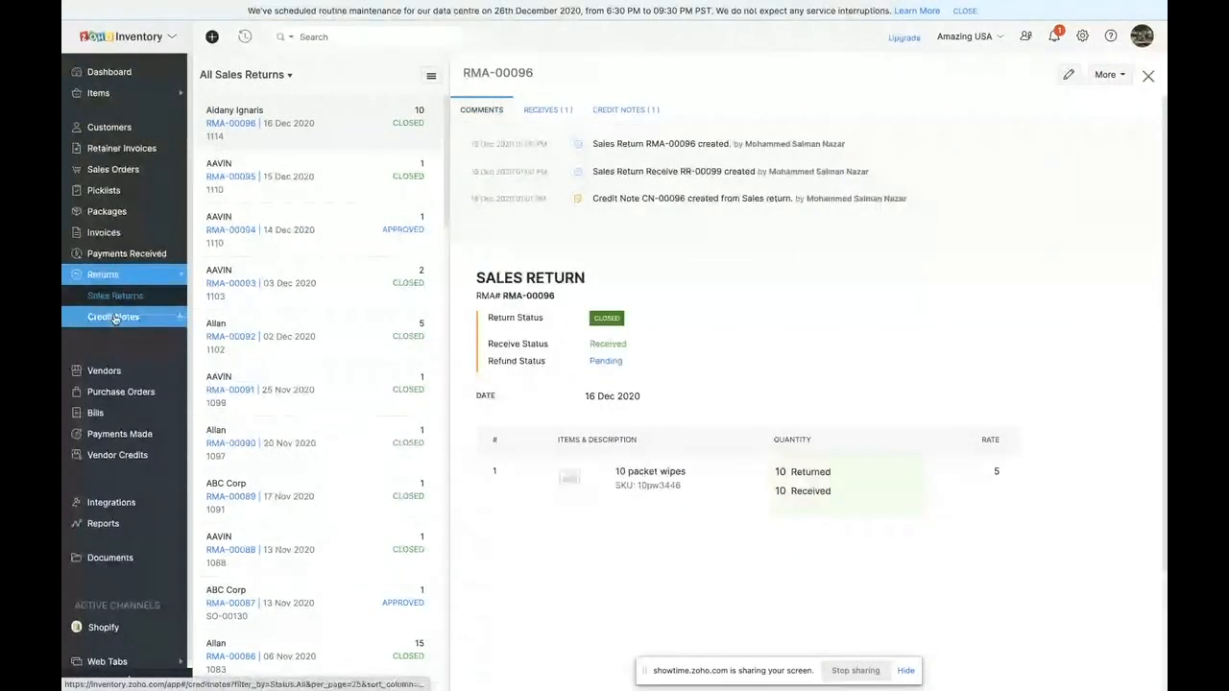
{"action": "left_click", "coordinate": [615, 112]}
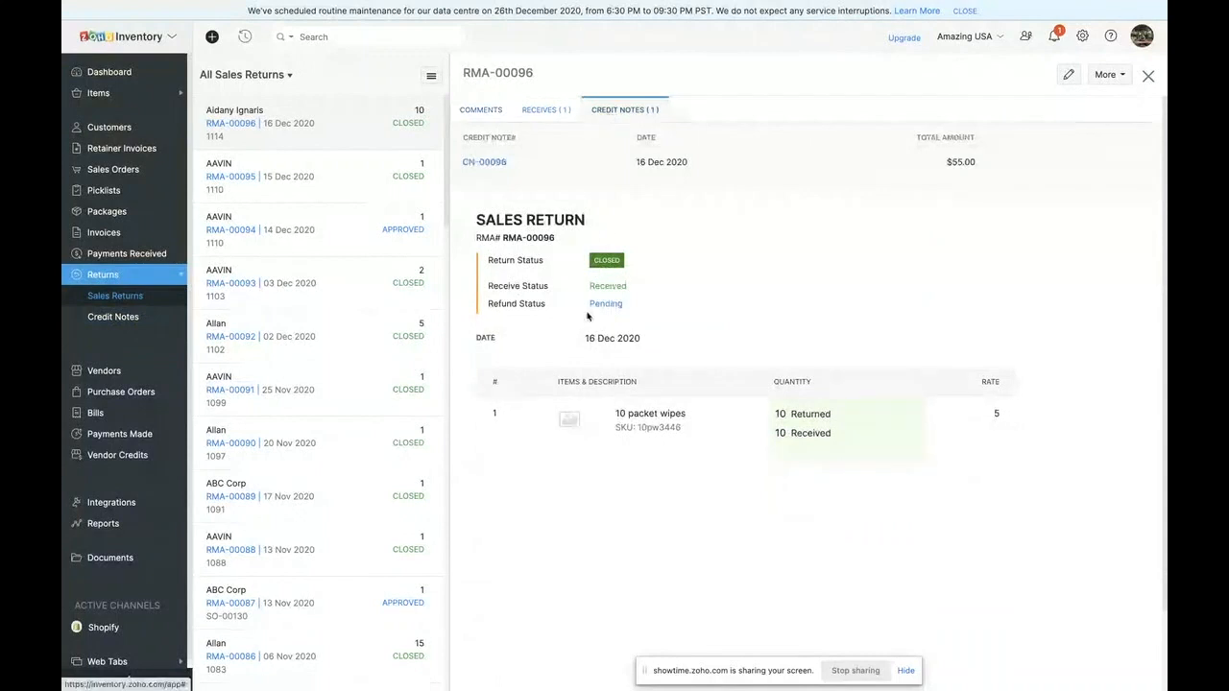
{"action": "scroll", "coordinate": [64, 482], "scroll_direction": "down", "scroll_amount": 1}
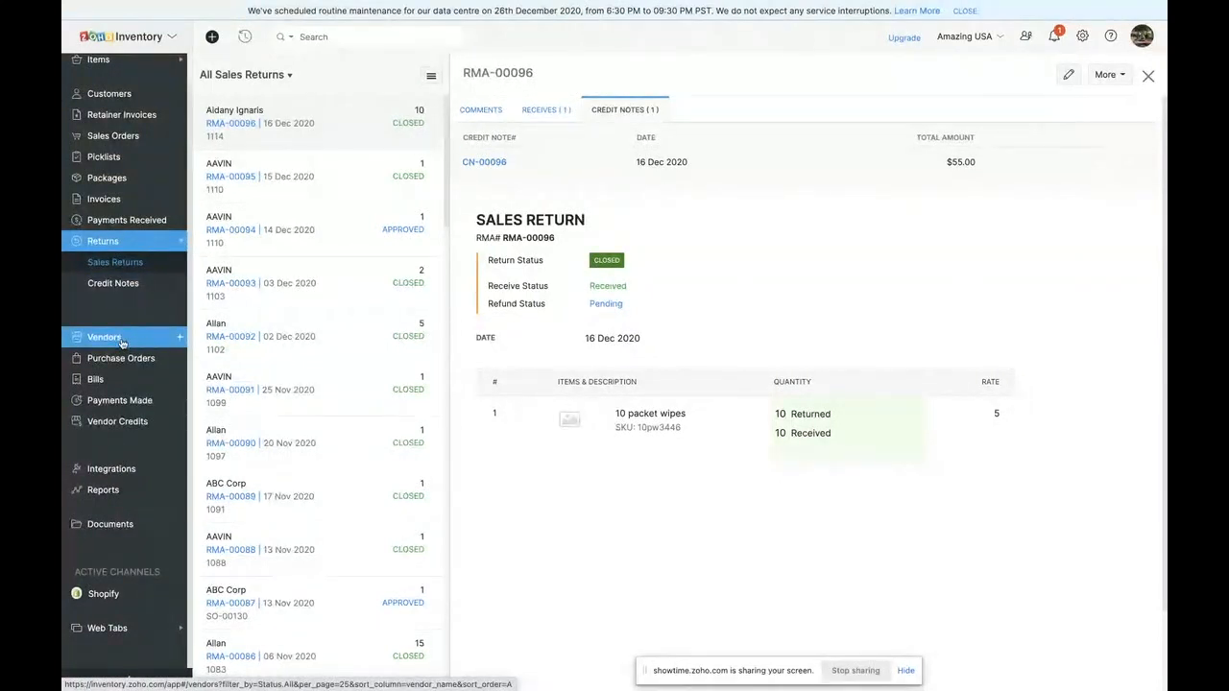
{"action": "left_click", "coordinate": [835, 672]}
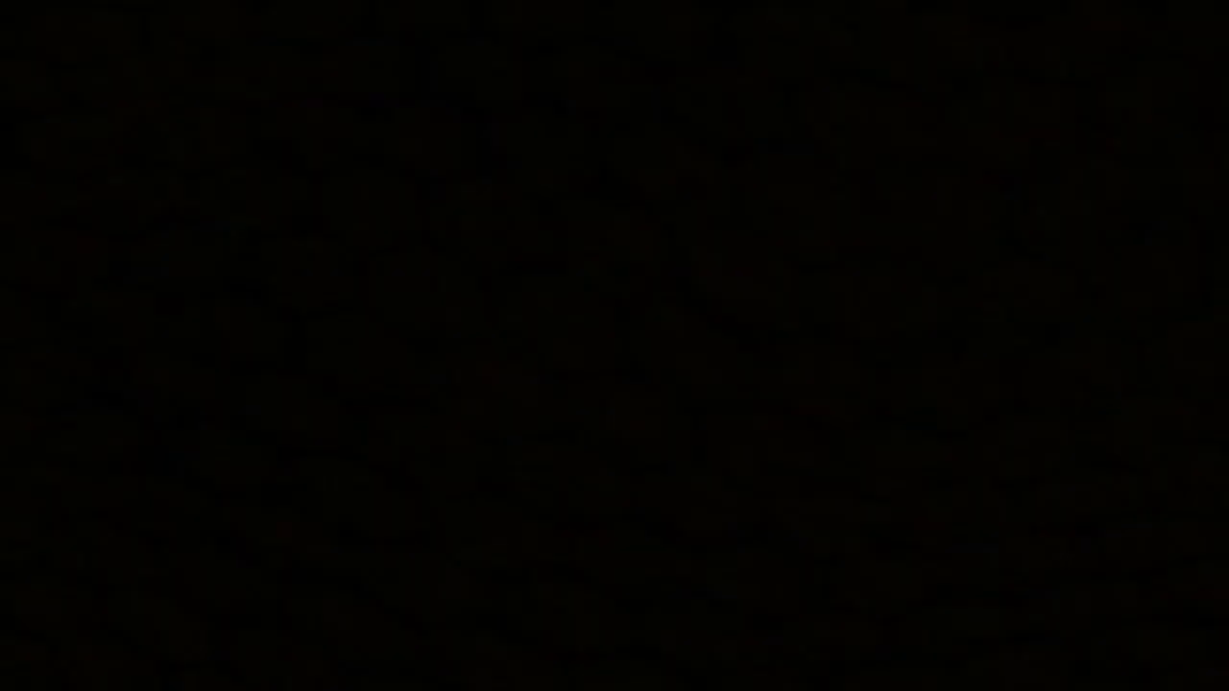
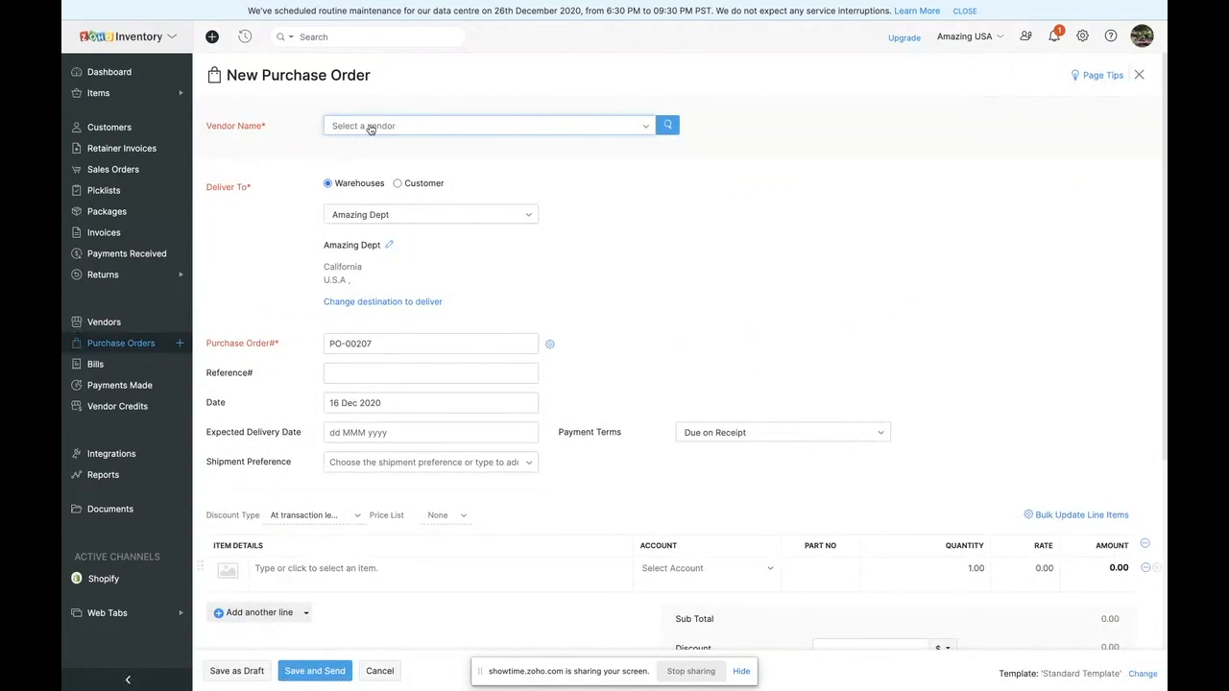
- Choose Avaya Vendor as the purchase order's vendor and South Dakota Warehouse as its delivery destination
{"action": "left_click", "coordinate": [370, 128]}
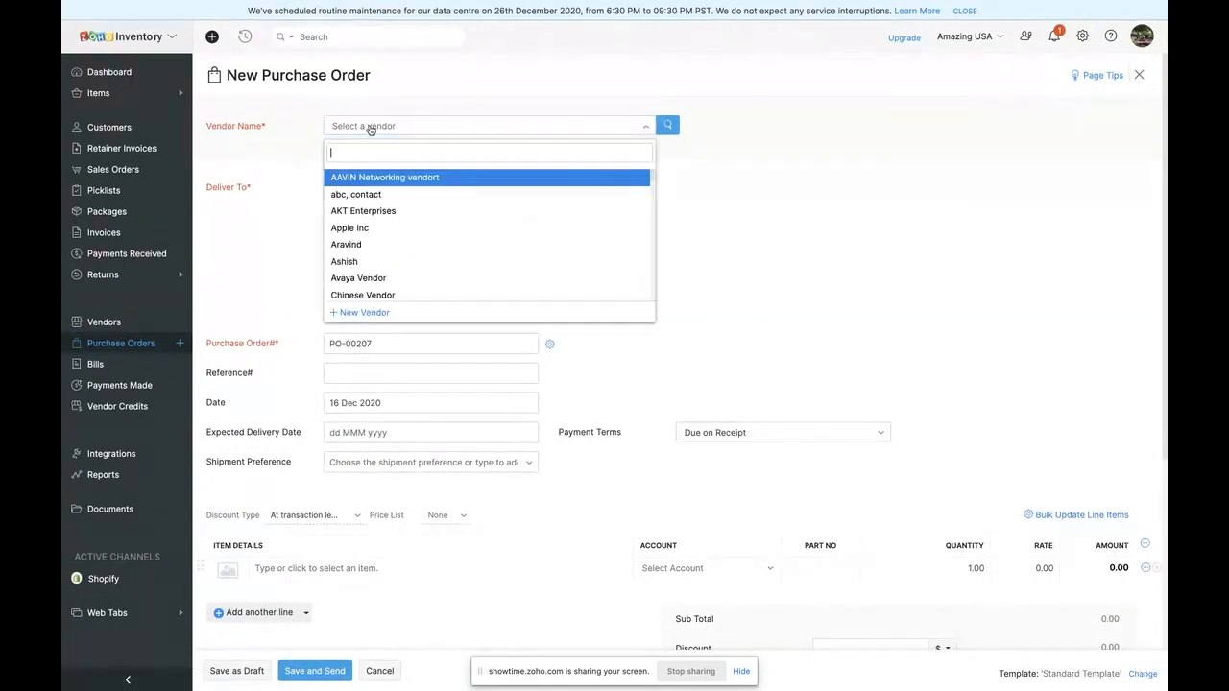
{"action": "left_click", "coordinate": [375, 279]}
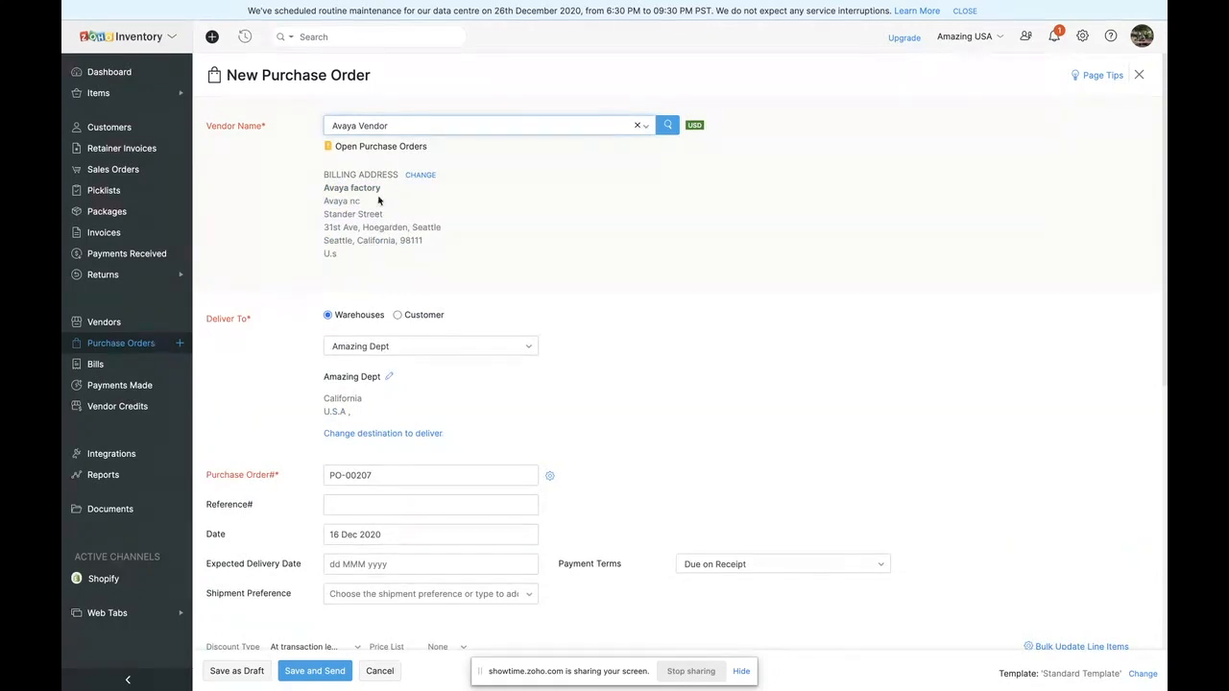
{"action": "left_click", "coordinate": [372, 347]}
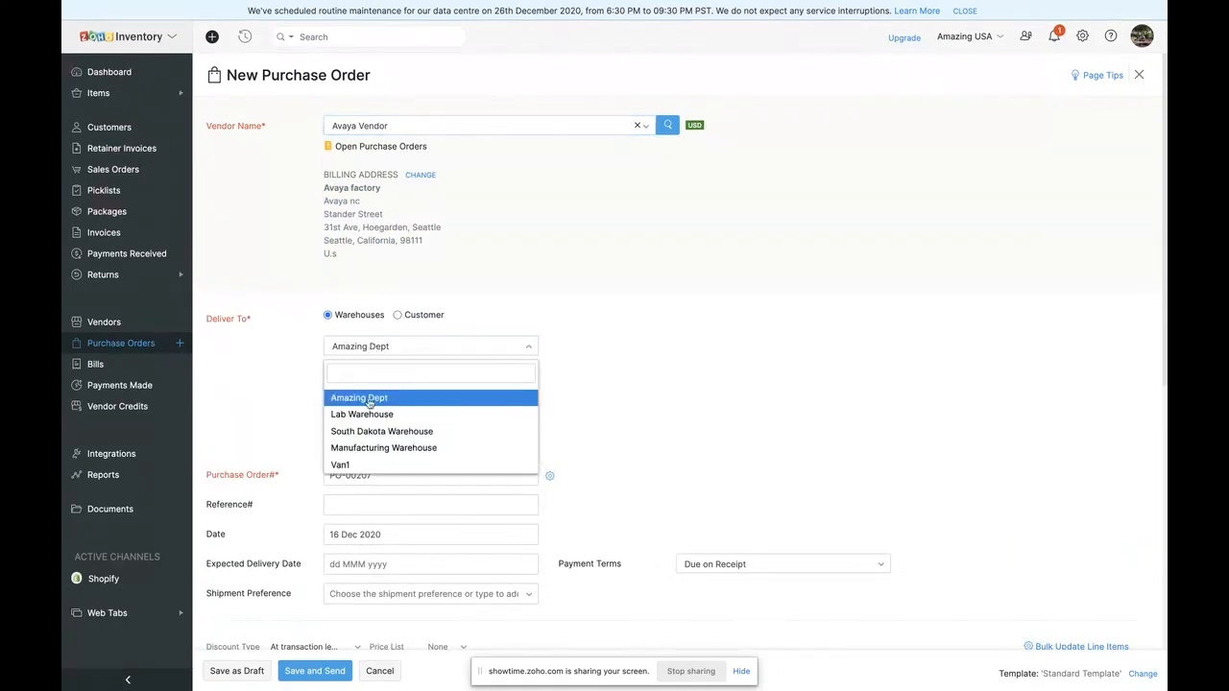
{"action": "left_click", "coordinate": [372, 431]}
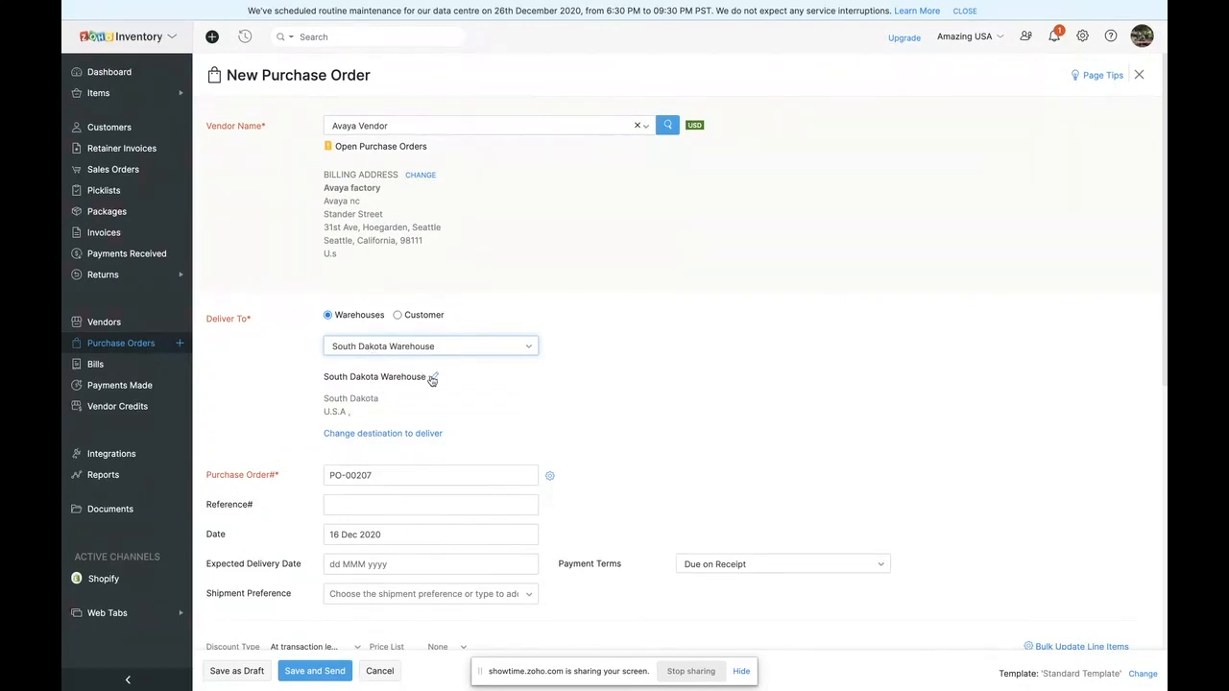
- Add the item 5G Pack as the purchase order's first line item
{"action": "scroll", "coordinate": [355, 547], "scroll_direction": "down", "scroll_amount": 5}
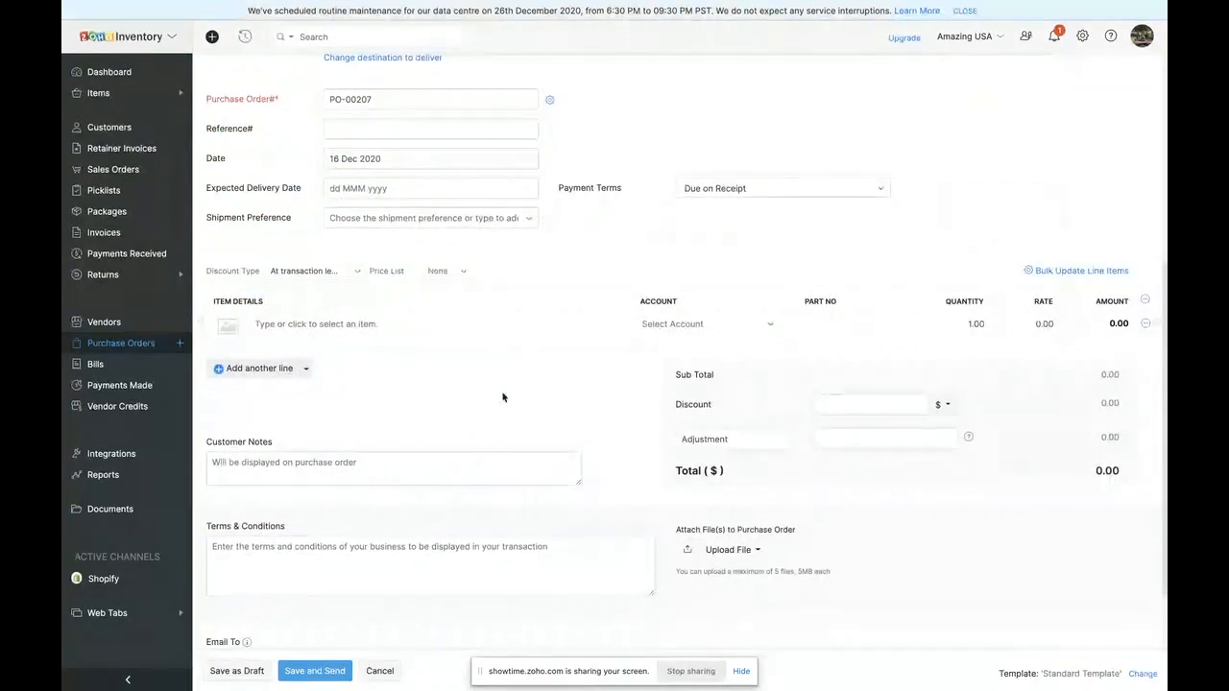
{"action": "left_click", "coordinate": [291, 324]}
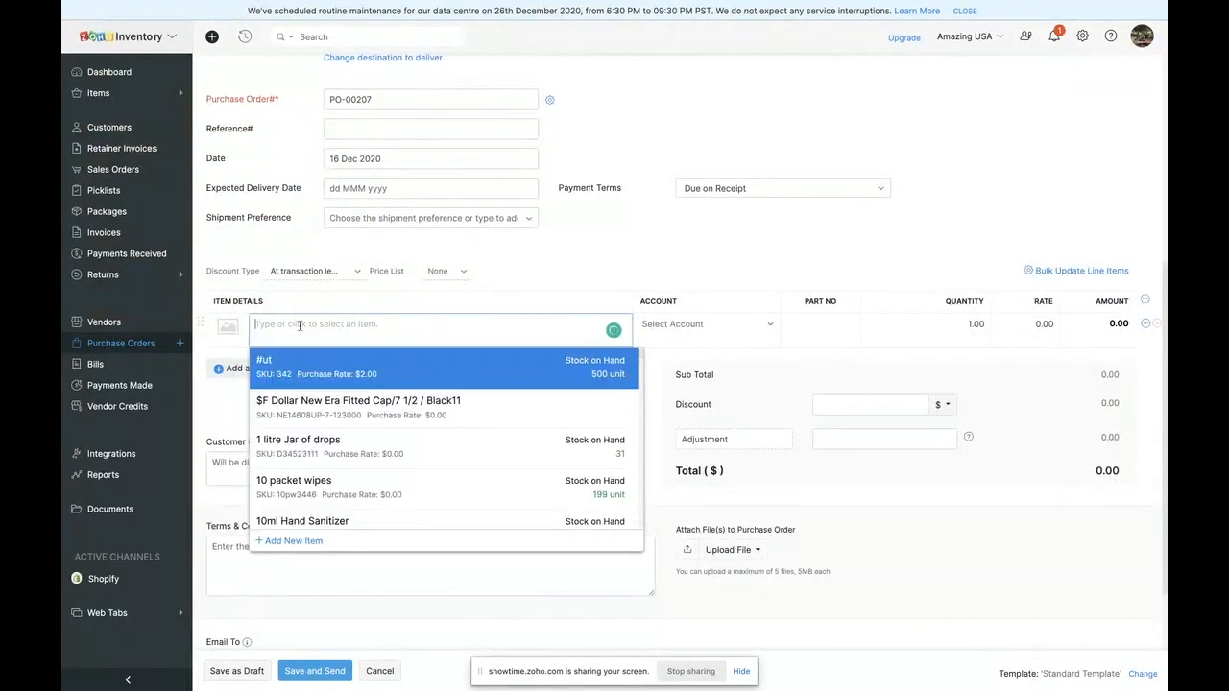
{"action": "scroll", "coordinate": [336, 445], "scroll_direction": "down", "scroll_amount": 3}
{"action": "left_click", "coordinate": [331, 434]}
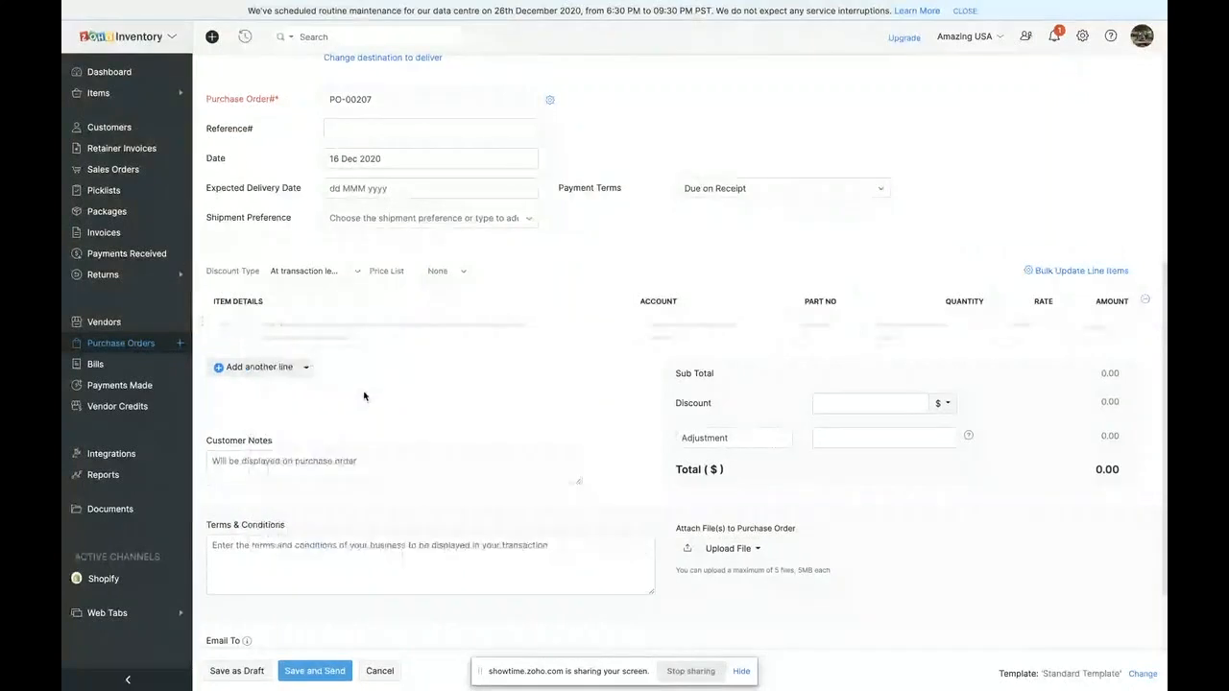
- Add the item Apple Iphone as the purchase order's second line item
{"action": "left_click", "coordinate": [332, 403]}
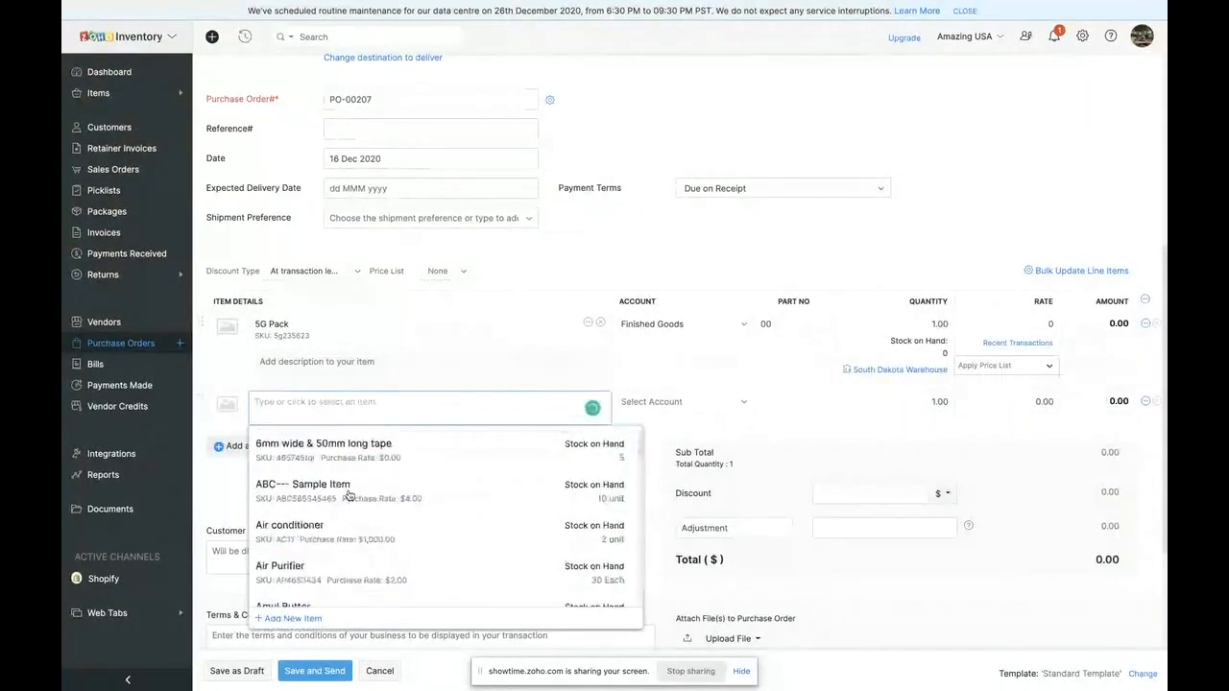
{"action": "scroll", "coordinate": [348, 495], "scroll_direction": "down", "scroll_amount": 2}
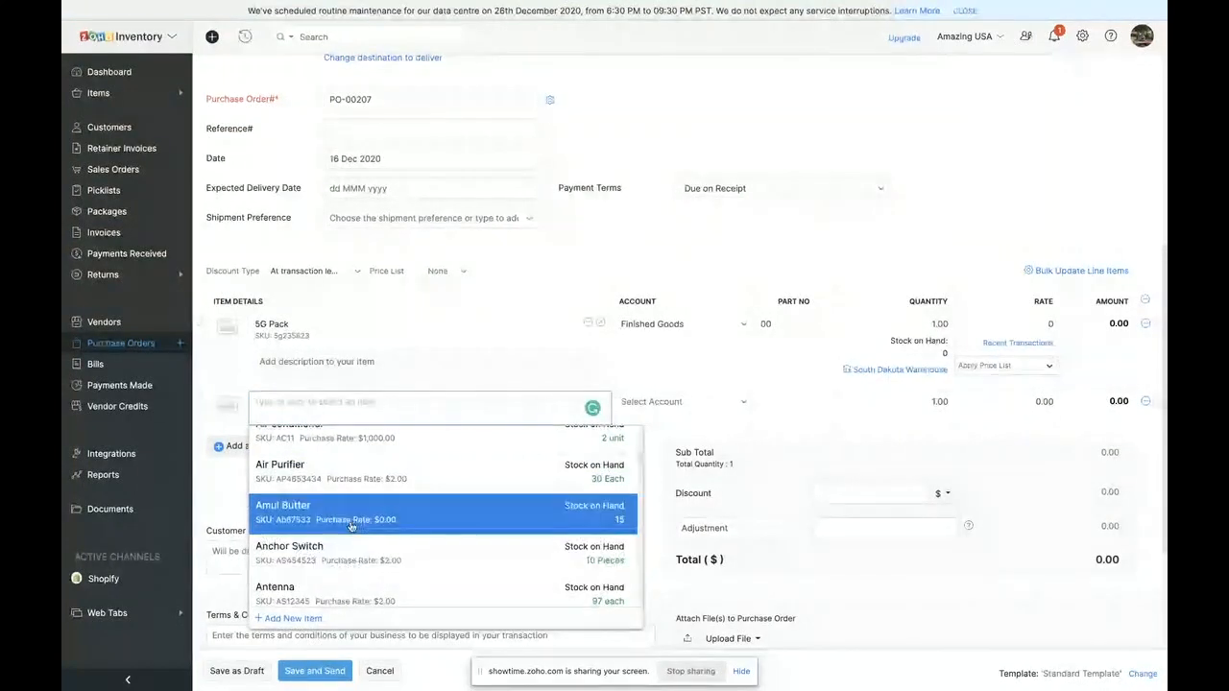
{"action": "scroll", "coordinate": [351, 523], "scroll_direction": "down", "scroll_amount": 1}
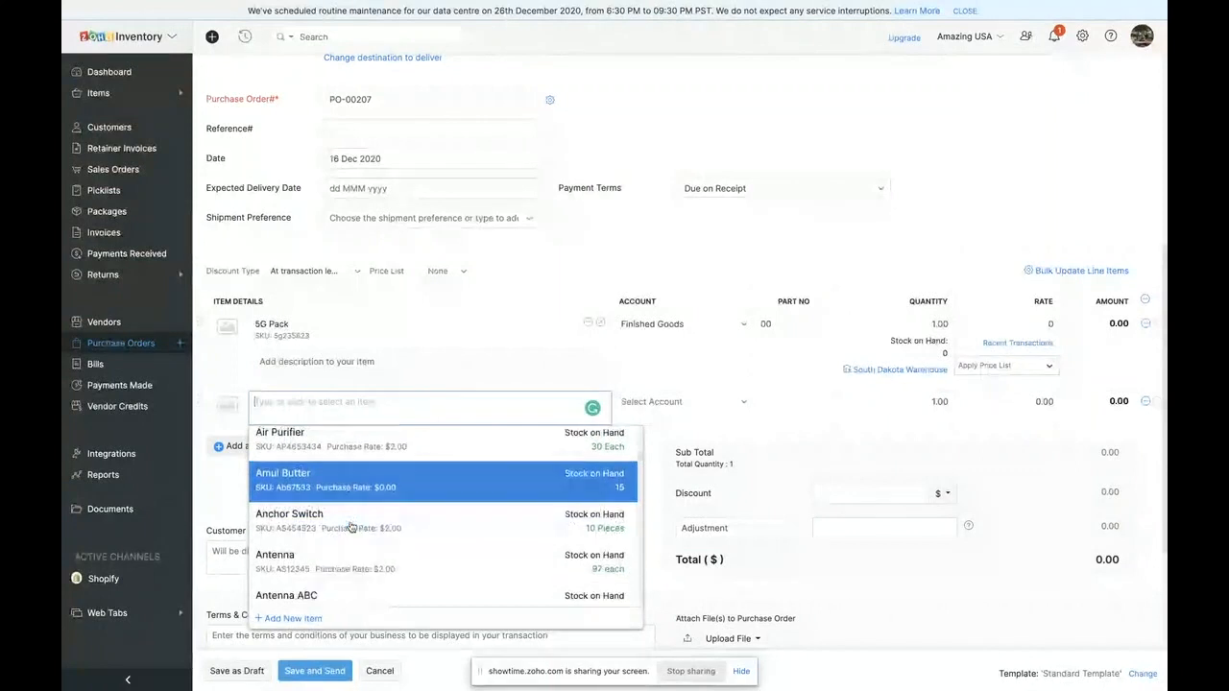
{"action": "scroll", "coordinate": [375, 581], "scroll_direction": "down", "scroll_amount": 3}
{"action": "left_click", "coordinate": [387, 570]}
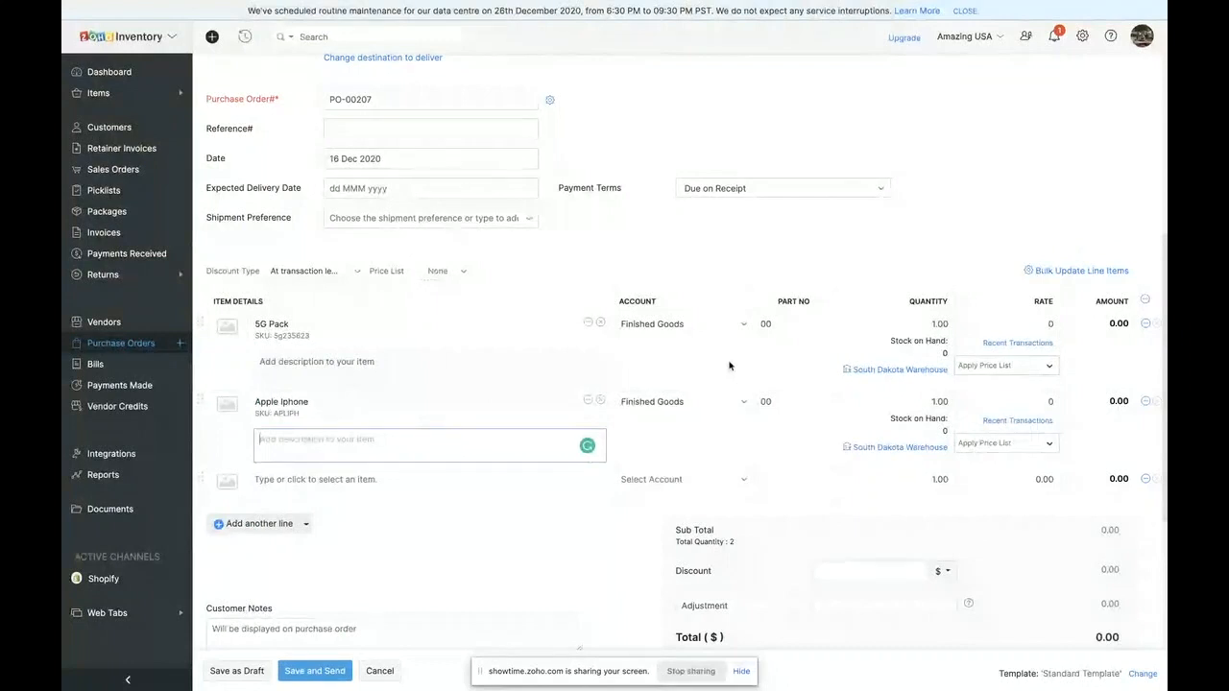
- Set the order quantities to 10 for 5G Pack and 30 for Apple Iphone
{"action": "left_click", "coordinate": [929, 328]}
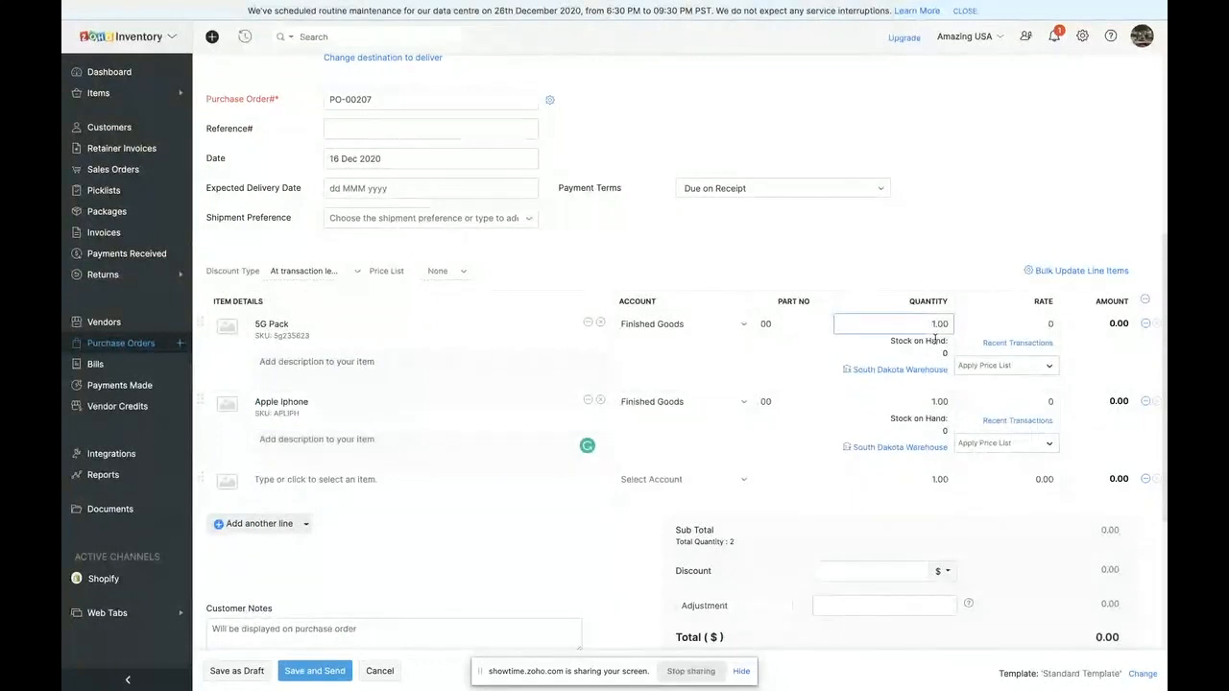
{"action": "type", "text": "0"}
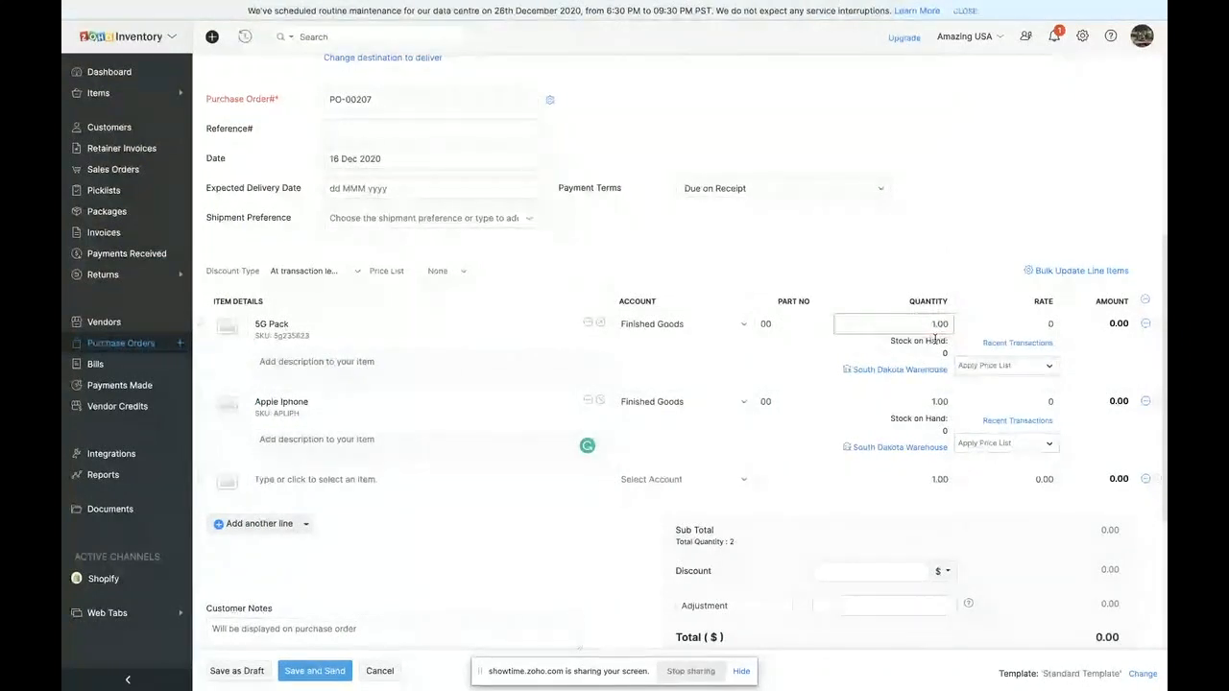
{"action": "left_click", "coordinate": [940, 403]}
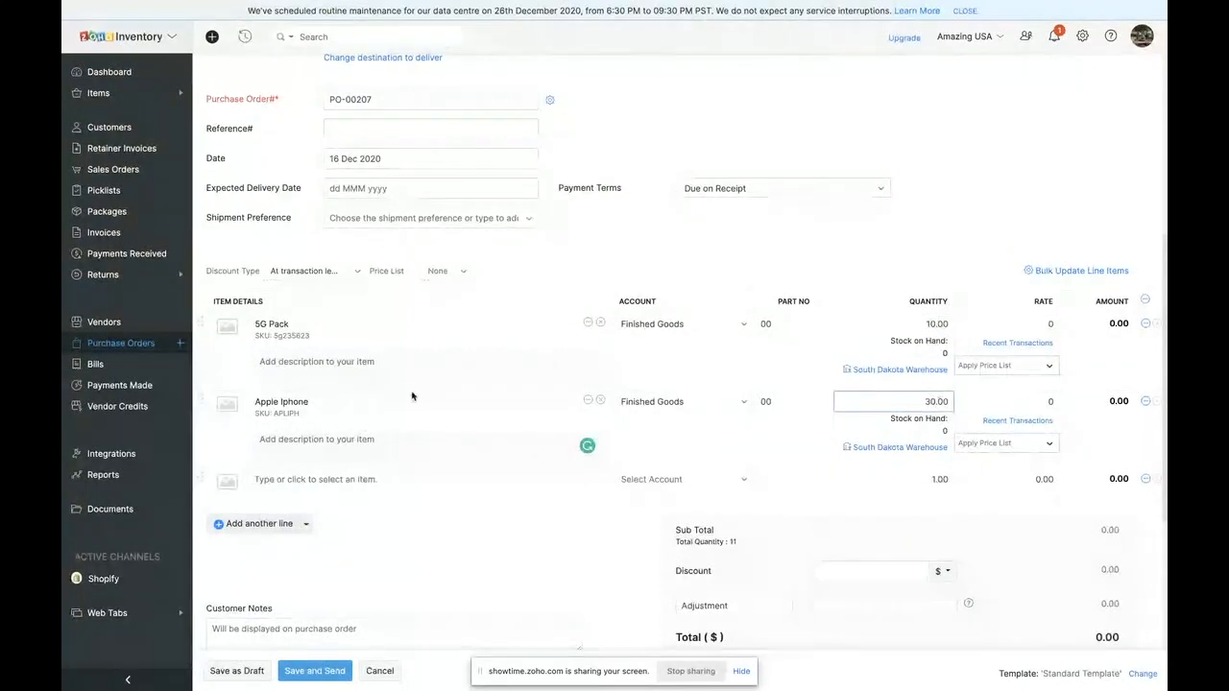
- Replace the Apple Iphone line item with Appy Fizz Drink, found by searching the items for "app"
{"action": "left_click", "coordinate": [602, 403]}
{"action": "scroll", "coordinate": [377, 552], "scroll_direction": "down", "scroll_amount": 2}
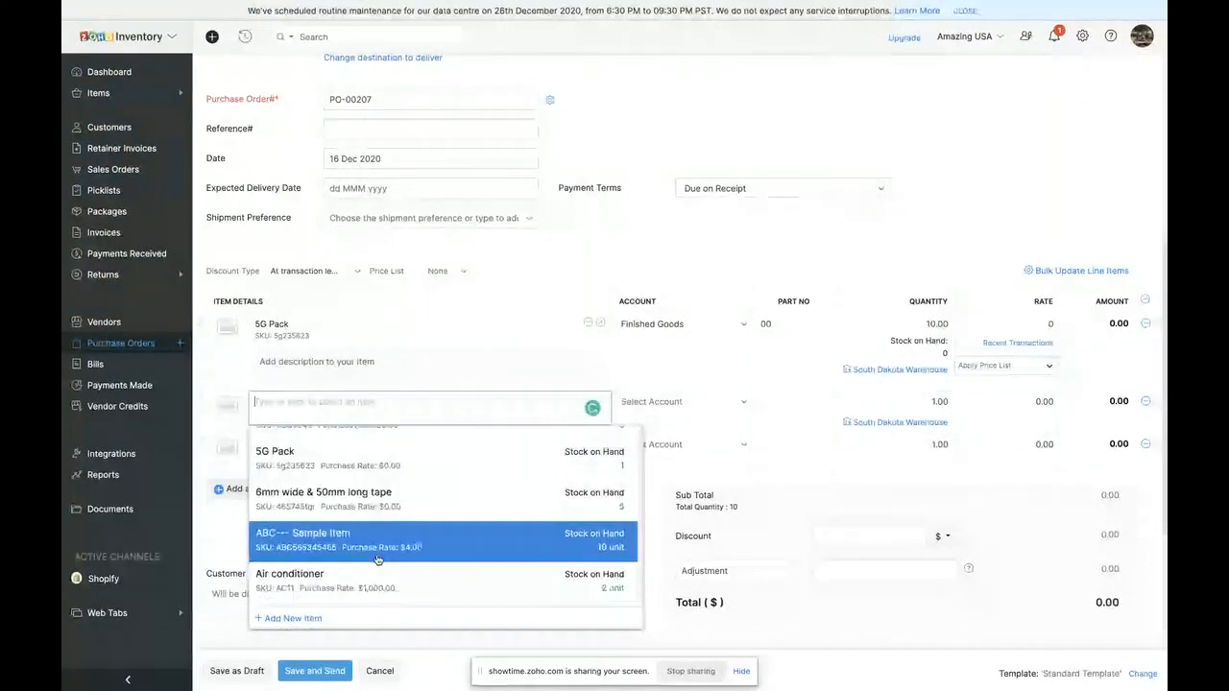
{"action": "scroll", "coordinate": [378, 559], "scroll_direction": "down", "scroll_amount": 10}
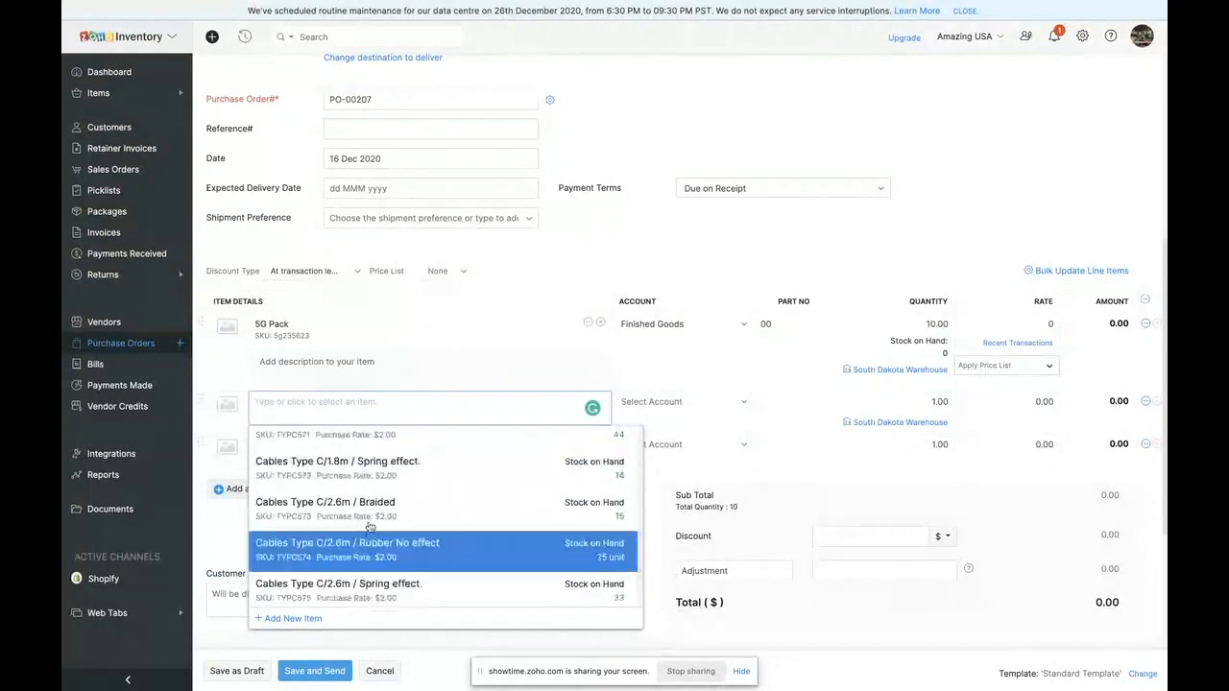
{"action": "scroll", "coordinate": [370, 528], "scroll_direction": "down", "scroll_amount": 3}
{"action": "scroll", "coordinate": [365, 558], "scroll_direction": "down", "scroll_amount": 1}
{"action": "type", "text": "va"}
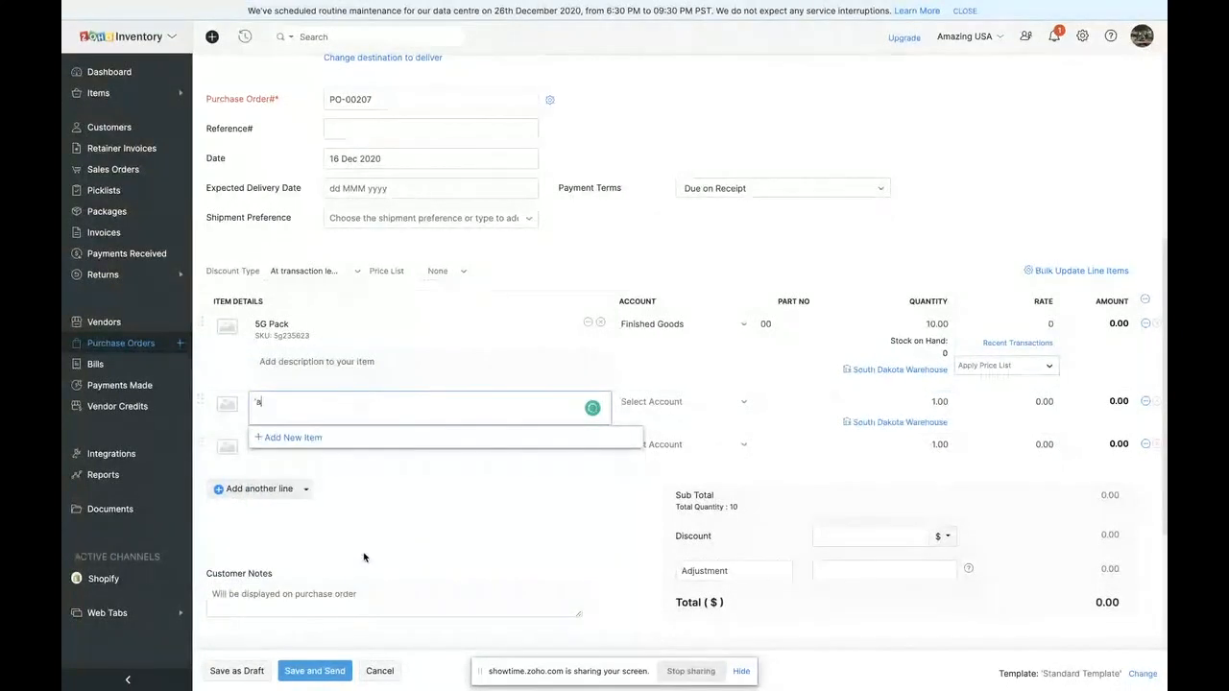
{"action": "key", "text": "BackSpace"}
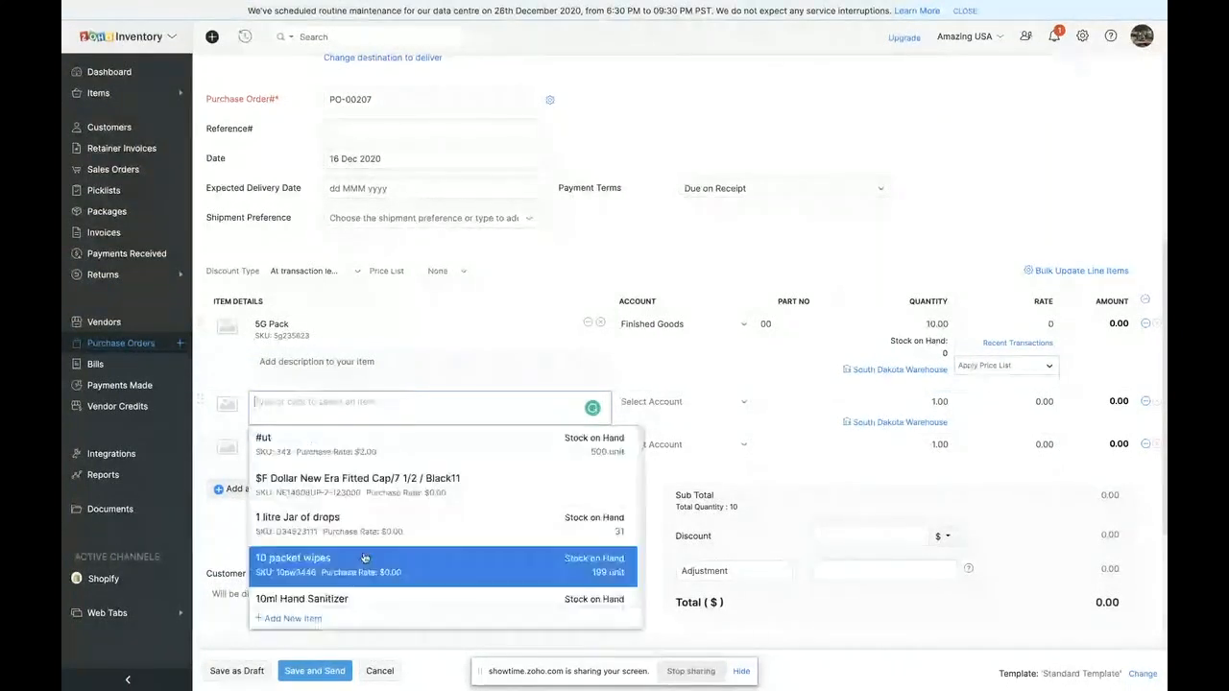
{"action": "type", "text": "app"}
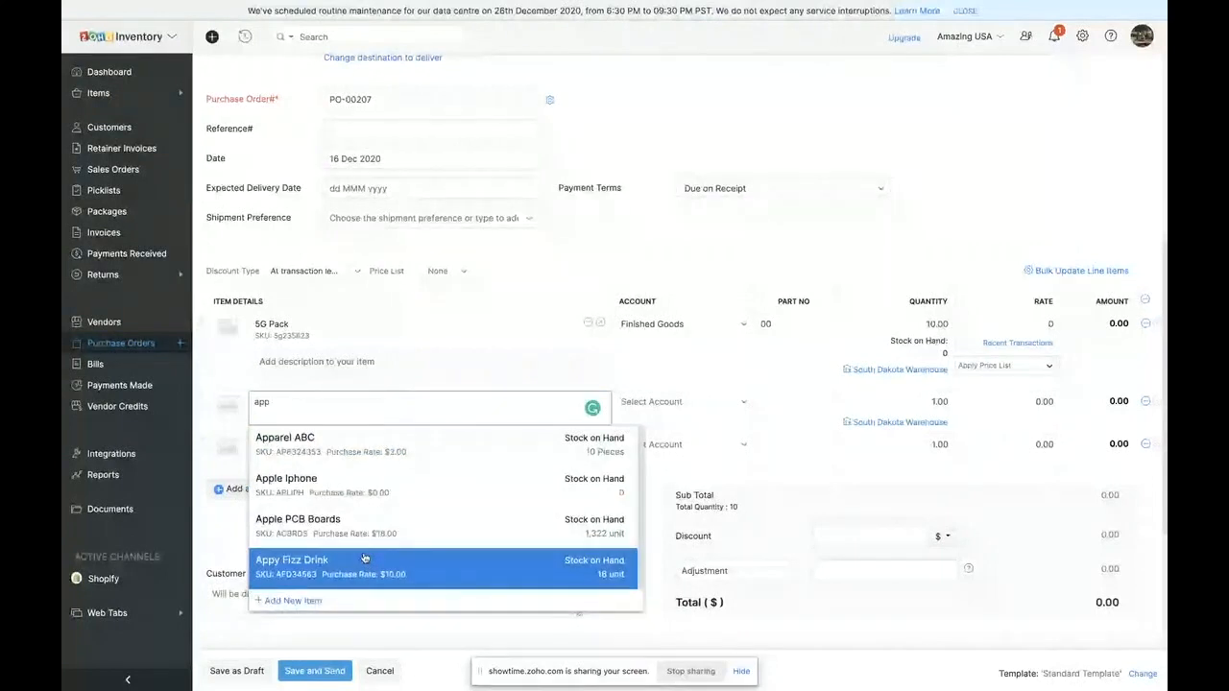
{"action": "left_click", "coordinate": [365, 559]}
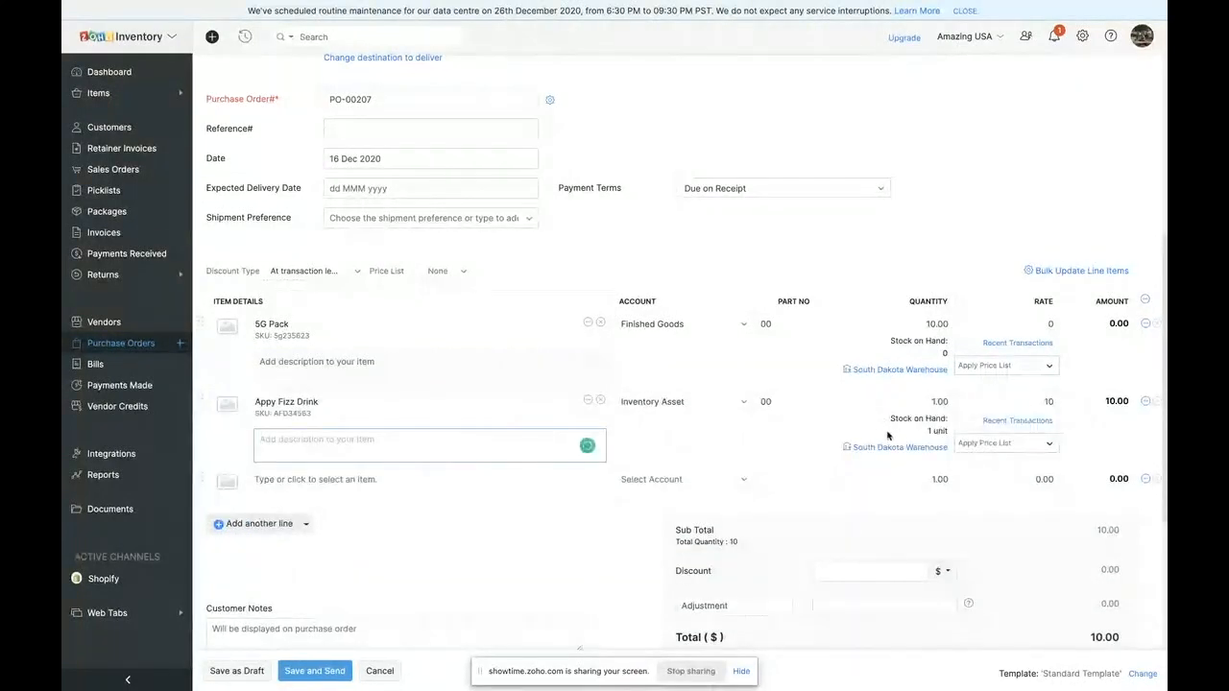
- Set the order quantity of Appy Fizz Drink to 20
{"action": "left_click", "coordinate": [935, 401]}
{"action": "type", "text": "20"}
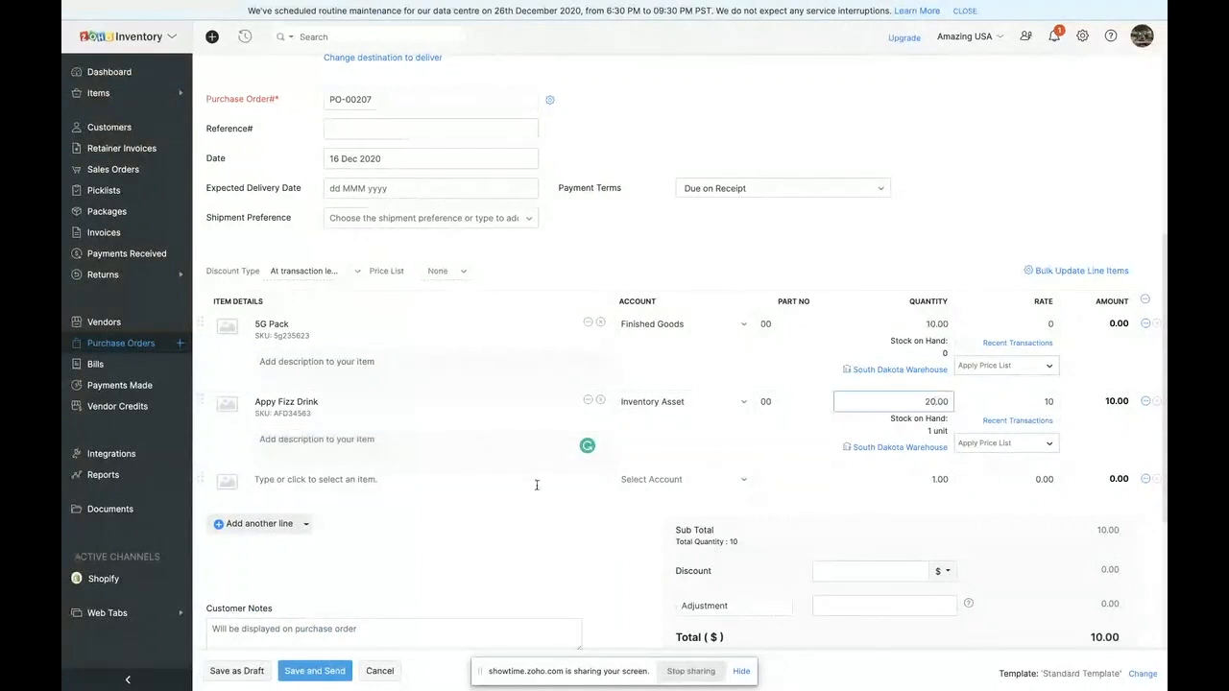
{"action": "left_click", "coordinate": [510, 514]}
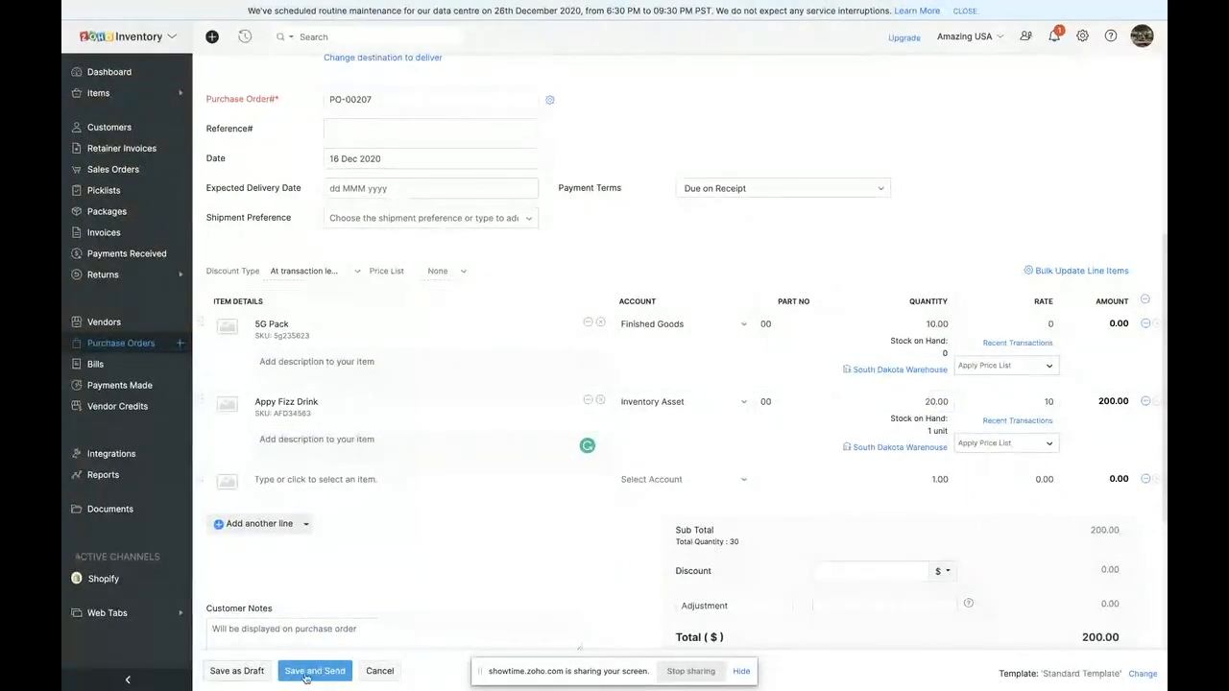
- Save the purchase order without emailing it to the vendor and mark it as issued
{"action": "left_click", "coordinate": [304, 675]}
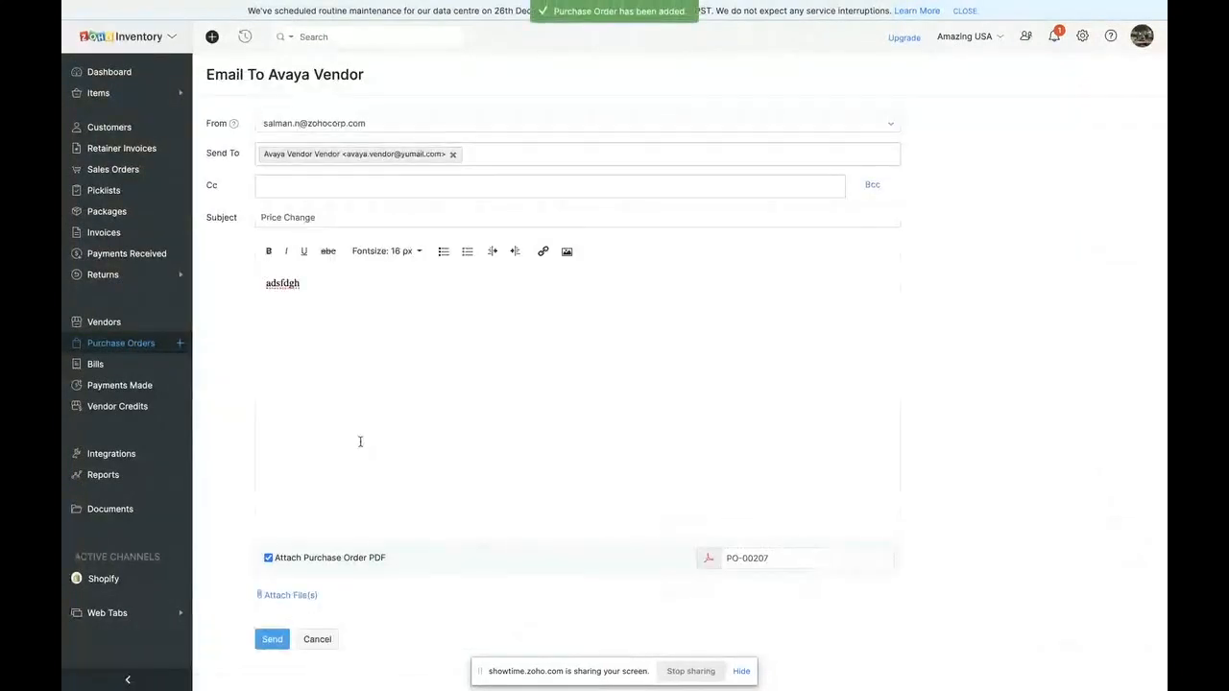
{"action": "left_click", "coordinate": [311, 647]}
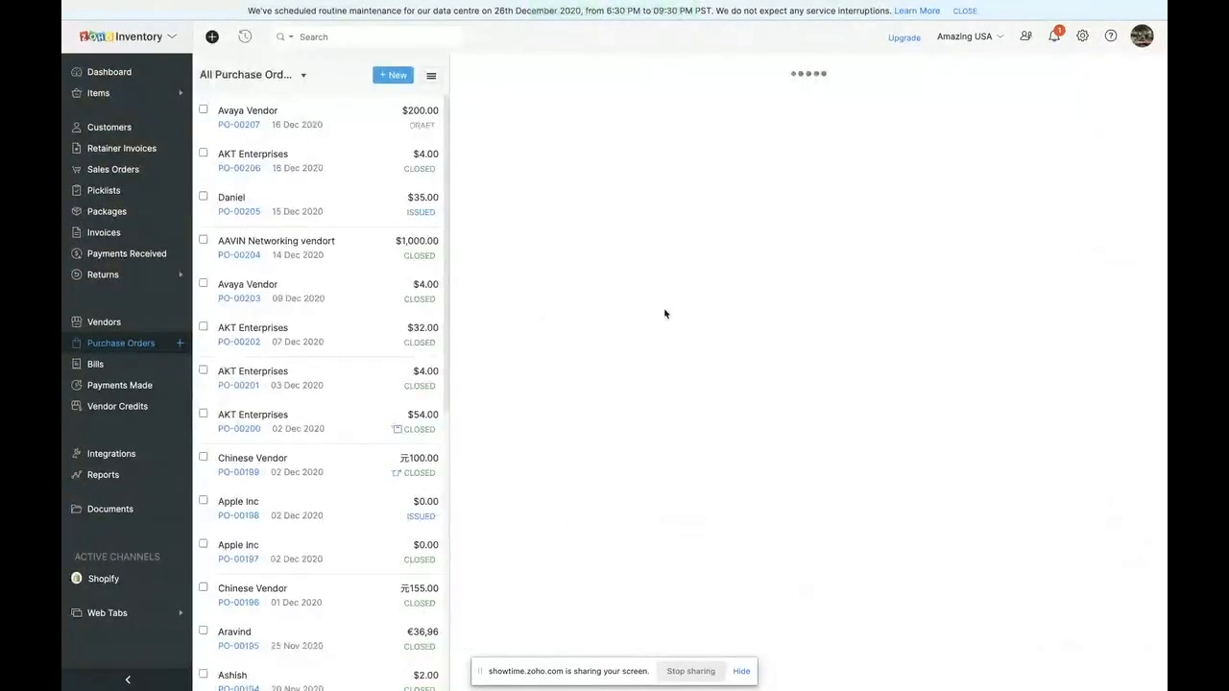
{"action": "left_click", "coordinate": [989, 152]}
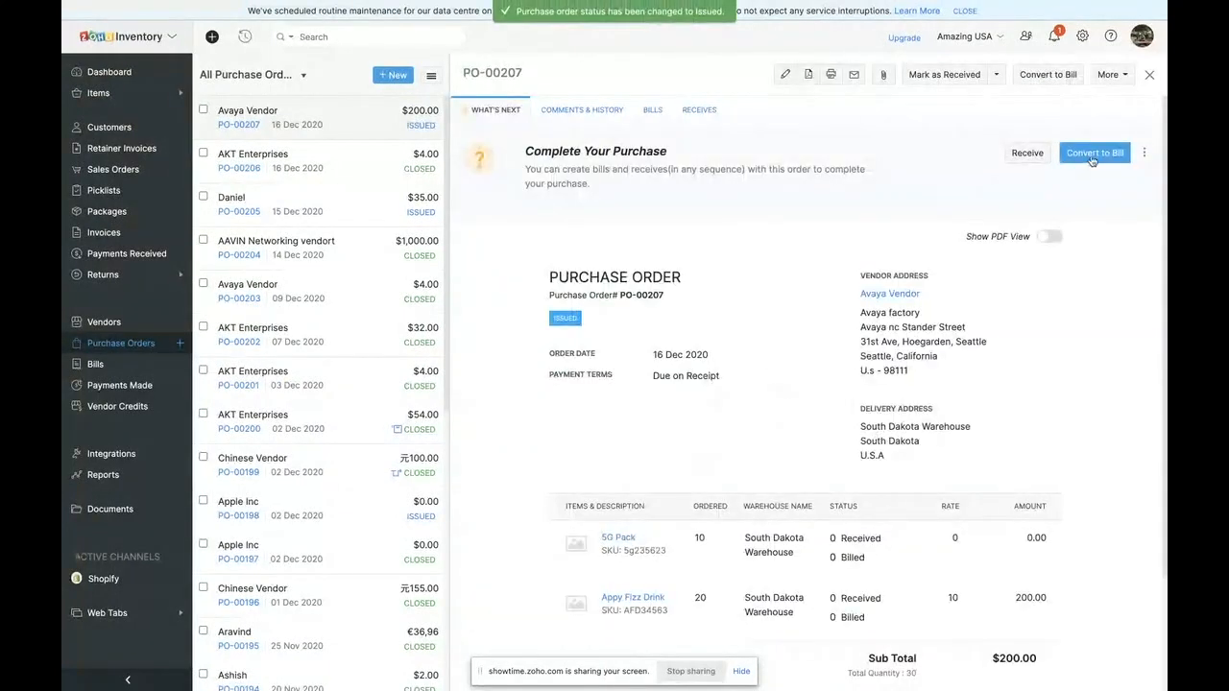
- Start a purchase receive for the order and enter YU657RT as both batch reference and manufacturer batch for Appy Fizz Drink
{"action": "left_click", "coordinate": [1028, 154]}
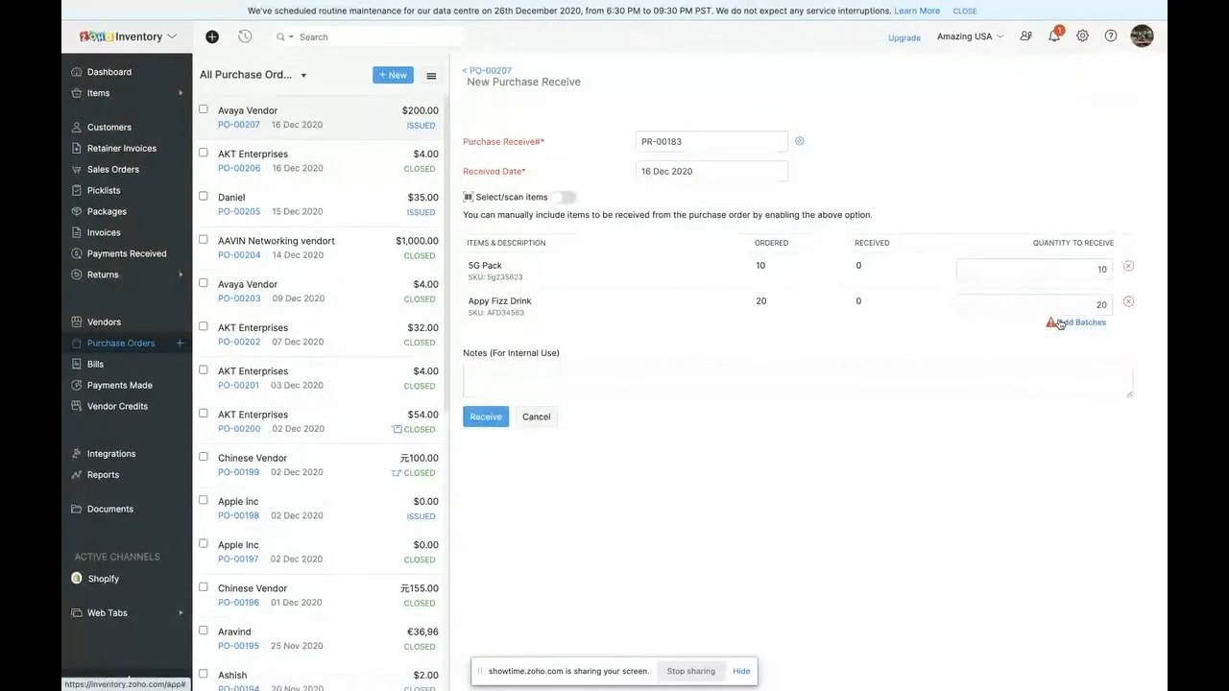
{"action": "left_click", "coordinate": [1061, 324]}
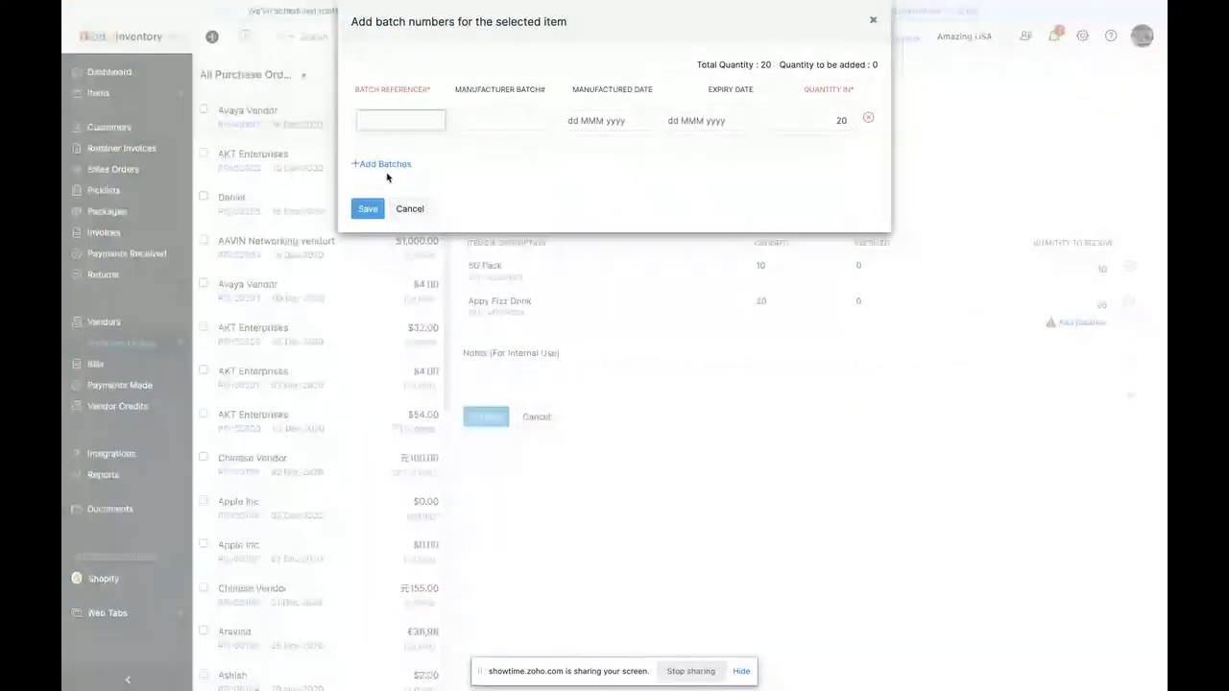
{"action": "type", "text": "YU857RT"}
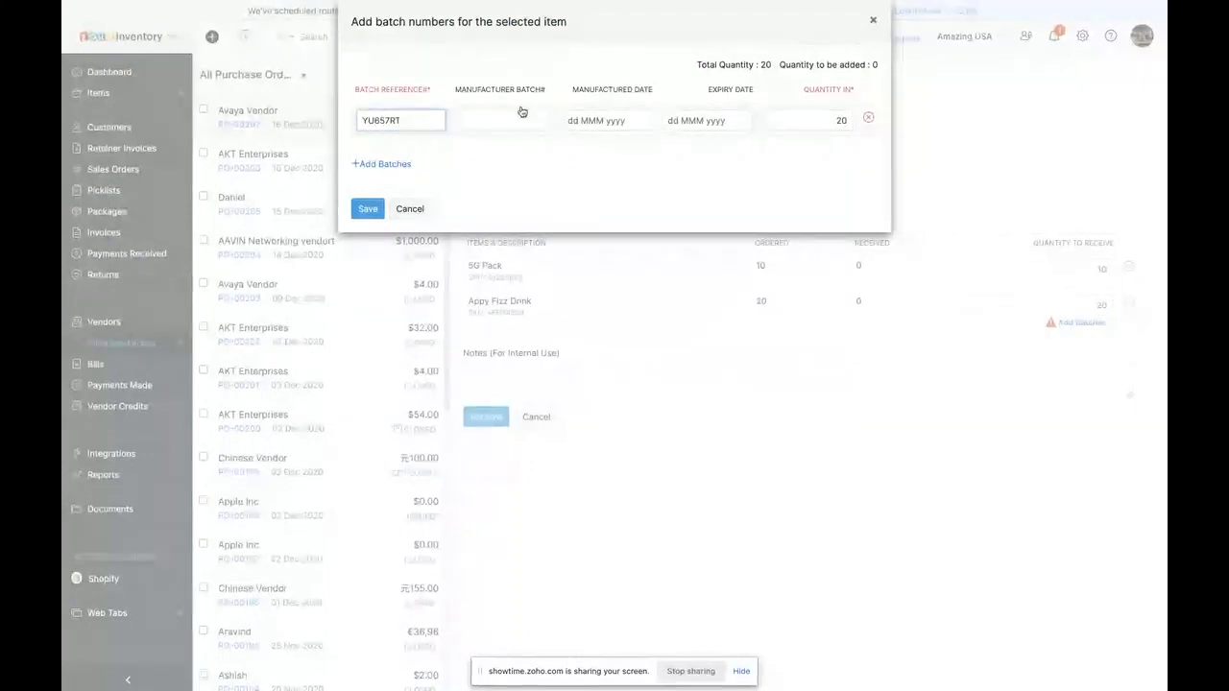
{"action": "left_click", "coordinate": [519, 117]}
{"action": "left_click_drag", "start_coordinate": [412, 120], "coordinate": [259, 122]}
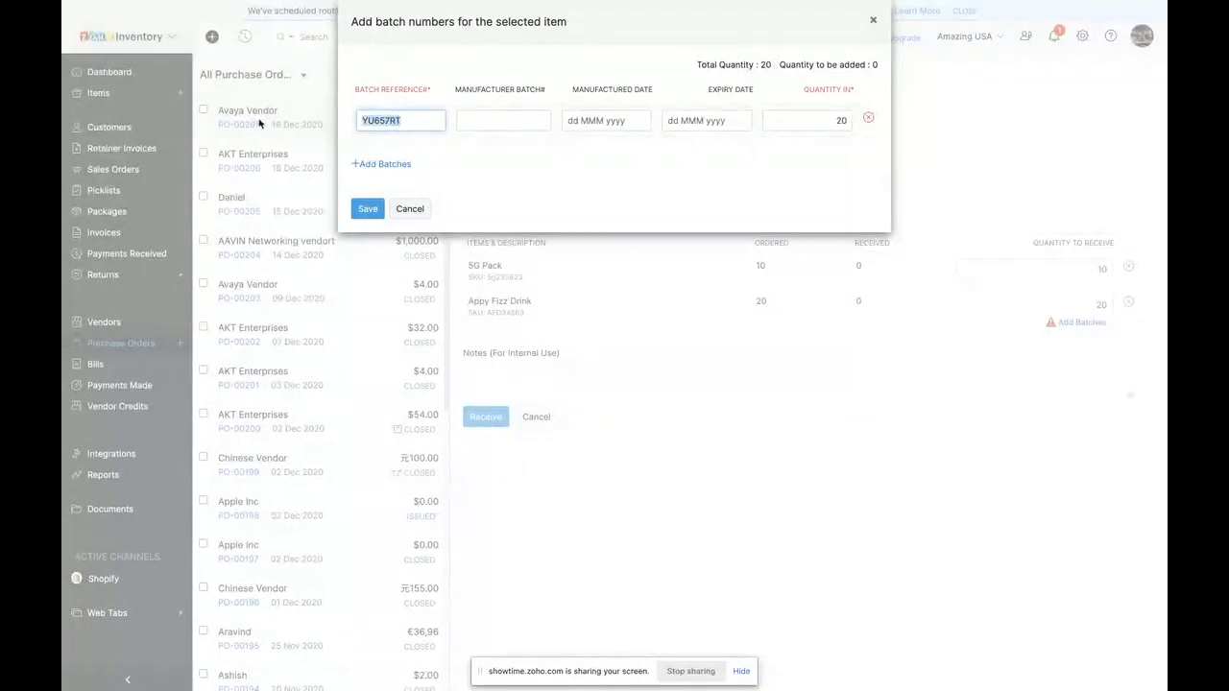
{"action": "key", "text": "ctrl+c"}
{"action": "left_click", "coordinate": [496, 116]}
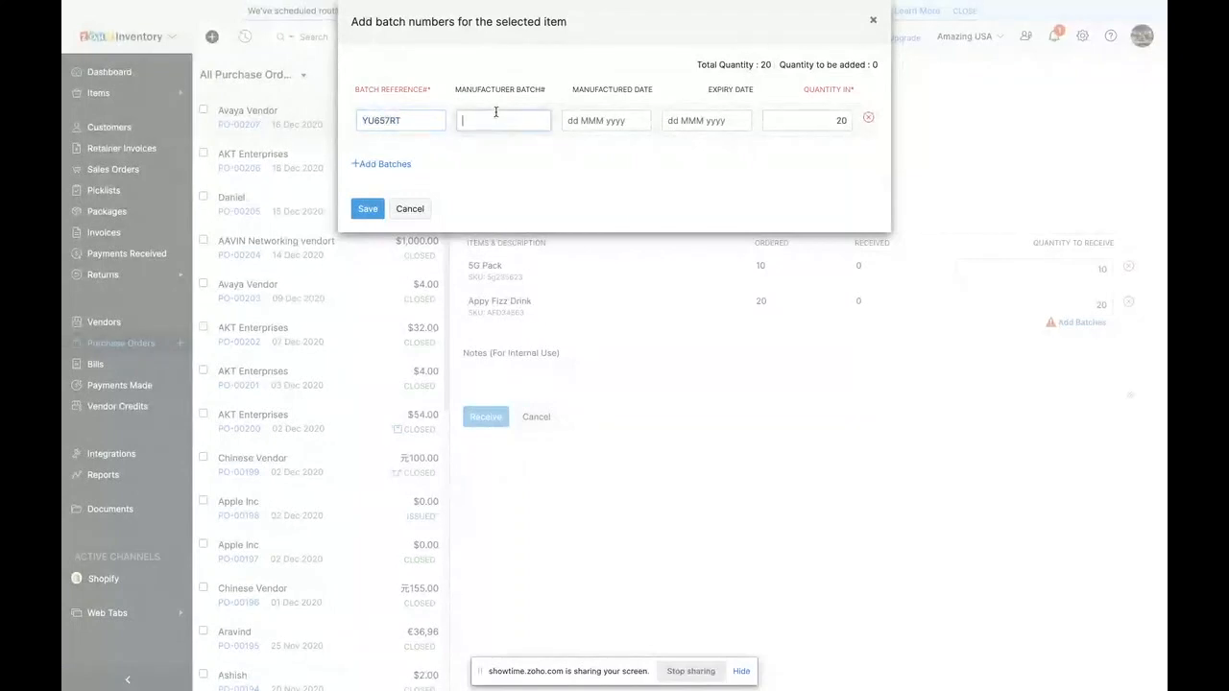
{"action": "key", "text": "ctrl+v"}
- Set batch YU657RT's manufactured date to 01 Nov 2020 and its expiry date to 01 Mar 2021
{"action": "left_click", "coordinate": [579, 122]}
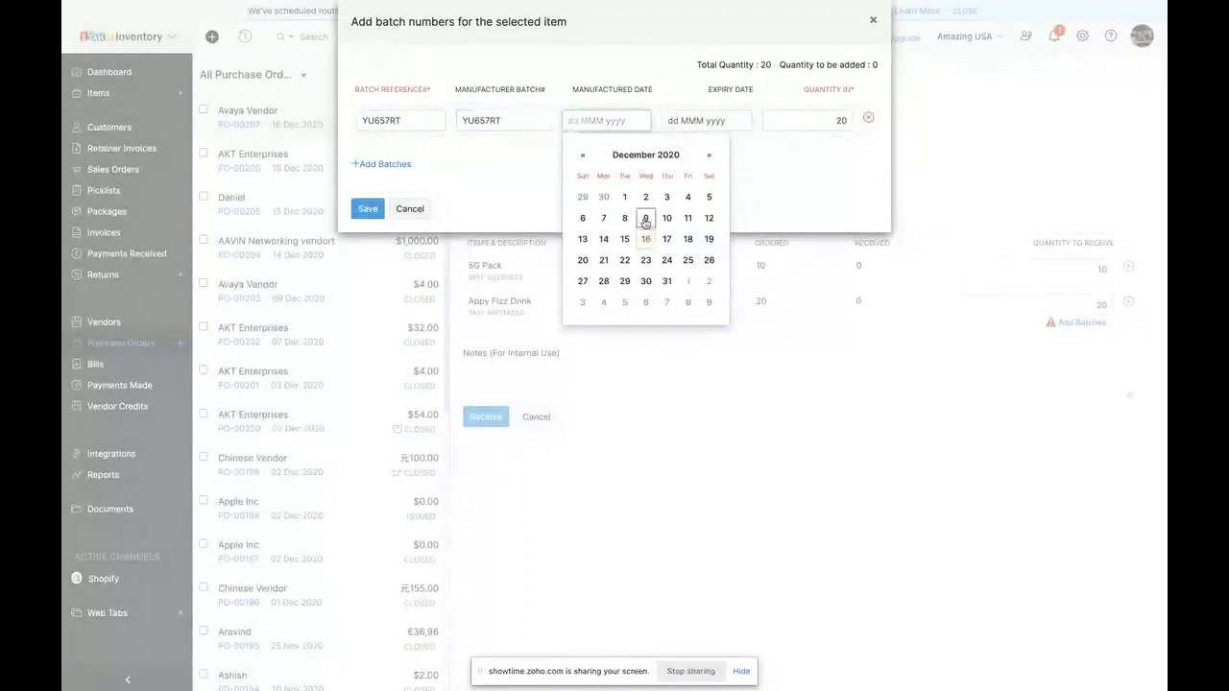
{"action": "left_click", "coordinate": [585, 160]}
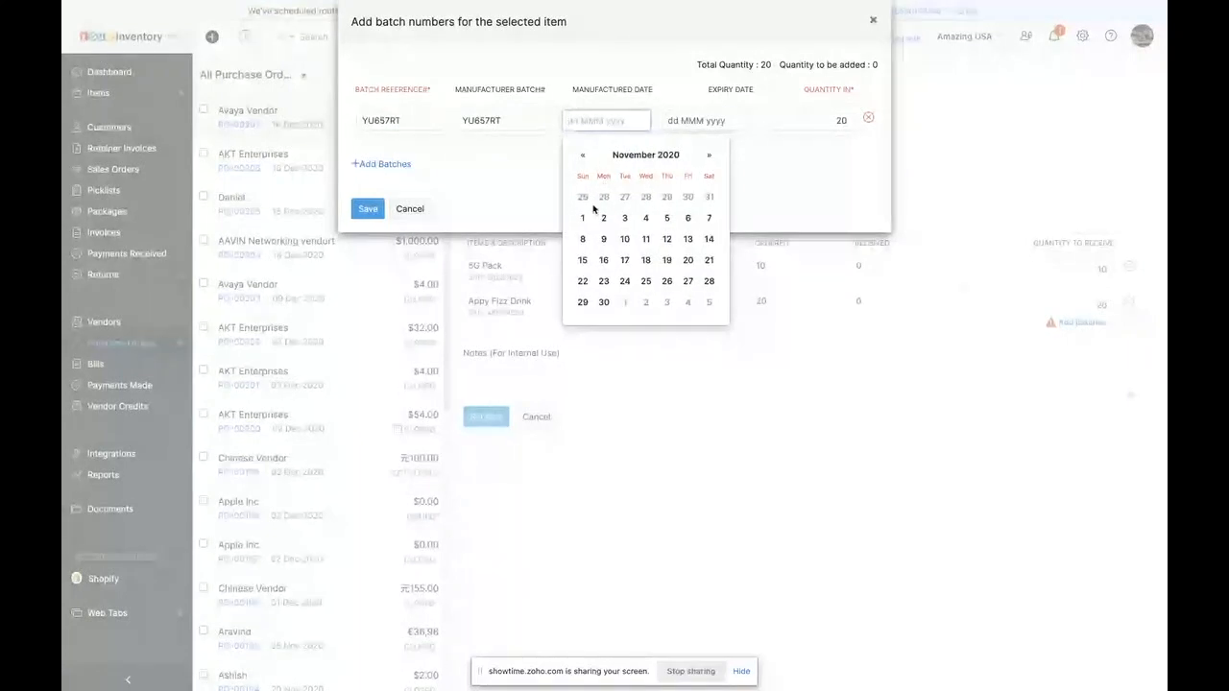
{"action": "left_click", "coordinate": [582, 196]}
{"action": "left_click", "coordinate": [684, 120]}
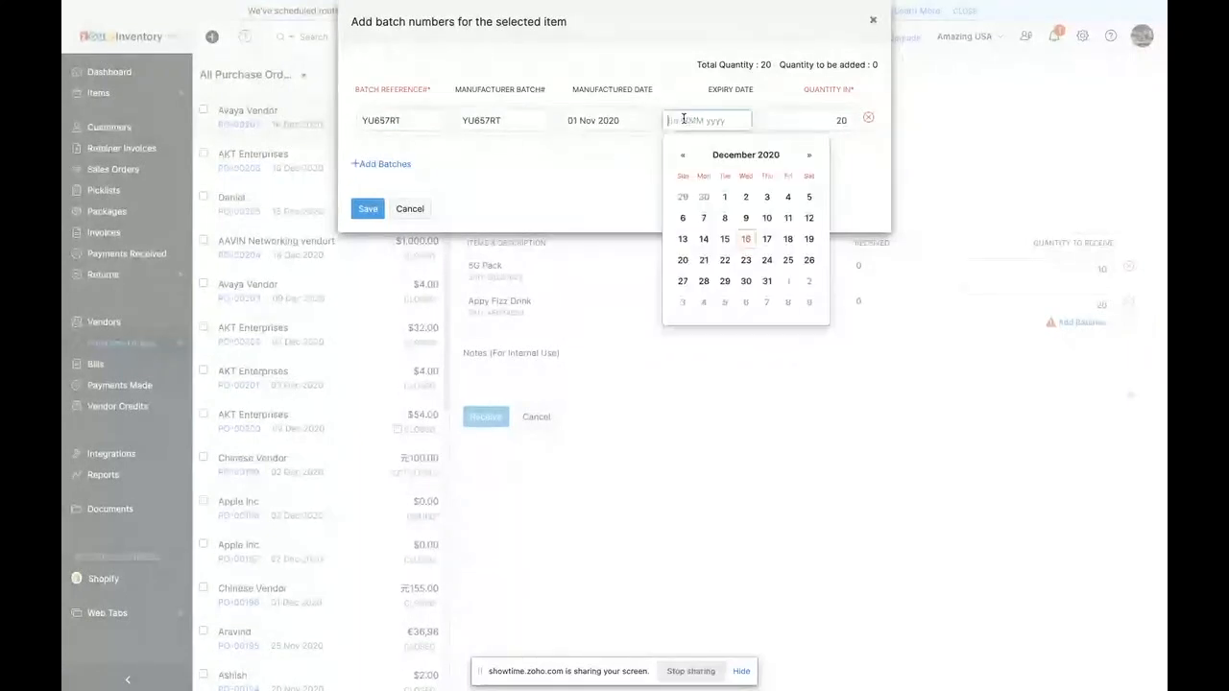
{"action": "left_click", "coordinate": [808, 155]}
{"action": "left_click", "coordinate": [809, 154]}
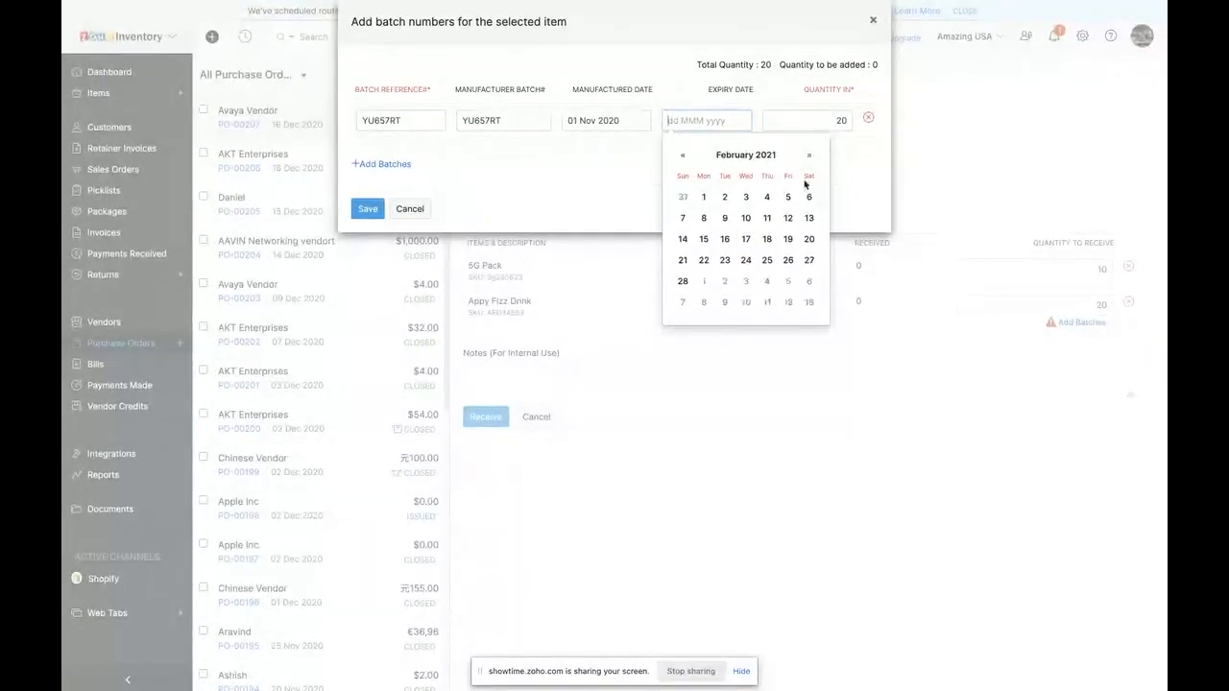
{"action": "left_click", "coordinate": [704, 281]}
- Add a second batch row for Appy Fizz Drink and set the incoming quantity of batch YU657RT to 10
{"action": "left_click", "coordinate": [831, 117]}
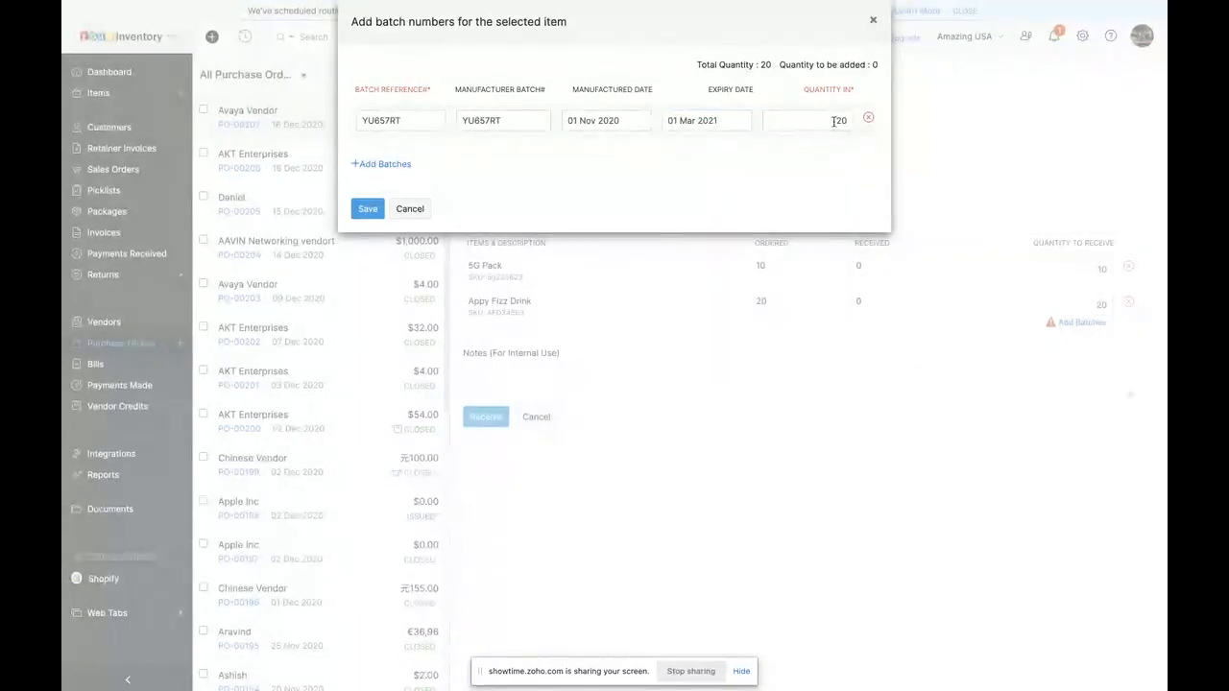
{"action": "left_click", "coordinate": [382, 166]}
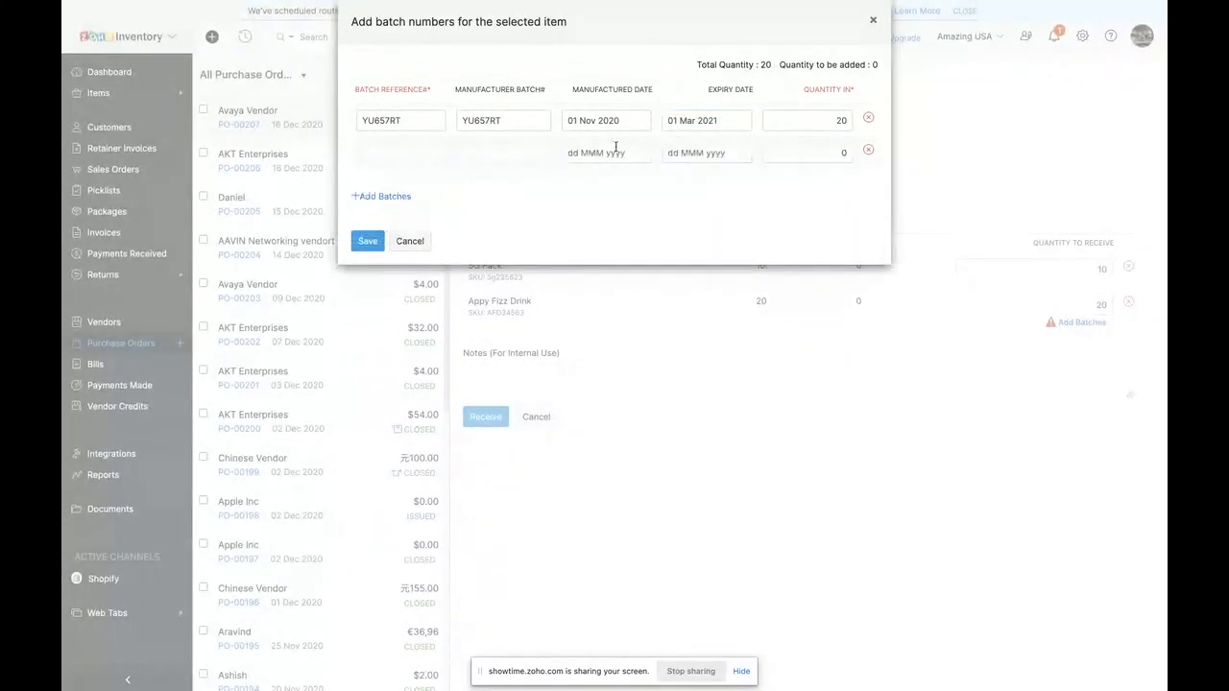
{"action": "left_click", "coordinate": [832, 121]}
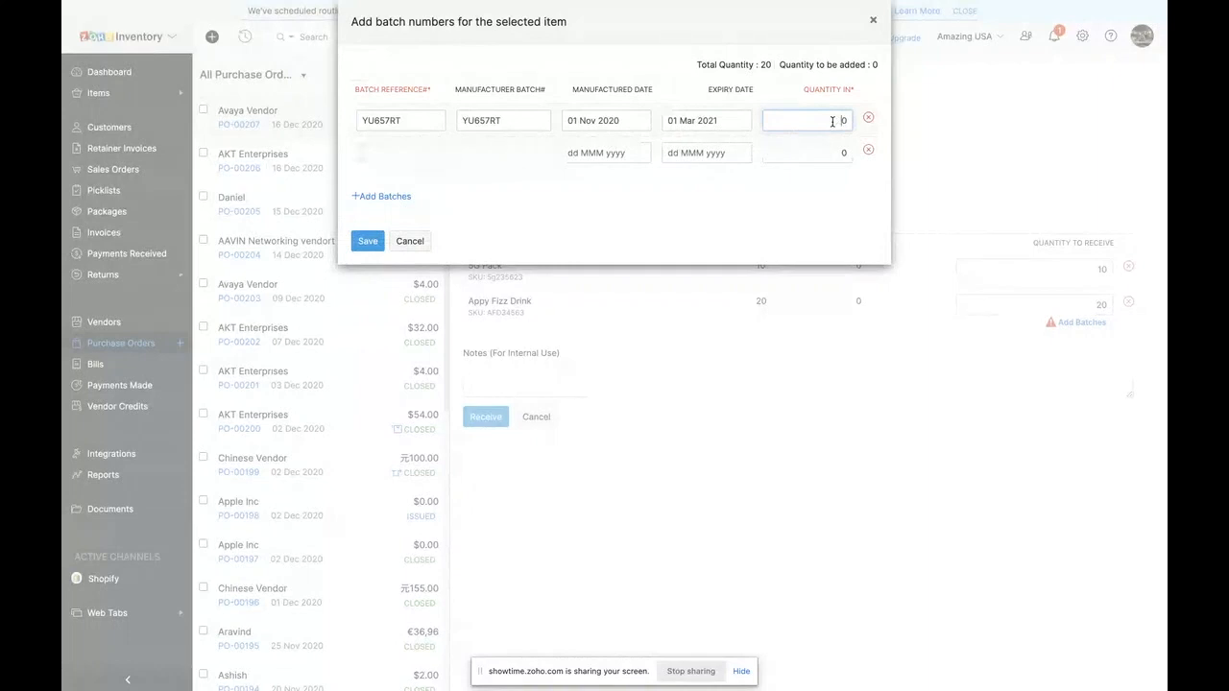
{"action": "type", "text": "1"}
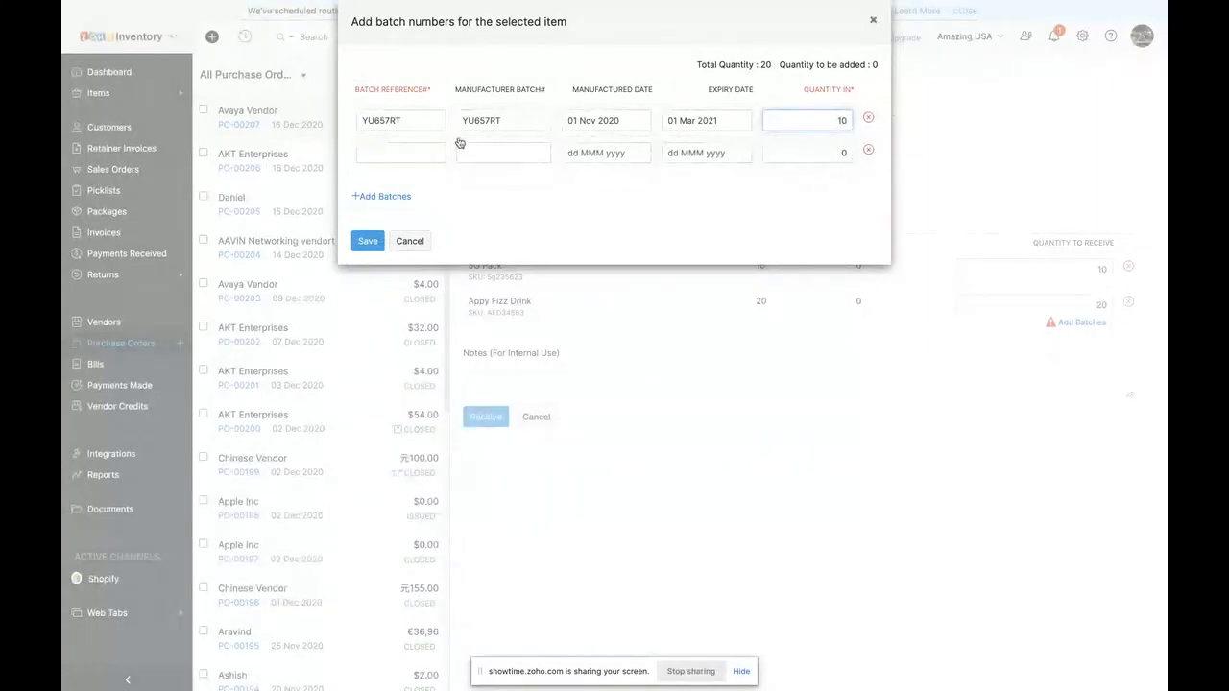
- Enter YT7865 as both batch reference and manufacturer batch in the second batch row
{"action": "left_click", "coordinate": [392, 151]}
{"action": "type", "text": "YT7865"}
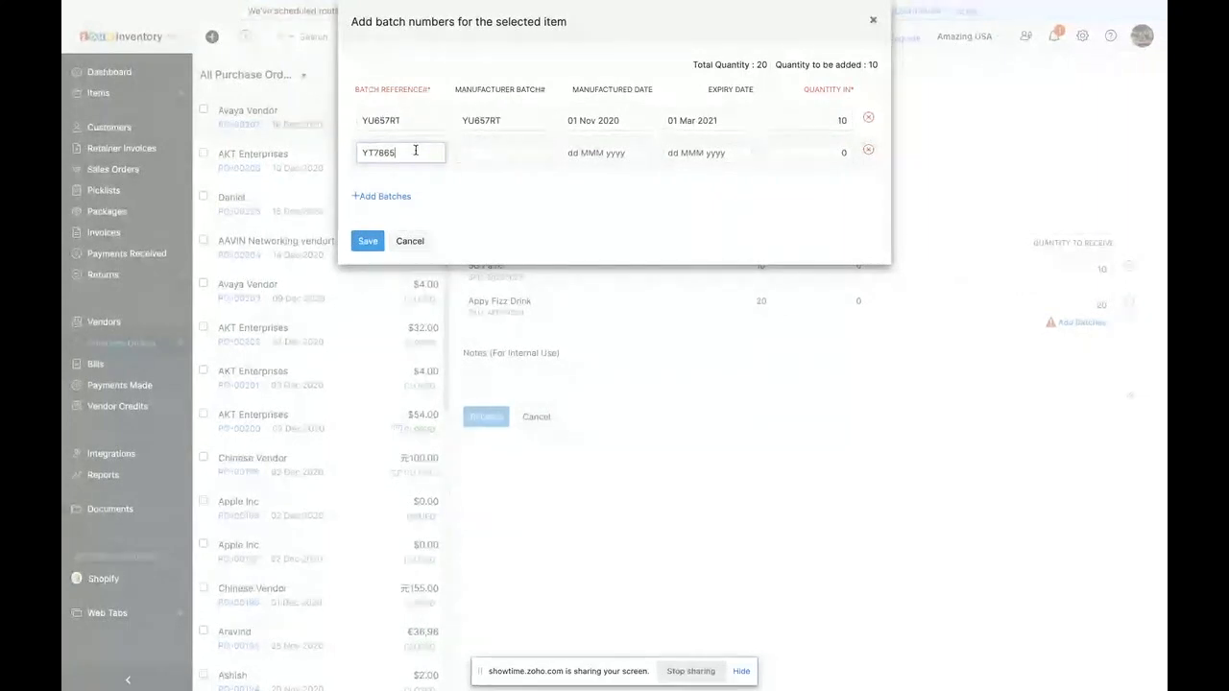
{"action": "left_click_drag", "start_coordinate": [414, 151], "coordinate": [283, 154]}
{"action": "left_click", "coordinate": [486, 154]}
{"action": "key", "text": "ctrl+v"}
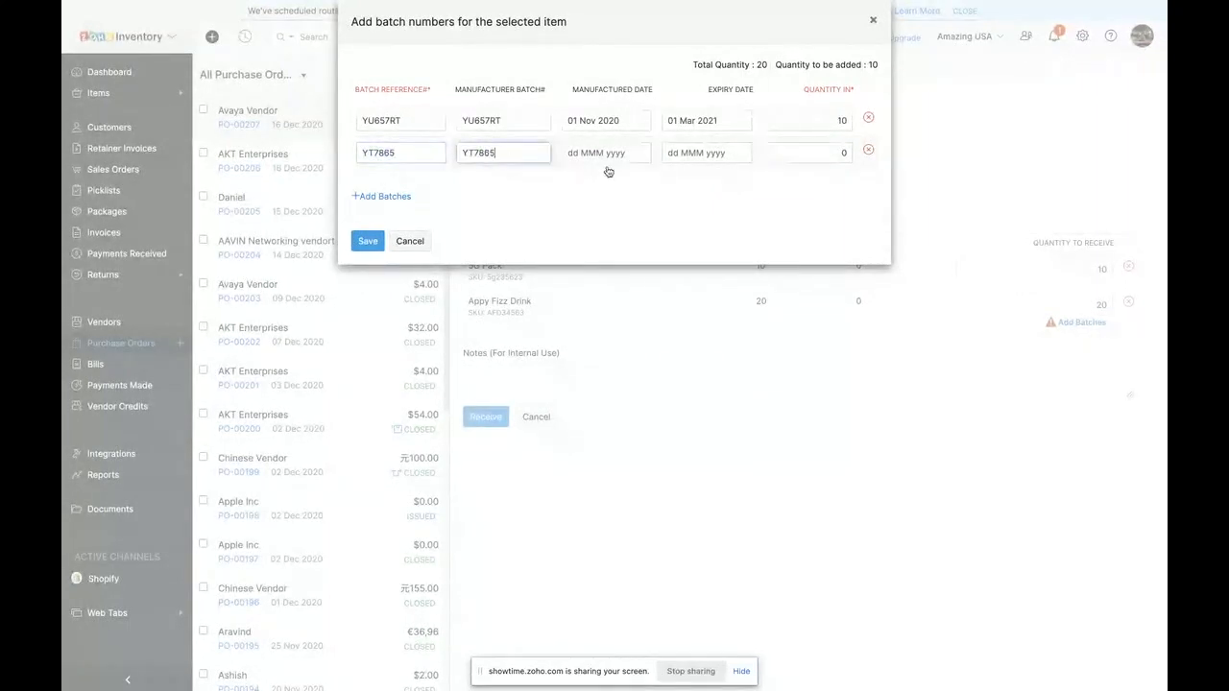
- Set batch YT7865's manufactured date to 01 Oct 2020 and its expiry date to 10 Feb 2021
{"action": "left_click", "coordinate": [602, 154]}
{"action": "left_click", "coordinate": [582, 188]}
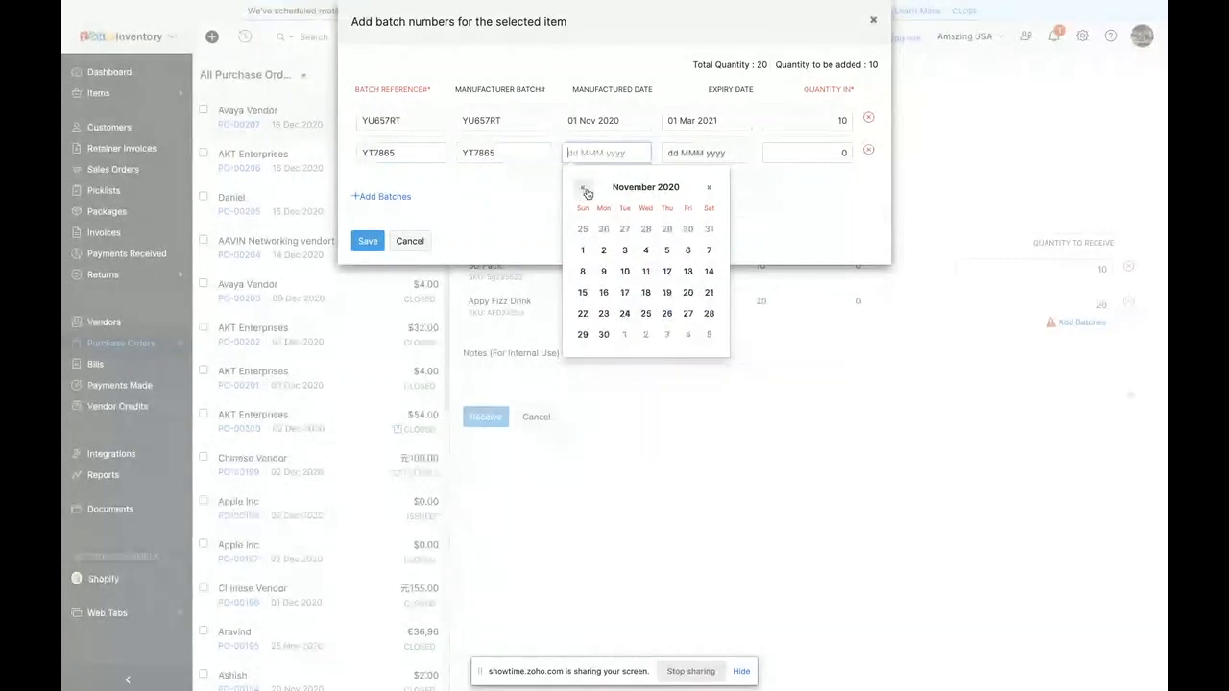
{"action": "left_click", "coordinate": [582, 187]}
{"action": "left_click", "coordinate": [673, 231]}
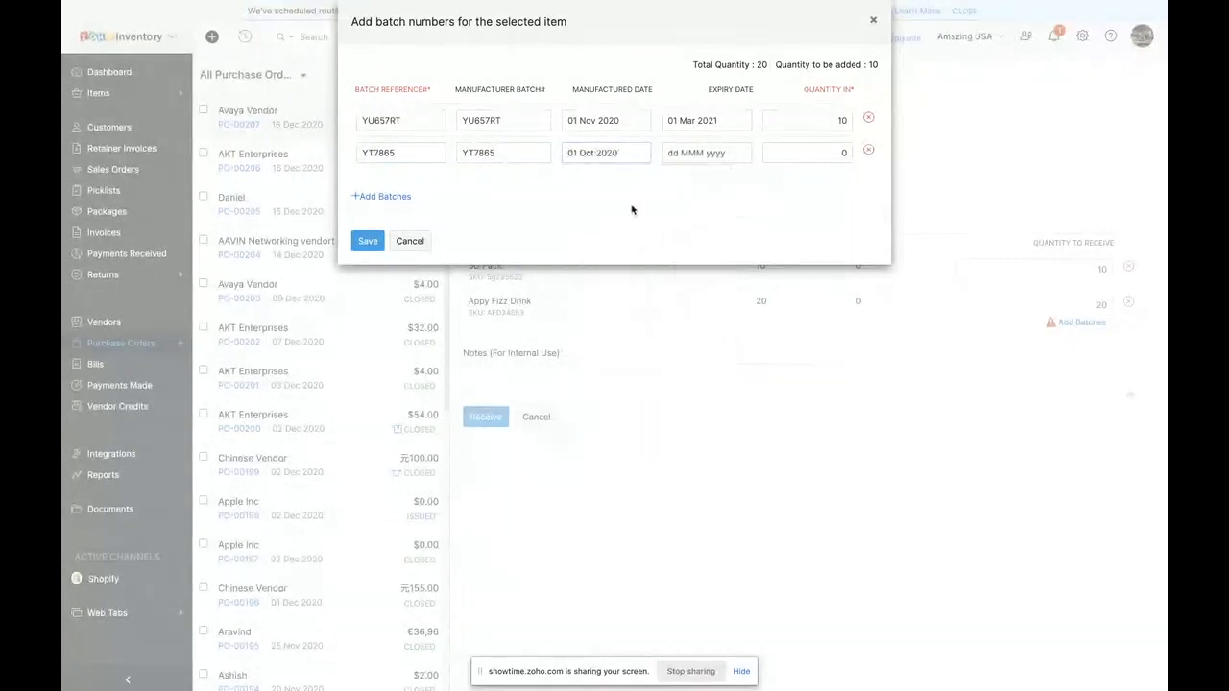
{"action": "left_click", "coordinate": [700, 153]}
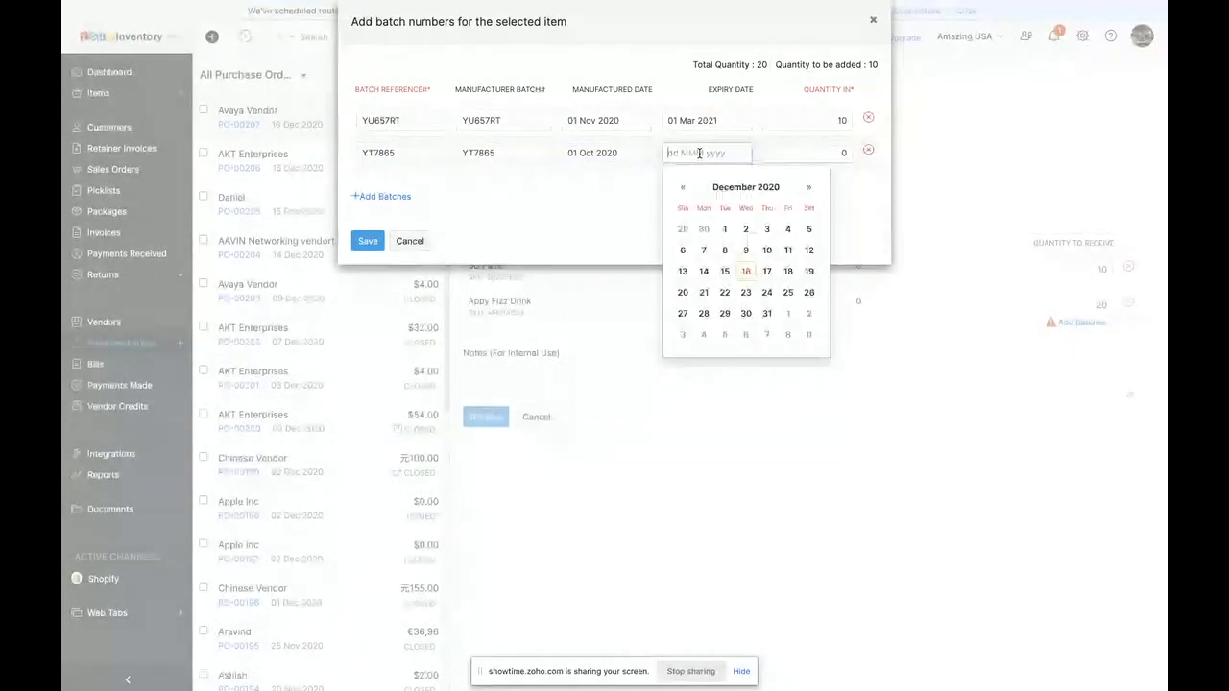
{"action": "left_click", "coordinate": [808, 187]}
{"action": "left_click", "coordinate": [808, 187]}
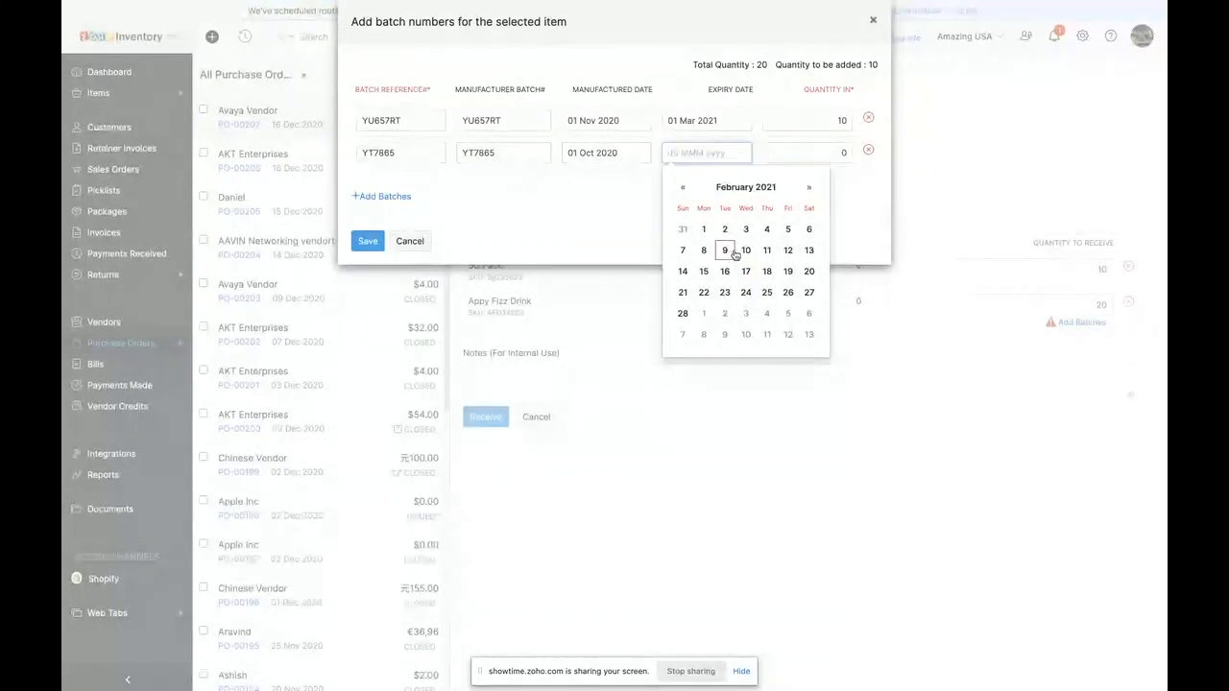
{"action": "left_click", "coordinate": [746, 250]}
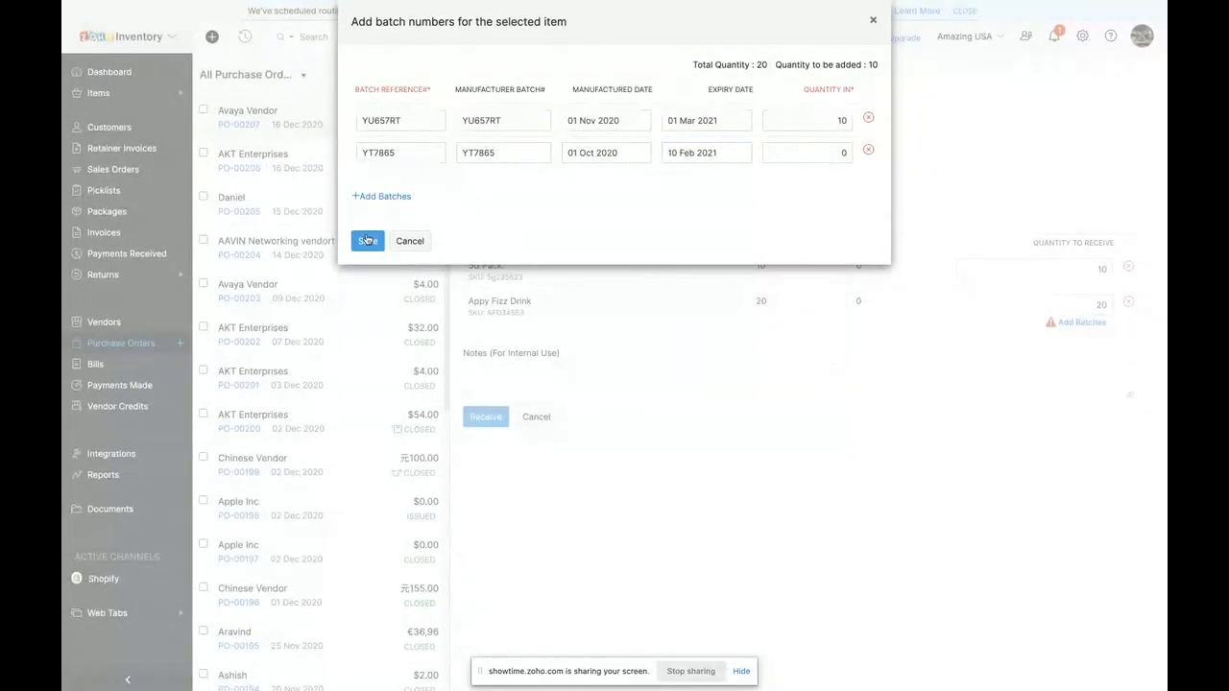
- Set the incoming quantity of batch YT7865 to 10 and save the batches for Appy Fizz Drink
{"action": "left_click", "coordinate": [366, 240]}
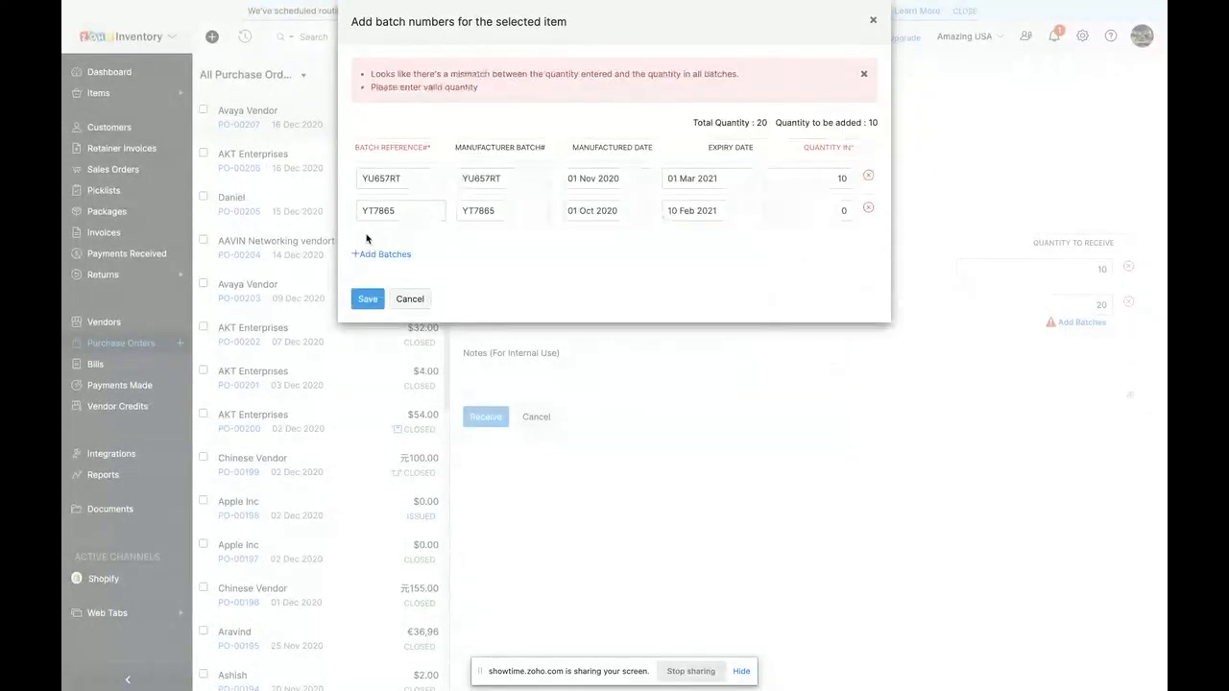
{"action": "left_click", "coordinate": [843, 210]}
{"action": "key", "text": "BackSpace"}
{"action": "type", "text": "10"}
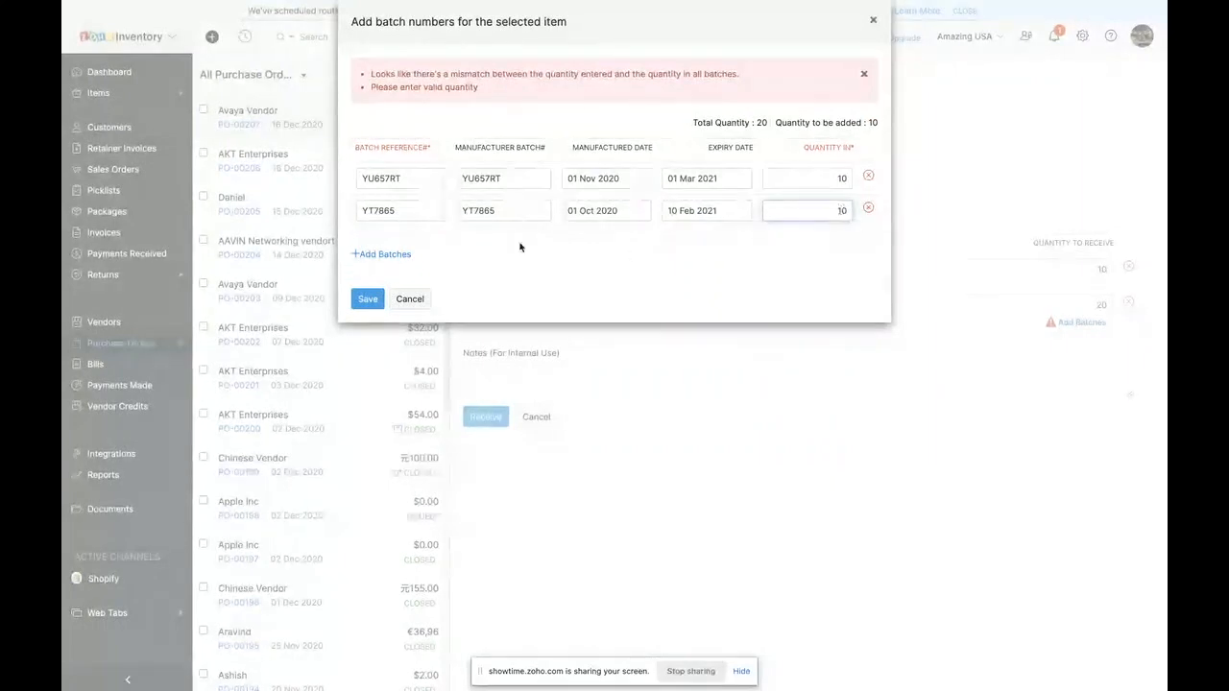
{"action": "left_click", "coordinate": [368, 298]}
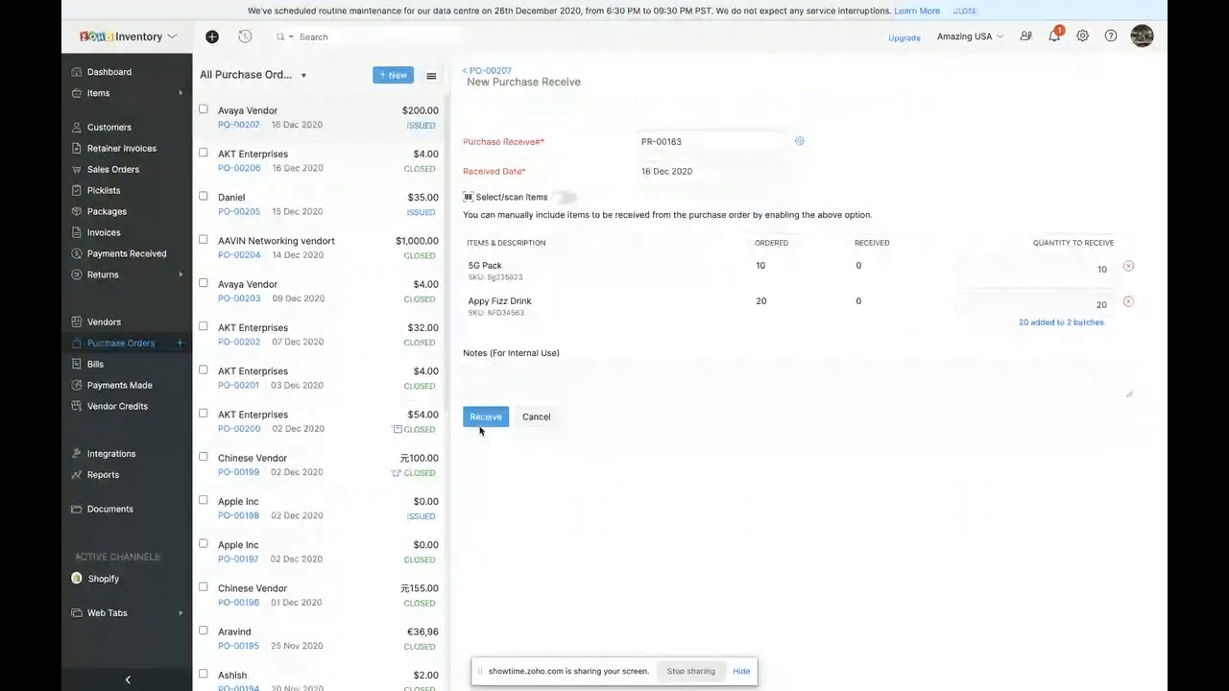
- Receive the ordered items, review the Appy Fizz Drink batches on the receive, and return to the purchase order
{"action": "left_click", "coordinate": [482, 419]}
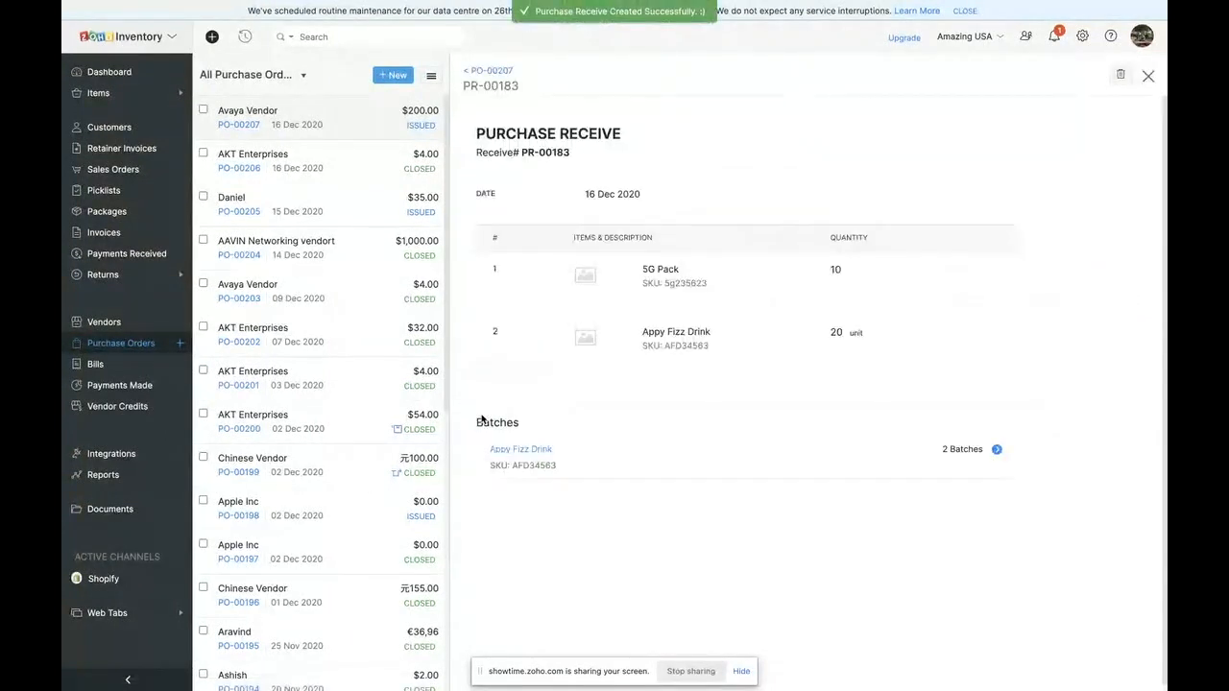
{"action": "left_click", "coordinate": [975, 451]}
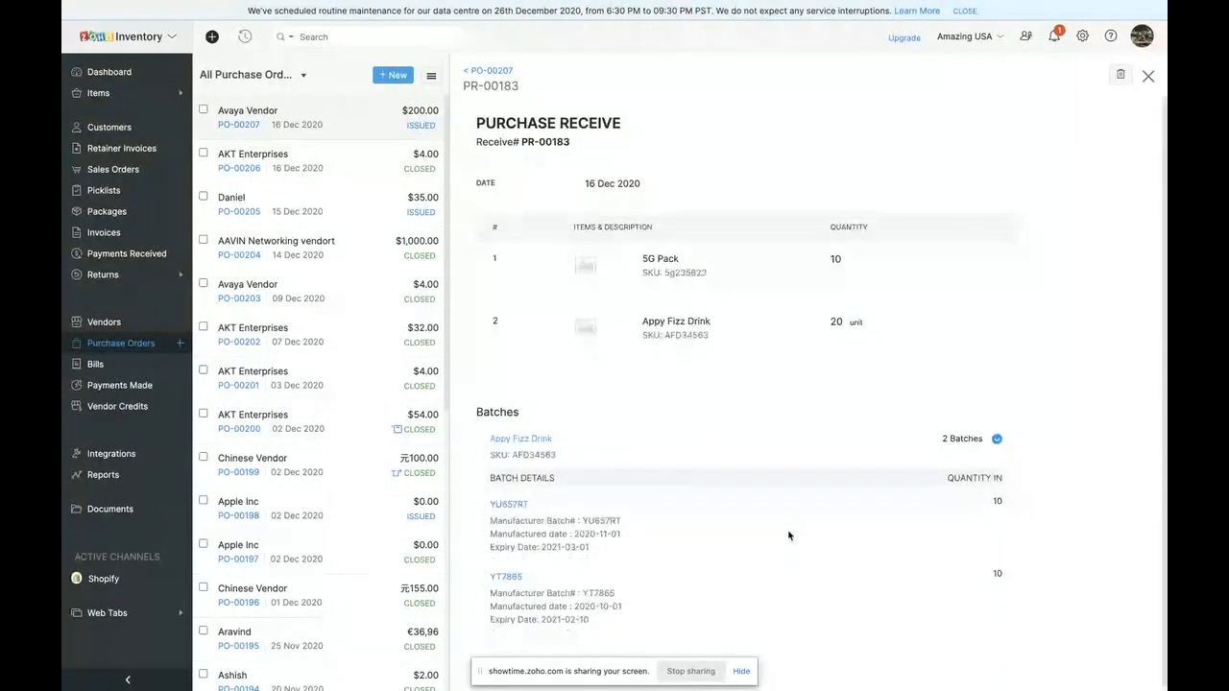
{"action": "left_click", "coordinate": [490, 72]}
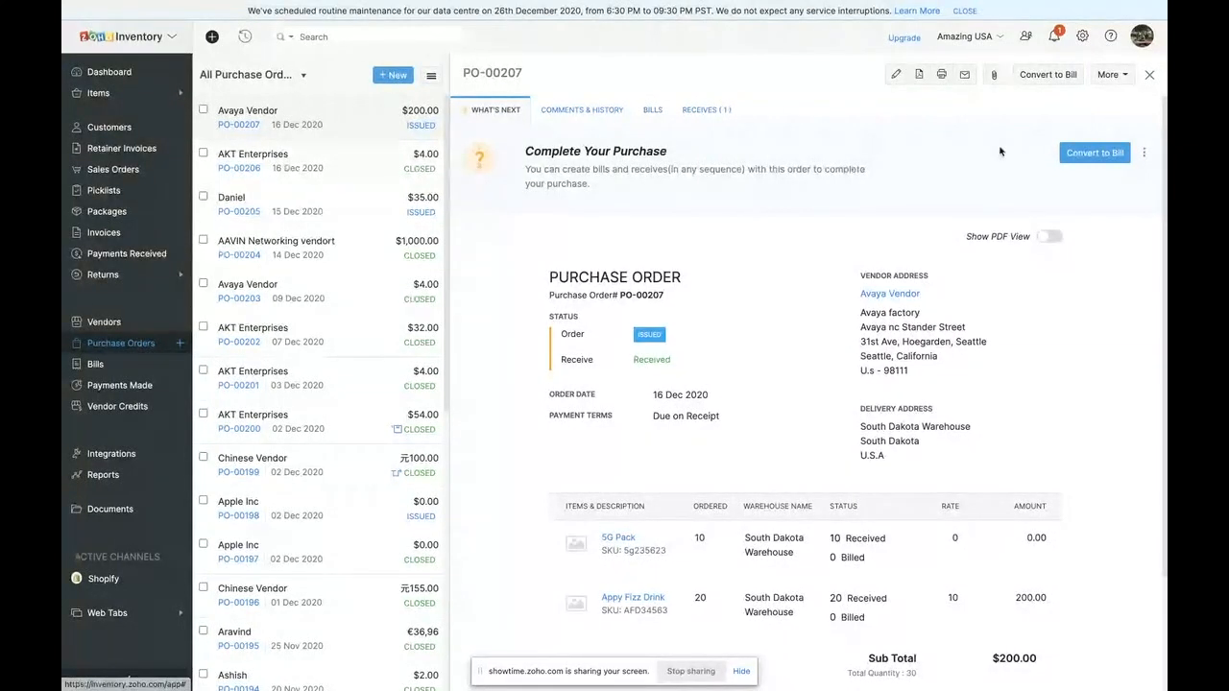
- Convert the order's purchase receive into a bill and enter 6783538RTY as the bill number
{"action": "left_click", "coordinate": [1083, 153]}
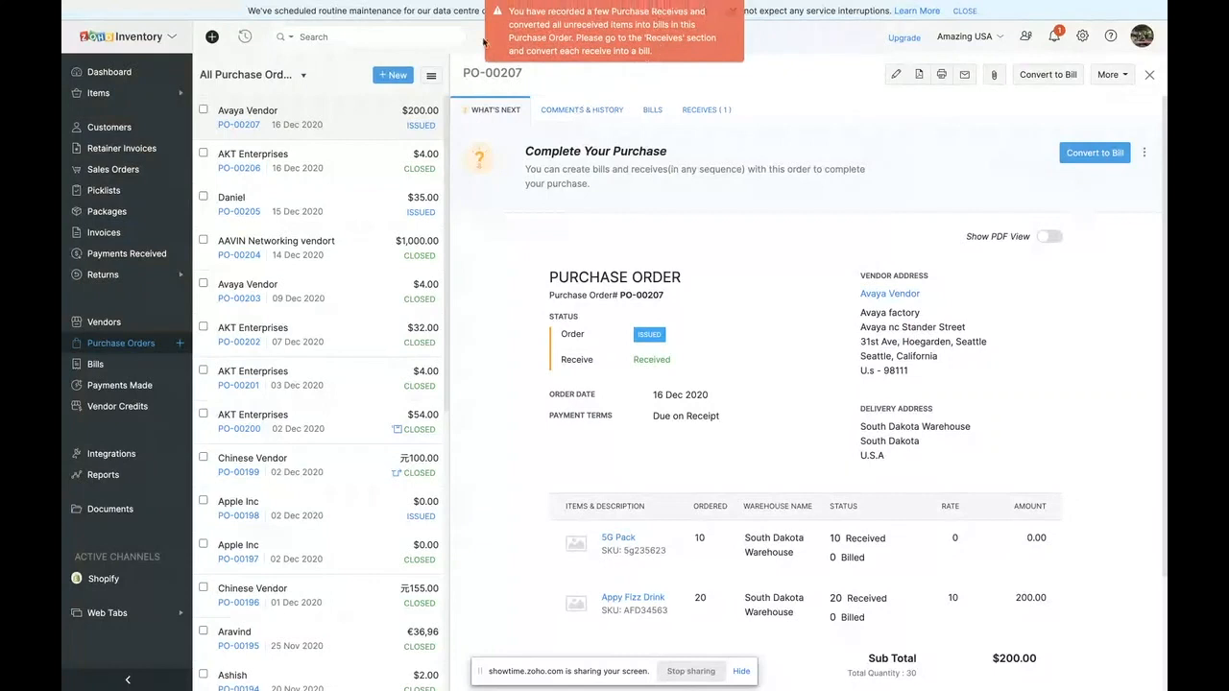
{"action": "left_click", "coordinate": [702, 110]}
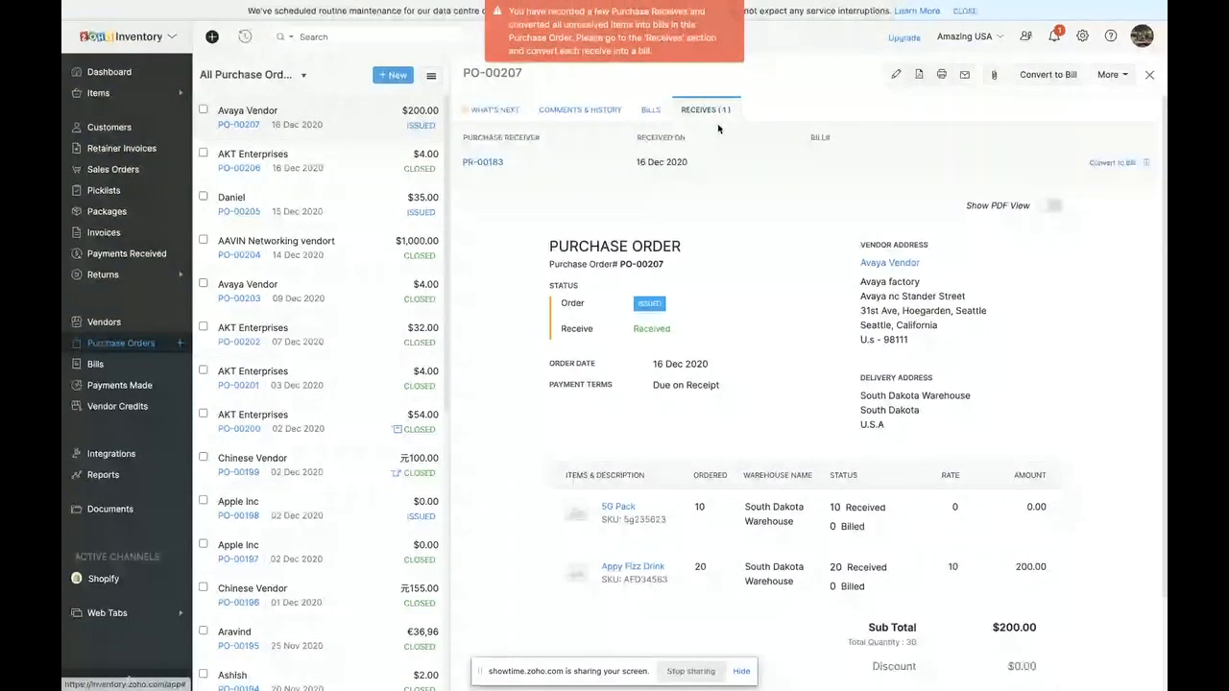
{"action": "left_click", "coordinate": [1098, 159]}
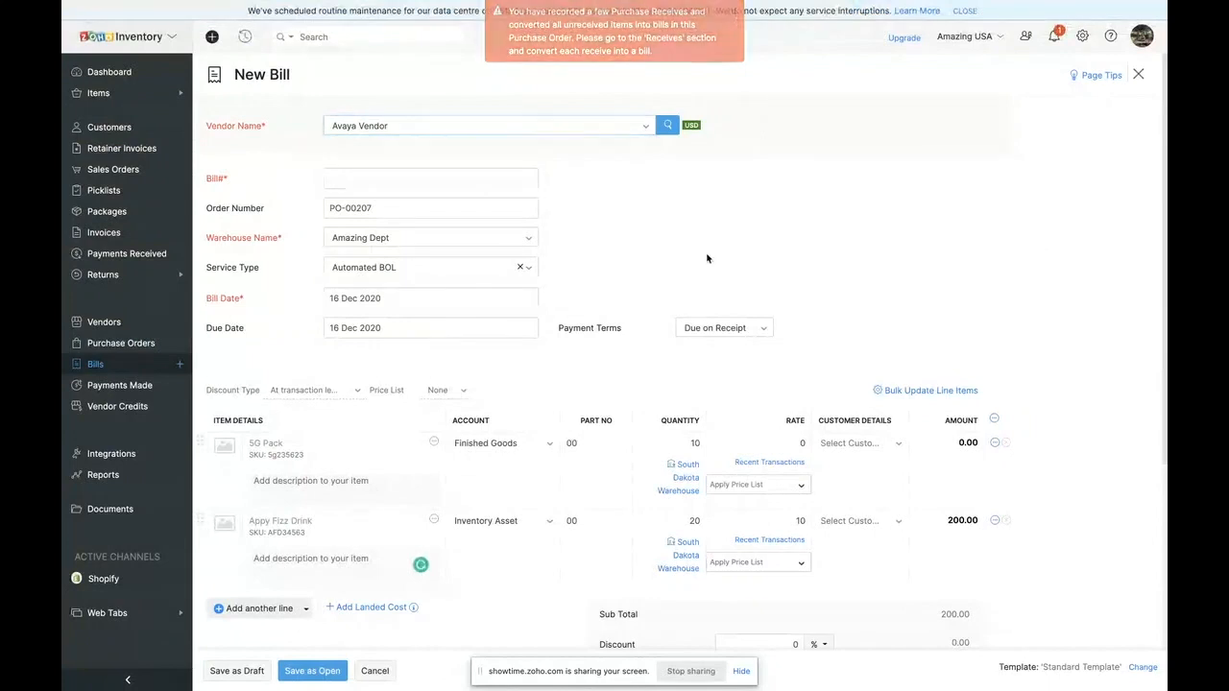
{"action": "left_click", "coordinate": [383, 171]}
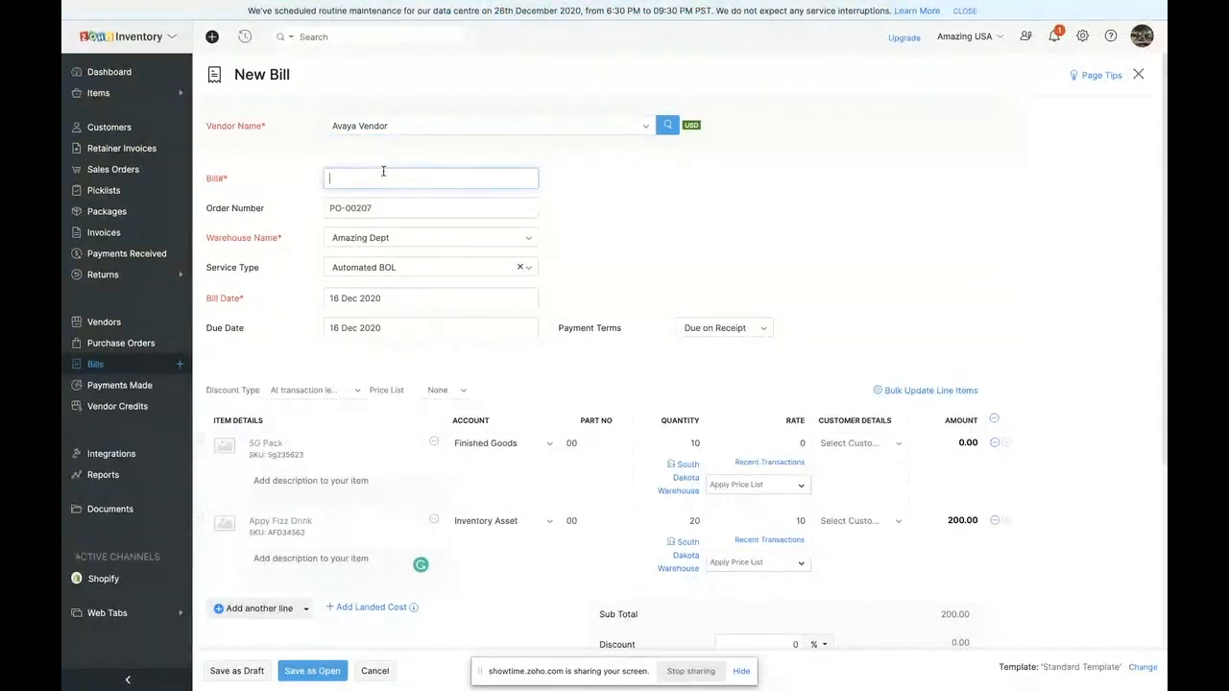
{"action": "type", "text": "67835"}
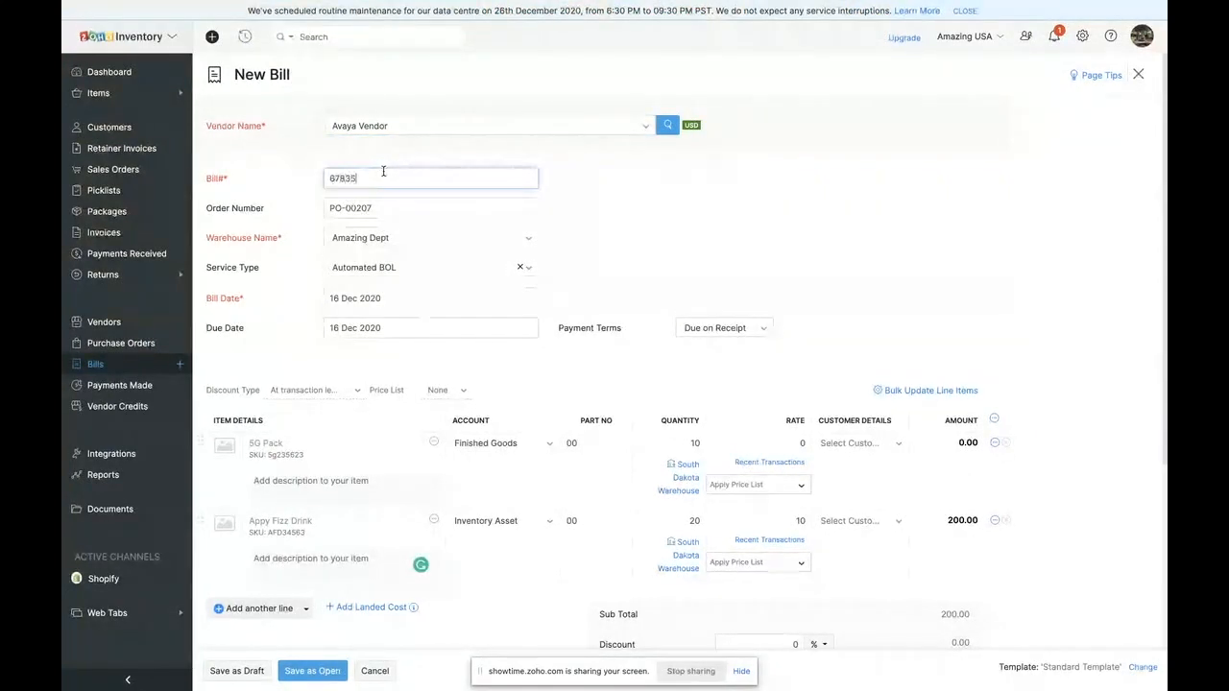
{"action": "type", "text": "38RTY"}
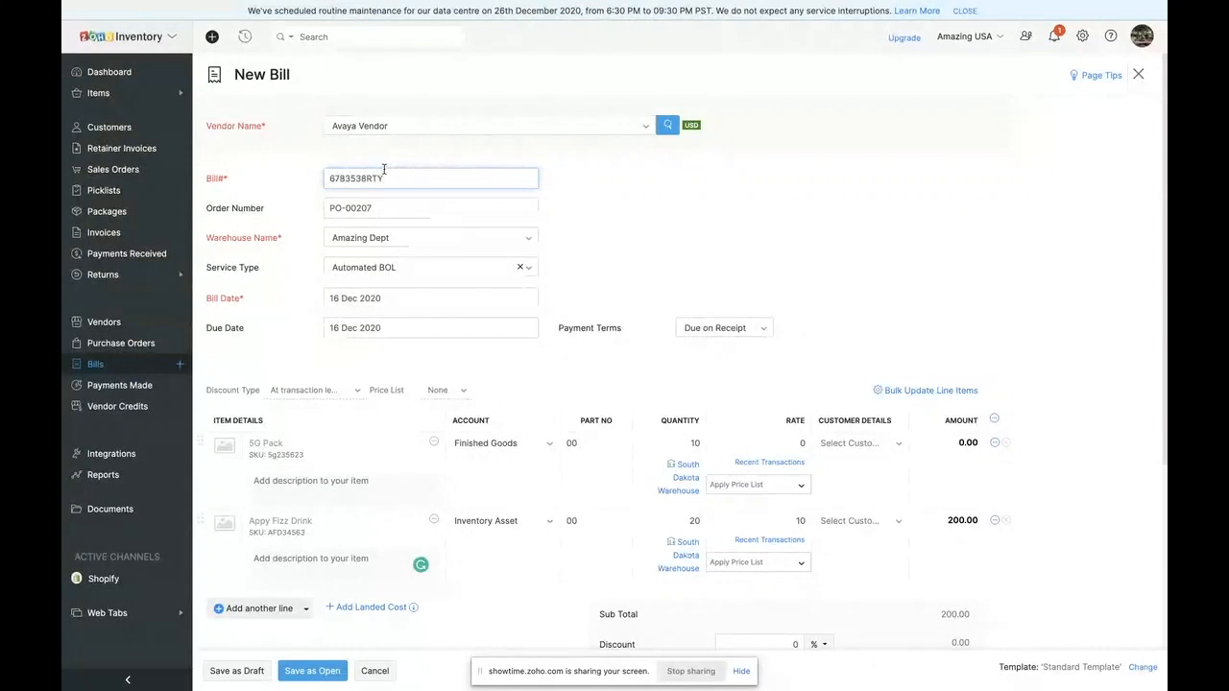
- Add Transportation as a landed cost line on the bill
{"action": "scroll", "coordinate": [380, 288], "scroll_direction": "down", "scroll_amount": 2}
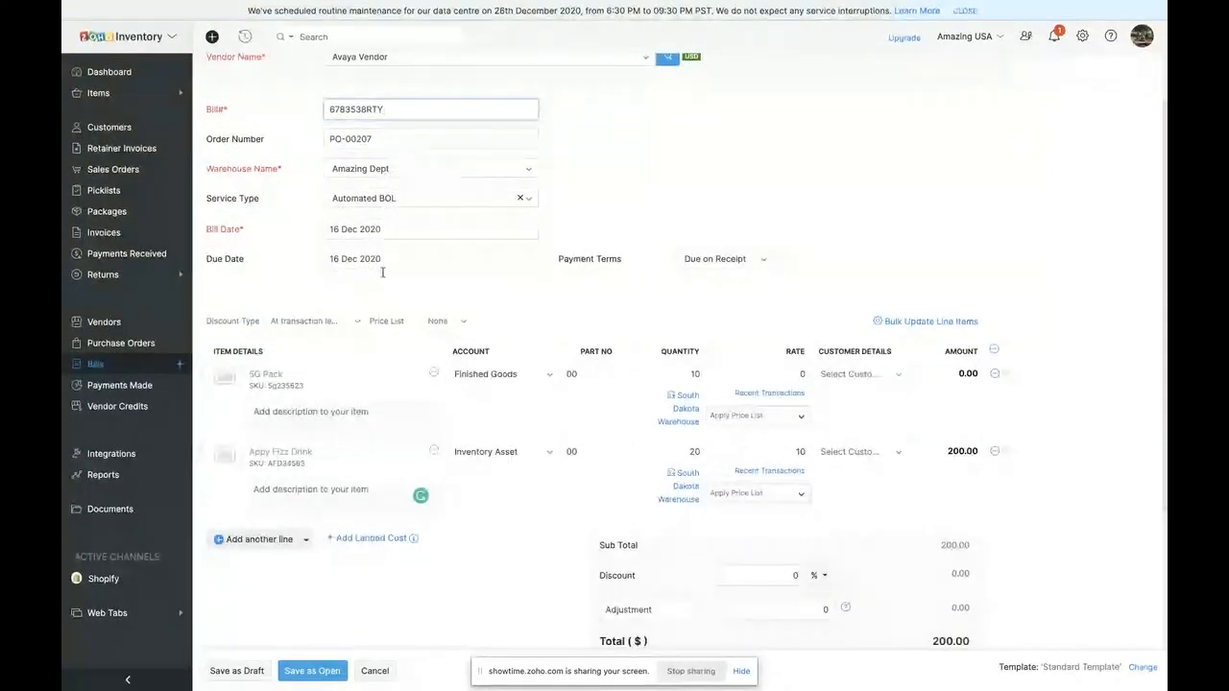
{"action": "scroll", "coordinate": [374, 278], "scroll_direction": "down", "scroll_amount": 3}
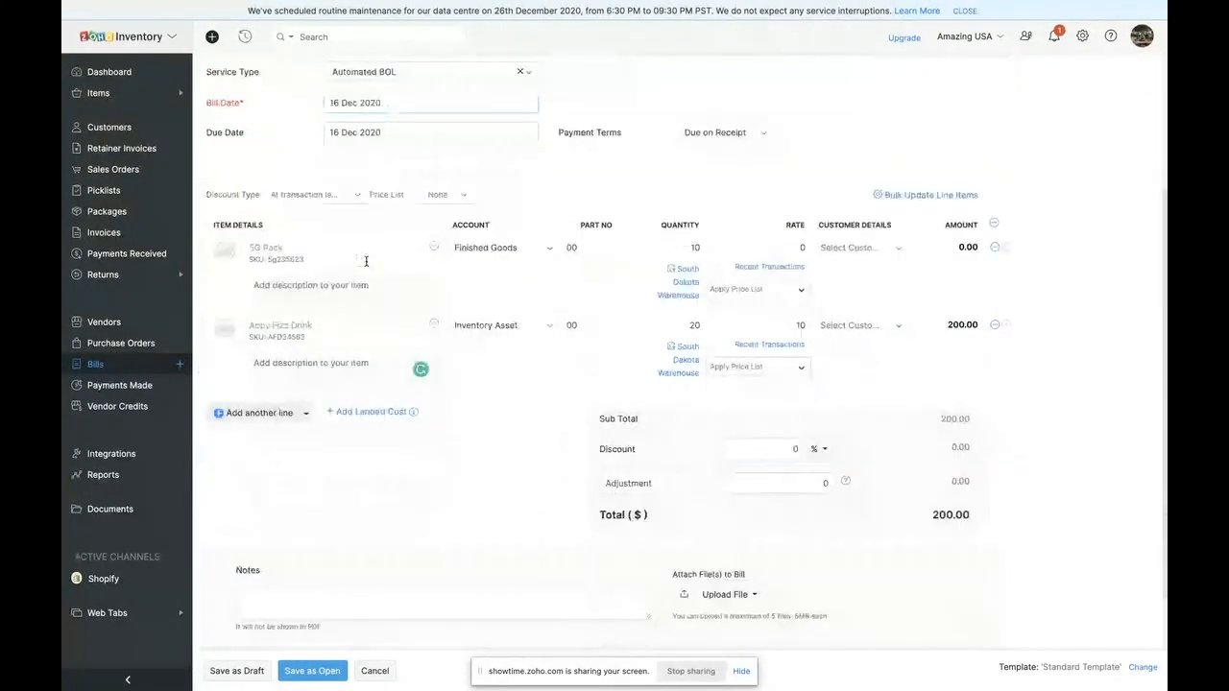
{"action": "left_click", "coordinate": [349, 412]}
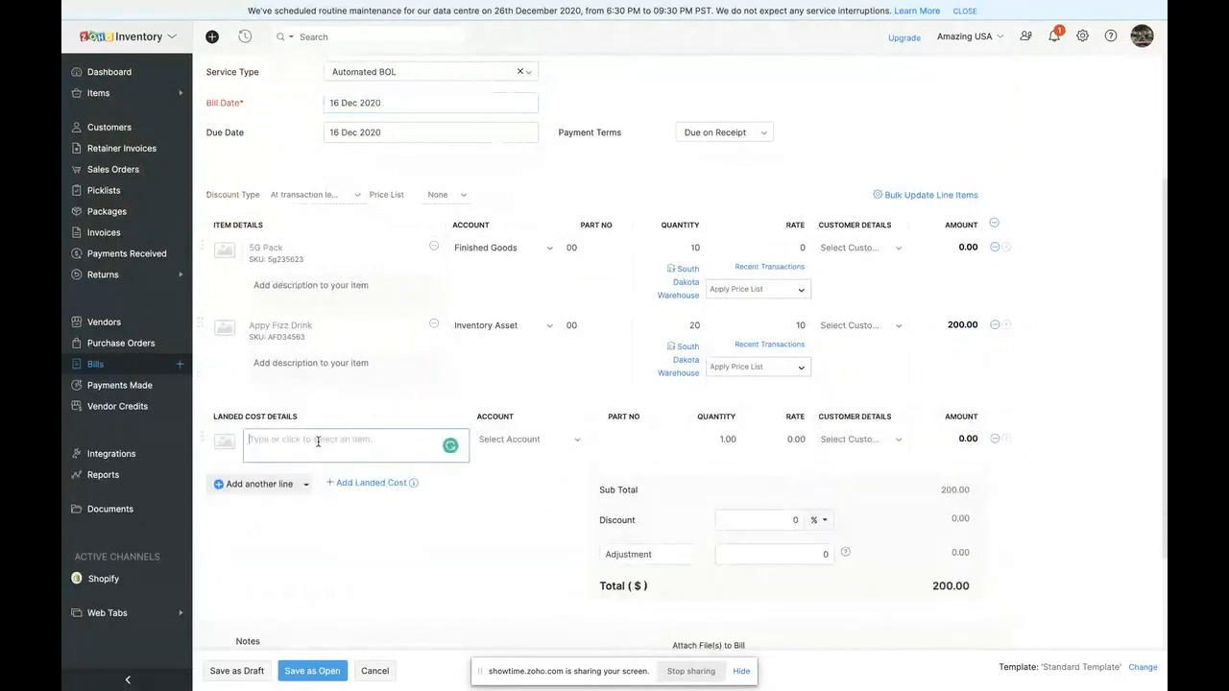
{"action": "left_click", "coordinate": [317, 442]}
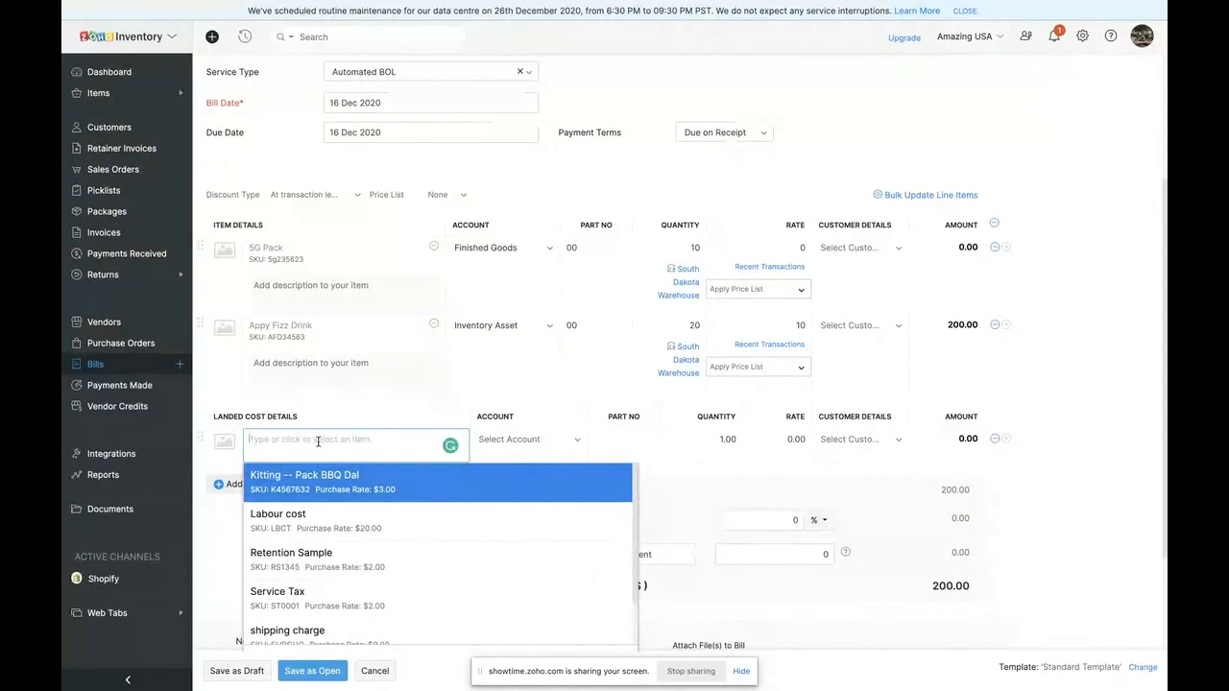
{"action": "scroll", "coordinate": [384, 502], "scroll_direction": "down", "scroll_amount": 1}
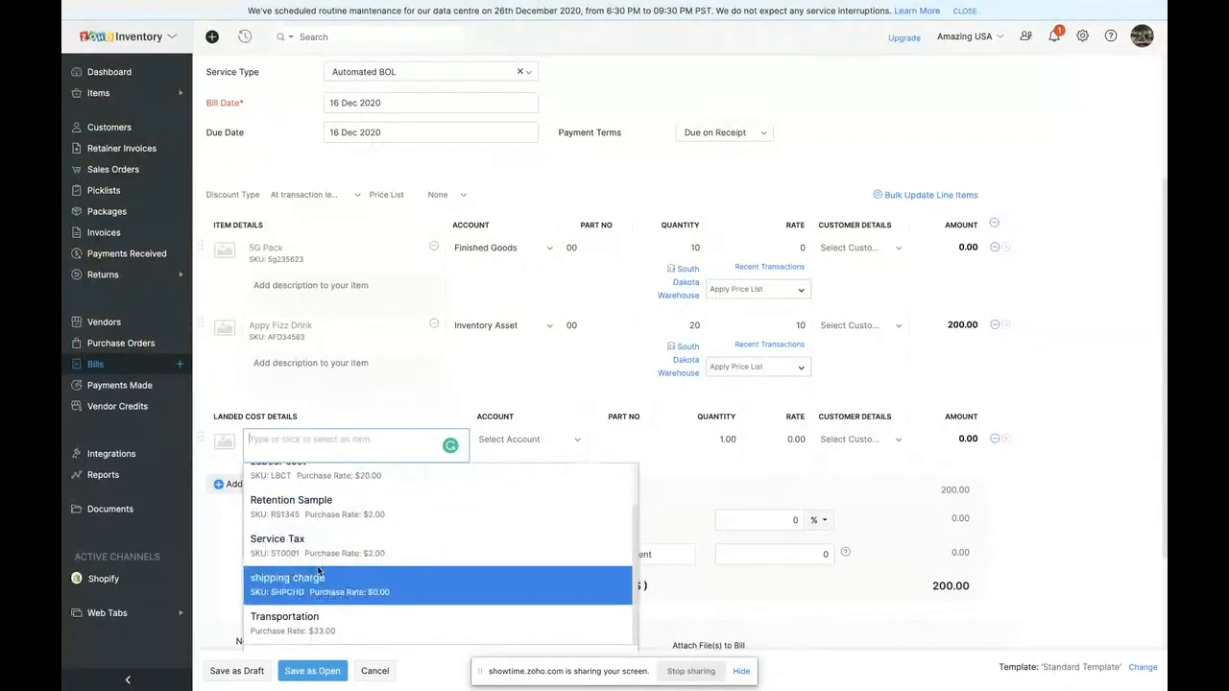
{"action": "left_click", "coordinate": [319, 622]}
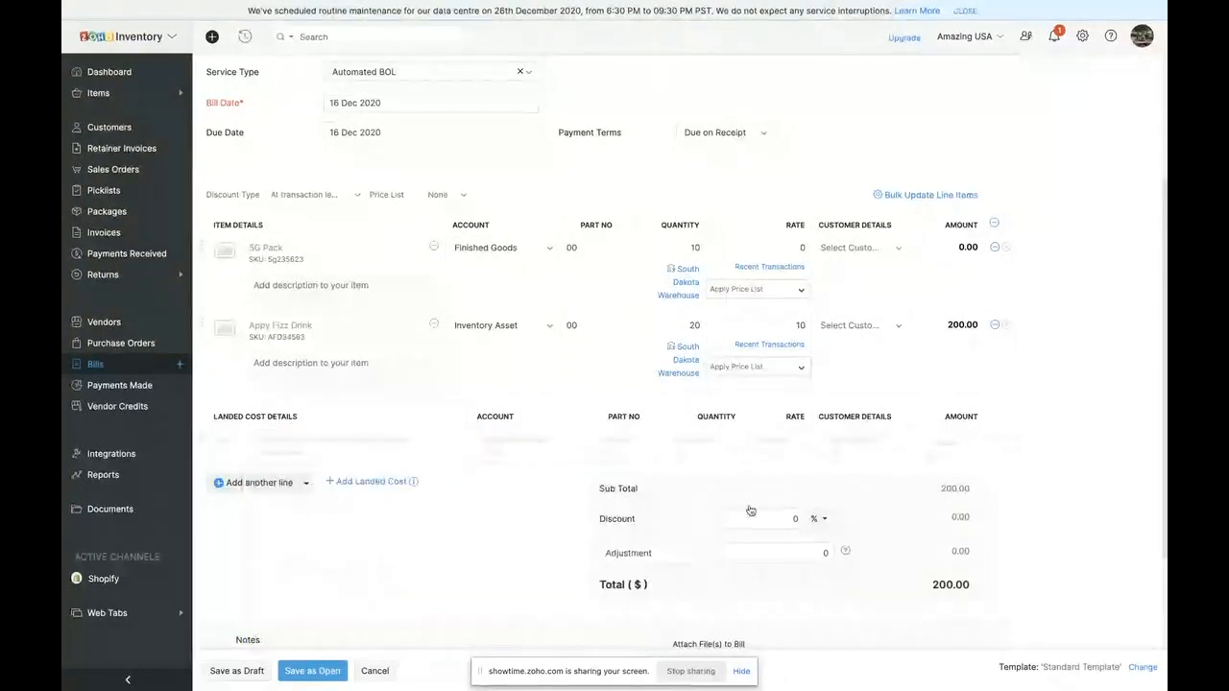
- Save the bill as open and allocate its Transportation landed cost across the items by value
{"action": "scroll", "coordinate": [900, 444], "scroll_direction": "down", "scroll_amount": 4}
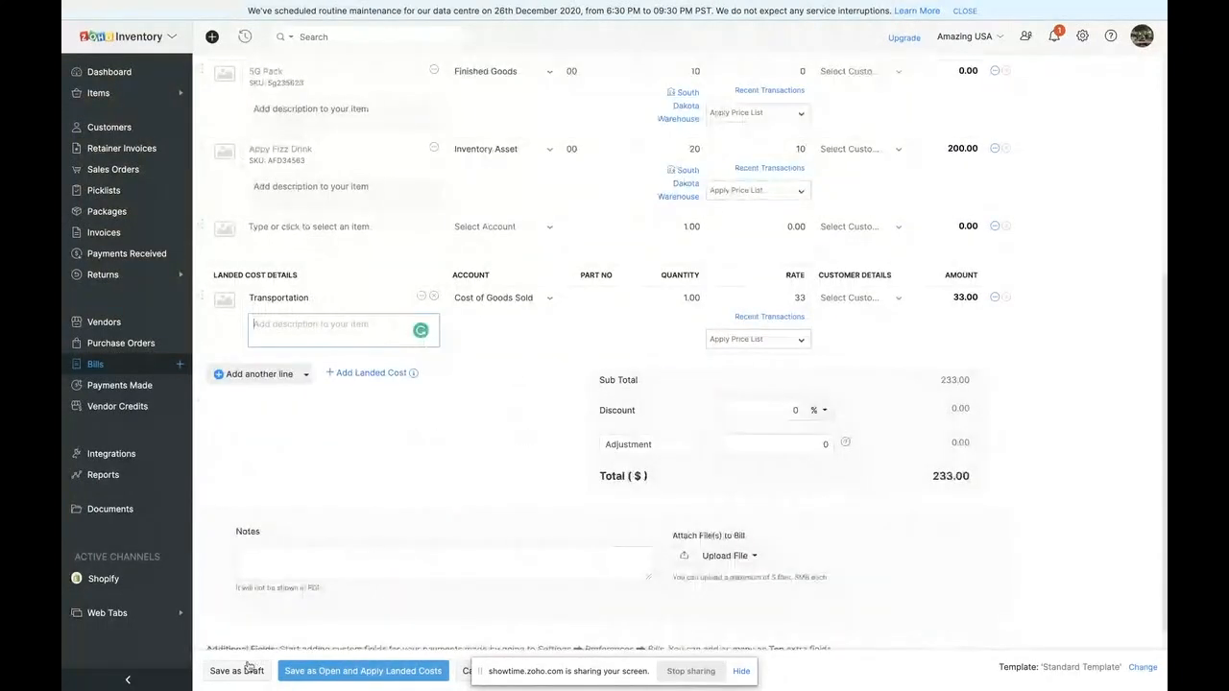
{"action": "left_click", "coordinate": [351, 671]}
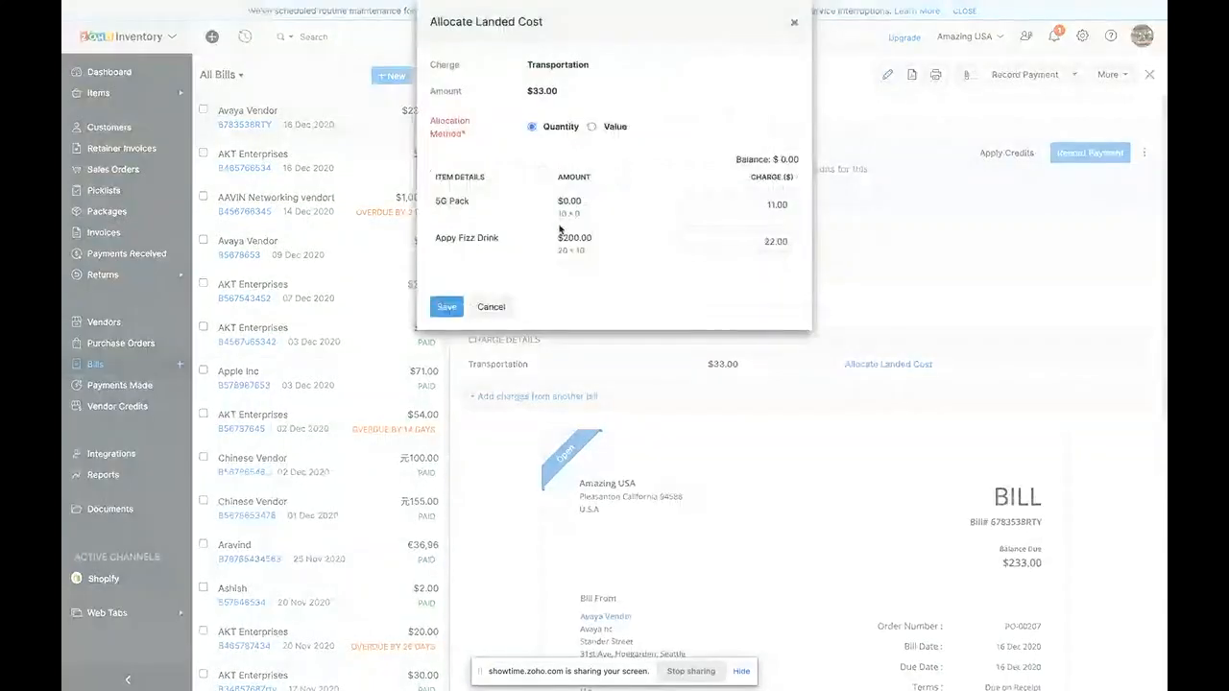
{"action": "left_click", "coordinate": [592, 127]}
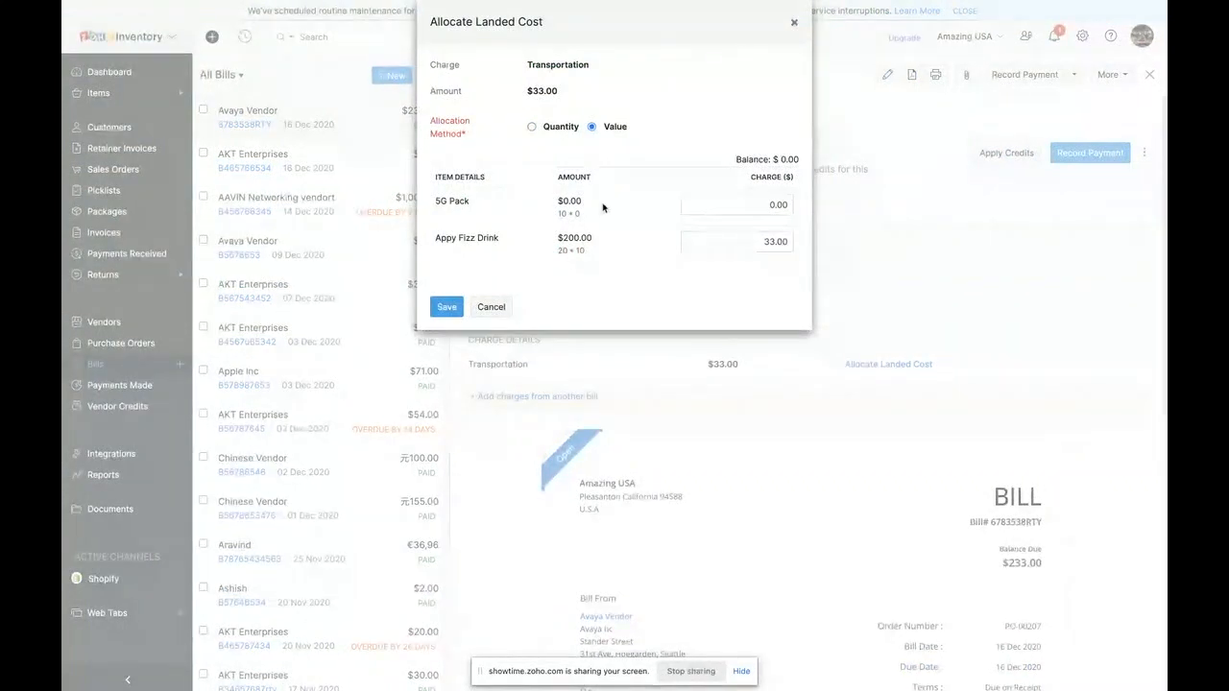
{"action": "left_click", "coordinate": [451, 312]}
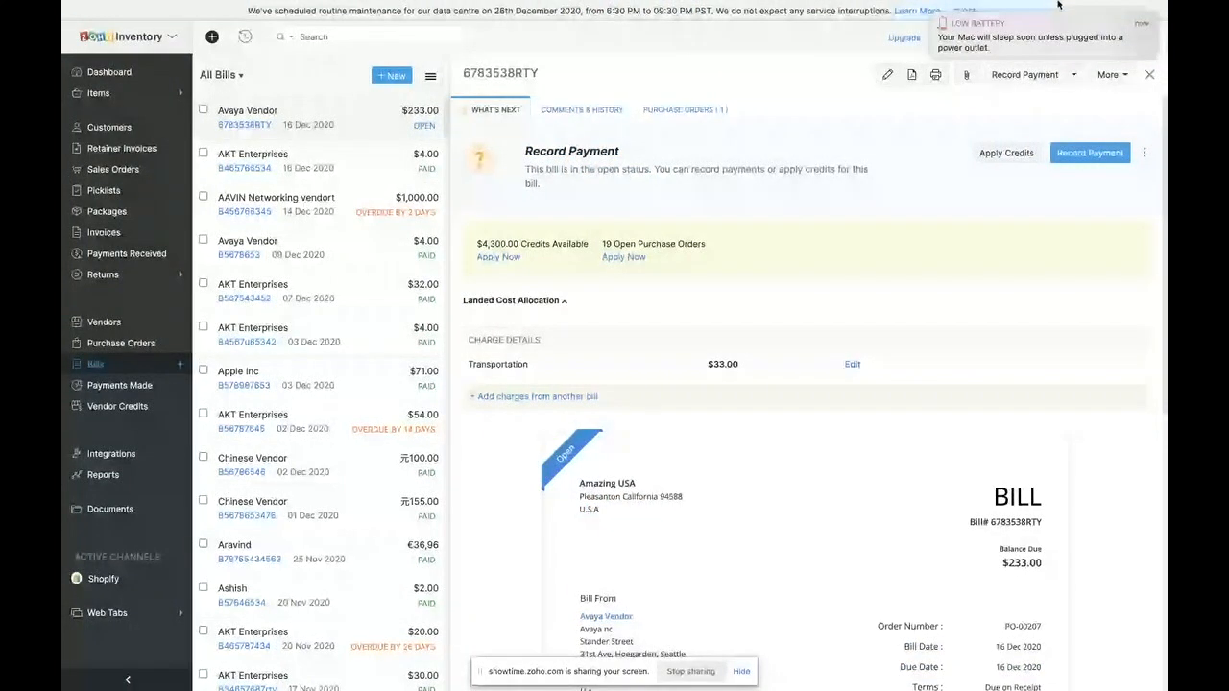
- Switch to the Zoho Showtime session and stop the screen share
{"action": "mouse_move", "coordinate": [1083, 19]}
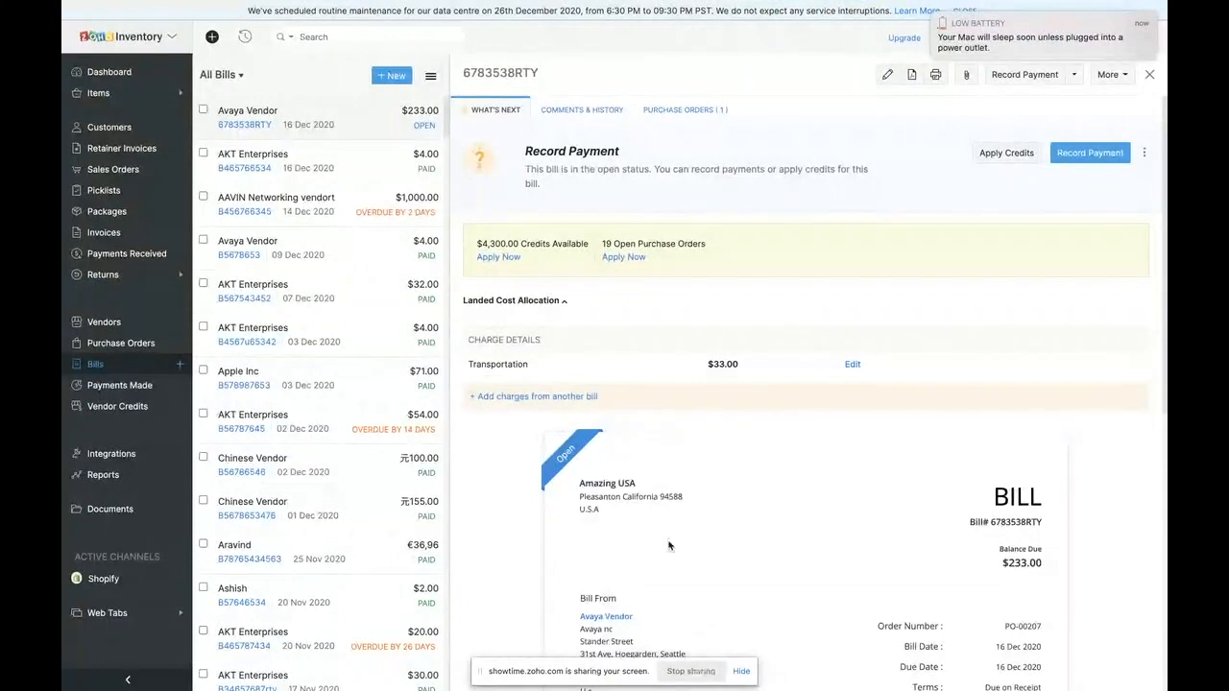
{"action": "key", "text": "ctrl+Left"}
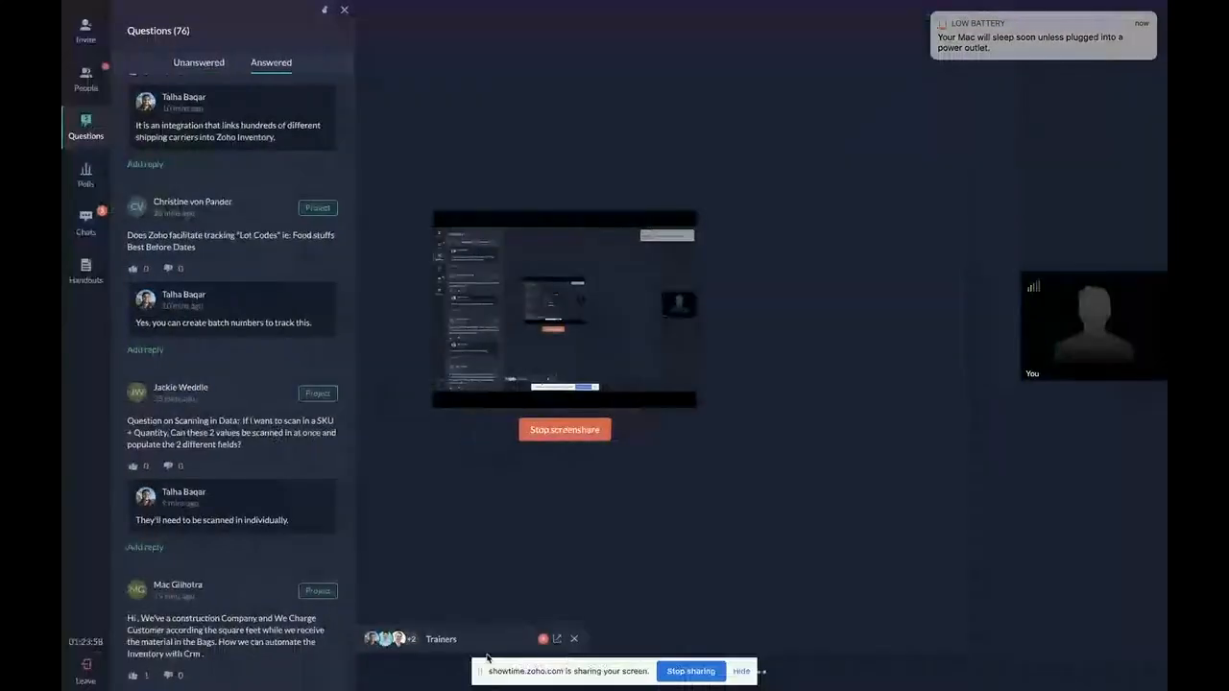
{"action": "left_click", "coordinate": [552, 434]}
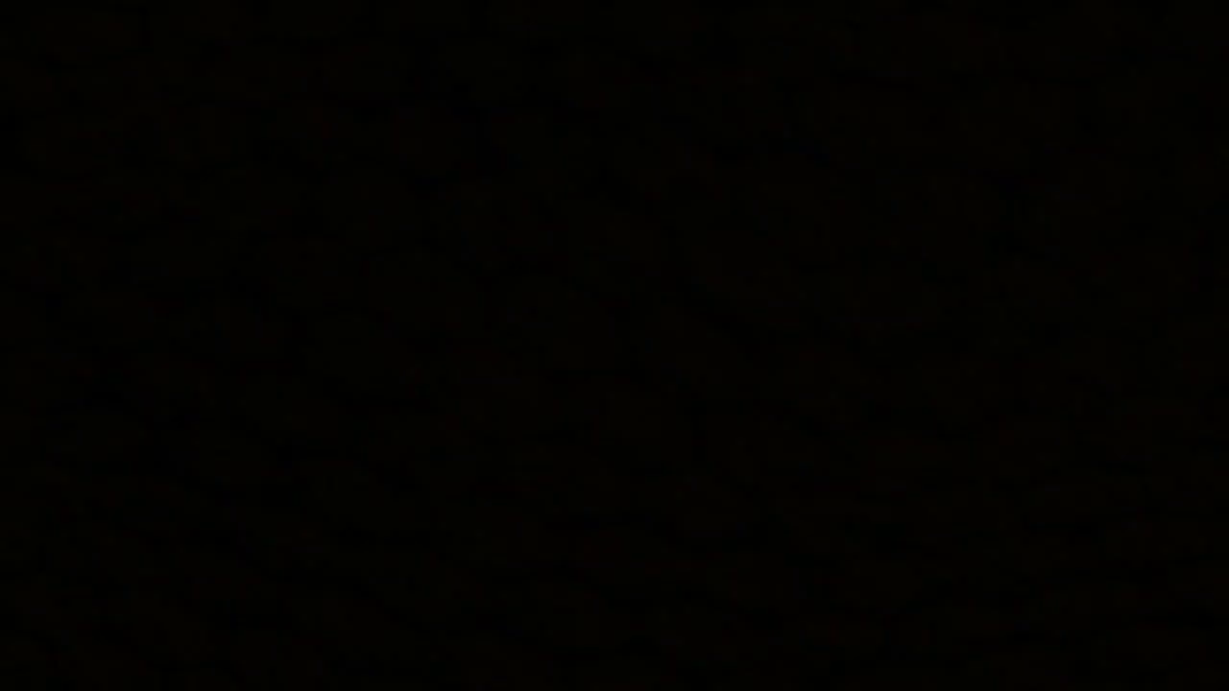
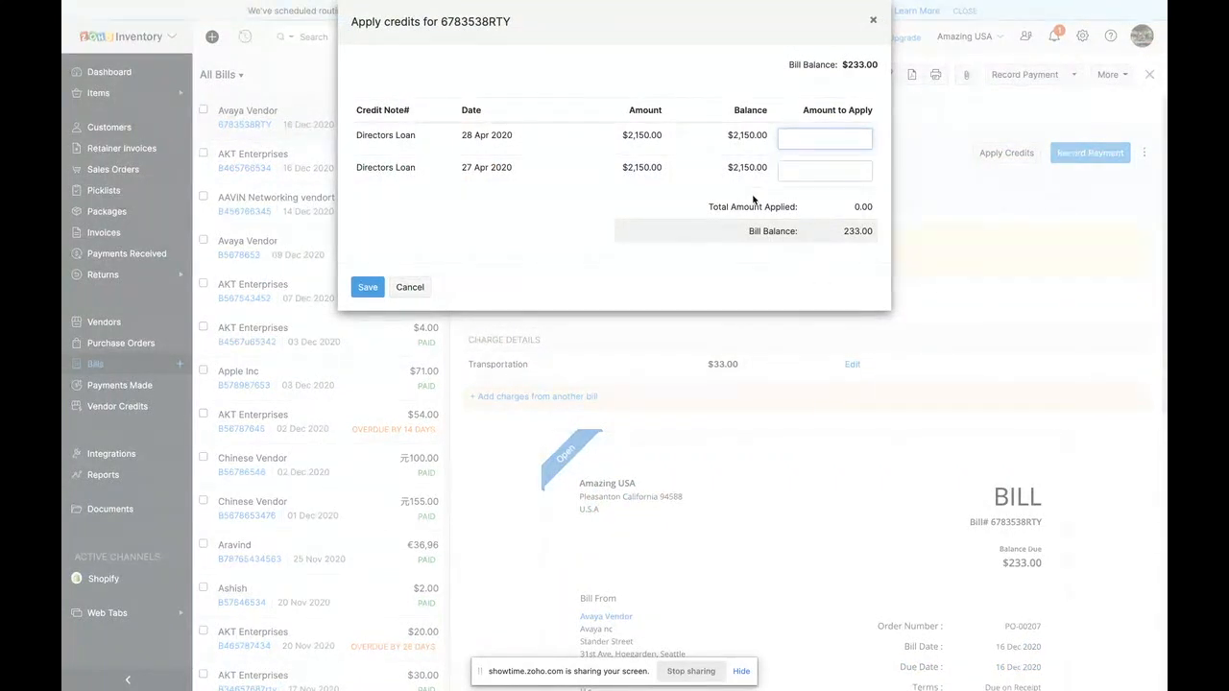
- Apply 233 of the Directors Loan credit dated 28 Apr 2020 to the bill and review its totals and batch details
{"action": "left_click", "coordinate": [368, 288]}
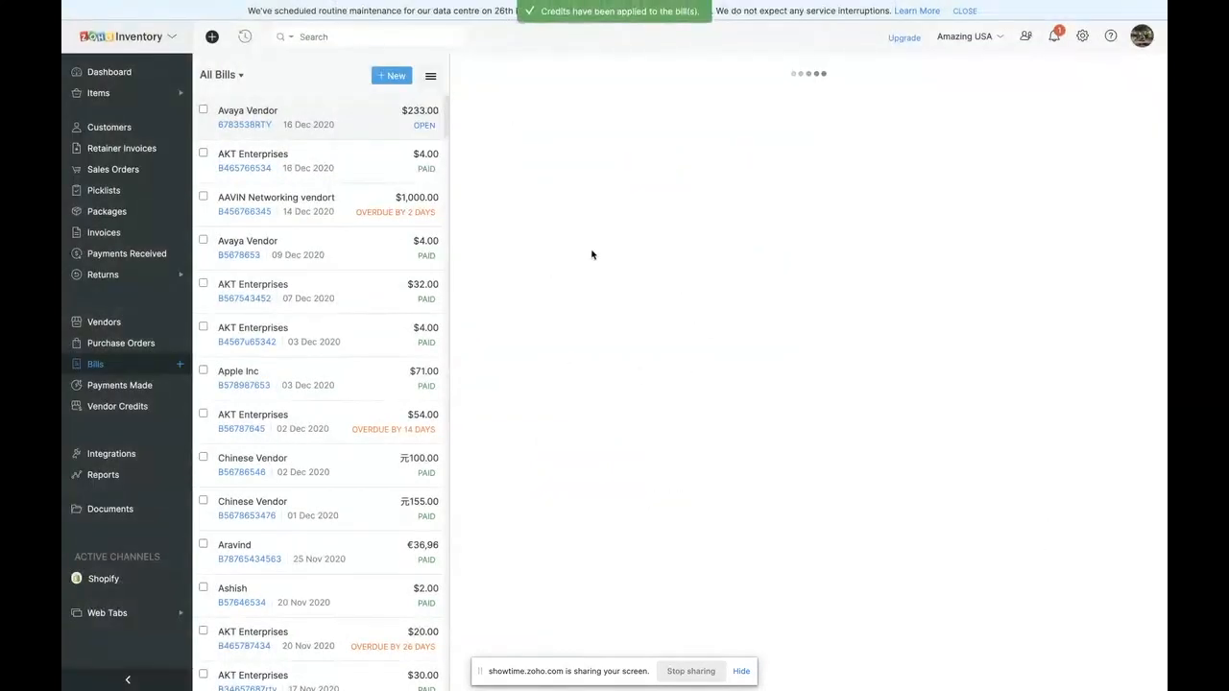
{"action": "scroll", "coordinate": [617, 326], "scroll_direction": "down", "scroll_amount": 5}
{"action": "scroll", "coordinate": [543, 313], "scroll_direction": "up", "scroll_amount": 3}
{"action": "scroll", "coordinate": [542, 313], "scroll_direction": "down", "scroll_amount": 3}
{"action": "left_click", "coordinate": [581, 535]}
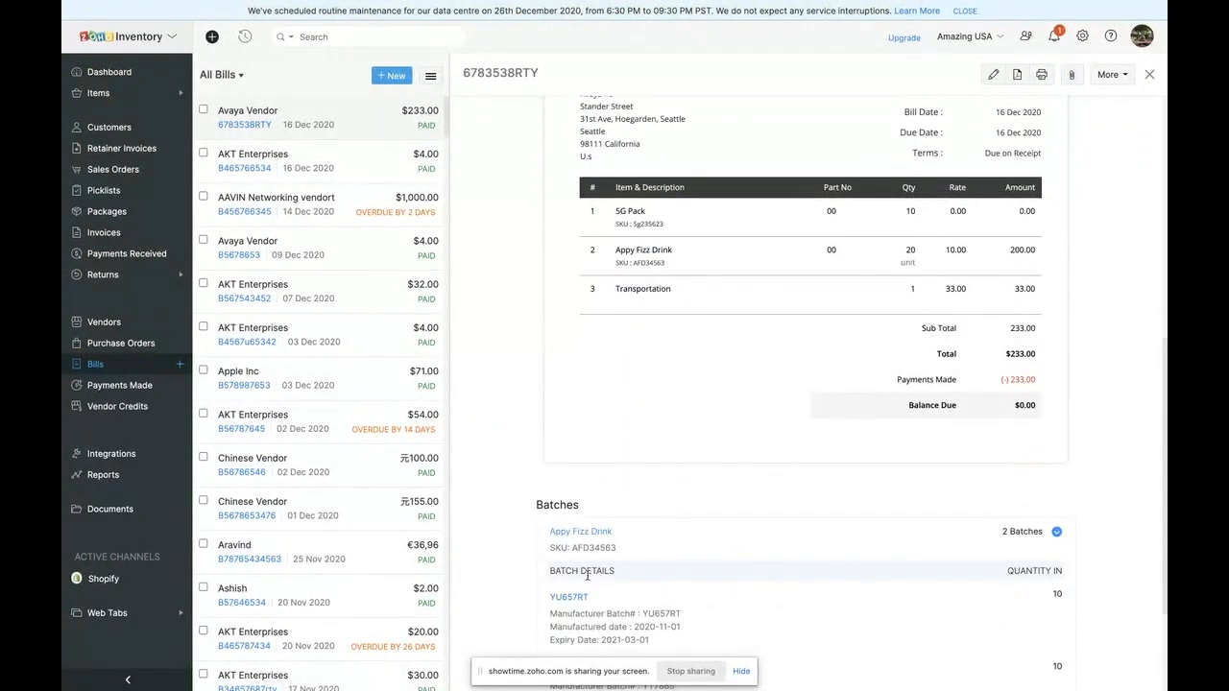
{"action": "scroll", "coordinate": [587, 574], "scroll_direction": "down", "scroll_amount": 2}
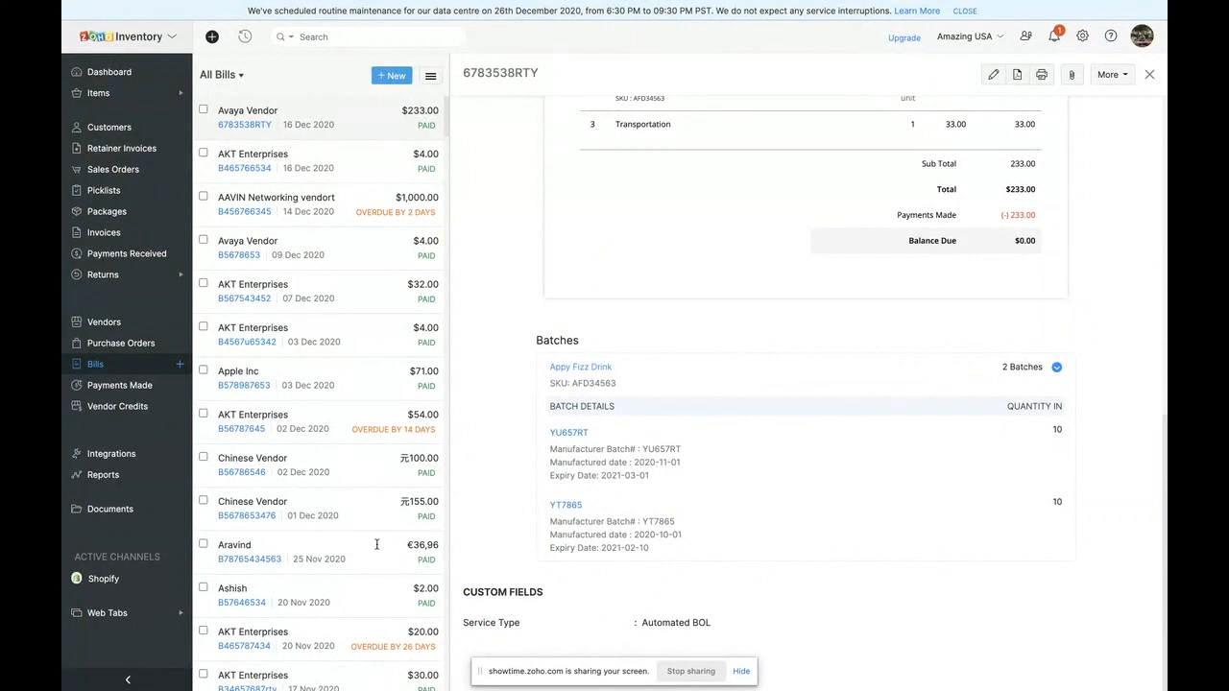
- View the list of payments made to vendors and the list of vendor credits
{"action": "left_click", "coordinate": [113, 387]}
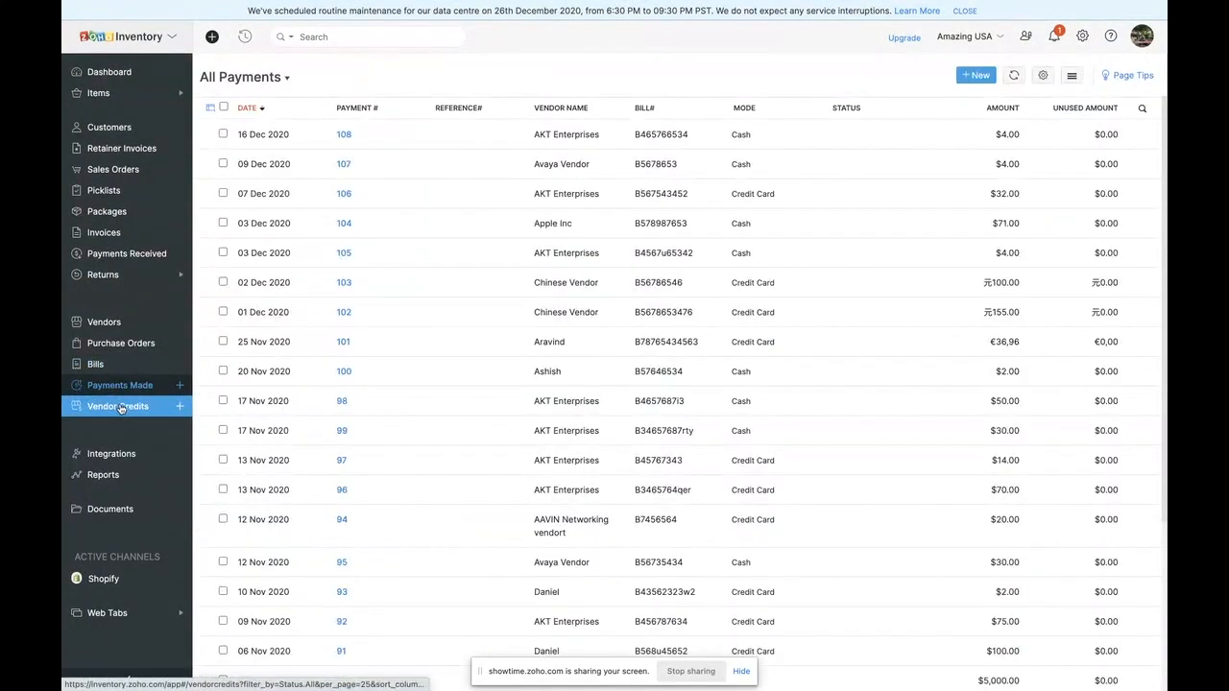
{"action": "left_click", "coordinate": [120, 407]}
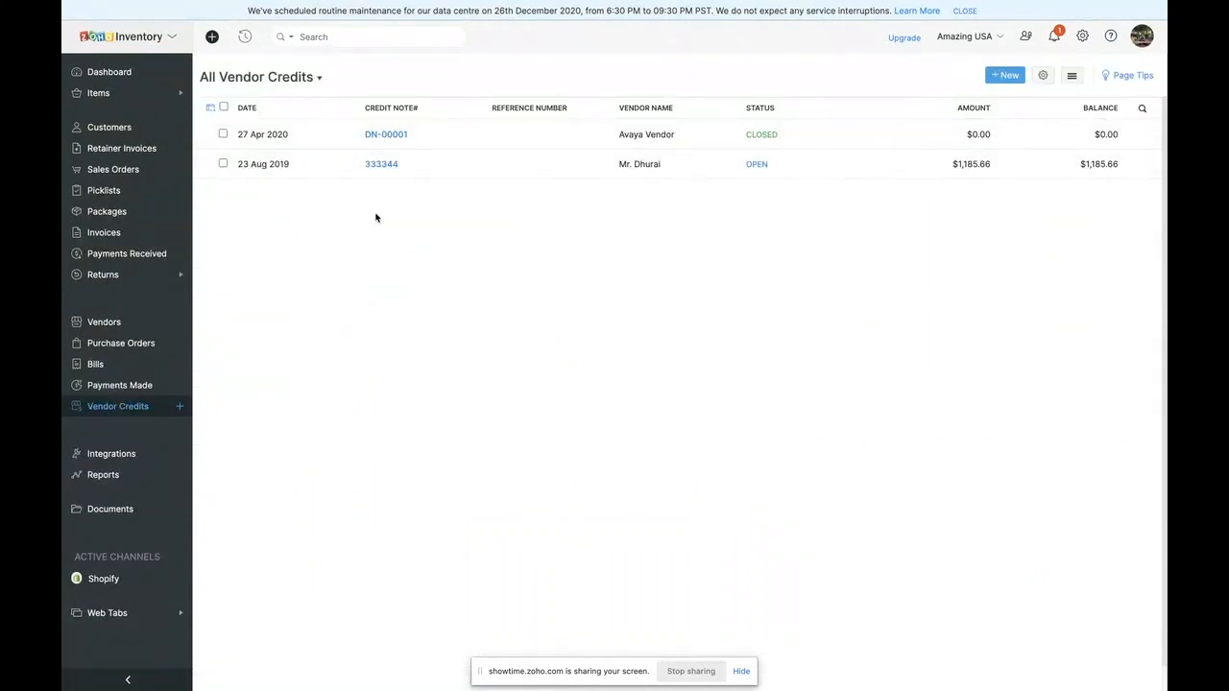
- Open the shipping integrations and examine the Aftership and UPS entries
{"action": "left_click", "coordinate": [123, 454]}
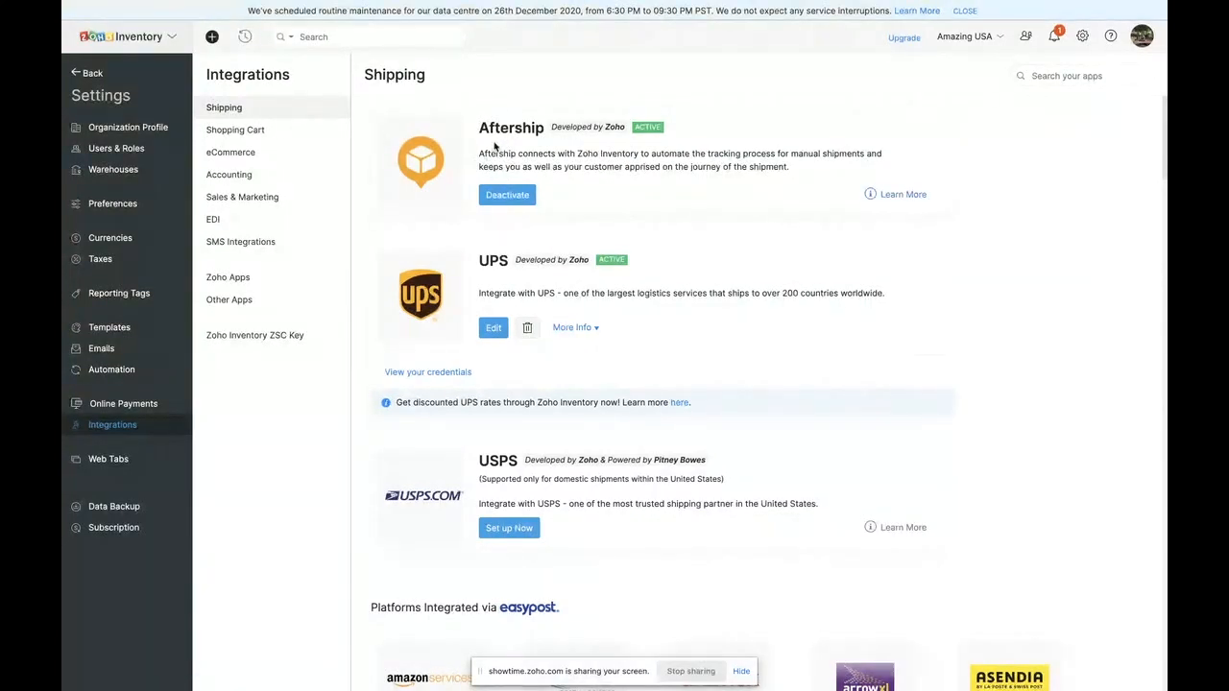
{"action": "left_click_drag", "start_coordinate": [476, 128], "coordinate": [577, 141]}
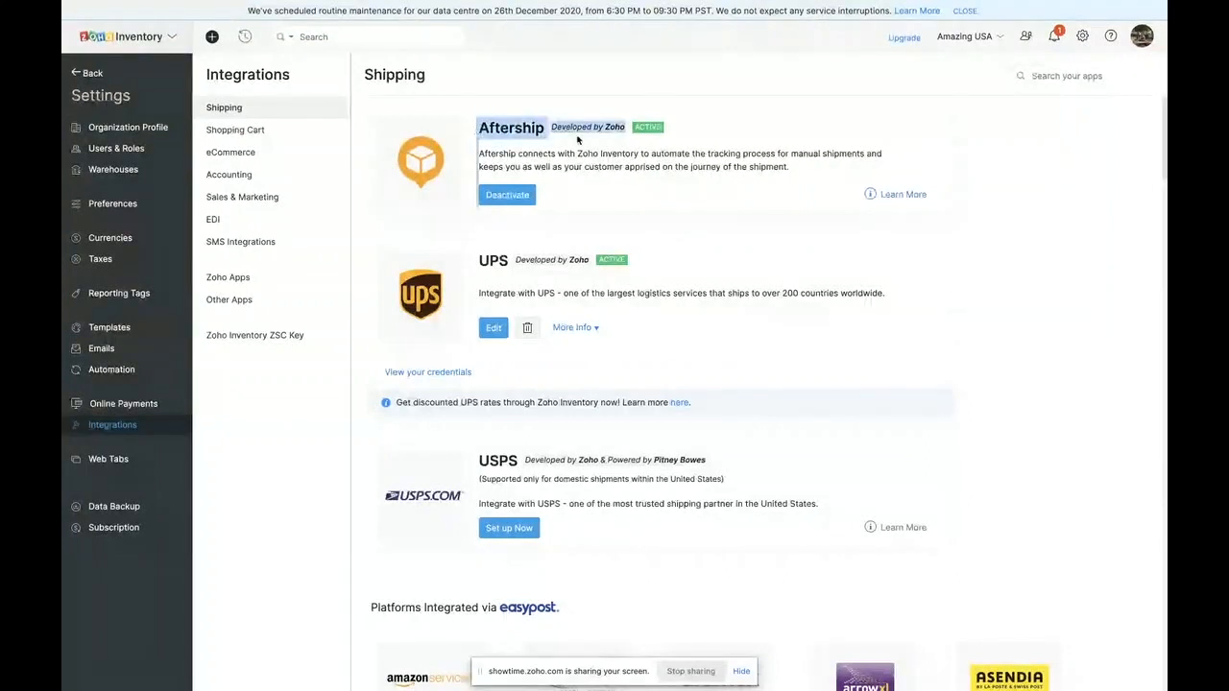
{"action": "left_click", "coordinate": [547, 151]}
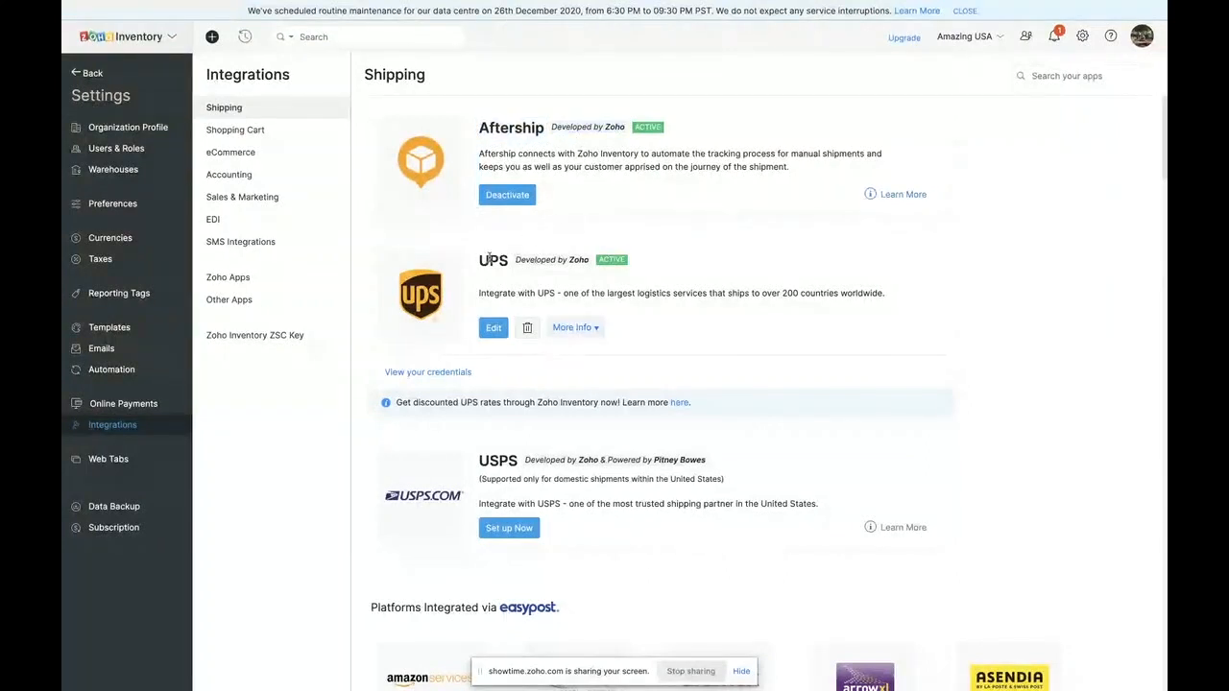
{"action": "left_click_drag", "start_coordinate": [478, 260], "coordinate": [508, 261]}
{"action": "left_click", "coordinate": [481, 127]}
{"action": "left_click_drag", "start_coordinate": [477, 127], "coordinate": [543, 129]}
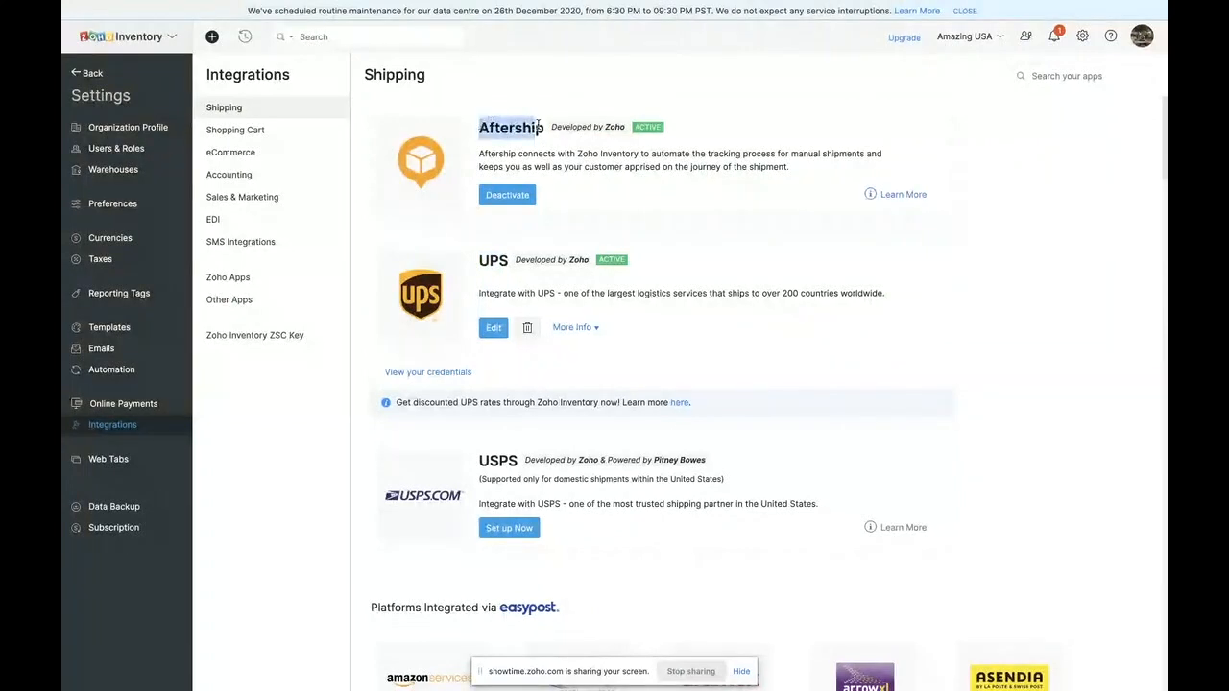
{"action": "left_click_drag", "start_coordinate": [479, 260], "coordinate": [510, 261]}
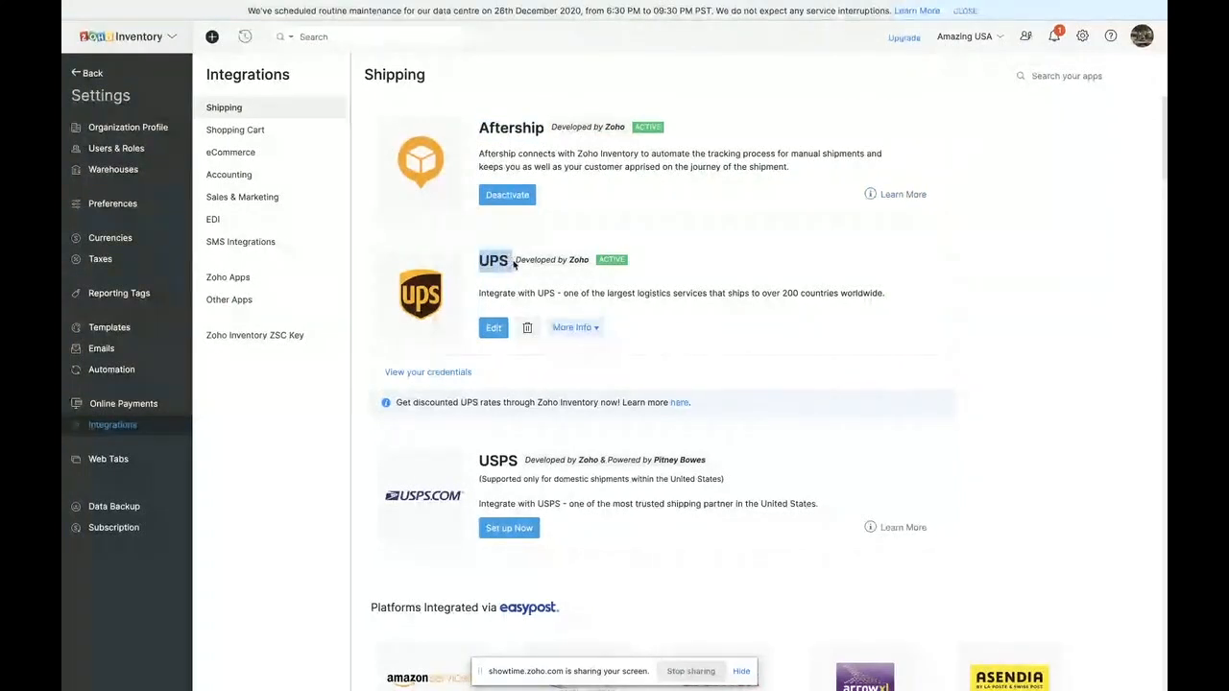
- Look through the USPS entry and the shipping carriers integrated via EasyPost
{"action": "scroll", "coordinate": [576, 326], "scroll_direction": "down", "scroll_amount": 3}
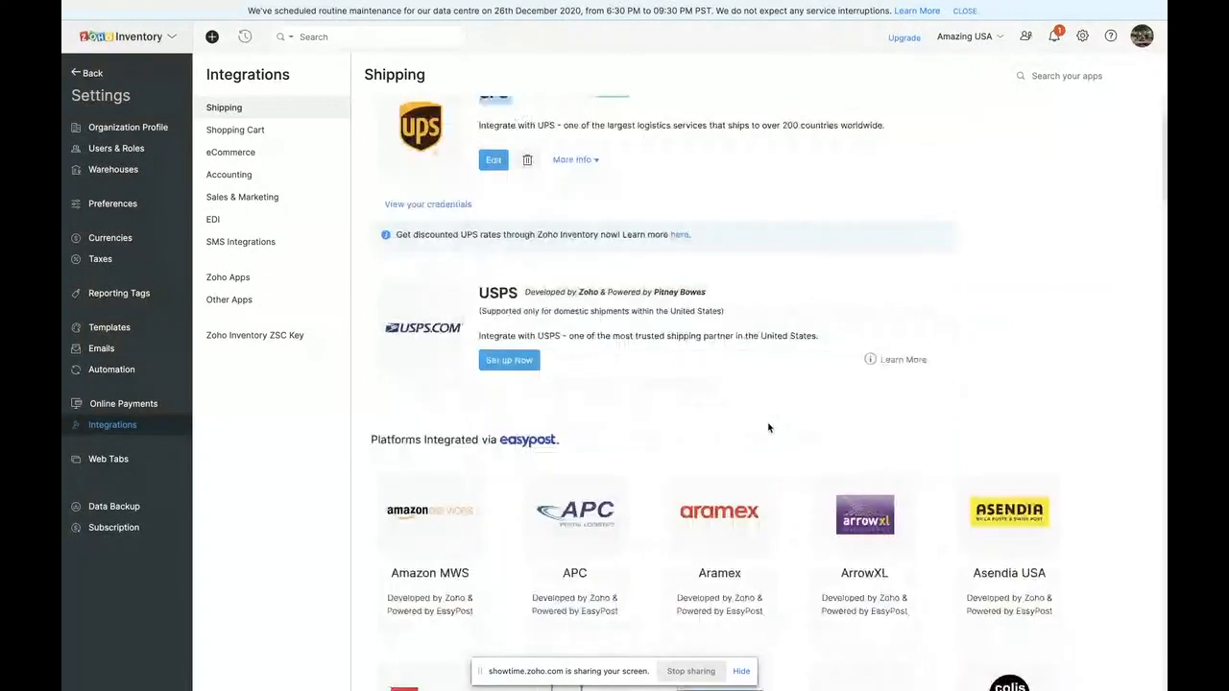
{"action": "scroll", "coordinate": [483, 530], "scroll_direction": "down", "scroll_amount": 7}
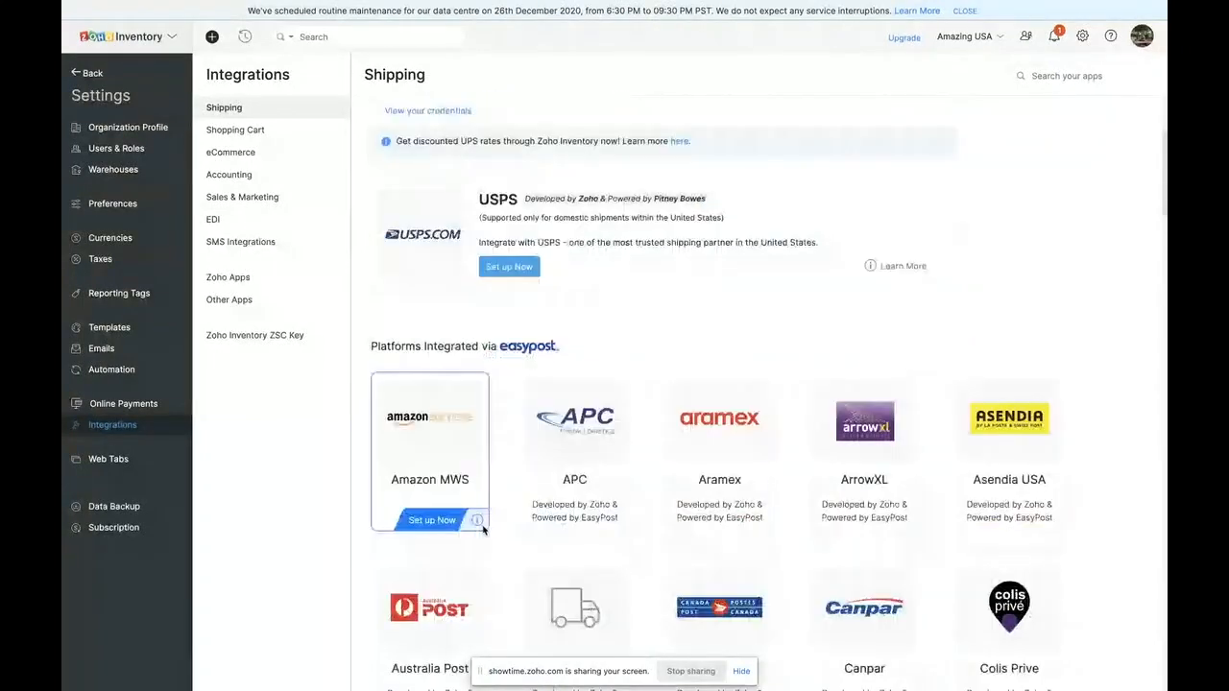
{"action": "scroll", "coordinate": [483, 530], "scroll_direction": "down", "scroll_amount": 7}
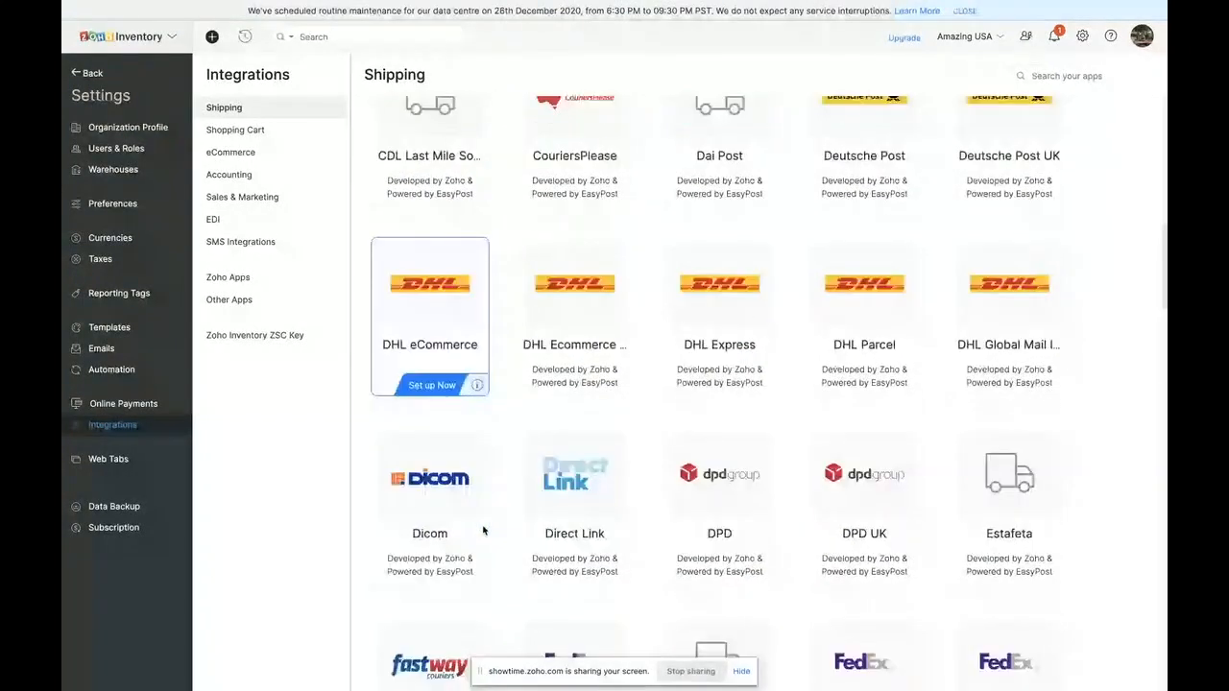
{"action": "scroll", "coordinate": [483, 530], "scroll_direction": "down", "scroll_amount": 12}
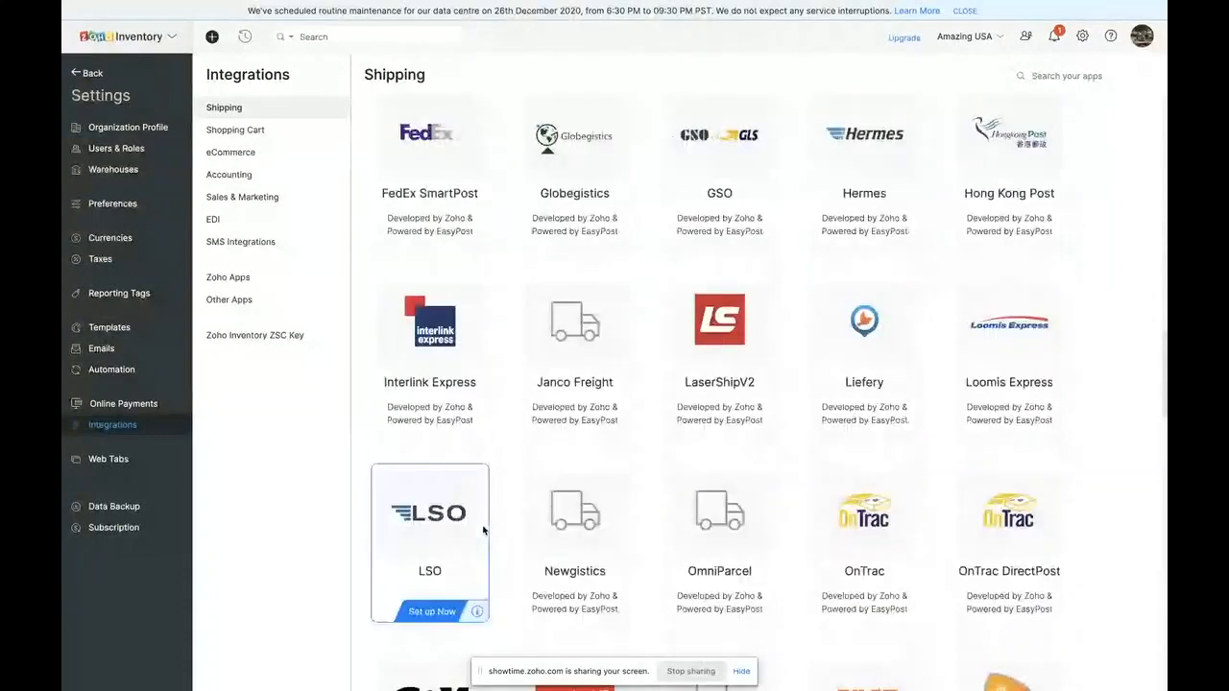
{"action": "scroll", "coordinate": [483, 530], "scroll_direction": "down", "scroll_amount": 14}
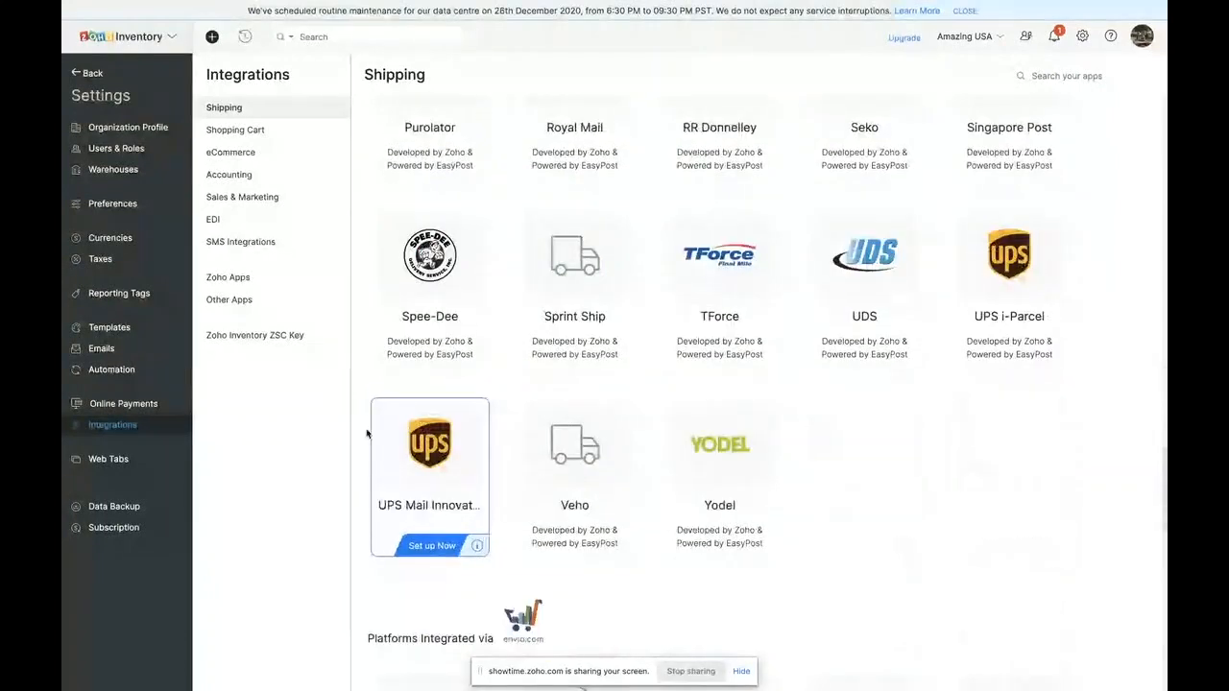
- Open the zylkerusa Shopify store's details among the shopping cart integrations and enable its integration
{"action": "left_click", "coordinate": [257, 132]}
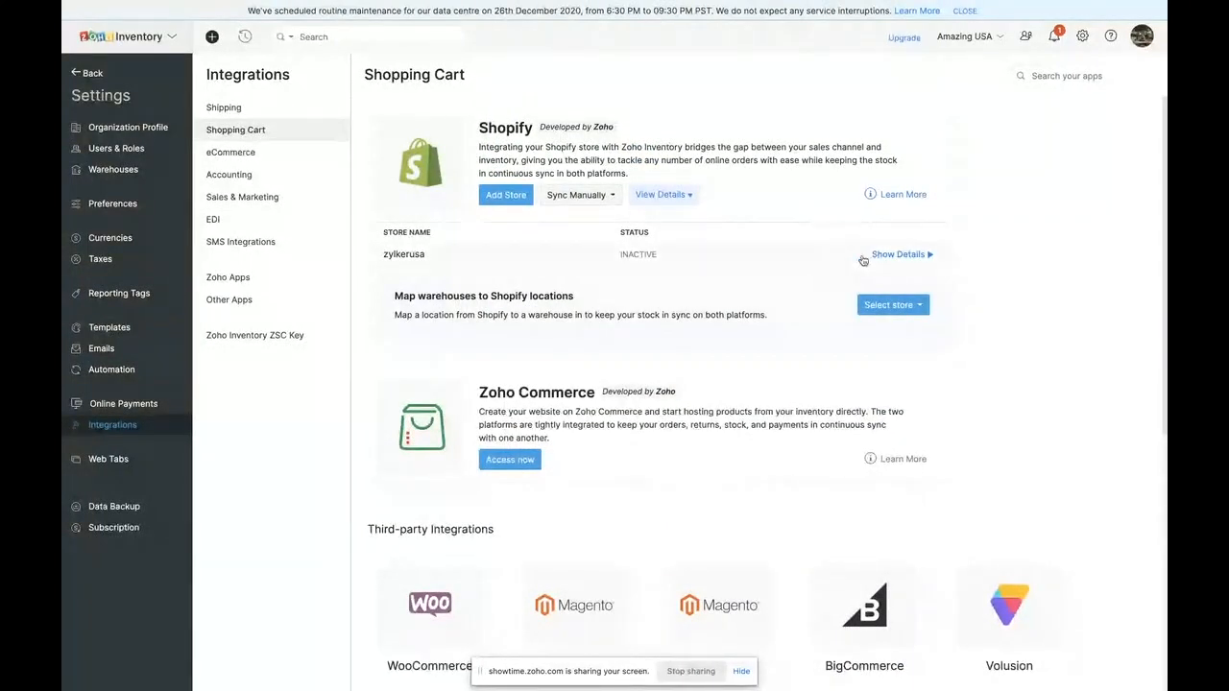
{"action": "left_click", "coordinate": [892, 255]}
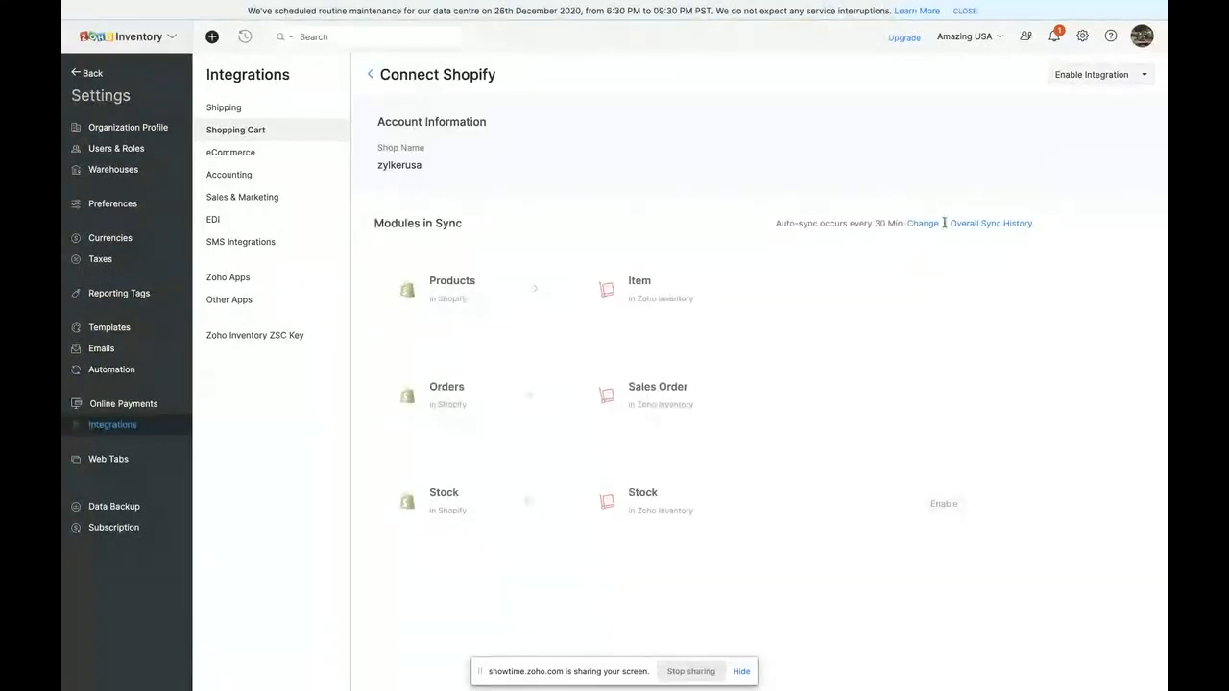
{"action": "left_click", "coordinate": [369, 80]}
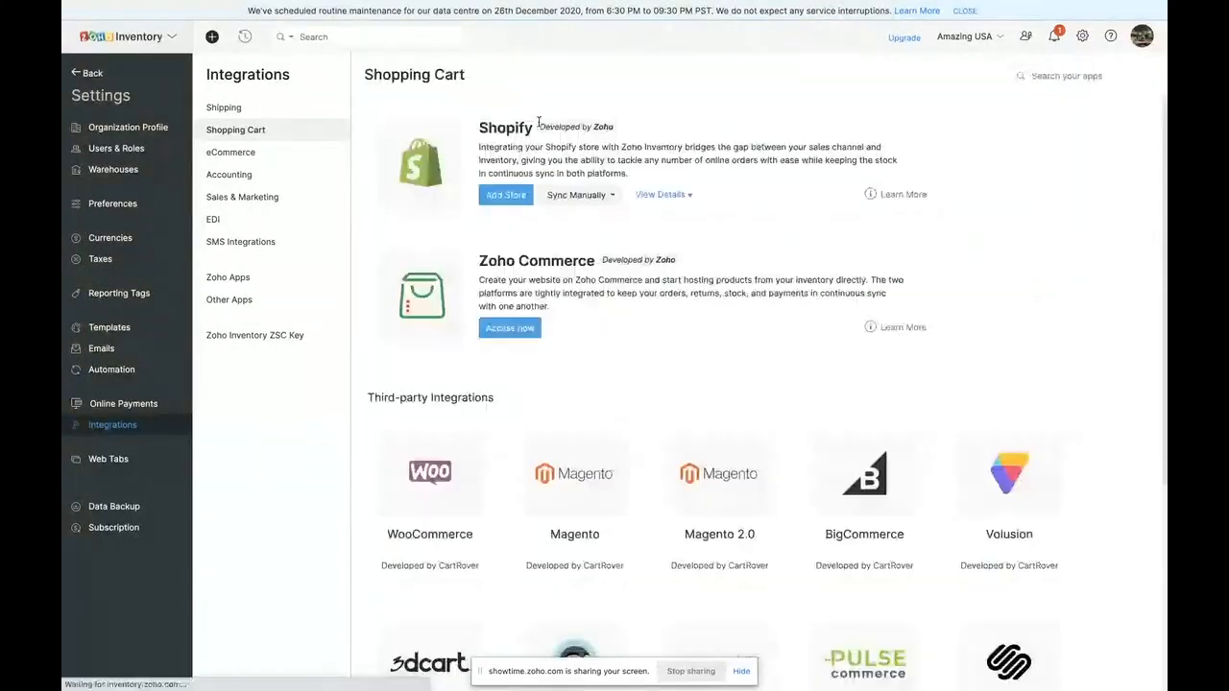
{"action": "left_click", "coordinate": [684, 195]}
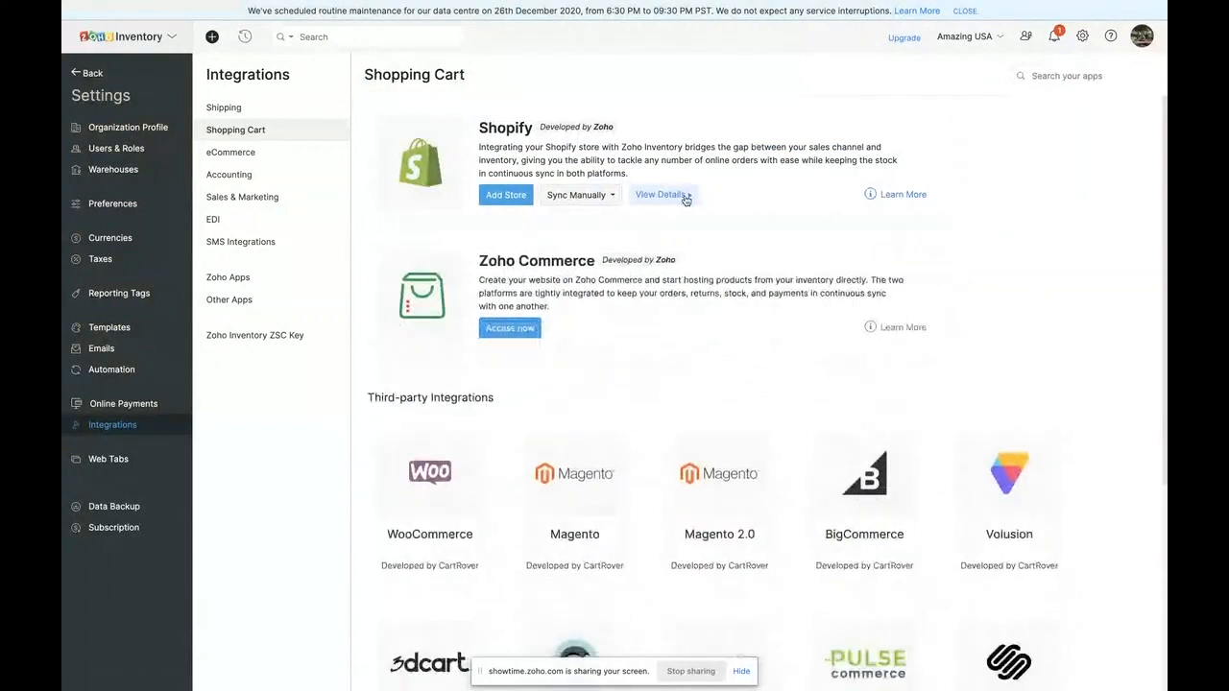
{"action": "left_click", "coordinate": [684, 195]}
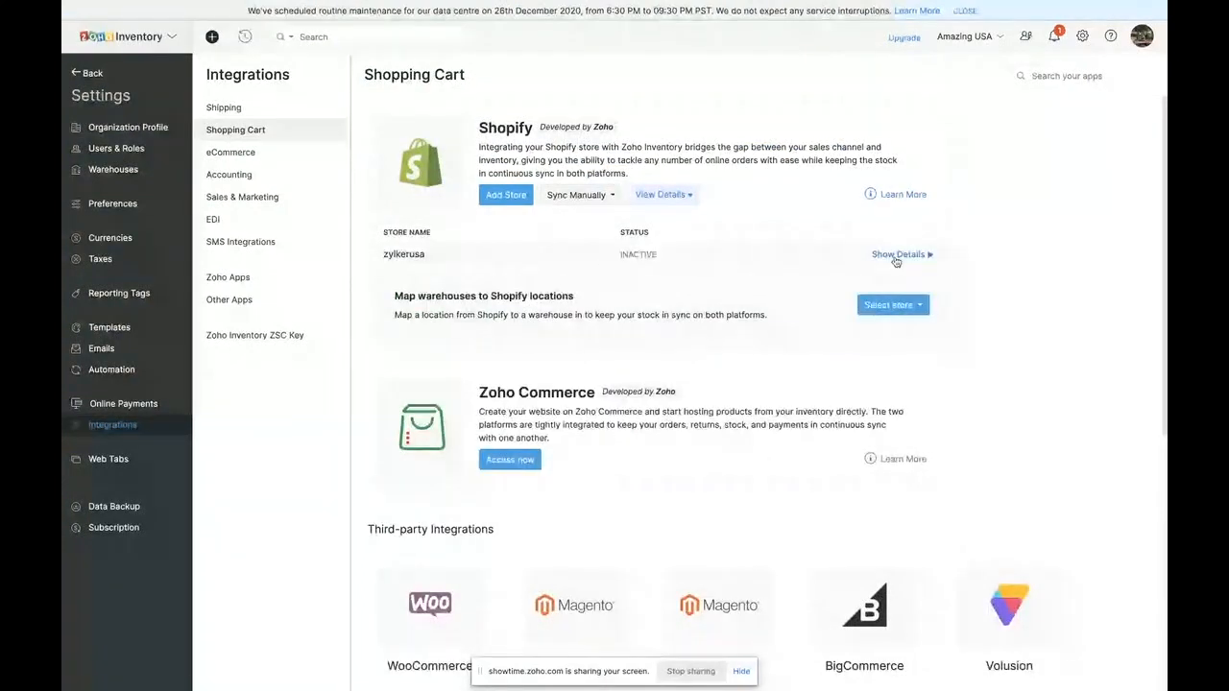
{"action": "left_click", "coordinate": [898, 258]}
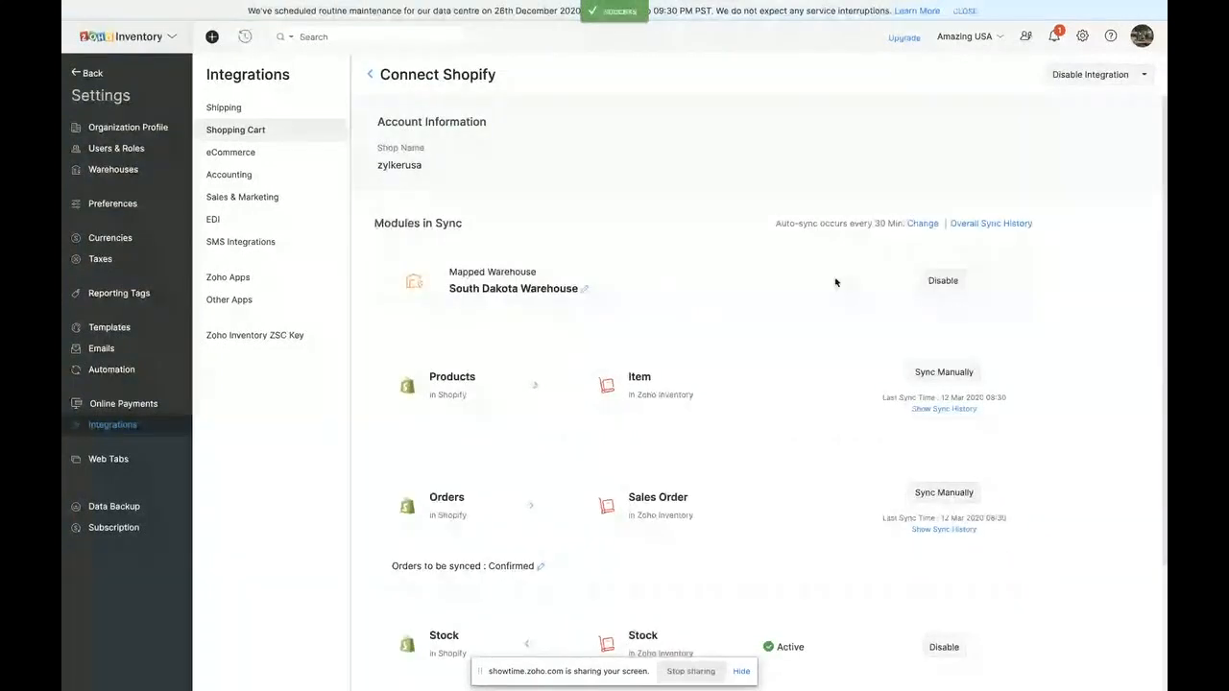
- Review the Shopify store's synced modules and warehouse preferences without changing the mapped warehouse, and return to the shopping cart integrations
{"action": "scroll", "coordinate": [529, 322], "scroll_direction": "down", "scroll_amount": 3}
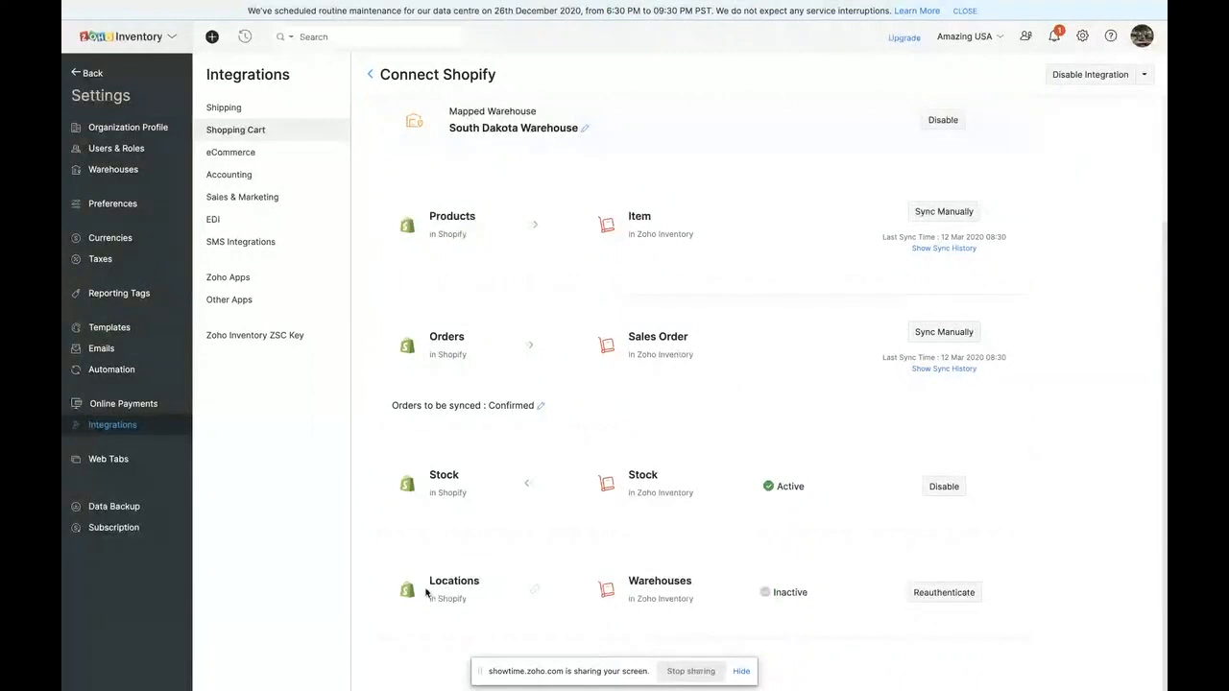
{"action": "left_click_drag", "start_coordinate": [429, 580], "coordinate": [470, 580]}
{"action": "scroll", "coordinate": [415, 237], "scroll_direction": "up", "scroll_amount": 3}
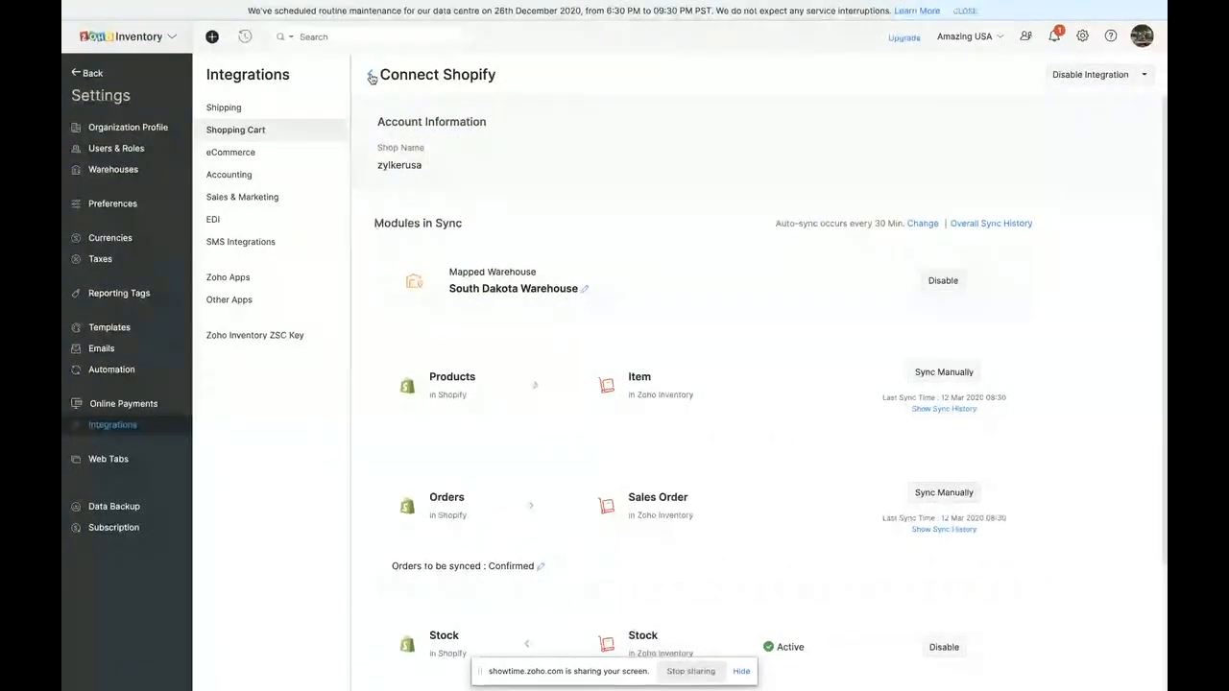
{"action": "left_click", "coordinate": [584, 292]}
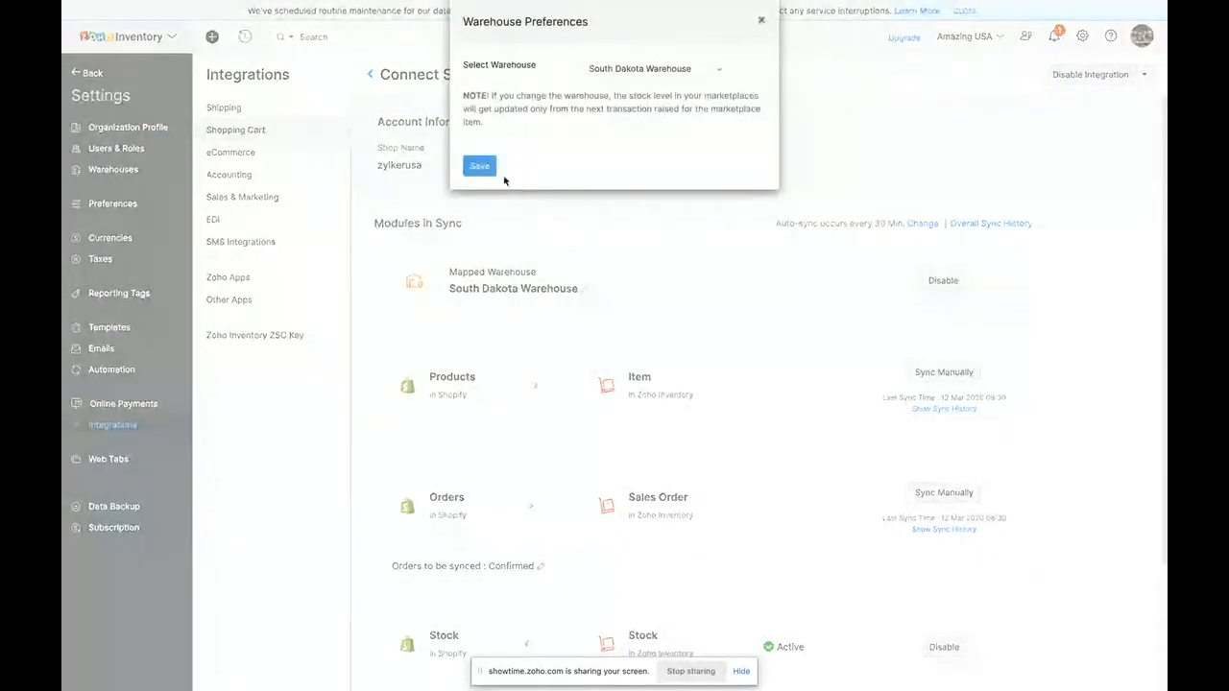
{"action": "left_click", "coordinate": [761, 19]}
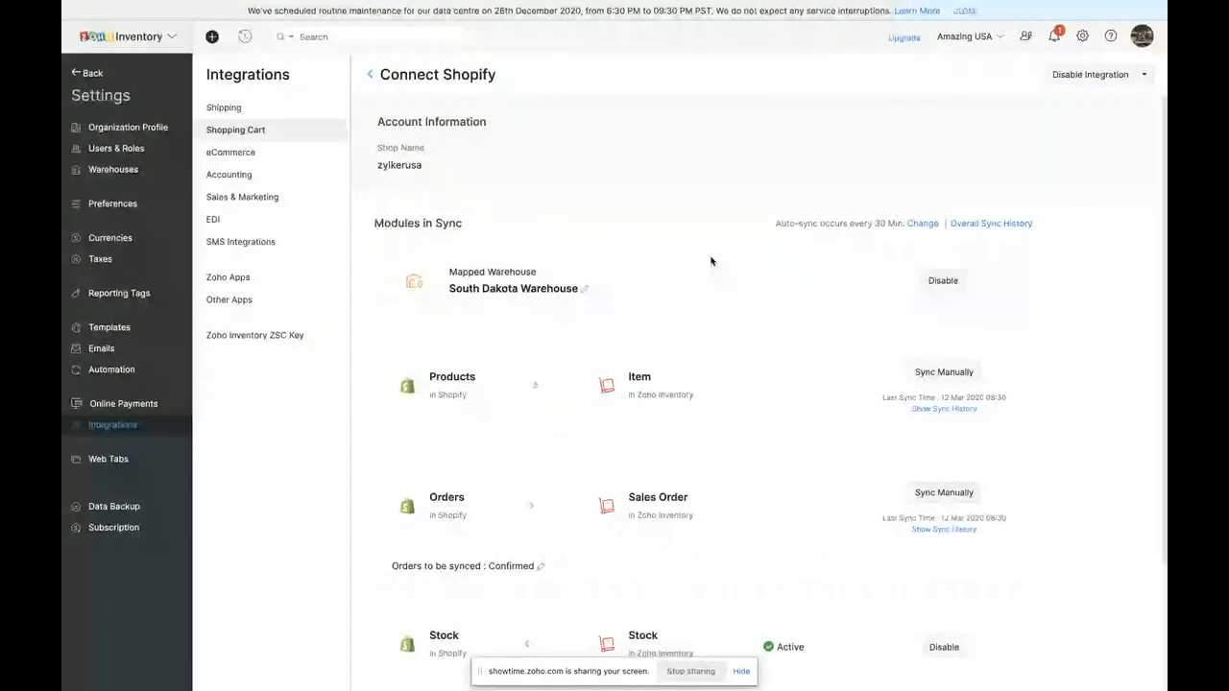
{"action": "left_click", "coordinate": [371, 77]}
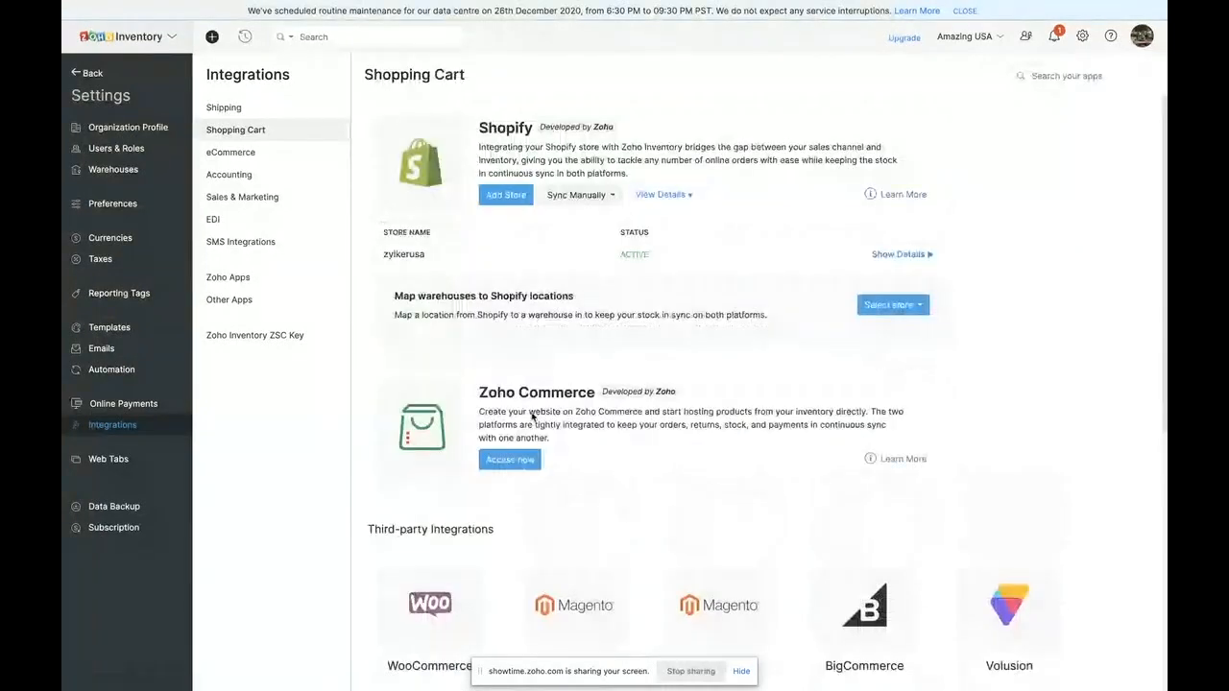
- Examine the Zoho Commerce entry in the shopping cart integrations
{"action": "scroll", "coordinate": [532, 417], "scroll_direction": "down", "scroll_amount": 1}
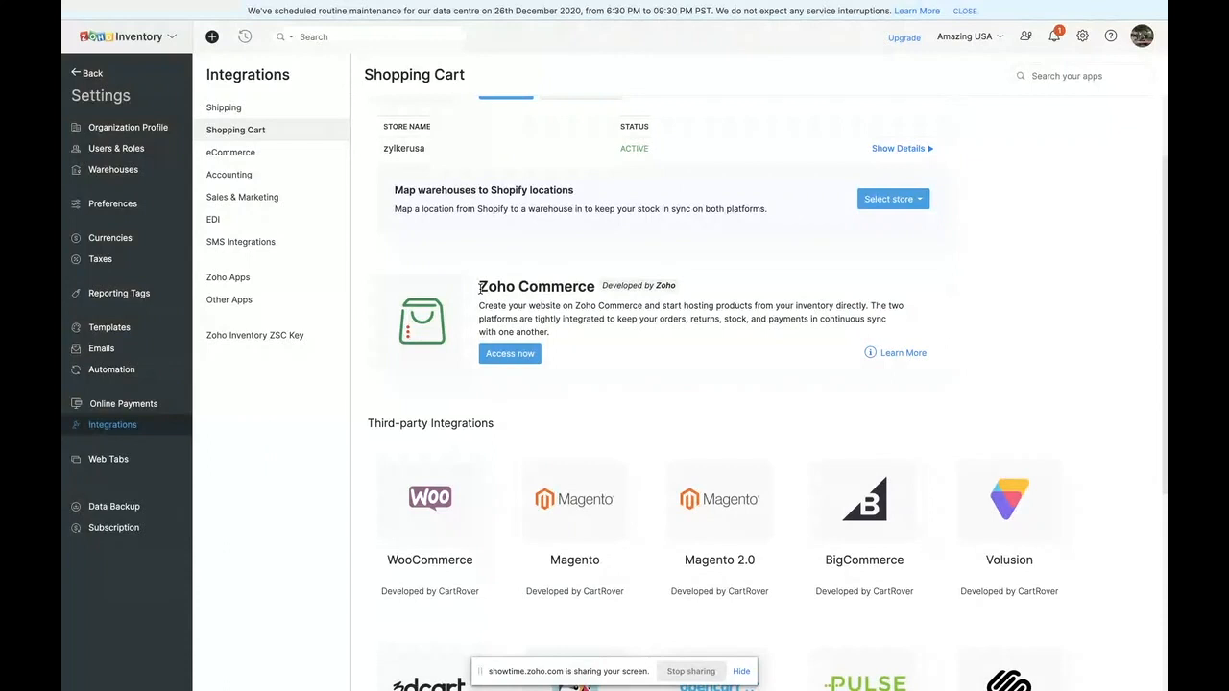
{"action": "scroll", "coordinate": [481, 287], "scroll_direction": "up", "scroll_amount": 3}
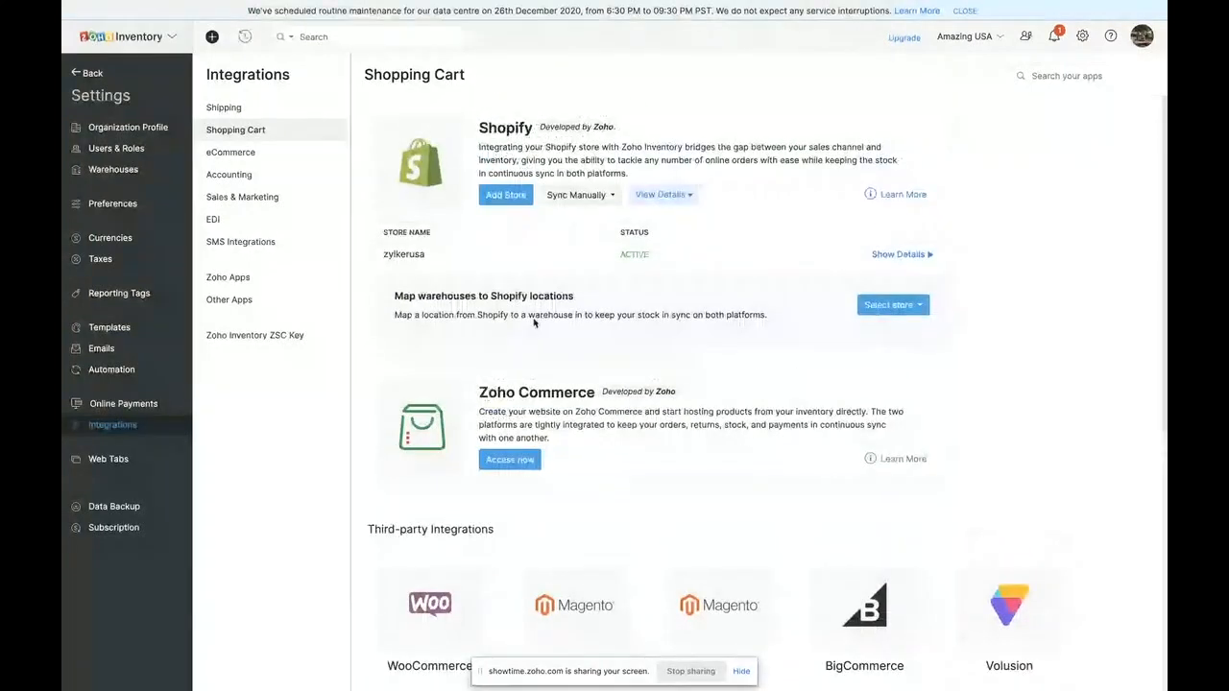
{"action": "left_click_drag", "start_coordinate": [479, 394], "coordinate": [515, 393]}
{"action": "left_click", "coordinate": [515, 391]}
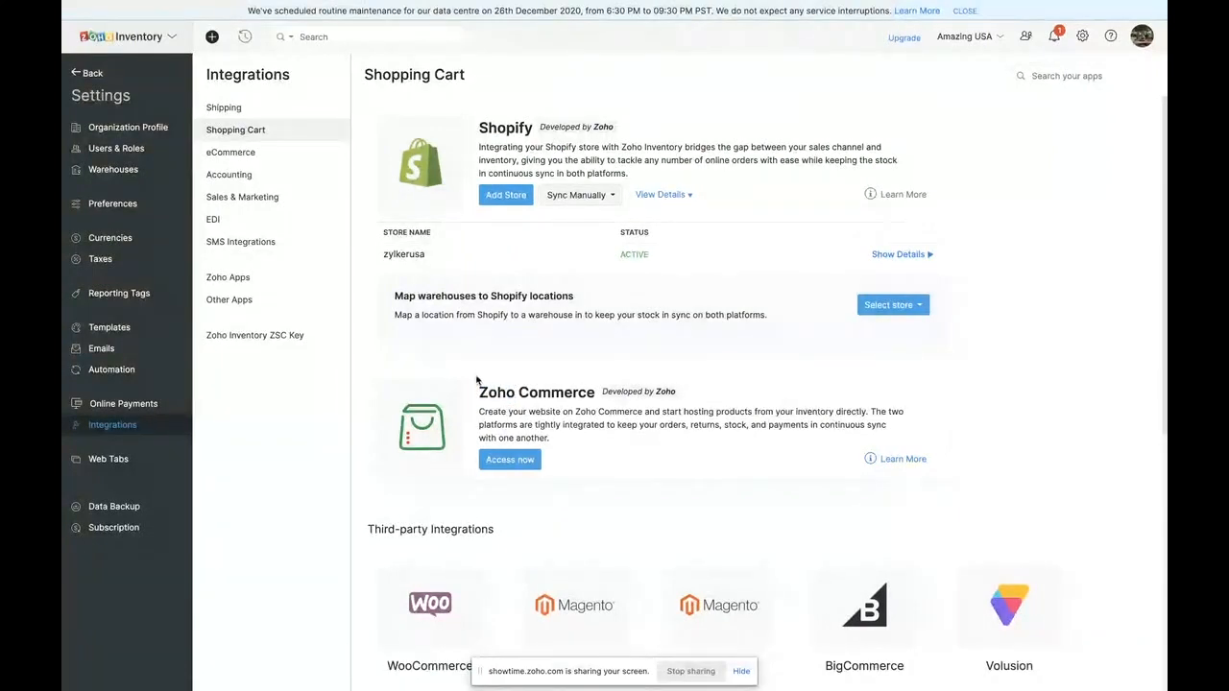
{"action": "left_click_drag", "start_coordinate": [476, 390], "coordinate": [599, 393]}
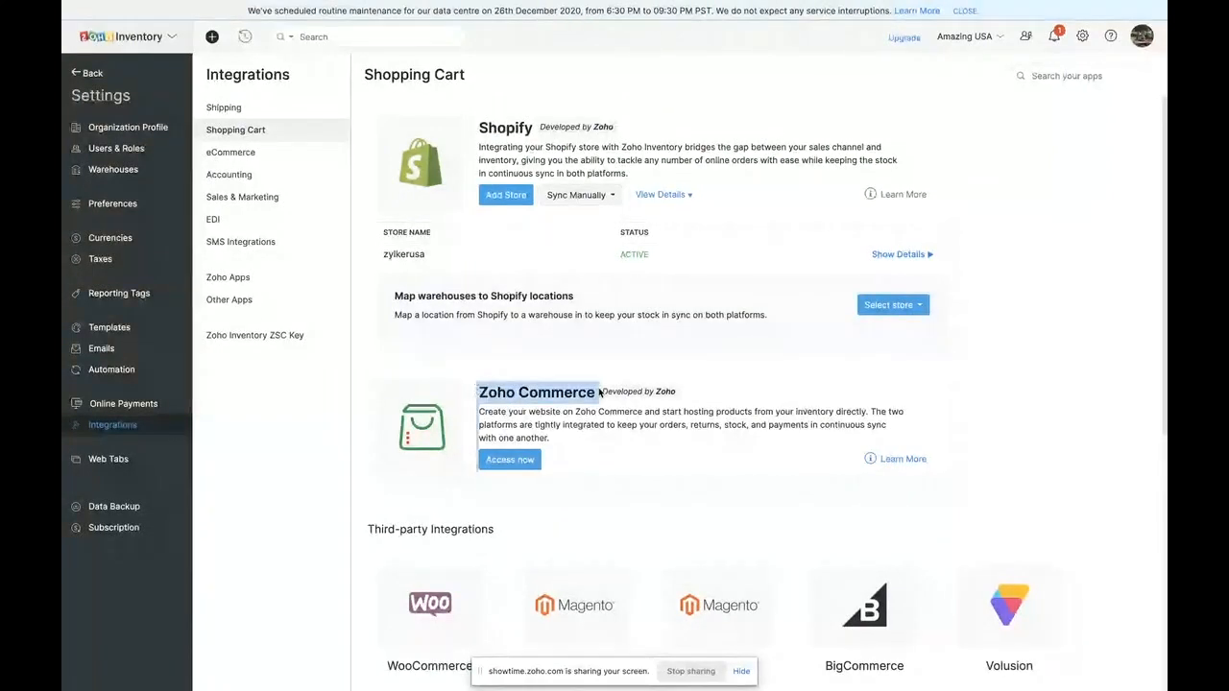
- Look through the third-party shopping cart integrations, from WooCommerce and Magento to Squarespace and Ecwid
{"action": "scroll", "coordinate": [580, 414], "scroll_direction": "down", "scroll_amount": 1}
{"action": "left_click", "coordinate": [580, 415]}
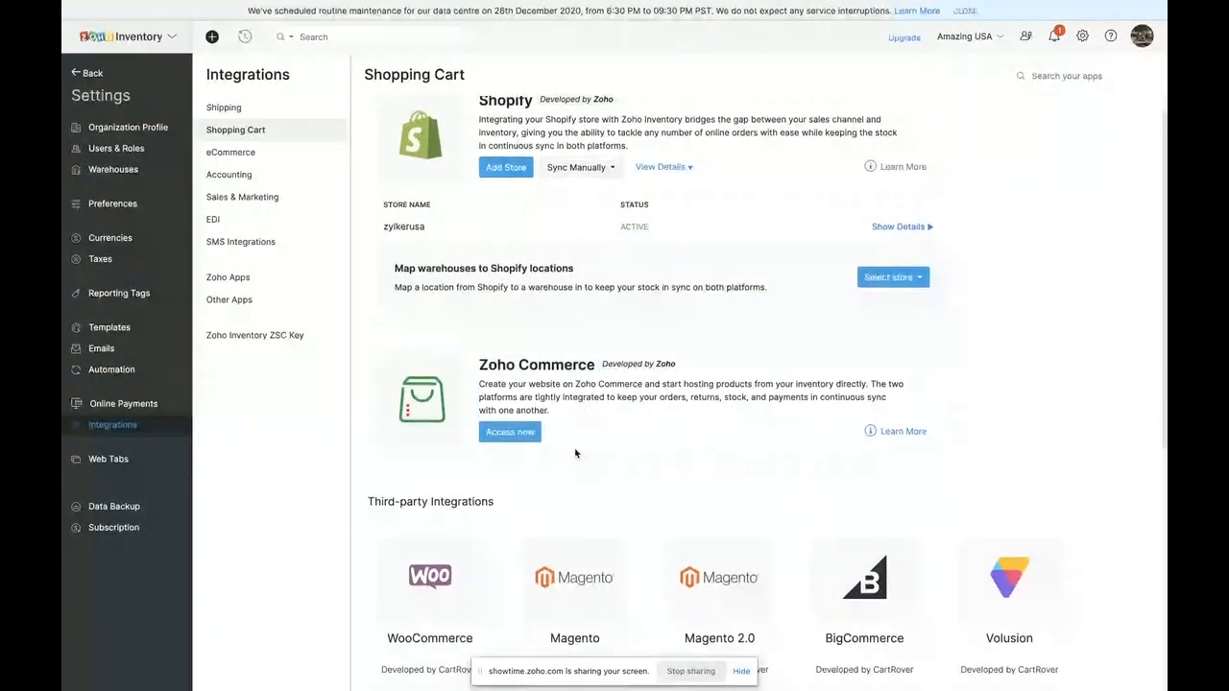
{"action": "scroll", "coordinate": [575, 454], "scroll_direction": "down", "scroll_amount": 5}
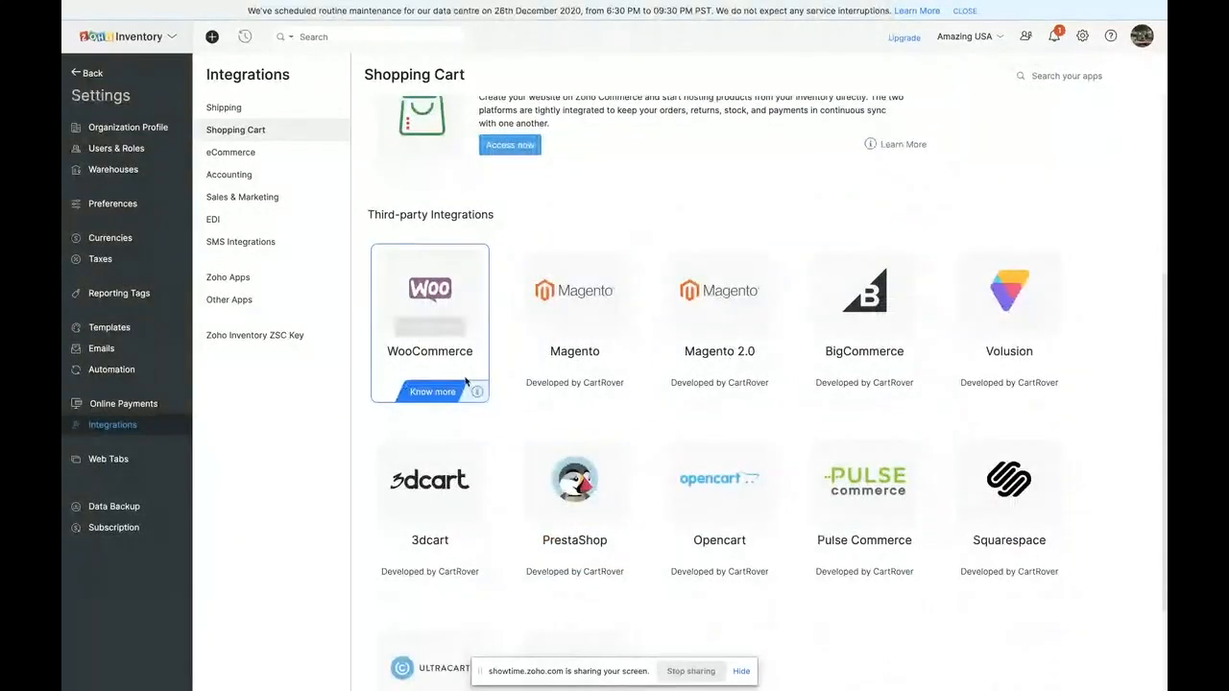
{"action": "scroll", "coordinate": [466, 381], "scroll_direction": "down", "scroll_amount": 2}
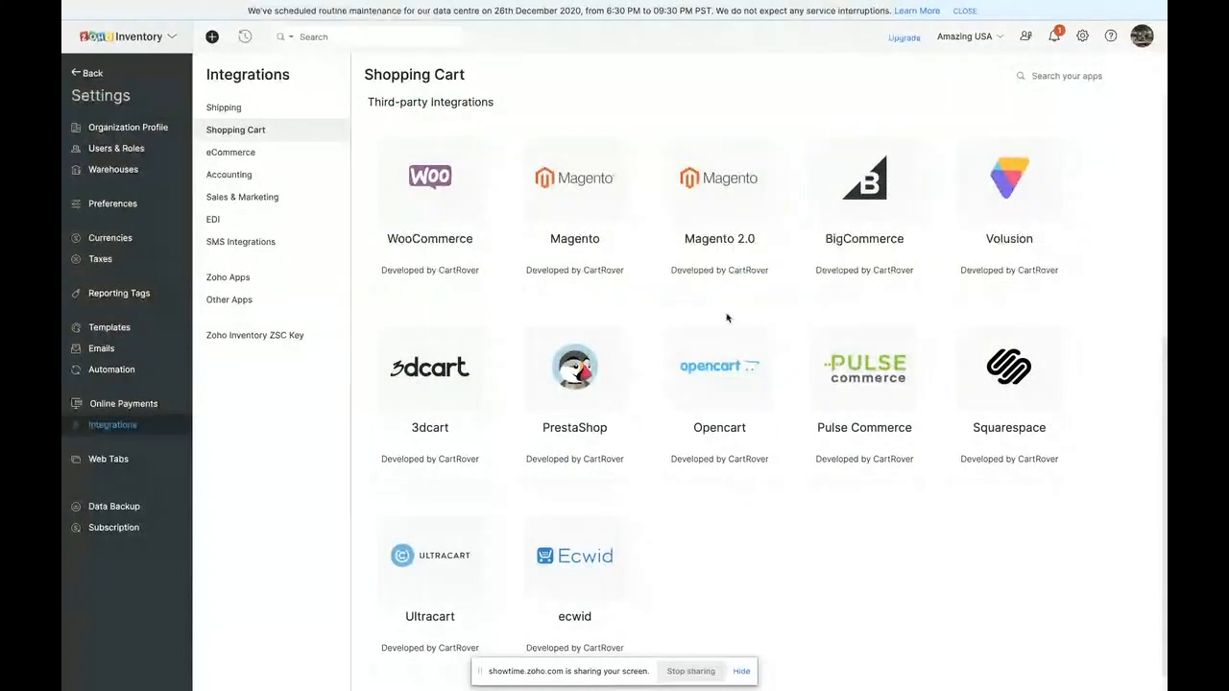
{"action": "scroll", "coordinate": [728, 319], "scroll_direction": "down", "scroll_amount": 1}
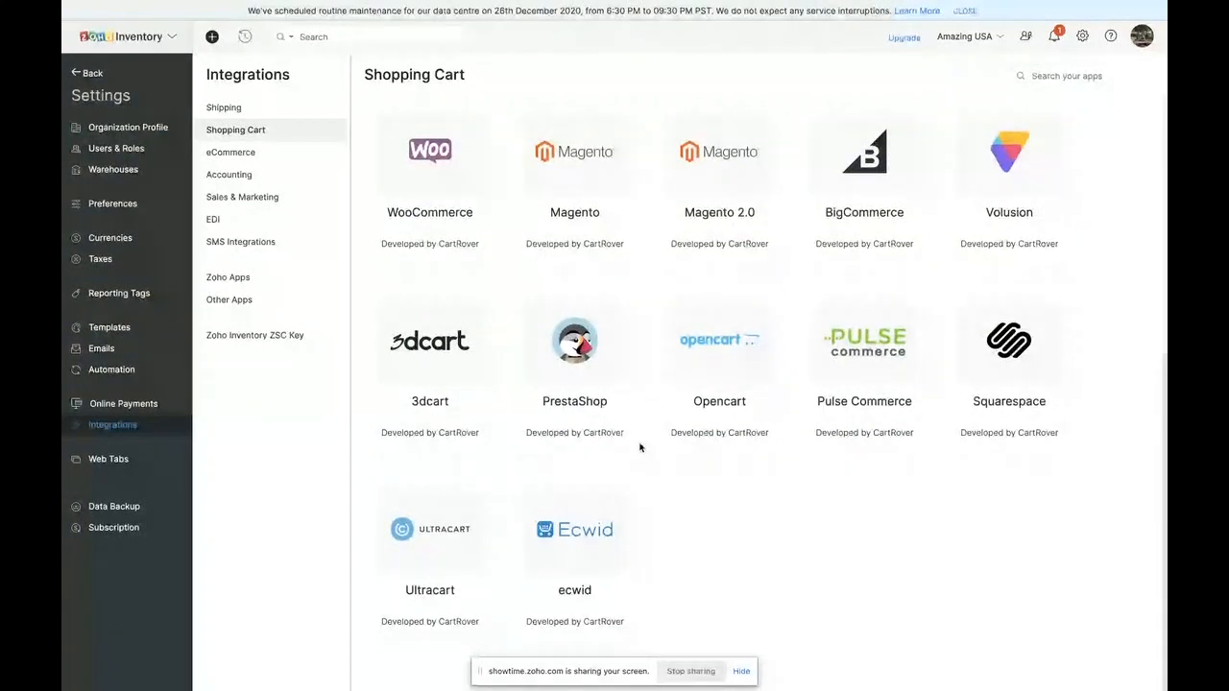
{"action": "scroll", "coordinate": [641, 448], "scroll_direction": "up", "scroll_amount": 2}
{"action": "scroll", "coordinate": [641, 447], "scroll_direction": "up", "scroll_amount": 1}
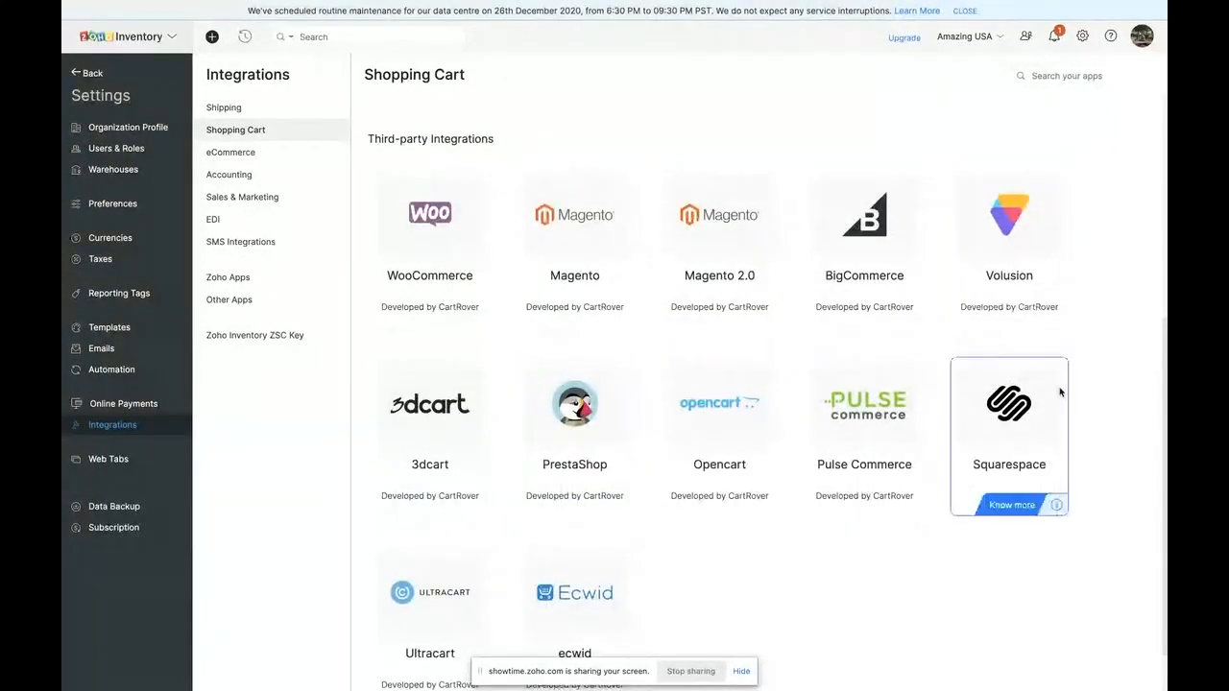
- Look through the eCommerce marketplace integrations, from Amazon US, Etsy and Ebay US to third-party ones such as Walmart, Wayfair and Overstock
{"action": "scroll", "coordinate": [605, 350], "scroll_direction": "up", "scroll_amount": 4}
{"action": "scroll", "coordinate": [606, 354], "scroll_direction": "up", "scroll_amount": 2}
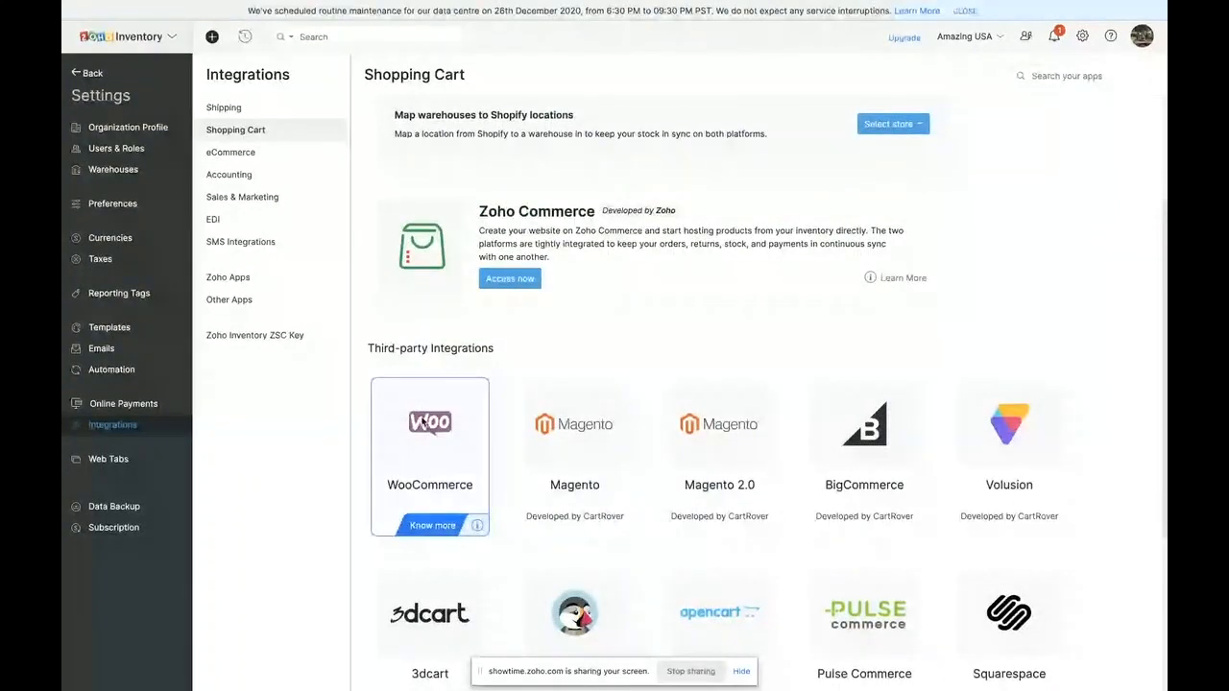
{"action": "left_click", "coordinate": [249, 154]}
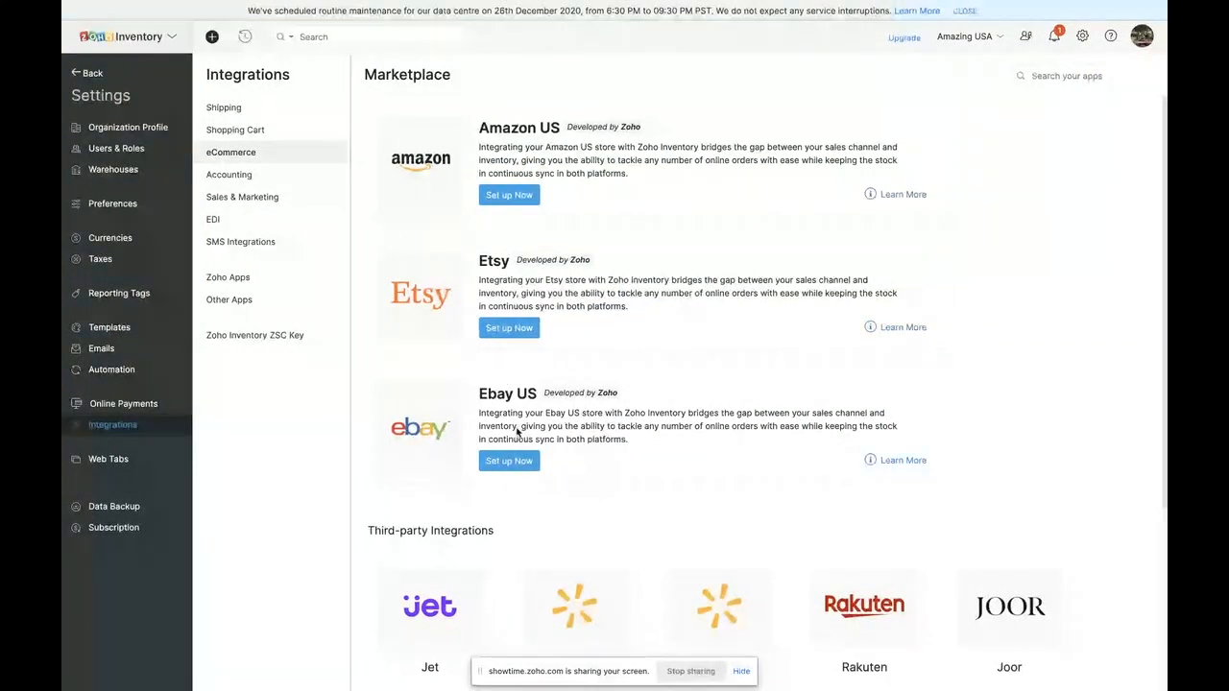
{"action": "scroll", "coordinate": [517, 432], "scroll_direction": "down", "scroll_amount": 3}
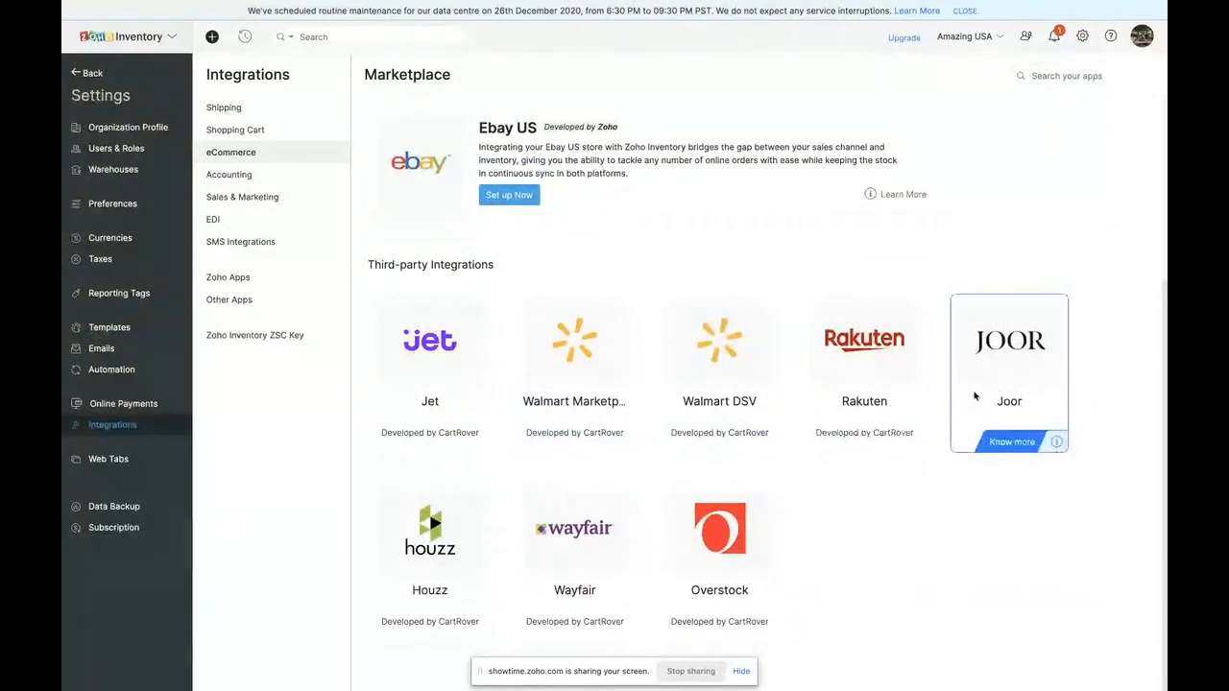
{"action": "mouse_move", "coordinate": [597, 418]}
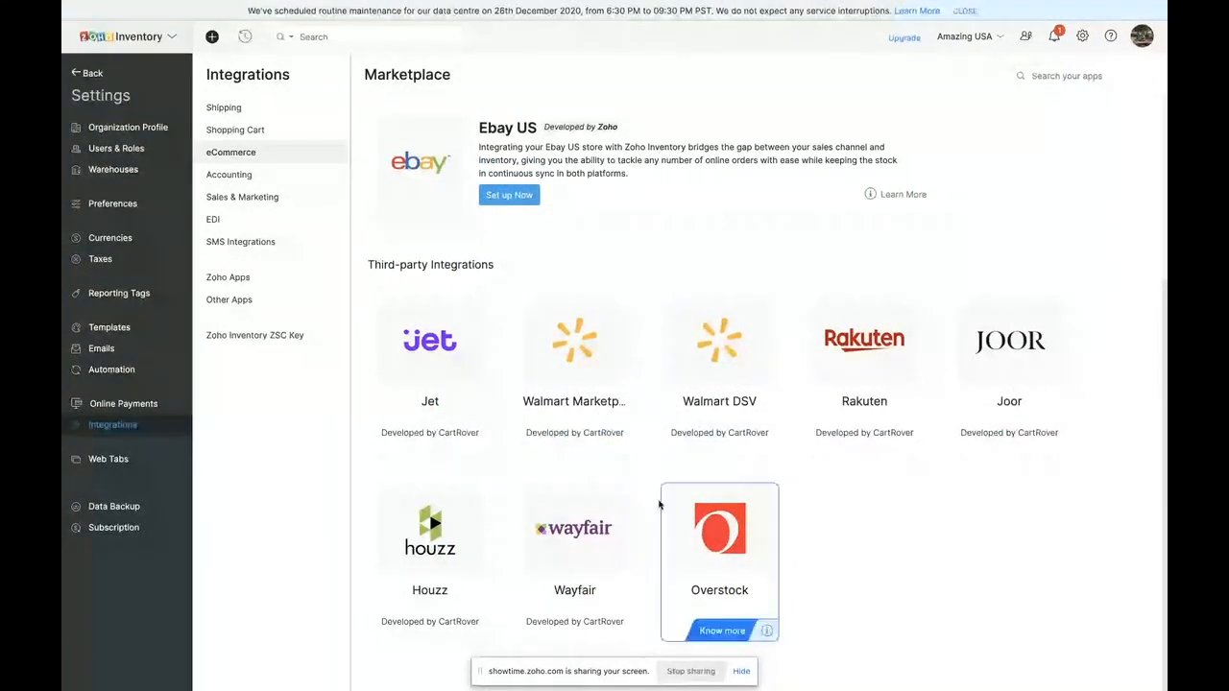
{"action": "mouse_move", "coordinate": [705, 577]}
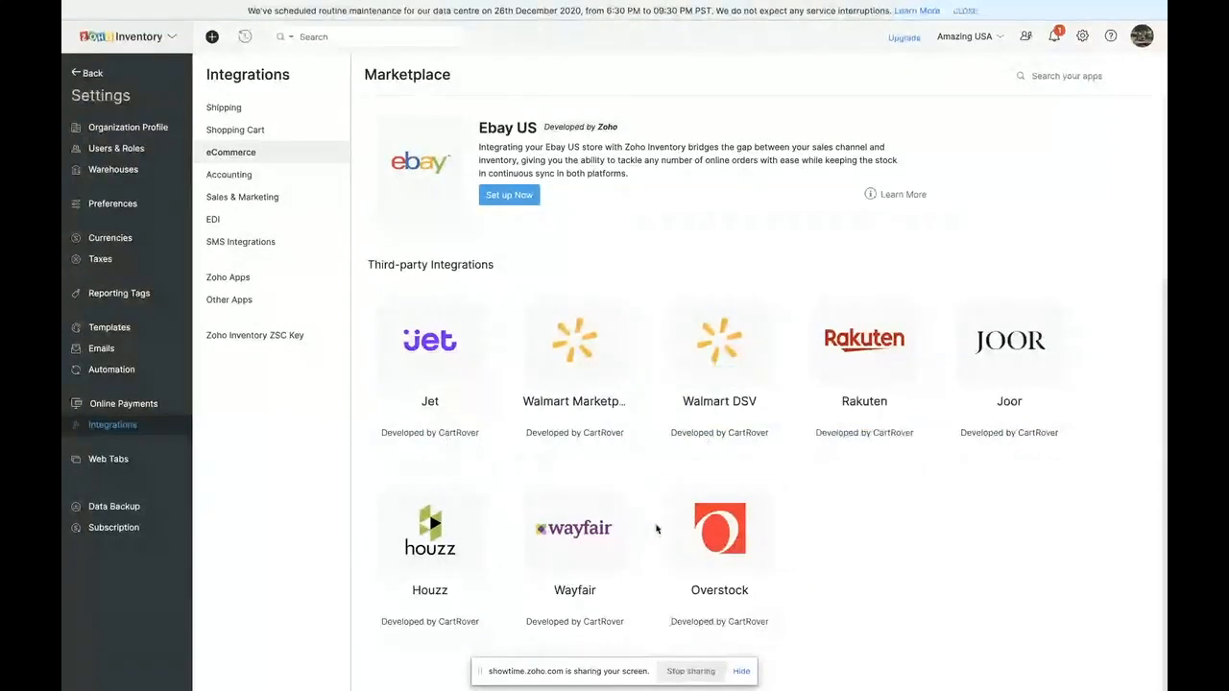
{"action": "scroll", "coordinate": [595, 173], "scroll_direction": "up", "scroll_amount": 3}
{"action": "scroll", "coordinate": [596, 177], "scroll_direction": "up", "scroll_amount": 1}
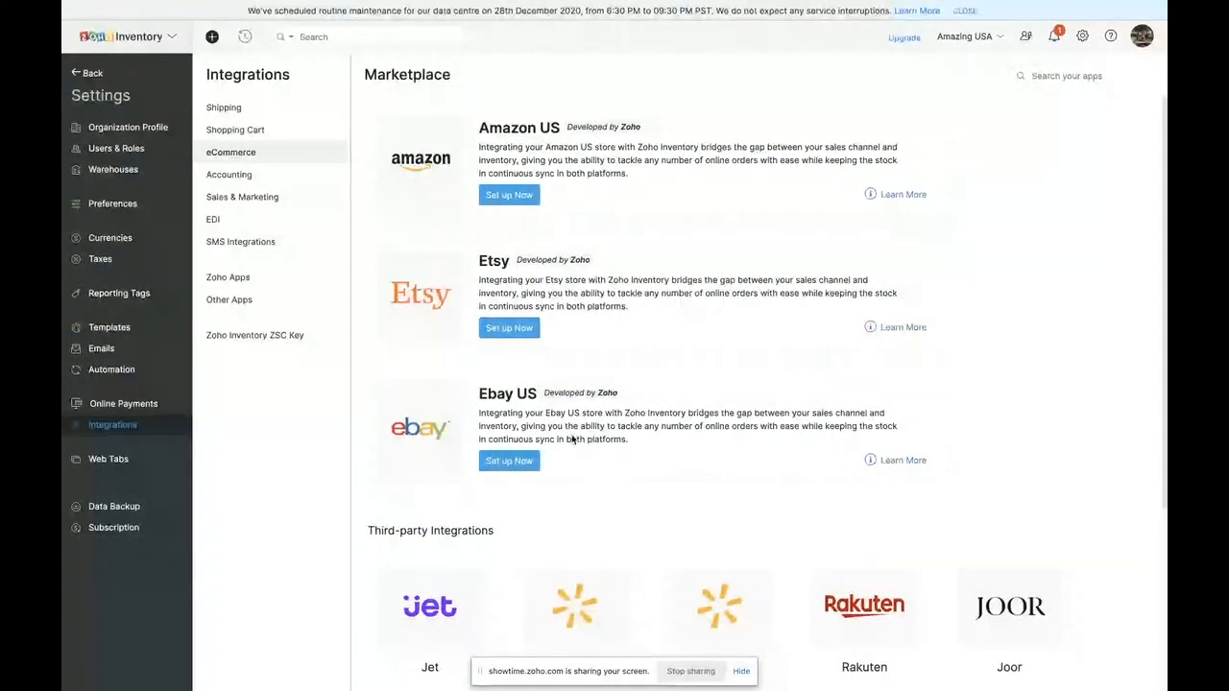
{"action": "scroll", "coordinate": [611, 461], "scroll_direction": "down", "scroll_amount": 3}
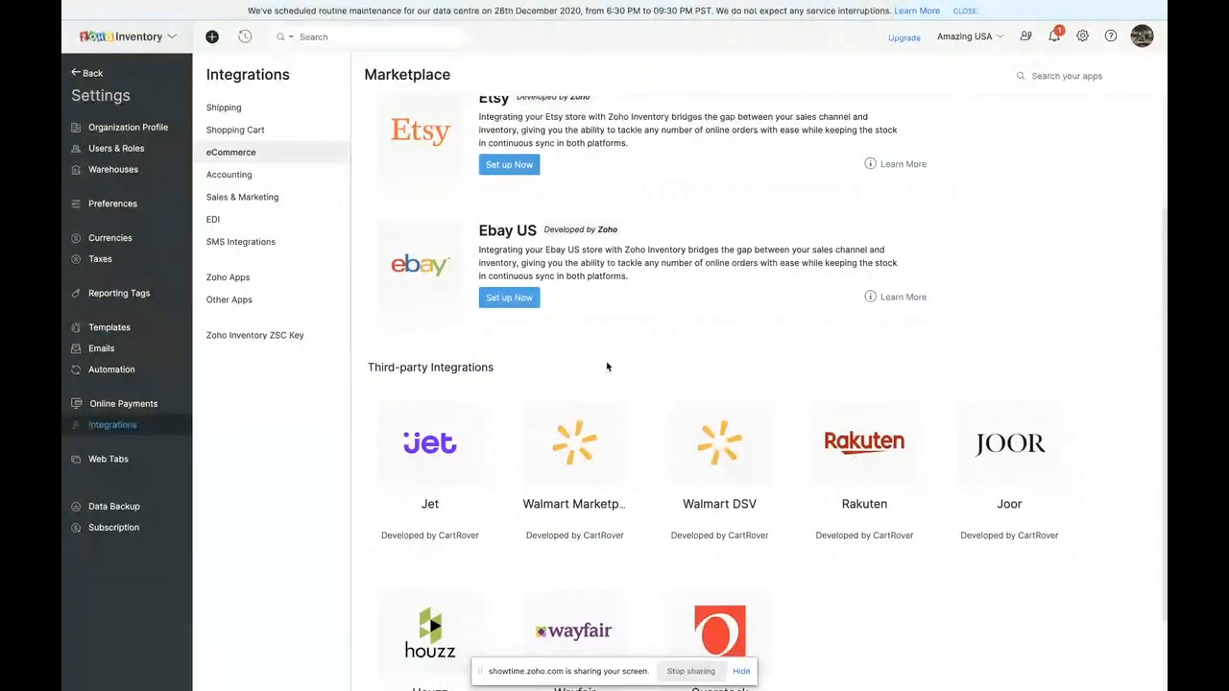
{"action": "scroll", "coordinate": [529, 413], "scroll_direction": "up", "scroll_amount": 1}
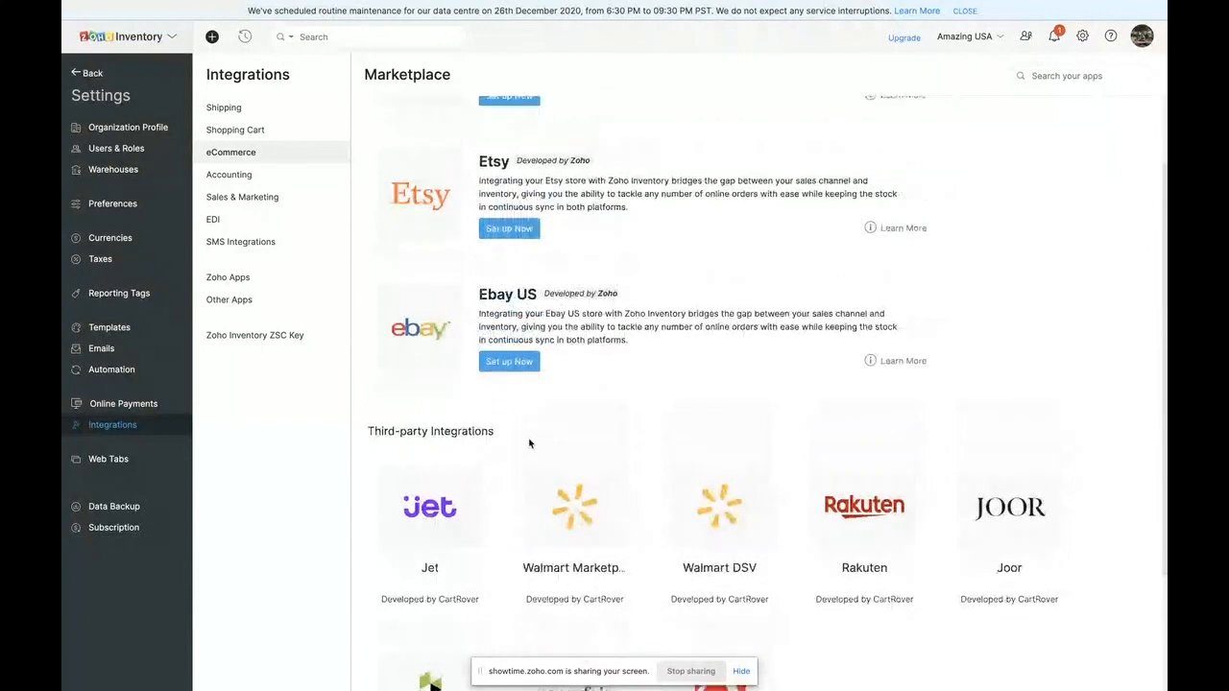
- Examine the Zoho Books and QuickBooks entries in the accounting integrations
{"action": "left_click", "coordinate": [237, 178]}
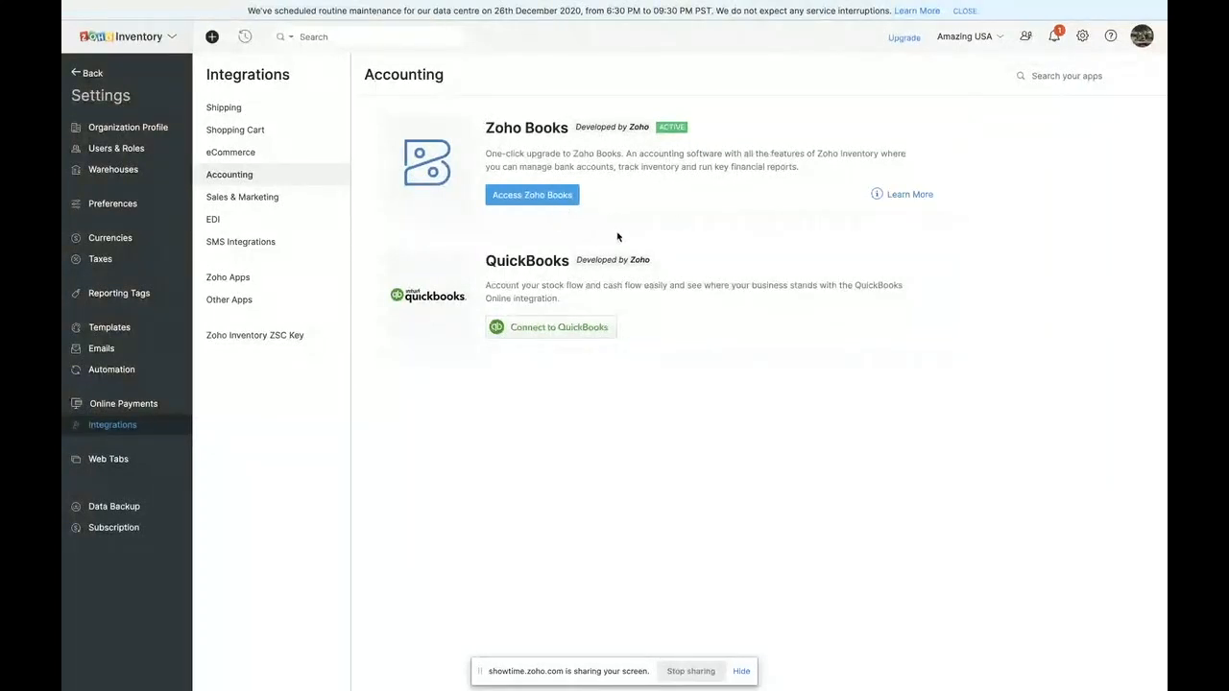
{"action": "left_click_drag", "start_coordinate": [483, 260], "coordinate": [574, 261]}
{"action": "left_click", "coordinate": [601, 318]}
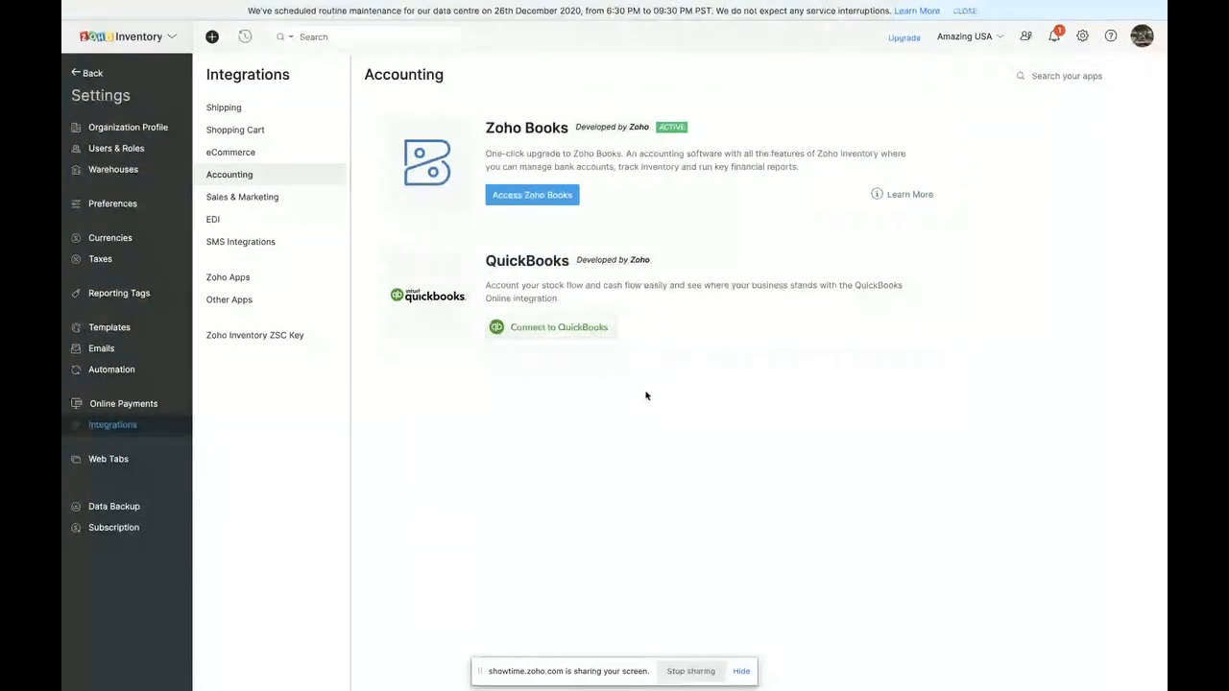
{"action": "mouse_move", "coordinate": [483, 260]}
{"action": "left_mouse_down"}
{"action": "mouse_move", "coordinate": [579, 261]}
{"action": "mouse_move", "coordinate": [484, 258]}
{"action": "left_mouse_up"}
{"action": "left_click", "coordinate": [568, 261]}
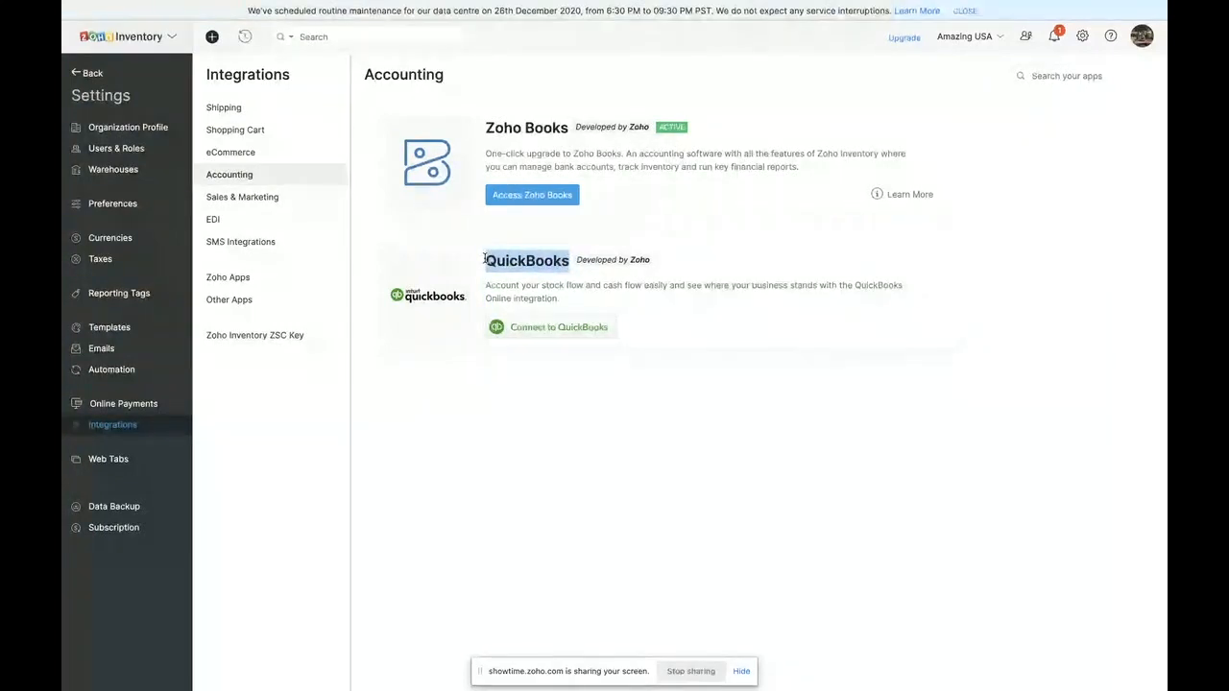
{"action": "left_click", "coordinate": [587, 405]}
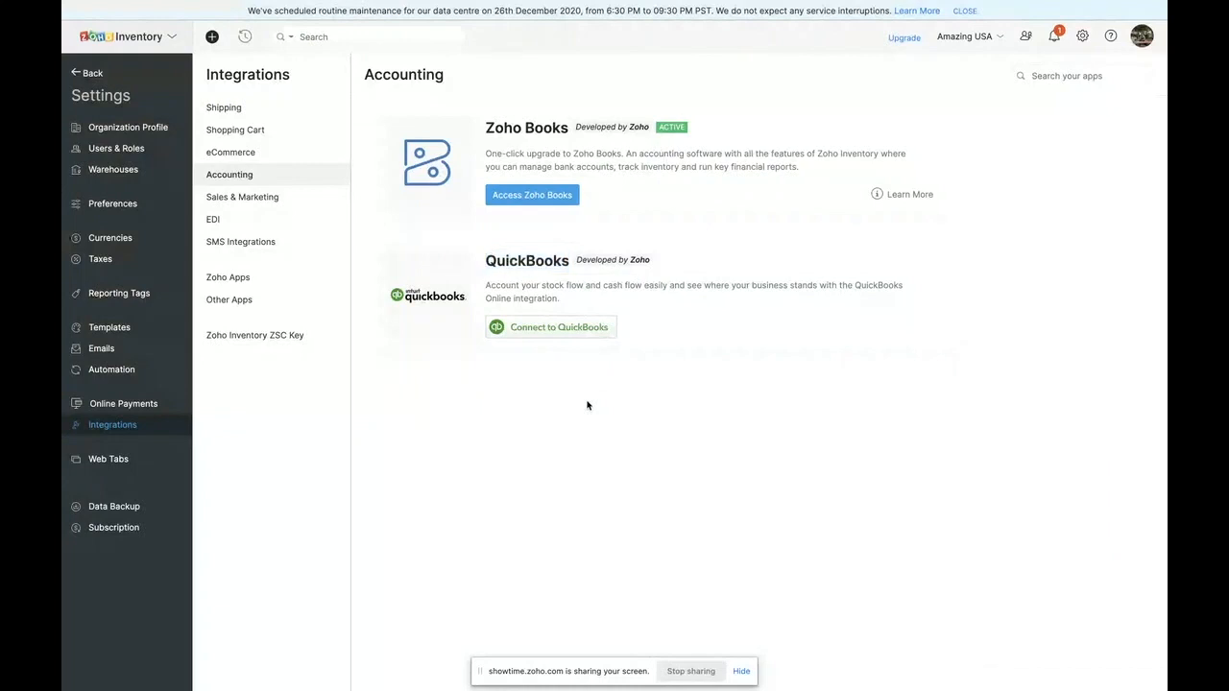
- Look through the sales and marketing integrations, including Google Shopping and the third-party apps from Salesforce to Aweber
{"action": "left_click", "coordinate": [250, 201]}
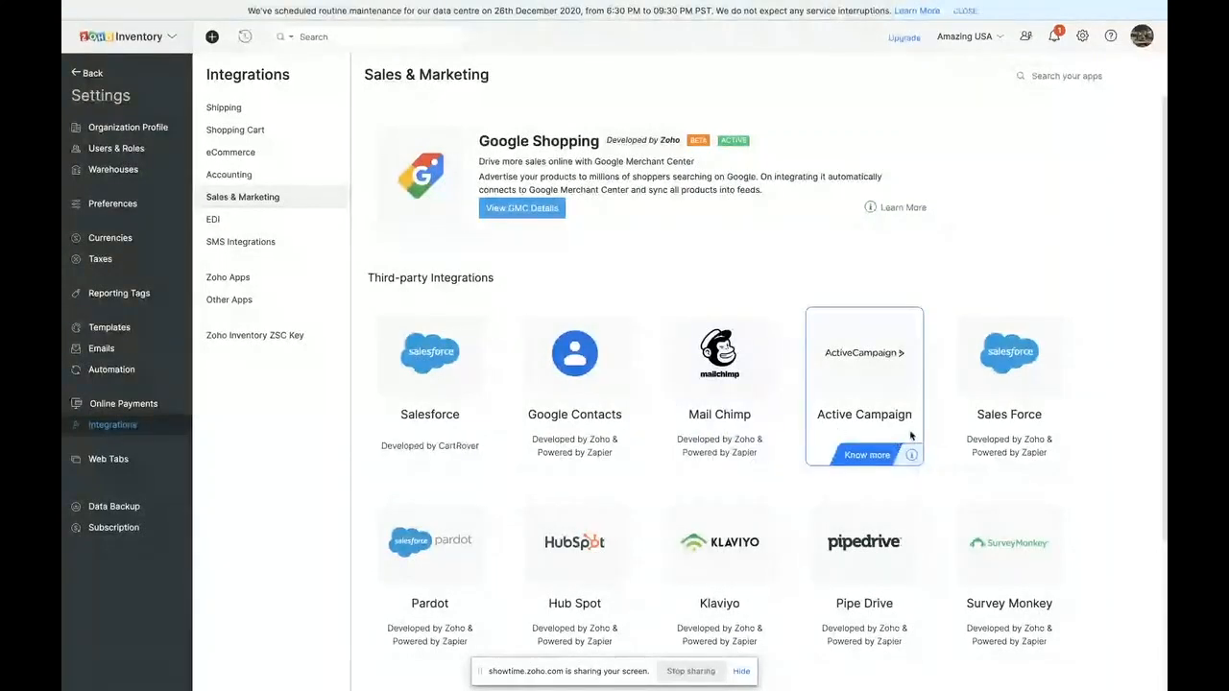
{"action": "scroll", "coordinate": [719, 527], "scroll_direction": "down", "scroll_amount": 2}
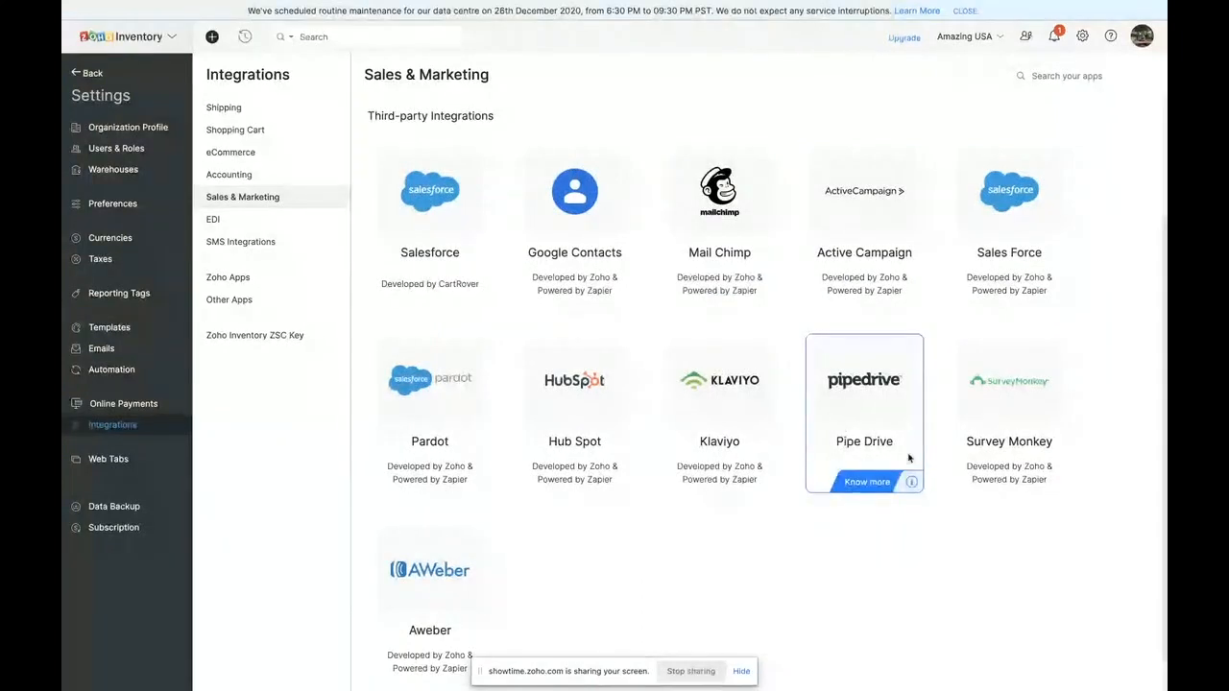
{"action": "scroll", "coordinate": [546, 416], "scroll_direction": "up", "scroll_amount": 1}
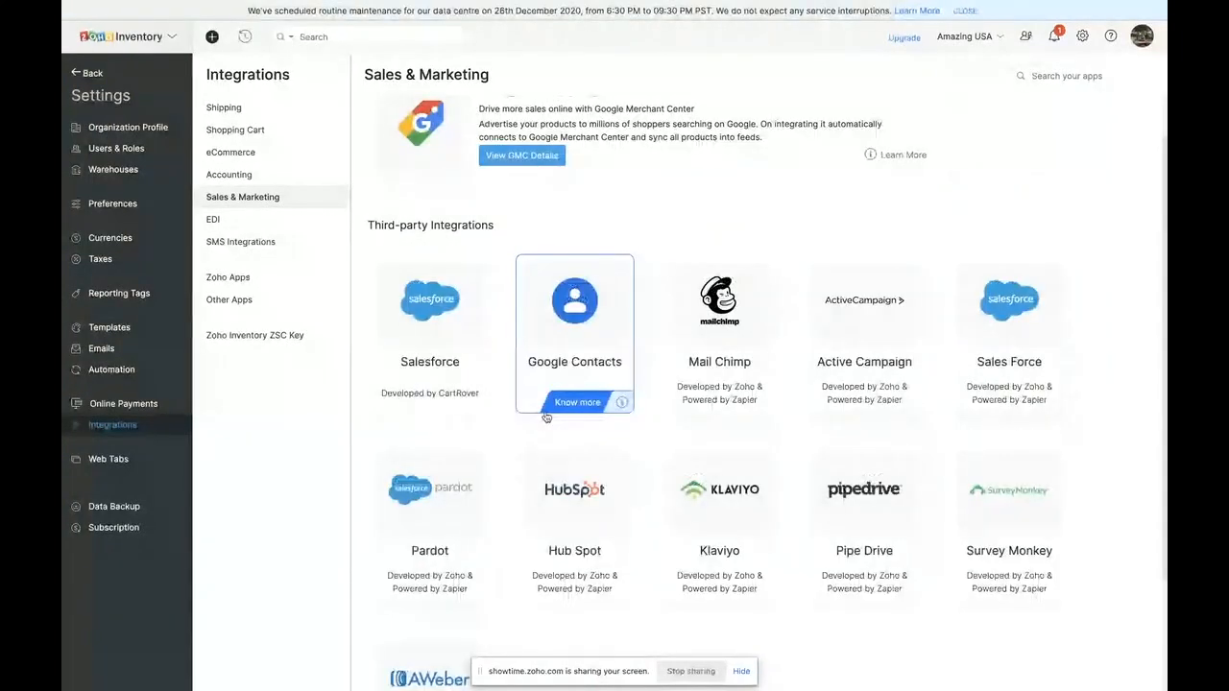
{"action": "scroll", "coordinate": [543, 211], "scroll_direction": "up", "scroll_amount": 1}
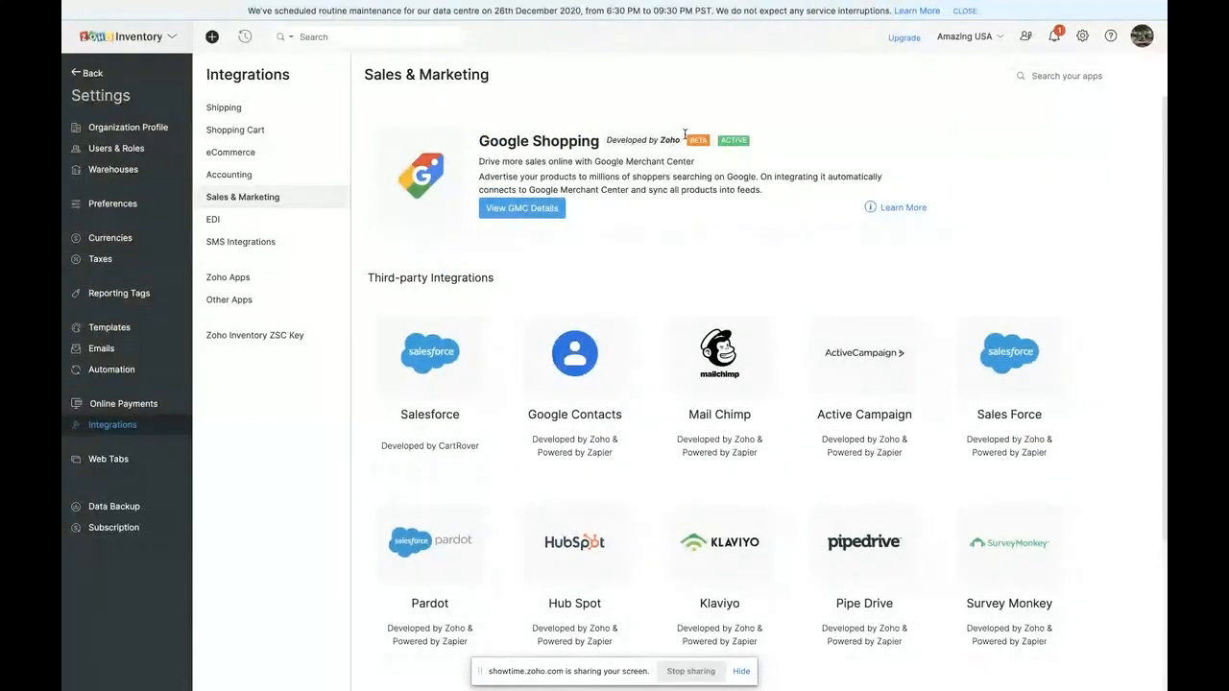
- Review the Google Shopping integration's GMC details and campaigns, and return to the sales and marketing integrations
{"action": "left_click", "coordinate": [551, 207]}
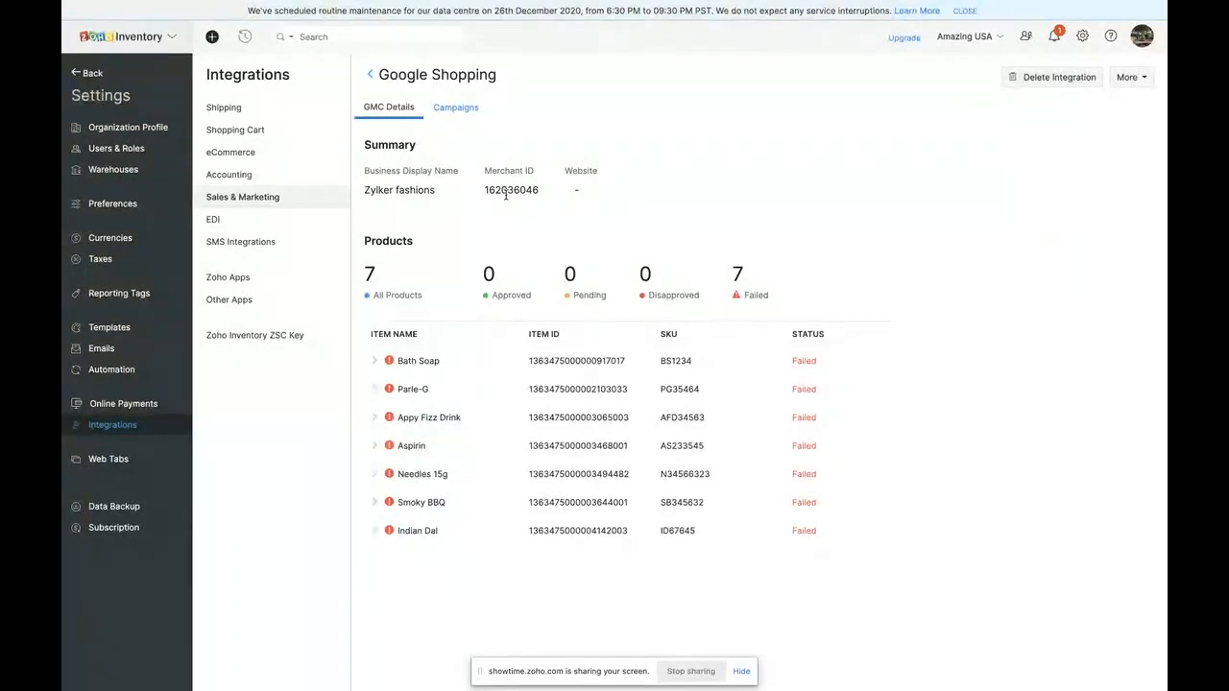
{"action": "left_click", "coordinate": [455, 109]}
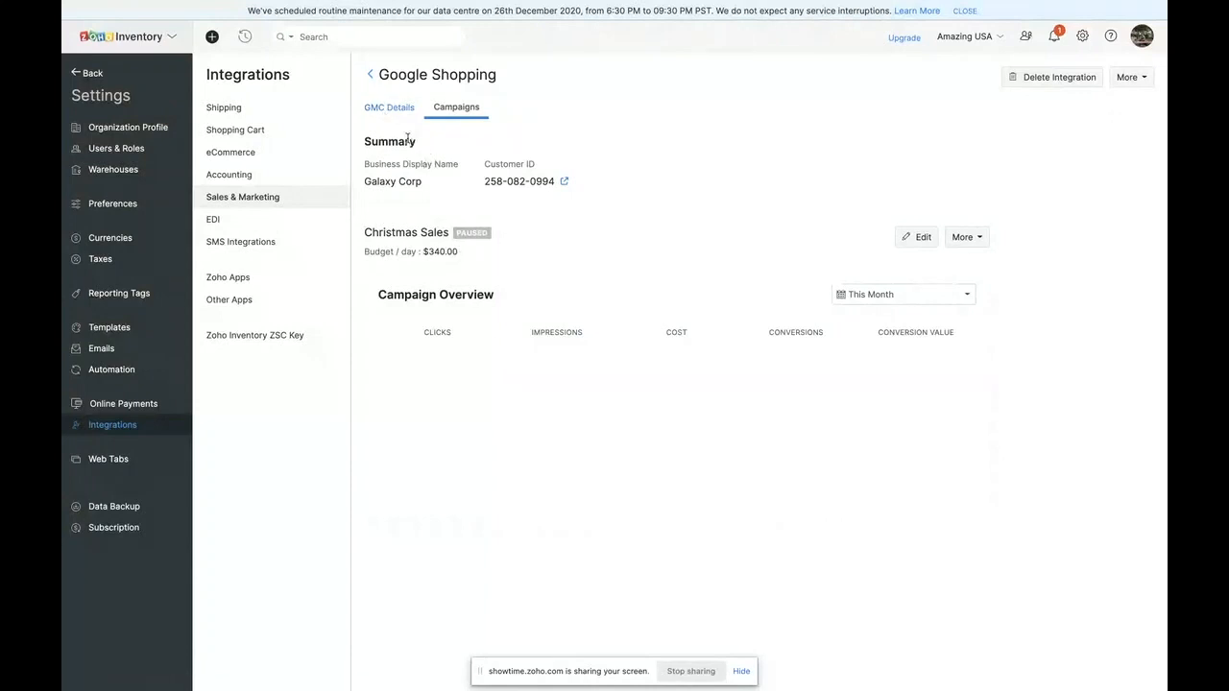
{"action": "left_click", "coordinate": [385, 108]}
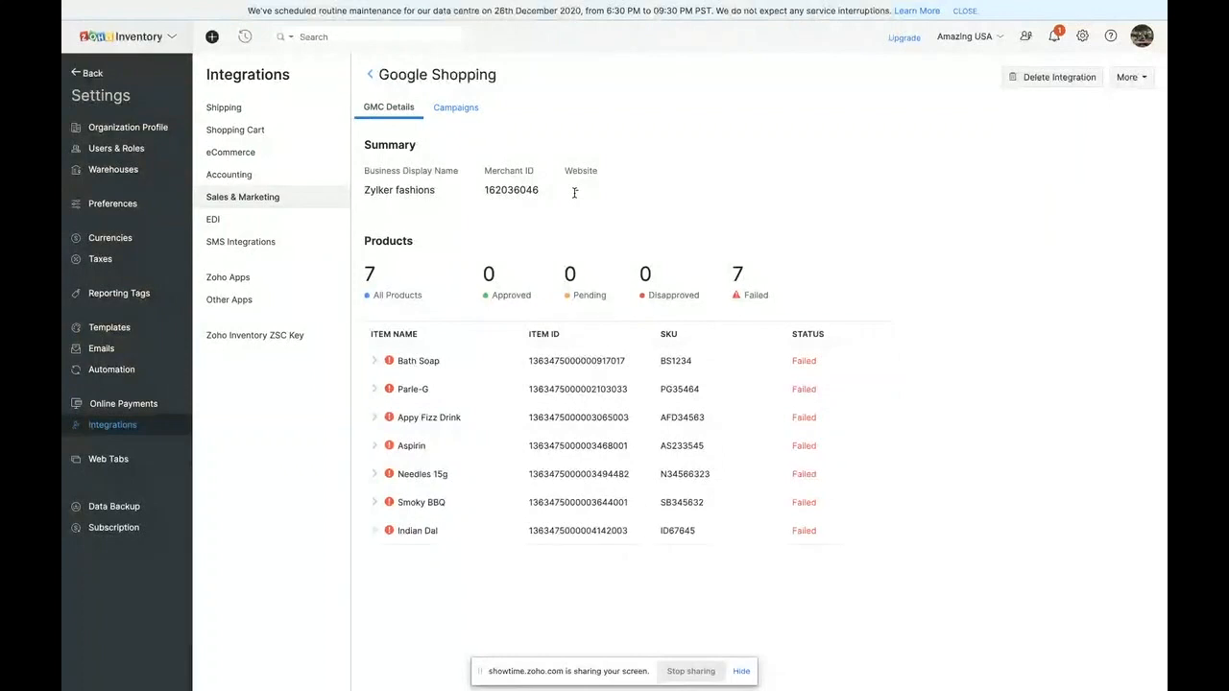
{"action": "left_click", "coordinate": [372, 75]}
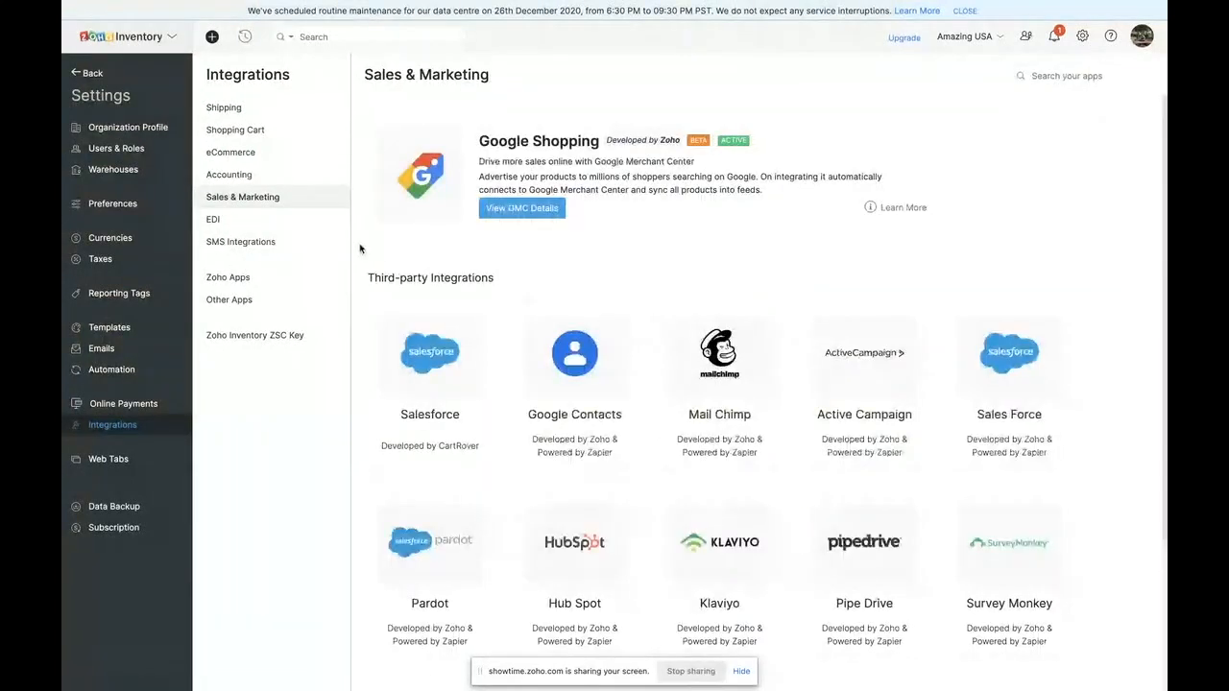
- Review the EDI integrations and the Twilio SMS integration
{"action": "left_click", "coordinate": [214, 220]}
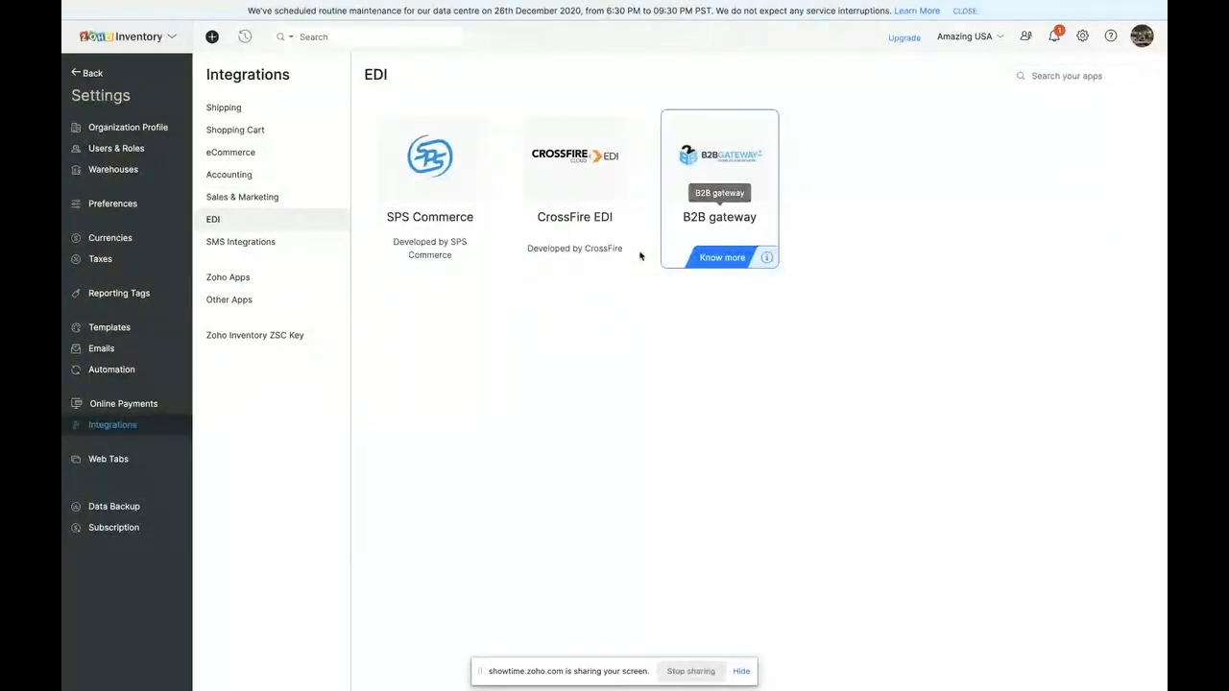
{"action": "left_click", "coordinate": [270, 246]}
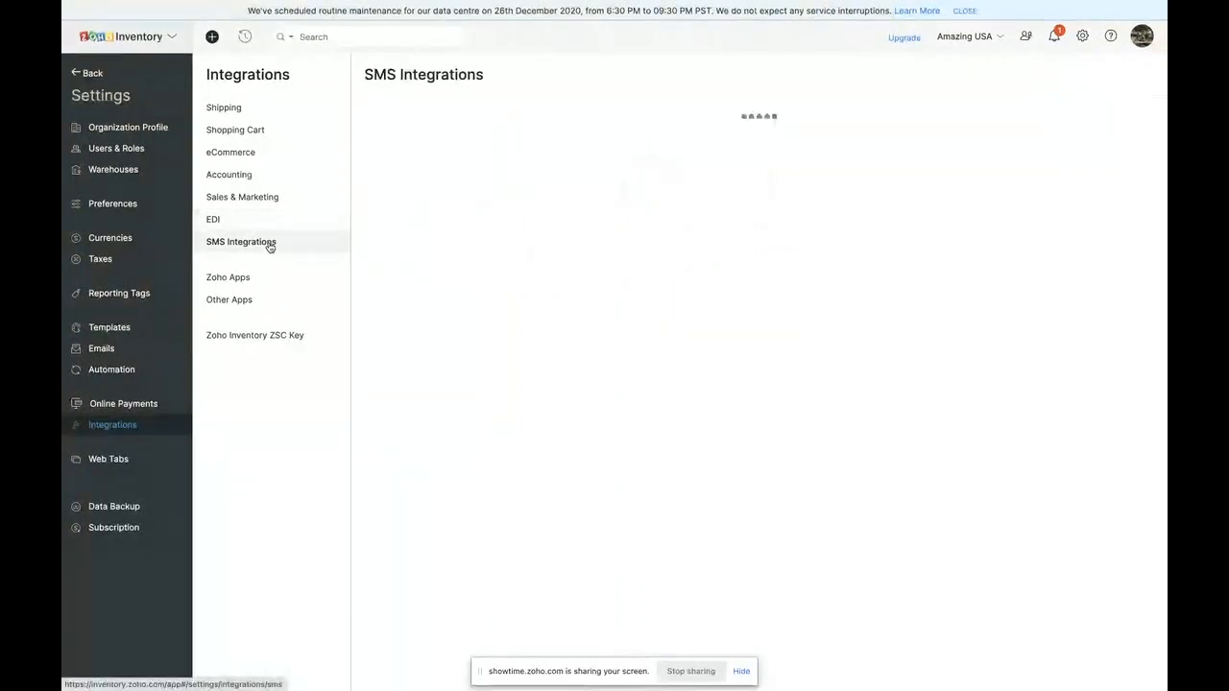
{"action": "left_click", "coordinate": [252, 220]}
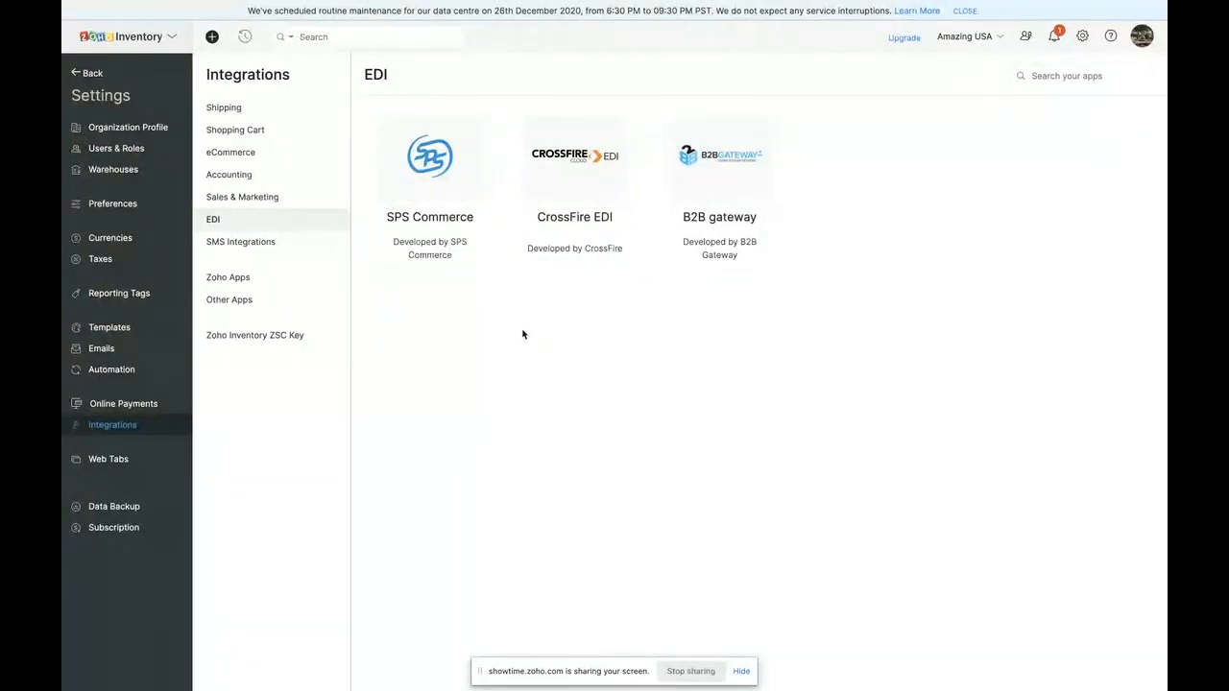
{"action": "left_click", "coordinate": [242, 241]}
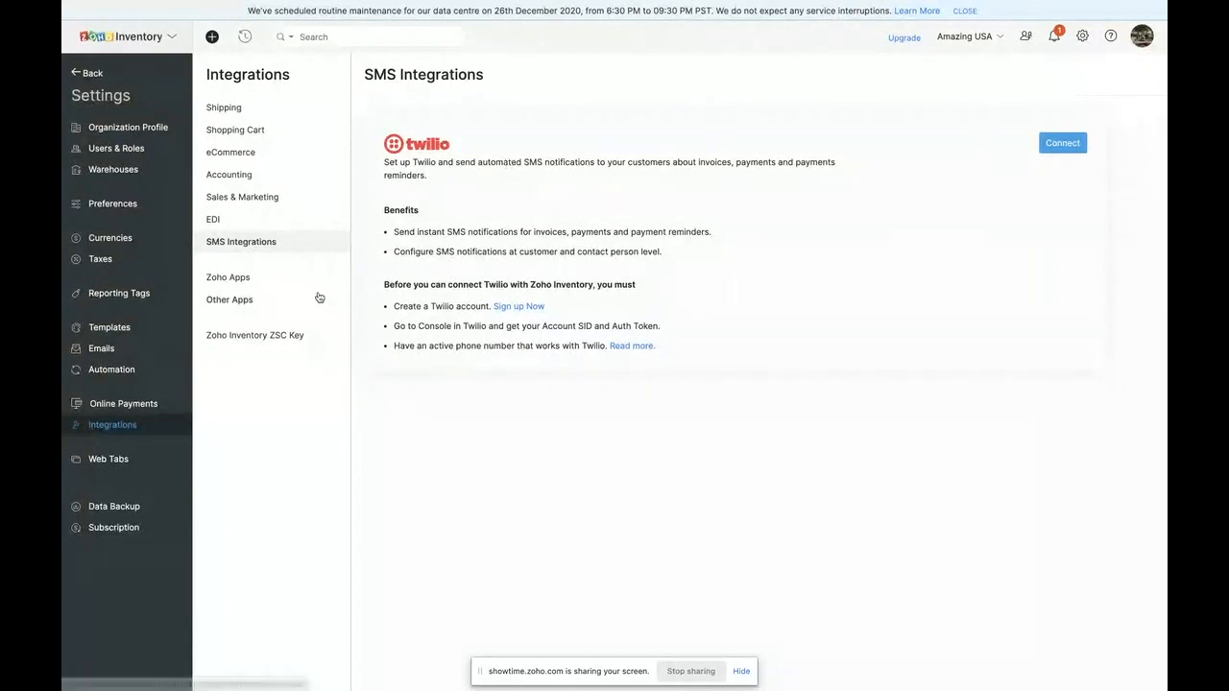
- Look over the Zoho Apps integrations and the other app integrations, such as Slack, Avalara AvaTax, G Suite/Gmail and Office365/Outlook
{"action": "left_click", "coordinate": [241, 278]}
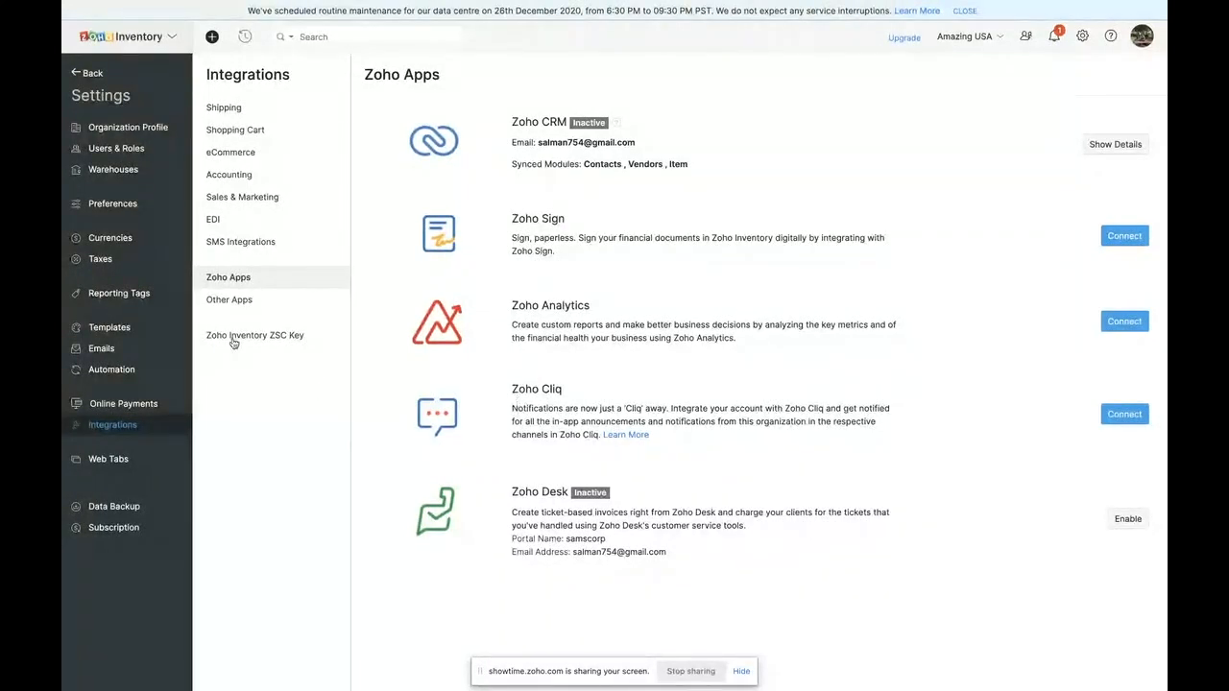
{"action": "left_click", "coordinate": [240, 302]}
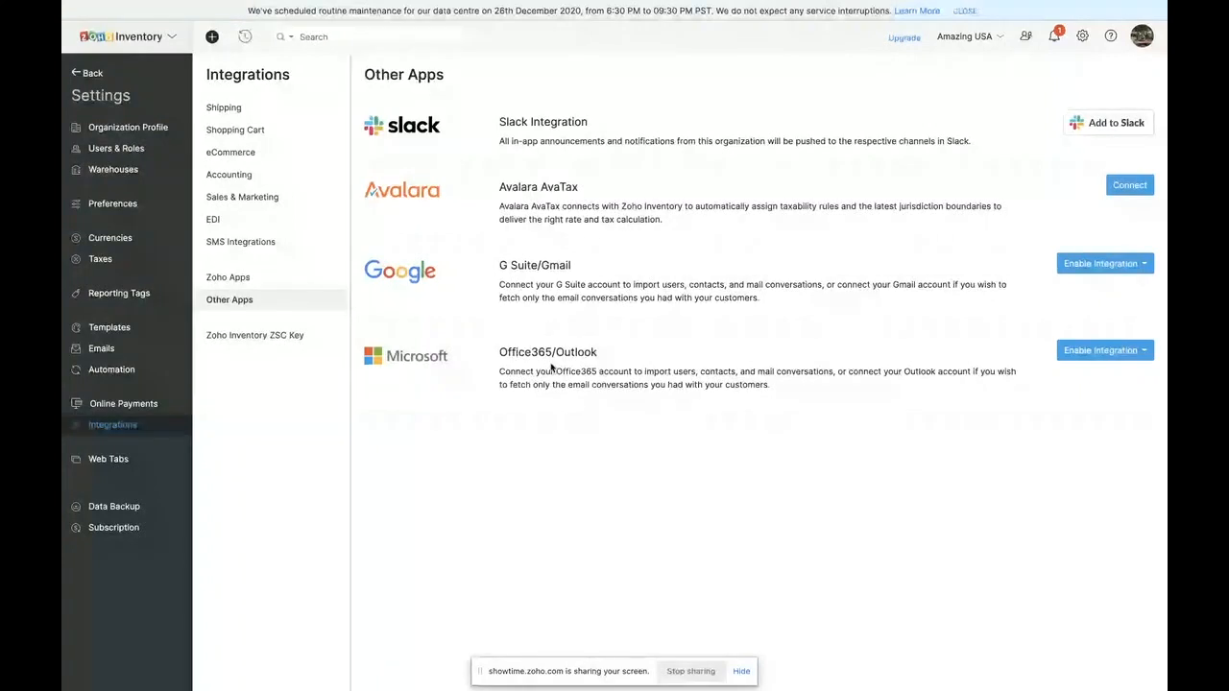
{"action": "left_click", "coordinate": [181, 410]}
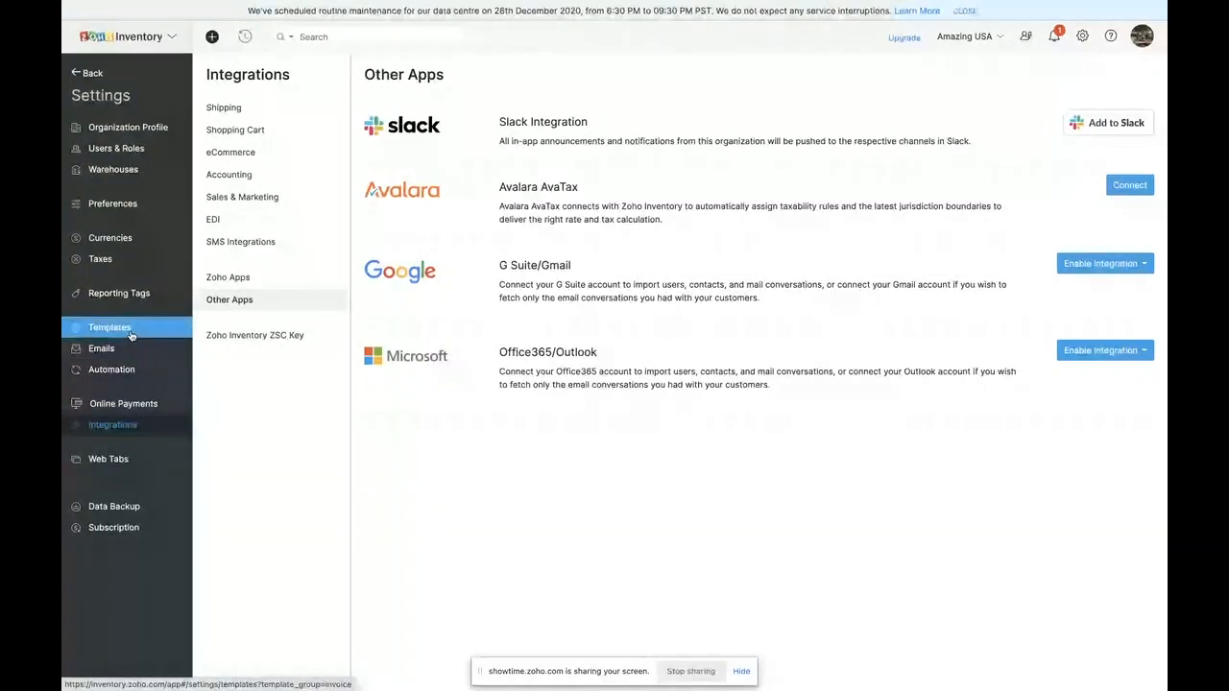
- Start a new workflow rule in the automation settings, named Sales, for the Sales Order module, and proceed to its trigger settings
{"action": "left_click", "coordinate": [111, 370]}
{"action": "left_click", "coordinate": [253, 108]}
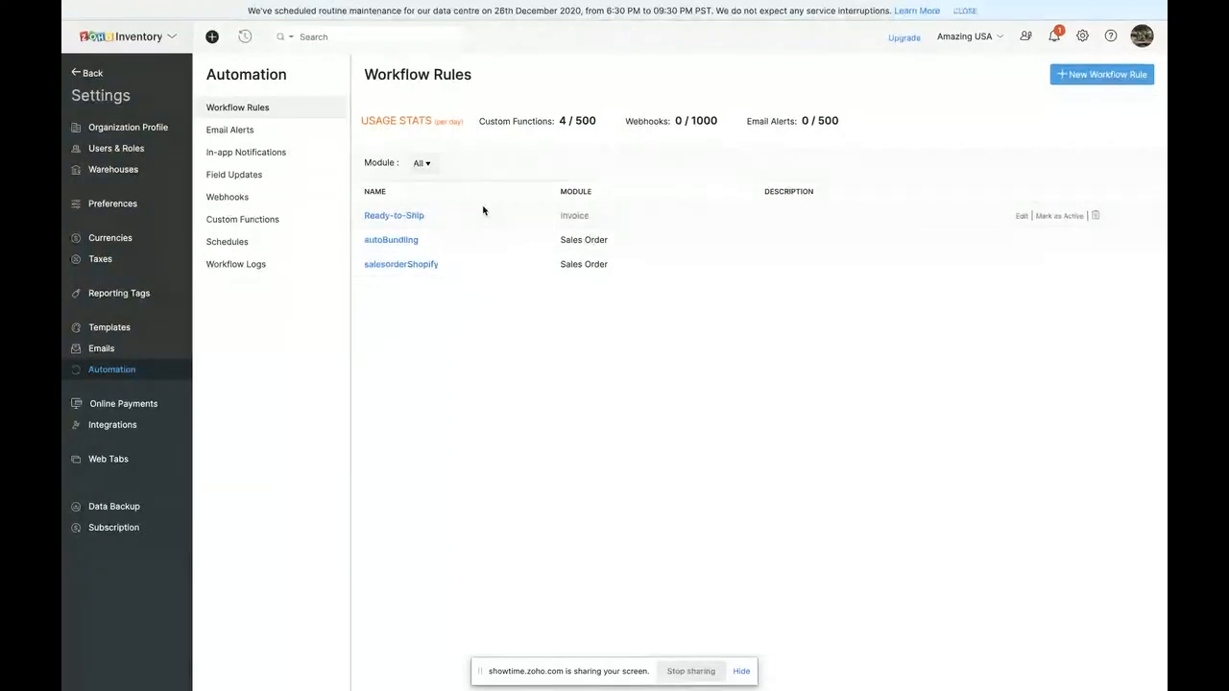
{"action": "left_click", "coordinate": [1088, 77]}
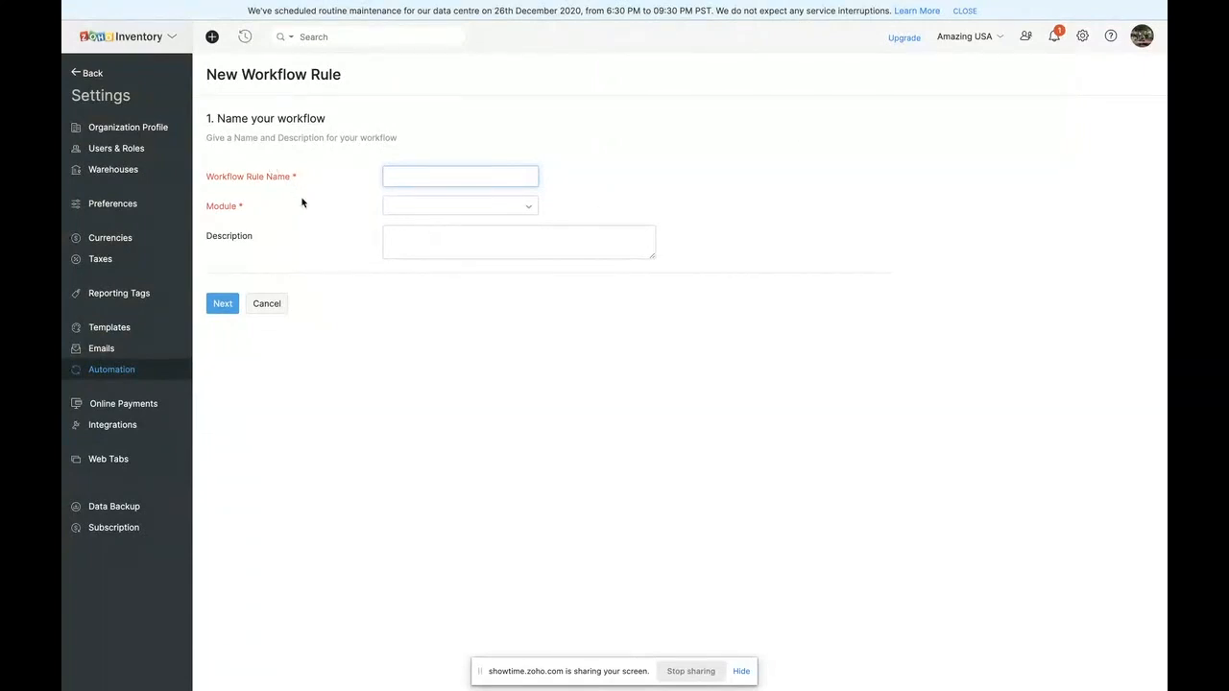
{"action": "left_click", "coordinate": [394, 204]}
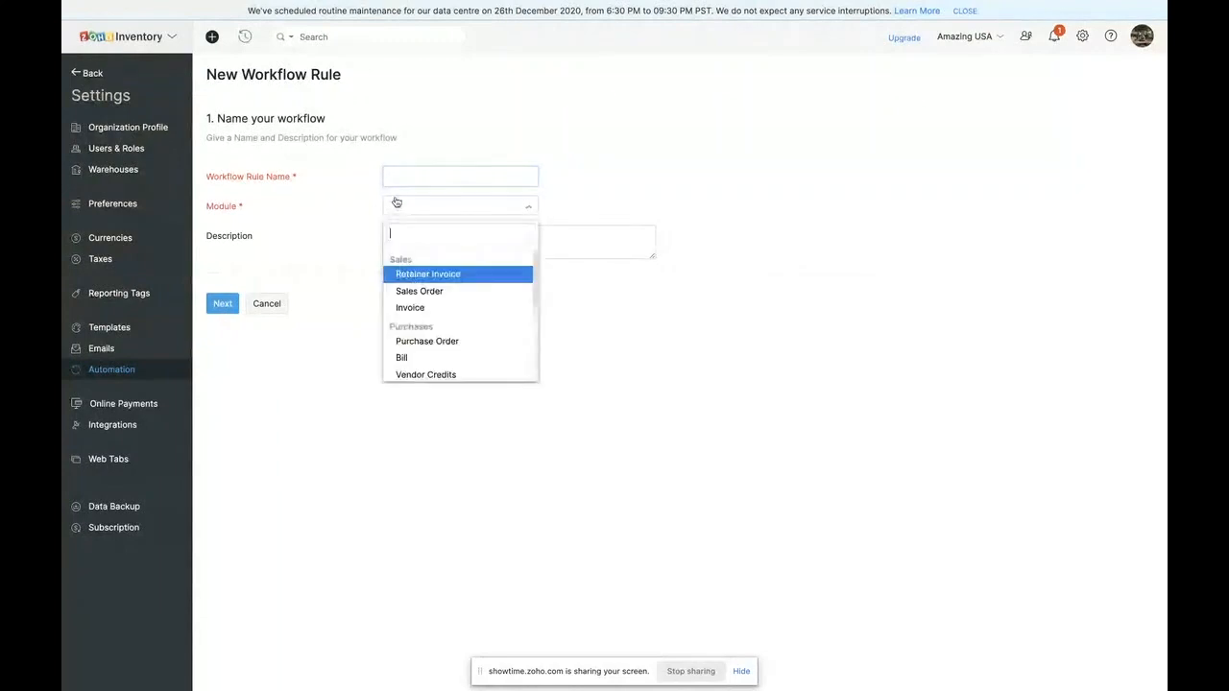
{"action": "left_click", "coordinate": [407, 293]}
{"action": "left_click", "coordinate": [398, 173]}
{"action": "type", "text": "Sales"}
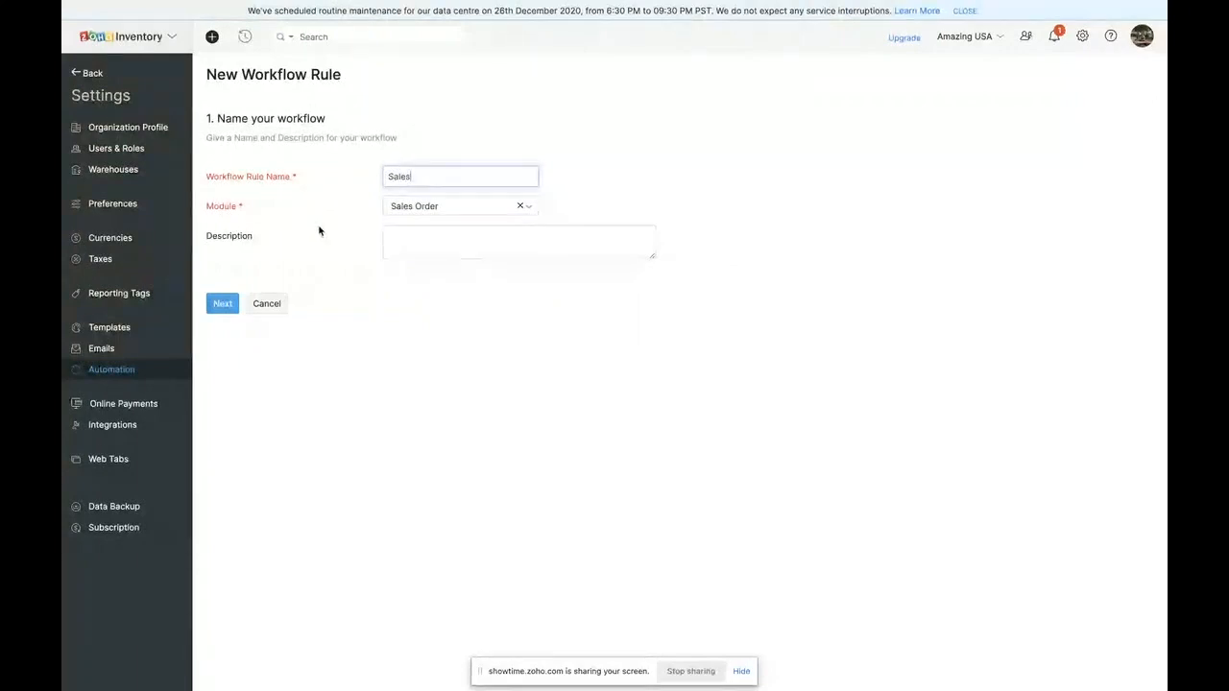
{"action": "left_click", "coordinate": [222, 304]}
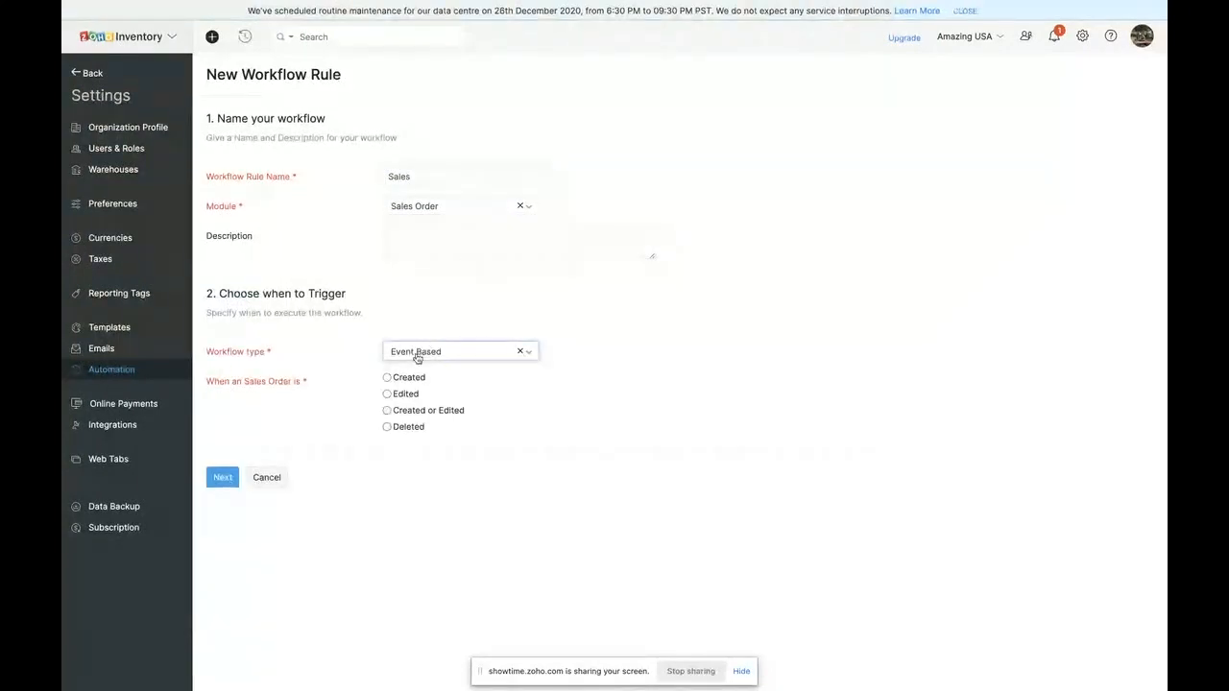
- Trigger the event-based workflow when a sales order is created or edited, executing it when any field is updated
{"action": "left_click", "coordinate": [387, 378]}
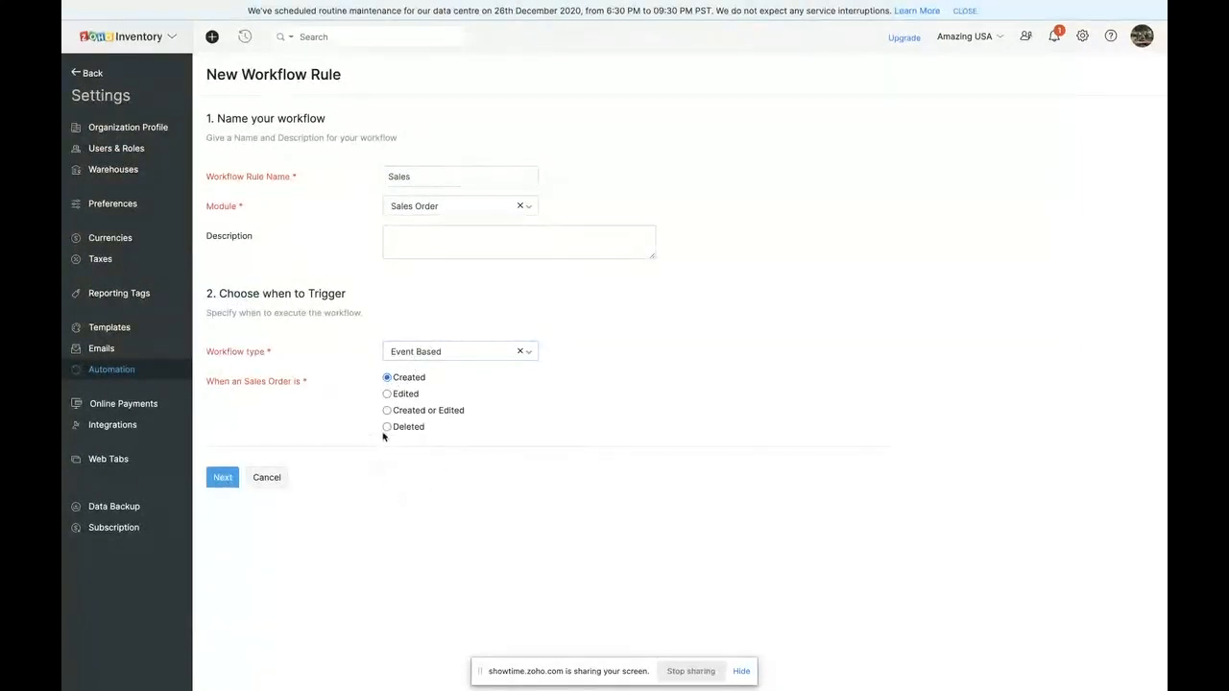
{"action": "left_click", "coordinate": [387, 395]}
{"action": "left_click", "coordinate": [387, 378]}
{"action": "left_click", "coordinate": [387, 410]}
{"action": "left_click", "coordinate": [400, 468]}
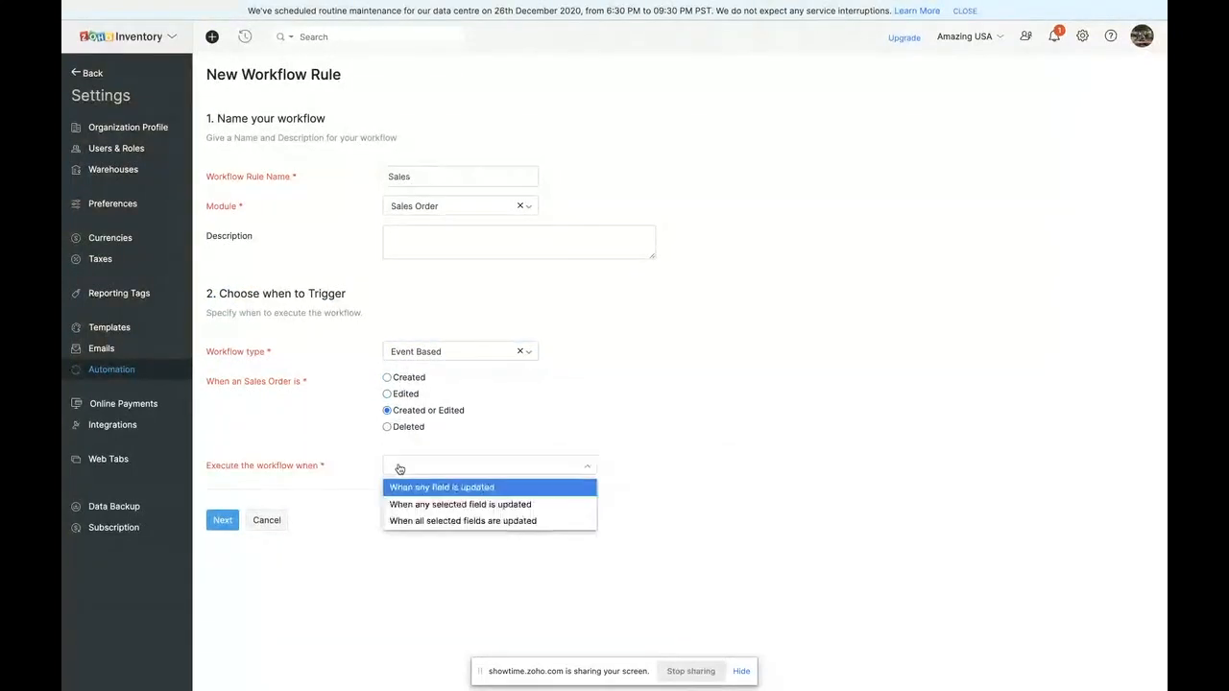
{"action": "left_click", "coordinate": [431, 488]}
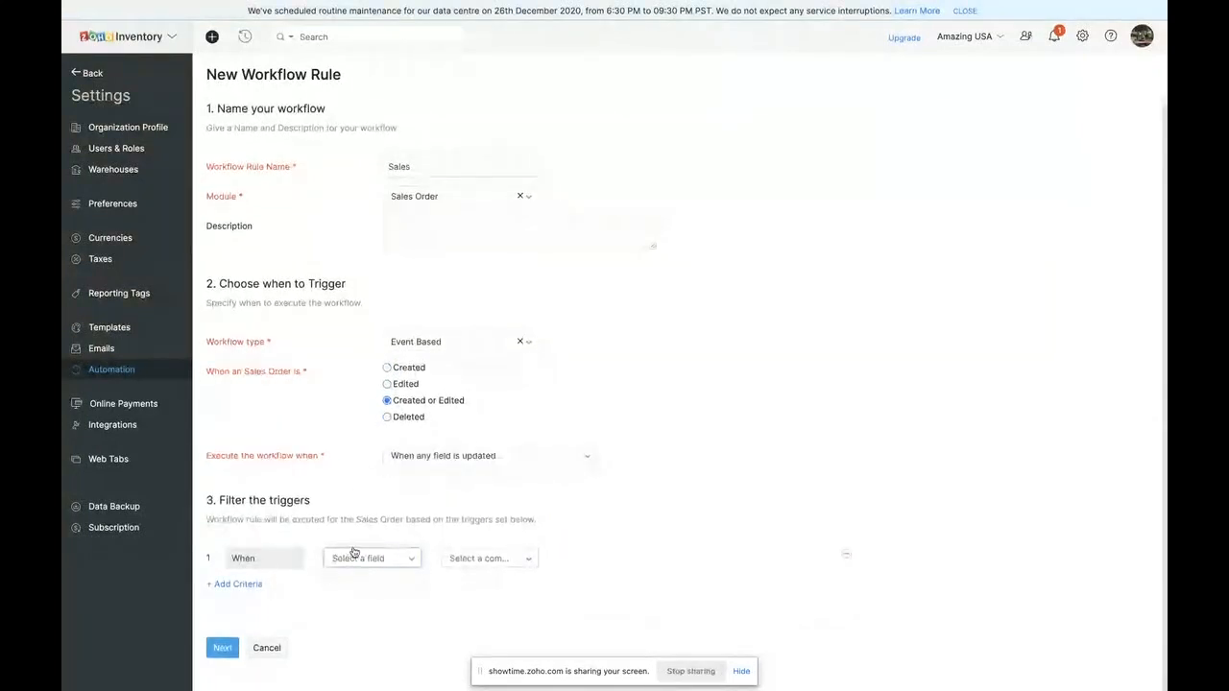
{"action": "left_click", "coordinate": [350, 554]}
{"action": "scroll", "coordinate": [365, 634], "scroll_direction": "down", "scroll_amount": 3}
{"action": "scroll", "coordinate": [365, 637], "scroll_direction": "up", "scroll_amount": 1}
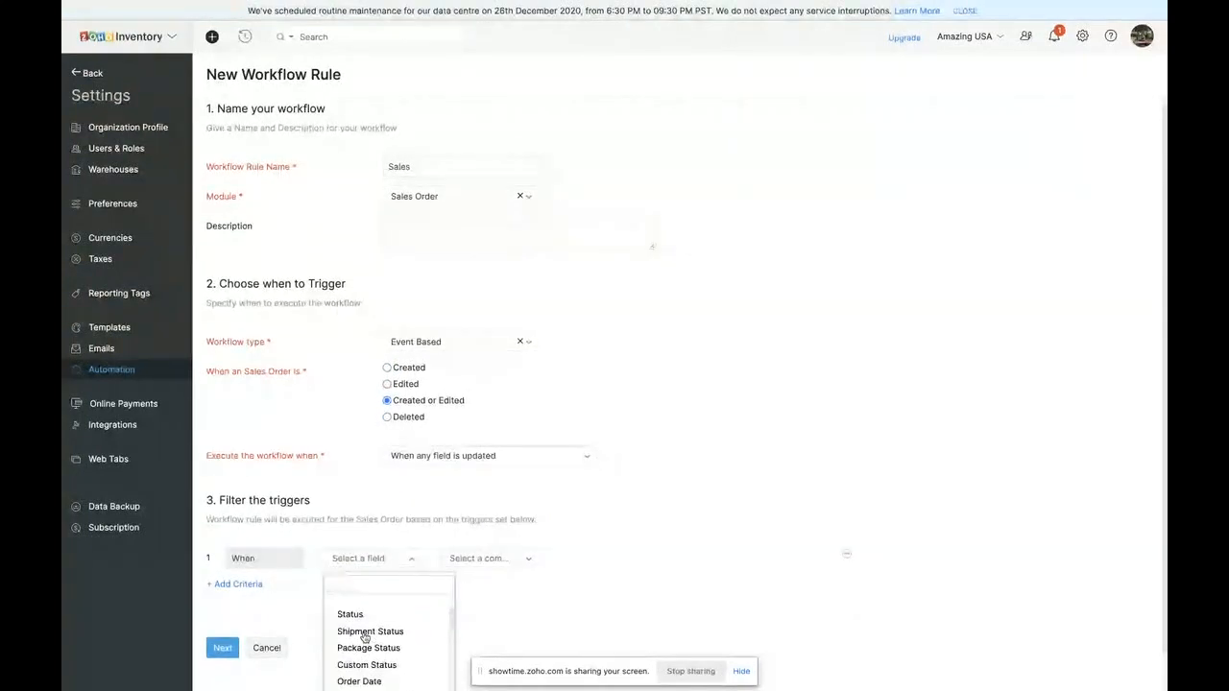
{"action": "left_click", "coordinate": [367, 631]}
{"action": "left_click", "coordinate": [480, 557]}
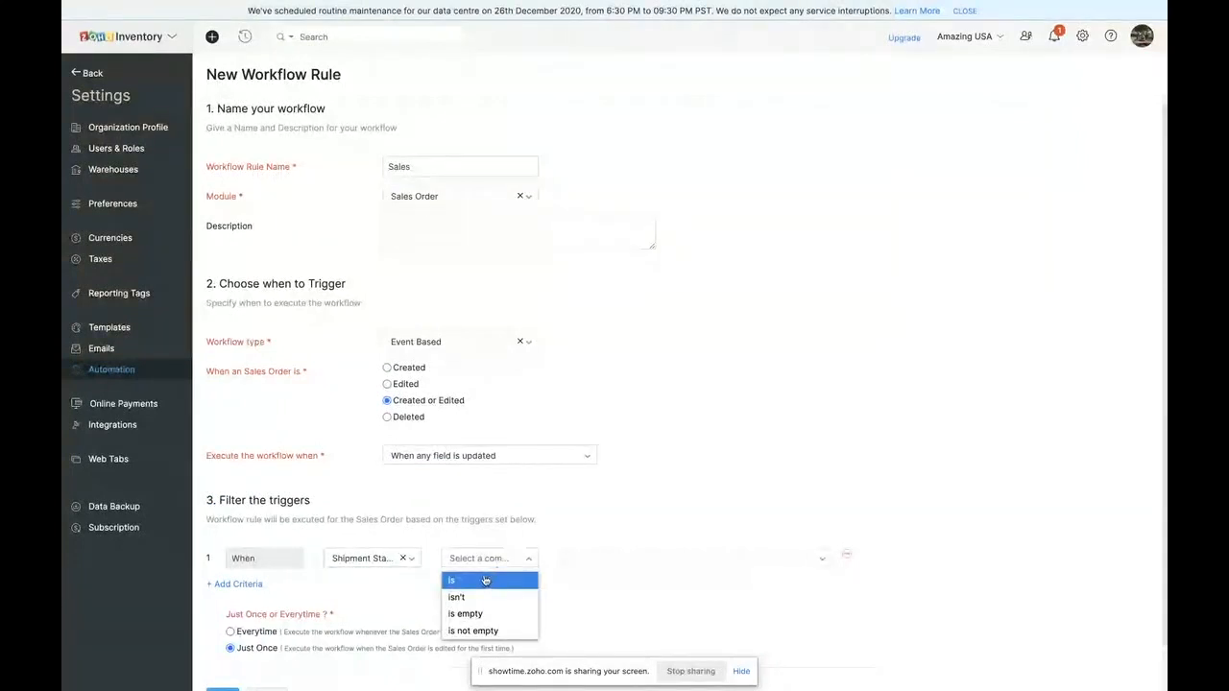
- Set the first trigger filter criterion so the rule runs when the sales order Total is >= 3000
{"action": "left_click", "coordinate": [388, 561]}
{"action": "scroll", "coordinate": [385, 624], "scroll_direction": "down", "scroll_amount": 10}
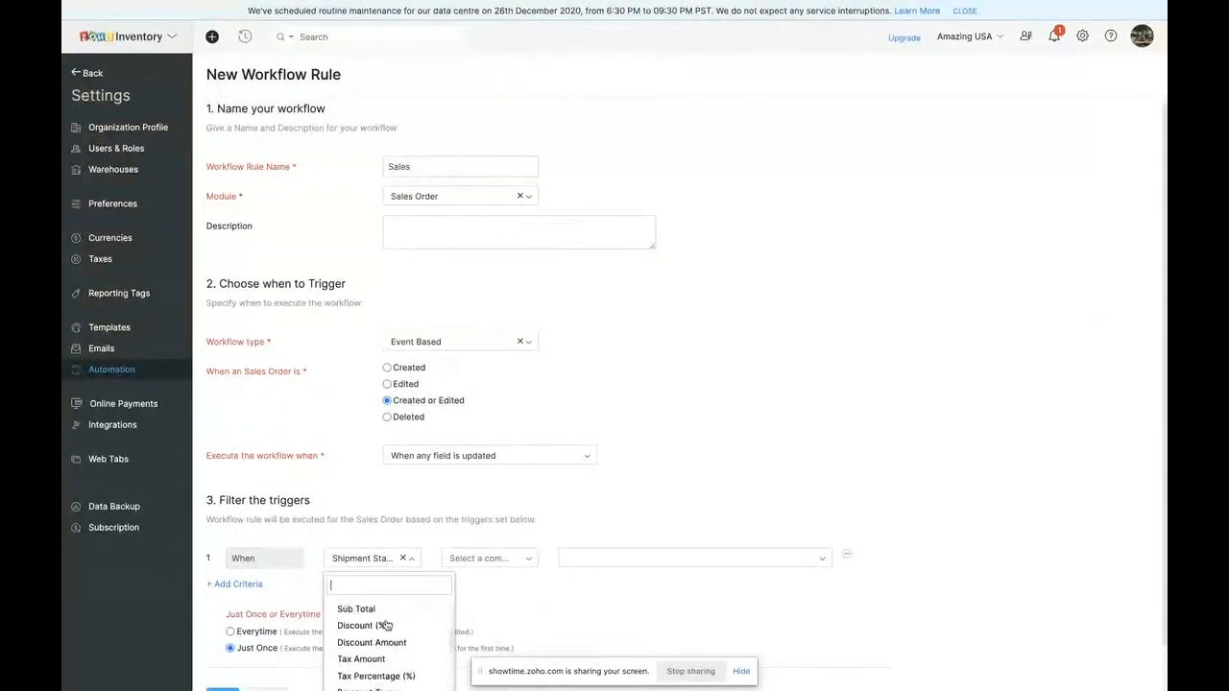
{"action": "scroll", "coordinate": [386, 624], "scroll_direction": "up", "scroll_amount": 1}
{"action": "left_click", "coordinate": [380, 606]}
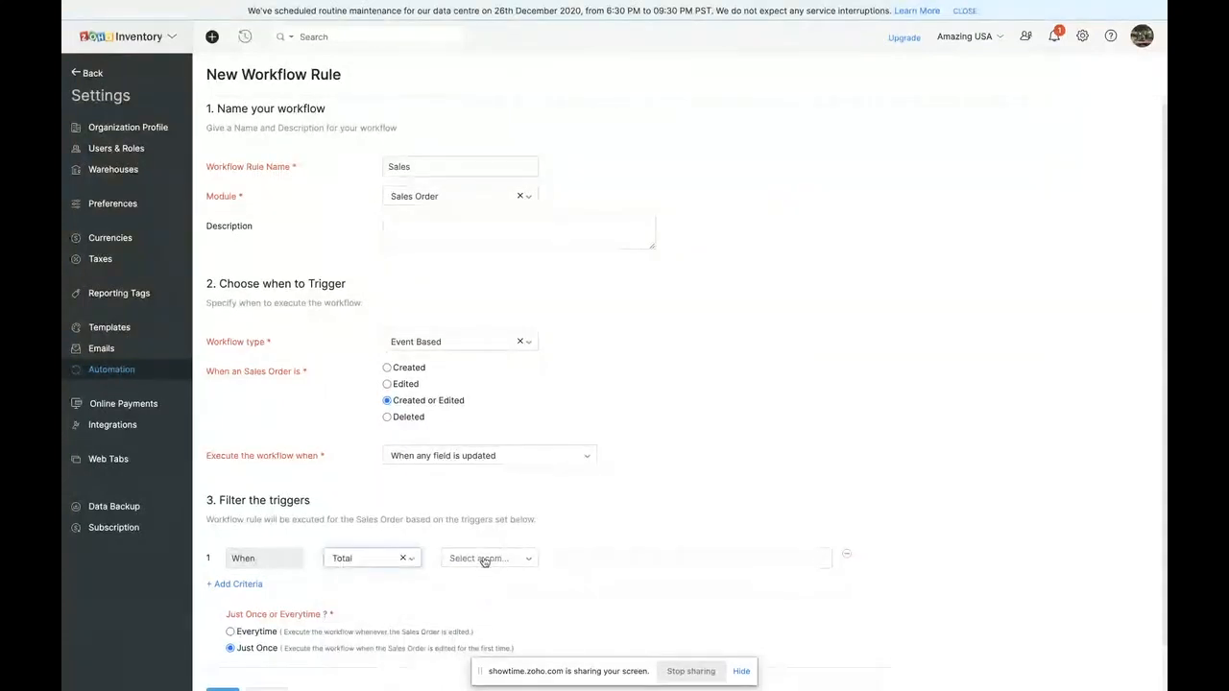
{"action": "left_click", "coordinate": [485, 561]}
{"action": "left_click", "coordinate": [461, 648]}
{"action": "left_click", "coordinate": [485, 563]}
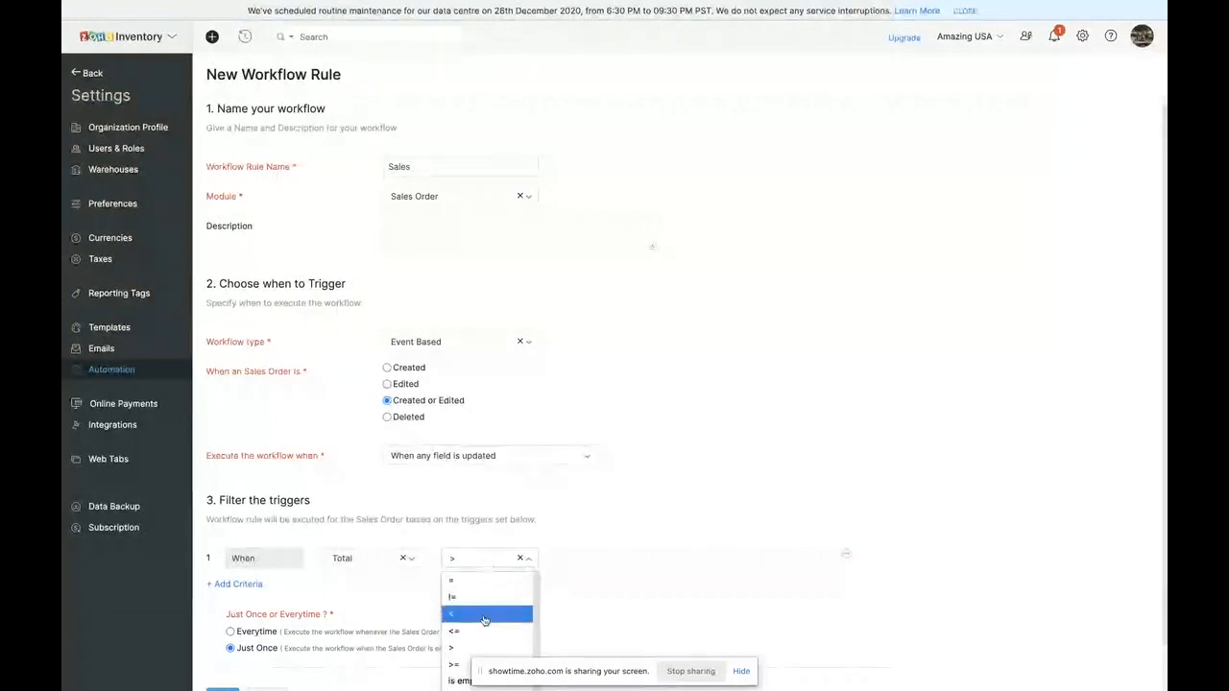
{"action": "left_click", "coordinate": [459, 664]}
{"action": "left_click", "coordinate": [625, 555]}
{"action": "type", "text": "300"}
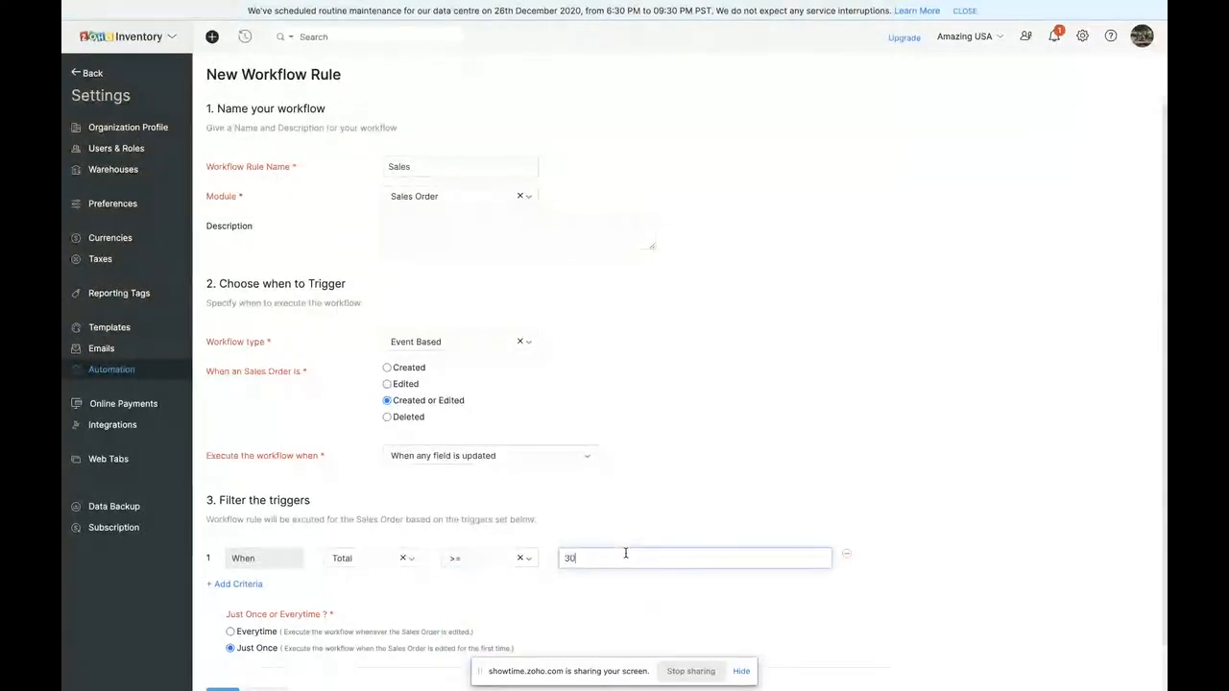
{"action": "left_click", "coordinate": [776, 466]}
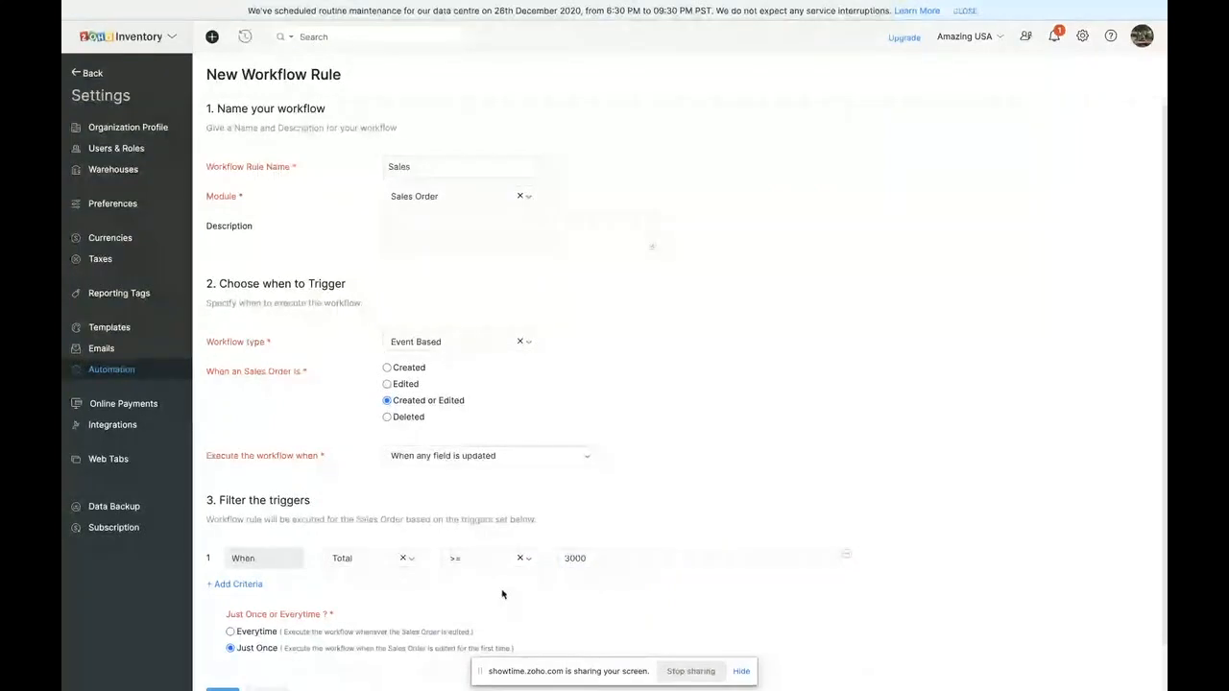
- Have the workflow execute every time the sales order is edited, and proceed to the rule's actions
{"action": "scroll", "coordinate": [503, 592], "scroll_direction": "down", "scroll_amount": 1}
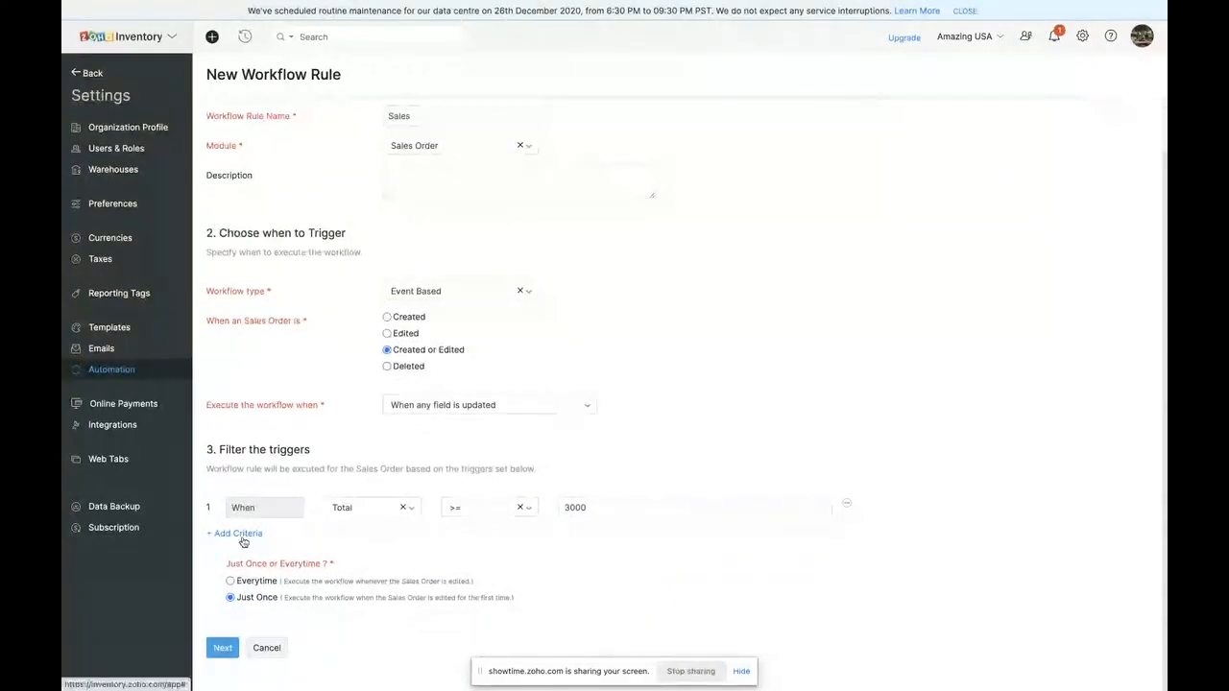
{"action": "left_click", "coordinate": [230, 581]}
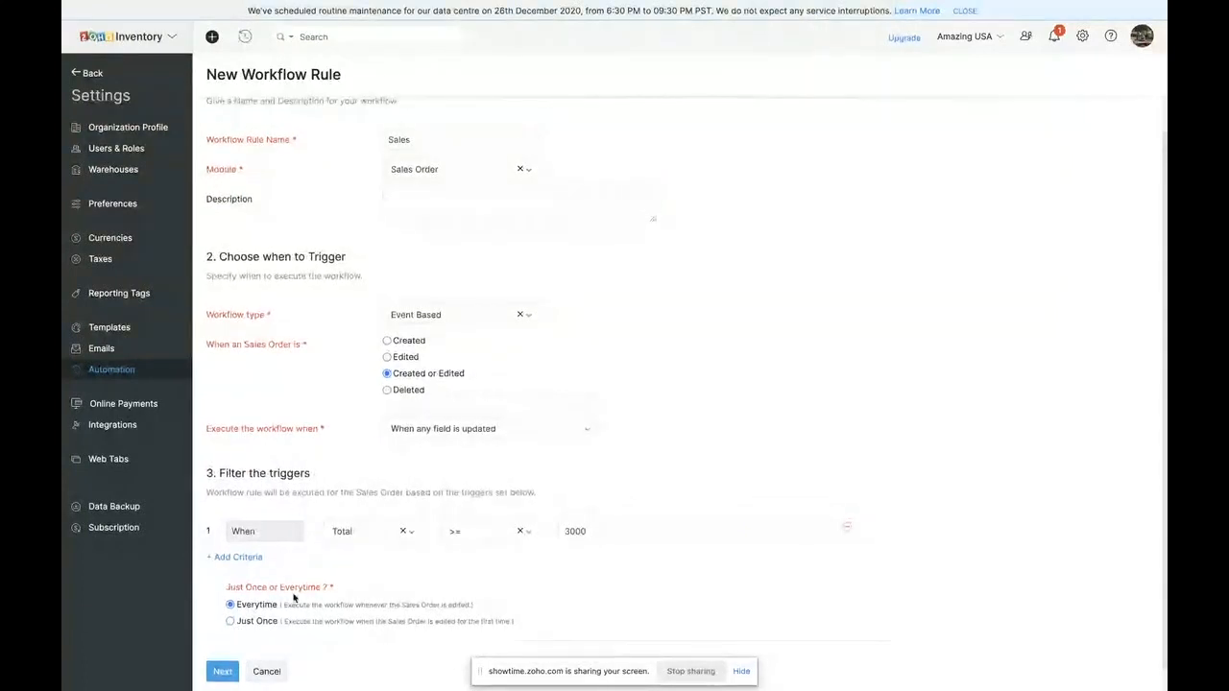
{"action": "left_click", "coordinate": [226, 648]}
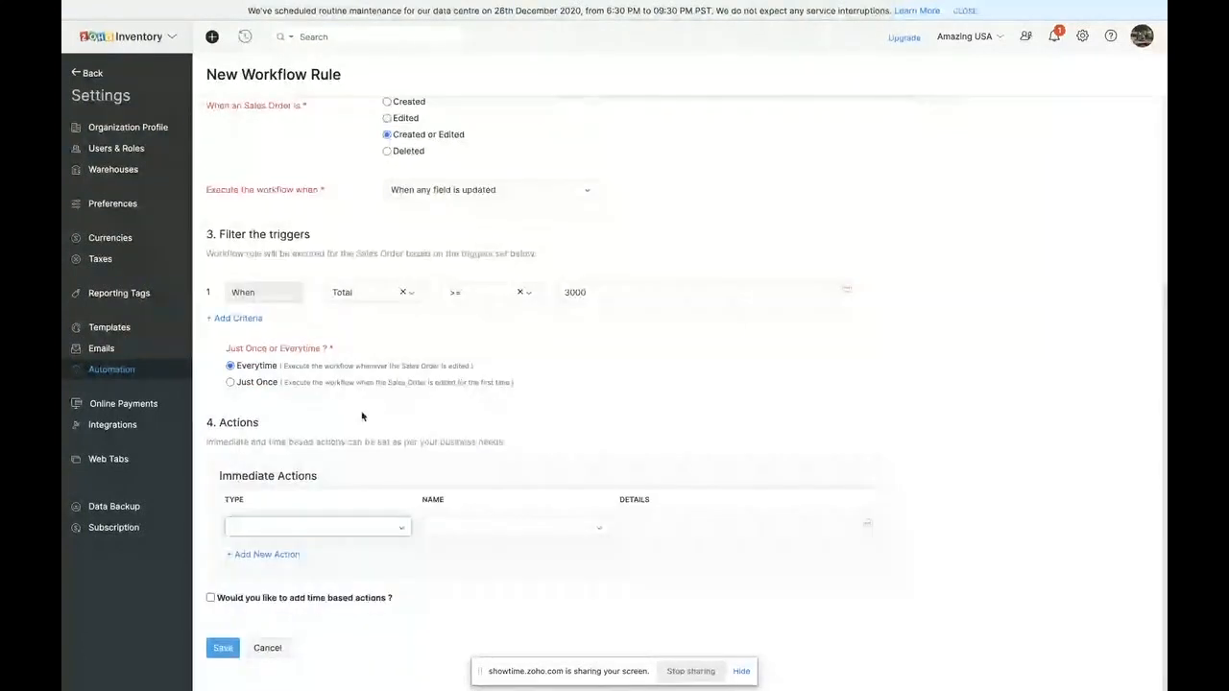
- Choose Email Alerts as the immediate action type and start creating a new email alert for it
{"action": "left_click", "coordinate": [298, 531]}
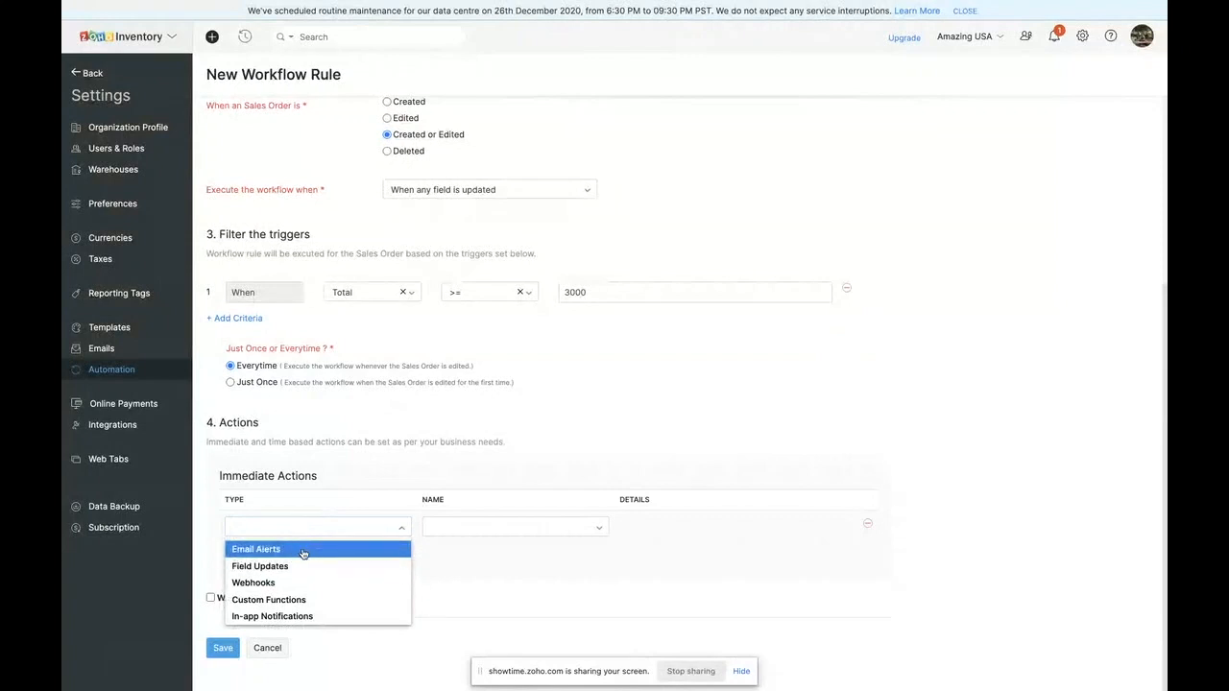
{"action": "left_click", "coordinate": [302, 550]}
{"action": "left_click", "coordinate": [447, 528]}
{"action": "left_click", "coordinate": [459, 598]}
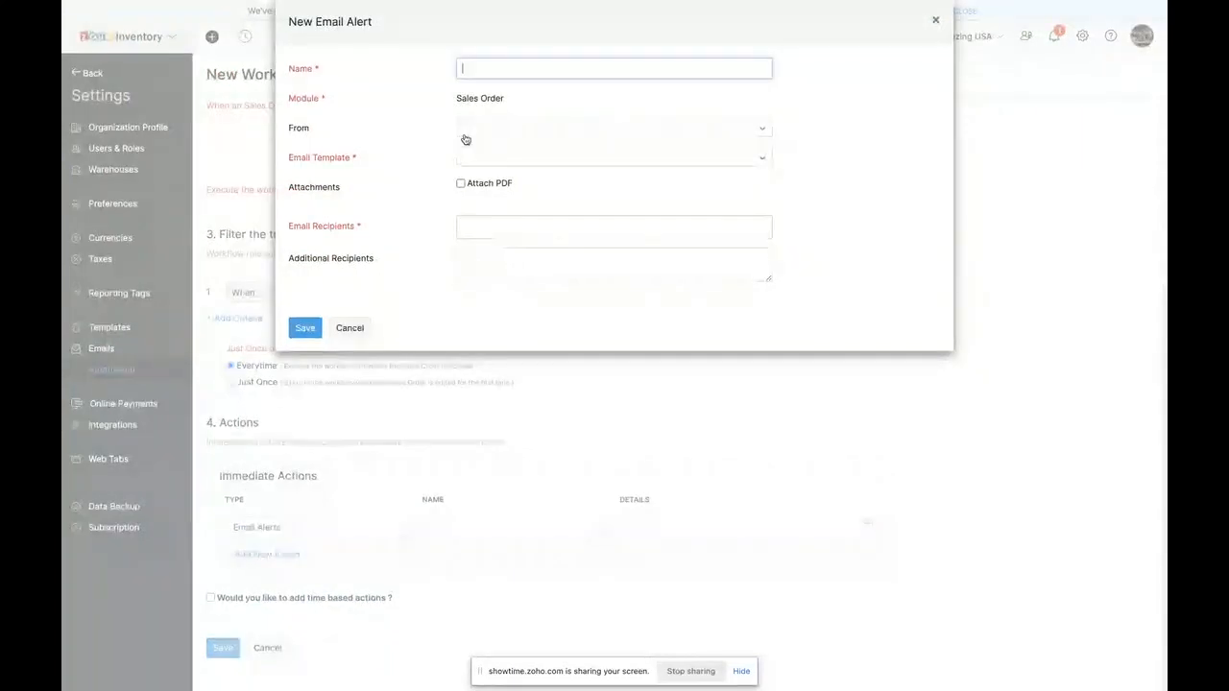
- Assign the Default email template to the new alert and name it Sales trigger
{"action": "left_click", "coordinate": [511, 166]}
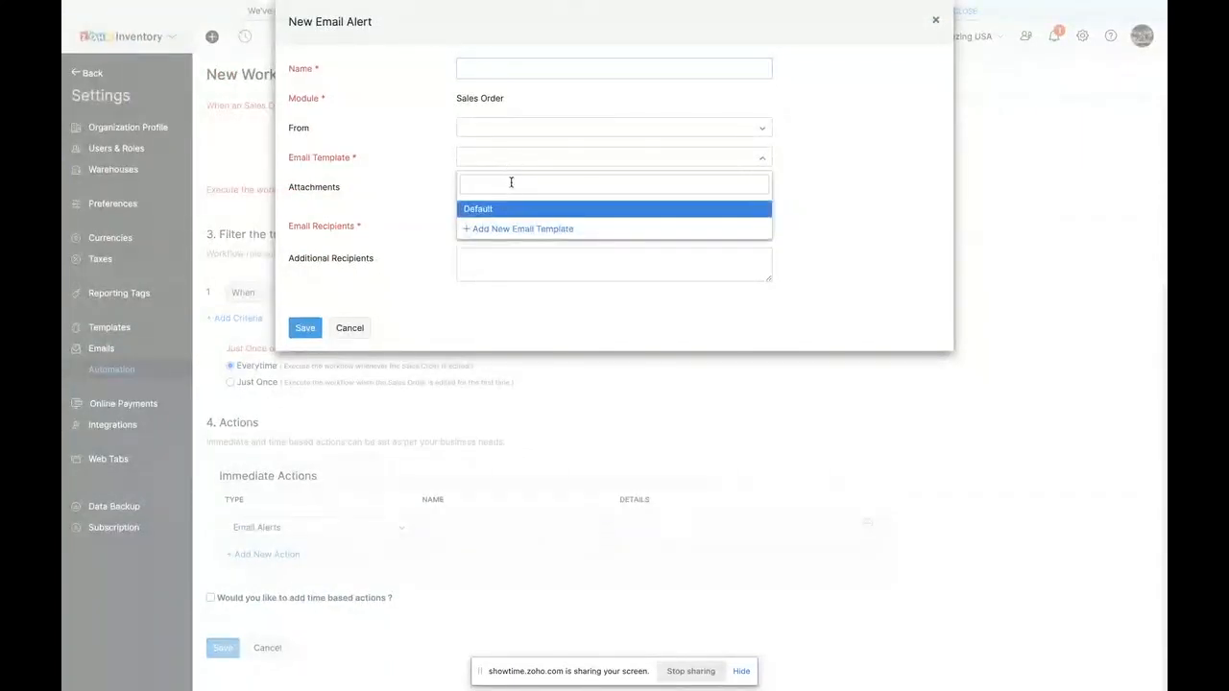
{"action": "left_click", "coordinate": [428, 249]}
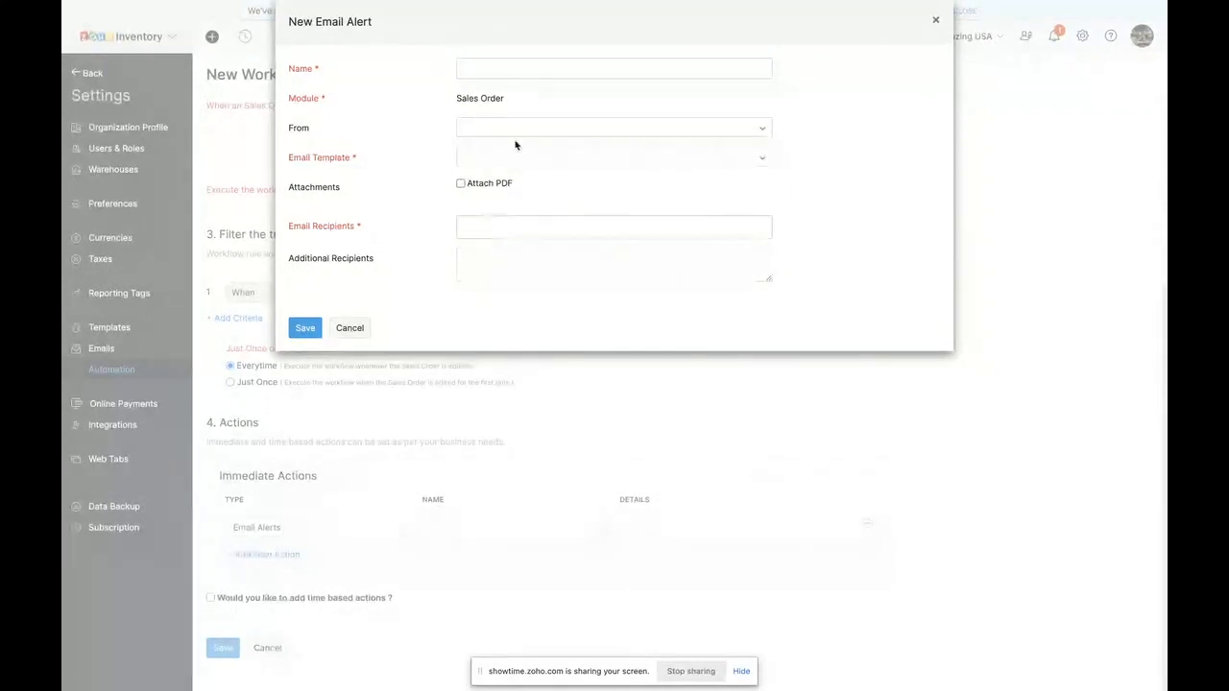
{"action": "left_click", "coordinate": [483, 160]}
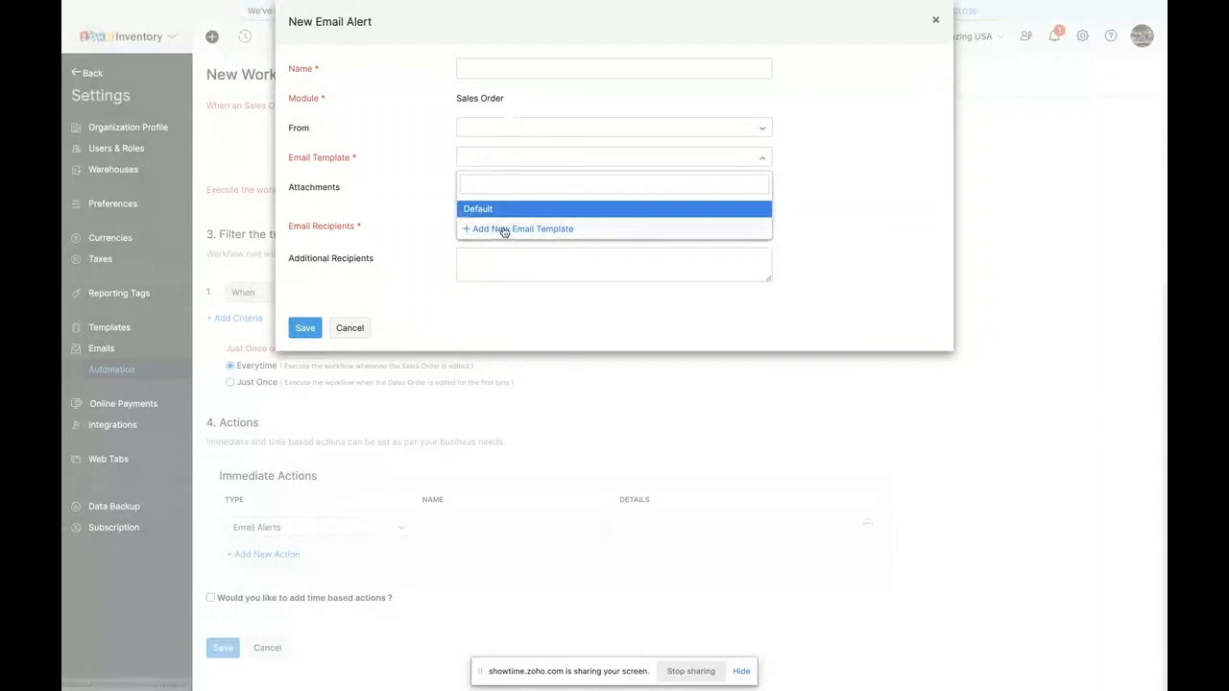
{"action": "left_click", "coordinate": [481, 209]}
{"action": "left_click", "coordinate": [471, 63]}
{"action": "type", "text": "Sales trigger"}
- Choose the account user as the alert's sender, add another user as email recipient, and save the alert
{"action": "left_click", "coordinate": [496, 134]}
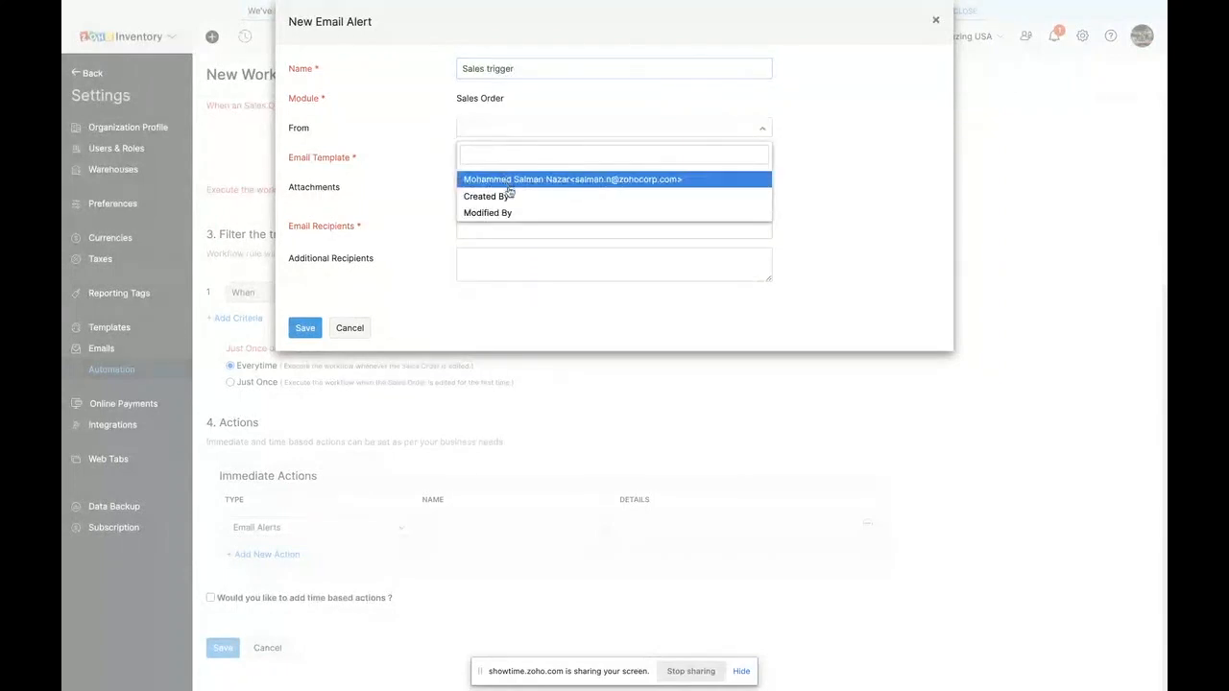
{"action": "left_click", "coordinate": [508, 180]}
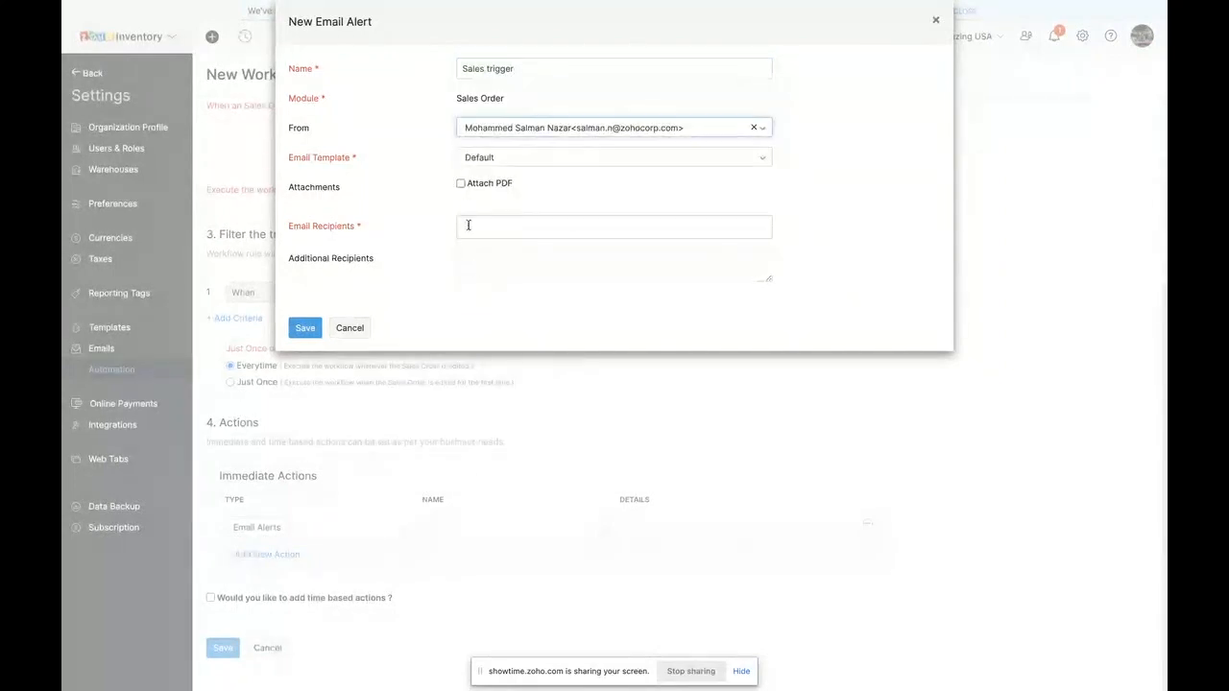
{"action": "left_click", "coordinate": [472, 226]}
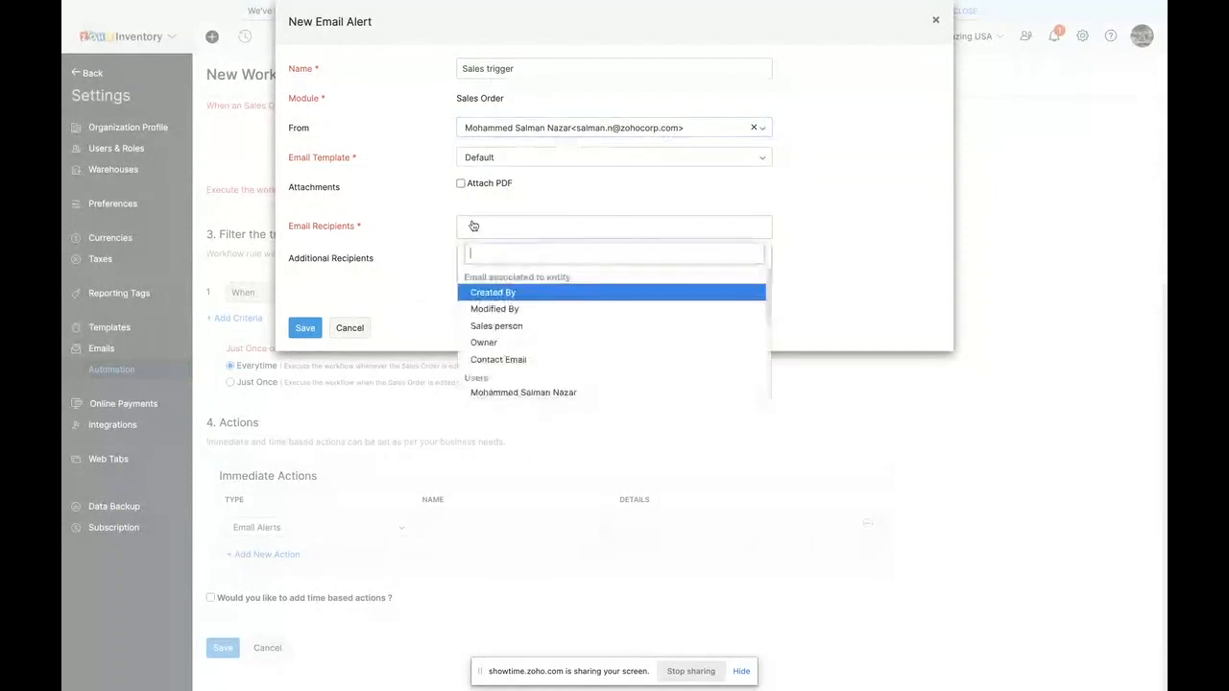
{"action": "left_click", "coordinate": [510, 358]}
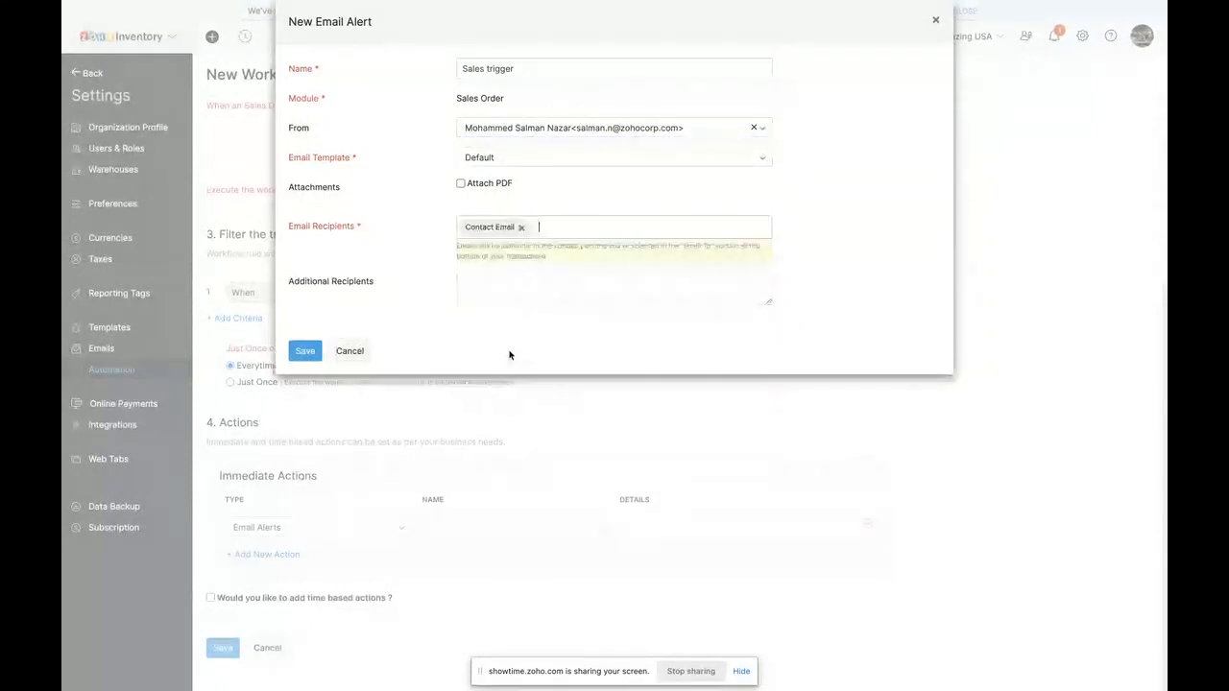
{"action": "left_click", "coordinate": [520, 229]}
{"action": "scroll", "coordinate": [509, 368], "scroll_direction": "down", "scroll_amount": 2}
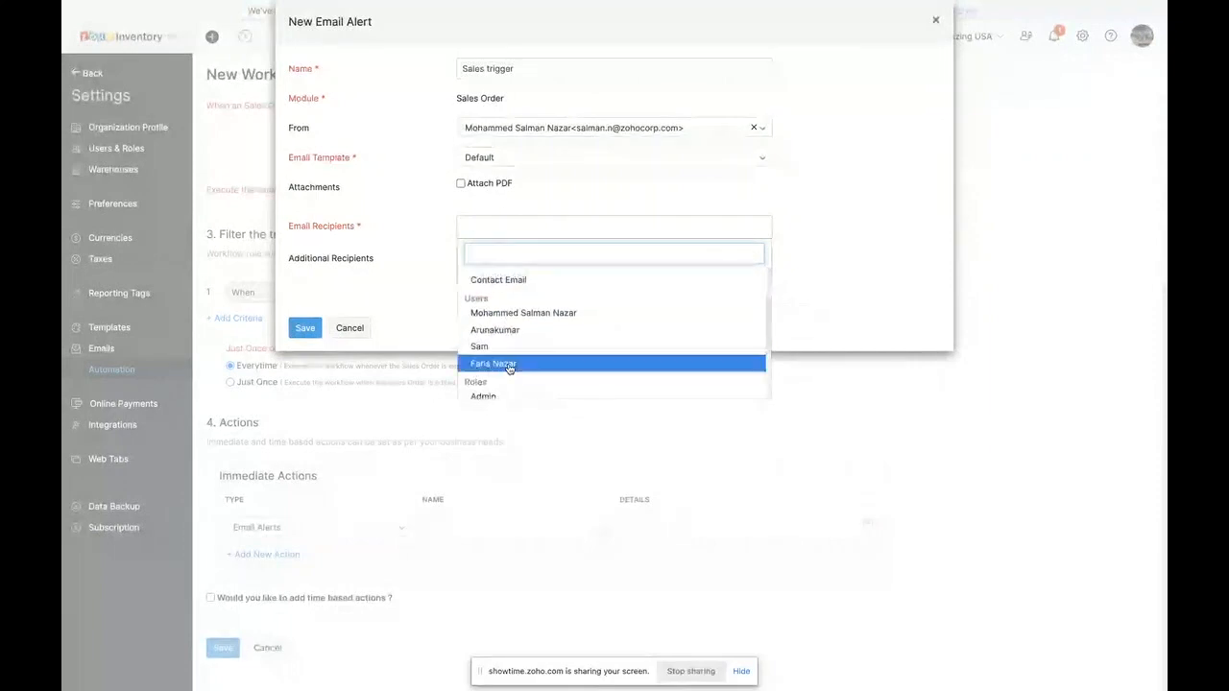
{"action": "left_click", "coordinate": [504, 329]}
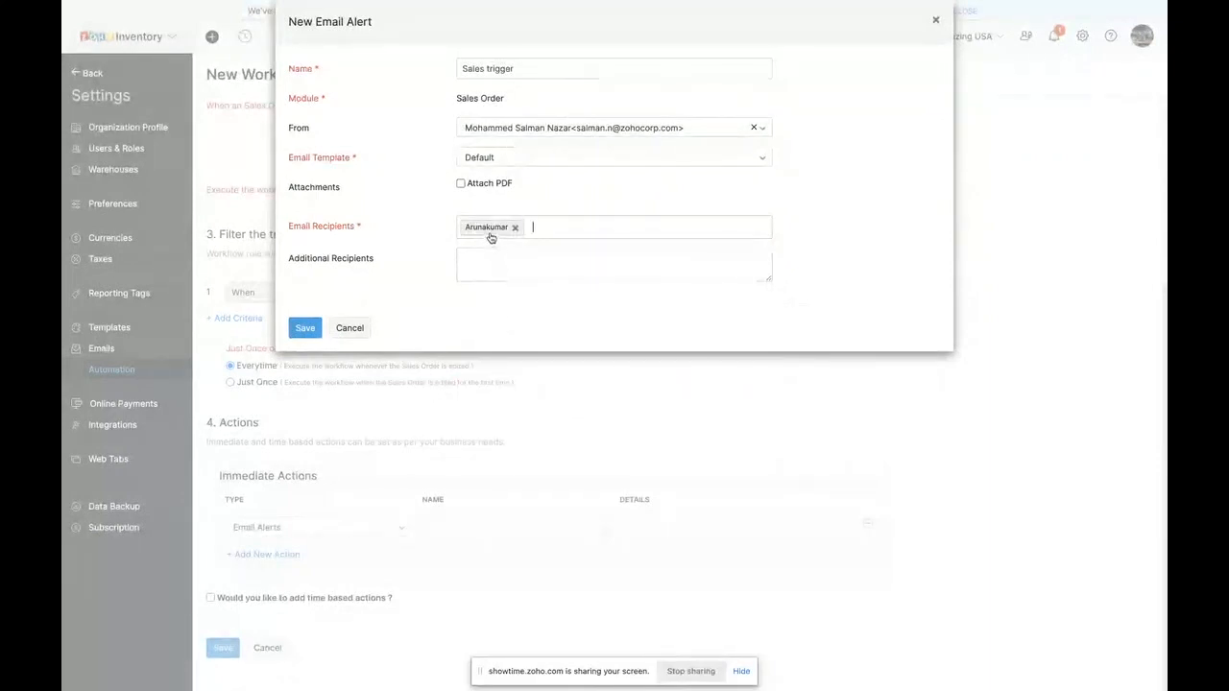
{"action": "left_click", "coordinate": [307, 329]}
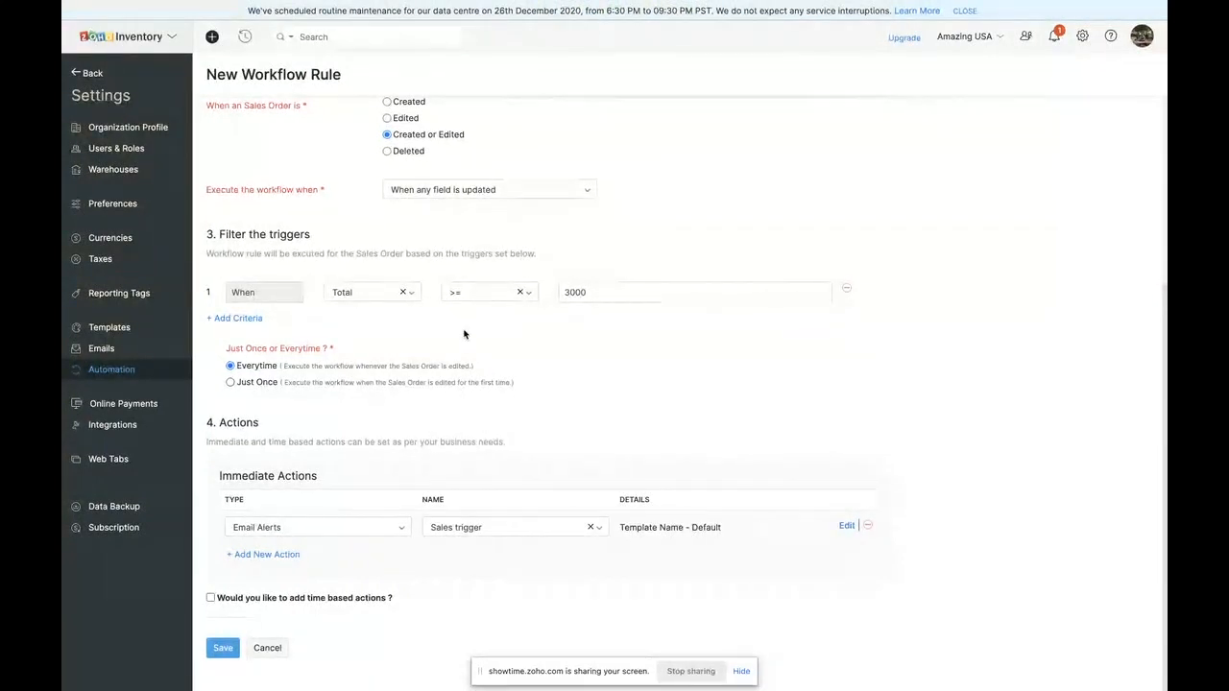
- Check the time-based action options, leave them disabled, and save the Sales workflow rule
{"action": "scroll", "coordinate": [463, 333], "scroll_direction": "up", "scroll_amount": 5}
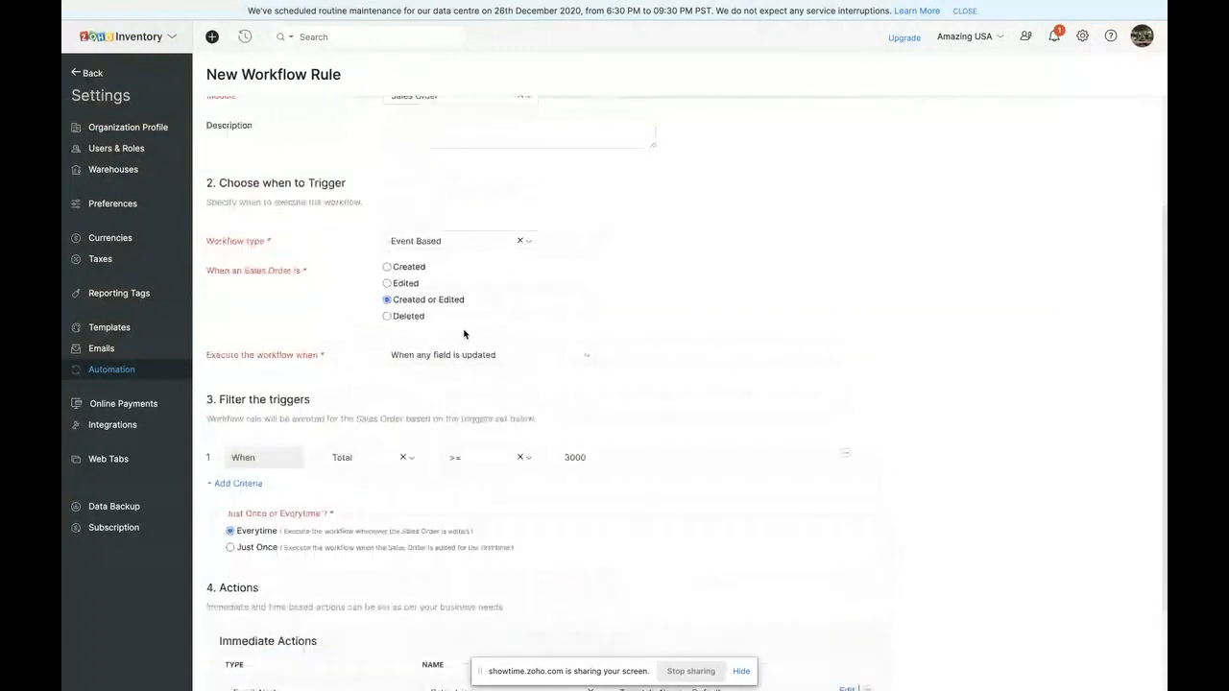
{"action": "scroll", "coordinate": [465, 332], "scroll_direction": "down", "scroll_amount": 5}
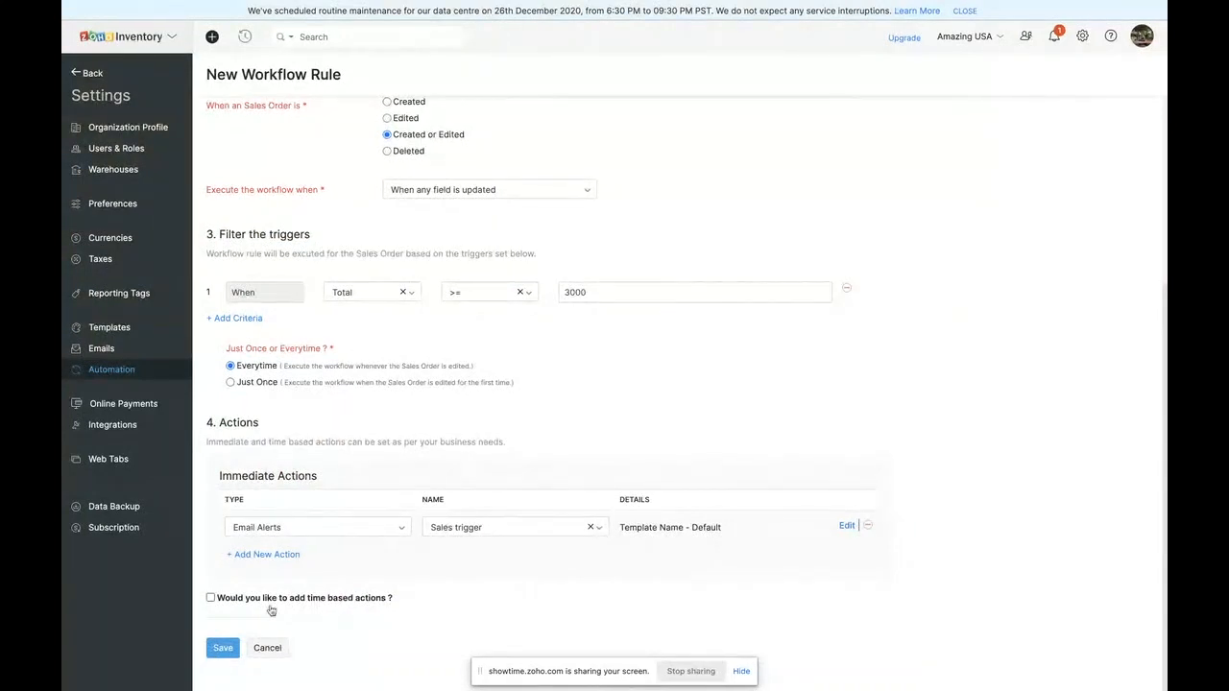
{"action": "left_click", "coordinate": [210, 597]}
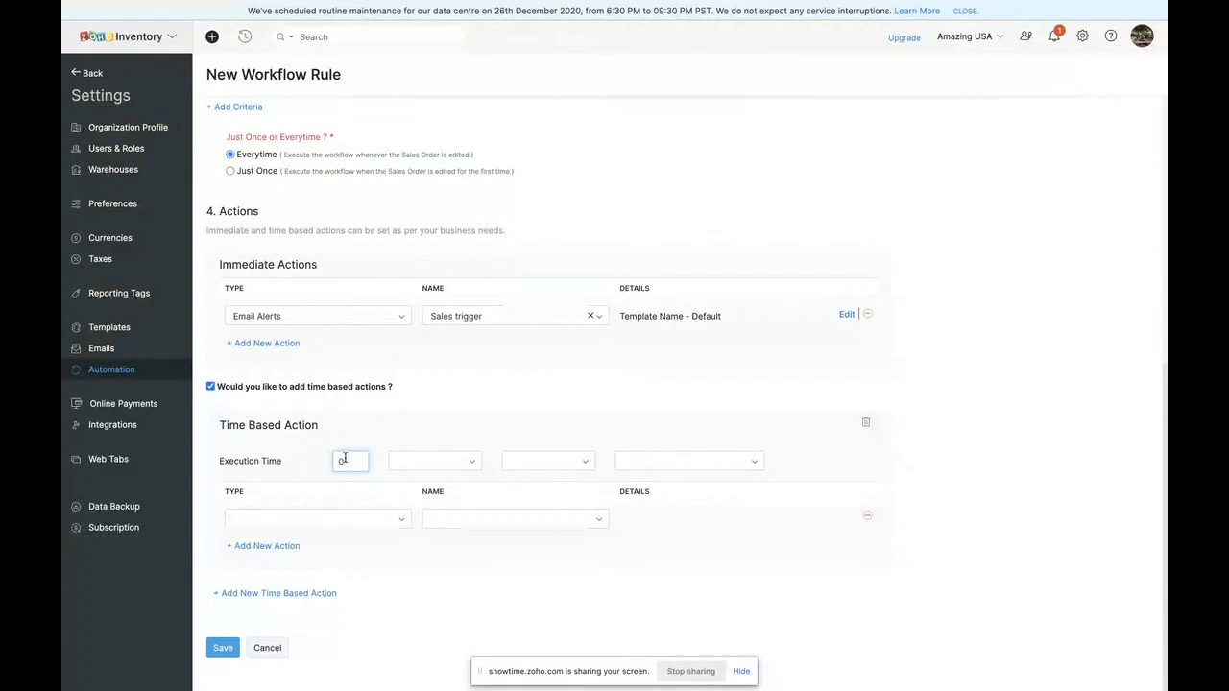
{"action": "left_click", "coordinate": [211, 387]}
{"action": "left_click", "coordinate": [223, 648]}
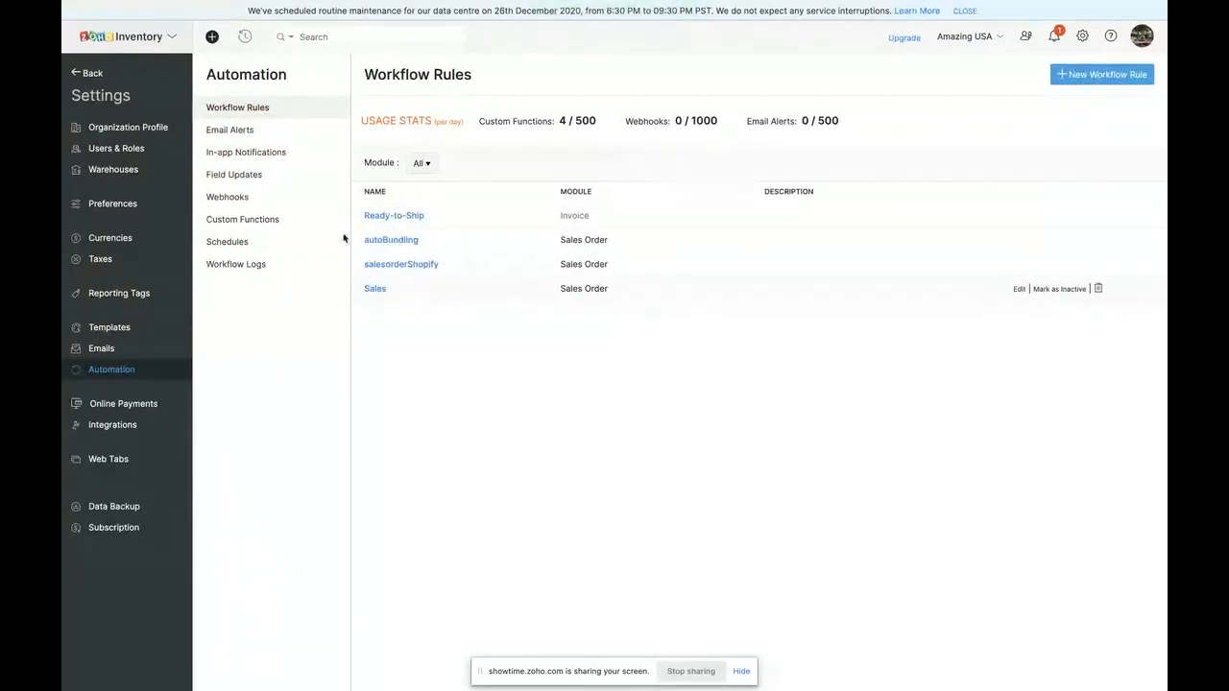
- Look through the automation settings for email alerts, in-app notifications, field updates, webhooks, custom functions, schedules and workflow logs
{"action": "left_click", "coordinate": [213, 126]}
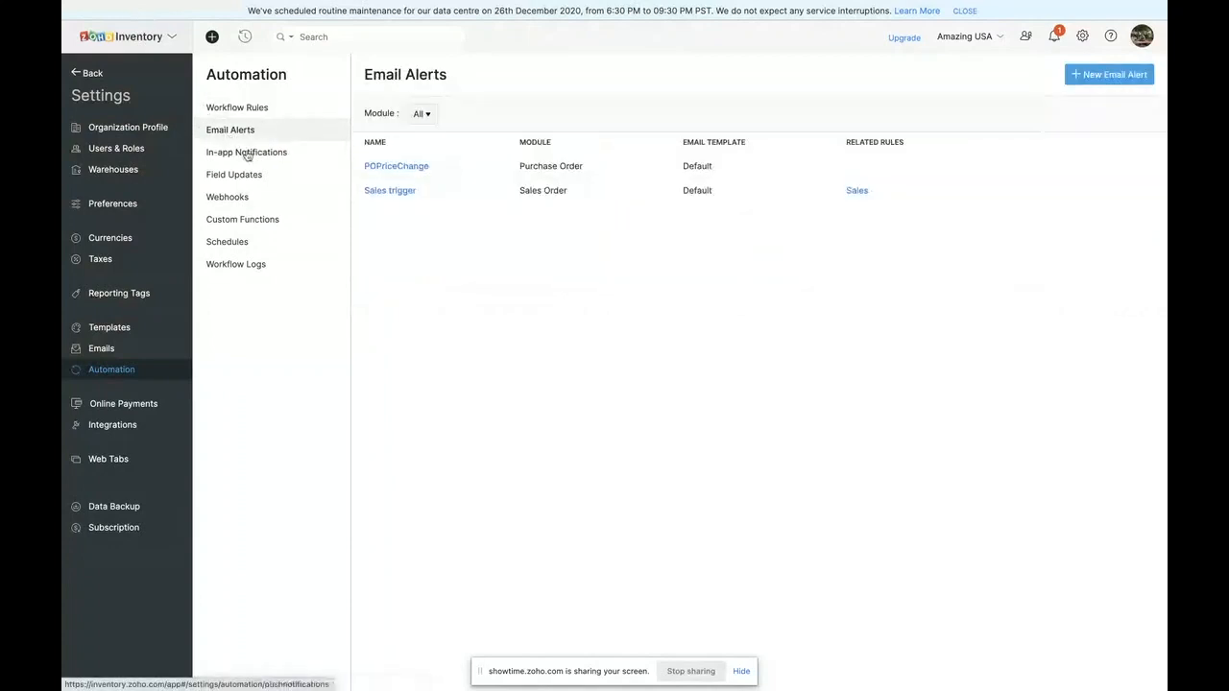
{"action": "left_click", "coordinate": [247, 154]}
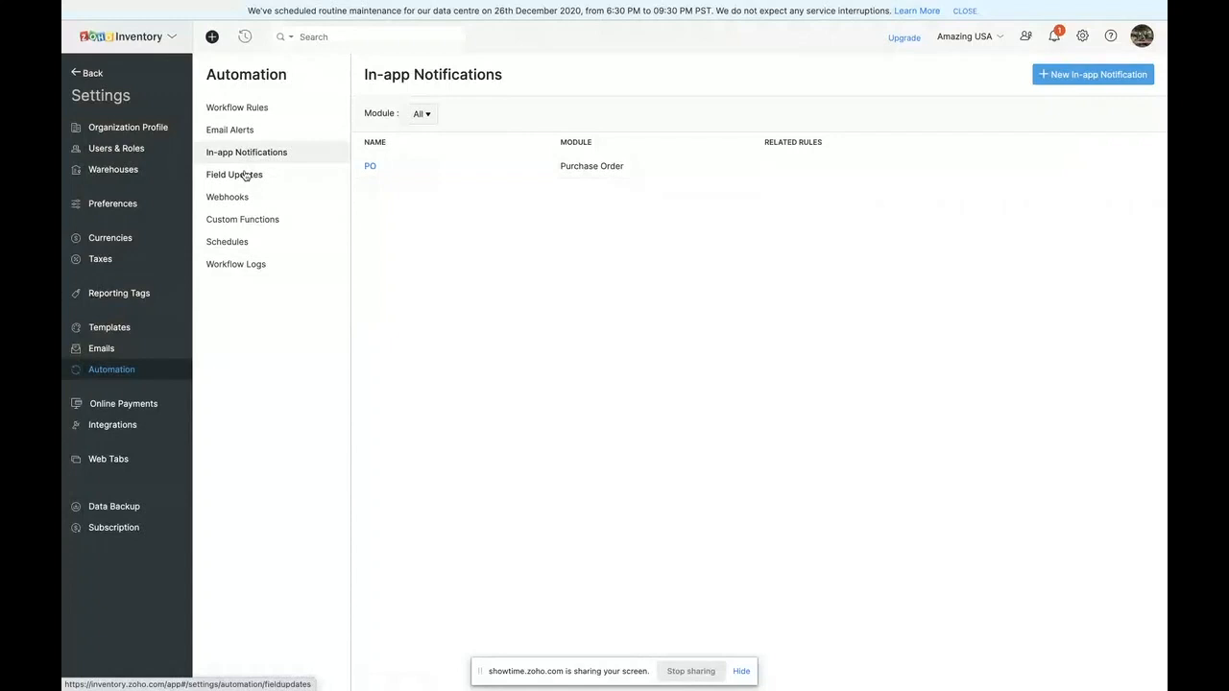
{"action": "left_click", "coordinate": [245, 175]}
{"action": "left_click", "coordinate": [240, 198]}
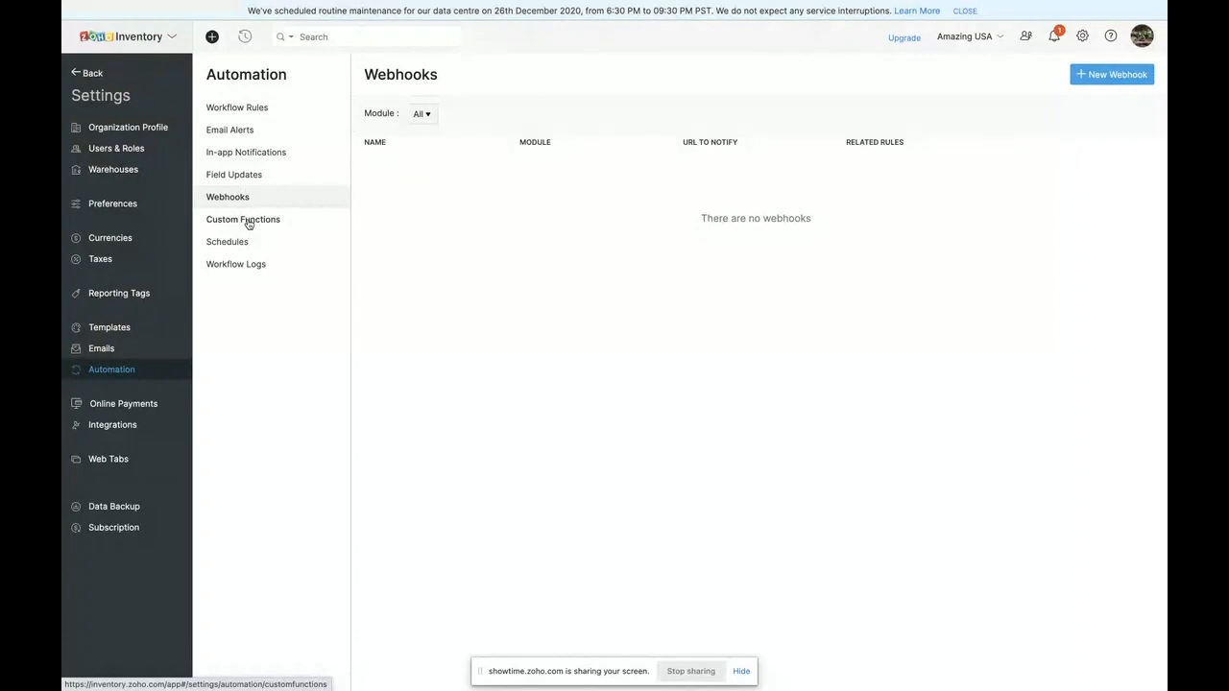
{"action": "left_click", "coordinate": [244, 220]}
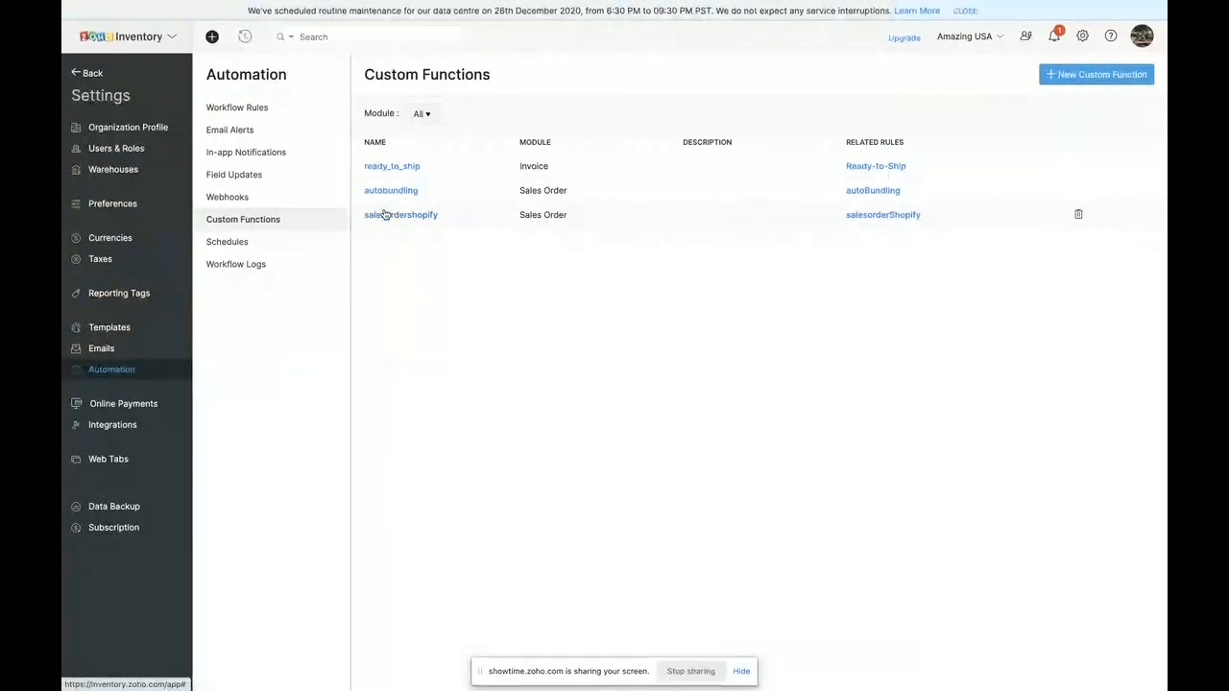
{"action": "left_click", "coordinate": [239, 243]}
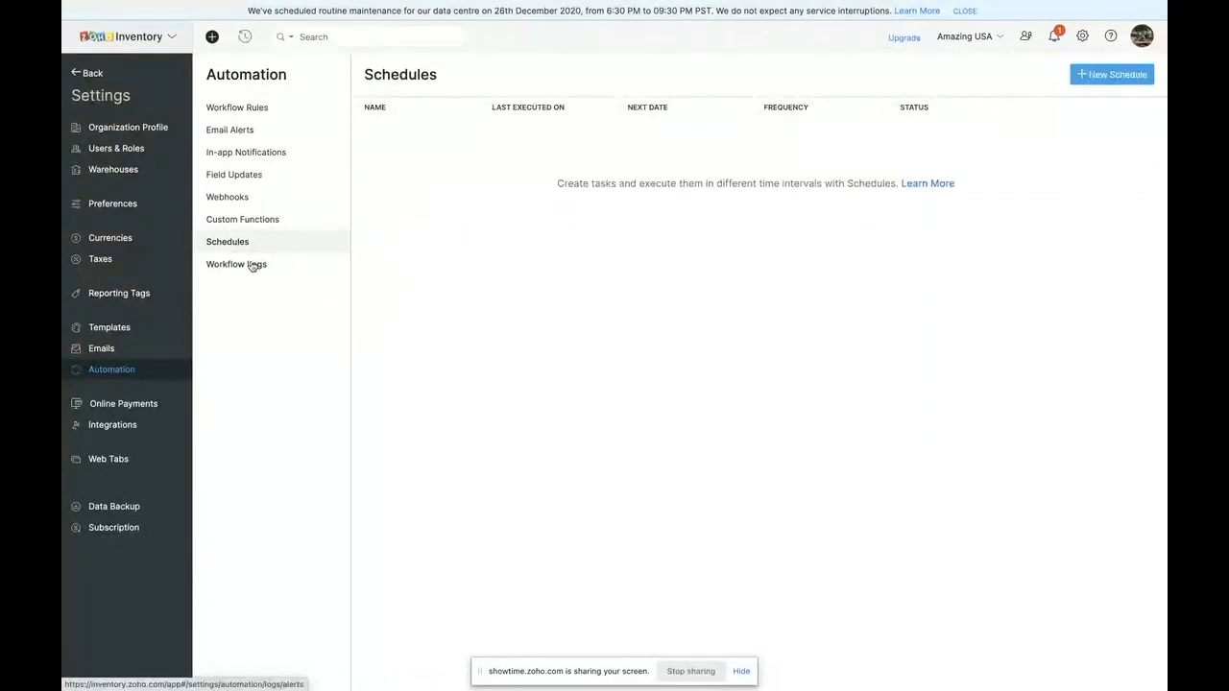
{"action": "left_click", "coordinate": [252, 265]}
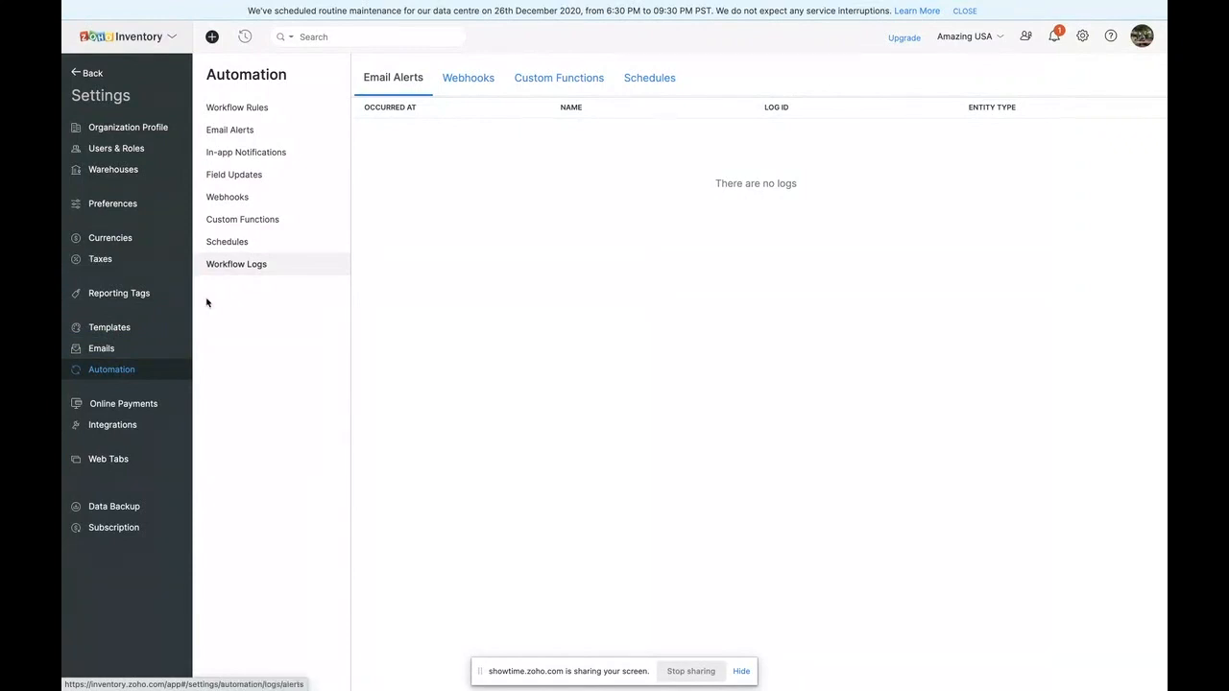
- Review the email template settings for the invoice, delivery and sales order notifications
{"action": "left_click", "coordinate": [114, 351]}
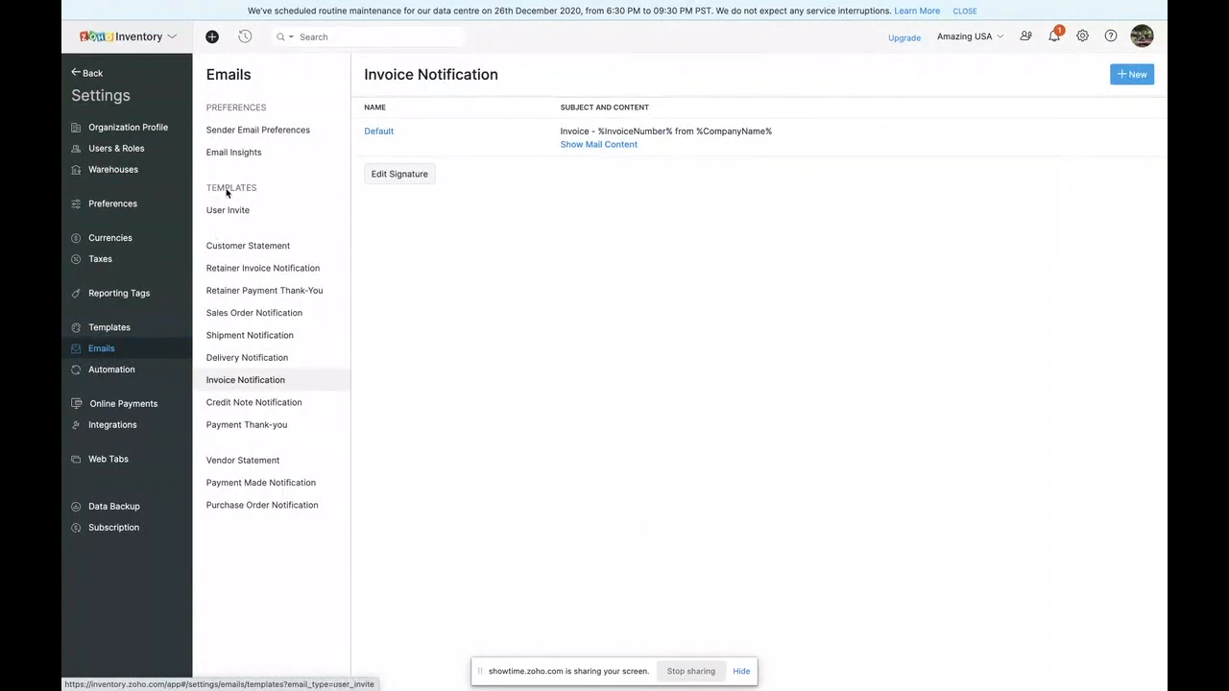
{"action": "left_click", "coordinate": [243, 359]}
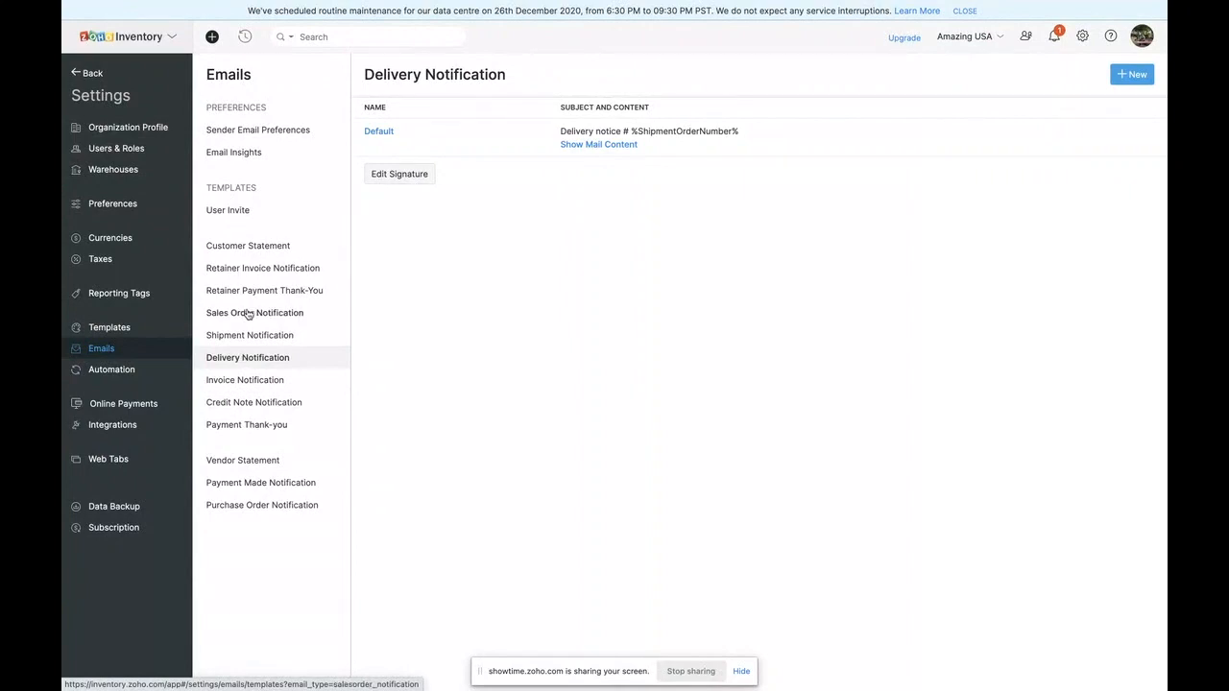
{"action": "left_click", "coordinate": [248, 315]}
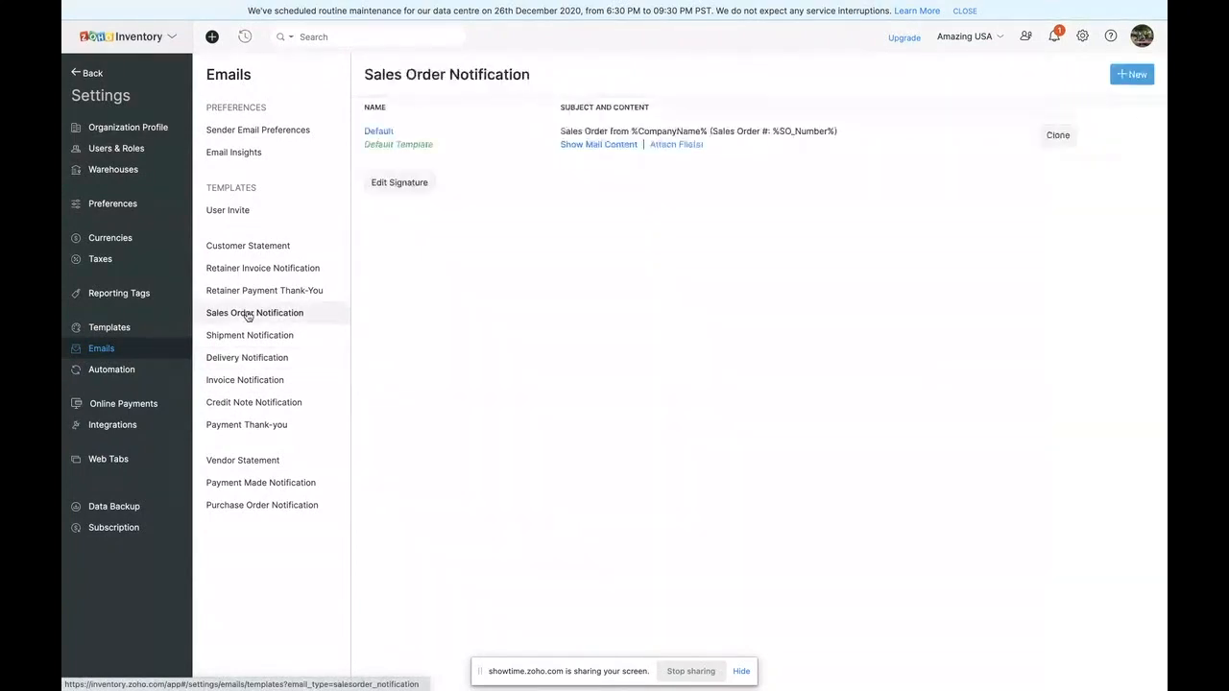
- Check the reporting tags and configured web tabs in the settings, and open the Envia web tab from the main navigation
{"action": "left_click", "coordinate": [113, 296]}
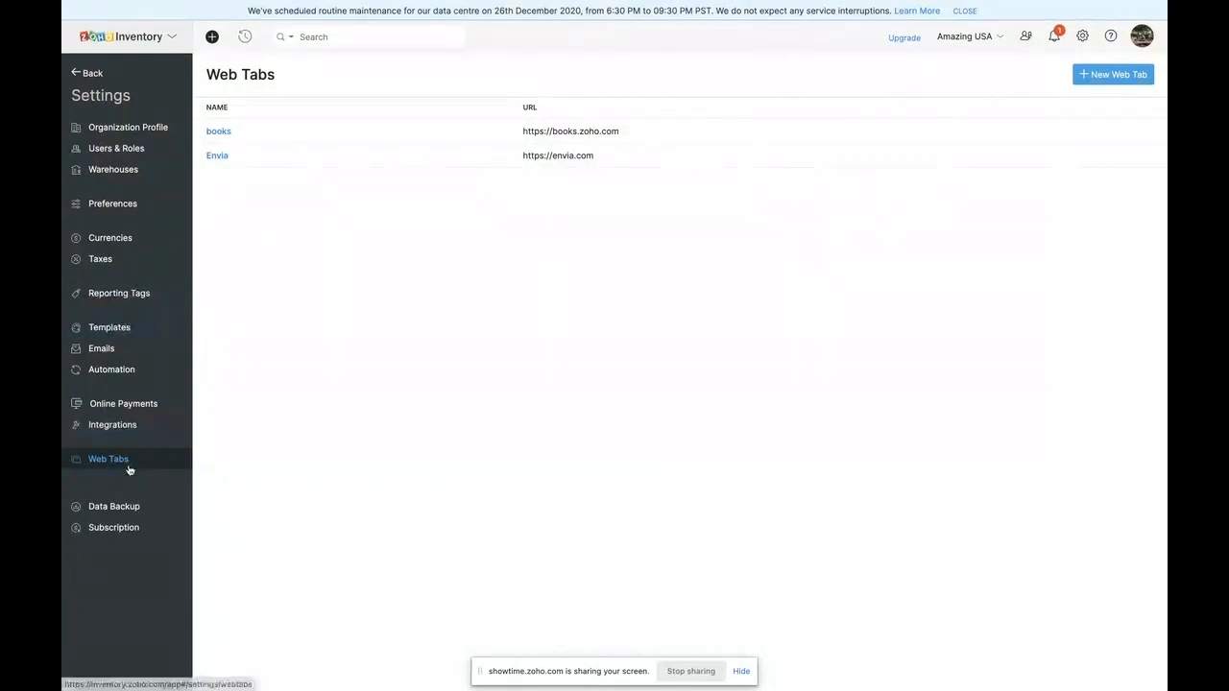
{"action": "mouse_move", "coordinate": [218, 153]}
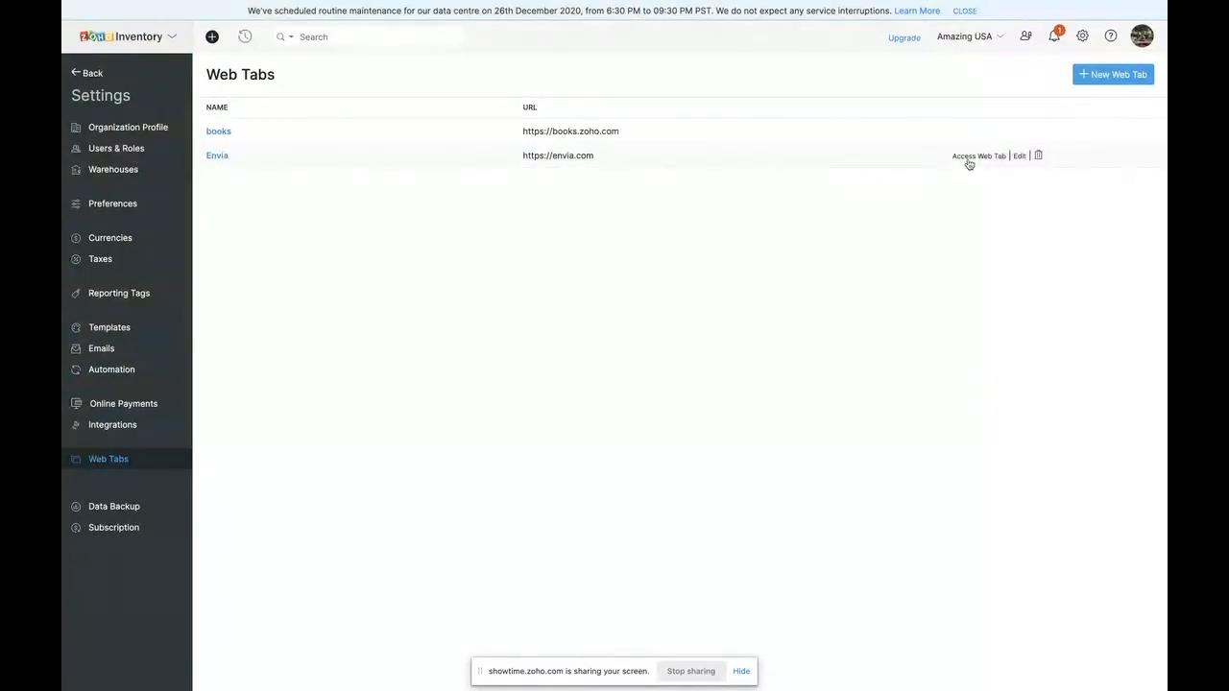
{"action": "left_click", "coordinate": [87, 74]}
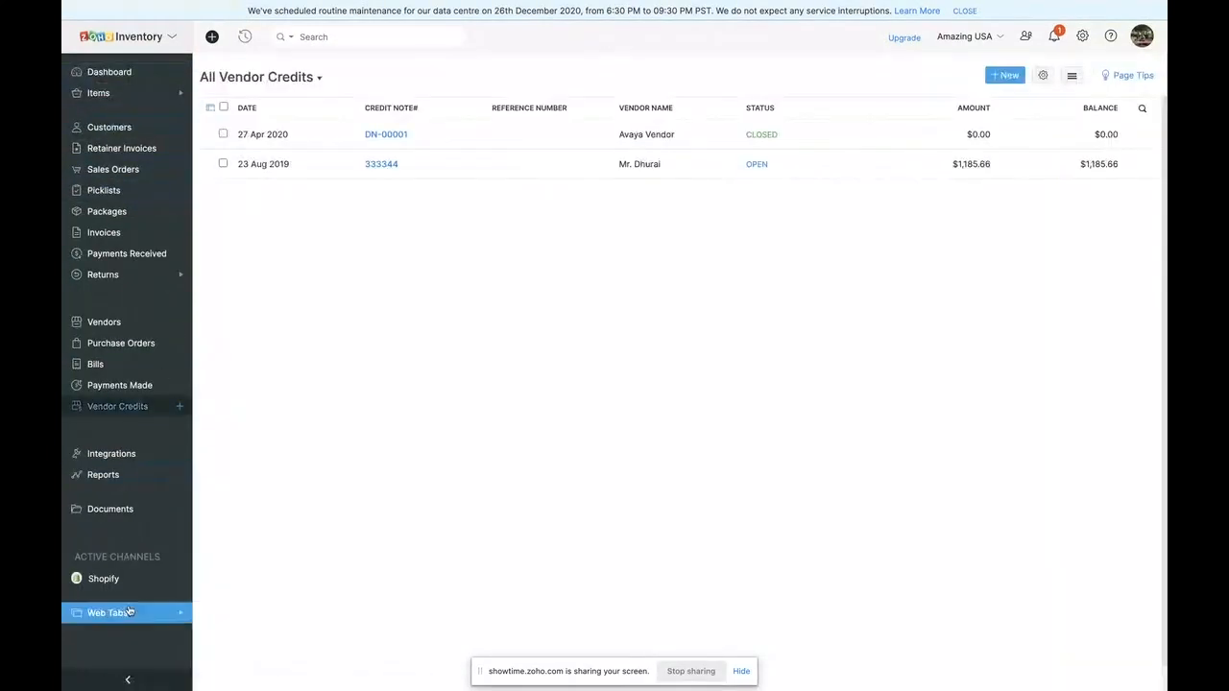
{"action": "left_click", "coordinate": [130, 613]}
{"action": "scroll", "coordinate": [125, 615], "scroll_direction": "down", "scroll_amount": 1}
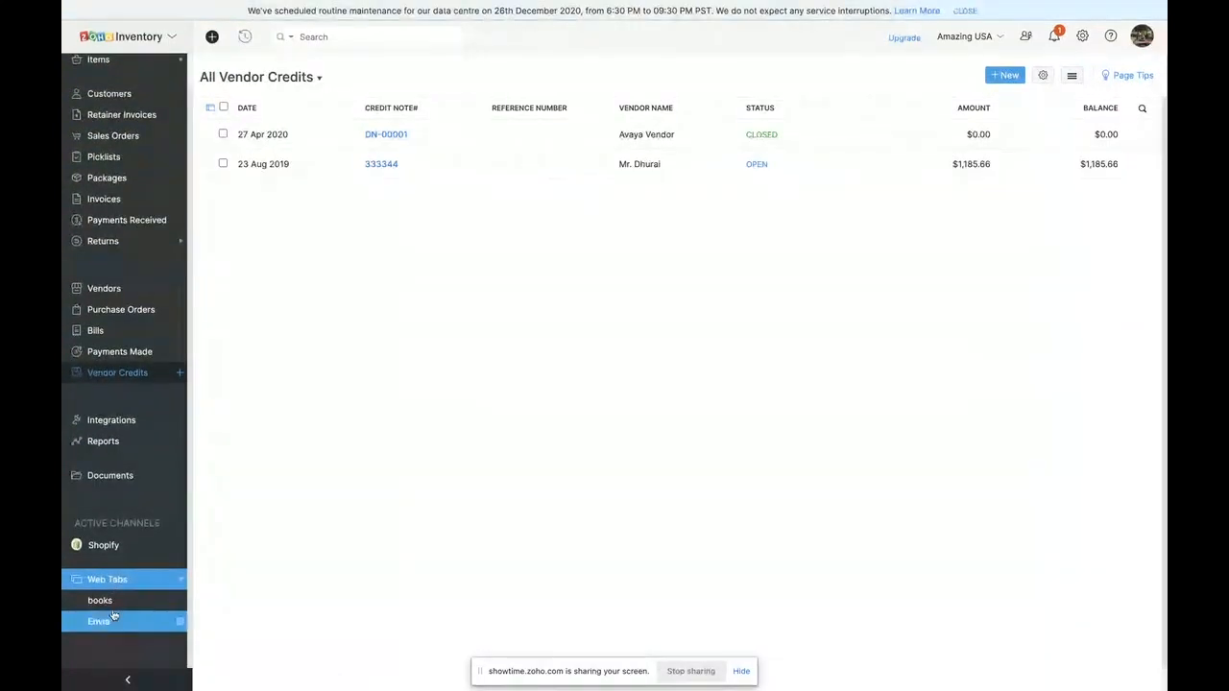
{"action": "left_click", "coordinate": [103, 623]}
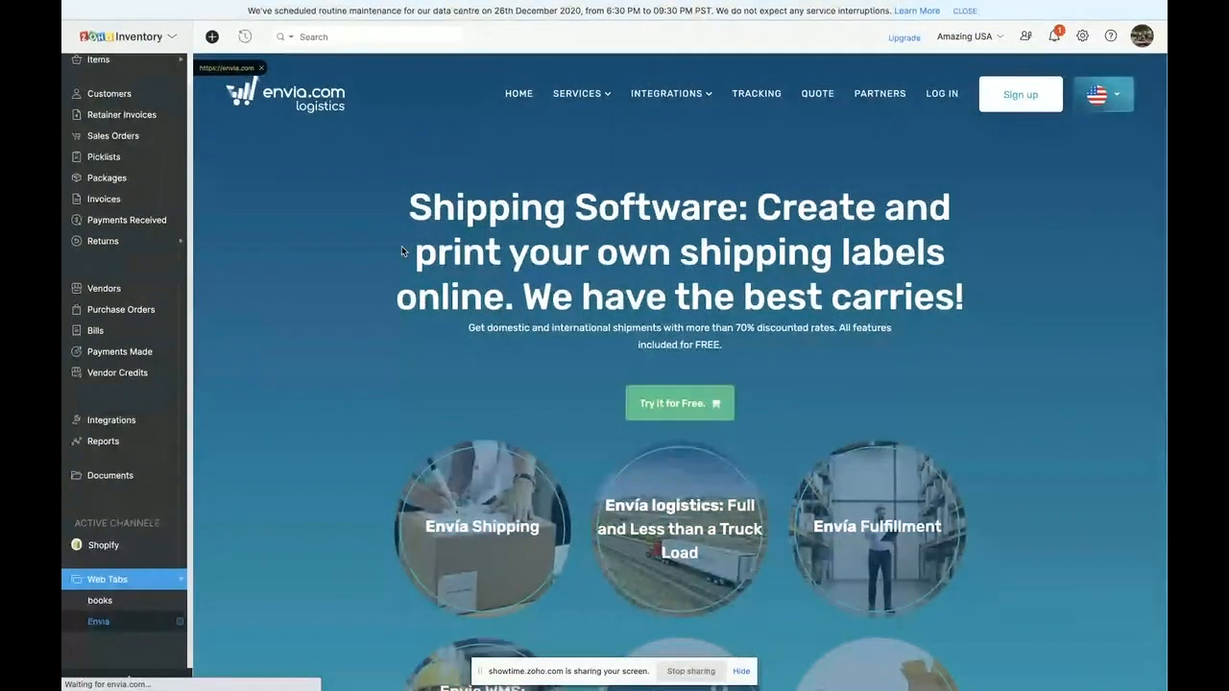
- Visit the customer list and reopen the Envia web tab
{"action": "left_click", "coordinate": [109, 93]}
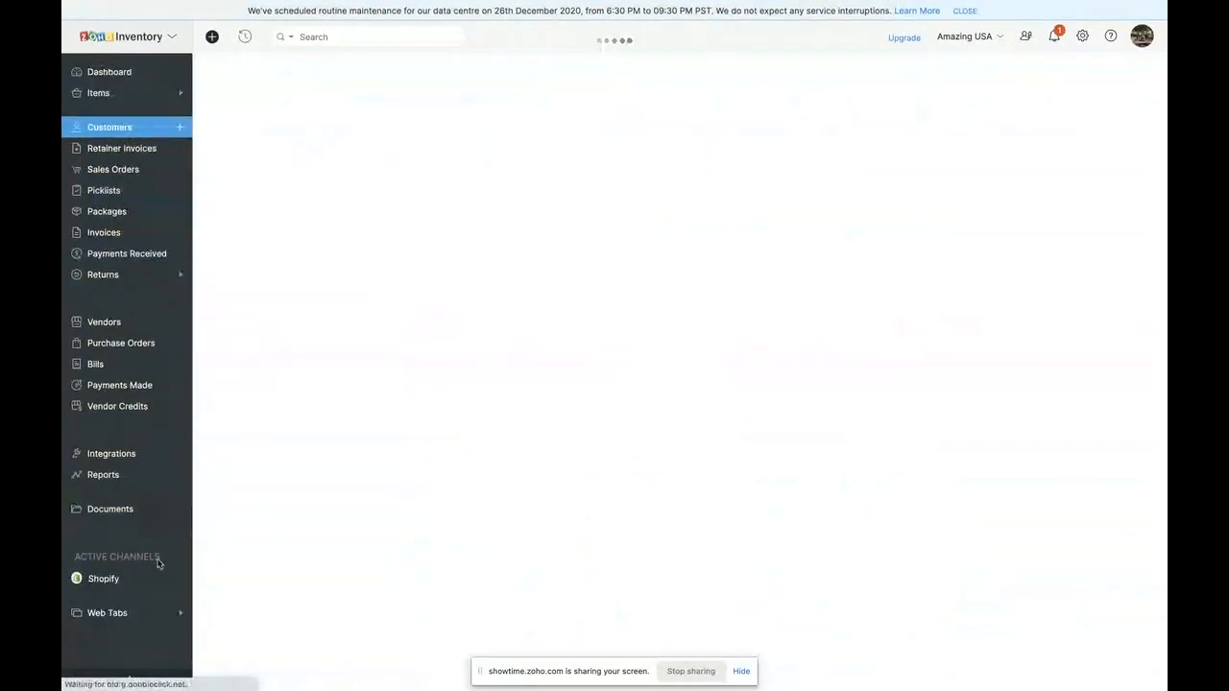
{"action": "left_click", "coordinate": [116, 613]}
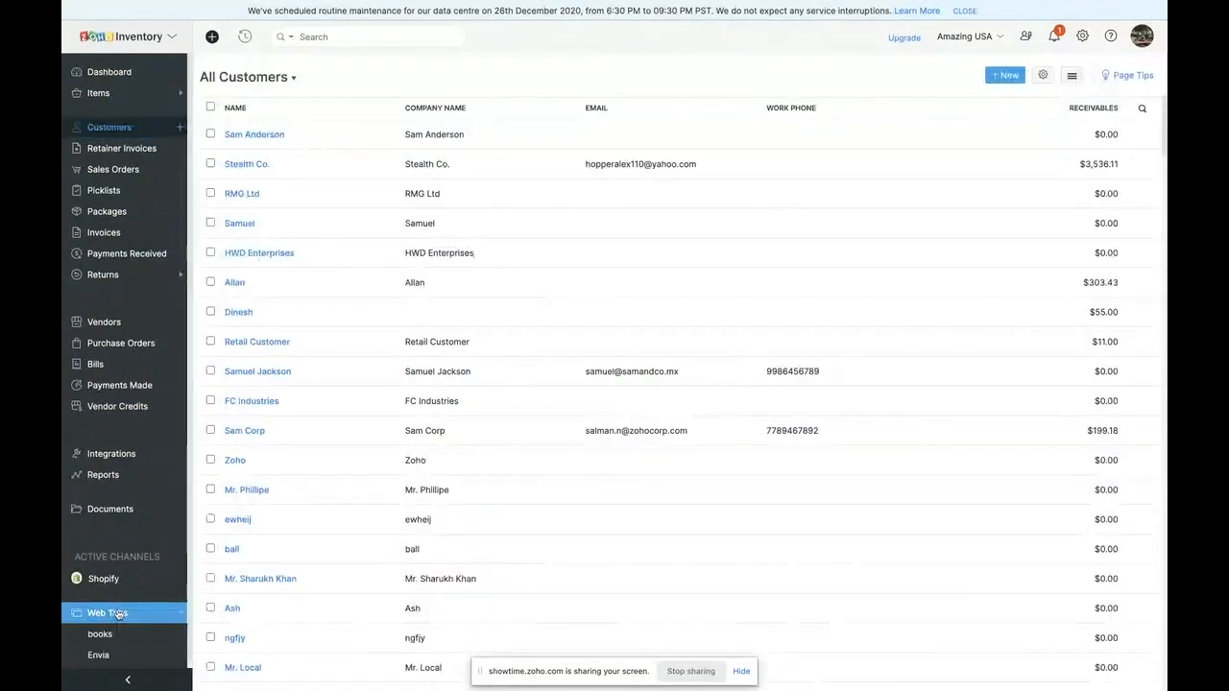
{"action": "left_click", "coordinate": [111, 655]}
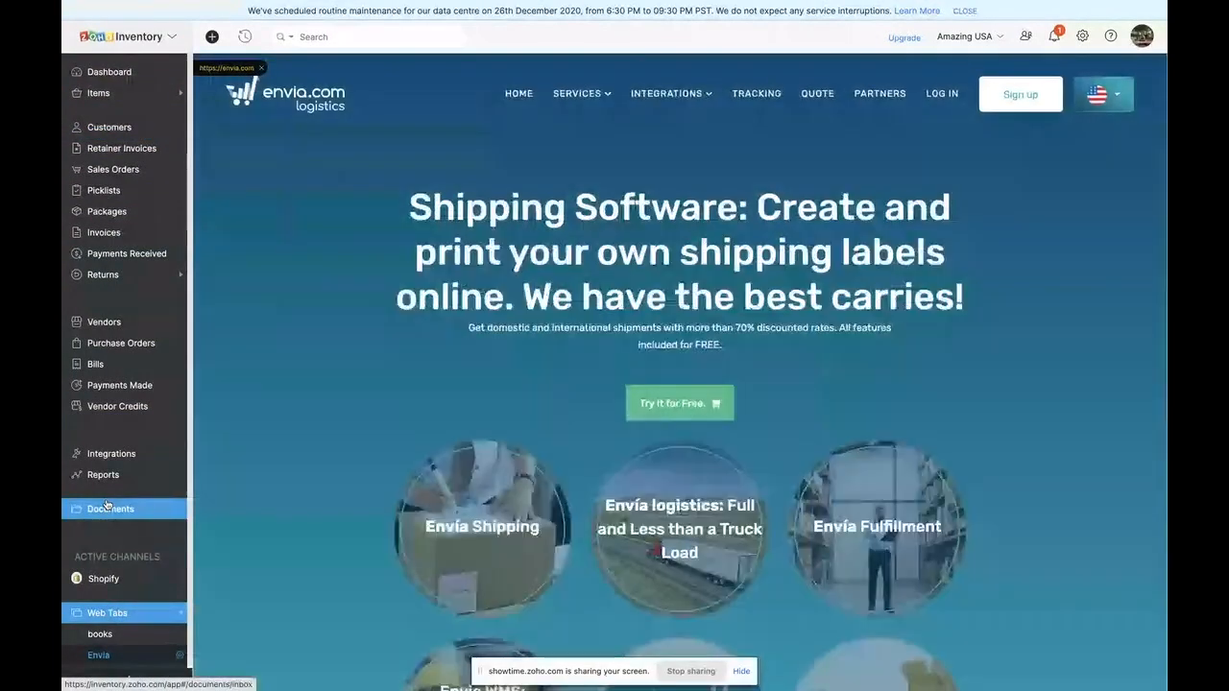
- View Zoho Books through the books web tab and return to the dashboard
{"action": "left_click", "coordinate": [101, 636]}
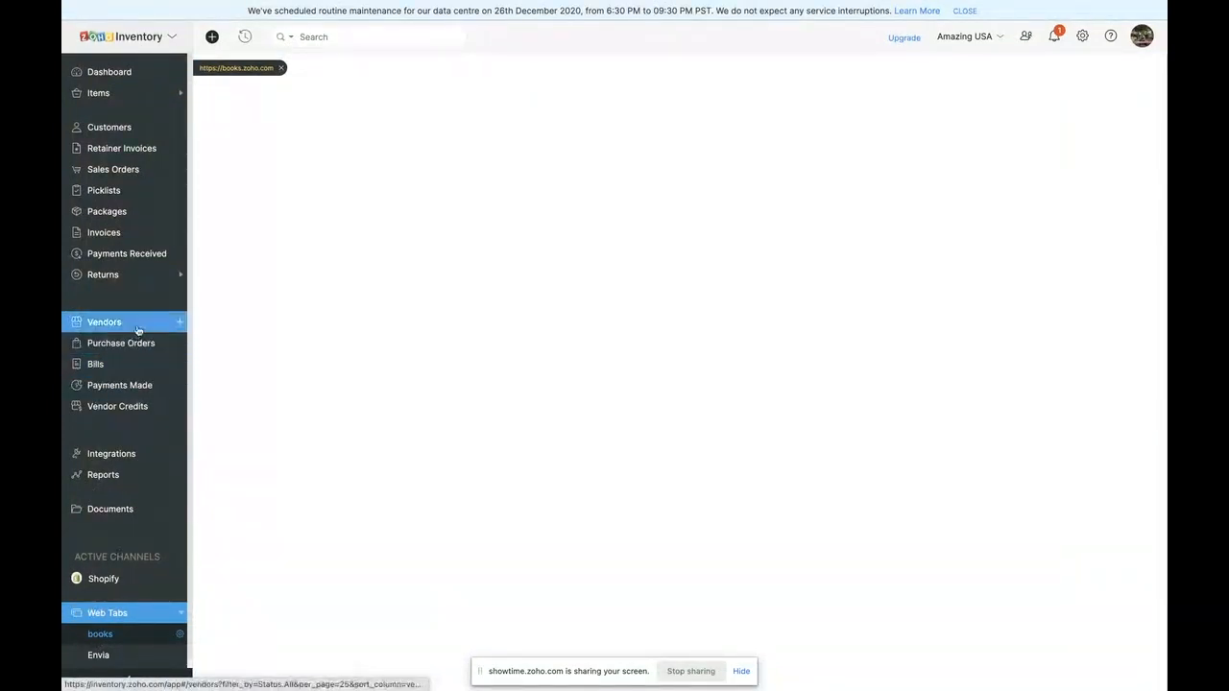
{"action": "scroll", "coordinate": [107, 240], "scroll_direction": "down", "scroll_amount": 1}
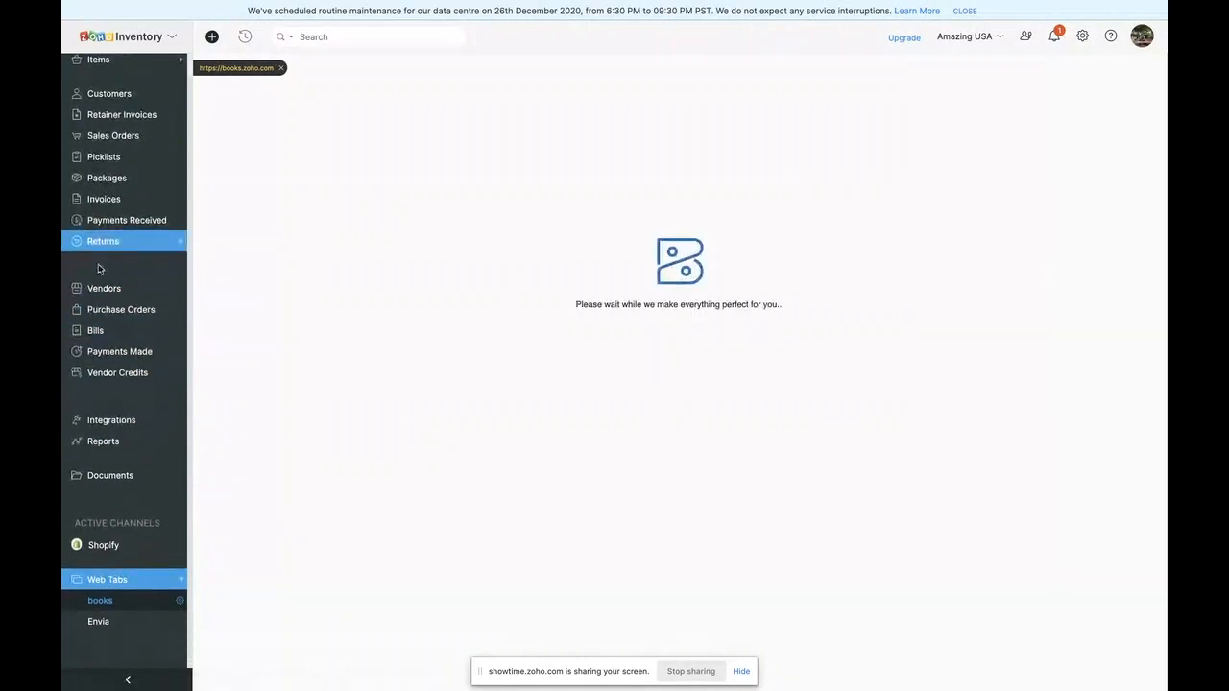
{"action": "scroll", "coordinate": [108, 233], "scroll_direction": "up", "scroll_amount": 1}
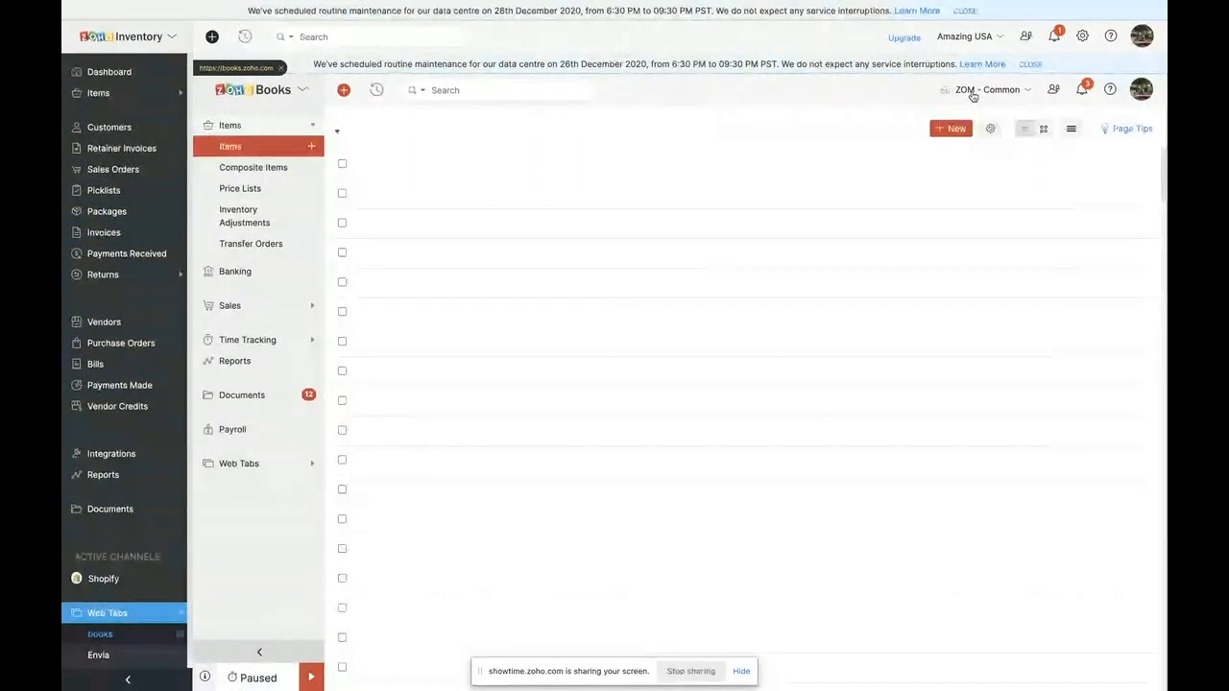
{"action": "left_click", "coordinate": [102, 81]}
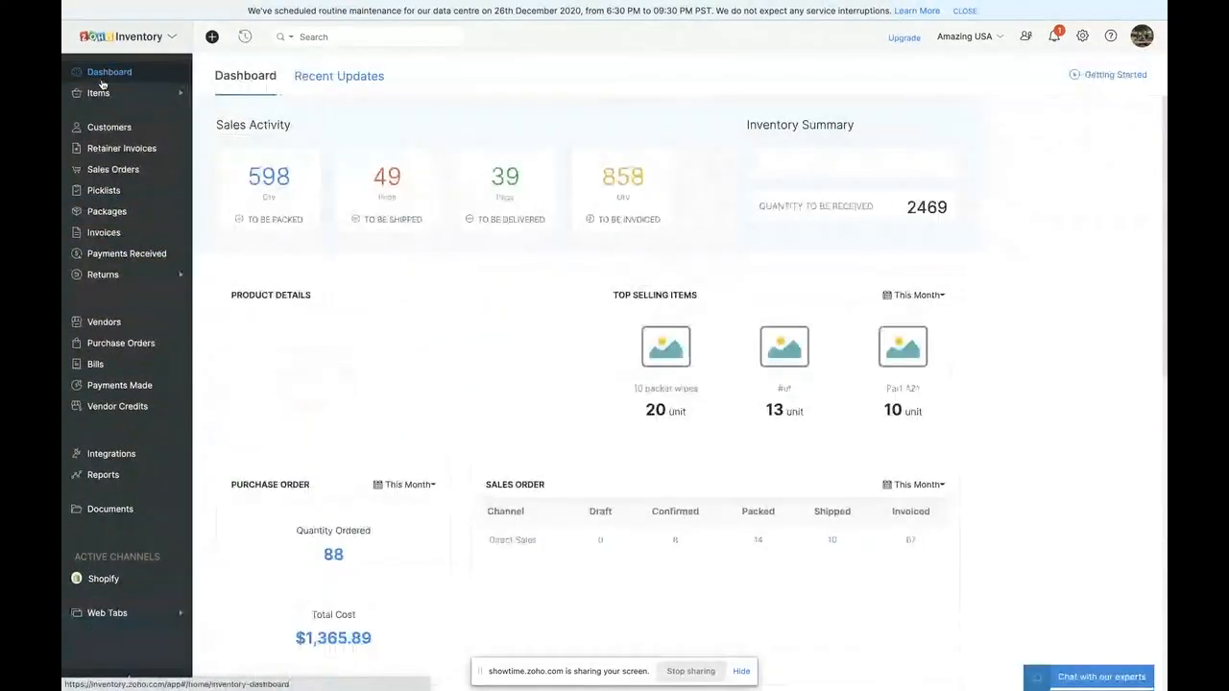
- Look through the available reports for sales, inventory, receivables, payments, payables, purchases and activity
{"action": "left_click", "coordinate": [132, 476]}
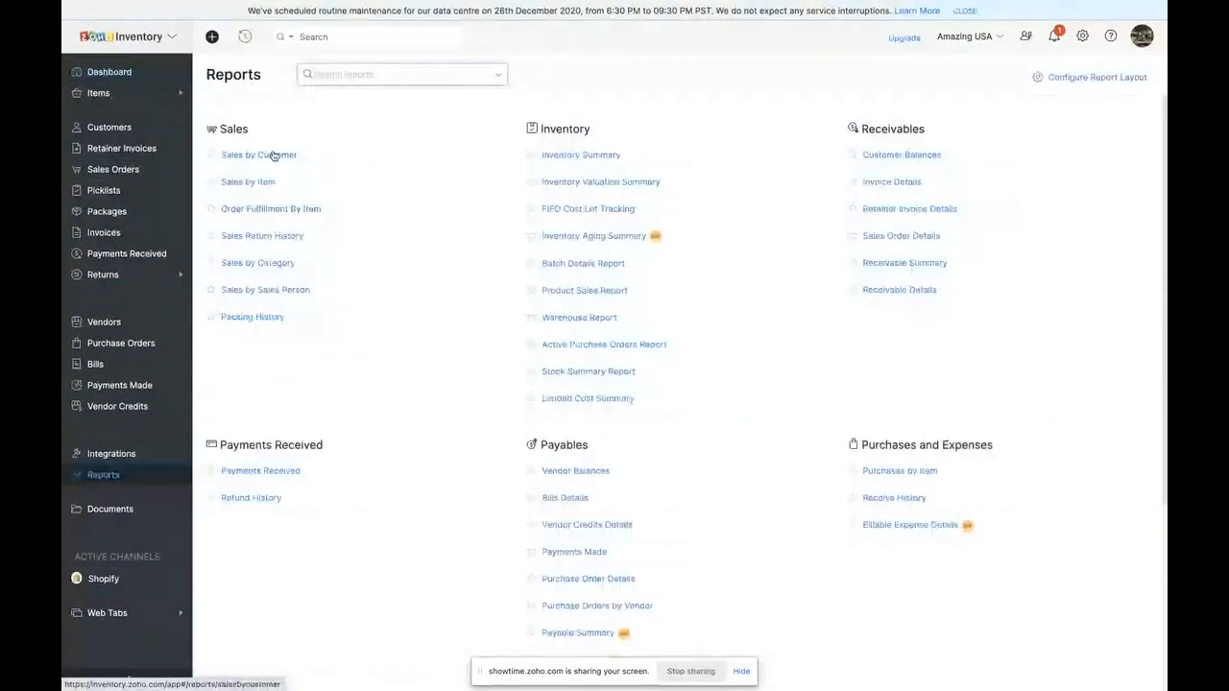
{"action": "left_click", "coordinate": [597, 236]}
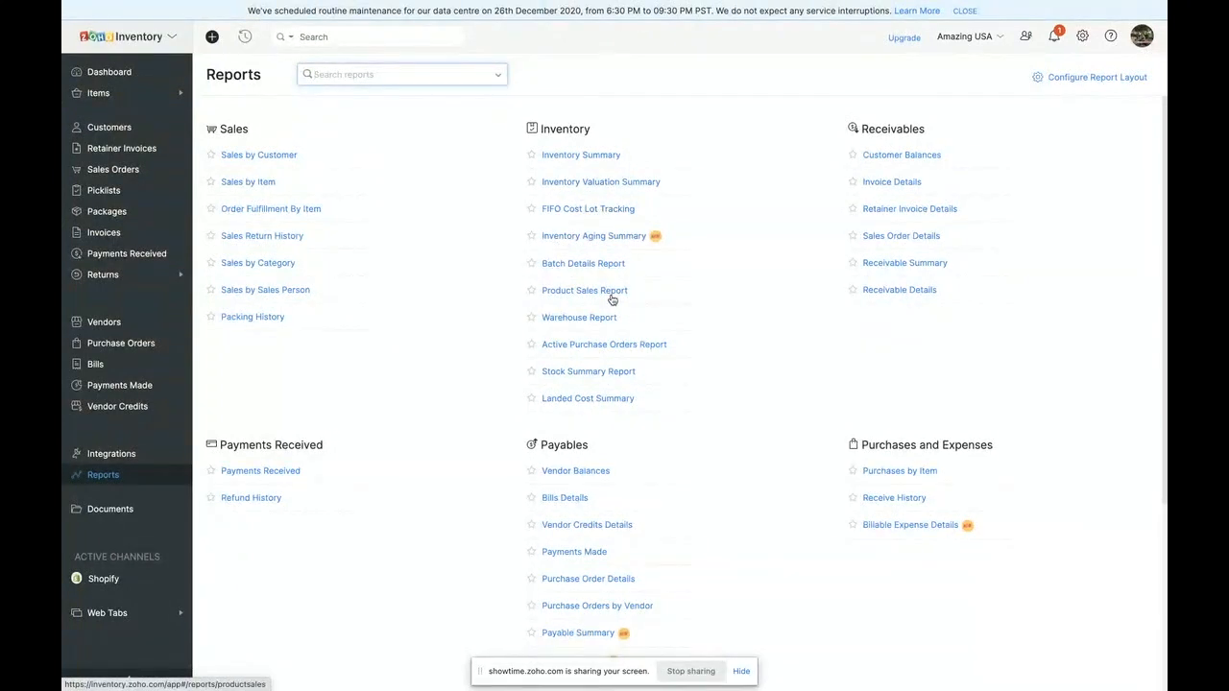
{"action": "scroll", "coordinate": [602, 350], "scroll_direction": "down", "scroll_amount": 3}
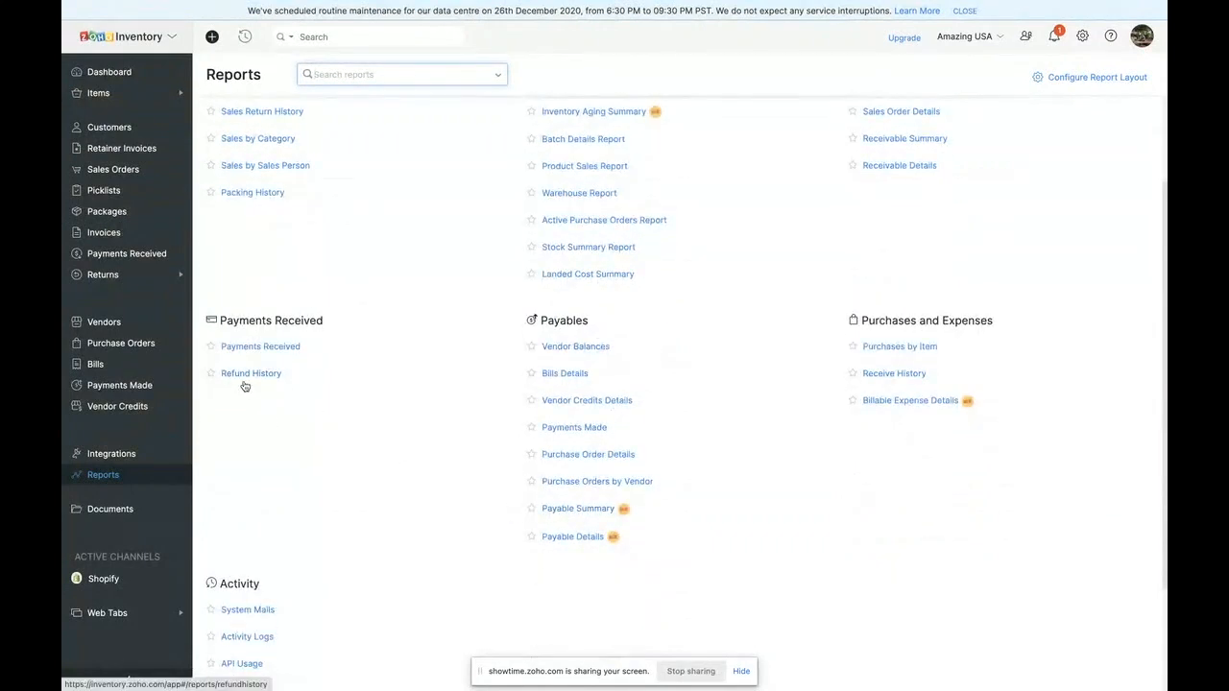
{"action": "scroll", "coordinate": [831, 312], "scroll_direction": "up", "scroll_amount": 2}
{"action": "scroll", "coordinate": [811, 342], "scroll_direction": "up", "scroll_amount": 1}
{"action": "scroll", "coordinate": [601, 587], "scroll_direction": "down", "scroll_amount": 2}
{"action": "scroll", "coordinate": [601, 587], "scroll_direction": "up", "scroll_amount": 2}
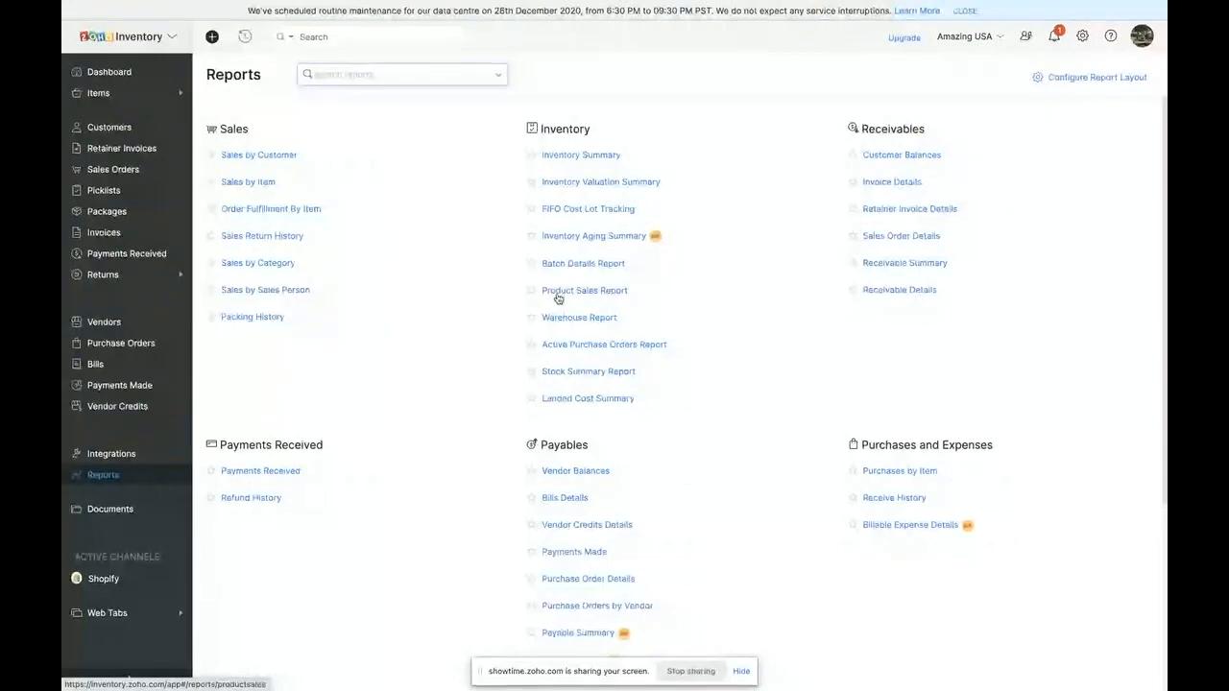
- View the Batch Details Report for this month and browse the list of other reports alongside it
{"action": "left_click", "coordinate": [576, 263]}
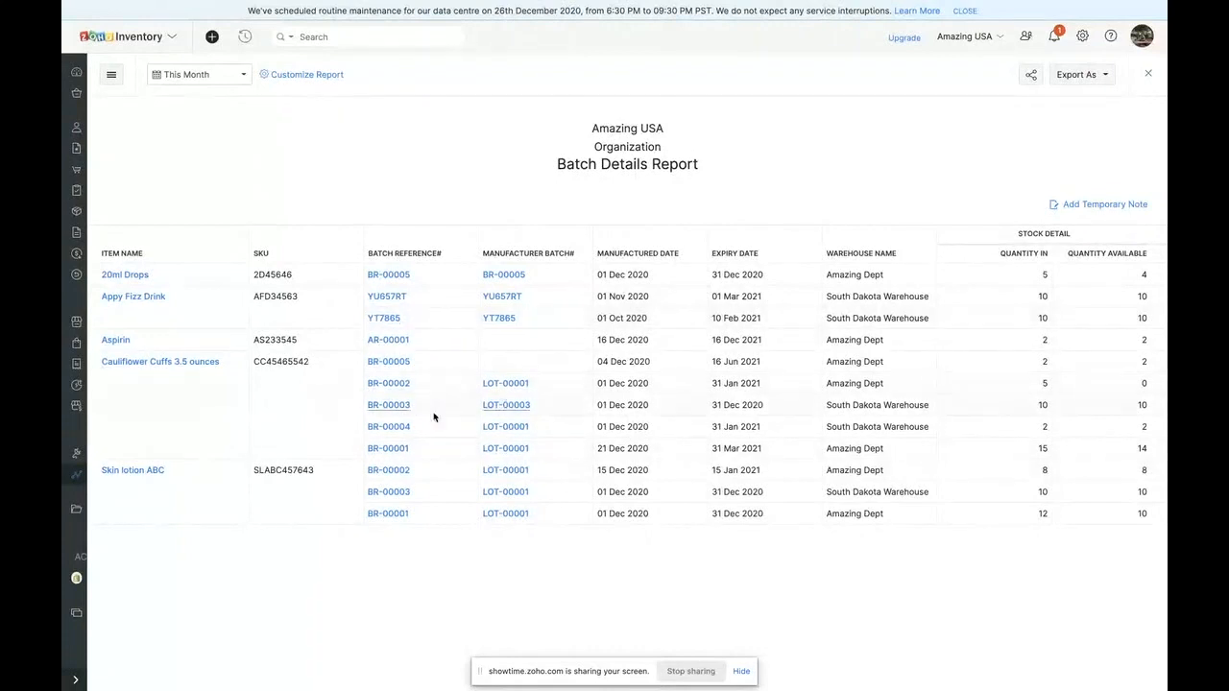
{"action": "left_click", "coordinate": [111, 74]}
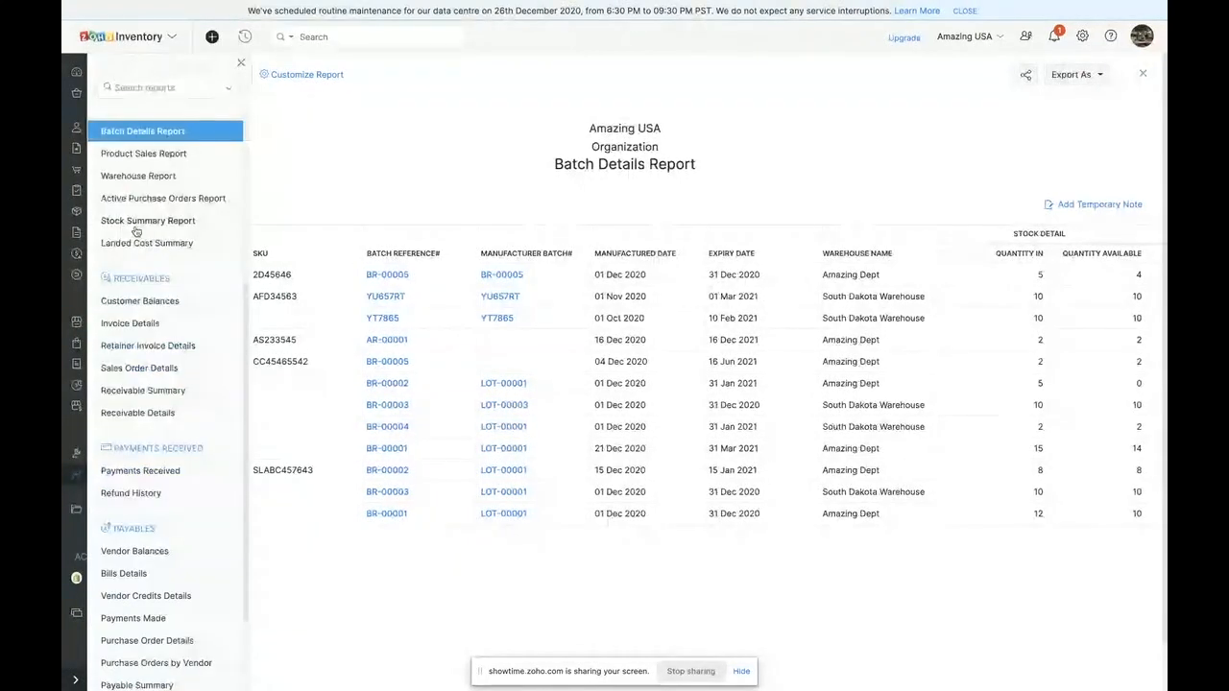
{"action": "scroll", "coordinate": [153, 388], "scroll_direction": "down", "scroll_amount": 2}
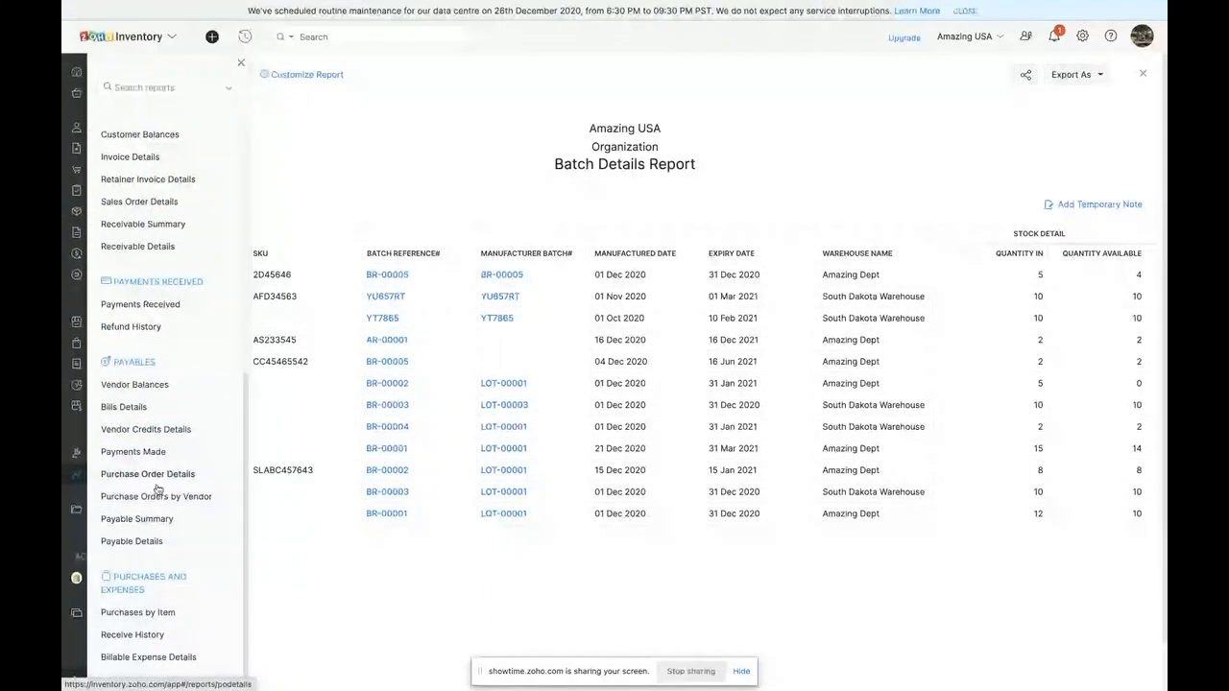
{"action": "scroll", "coordinate": [163, 528], "scroll_direction": "down", "scroll_amount": 2}
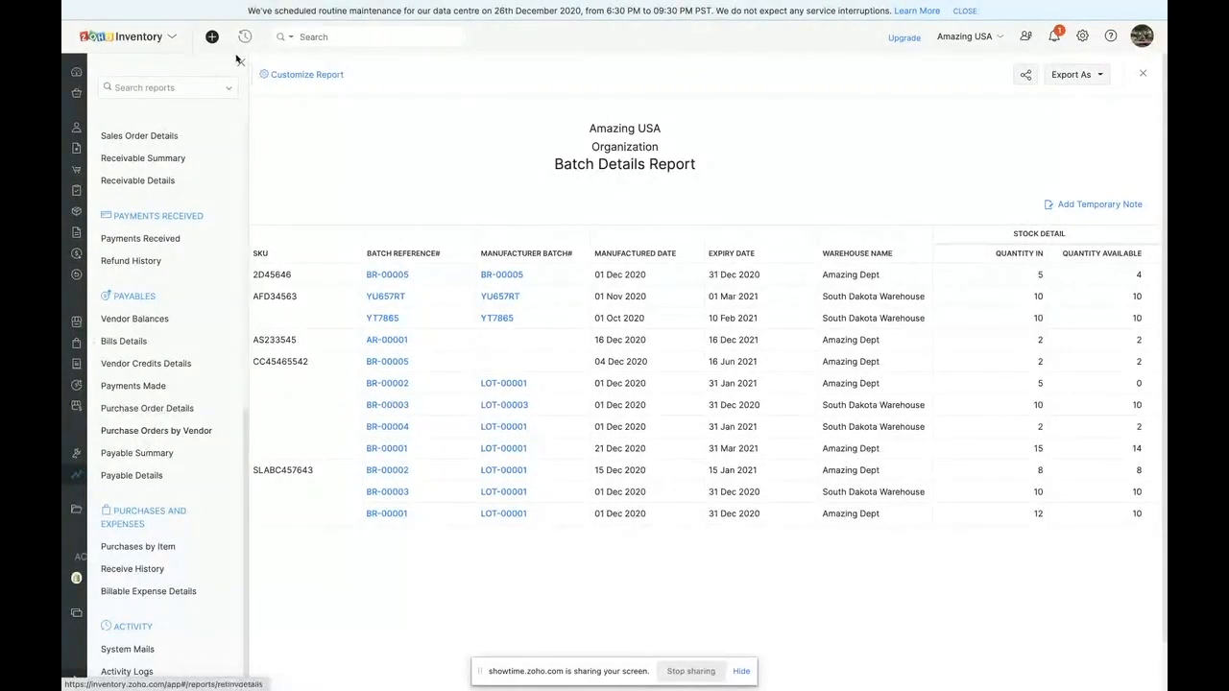
{"action": "scroll", "coordinate": [197, 199], "scroll_direction": "up", "scroll_amount": 6}
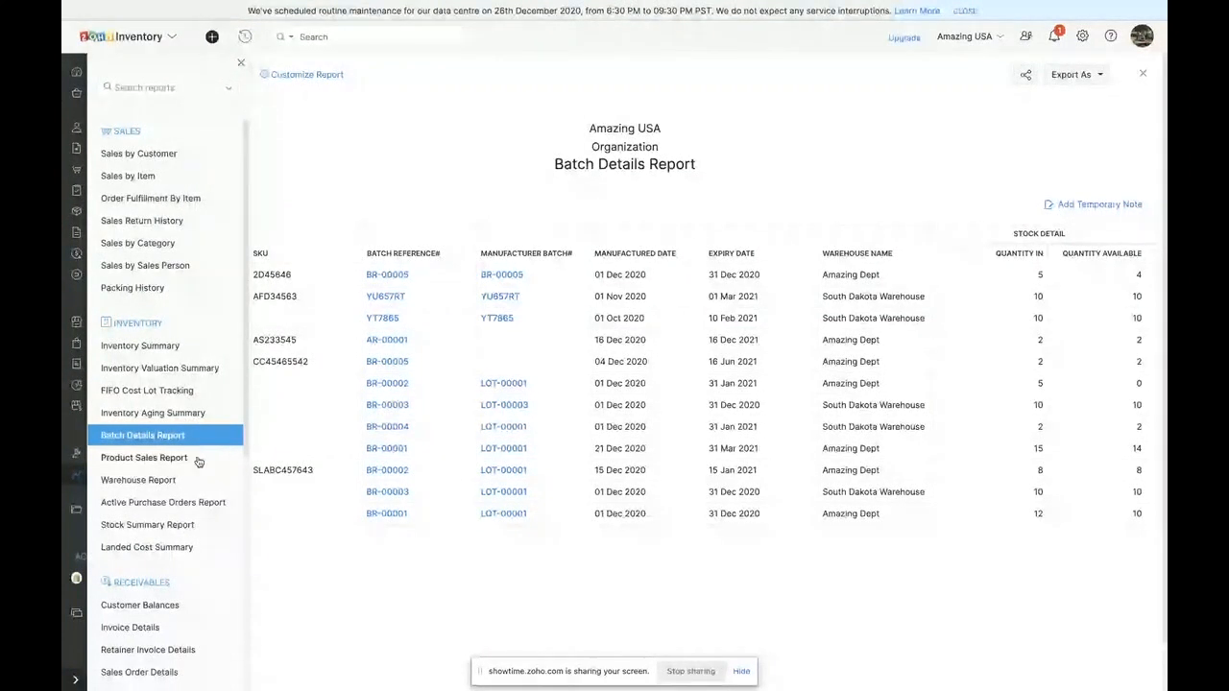
{"action": "scroll", "coordinate": [196, 462], "scroll_direction": "down", "scroll_amount": 1}
{"action": "scroll", "coordinate": [196, 463], "scroll_direction": "down", "scroll_amount": 1}
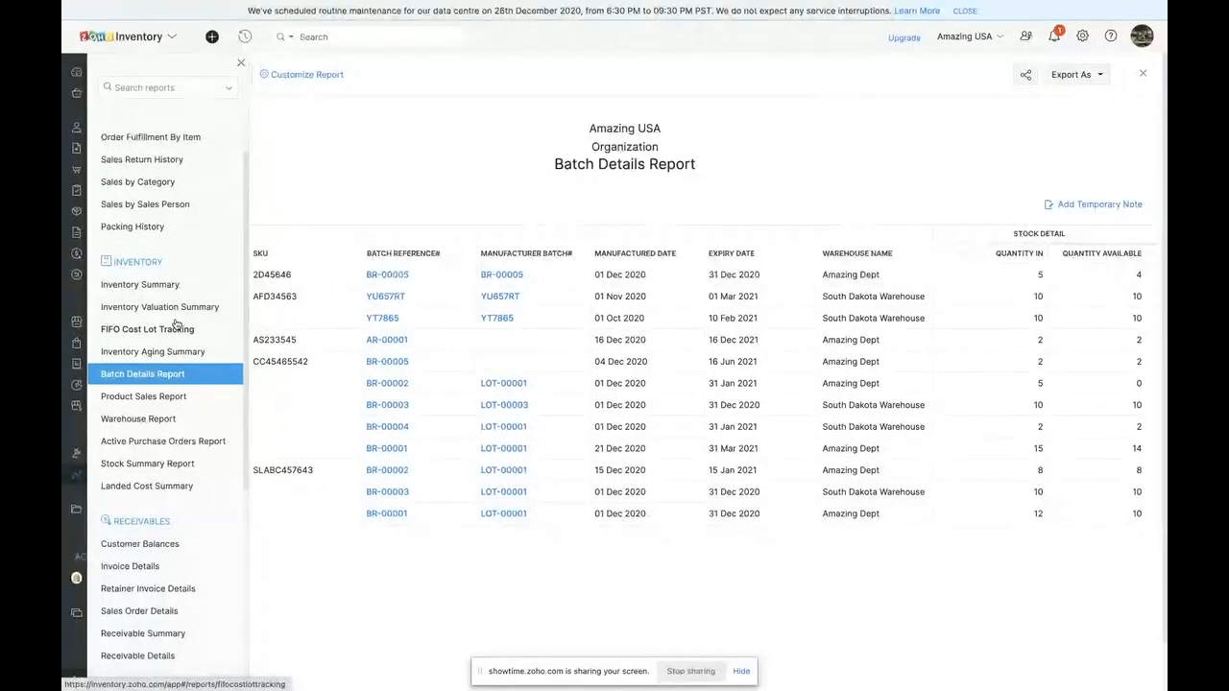
{"action": "left_click", "coordinate": [241, 64]}
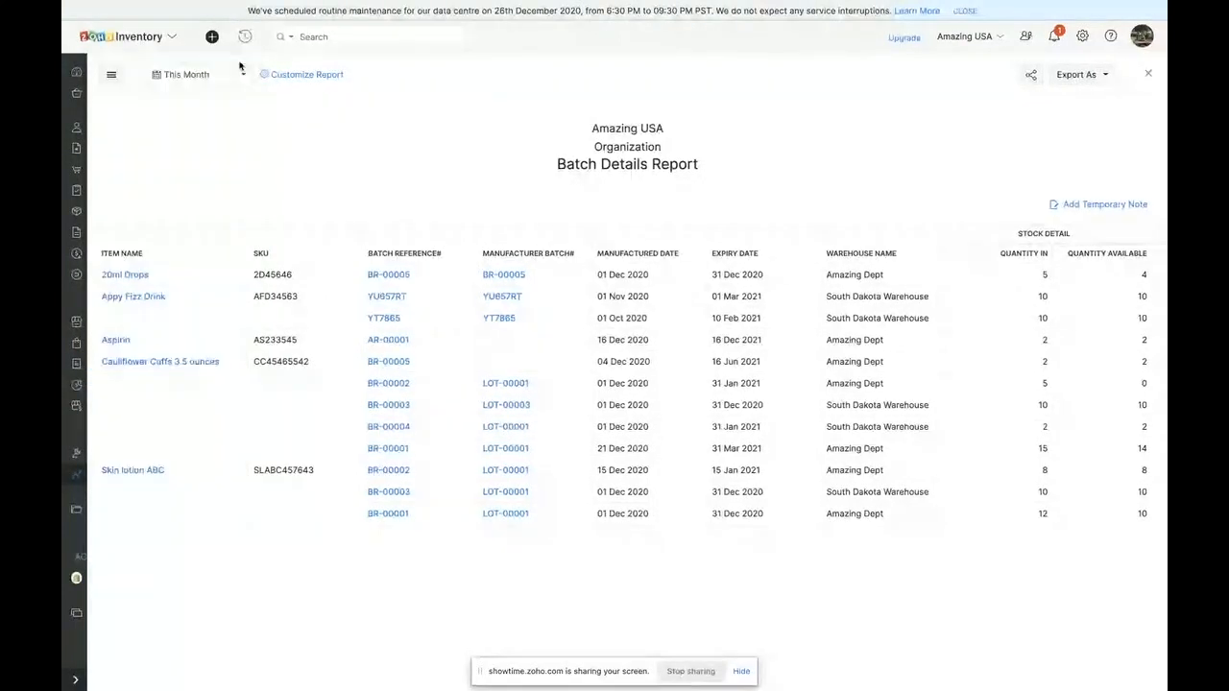
- Return to the dashboard and reopen the reports overview to review the sales reports
{"action": "left_click", "coordinate": [75, 75]}
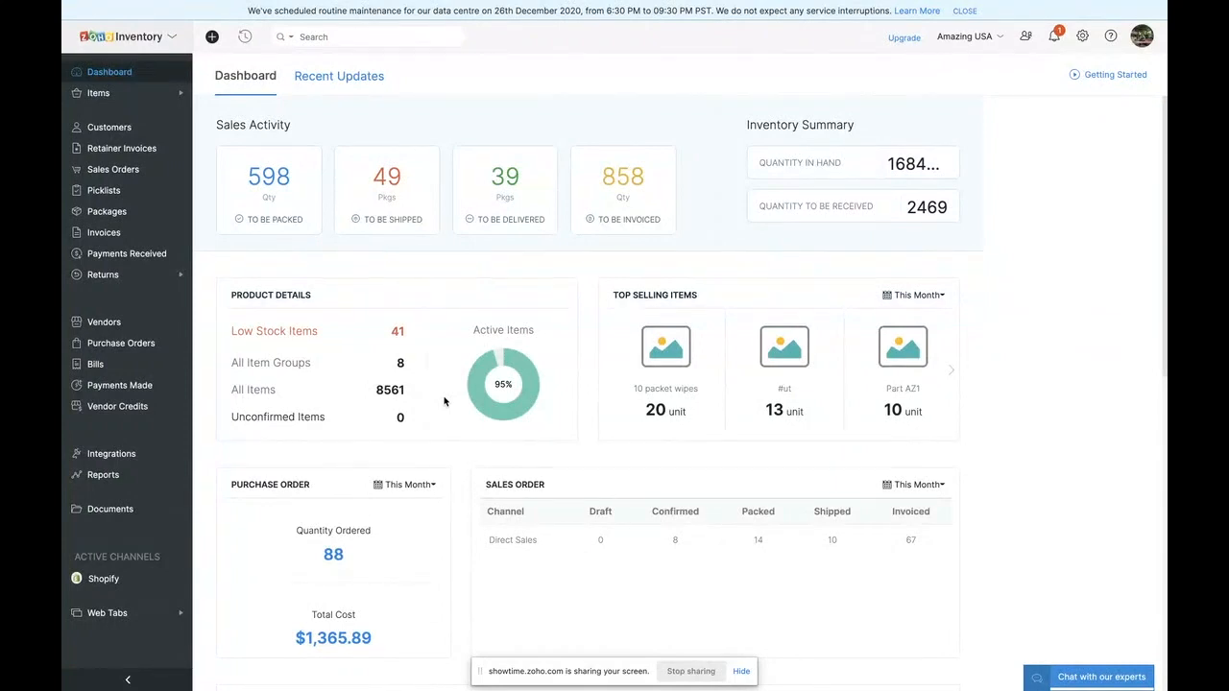
{"action": "left_click", "coordinate": [123, 477]}
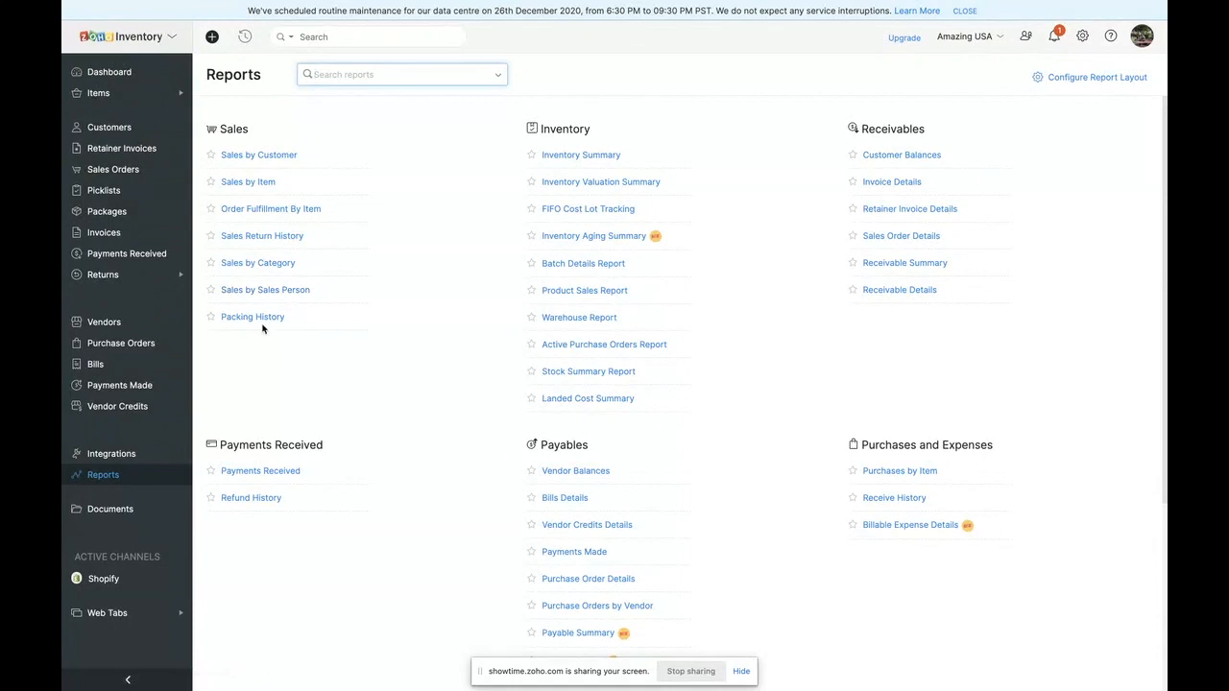
{"action": "left_click", "coordinate": [264, 265]}
- Review the dashboard's sales activity, product details, purchase orders and sales order summary
{"action": "left_click", "coordinate": [123, 74]}
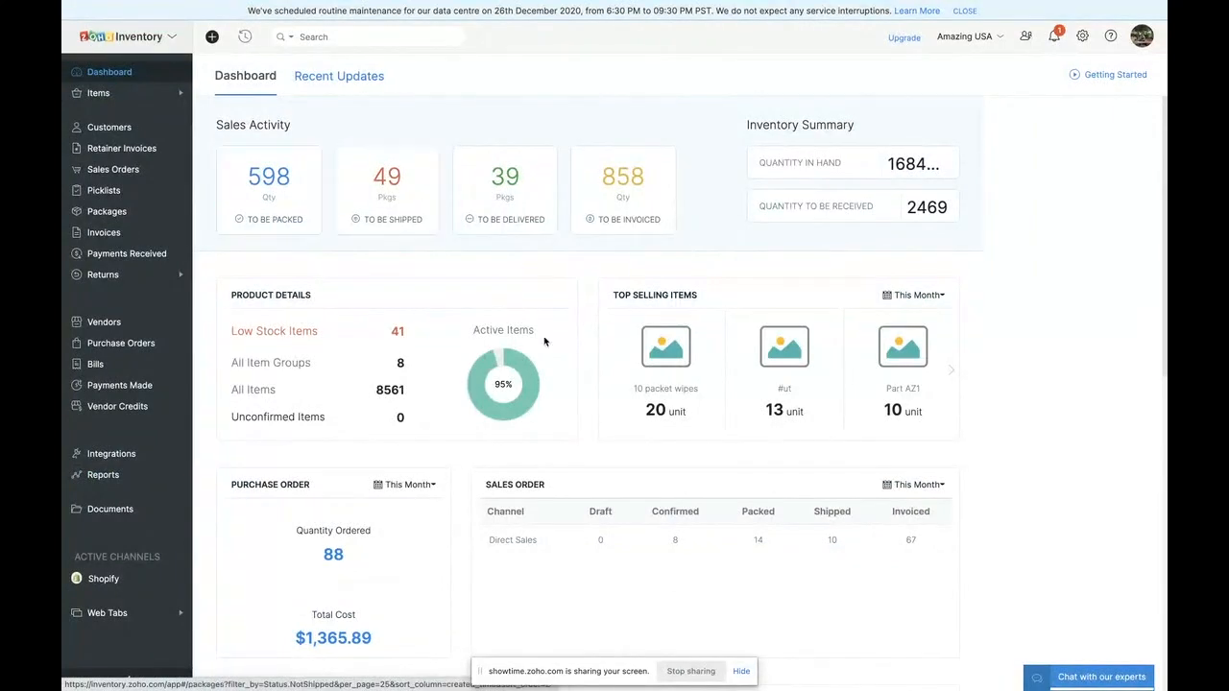
{"action": "scroll", "coordinate": [442, 390], "scroll_direction": "down", "scroll_amount": 10}
{"action": "scroll", "coordinate": [441, 390], "scroll_direction": "up", "scroll_amount": 10}
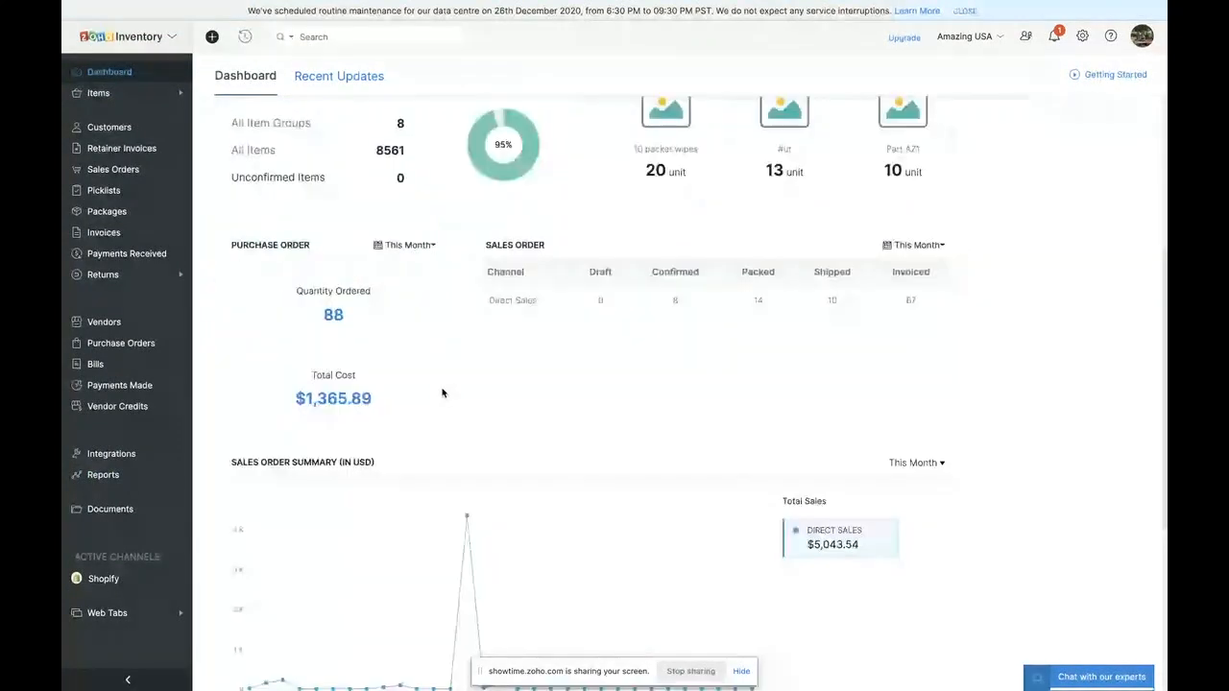
{"action": "scroll", "coordinate": [307, 390], "scroll_direction": "up", "scroll_amount": 1}
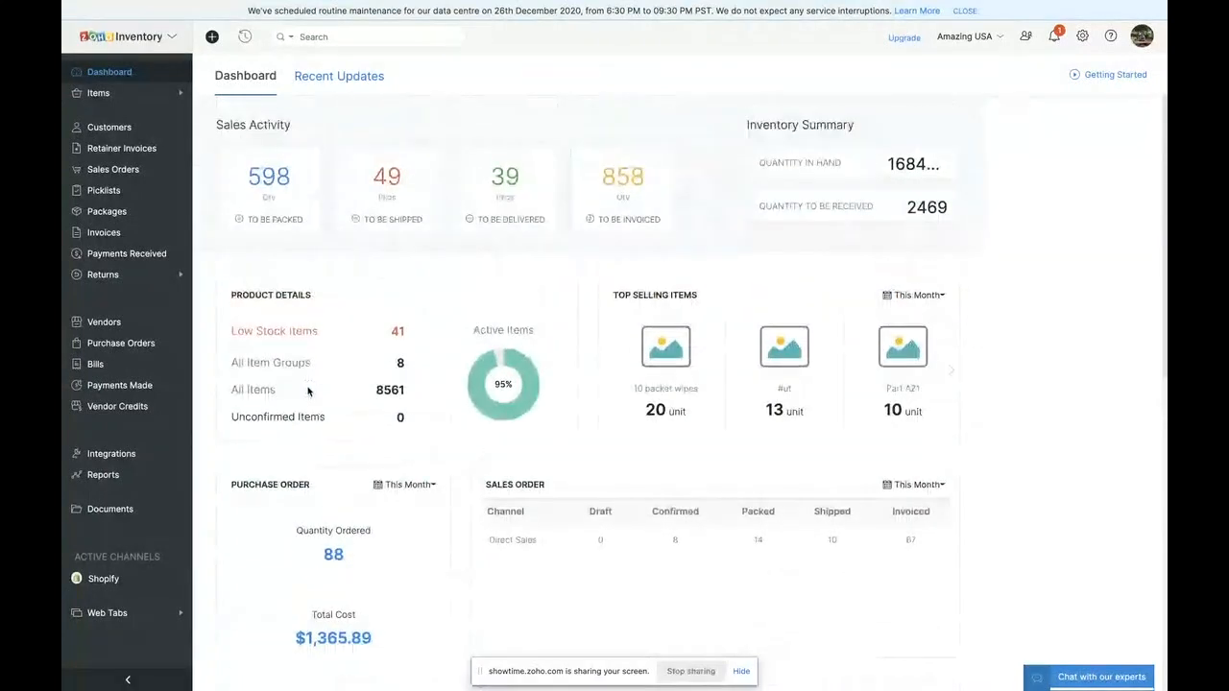
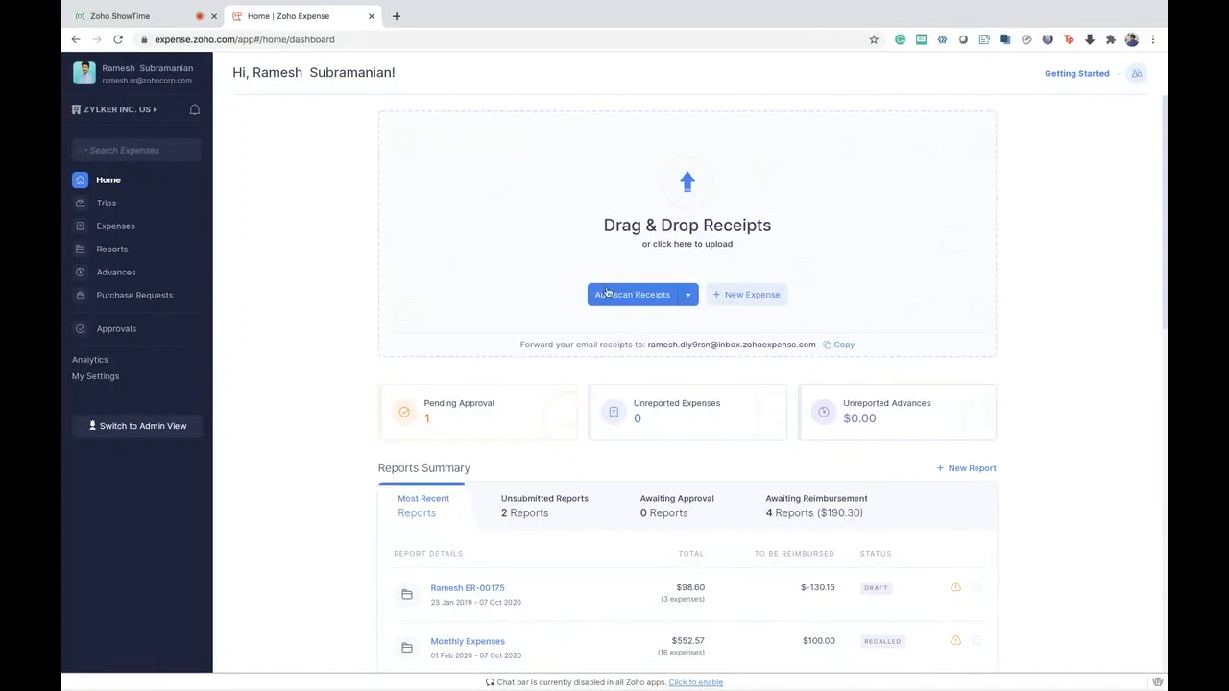
- Review the home page's reports summary, and switch to the admin view to look over its spend, pending-approval and policy-violation widgets
{"action": "scroll", "coordinate": [802, 301], "scroll_direction": "down", "scroll_amount": 3}
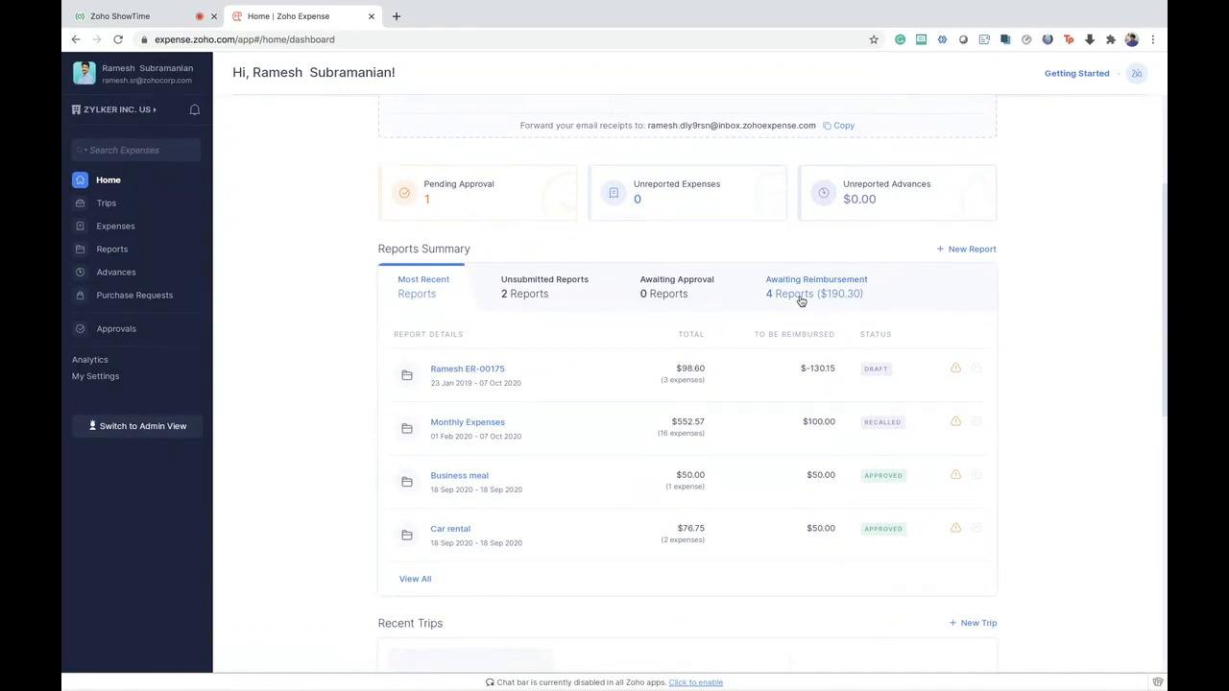
{"action": "scroll", "coordinate": [802, 302], "scroll_direction": "up", "scroll_amount": 3}
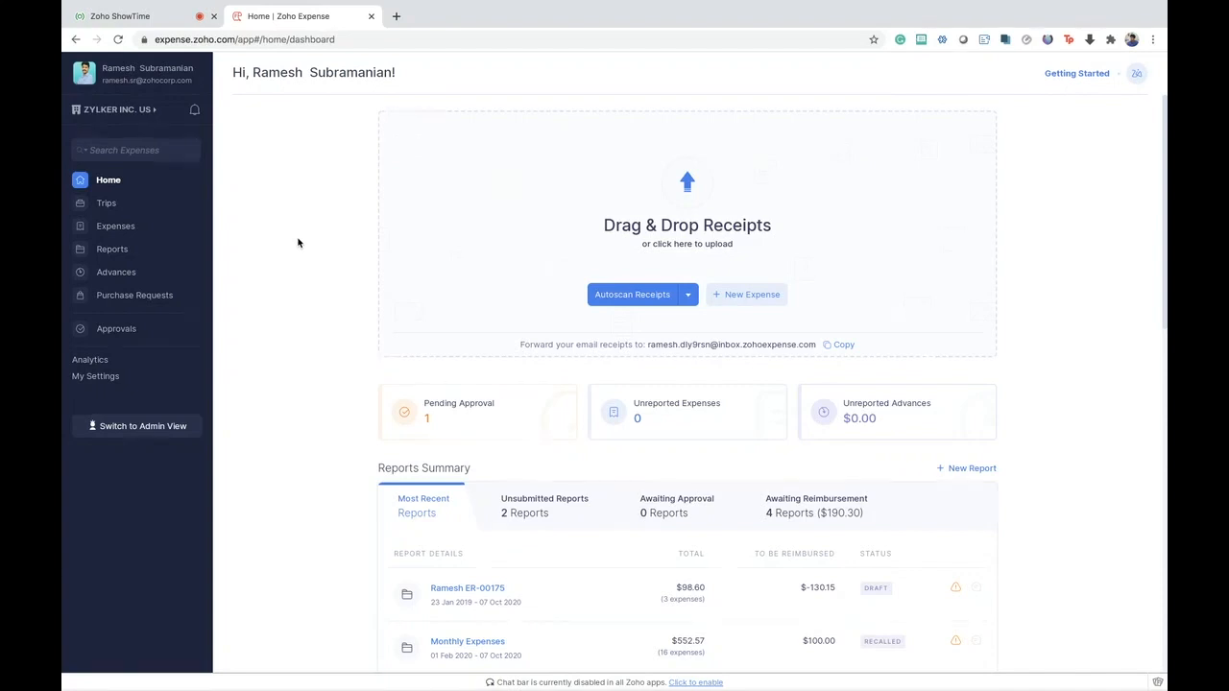
{"action": "left_click", "coordinate": [168, 426]}
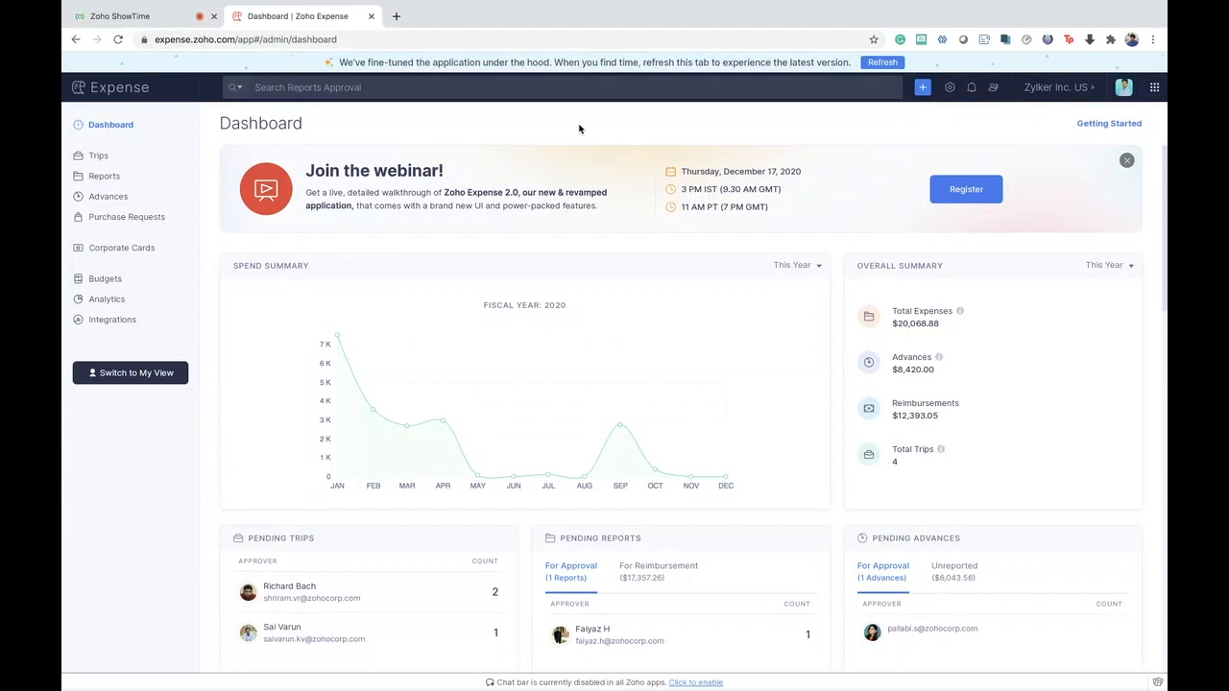
{"action": "scroll", "coordinate": [813, 395], "scroll_direction": "down", "scroll_amount": 1}
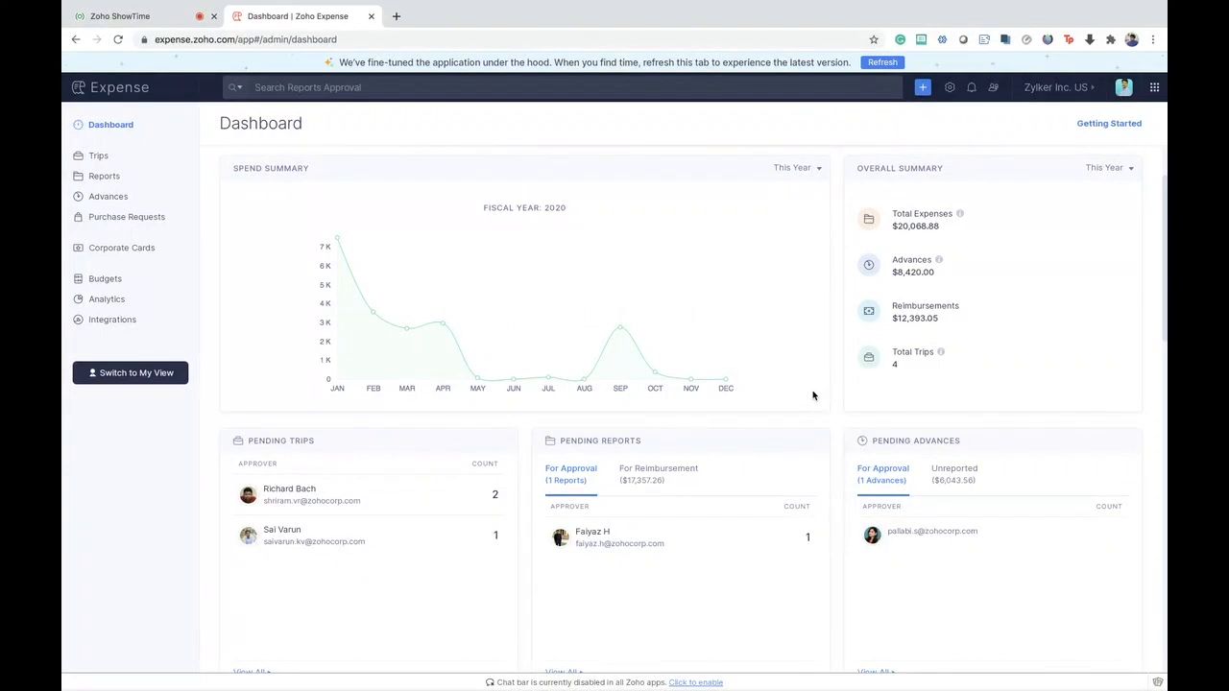
{"action": "scroll", "coordinate": [813, 395], "scroll_direction": "down", "scroll_amount": 4}
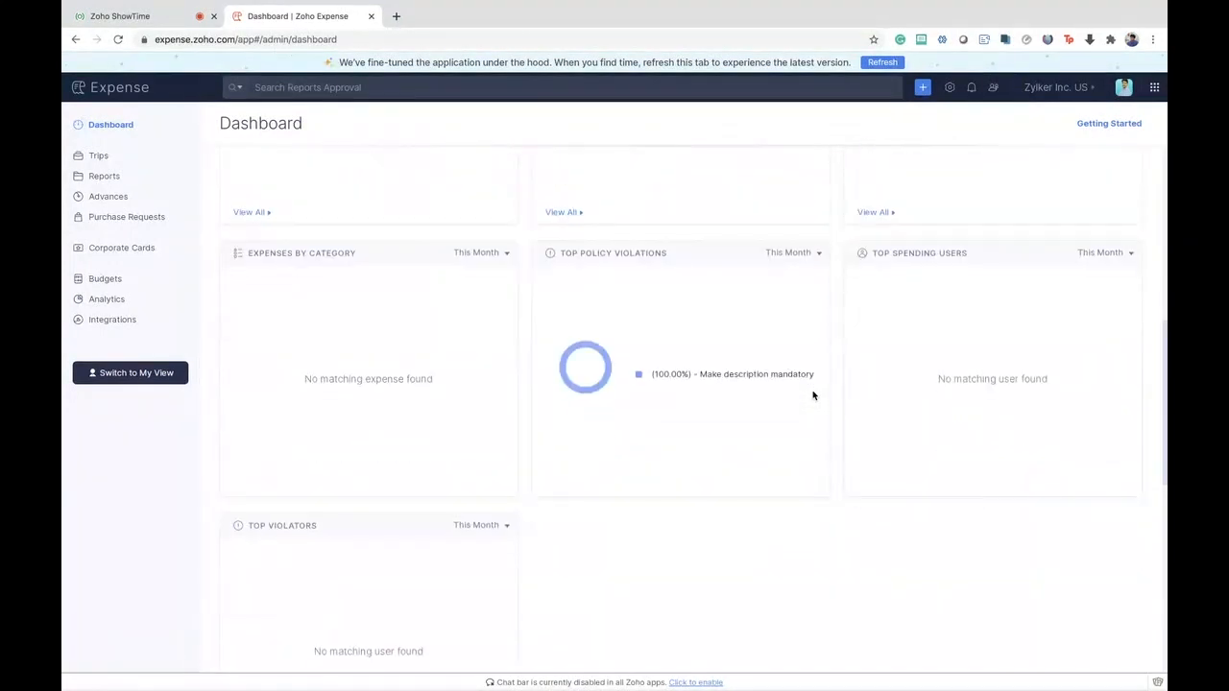
{"action": "scroll", "coordinate": [812, 392], "scroll_direction": "up", "scroll_amount": 6}
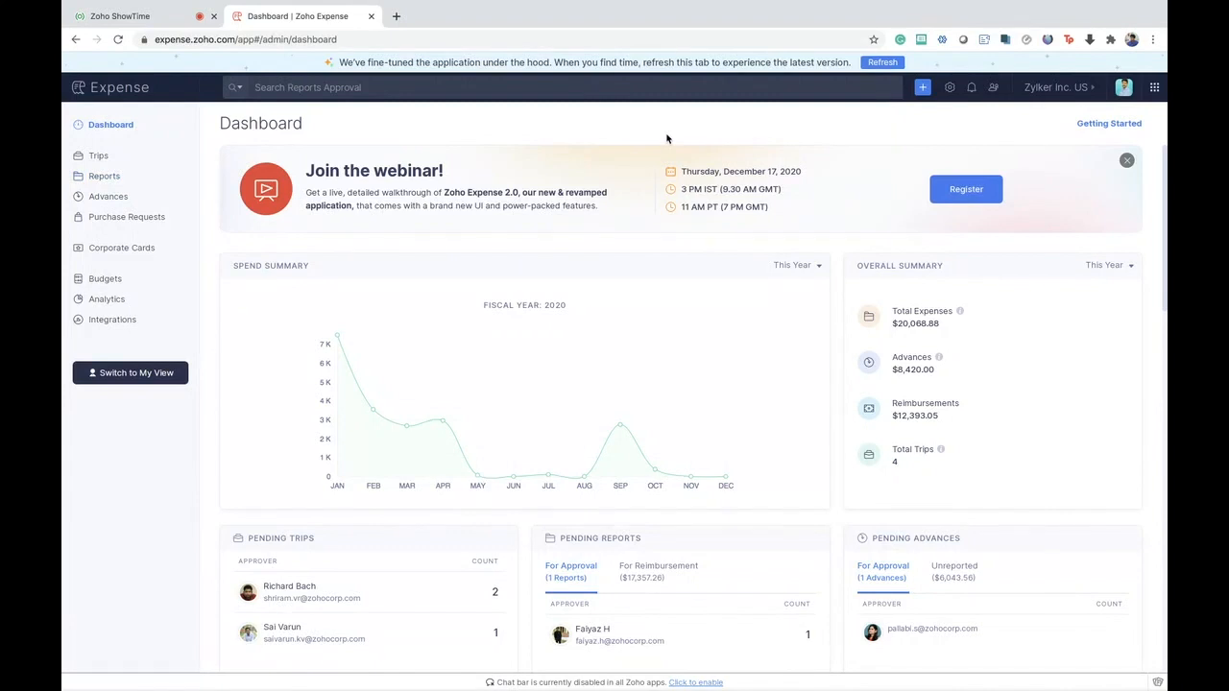
- Look over the available organization, user, customization and automation settings, and return to the personal view
{"action": "left_click", "coordinate": [949, 89]}
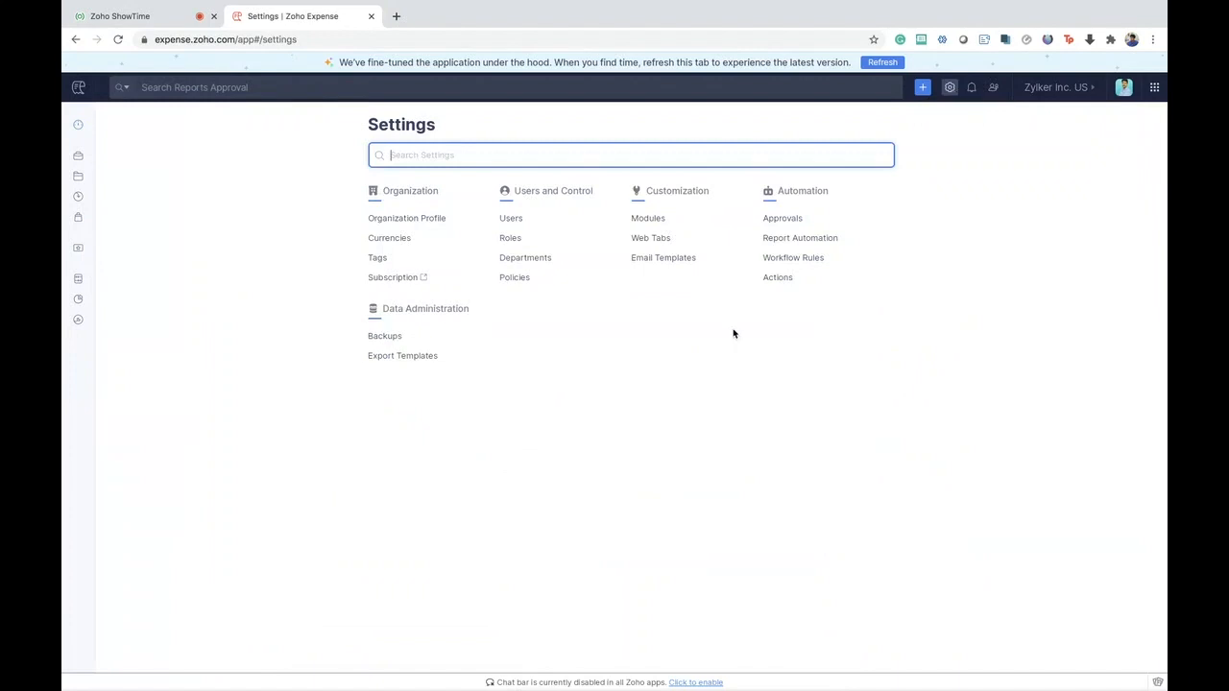
{"action": "left_click", "coordinate": [732, 334]}
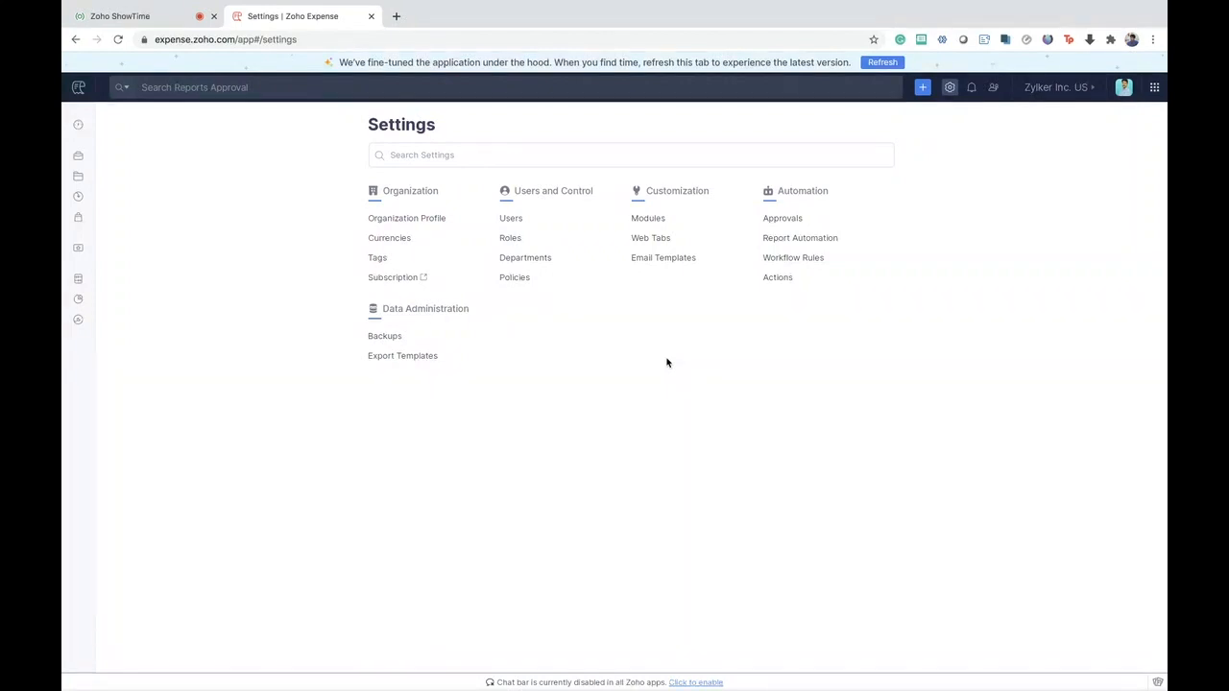
{"action": "left_click", "coordinate": [86, 125]}
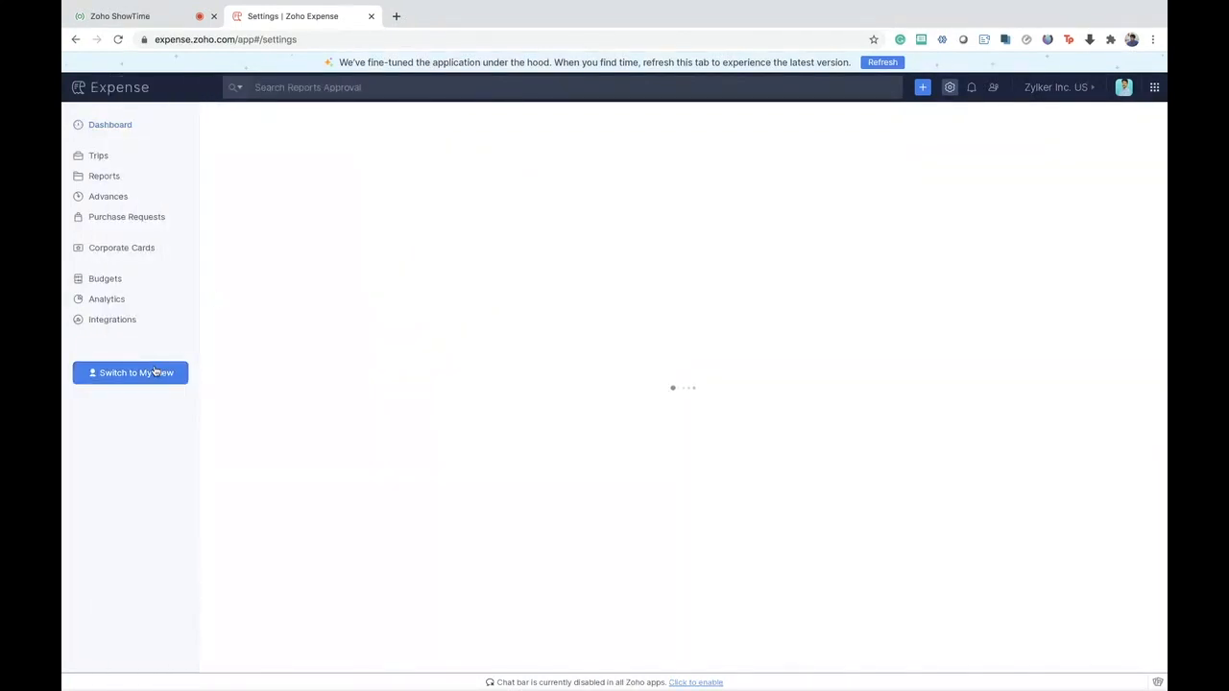
{"action": "left_click", "coordinate": [175, 371]}
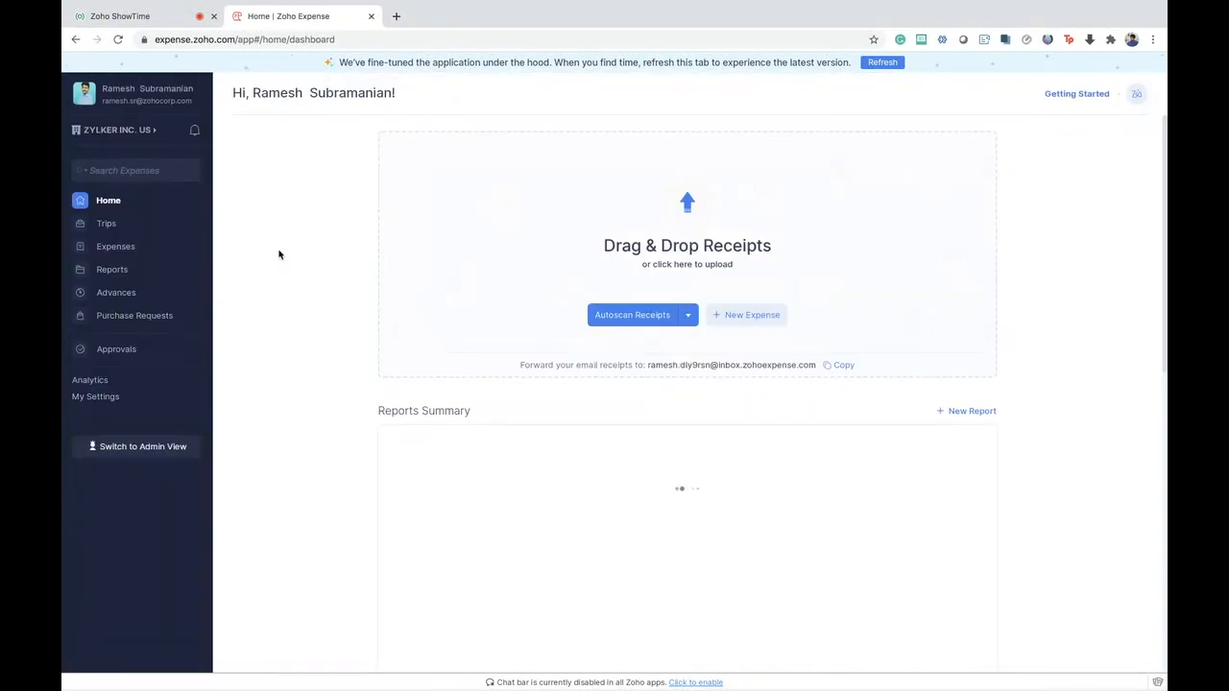
- Start a new trip from the Trips list and look through the domestic travel form and itinerary fields
{"action": "left_click", "coordinate": [106, 222]}
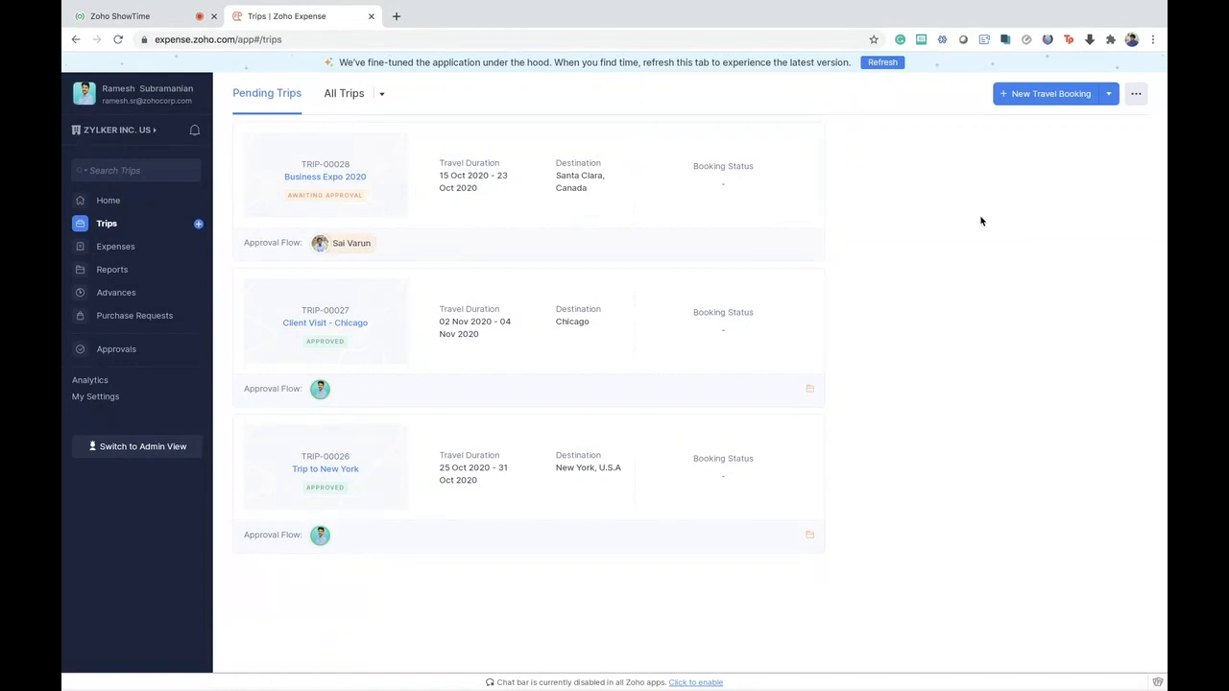
{"action": "left_click", "coordinate": [1108, 93]}
{"action": "left_click", "coordinate": [1069, 126]}
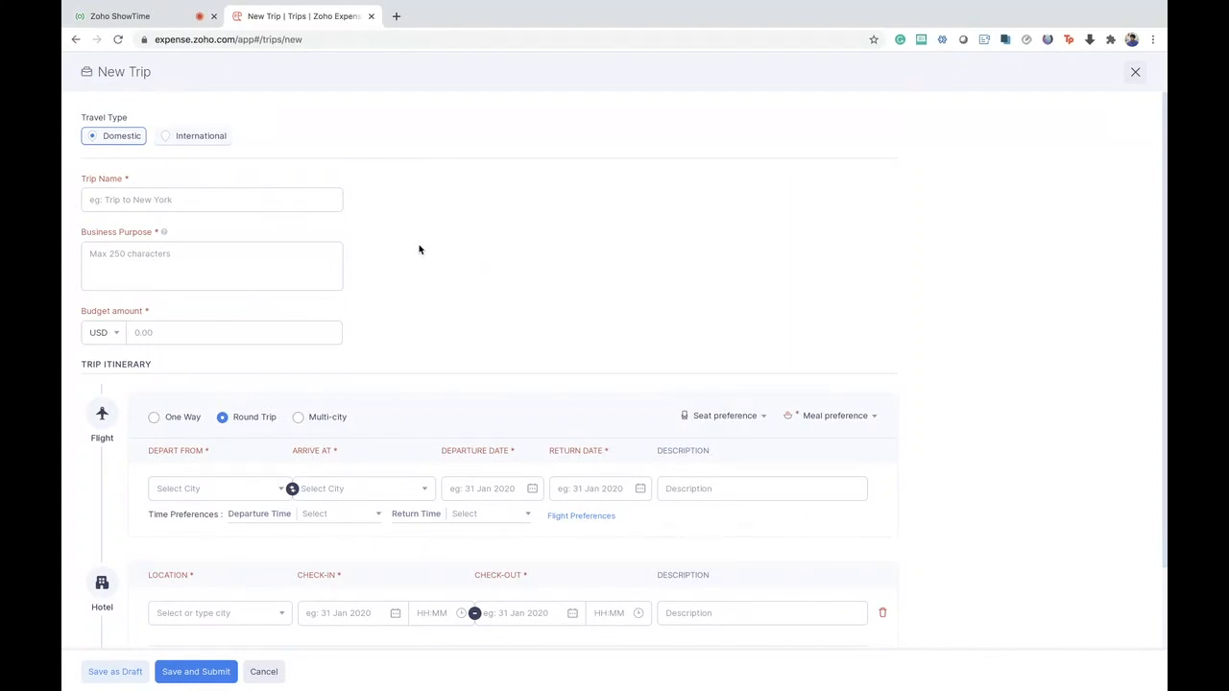
{"action": "scroll", "coordinate": [418, 250], "scroll_direction": "down", "scroll_amount": 2}
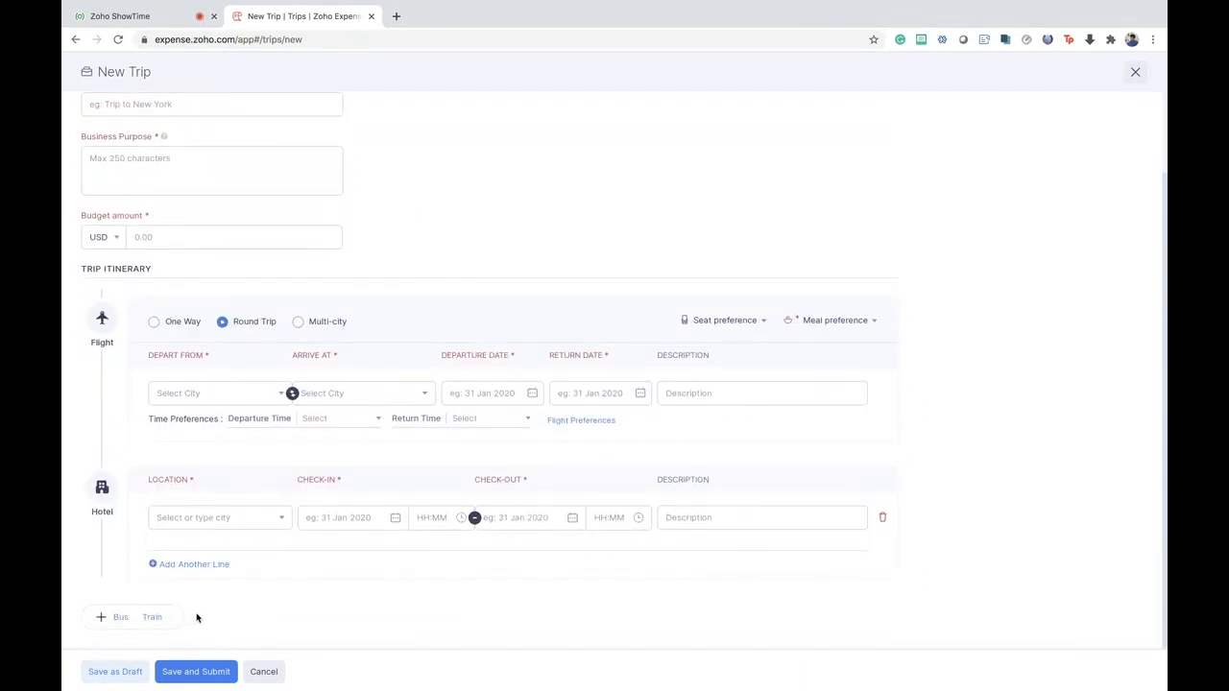
{"action": "scroll", "coordinate": [197, 617], "scroll_direction": "up", "scroll_amount": 2}
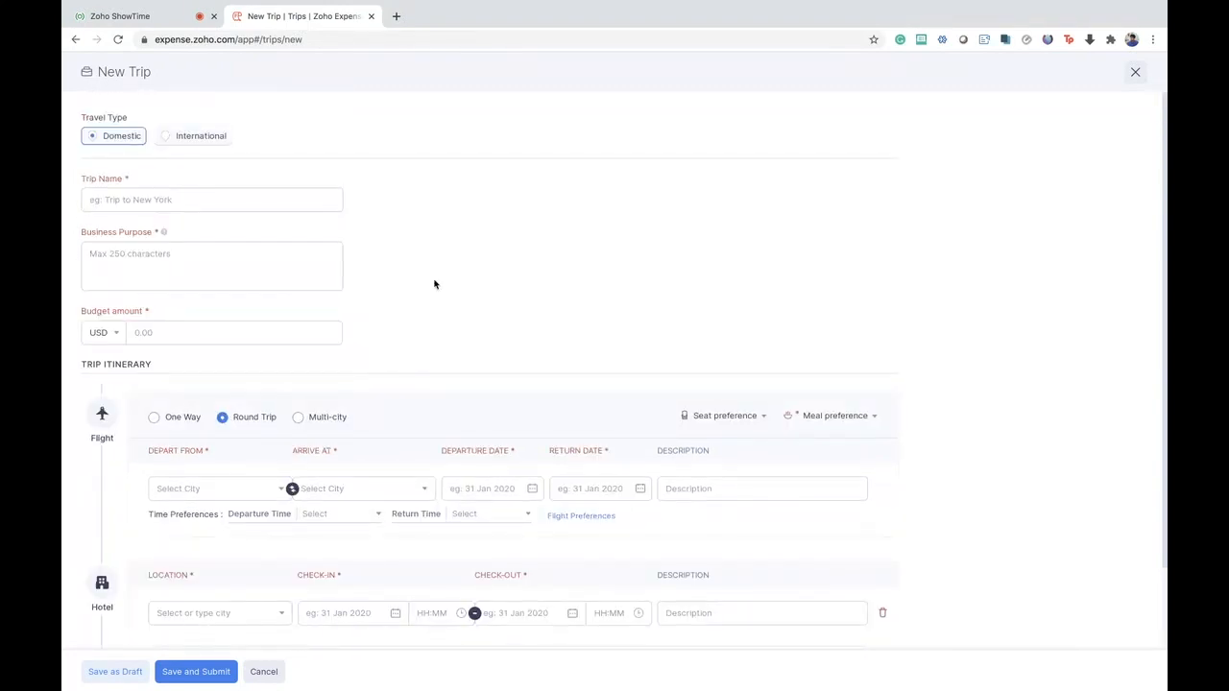
- Set the new trip's travel type to International and its flight itinerary to Multi-city
{"action": "left_click", "coordinate": [183, 145]}
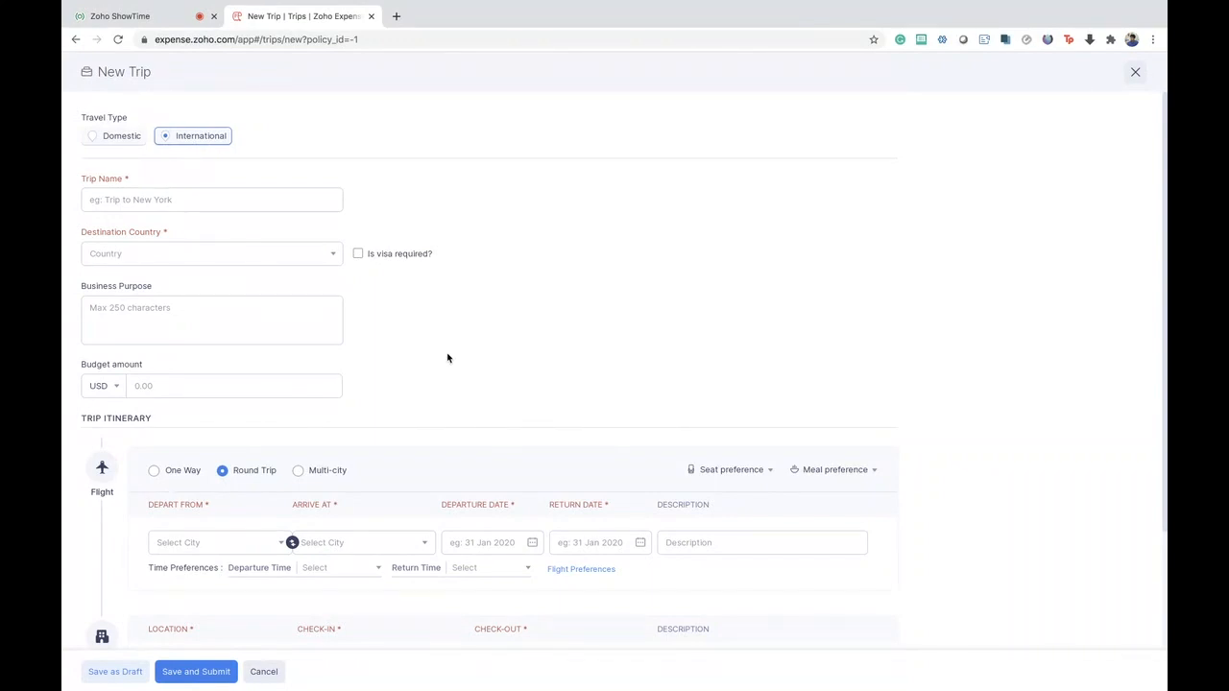
{"action": "scroll", "coordinate": [446, 357], "scroll_direction": "down", "scroll_amount": 2}
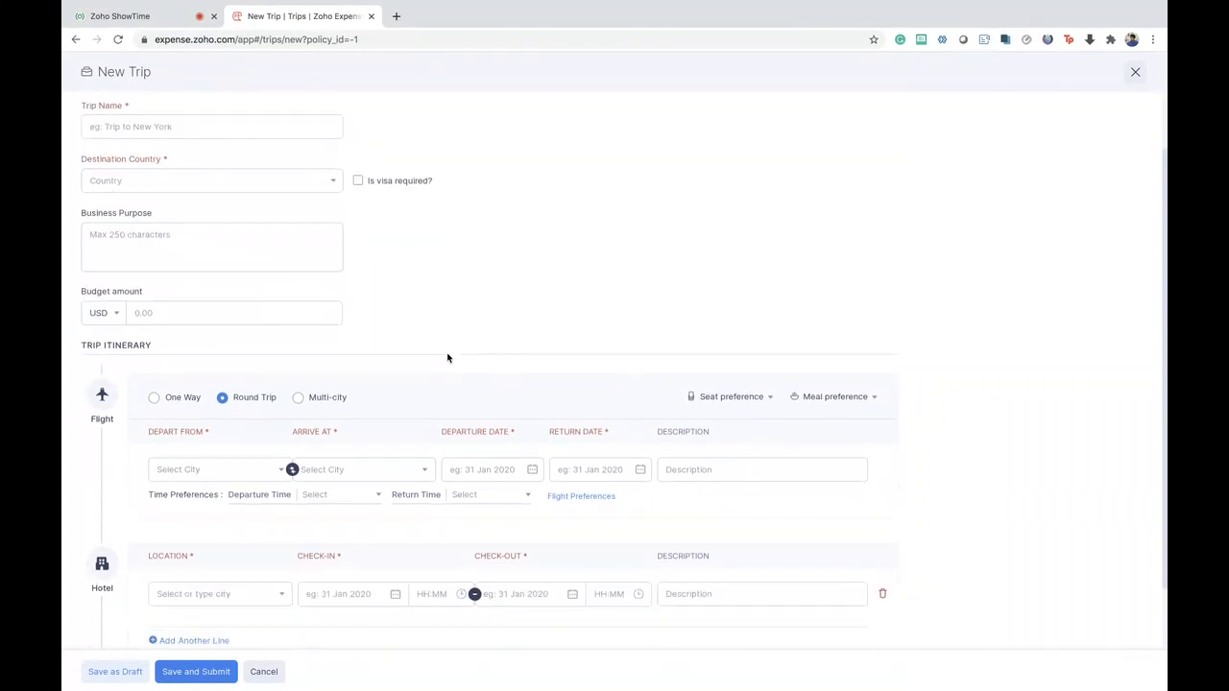
{"action": "scroll", "coordinate": [446, 357], "scroll_direction": "down", "scroll_amount": 2}
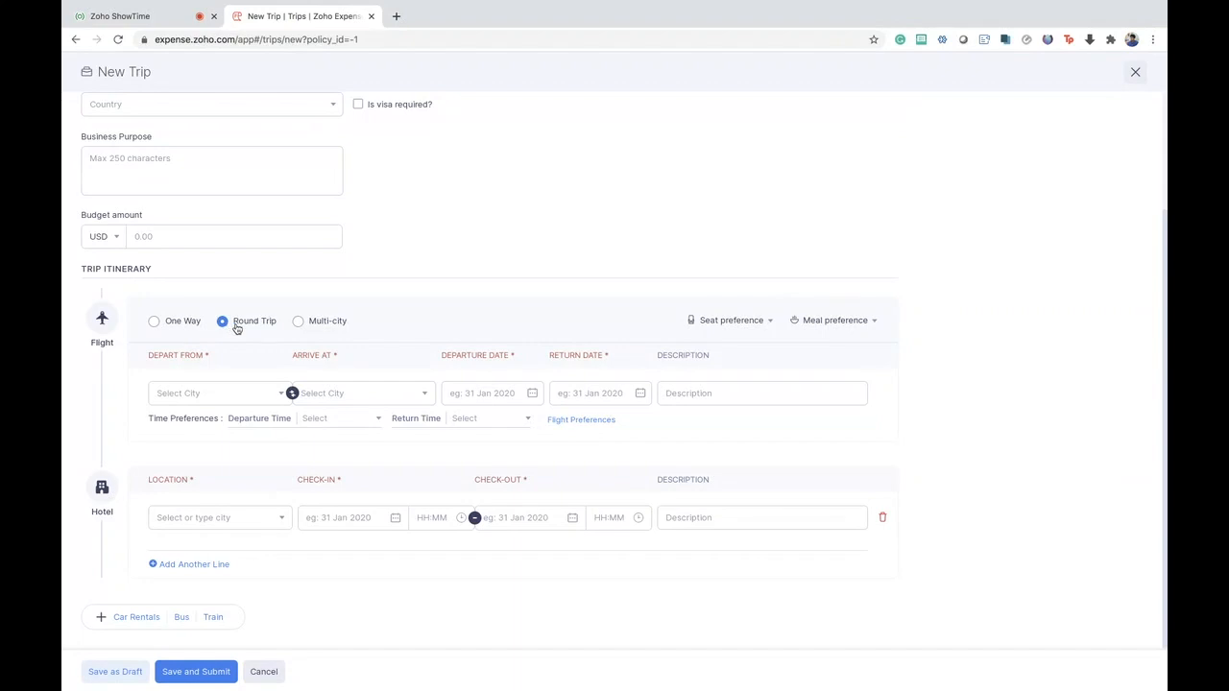
{"action": "left_click", "coordinate": [300, 324]}
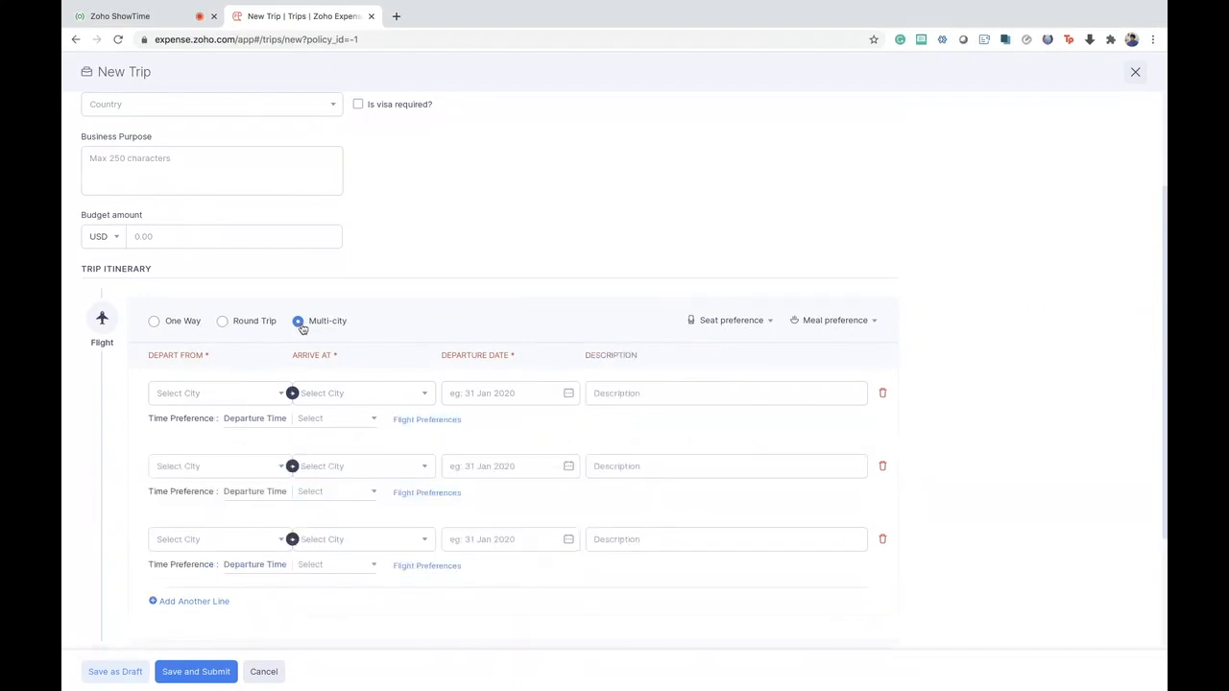
{"action": "scroll", "coordinate": [402, 320], "scroll_direction": "down", "scroll_amount": 2}
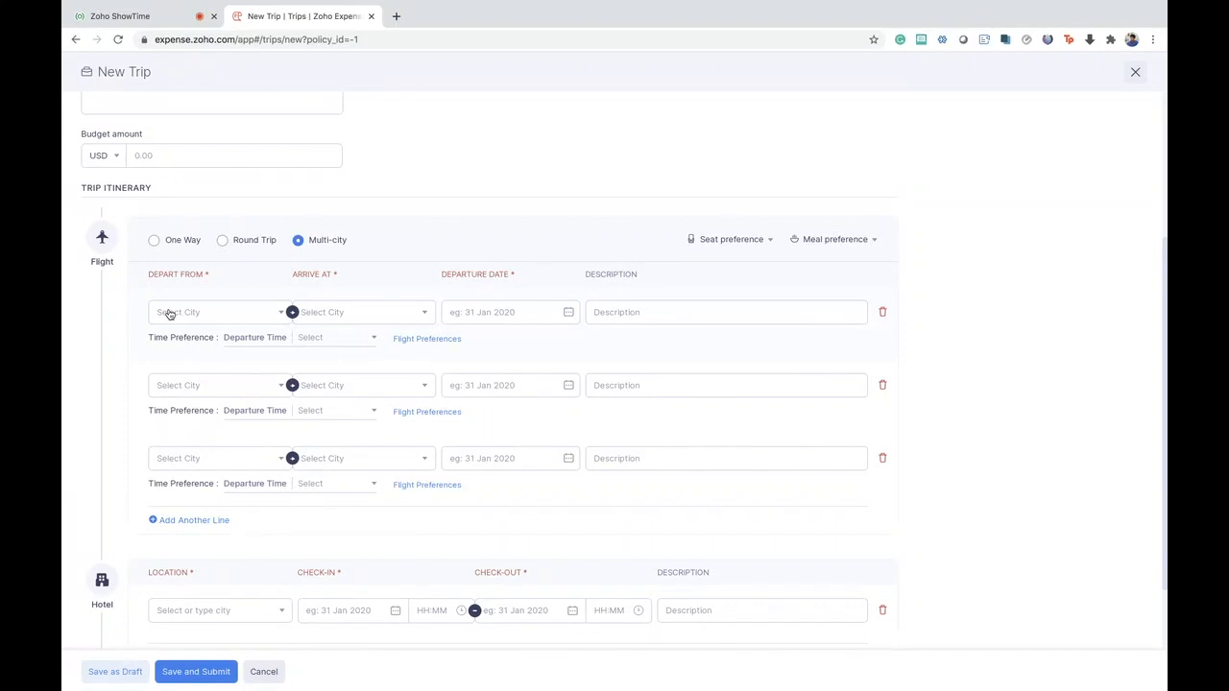
- Look at the first flight's class preference and the meal preference options, and leave the new trip form without saving
{"action": "left_click", "coordinate": [420, 341]}
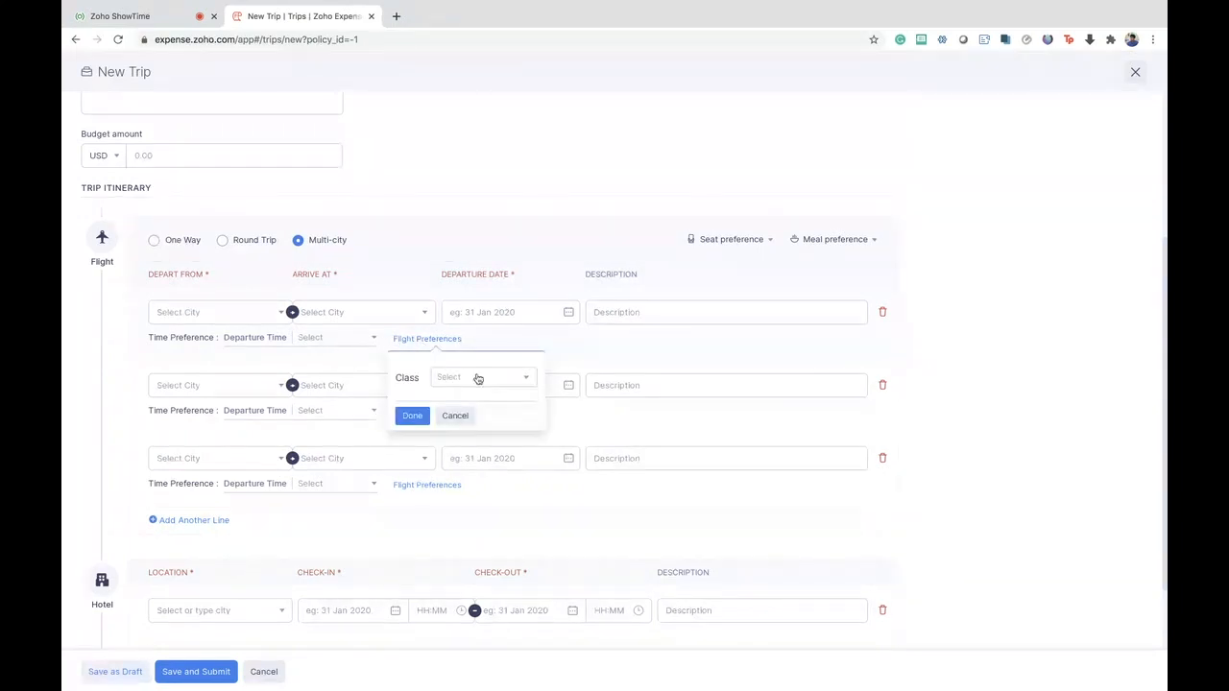
{"action": "left_click", "coordinate": [835, 239]}
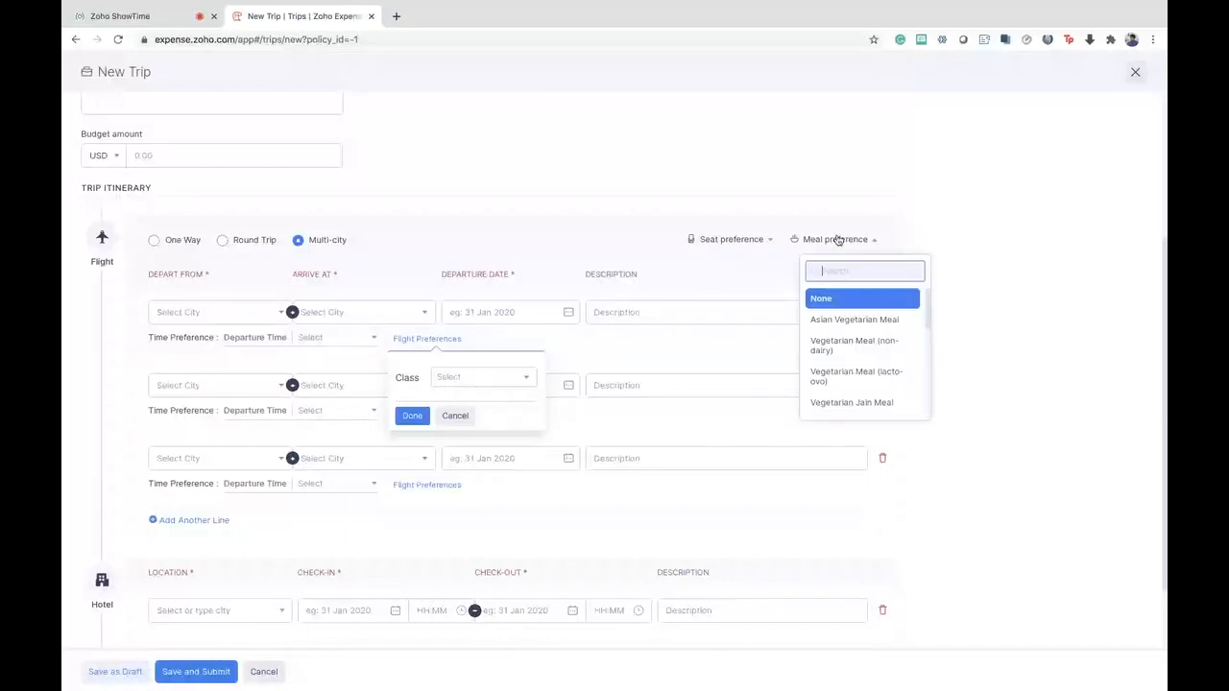
{"action": "left_click", "coordinate": [953, 207]}
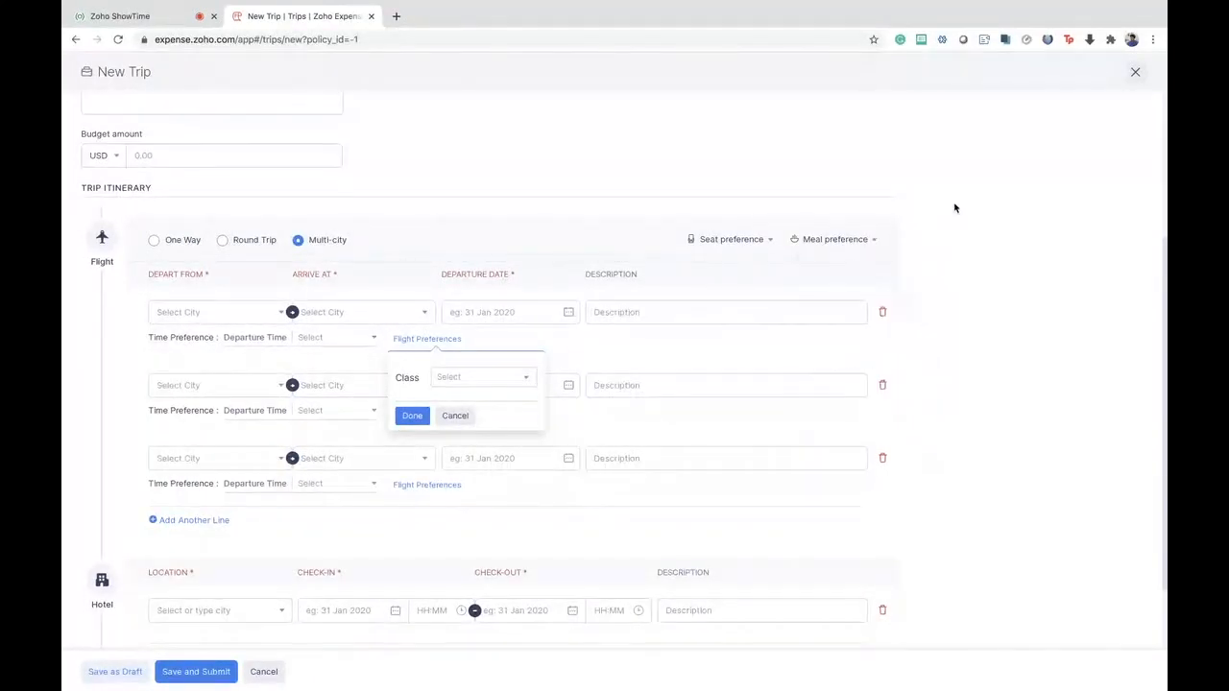
{"action": "left_click", "coordinate": [1134, 72]}
{"action": "left_click", "coordinate": [632, 143]}
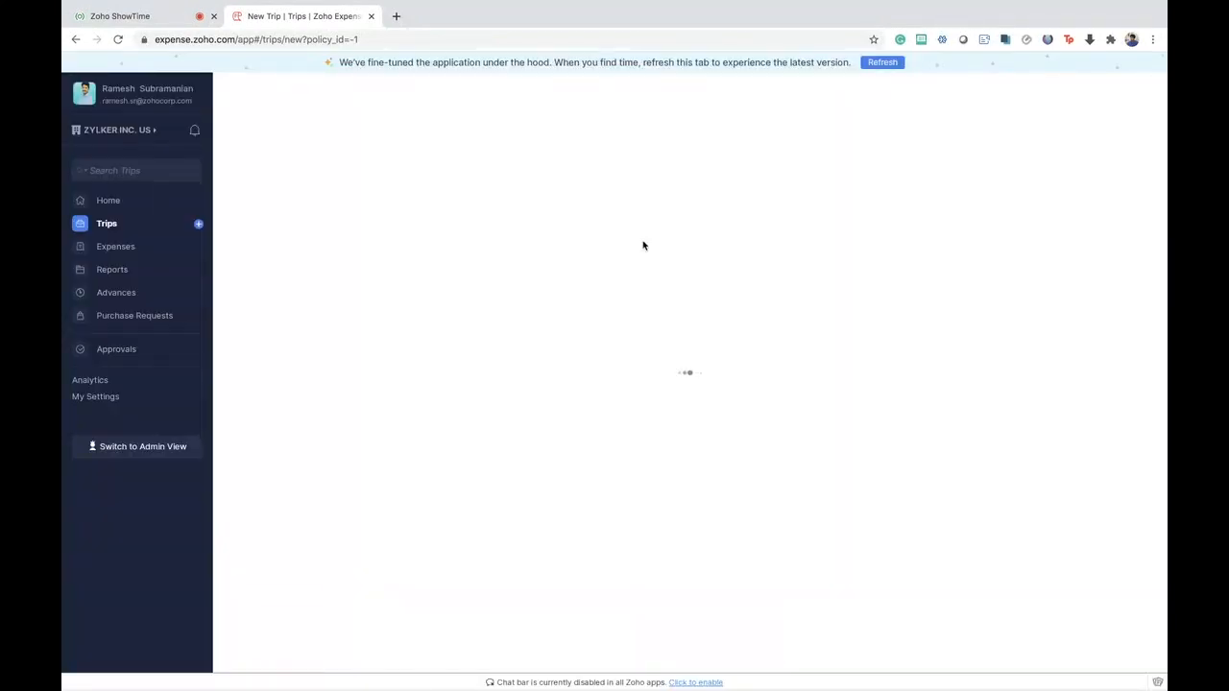
- Open the Business Expo 2020 trip and refresh the application to its latest version
{"action": "left_click", "coordinate": [464, 221]}
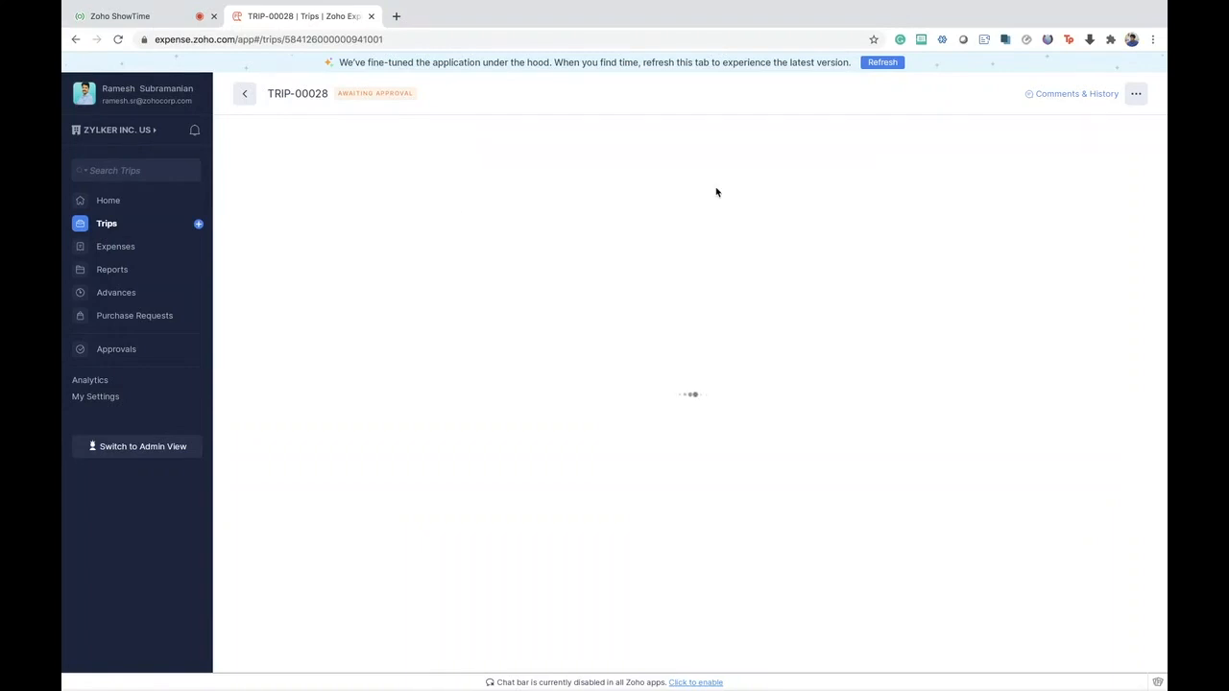
{"action": "left_click", "coordinate": [884, 64]}
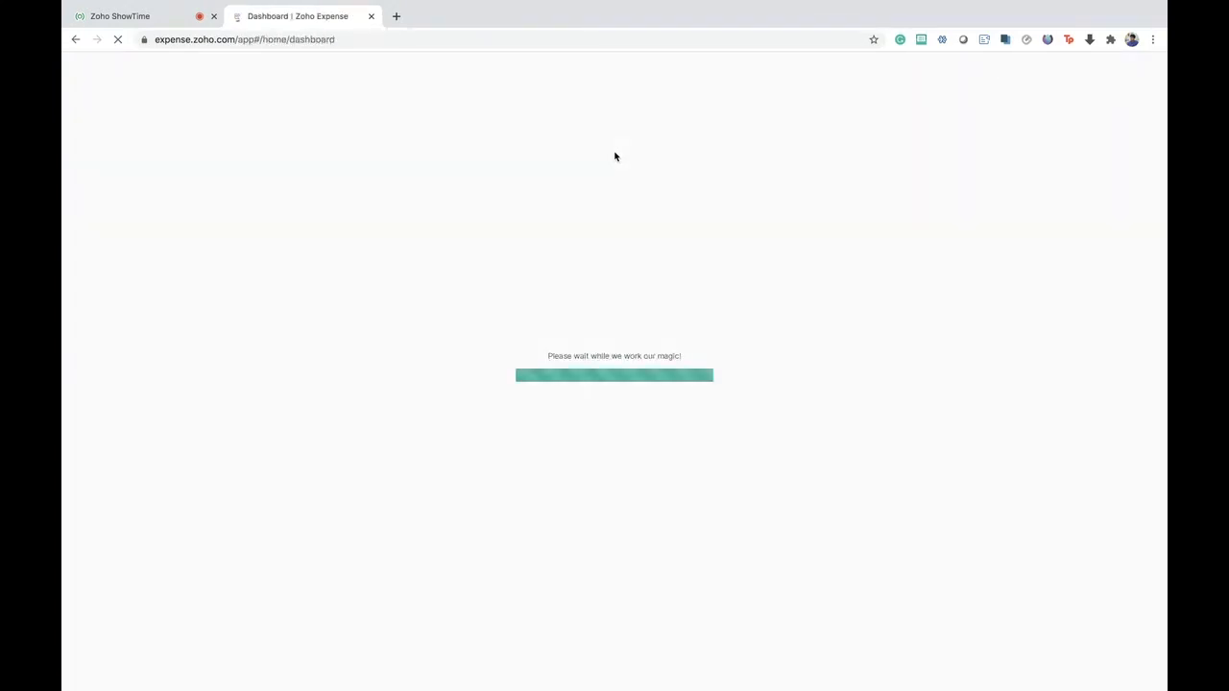
- Search the organization list for "zylk" and switch to the Zylker Inc. US organization
{"action": "left_click", "coordinate": [978, 73]}
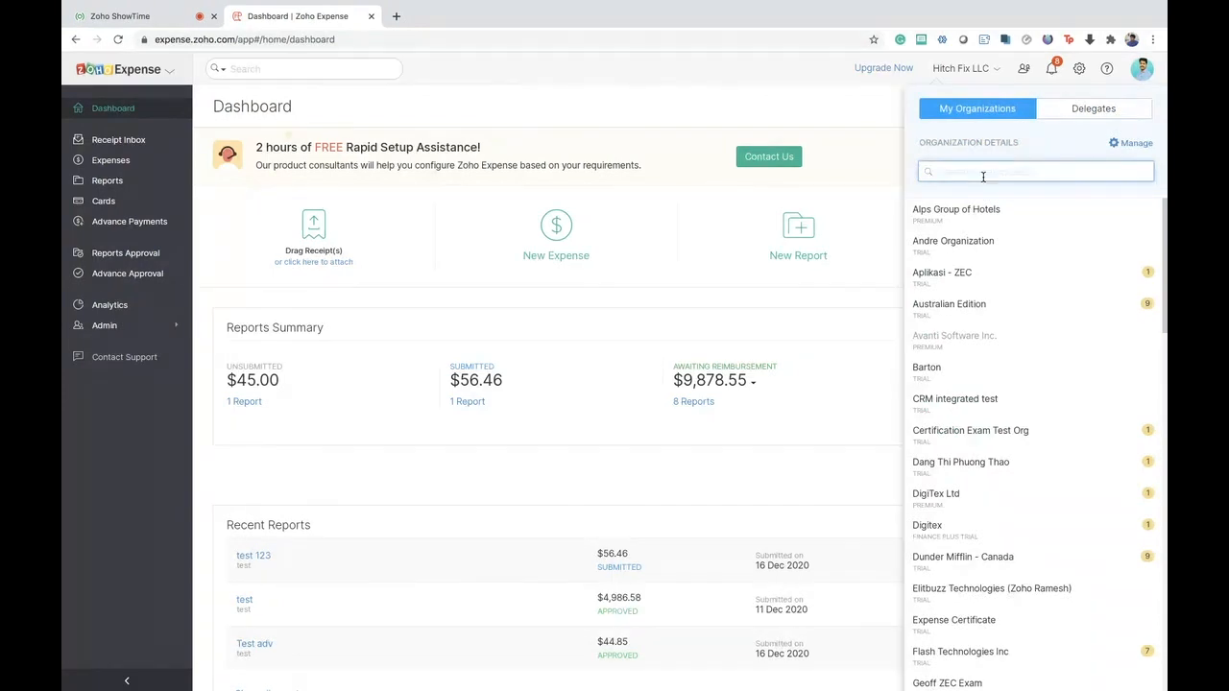
{"action": "type", "text": "zylk"}
{"action": "left_click", "coordinate": [980, 209]}
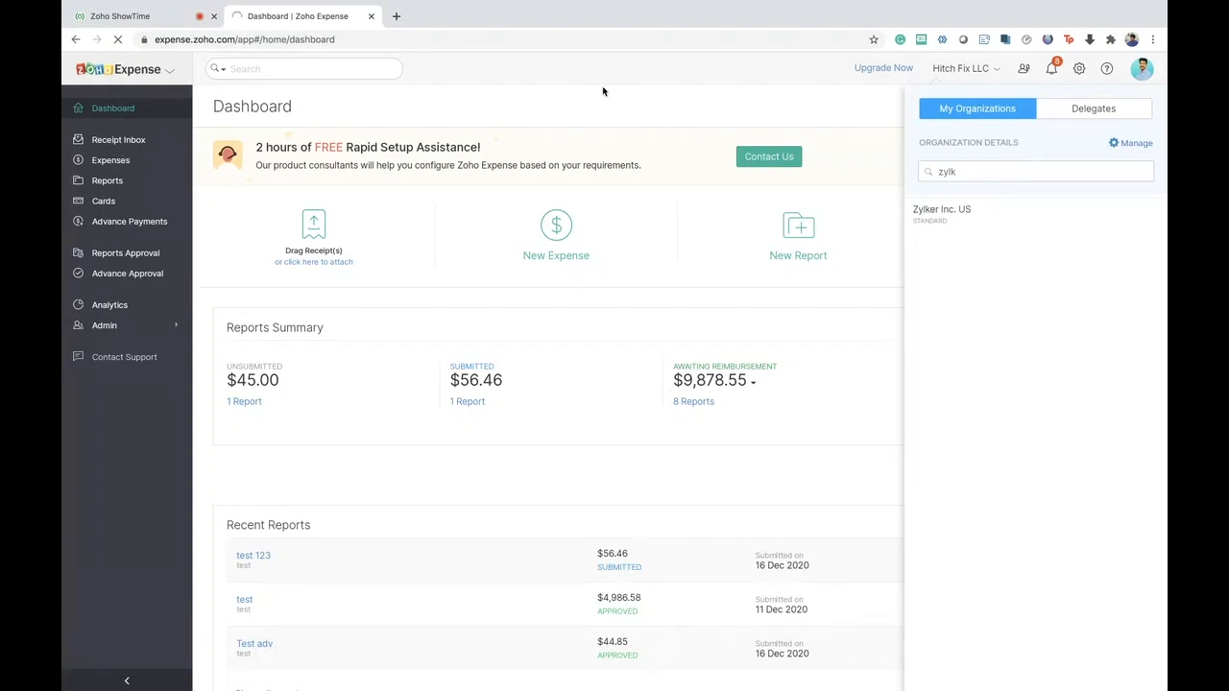
{"action": "left_click", "coordinate": [761, 102]}
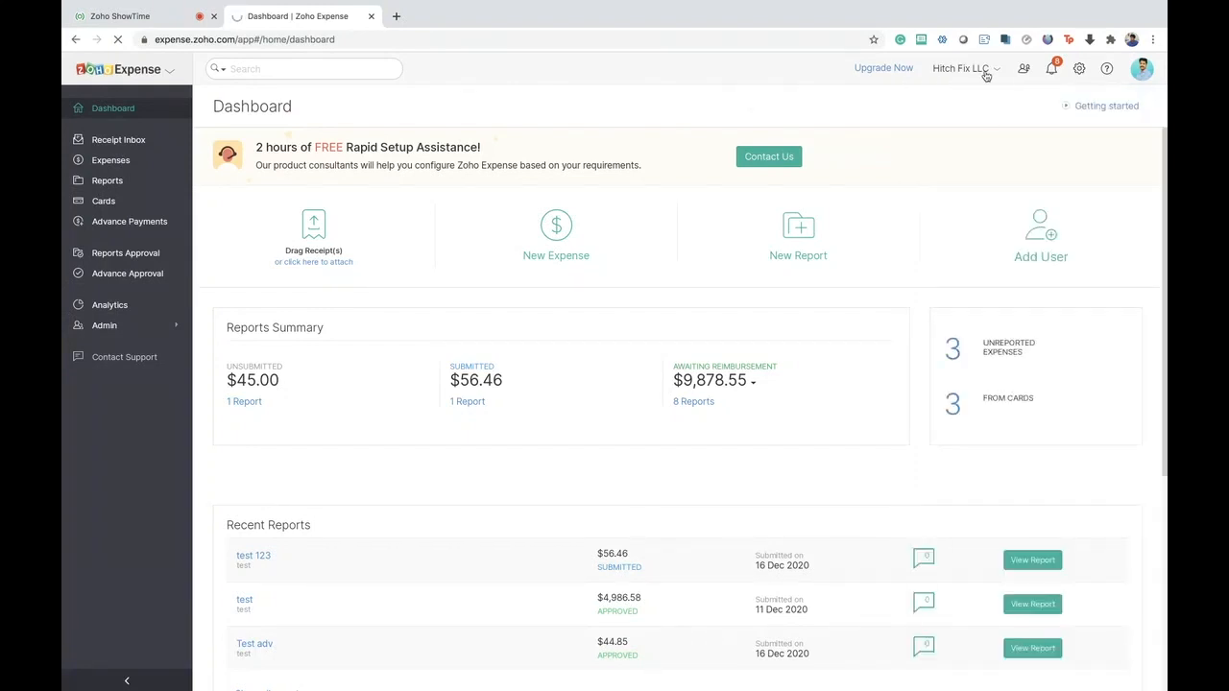
{"action": "left_click", "coordinate": [986, 76]}
{"action": "left_click", "coordinate": [780, 109]}
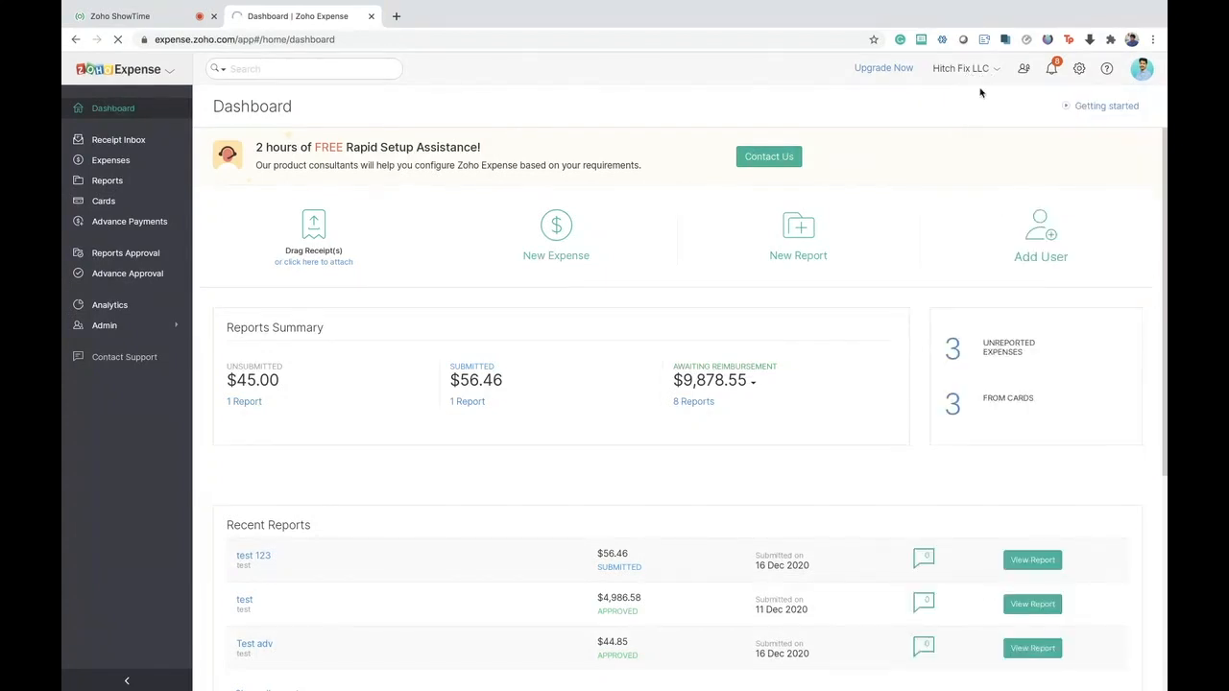
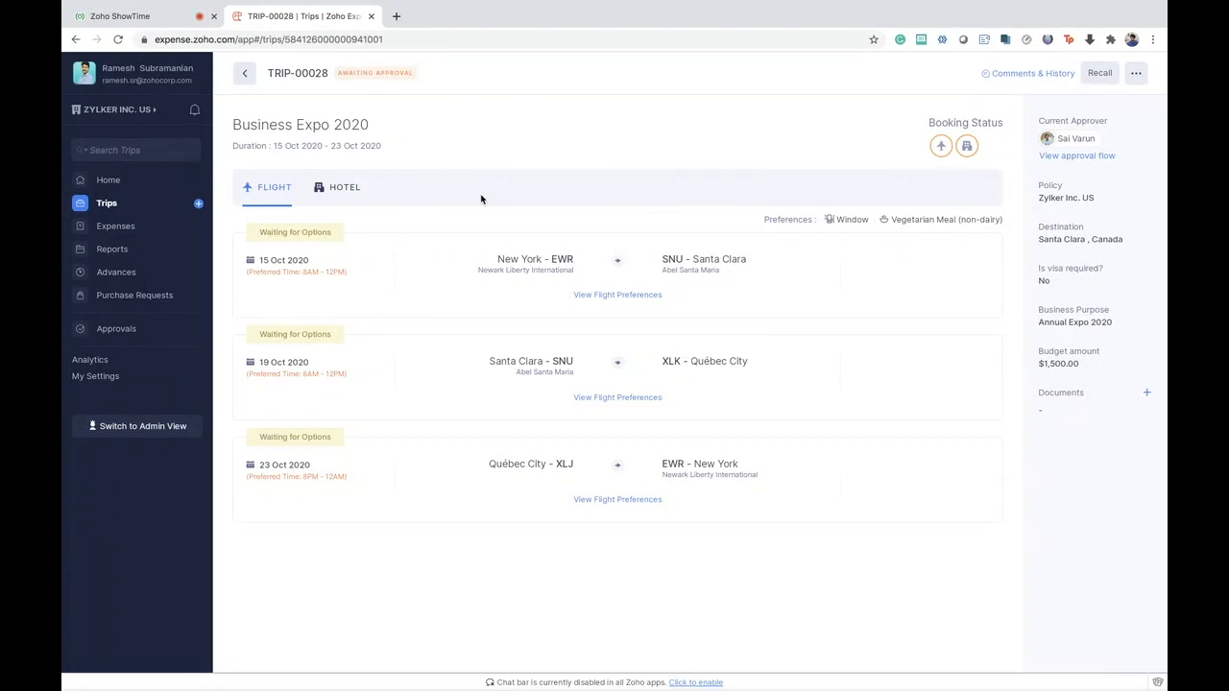
- Look through the hotel and flight itineraries of the Business Expo 2020 trip, and return to the pending trips list
{"action": "left_click", "coordinate": [337, 192]}
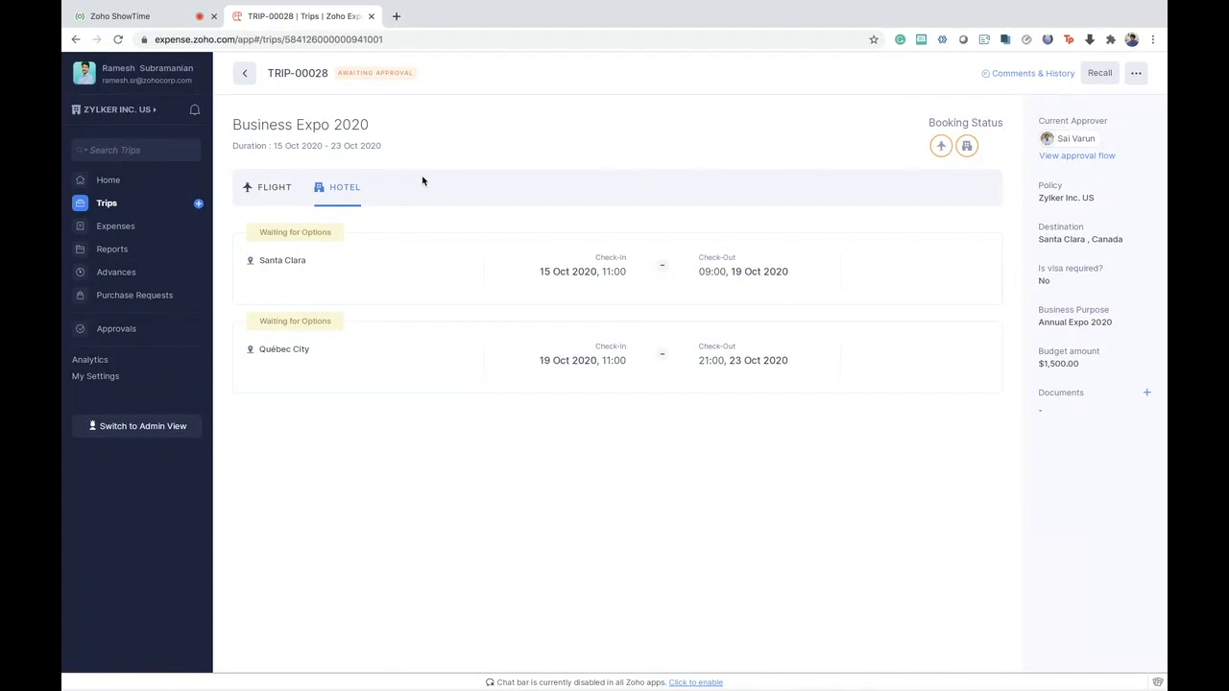
{"action": "left_click", "coordinate": [275, 187]}
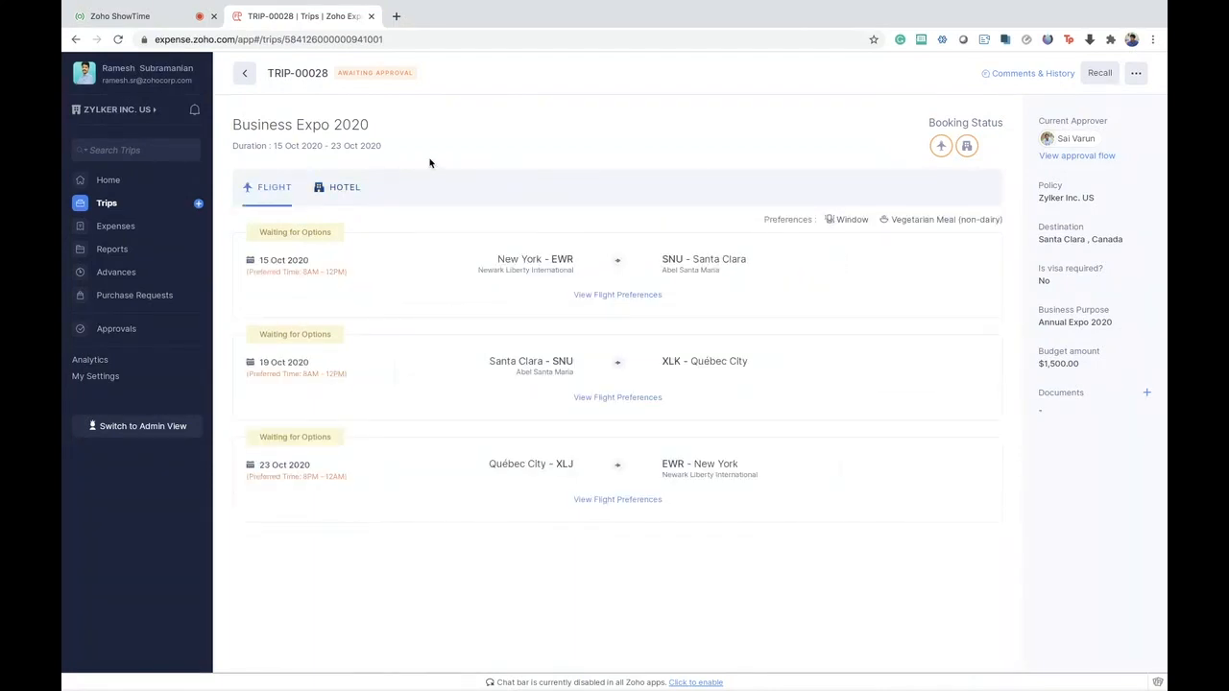
{"action": "left_click", "coordinate": [243, 77]}
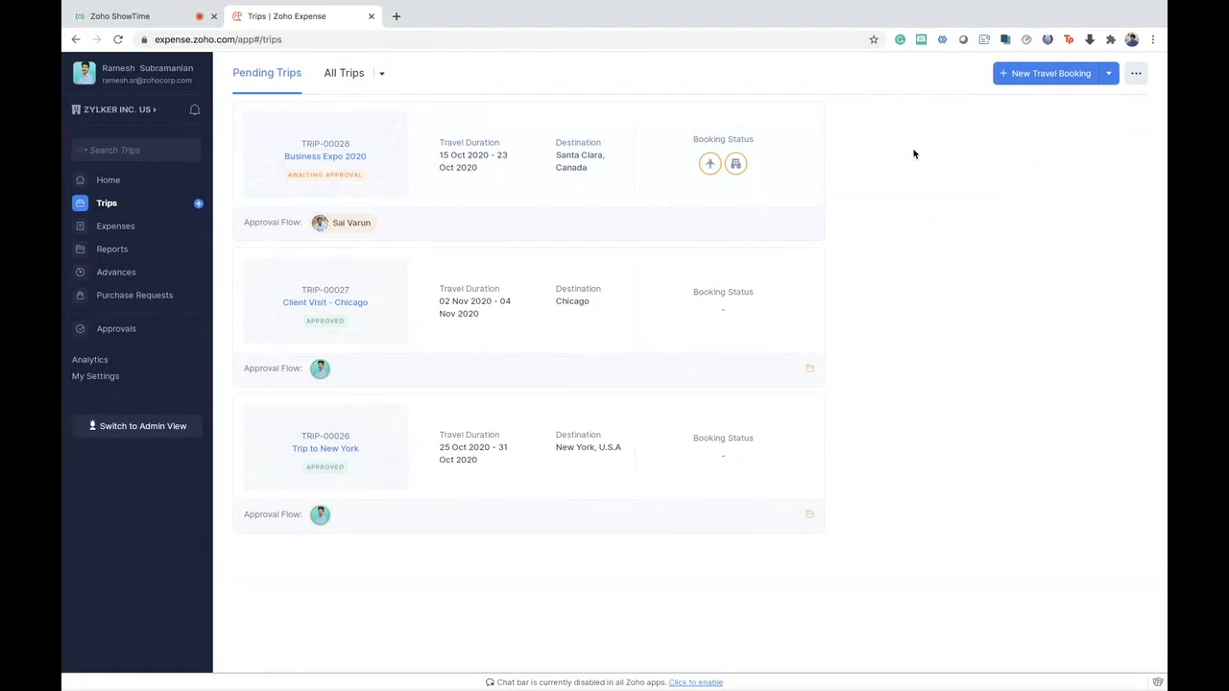
- Go to the home dashboard and look at the source options for autoscanning receipts
{"action": "left_click", "coordinate": [104, 180]}
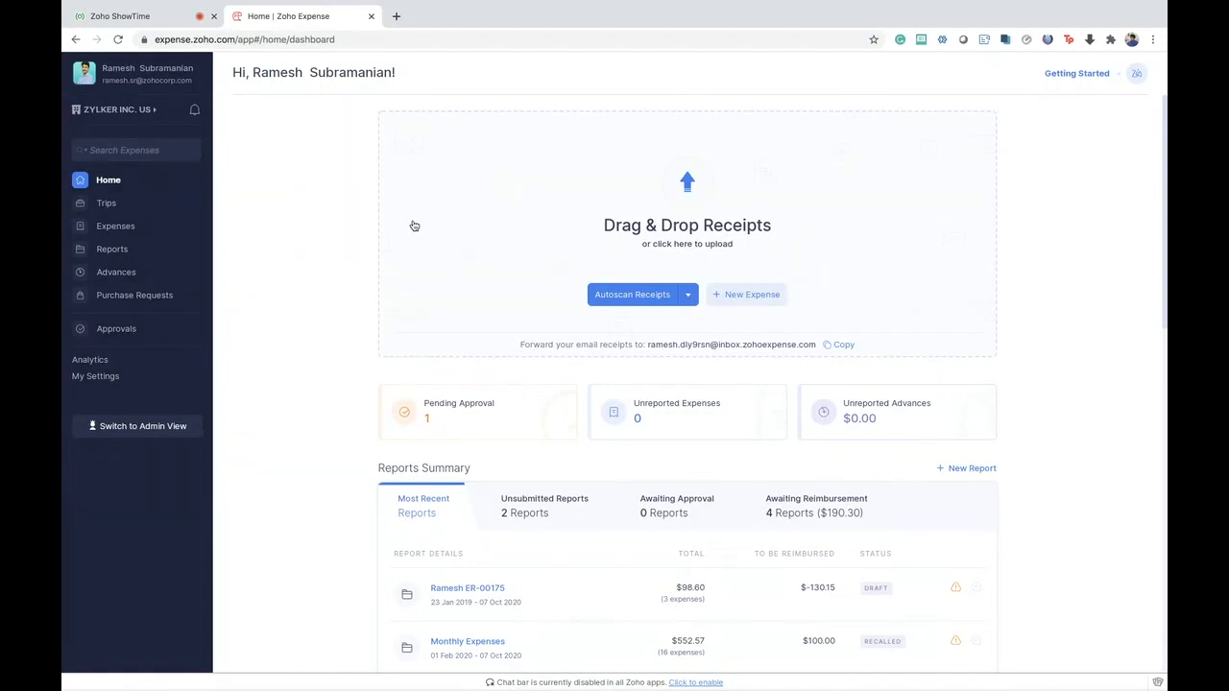
{"action": "left_click", "coordinate": [687, 297]}
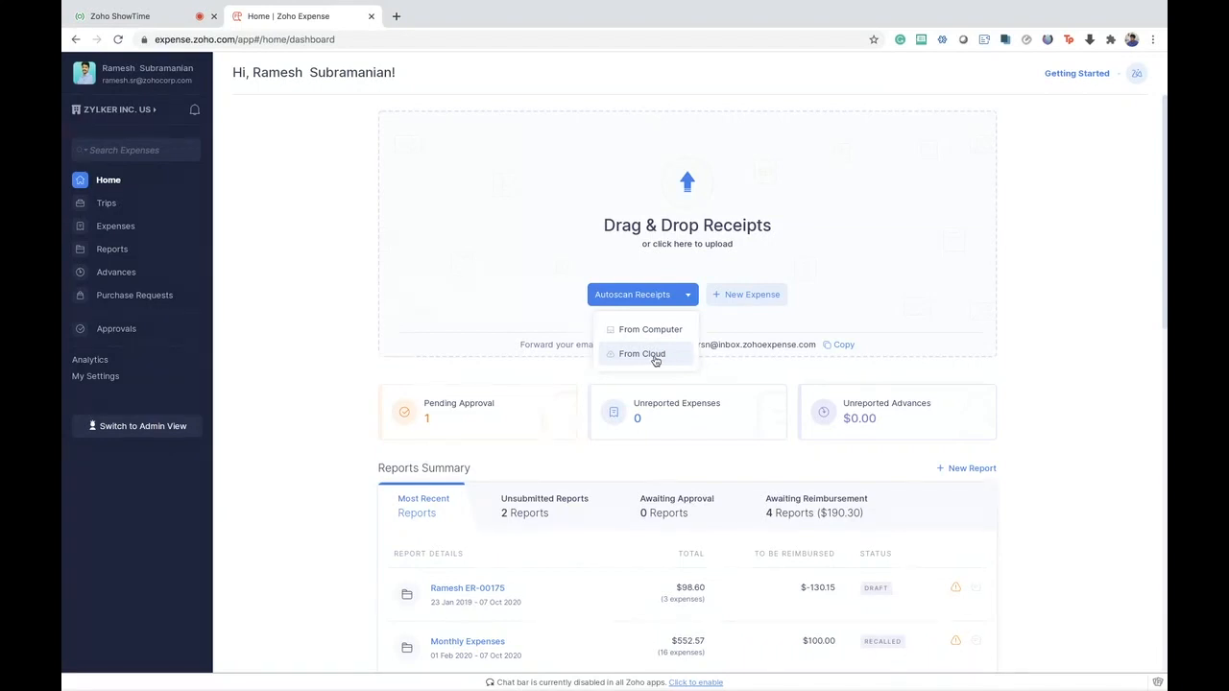
{"action": "left_click", "coordinate": [301, 257]}
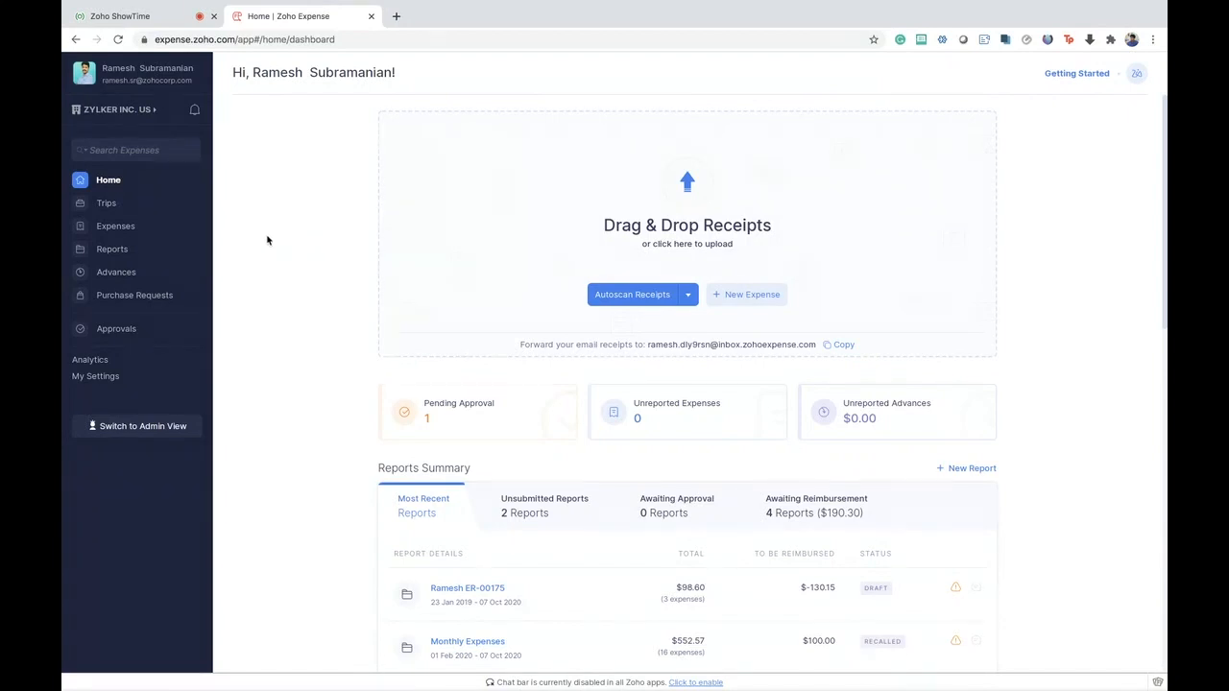
- Open a blank new expense form from the Expenses section and examine its fields
{"action": "left_click", "coordinate": [131, 227]}
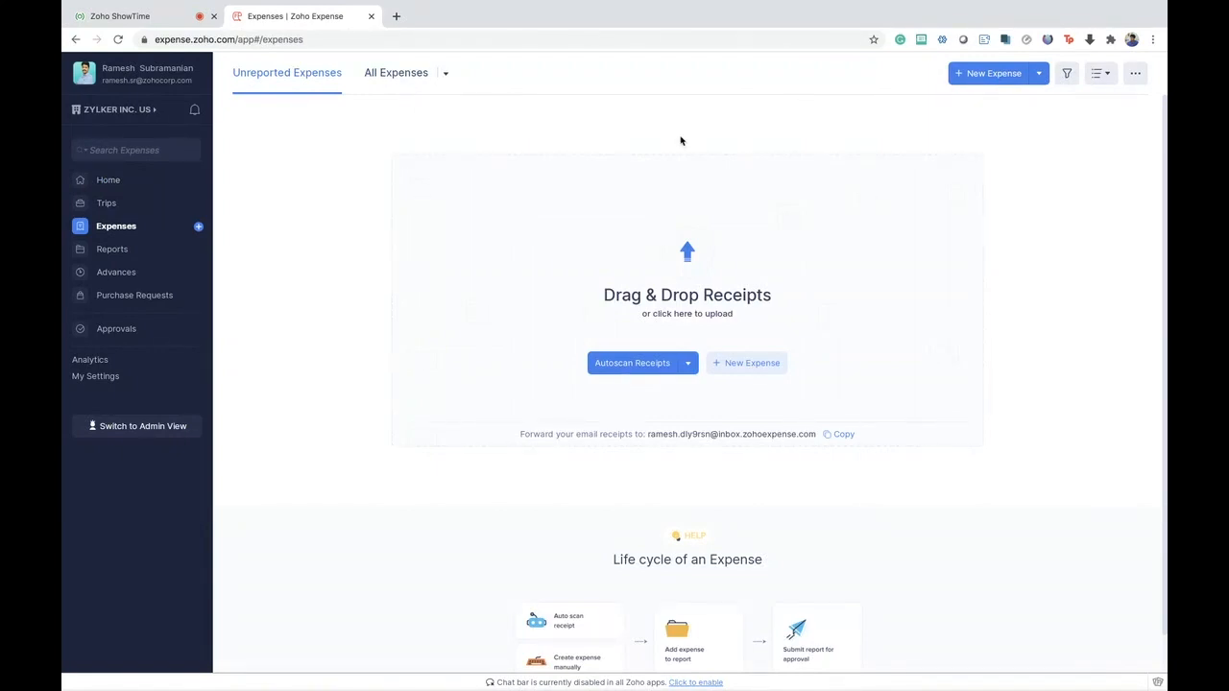
{"action": "left_click", "coordinate": [1039, 76]}
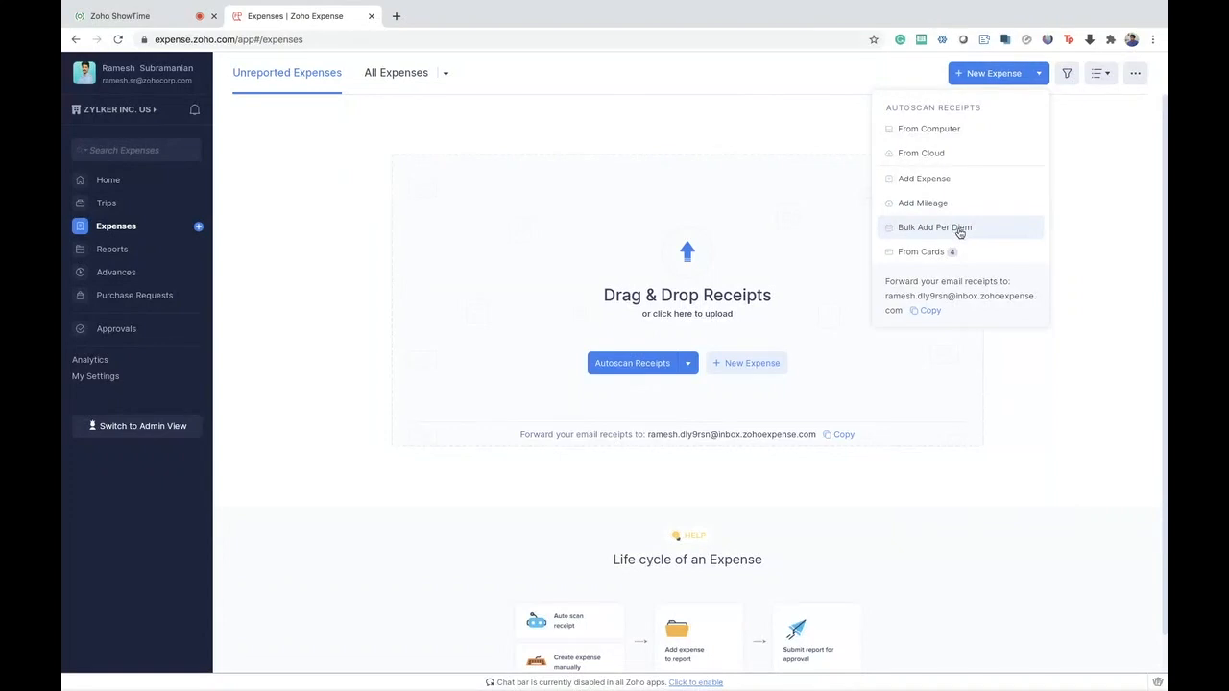
{"action": "left_click", "coordinate": [933, 181]}
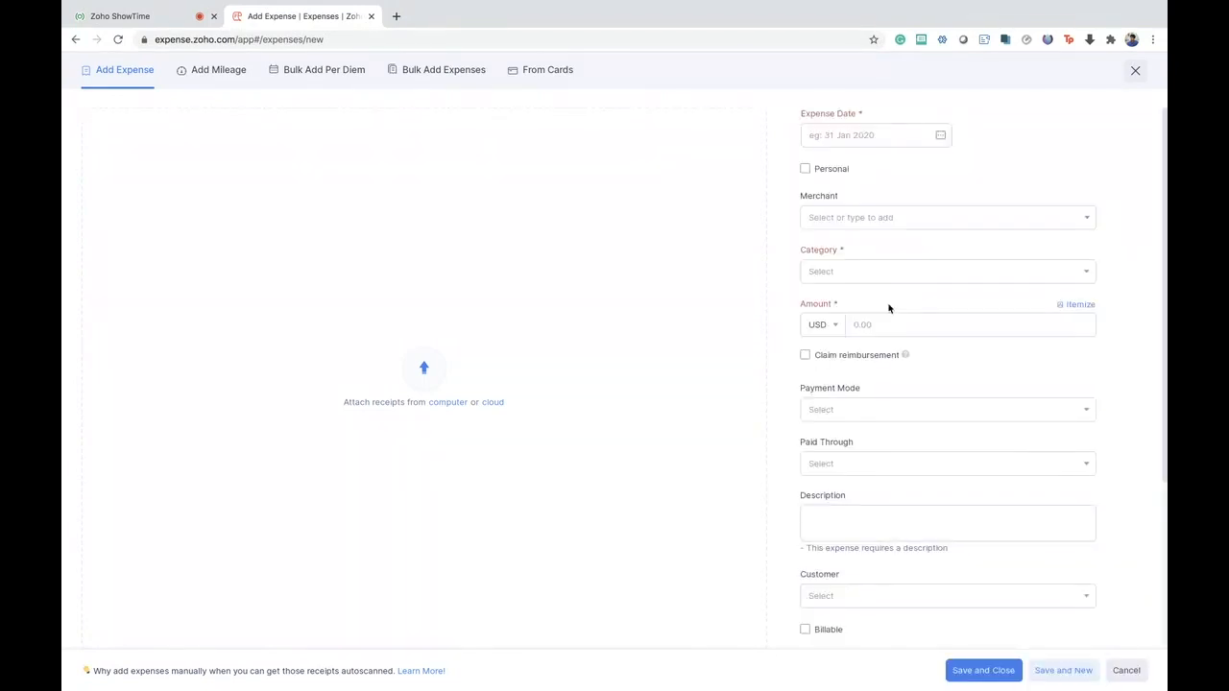
{"action": "scroll", "coordinate": [889, 309], "scroll_direction": "down", "scroll_amount": 2}
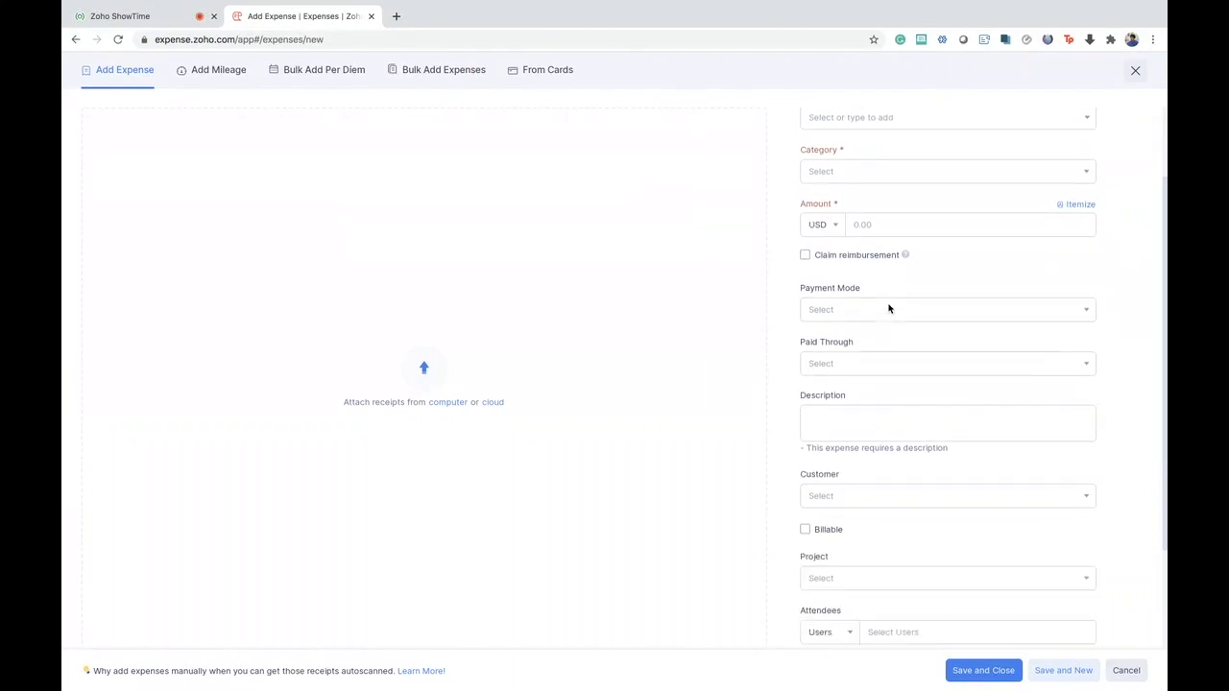
{"action": "scroll", "coordinate": [967, 251], "scroll_direction": "up", "scroll_amount": 2}
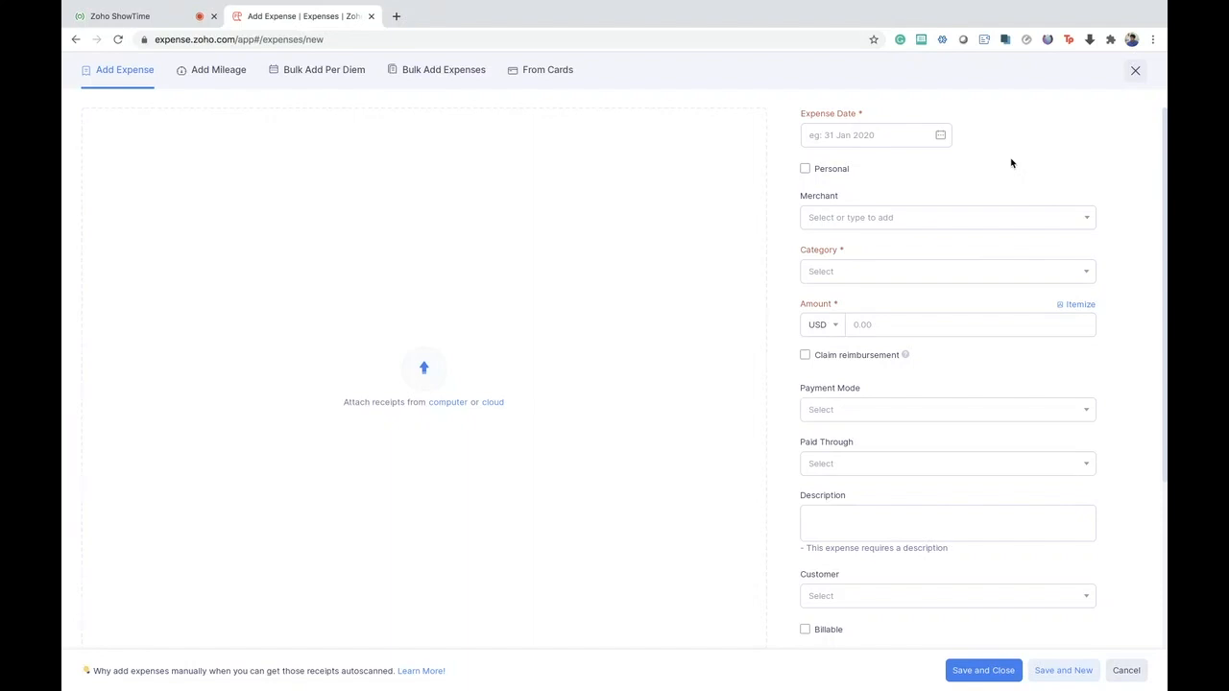
- Start a mileage expense and set its expense date to 10 Dec 2020
{"action": "left_click", "coordinate": [209, 74]}
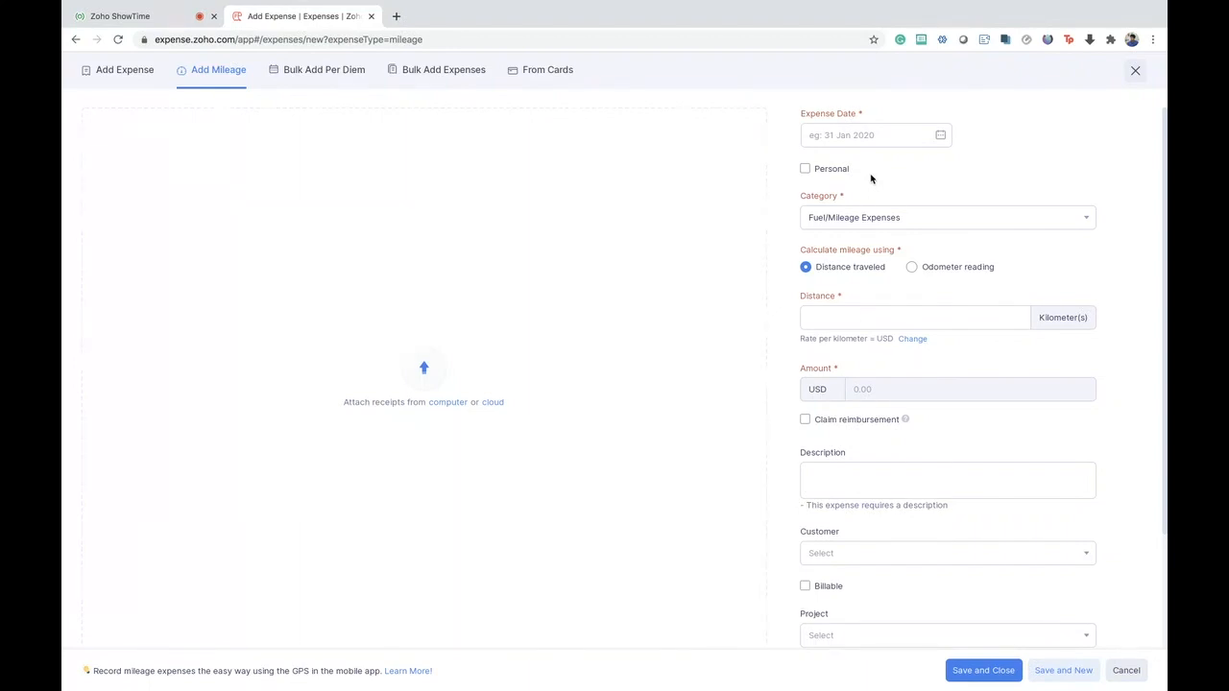
{"action": "left_click", "coordinate": [833, 142]}
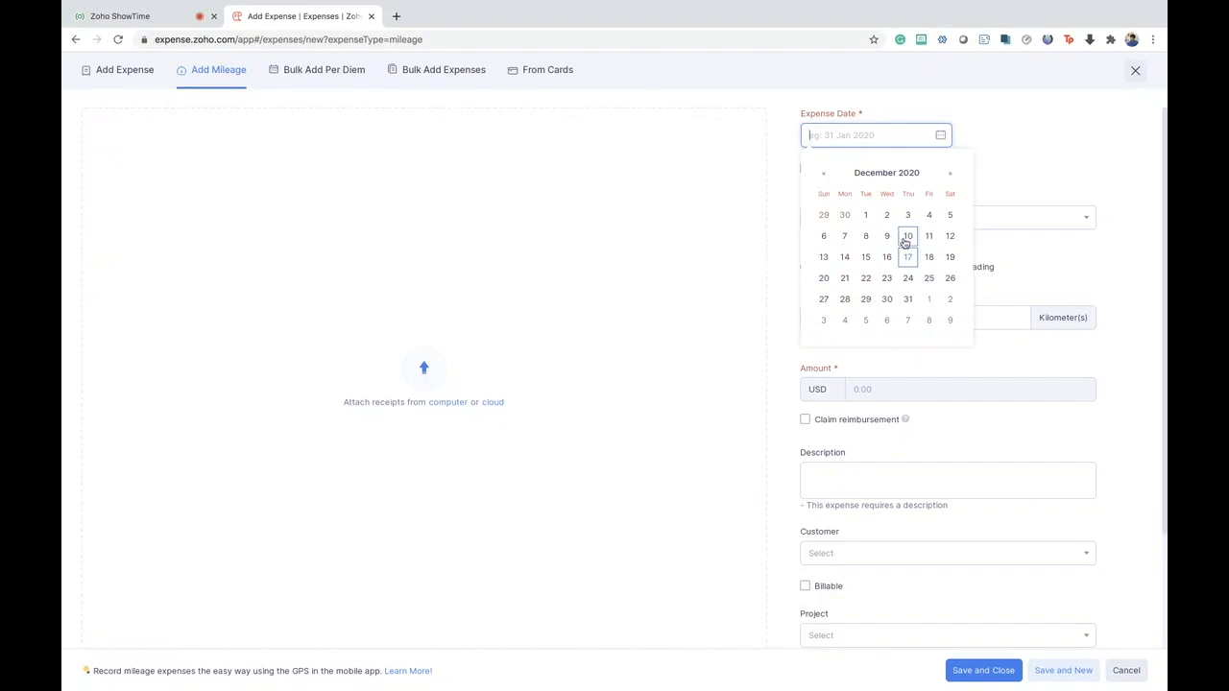
{"action": "left_click", "coordinate": [905, 238]}
{"action": "left_click", "coordinate": [859, 319]}
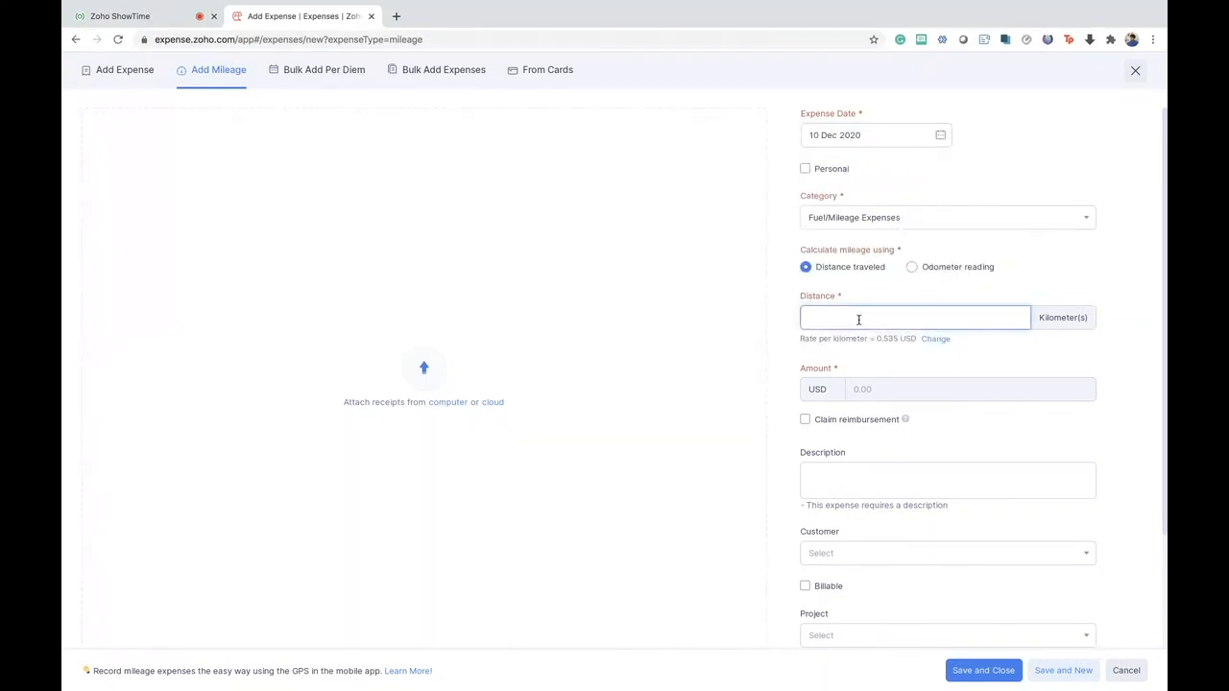
- Check the odometer reading method for the mileage, return to distance traveled, and set the distance to 100 kilometers
{"action": "left_click", "coordinate": [934, 272]}
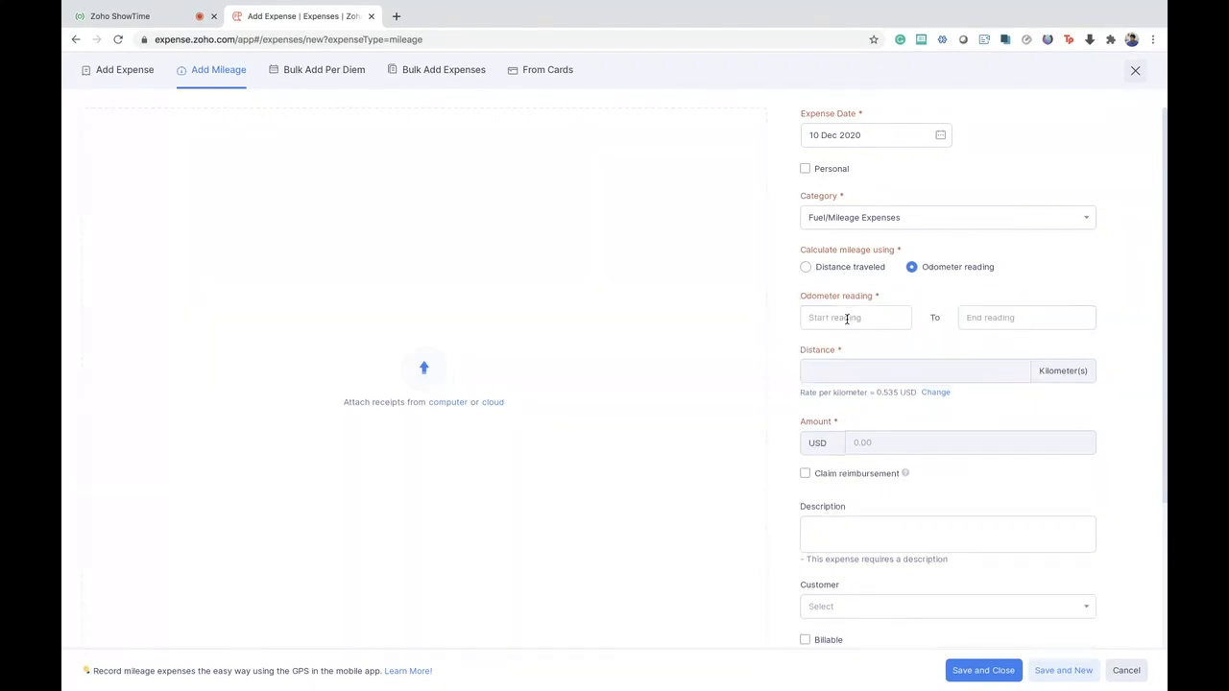
{"action": "left_click", "coordinate": [822, 267]}
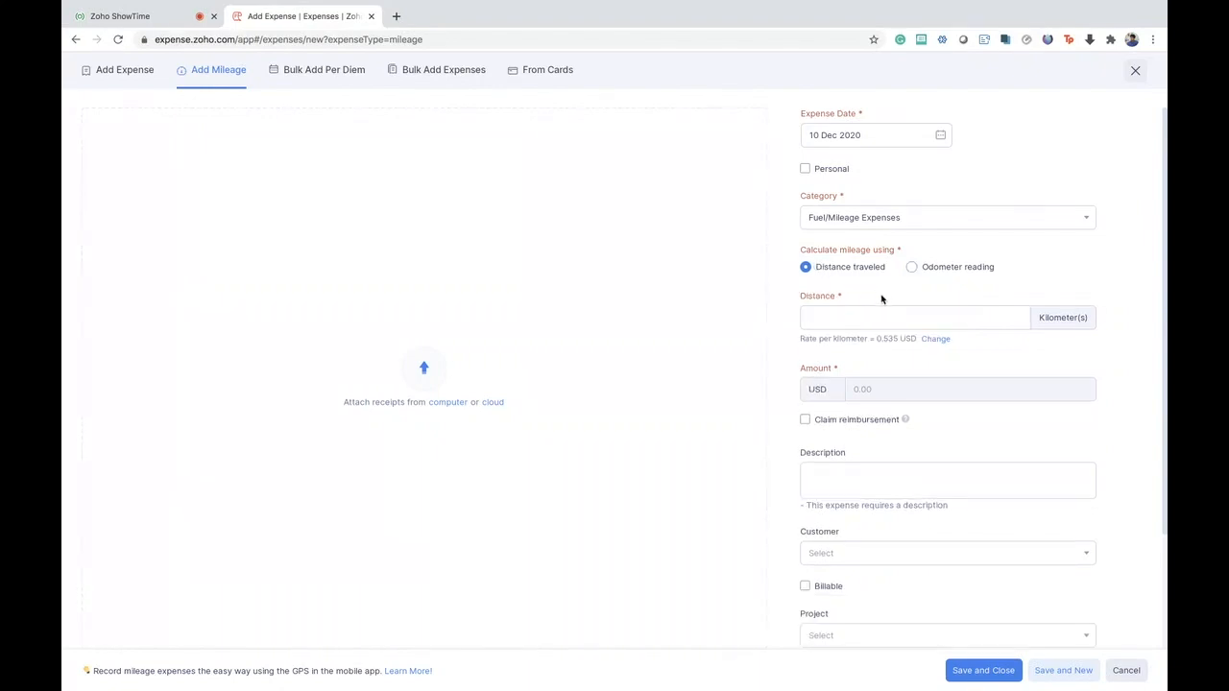
{"action": "left_click", "coordinate": [843, 320]}
{"action": "type", "text": "100"}
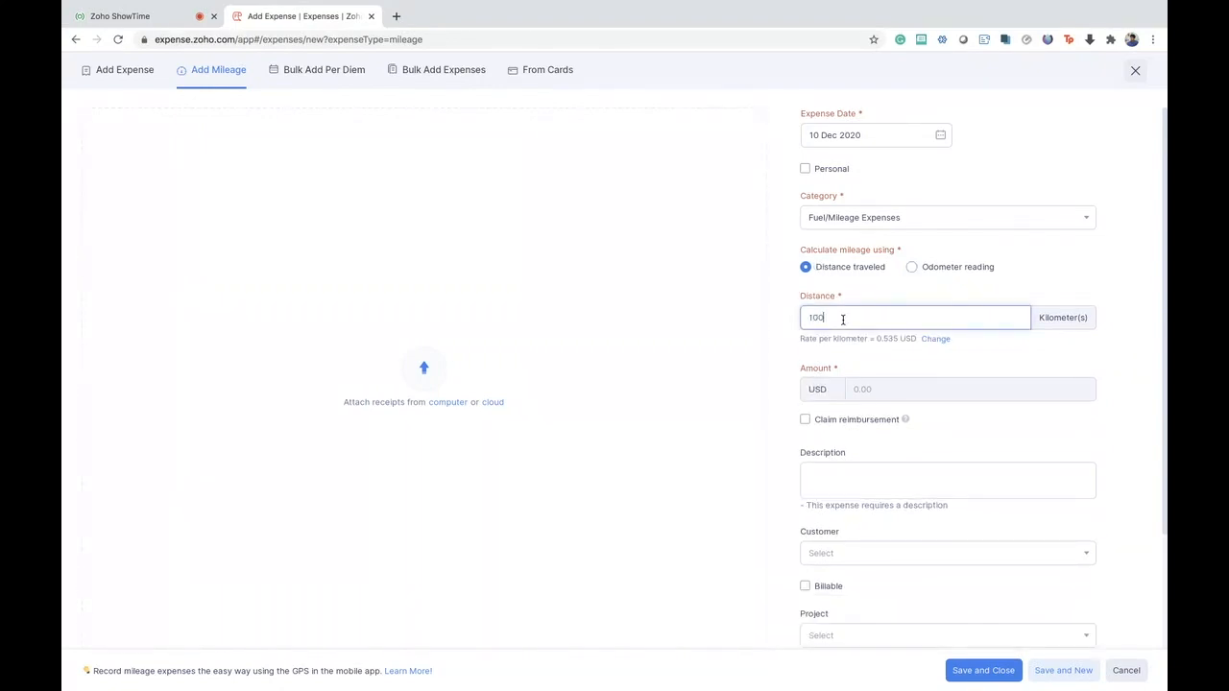
{"action": "left_click", "coordinate": [901, 298]}
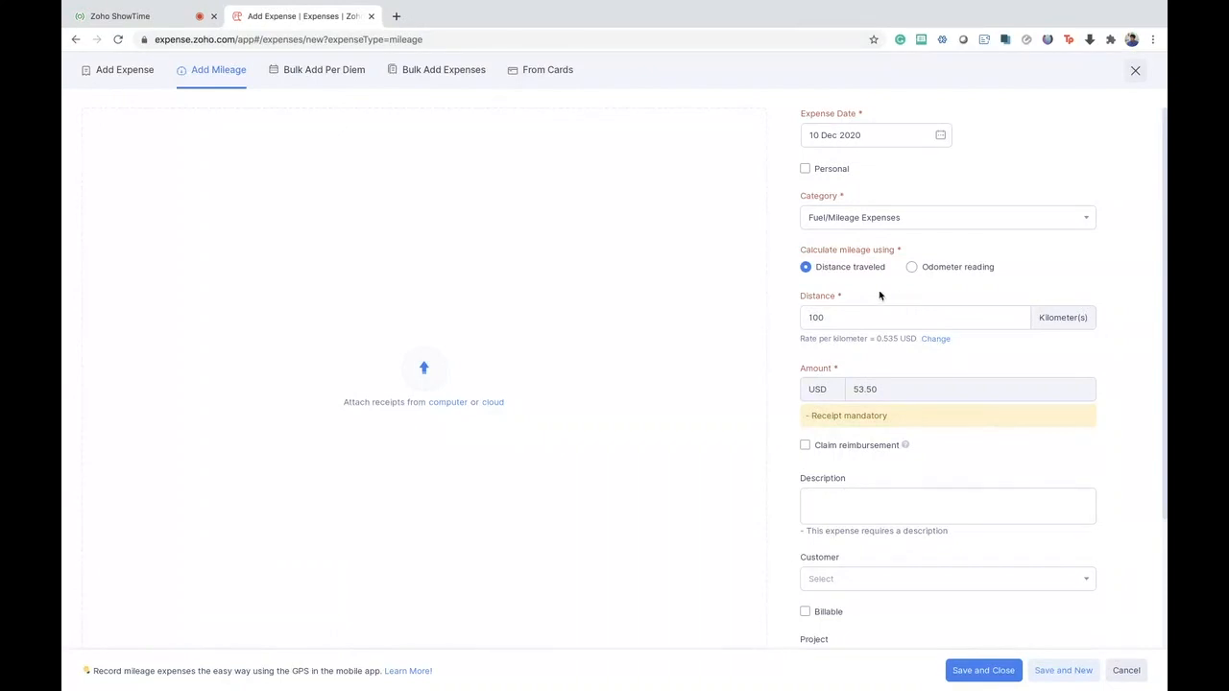
- Start a bulk per diem entry for Pleasanton - U.S.A with departure on 01 Dec 2020 and arrival on 05 Dec 2020
{"action": "left_click", "coordinate": [323, 78]}
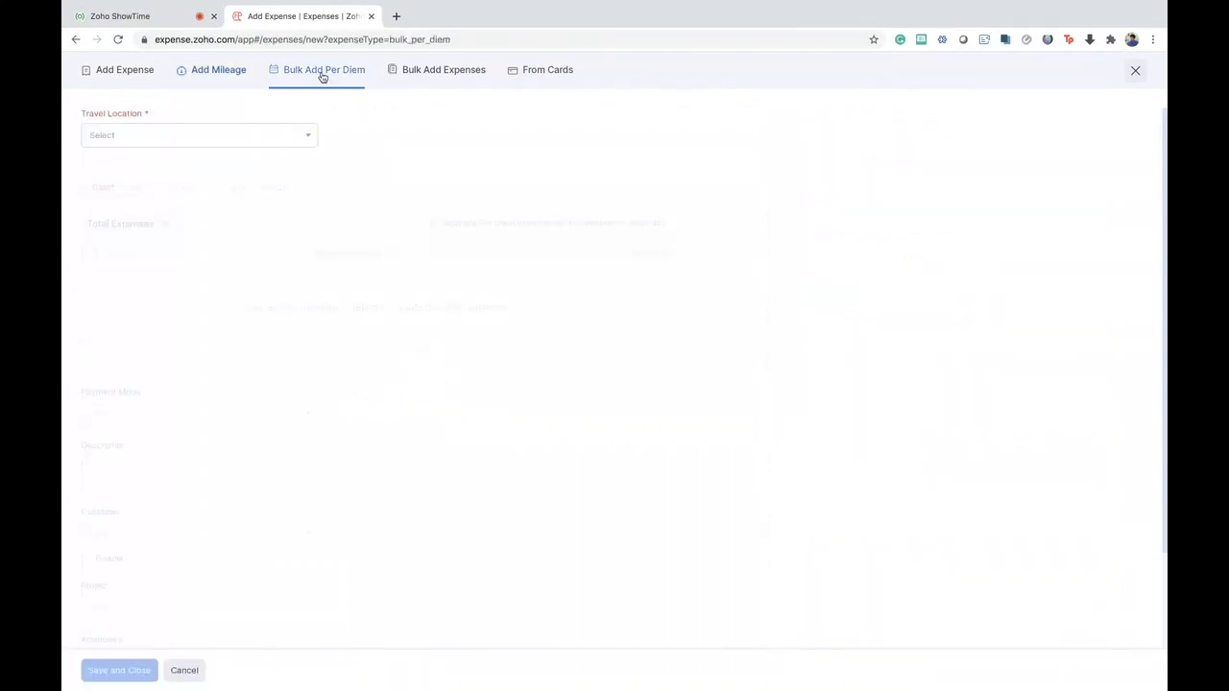
{"action": "left_click", "coordinate": [249, 135]}
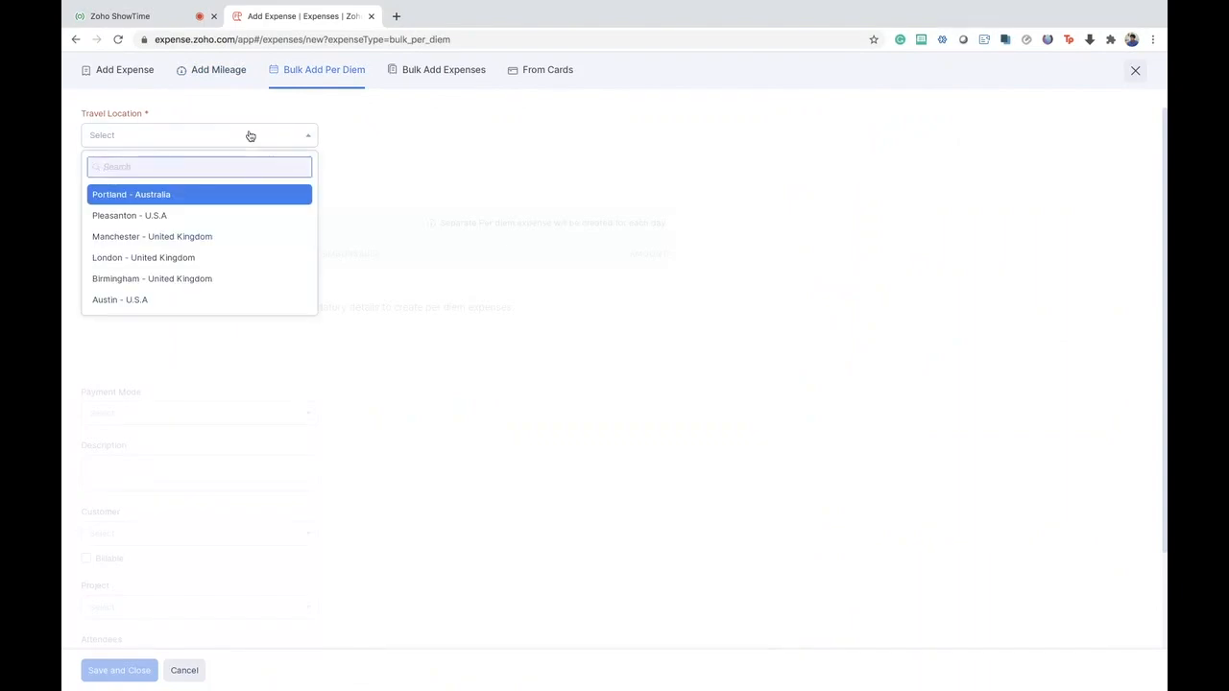
{"action": "left_click", "coordinate": [176, 216]}
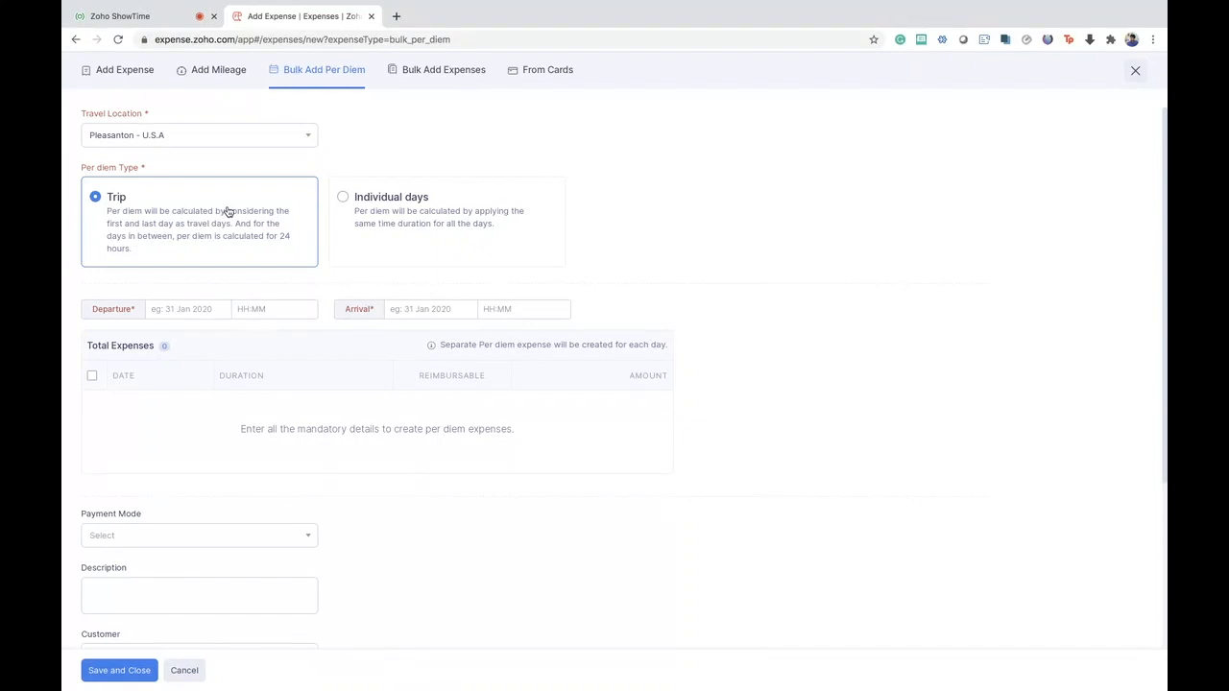
{"action": "left_click", "coordinate": [162, 308]}
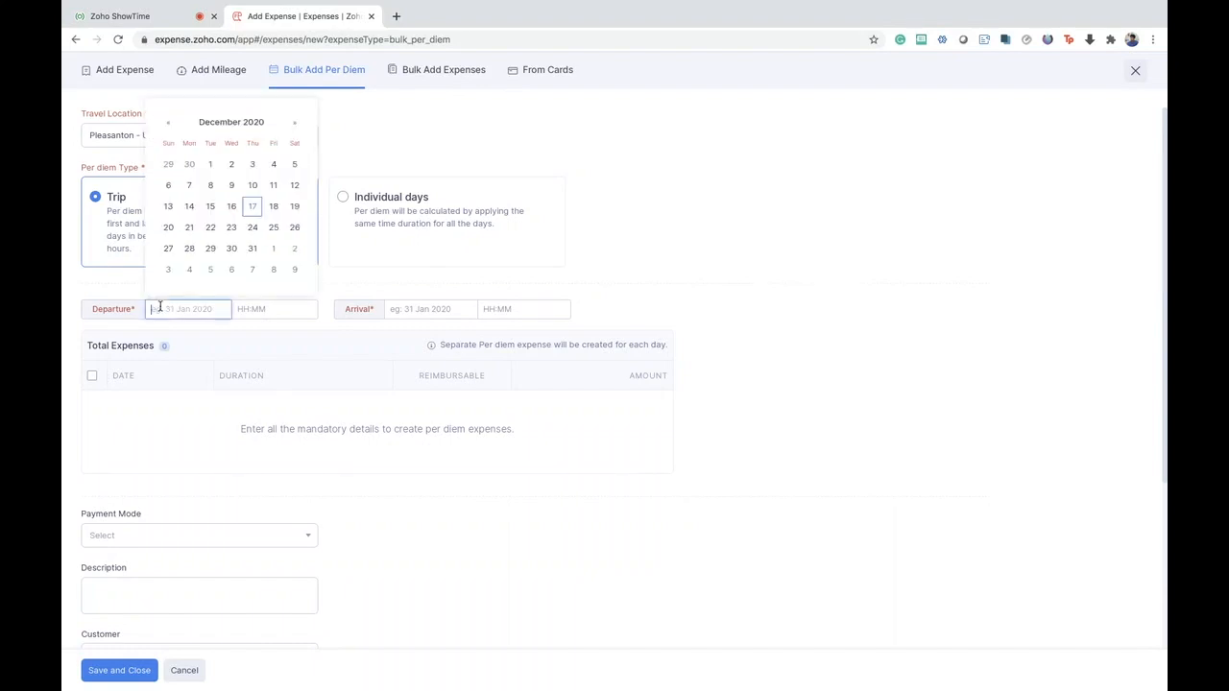
{"action": "left_click", "coordinate": [214, 166]}
{"action": "left_click", "coordinate": [412, 309]}
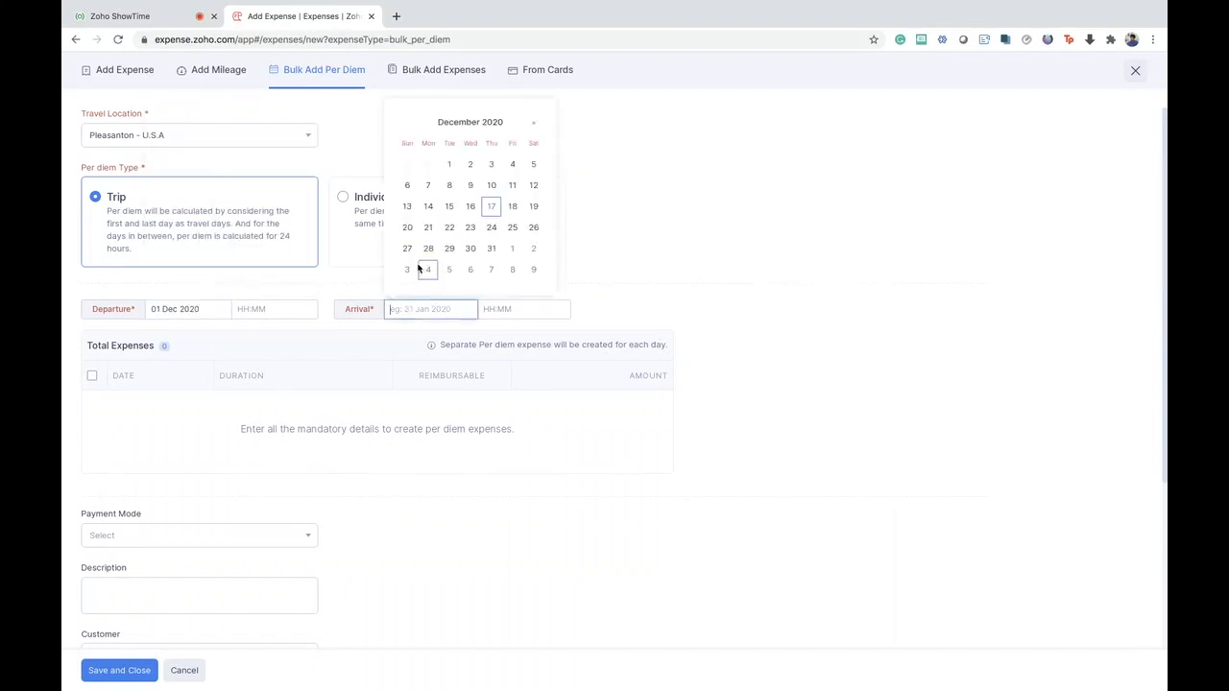
{"action": "left_click", "coordinate": [516, 163]}
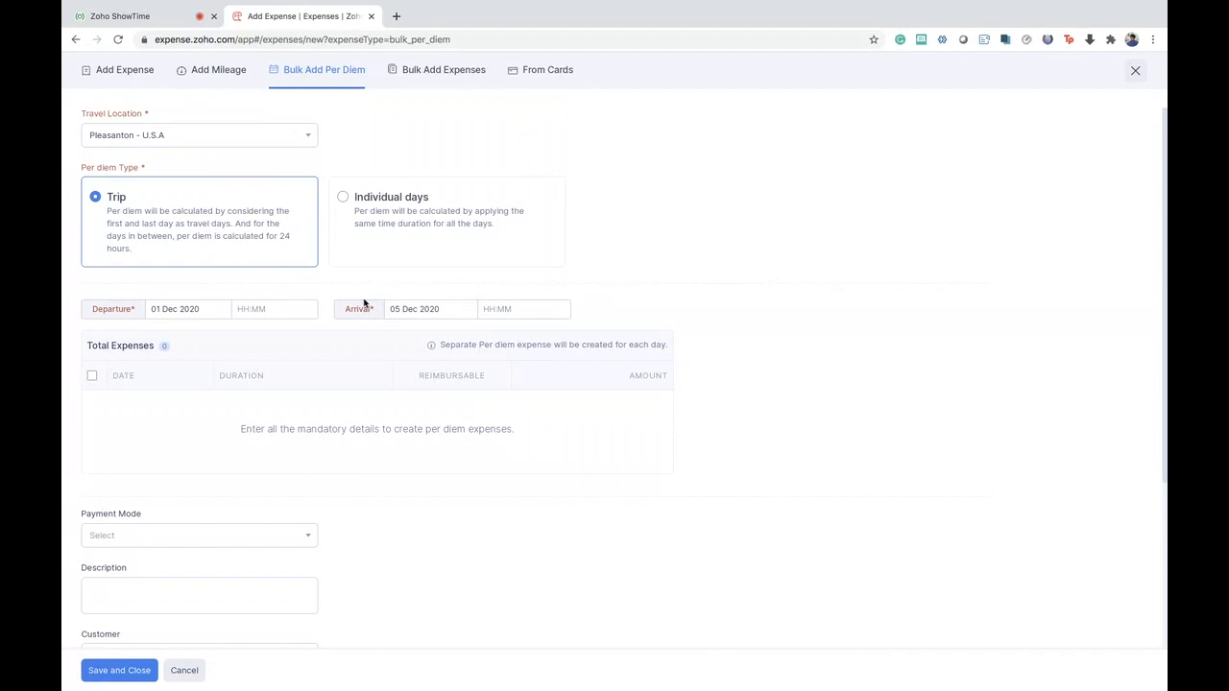
- Set the per diem's departure time to 10:00 and its arrival time to 12:00
{"action": "left_click", "coordinate": [289, 309]}
{"action": "type", "text": "10:00"}
{"action": "left_click", "coordinate": [504, 310]}
{"action": "type", "text": "12:00"}
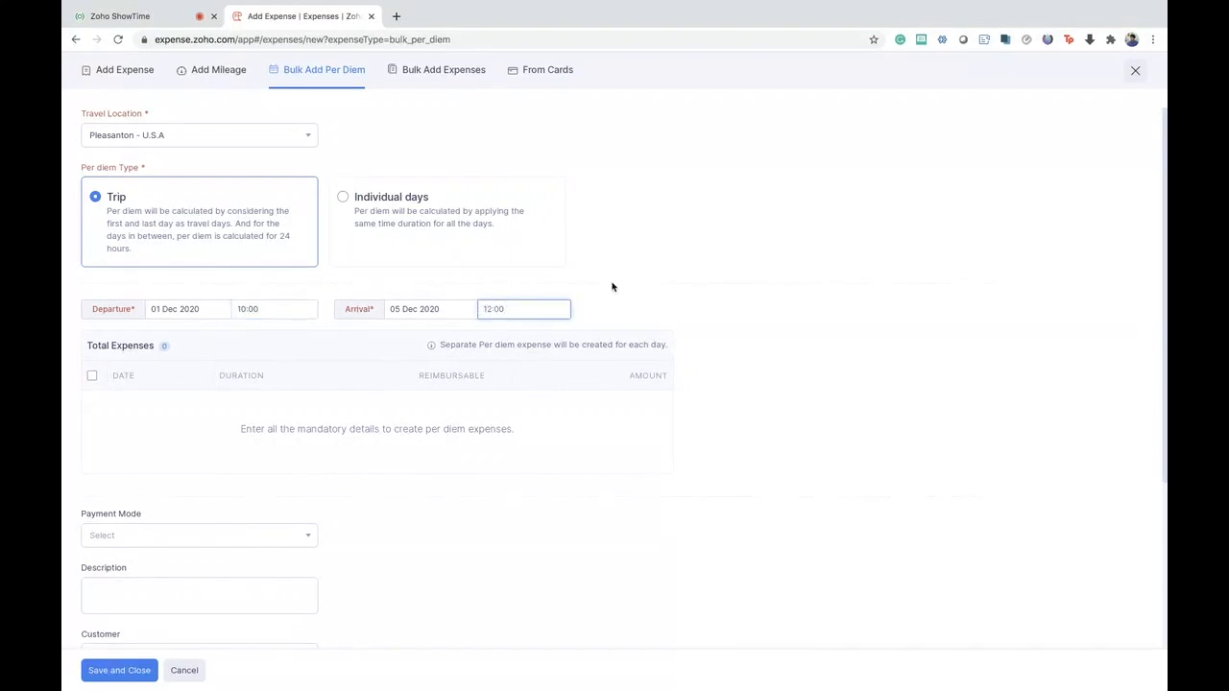
{"action": "left_click", "coordinate": [611, 297]}
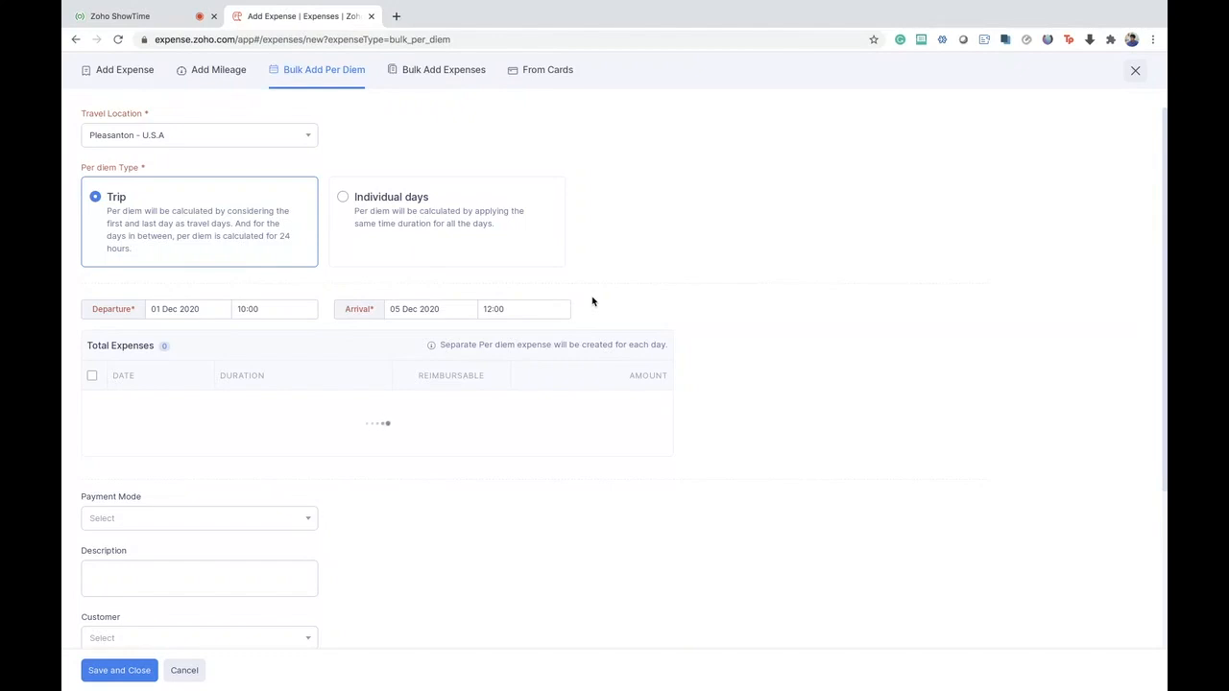
- Review the daily per diem expenses and the remaining fields, and change the per diem type to Individual days
{"action": "scroll", "coordinate": [593, 301], "scroll_direction": "down", "scroll_amount": 2}
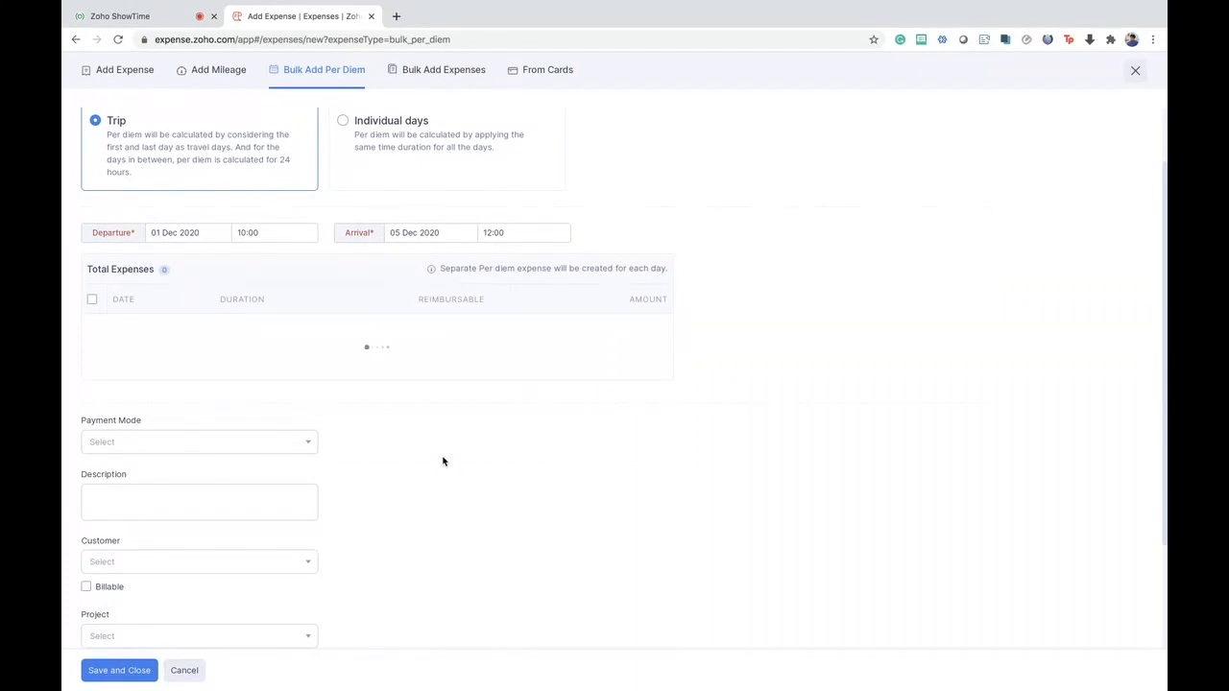
{"action": "scroll", "coordinate": [442, 460], "scroll_direction": "down", "scroll_amount": 3}
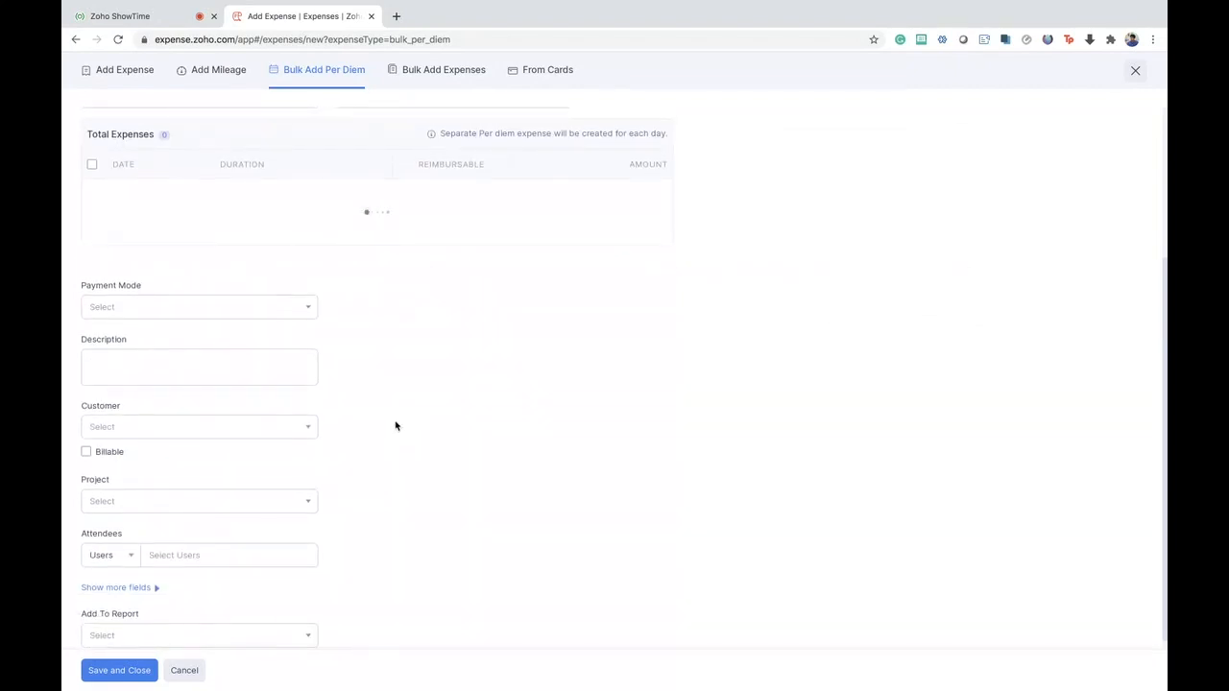
{"action": "scroll", "coordinate": [395, 426], "scroll_direction": "down", "scroll_amount": 1}
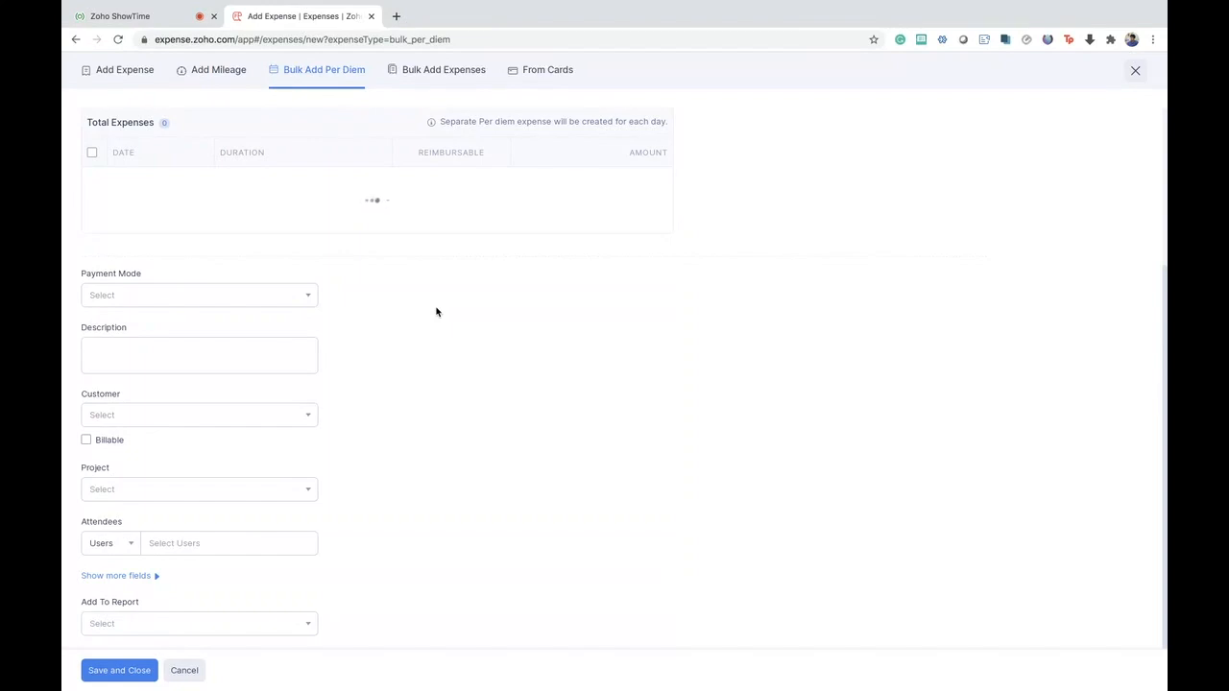
{"action": "scroll", "coordinate": [436, 312], "scroll_direction": "up", "scroll_amount": 3}
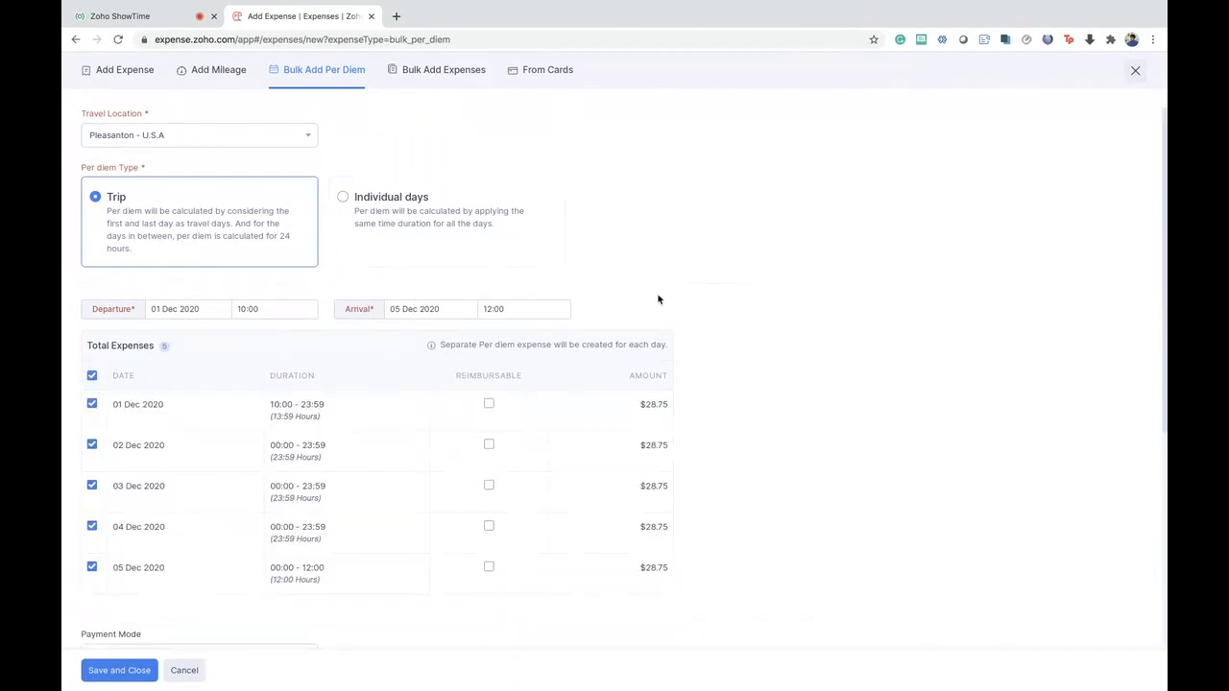
{"action": "scroll", "coordinate": [710, 335], "scroll_direction": "down", "scroll_amount": 3}
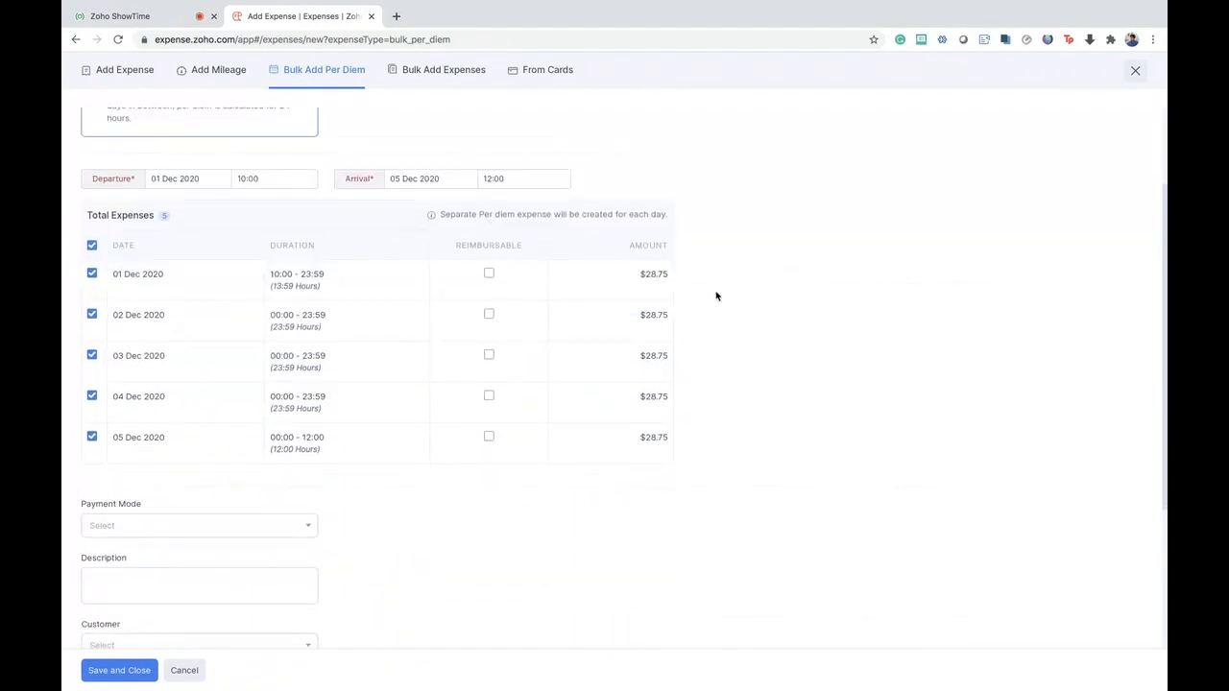
{"action": "scroll", "coordinate": [717, 296], "scroll_direction": "up", "scroll_amount": 3}
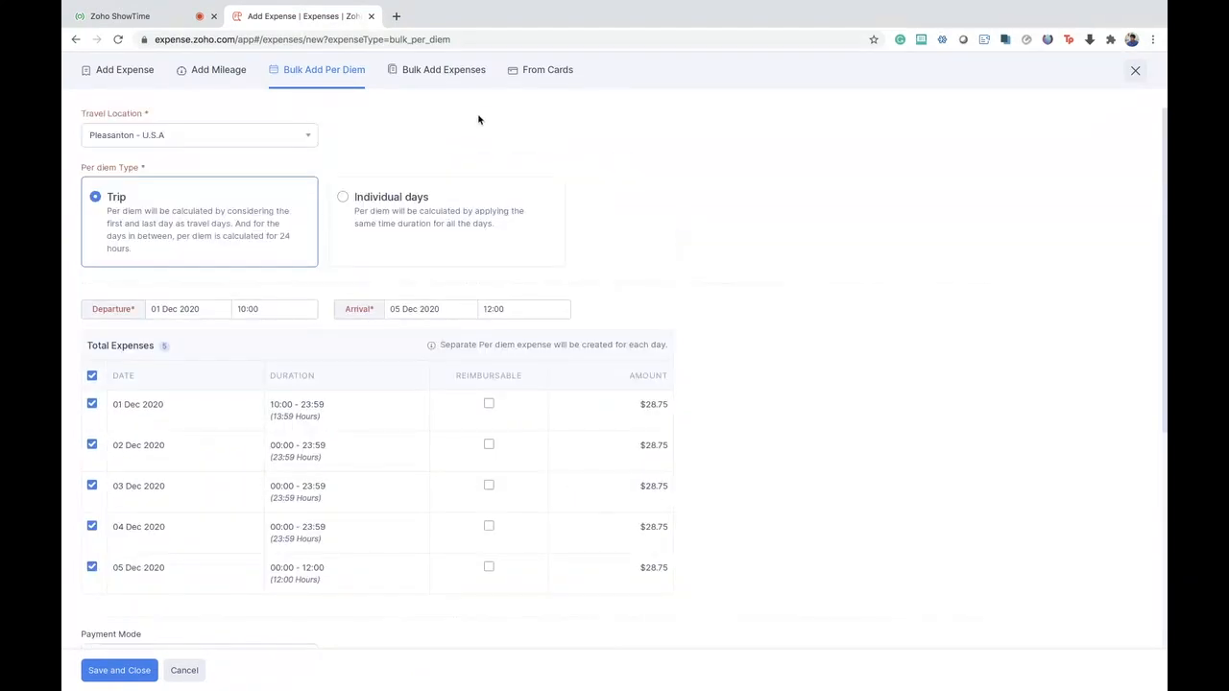
{"action": "left_click", "coordinate": [386, 226]}
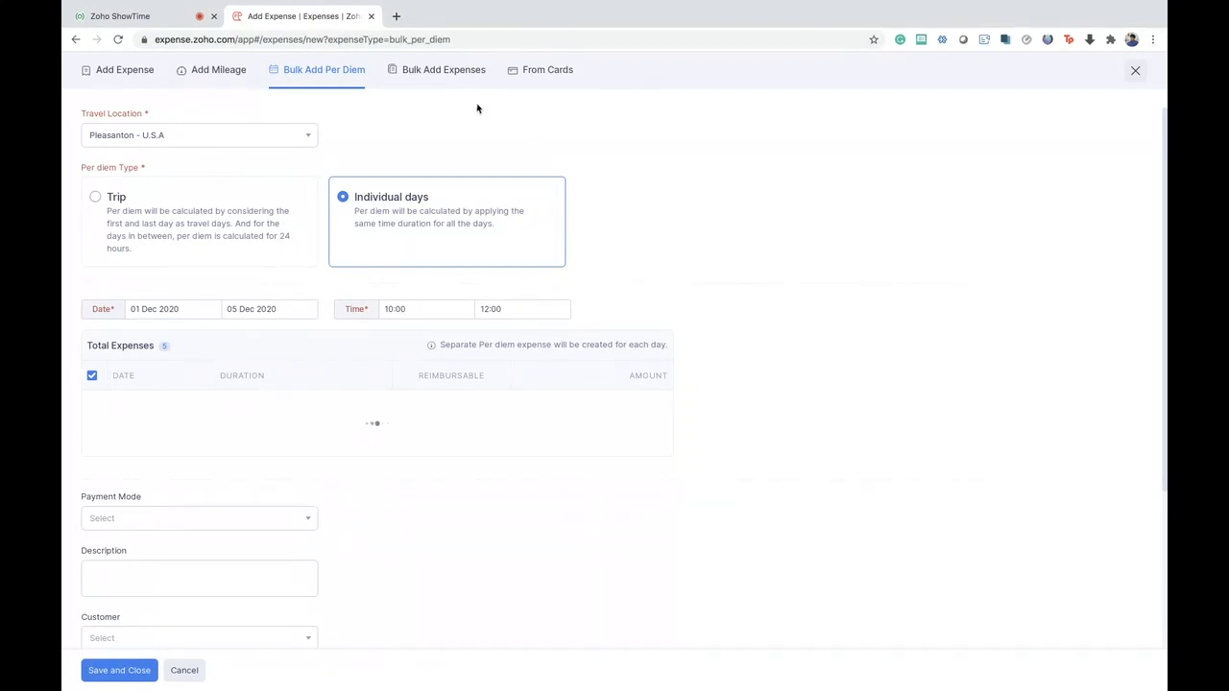
- Open the bulk add expenses page and leave it without adding anything, returning to the unreported expenses
{"action": "left_click", "coordinate": [432, 76]}
{"action": "left_click", "coordinate": [601, 147]}
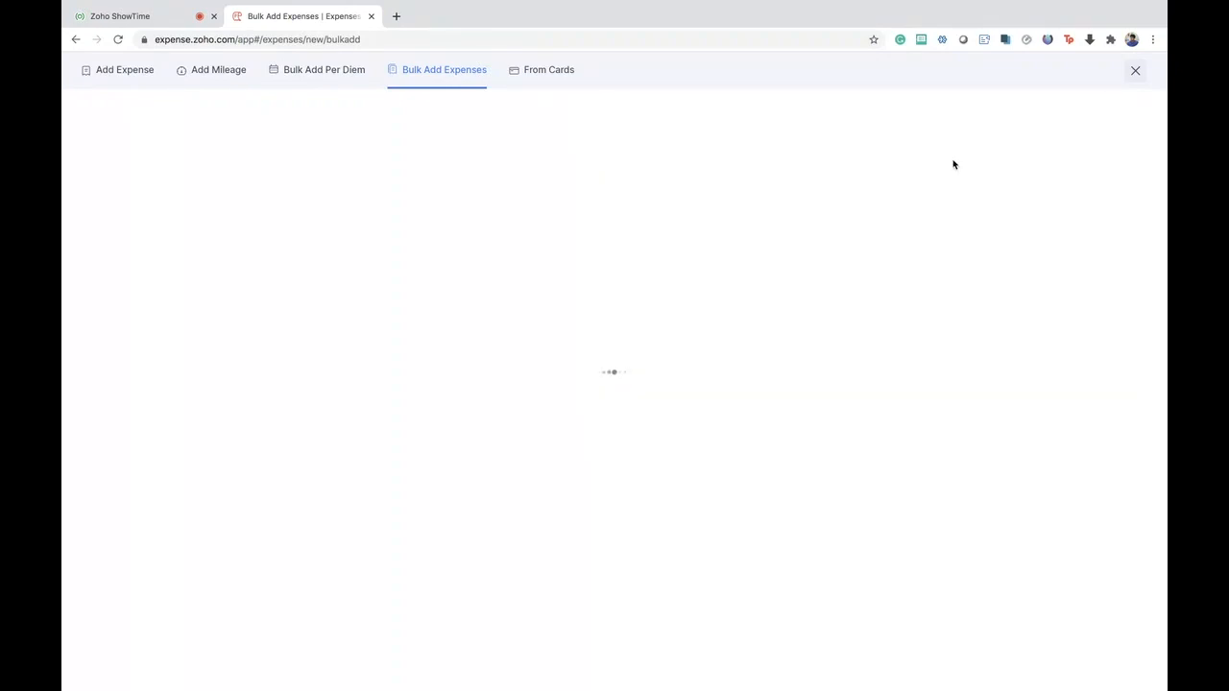
{"action": "left_click", "coordinate": [1135, 70]}
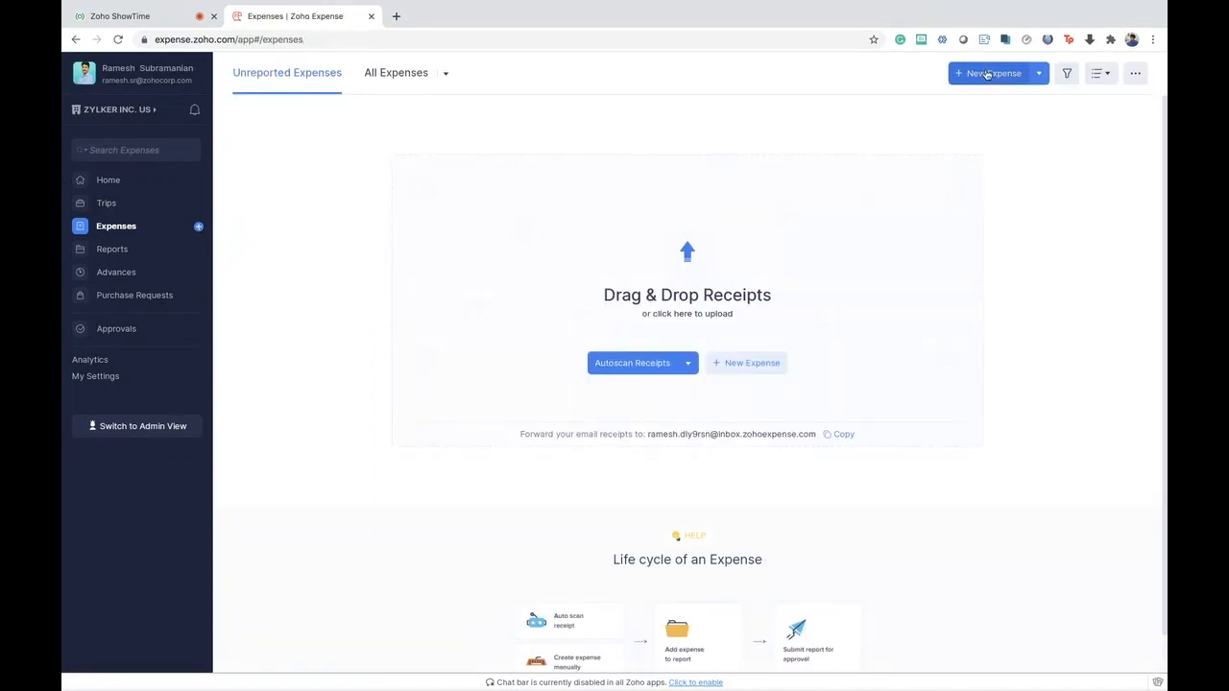
- Start a new bulk per diem entry, view the bulk add expenses page, and open the unexpensed card transactions
{"action": "left_click", "coordinate": [1038, 75]}
{"action": "left_click", "coordinate": [924, 228]}
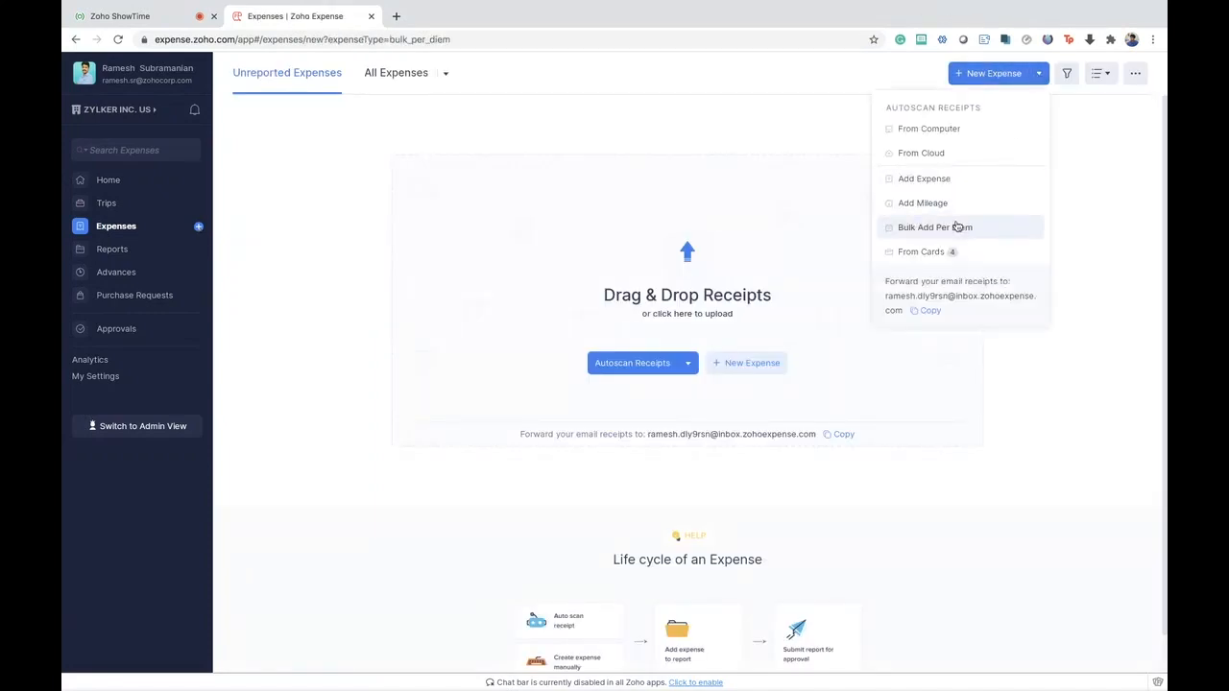
{"action": "left_click", "coordinate": [442, 71]}
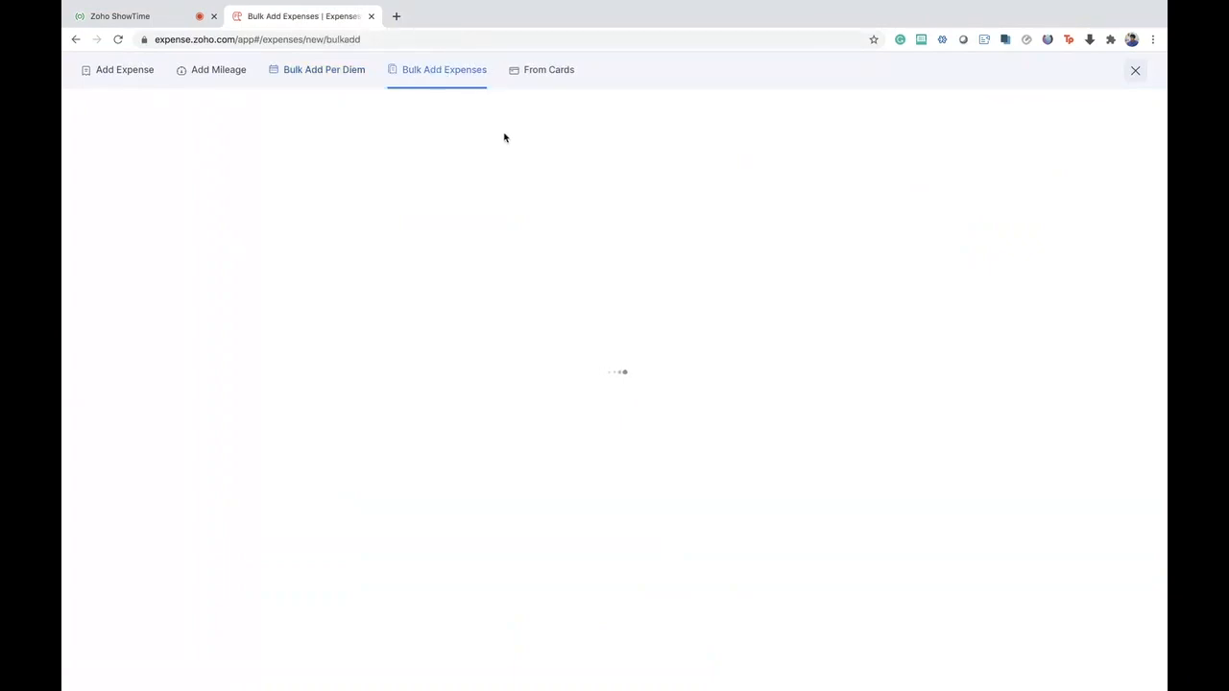
{"action": "left_click", "coordinate": [541, 74]}
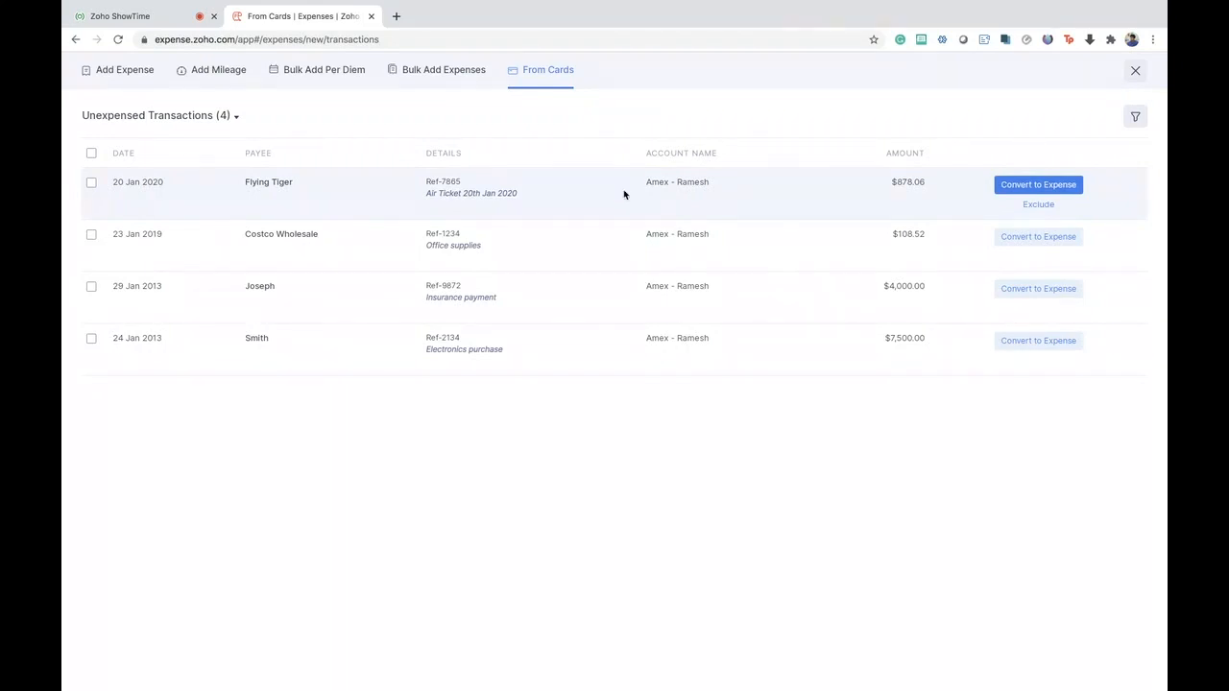
- Start converting the Flying Tiger card transaction to an expense, view the match and manual entry options, and leave without saving
{"action": "left_click", "coordinate": [1028, 186]}
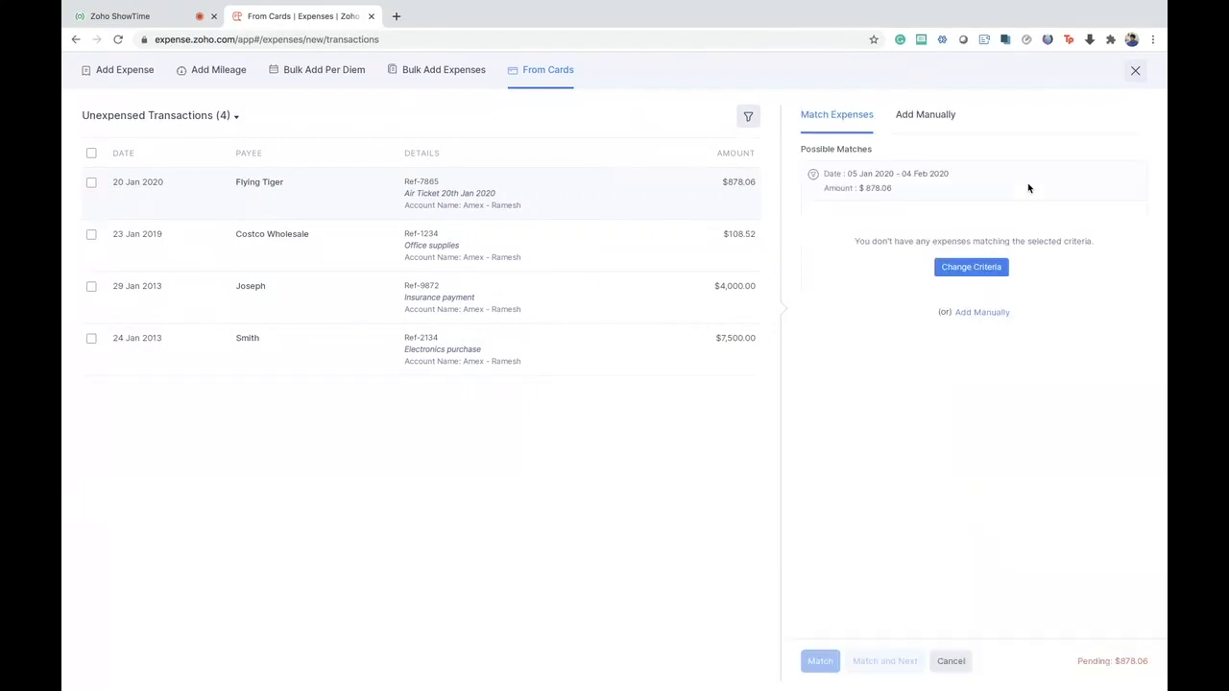
{"action": "left_click", "coordinate": [906, 117]}
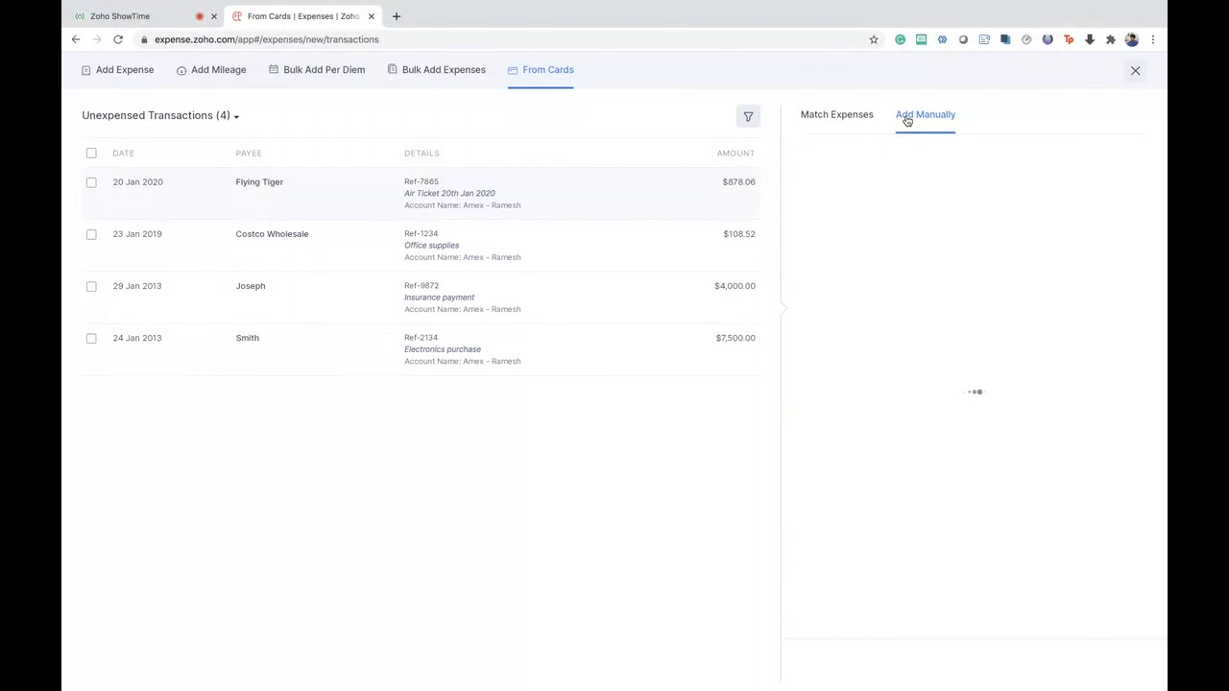
{"action": "left_click", "coordinate": [843, 119]}
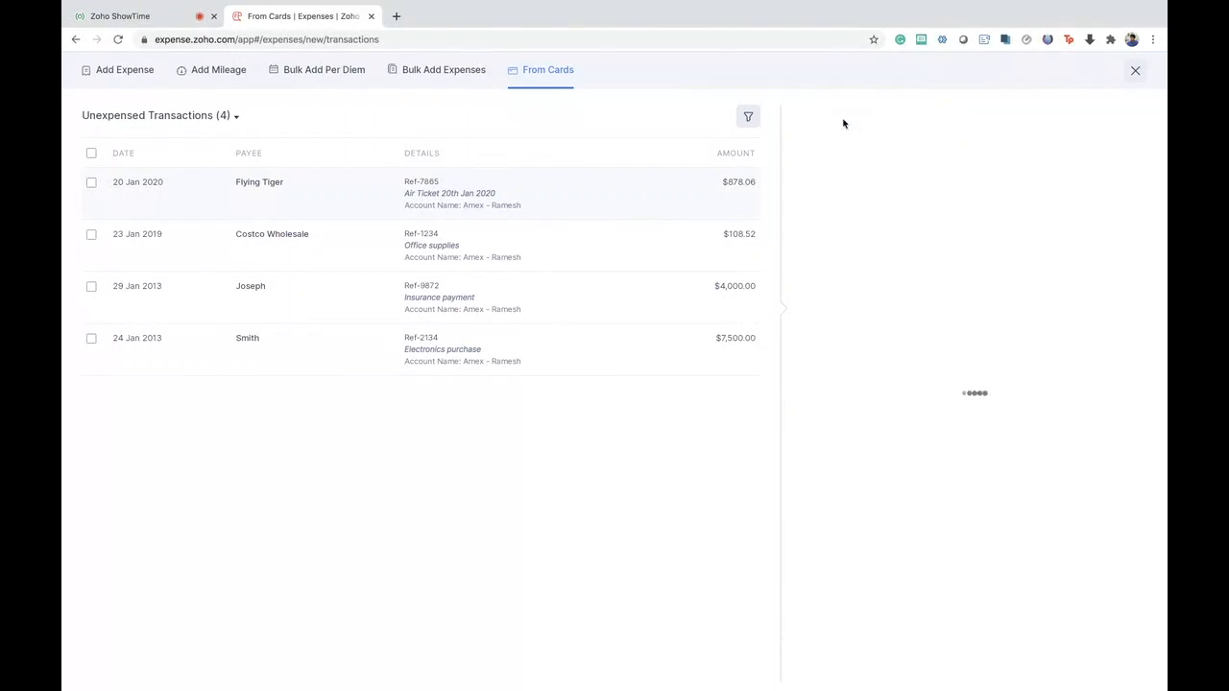
{"action": "left_click", "coordinate": [1139, 74]}
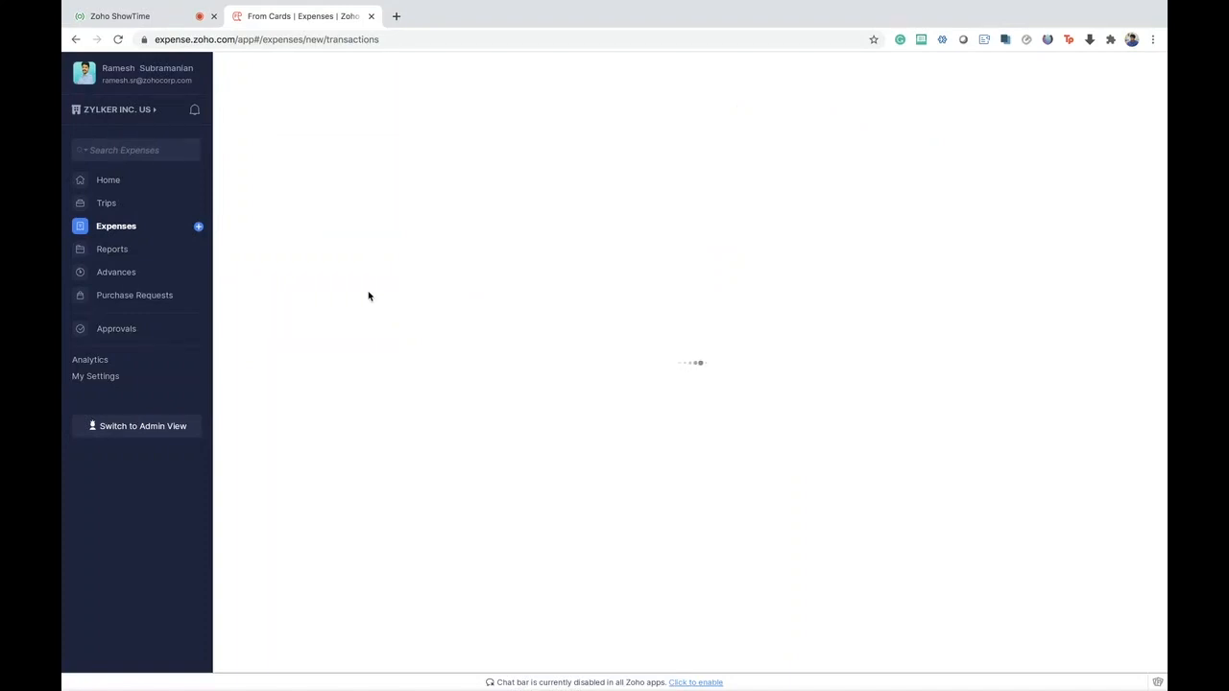
- Open the Monthly Expenses report from the pending reports, return to the list, and open the draft report
{"action": "left_click", "coordinate": [150, 252]}
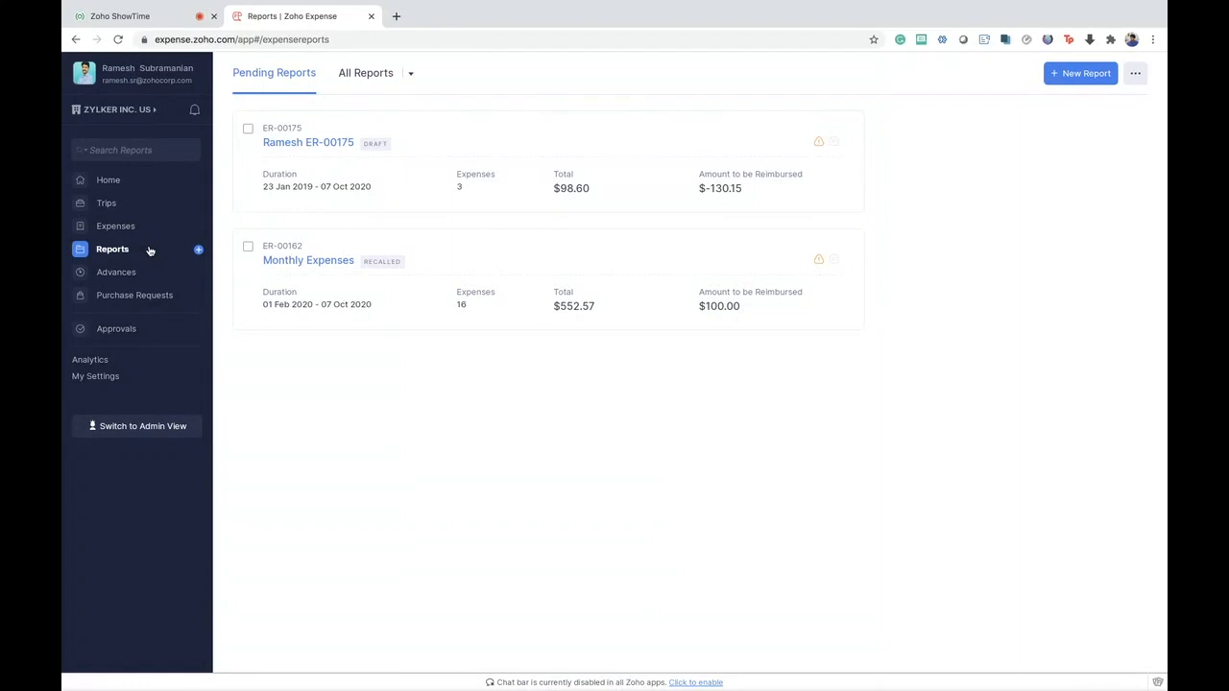
{"action": "left_click", "coordinate": [474, 261]}
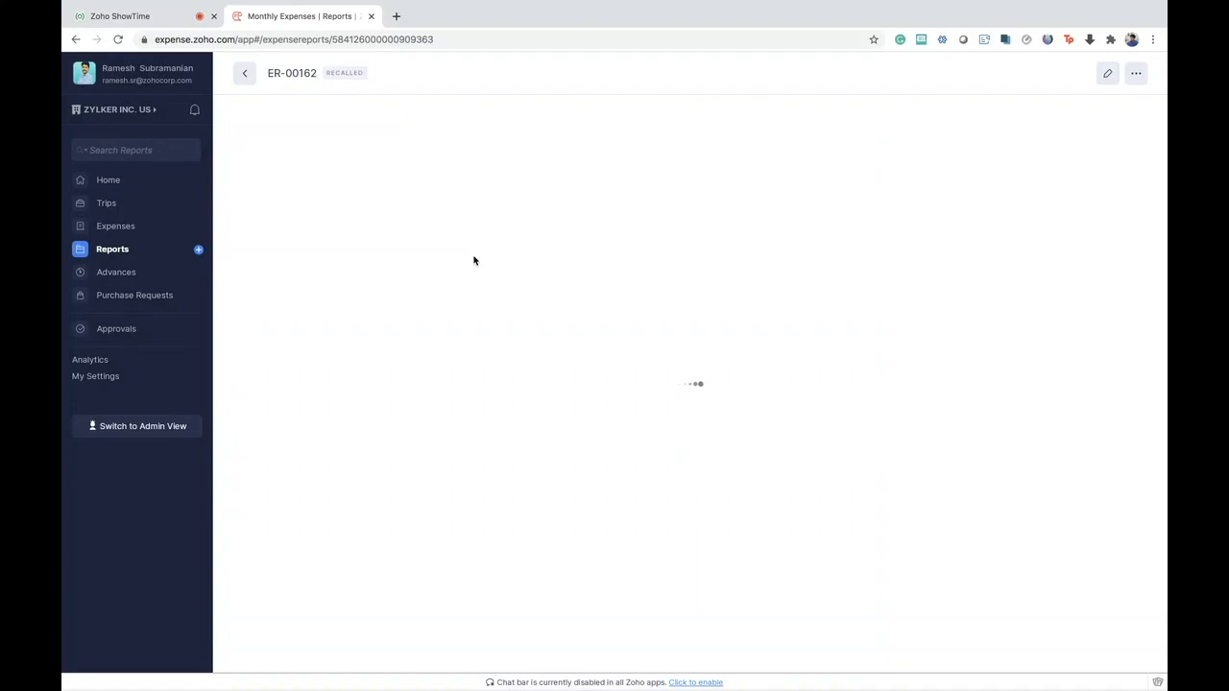
{"action": "left_click", "coordinate": [247, 76]}
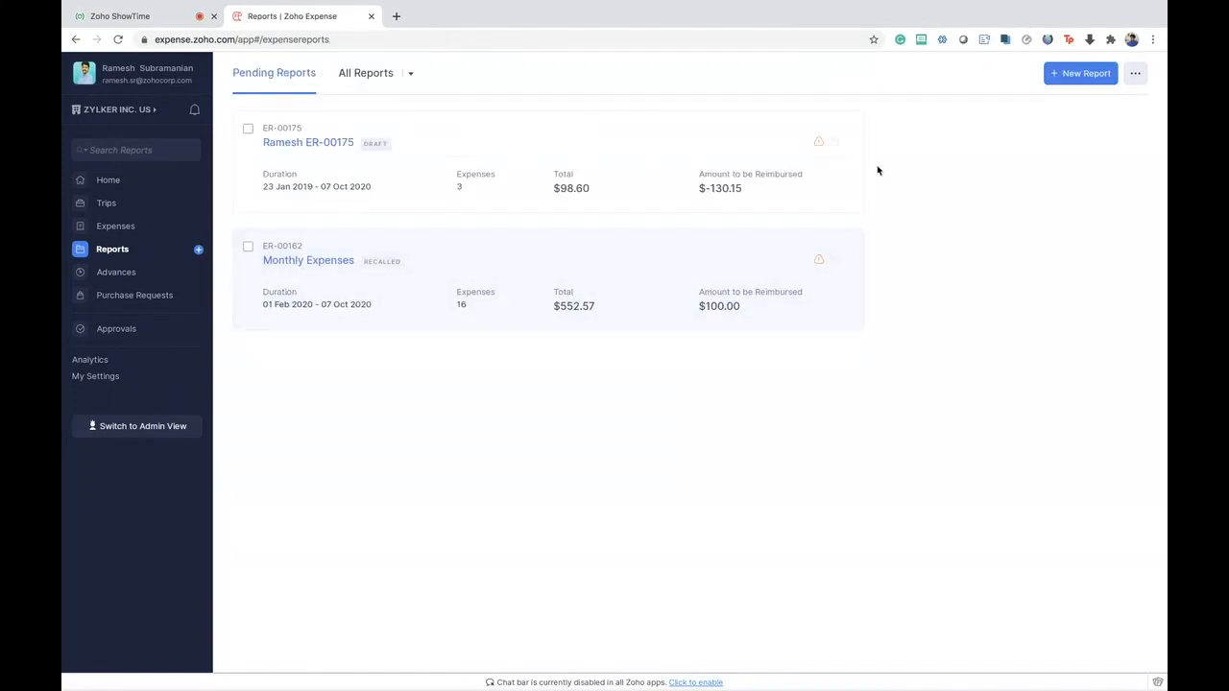
{"action": "left_click", "coordinate": [451, 144]}
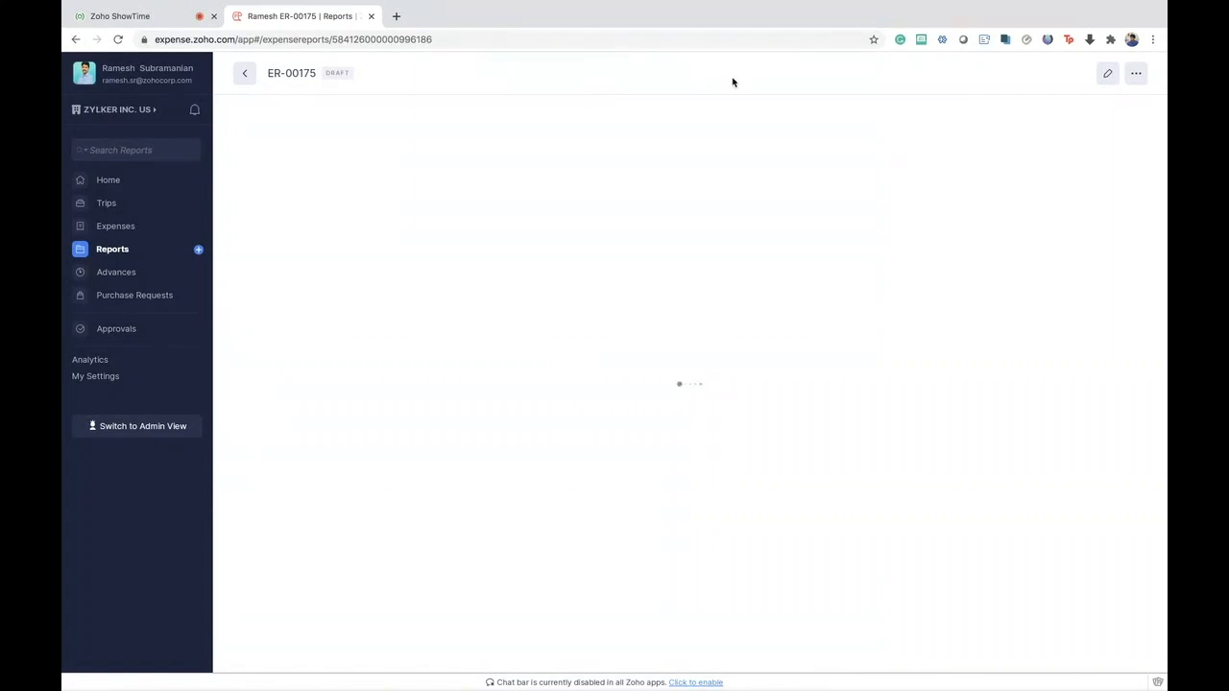
- Try to load expense.zoho.com in a new browser tab, return to the pending reports list, and close the extra tab
{"action": "mouse_move", "coordinate": [974, 4]}
{"action": "left_click", "coordinate": [397, 16]}
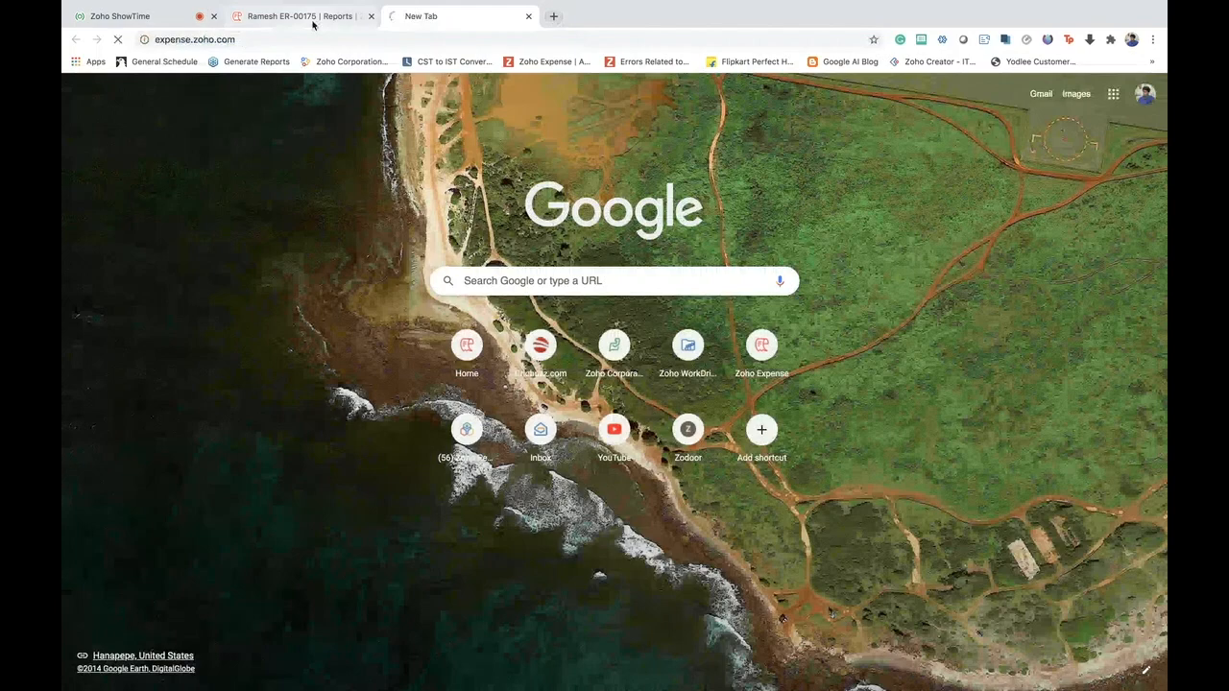
{"action": "left_click", "coordinate": [310, 17]}
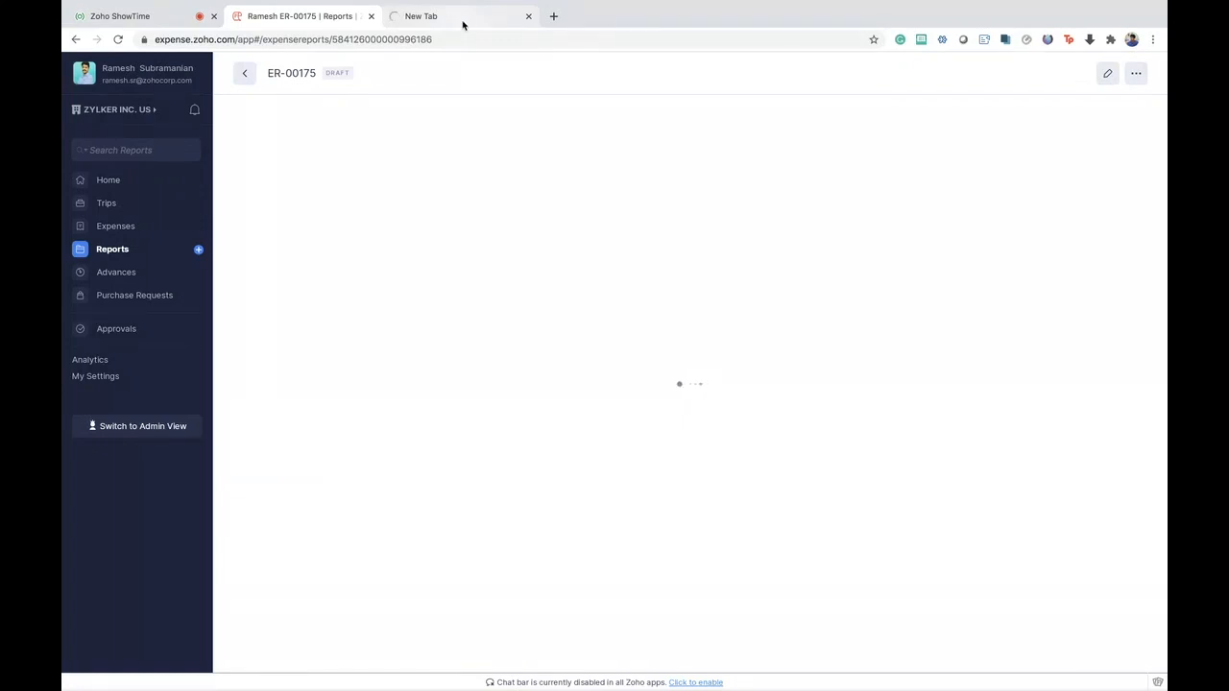
{"action": "left_click", "coordinate": [244, 73]}
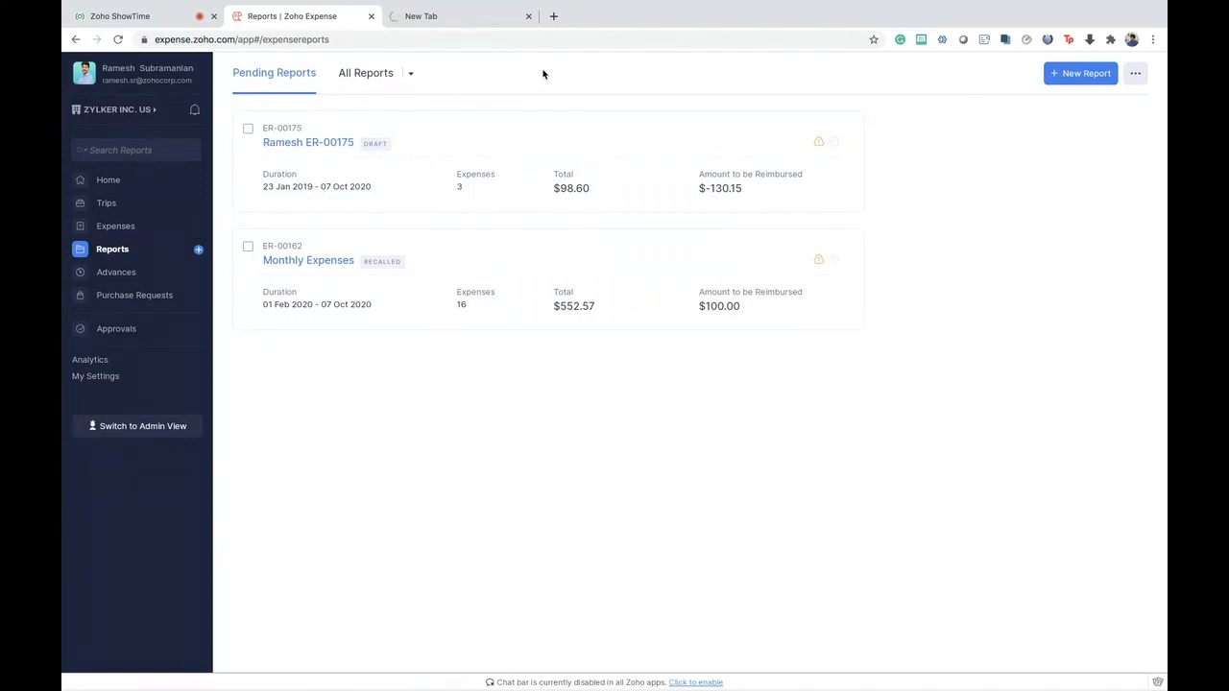
{"action": "left_click", "coordinate": [526, 17]}
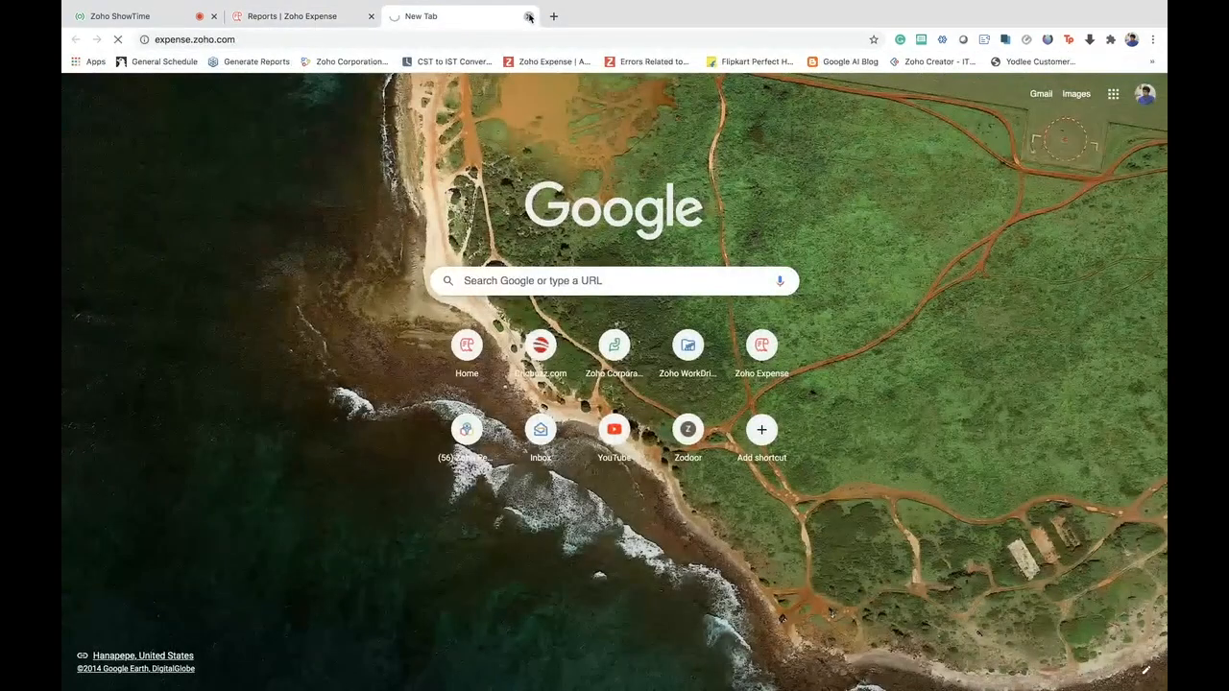
{"action": "left_click", "coordinate": [529, 17]}
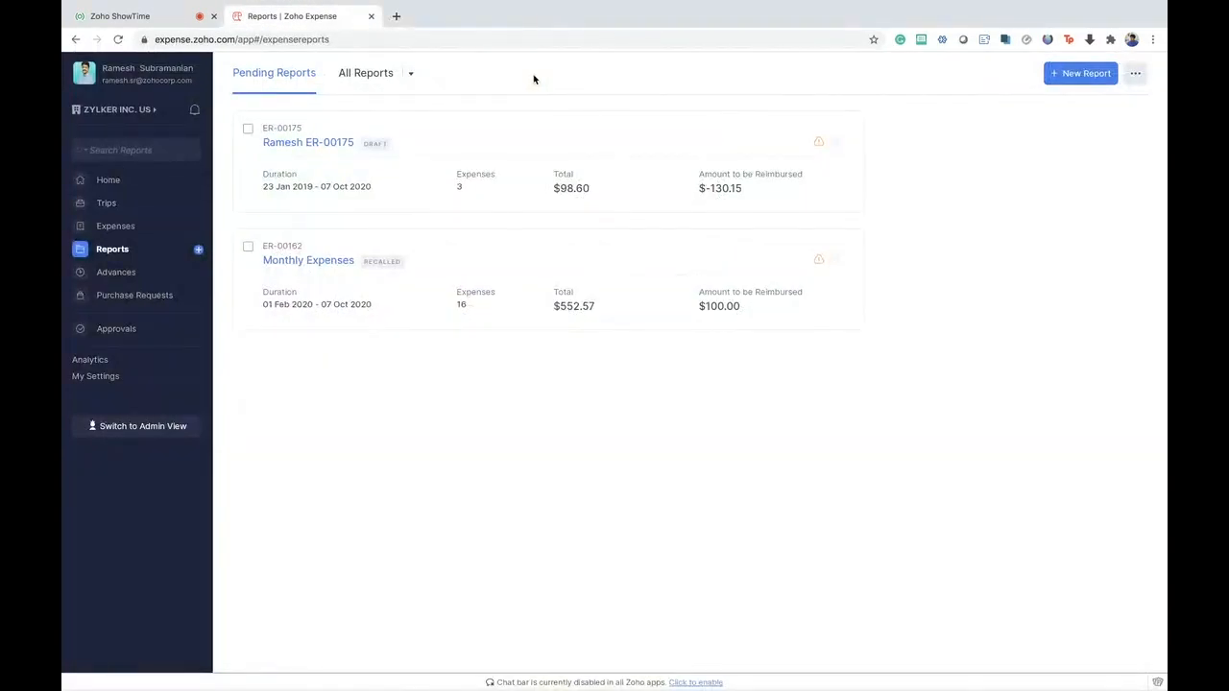
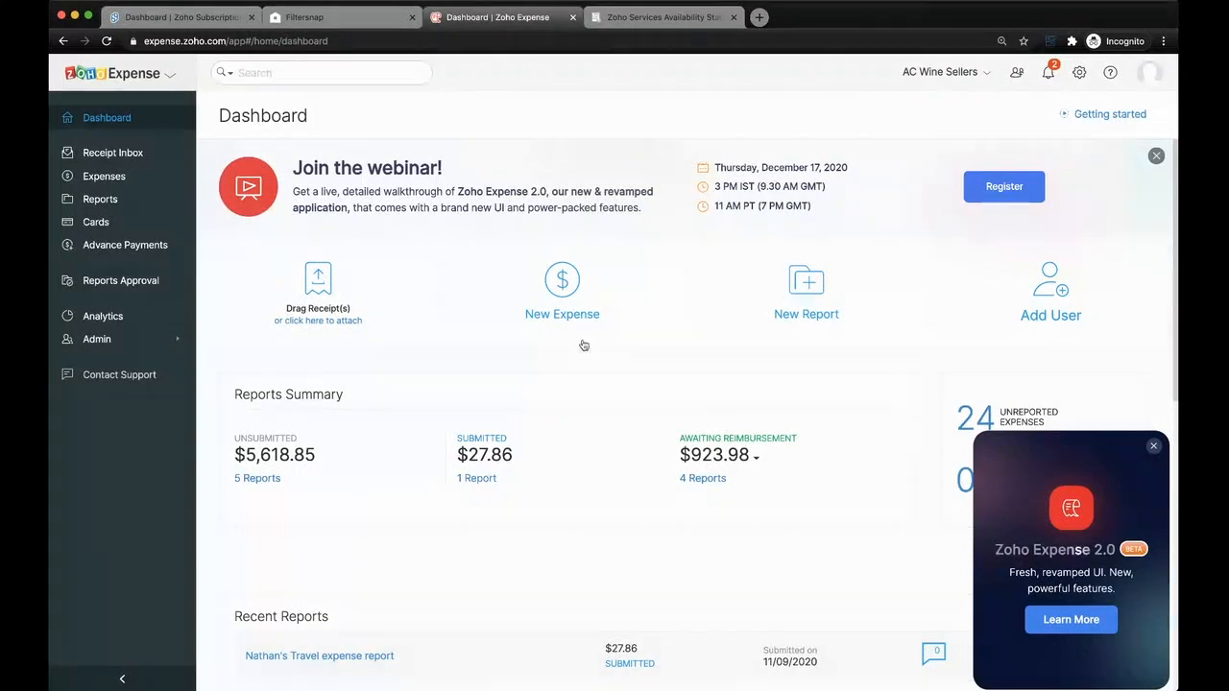
- Start a new expense policy and view its policy settings and general rules
{"action": "left_click", "coordinate": [187, 346]}
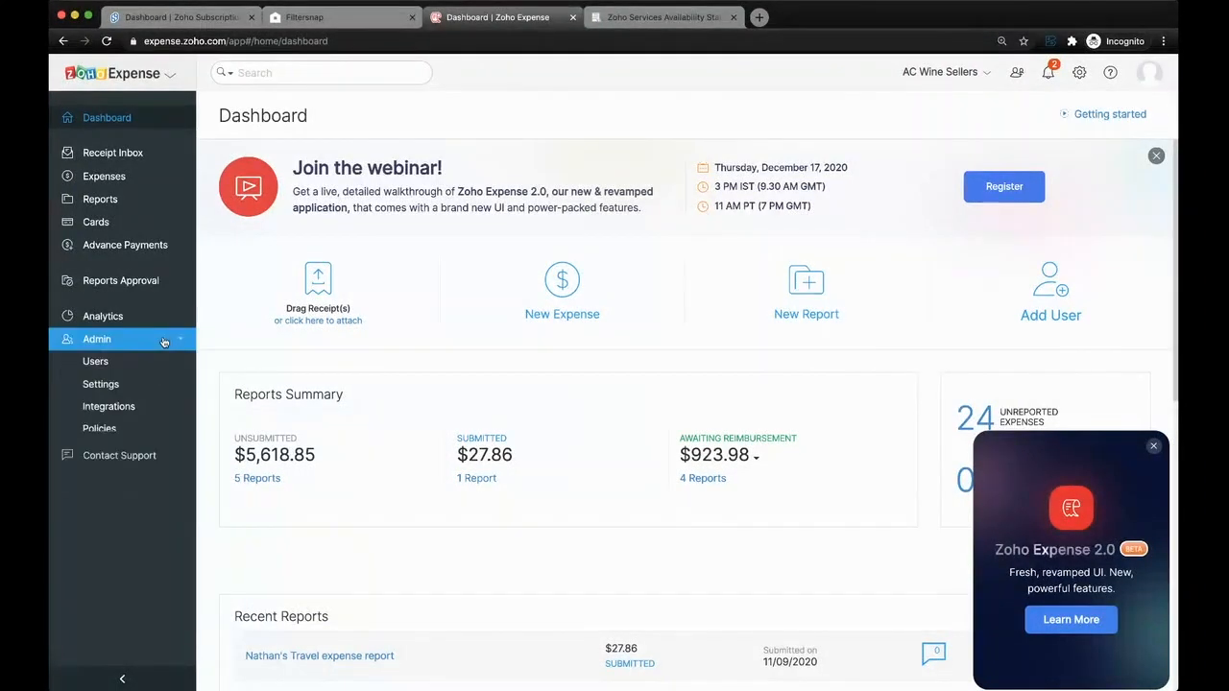
{"action": "left_click", "coordinate": [162, 434]}
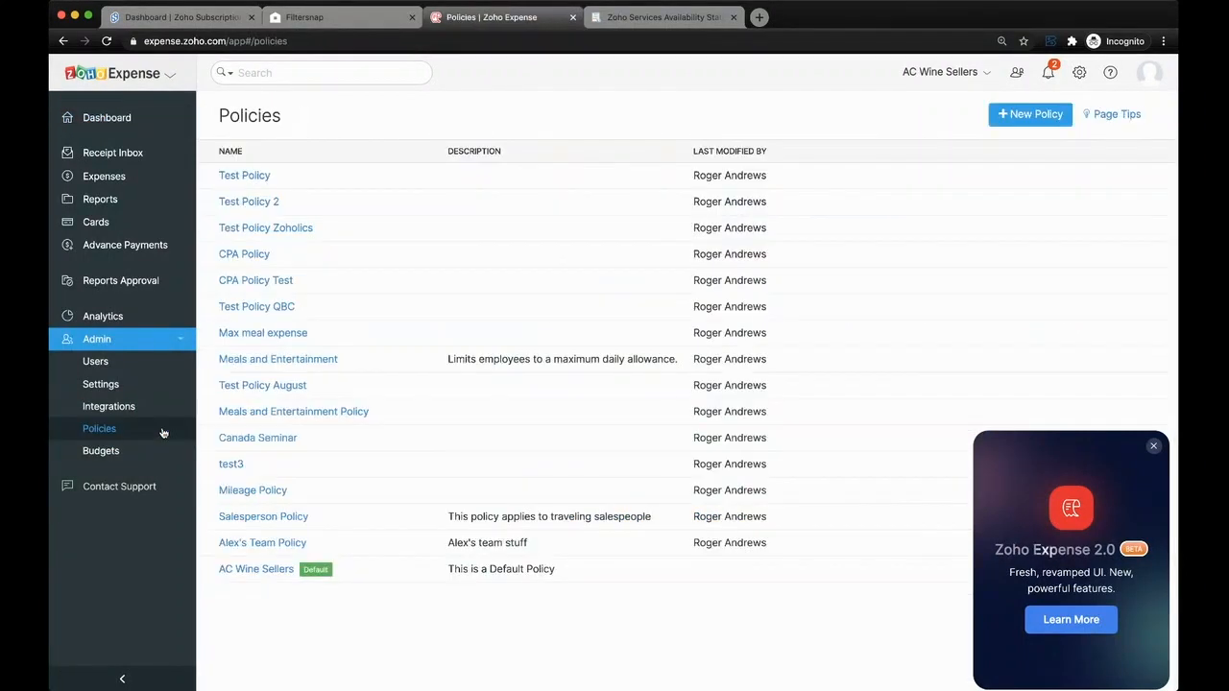
{"action": "left_click", "coordinate": [1037, 117]}
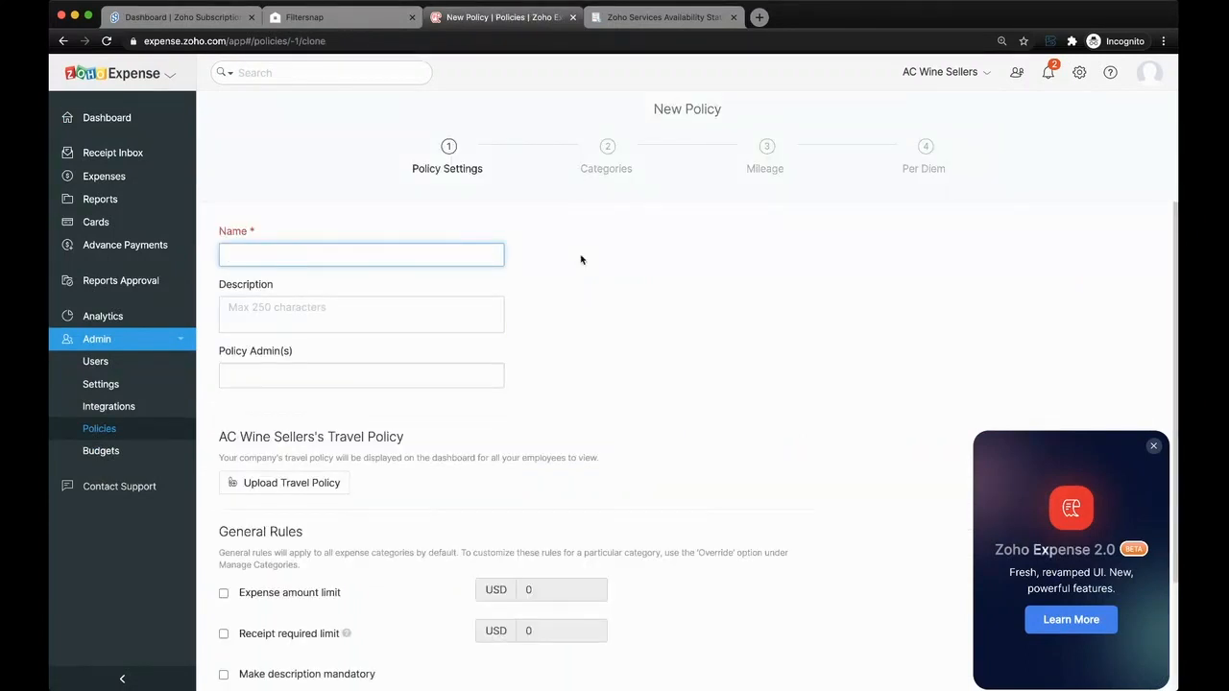
{"action": "scroll", "coordinate": [580, 257], "scroll_direction": "down", "scroll_amount": 2}
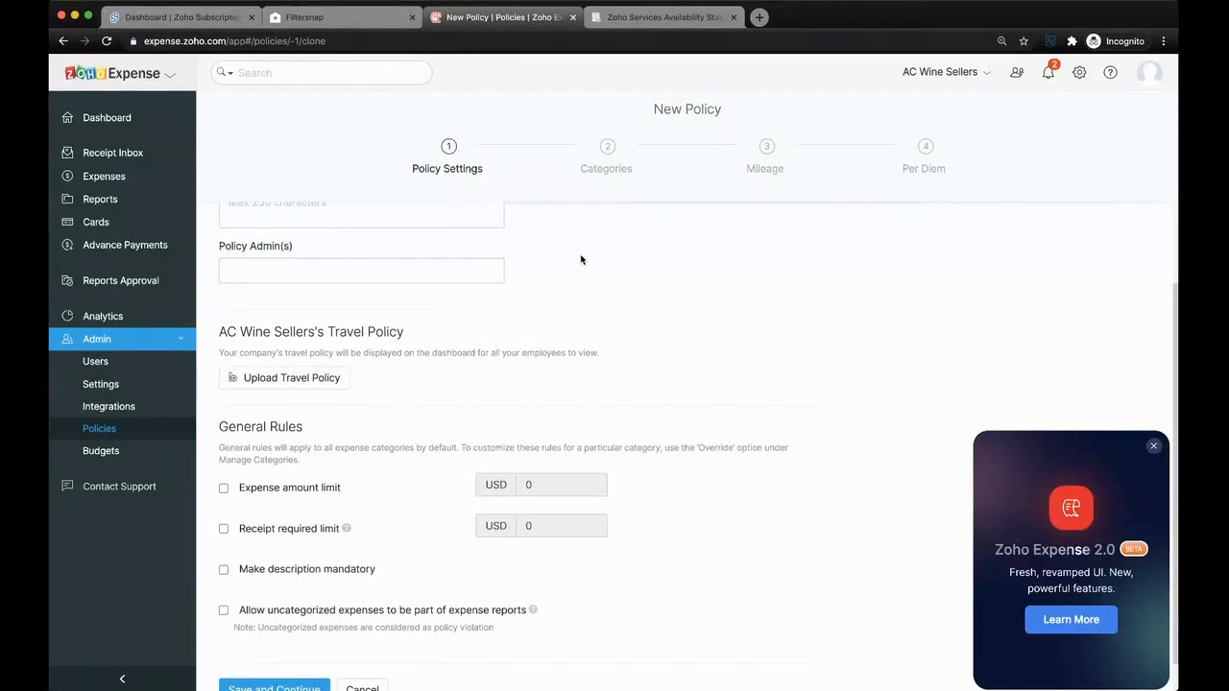
{"action": "scroll", "coordinate": [580, 259], "scroll_direction": "up", "scroll_amount": 2}
{"action": "scroll", "coordinate": [580, 260], "scroll_direction": "down", "scroll_amount": 3}
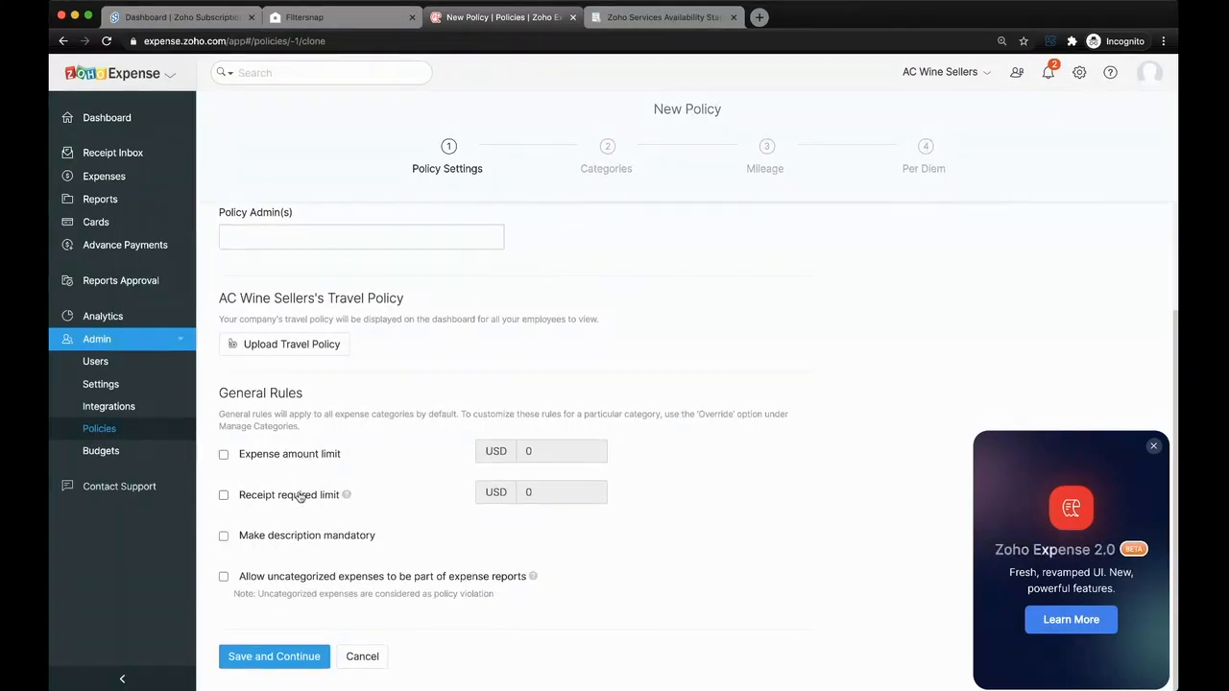
{"action": "scroll", "coordinate": [298, 495], "scroll_direction": "up", "scroll_amount": 3}
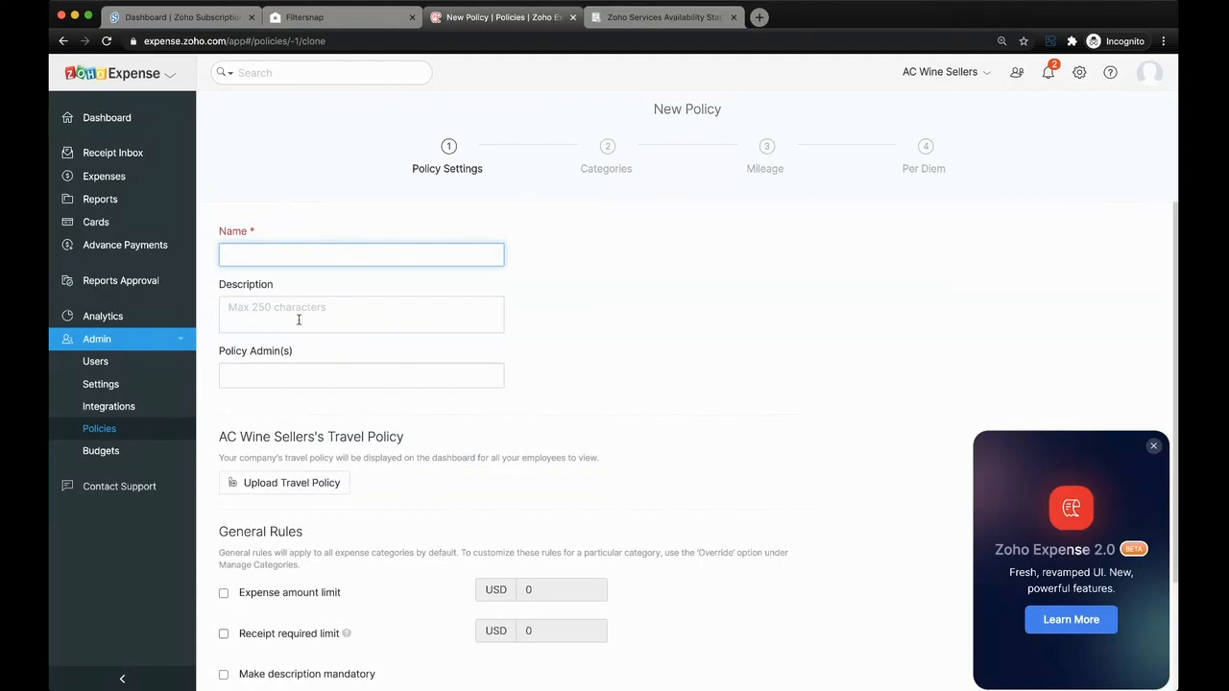
- Name the policy test 2, save its policy settings, and view the categories that can be associated with it
{"action": "type", "text": "test 2"}
{"action": "scroll", "coordinate": [305, 281], "scroll_direction": "down", "scroll_amount": 3}
{"action": "left_click", "coordinate": [269, 657]}
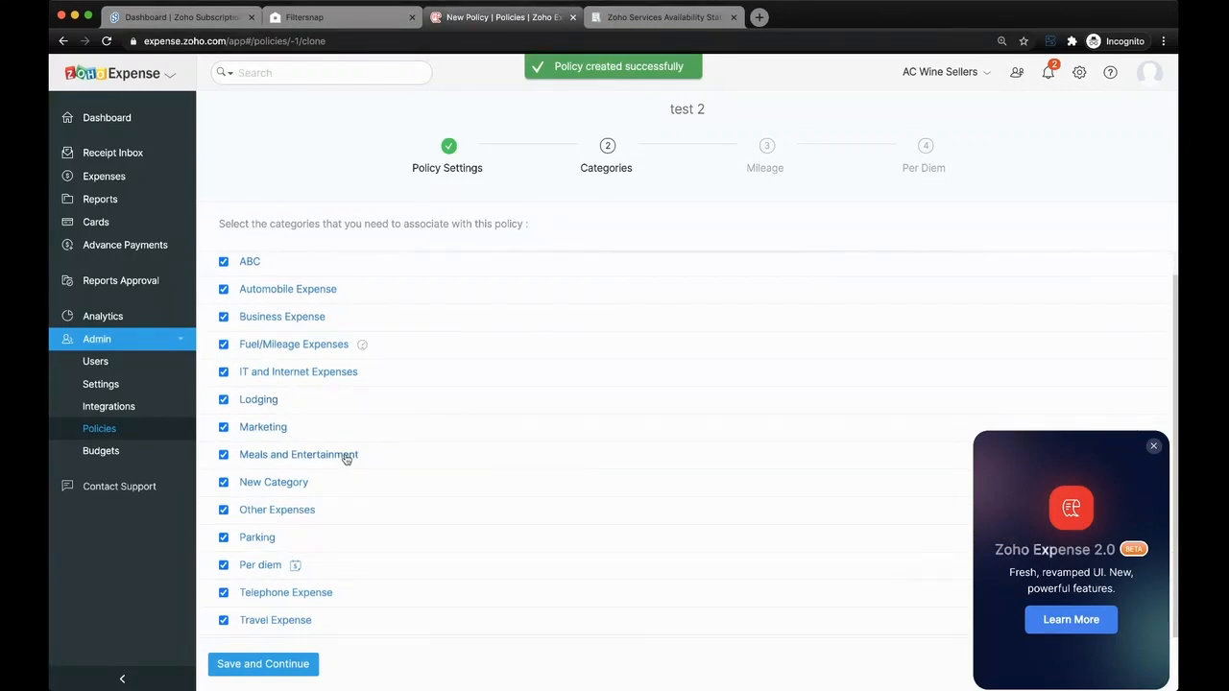
{"action": "scroll", "coordinate": [346, 460], "scroll_direction": "down", "scroll_amount": 2}
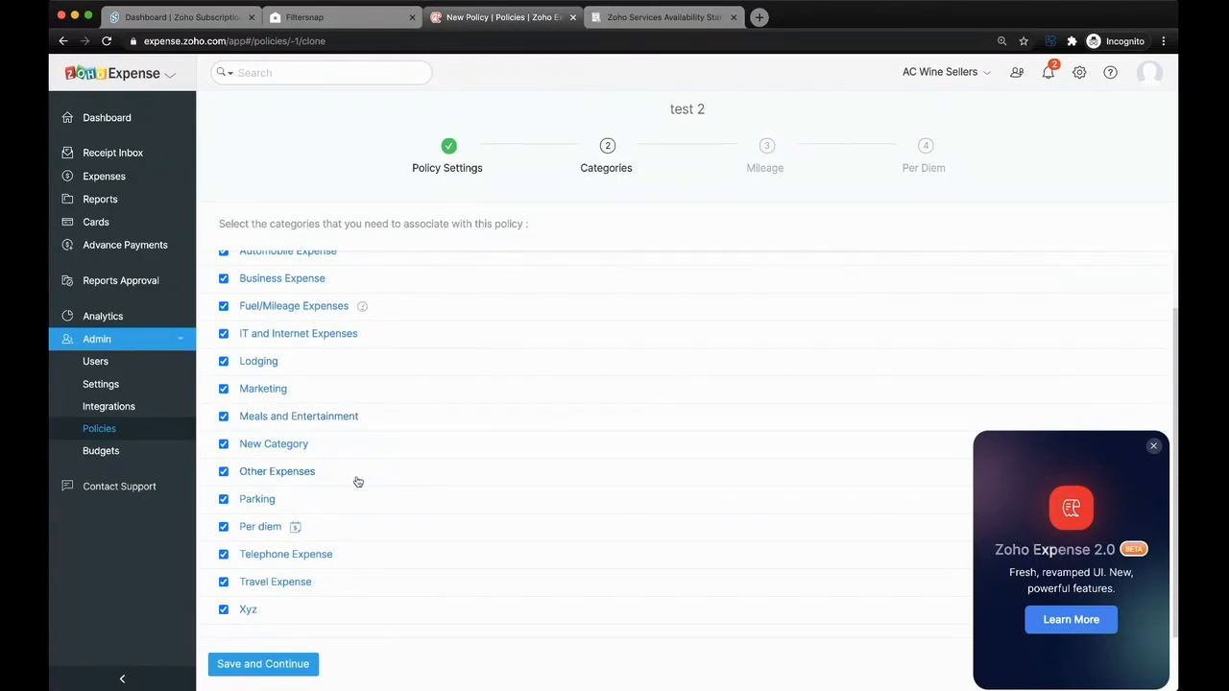
- Review the roles, policies and approvers in the user list, and open the reports awaiting approval
{"action": "left_click", "coordinate": [149, 365]}
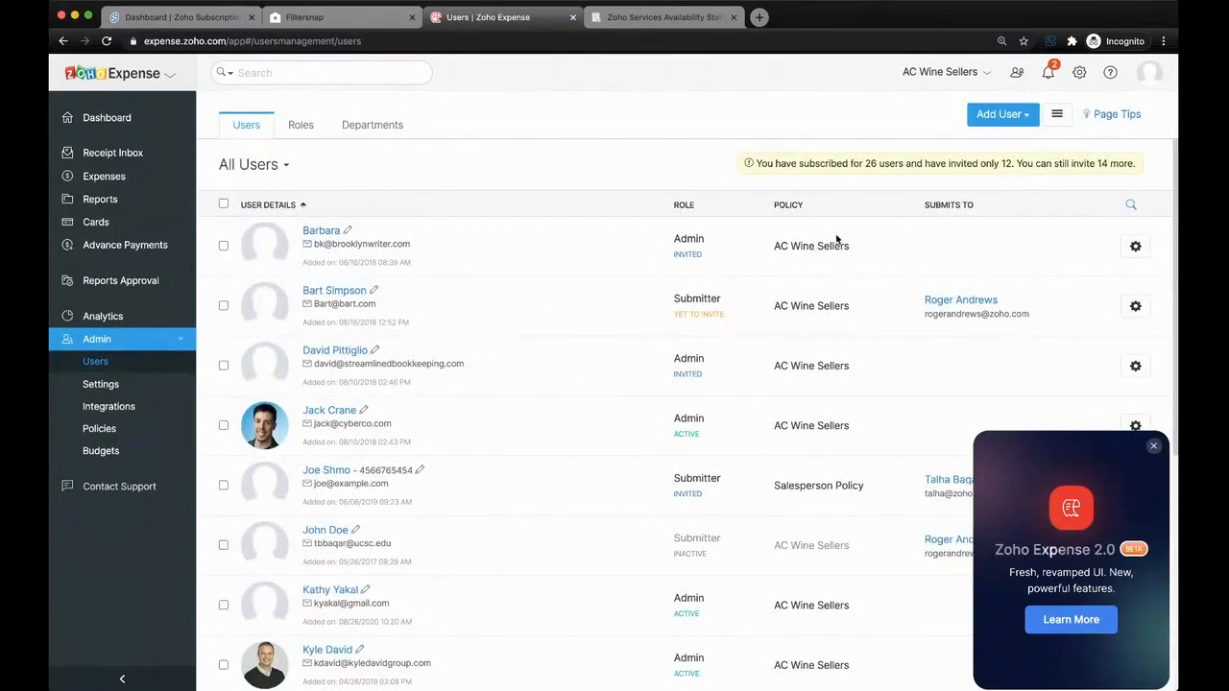
{"action": "scroll", "coordinate": [836, 239], "scroll_direction": "down", "scroll_amount": 3}
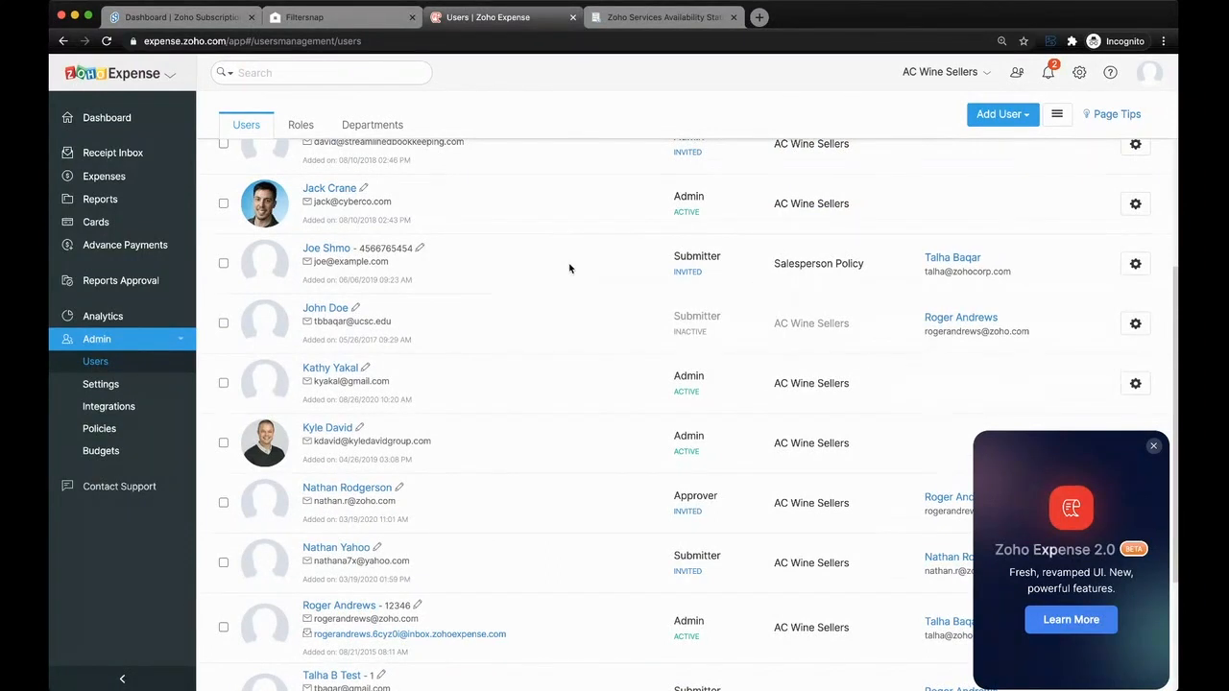
{"action": "scroll", "coordinate": [569, 268], "scroll_direction": "up", "scroll_amount": 2}
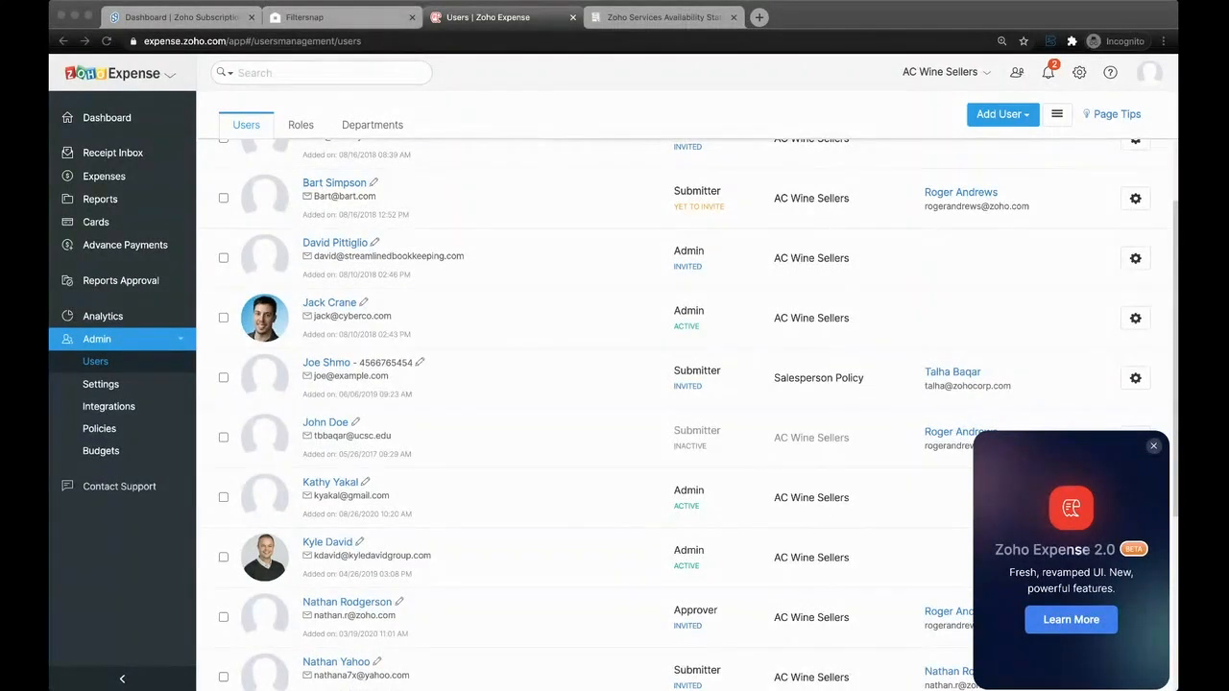
{"action": "left_click", "coordinate": [790, 73]}
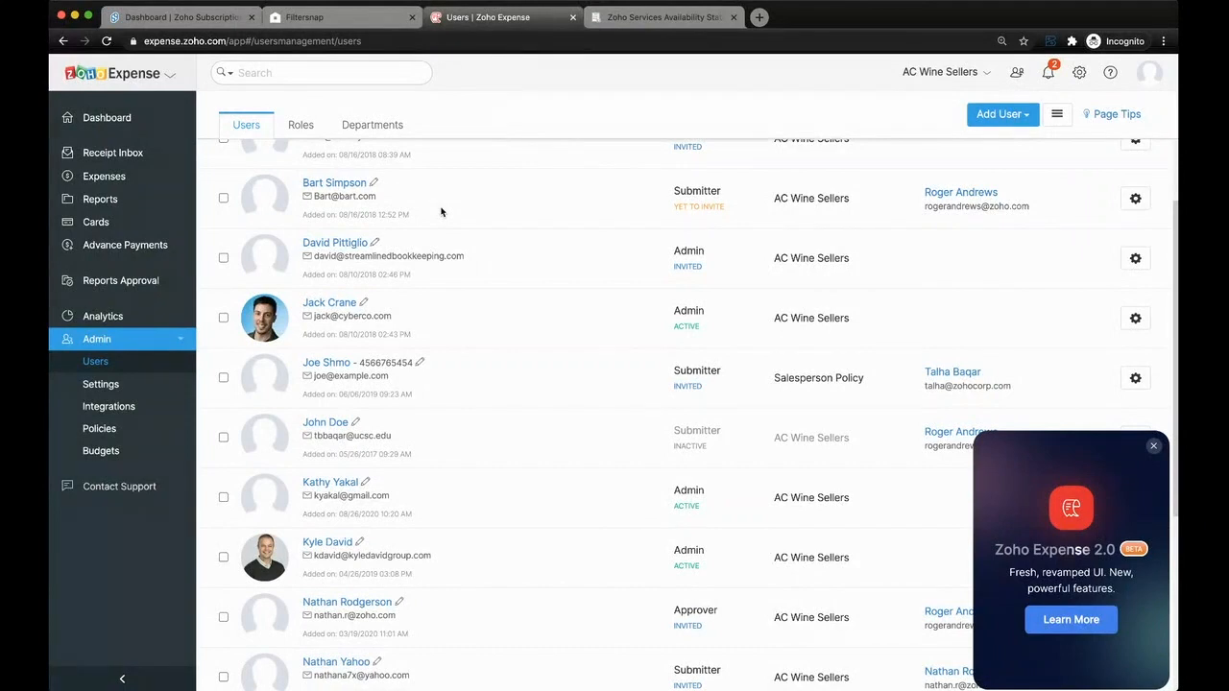
{"action": "left_click", "coordinate": [140, 288]}
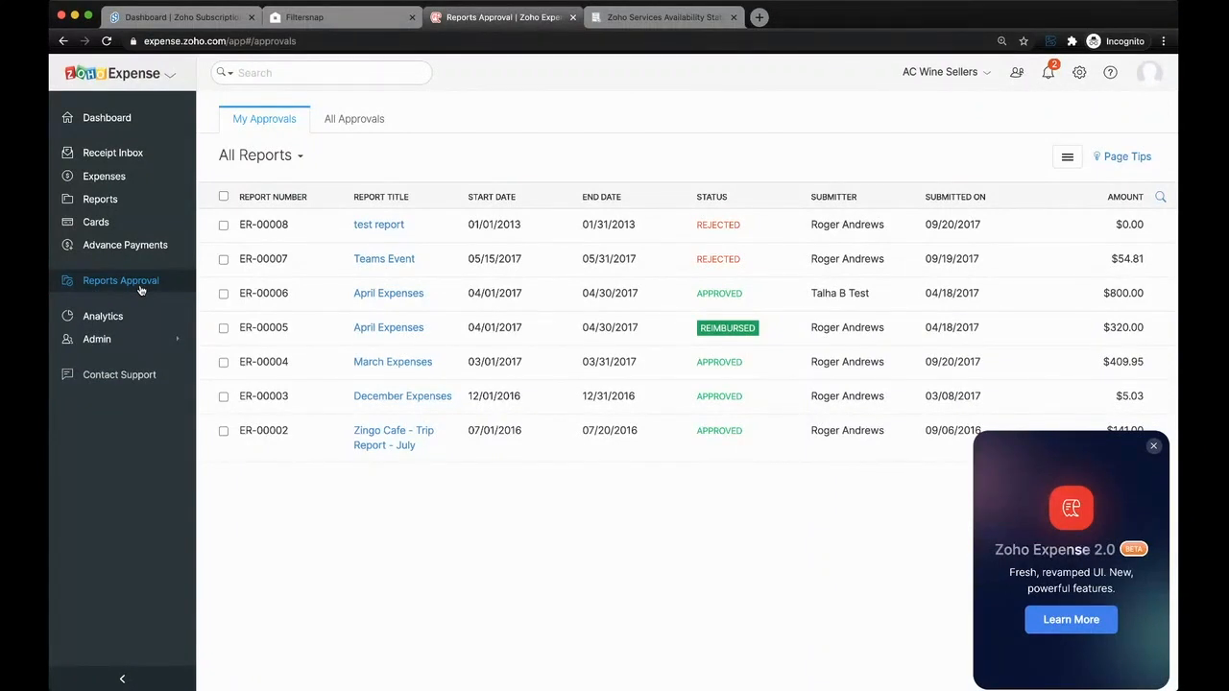
- Start a new expense, select the customer it belongs to, and try its Add To Report option
{"action": "left_click", "coordinate": [156, 182]}
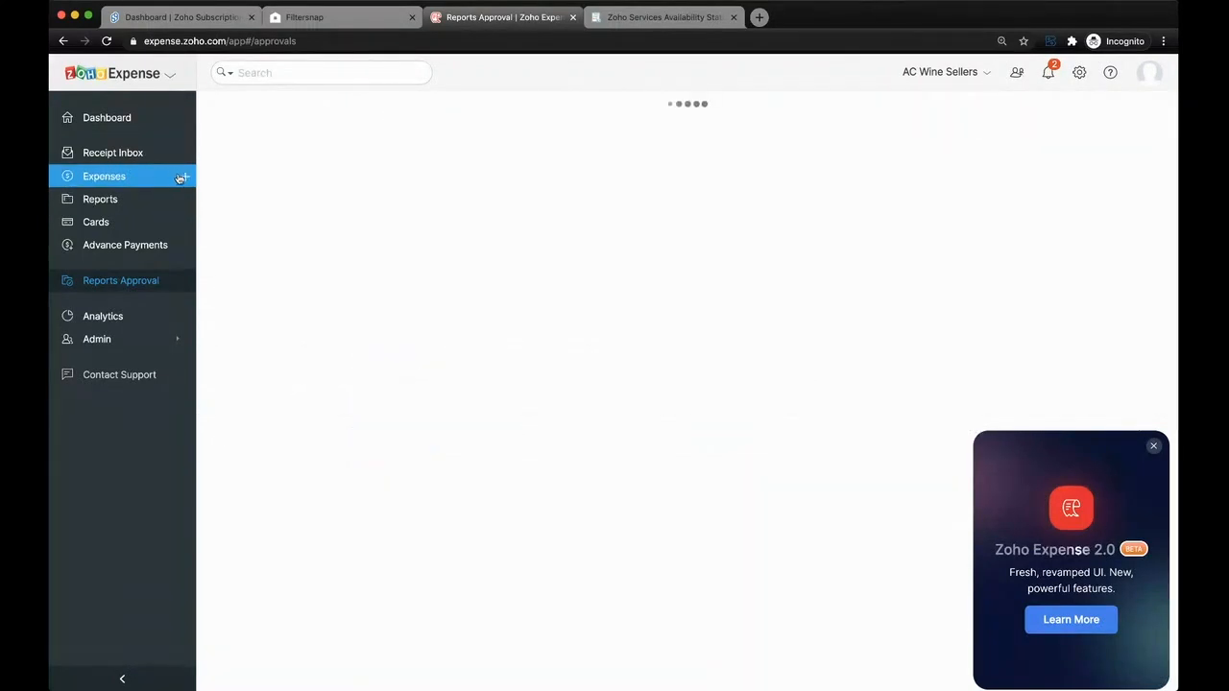
{"action": "left_click", "coordinate": [184, 179]}
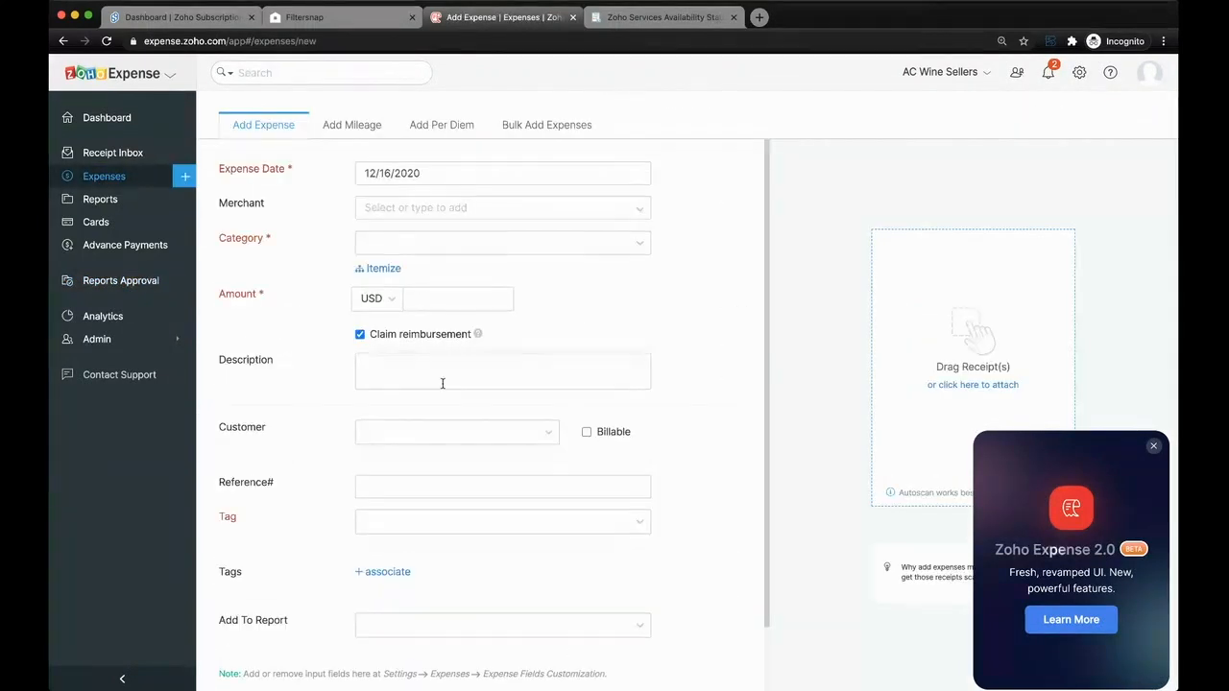
{"action": "scroll", "coordinate": [442, 384], "scroll_direction": "down", "scroll_amount": 1}
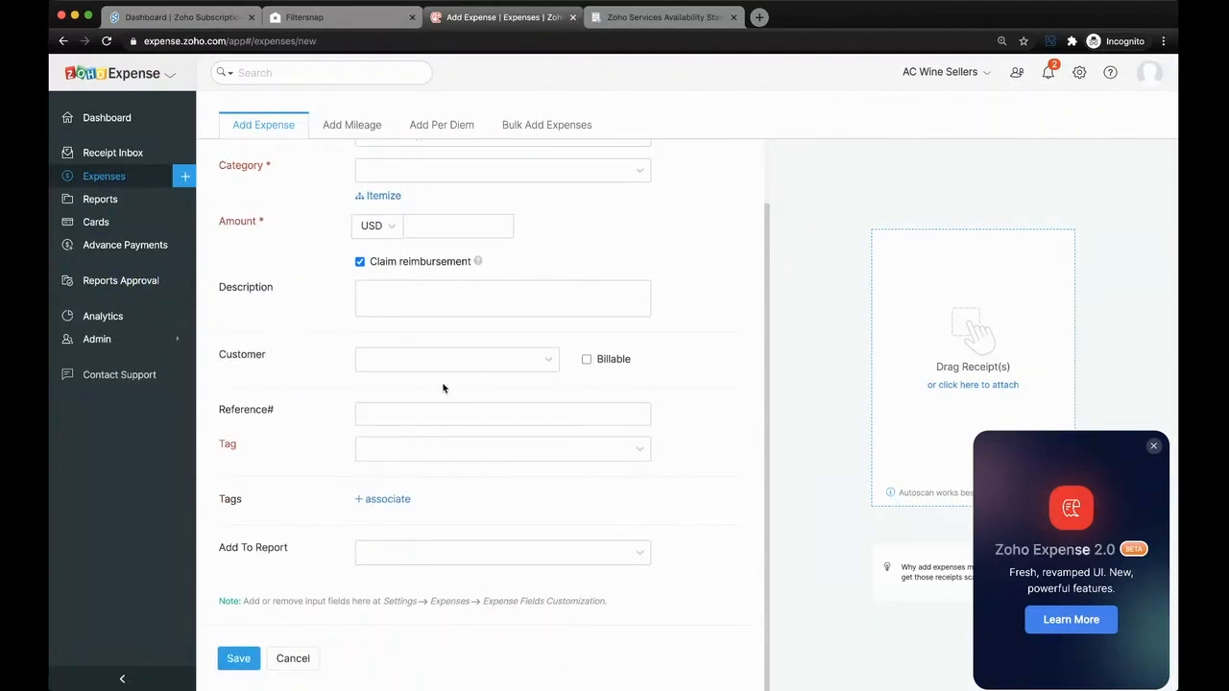
{"action": "left_click", "coordinate": [396, 358]}
{"action": "left_click", "coordinate": [403, 415]}
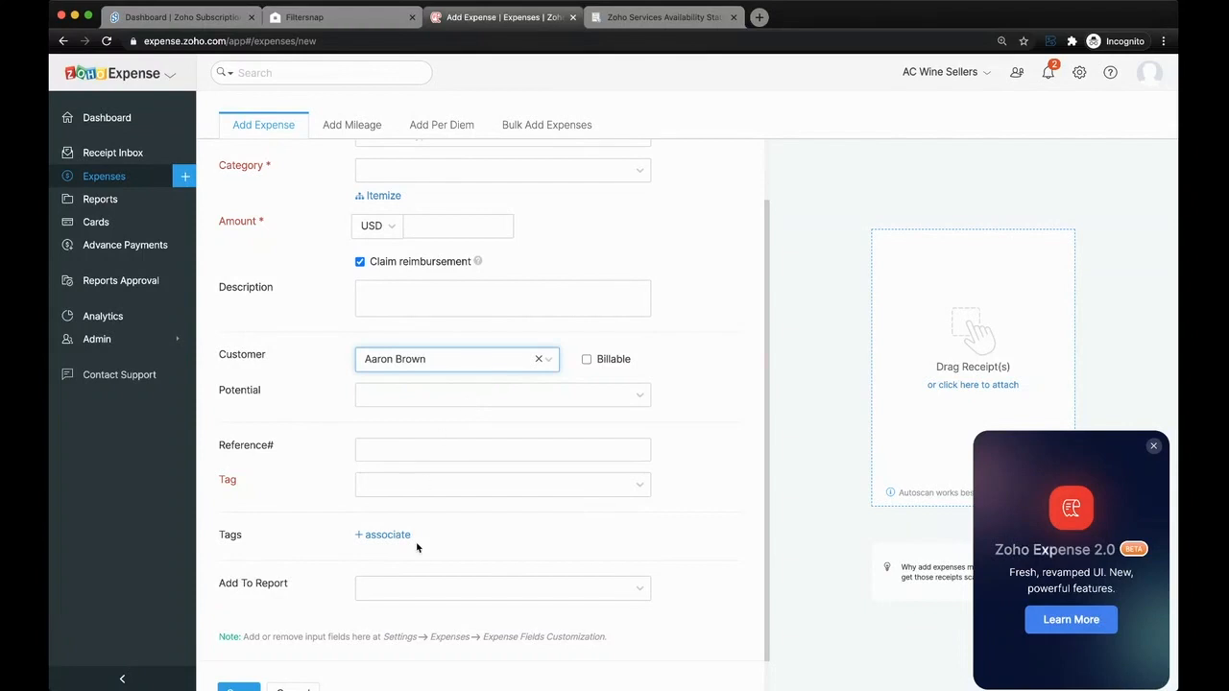
{"action": "scroll", "coordinate": [420, 570], "scroll_direction": "down", "scroll_amount": 1}
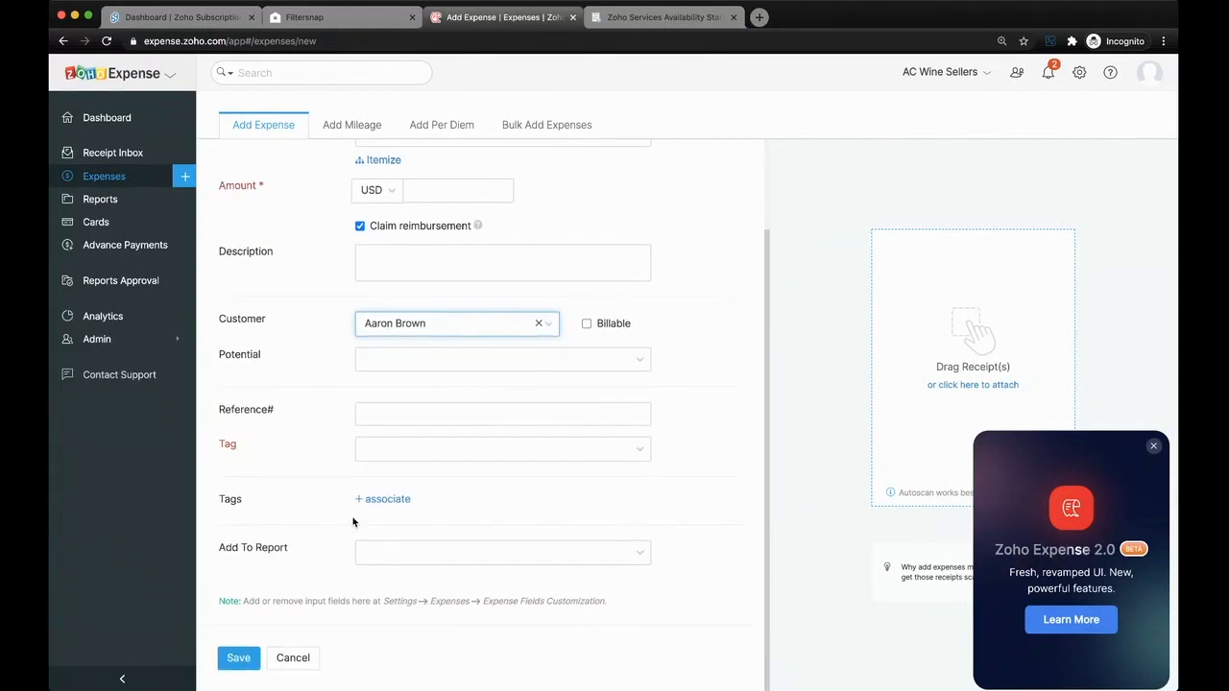
{"action": "left_click", "coordinate": [398, 564]}
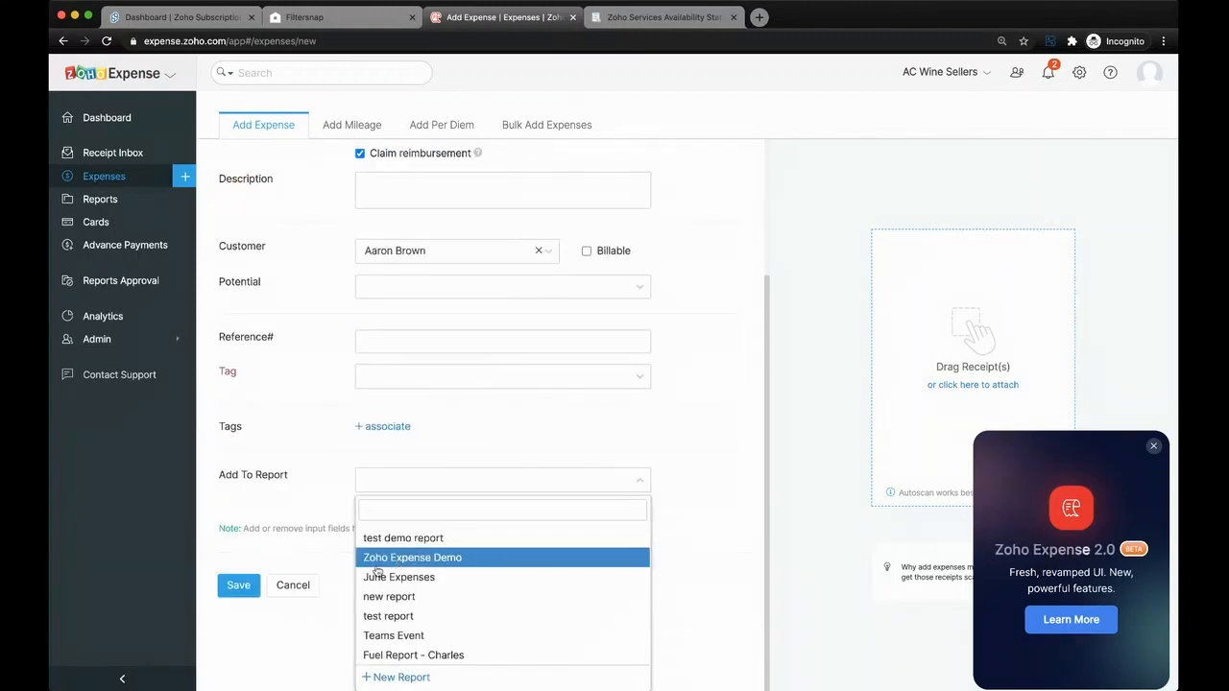
- Open the Test to reject expense report and review its approval details and expense lines
{"action": "left_click", "coordinate": [130, 200]}
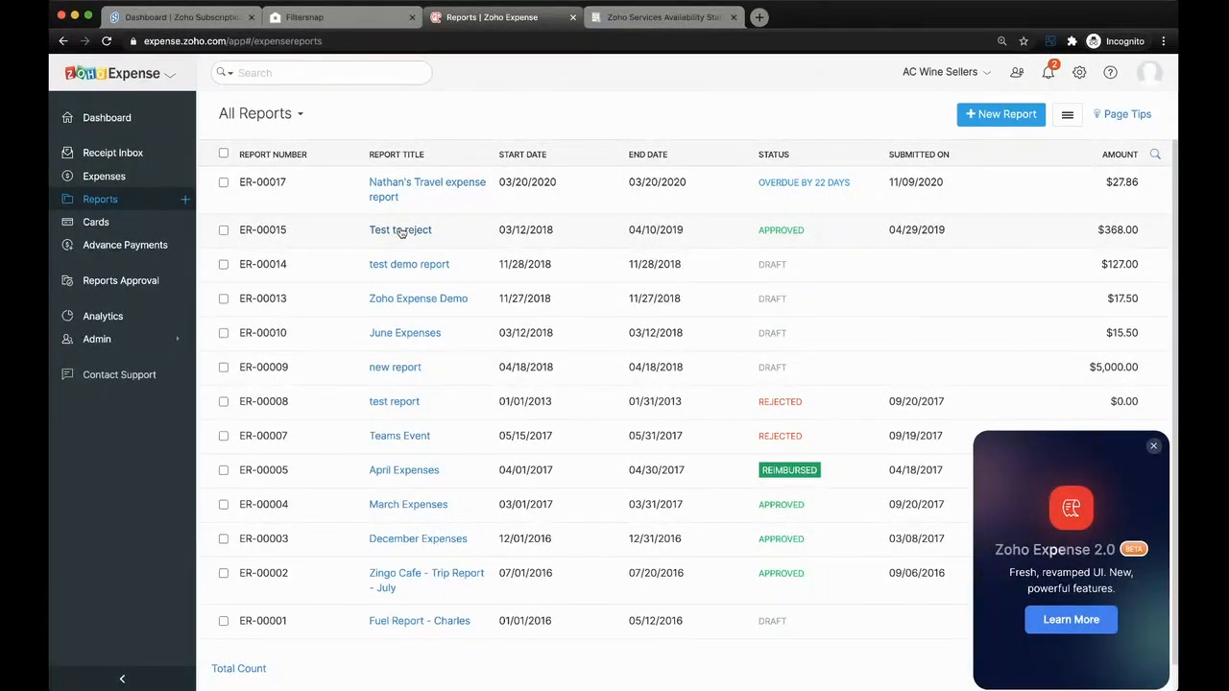
{"action": "left_click", "coordinate": [401, 232]}
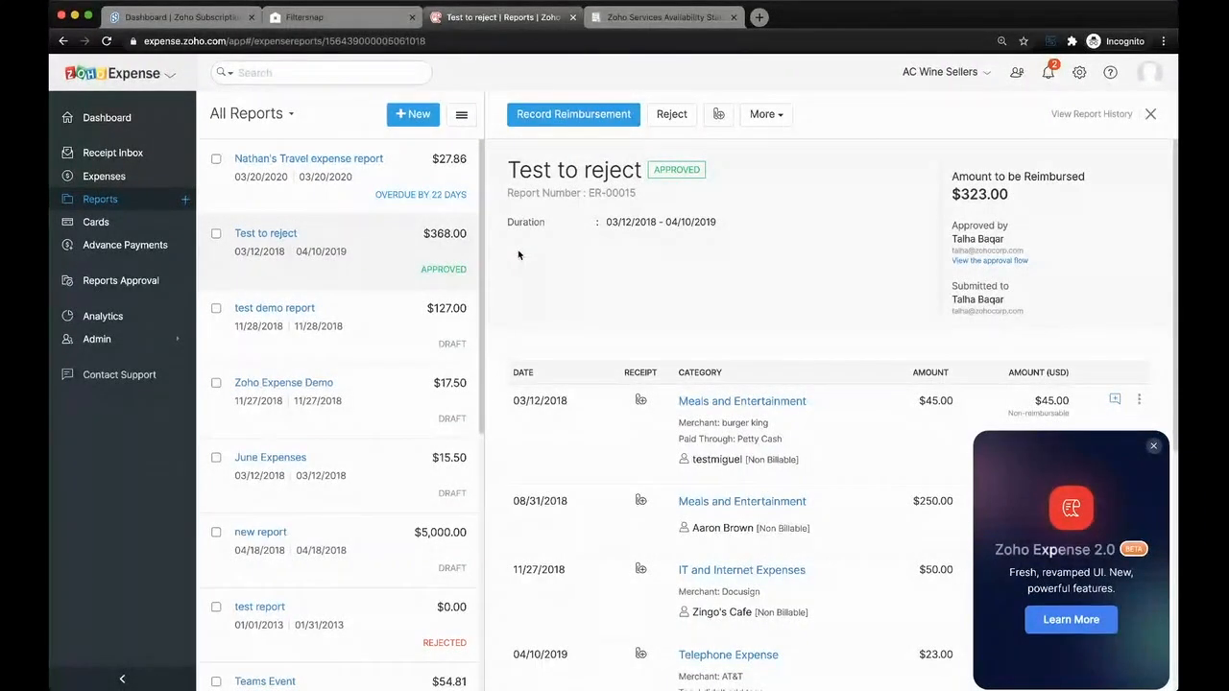
{"action": "scroll", "coordinate": [647, 384], "scroll_direction": "down", "scroll_amount": 2}
{"action": "scroll", "coordinate": [723, 344], "scroll_direction": "up", "scroll_amount": 2}
{"action": "scroll", "coordinate": [767, 392], "scroll_direction": "down", "scroll_amount": 1}
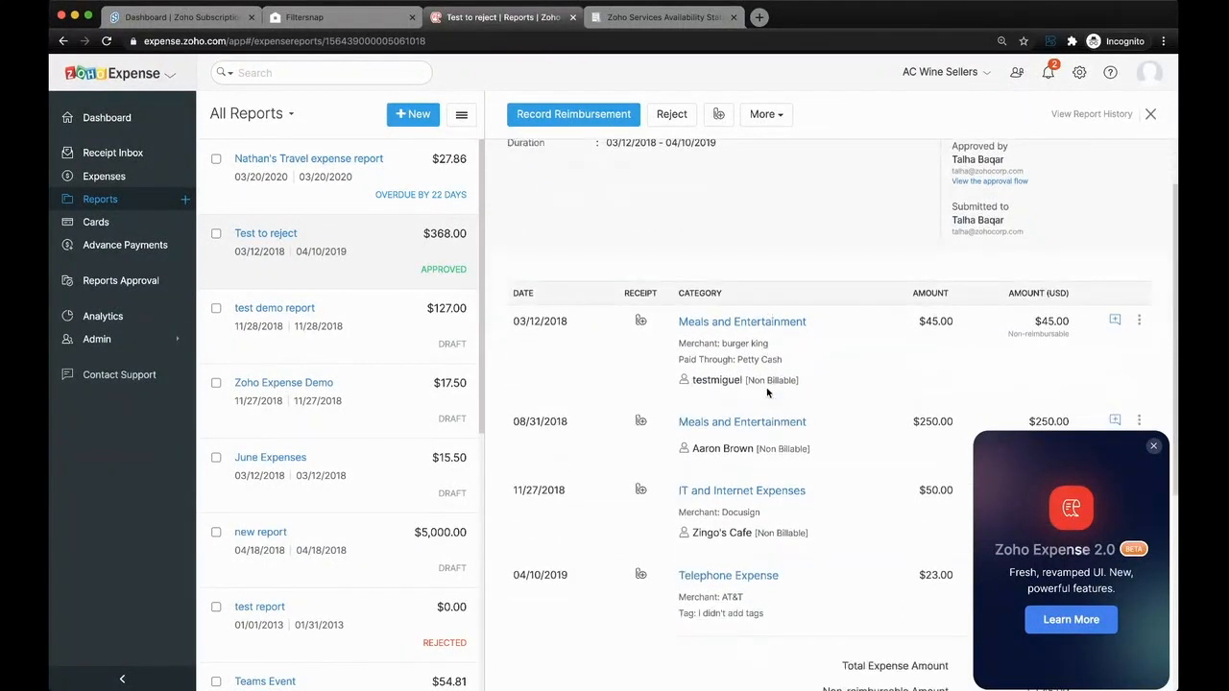
- Return to the user list and open the third user's details for editing
{"action": "left_click", "coordinate": [1079, 72]}
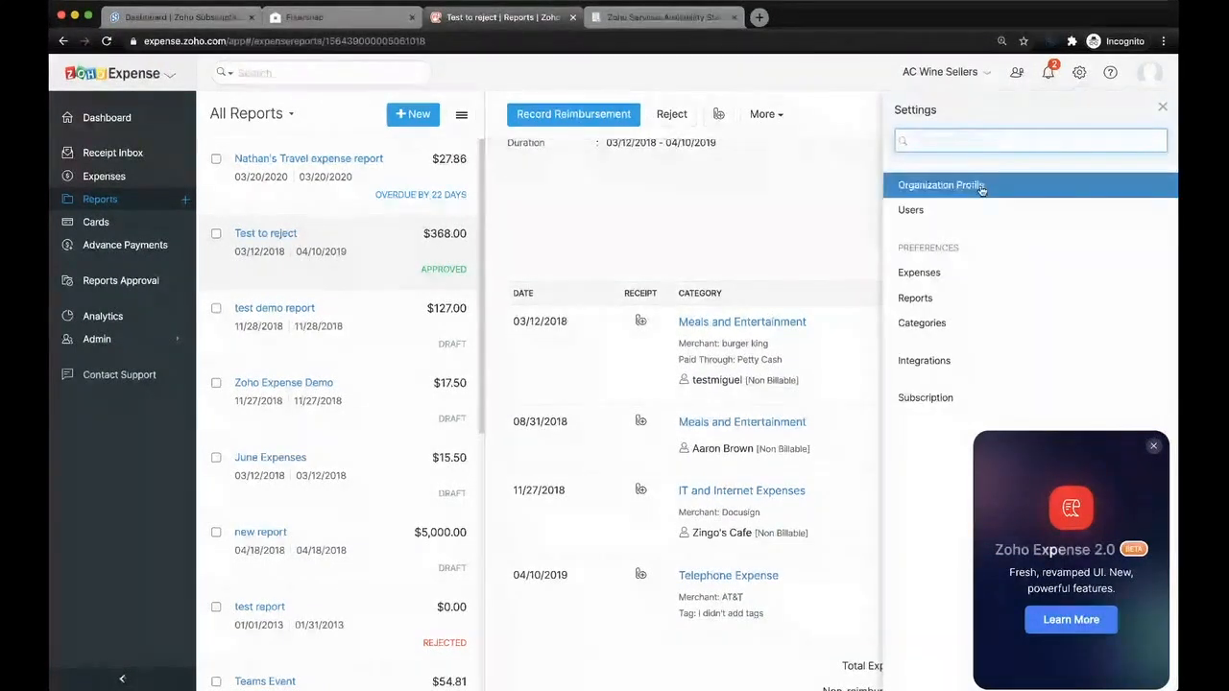
{"action": "left_click", "coordinate": [942, 209]}
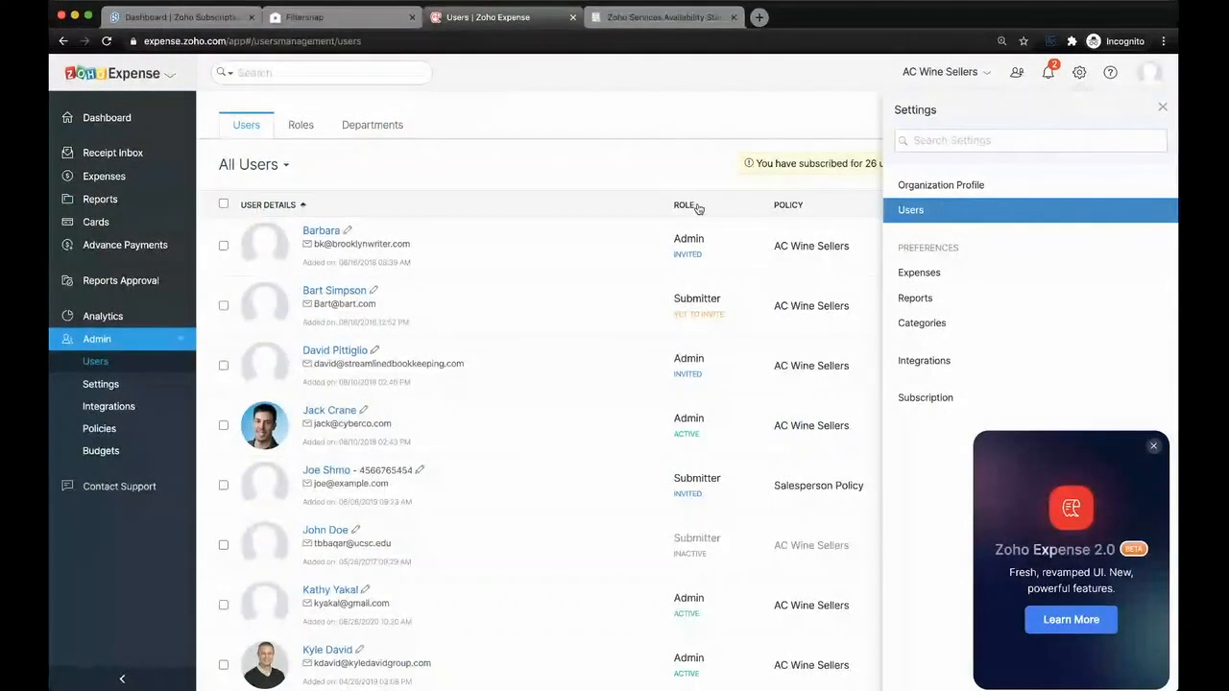
{"action": "left_click", "coordinate": [638, 171]}
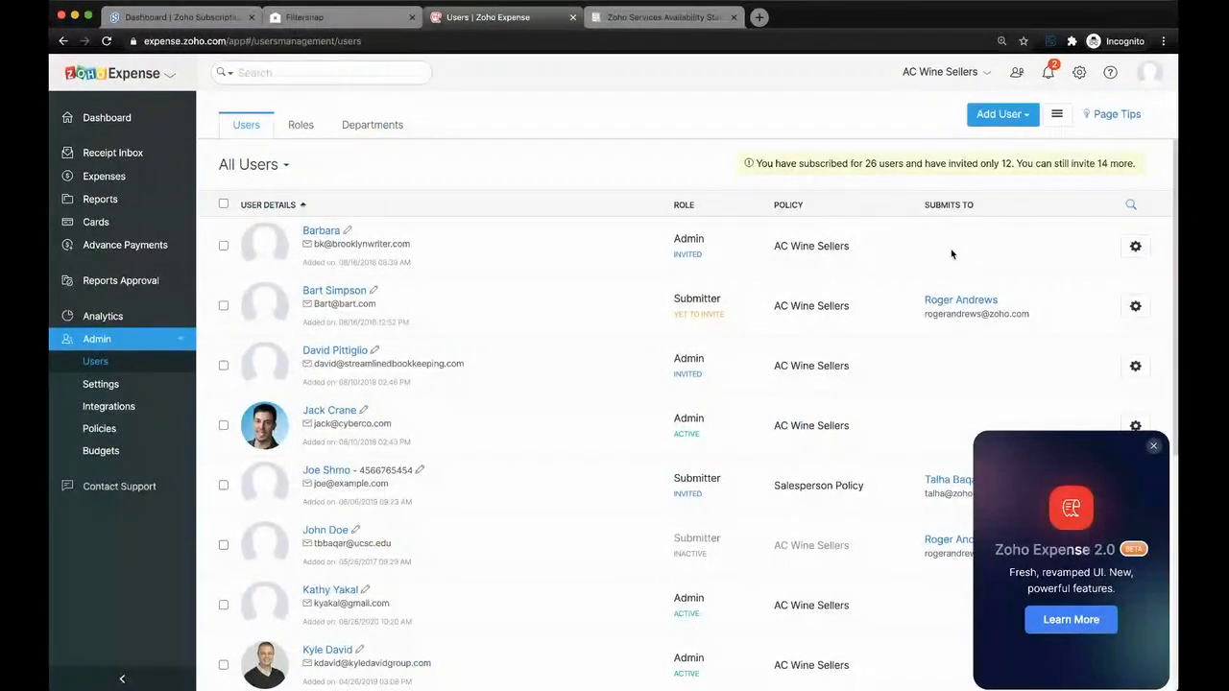
{"action": "scroll", "coordinate": [960, 244], "scroll_direction": "down", "scroll_amount": 1}
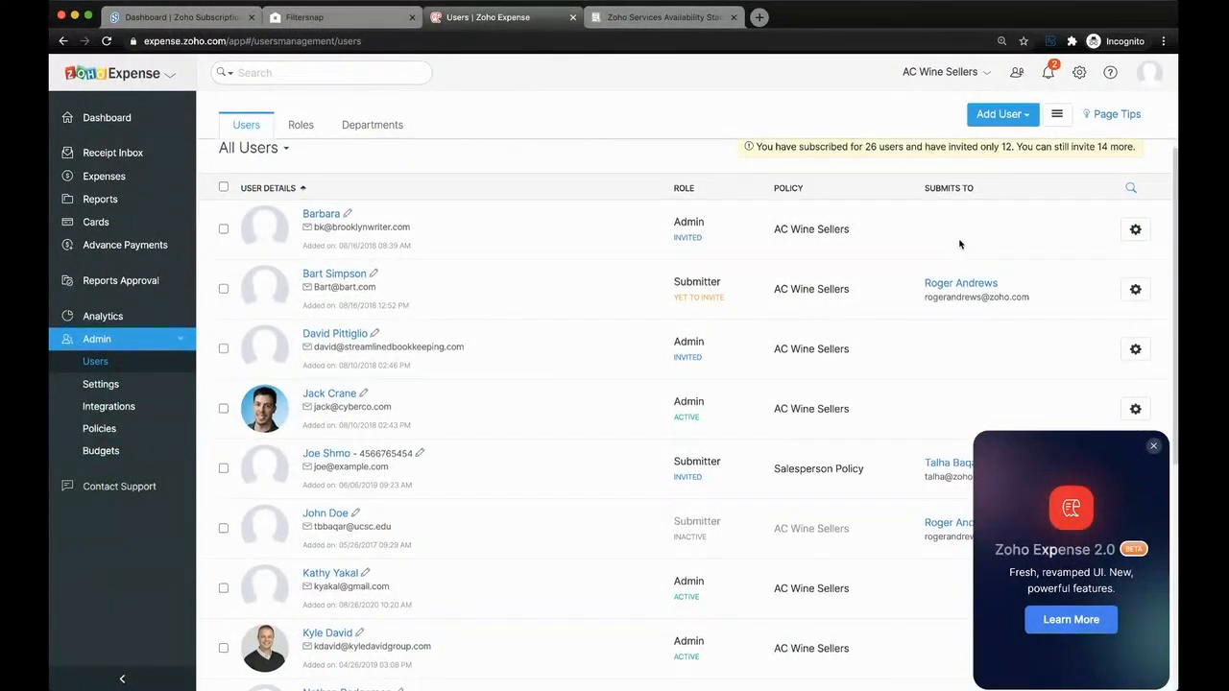
{"action": "left_click", "coordinate": [374, 335]}
{"action": "scroll", "coordinate": [487, 339], "scroll_direction": "down", "scroll_amount": 1}
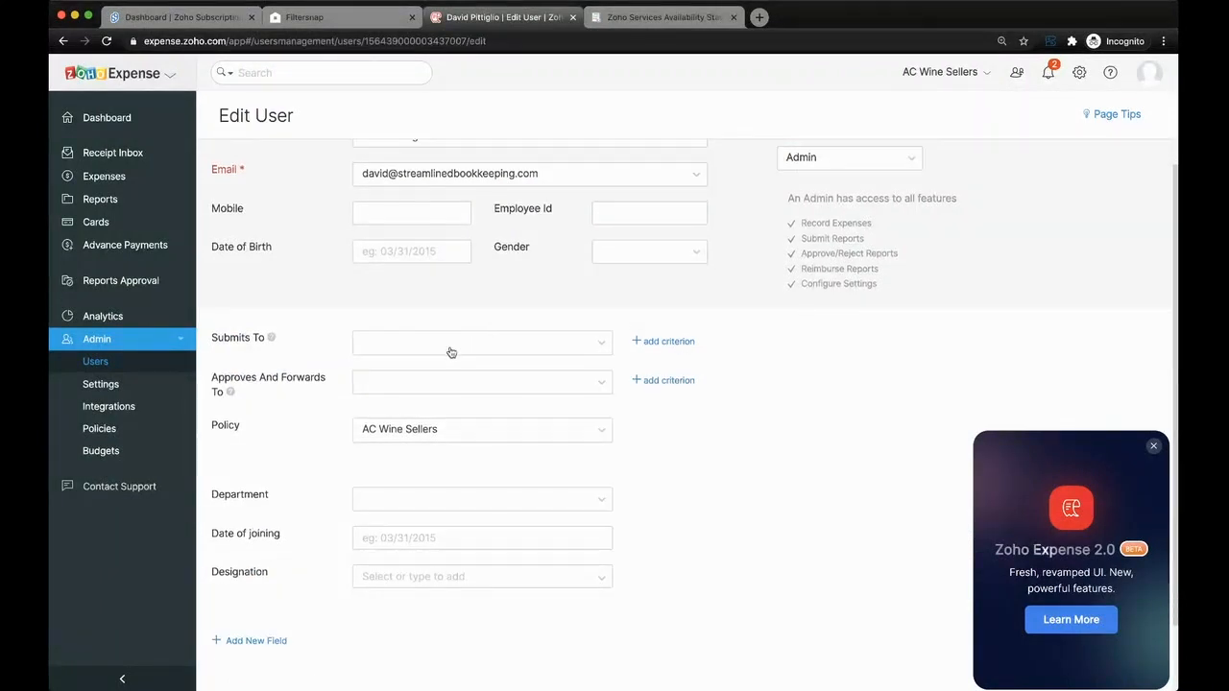
- Set the third listed person as the user's Submits To approver and add an amount-exceeds criterion
{"action": "left_click", "coordinate": [450, 352]}
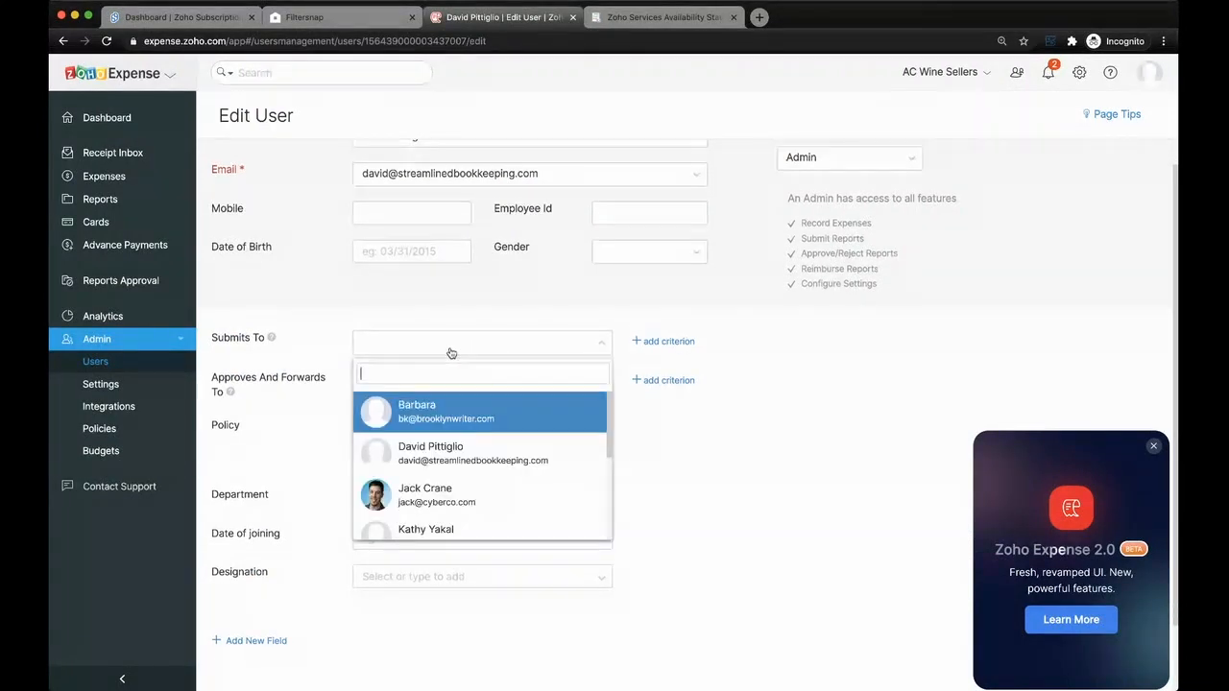
{"action": "left_click", "coordinate": [477, 491]}
{"action": "scroll", "coordinate": [529, 384], "scroll_direction": "up", "scroll_amount": 1}
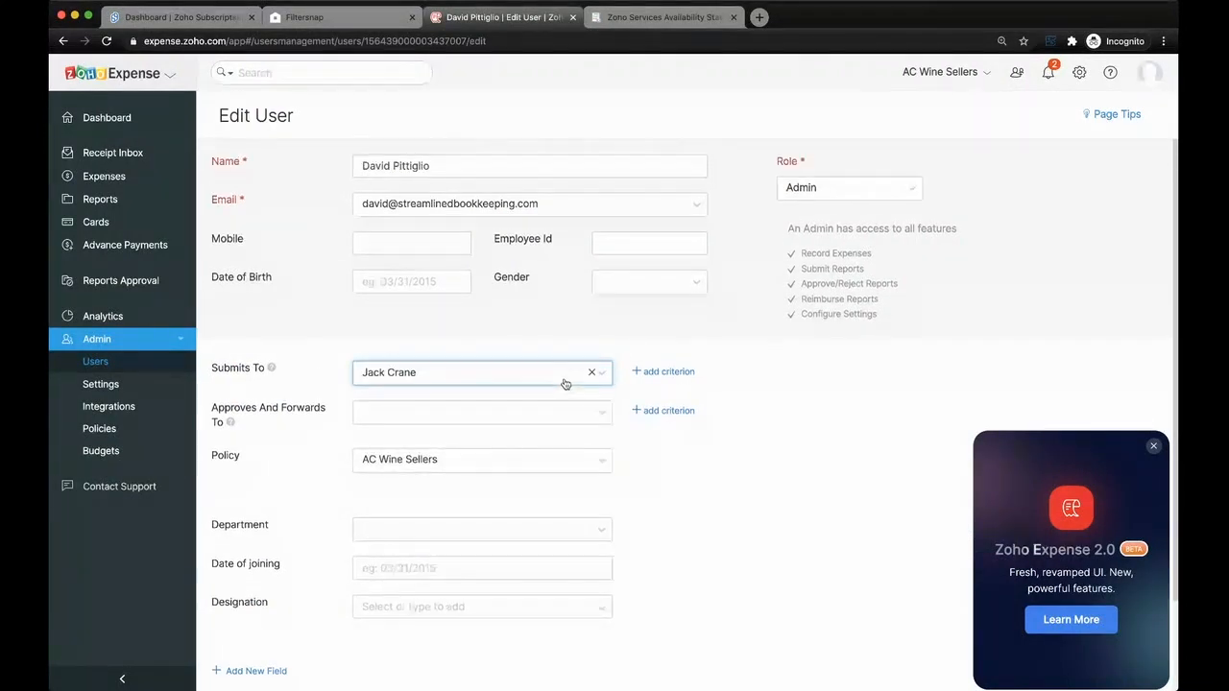
{"action": "left_click", "coordinate": [644, 372]}
{"action": "left_click_drag", "start_coordinate": [760, 374], "coordinate": [732, 374]}
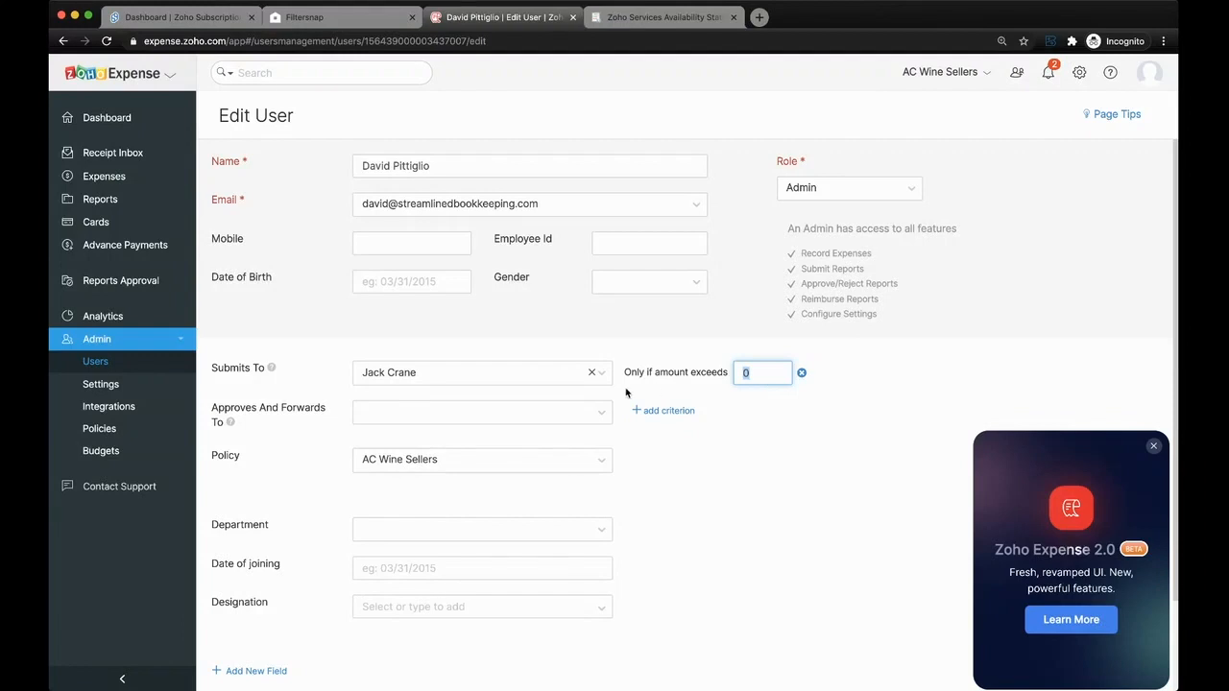
- Set the first listed person under Approves And Forwards To and add an amount-exceeds criterion
{"action": "left_click", "coordinate": [527, 417]}
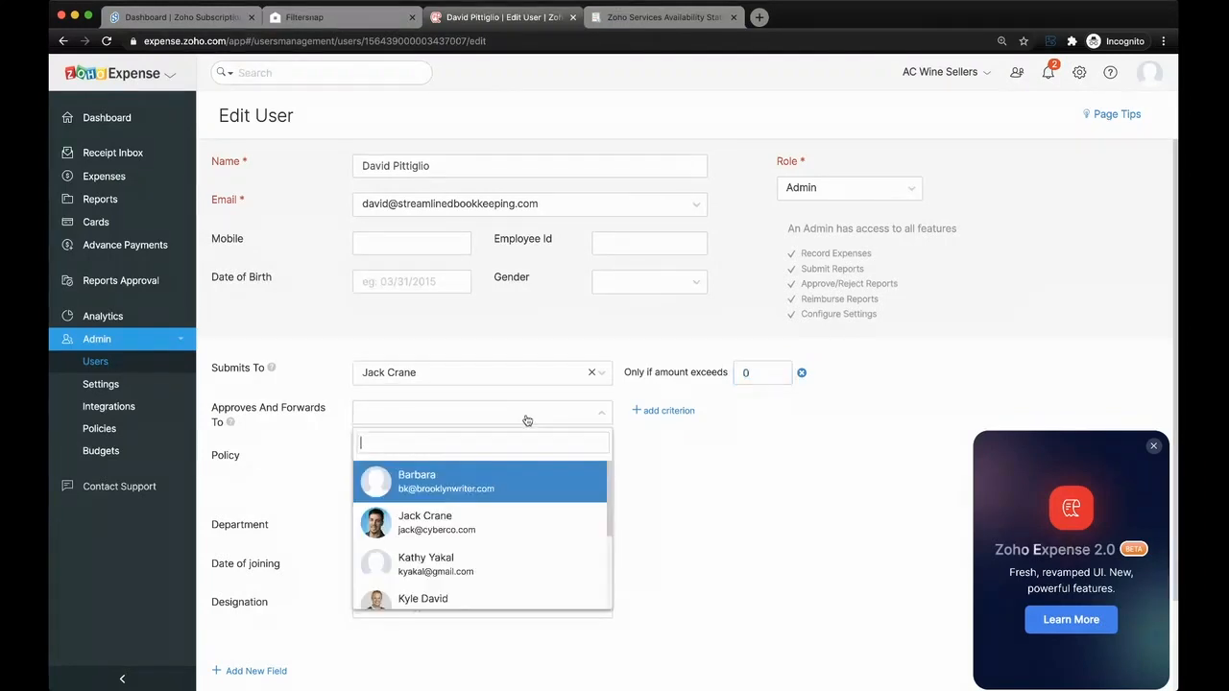
{"action": "left_click", "coordinate": [519, 476]}
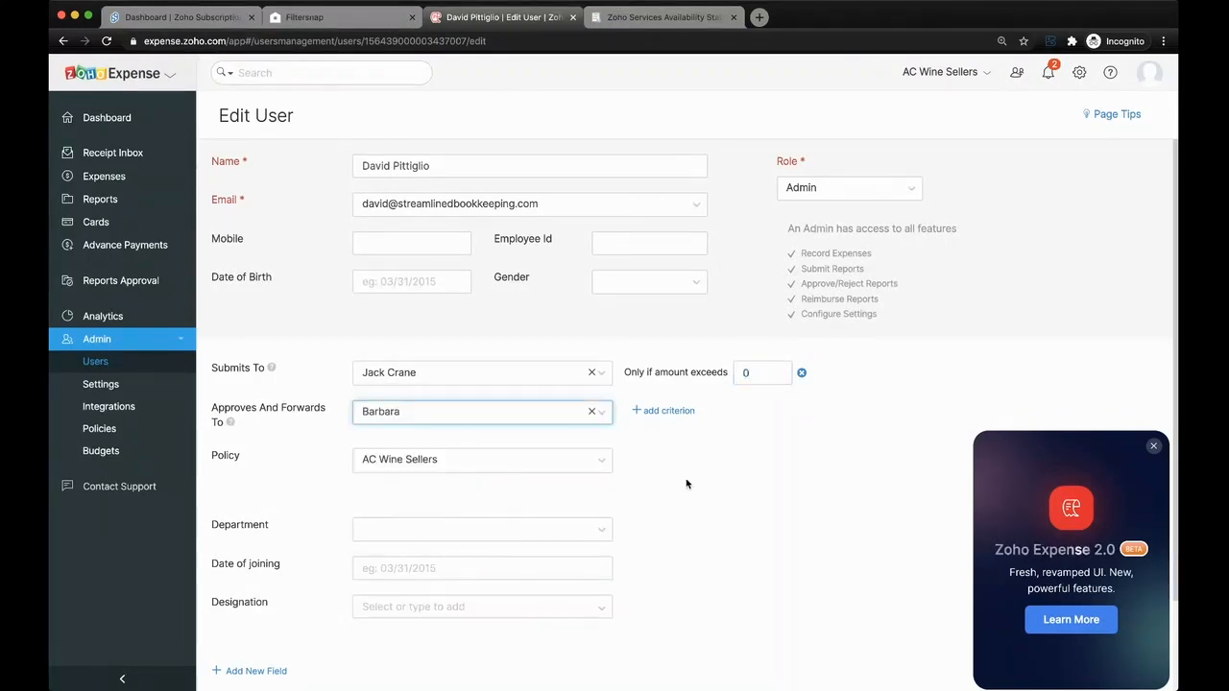
{"action": "scroll", "coordinate": [668, 415], "scroll_direction": "down", "scroll_amount": 1}
{"action": "left_click", "coordinate": [669, 391]}
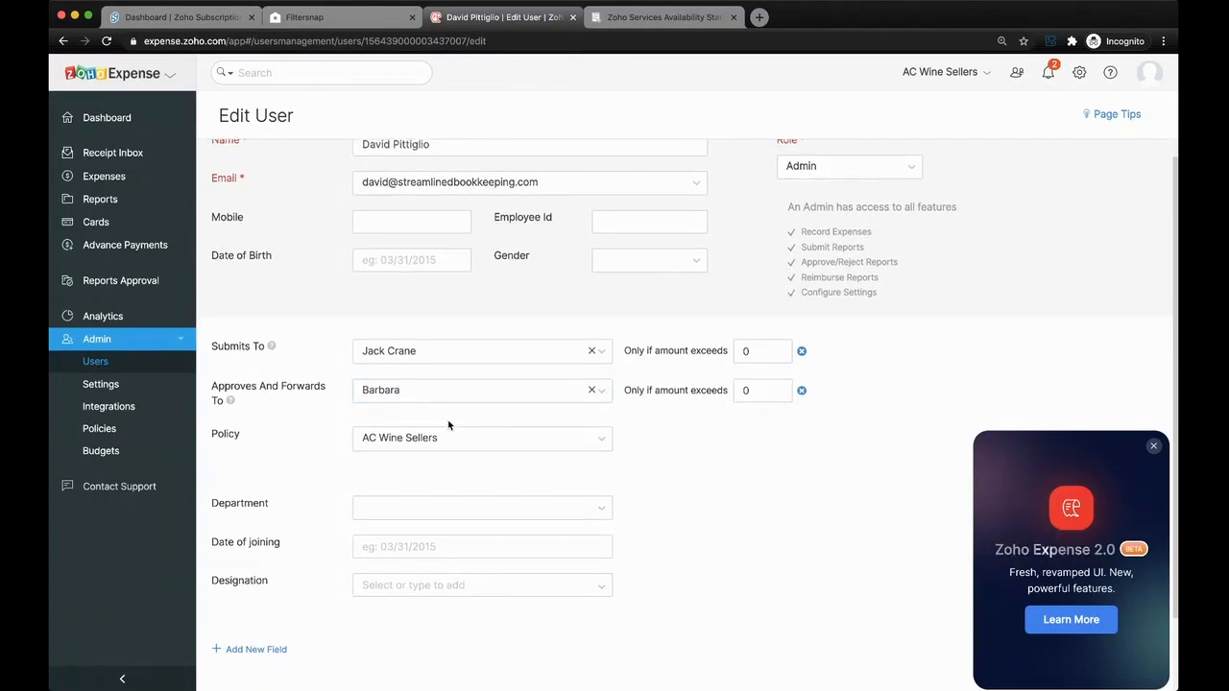
- Look over the Edit User form, leave it without saving, and return to the list of all expense reports
{"action": "scroll", "coordinate": [522, 510], "scroll_direction": "down", "scroll_amount": 1}
{"action": "scroll", "coordinate": [522, 510], "scroll_direction": "up", "scroll_amount": 2}
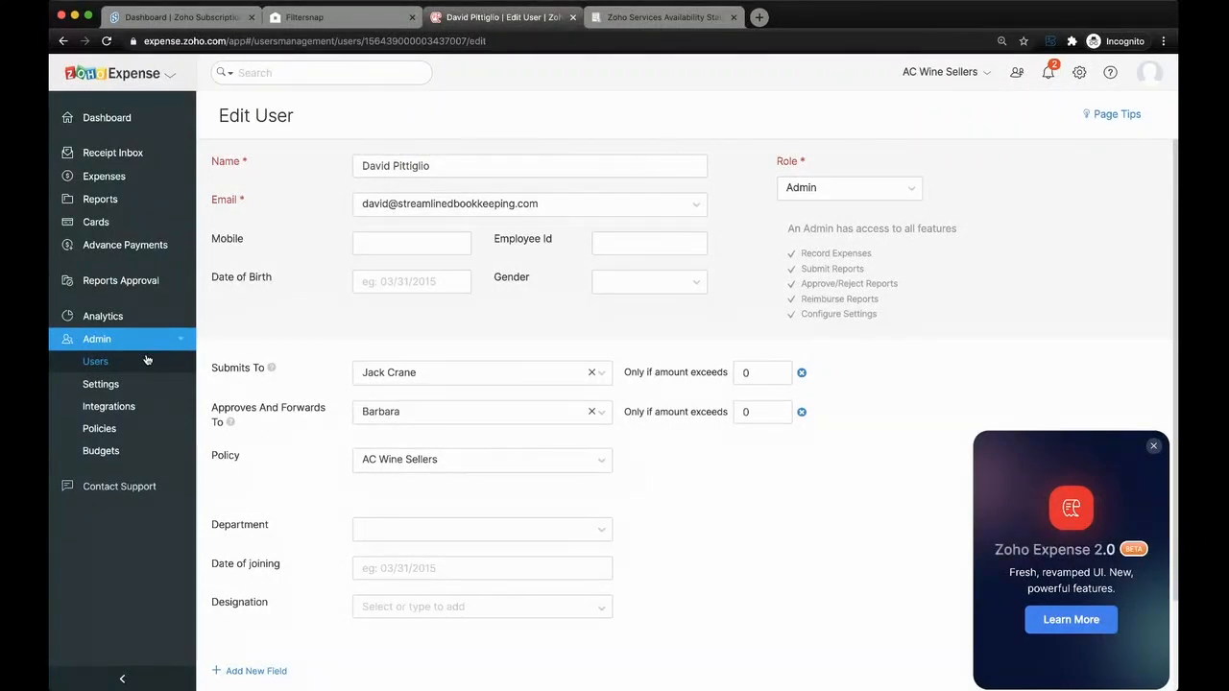
{"action": "left_click", "coordinate": [132, 279]}
{"action": "left_click", "coordinate": [105, 197]}
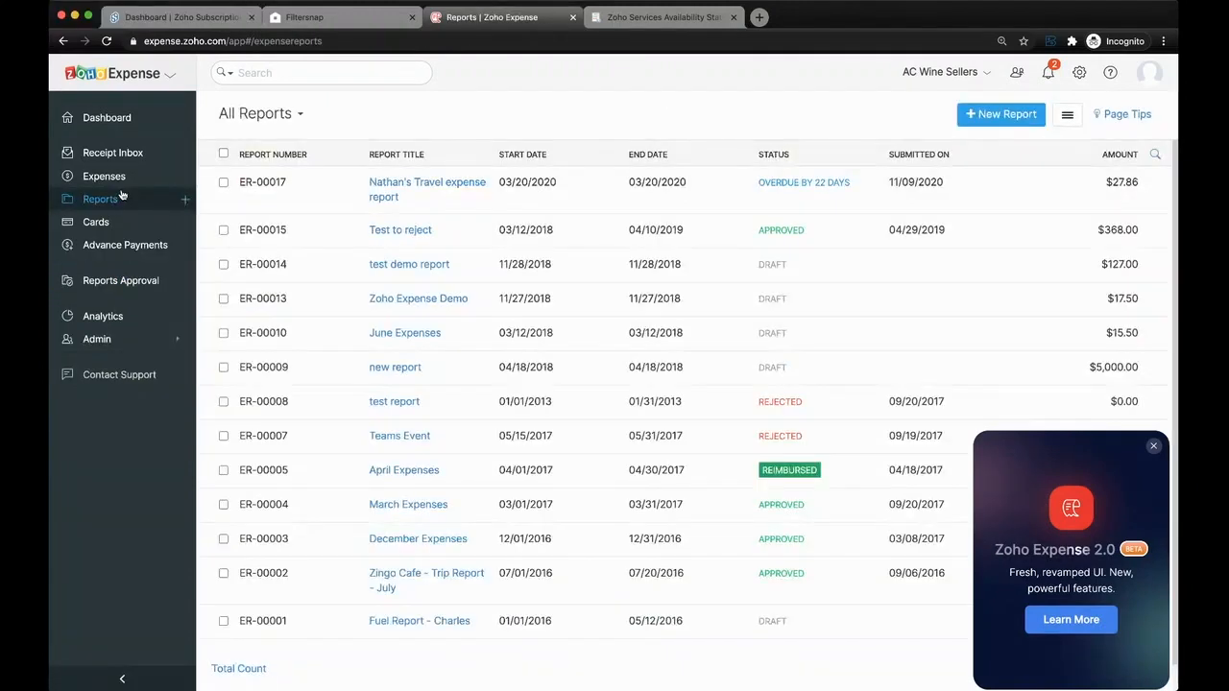
- Open the overdue travel expense report at the head of the reports list and review its expenses, totals and history
{"action": "left_click", "coordinate": [436, 182]}
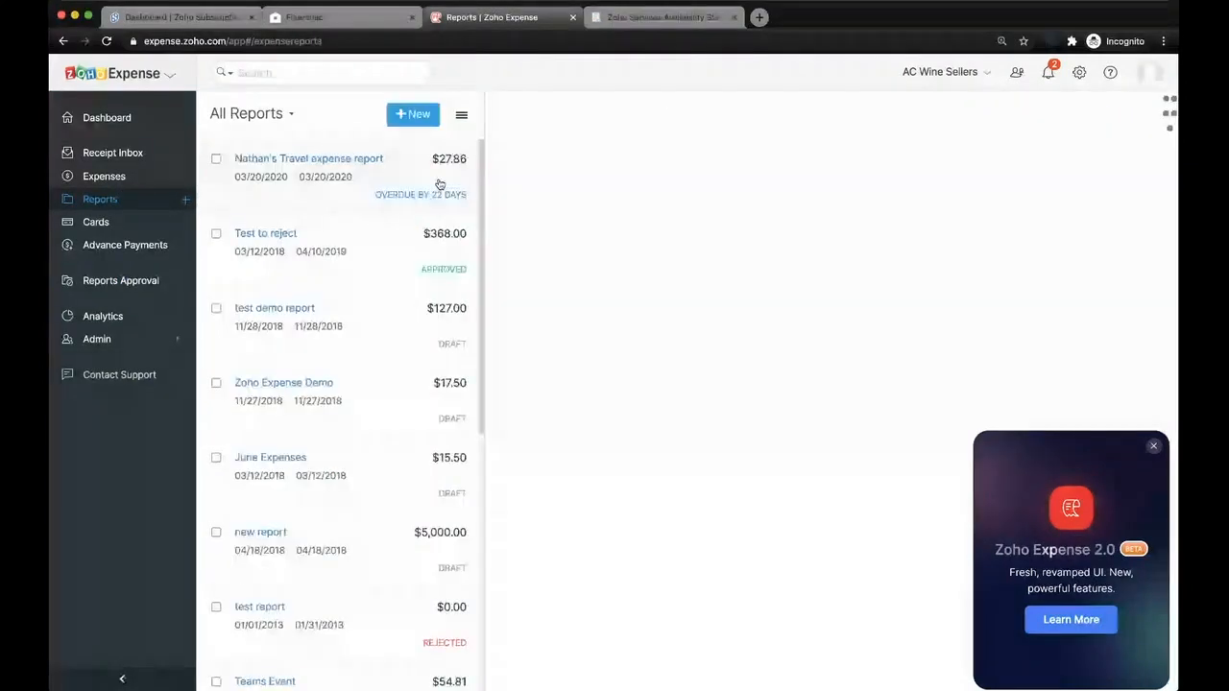
{"action": "scroll", "coordinate": [681, 394], "scroll_direction": "down", "scroll_amount": 1}
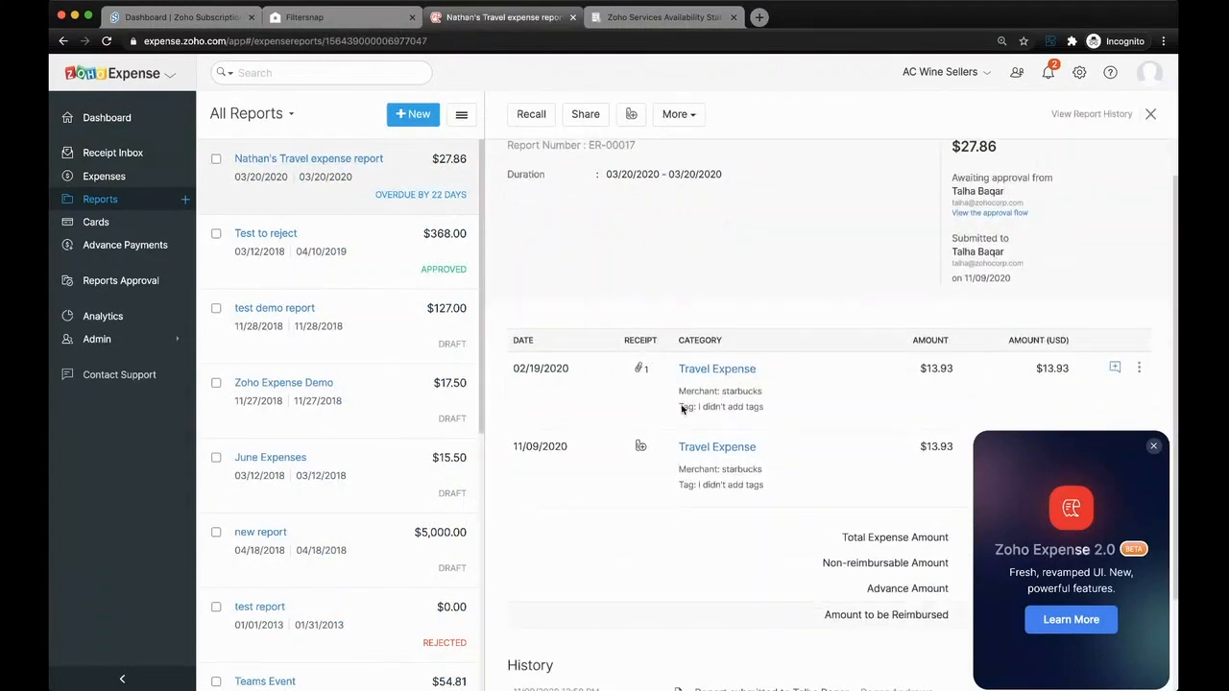
{"action": "scroll", "coordinate": [711, 405], "scroll_direction": "down", "scroll_amount": 3}
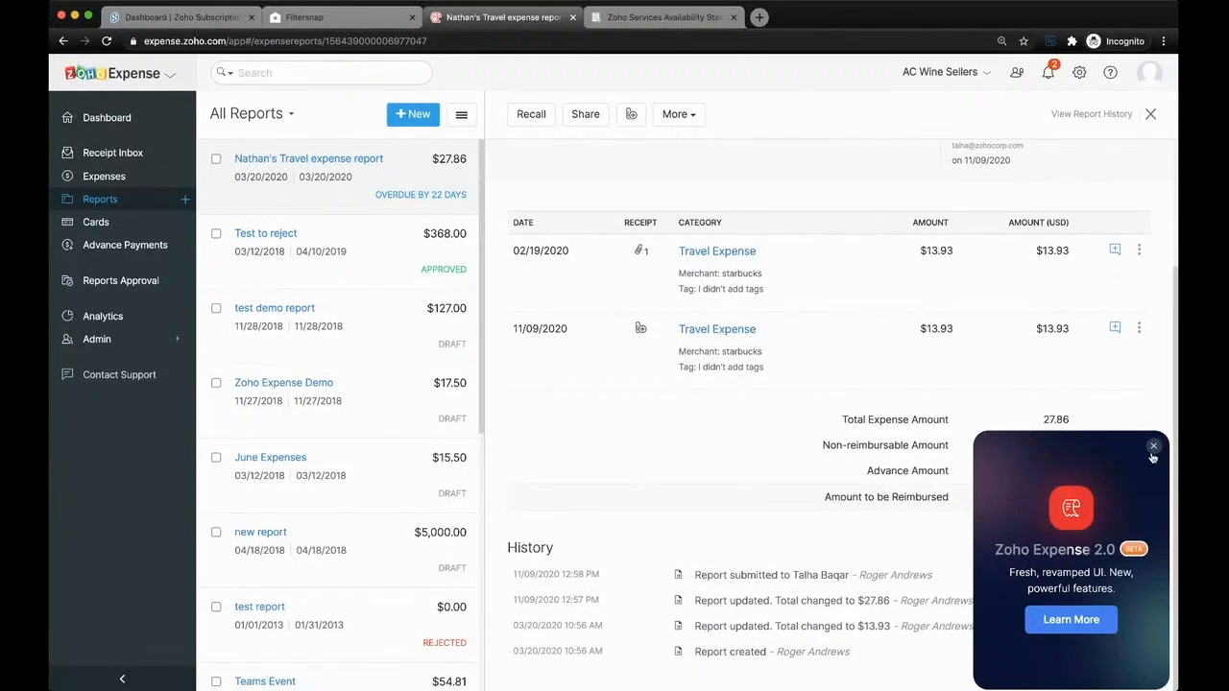
{"action": "scroll", "coordinate": [816, 452], "scroll_direction": "up", "scroll_amount": 4}
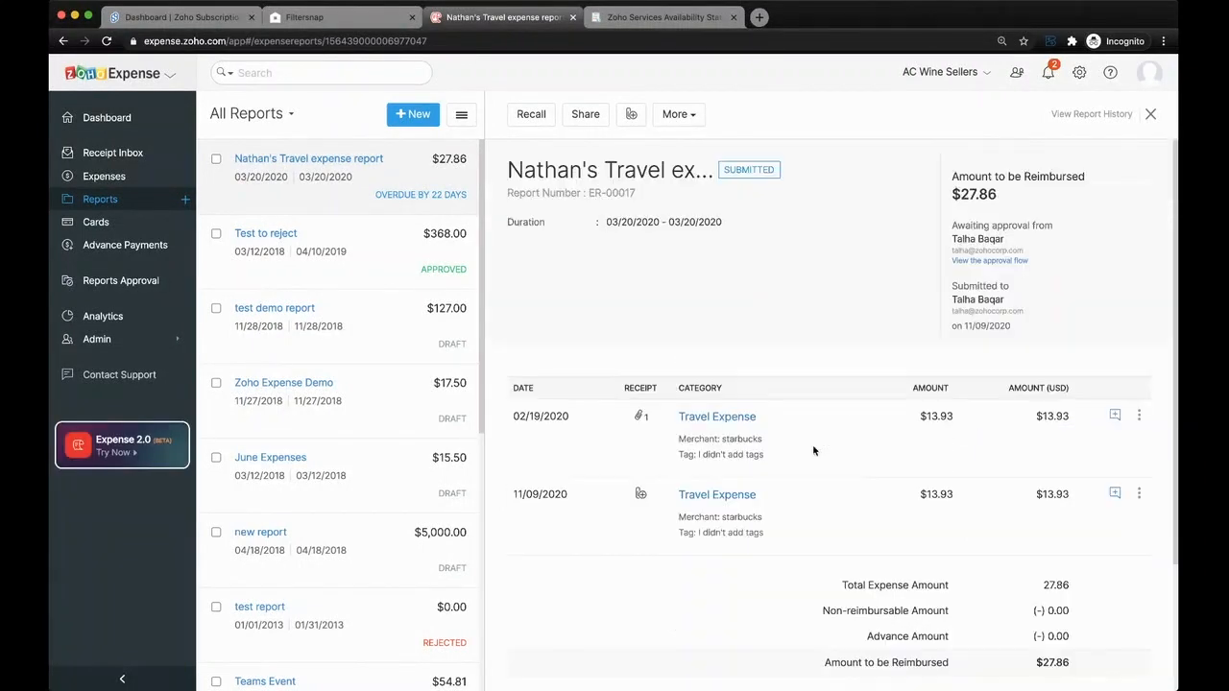
- Post the comment "why was this purchased, need additional info" on the report's 02/19/2020 Travel Expense
{"action": "left_click", "coordinate": [1115, 415]}
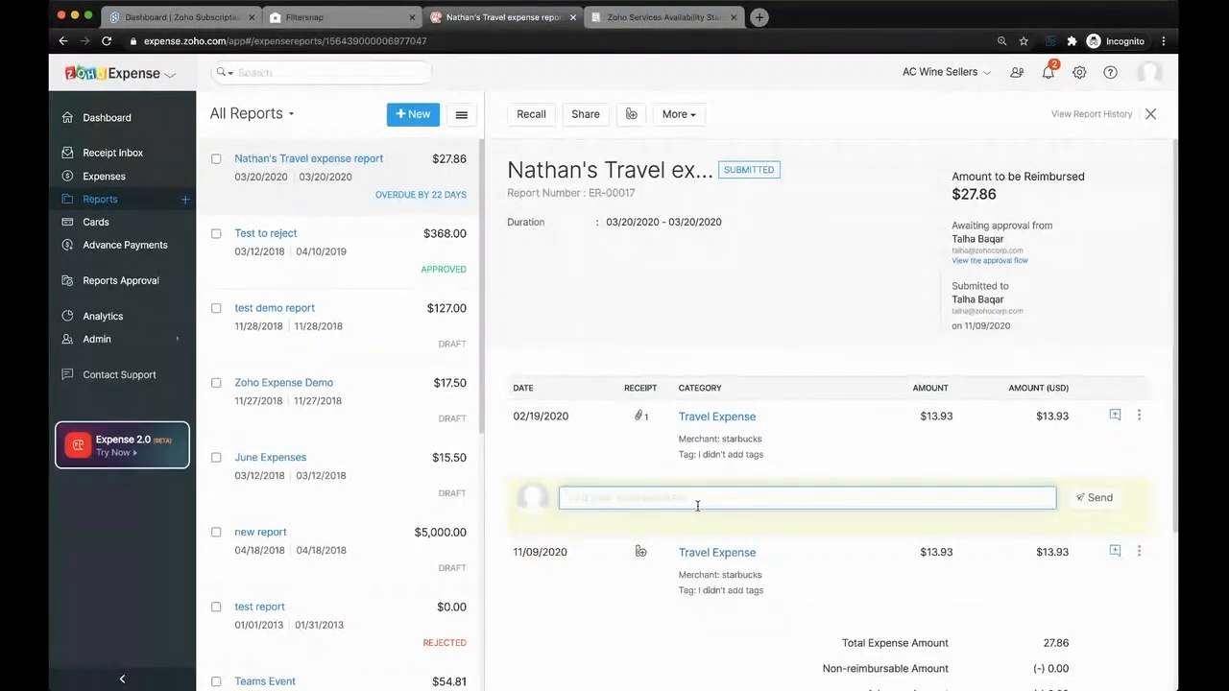
{"action": "type", "text": "why "}
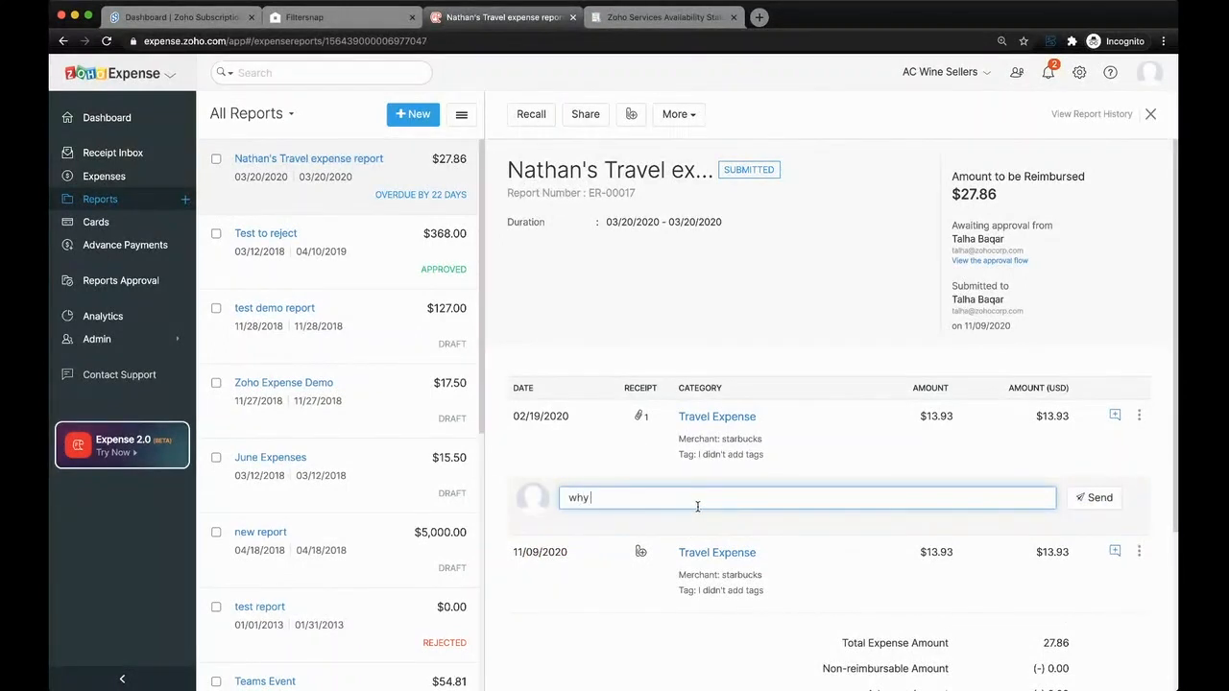
{"action": "type", "text": "was this purchased, need add"}
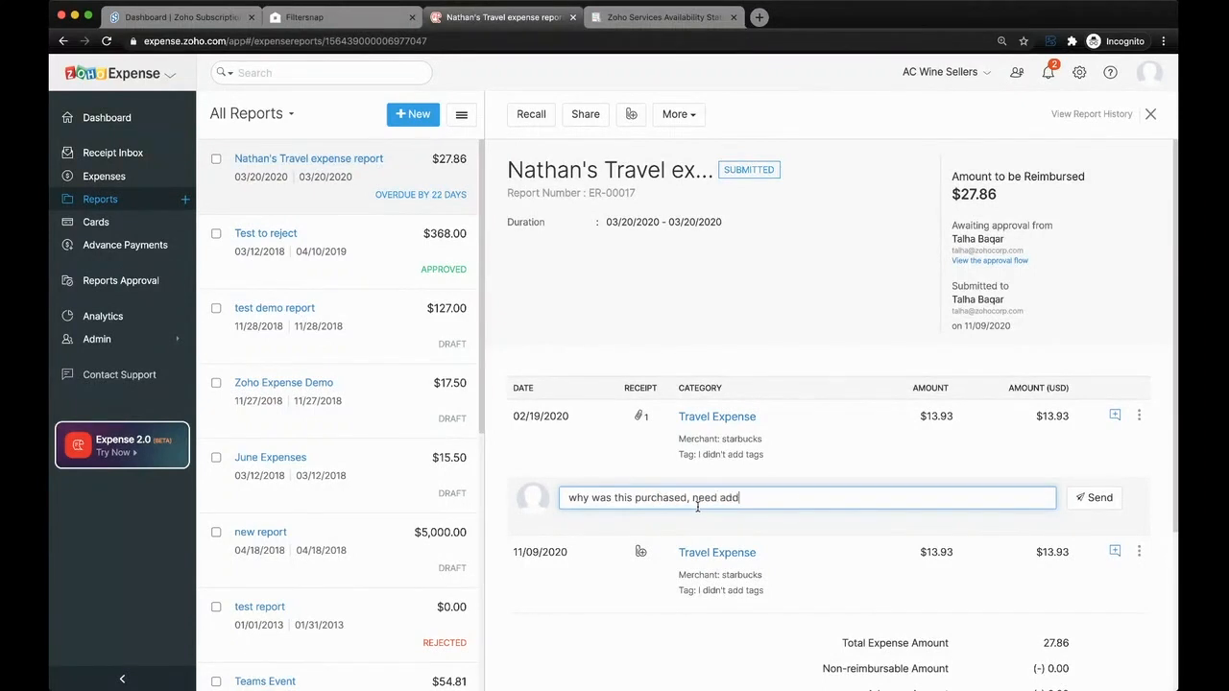
{"action": "type", "text": "itional info"}
{"action": "left_click", "coordinate": [1096, 497]}
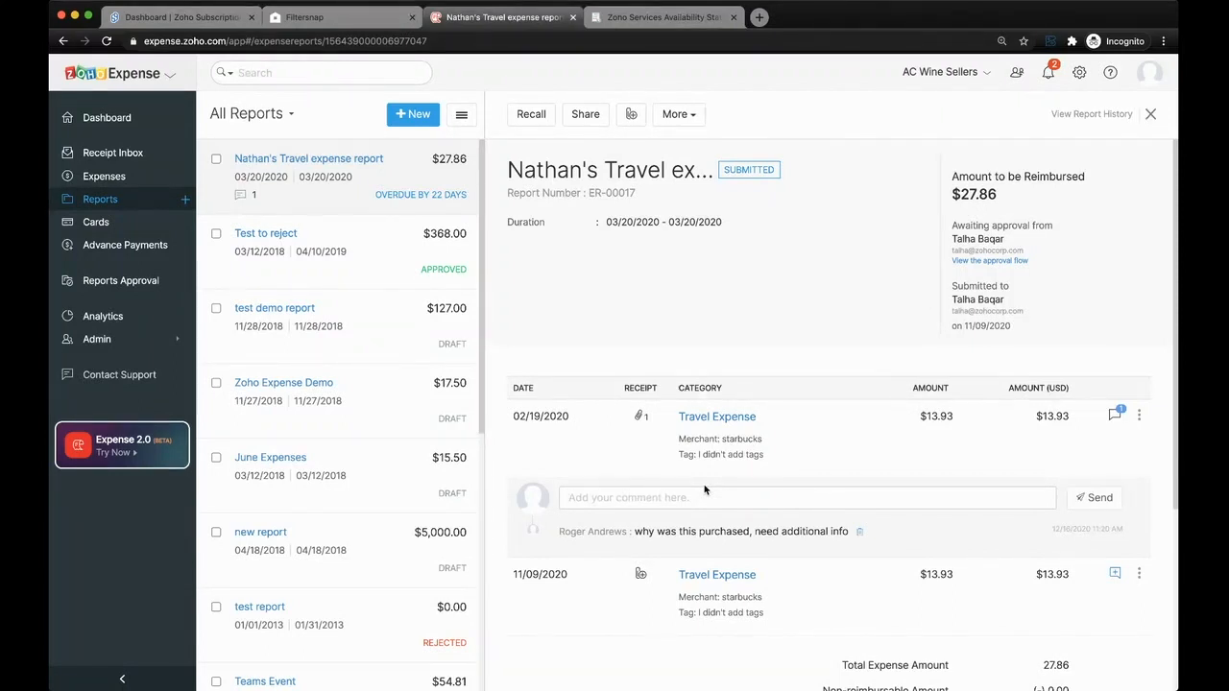
- Look over the commented report and recall it from approval
{"action": "scroll", "coordinate": [768, 461], "scroll_direction": "down", "scroll_amount": 1}
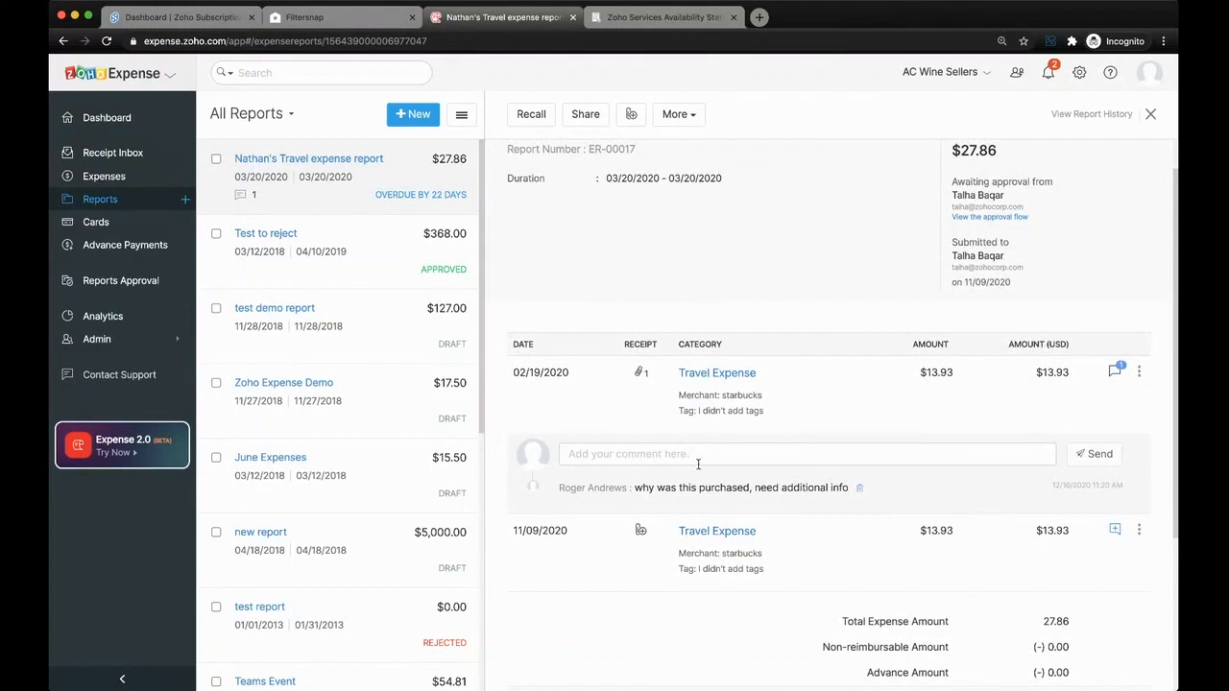
{"action": "scroll", "coordinate": [698, 464], "scroll_direction": "down", "scroll_amount": 1}
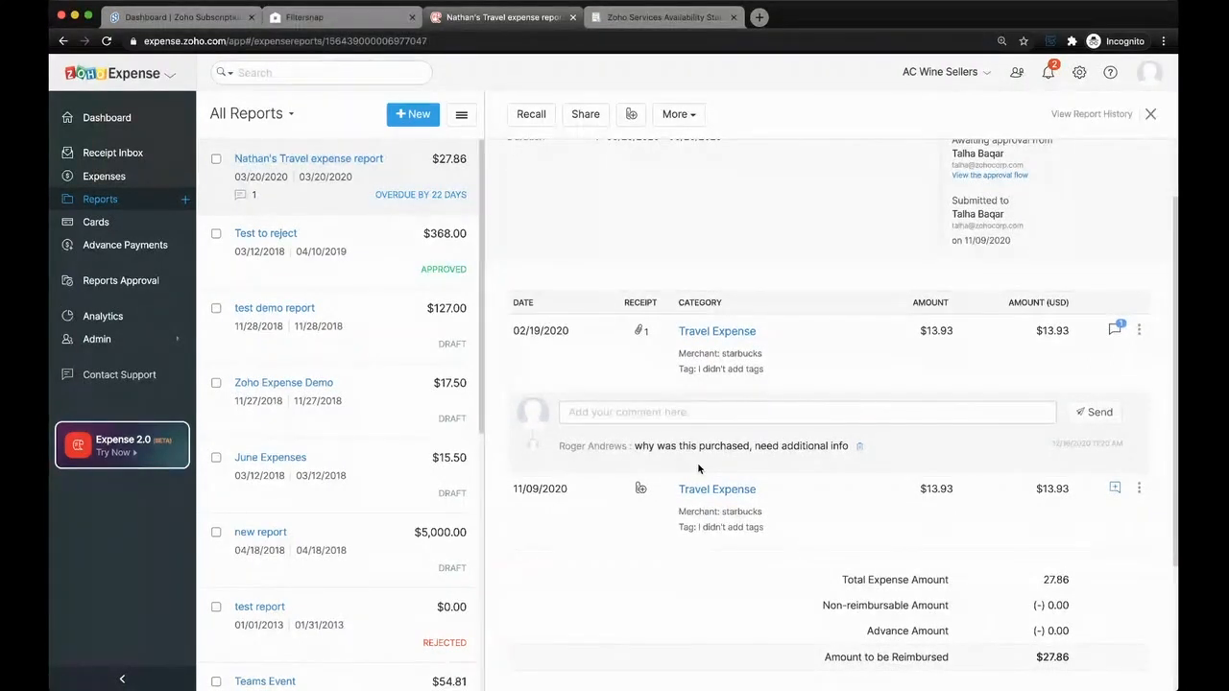
{"action": "scroll", "coordinate": [672, 385], "scroll_direction": "up", "scroll_amount": 2}
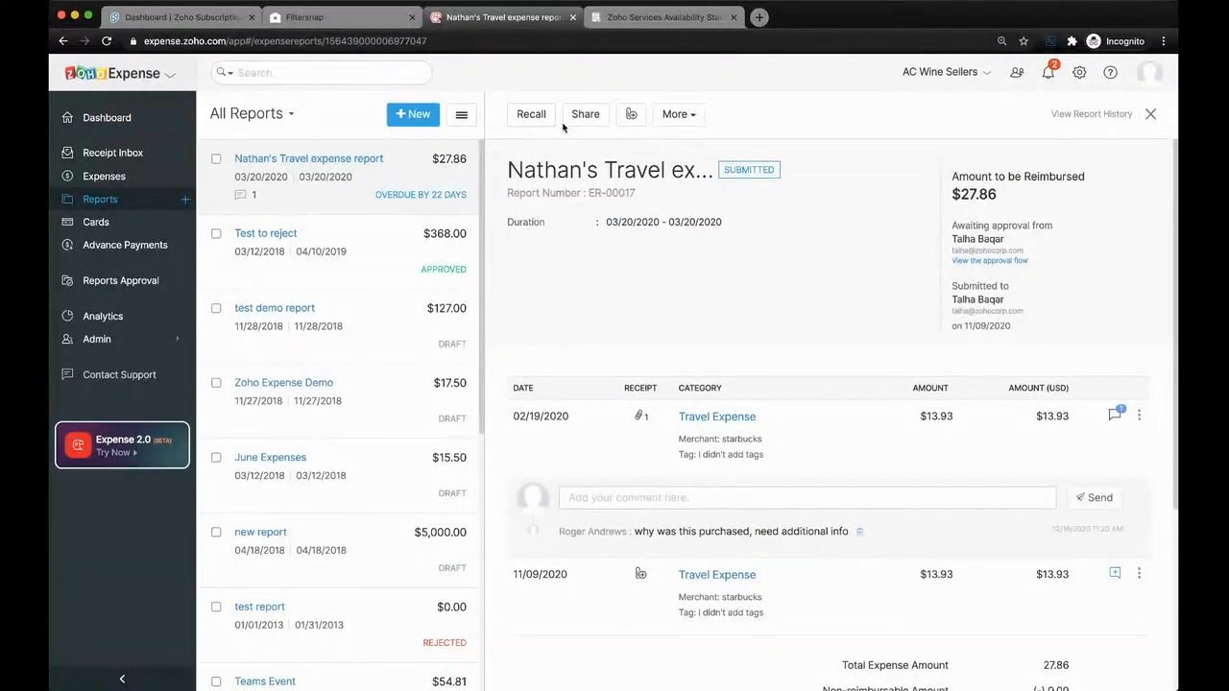
{"action": "left_click", "coordinate": [532, 115]}
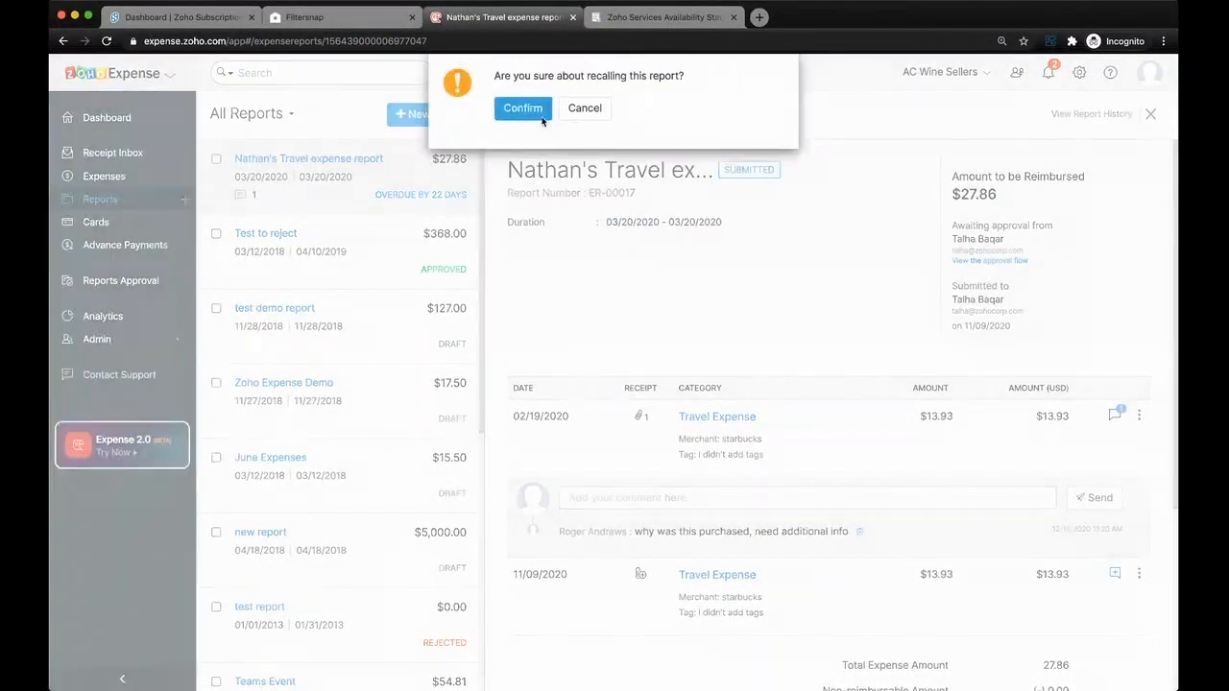
{"action": "left_click", "coordinate": [537, 111]}
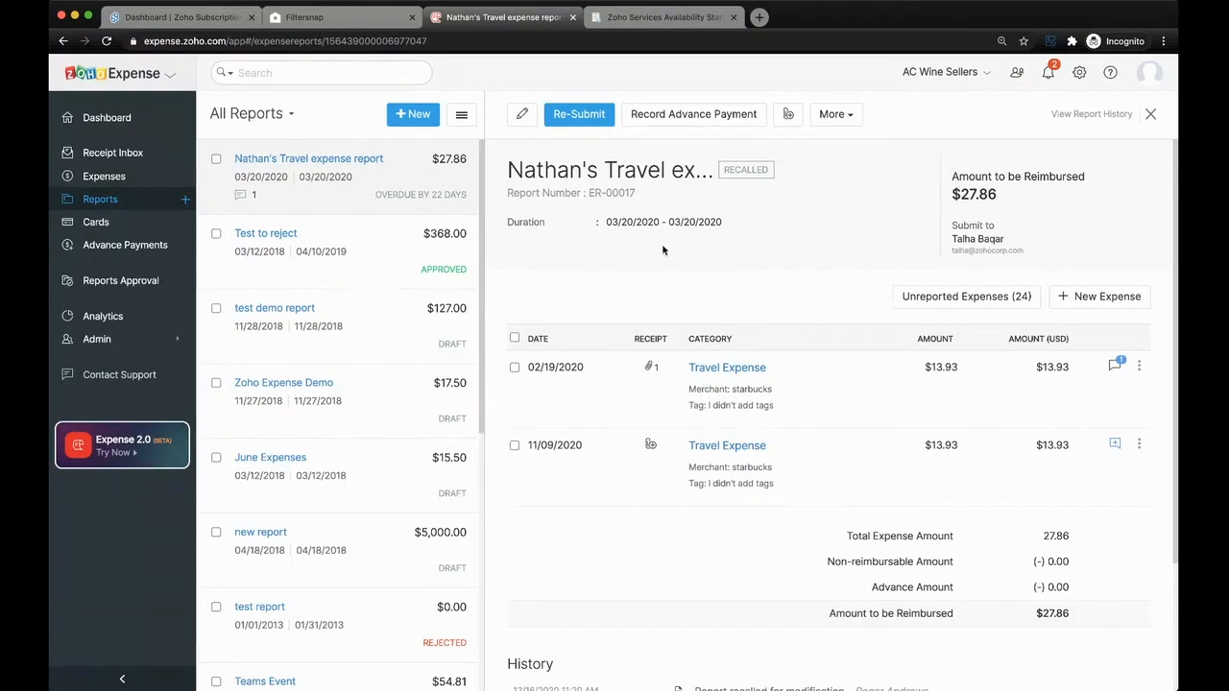
- Go to the dashboard, start a new expense, and itemize it with a second expense line
{"action": "left_click", "coordinate": [106, 118]}
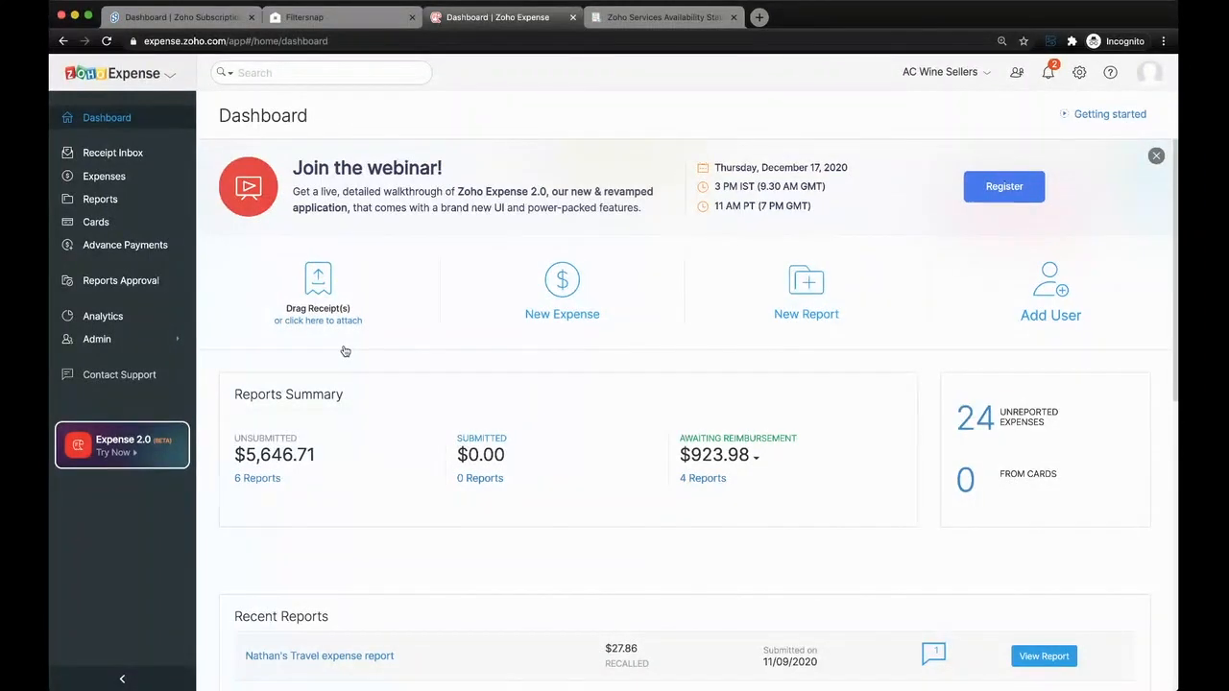
{"action": "left_click", "coordinate": [184, 176]}
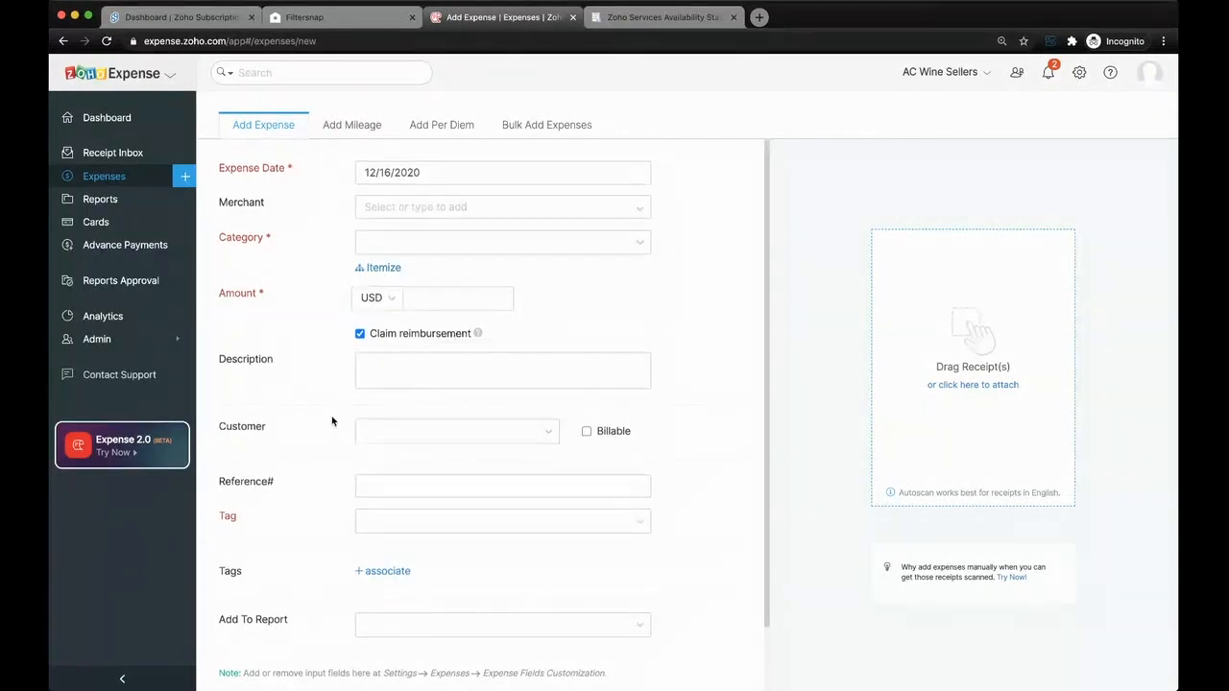
{"action": "left_click", "coordinate": [381, 269]}
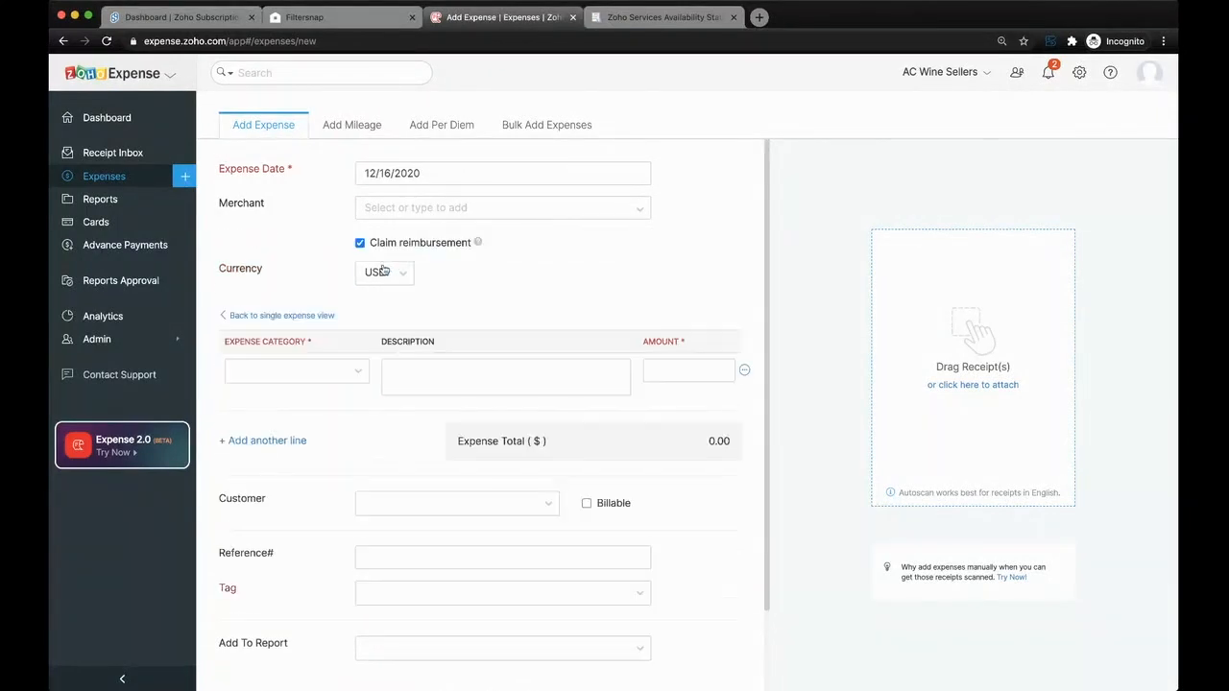
{"action": "left_click", "coordinate": [291, 441]}
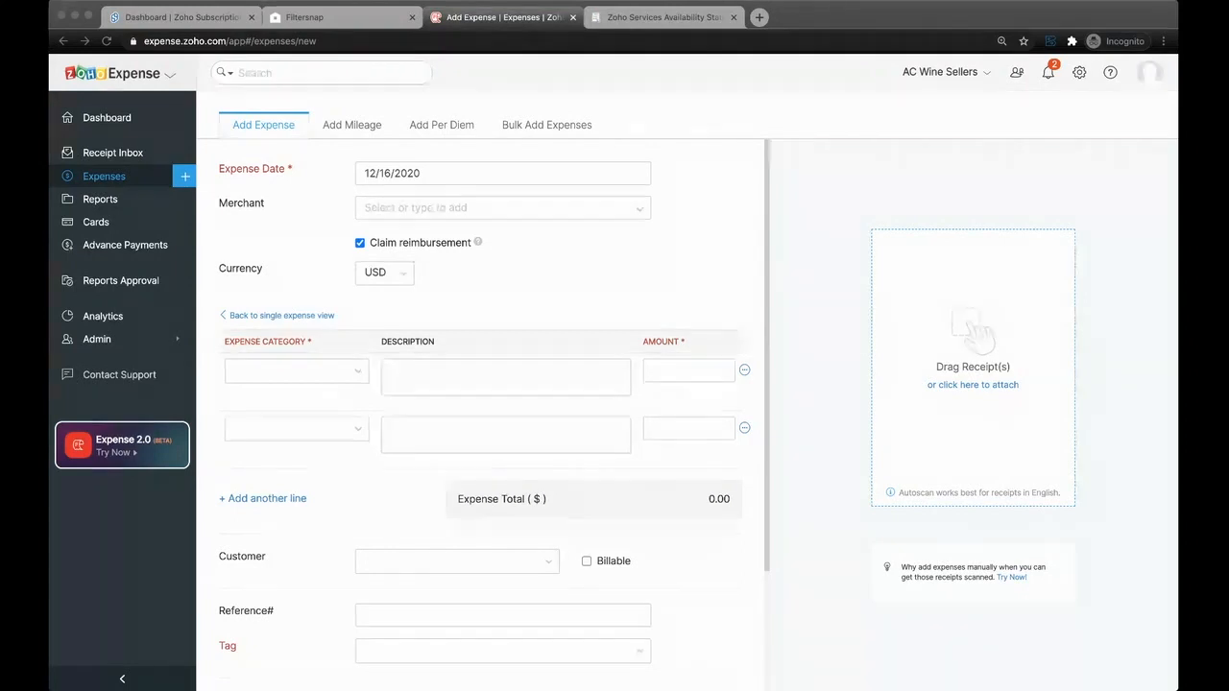
- Leave the unsaved expense and reopen the recalled travel expense report from the list of all reports
{"action": "left_click", "coordinate": [780, 337]}
{"action": "left_click", "coordinate": [109, 199]}
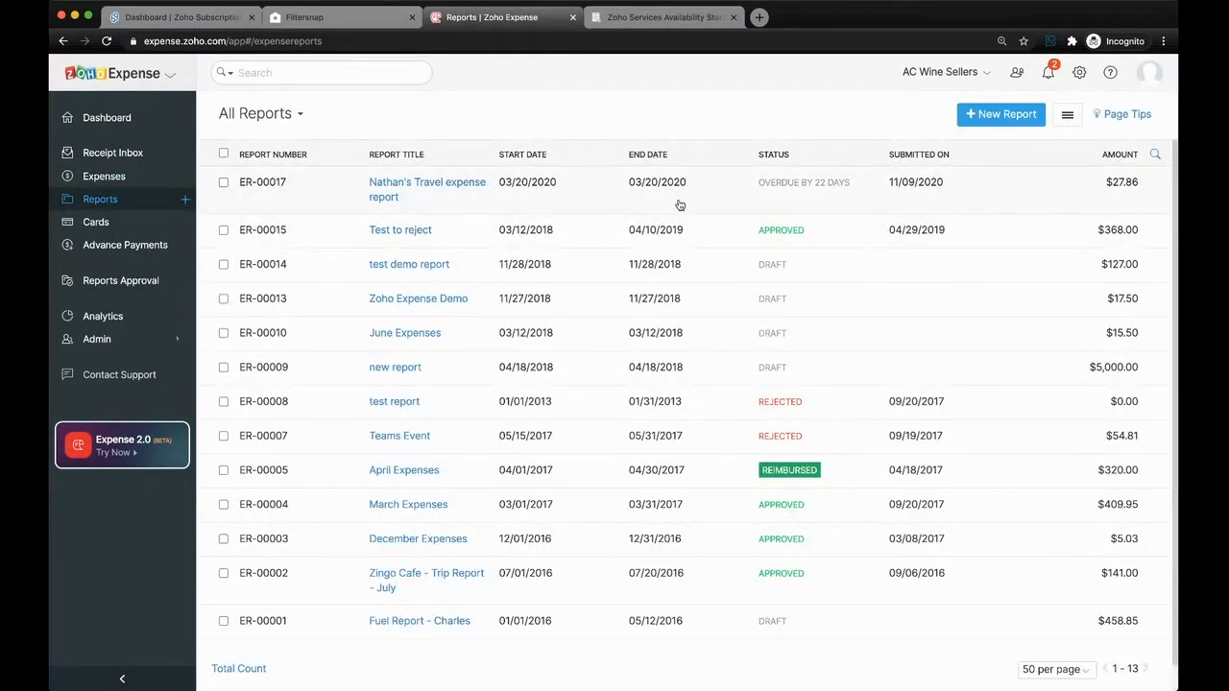
{"action": "left_click", "coordinate": [679, 204]}
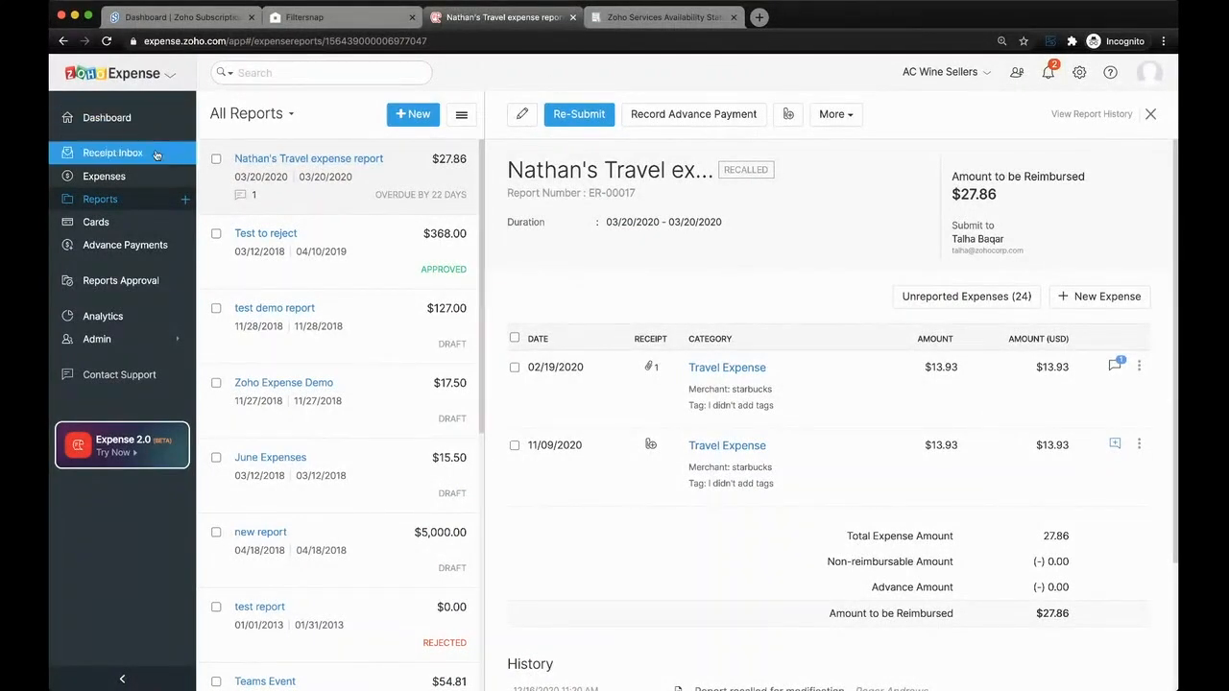
- Start a new expense and switch its Claim reimbursement option off and back on
{"action": "left_click", "coordinate": [184, 176]}
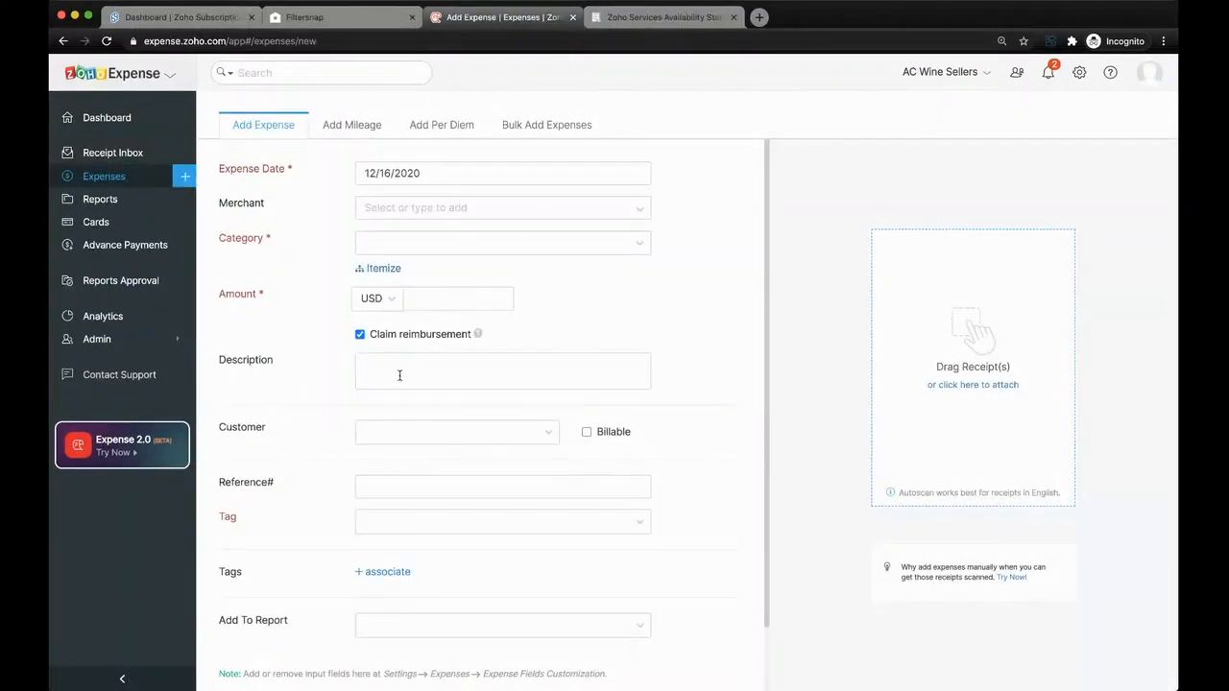
{"action": "mouse_move", "coordinate": [478, 335]}
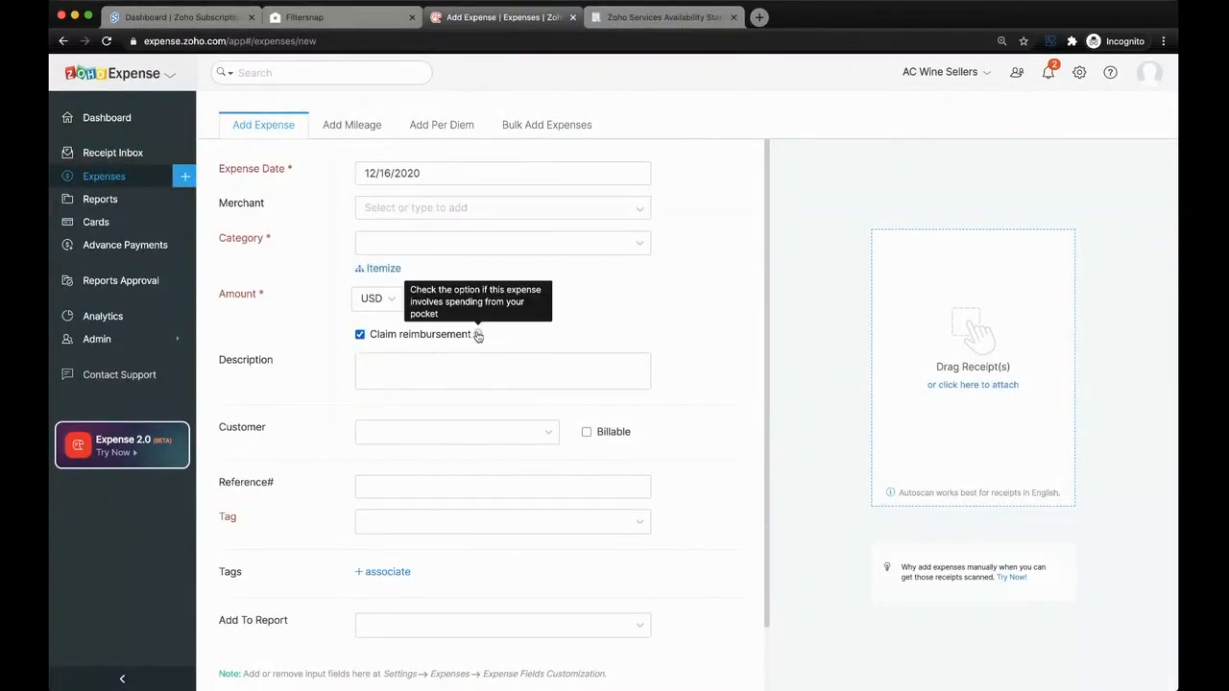
{"action": "left_click", "coordinate": [361, 335]}
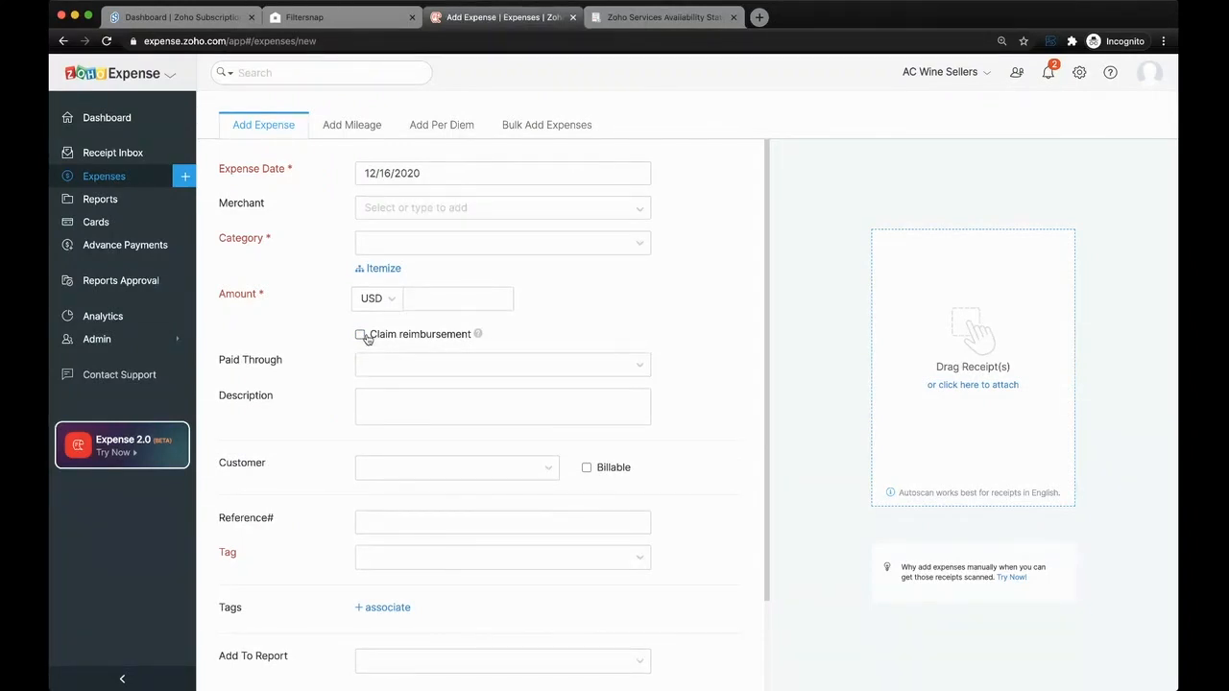
{"action": "left_click", "coordinate": [361, 335]}
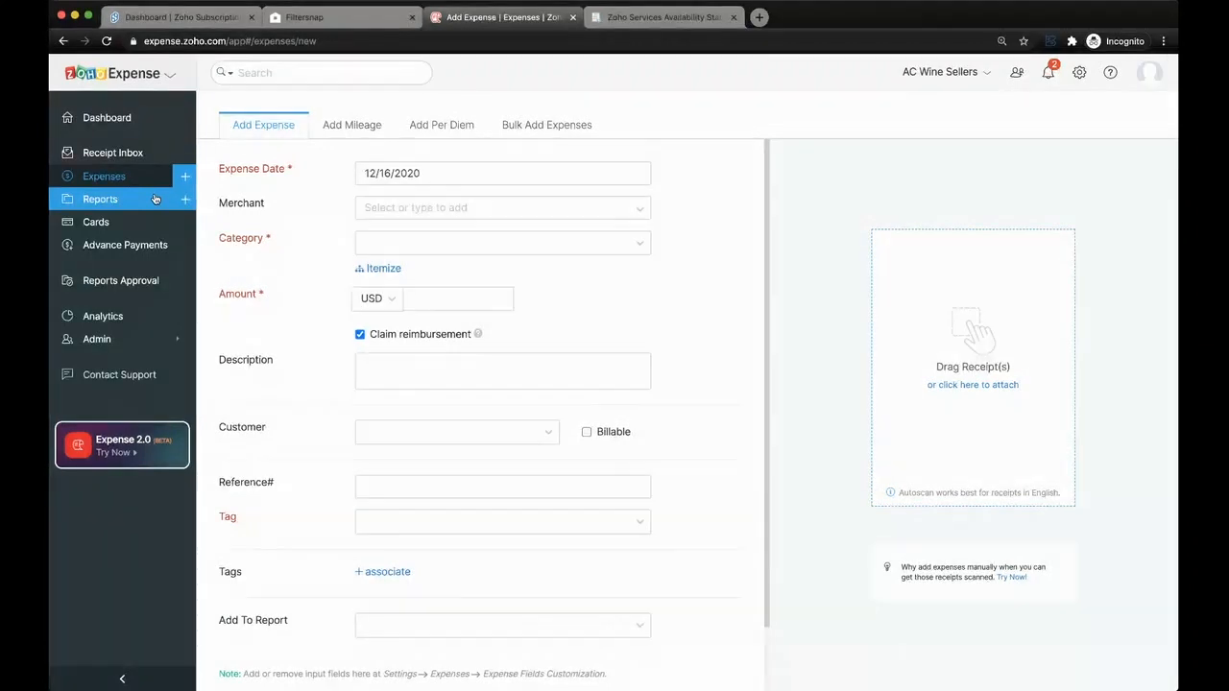
- Open the admin integrations, view the Forte online reimbursements integration, and look through the list of available integrations
{"action": "left_click", "coordinate": [144, 341]}
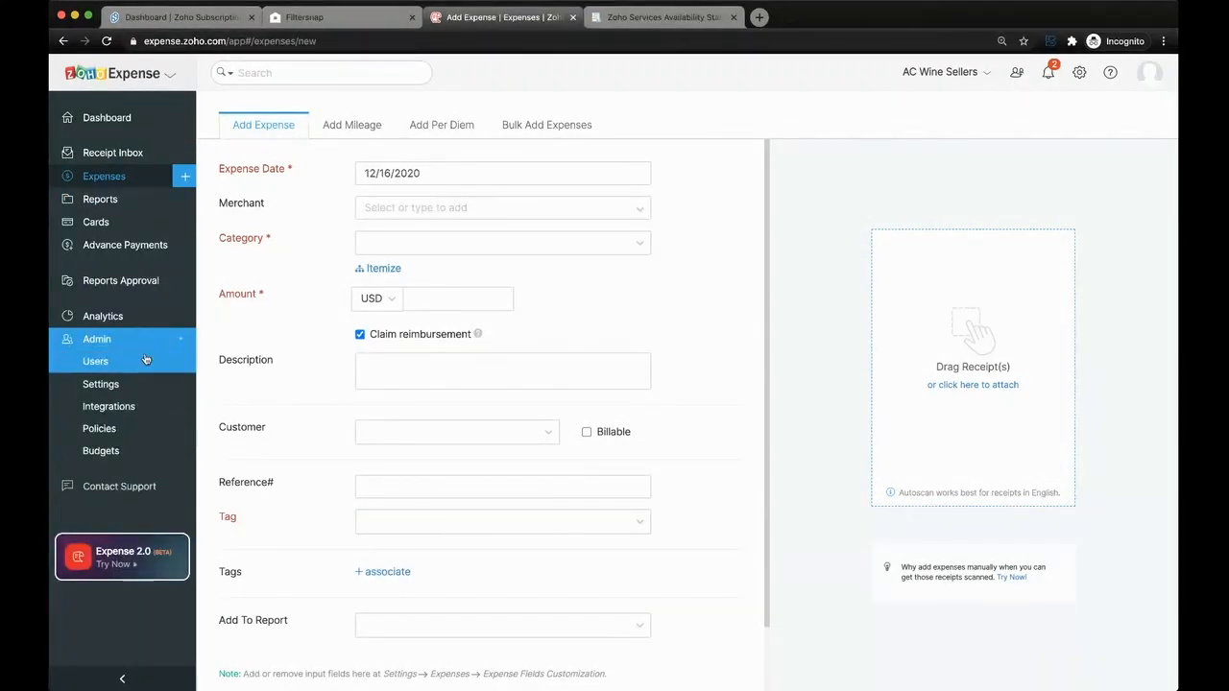
{"action": "left_click", "coordinate": [144, 406]}
{"action": "left_click", "coordinate": [669, 113]}
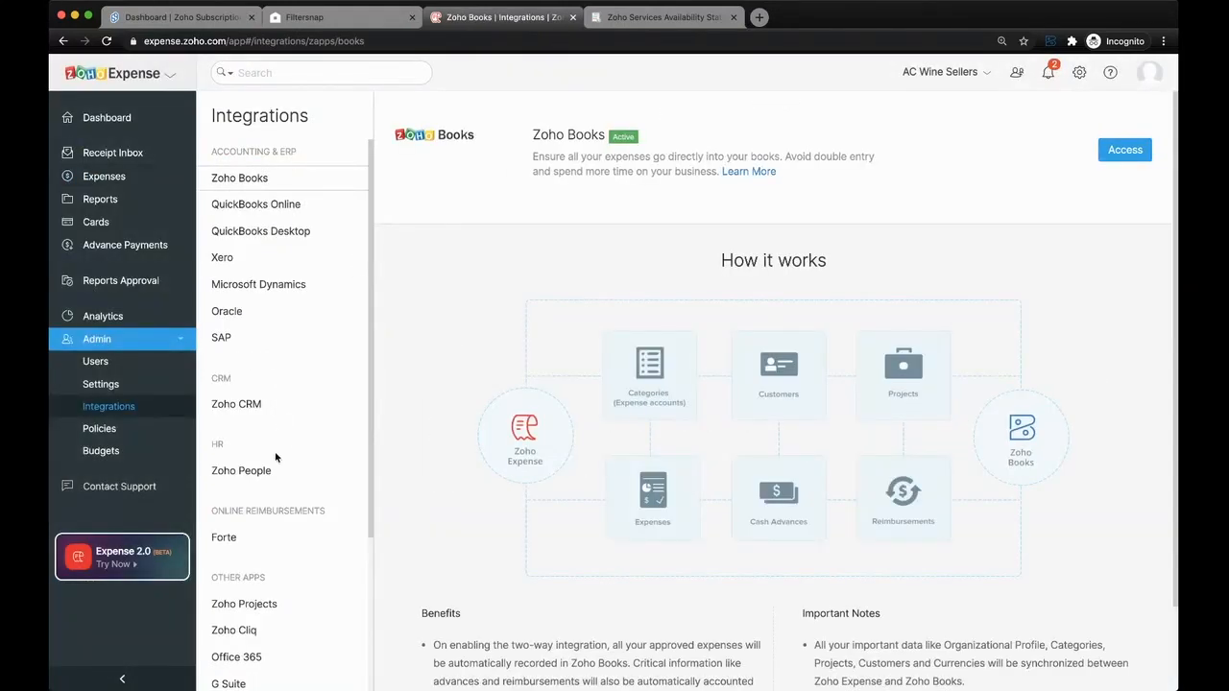
{"action": "left_click", "coordinate": [242, 535]}
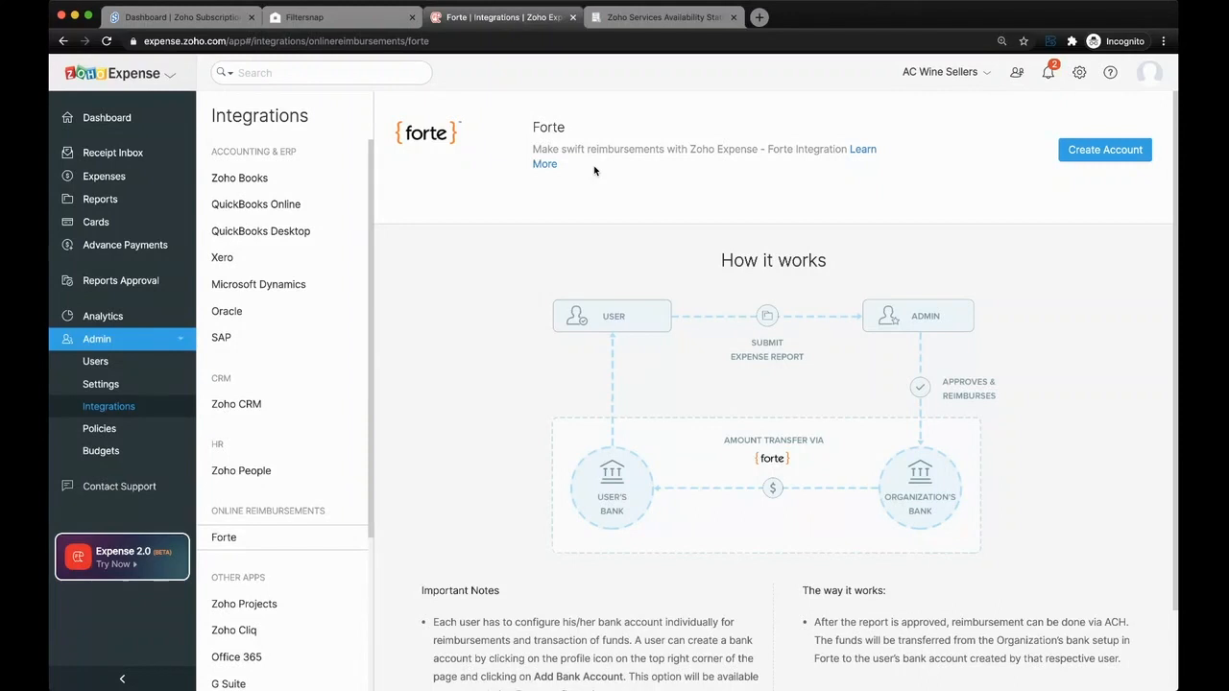
{"action": "scroll", "coordinate": [322, 449], "scroll_direction": "down", "scroll_amount": 3}
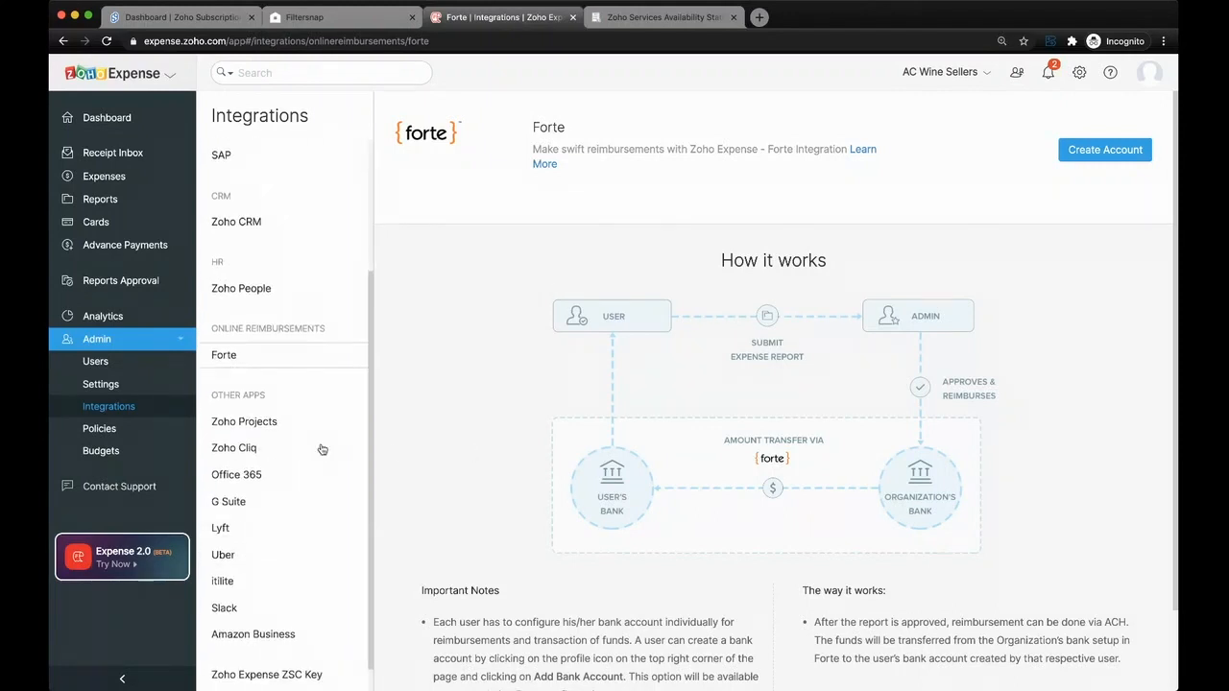
{"action": "scroll", "coordinate": [321, 448], "scroll_direction": "up", "scroll_amount": 3}
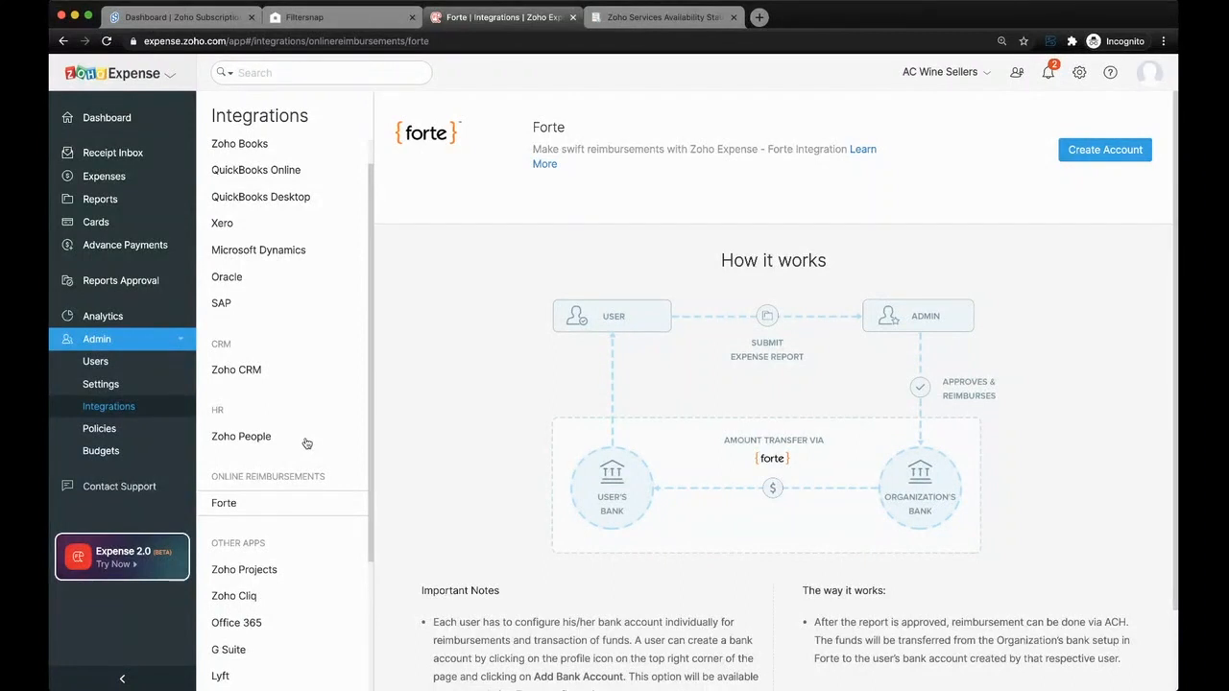
- Open the Zoho People integration and review how it works, including its notes
{"action": "left_click", "coordinate": [306, 440]}
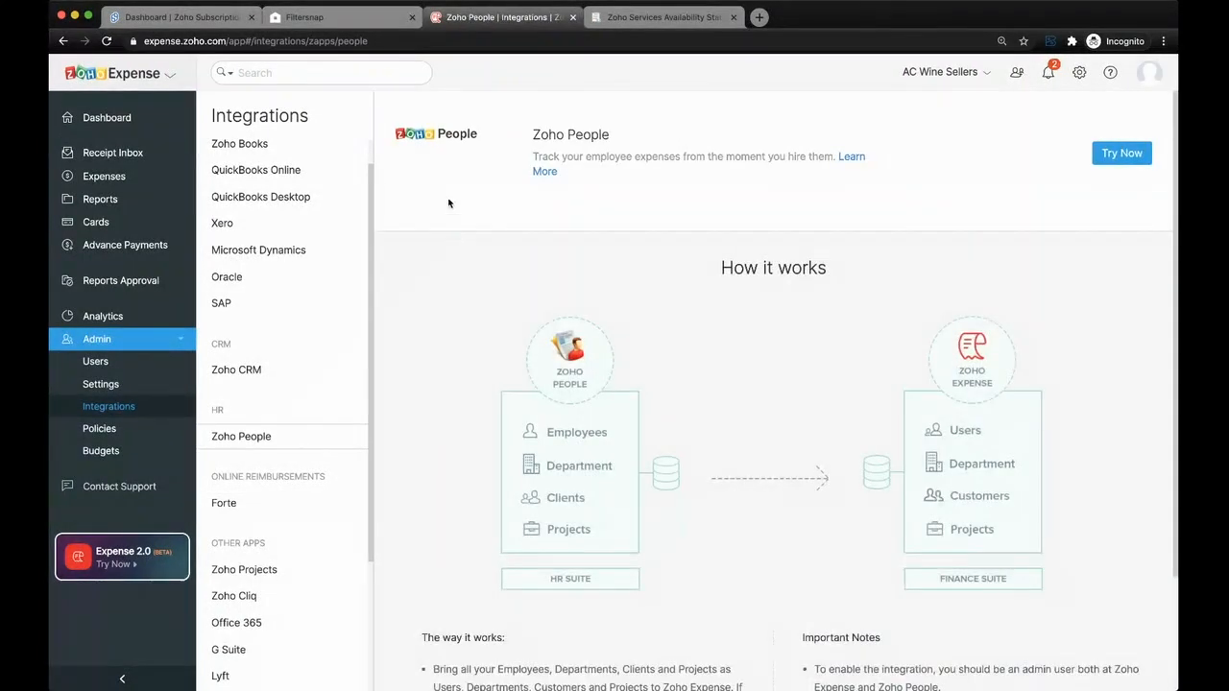
{"action": "scroll", "coordinate": [479, 198], "scroll_direction": "down", "scroll_amount": 1}
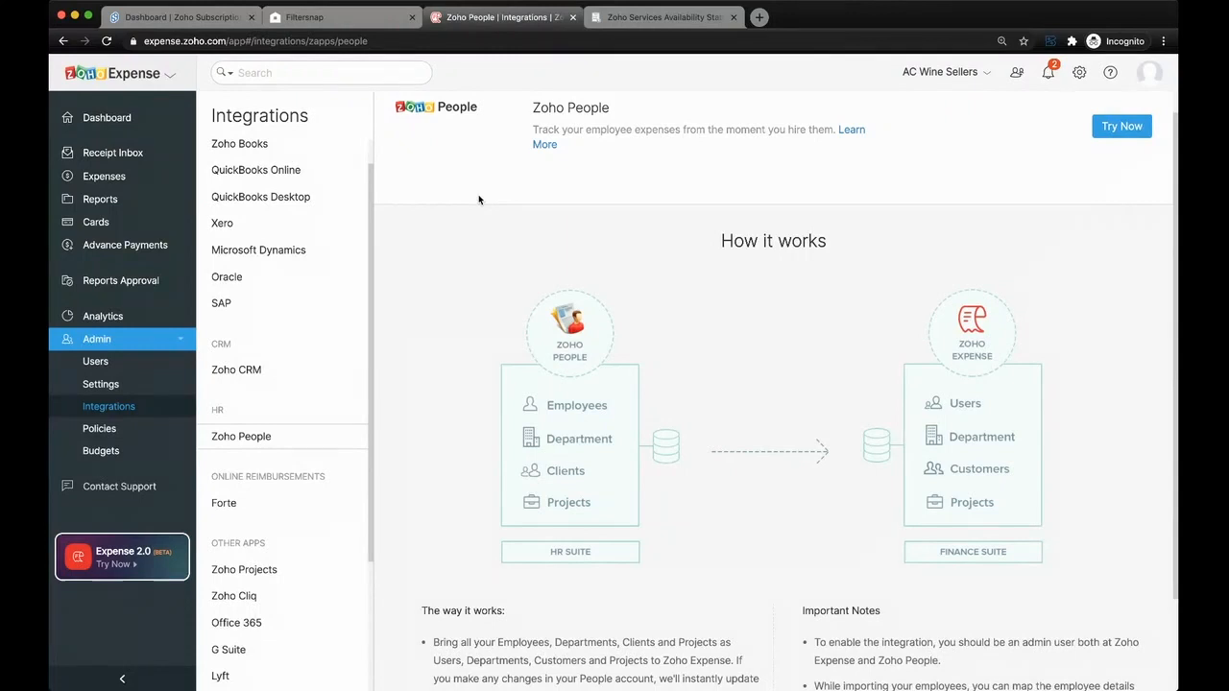
{"action": "scroll", "coordinate": [481, 311], "scroll_direction": "down", "scroll_amount": 2}
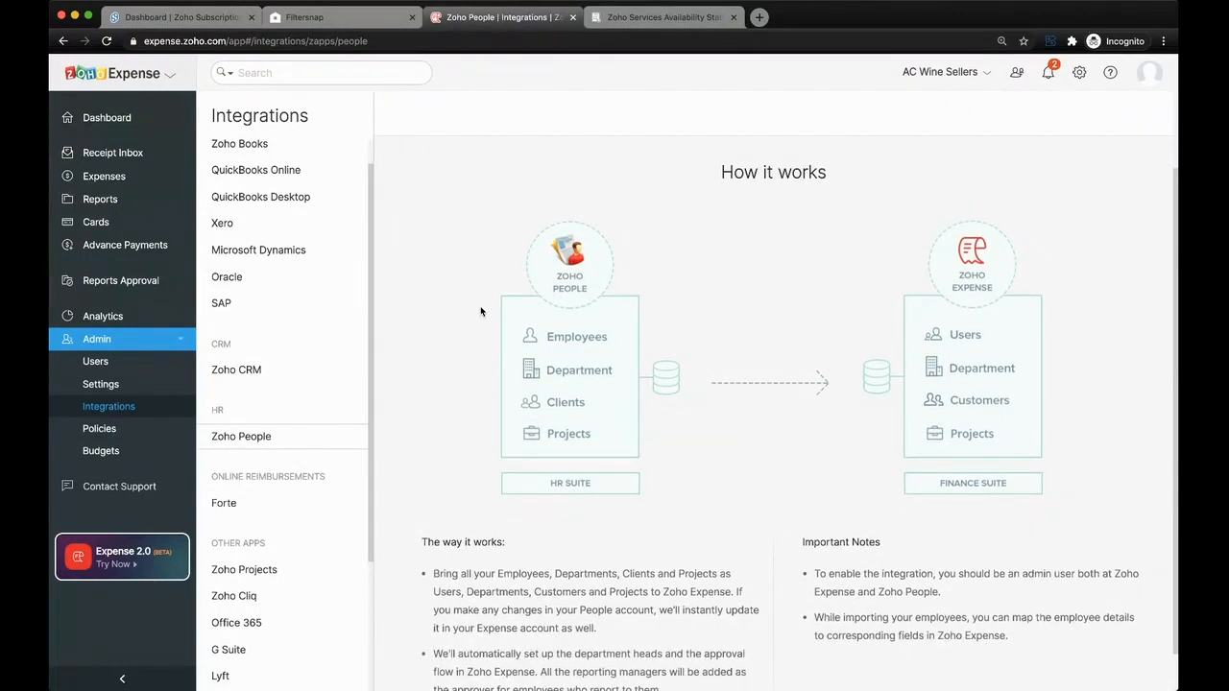
{"action": "scroll", "coordinate": [338, 342], "scroll_direction": "up", "scroll_amount": 1}
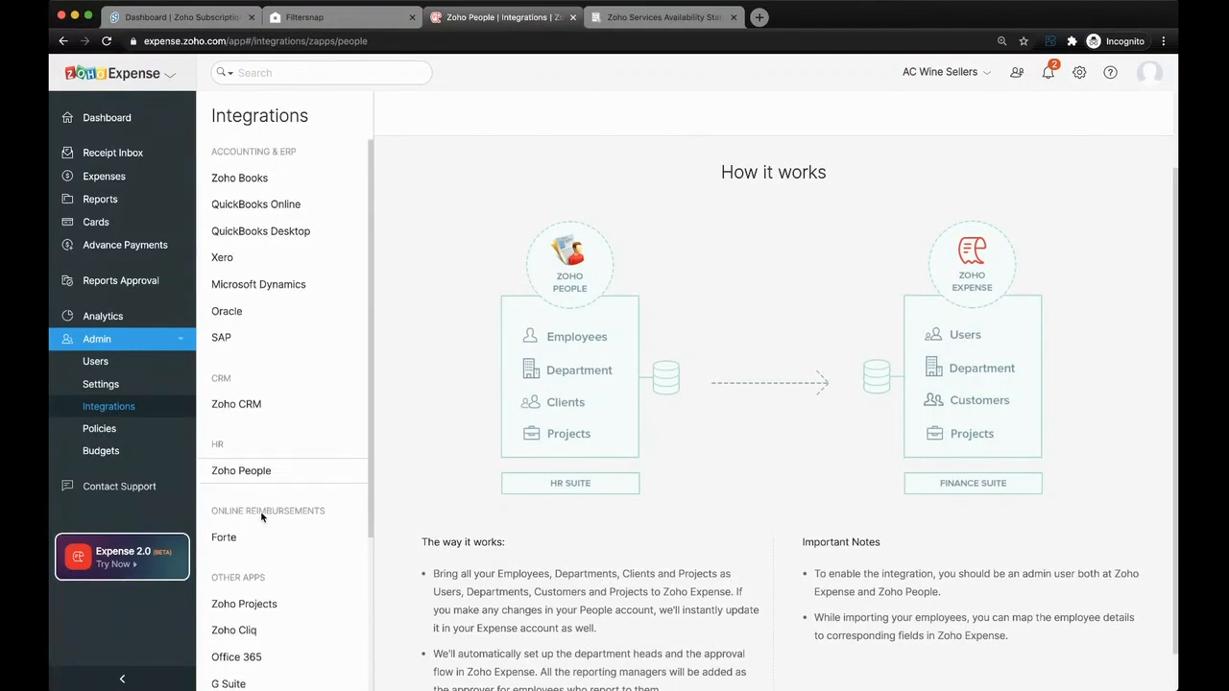
- View the Zoho Books, QuickBooks Online, QuickBooks Desktop and Xero integration pages, and return to the dashboard
{"action": "left_click", "coordinate": [255, 176]}
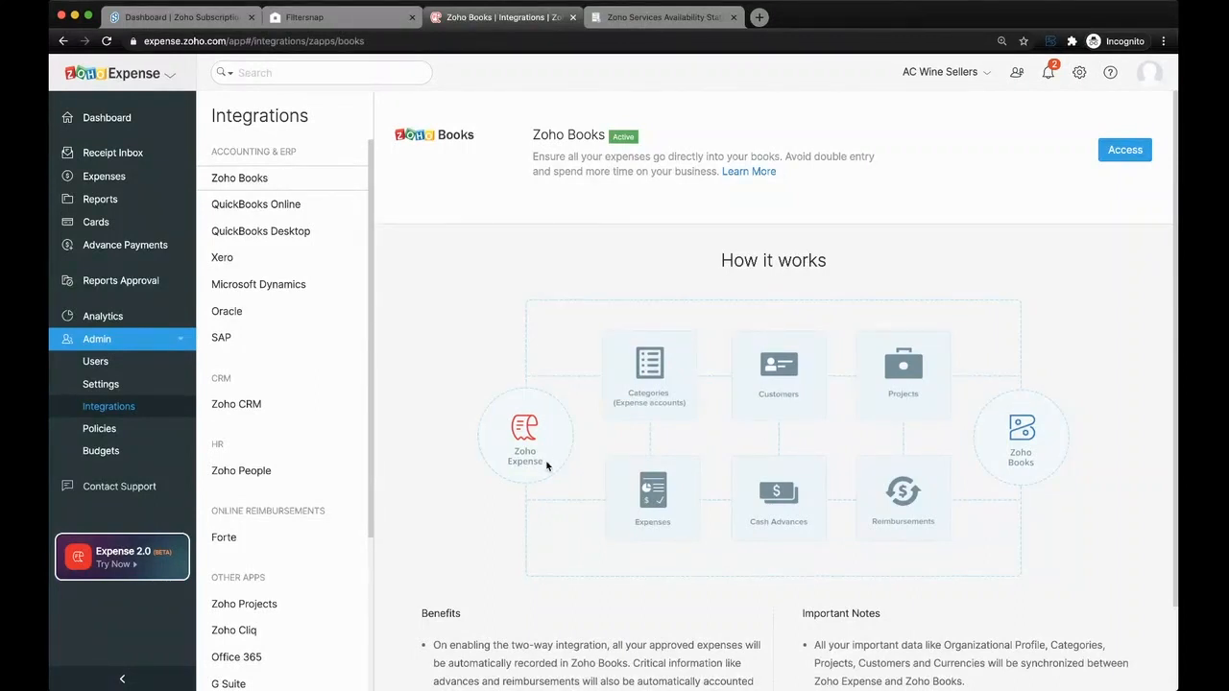
{"action": "scroll", "coordinate": [547, 467], "scroll_direction": "down", "scroll_amount": 1}
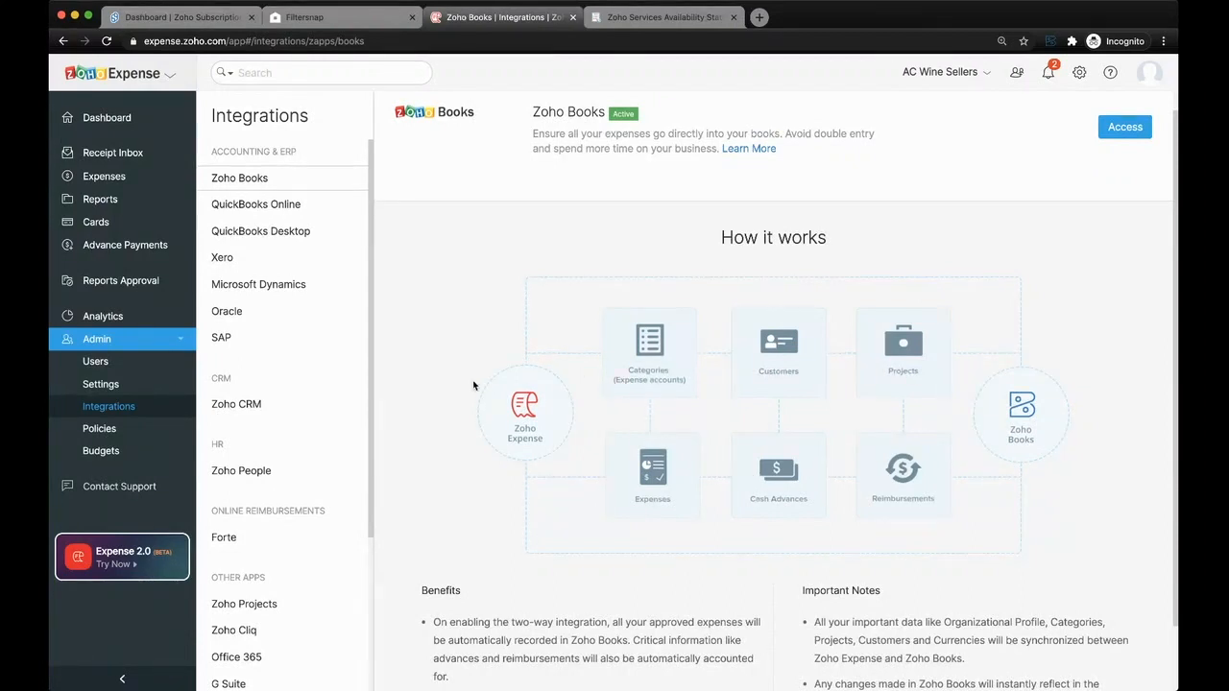
{"action": "left_click", "coordinate": [288, 207]}
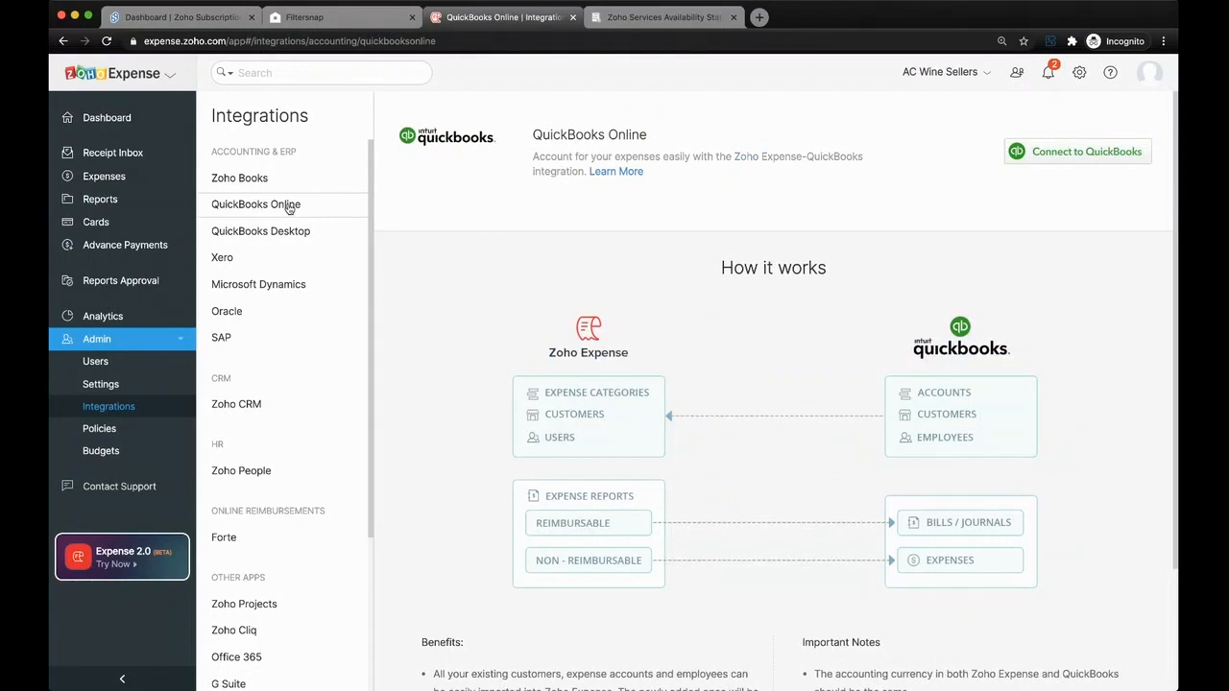
{"action": "left_click", "coordinate": [269, 233]}
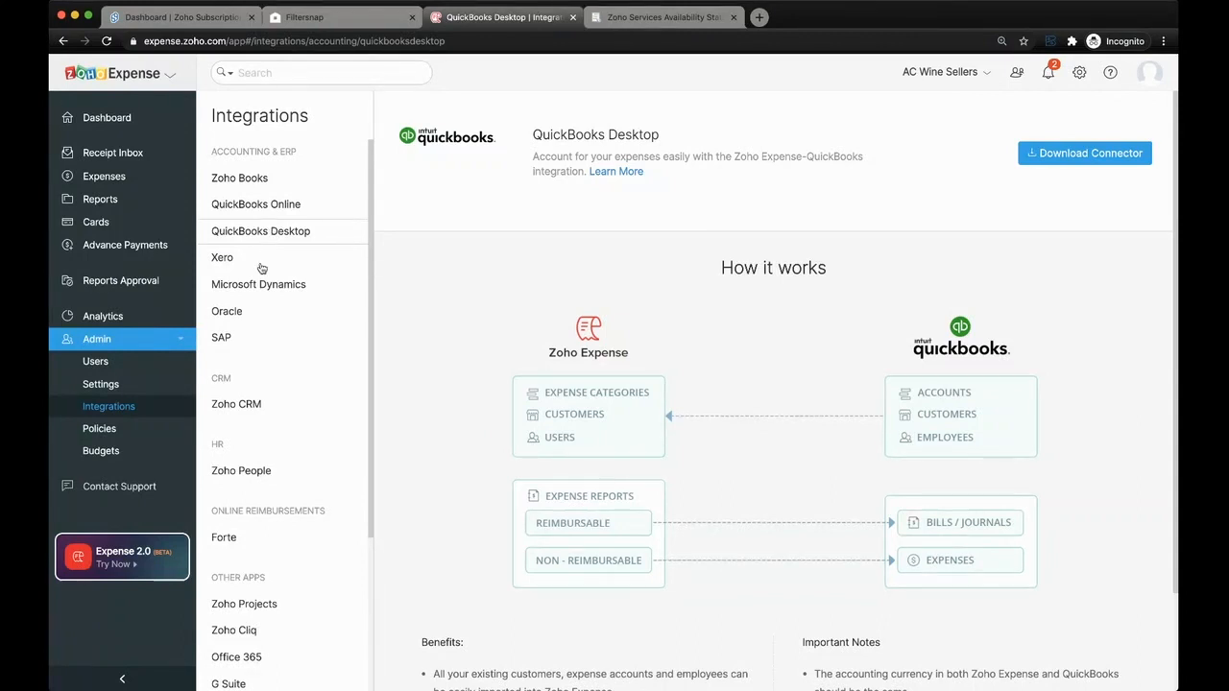
{"action": "left_click", "coordinate": [261, 265]}
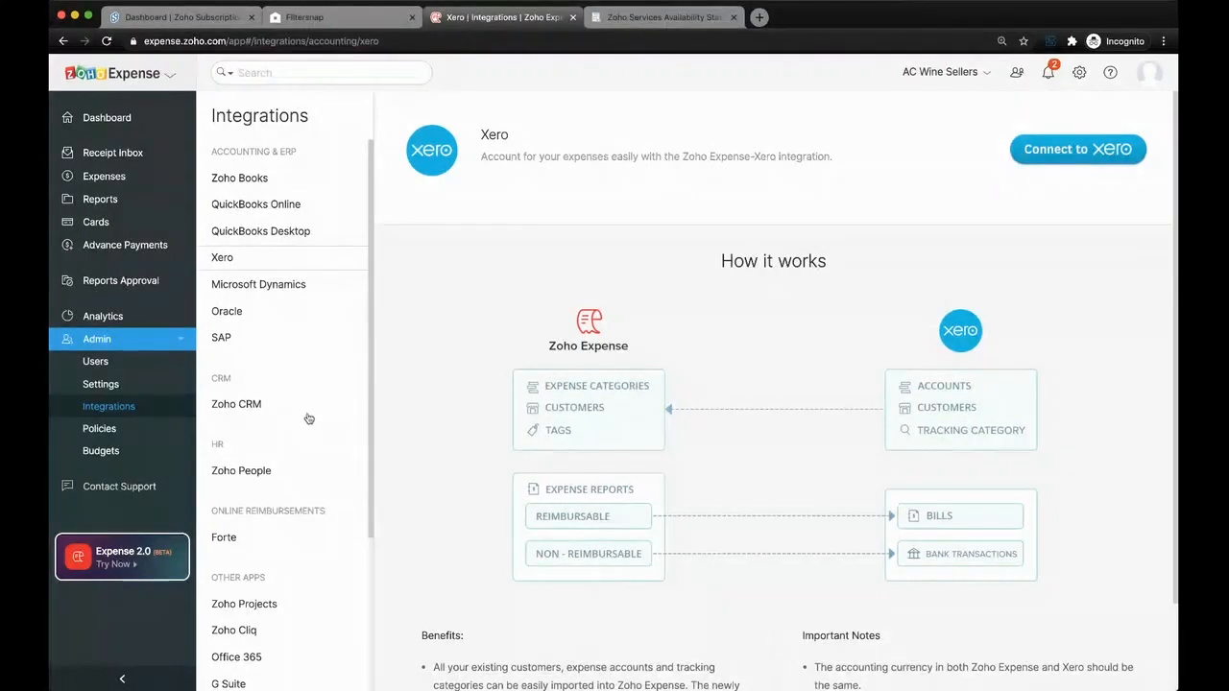
{"action": "left_click", "coordinate": [153, 116]}
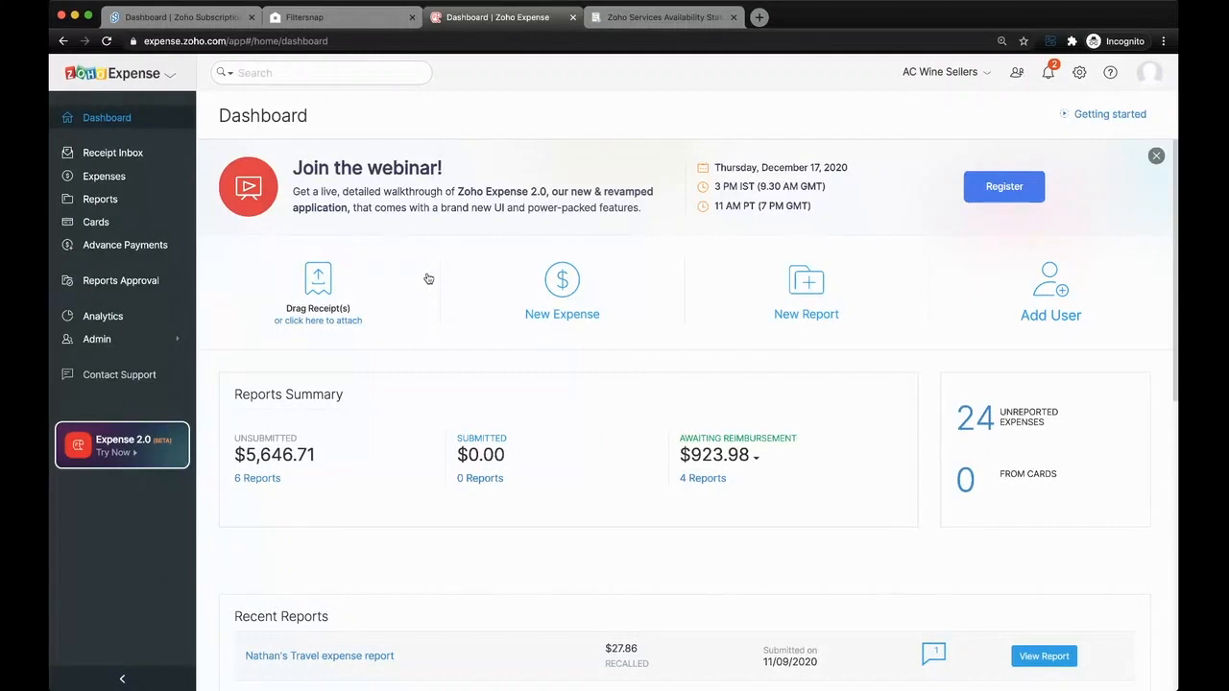
{"action": "left_click", "coordinate": [429, 278]}
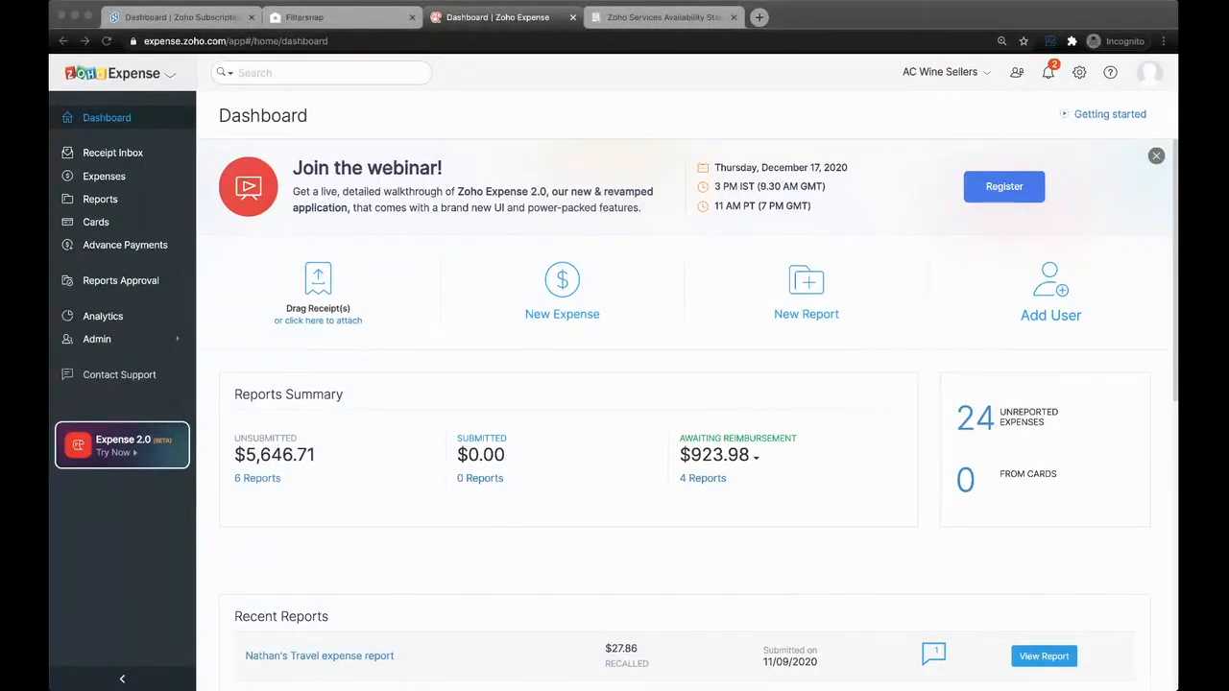
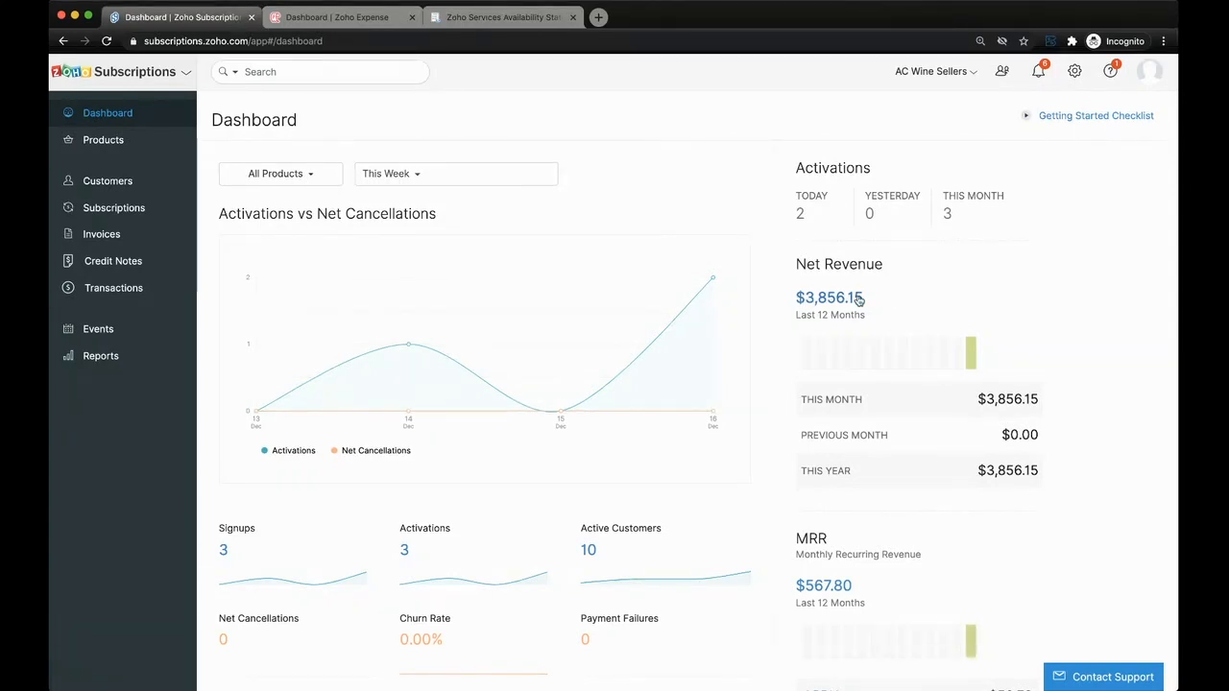
- Review the subscriptions dashboard's net revenue, MRR, ARPU, lifetime value, signup, churn and subscription summary figures
{"action": "scroll", "coordinate": [913, 302], "scroll_direction": "down", "scroll_amount": 4}
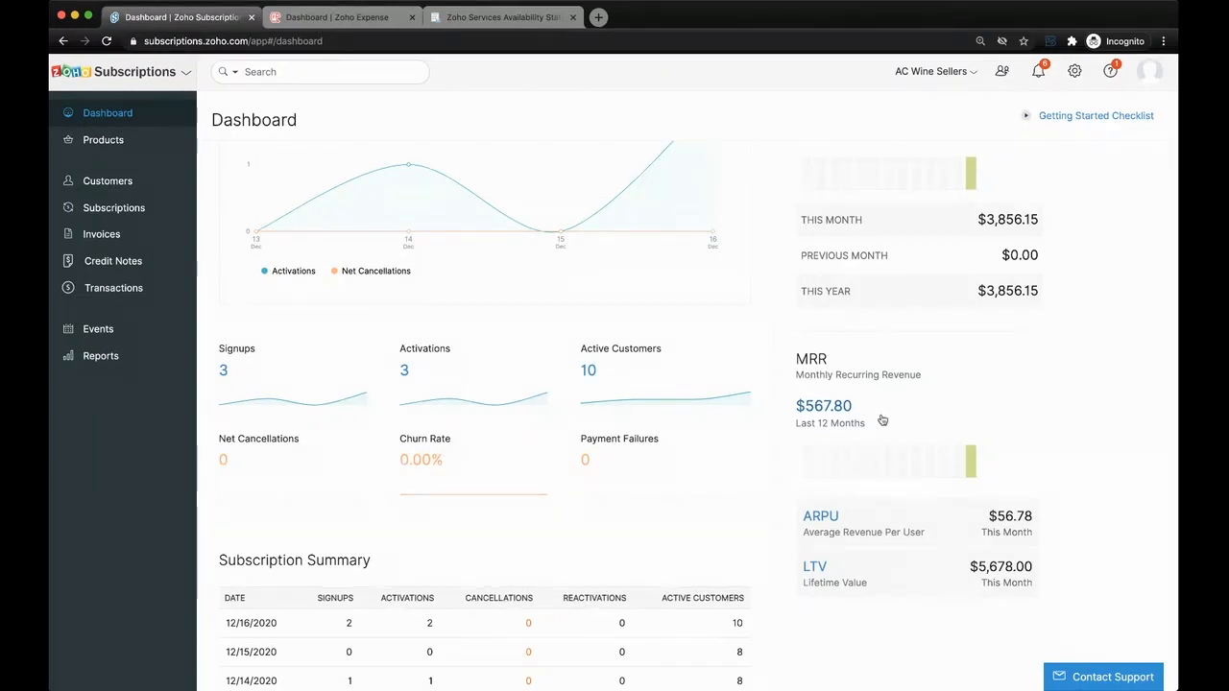
{"action": "scroll", "coordinate": [957, 451], "scroll_direction": "down", "scroll_amount": 2}
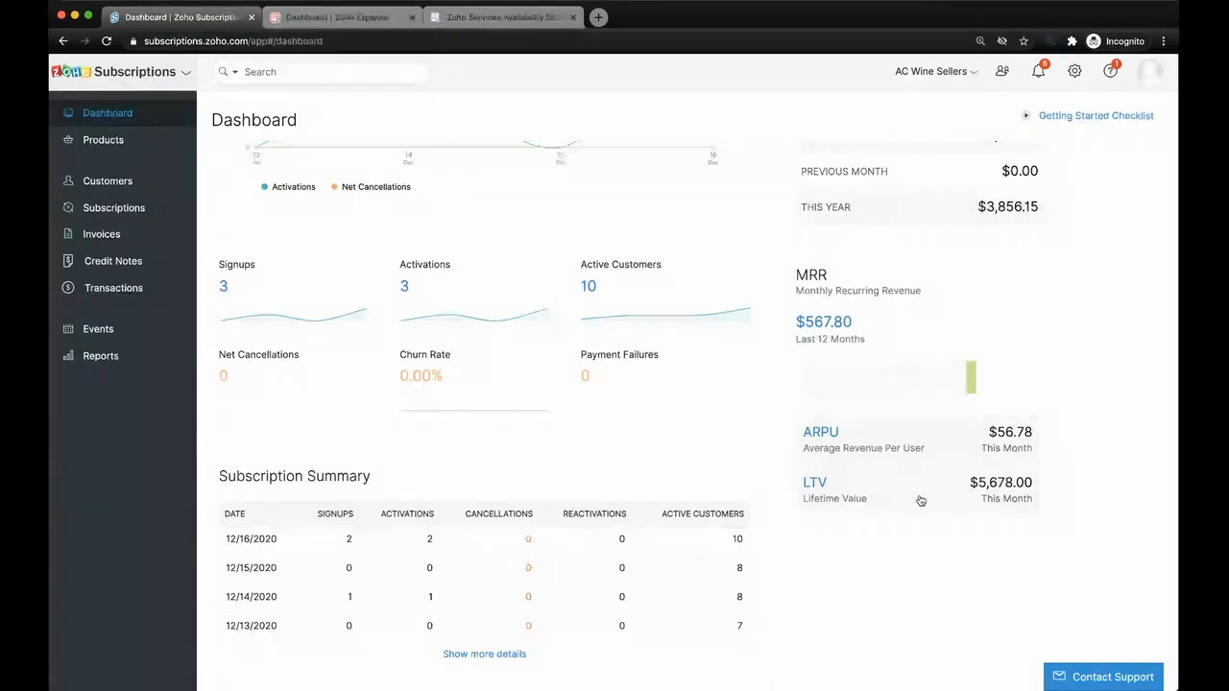
{"action": "scroll", "coordinate": [954, 510], "scroll_direction": "down", "scroll_amount": 3}
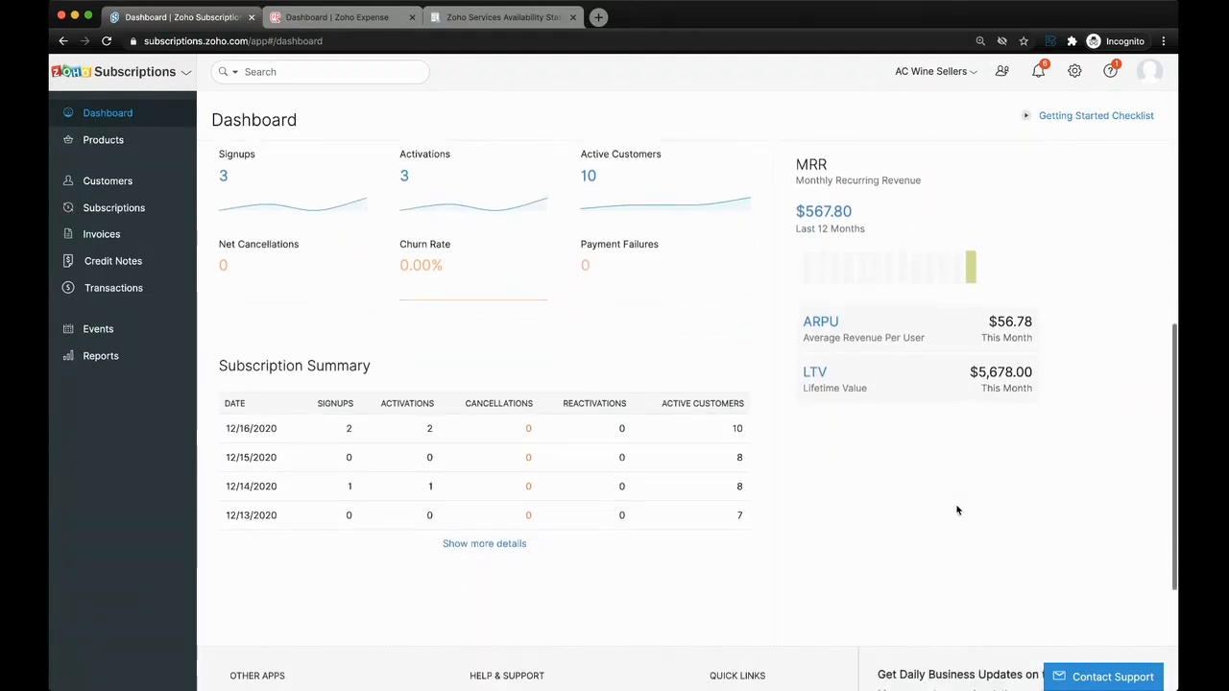
{"action": "scroll", "coordinate": [956, 510], "scroll_direction": "down", "scroll_amount": 1}
{"action": "scroll", "coordinate": [956, 509], "scroll_direction": "up", "scroll_amount": 4}
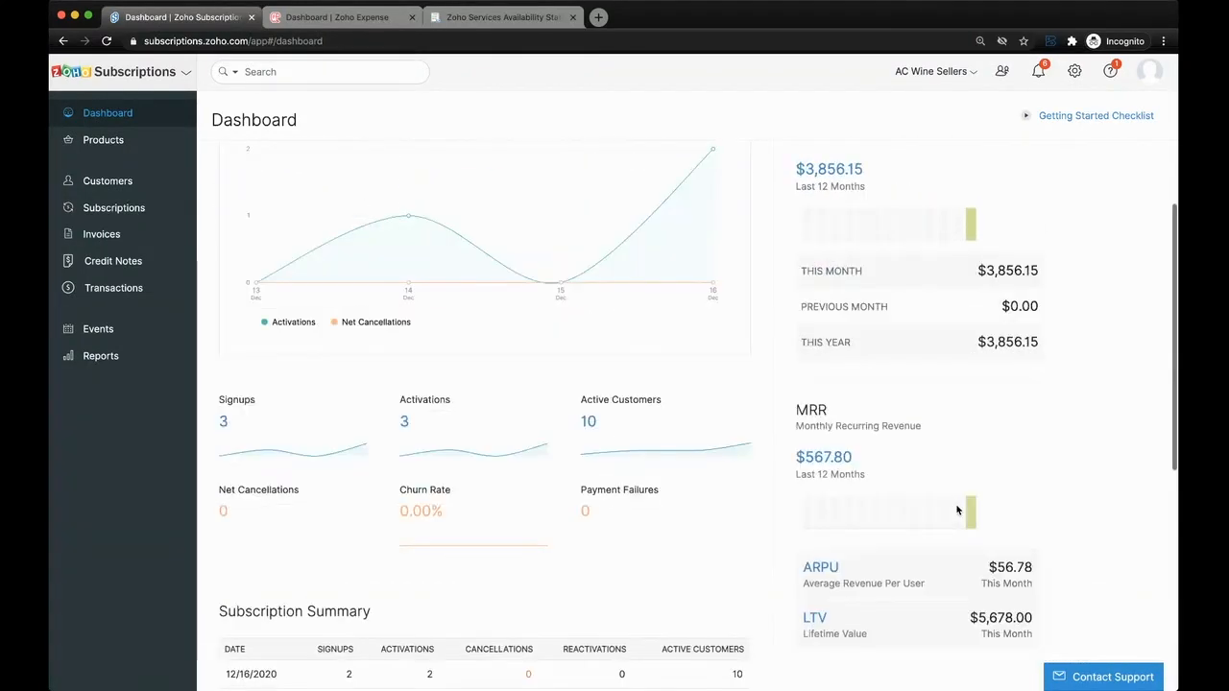
{"action": "scroll", "coordinate": [958, 510], "scroll_direction": "up", "scroll_amount": 1}
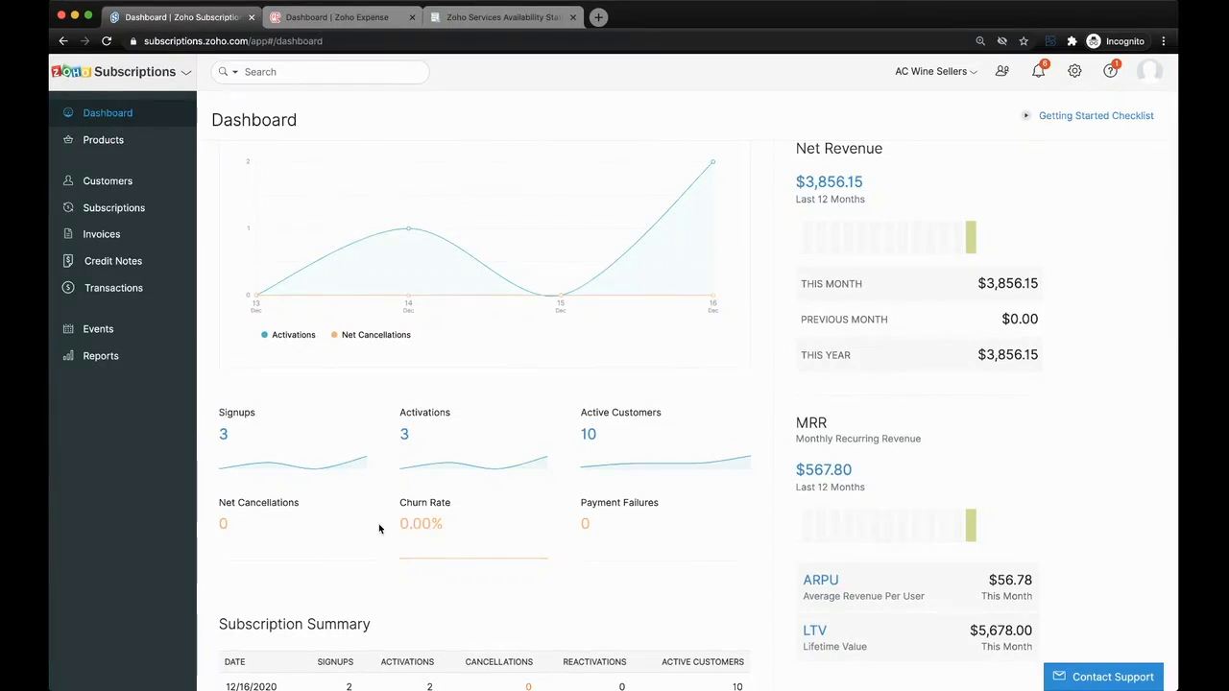
{"action": "scroll", "coordinate": [440, 518], "scroll_direction": "up", "scroll_amount": 2}
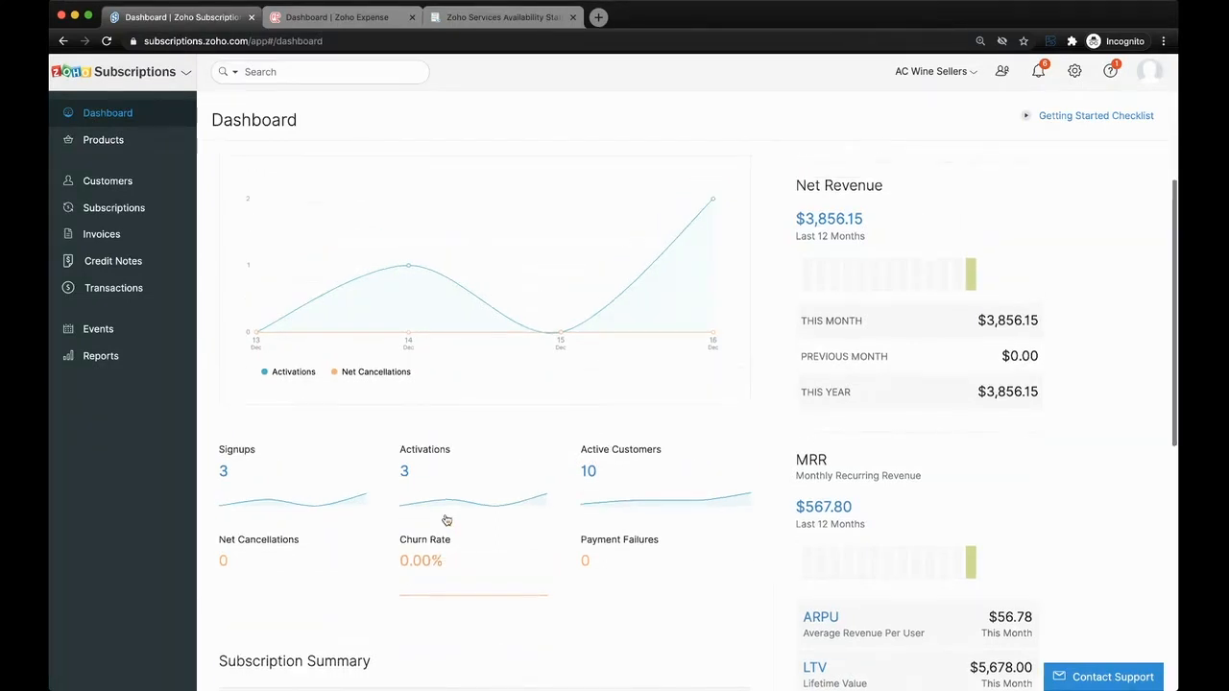
{"action": "scroll", "coordinate": [354, 506], "scroll_direction": "up", "scroll_amount": 1}
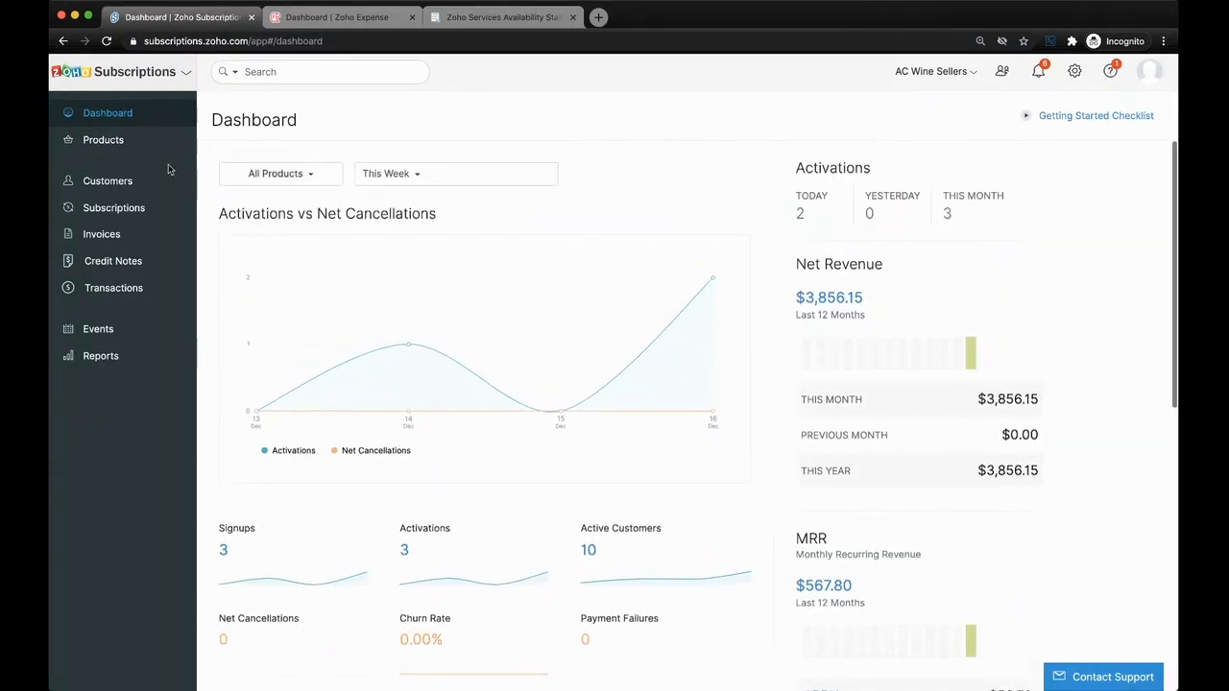
- Start a new product named Holiday Wine Box
{"action": "left_click", "coordinate": [142, 146]}
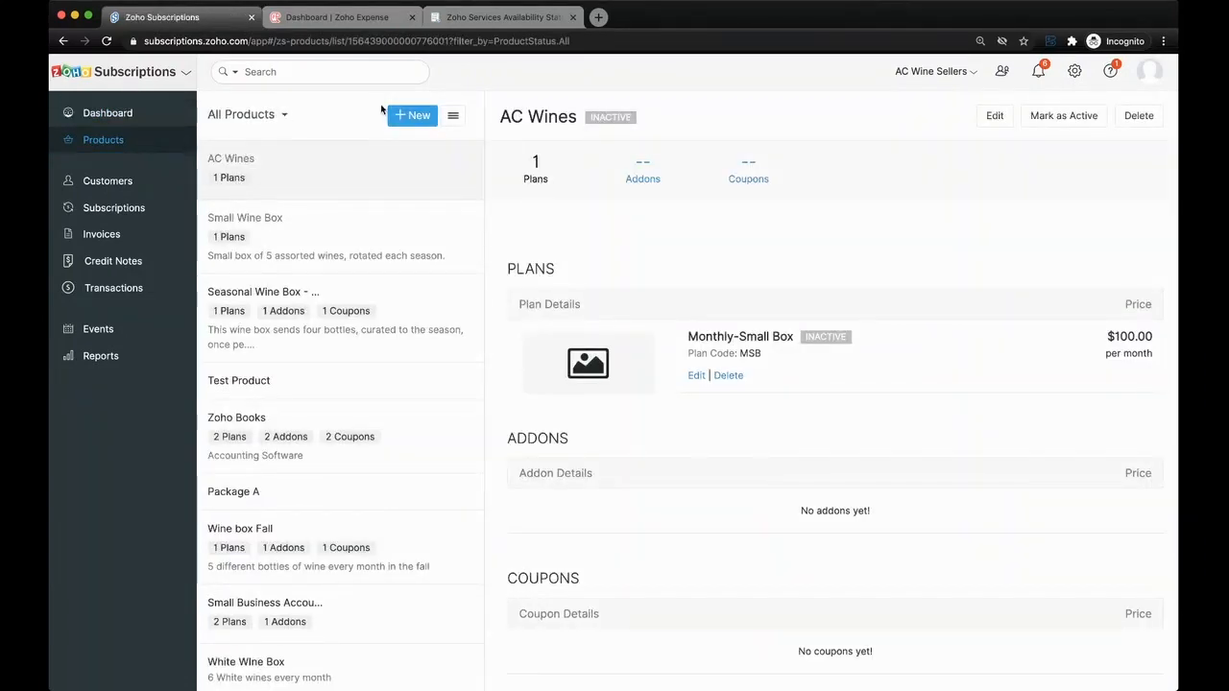
{"action": "left_click", "coordinate": [415, 114]}
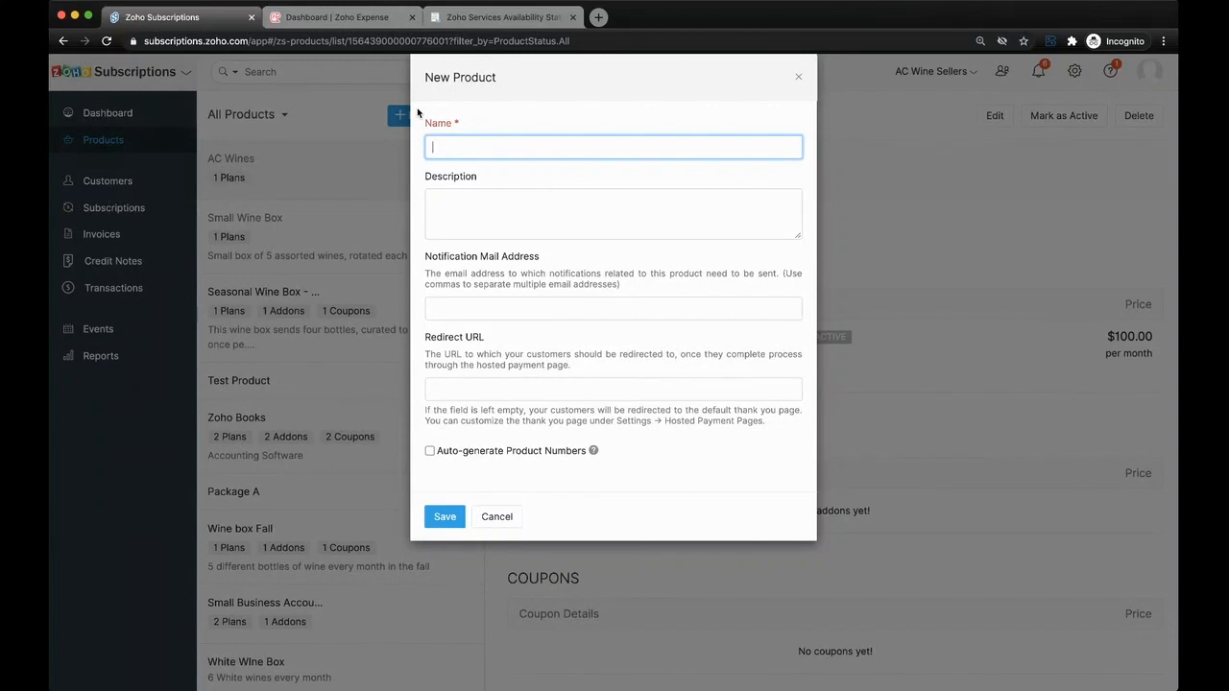
{"action": "type", "text": "Holiday Wine Box"}
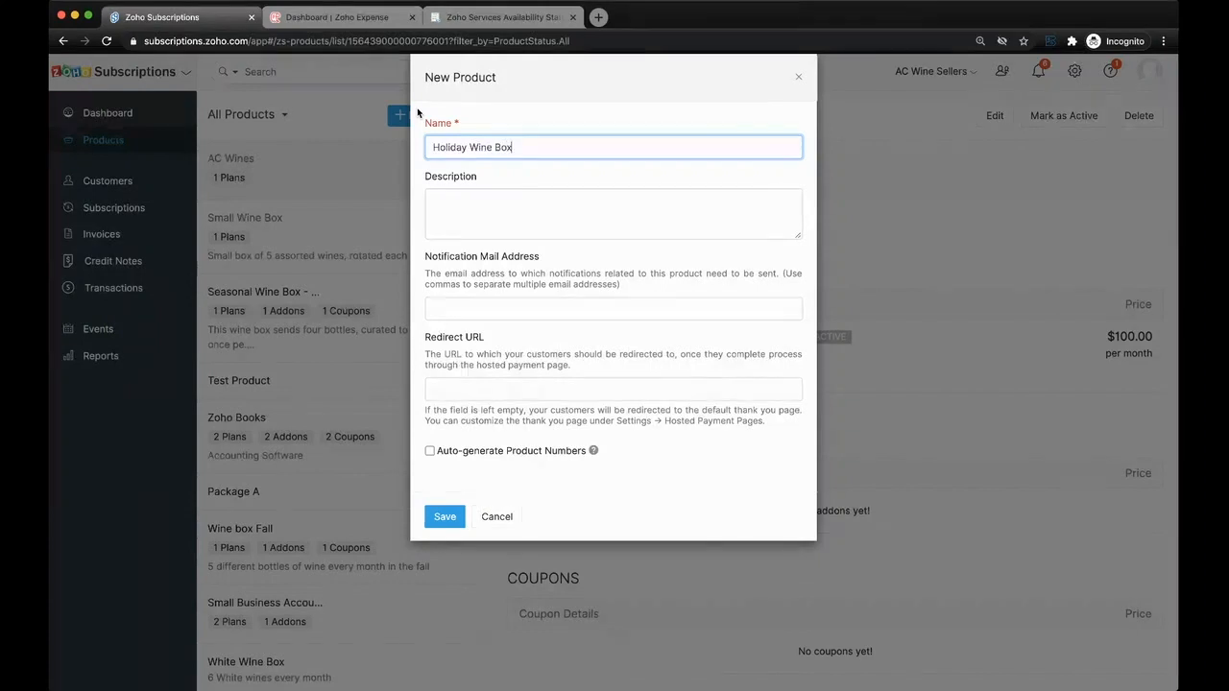
- Describe the product as "An assortment of top wines chosen by wine people." and save it
{"action": "left_click", "coordinate": [496, 201]}
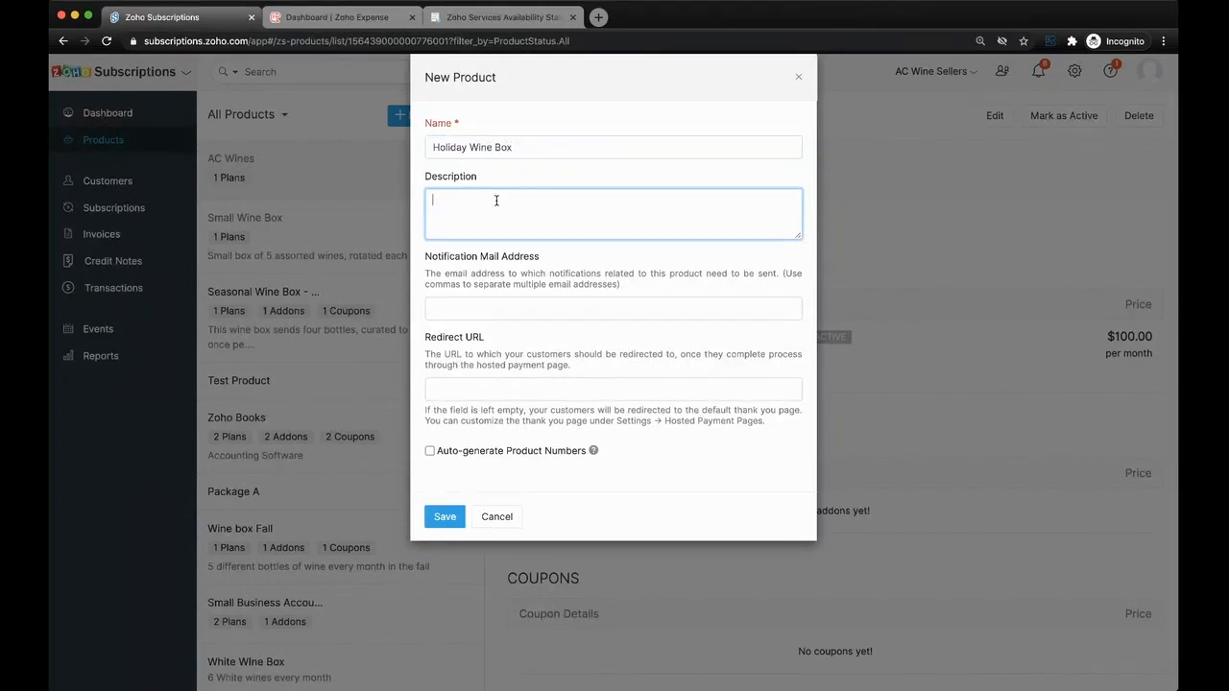
{"action": "type", "text": "An assortment of top wines chosen by wine people."}
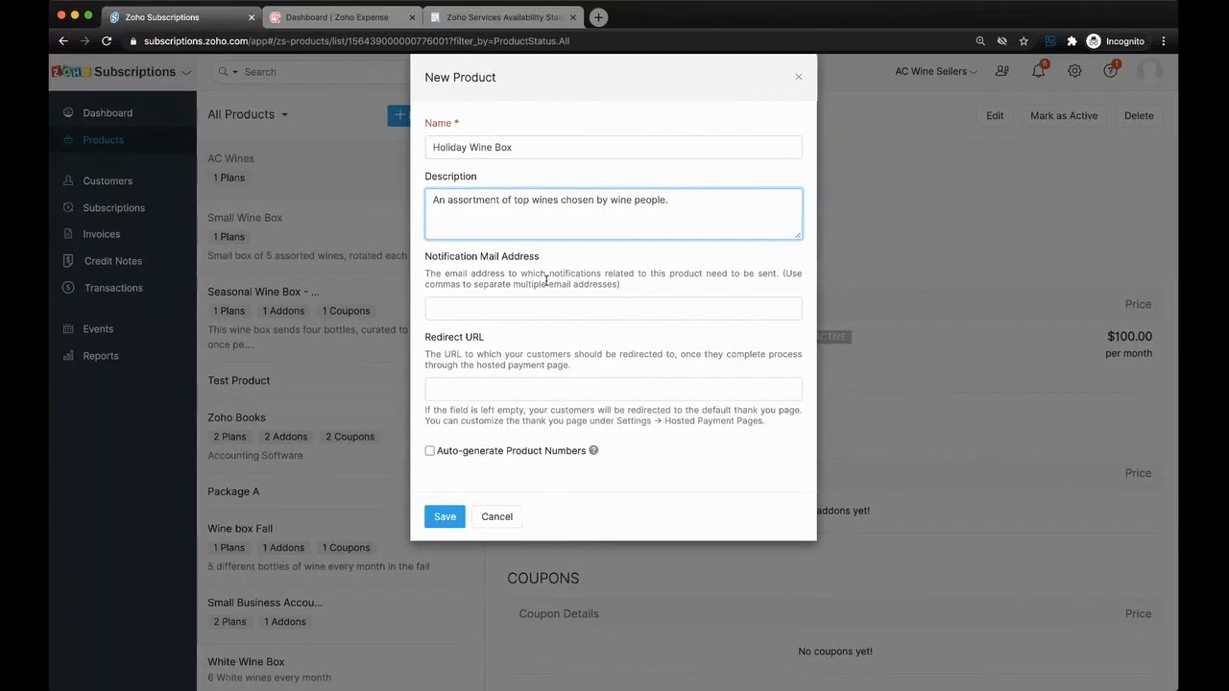
{"action": "left_click", "coordinate": [484, 308]}
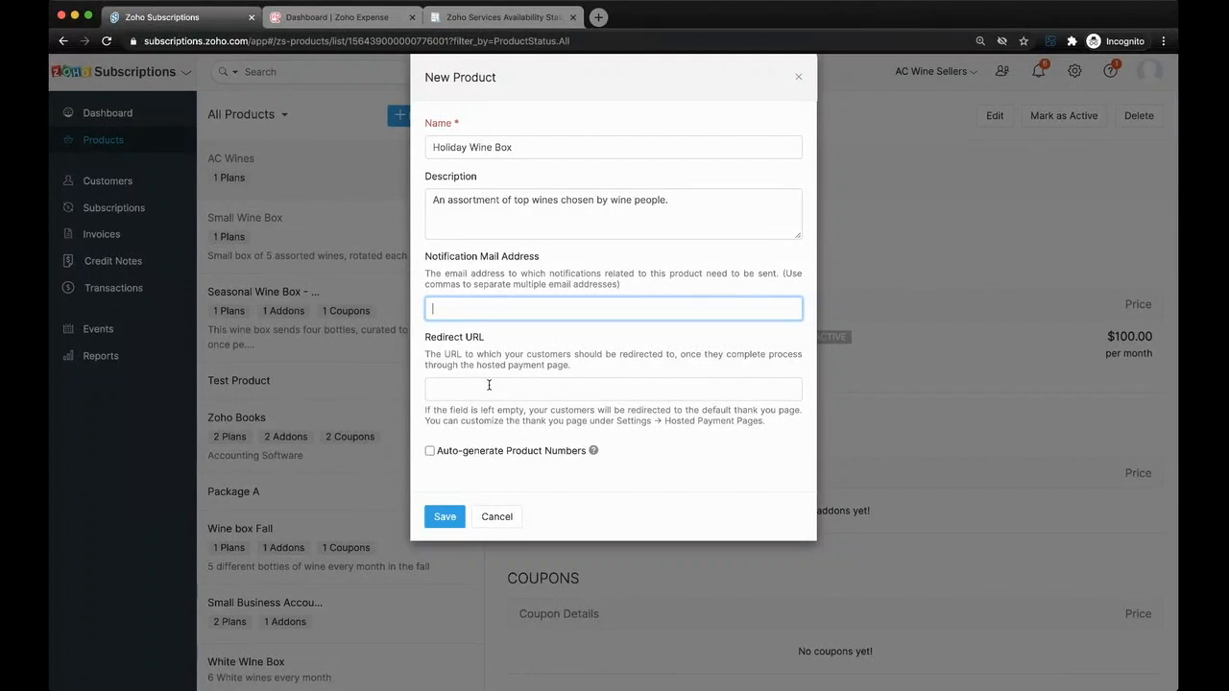
{"action": "left_click", "coordinate": [451, 517]}
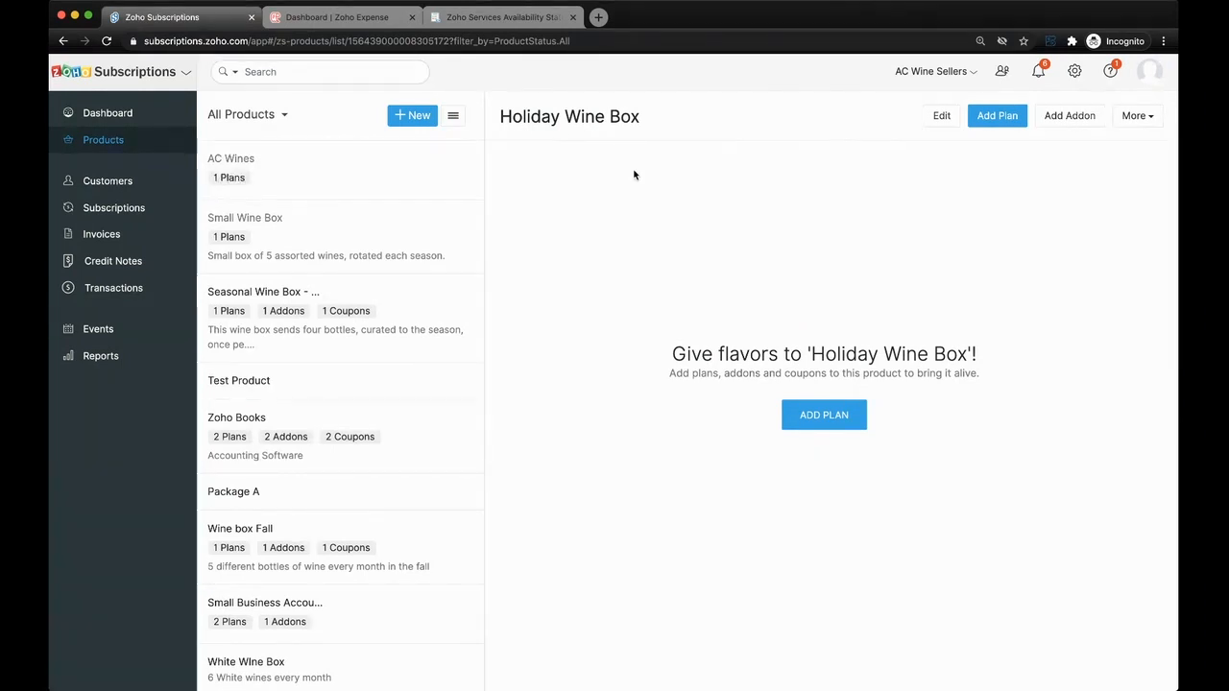
- Start a plan for the Holiday Wine Box product named Millennial Wine Box with plan code 401
{"action": "left_click", "coordinate": [828, 407]}
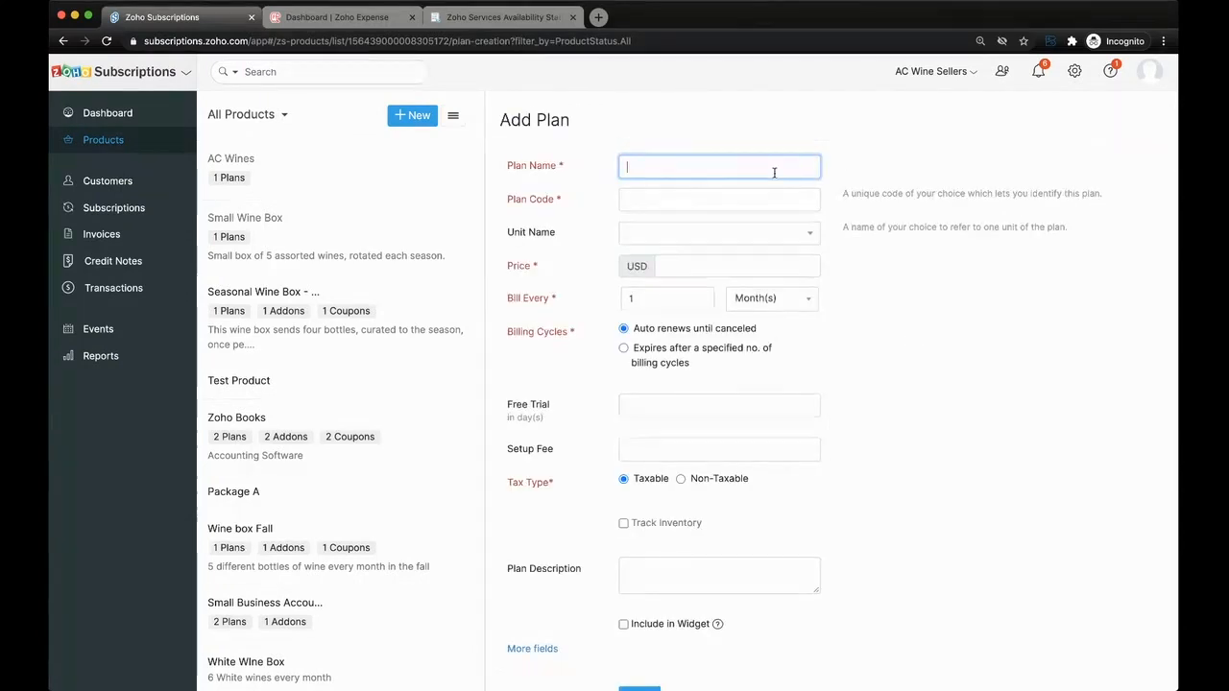
{"action": "type", "text": "Millennial P"}
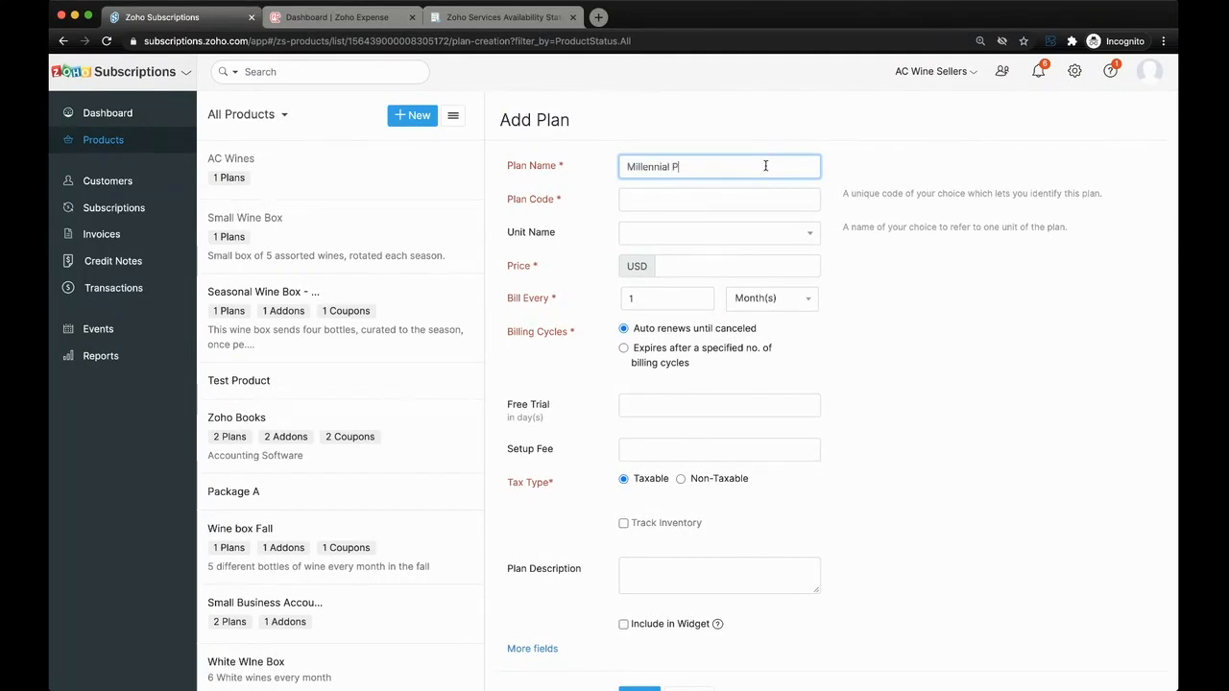
{"action": "key", "text": "BackSpace"}
{"action": "type", "text": "Wine Box"}
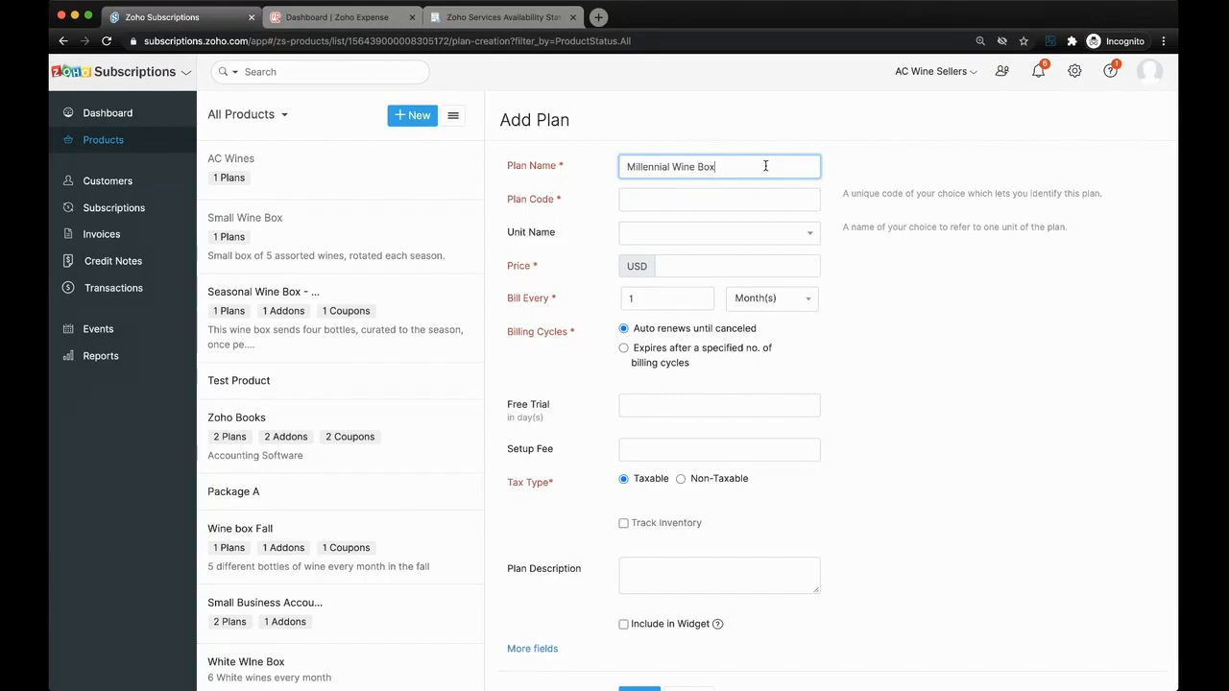
{"action": "left_click", "coordinate": [771, 198]}
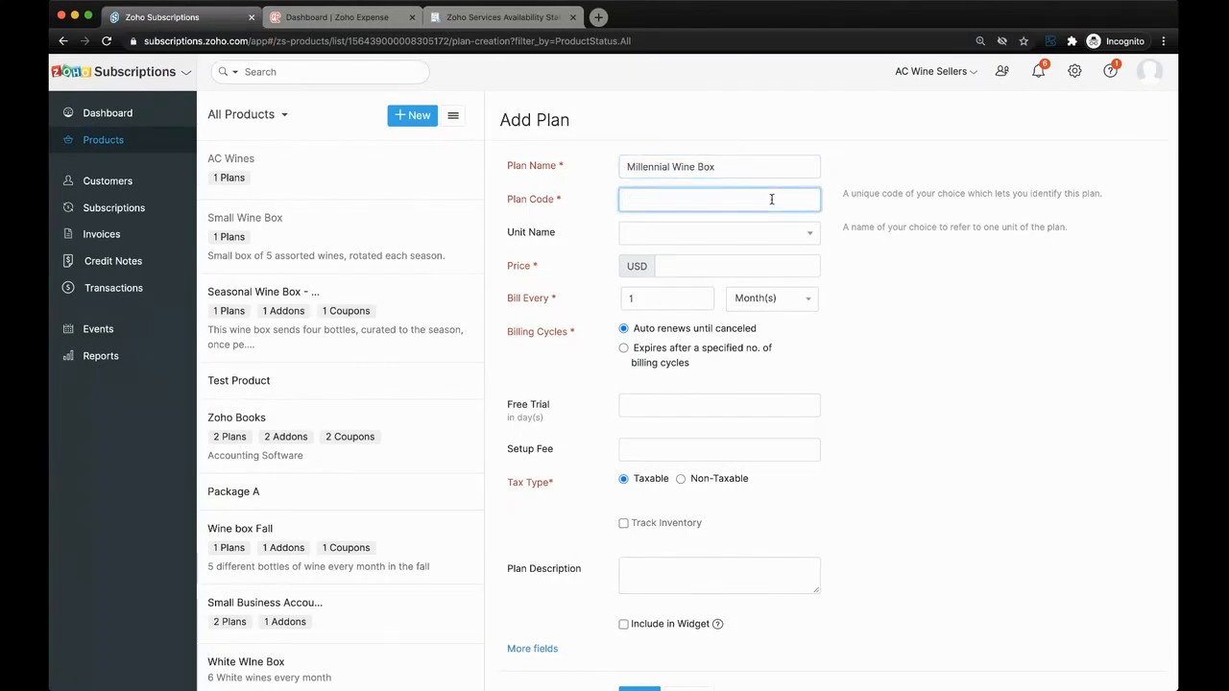
{"action": "type", "text": "401"}
- Set the plan's unit name to box and its price to 29 USD
{"action": "left_click", "coordinate": [759, 233]}
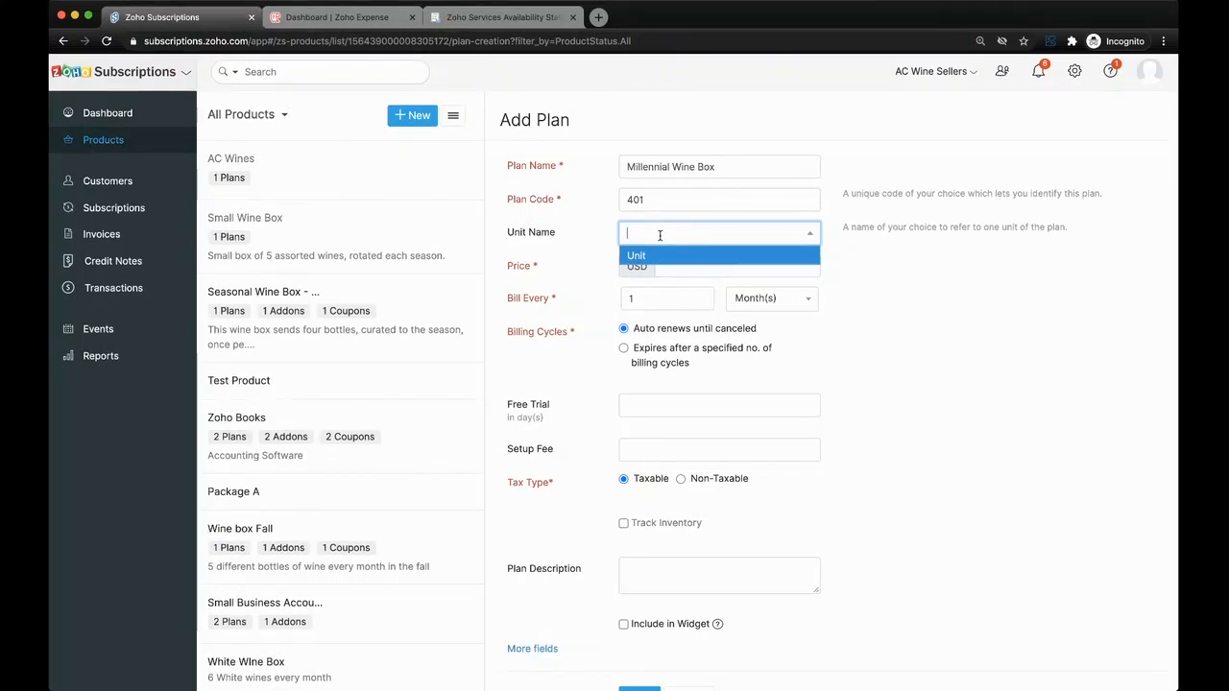
{"action": "type", "text": "box"}
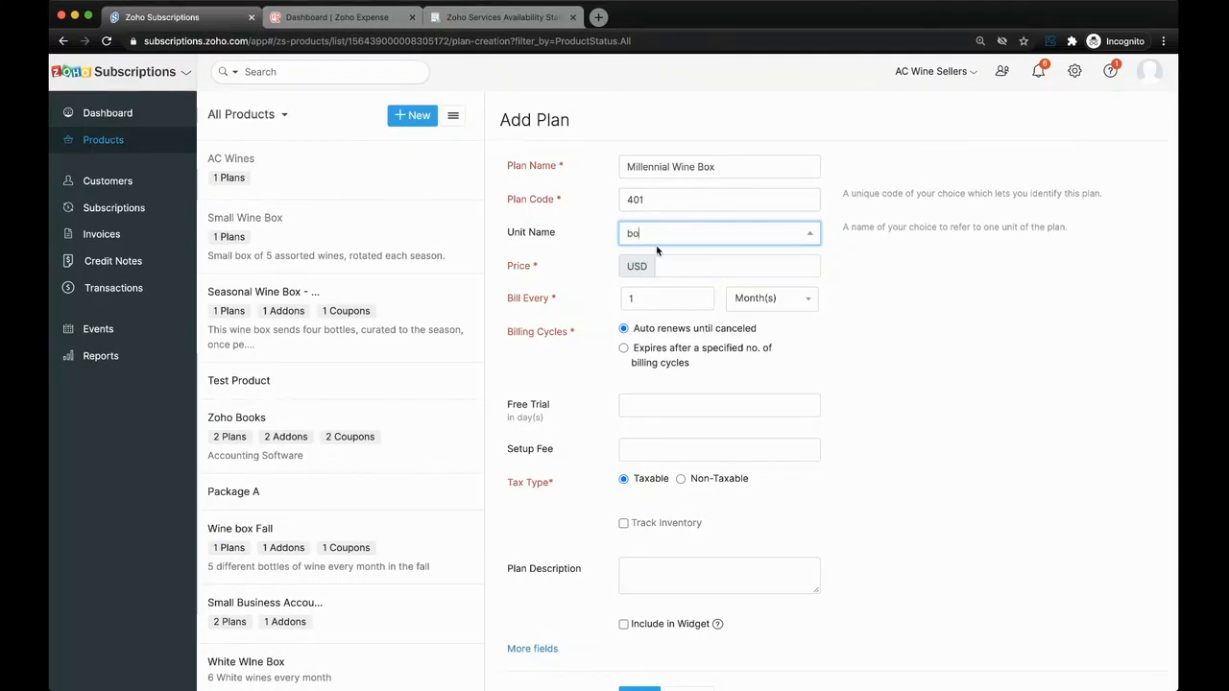
{"action": "left_click", "coordinate": [944, 352]}
{"action": "left_click", "coordinate": [726, 267]}
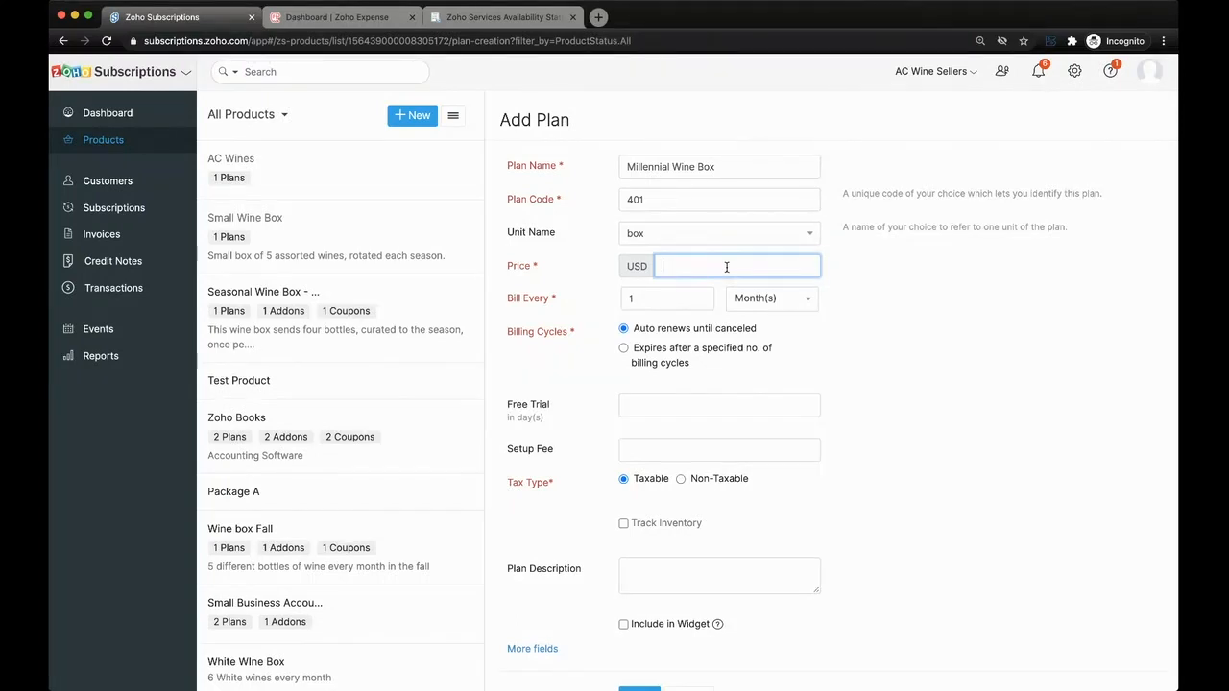
{"action": "type", "text": "29"}
{"action": "left_click", "coordinate": [833, 303]}
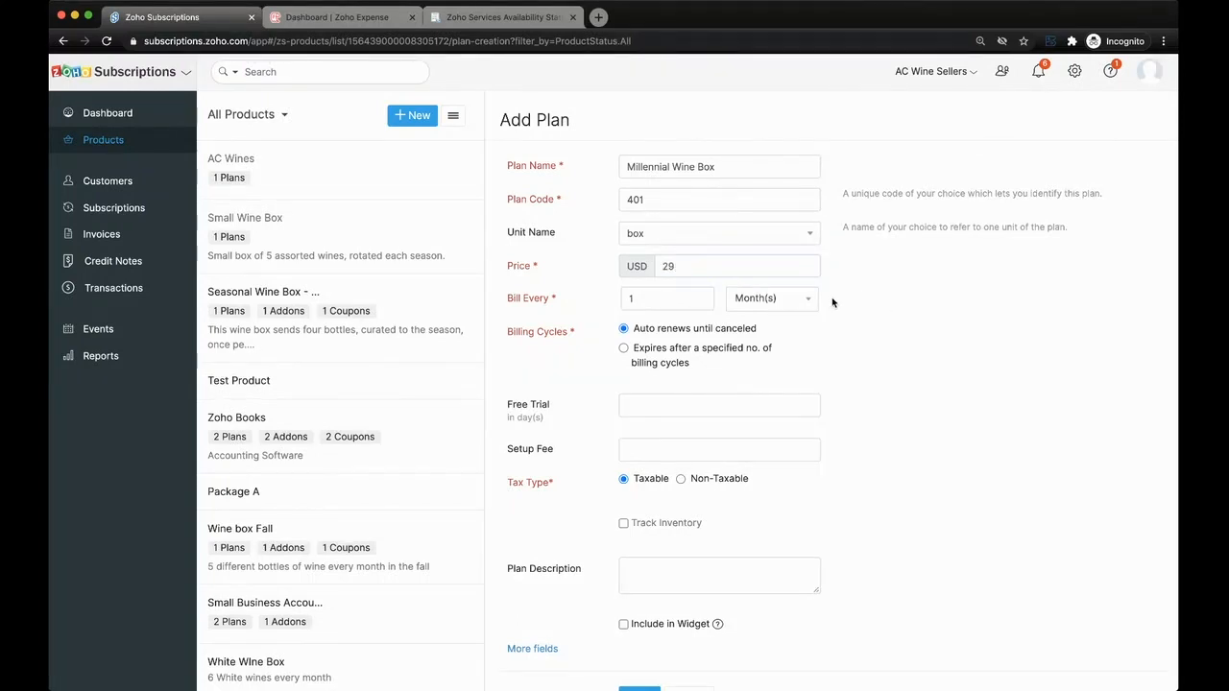
- Switch the plan's billing cycles to expire after a specified number and back to auto-renewing until canceled
{"action": "scroll", "coordinate": [784, 363], "scroll_direction": "down", "scroll_amount": 1}
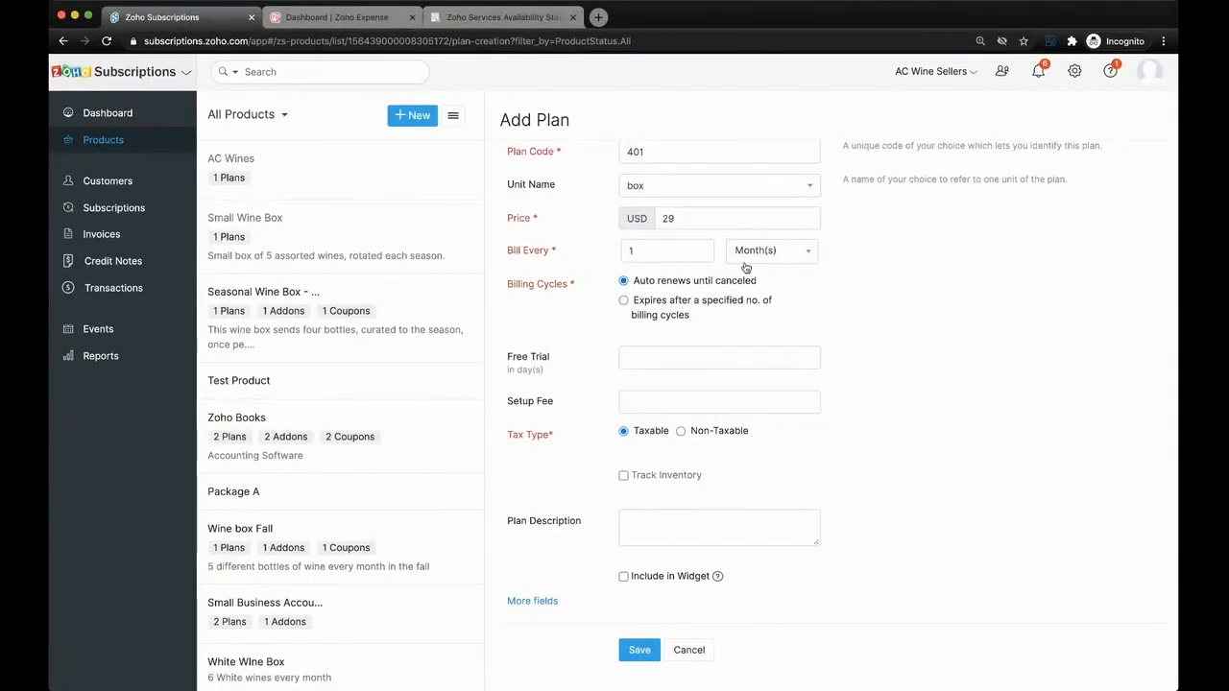
{"action": "left_click", "coordinate": [645, 304]}
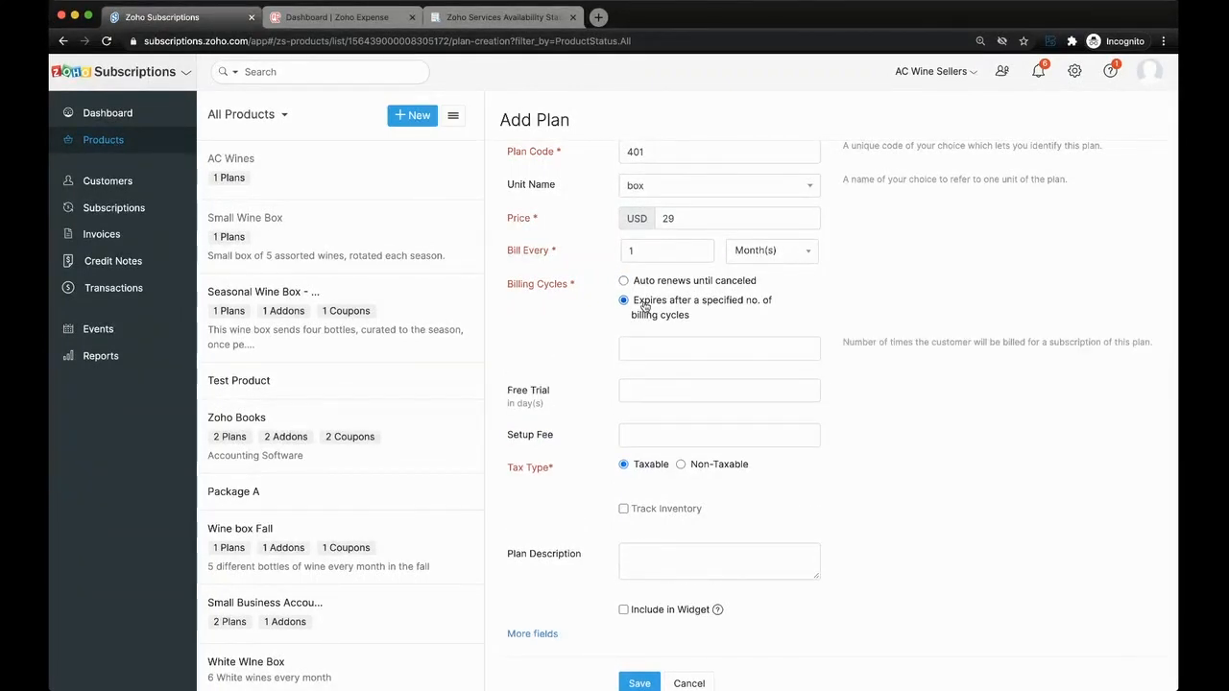
{"action": "scroll", "coordinate": [644, 304], "scroll_direction": "up", "scroll_amount": 1}
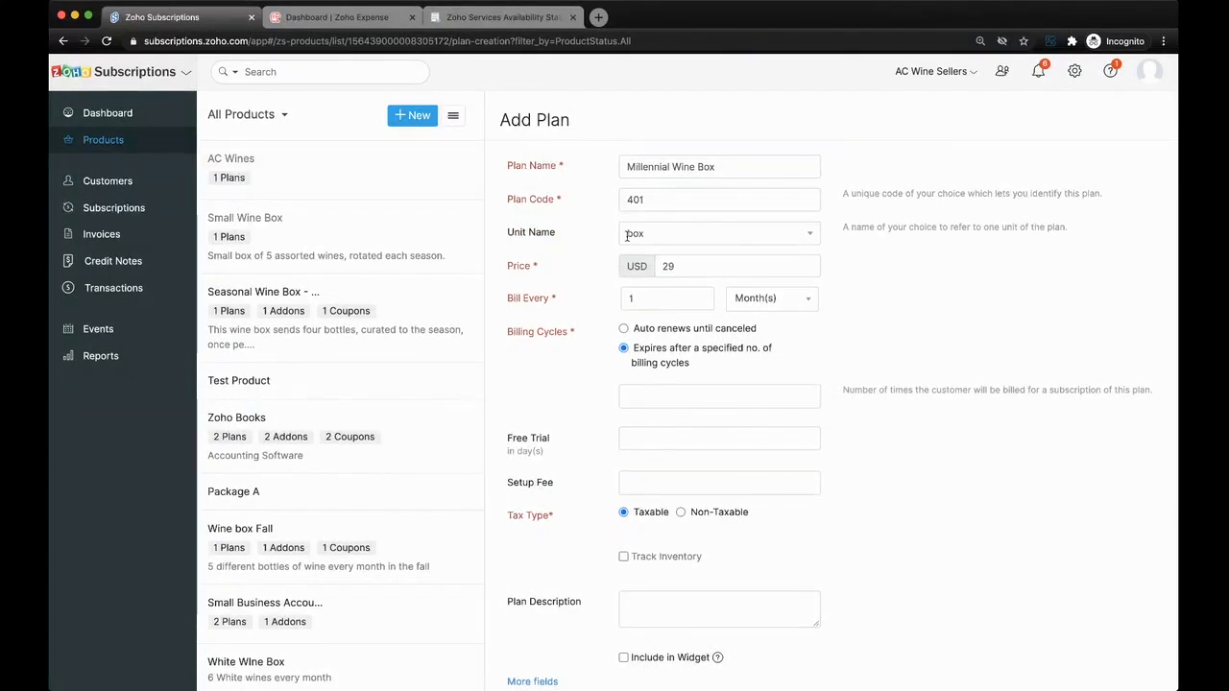
{"action": "left_click", "coordinate": [713, 332]}
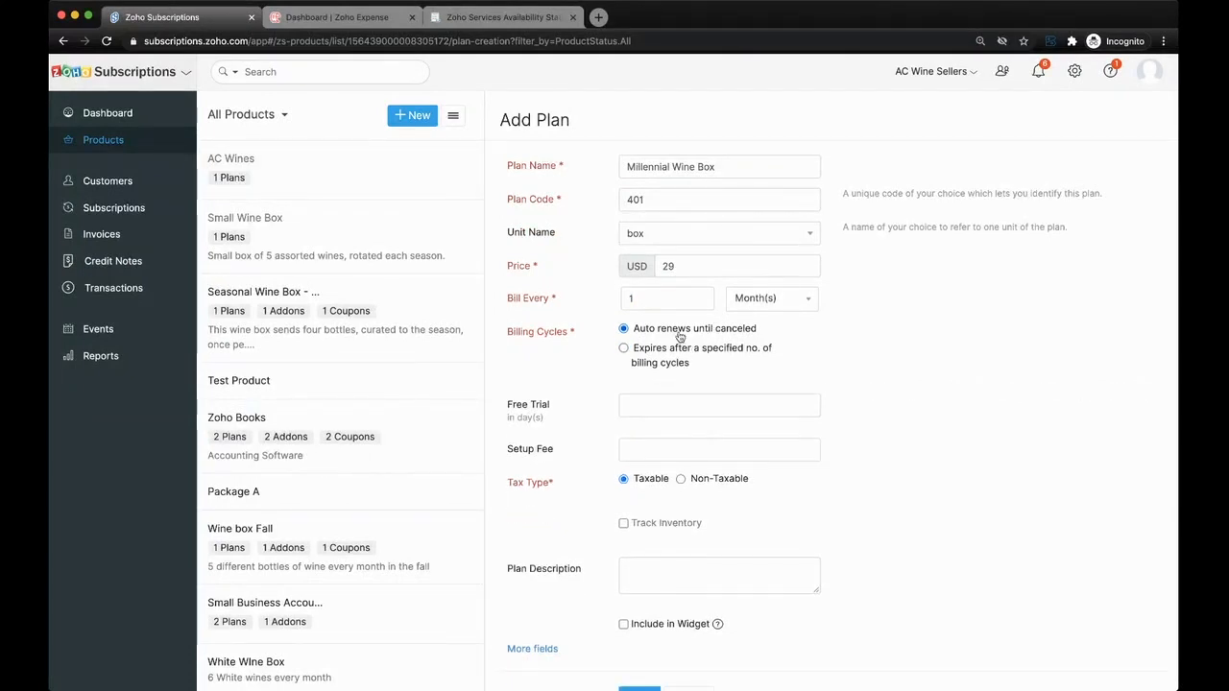
- Look over the plan's free trial, setup fee and tax type options
{"action": "left_click", "coordinate": [690, 406]}
{"action": "scroll", "coordinate": [576, 417], "scroll_direction": "down", "scroll_amount": 1}
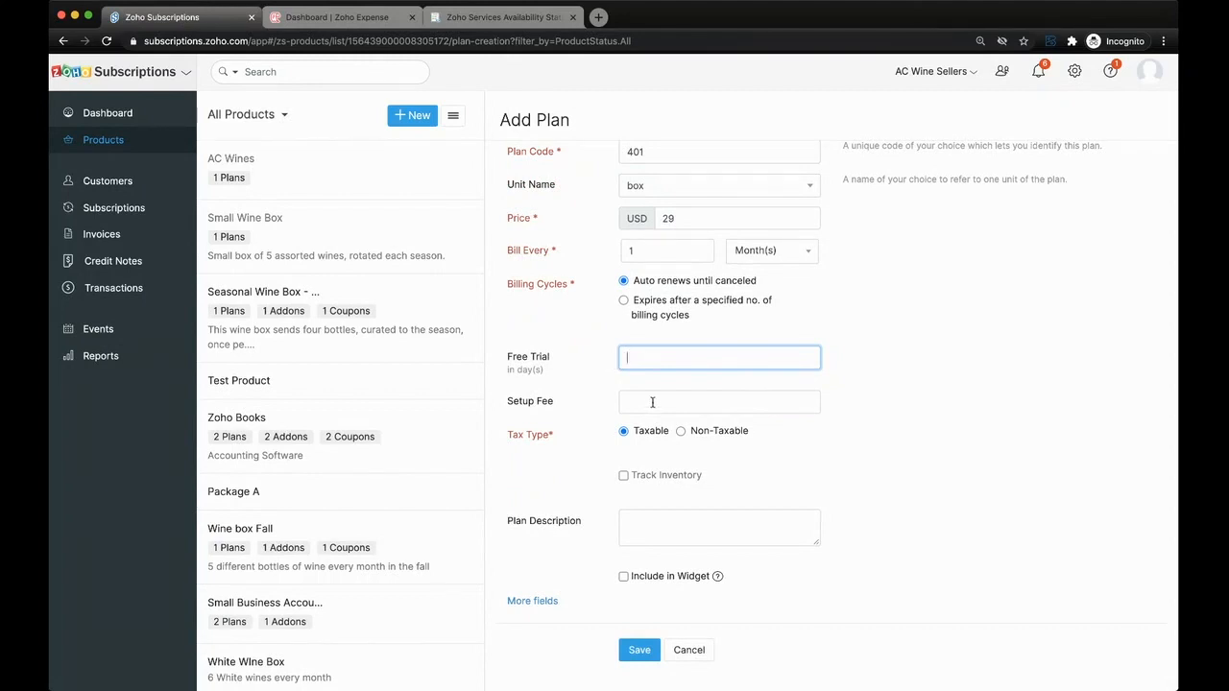
{"action": "left_click", "coordinate": [653, 402]}
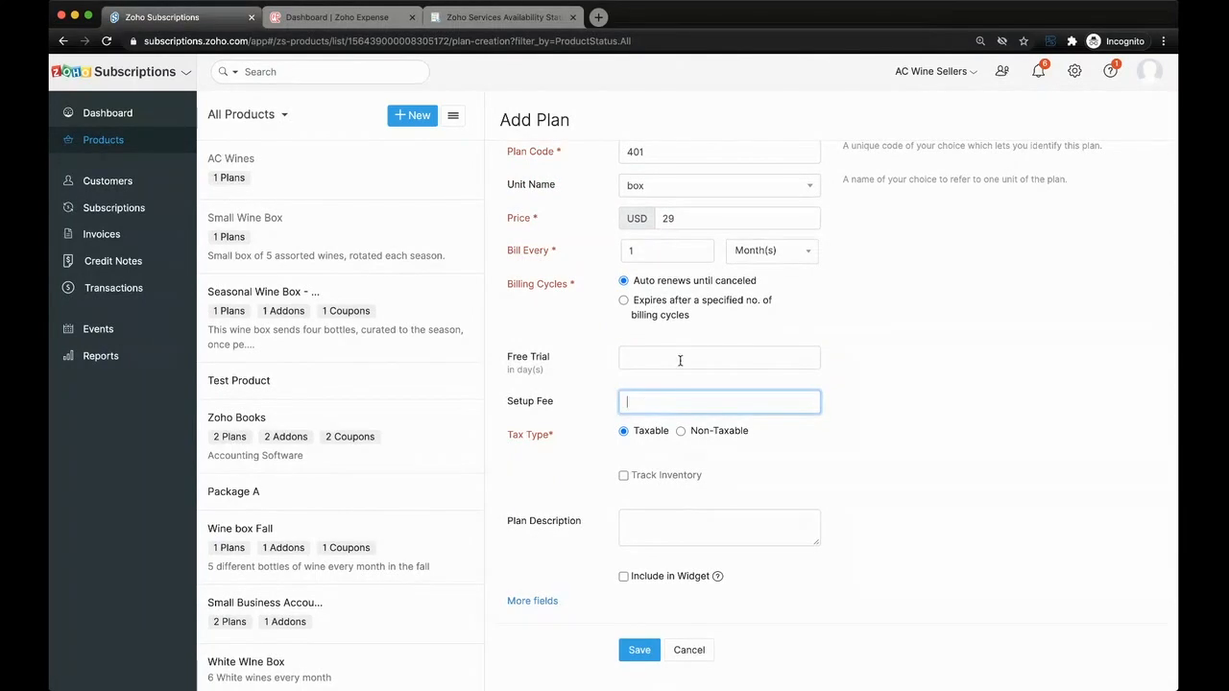
{"action": "scroll", "coordinate": [680, 360], "scroll_direction": "up", "scroll_amount": 1}
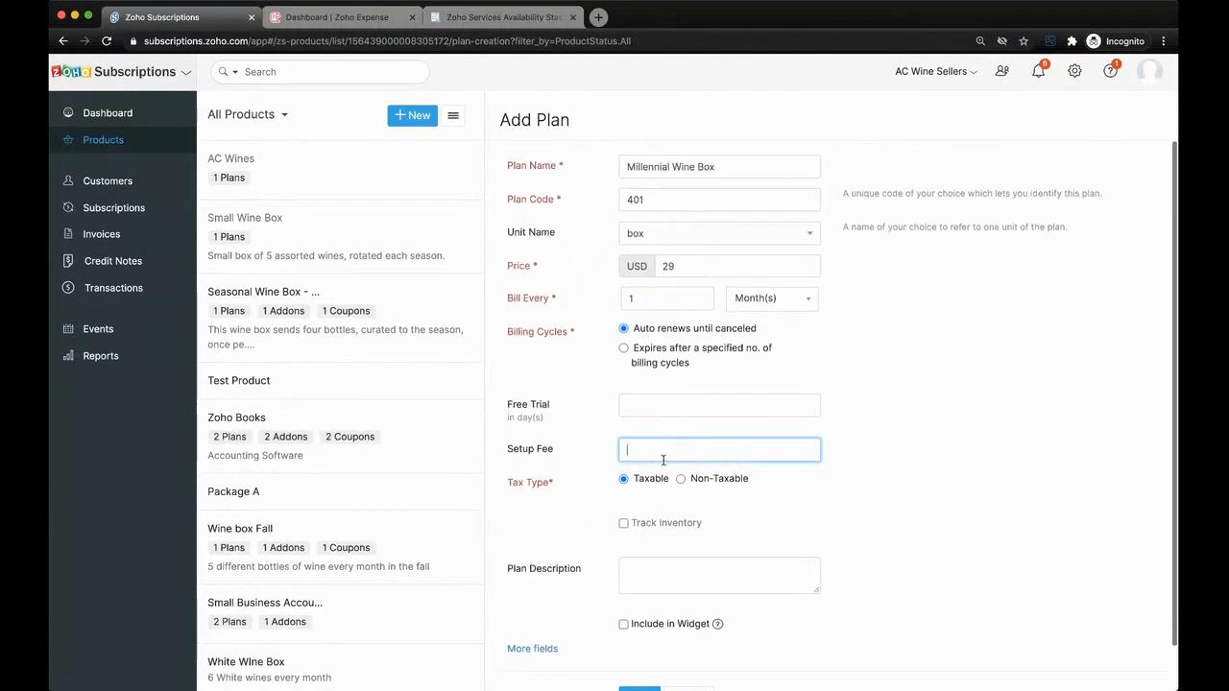
{"action": "scroll", "coordinate": [607, 457], "scroll_direction": "down", "scroll_amount": 1}
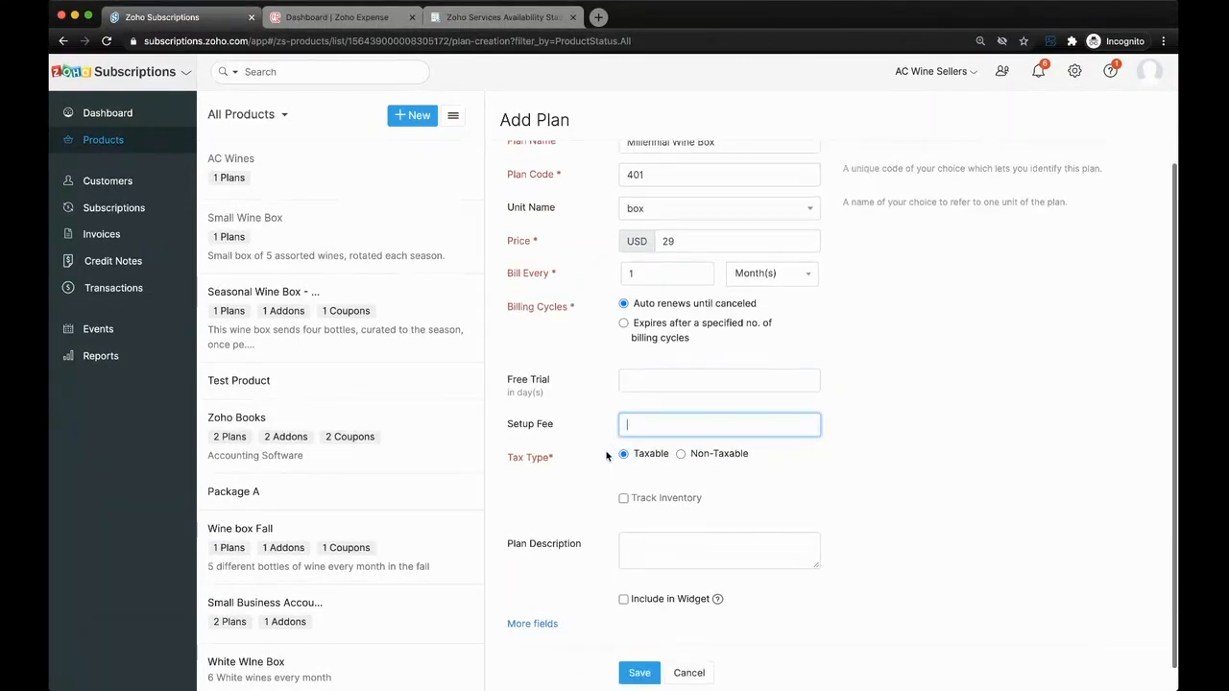
{"action": "scroll", "coordinate": [607, 457], "scroll_direction": "down", "scroll_amount": 1}
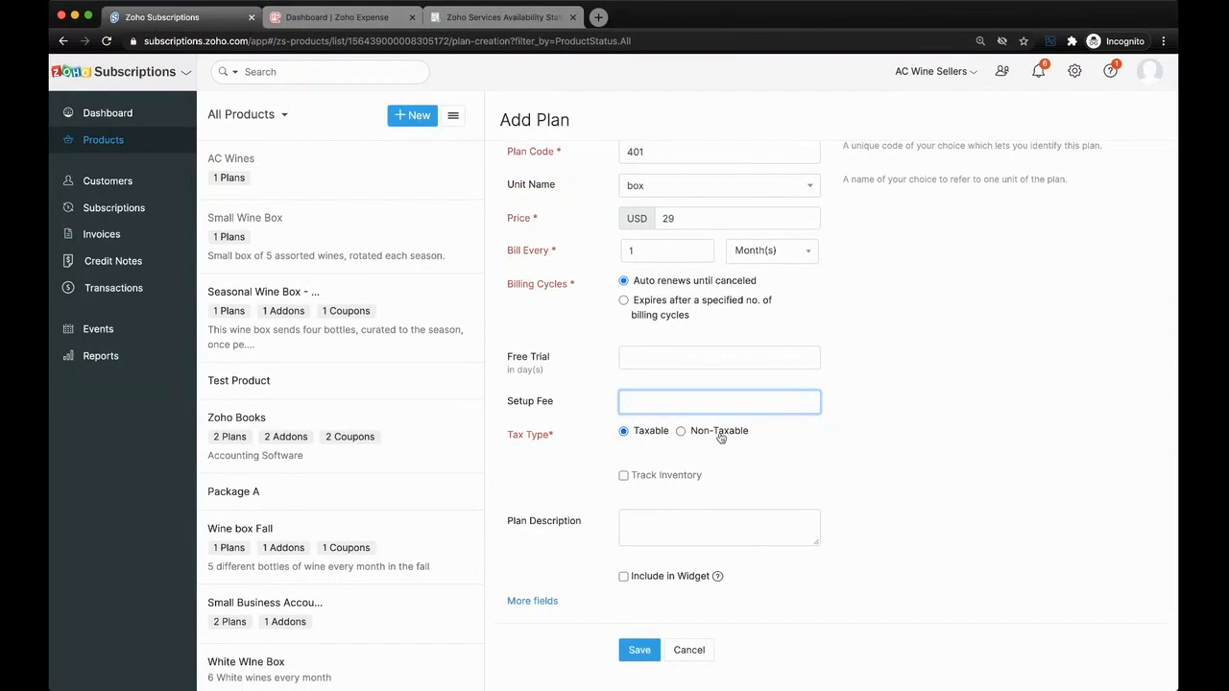
- Turn on inventory tracking for the plan with the Finished Goods account and an opening stock of 100
{"action": "left_click", "coordinate": [633, 478]}
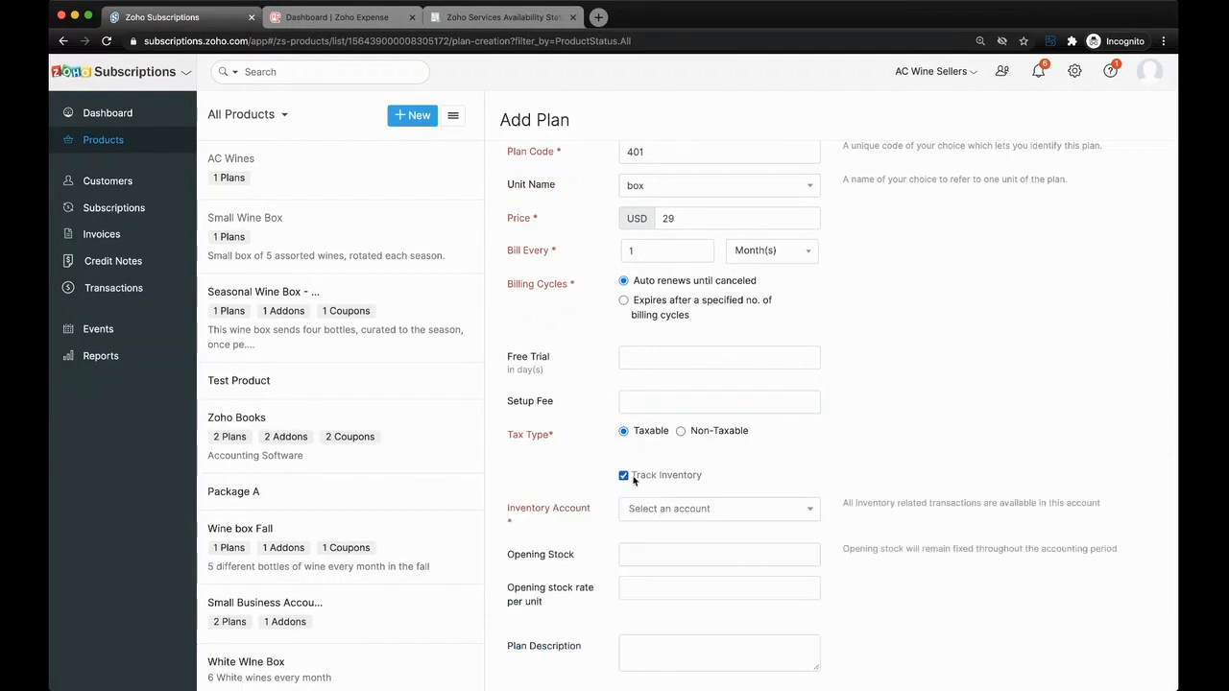
{"action": "scroll", "coordinate": [712, 414], "scroll_direction": "down", "scroll_amount": 3}
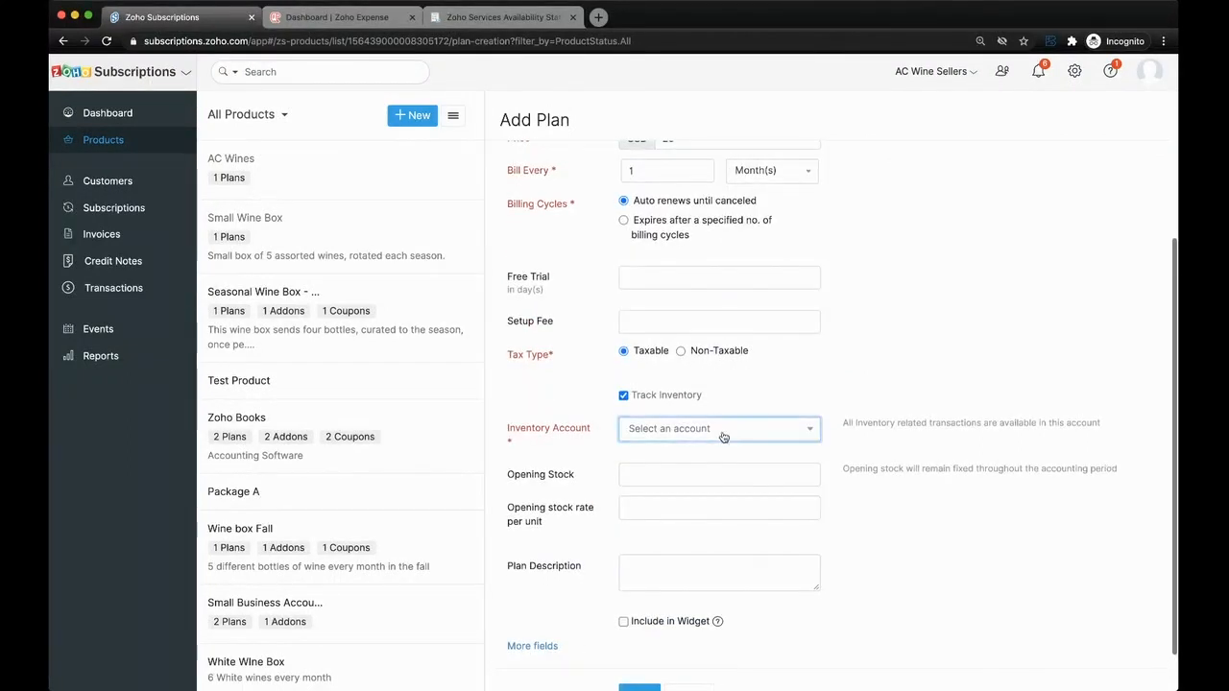
{"action": "left_click", "coordinate": [723, 437]}
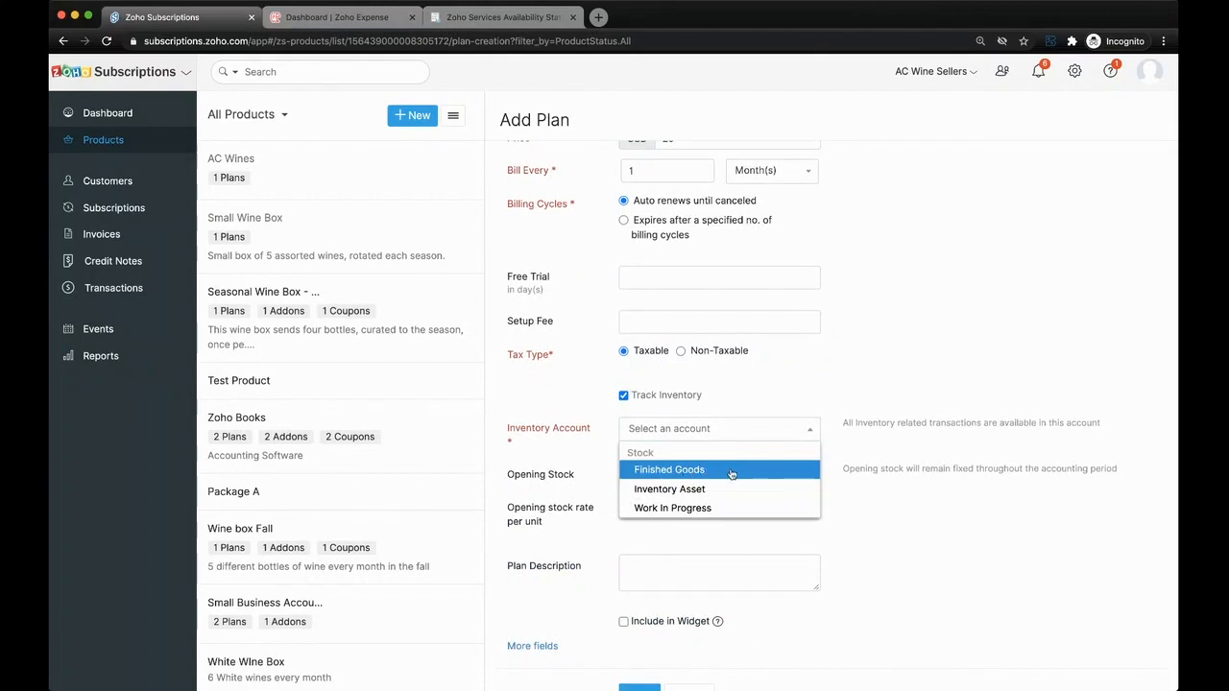
{"action": "left_click", "coordinate": [727, 470]}
{"action": "left_click", "coordinate": [700, 474]}
{"action": "scroll", "coordinate": [701, 480], "scroll_direction": "down", "scroll_amount": 1}
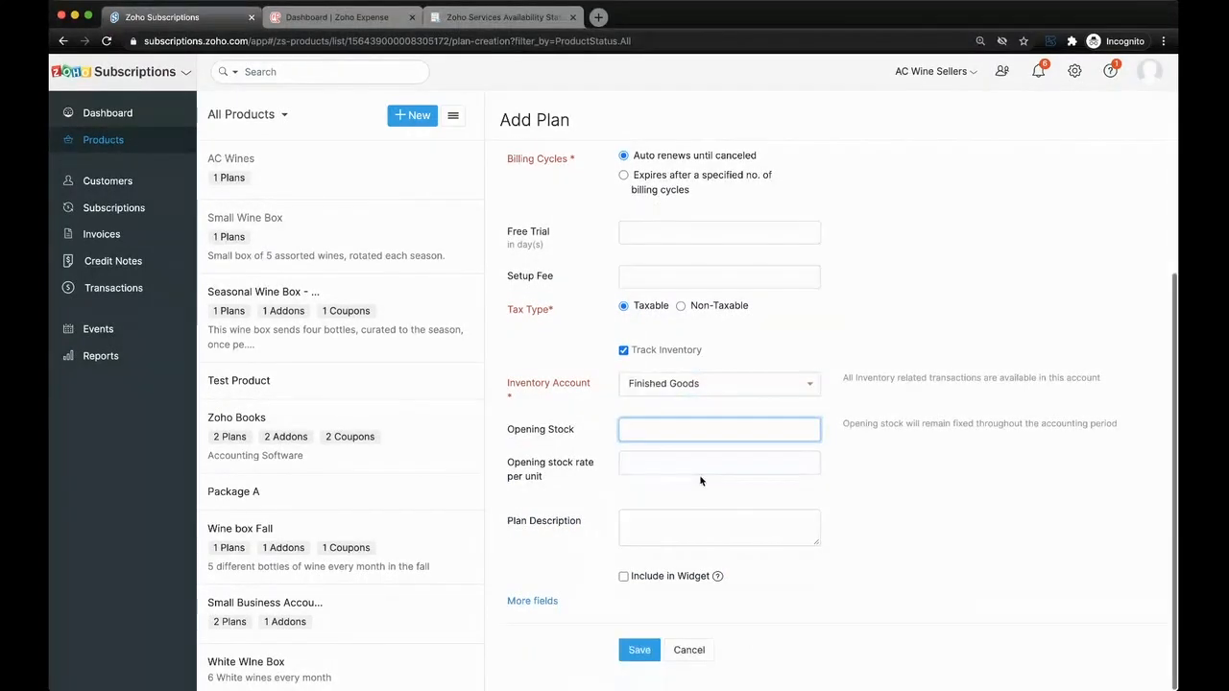
{"action": "type", "text": "100"}
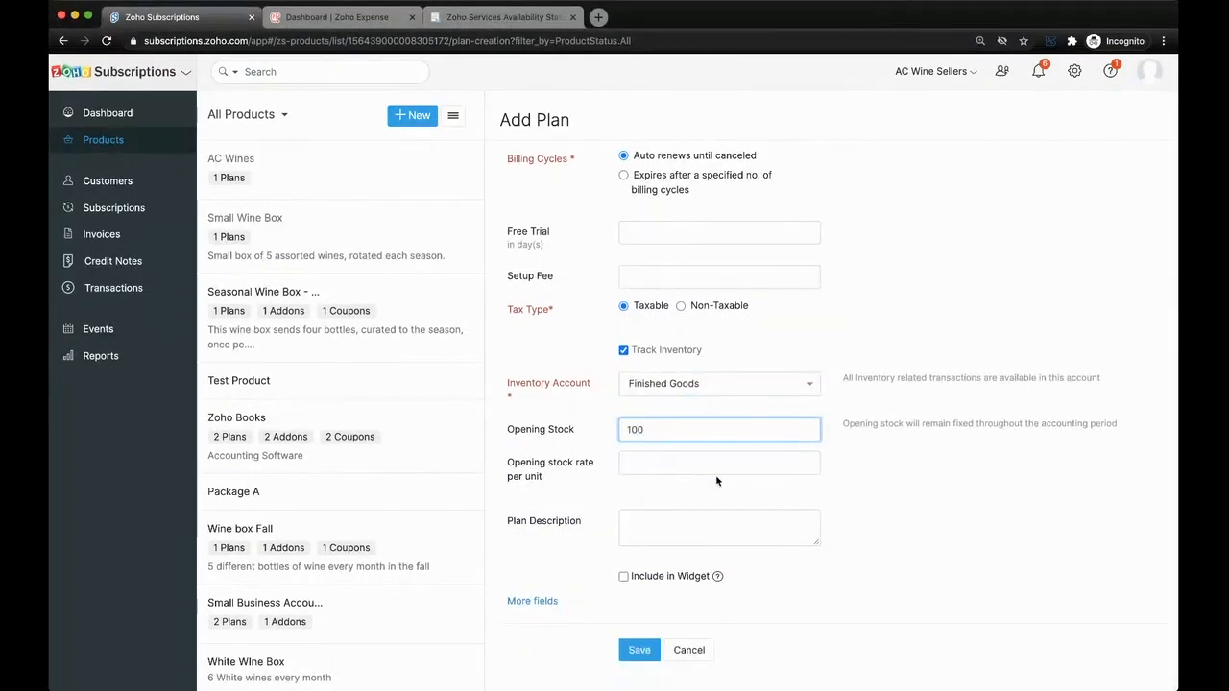
- Set the plan's opening stock rate per unit to 19 and save the plan
{"action": "left_click", "coordinate": [838, 502]}
{"action": "left_click", "coordinate": [724, 465]}
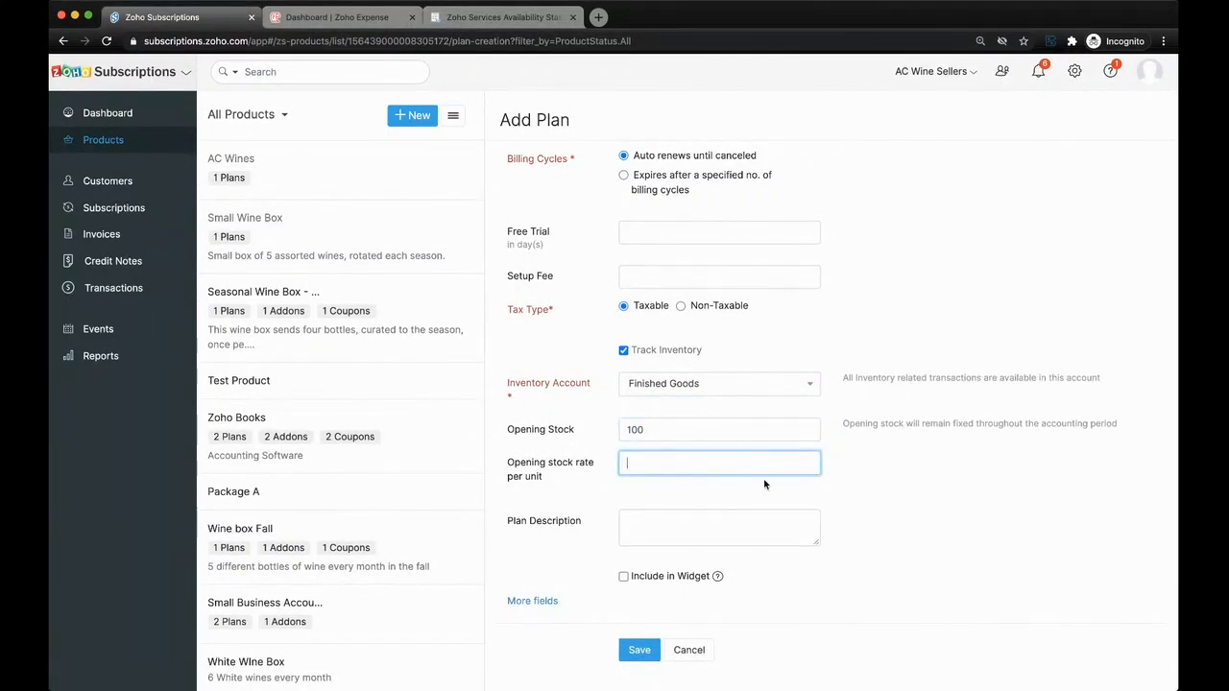
{"action": "scroll", "coordinate": [763, 478], "scroll_direction": "up", "scroll_amount": 4}
{"action": "scroll", "coordinate": [763, 478], "scroll_direction": "down", "scroll_amount": 4}
{"action": "type", "text": "18"}
{"action": "left_click", "coordinate": [854, 507]}
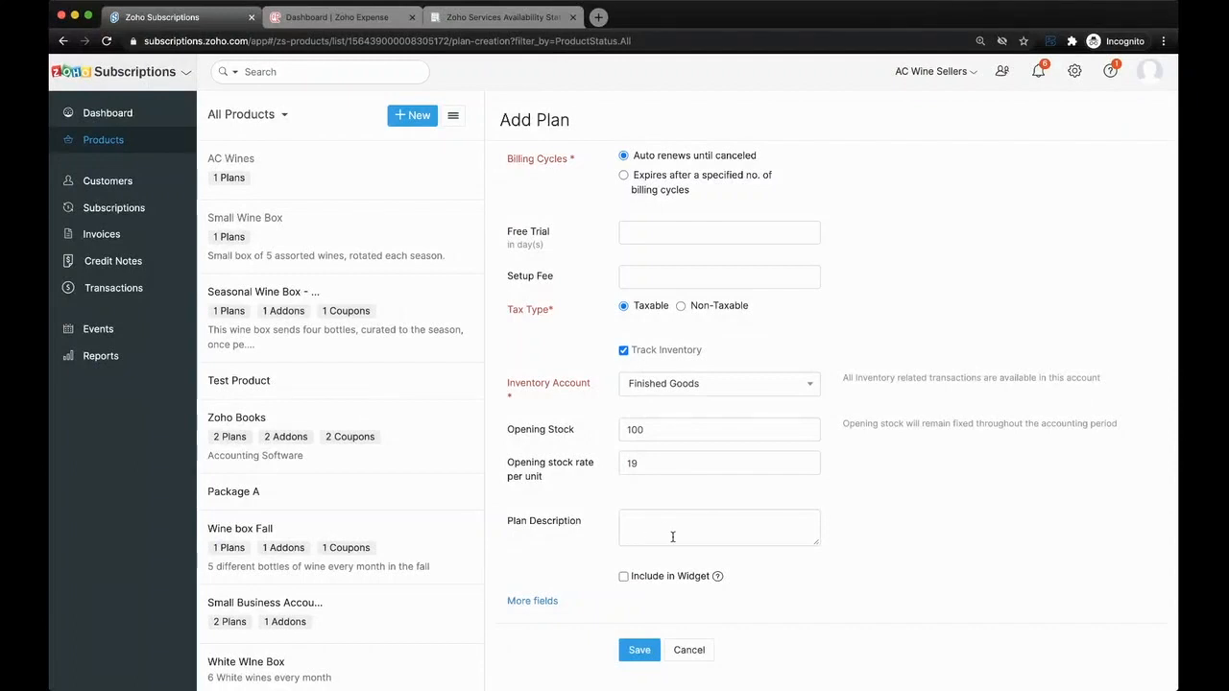
{"action": "left_click", "coordinate": [639, 650]}
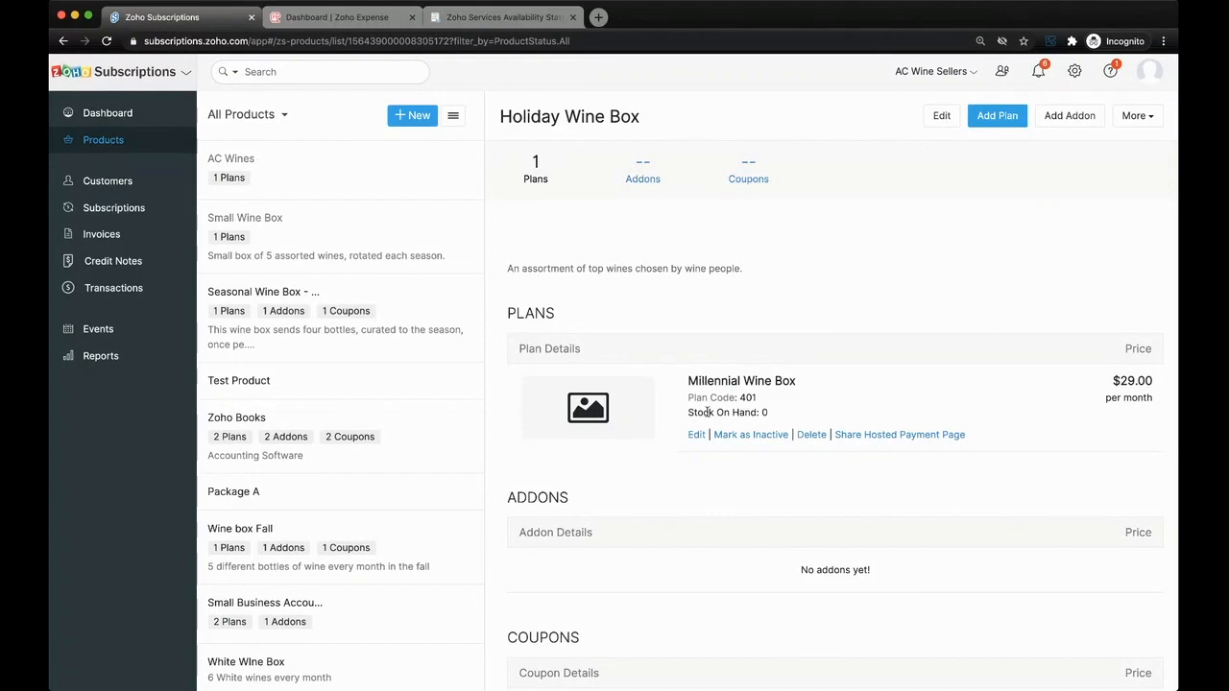
{"action": "mouse_move", "coordinate": [638, 403]}
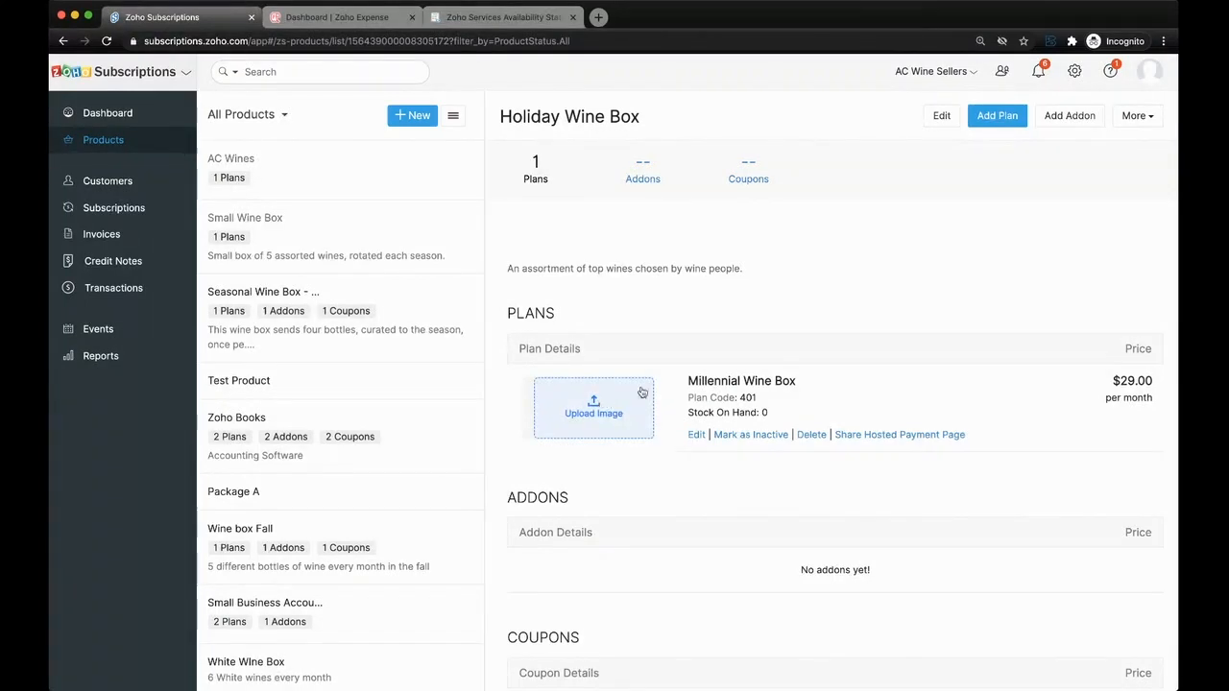
- Start another Holiday Wine Box plan named Gen X Wine Box with plan code 402 and a price of 89 USD
{"action": "left_click", "coordinate": [994, 115]}
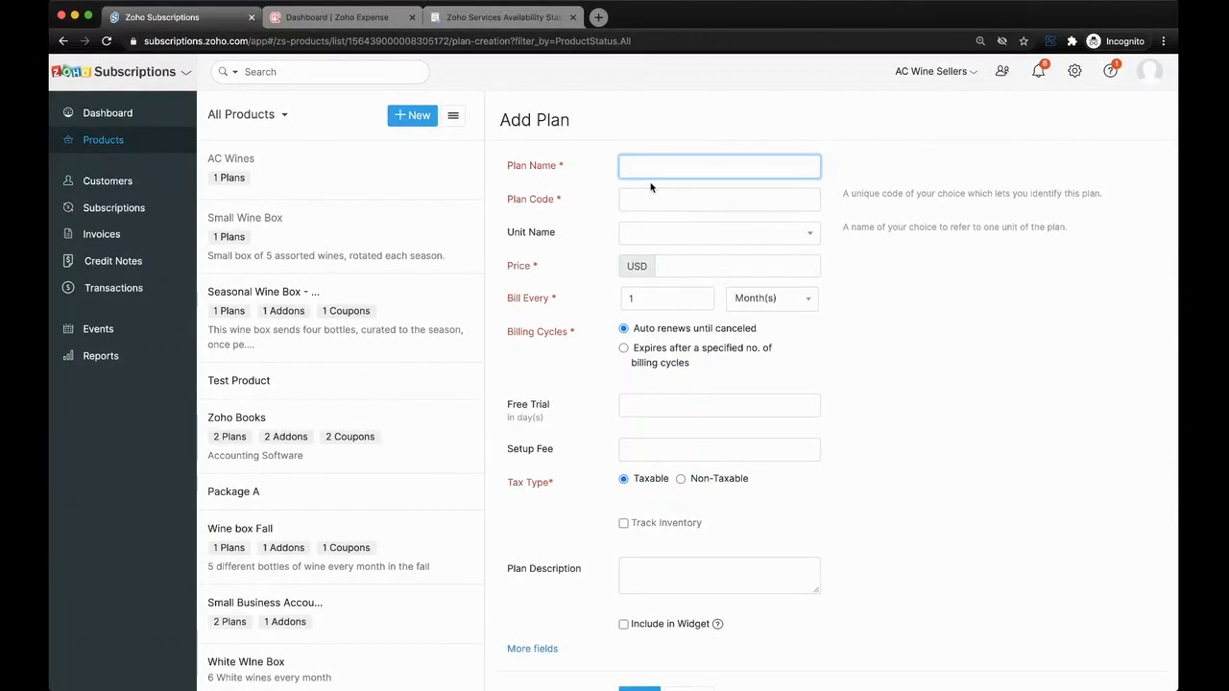
{"action": "type", "text": "Gen X Wine Box"}
{"action": "left_click", "coordinate": [765, 197]}
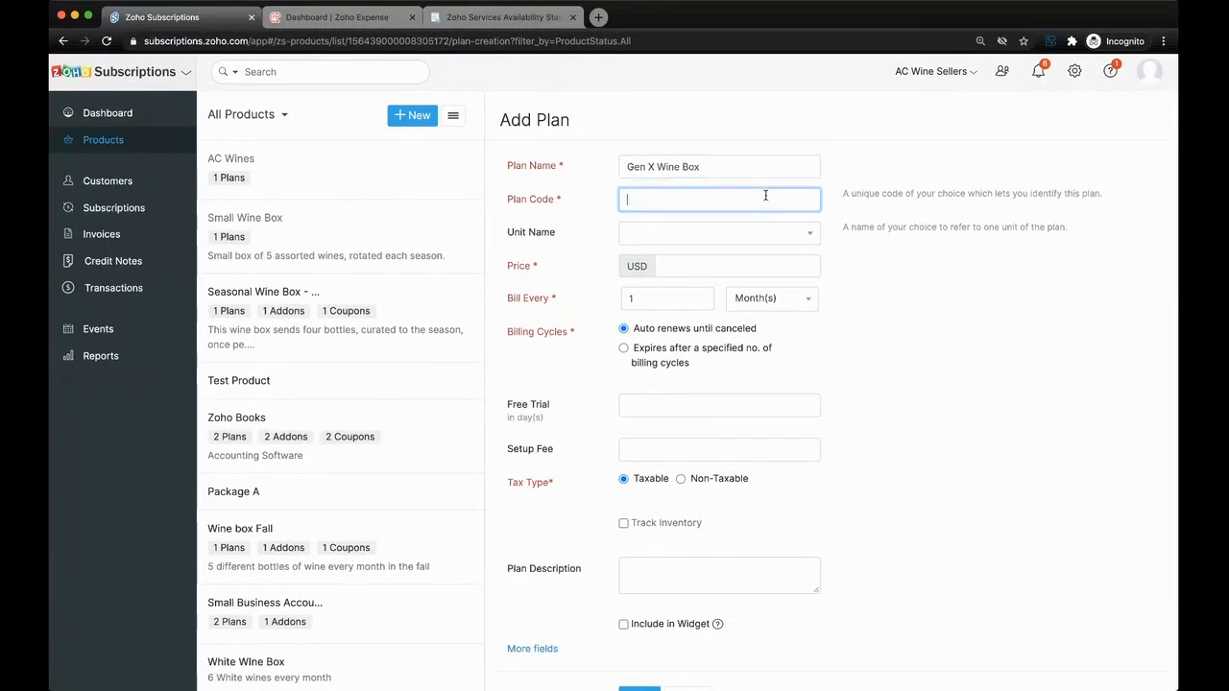
{"action": "type", "text": "402"}
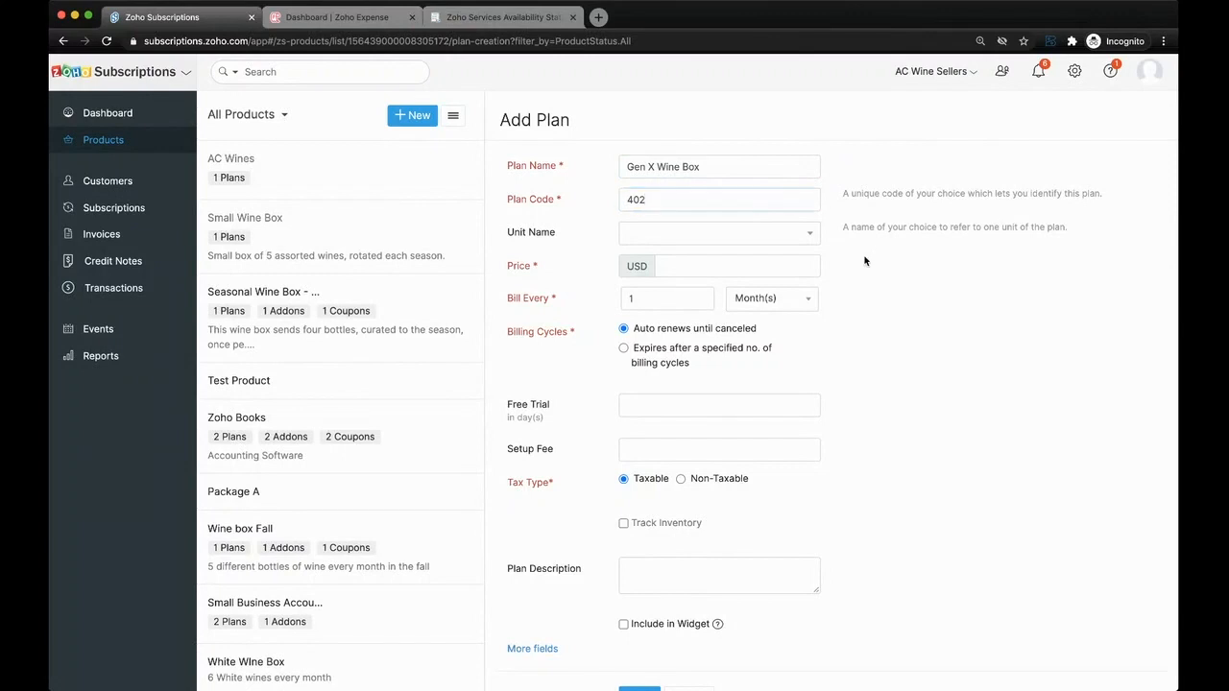
{"action": "left_click", "coordinate": [740, 263]}
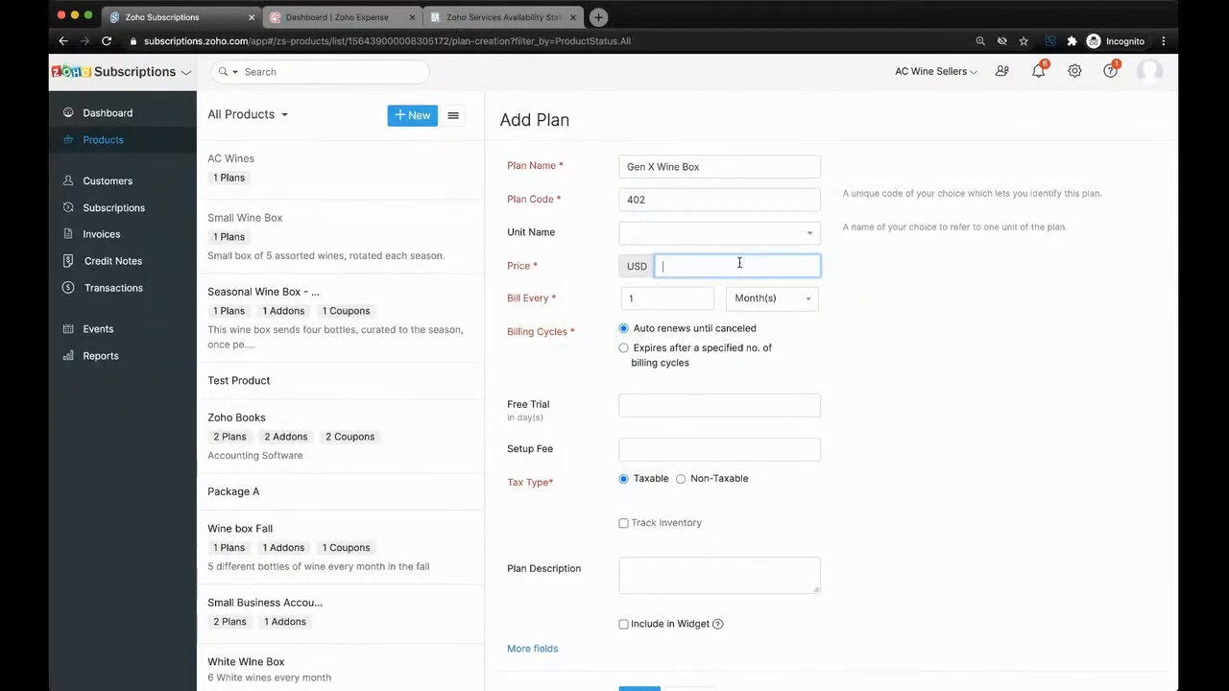
{"action": "type", "text": "89"}
{"action": "left_click", "coordinate": [885, 326]}
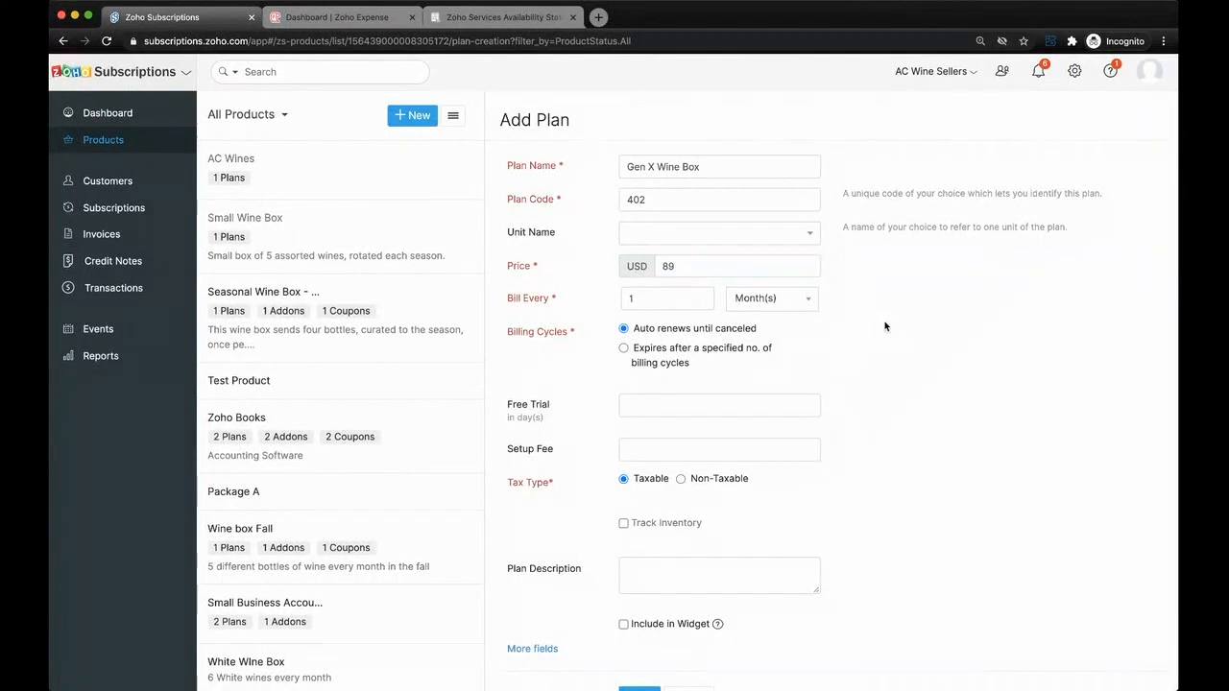
- Turn on inventory tracking for the Gen X Wine Box plan and assign the Finished Goods inventory account
{"action": "scroll", "coordinate": [771, 351], "scroll_direction": "down", "scroll_amount": 1}
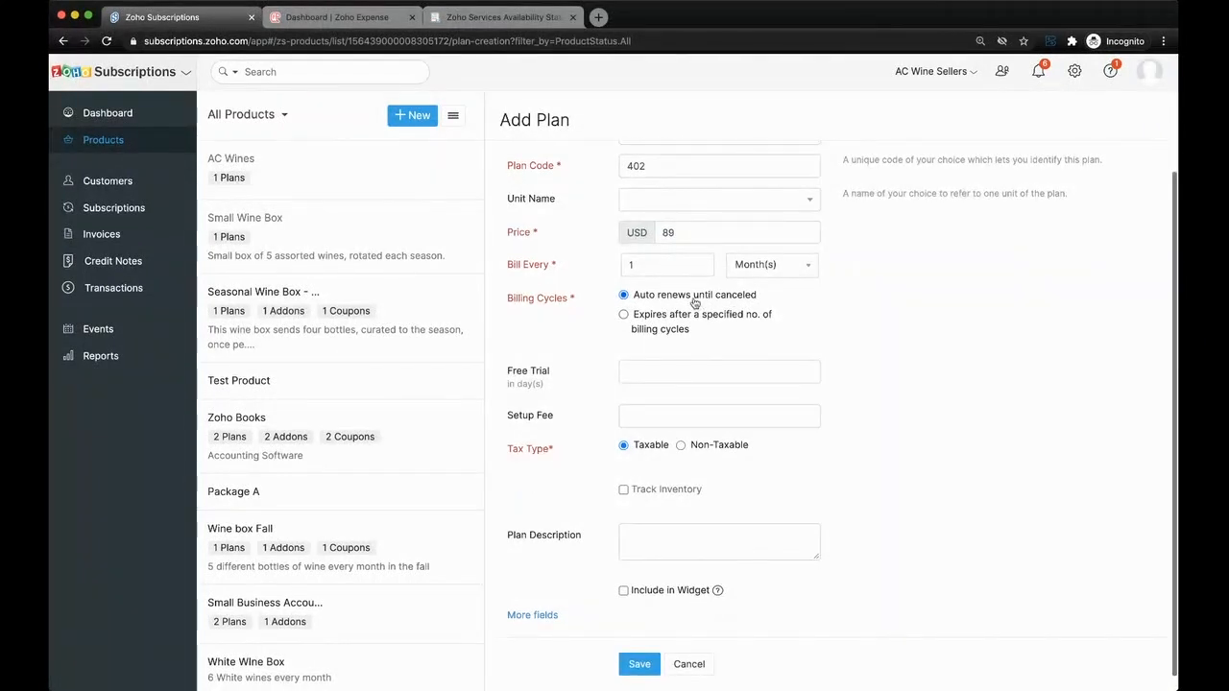
{"action": "scroll", "coordinate": [660, 437], "scroll_direction": "down", "scroll_amount": 1}
{"action": "left_click", "coordinate": [658, 477]}
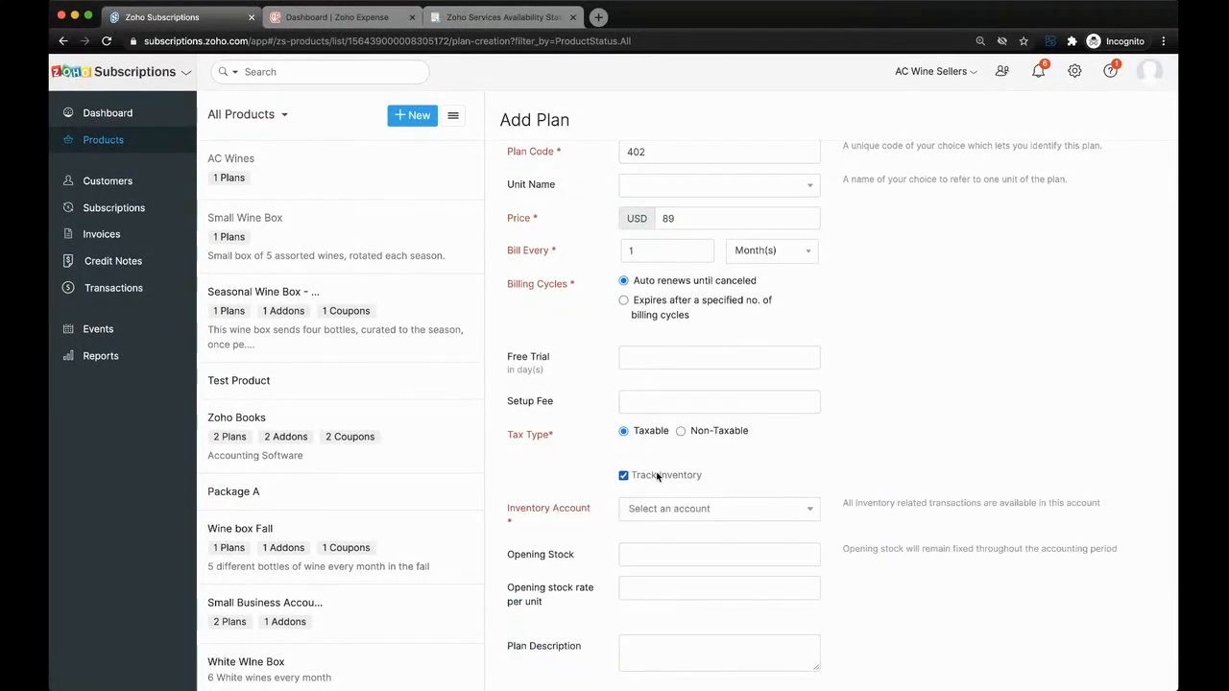
{"action": "left_click", "coordinate": [672, 508]}
{"action": "left_click", "coordinate": [691, 545]}
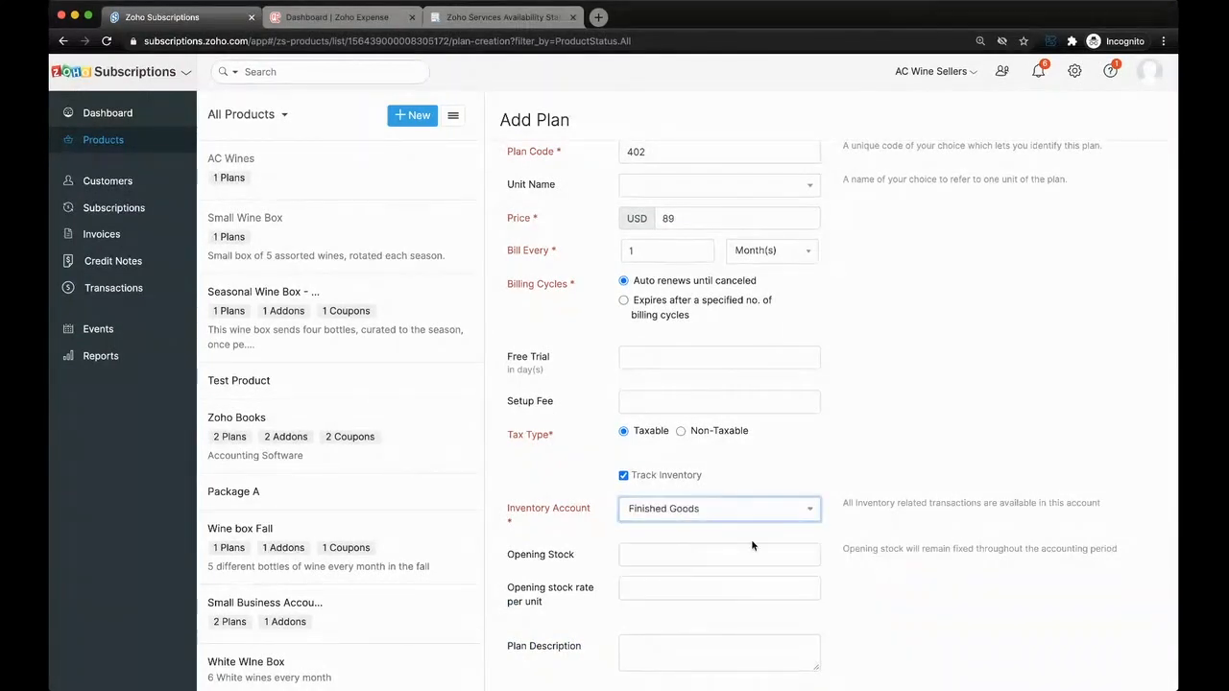
- Enter an opening stock of 100 at a rate of 59 per unit for the Gen X plan and save it
{"action": "scroll", "coordinate": [751, 539], "scroll_direction": "down", "scroll_amount": 3}
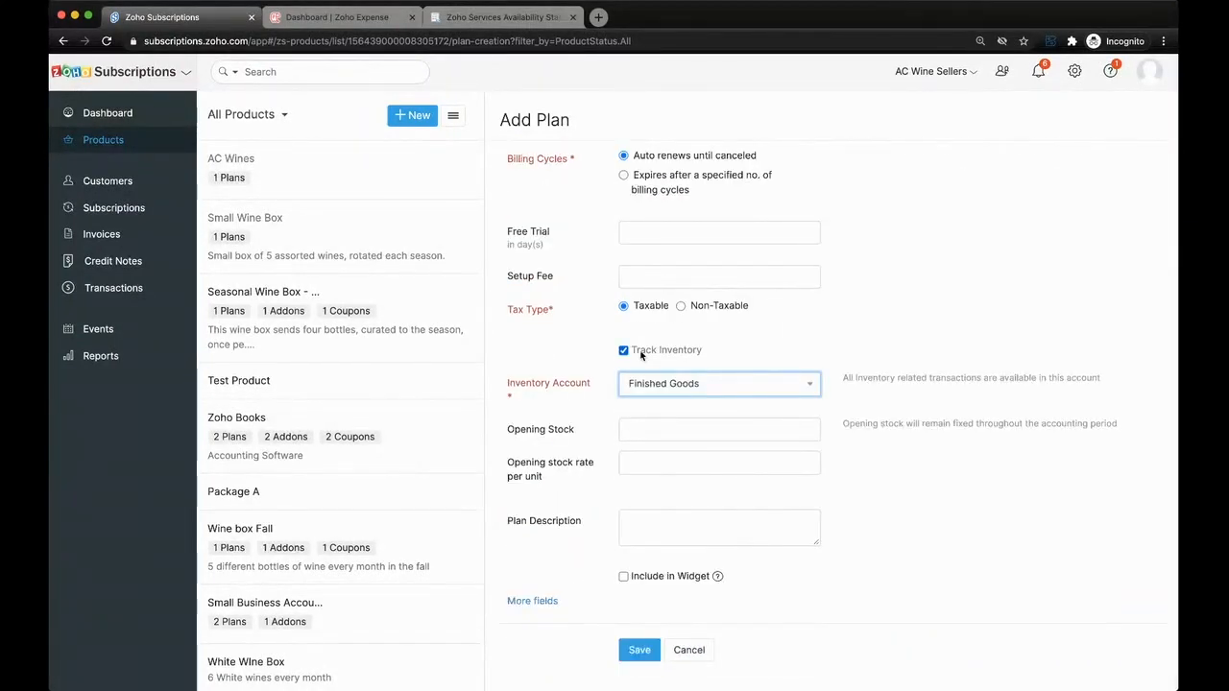
{"action": "left_click", "coordinate": [666, 438]}
{"action": "type", "text": "100"}
{"action": "left_click", "coordinate": [683, 464]}
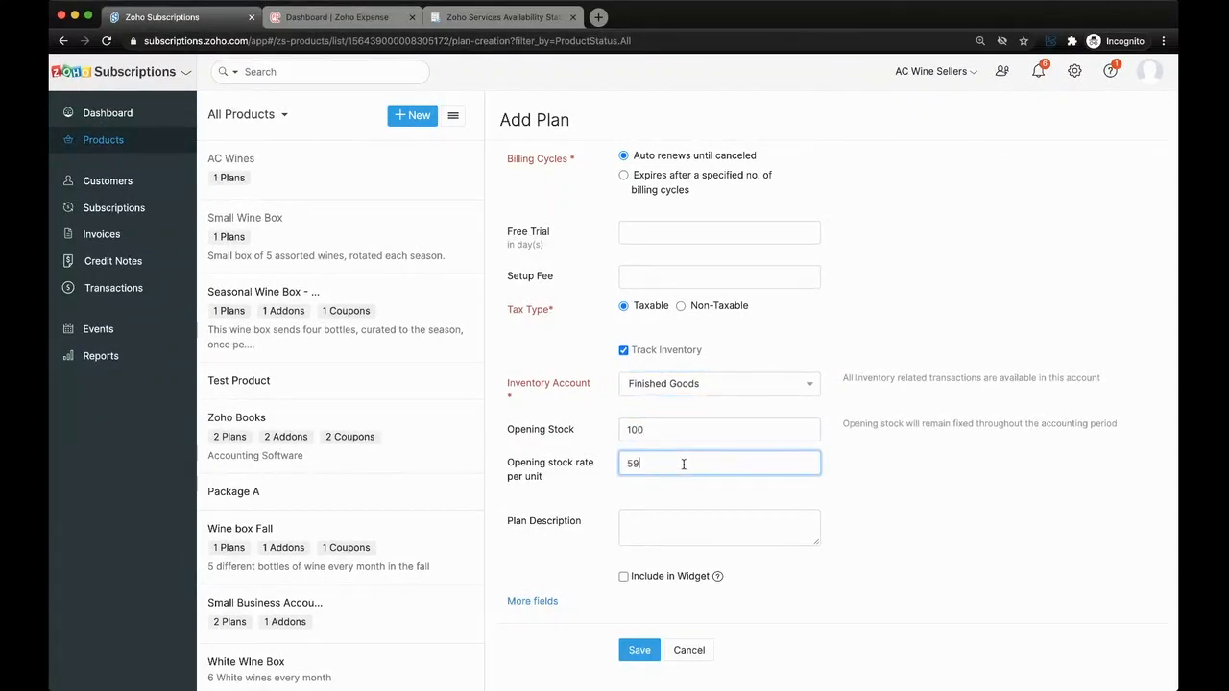
{"action": "left_click", "coordinate": [639, 650]}
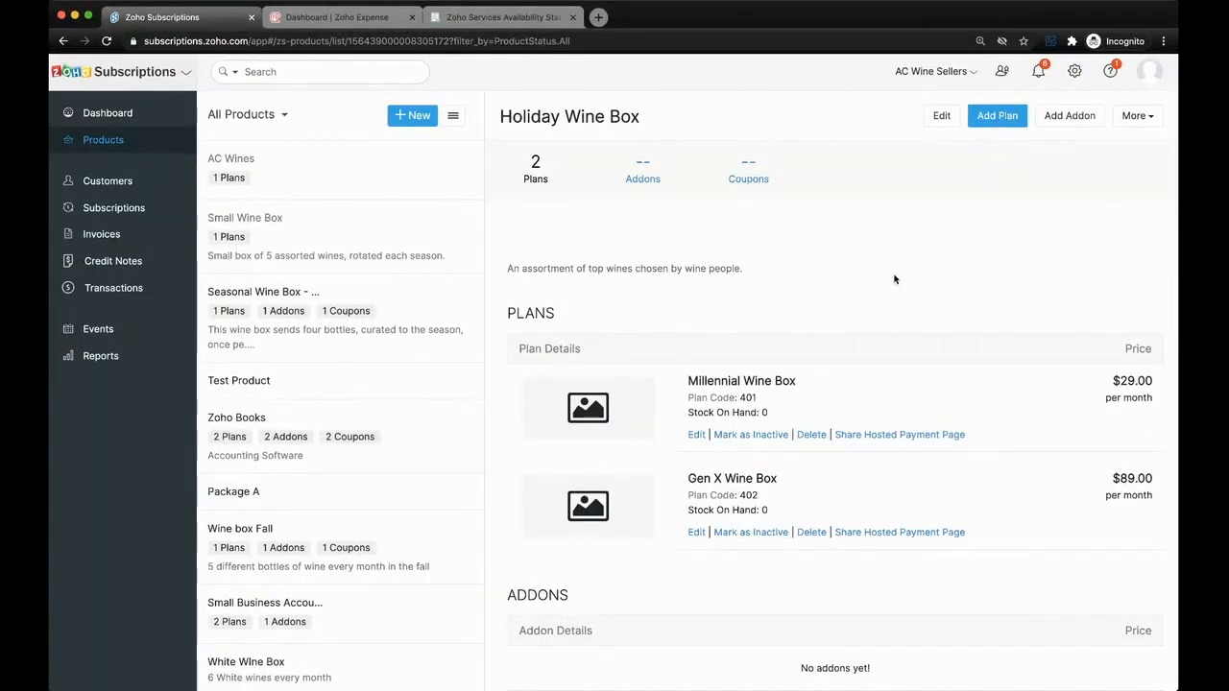
- Start an addon for Holiday Wine Box named Assortment of Nuts with addon code 501 and unit name package
{"action": "left_click", "coordinate": [1061, 124]}
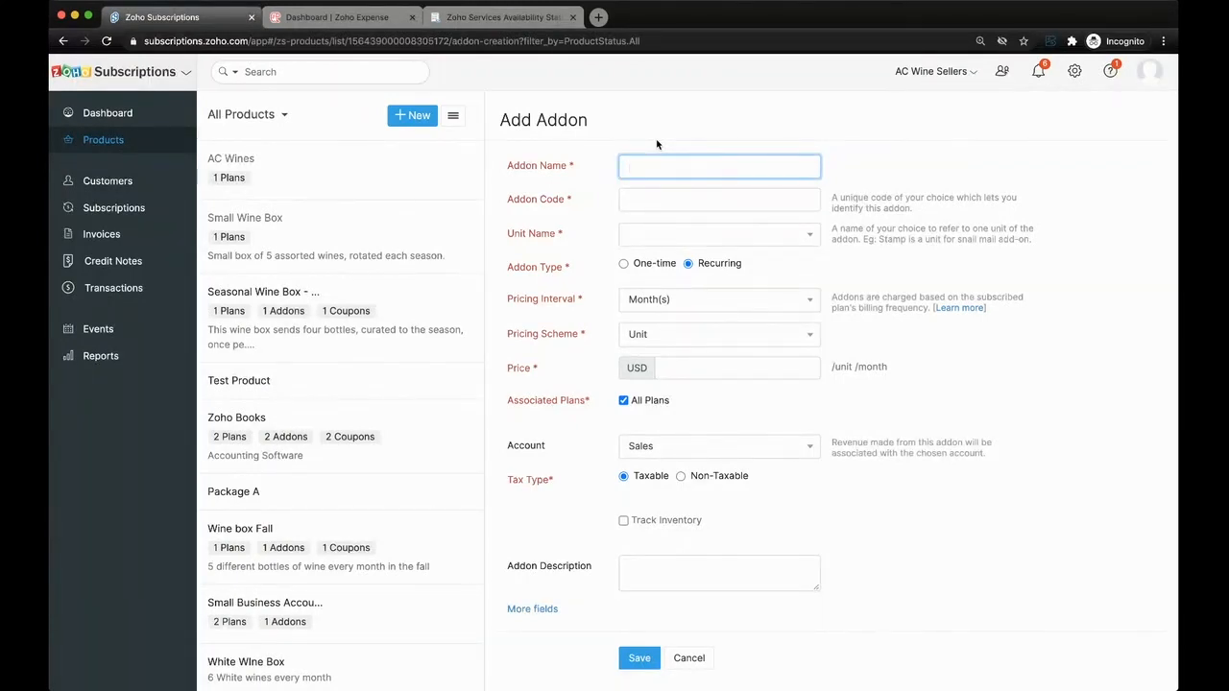
{"action": "type", "text": "sortment o"}
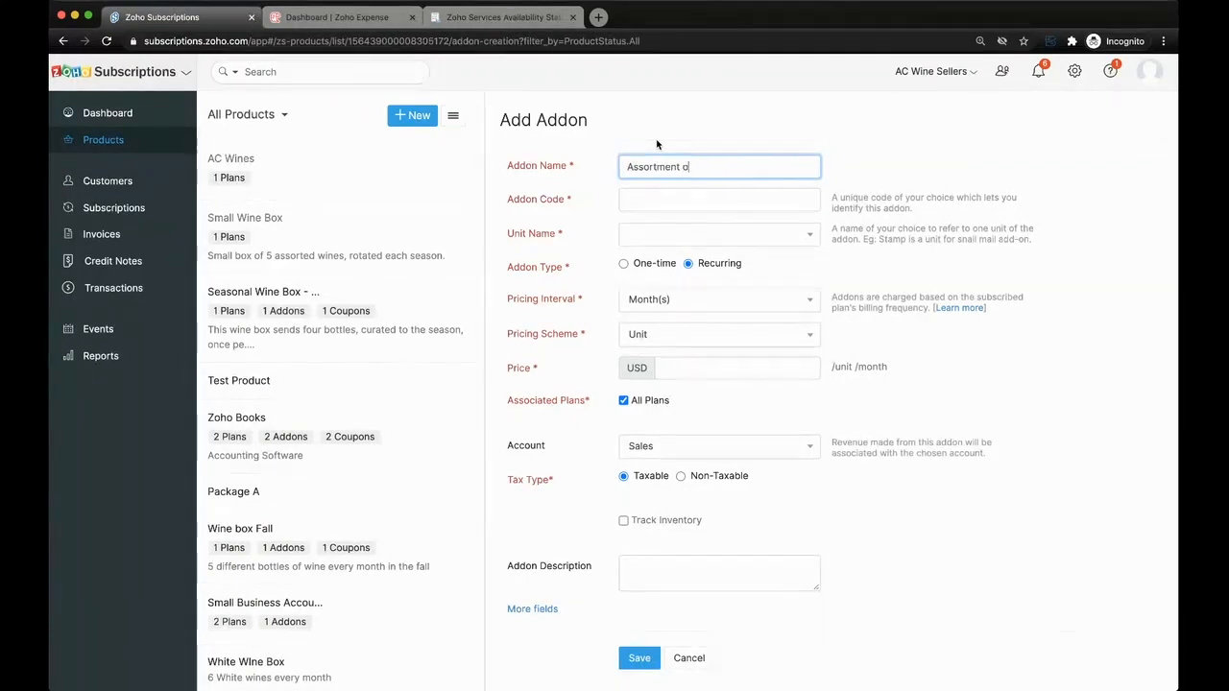
{"action": "type", "text": "f Nuts"}
{"action": "left_click", "coordinate": [676, 201]}
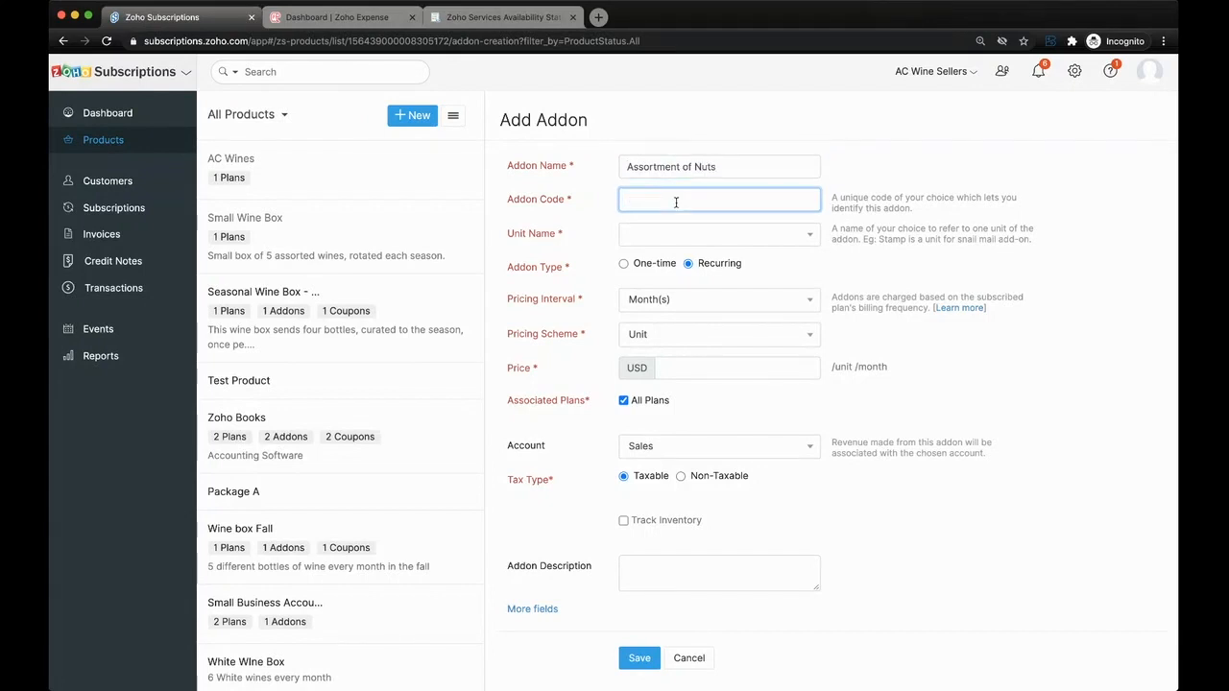
{"action": "type", "text": "501"}
{"action": "left_click", "coordinate": [674, 235]}
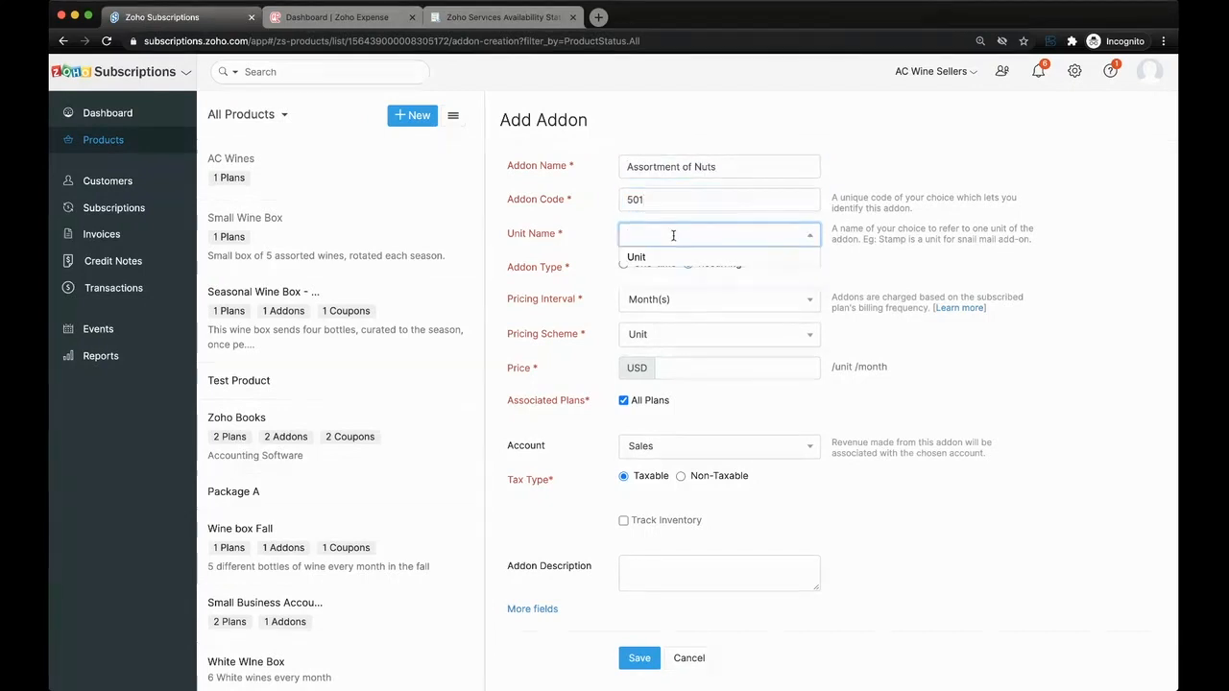
{"action": "type", "text": "package"}
{"action": "left_click", "coordinate": [741, 267]}
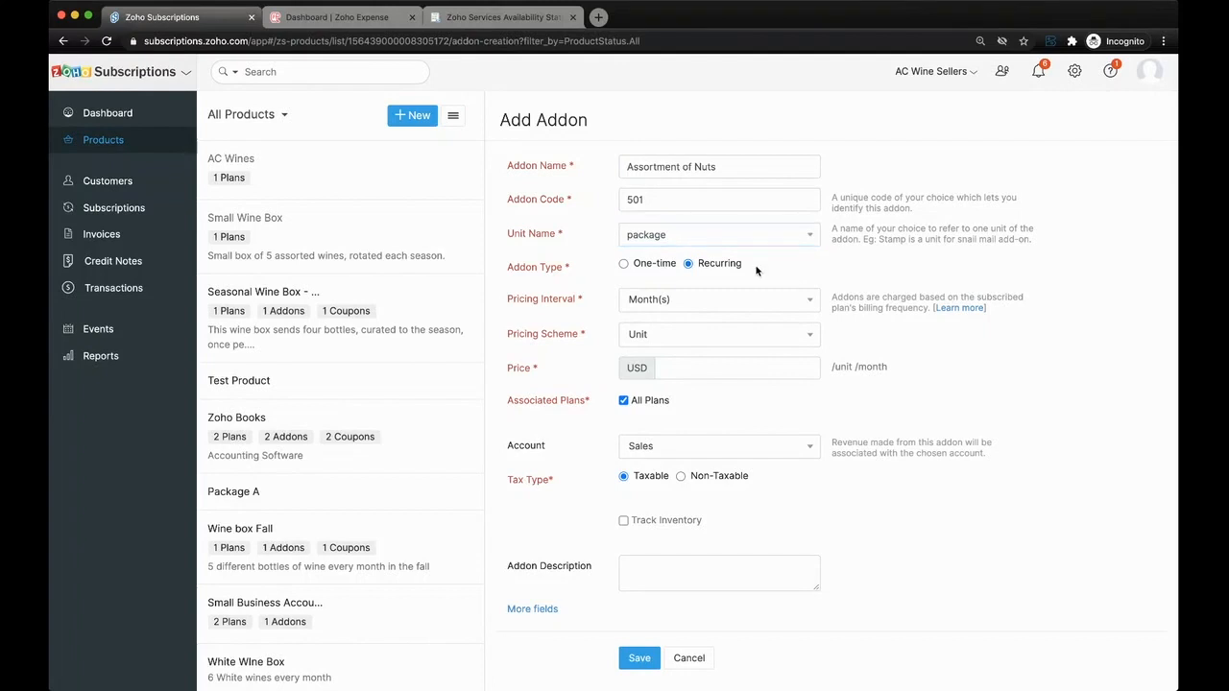
- Price the recurring addon at 9.99 USD and save it with all plans associated
{"action": "scroll", "coordinate": [708, 265], "scroll_direction": "down", "scroll_amount": 1}
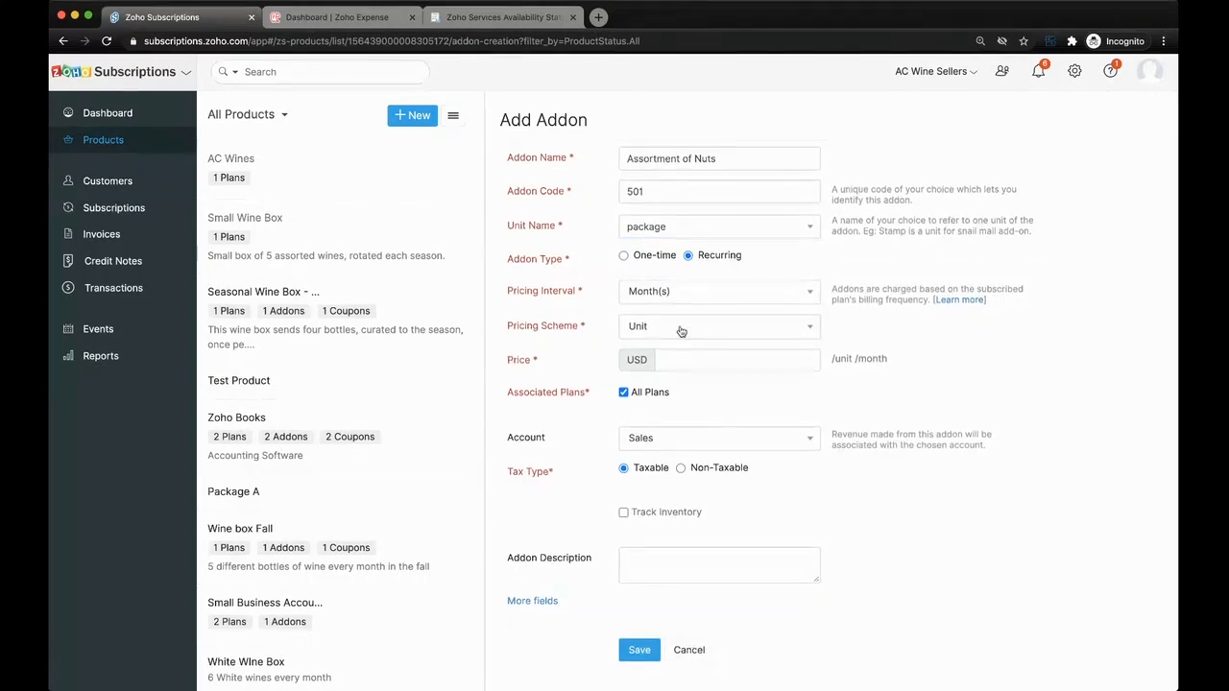
{"action": "left_click", "coordinate": [680, 360]}
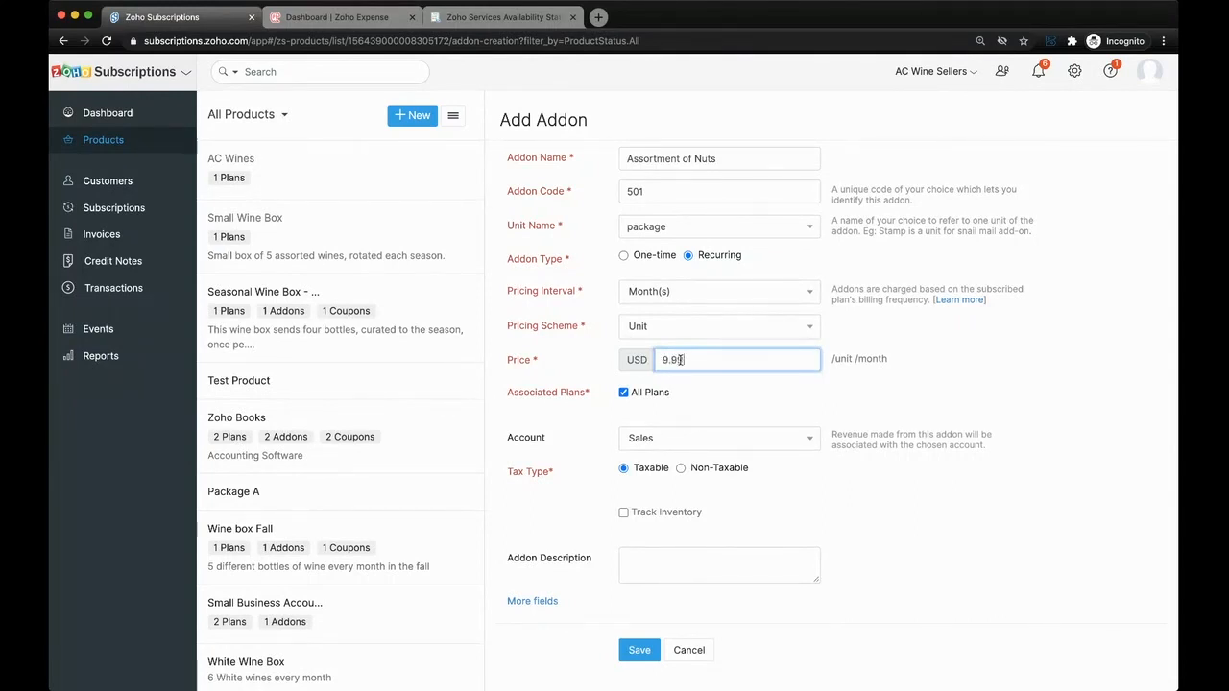
{"action": "type", "text": "9.99"}
{"action": "left_click", "coordinate": [624, 393]}
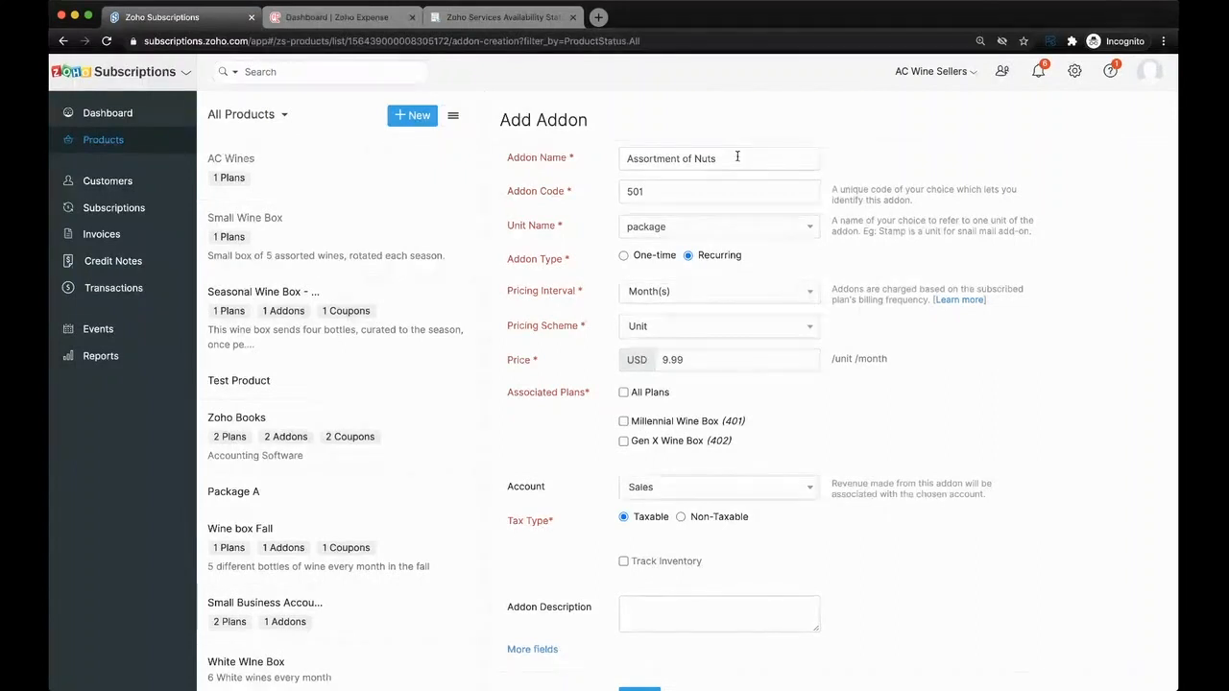
{"action": "left_click", "coordinate": [649, 394]}
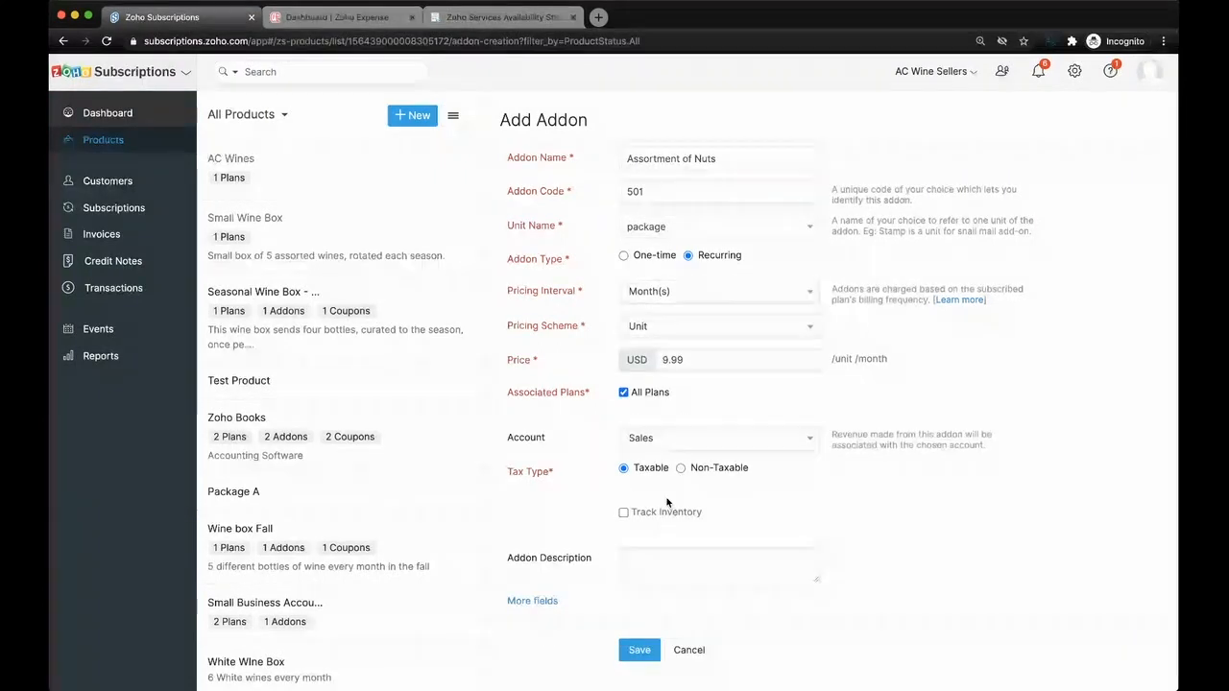
{"action": "left_click", "coordinate": [638, 650]}
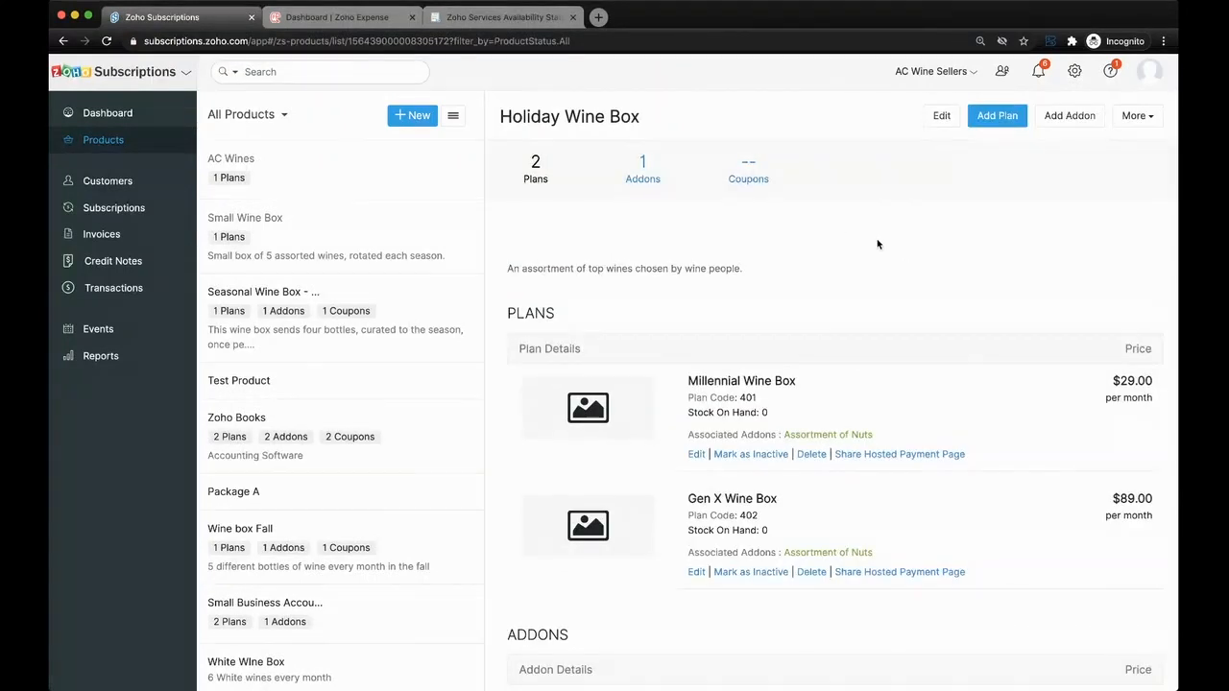
- Start a new coupon for Holiday Wine Box and set its redemption type to a limited number of times
{"action": "scroll", "coordinate": [836, 364], "scroll_direction": "down", "scroll_amount": 4}
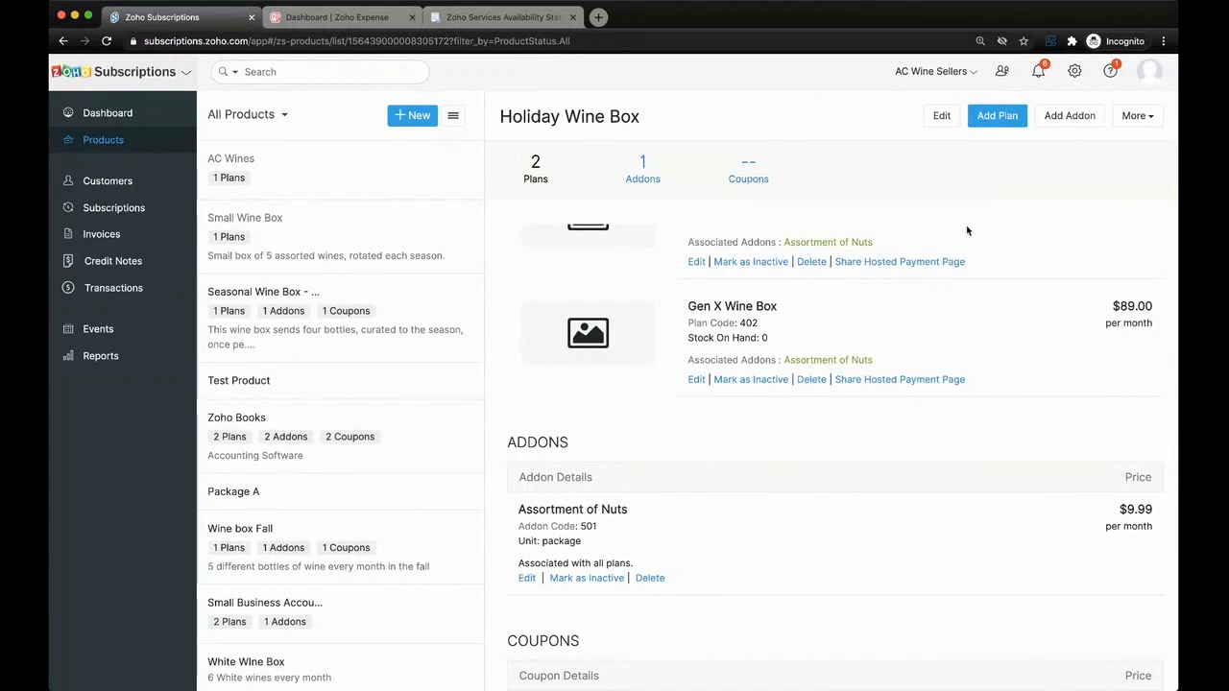
{"action": "left_click", "coordinate": [1131, 119]}
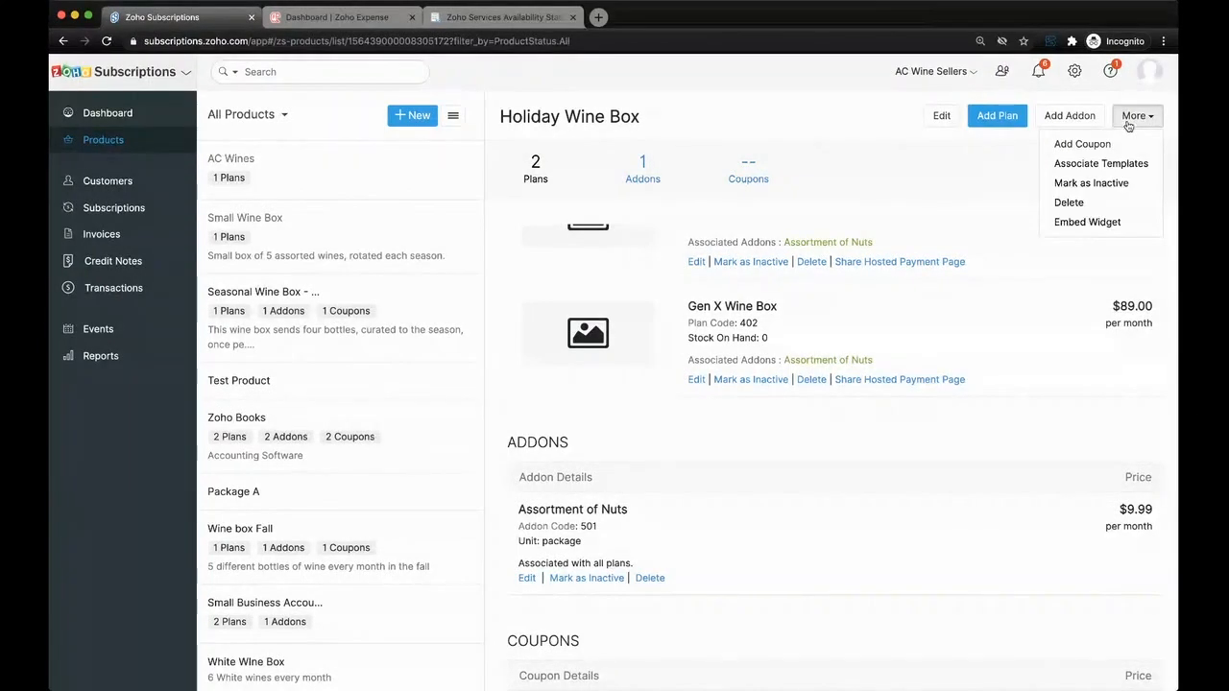
{"action": "left_click", "coordinate": [1109, 145]}
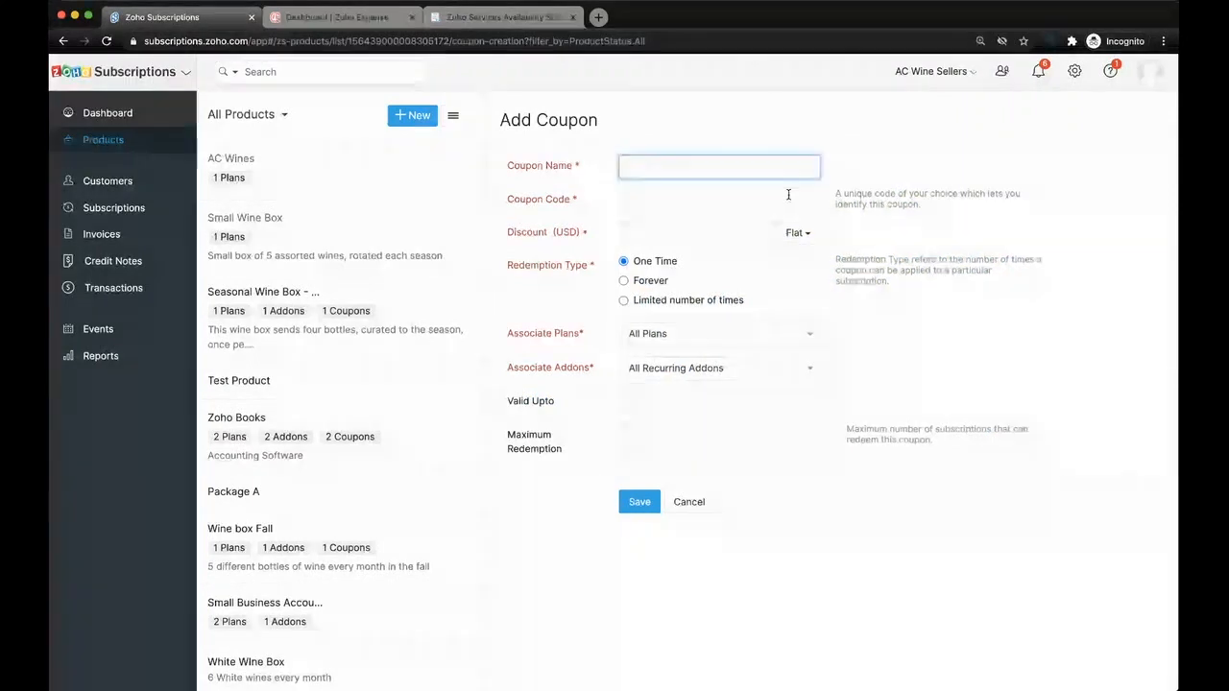
{"action": "left_click", "coordinate": [667, 303]}
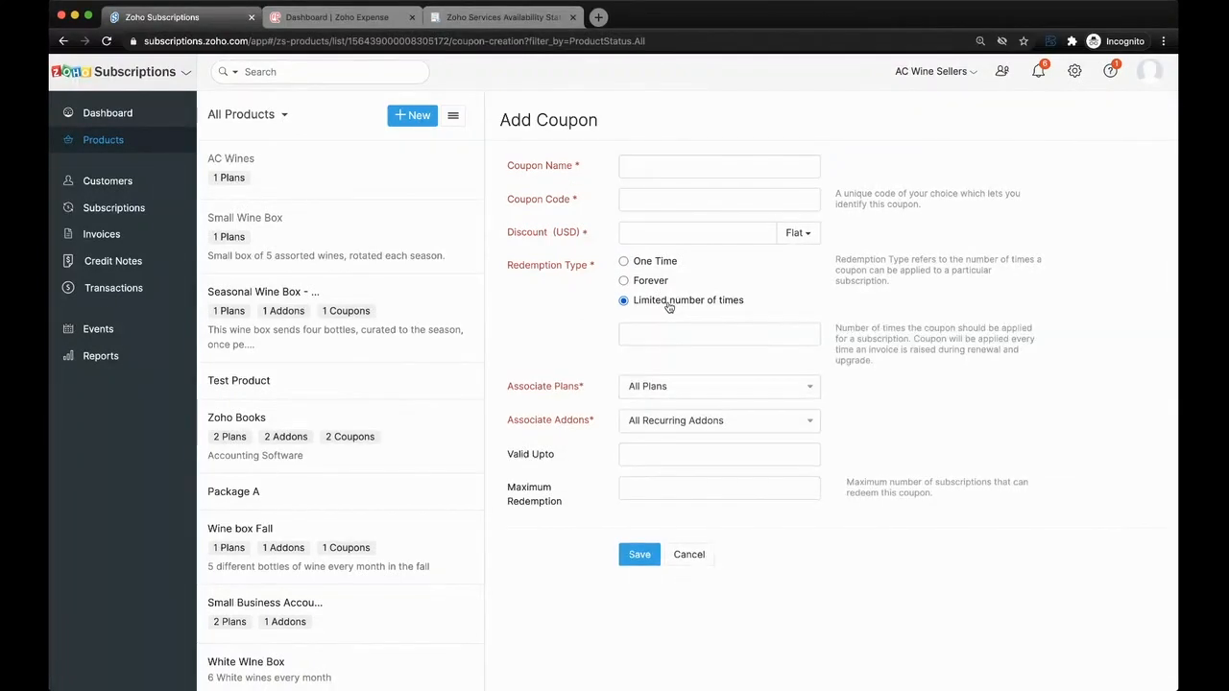
- Name the coupon Black Friday Deal and give it the coupon code 601
{"action": "left_click", "coordinate": [660, 165]}
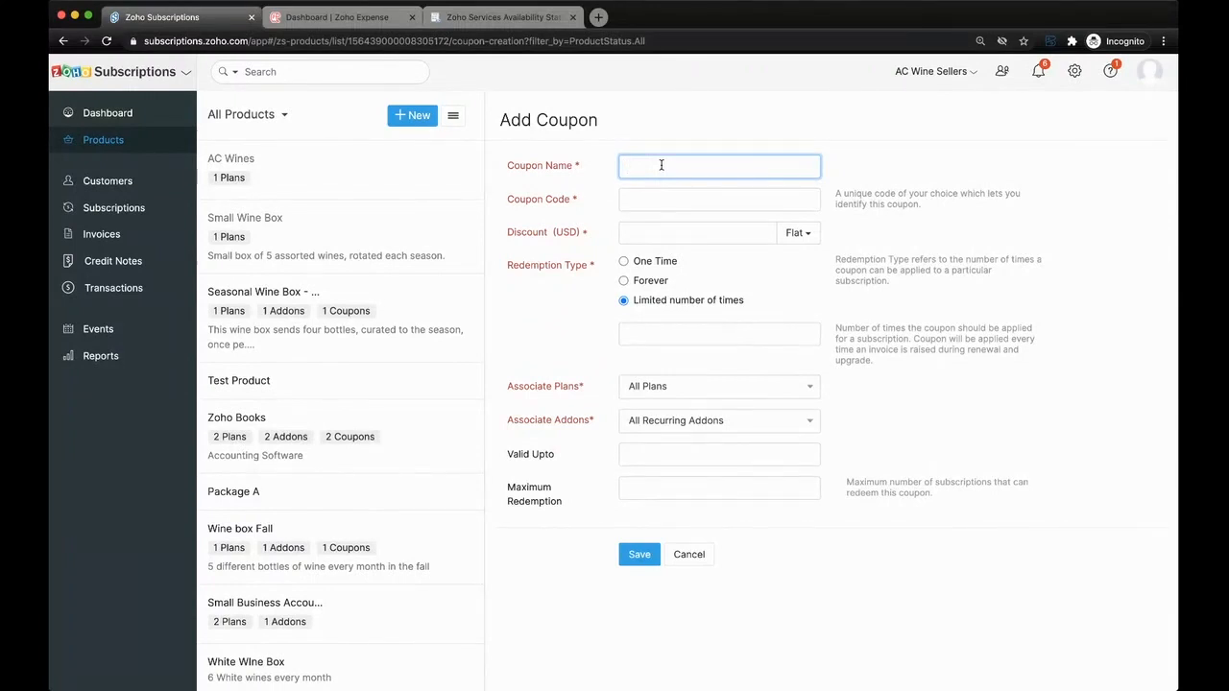
{"action": "type", "text": "Black Friday Deal"}
{"action": "left_click", "coordinate": [648, 202]}
{"action": "type", "text": "601"}
- Set the coupon's discount to 10 percent and its redemption type to One Time
{"action": "left_click", "coordinate": [650, 238]}
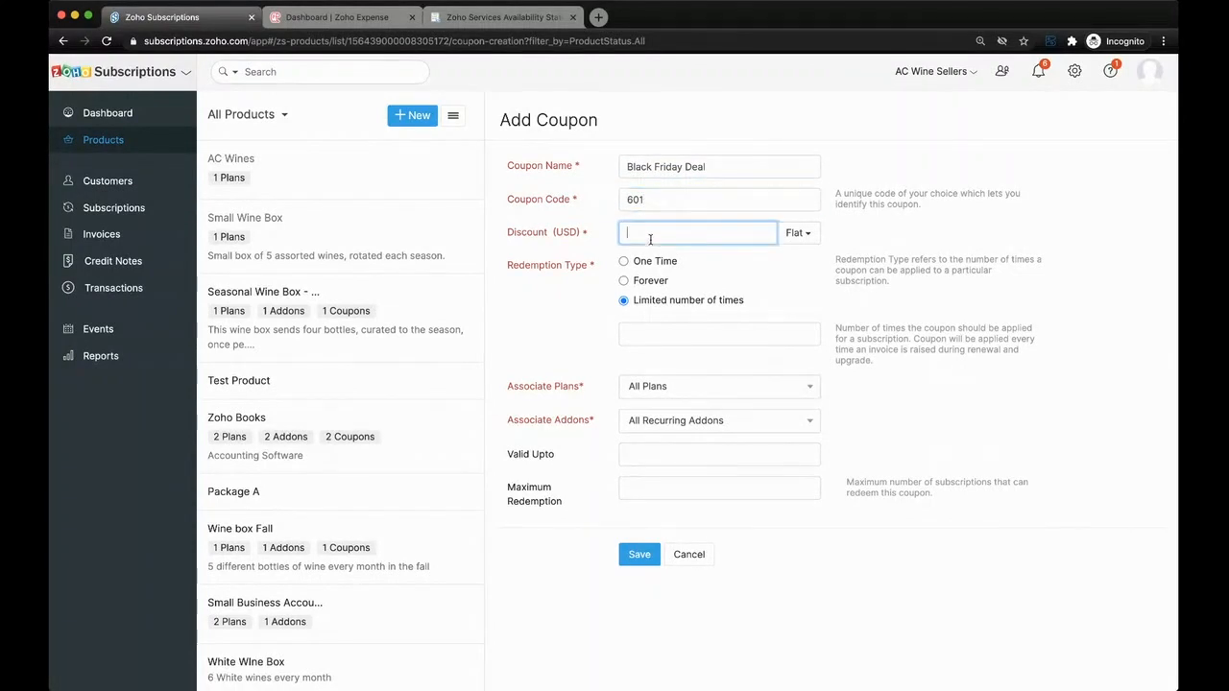
{"action": "left_click", "coordinate": [791, 236]}
{"action": "left_click", "coordinate": [726, 235]}
{"action": "left_click_drag", "start_coordinate": [557, 235], "coordinate": [591, 238]}
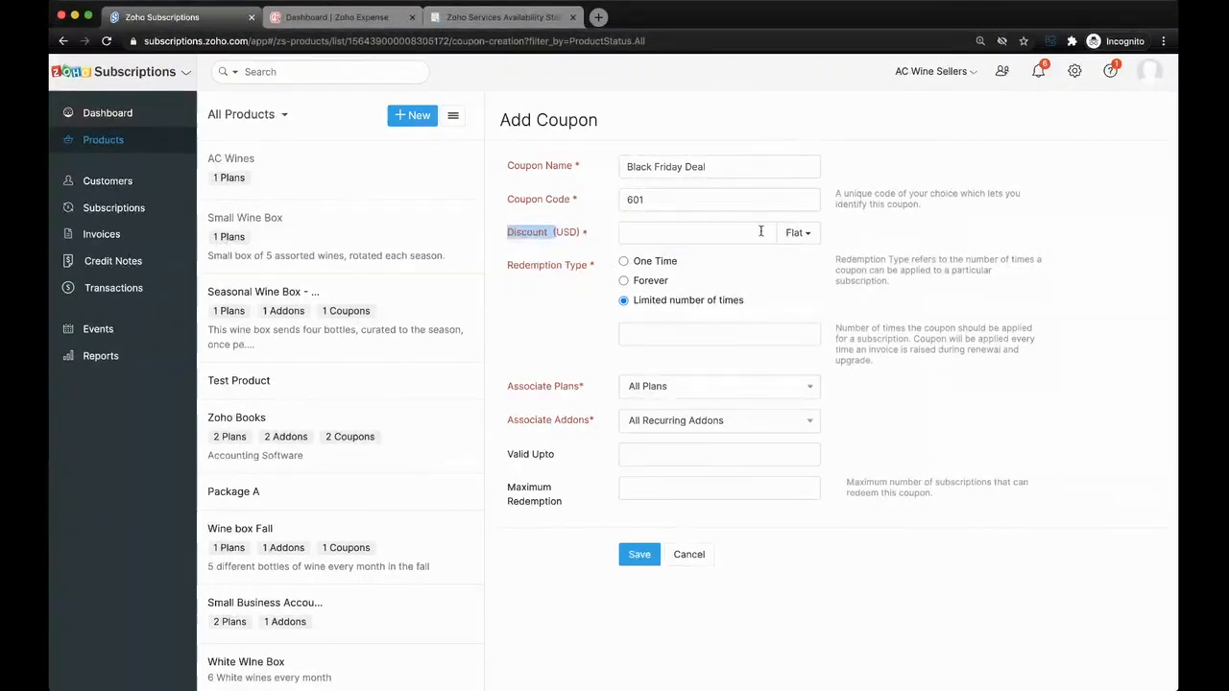
{"action": "left_click", "coordinate": [805, 238]}
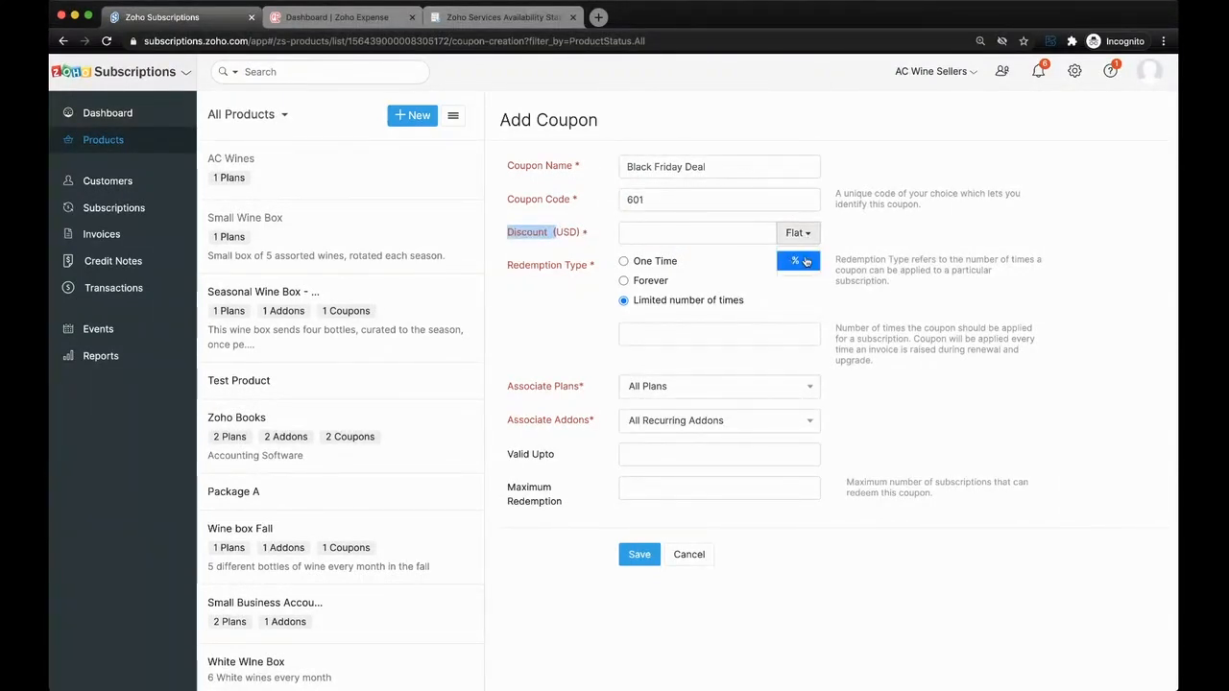
{"action": "left_click", "coordinate": [795, 261]}
{"action": "left_click", "coordinate": [690, 230]}
{"action": "type", "text": "10"}
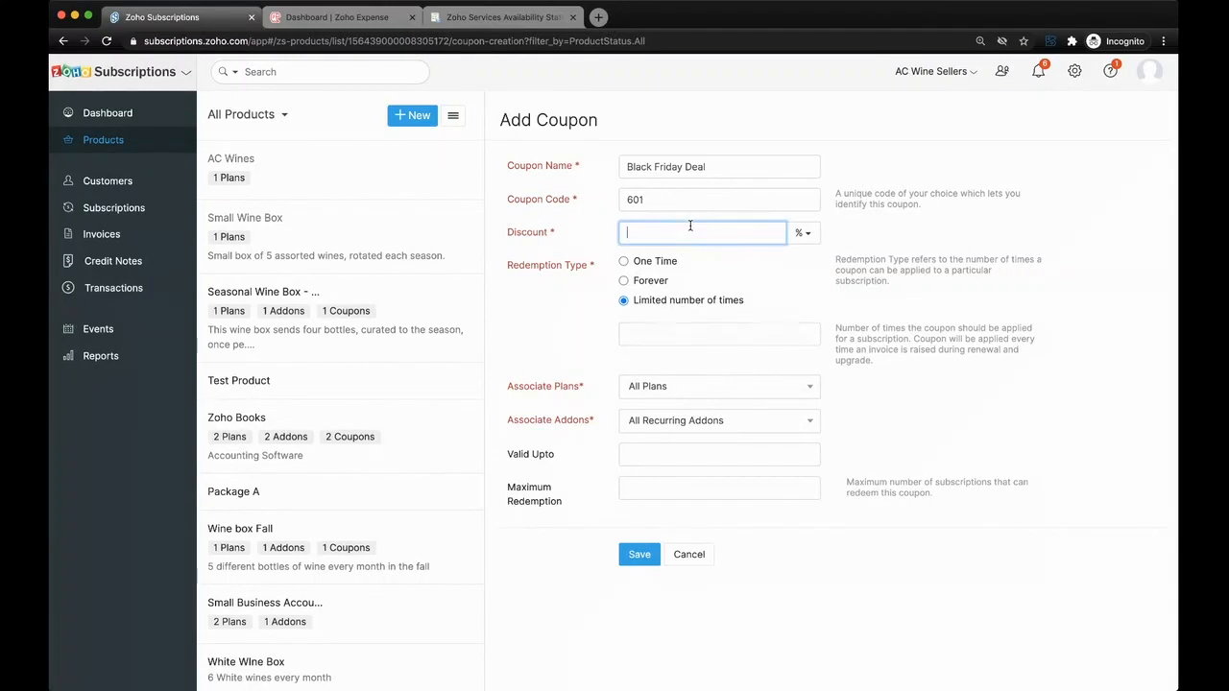
{"action": "left_click", "coordinate": [652, 261]}
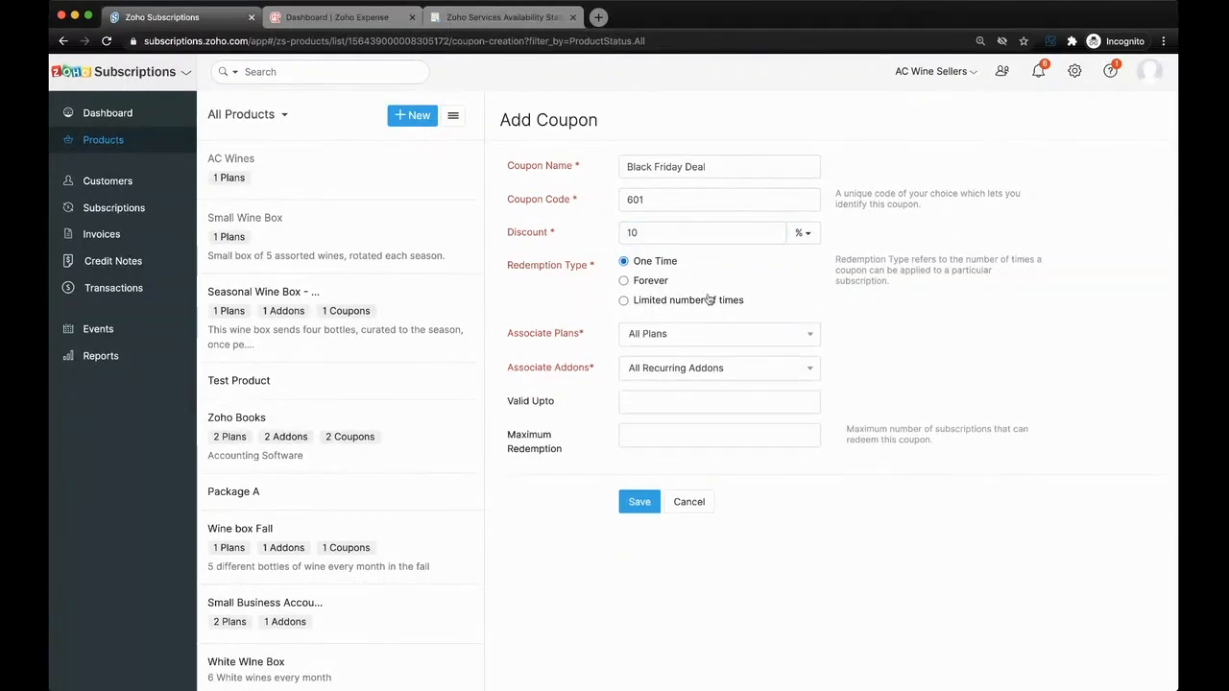
- Set the coupon's redemption type to a limited number of times, with 50 redemptions
{"action": "left_click", "coordinate": [669, 301]}
{"action": "left_click", "coordinate": [670, 335]}
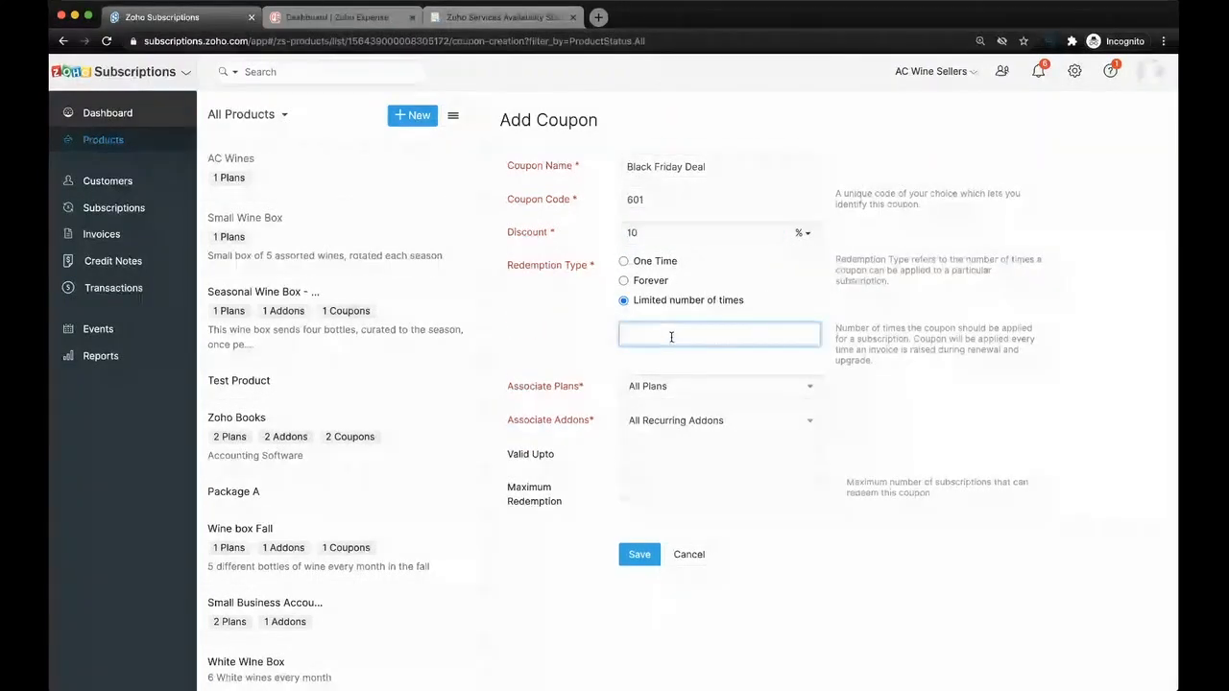
{"action": "type", "text": "1"}
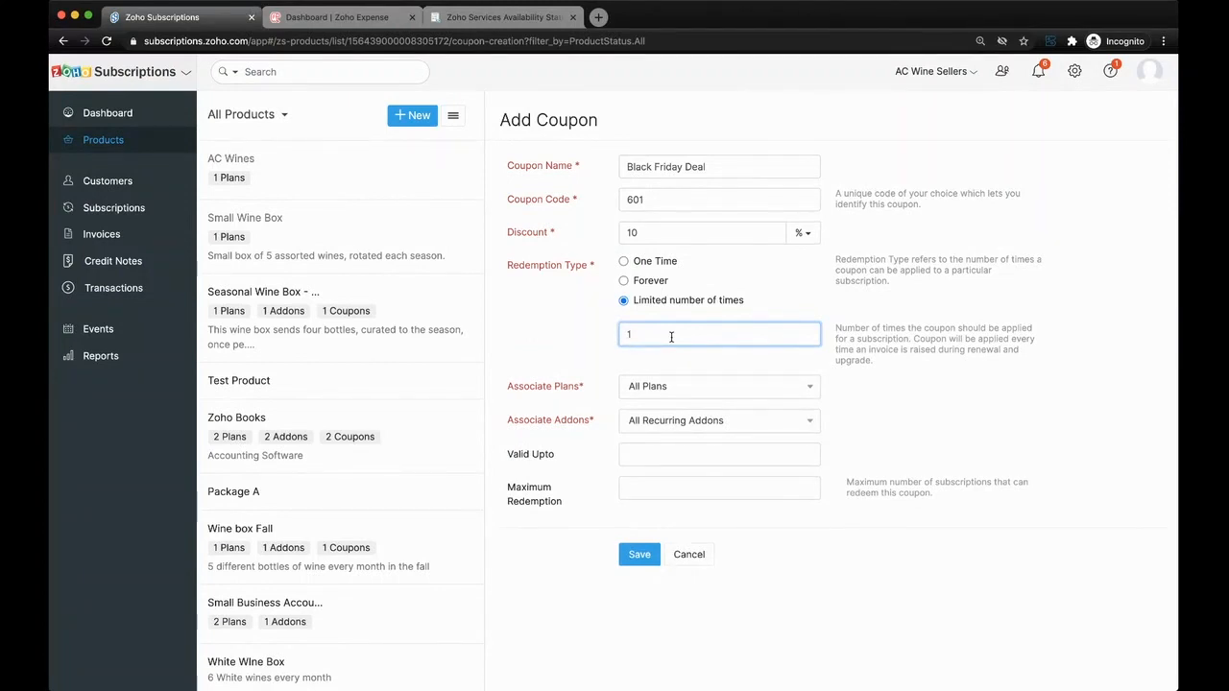
{"action": "type", "text": "50"}
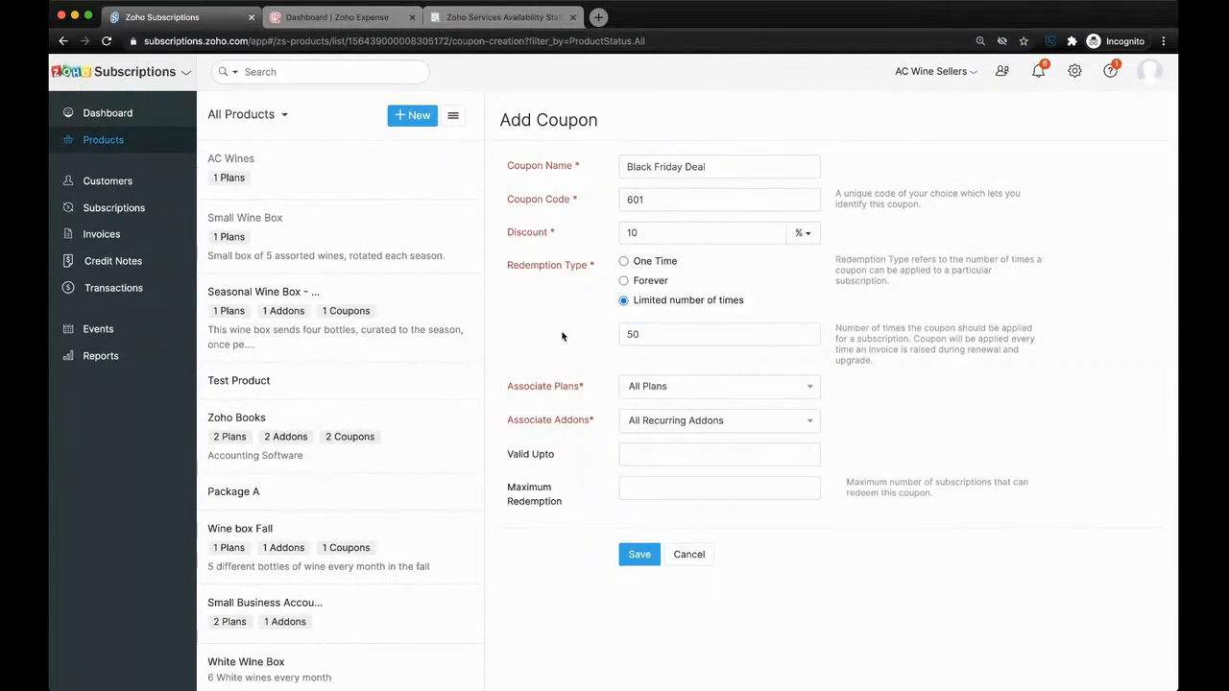
{"action": "left_click", "coordinate": [689, 397]}
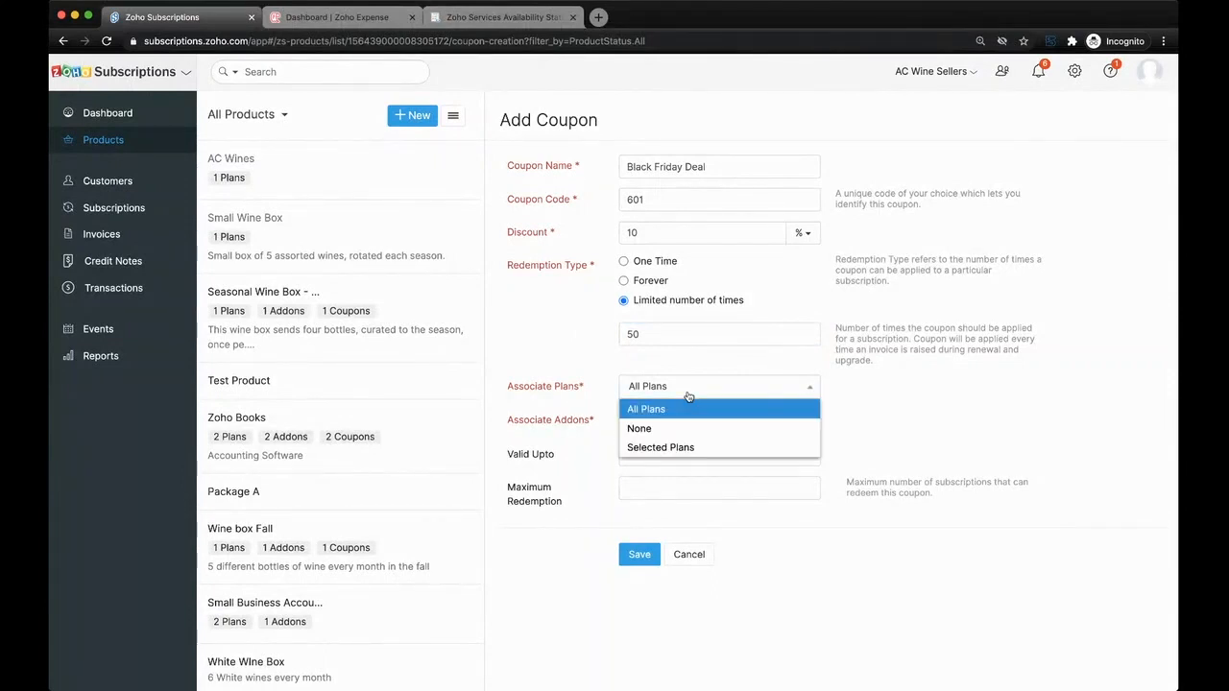
{"action": "left_click", "coordinate": [689, 444]}
{"action": "left_click", "coordinate": [699, 427]}
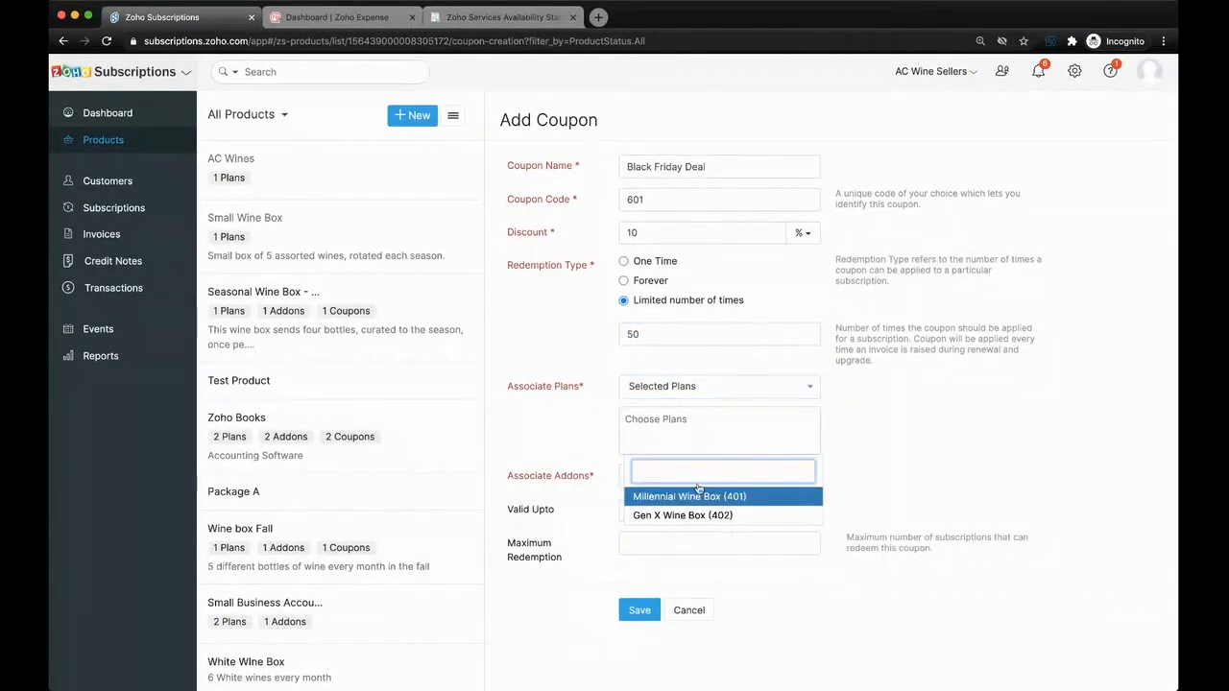
{"action": "left_click", "coordinate": [720, 396]}
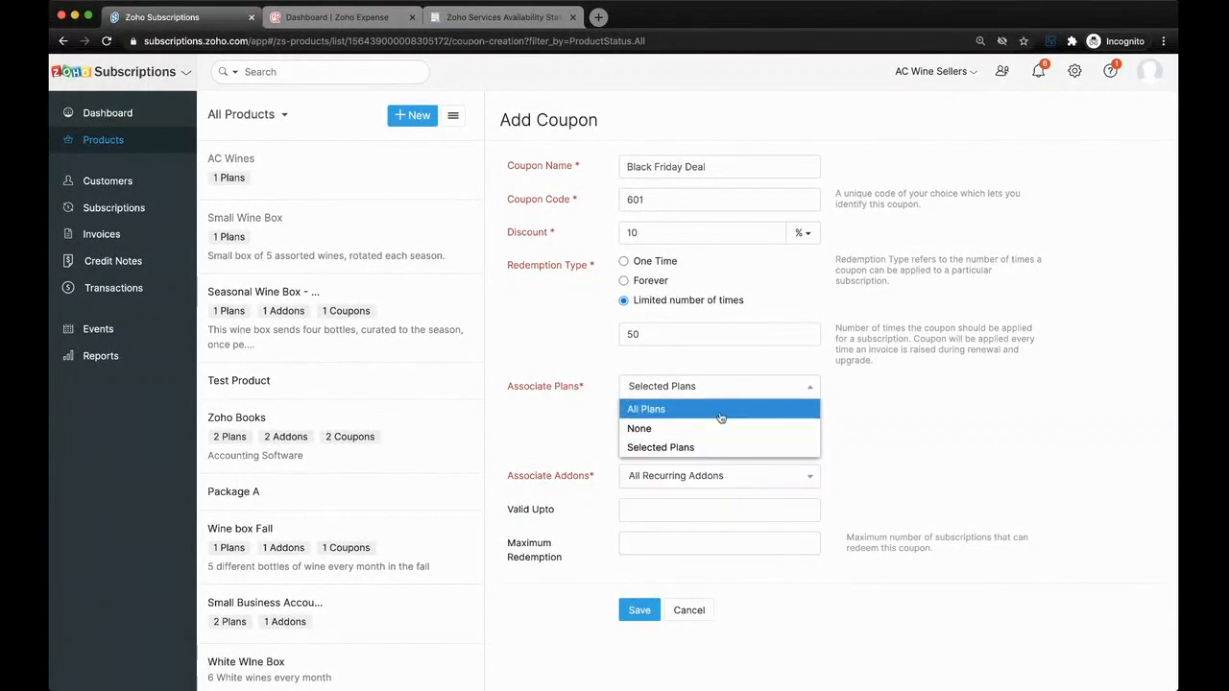
{"action": "left_click", "coordinate": [715, 409]}
- Associate no addons with the coupon, make it valid up to 12/31/2020, and save it
{"action": "left_click", "coordinate": [707, 423]}
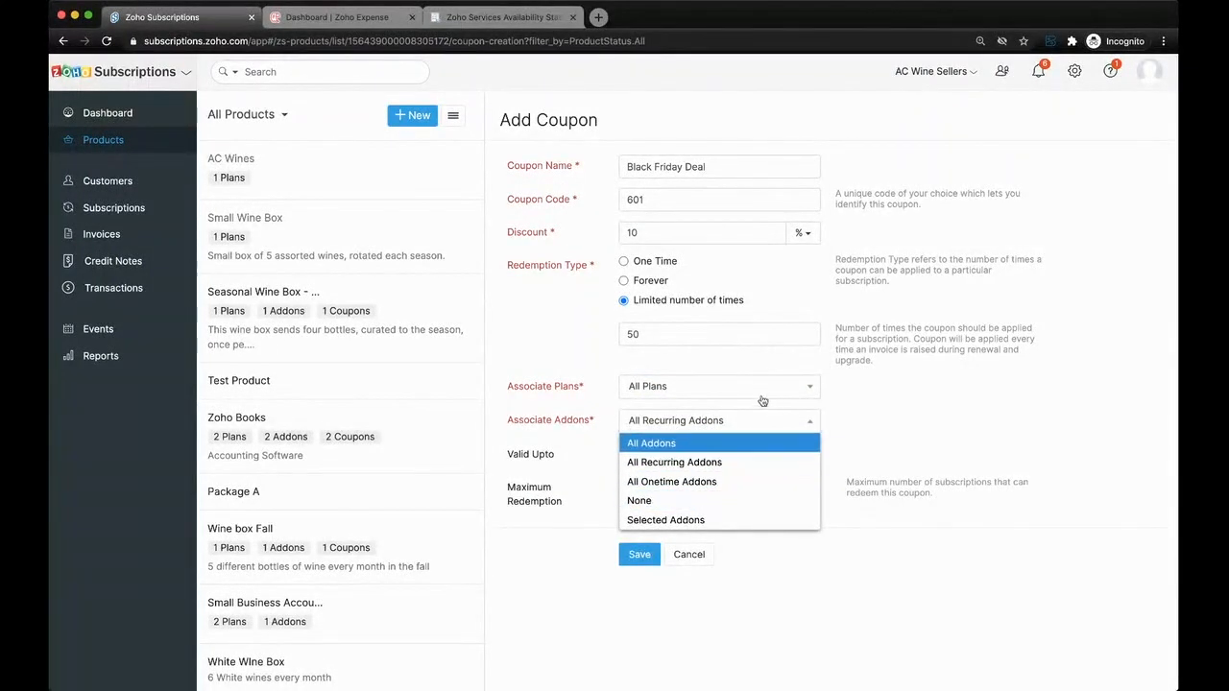
{"action": "left_click", "coordinate": [707, 497]}
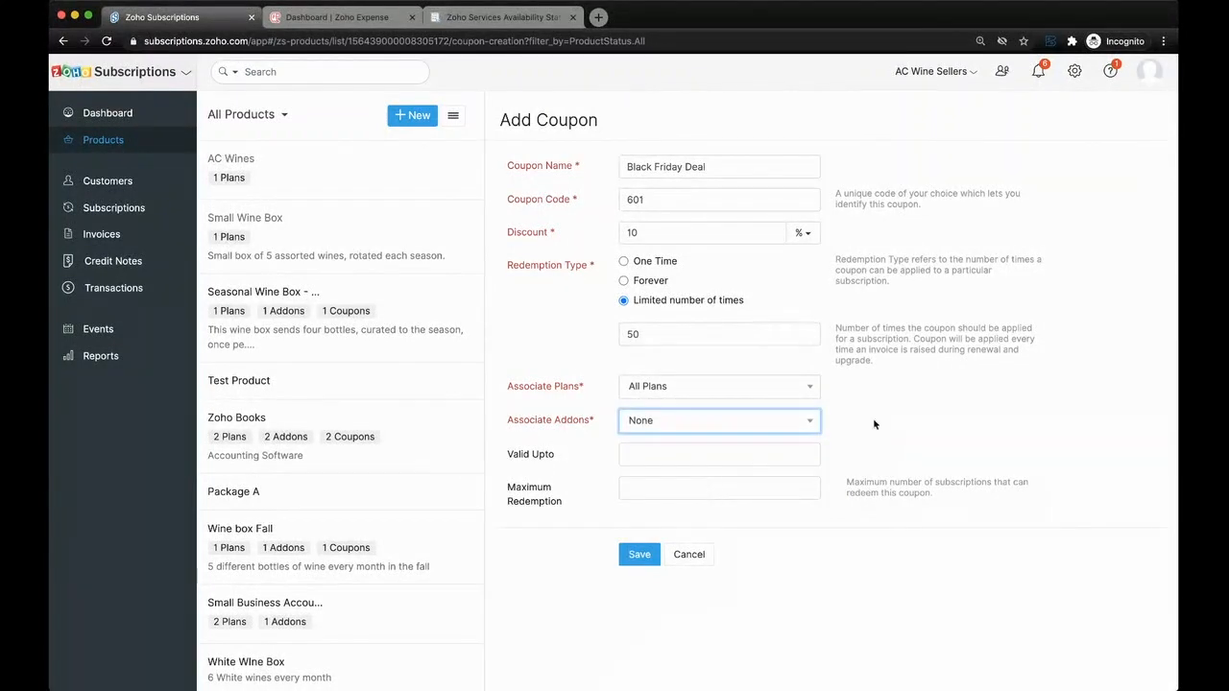
{"action": "left_click", "coordinate": [739, 452]}
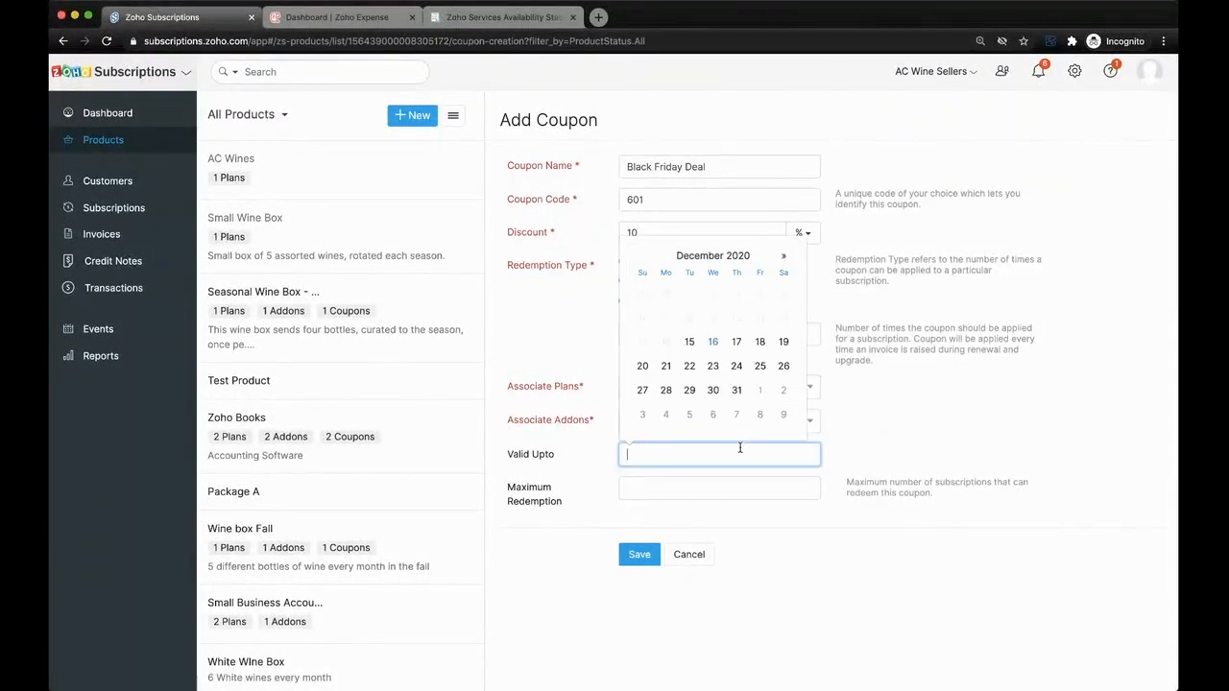
{"action": "left_click", "coordinate": [736, 390]}
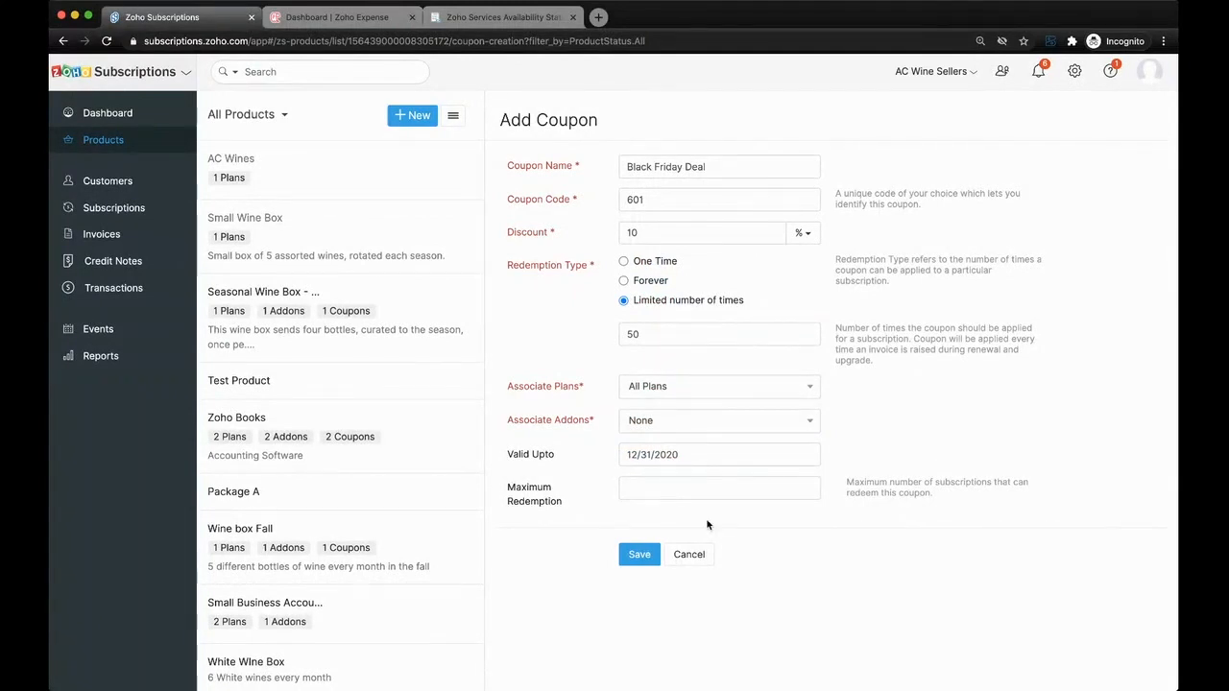
{"action": "left_click", "coordinate": [622, 555]}
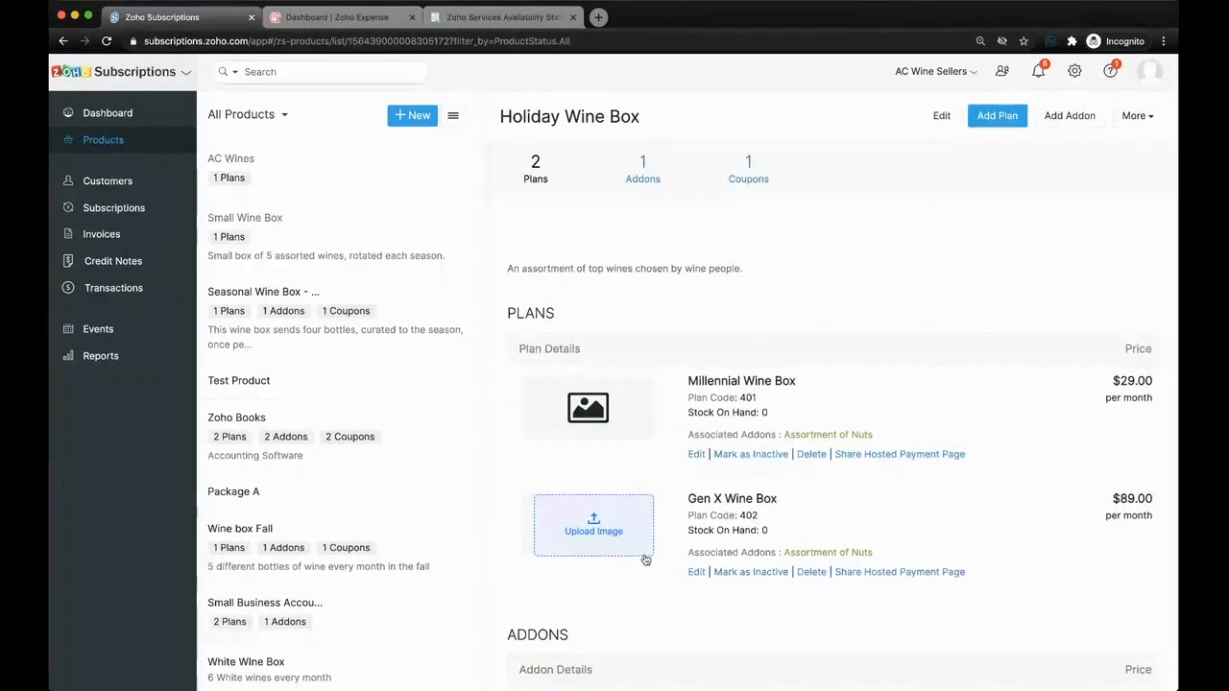
- Review the plans, addons, coupons and additional actions of the Holiday Wine Box product
{"action": "scroll", "coordinate": [645, 559], "scroll_direction": "down", "scroll_amount": 2}
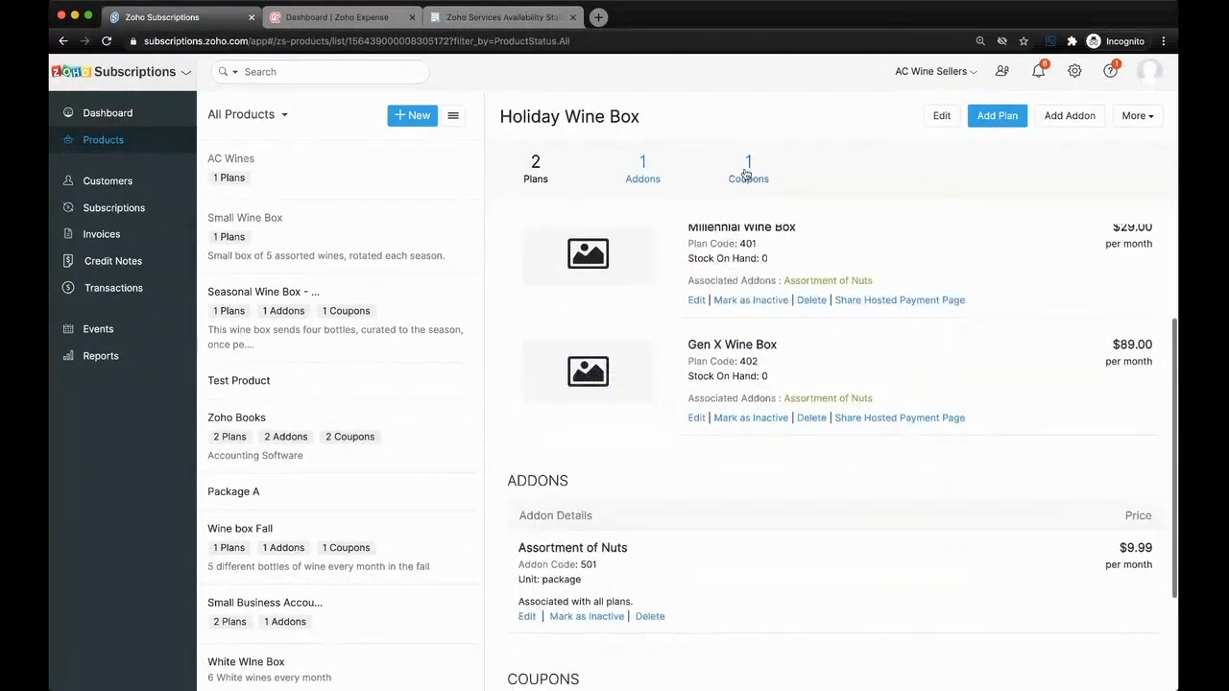
{"action": "scroll", "coordinate": [663, 221], "scroll_direction": "up", "scroll_amount": 2}
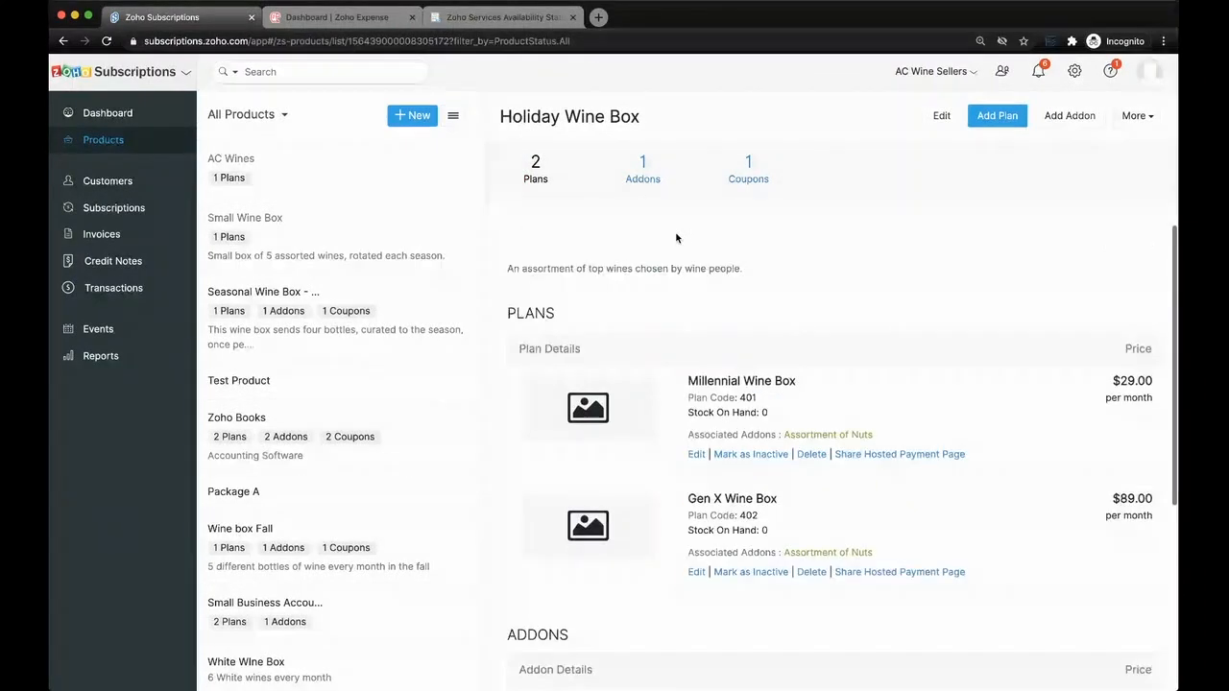
{"action": "left_click", "coordinate": [1143, 115]}
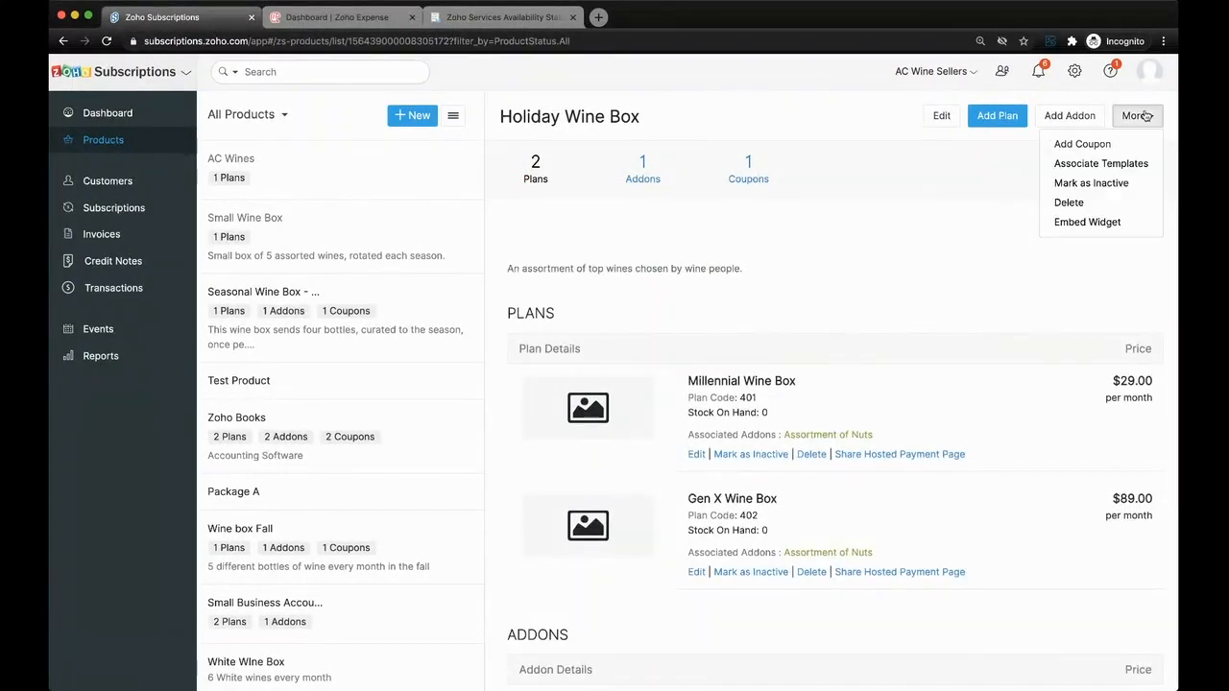
{"action": "left_click", "coordinate": [821, 238]}
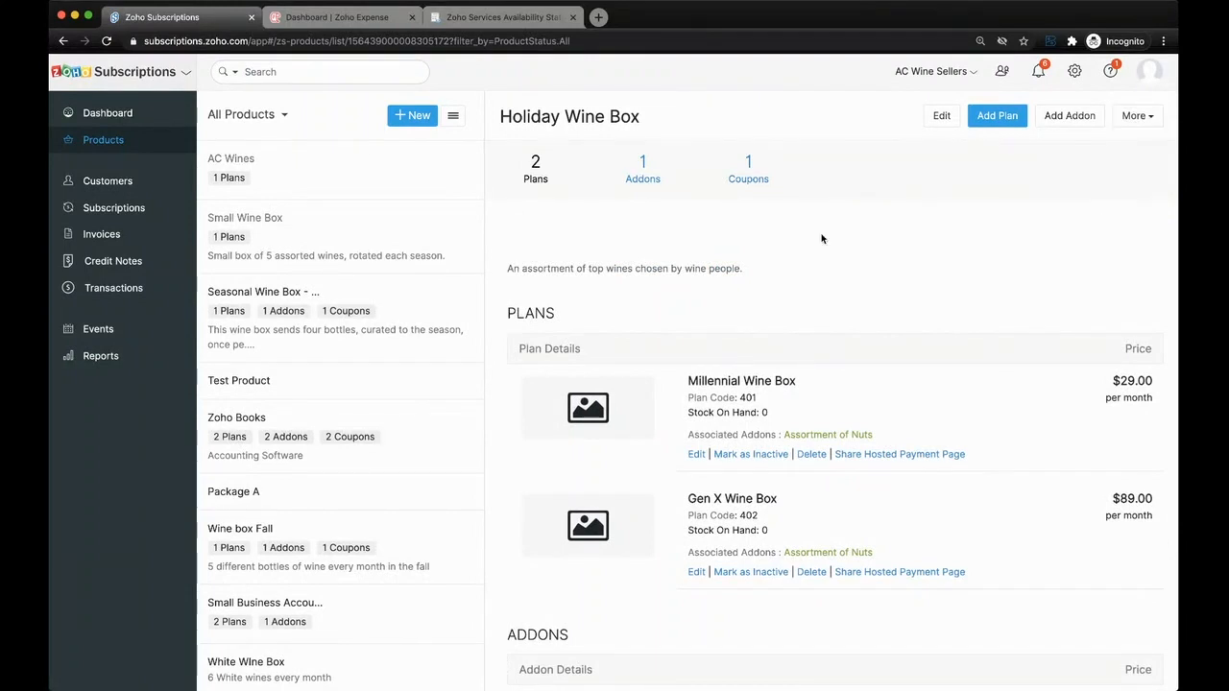
{"action": "scroll", "coordinate": [839, 301], "scroll_direction": "down", "scroll_amount": 4}
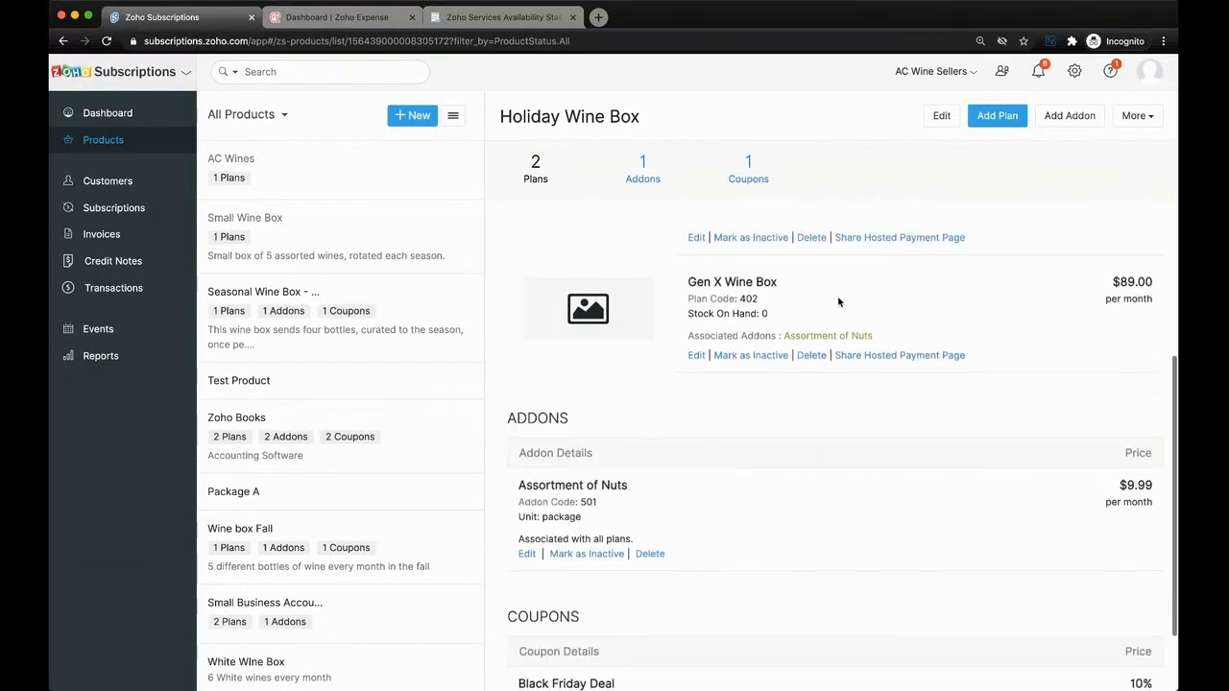
{"action": "scroll", "coordinate": [838, 301], "scroll_direction": "up", "scroll_amount": 4}
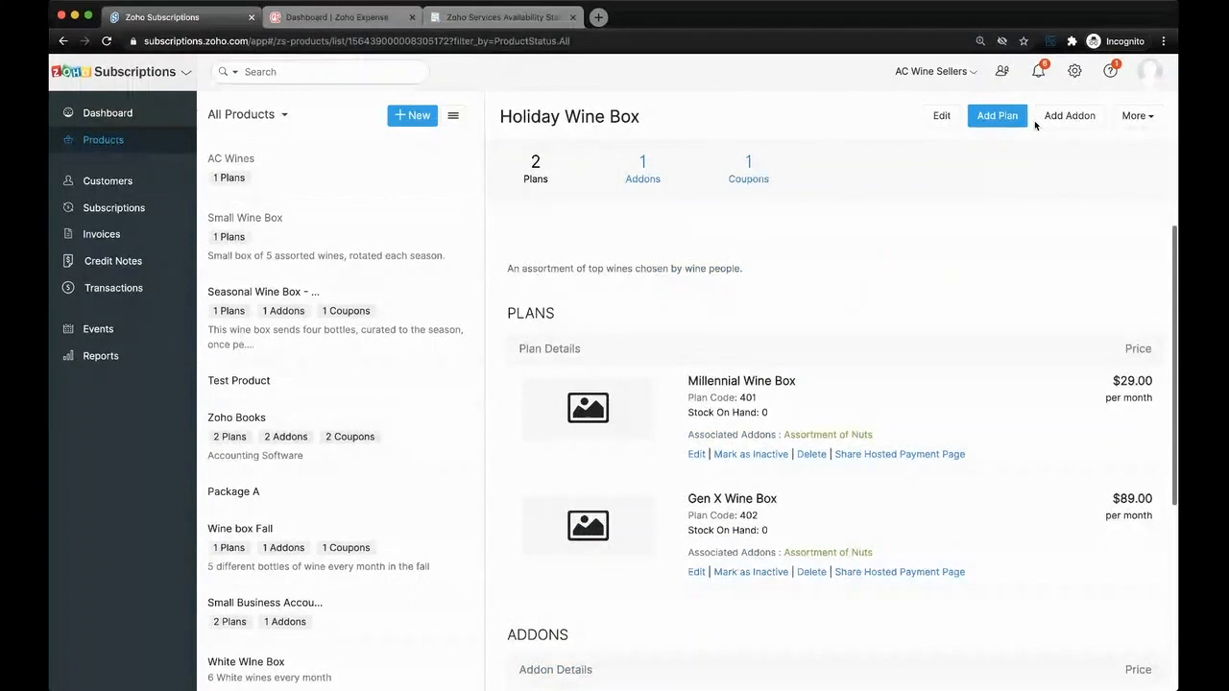
- Try to get an embed widget for the Holiday Wine Box product
{"action": "left_click", "coordinate": [1136, 115]}
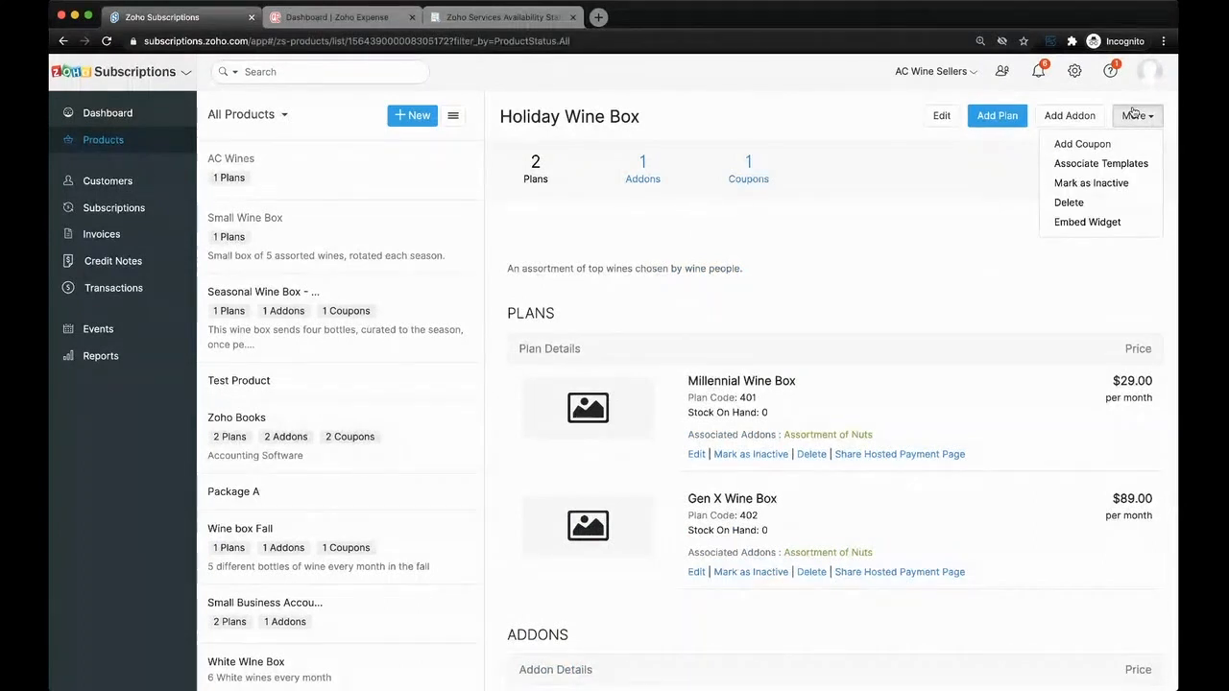
{"action": "left_click", "coordinate": [1112, 224]}
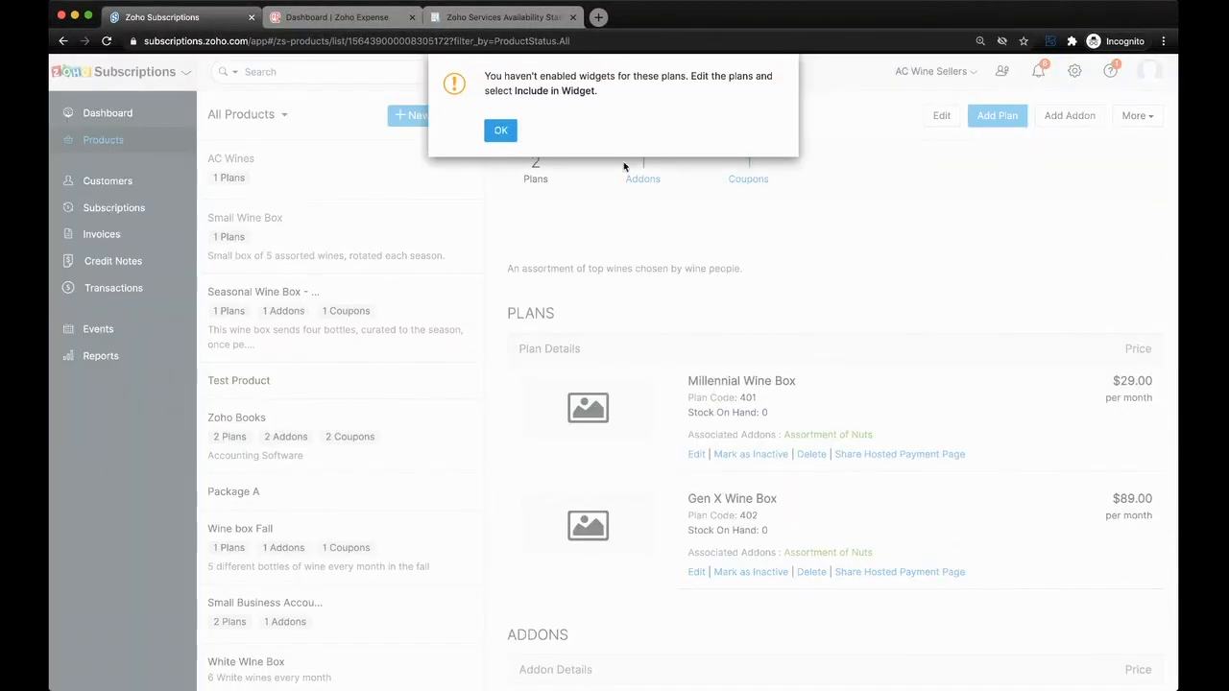
{"action": "left_click", "coordinate": [500, 126]}
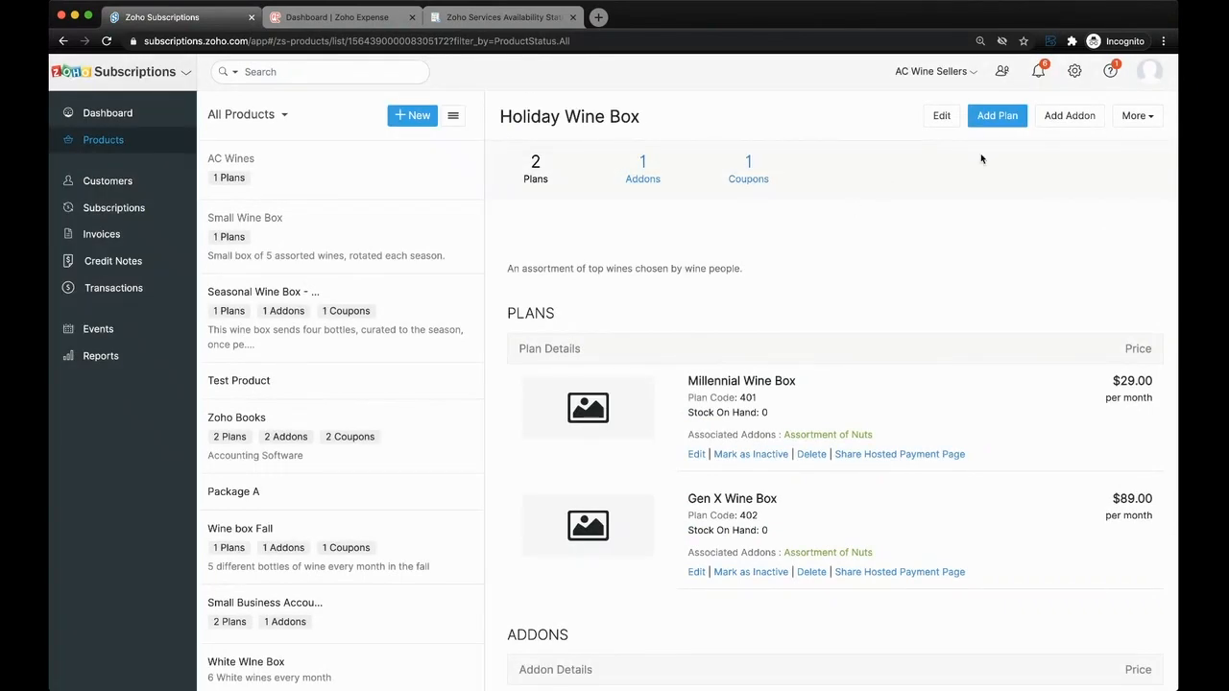
- Open the hosted payment page settings and examine the checkout page from order summary to payment information
{"action": "left_click", "coordinate": [1076, 73]}
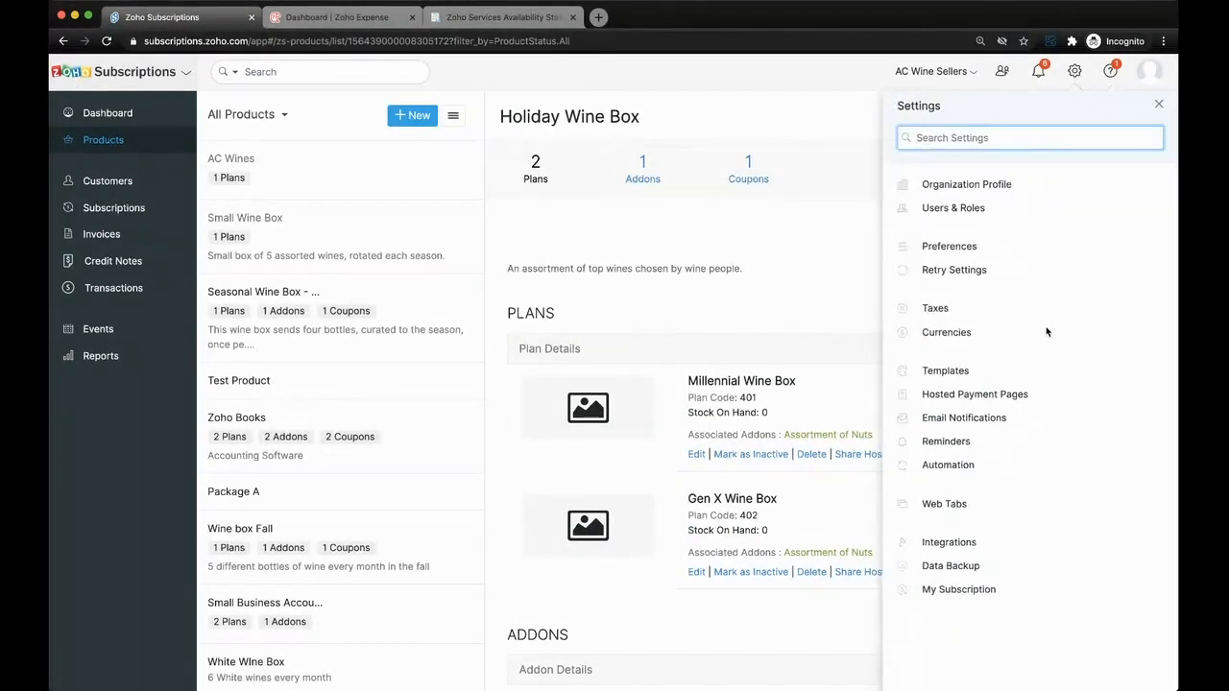
{"action": "left_click", "coordinate": [1001, 394]}
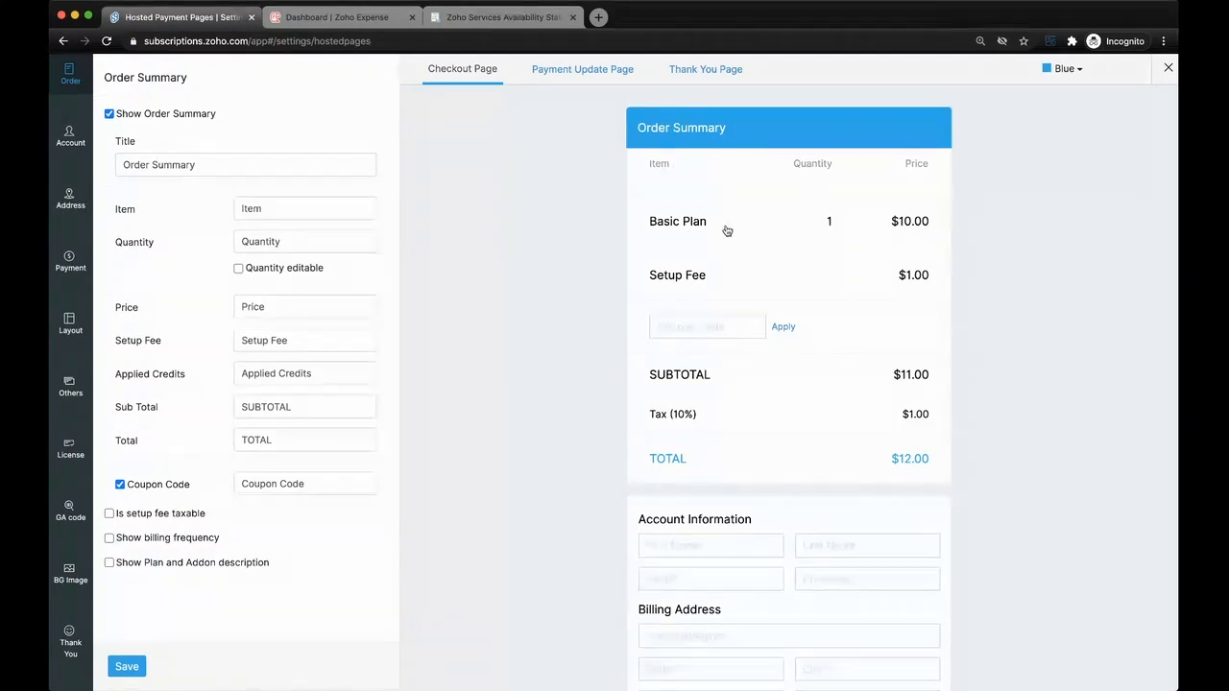
{"action": "scroll", "coordinate": [727, 231], "scroll_direction": "down", "scroll_amount": 5}
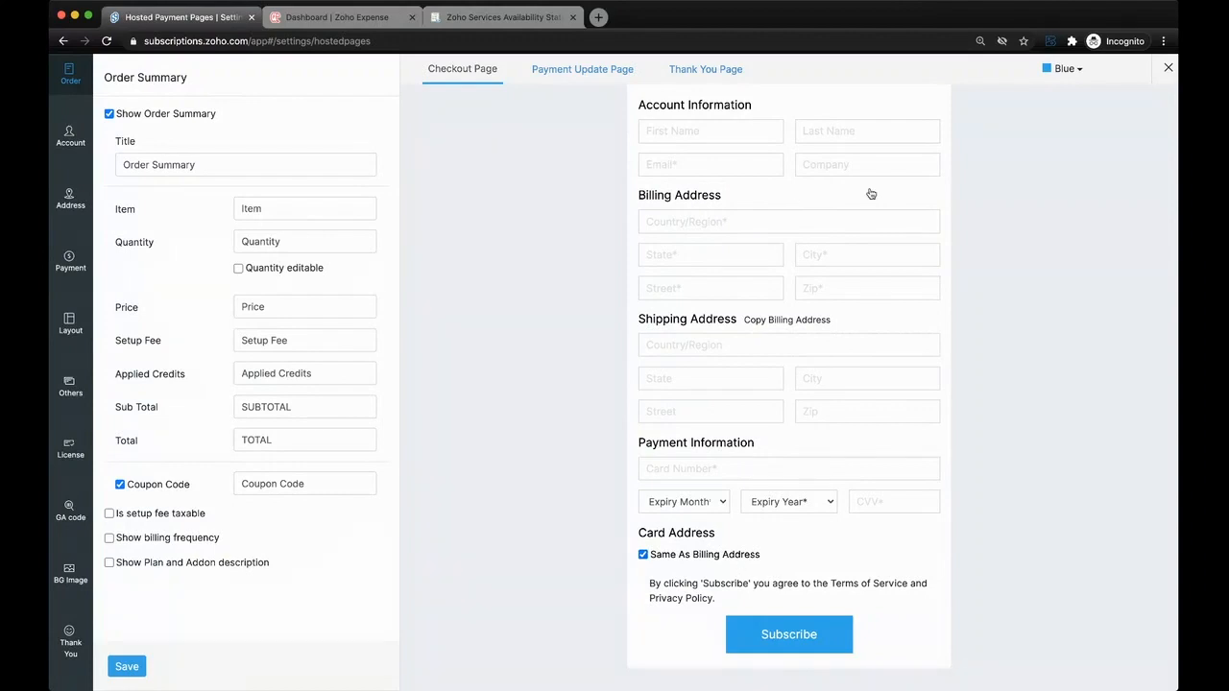
{"action": "scroll", "coordinate": [871, 194], "scroll_direction": "up", "scroll_amount": 5}
{"action": "scroll", "coordinate": [919, 364], "scroll_direction": "down", "scroll_amount": 5}
{"action": "scroll", "coordinate": [682, 289], "scroll_direction": "up", "scroll_amount": 5}
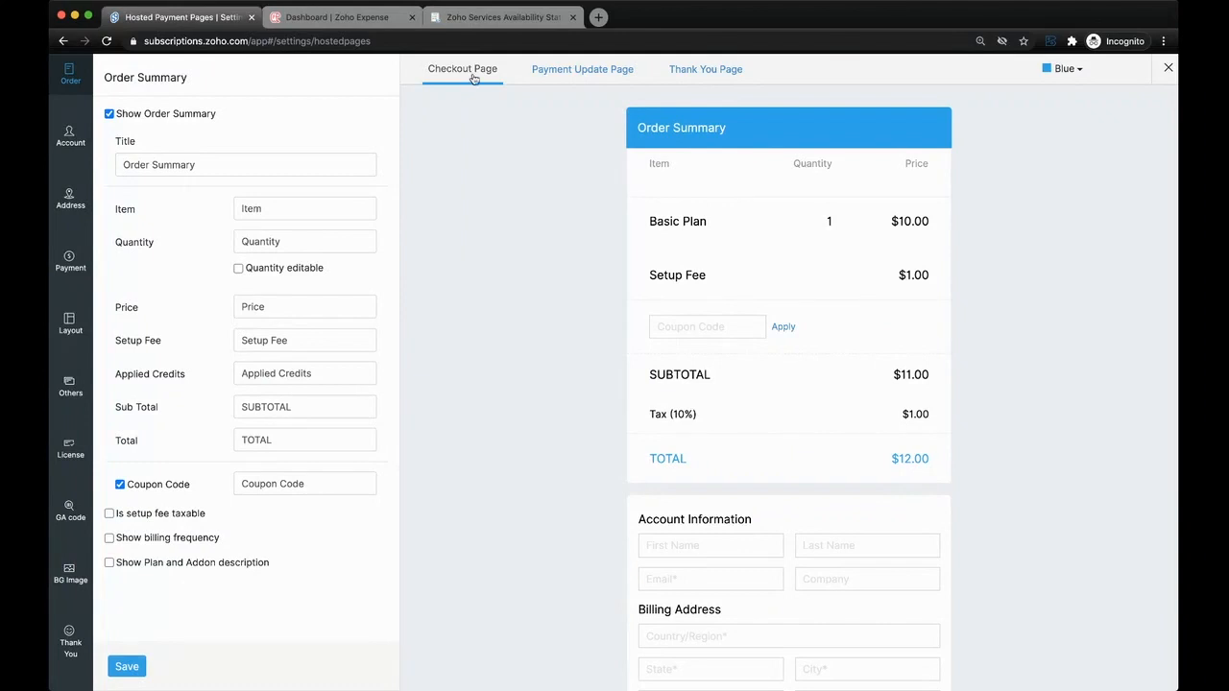
{"action": "left_click", "coordinate": [281, 19]}
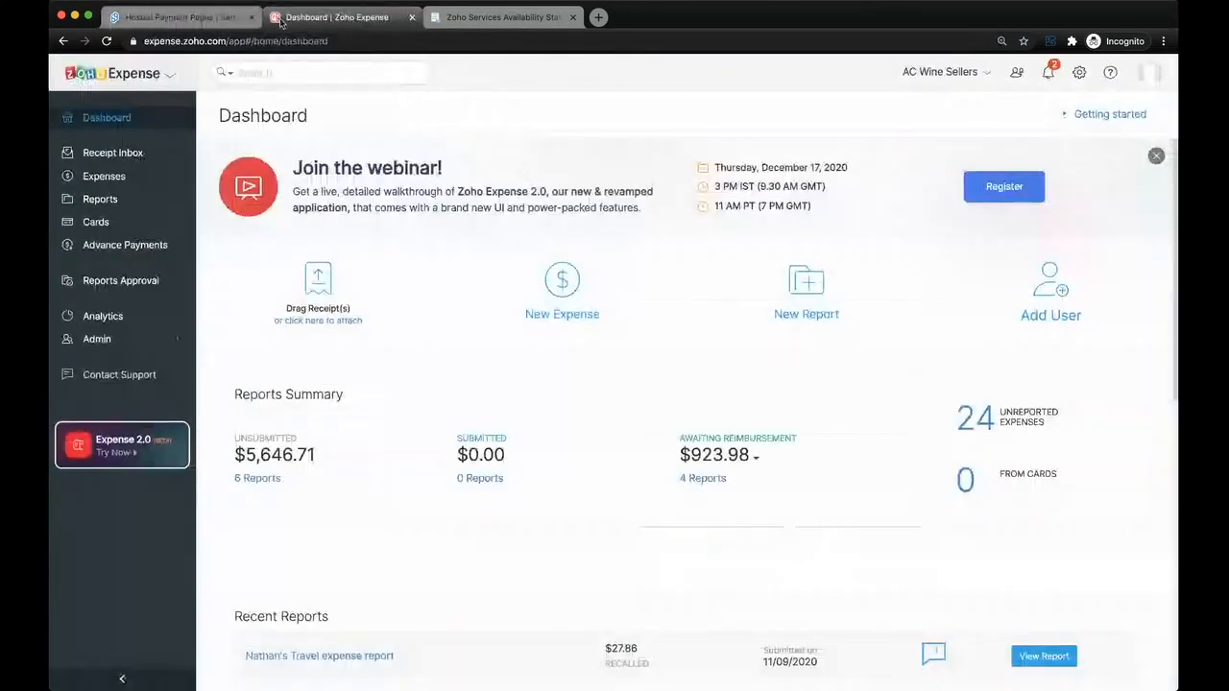
{"action": "left_click", "coordinate": [222, 16]}
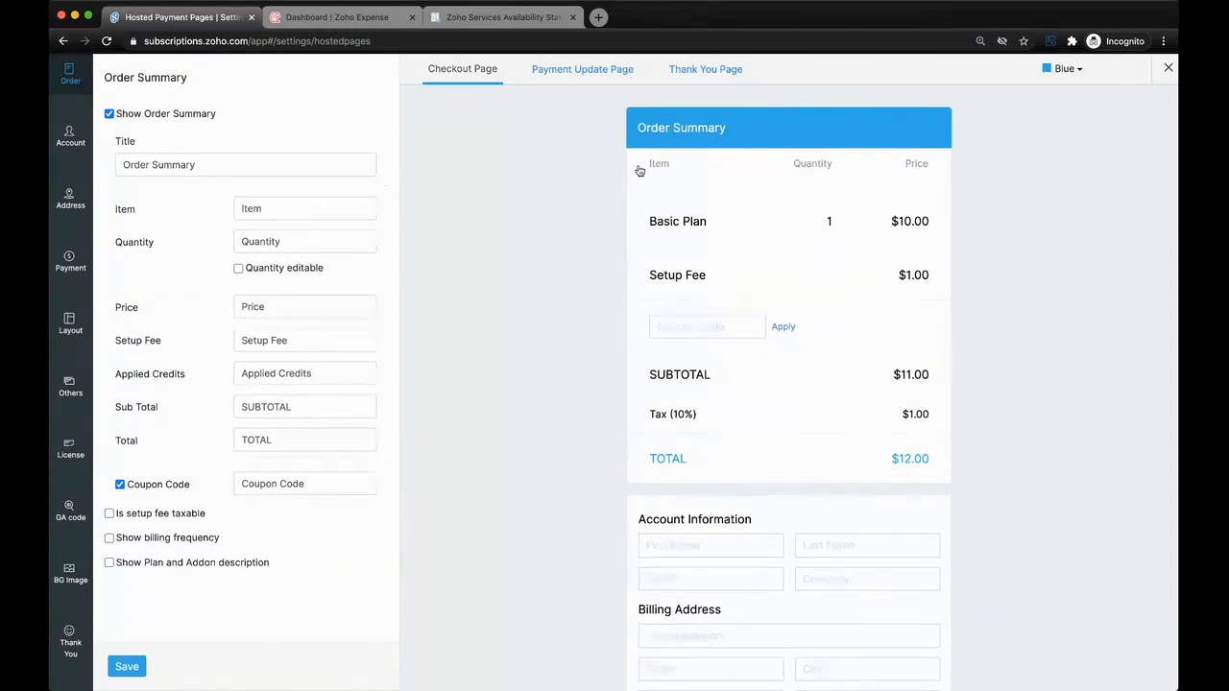
{"action": "scroll", "coordinate": [682, 571], "scroll_direction": "down", "scroll_amount": 3}
{"action": "scroll", "coordinate": [681, 572], "scroll_direction": "down", "scroll_amount": 2}
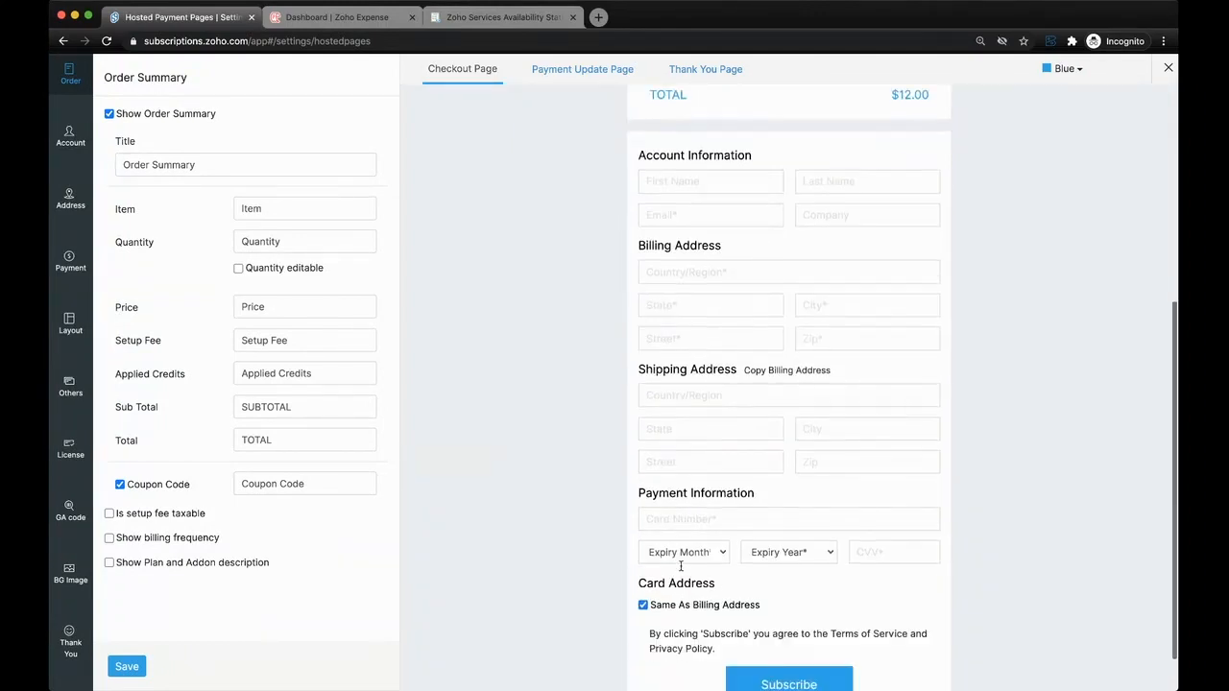
{"action": "scroll", "coordinate": [742, 288], "scroll_direction": "up", "scroll_amount": 4}
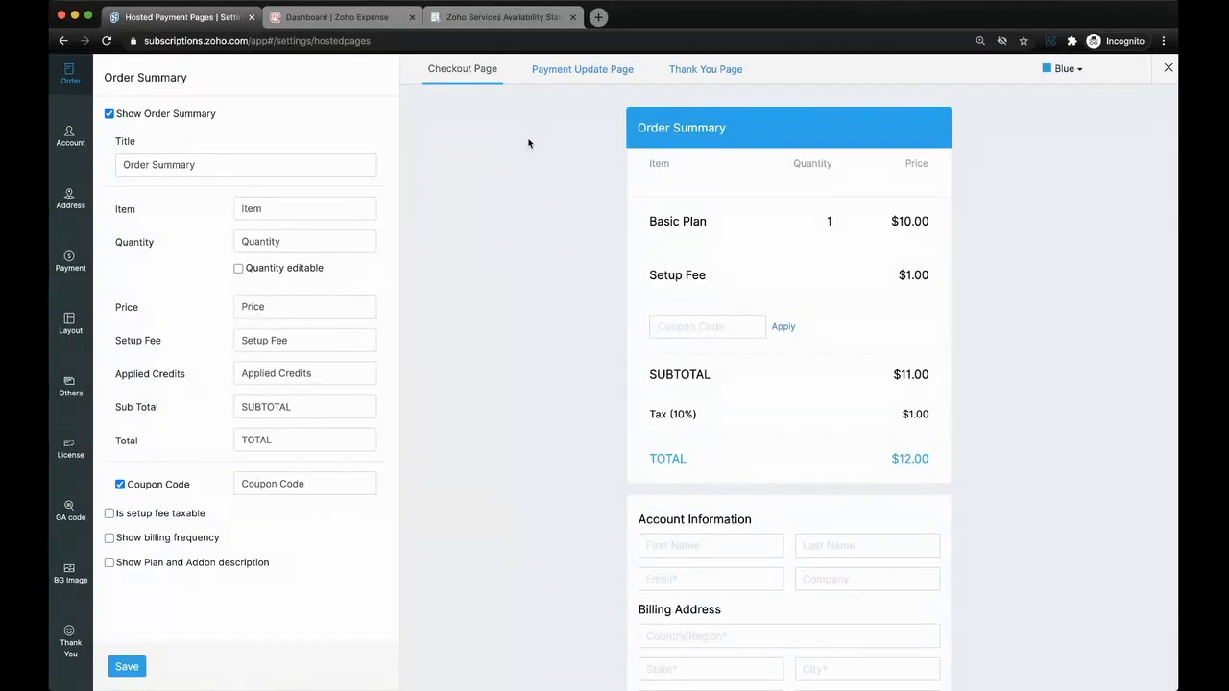
- View the hosted thank-you page and the payment update page
{"action": "mouse_move", "coordinate": [50, 285]}
{"action": "left_click", "coordinate": [687, 76]}
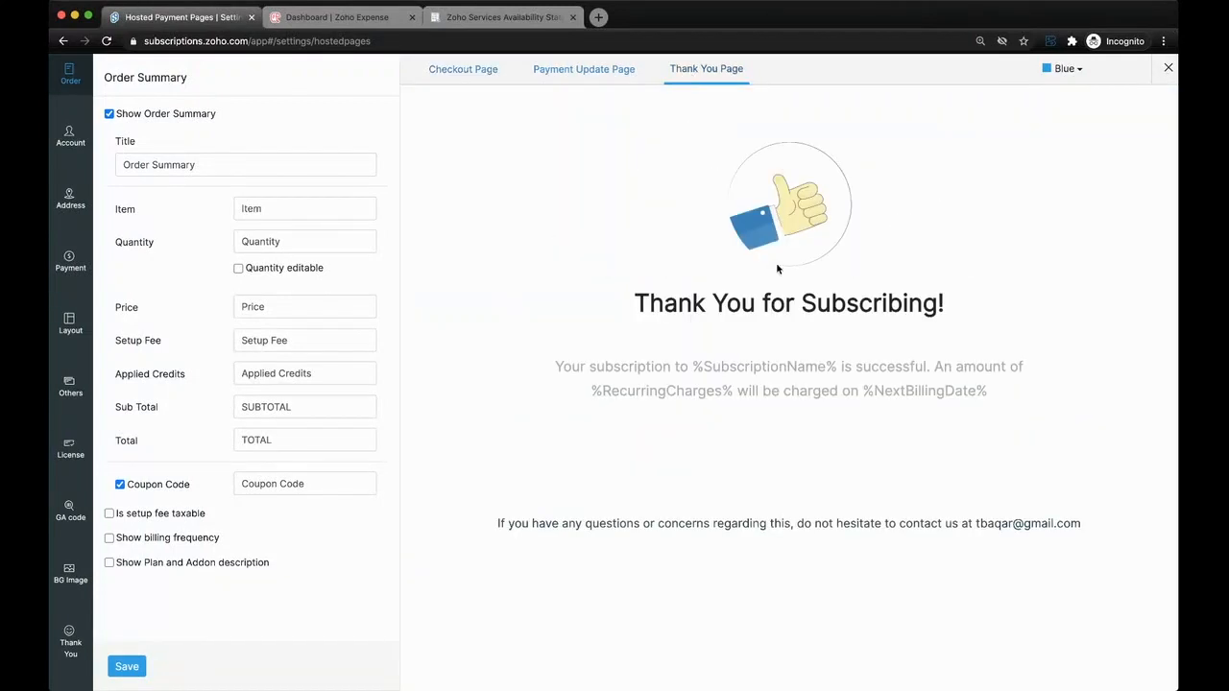
{"action": "left_click", "coordinate": [596, 76]}
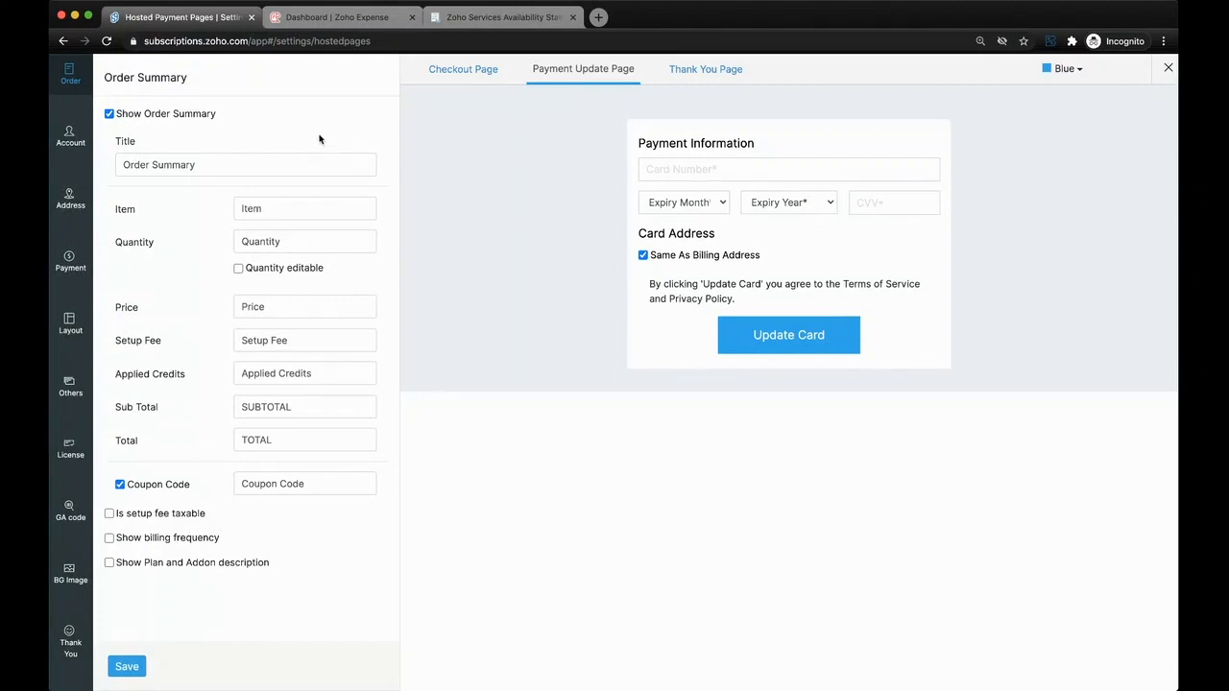
- Close the hosted payment pages and examine the invoice preferences, including invoice grouping, calendar billing and metered billing
{"action": "left_click", "coordinate": [1168, 67]}
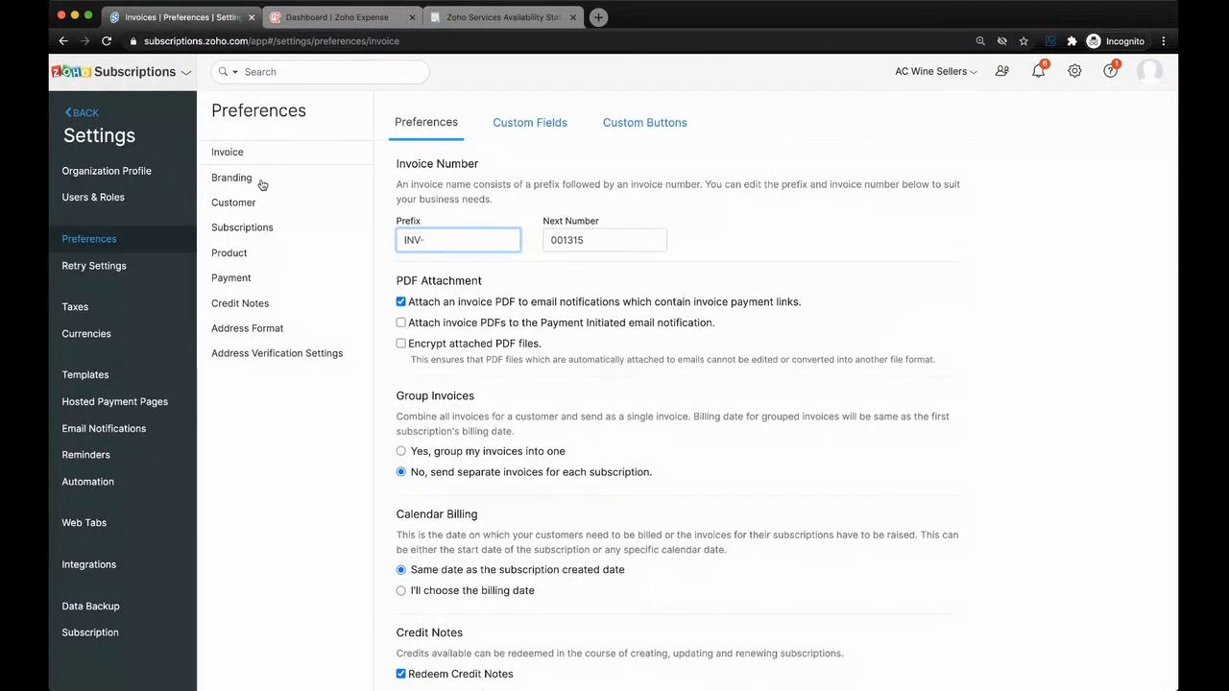
{"action": "scroll", "coordinate": [471, 323], "scroll_direction": "down", "scroll_amount": 3}
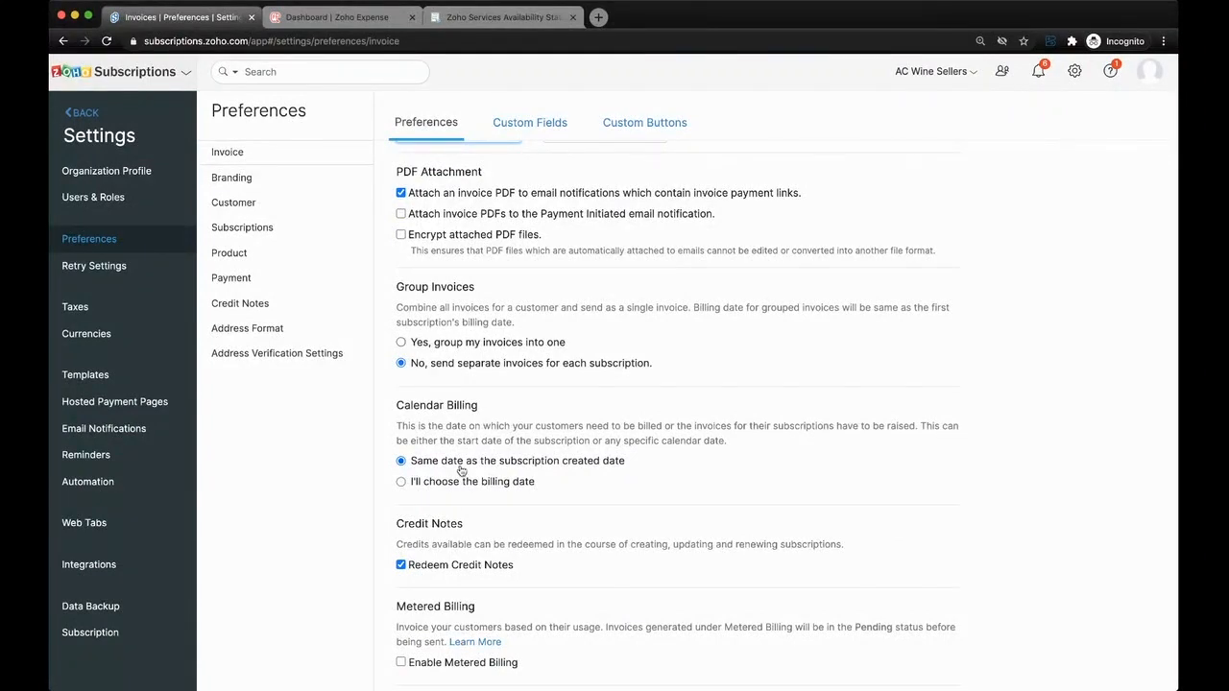
{"action": "scroll", "coordinate": [471, 432], "scroll_direction": "down", "scroll_amount": 2}
{"action": "scroll", "coordinate": [461, 470], "scroll_direction": "up", "scroll_amount": 1}
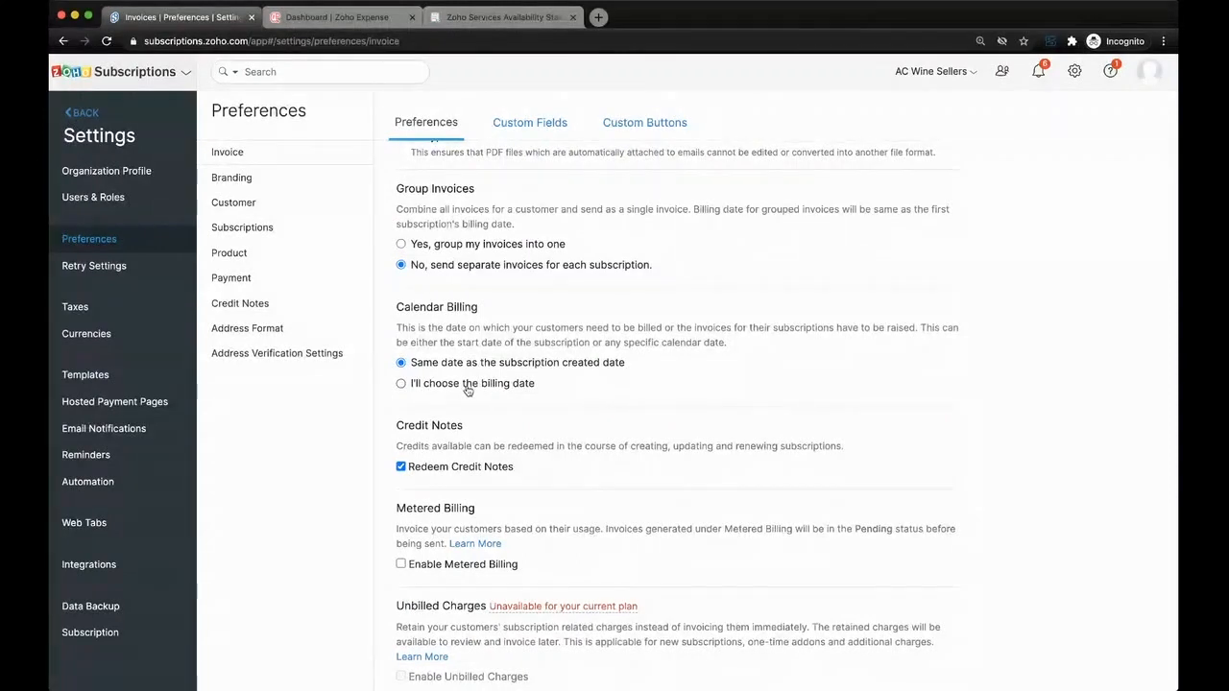
{"action": "scroll", "coordinate": [460, 392], "scroll_direction": "up", "scroll_amount": 1}
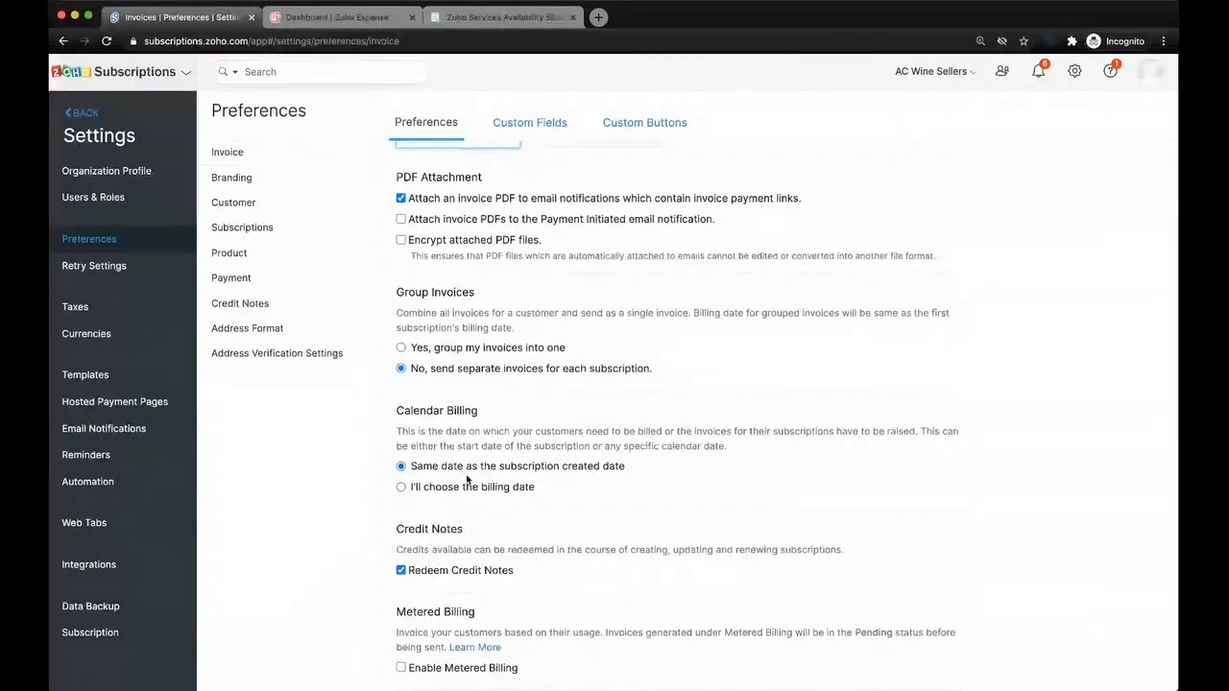
{"action": "scroll", "coordinate": [467, 480], "scroll_direction": "up", "scroll_amount": 1}
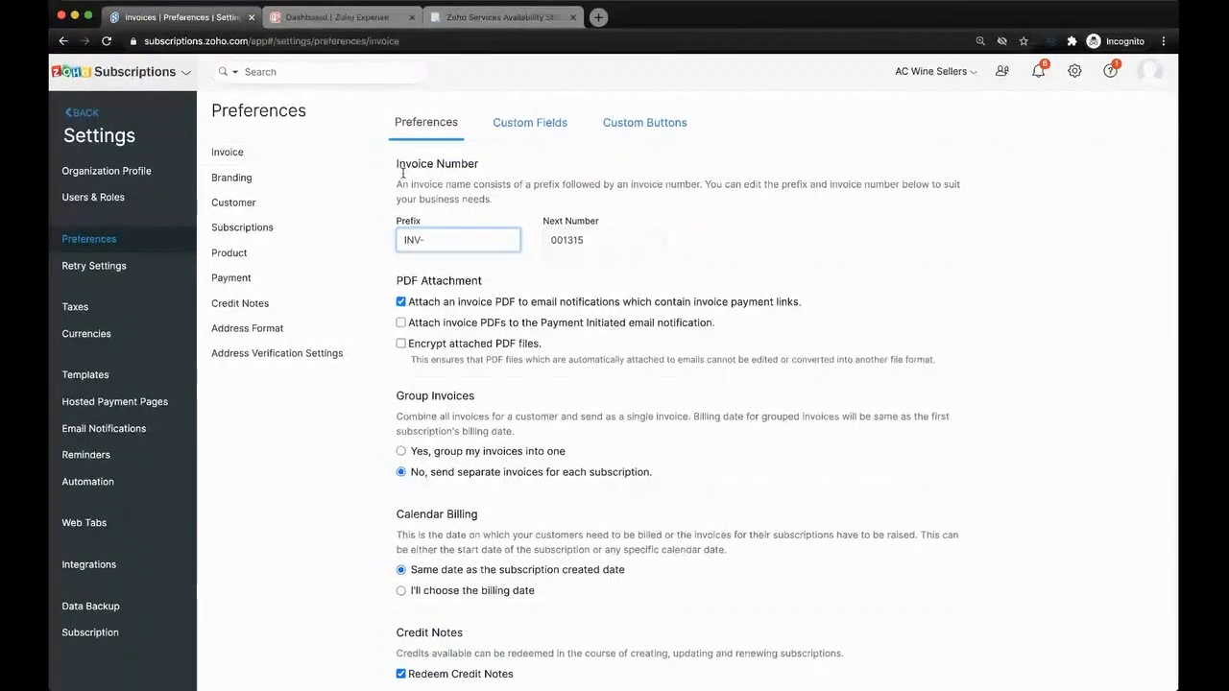
- Open the branding preferences and view the general branding, the customer portal URL and the custom domain mapping
{"action": "left_click", "coordinate": [343, 177]}
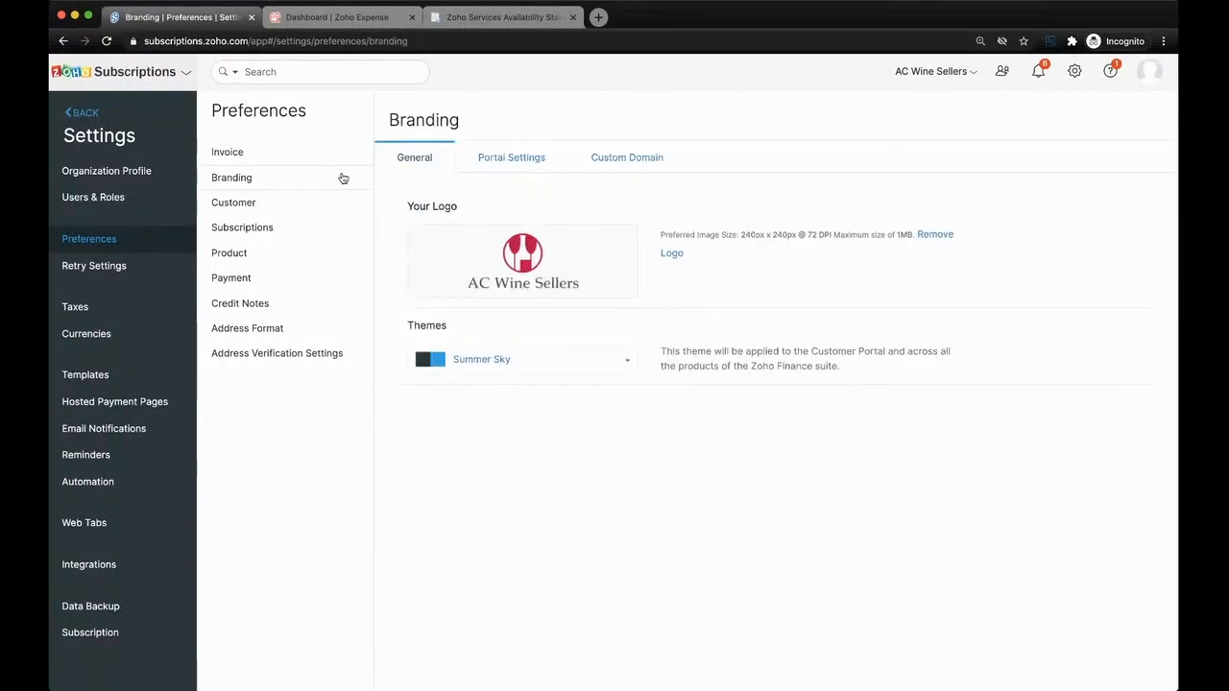
{"action": "left_click", "coordinate": [516, 157]}
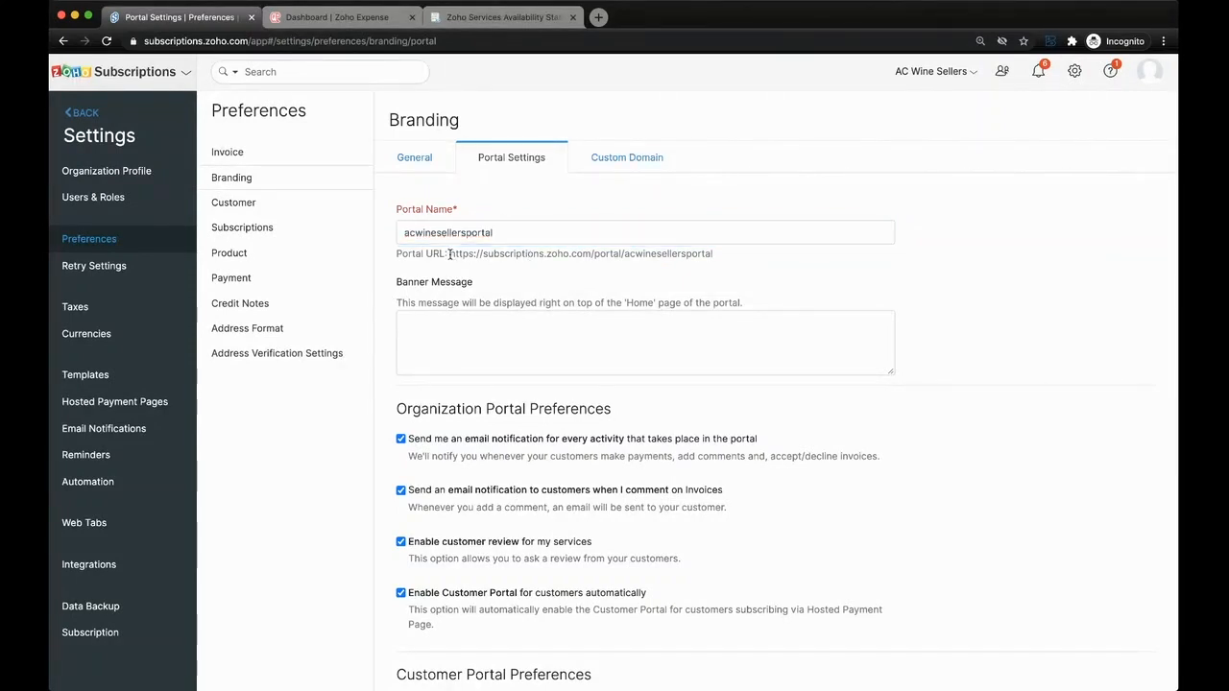
{"action": "left_click_drag", "start_coordinate": [450, 254], "coordinate": [728, 257]}
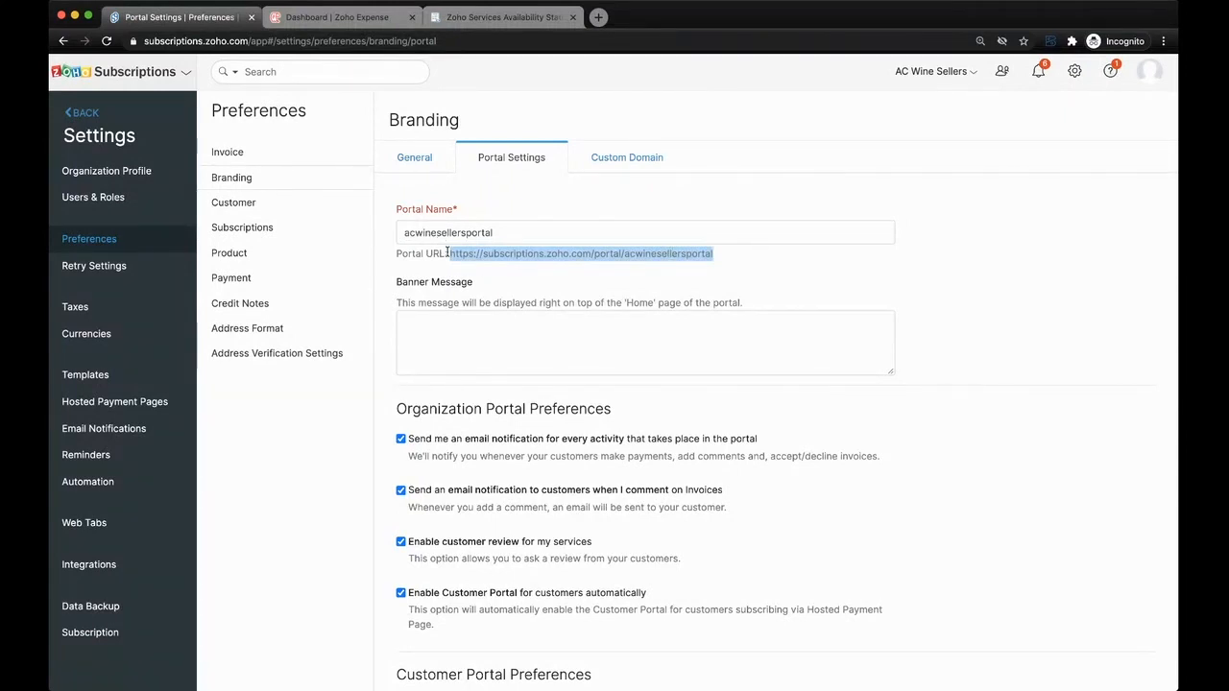
{"action": "left_click", "coordinate": [609, 158]}
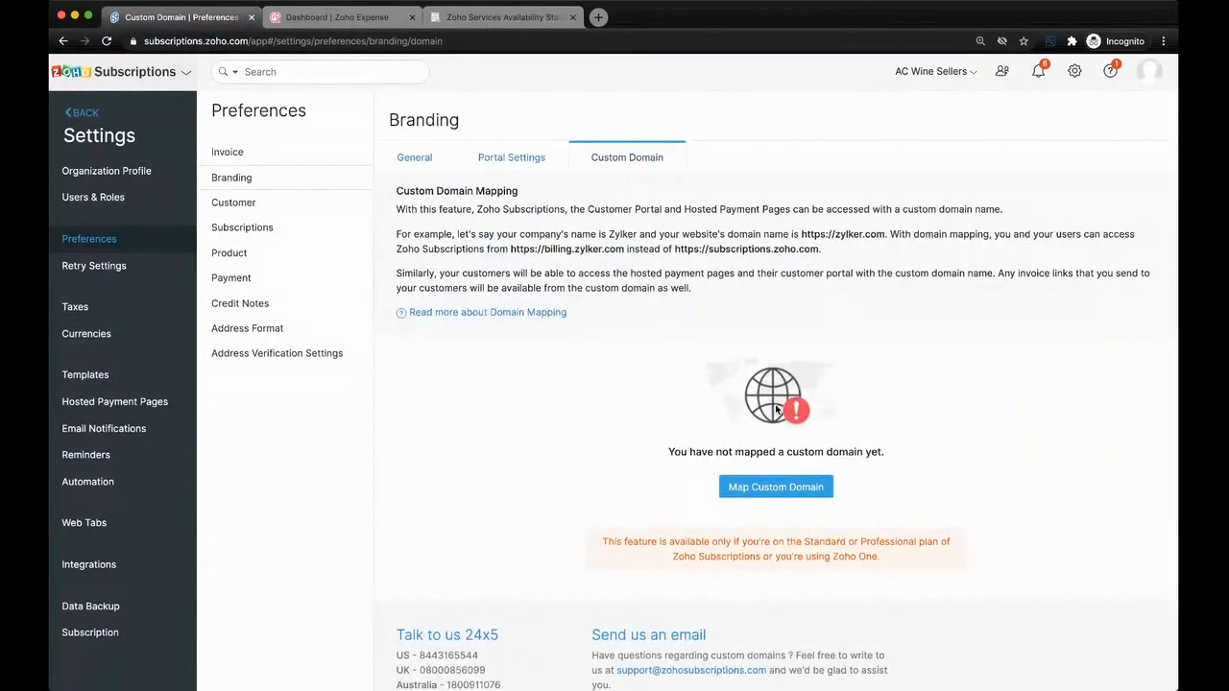
{"action": "left_click", "coordinate": [516, 159]}
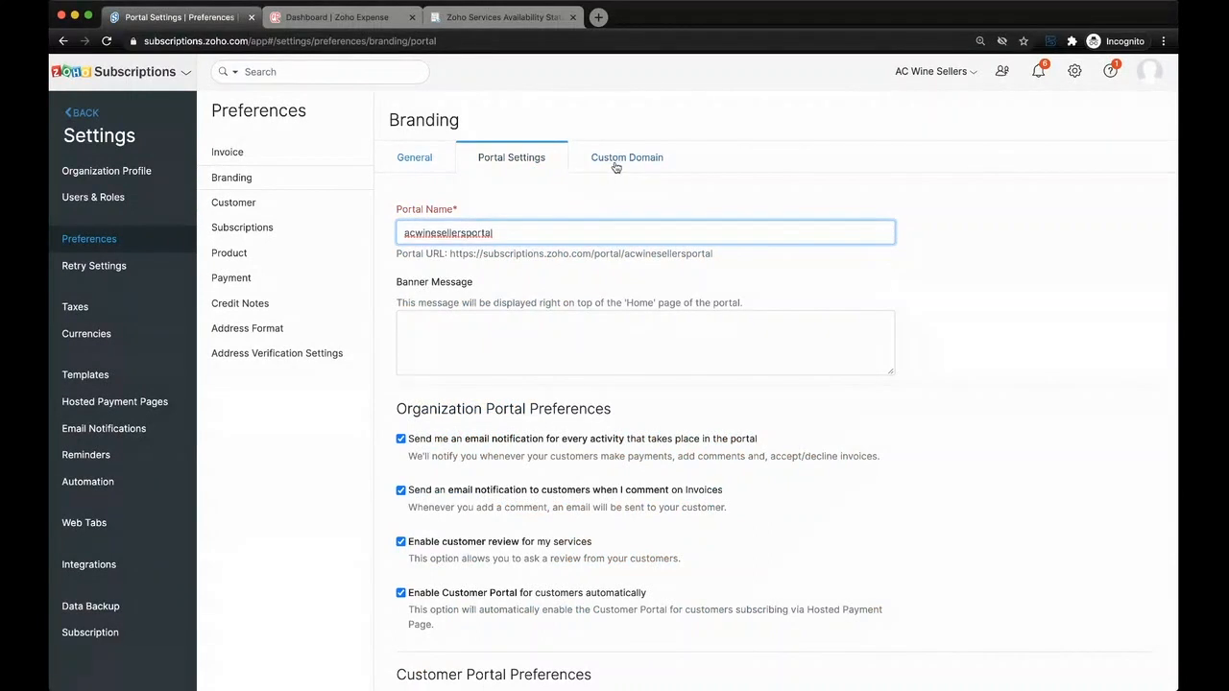
{"action": "left_click", "coordinate": [618, 168]}
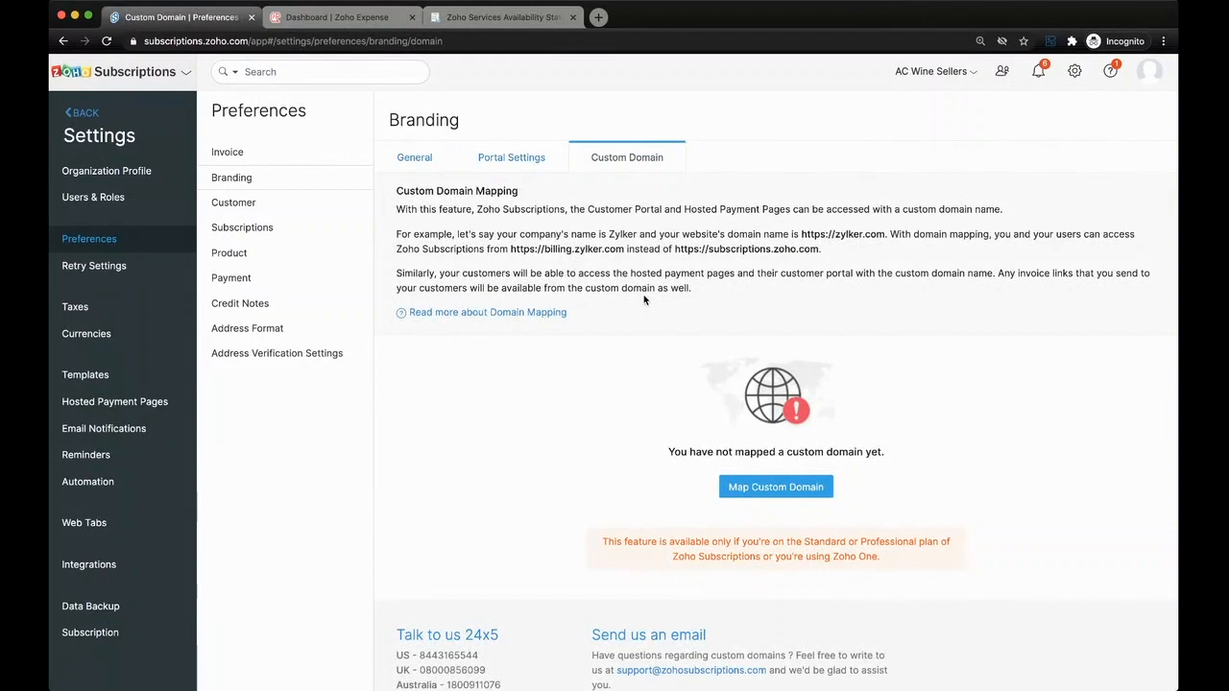
- Disallow customers from cancelling their subscription immediately in the branding portal settings and save the preferences
{"action": "left_click", "coordinate": [524, 160]}
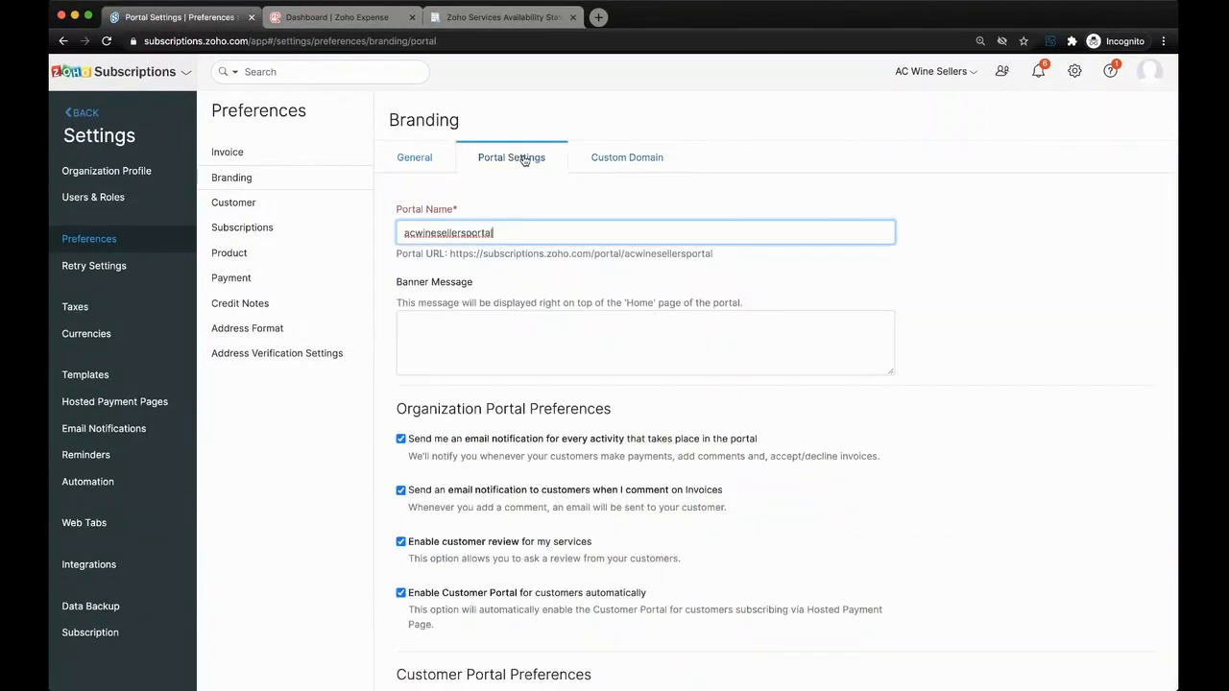
{"action": "scroll", "coordinate": [495, 437], "scroll_direction": "down", "scroll_amount": 2}
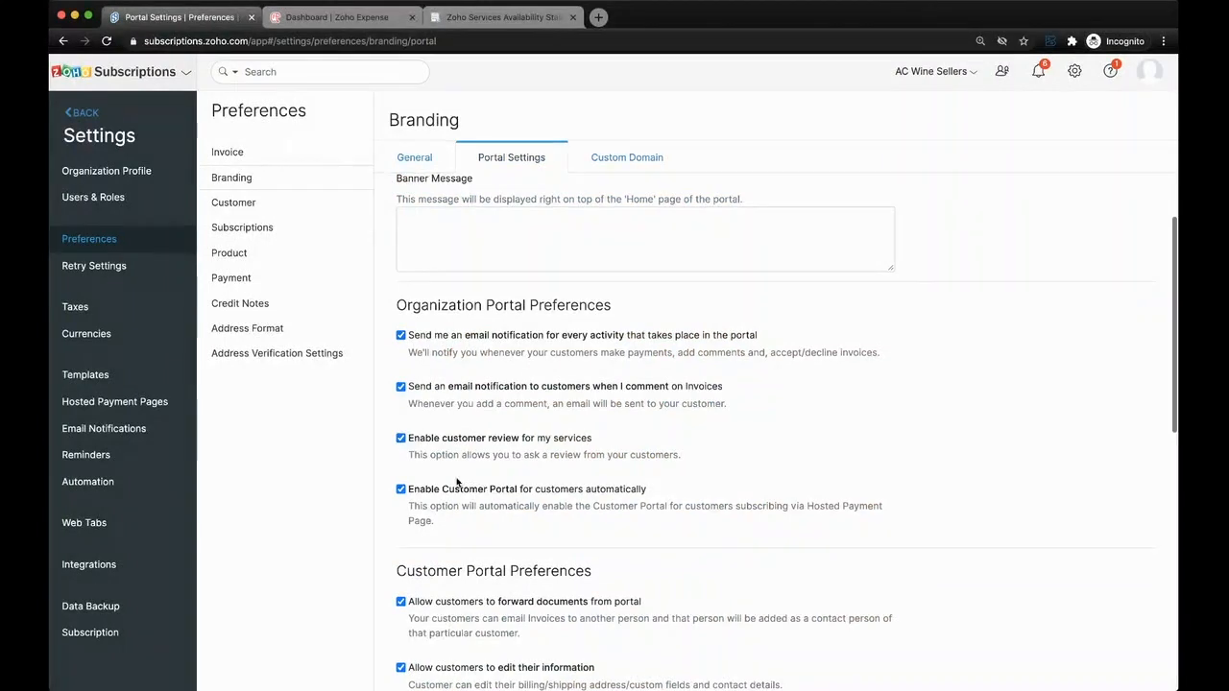
{"action": "scroll", "coordinate": [543, 441], "scroll_direction": "down", "scroll_amount": 1}
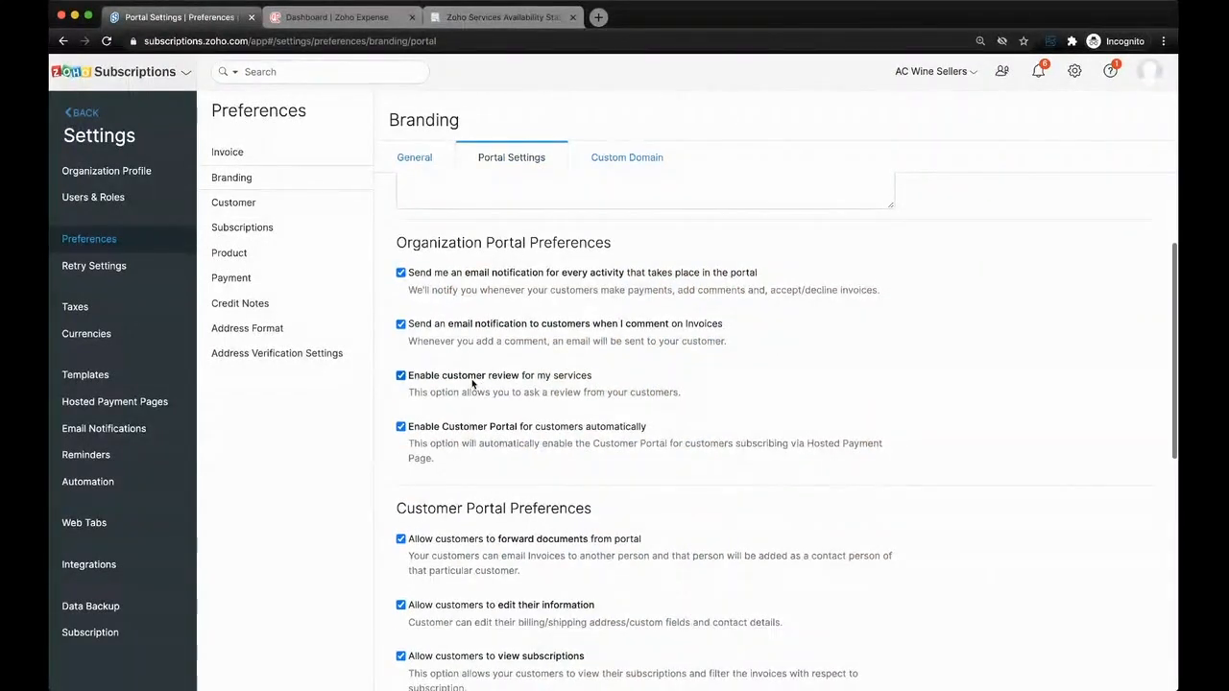
{"action": "scroll", "coordinate": [472, 389], "scroll_direction": "down", "scroll_amount": 1}
{"action": "scroll", "coordinate": [472, 384], "scroll_direction": "down", "scroll_amount": 4}
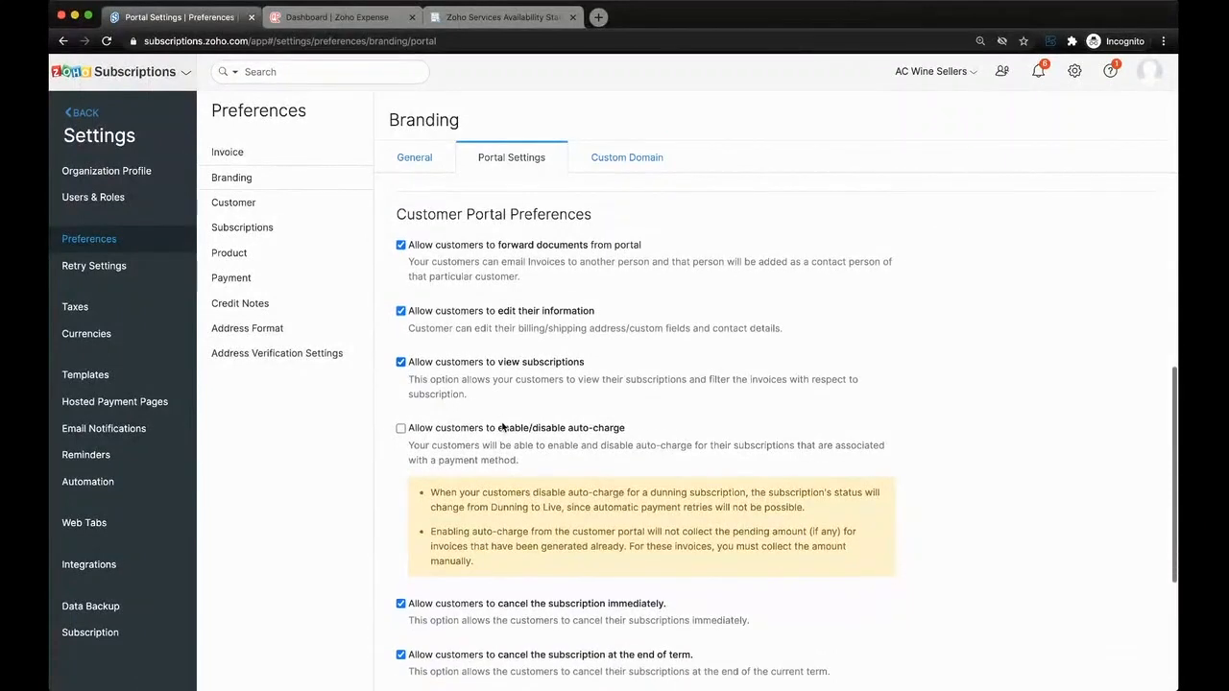
{"action": "scroll", "coordinate": [517, 533], "scroll_direction": "down", "scroll_amount": 2}
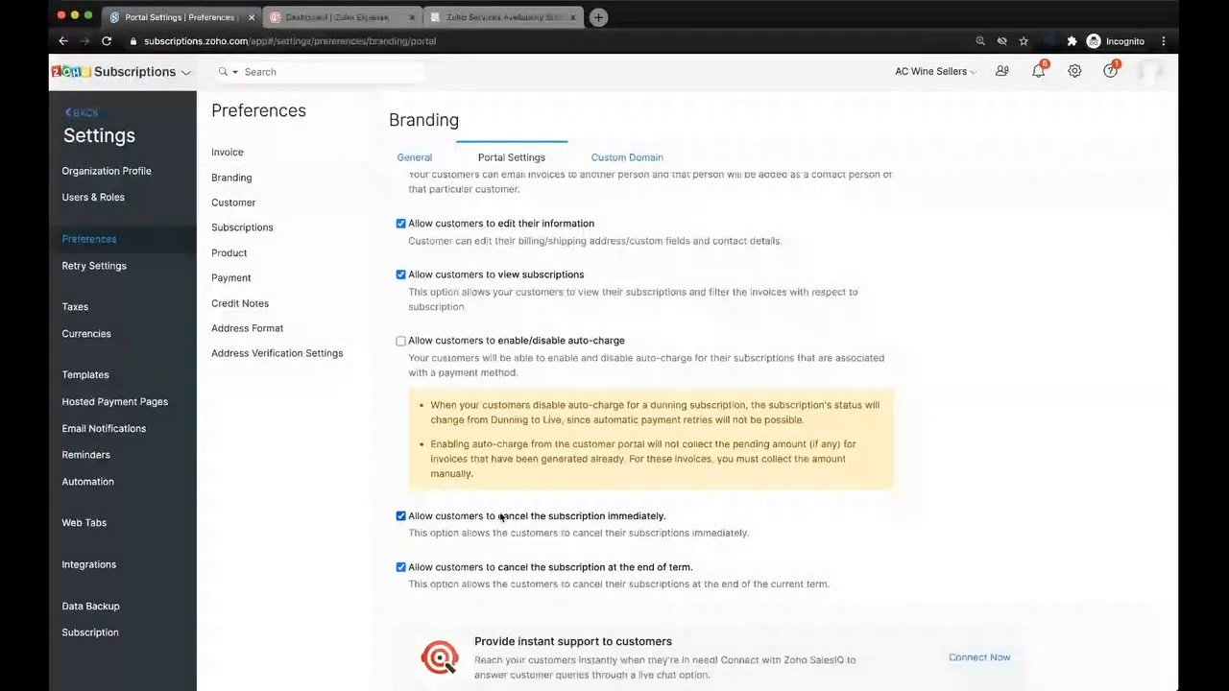
{"action": "scroll", "coordinate": [500, 509], "scroll_direction": "down", "scroll_amount": 2}
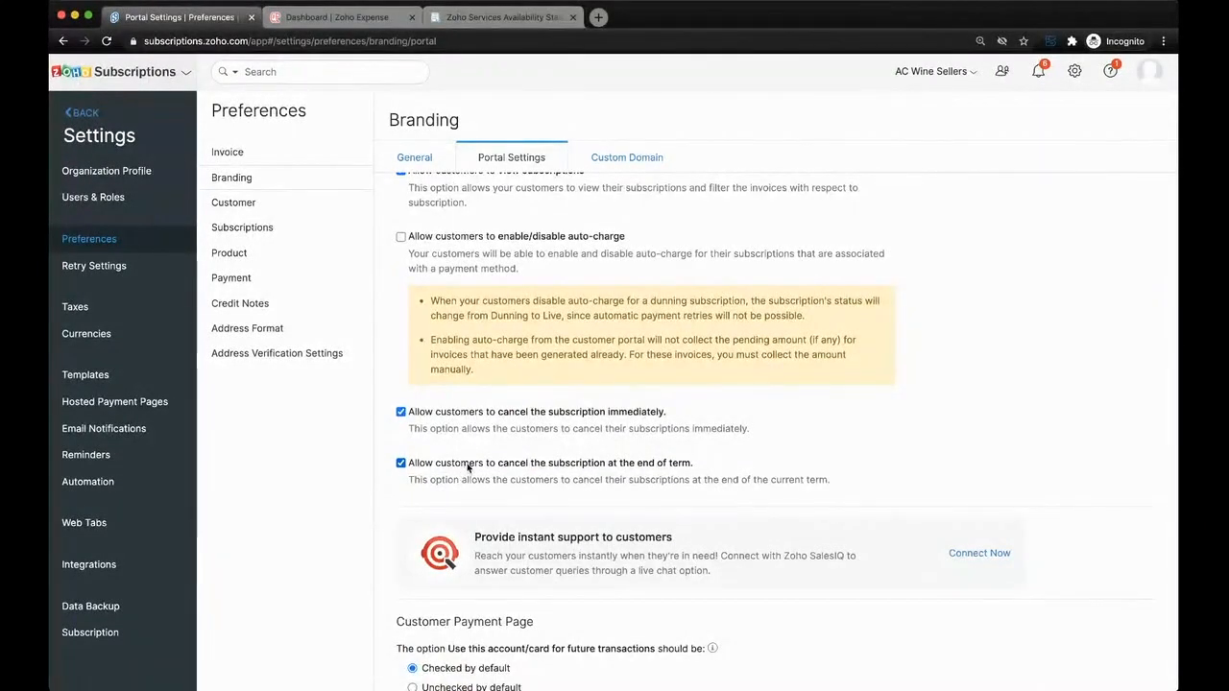
{"action": "left_click", "coordinate": [470, 412]}
{"action": "scroll", "coordinate": [523, 493], "scroll_direction": "down", "scroll_amount": 1}
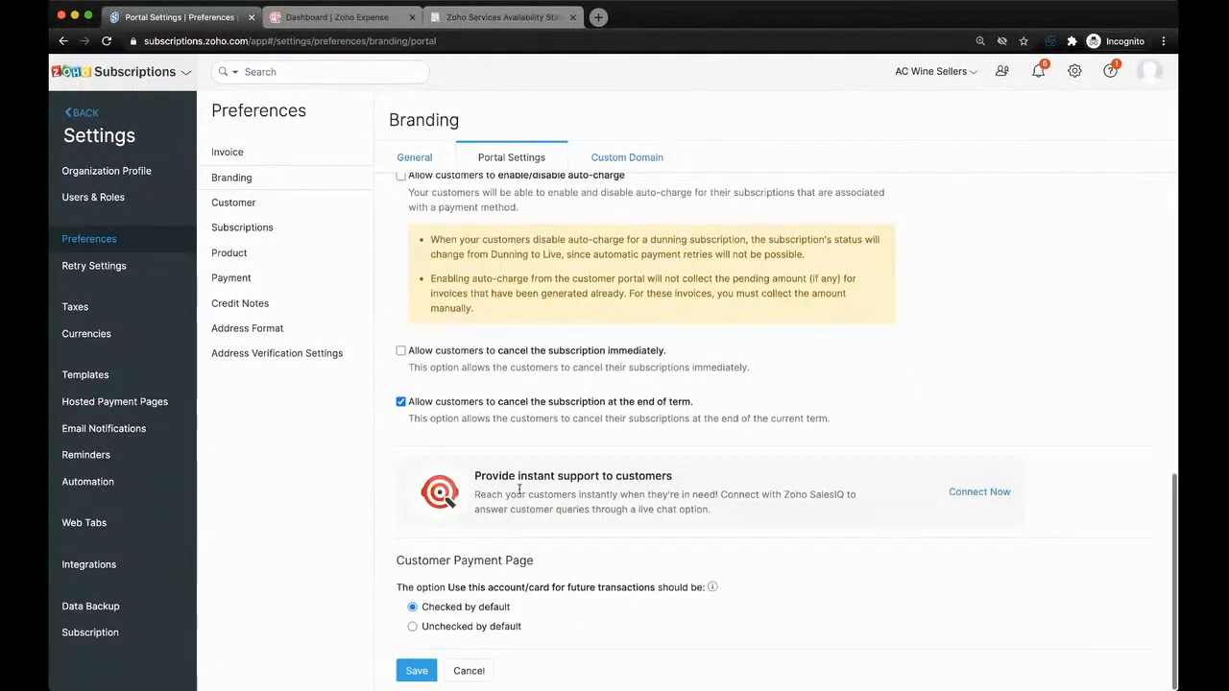
{"action": "left_click", "coordinate": [421, 669]}
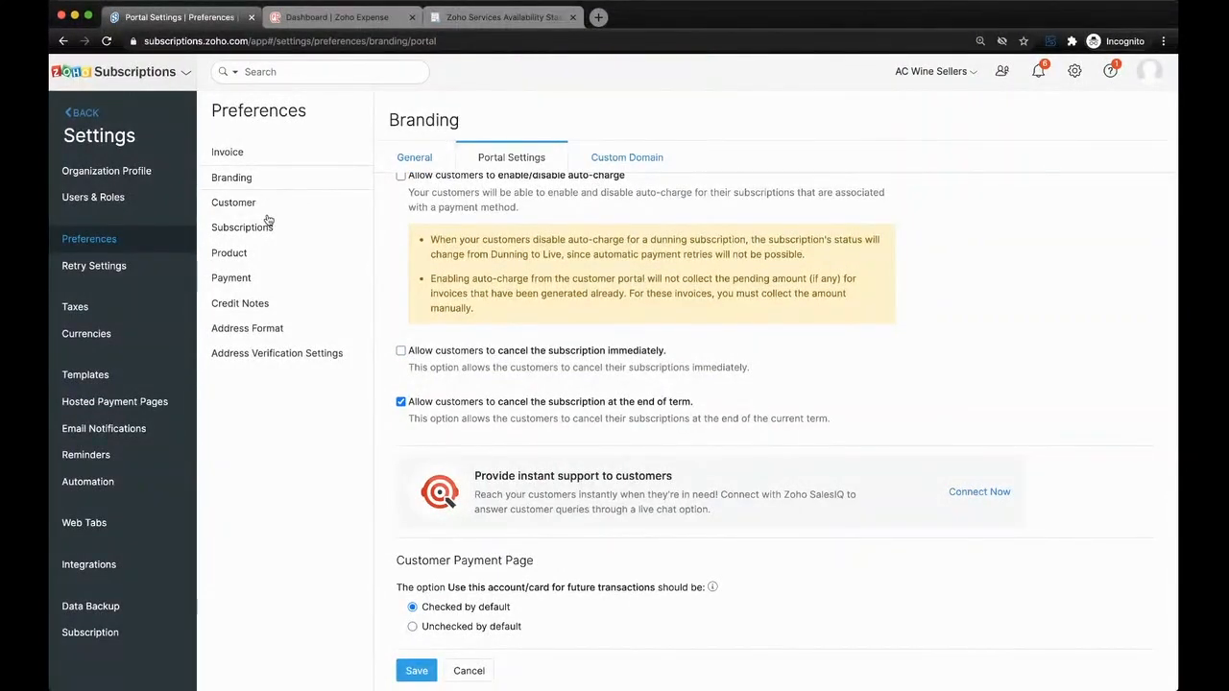
- Review the payment retry settings and the email notifications, including the default Card about to Expire template, and close it without editing
{"action": "left_click", "coordinate": [120, 270]}
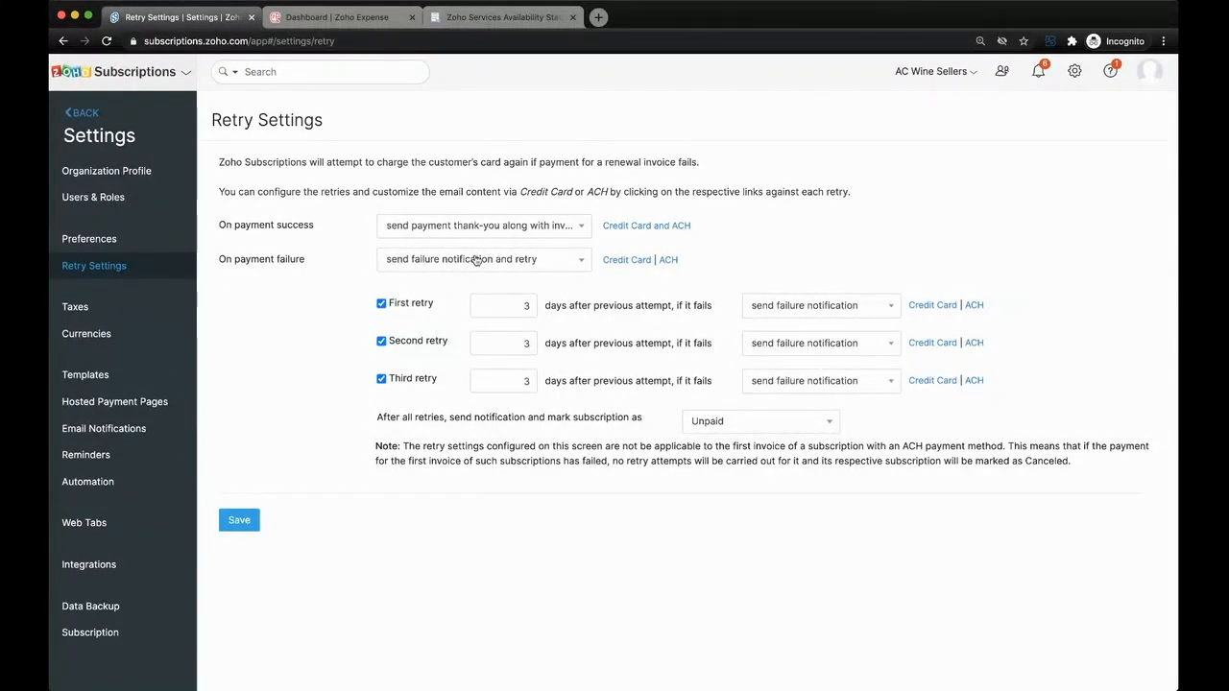
{"action": "left_click", "coordinate": [135, 404]}
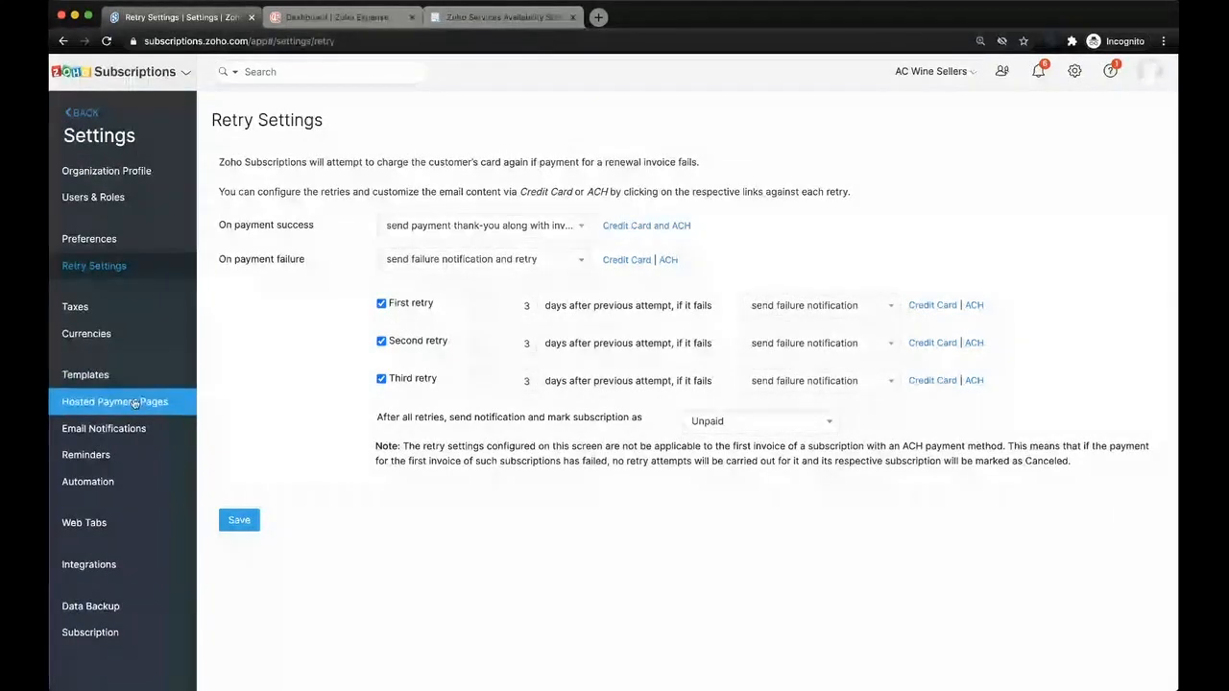
{"action": "left_click", "coordinate": [135, 428]}
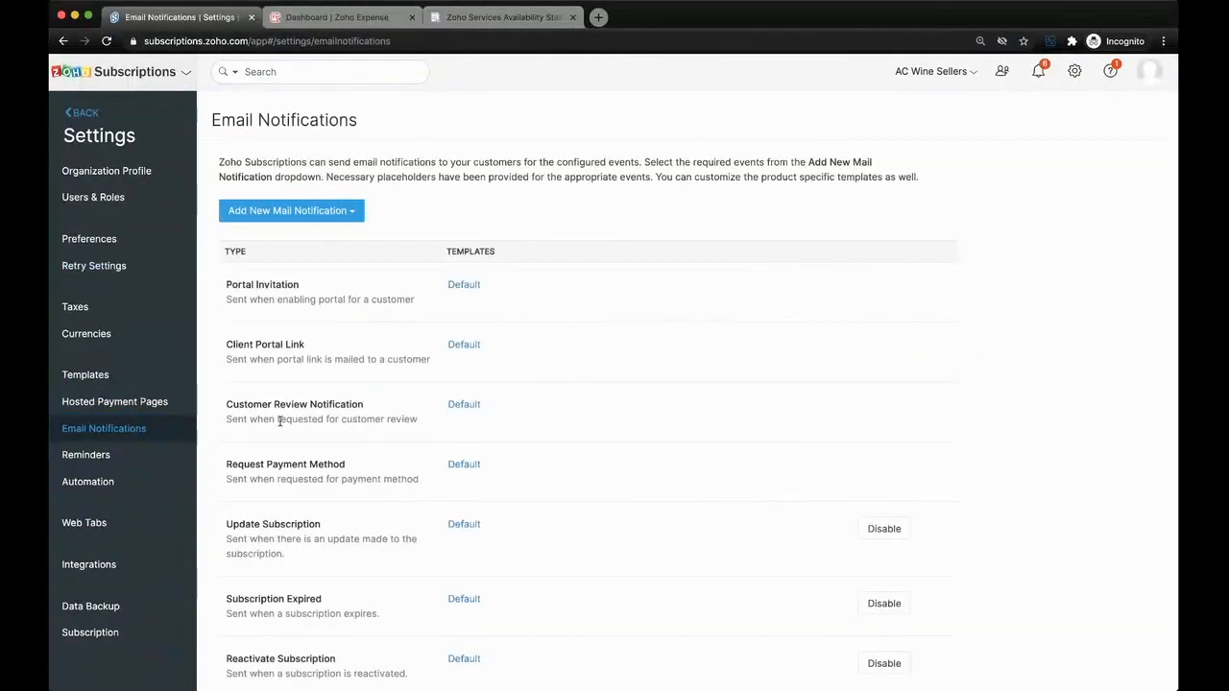
{"action": "scroll", "coordinate": [279, 421], "scroll_direction": "down", "scroll_amount": 6}
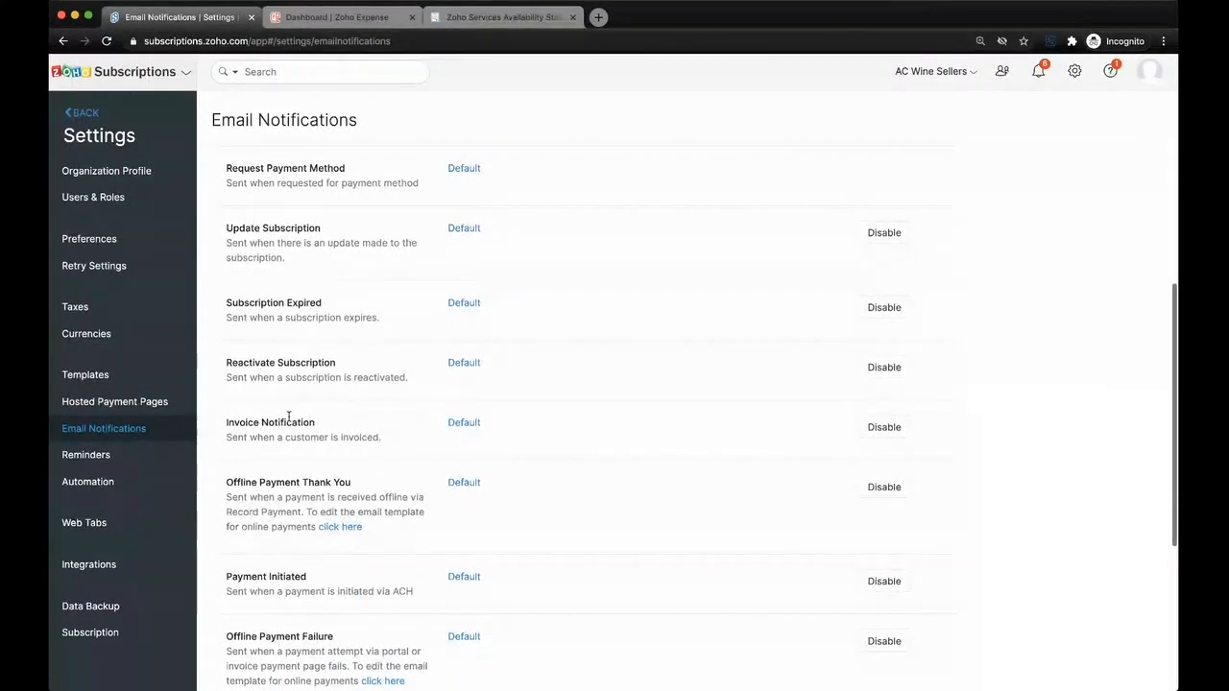
{"action": "scroll", "coordinate": [288, 417], "scroll_direction": "down", "scroll_amount": 6}
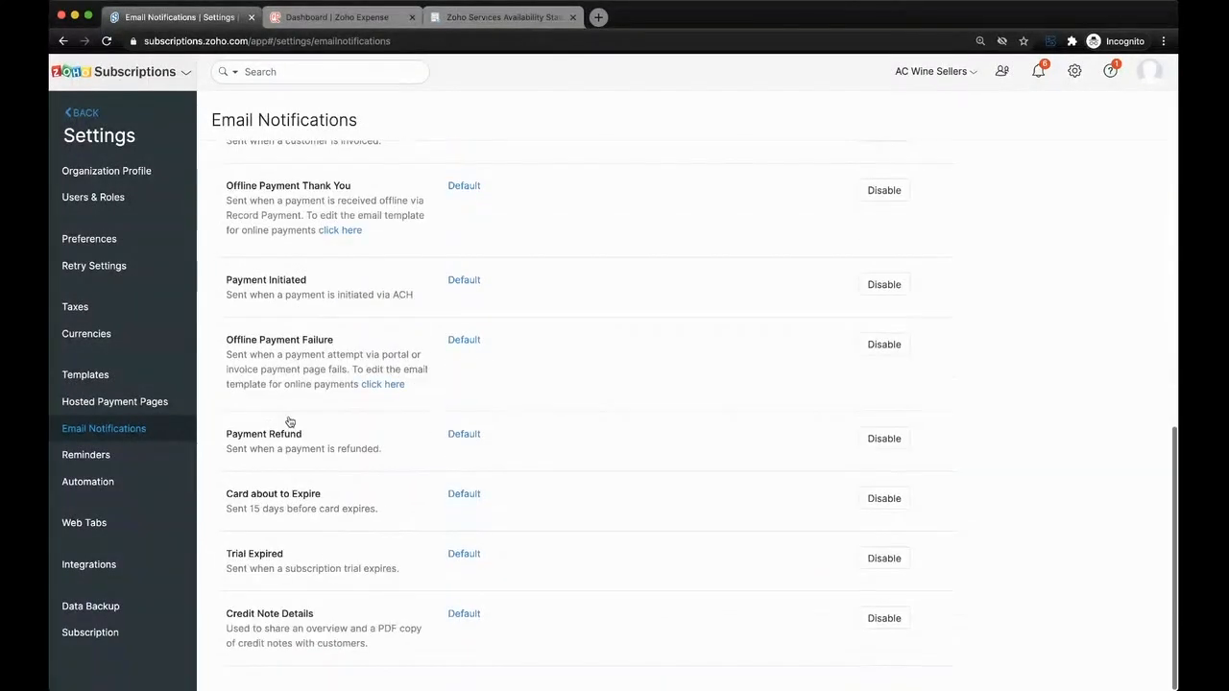
{"action": "left_click", "coordinate": [463, 494]}
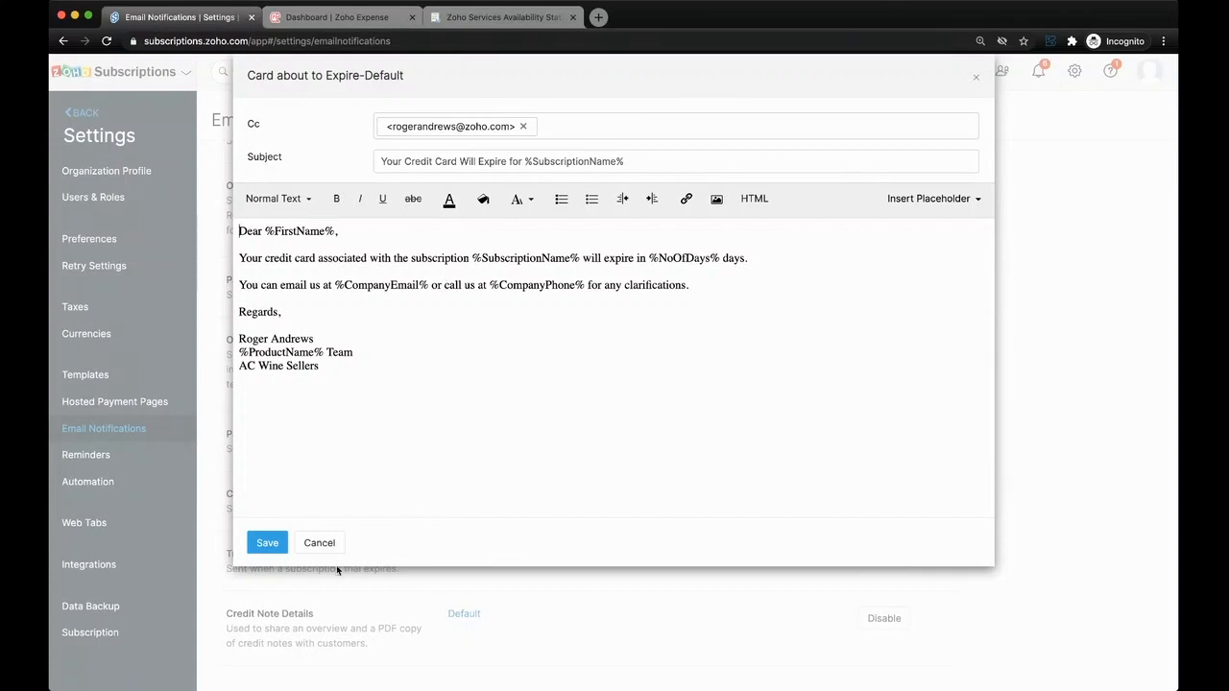
{"action": "left_click", "coordinate": [320, 544]}
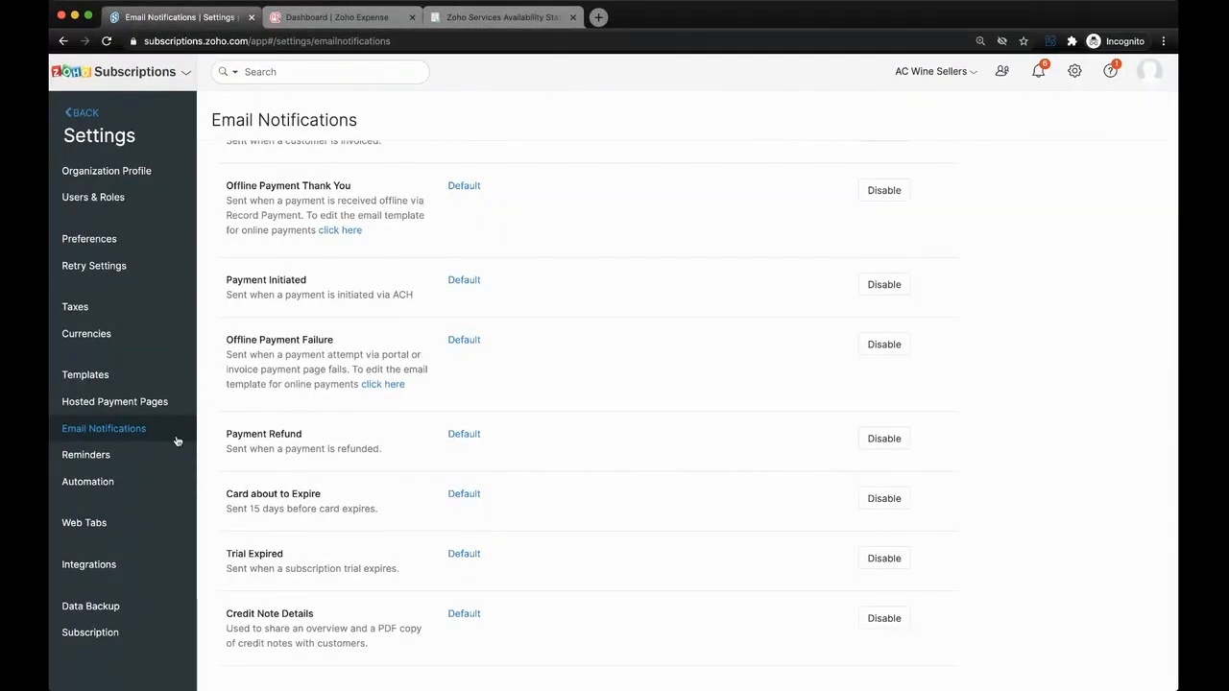
- Open the integrations settings and examine the available Zoho app connections, pointing out Zoho Books
{"action": "left_click", "coordinate": [131, 571]}
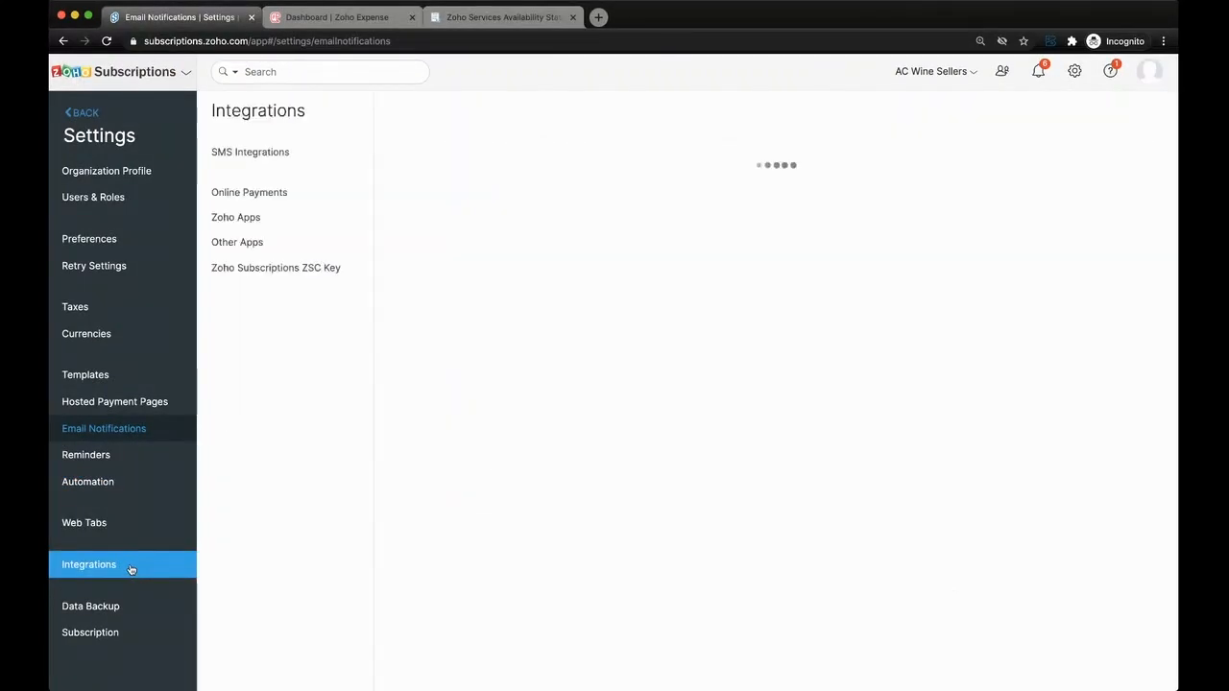
{"action": "left_click", "coordinate": [289, 219]}
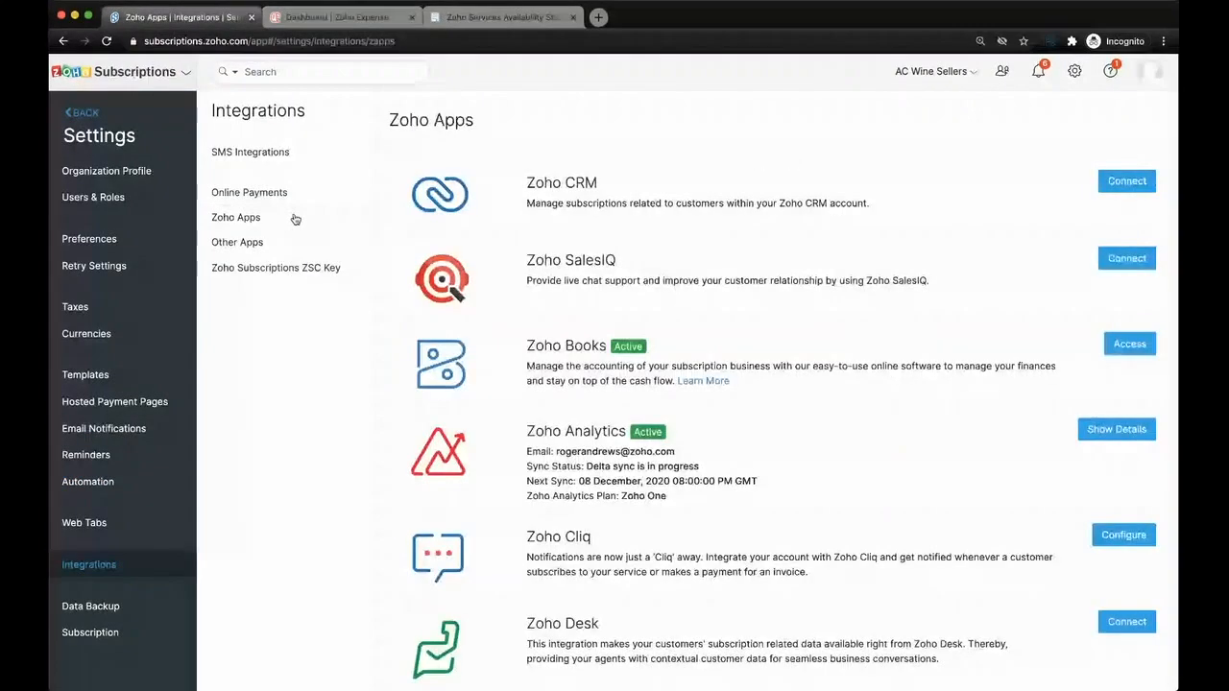
{"action": "left_click_drag", "start_coordinate": [526, 350], "coordinate": [629, 347]}
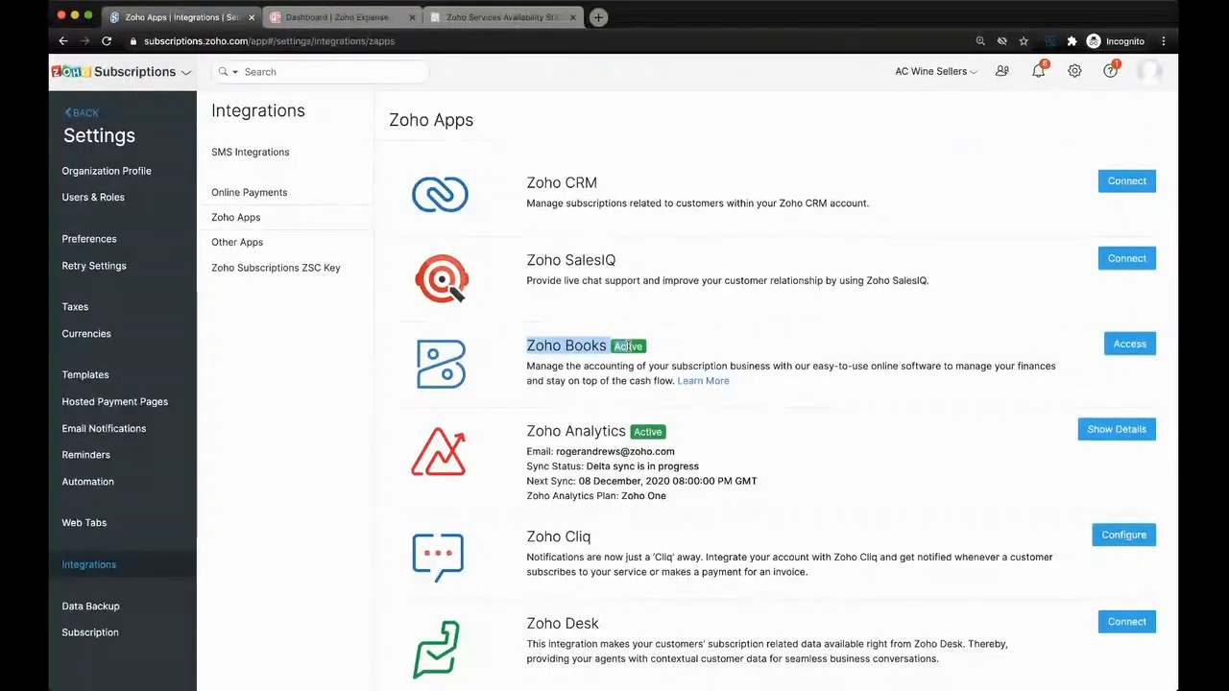
{"action": "left_click", "coordinate": [628, 347]}
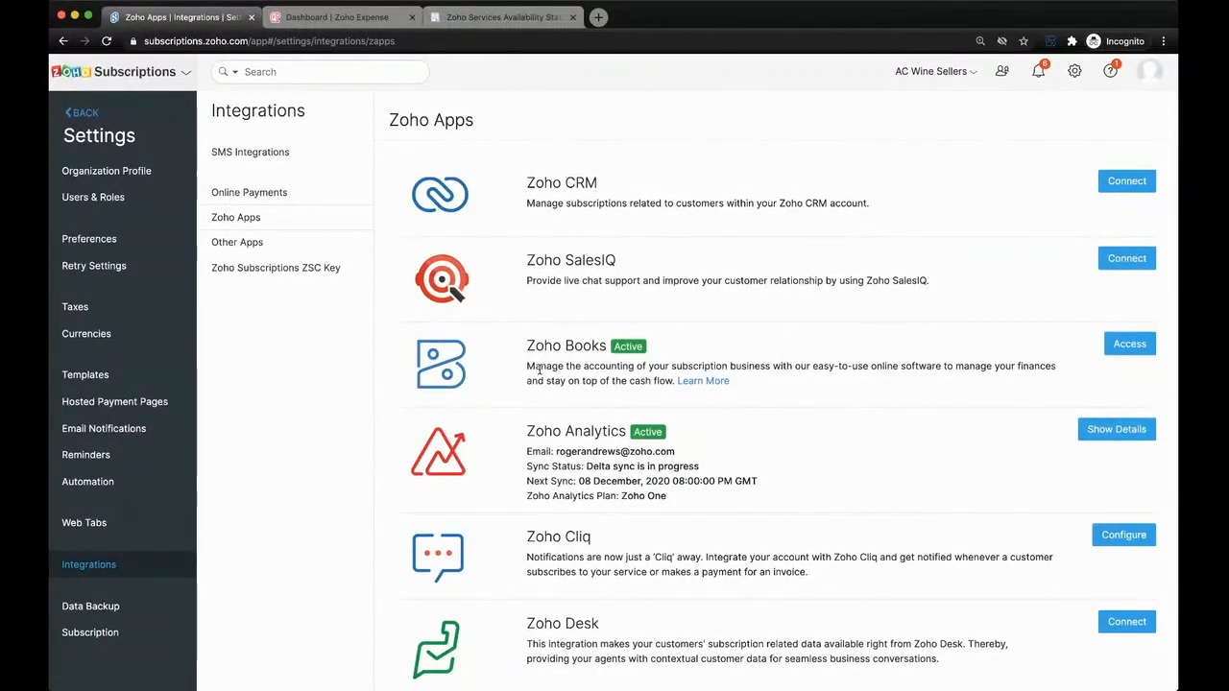
{"action": "scroll", "coordinate": [542, 426], "scroll_direction": "down", "scroll_amount": 2}
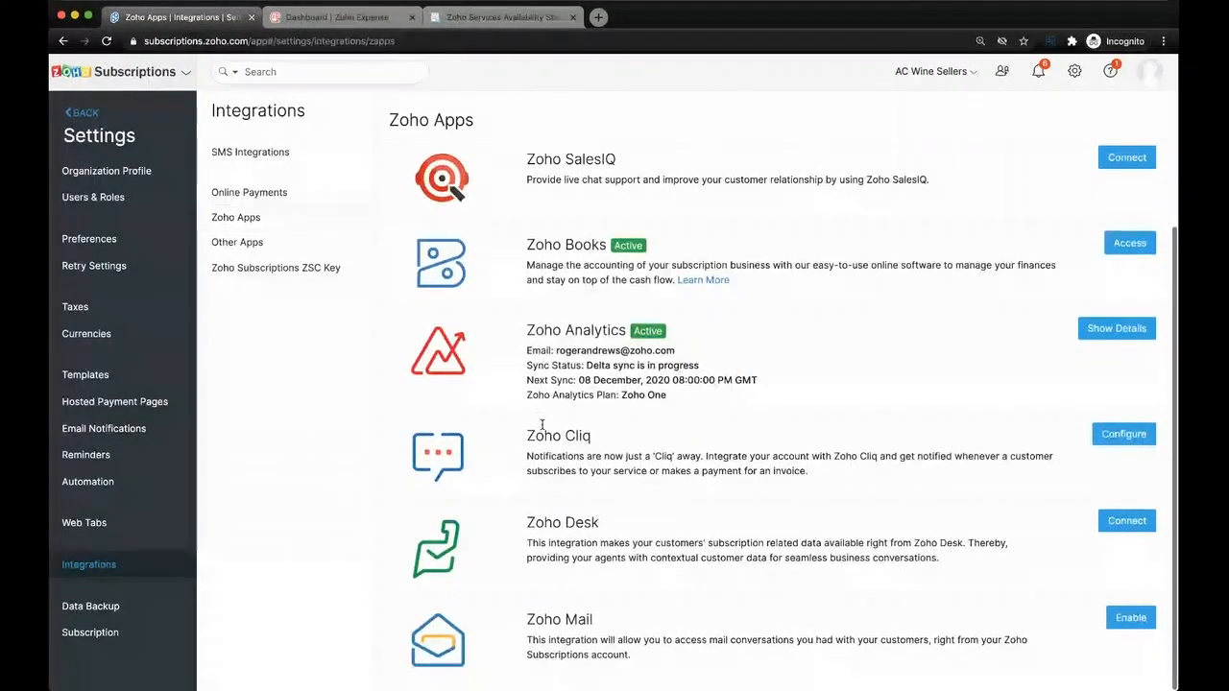
{"action": "scroll", "coordinate": [543, 429], "scroll_direction": "up", "scroll_amount": 2}
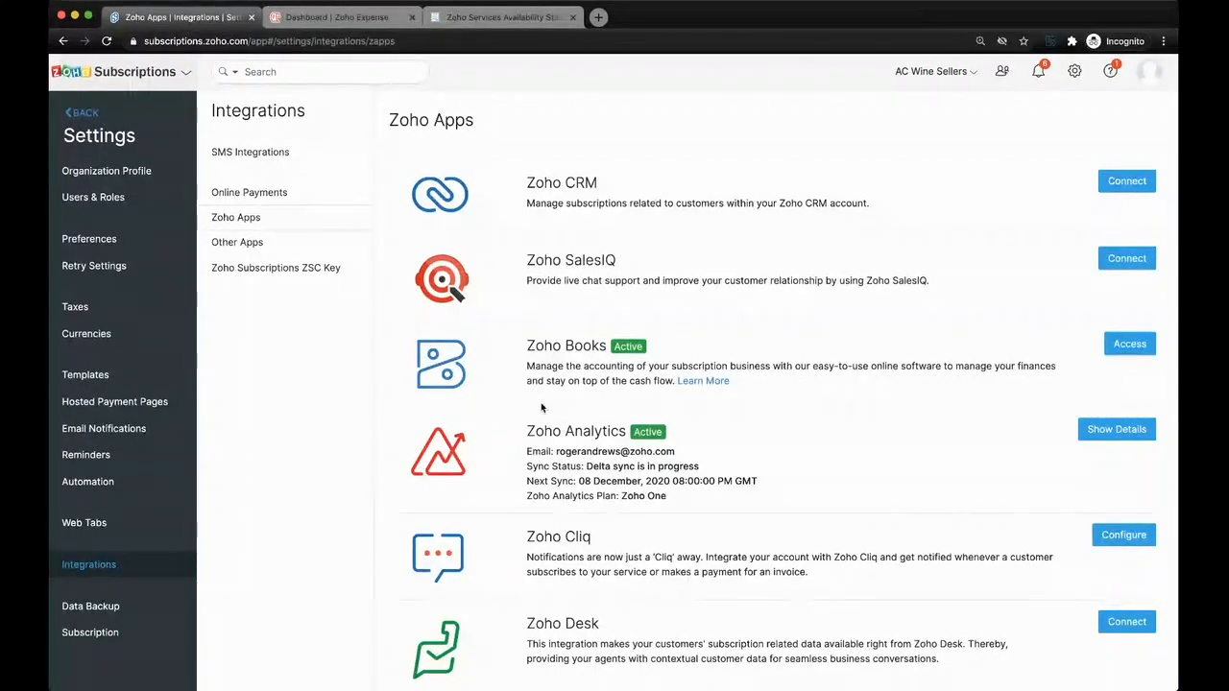
- Examine the available online payment gateways and the third-party app integrations, and leave the settings
{"action": "left_click", "coordinate": [270, 191]}
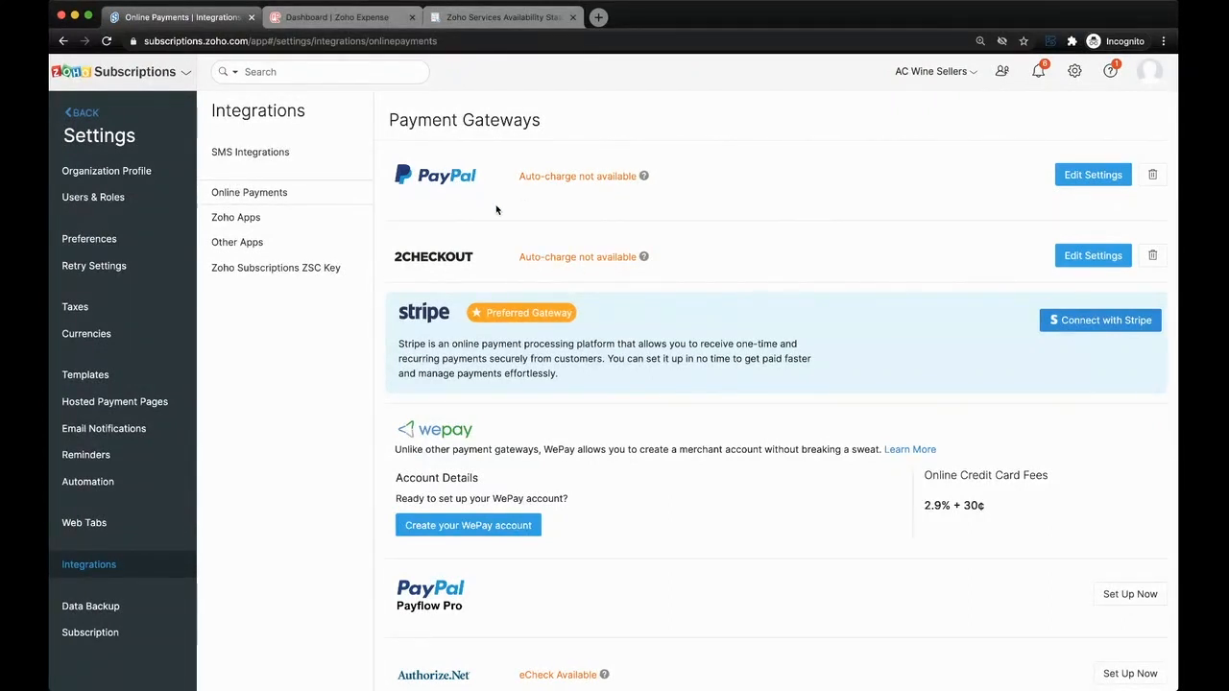
{"action": "scroll", "coordinate": [582, 241], "scroll_direction": "down", "scroll_amount": 1}
{"action": "scroll", "coordinate": [581, 241], "scroll_direction": "up", "scroll_amount": 1}
{"action": "scroll", "coordinate": [629, 228], "scroll_direction": "down", "scroll_amount": 2}
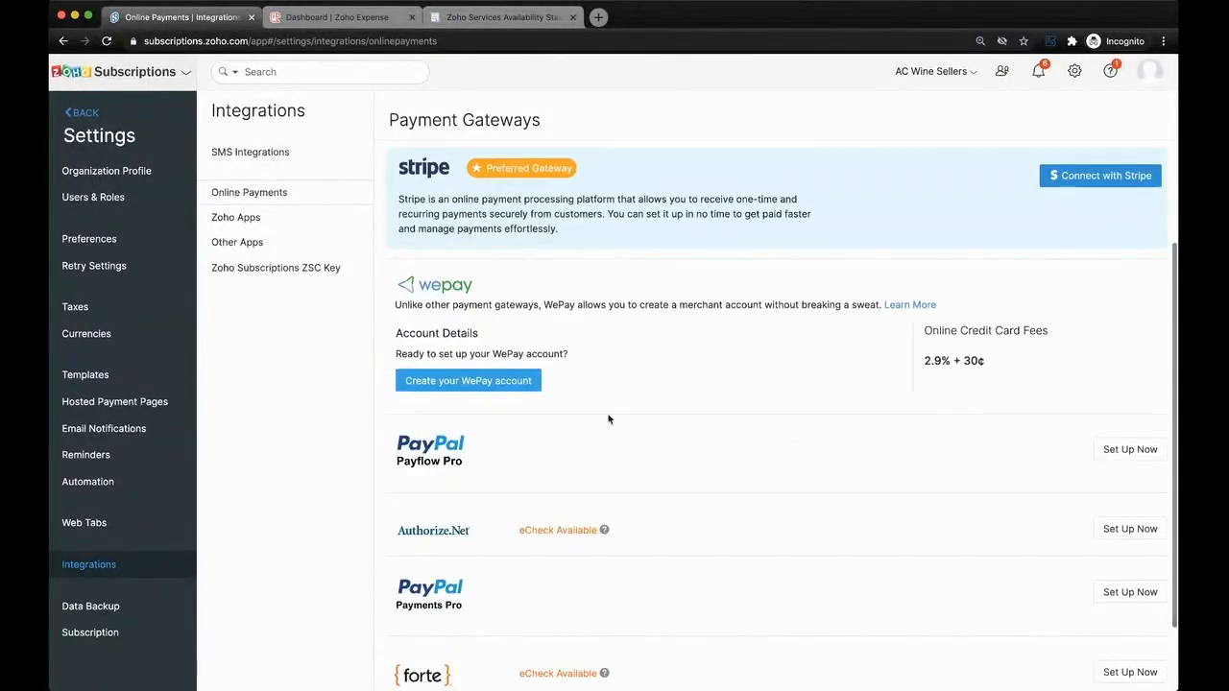
{"action": "scroll", "coordinate": [621, 215], "scroll_direction": "up", "scroll_amount": 1}
{"action": "scroll", "coordinate": [621, 215], "scroll_direction": "up", "scroll_amount": 1}
{"action": "scroll", "coordinate": [633, 233], "scroll_direction": "down", "scroll_amount": 2}
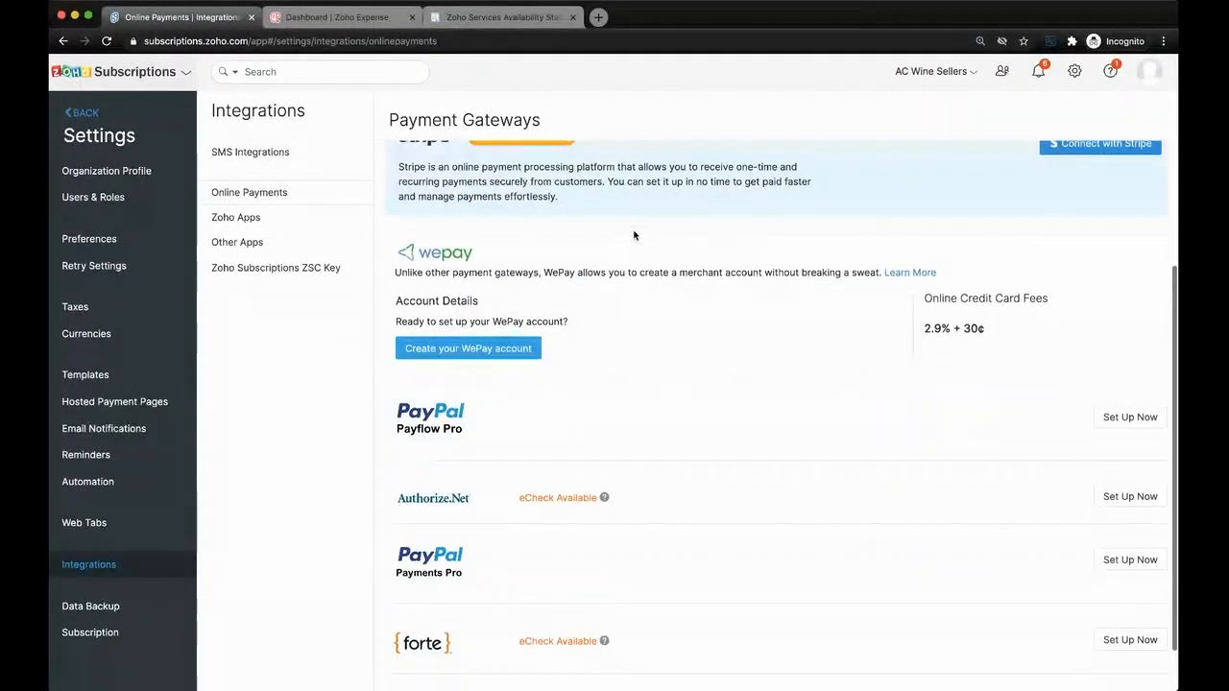
{"action": "scroll", "coordinate": [634, 235], "scroll_direction": "down", "scroll_amount": 1}
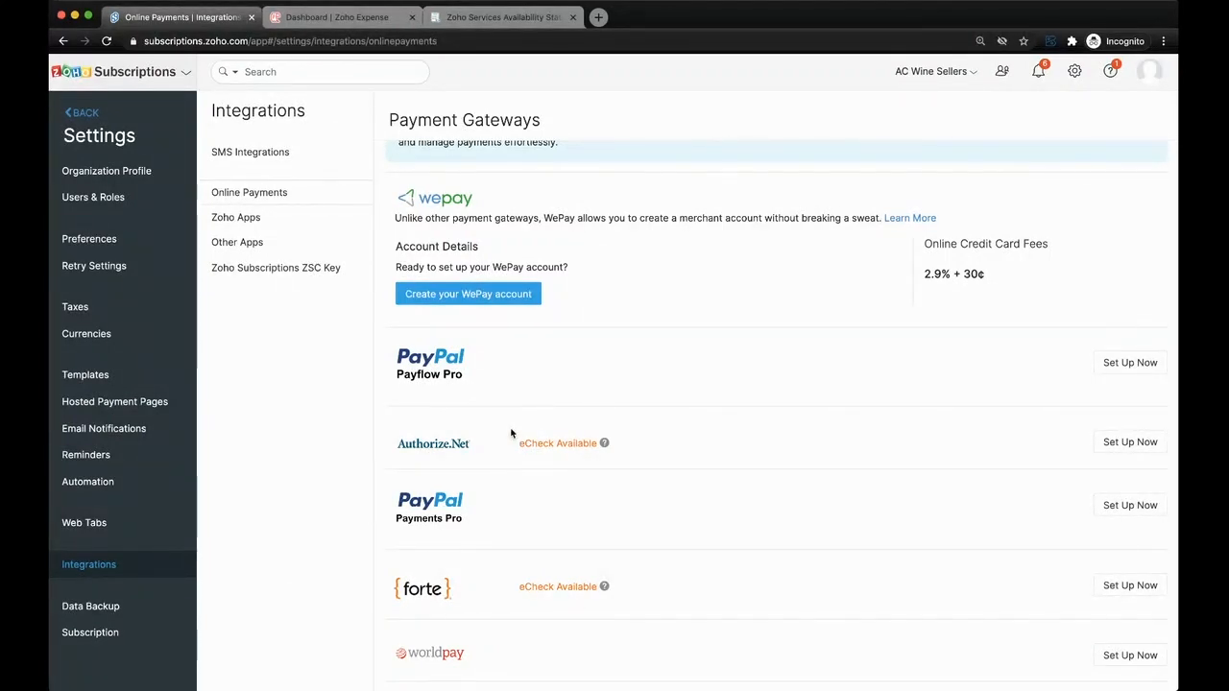
{"action": "scroll", "coordinate": [521, 385], "scroll_direction": "up", "scroll_amount": 2}
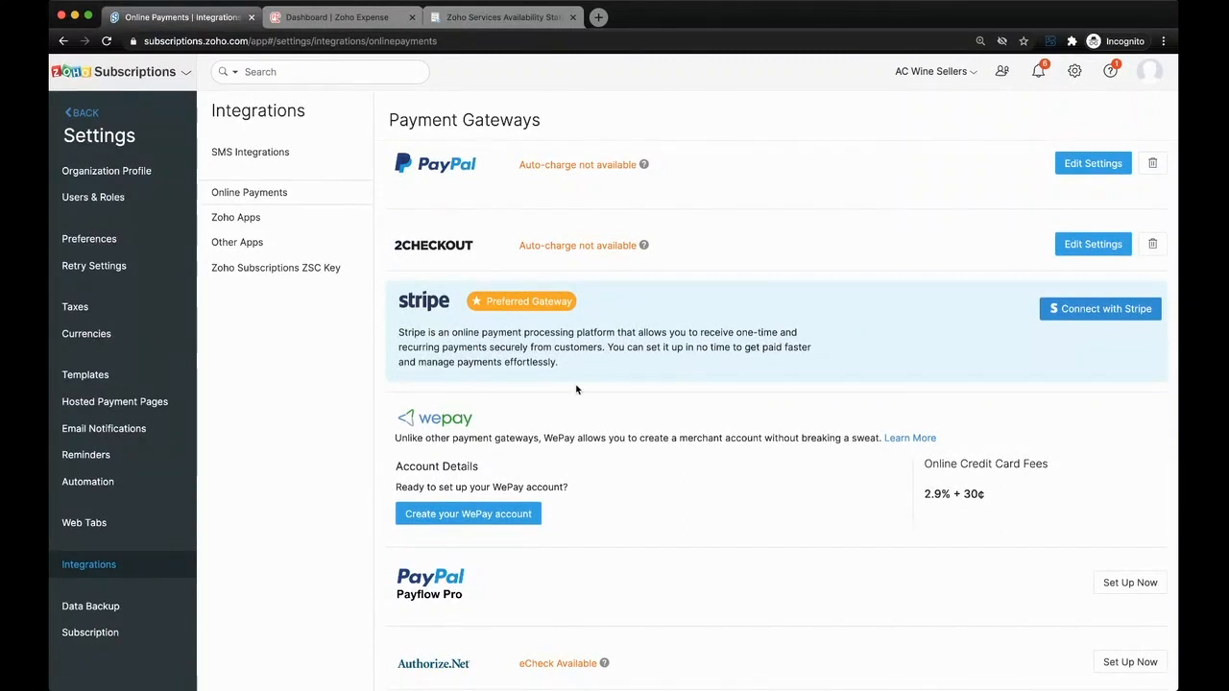
{"action": "left_click", "coordinate": [301, 244]}
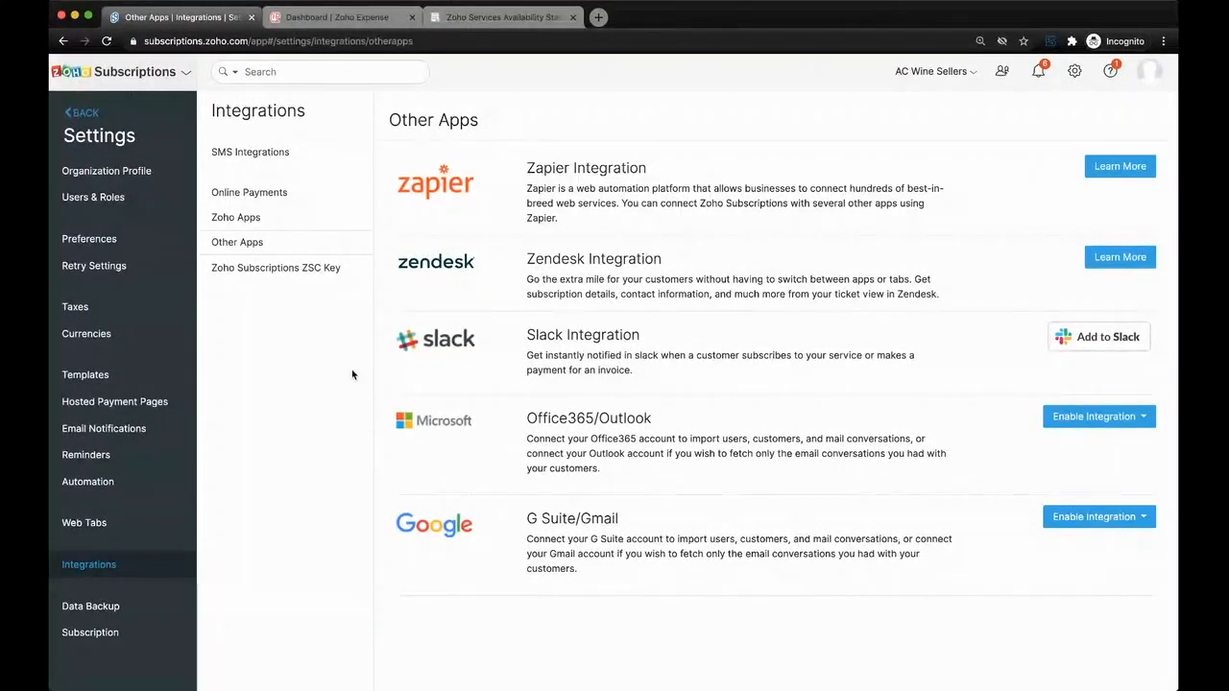
{"action": "left_click", "coordinate": [91, 114]}
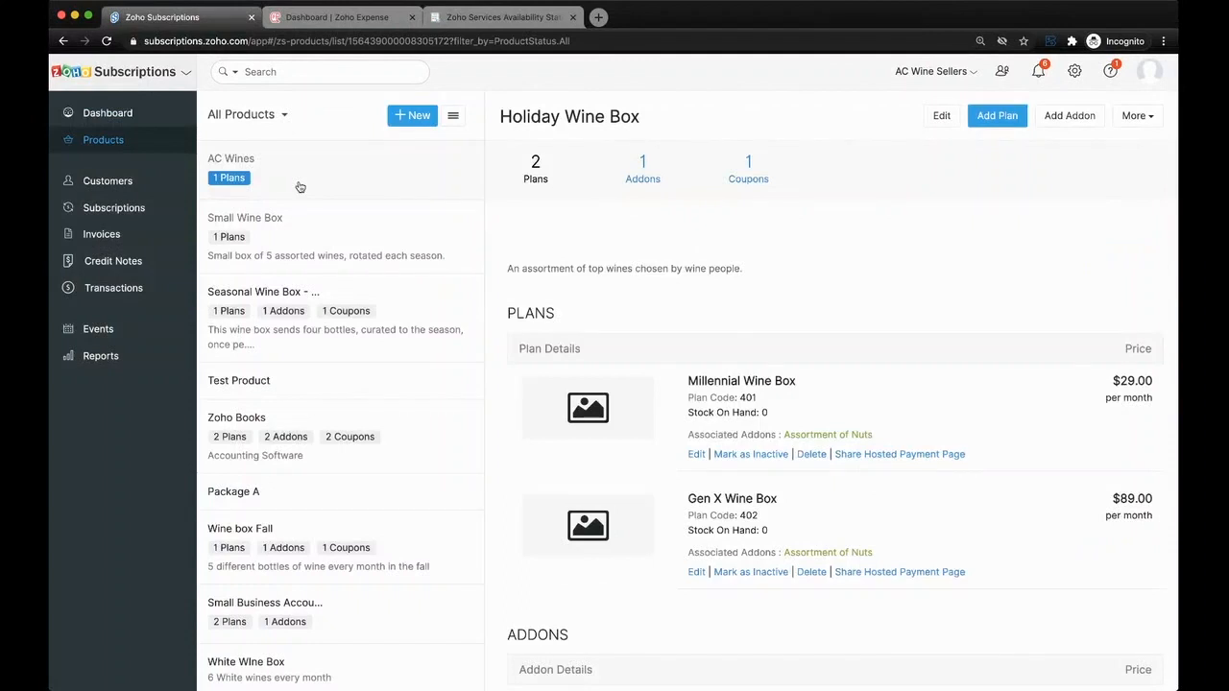